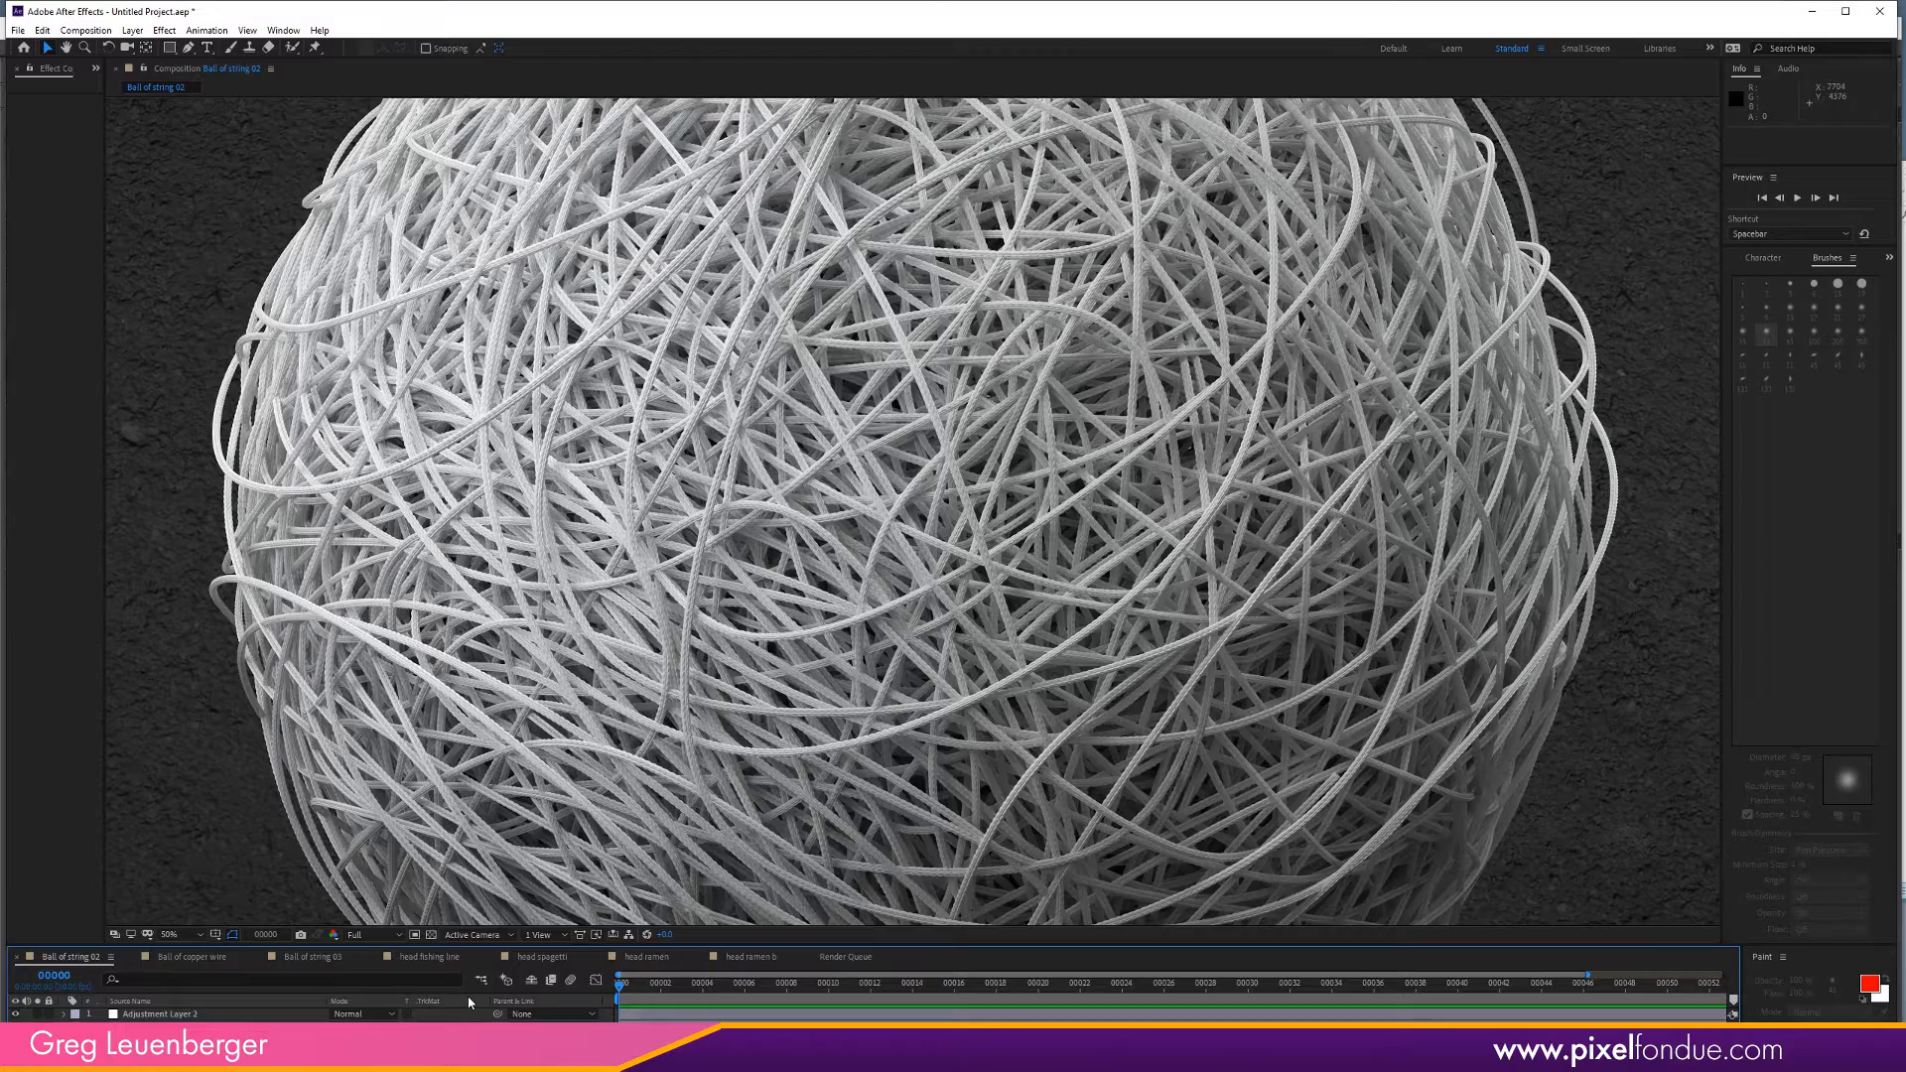
Inspect the strands of the Ball of string 02 and Ball of copper wire renders up close.
{"action": "key", "text": "slash"}
{"action": "key", "text": "comma"}
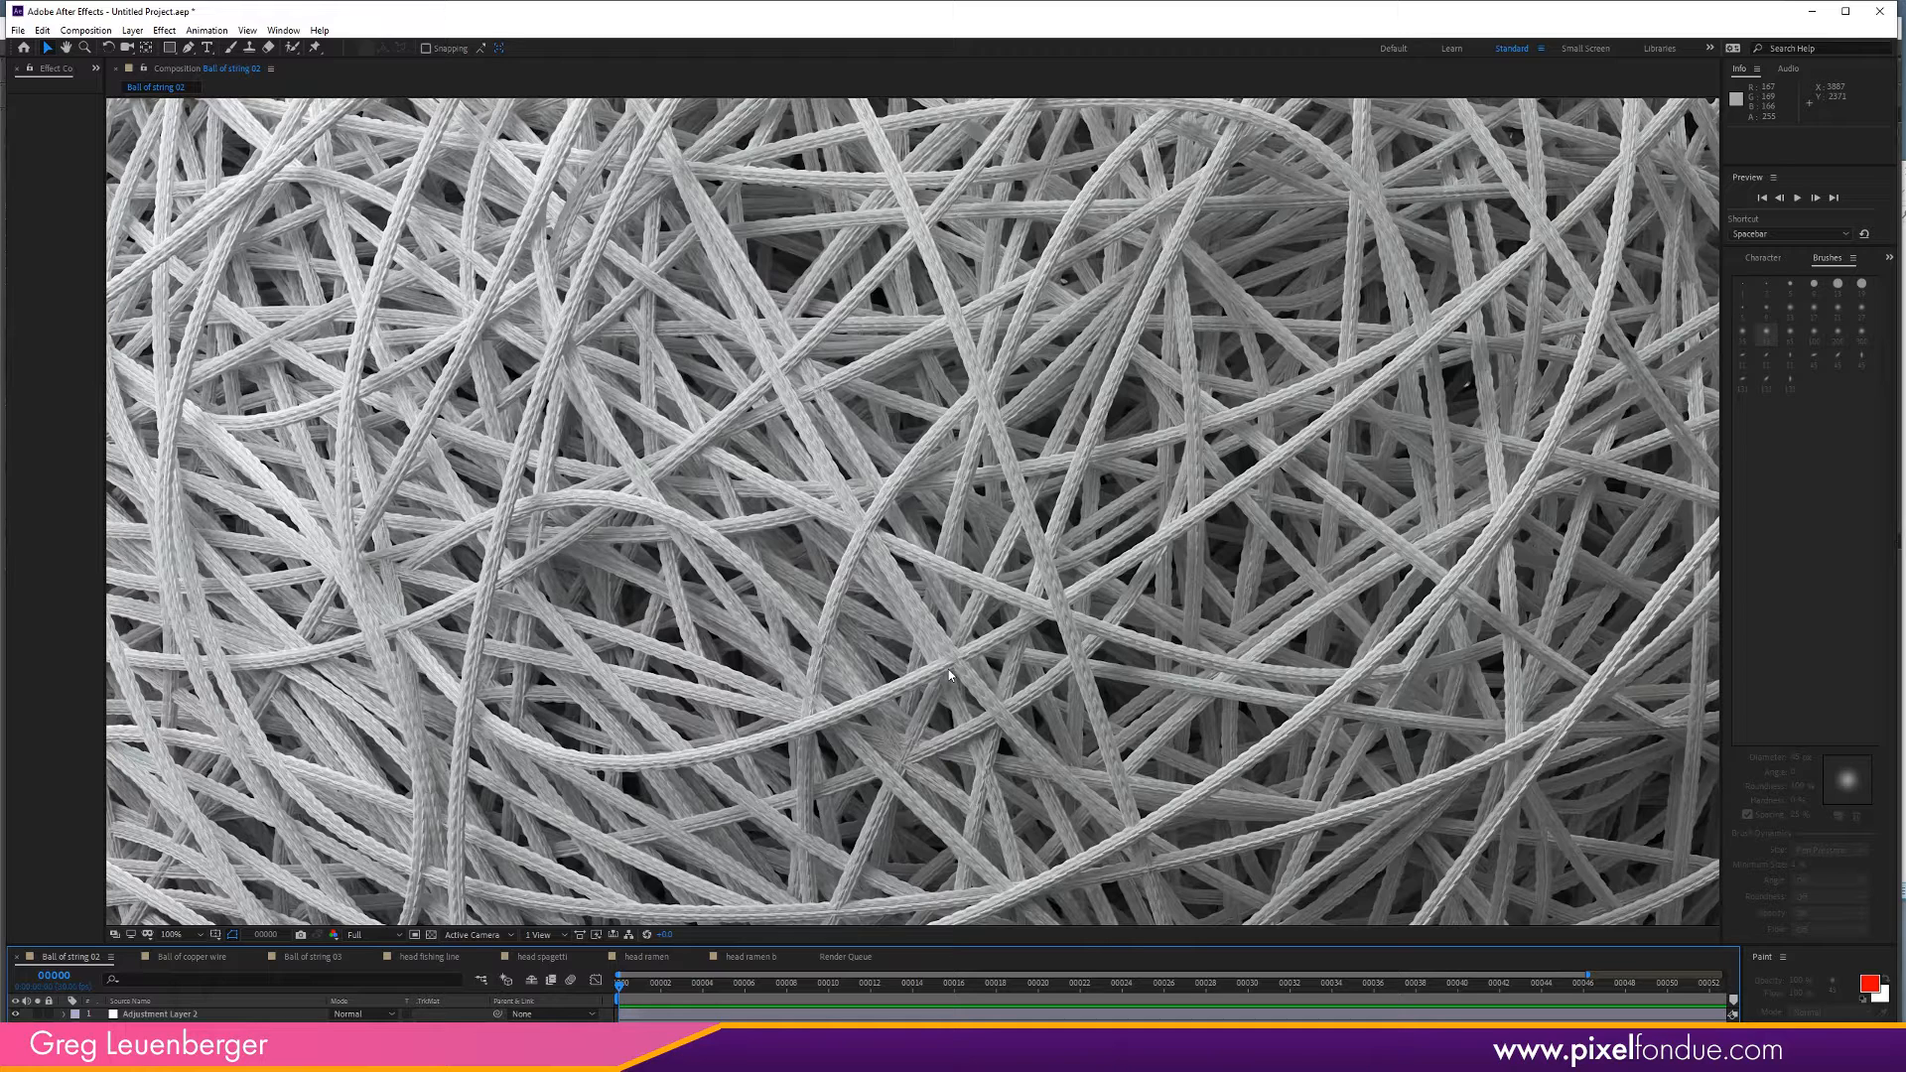
{"action": "left_click", "coordinate": [198, 958]}
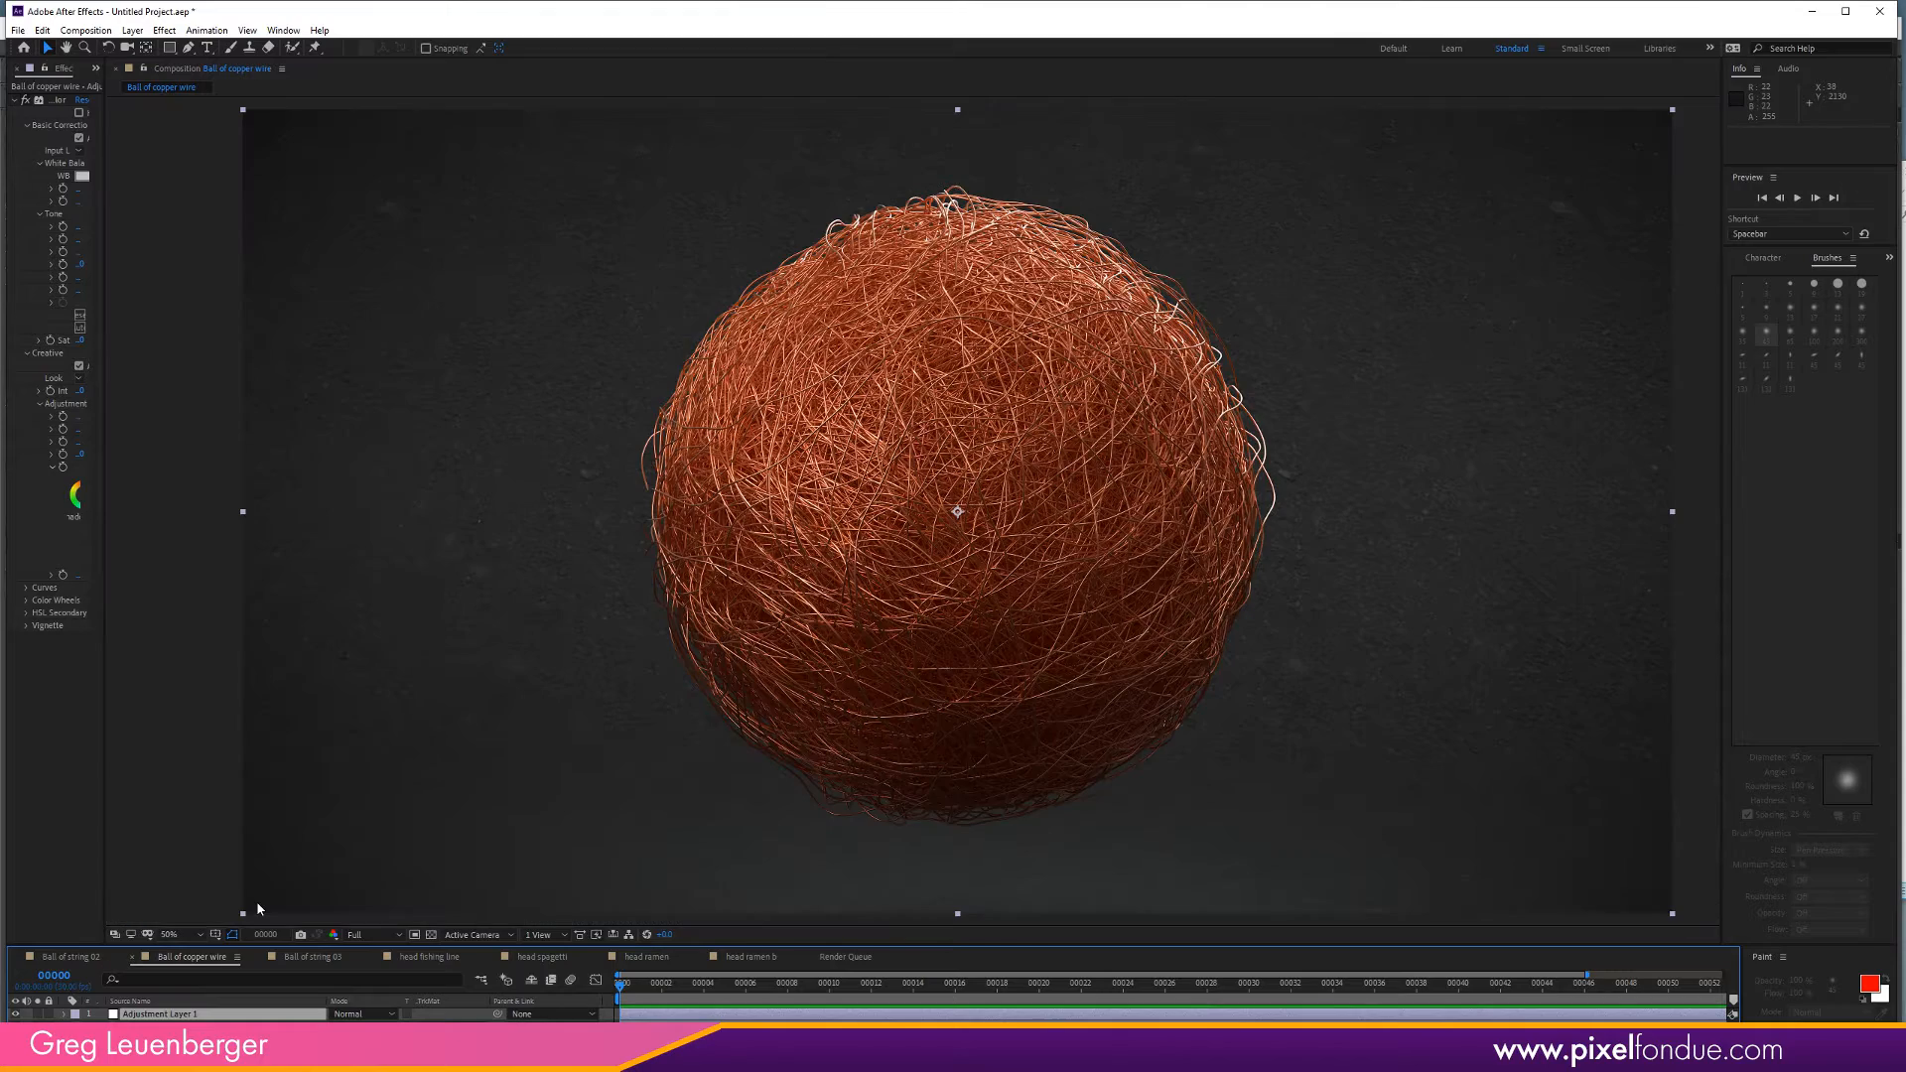
{"action": "left_click", "coordinate": [1707, 851]}
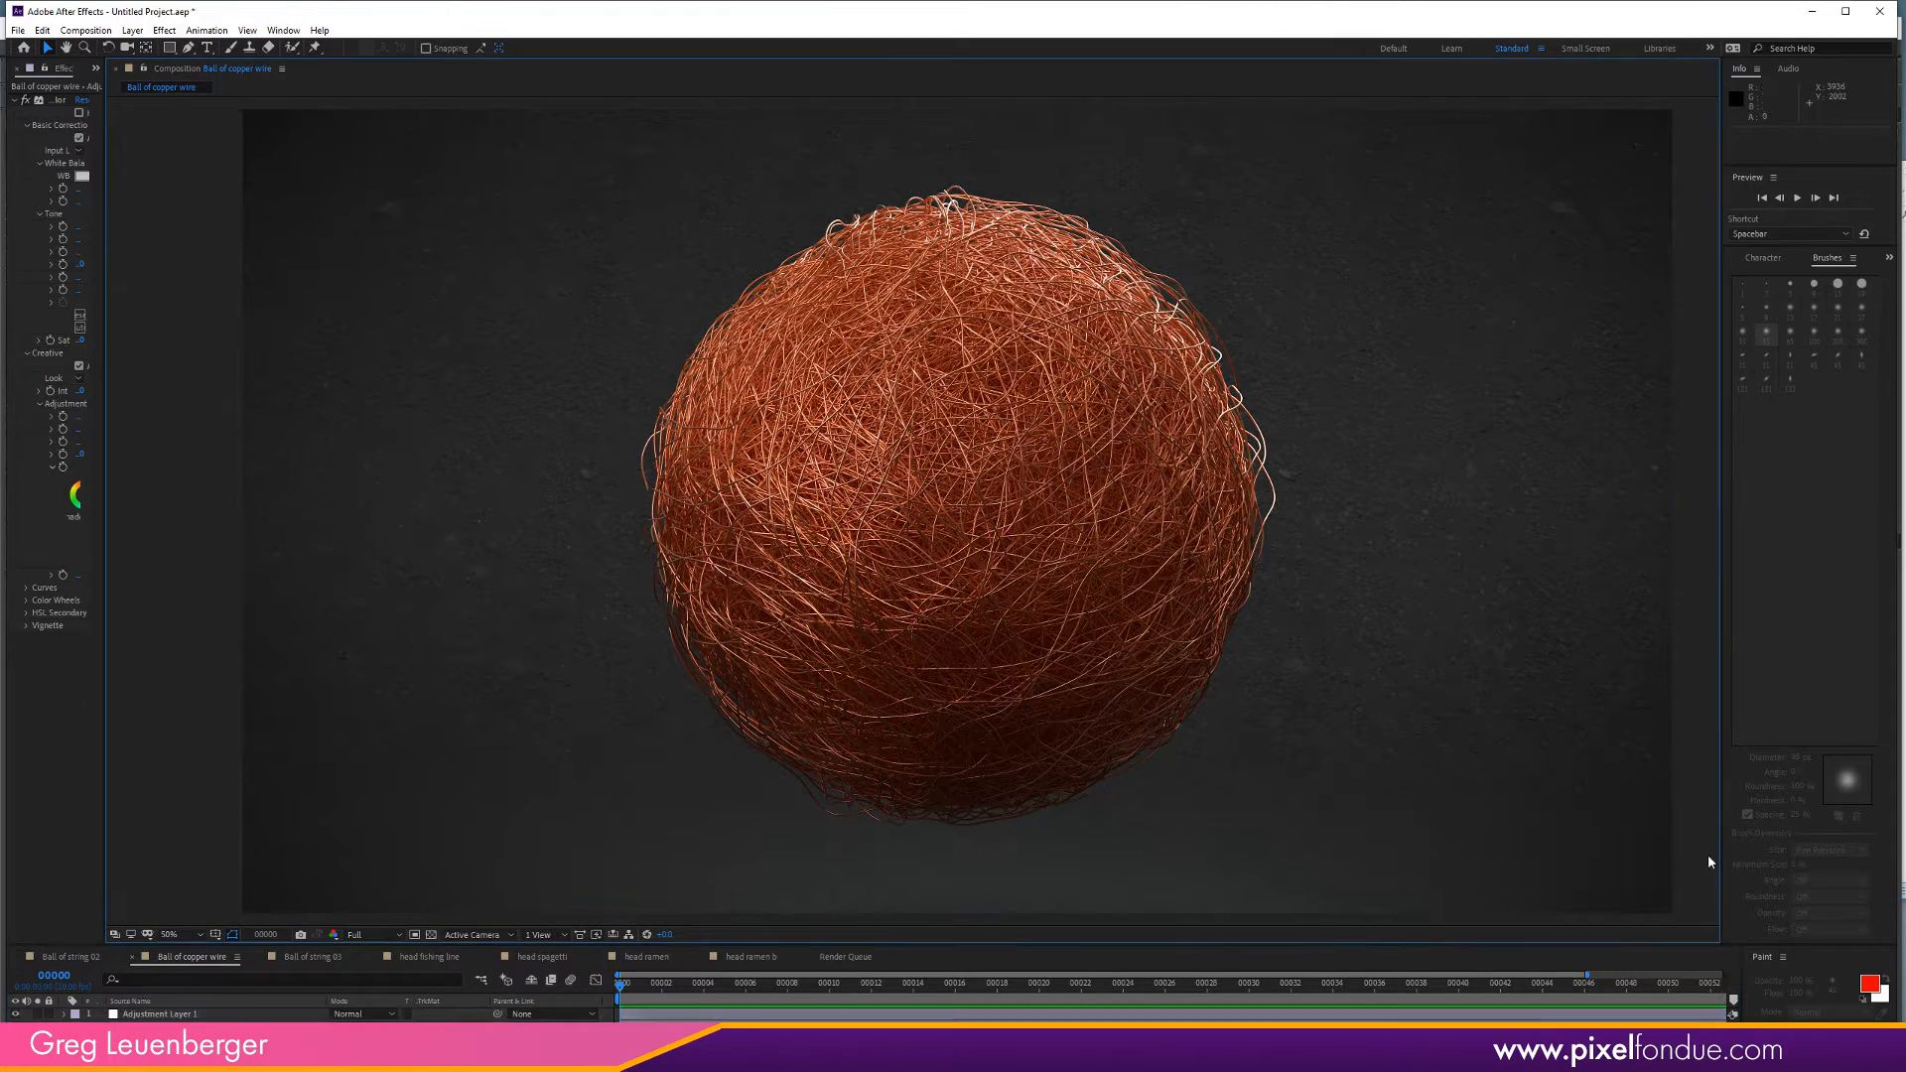
{"action": "key", "text": "slash"}
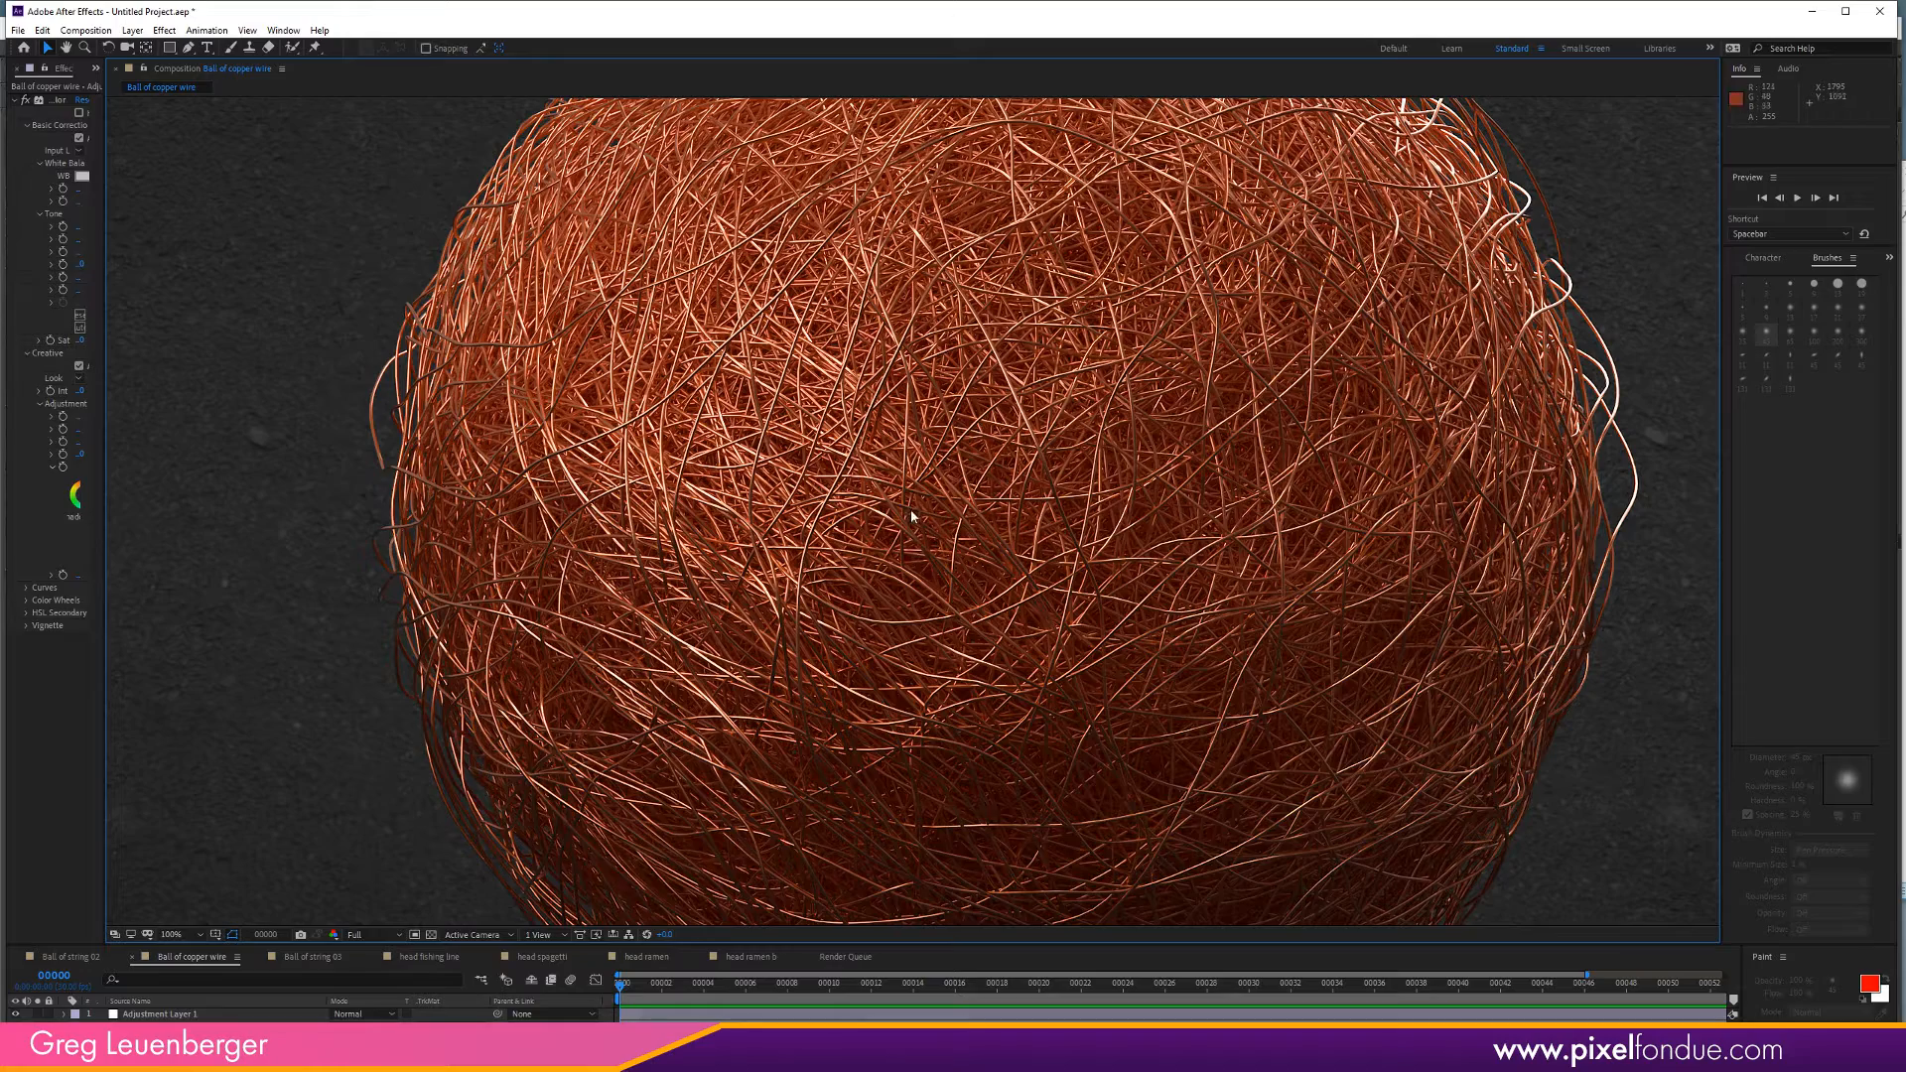
{"action": "key", "text": "h"}
{"action": "left_click_drag", "start_coordinate": [909, 508], "coordinate": [868, 748]}
{"action": "key", "text": "v"}
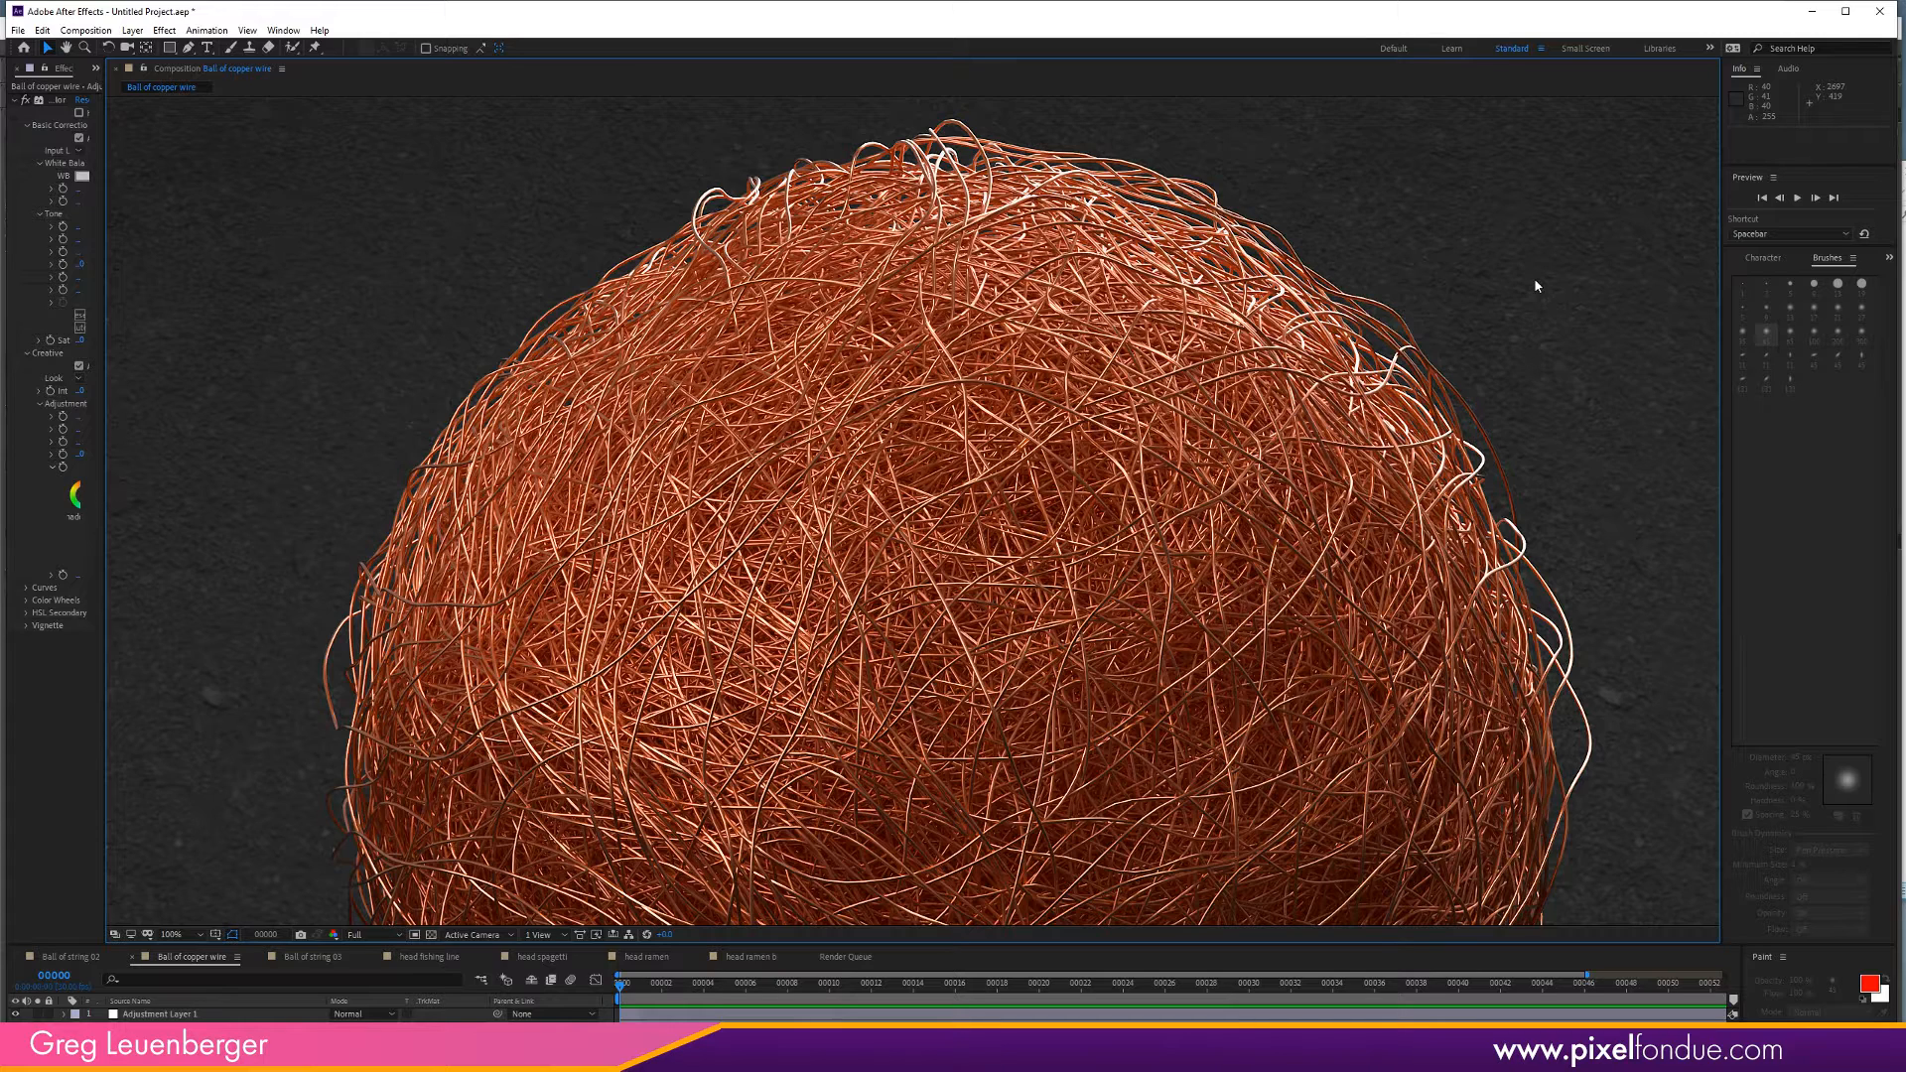
Bring up the Ball of string 03 composition and examine its strands at 100% zoom.
{"action": "left_click", "coordinate": [312, 957]}
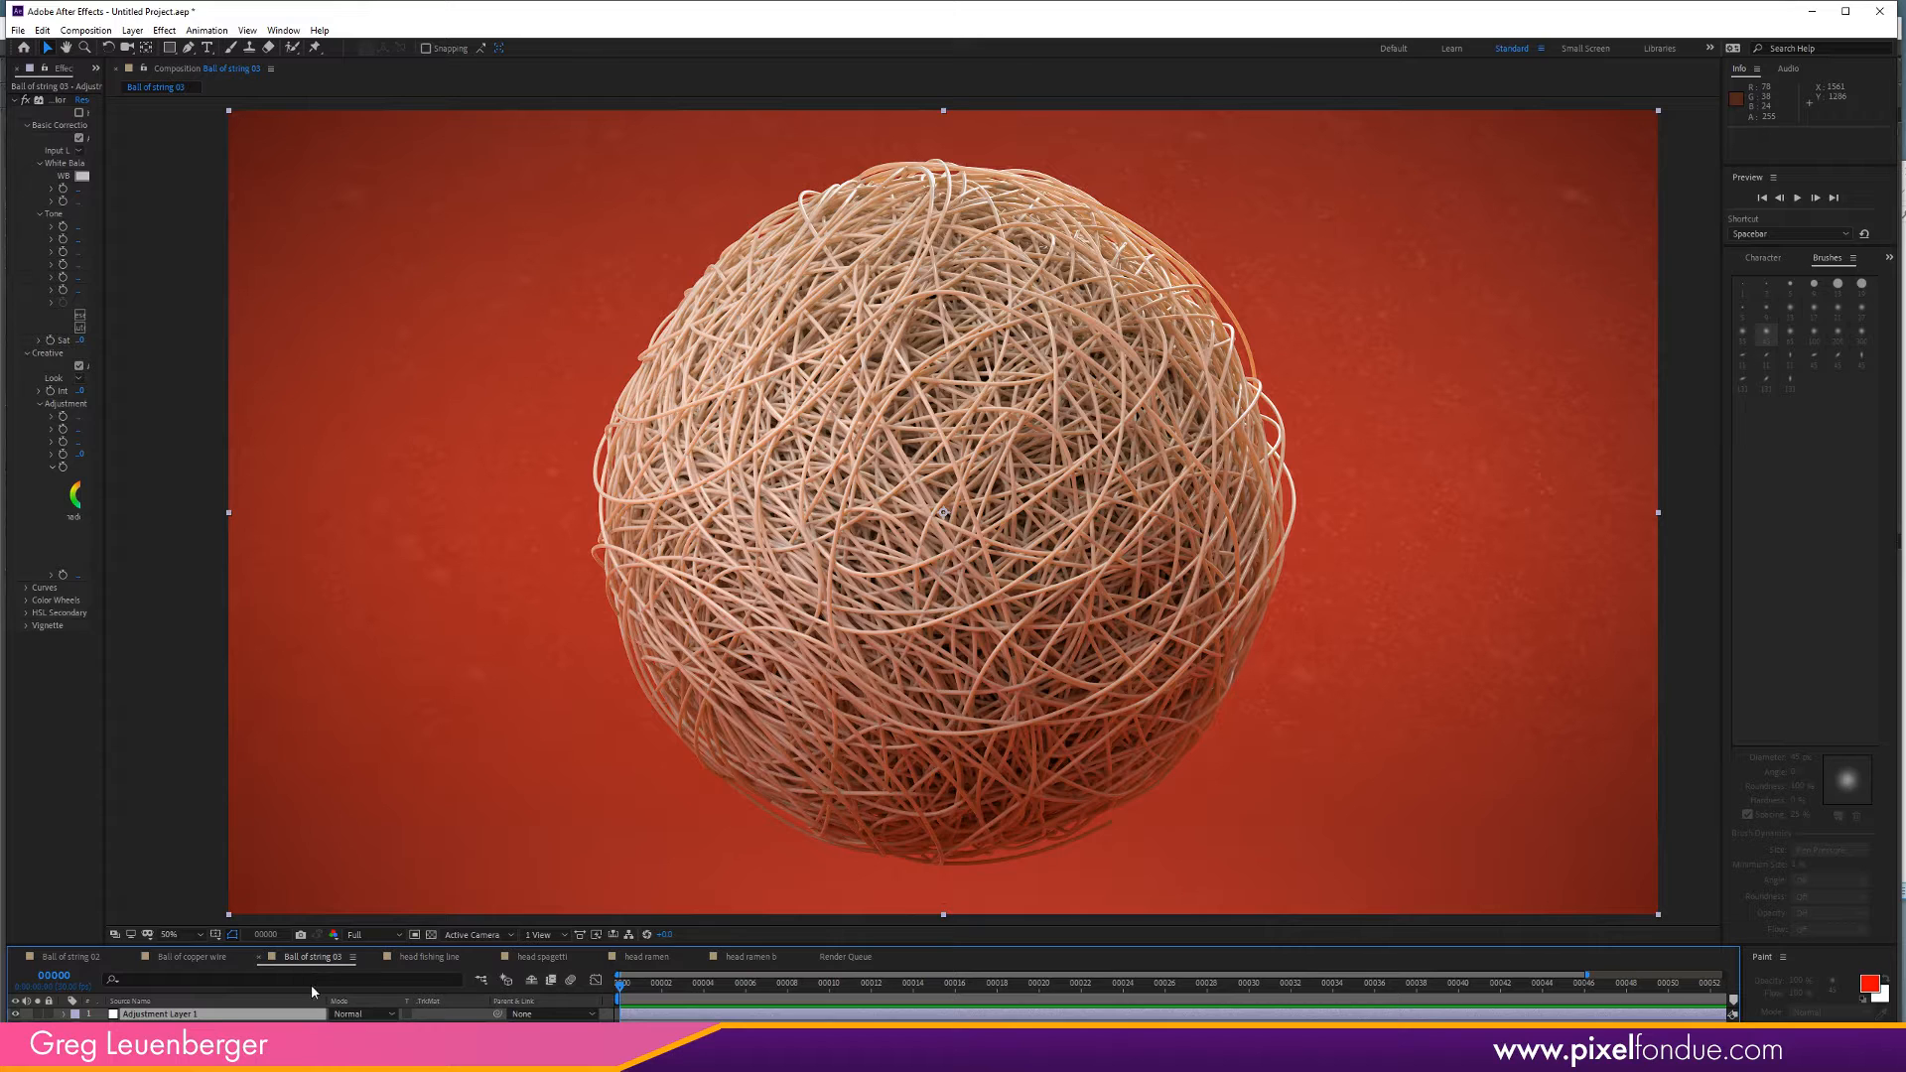
{"action": "left_click", "coordinate": [138, 870]}
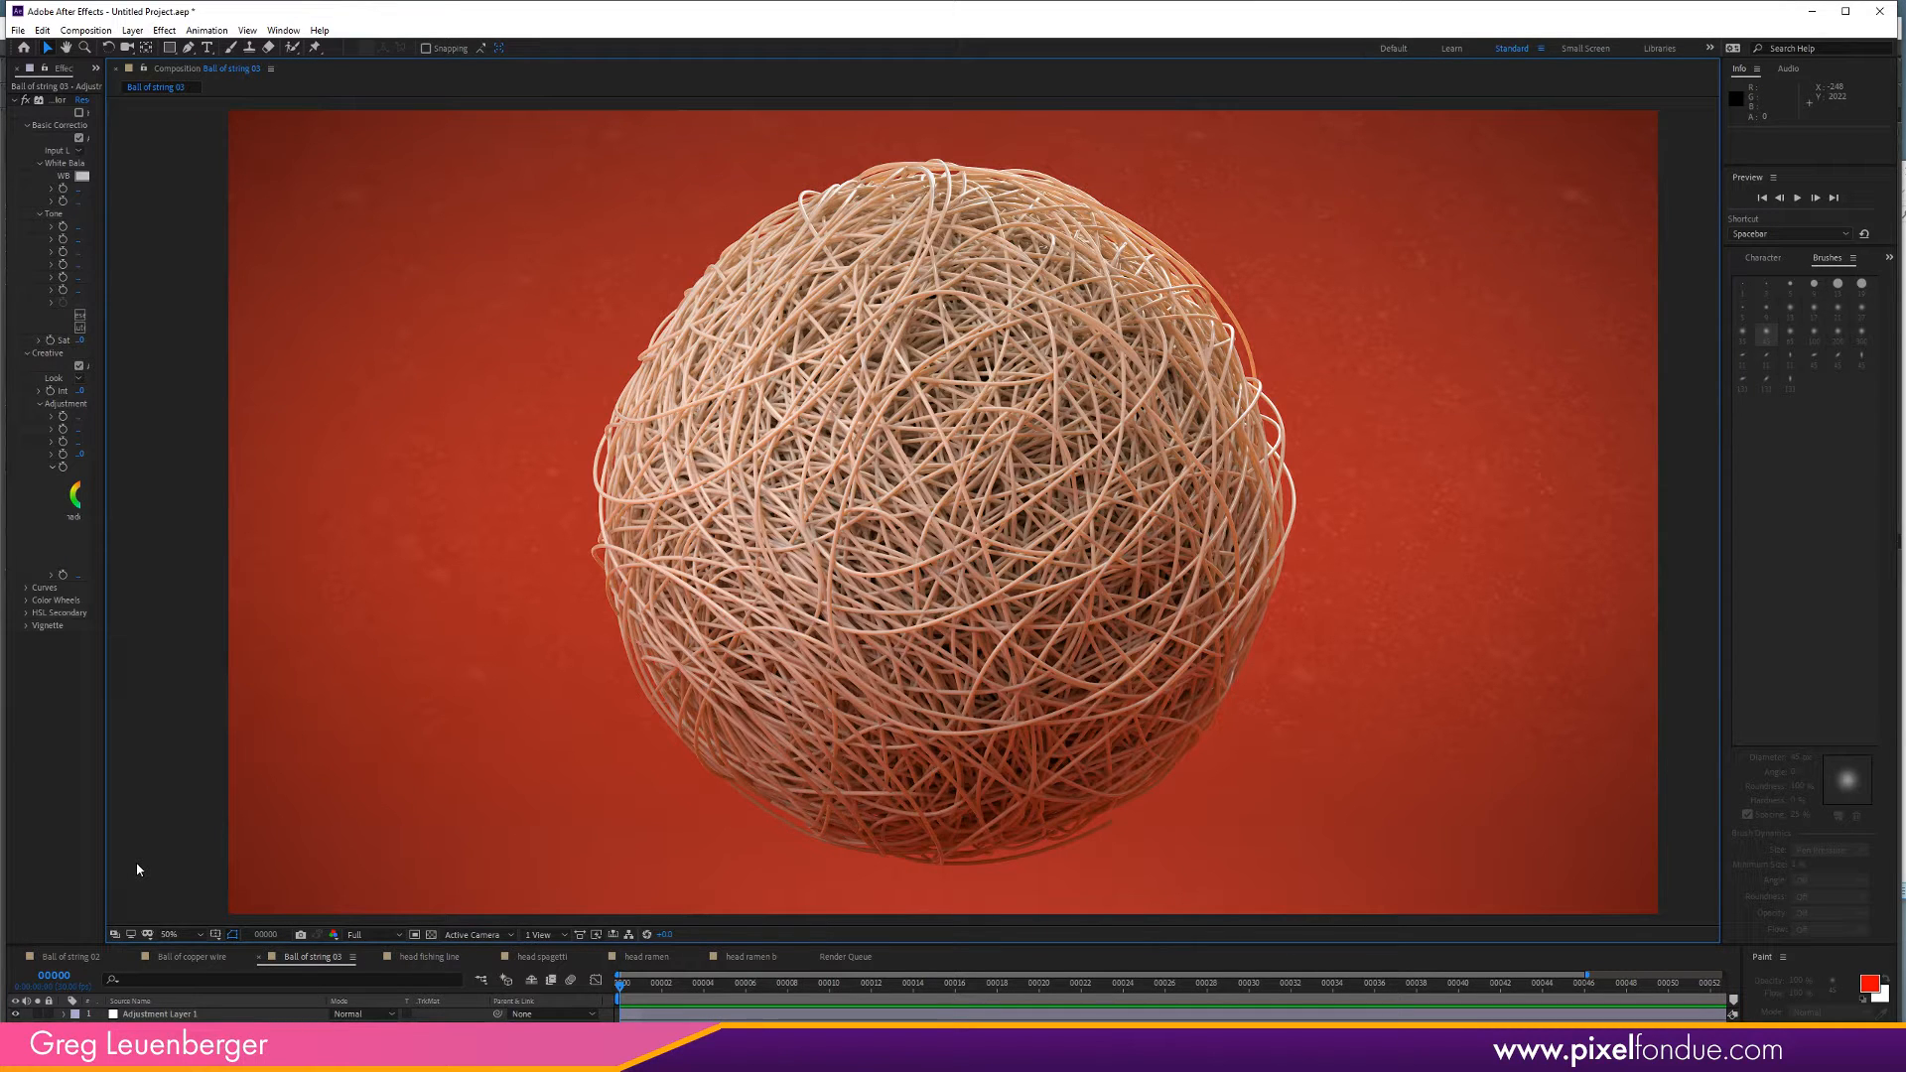
{"action": "key", "text": "slash"}
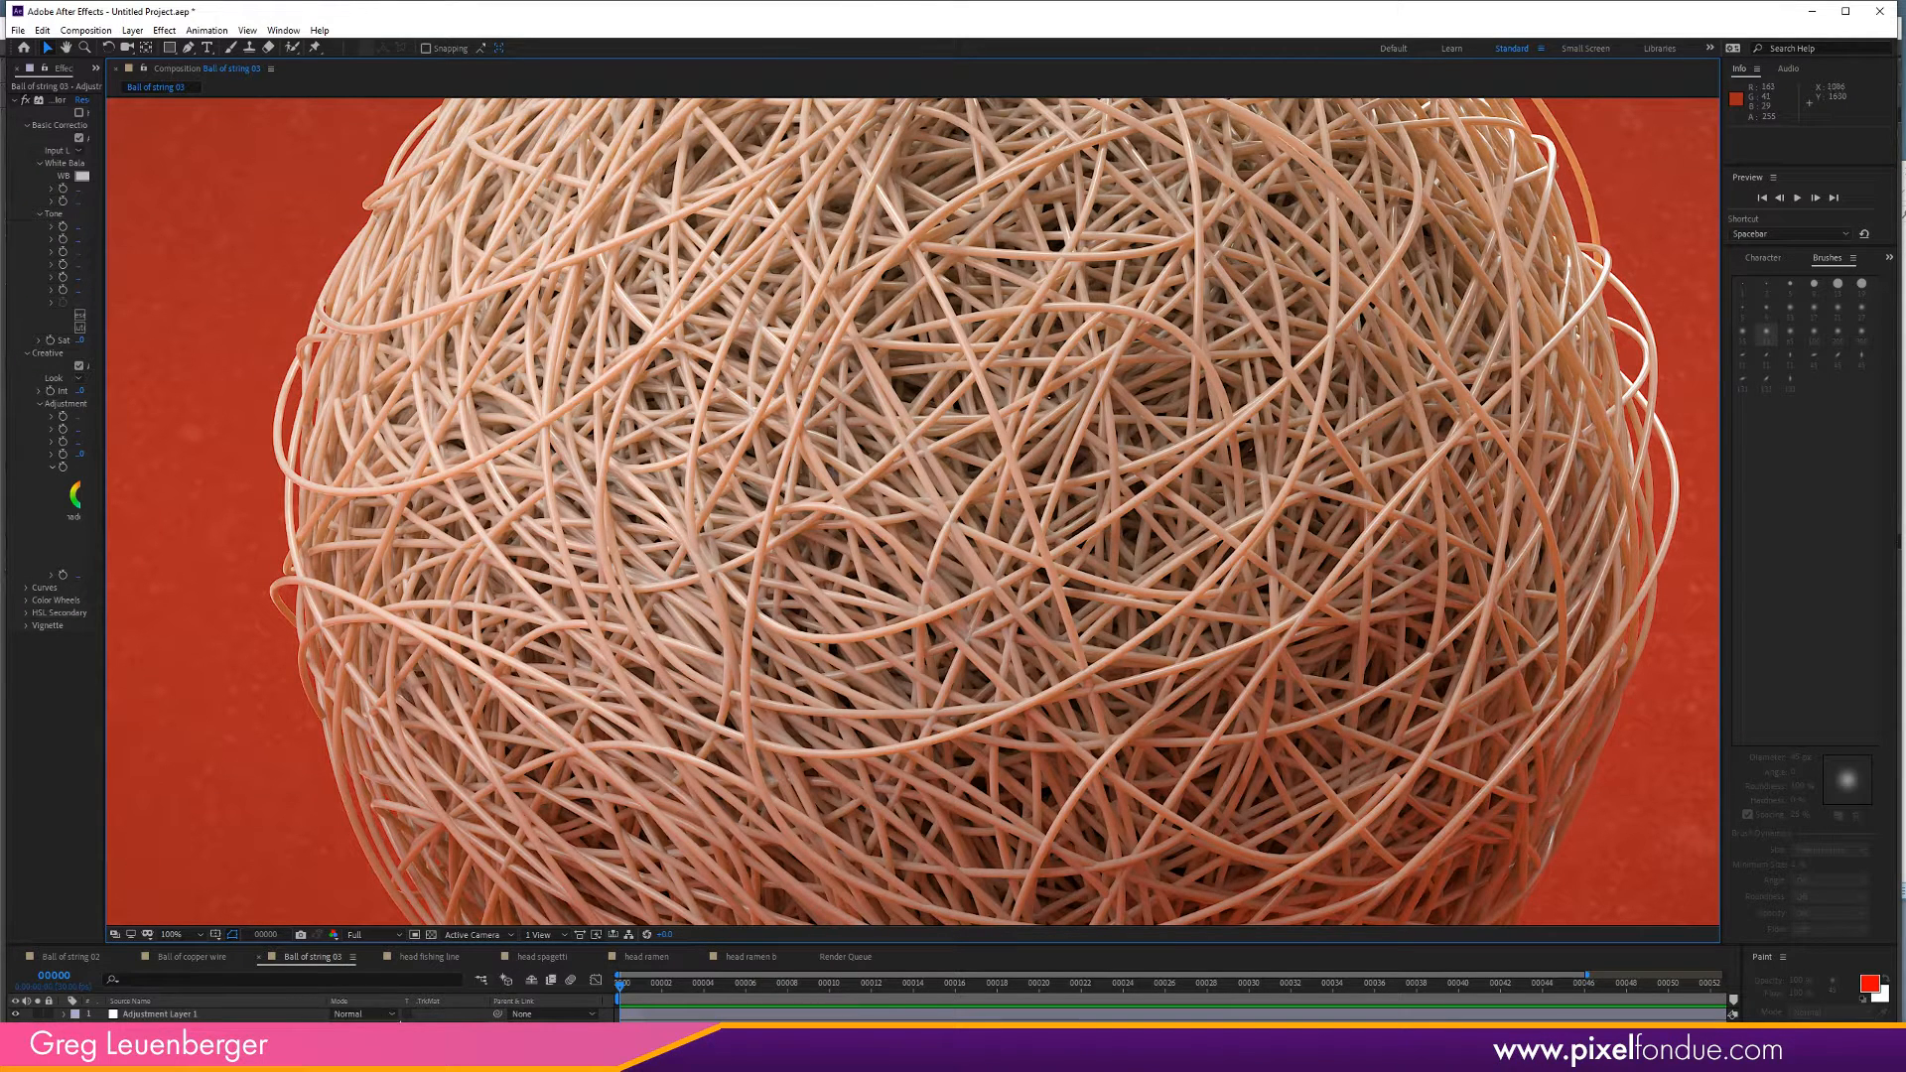
View the head fishing line, head spagetti and head ramen compositions one after another.
{"action": "left_click", "coordinate": [429, 957]}
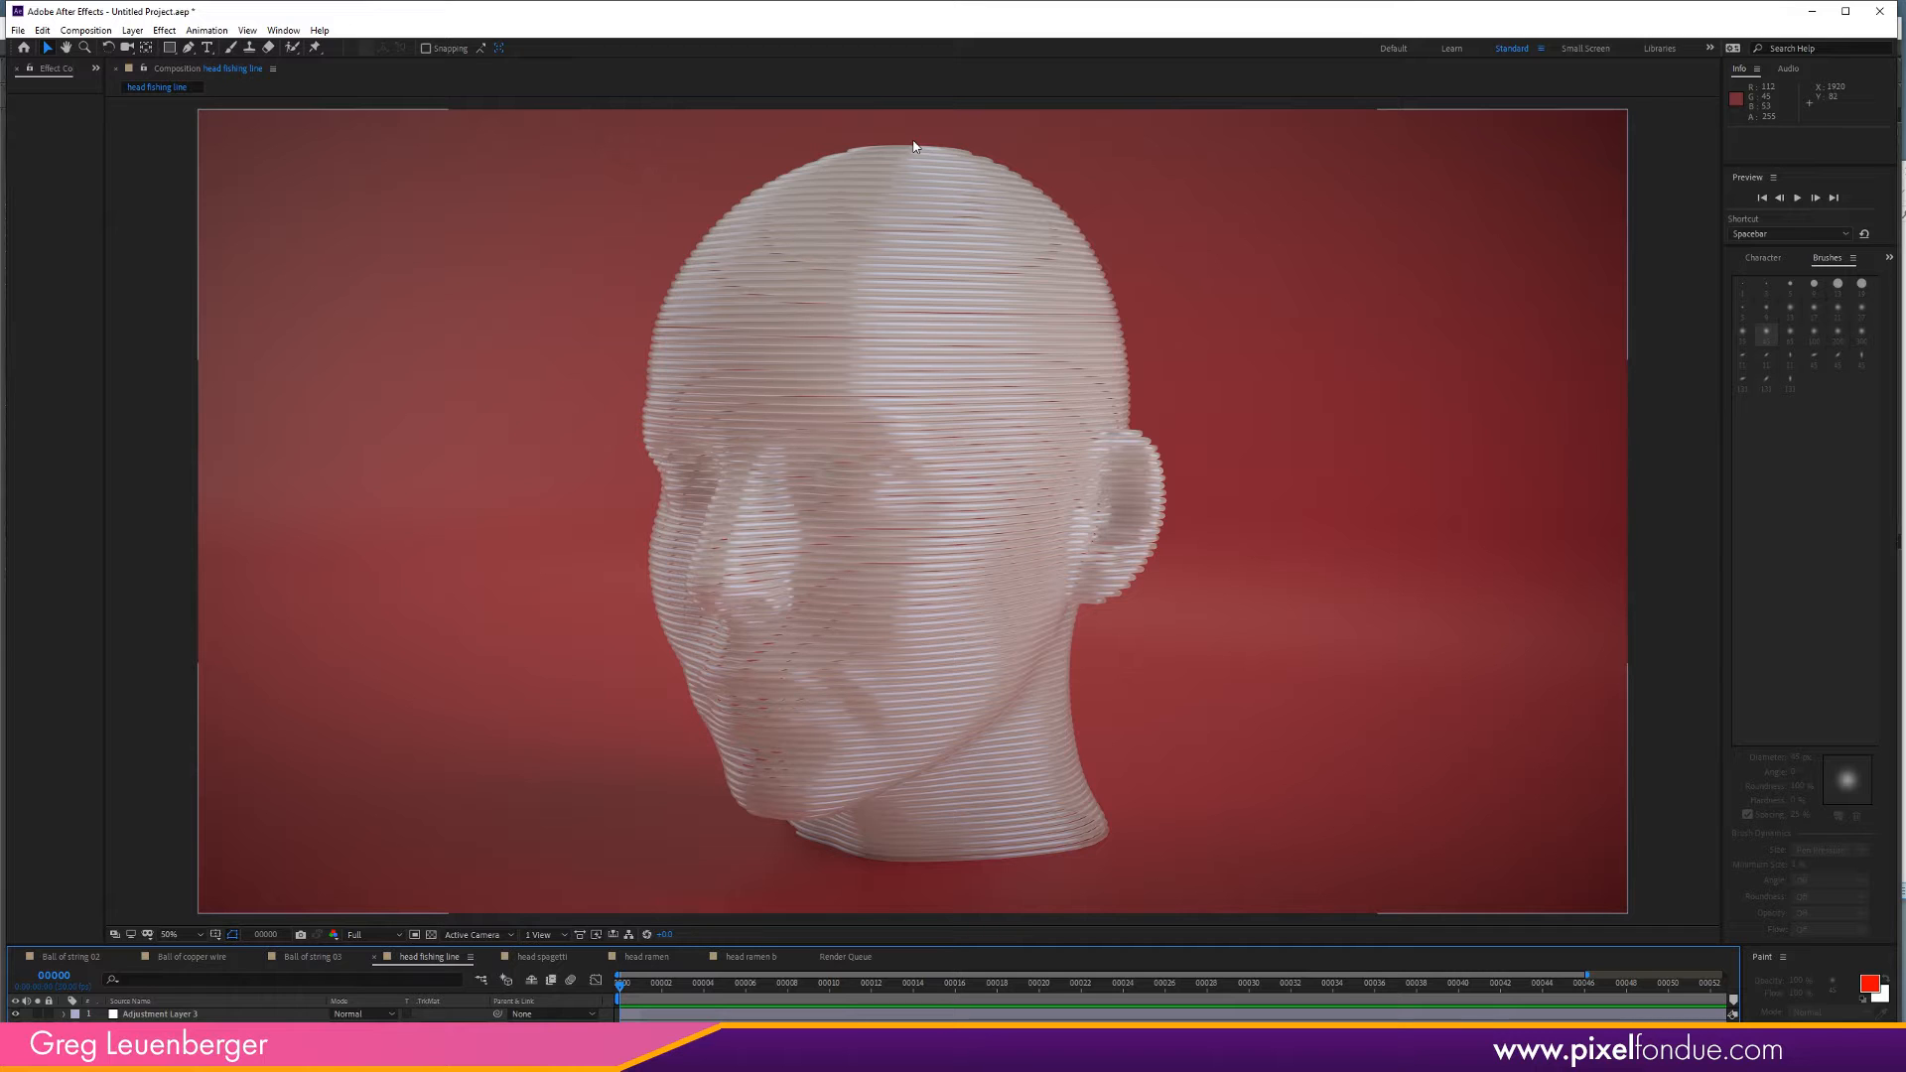
{"action": "left_click", "coordinate": [541, 958]}
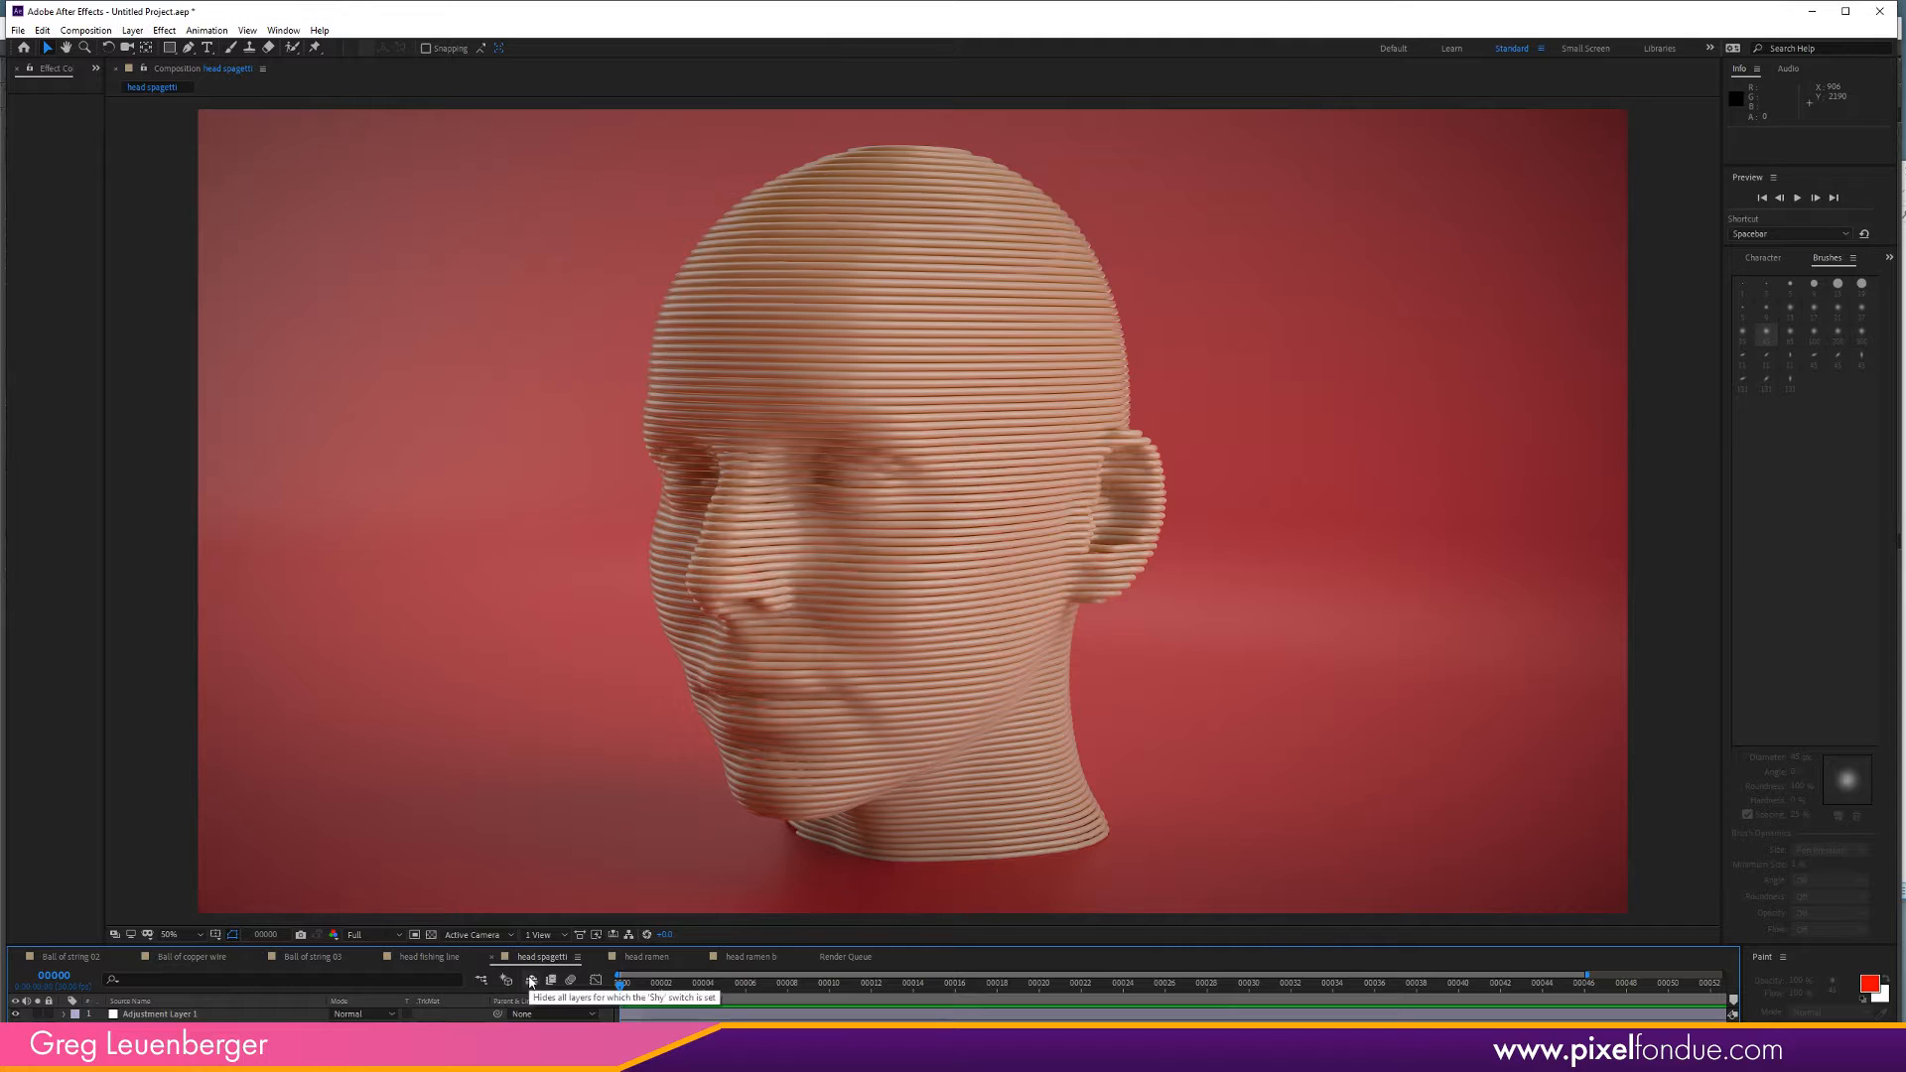
{"action": "left_click", "coordinate": [645, 958]}
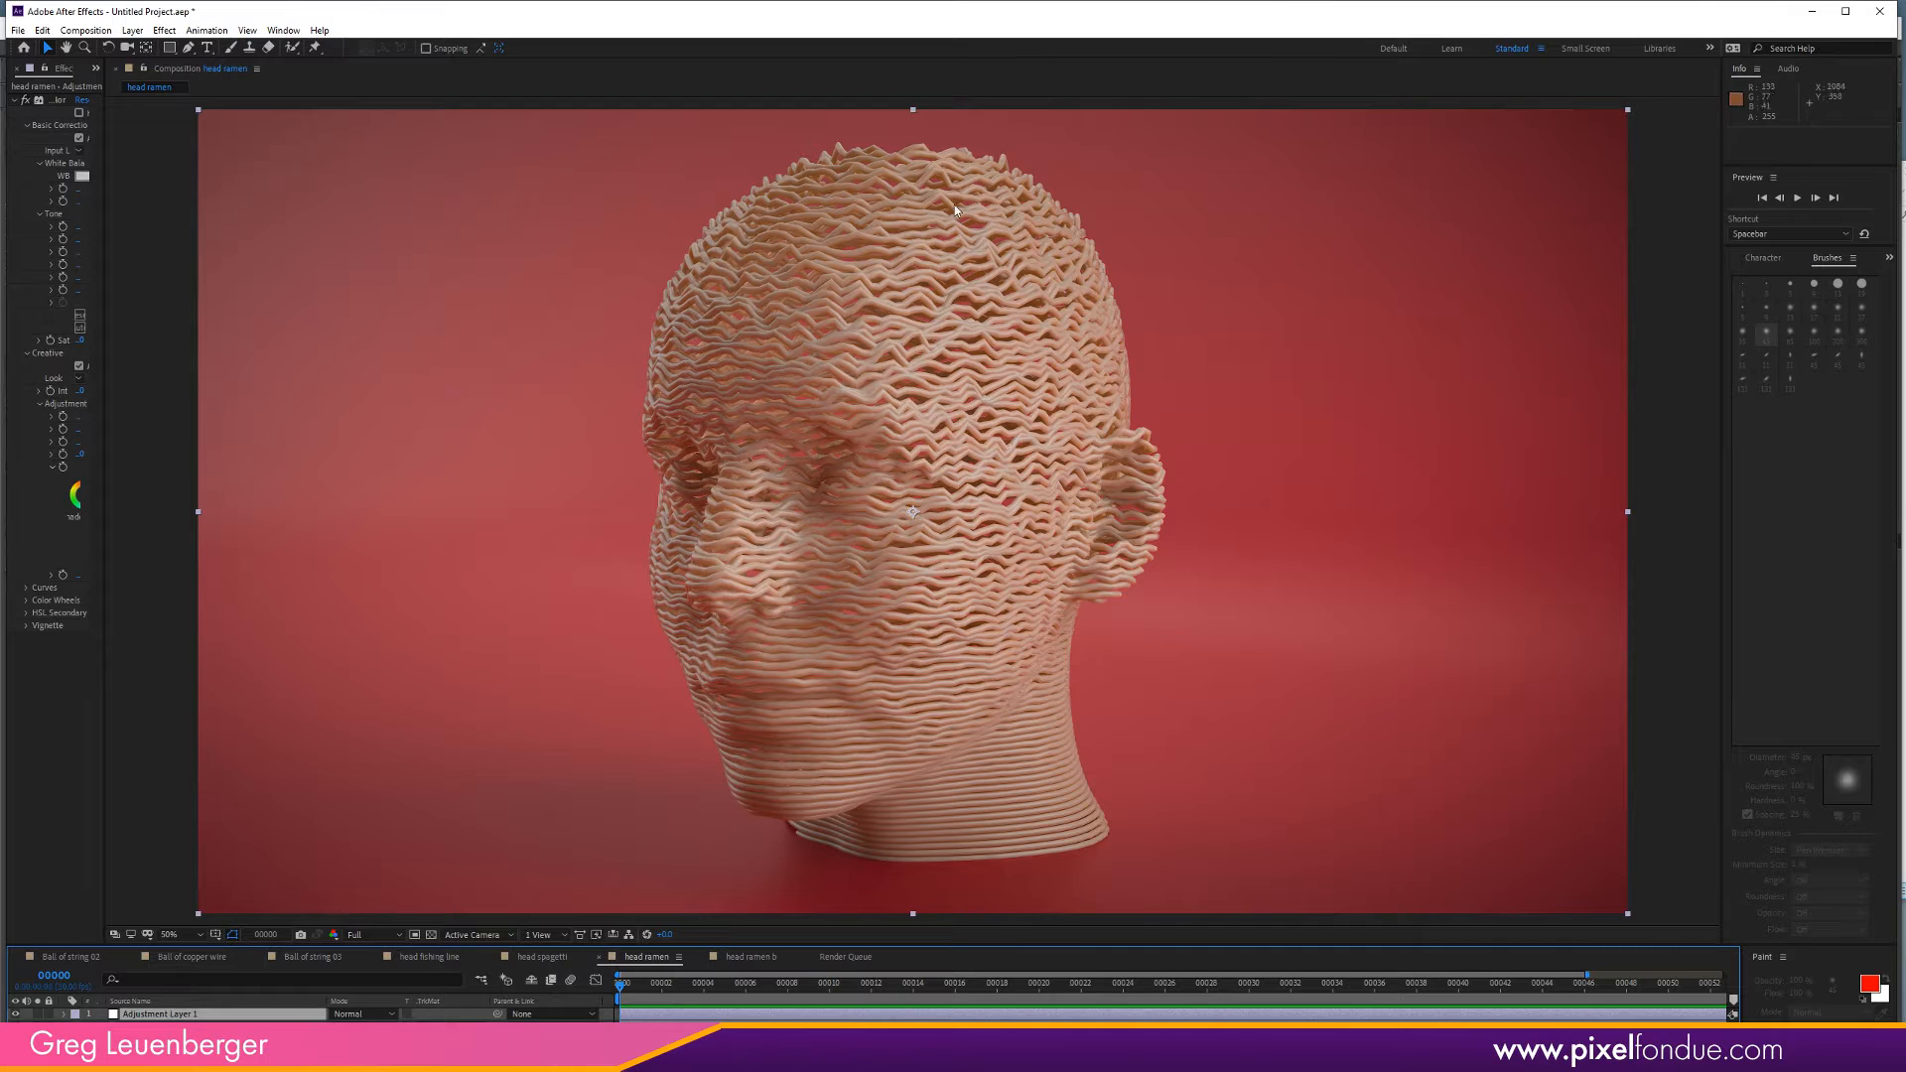
Examine the wavy noodle strands across the face, ear and neck in the head ramen b composition up close.
{"action": "left_click", "coordinate": [1696, 606]}
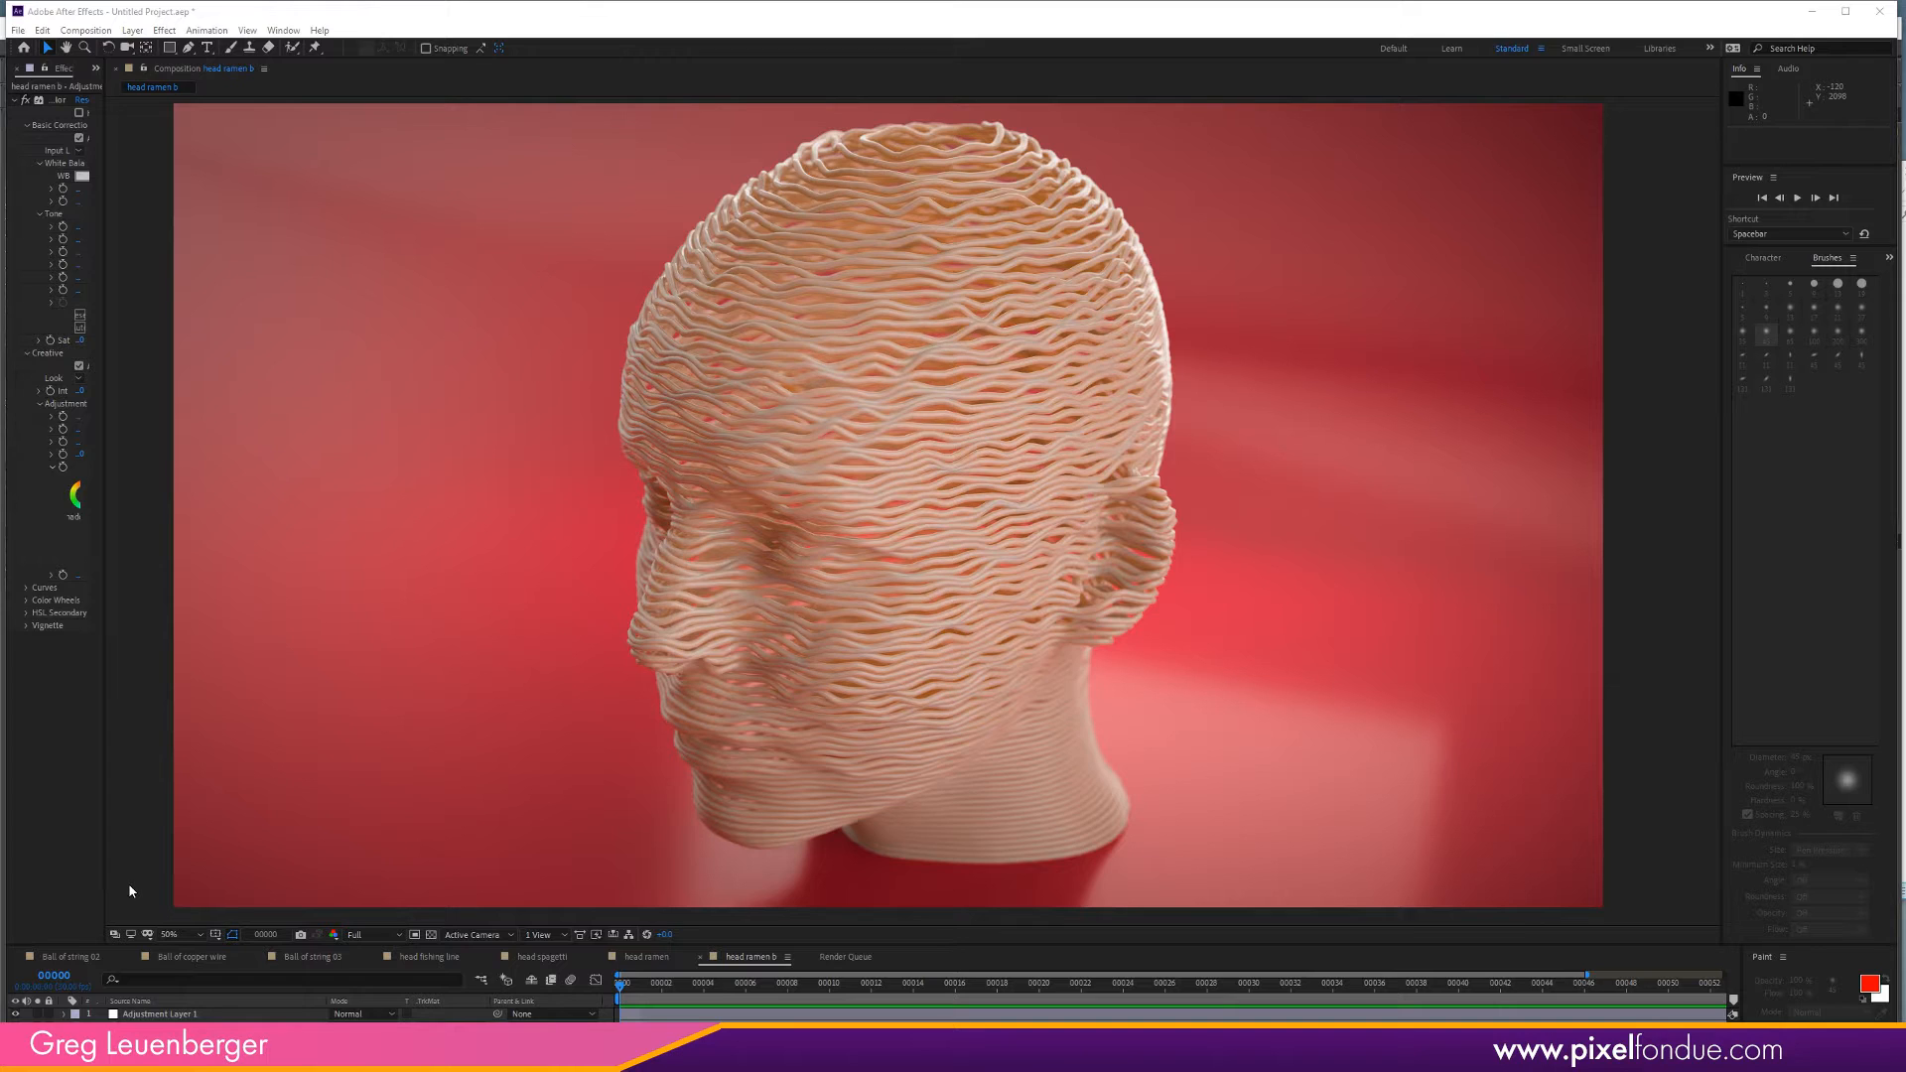
{"action": "left_click", "coordinate": [114, 839]}
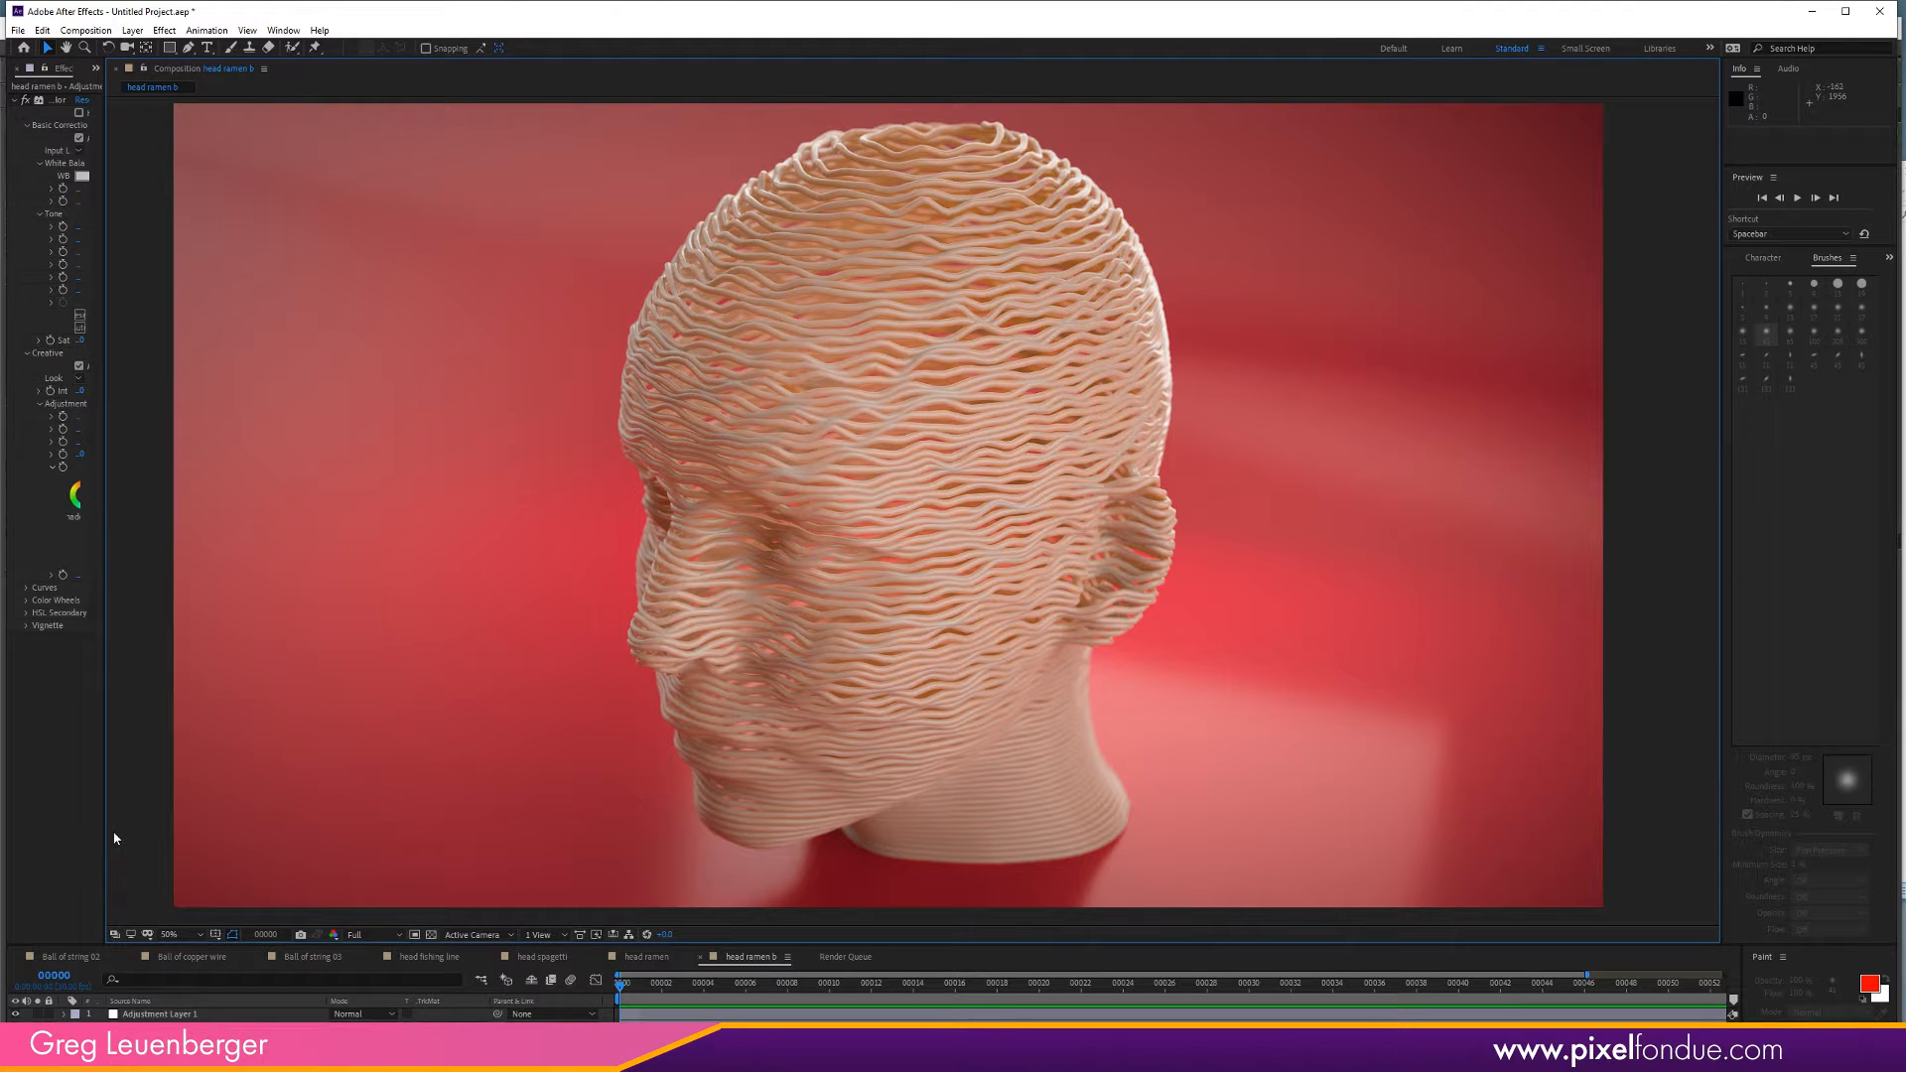
{"action": "key", "text": "period"}
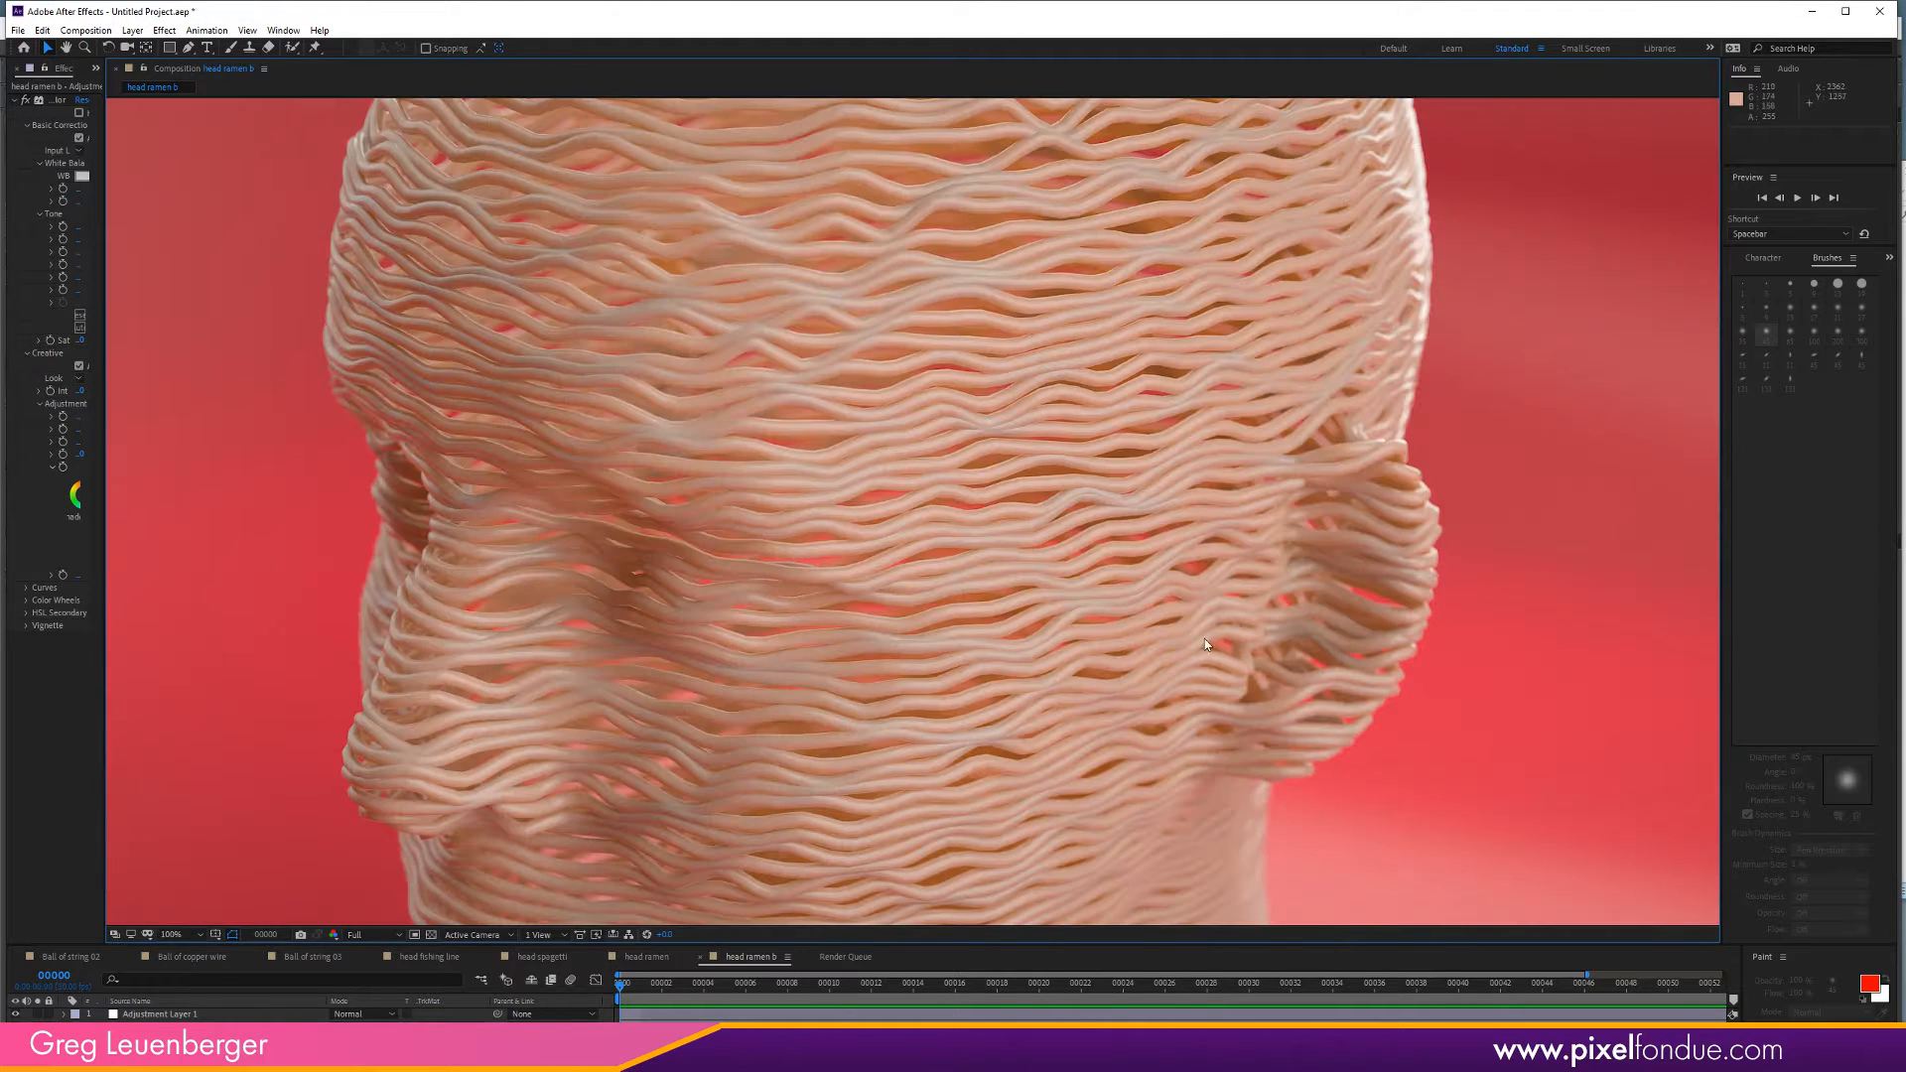
{"action": "middle_click_drag", "start_coordinate": [1144, 683], "coordinate": [1060, 763]}
{"action": "middle_click_drag", "start_coordinate": [988, 413], "coordinate": [1001, 615]}
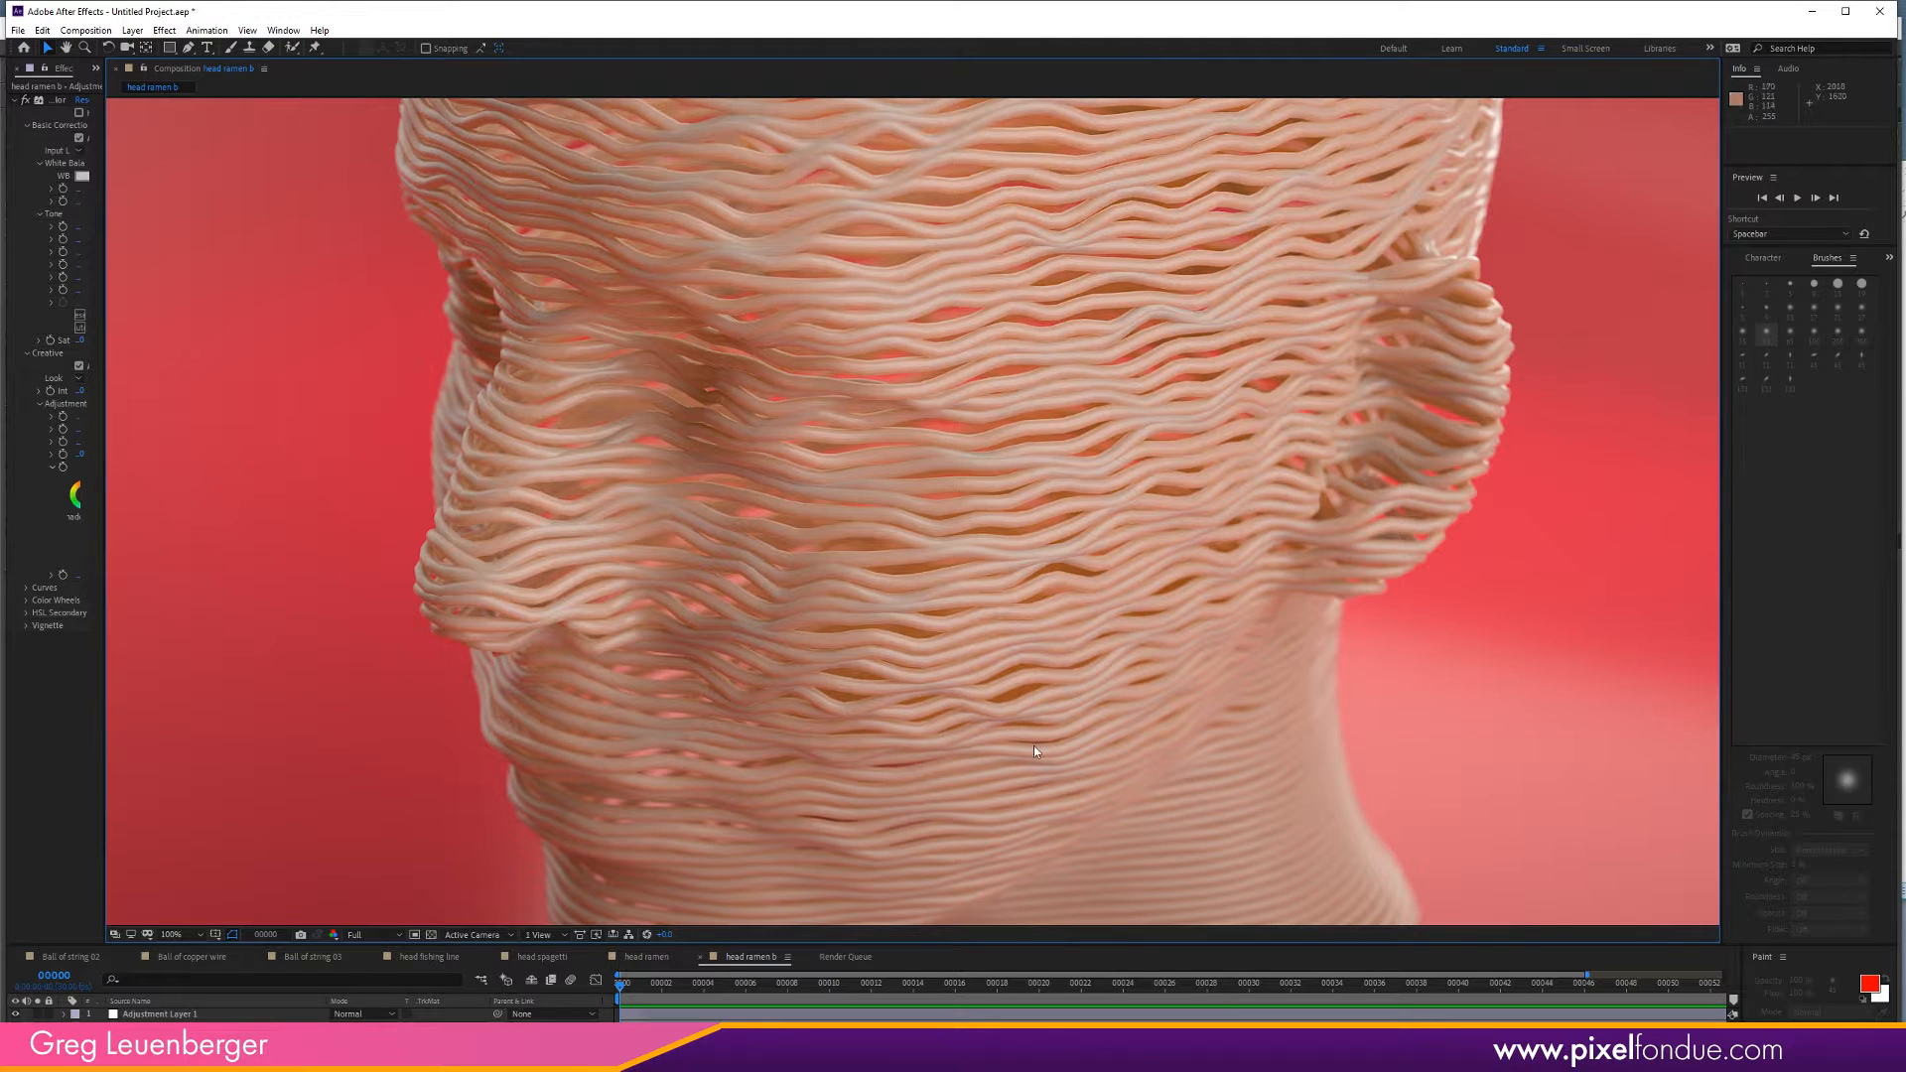
{"action": "middle_click_drag", "start_coordinate": [1033, 746], "coordinate": [892, 712]}
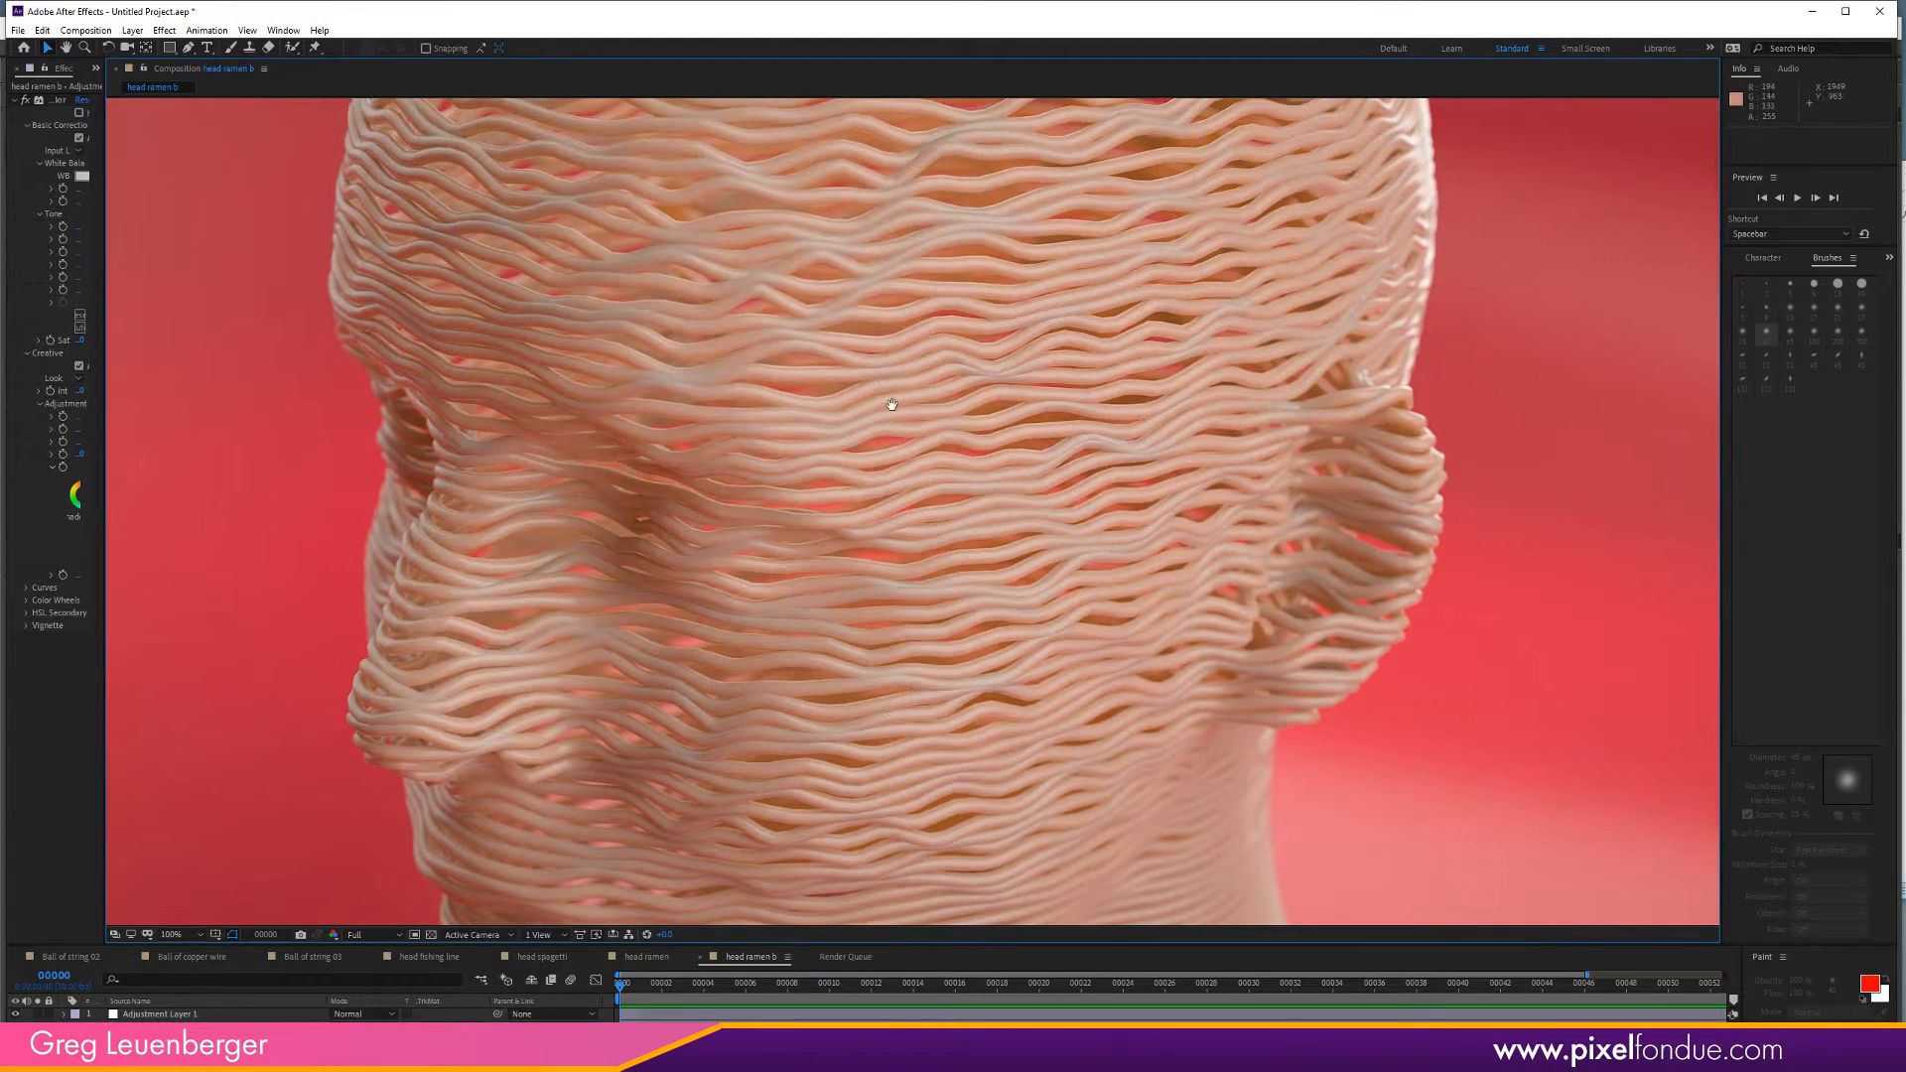
{"action": "middle_click_drag", "start_coordinate": [891, 403], "coordinate": [901, 816]}
{"action": "middle_click_drag", "start_coordinate": [982, 554], "coordinate": [1002, 342]}
{"action": "middle_click_drag", "start_coordinate": [923, 730], "coordinate": [1014, 469]}
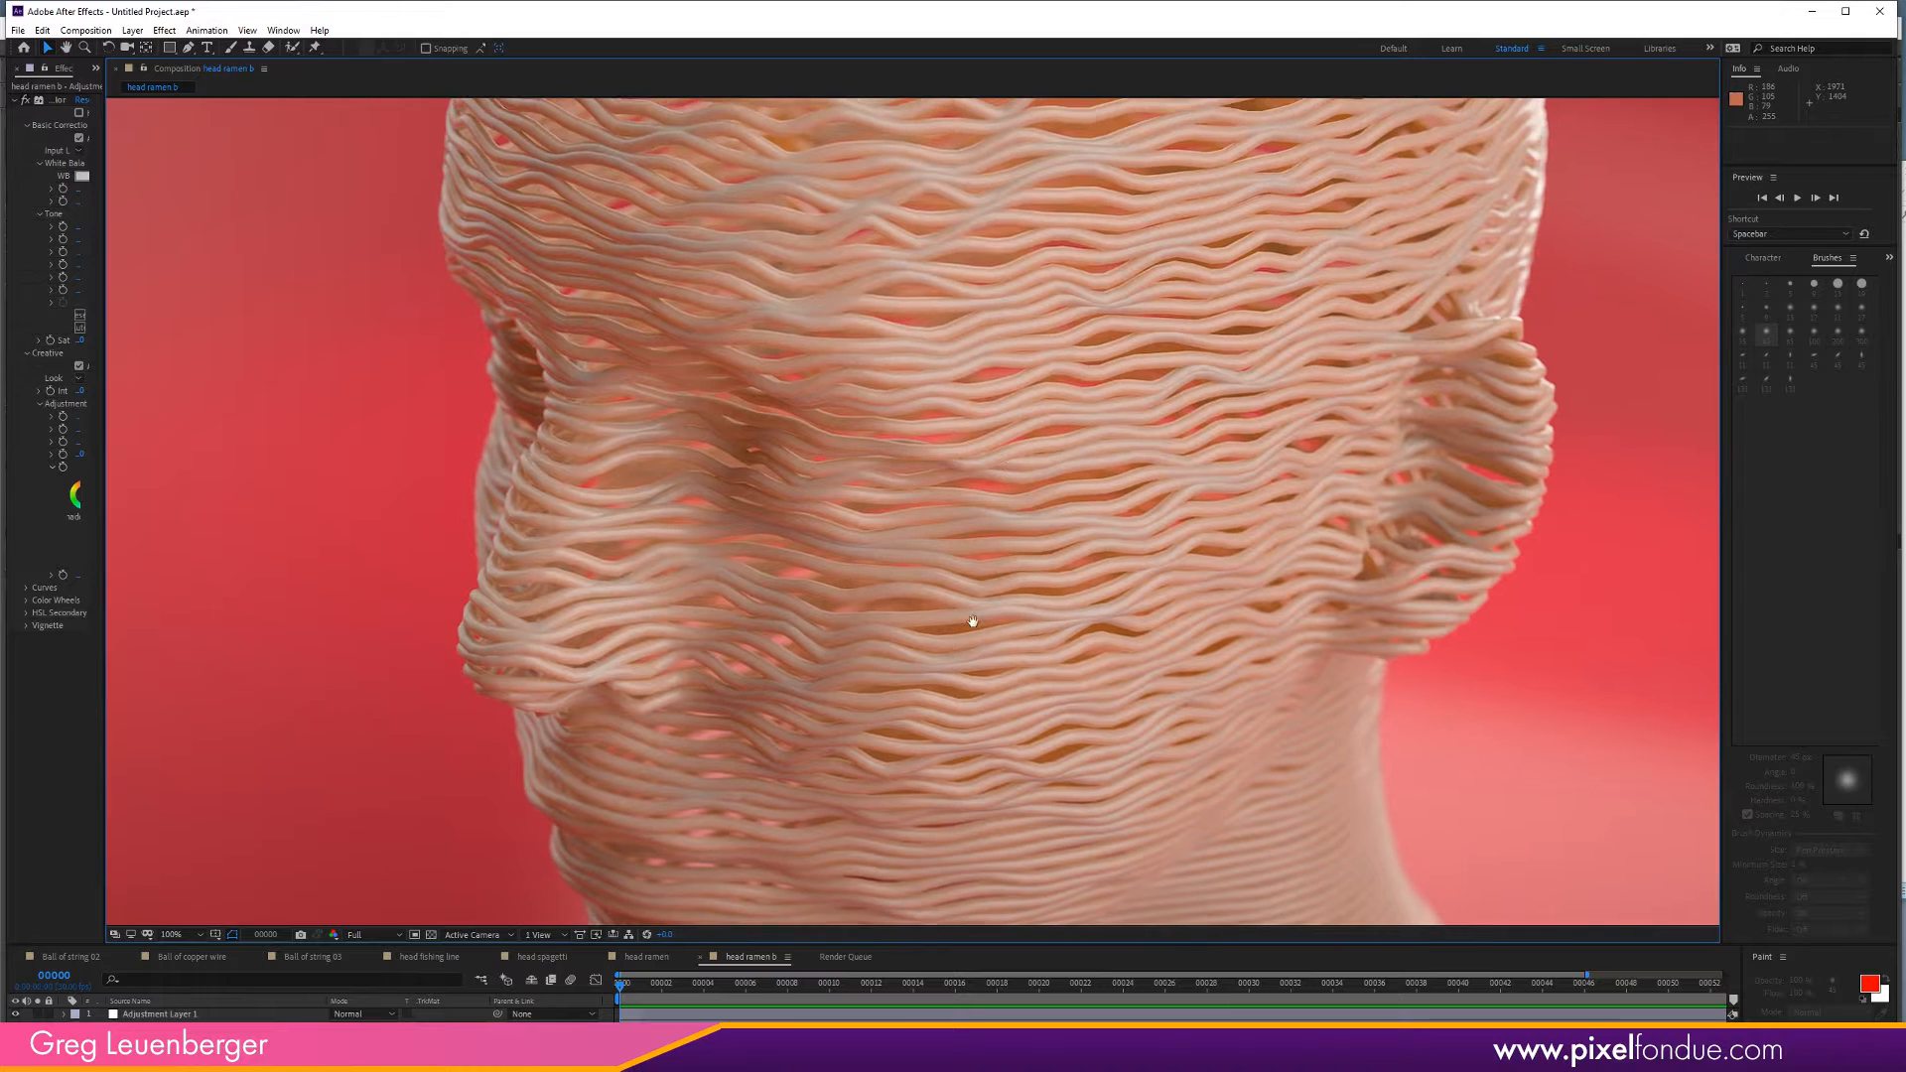
{"action": "middle_click_drag", "start_coordinate": [1013, 624], "coordinate": [914, 626]}
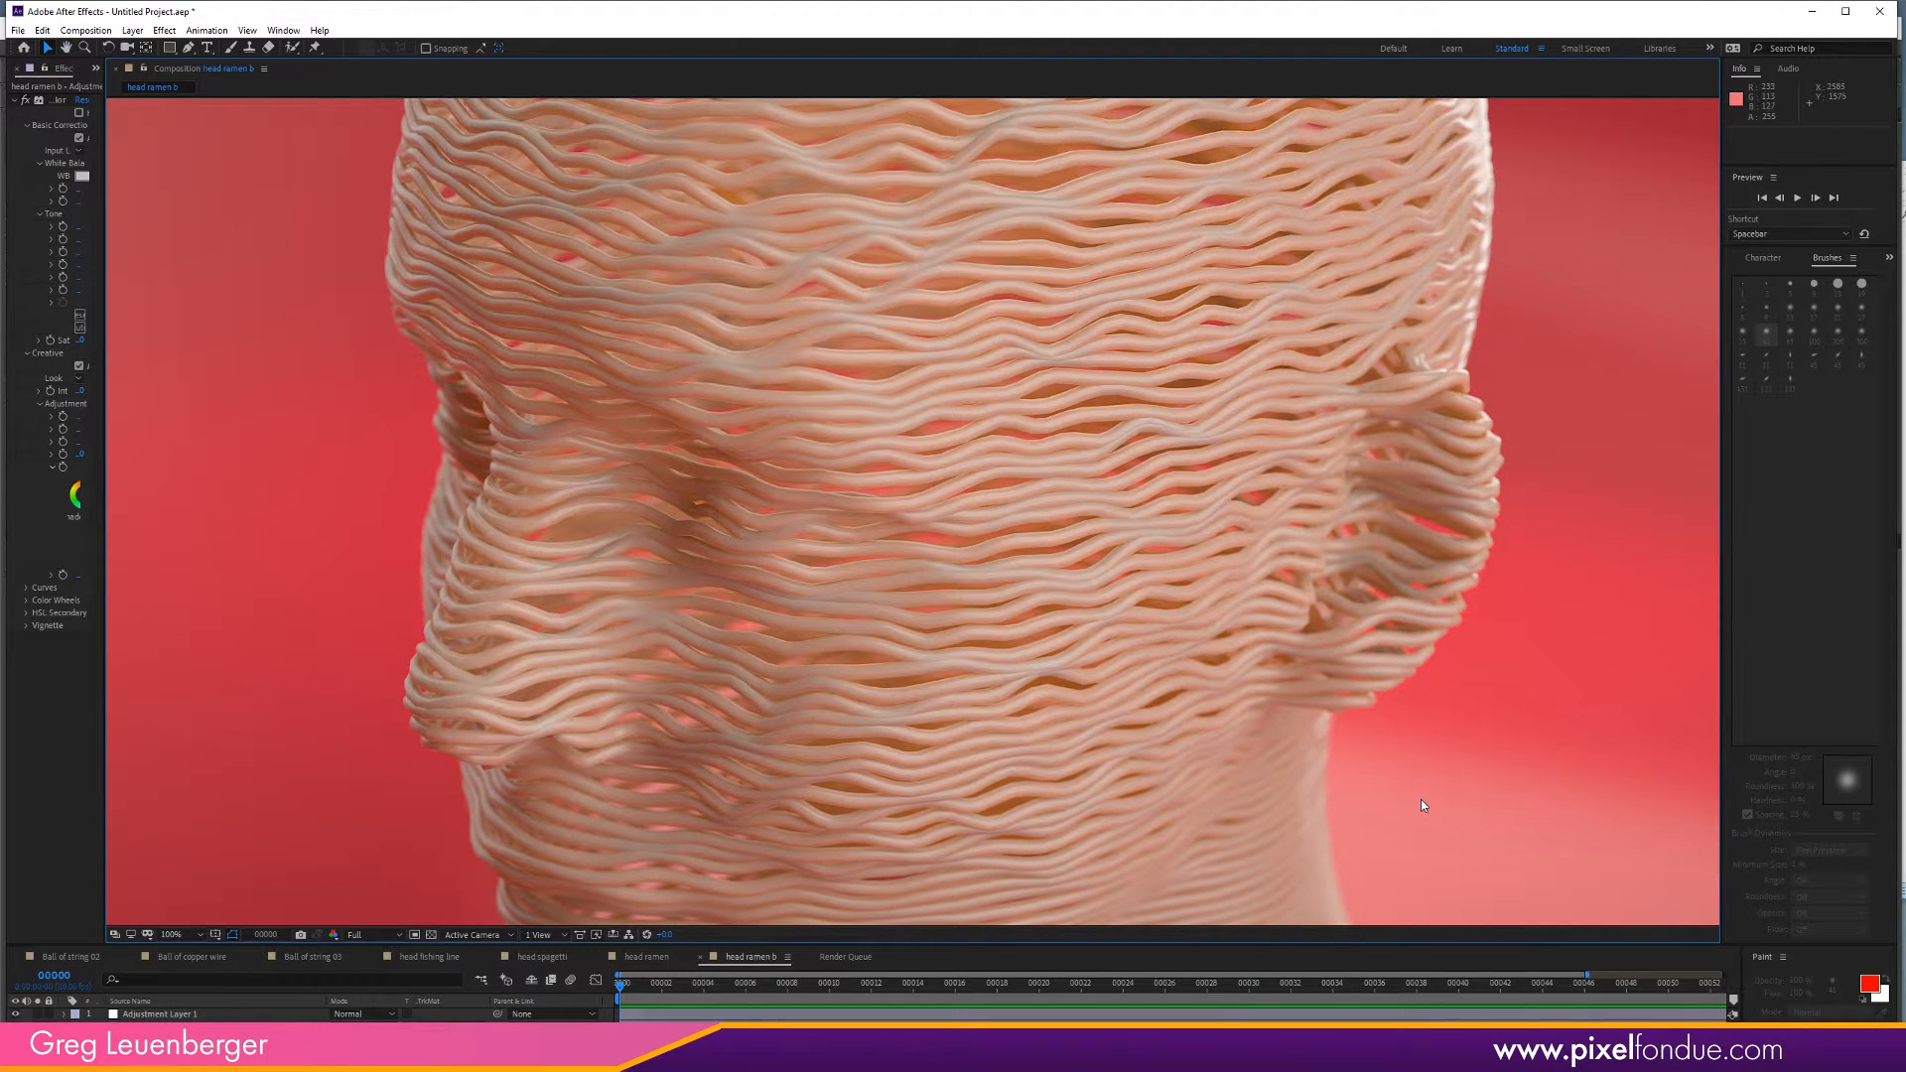
{"action": "key", "text": "comma"}
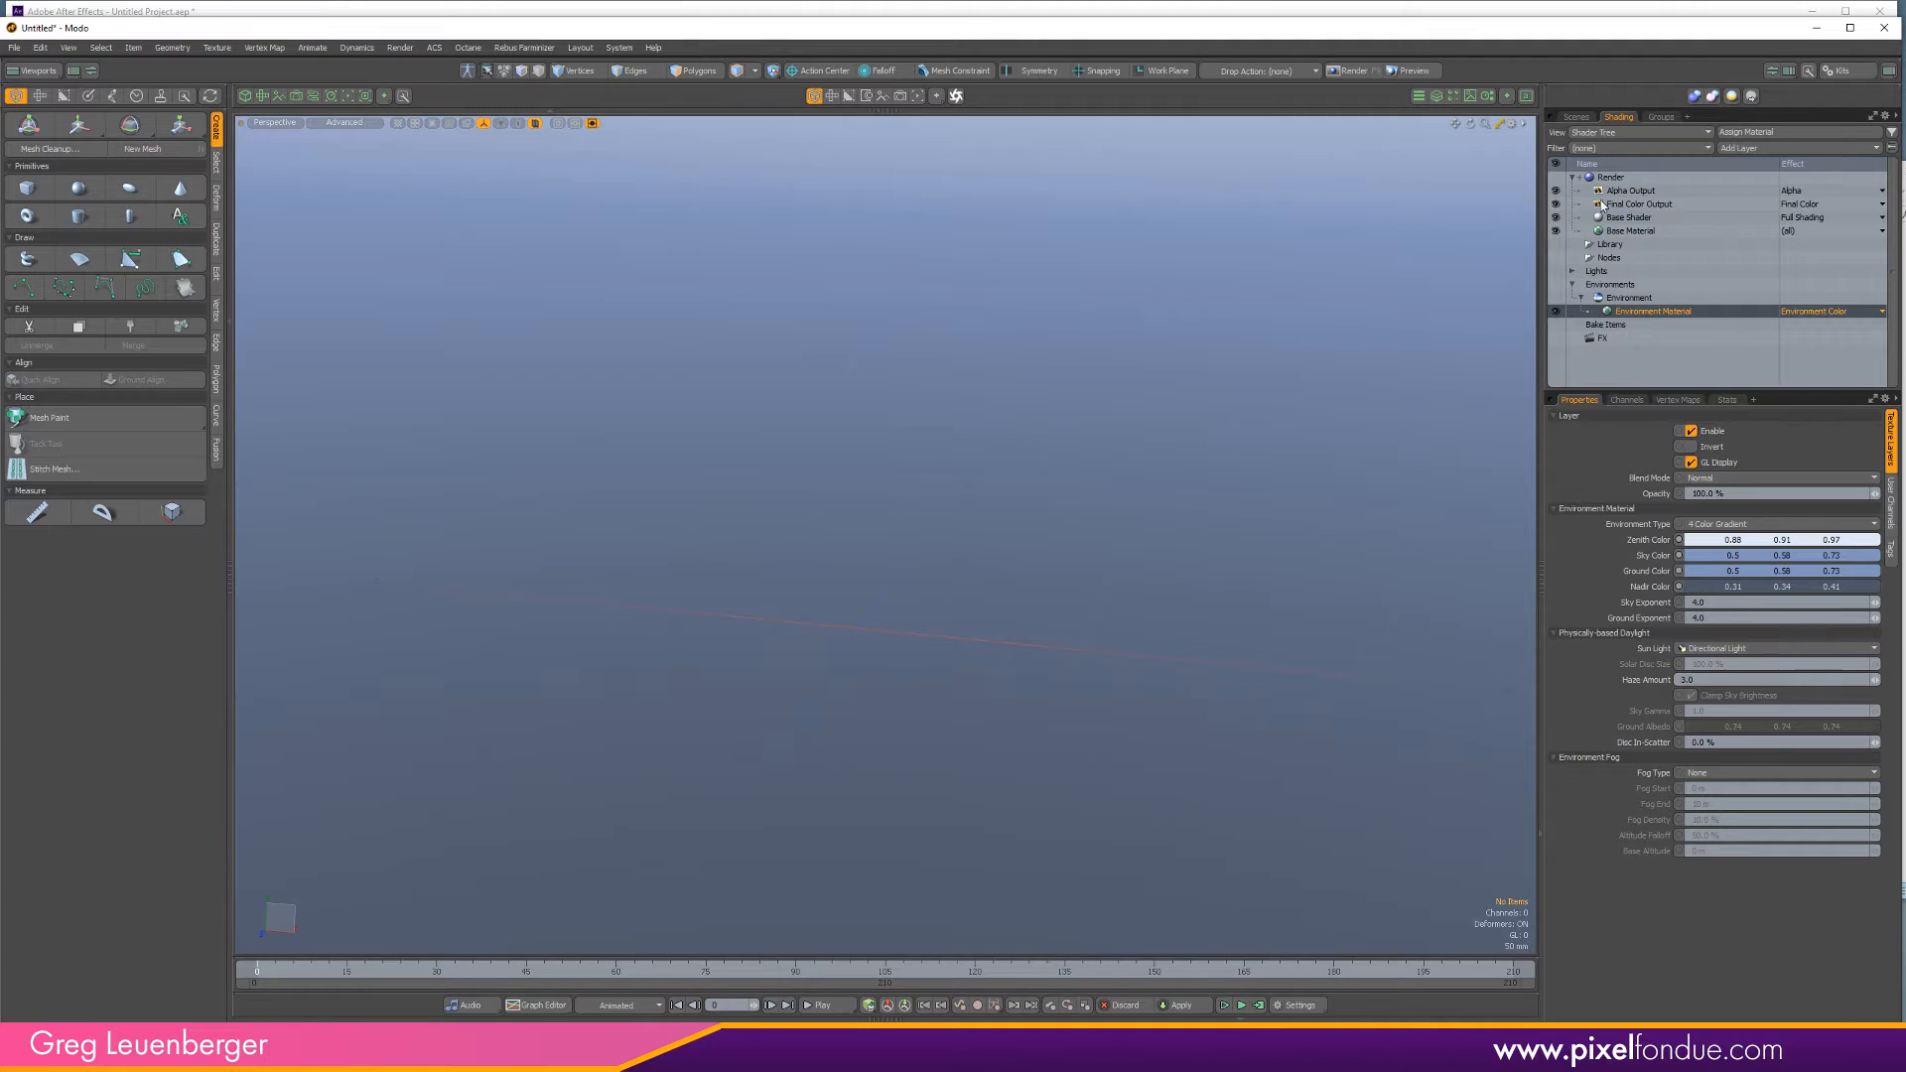
Switch to Modo, show the scene's item list and add a locator at the origin.
{"action": "left_click", "coordinate": [1628, 312]}
{"action": "left_click", "coordinate": [1576, 116]}
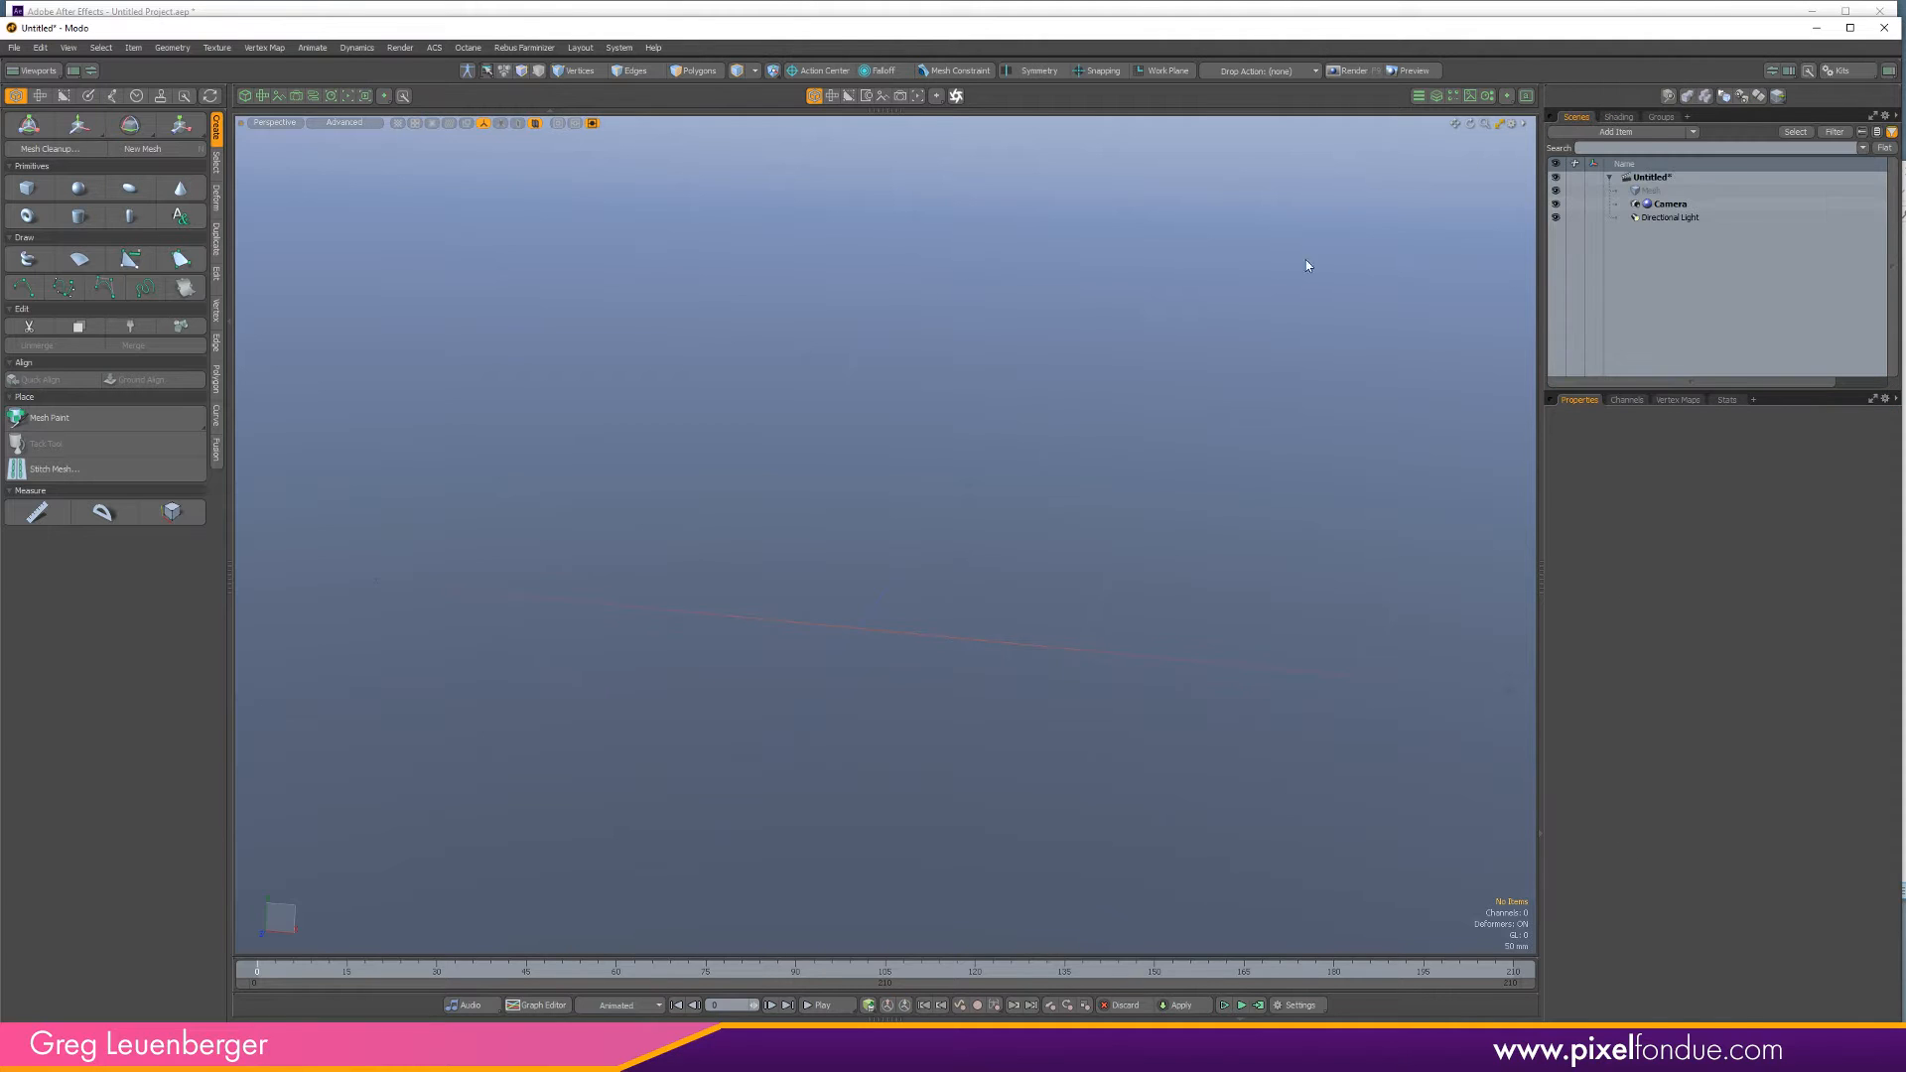
{"action": "left_click_drag", "start_coordinate": [883, 602], "coordinate": [899, 635], "text": "alt"}
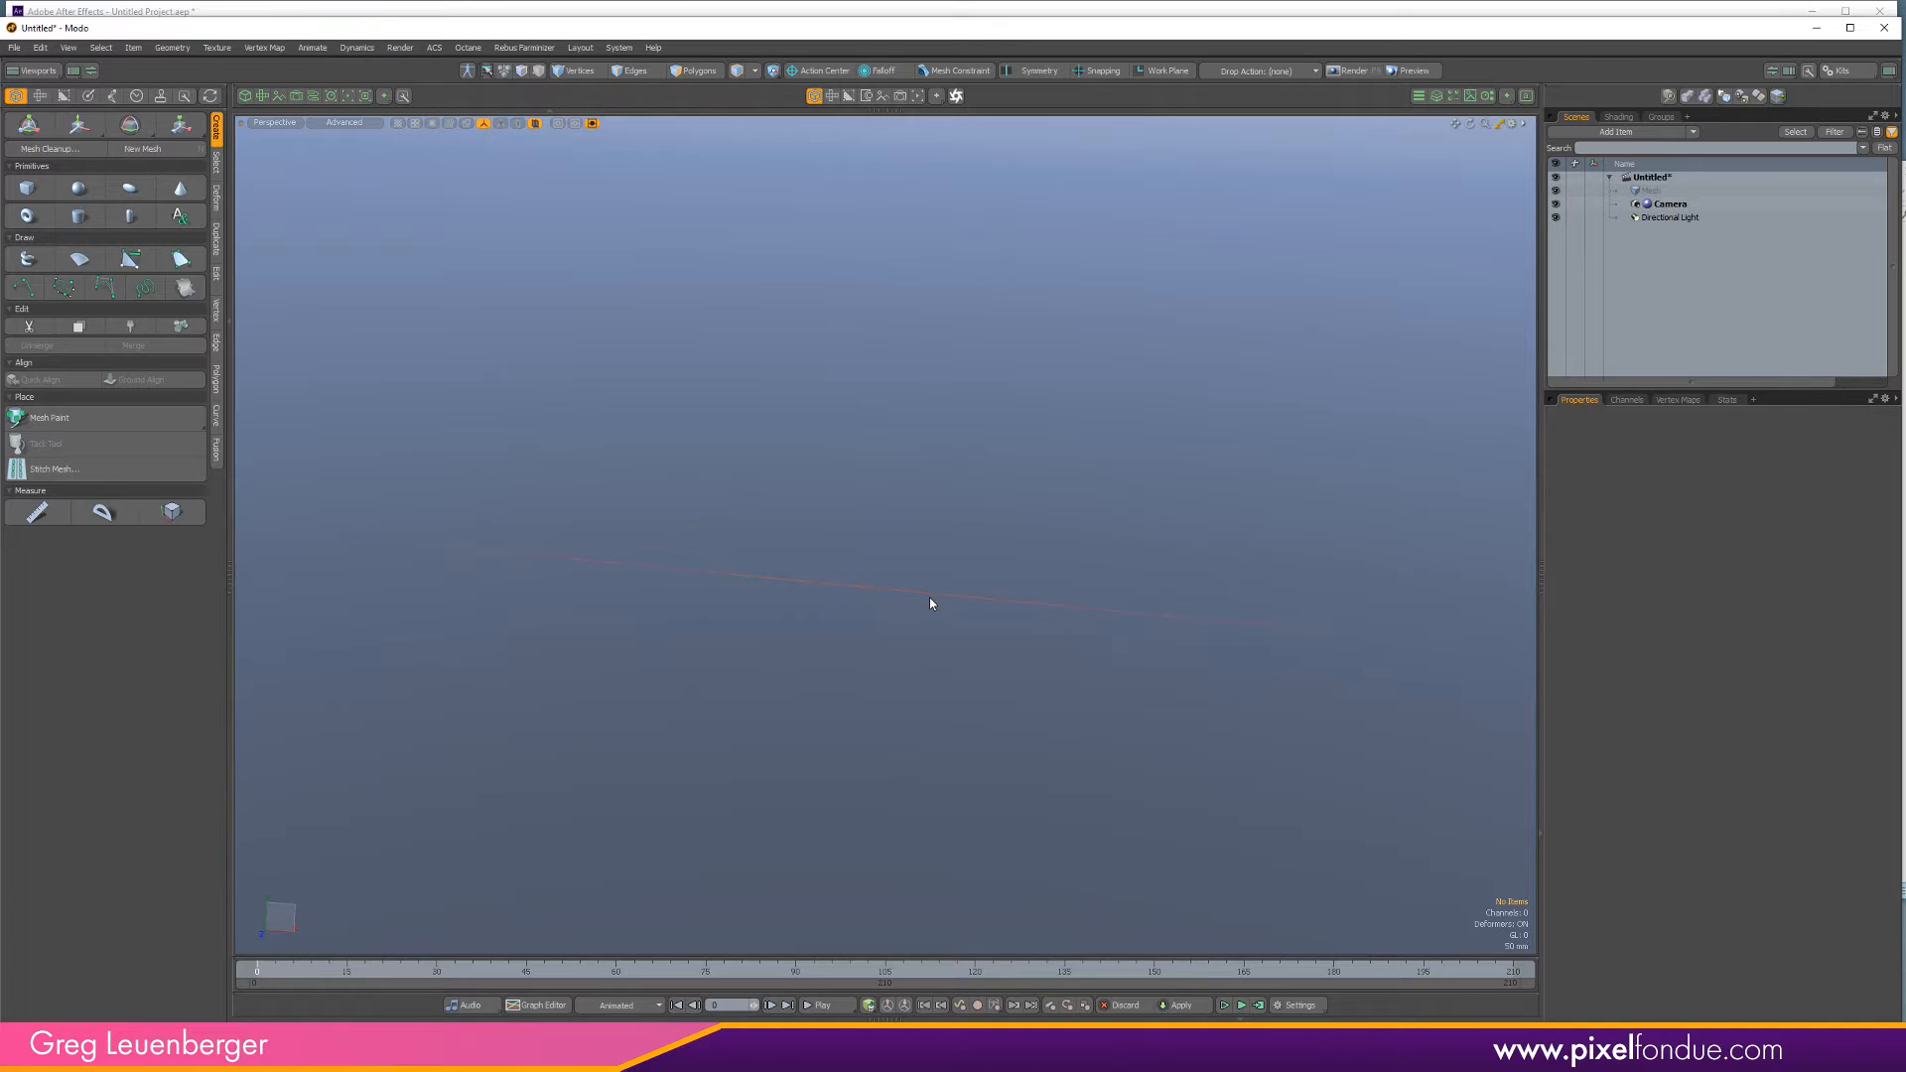
{"action": "key", "text": "ctrl+l"}
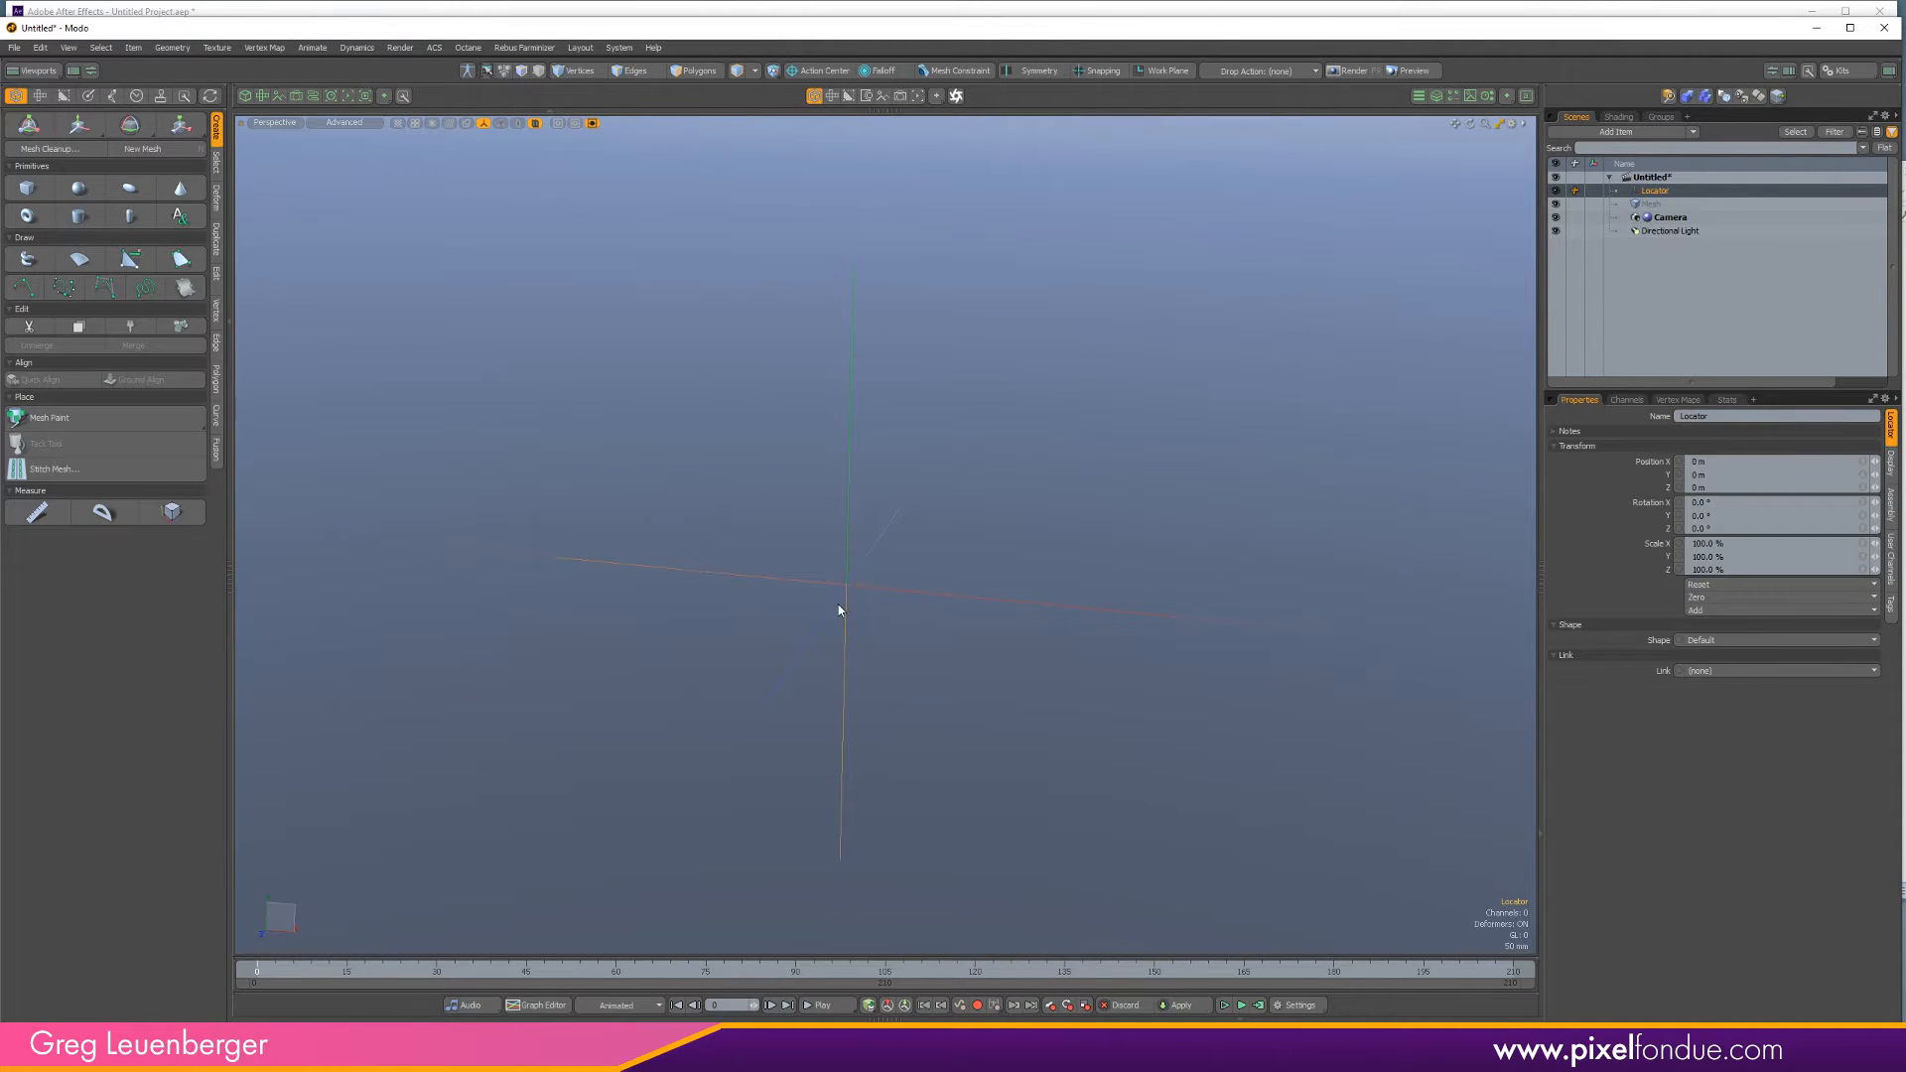
Duplicate the locator and raise the copy about 518 mm along Y.
{"action": "left_click", "coordinate": [1616, 131]}
{"action": "key", "text": "ctrl+d"}
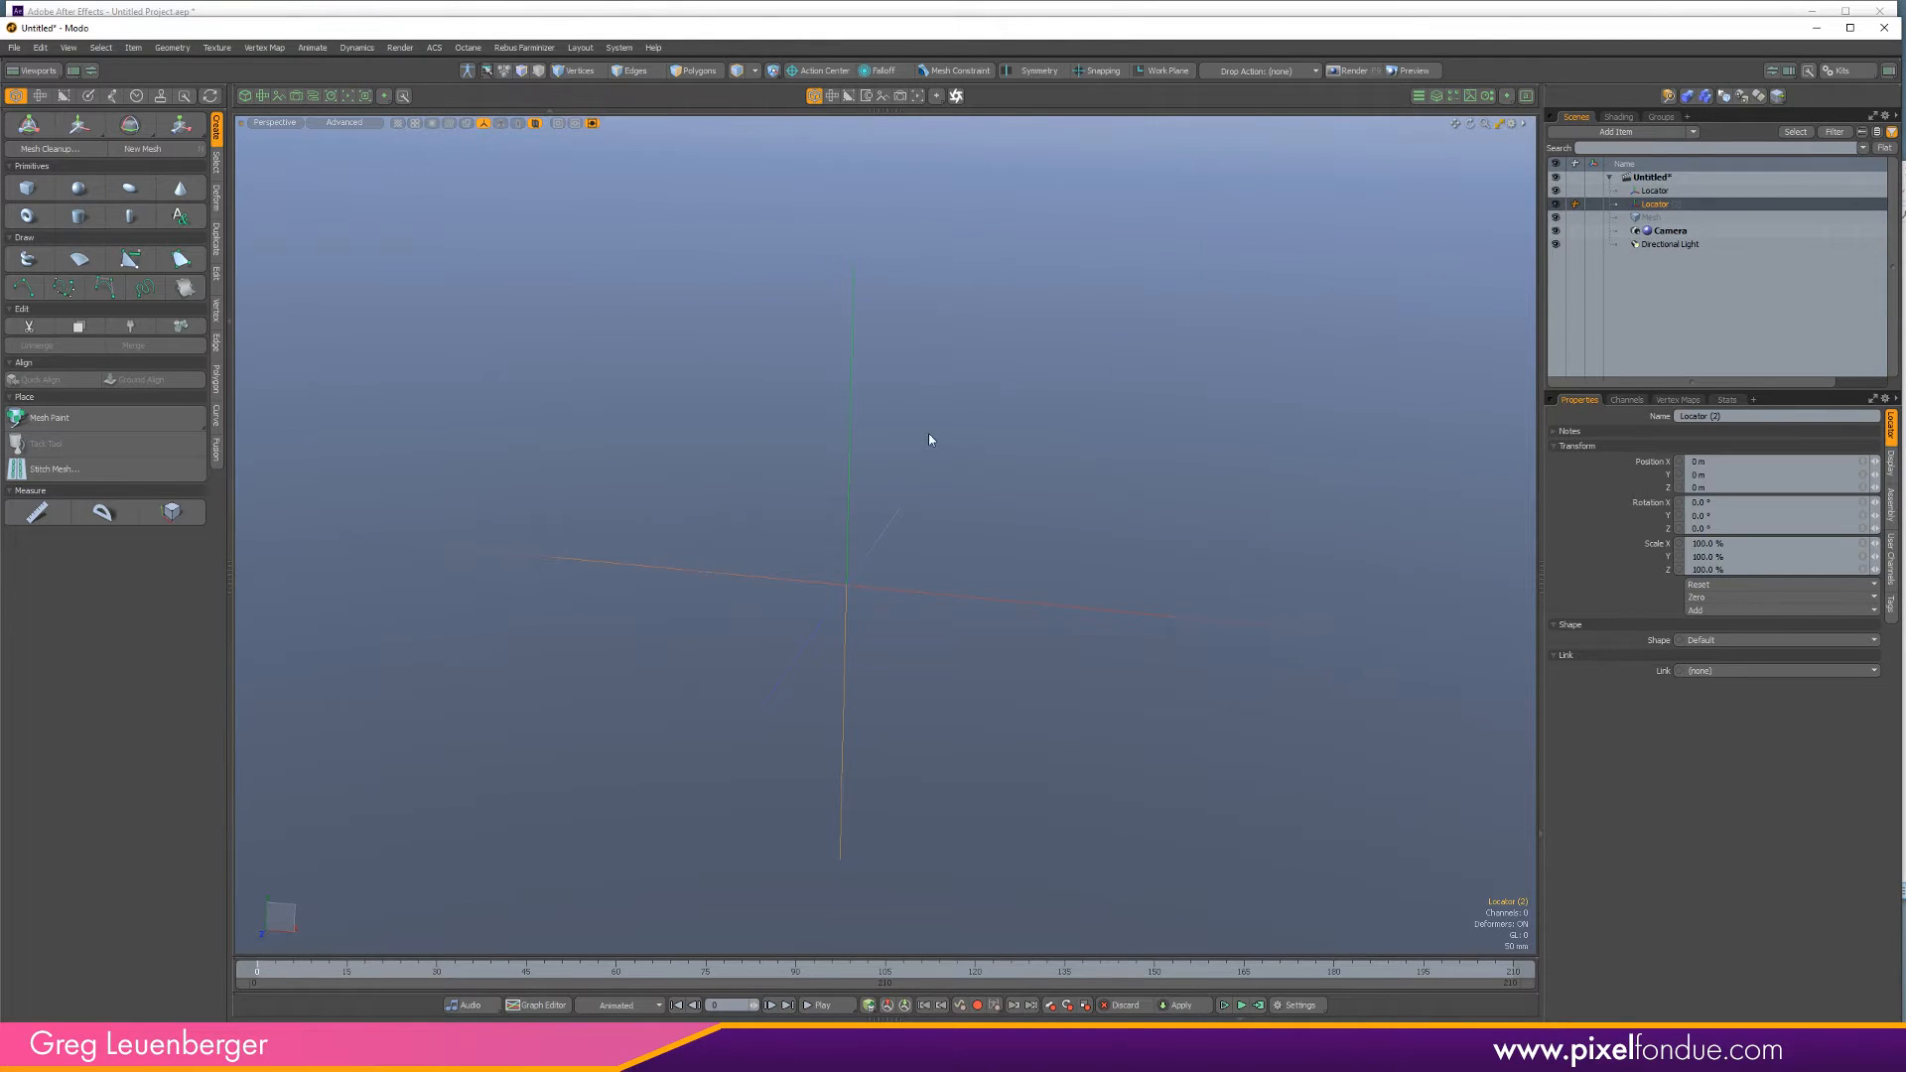
{"action": "key", "text": "w"}
{"action": "left_click_drag", "start_coordinate": [889, 557], "coordinate": [864, 283], "text": "ctrl+alt"}
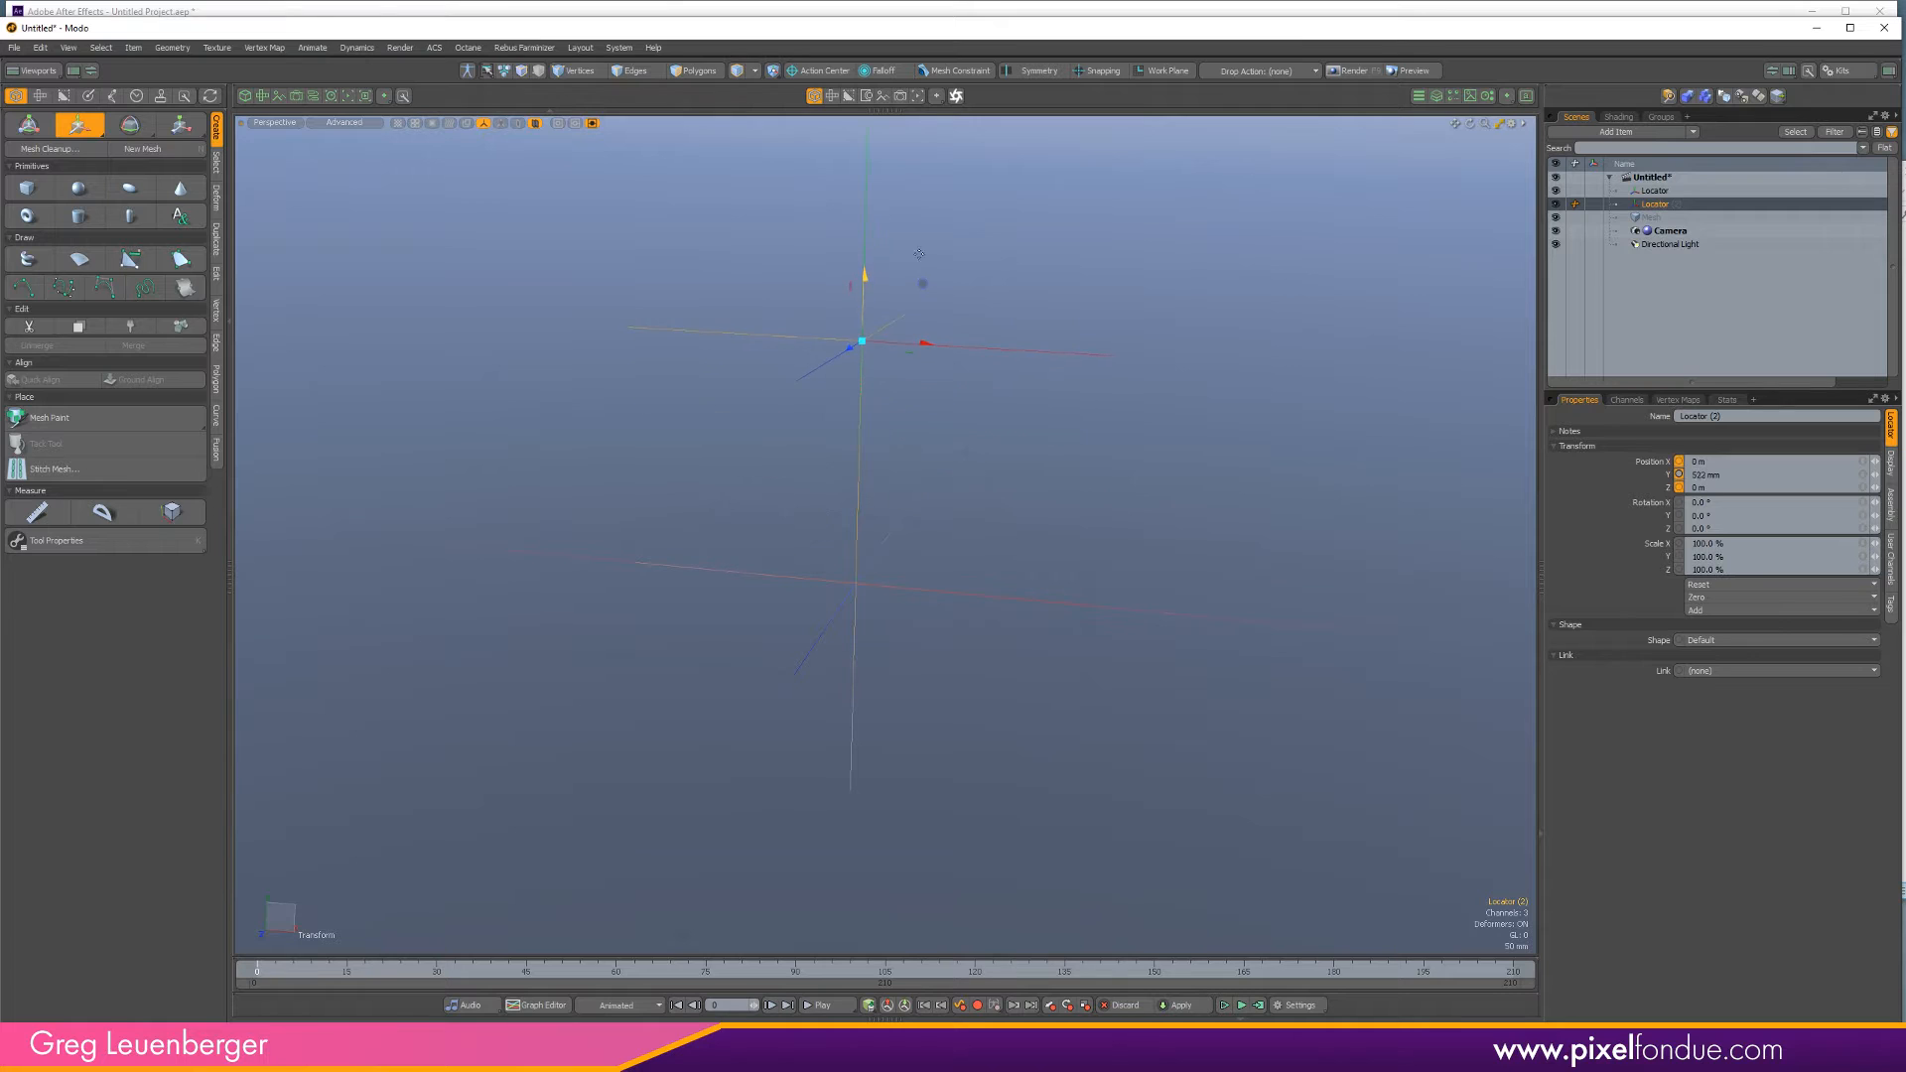
{"action": "left_click_drag", "start_coordinate": [913, 432], "coordinate": [914, 543], "text": "alt+shift"}
Use ETEREA Quick Locators to give both locators a solid sphere shape with a green fill and pale green wireframe.
{"action": "left_click", "coordinate": [1834, 70]}
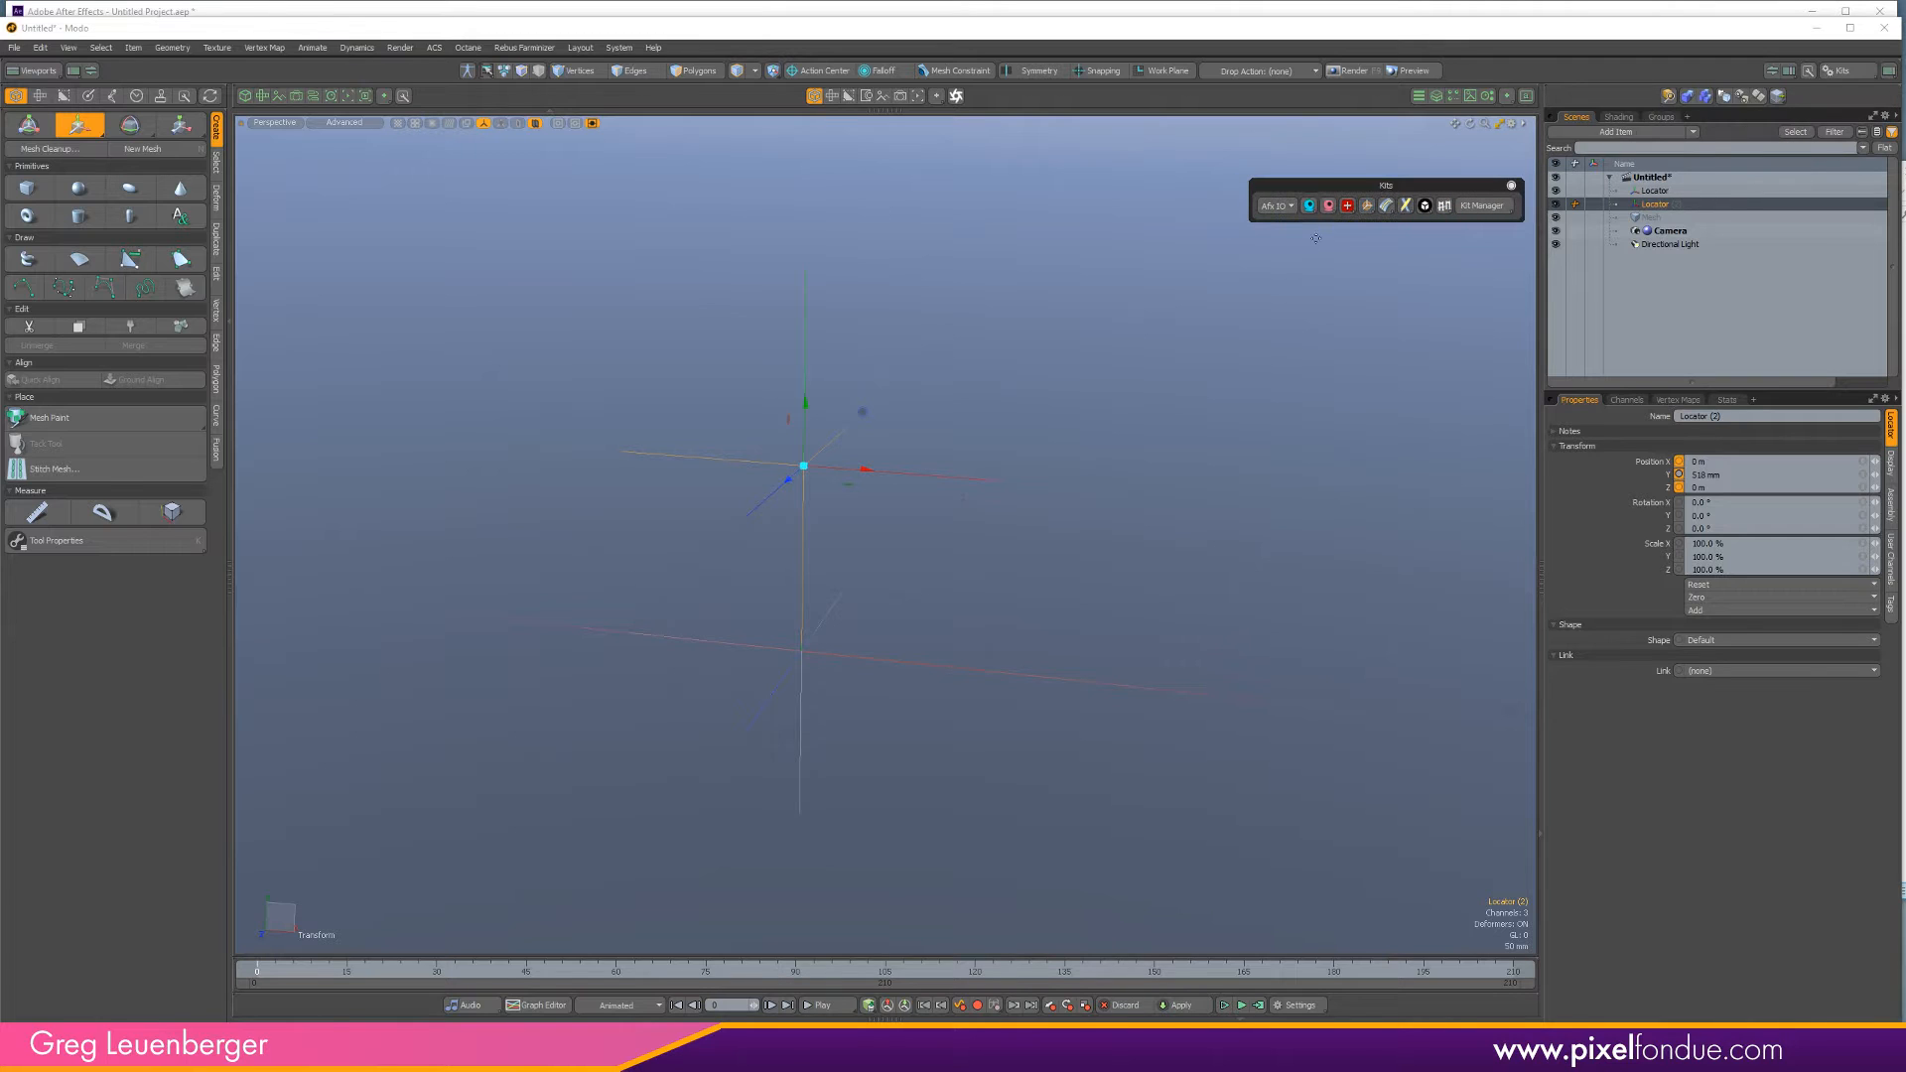
{"action": "left_click", "coordinate": [1367, 206]}
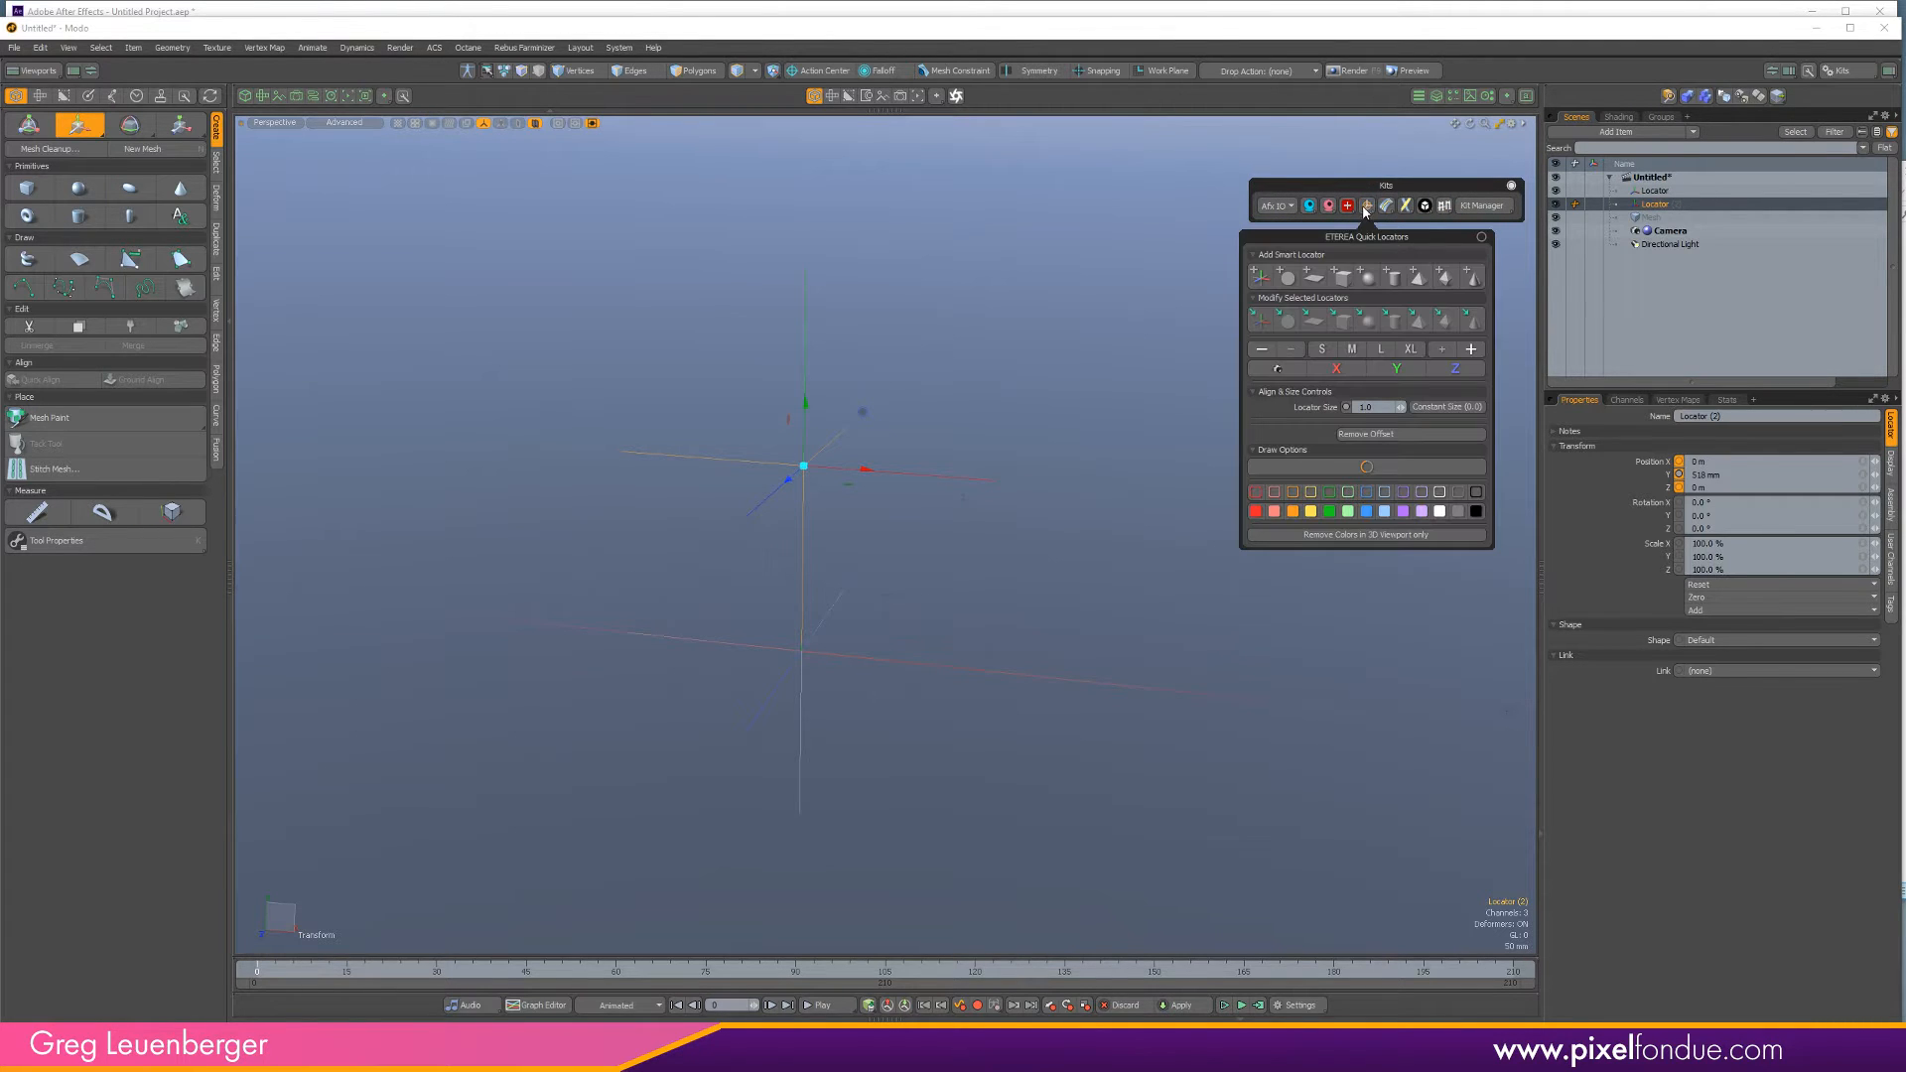
{"action": "left_click_drag", "start_coordinate": [1356, 238], "coordinate": [1352, 298]}
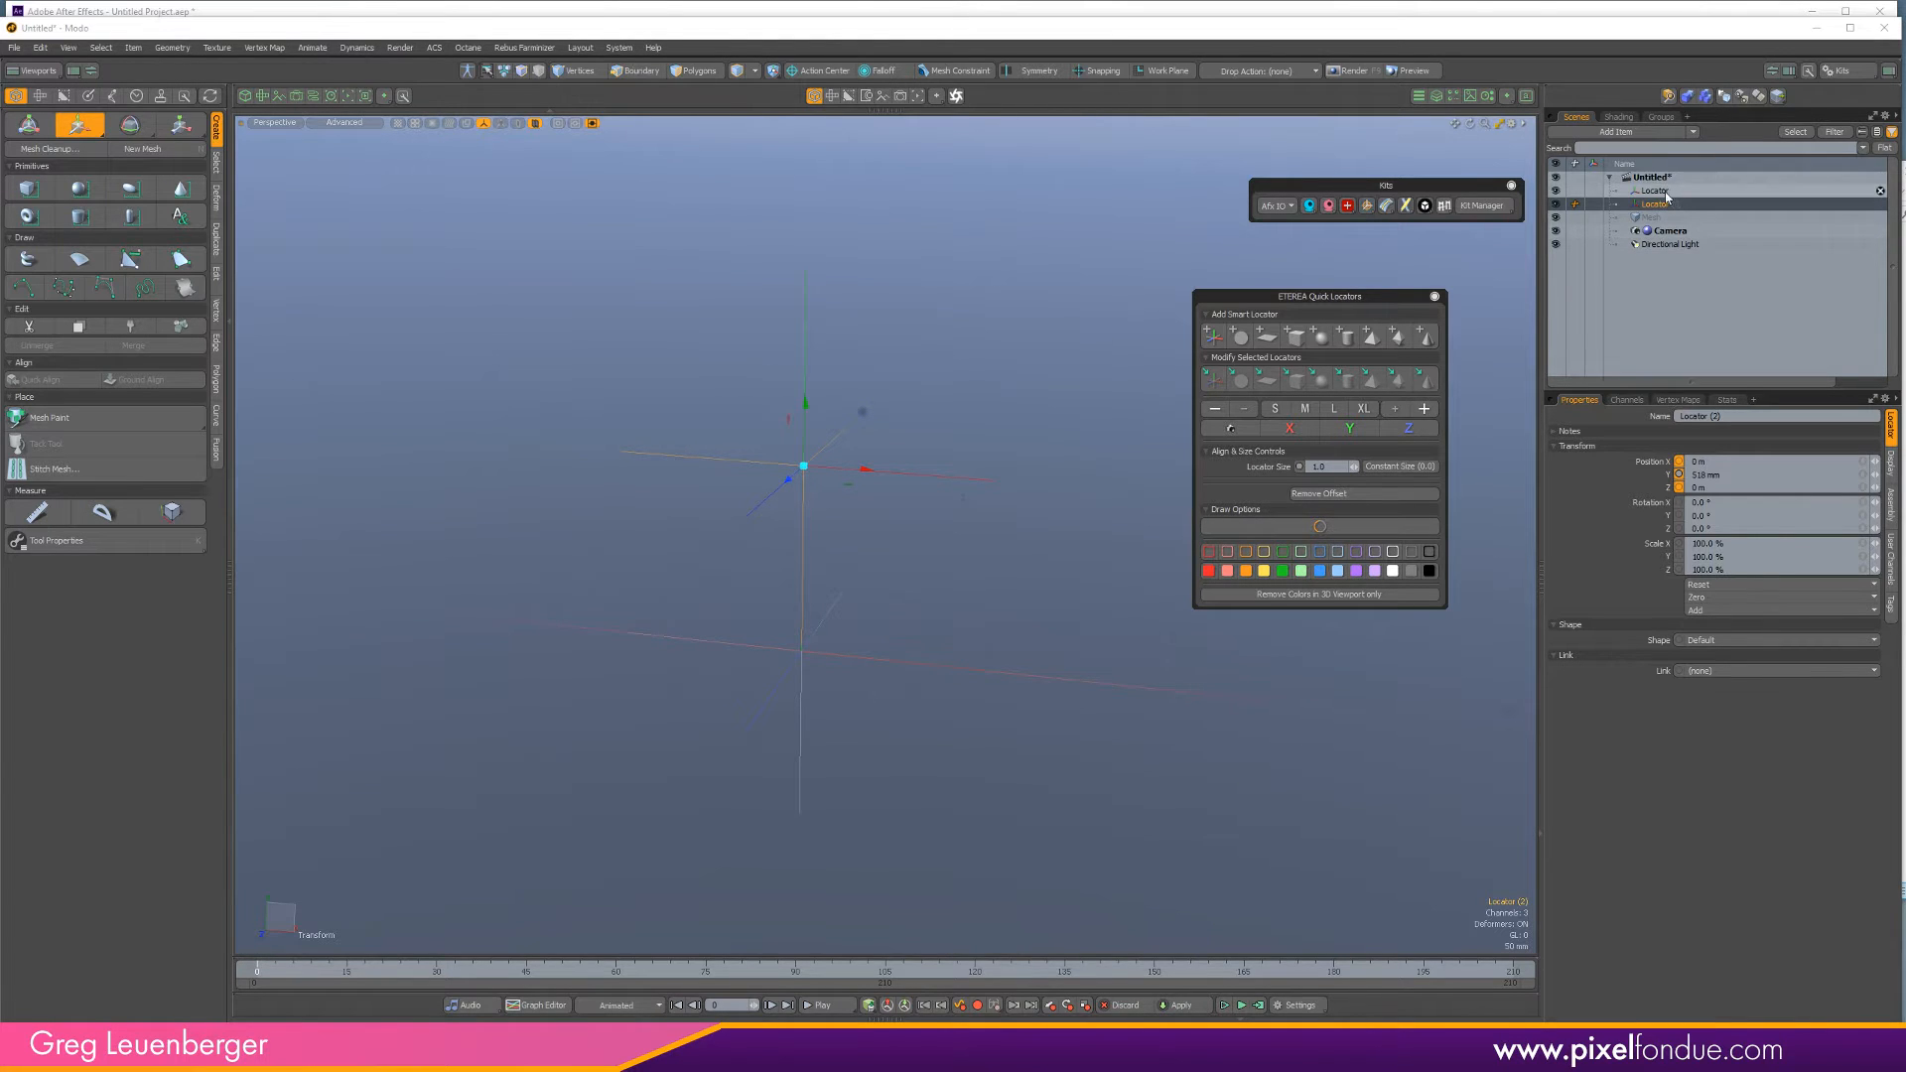
{"action": "left_click", "coordinate": [1662, 192], "text": "ctrl"}
{"action": "left_click", "coordinate": [1320, 380]}
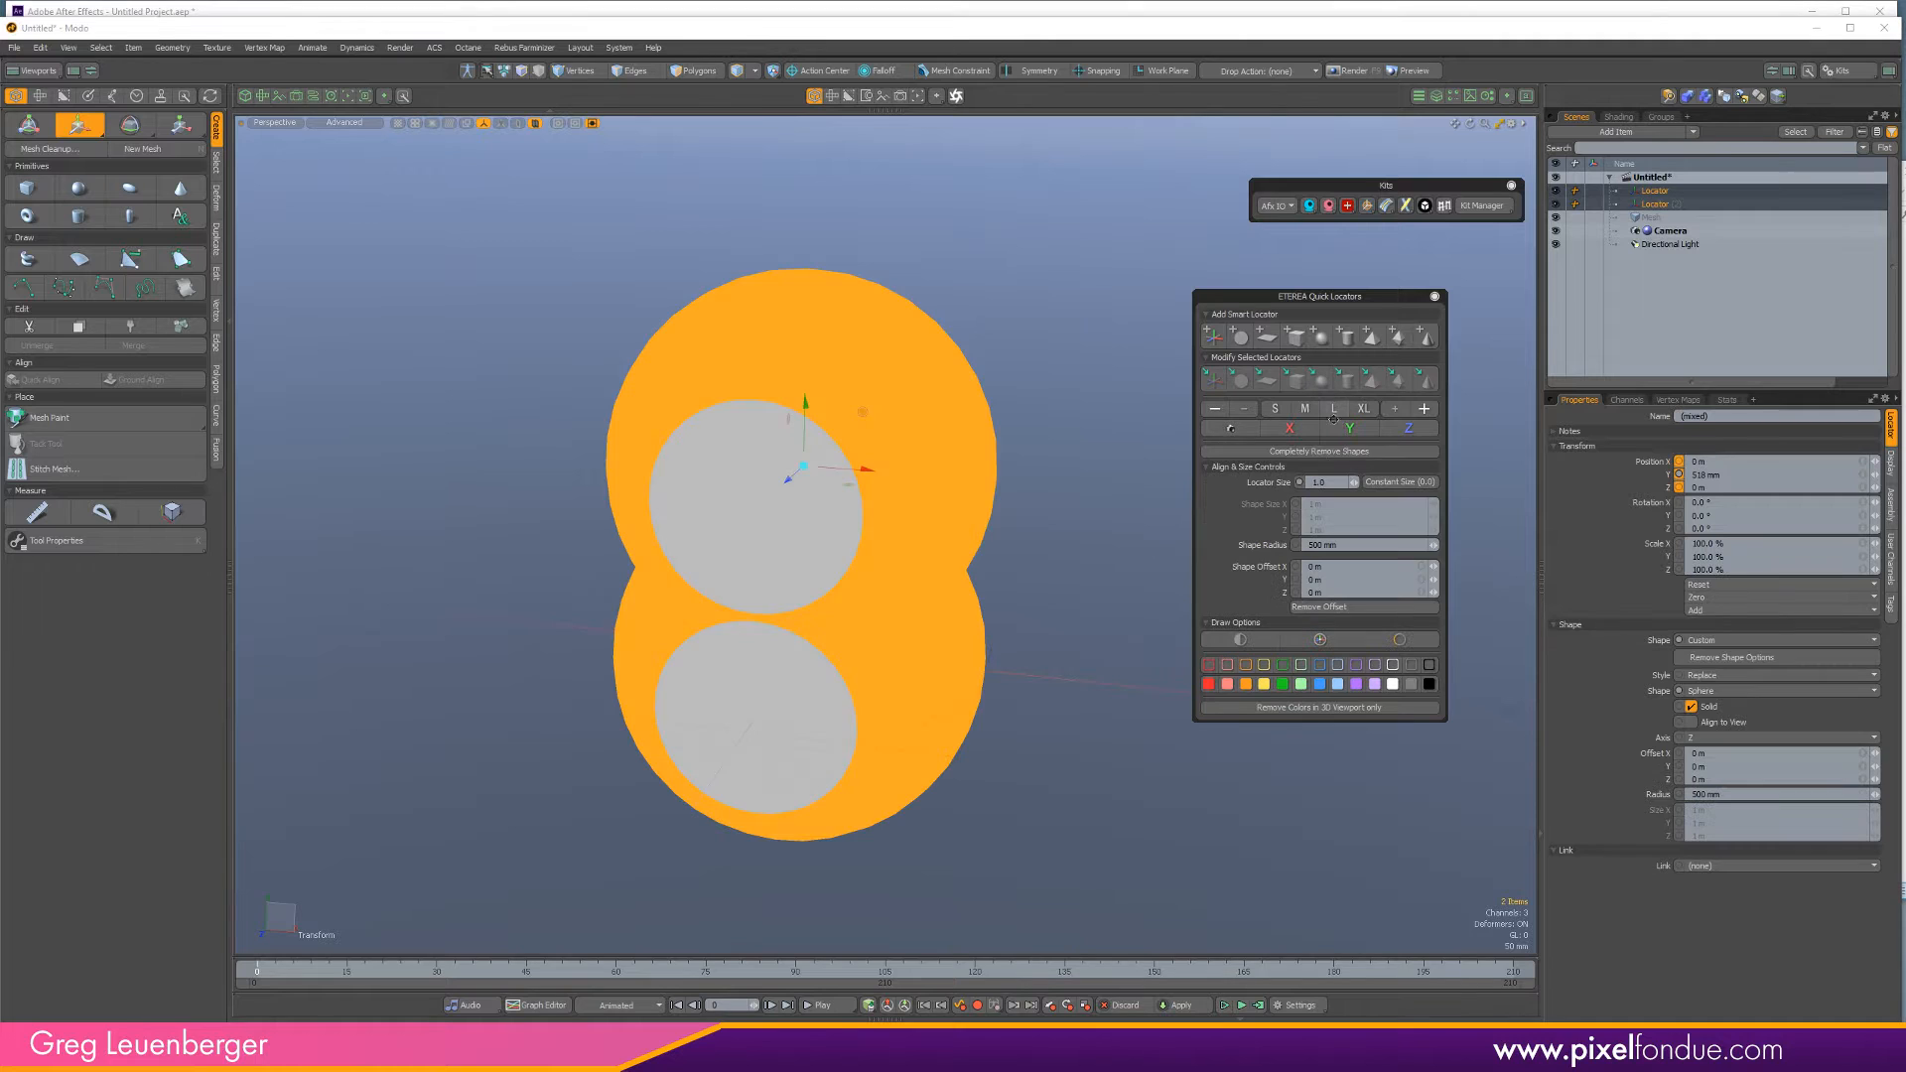
{"action": "left_click", "coordinate": [1282, 683]}
{"action": "left_click", "coordinate": [1300, 664]}
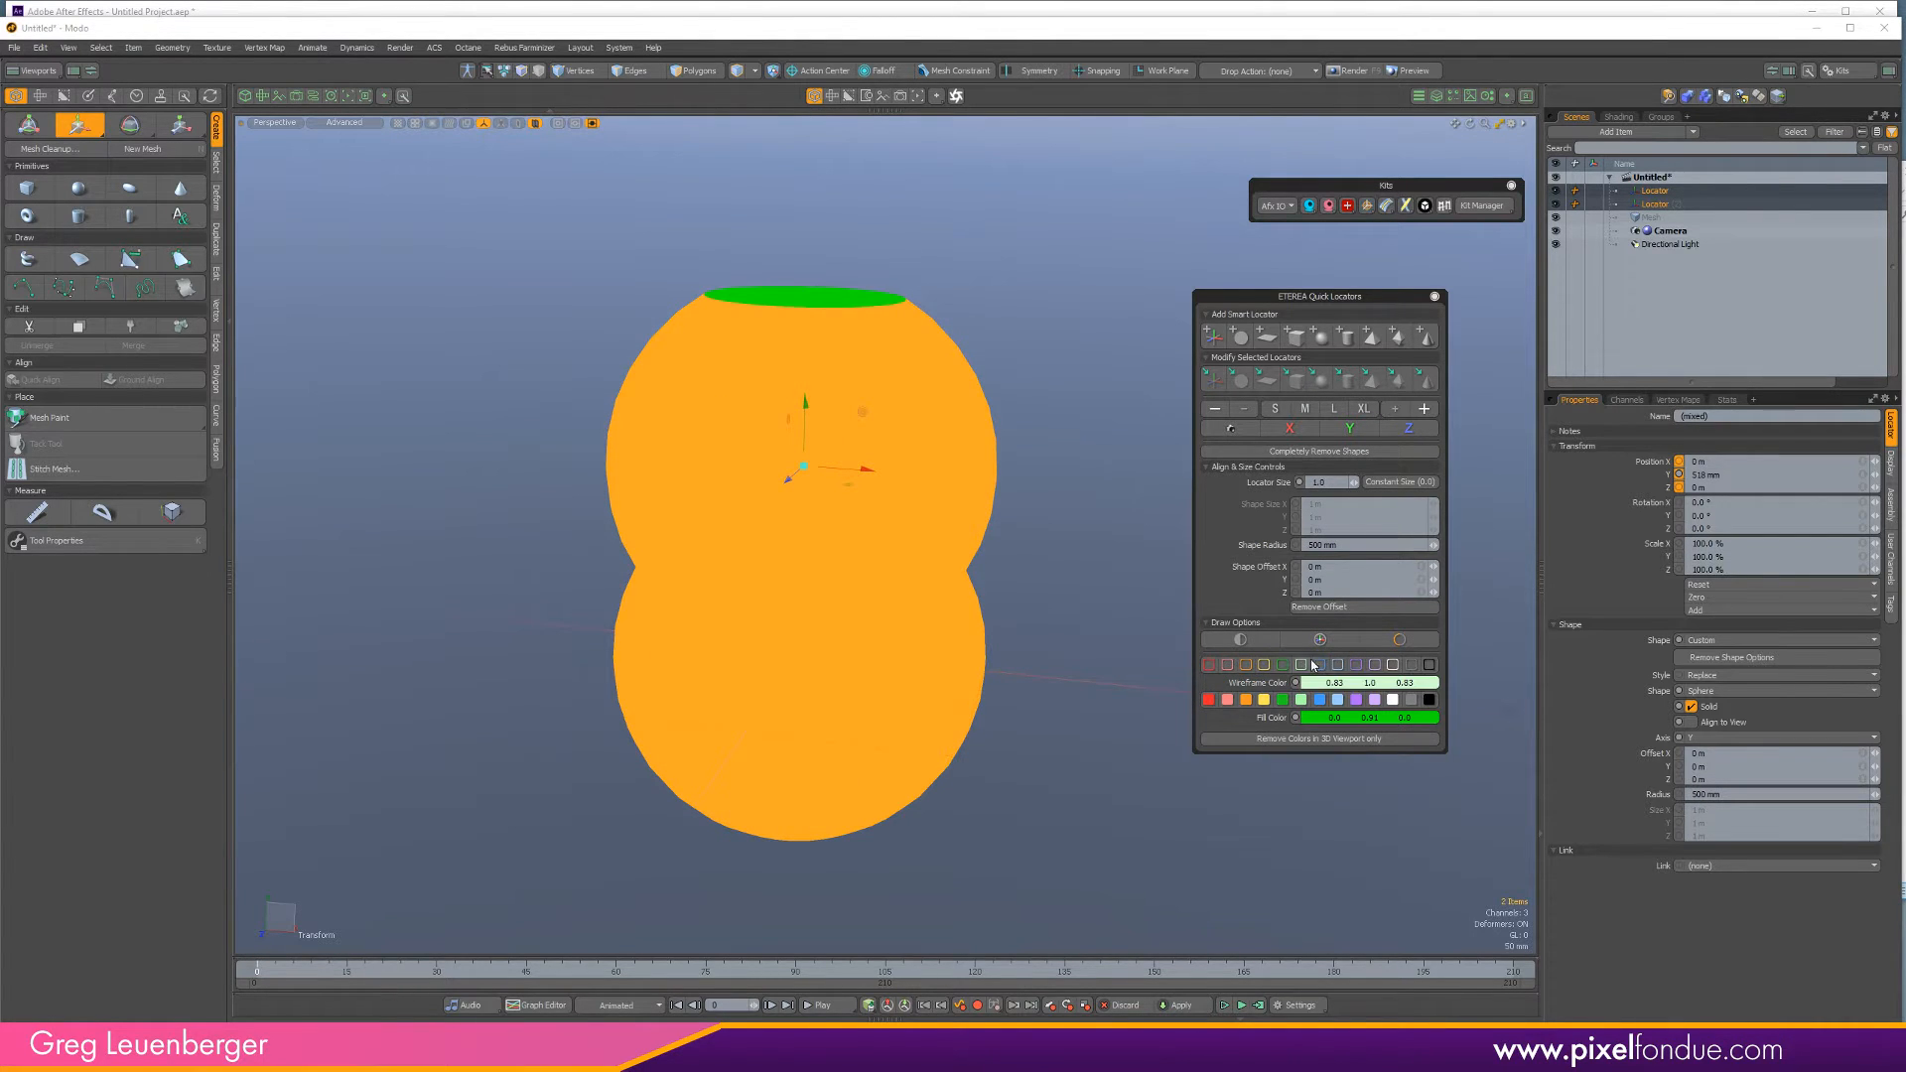
Set the sphere shape radius of both locators to 20 mm and deselect them.
{"action": "left_click", "coordinate": [1340, 545]}
{"action": "type", "text": "10"}
{"action": "key", "text": "Return"}
{"action": "left_click", "coordinate": [1350, 544]}
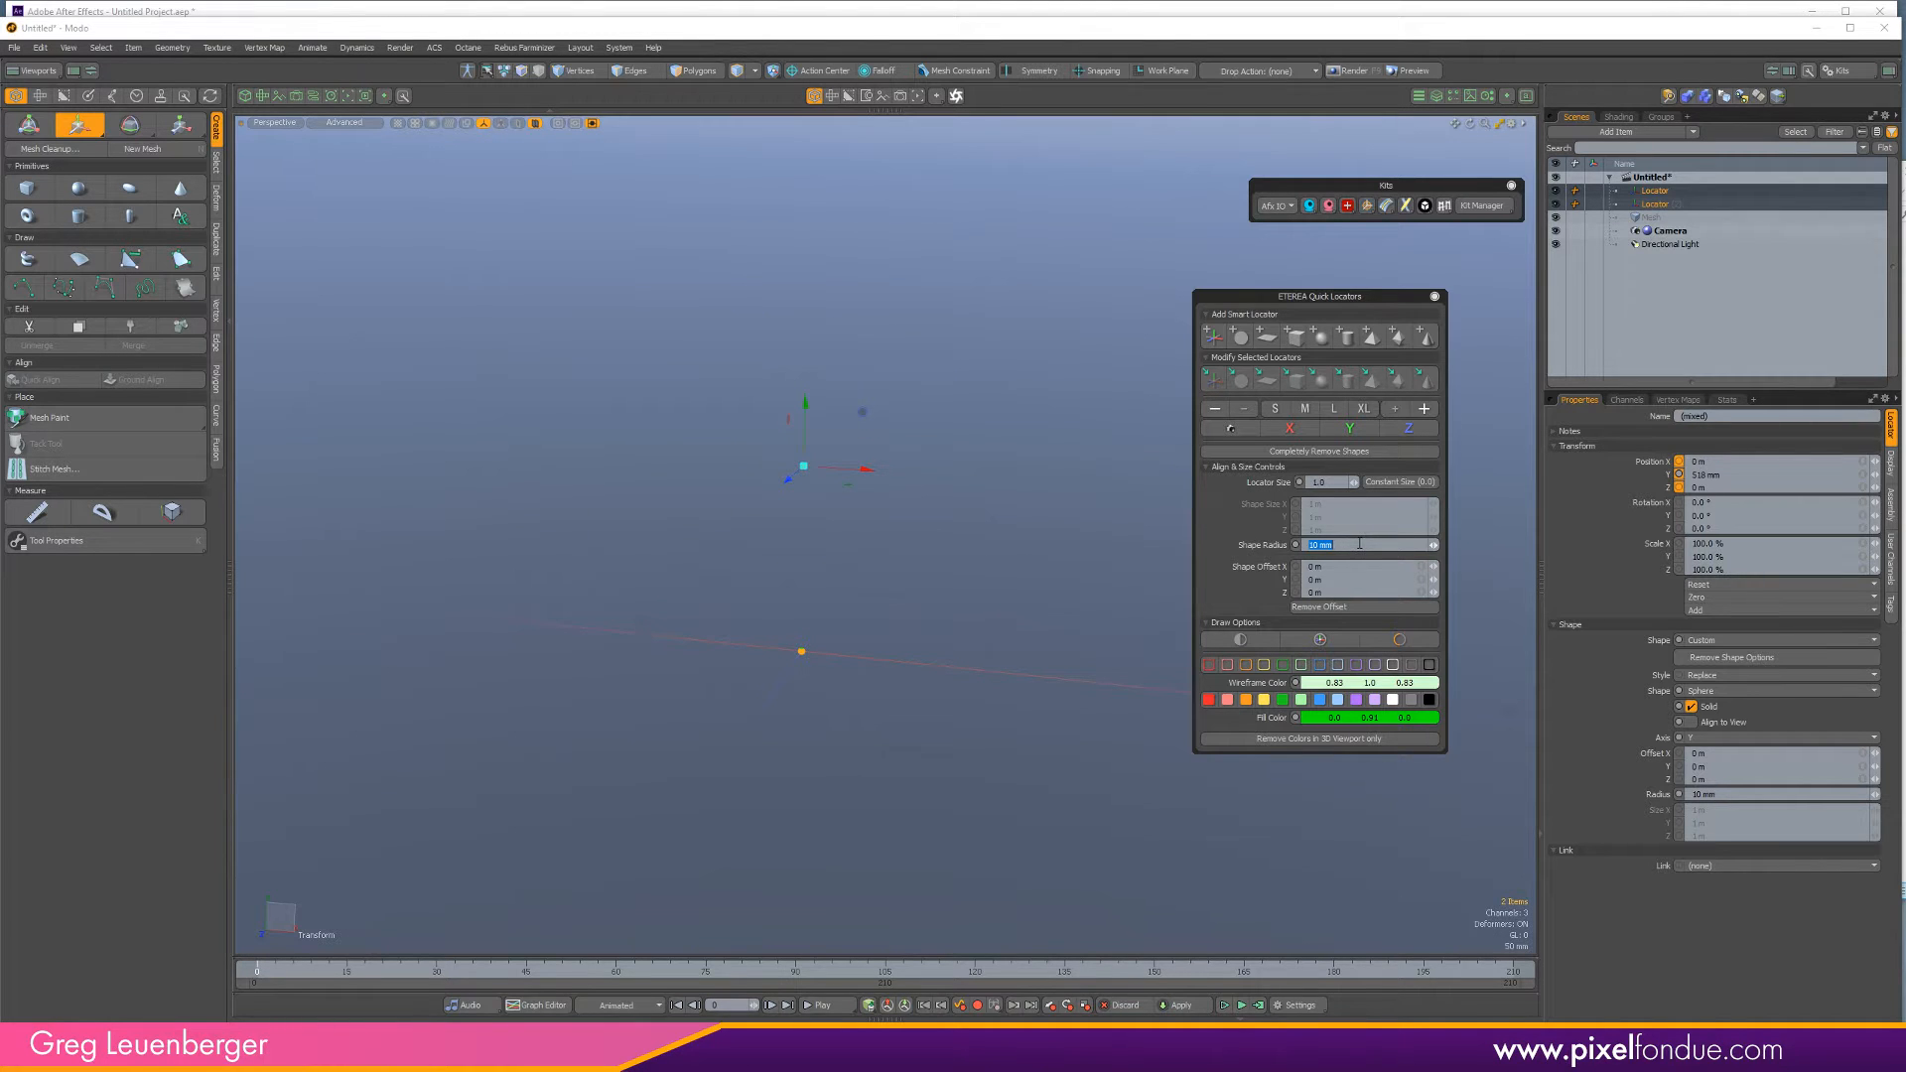
{"action": "type", "text": "20"}
{"action": "key", "text": "Return"}
{"action": "left_click", "coordinate": [1021, 676]}
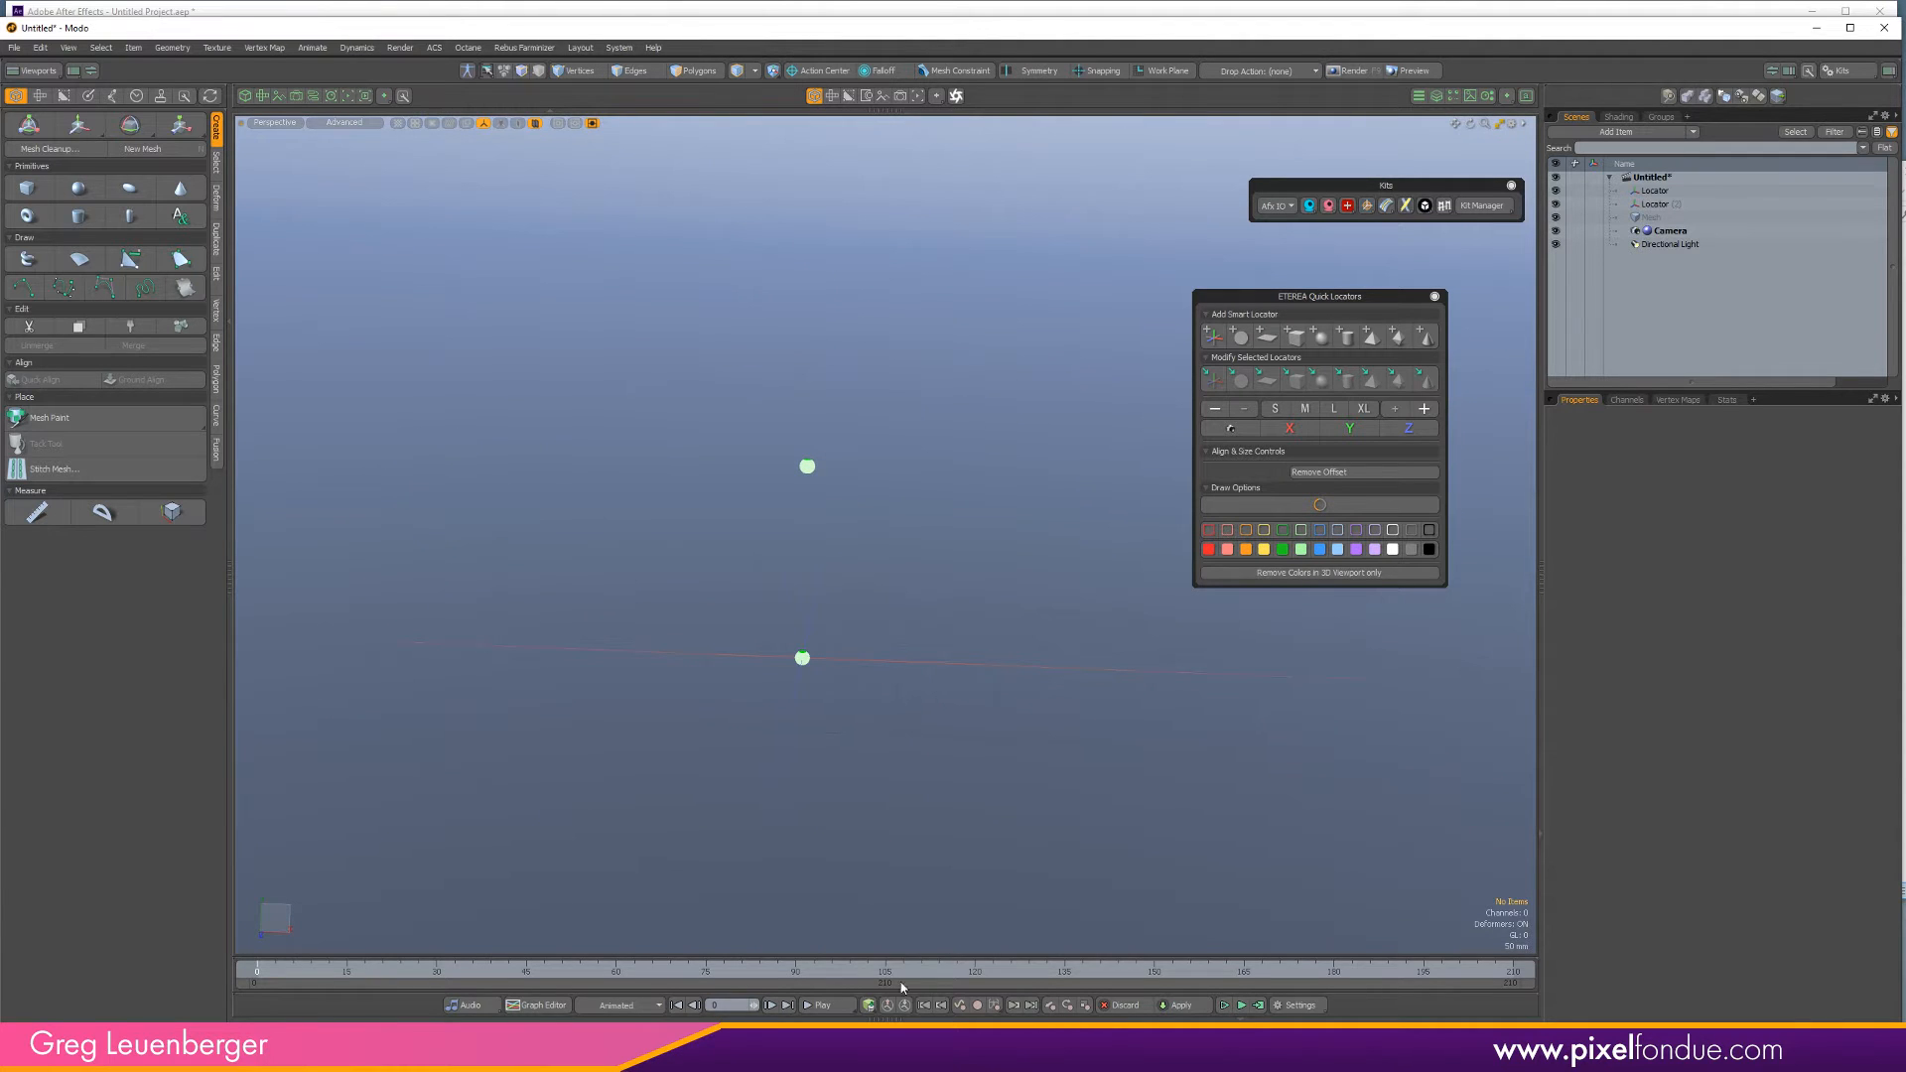
Show the schematic, add both locators to its workspace and close the ETEREA Quick Locators and Kits windows.
{"action": "key", "text": "F5"}
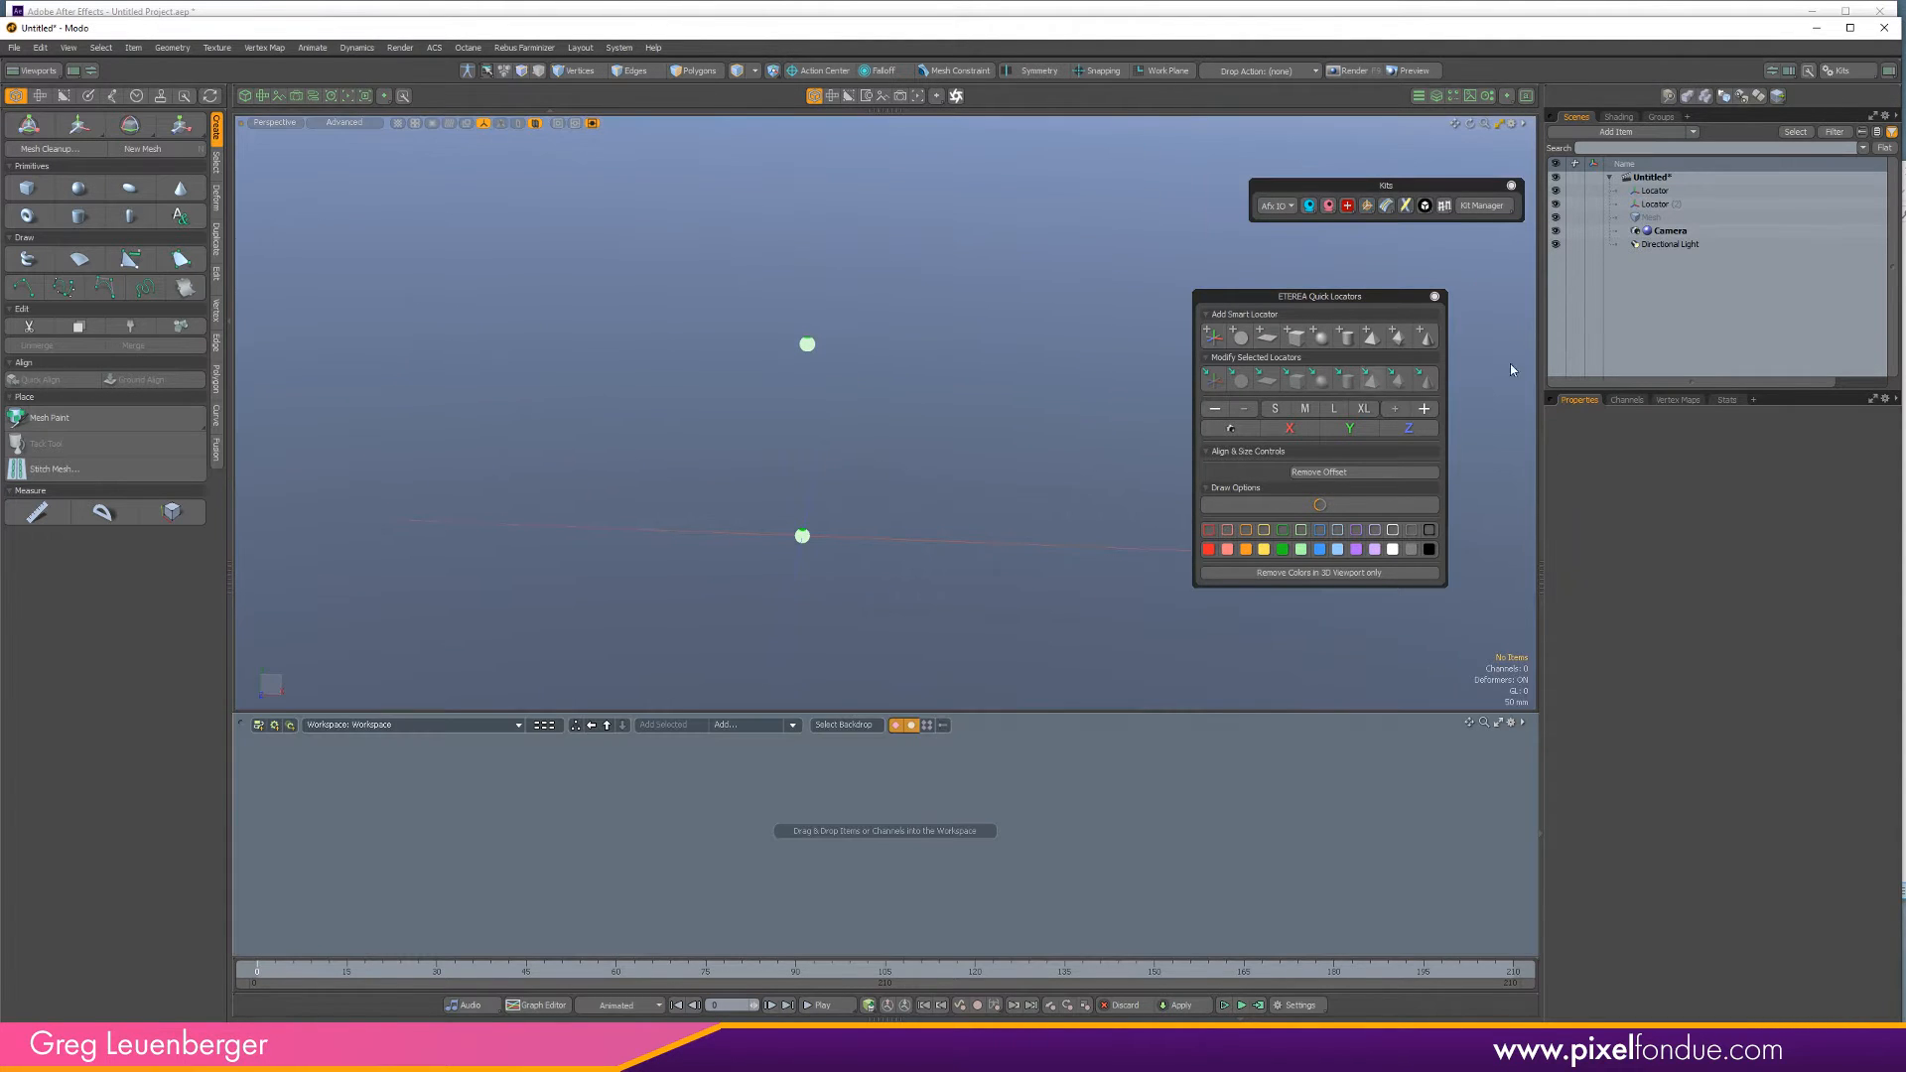
{"action": "left_click", "coordinate": [803, 537]}
{"action": "left_click", "coordinate": [807, 344], "text": "shift"}
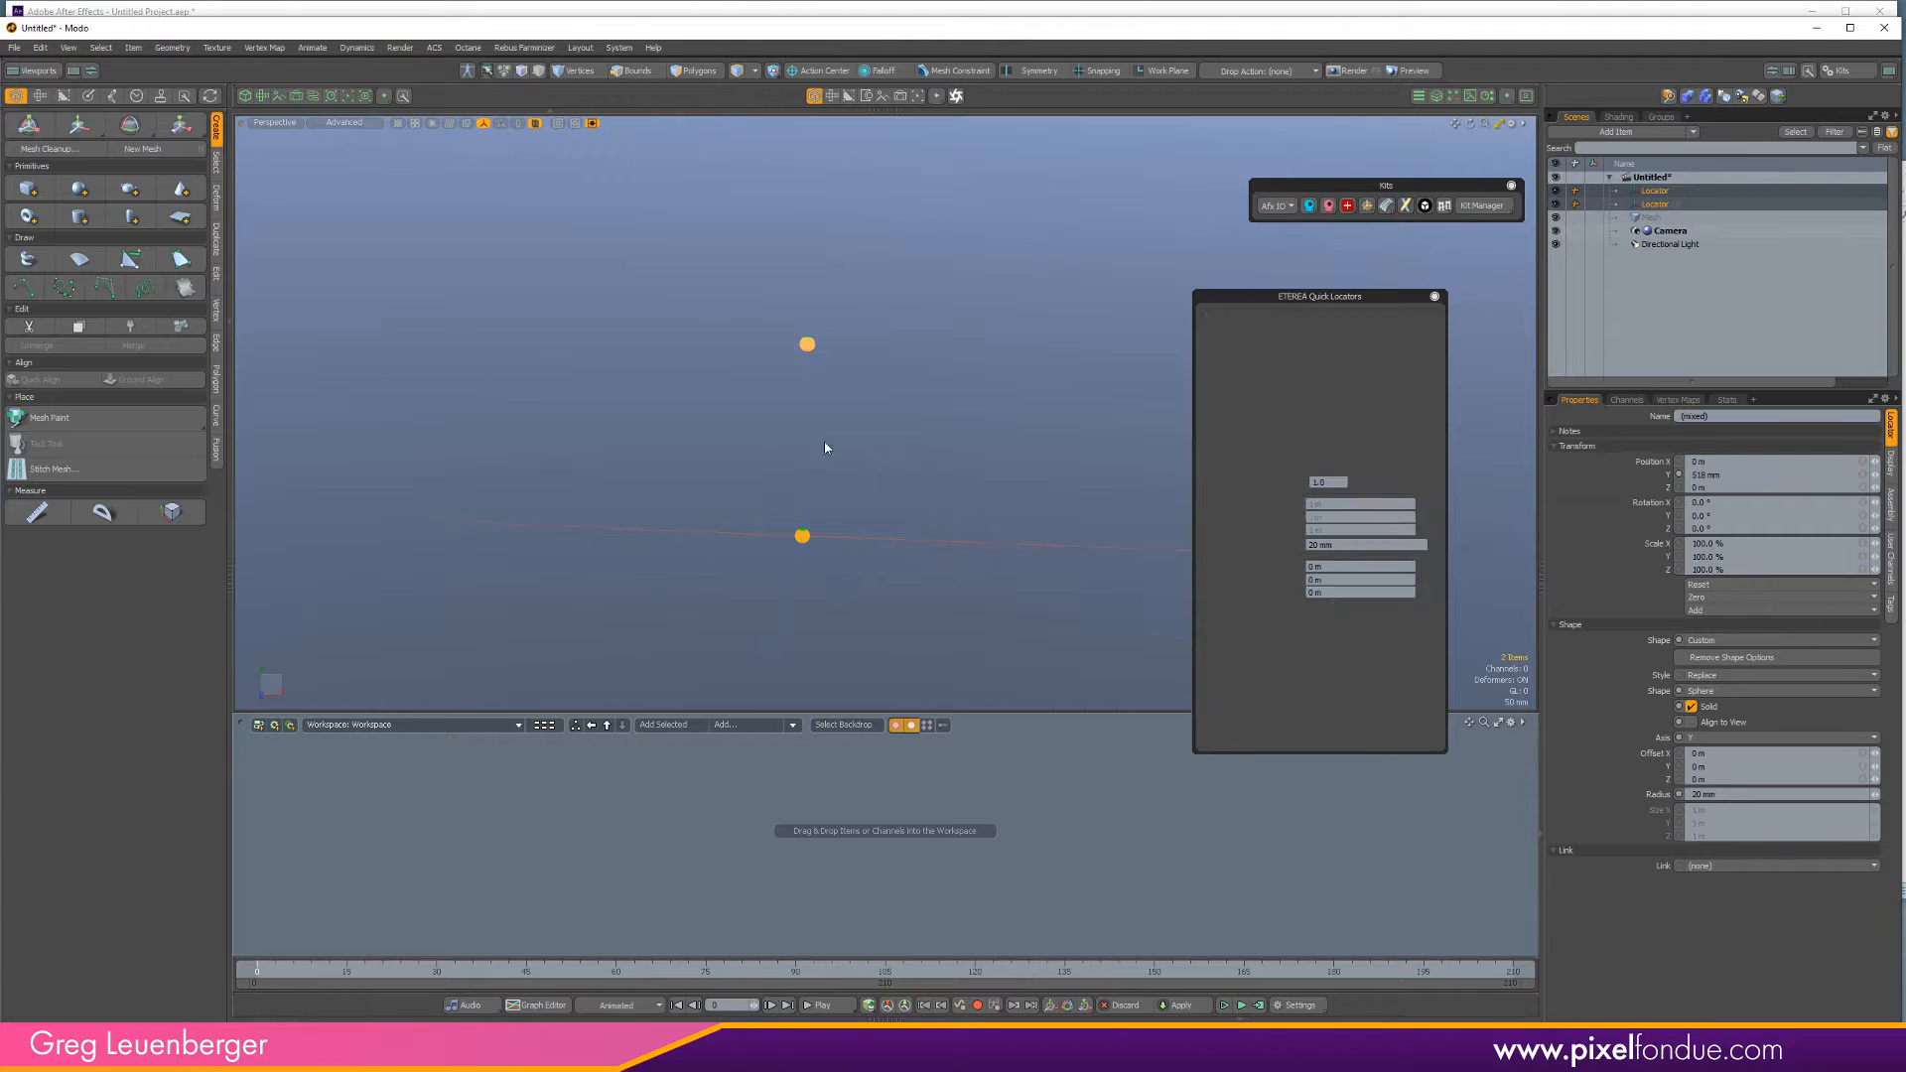
{"action": "left_click", "coordinate": [667, 725]}
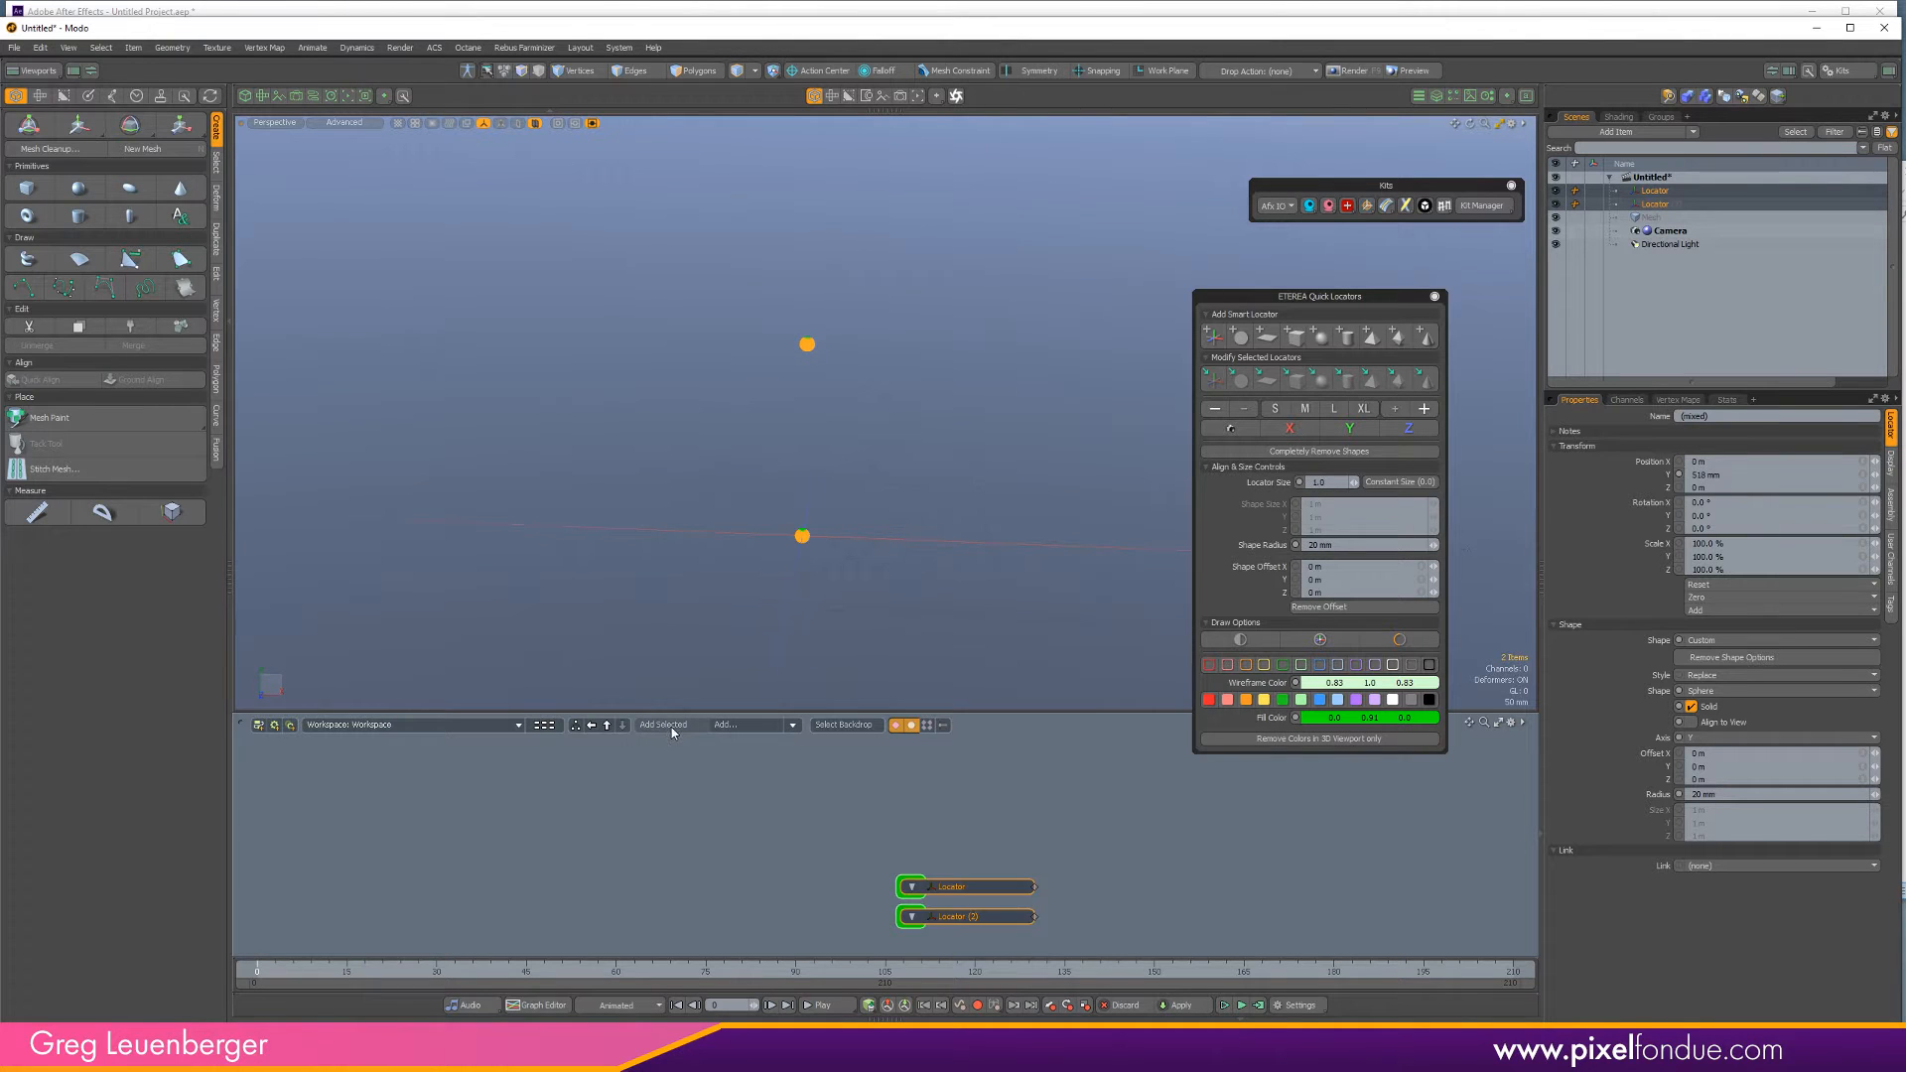
{"action": "left_click", "coordinate": [1434, 295]}
{"action": "left_click", "coordinate": [1512, 186]}
{"action": "left_click_drag", "start_coordinate": [1122, 497], "coordinate": [1127, 479], "text": "alt+shift"}
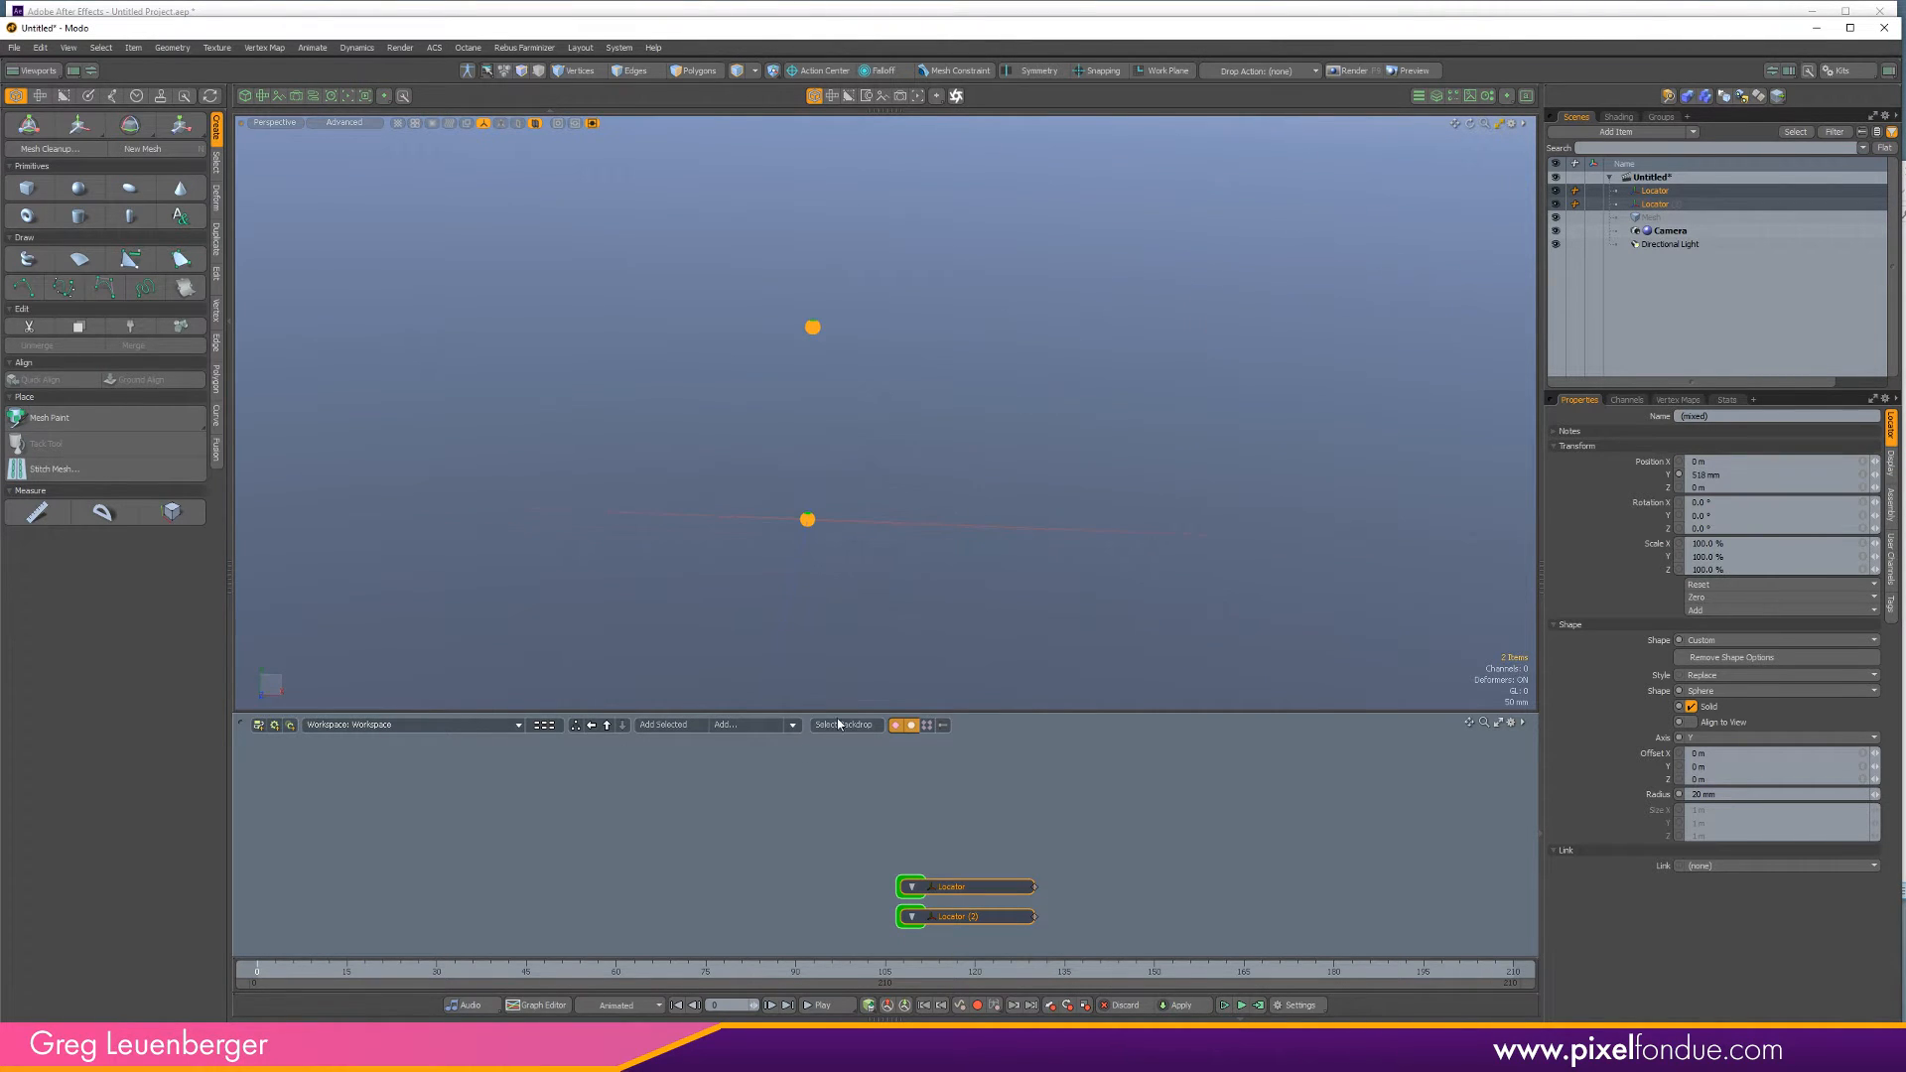
Add a Locators to Array node from the Array channel modifiers to the schematic.
{"action": "left_click_drag", "start_coordinate": [1001, 833], "coordinate": [704, 787], "text": "alt+shift"}
{"action": "left_click", "coordinate": [704, 792]}
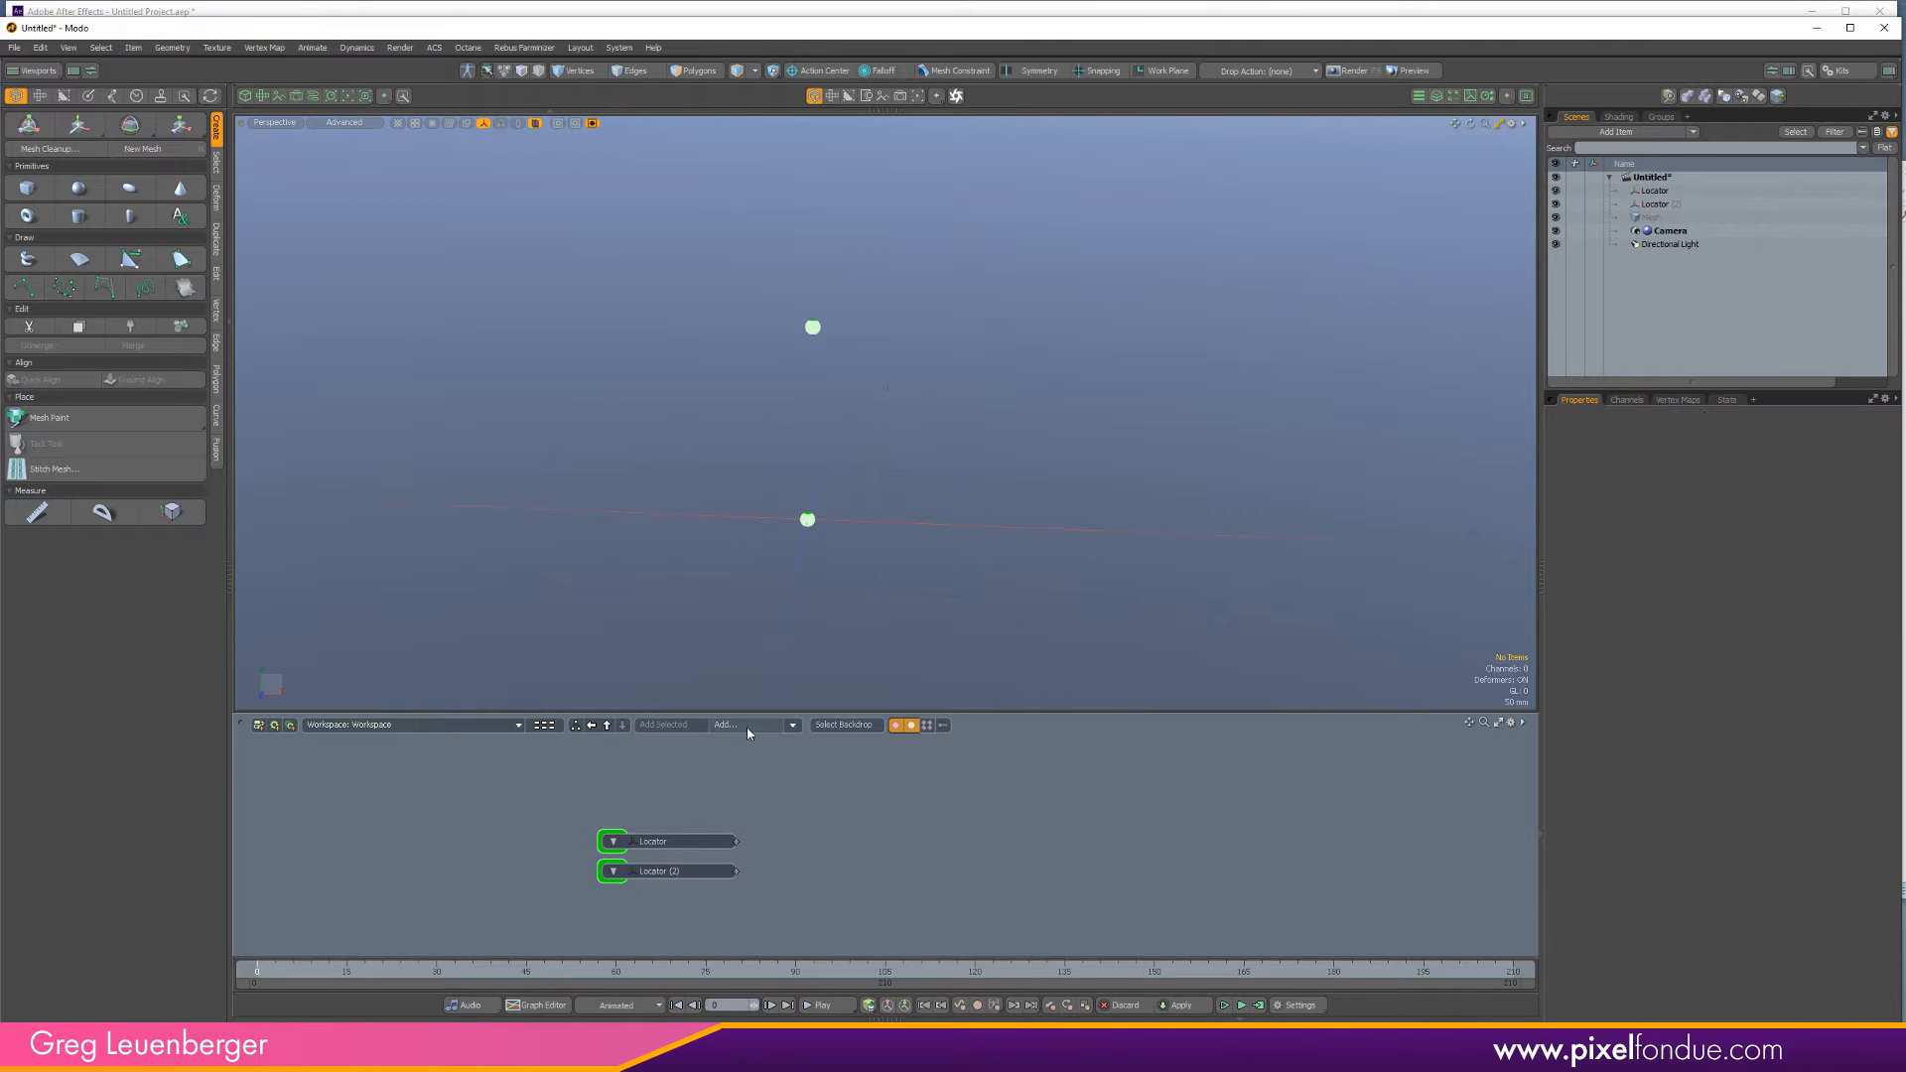
{"action": "left_click", "coordinate": [747, 725]}
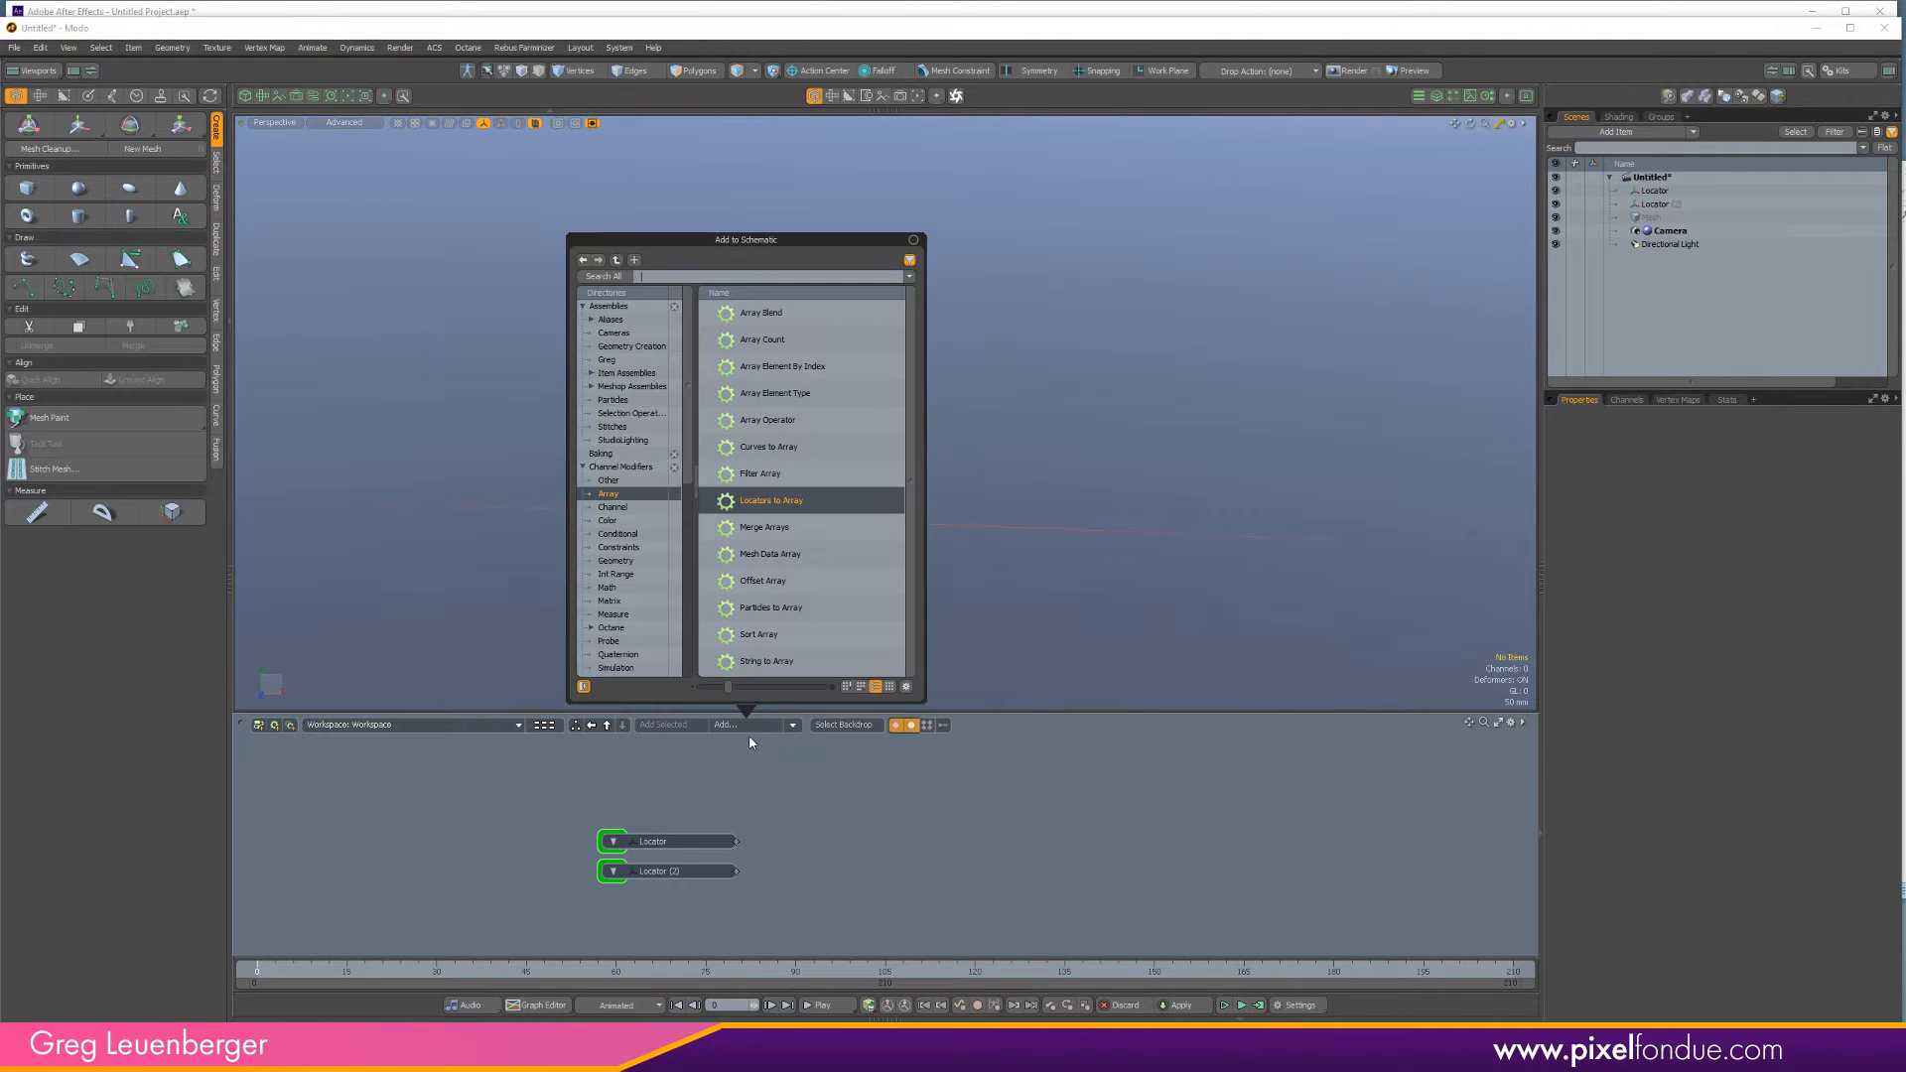
{"action": "left_click", "coordinate": [609, 496]}
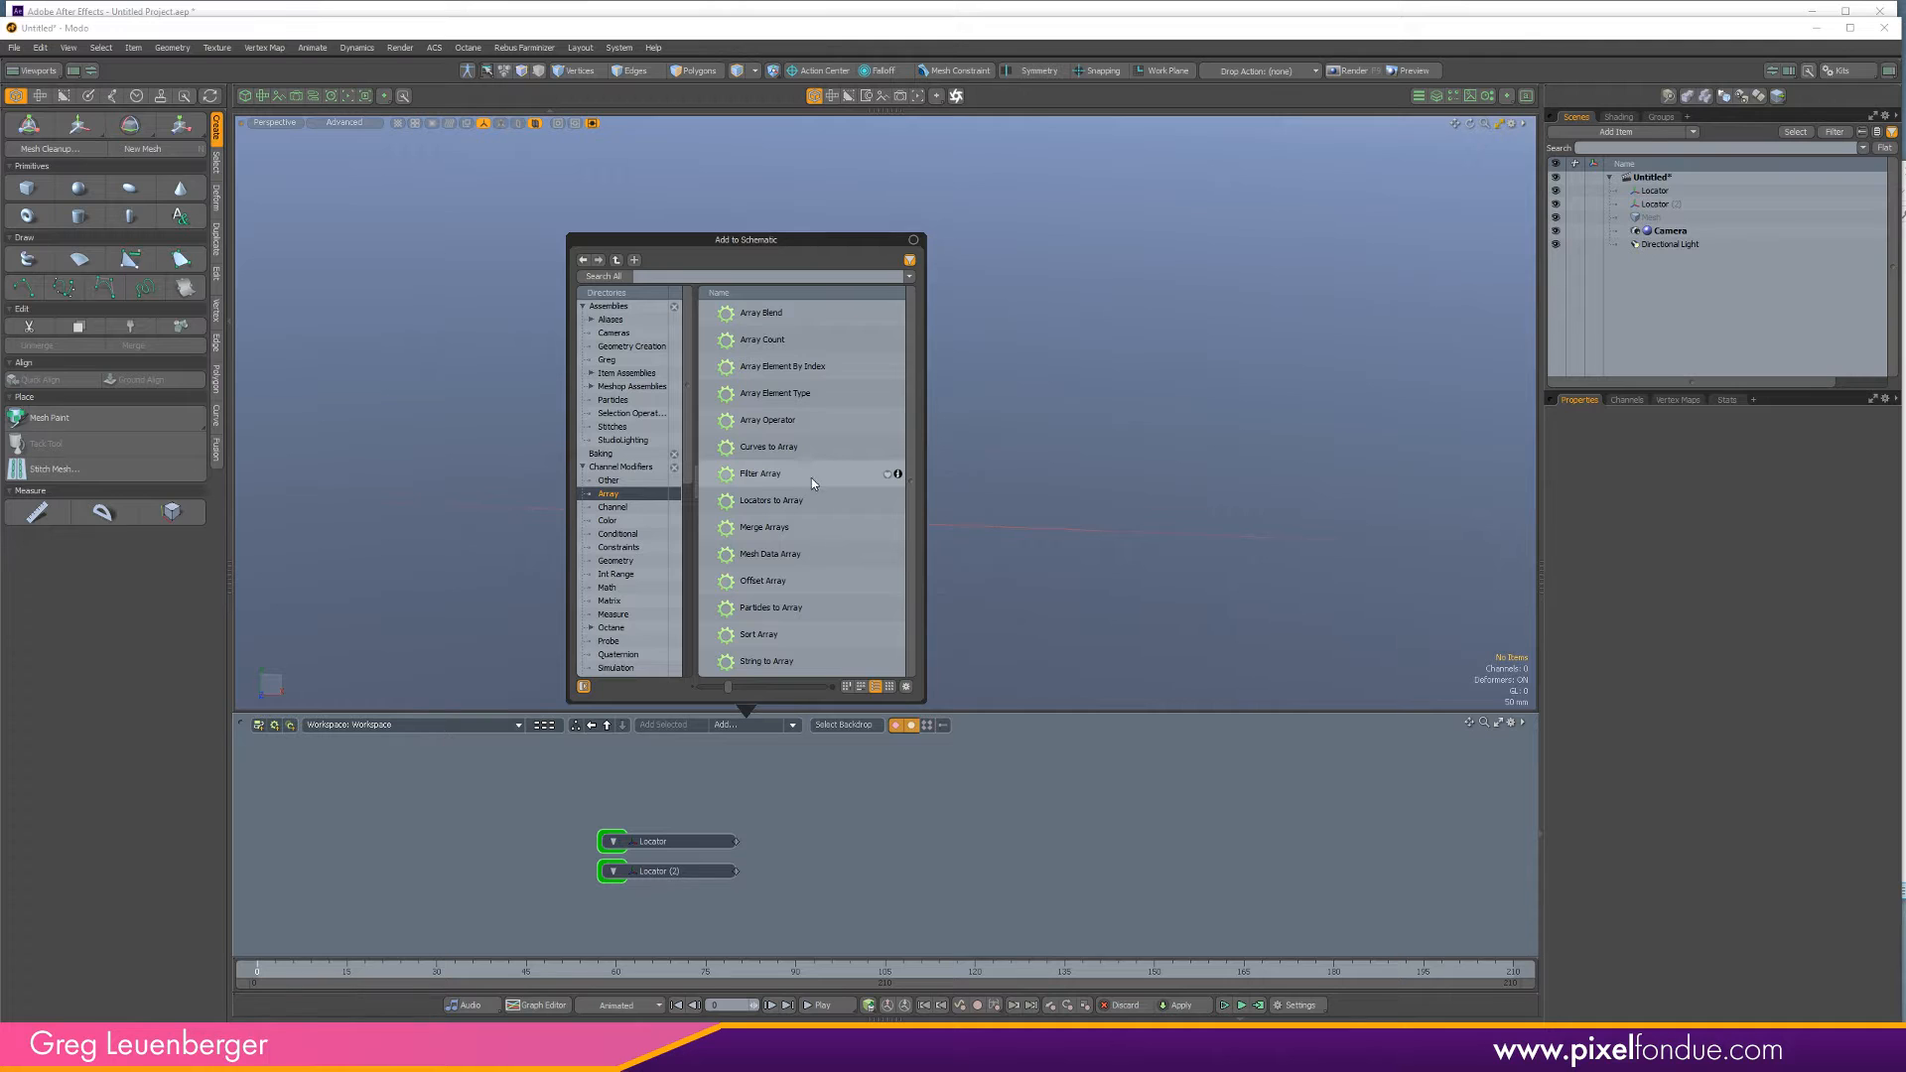
{"action": "left_click", "coordinate": [789, 501]}
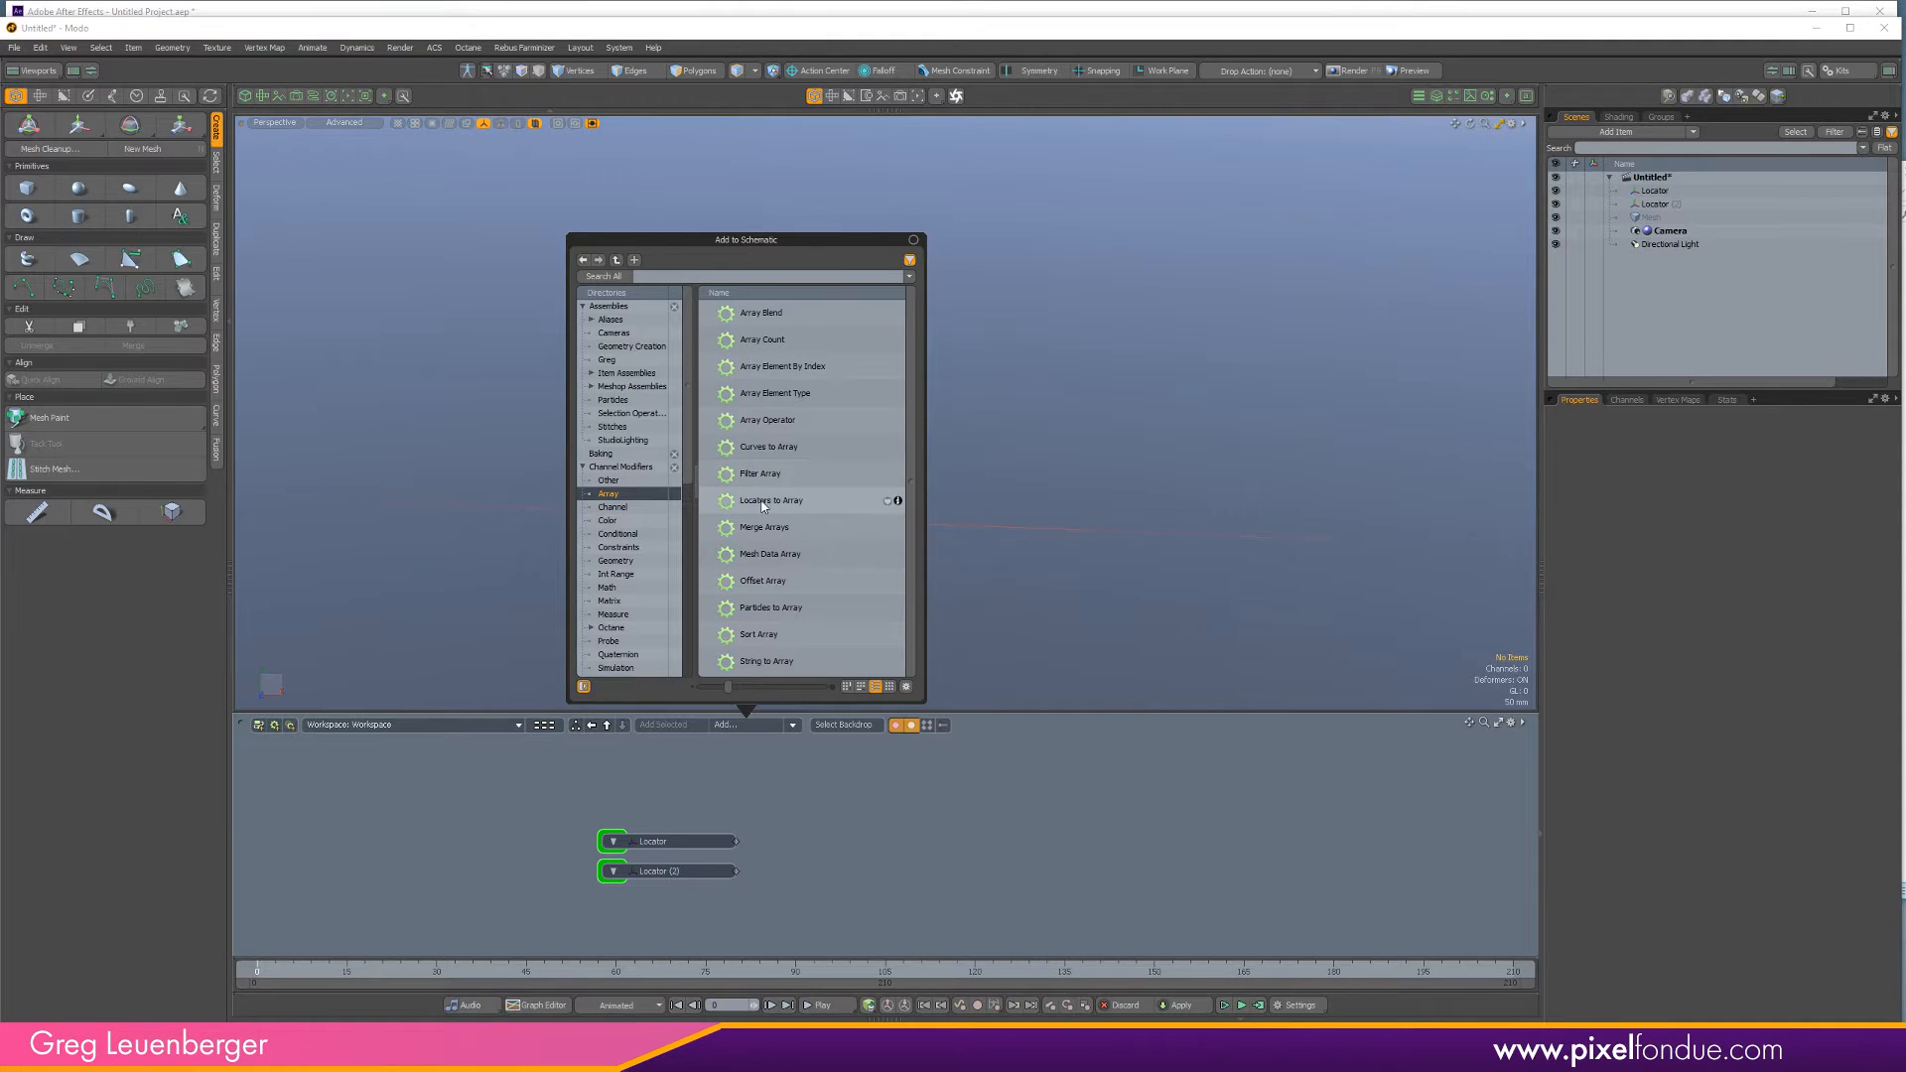
{"action": "double_click", "coordinate": [778, 504]}
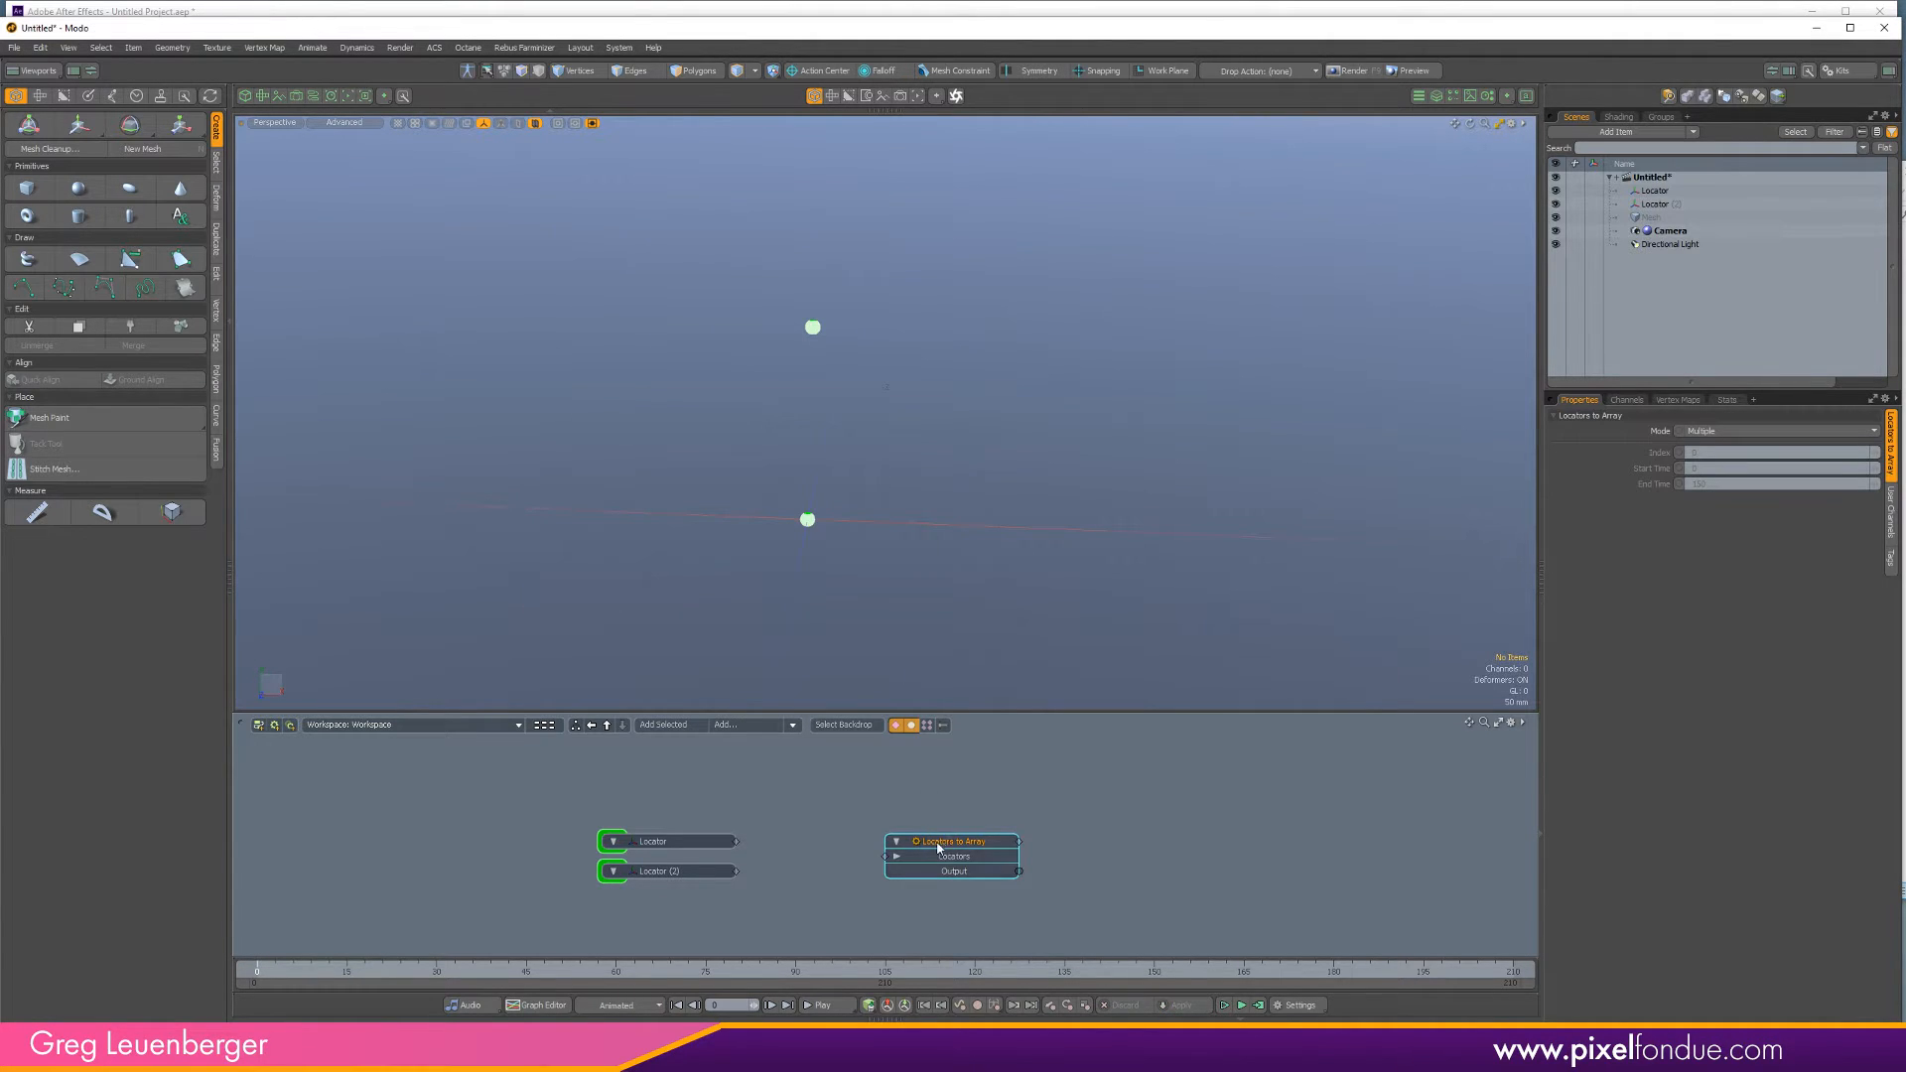
Link both locators to the Locators input of the Locators to Array node and view the resulting array elements.
{"action": "left_click_drag", "start_coordinate": [943, 846], "coordinate": [989, 849]}
{"action": "left_click_drag", "start_coordinate": [736, 842], "coordinate": [885, 856]}
{"action": "left_click_drag", "start_coordinate": [758, 869], "coordinate": [885, 856]}
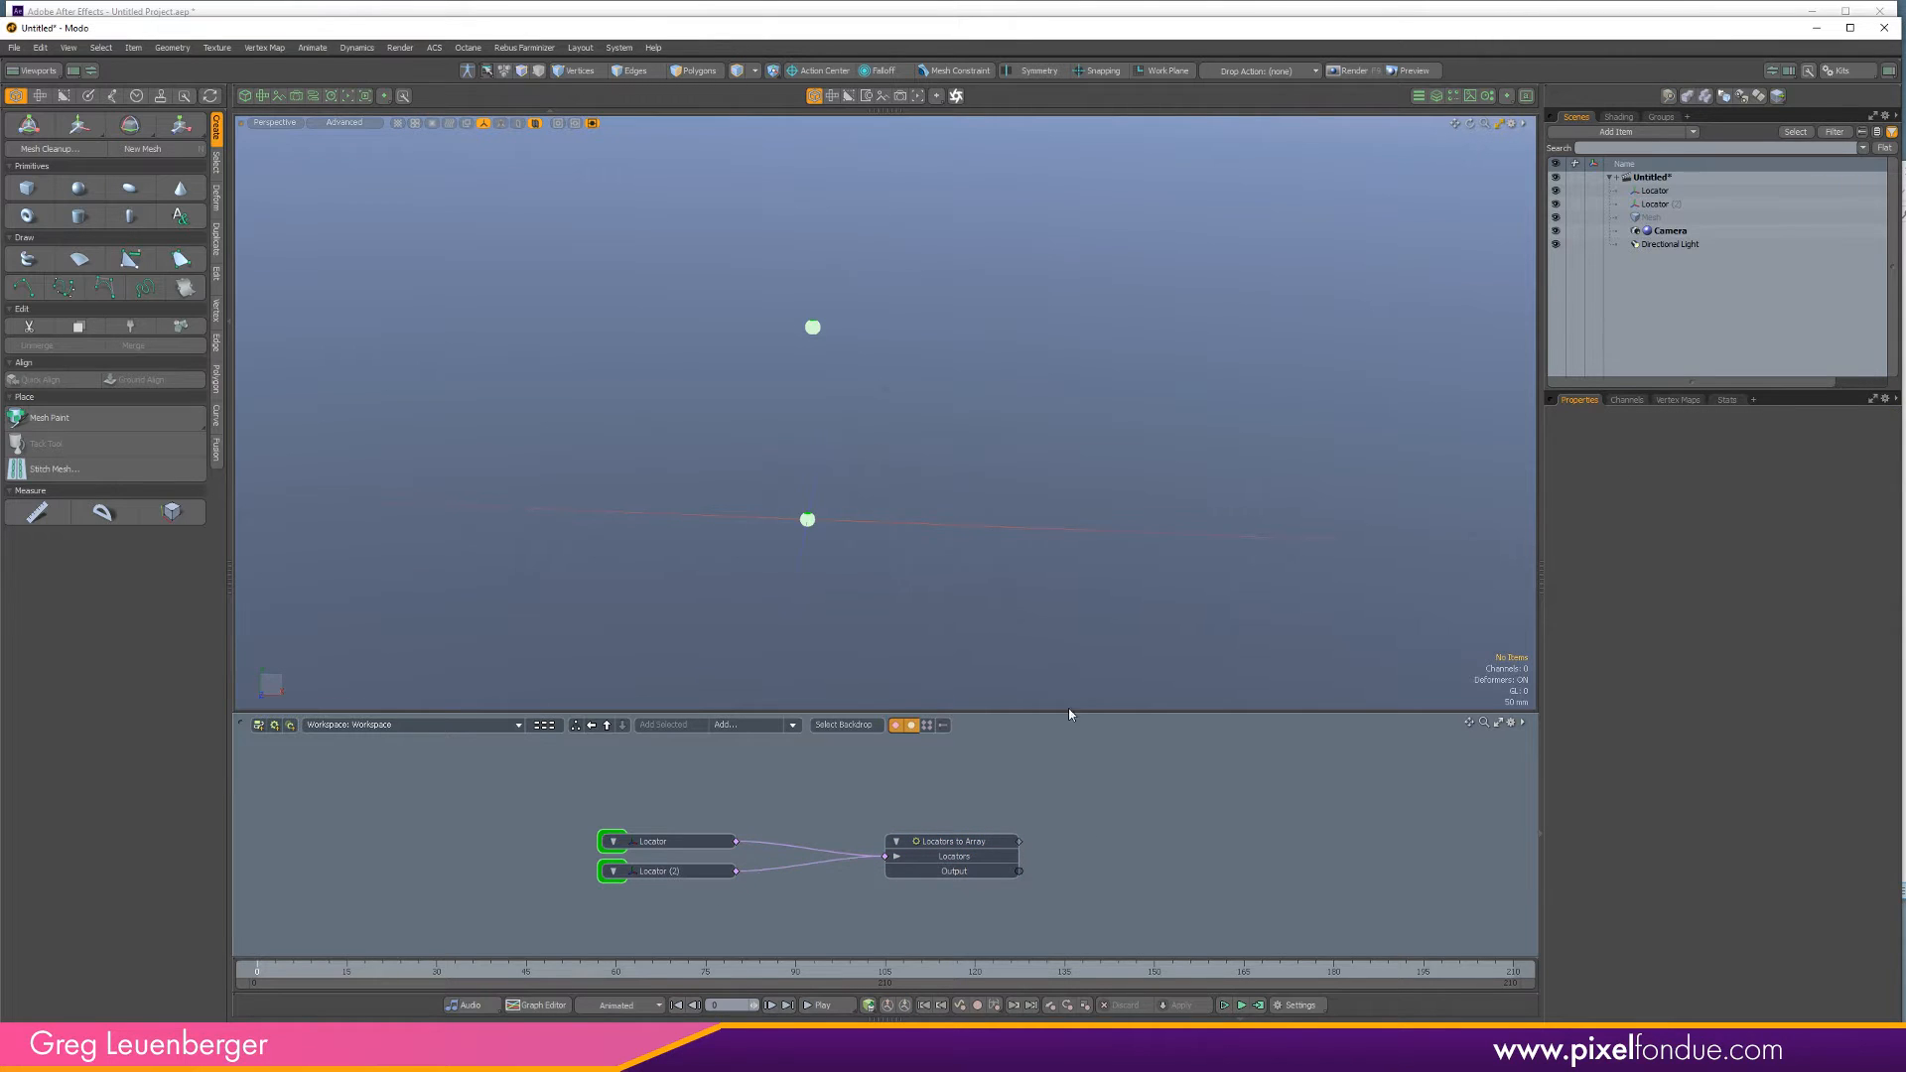
{"action": "left_click", "coordinate": [979, 842]}
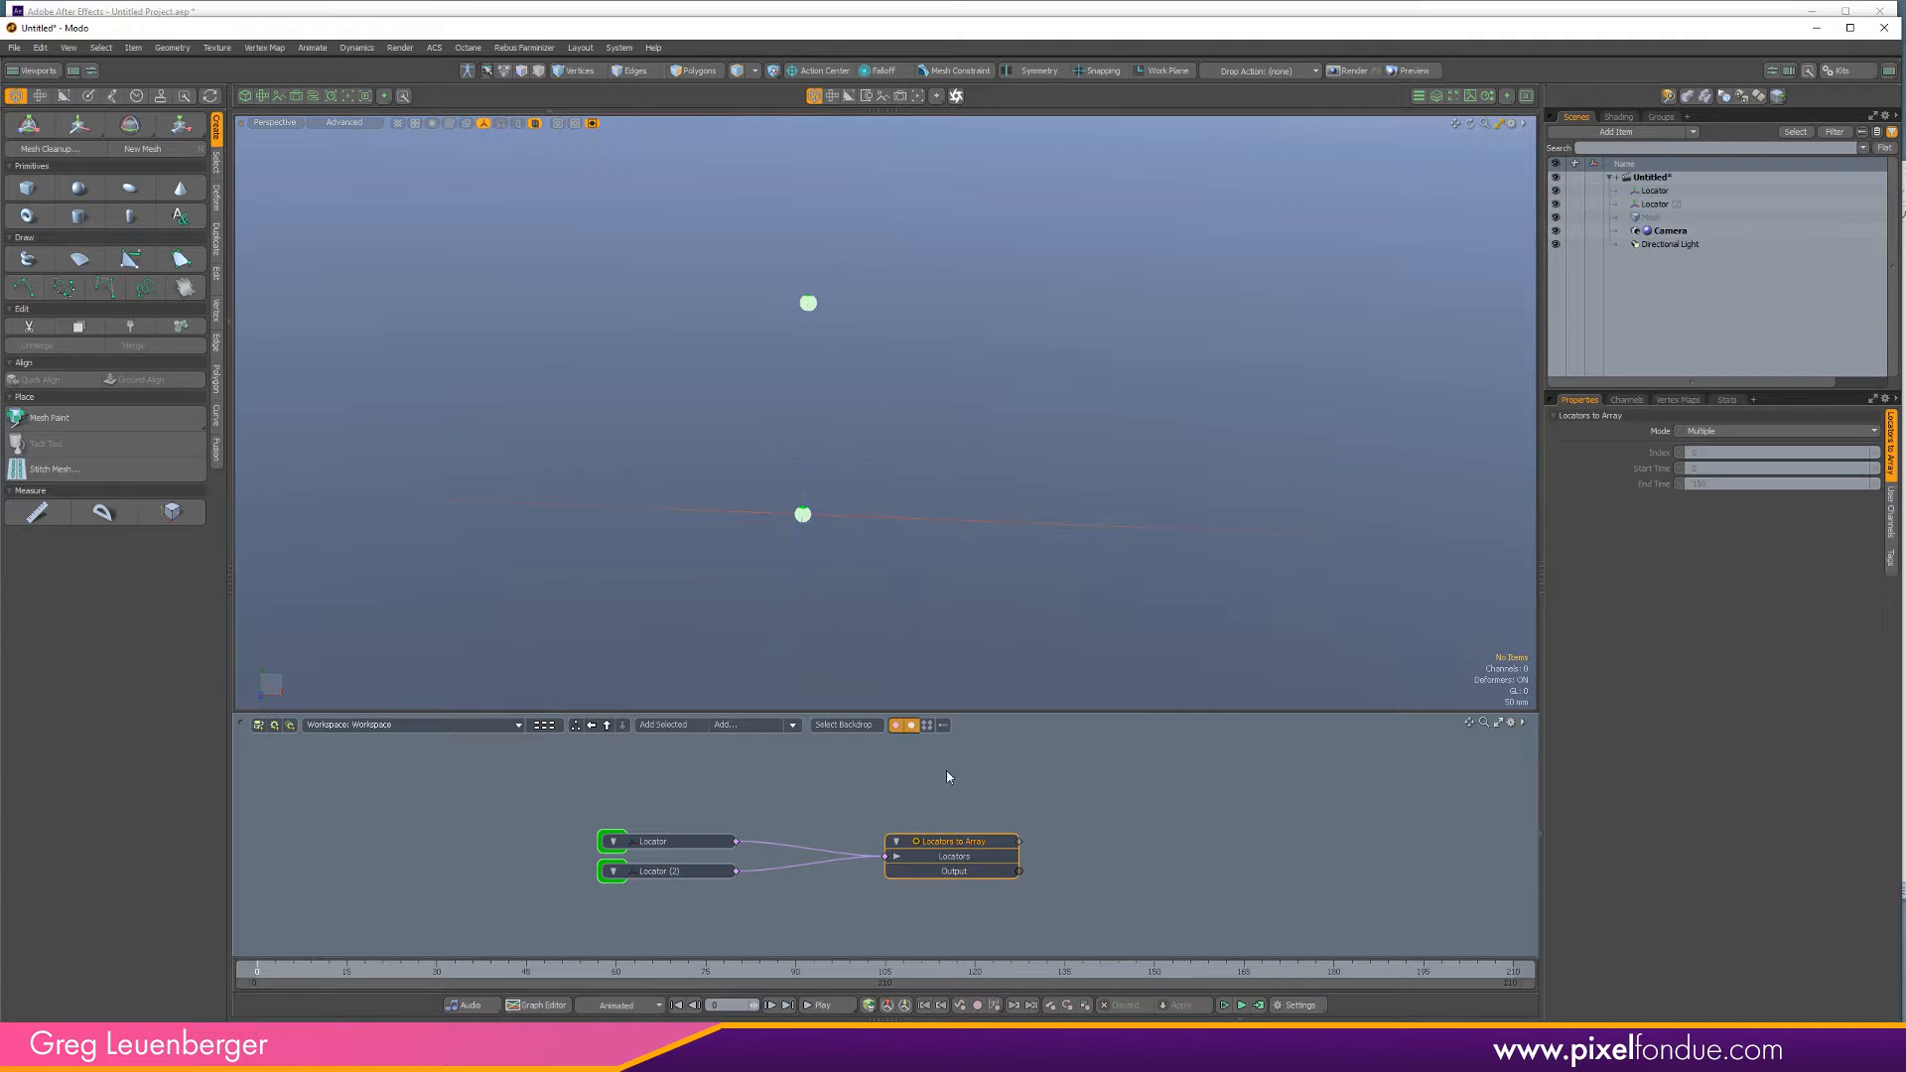
{"action": "left_click_drag", "start_coordinate": [824, 556], "coordinate": [713, 525], "text": "alt"}
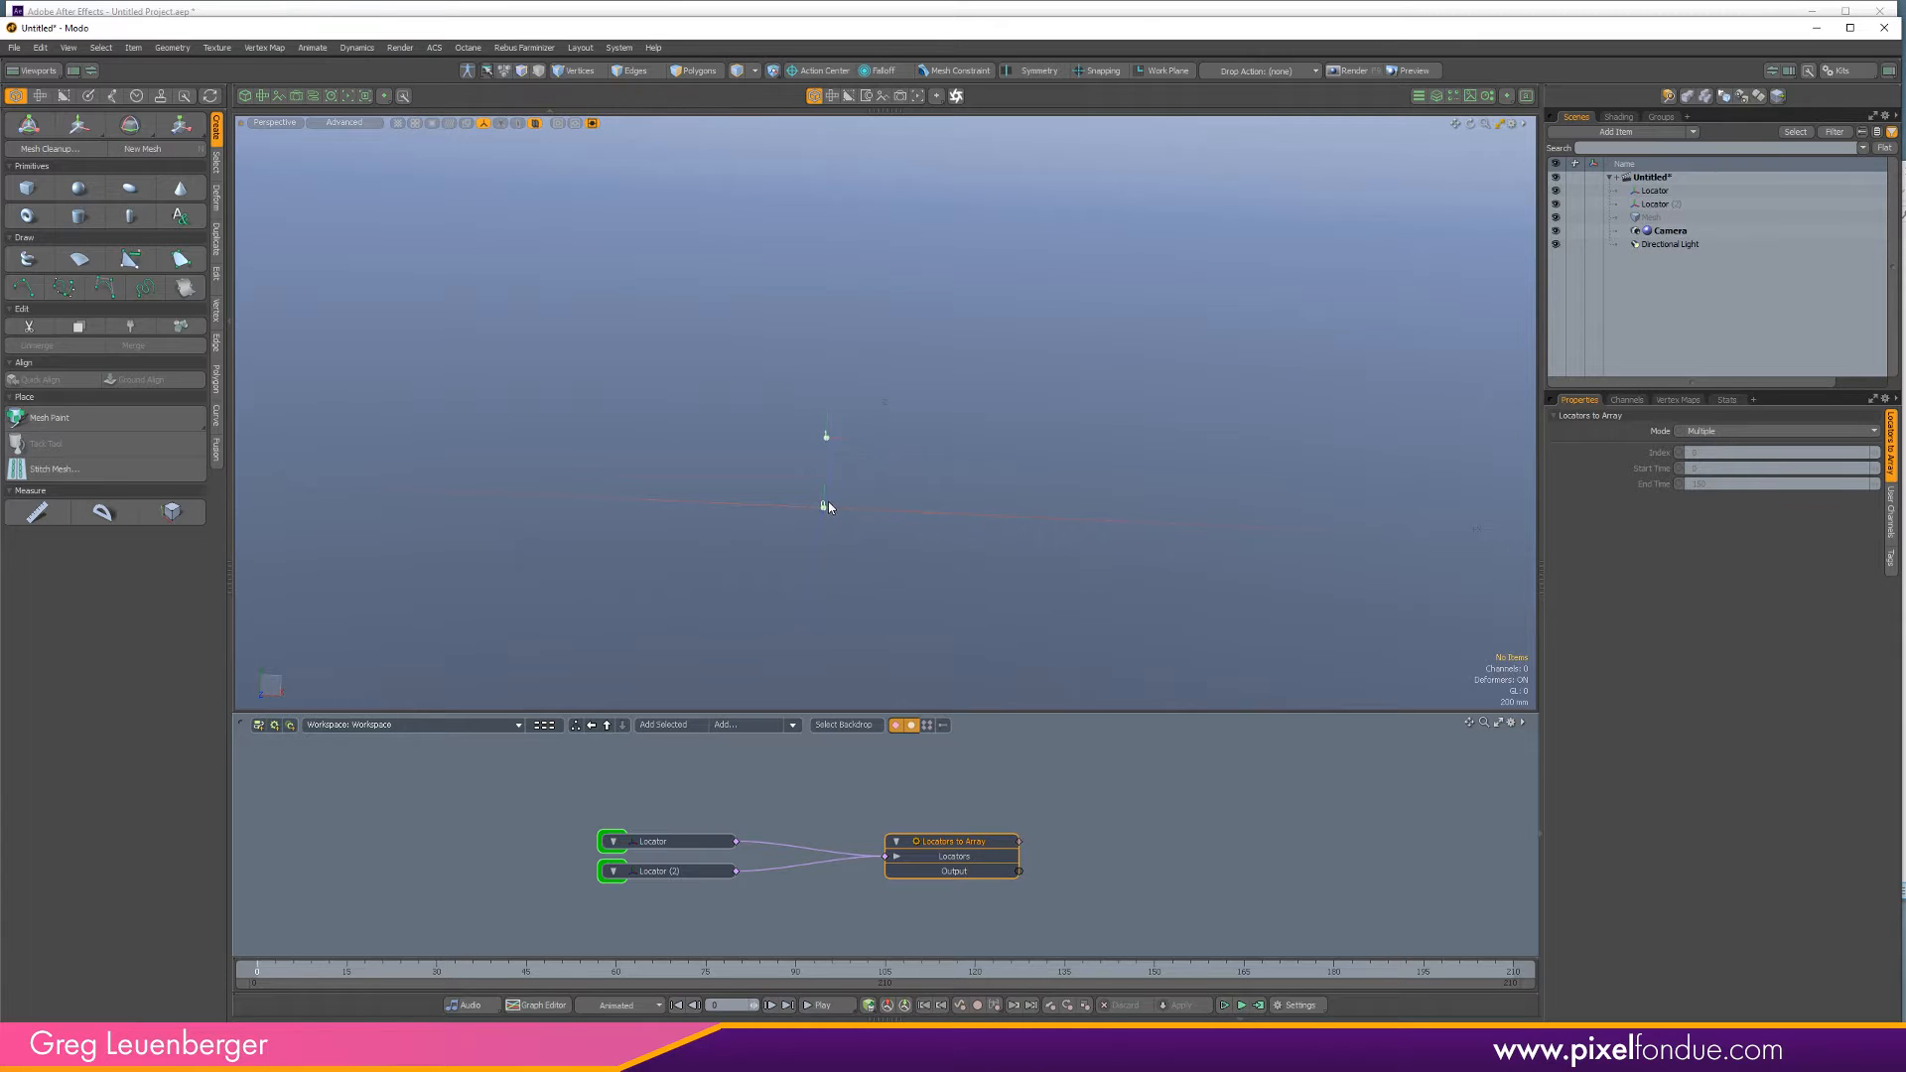
{"action": "left_click_drag", "start_coordinate": [828, 506], "coordinate": [898, 591], "text": "ctrl+alt"}
Unlink Locator (2) from the Locators to Array node and set the node's mode to Single.
{"action": "left_click_drag", "start_coordinate": [812, 864], "coordinate": [713, 766]}
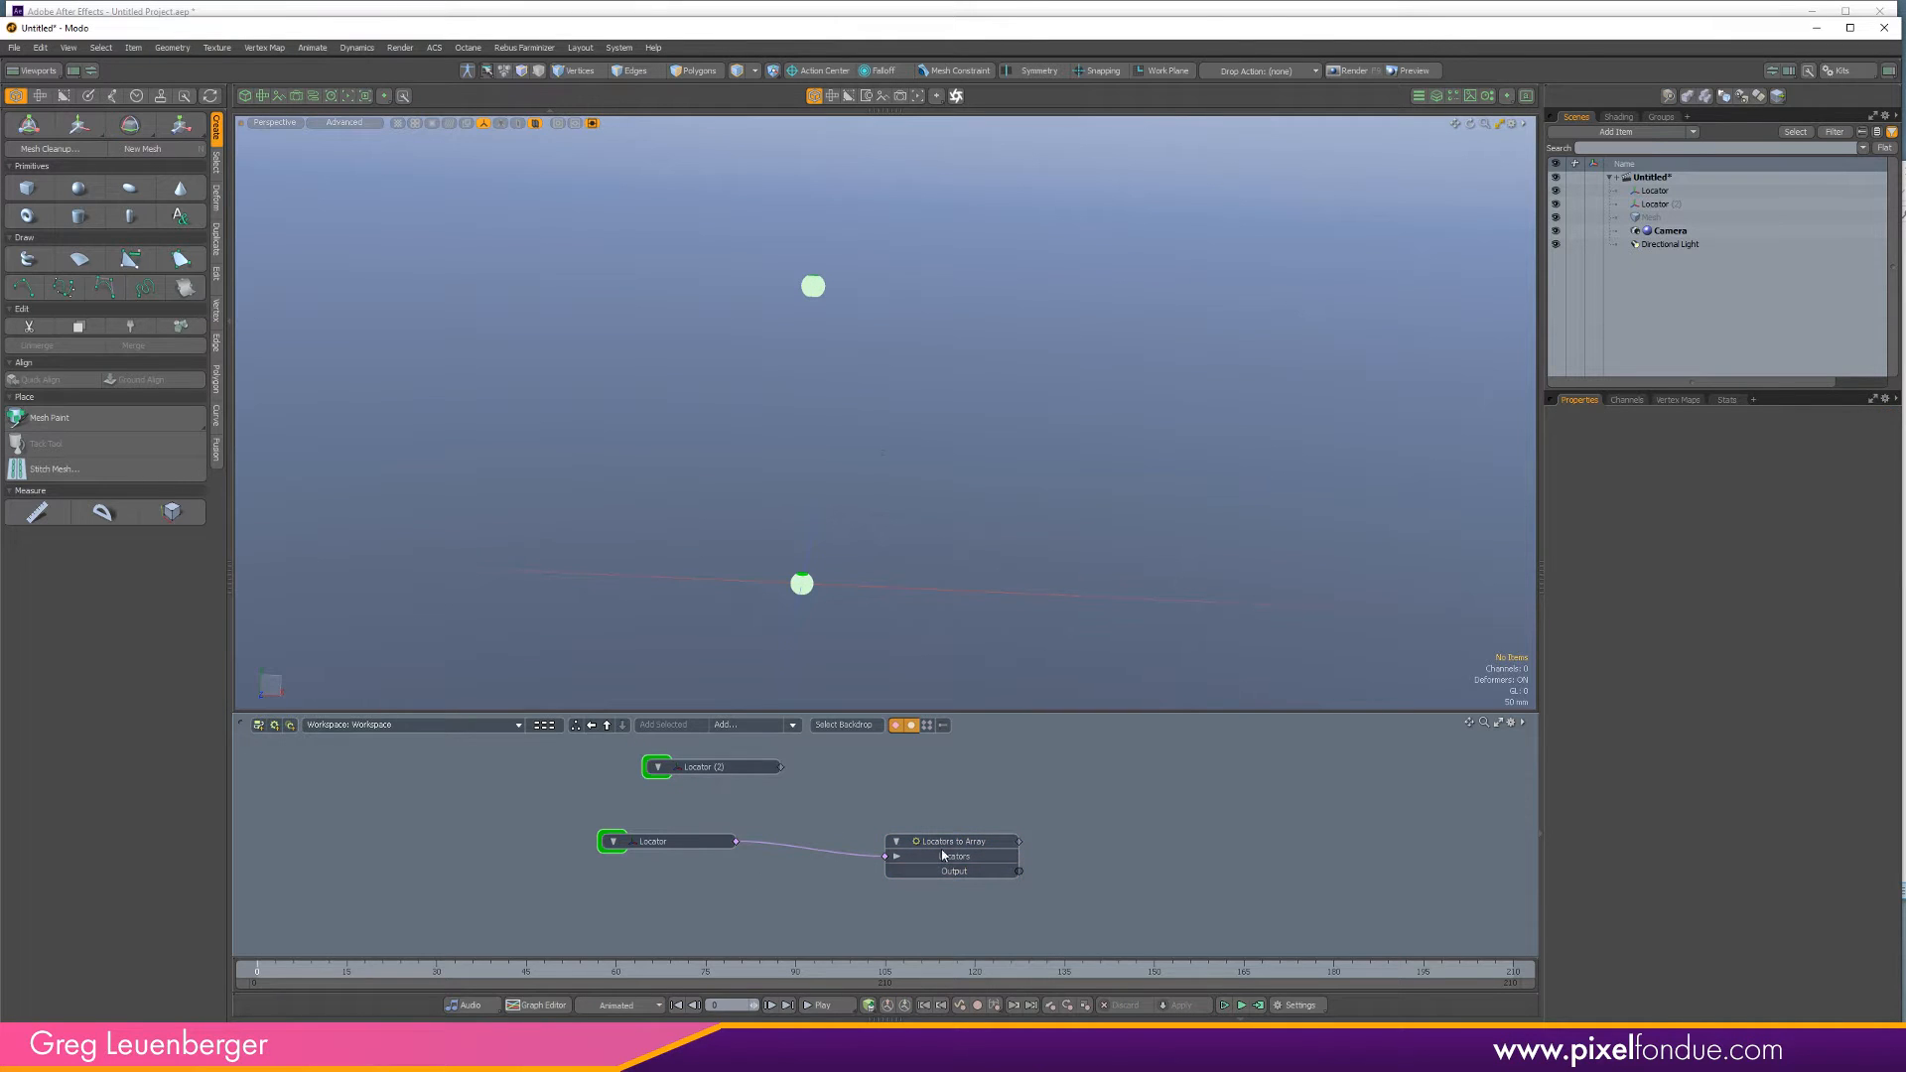
{"action": "left_click", "coordinate": [955, 854]}
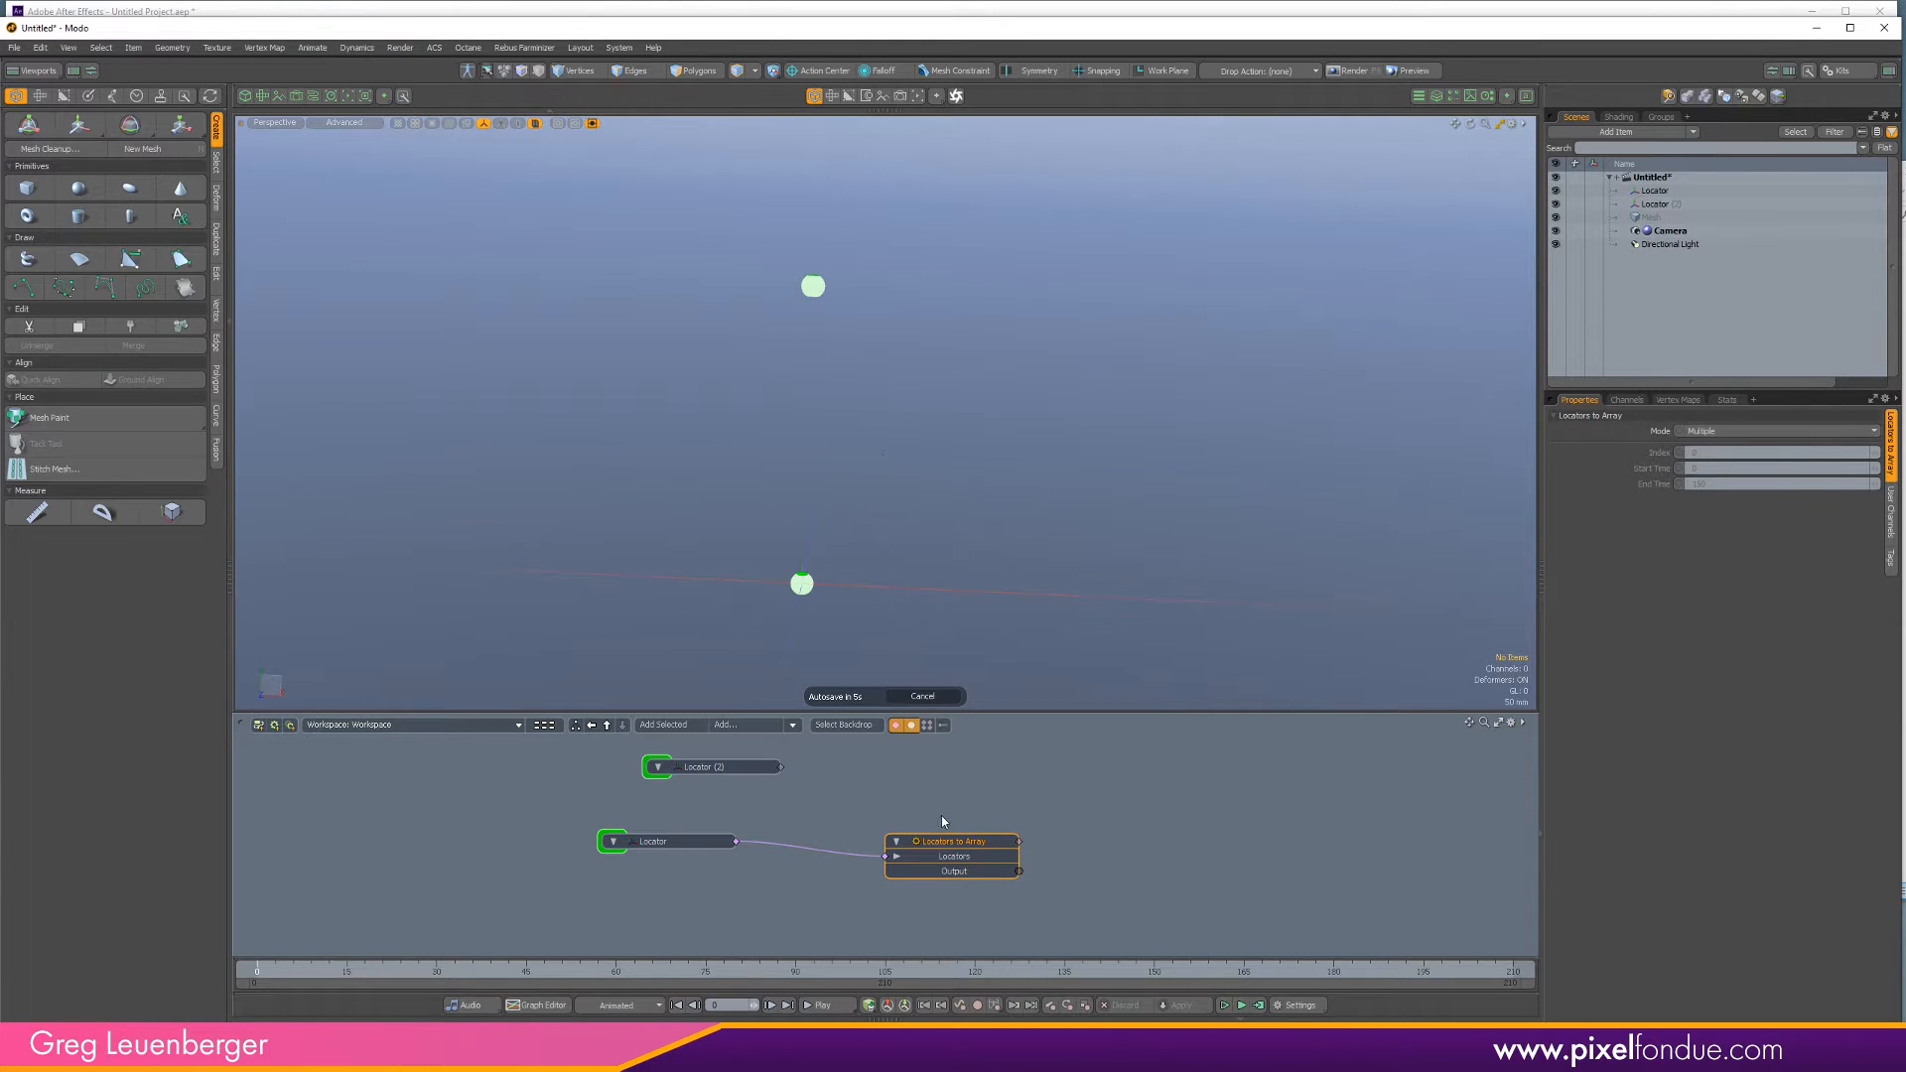
{"action": "left_click_drag", "start_coordinate": [967, 835], "coordinate": [981, 820]}
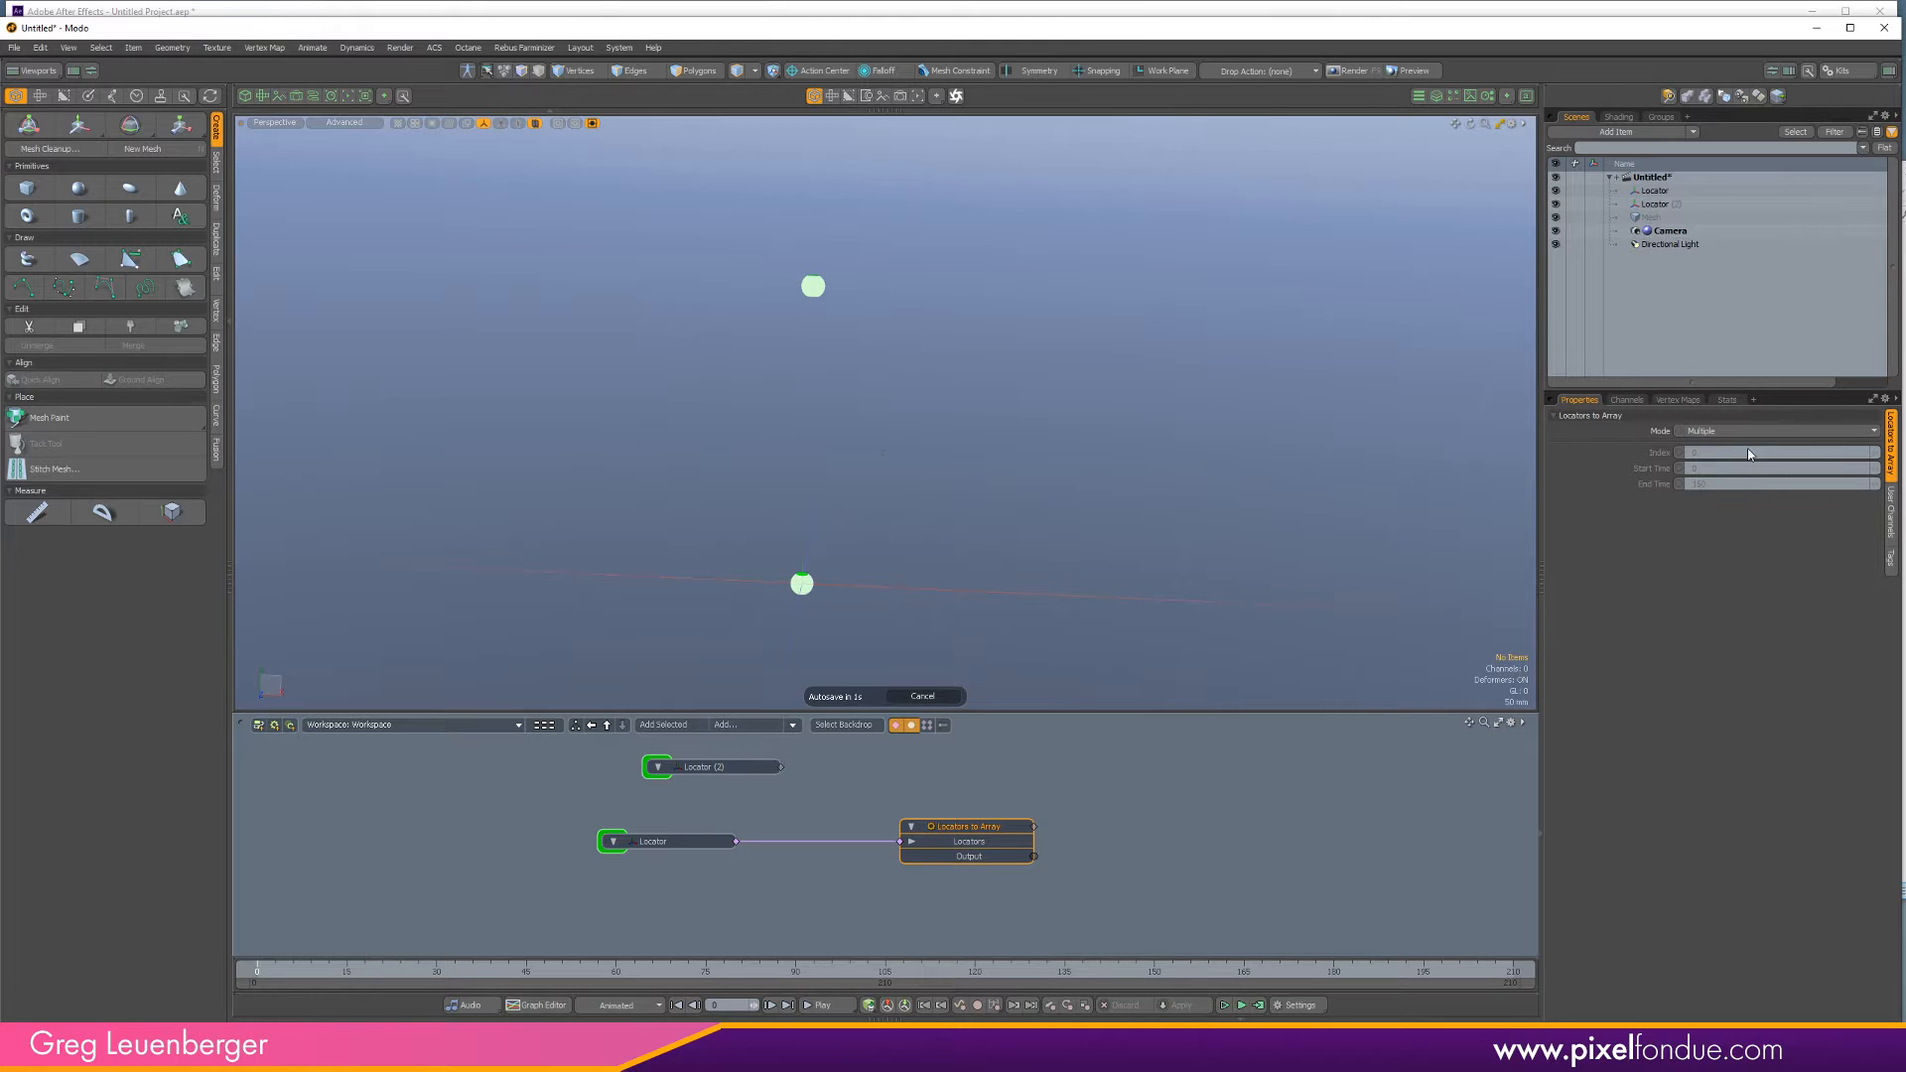
{"action": "left_click", "coordinate": [1733, 431]}
{"action": "left_click", "coordinate": [1704, 424]}
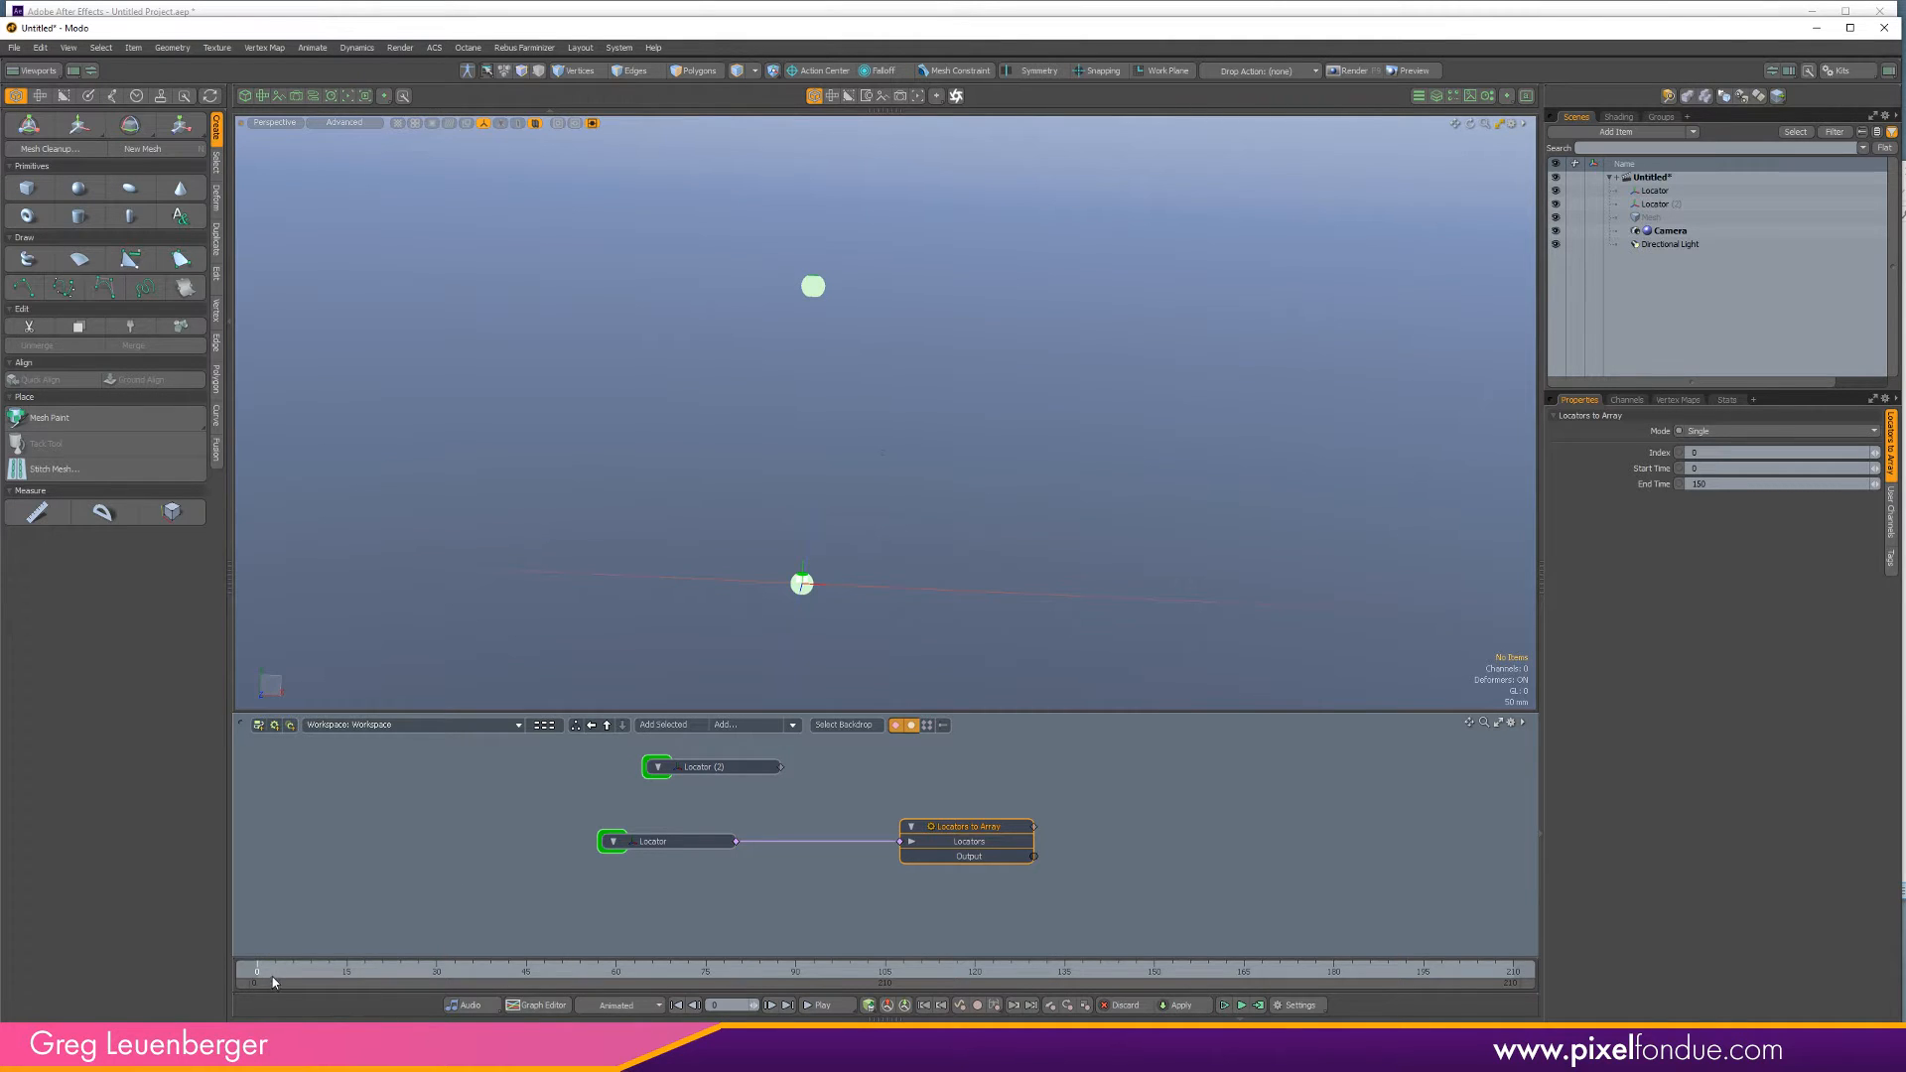
Key the lower locator's transform at frame 0 and move it to about 918 mm in X at frame 210.
{"action": "key", "text": "s"}
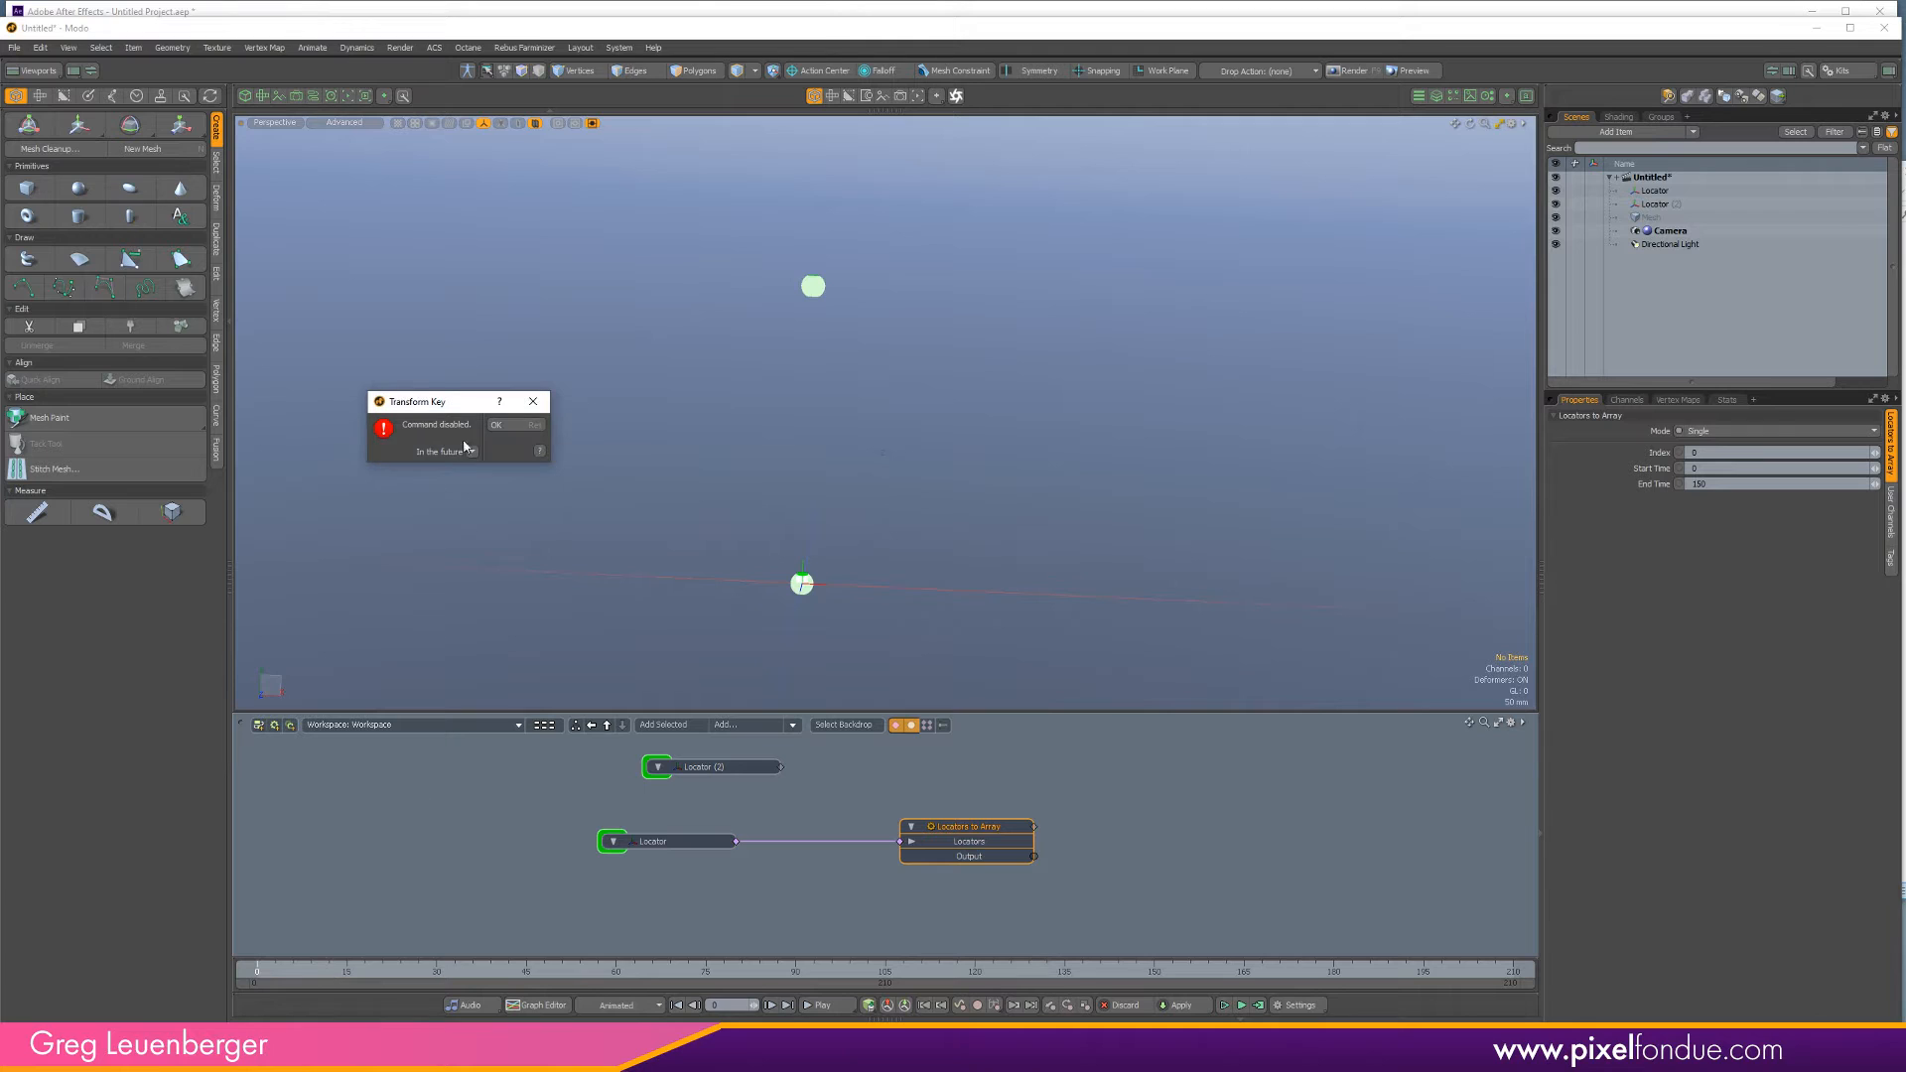
{"action": "left_click", "coordinate": [802, 594]}
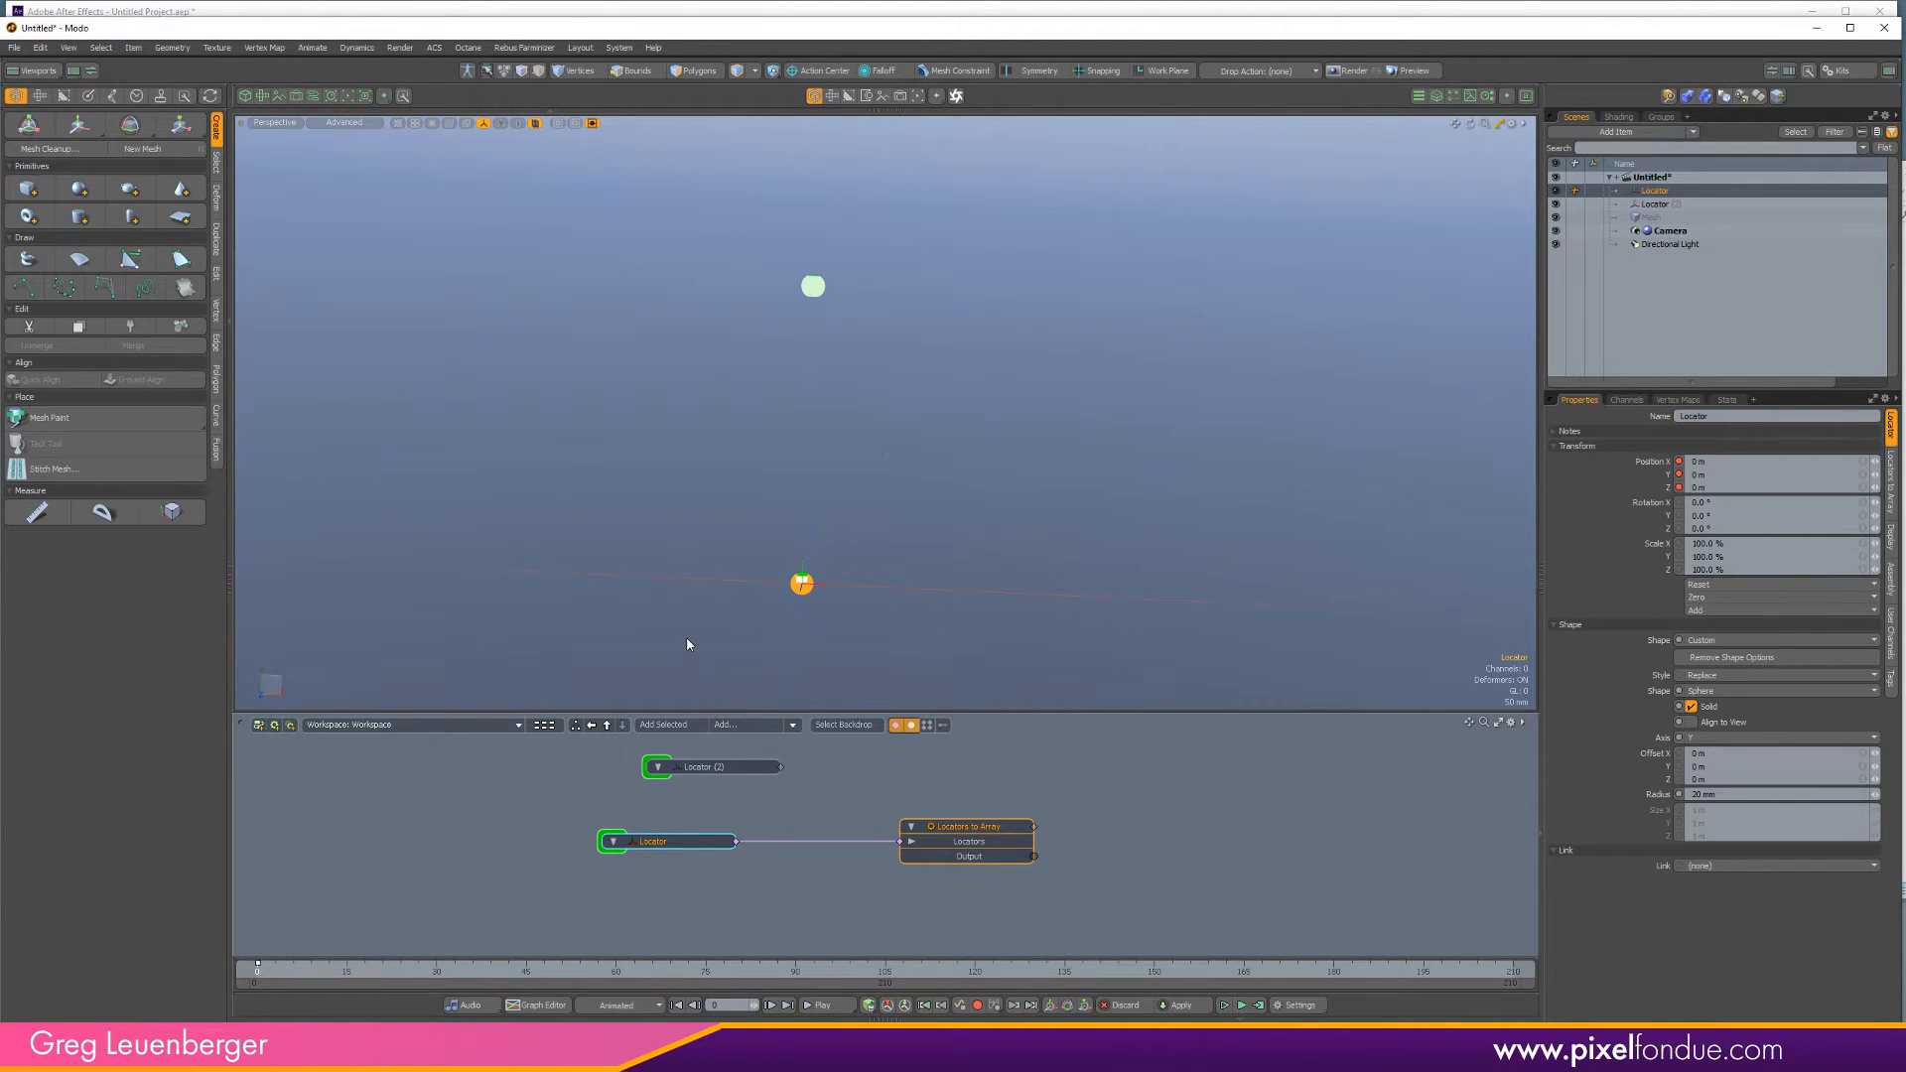
{"action": "key", "text": "s"}
{"action": "left_click_drag", "start_coordinate": [1469, 967], "coordinate": [1513, 971]}
{"action": "key", "text": "y"}
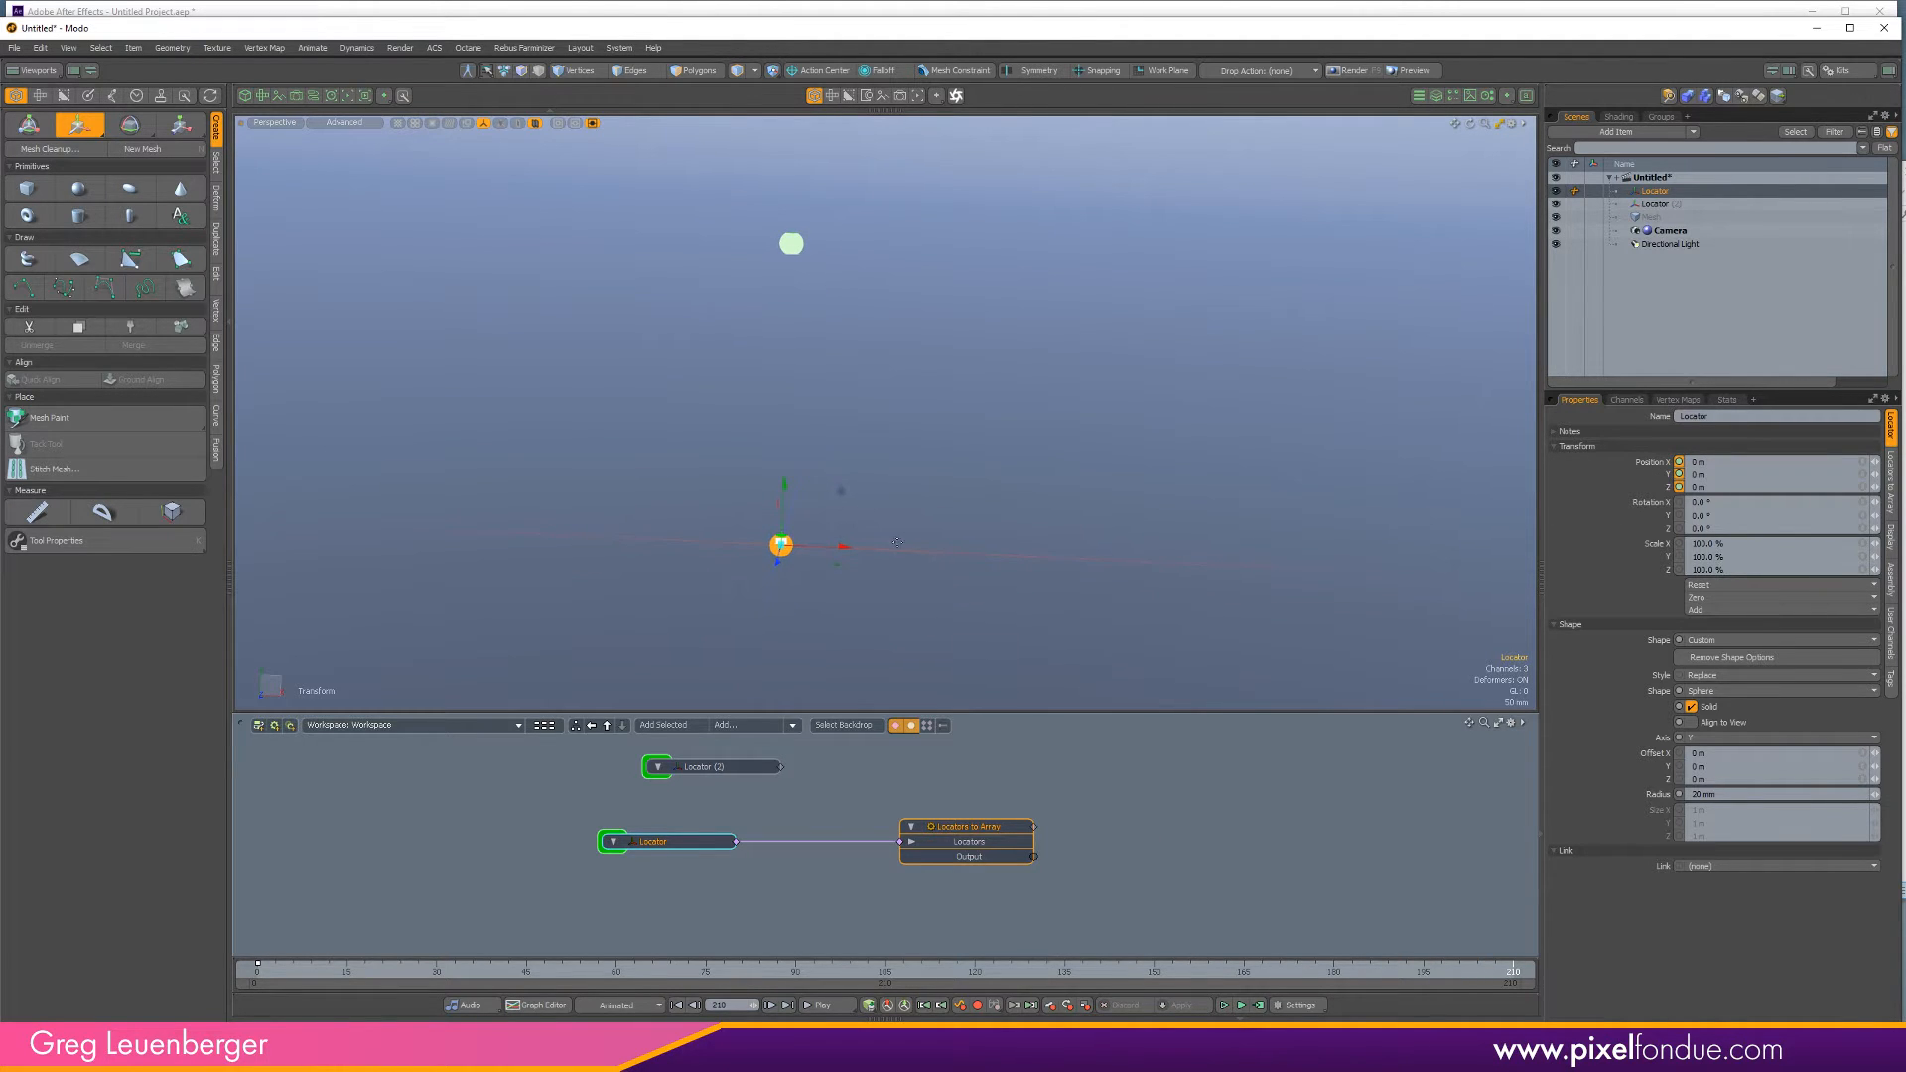
{"action": "left_click_drag", "start_coordinate": [897, 542], "coordinate": [1369, 571]}
Set the End Time of the Locators to Array node to 210.
{"action": "left_click_drag", "start_coordinate": [836, 551], "coordinate": [1059, 570], "text": "ctrl+alt"}
{"action": "left_click_drag", "start_coordinate": [447, 523], "coordinate": [520, 590], "text": "alt+shift"}
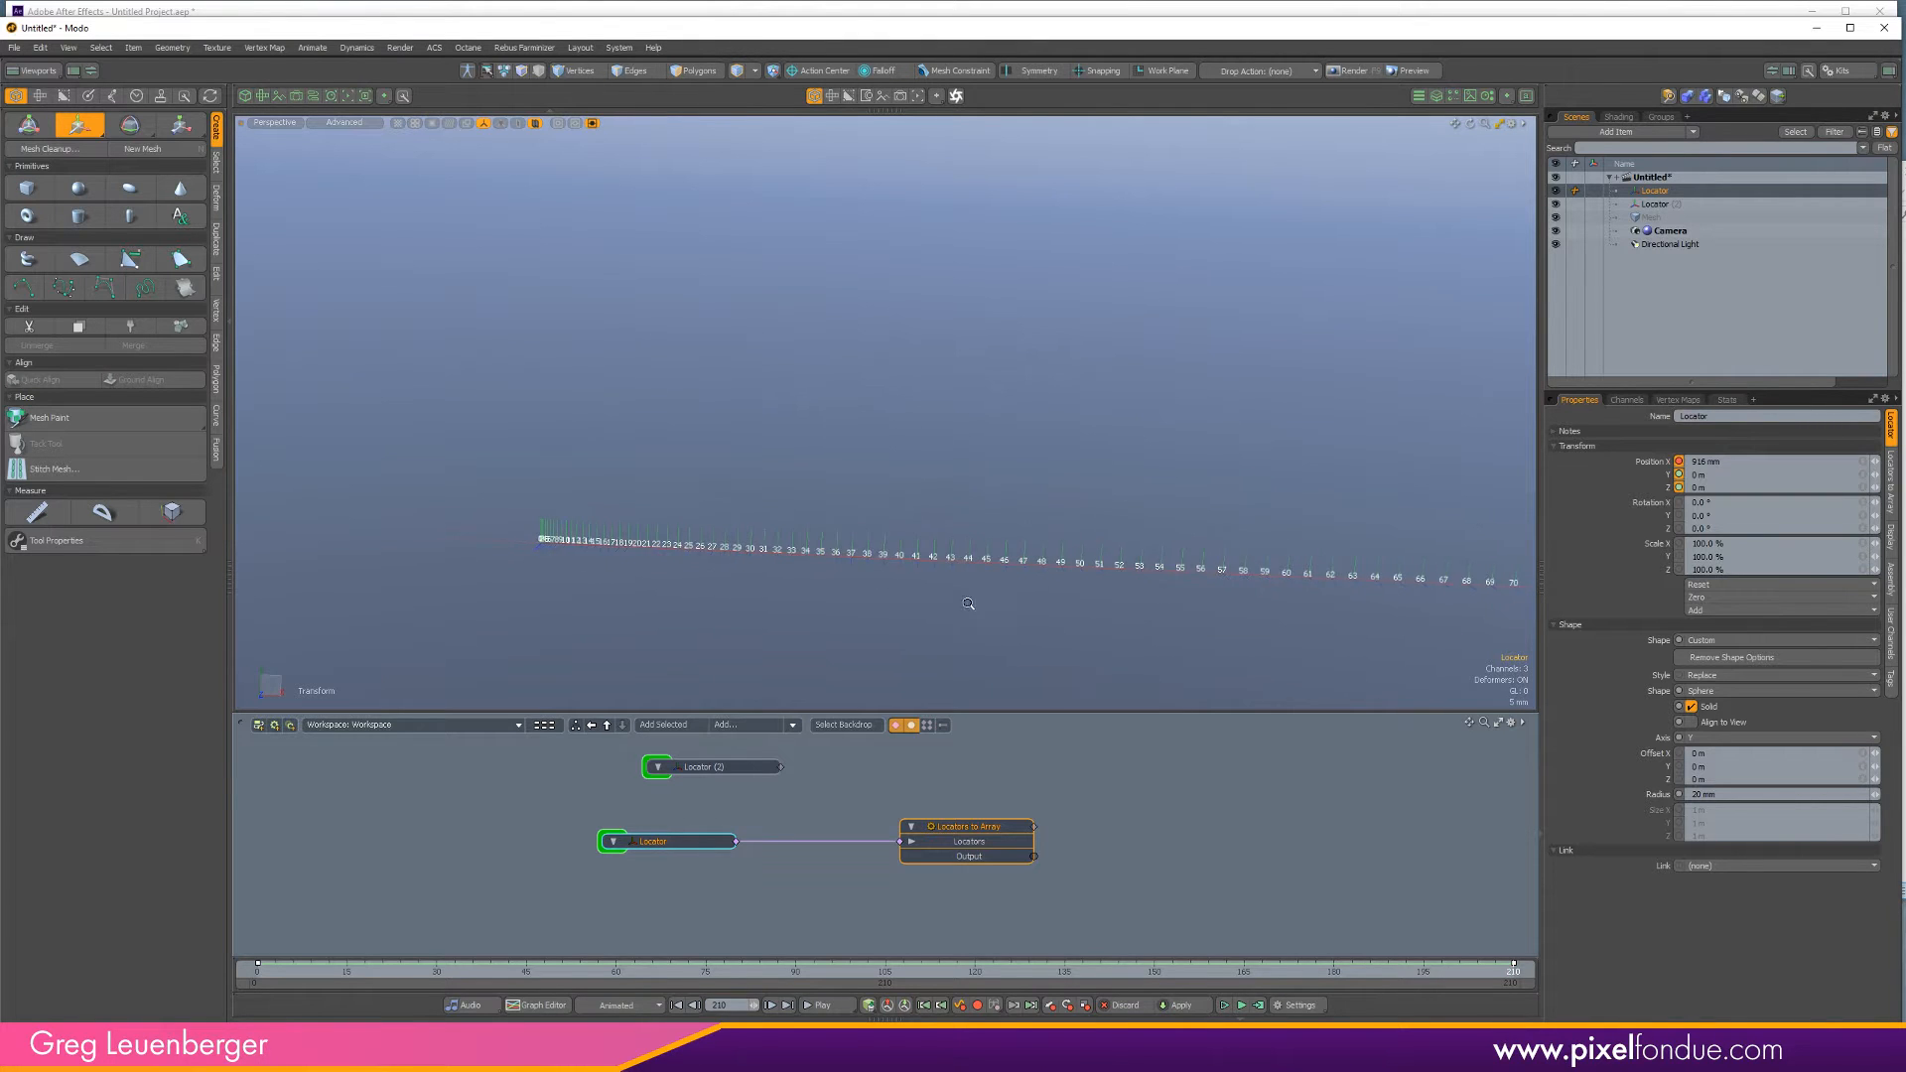
{"action": "left_click_drag", "start_coordinate": [968, 603], "coordinate": [794, 601], "text": "ctrl+alt"}
{"action": "left_click_drag", "start_coordinate": [1052, 596], "coordinate": [893, 591], "text": "alt+shift"}
{"action": "left_click_drag", "start_coordinate": [953, 588], "coordinate": [821, 583], "text": "ctrl+alt"}
{"action": "mouse_move", "coordinate": [1116, 633]}
{"action": "left_mouse_down", "text": "alt+shift"}
{"action": "mouse_move", "coordinate": [987, 621]}
{"action": "mouse_move", "coordinate": [1100, 577]}
{"action": "mouse_move", "coordinate": [1267, 595]}
{"action": "mouse_move", "coordinate": [1068, 621]}
{"action": "mouse_move", "coordinate": [953, 601]}
{"action": "mouse_move", "coordinate": [1092, 608]}
{"action": "left_mouse_up", "text": "alt+shift"}
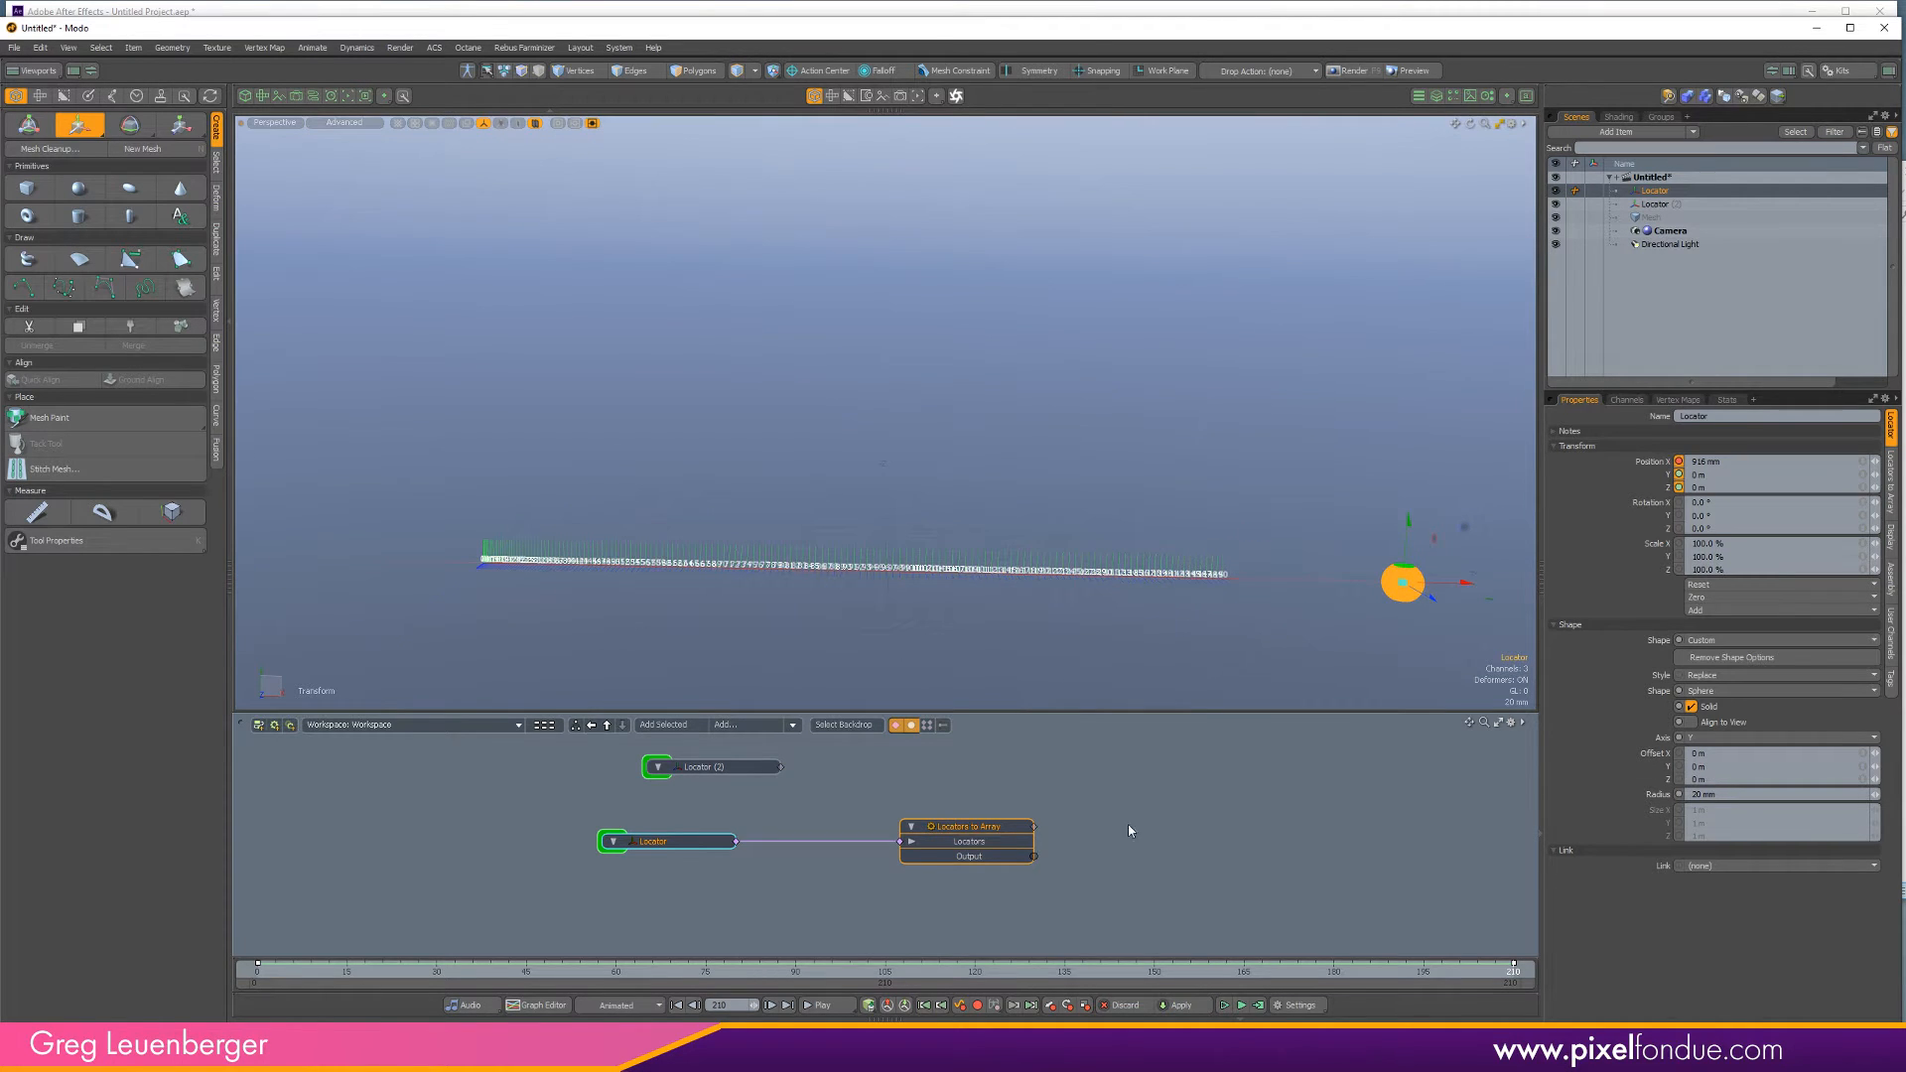
{"action": "left_click", "coordinate": [1128, 830]}
{"action": "left_click", "coordinate": [1010, 826]}
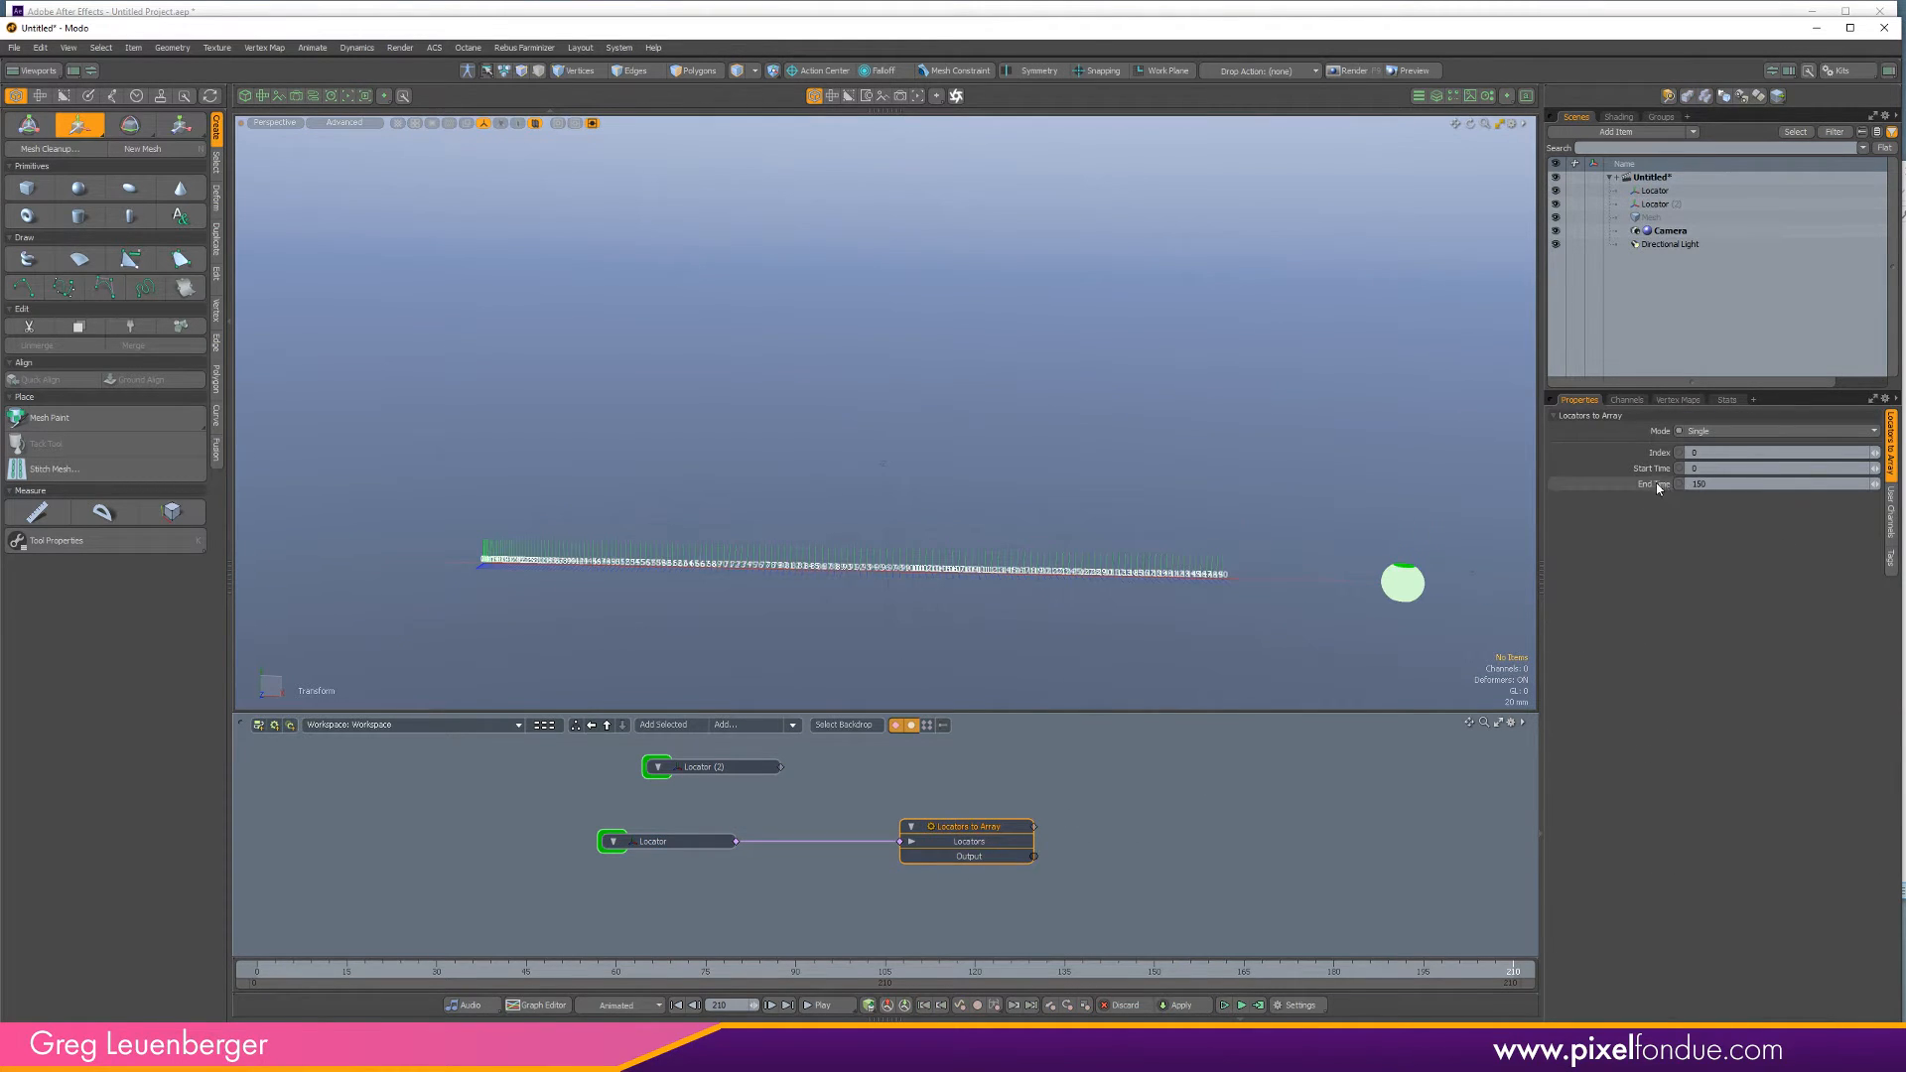
{"action": "type", "text": "210"}
{"action": "key", "text": "Return"}
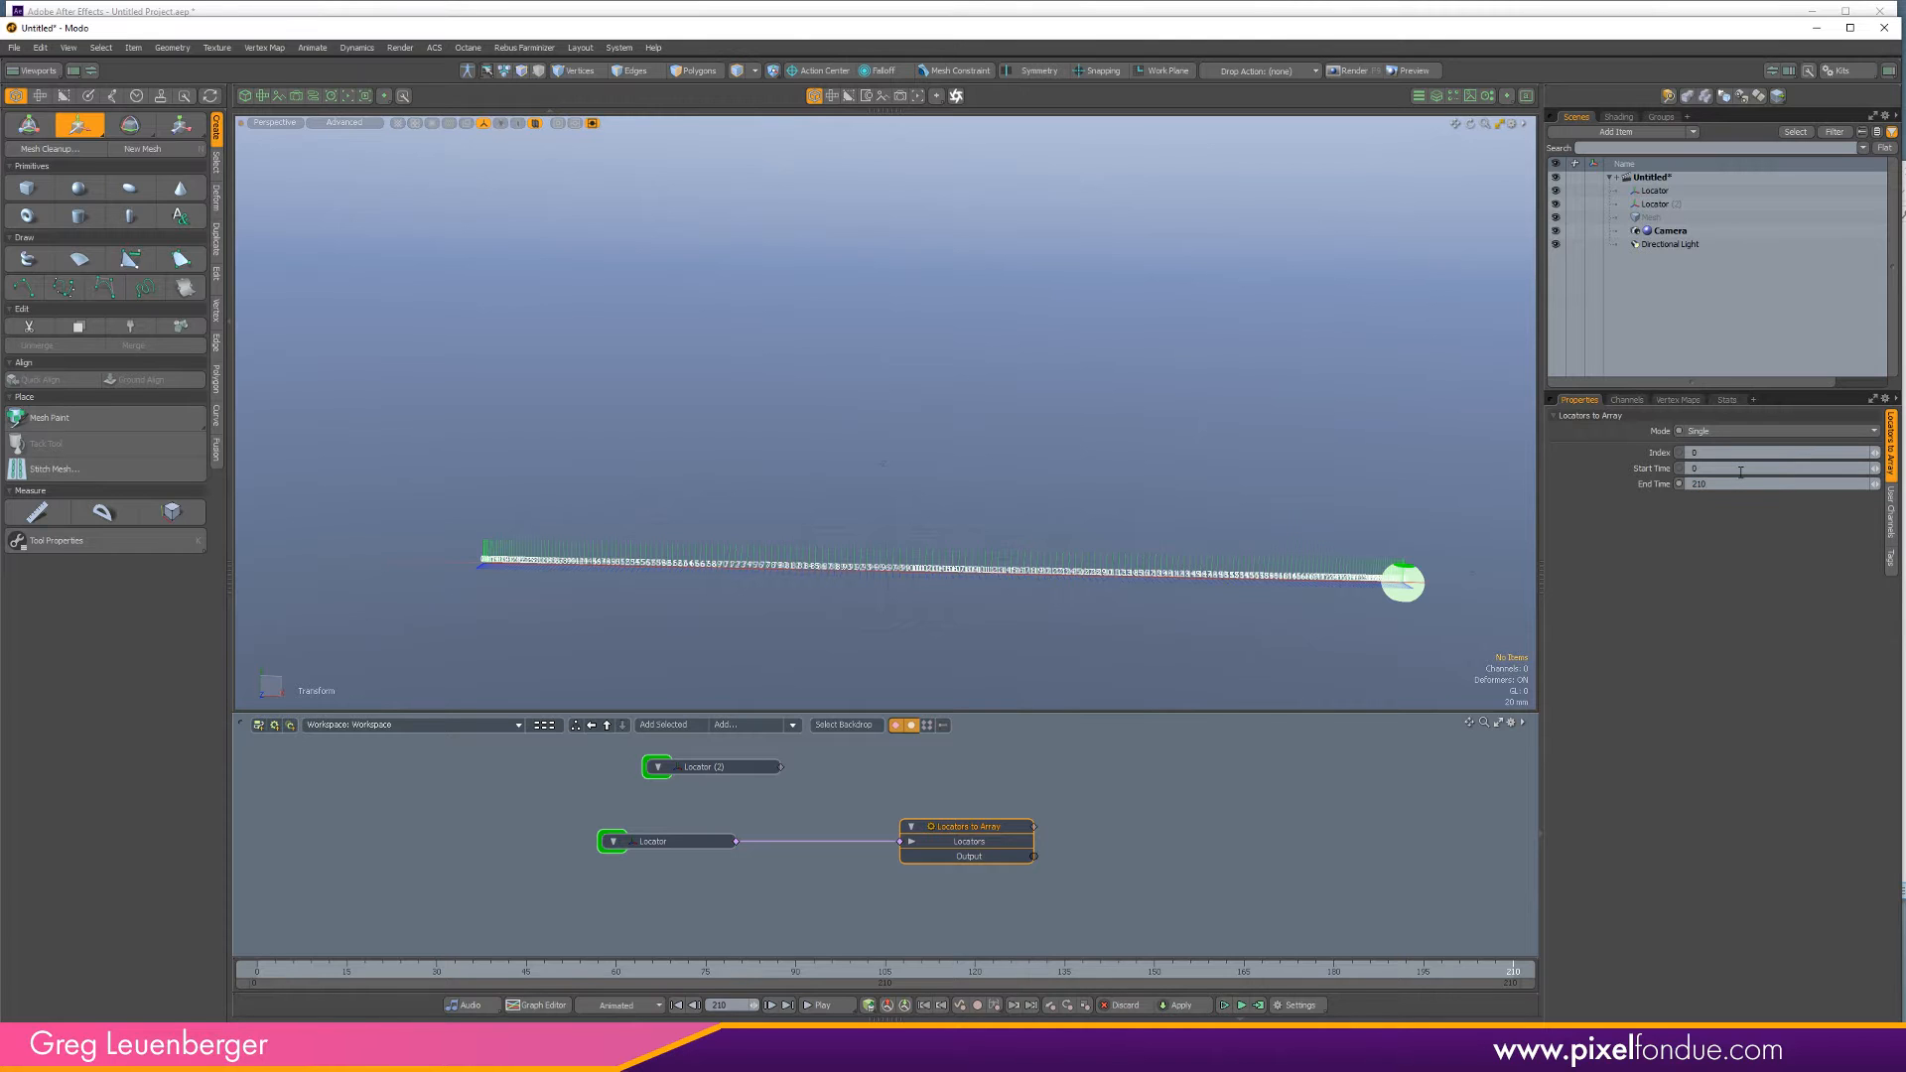
{"action": "left_click_drag", "start_coordinate": [1177, 635], "coordinate": [1126, 625], "text": "alt"}
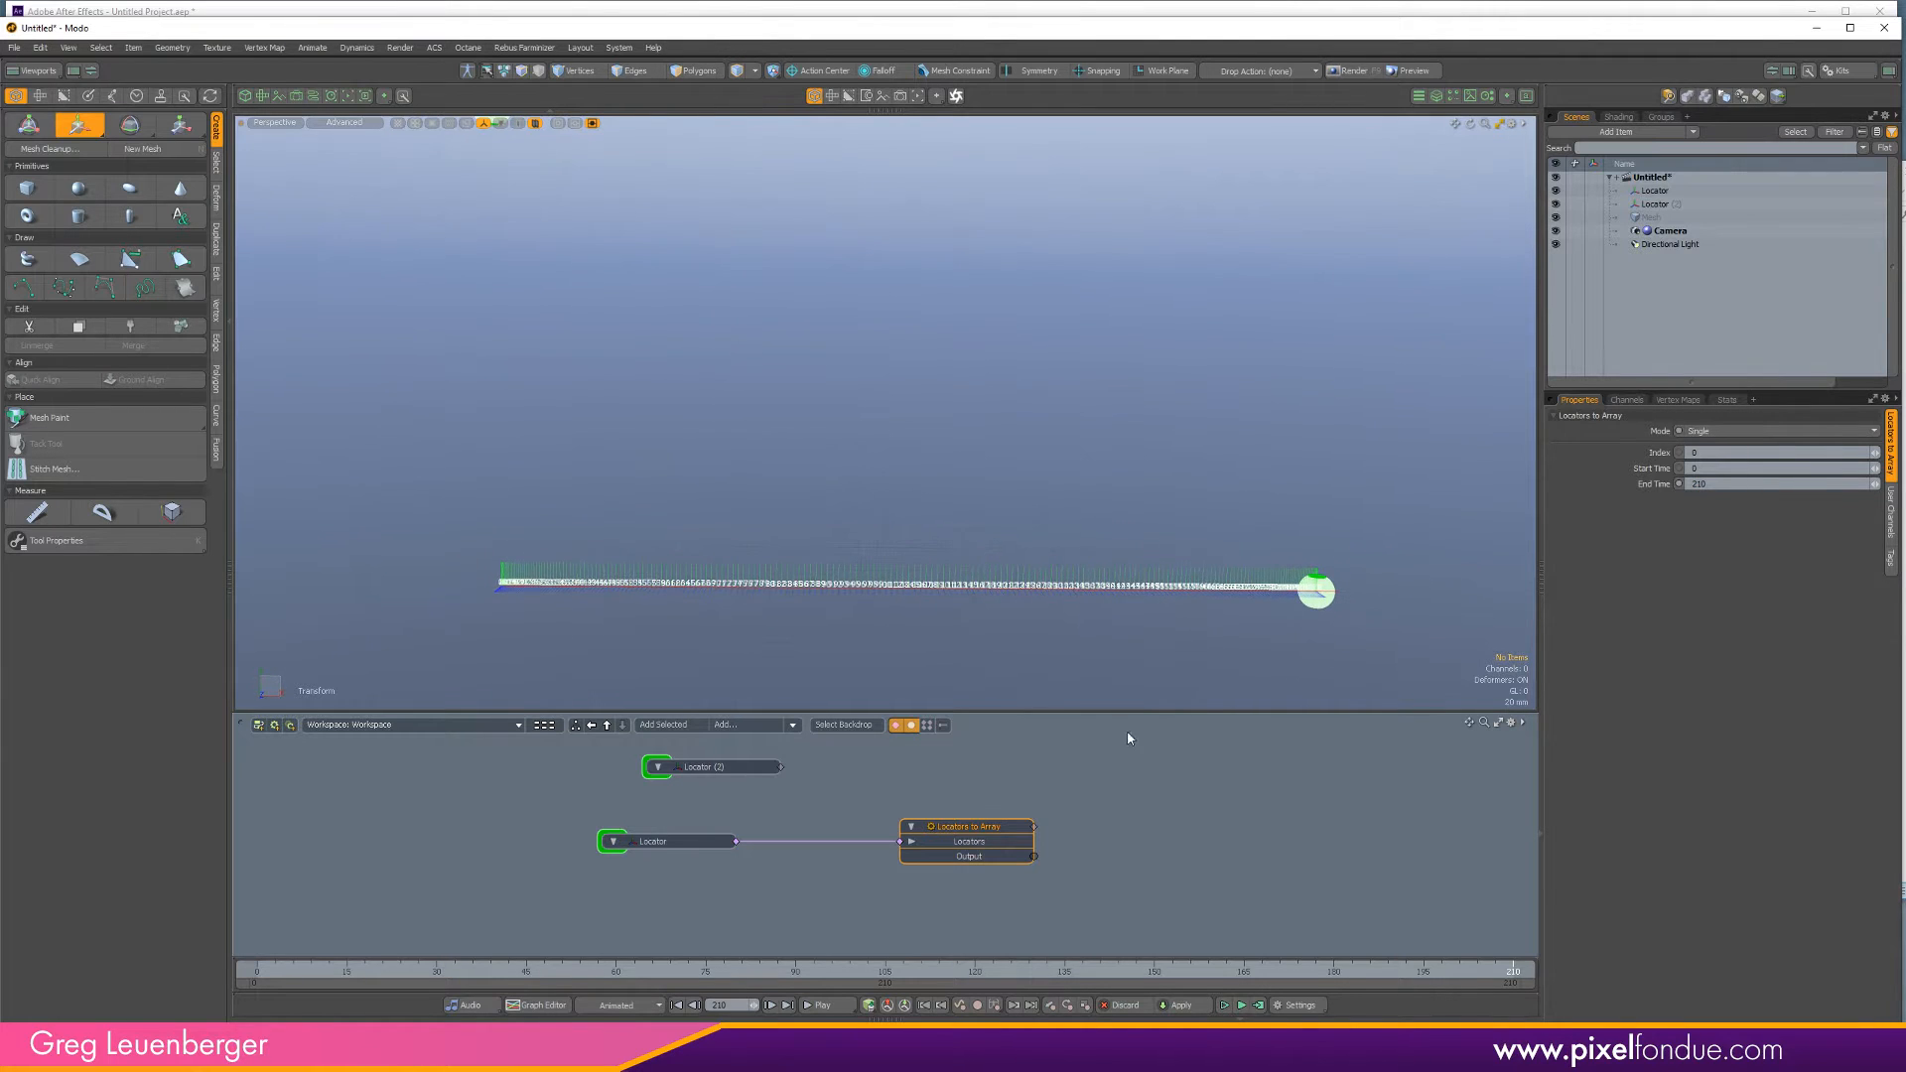
Duplicate the Locators to Array node above the original and link Locator (2) to the copy's Locators input.
{"action": "left_click_drag", "start_coordinate": [741, 767], "coordinate": [681, 769]}
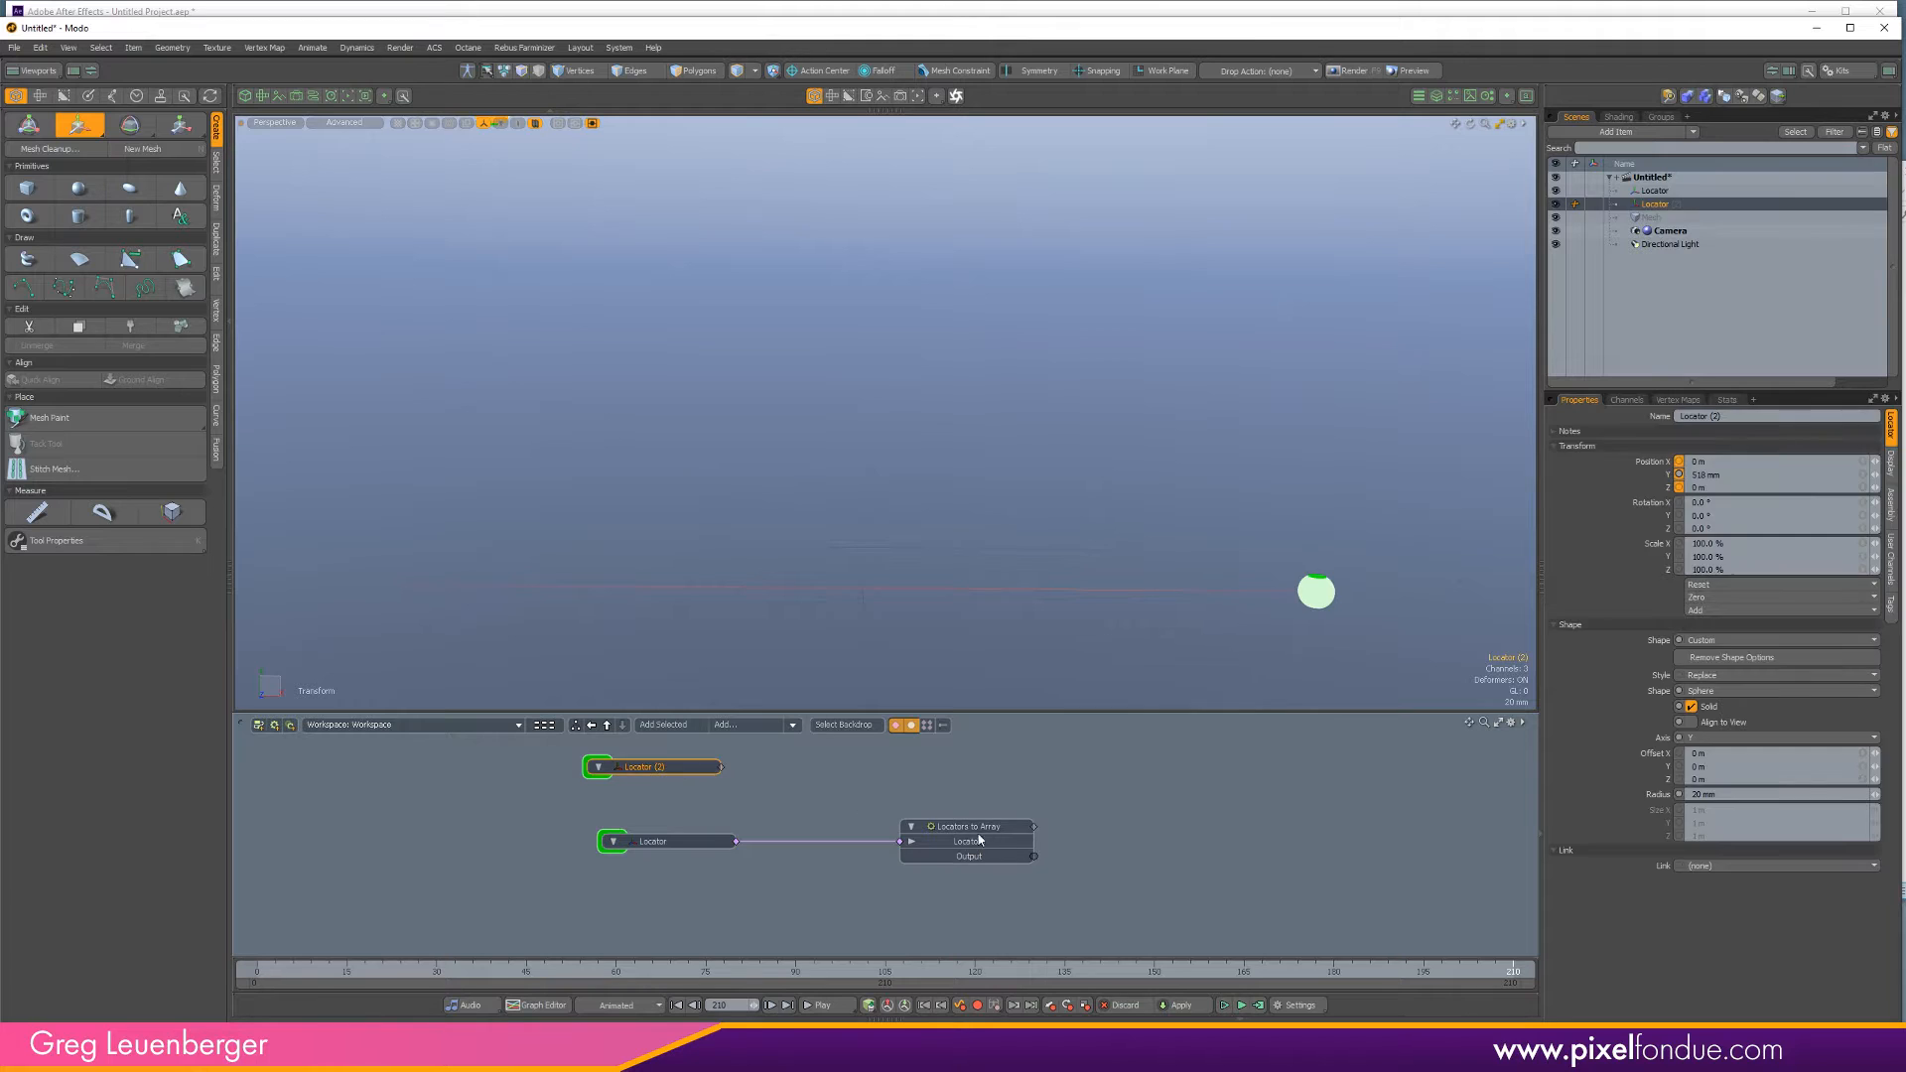
{"action": "left_click_drag", "start_coordinate": [977, 833], "coordinate": [900, 781], "text": "ctrl"}
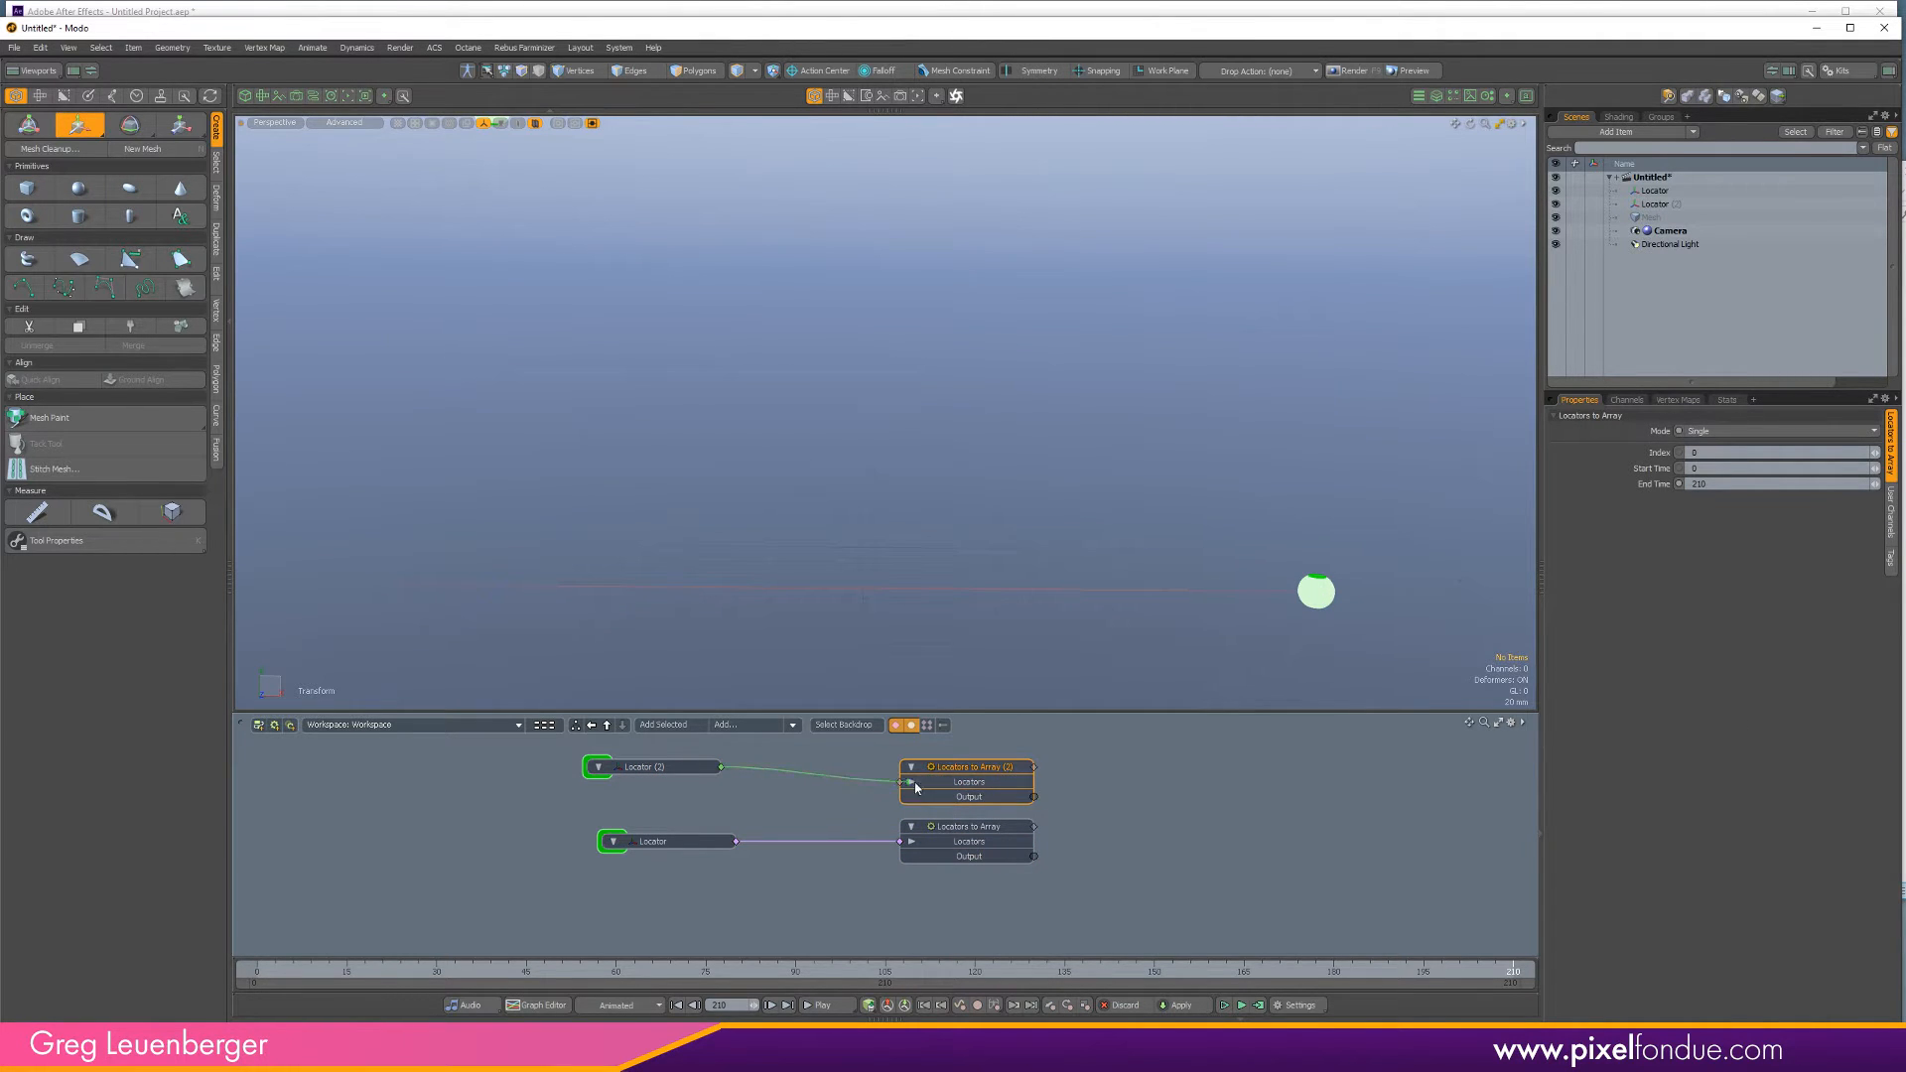
{"action": "scroll", "coordinate": [1005, 545], "scroll_direction": "down", "scroll_amount": 3}
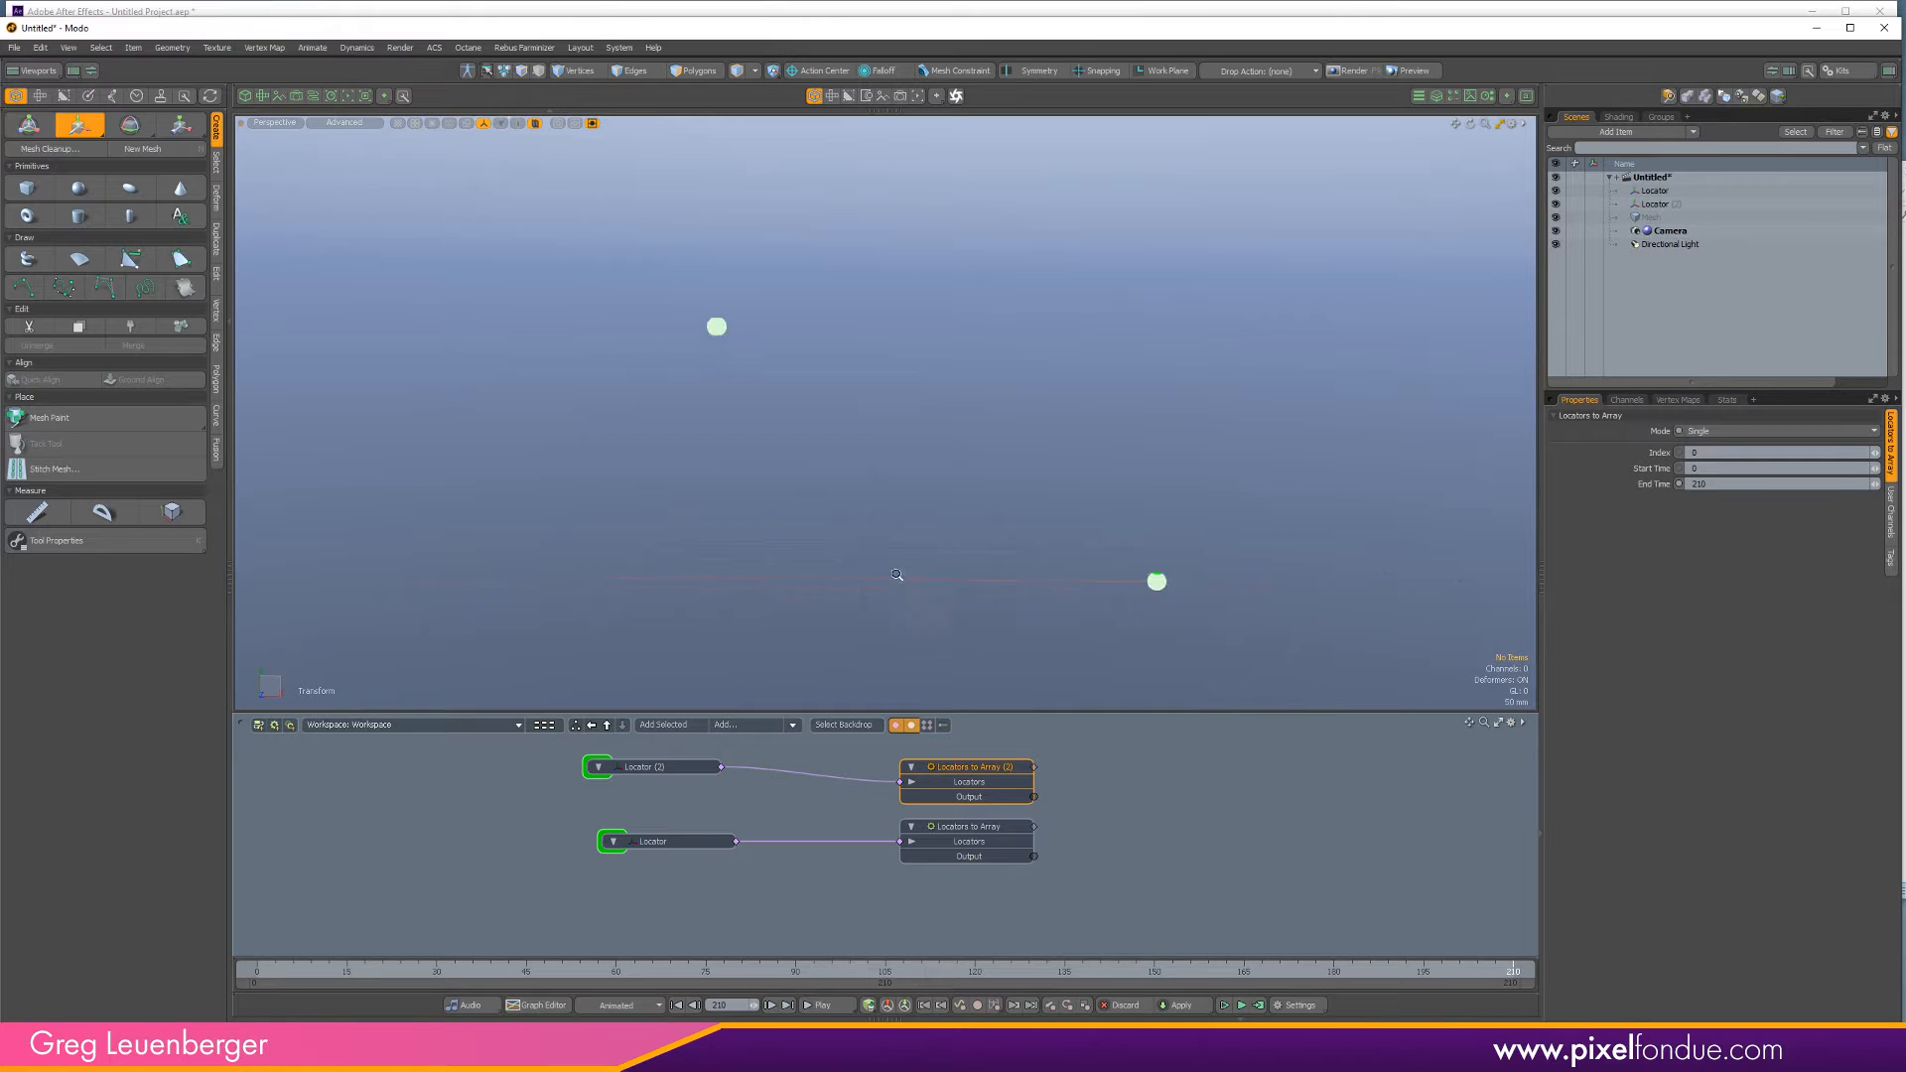
Key Locator (2) at frame 0 and move it to about 906 mm in X at frame 210.
{"action": "left_click_drag", "start_coordinate": [1005, 545], "coordinate": [941, 571], "text": "alt+shift"}
{"action": "key", "text": "space"}
{"action": "left_click", "coordinate": [660, 361]}
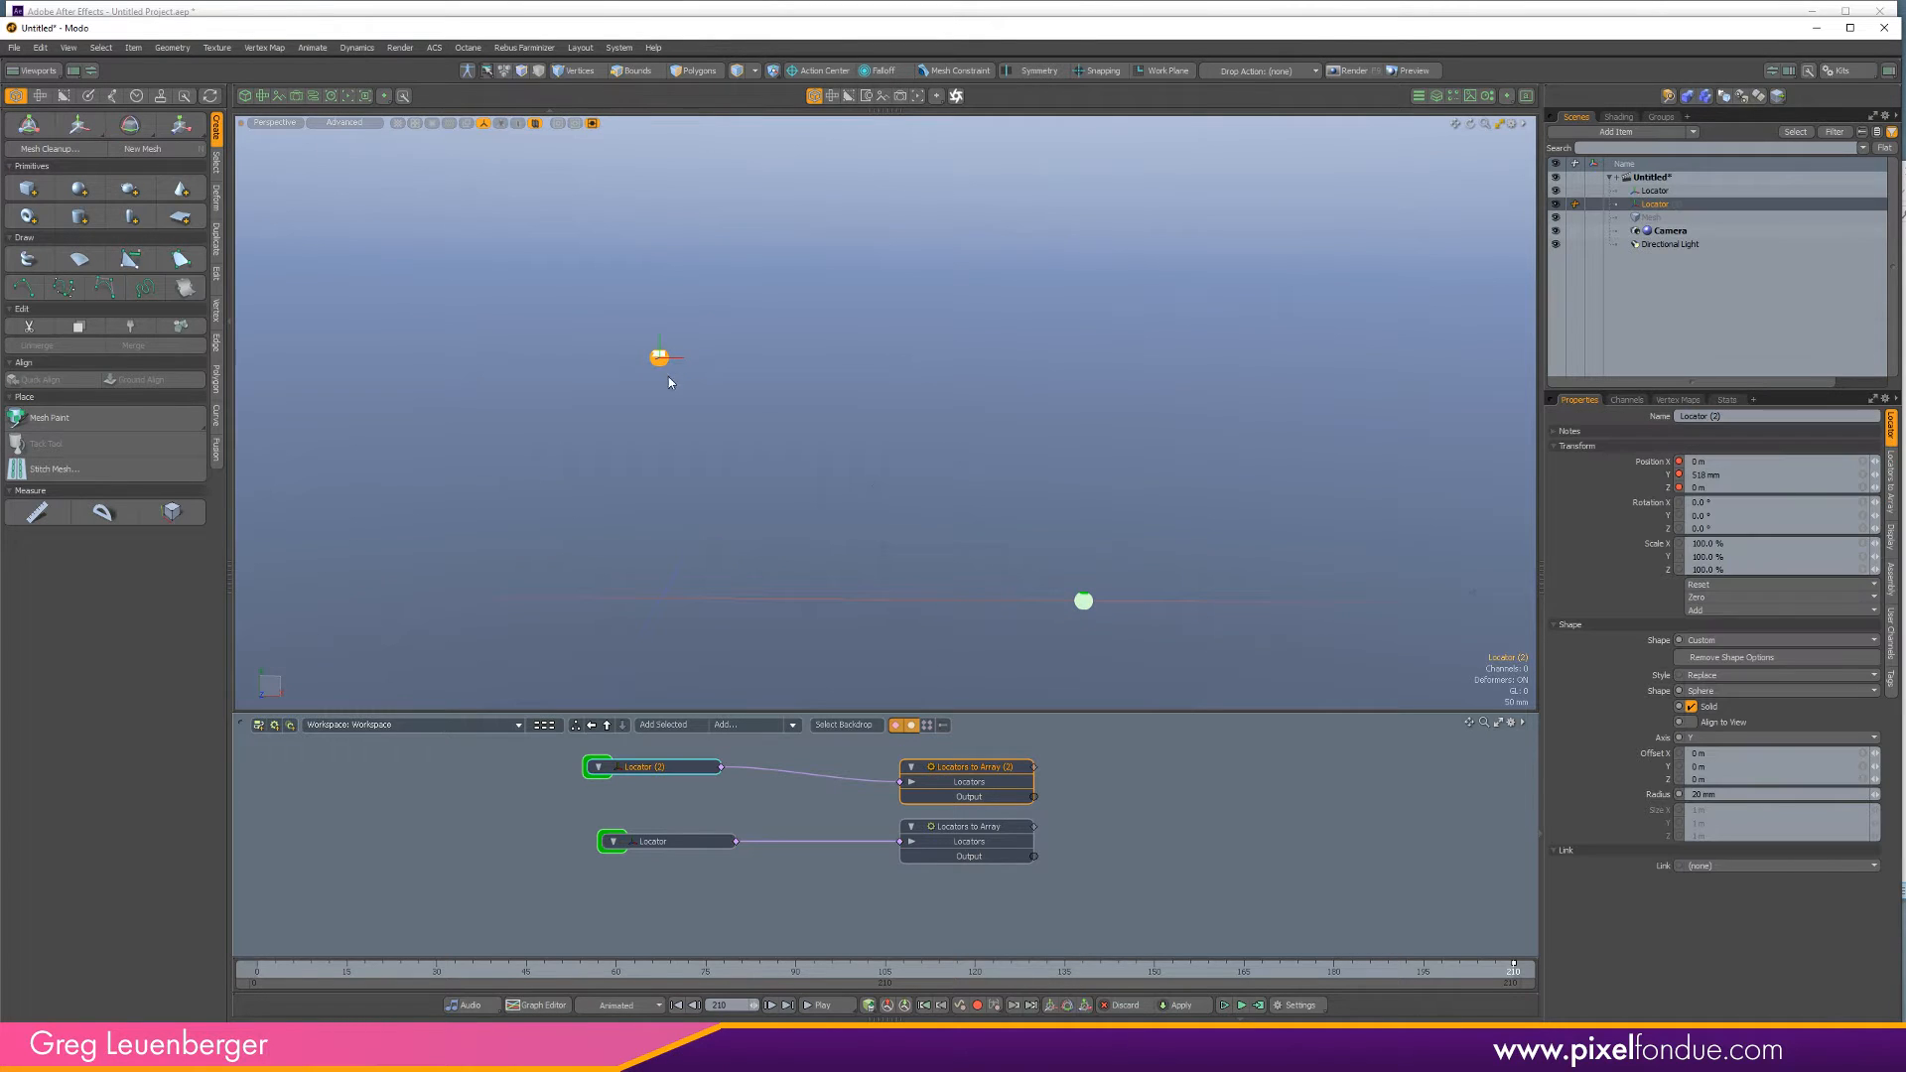
{"action": "left_click", "coordinate": [259, 971]}
{"action": "left_click_drag", "start_coordinate": [308, 971], "coordinate": [1514, 971]}
{"action": "key", "text": "y"}
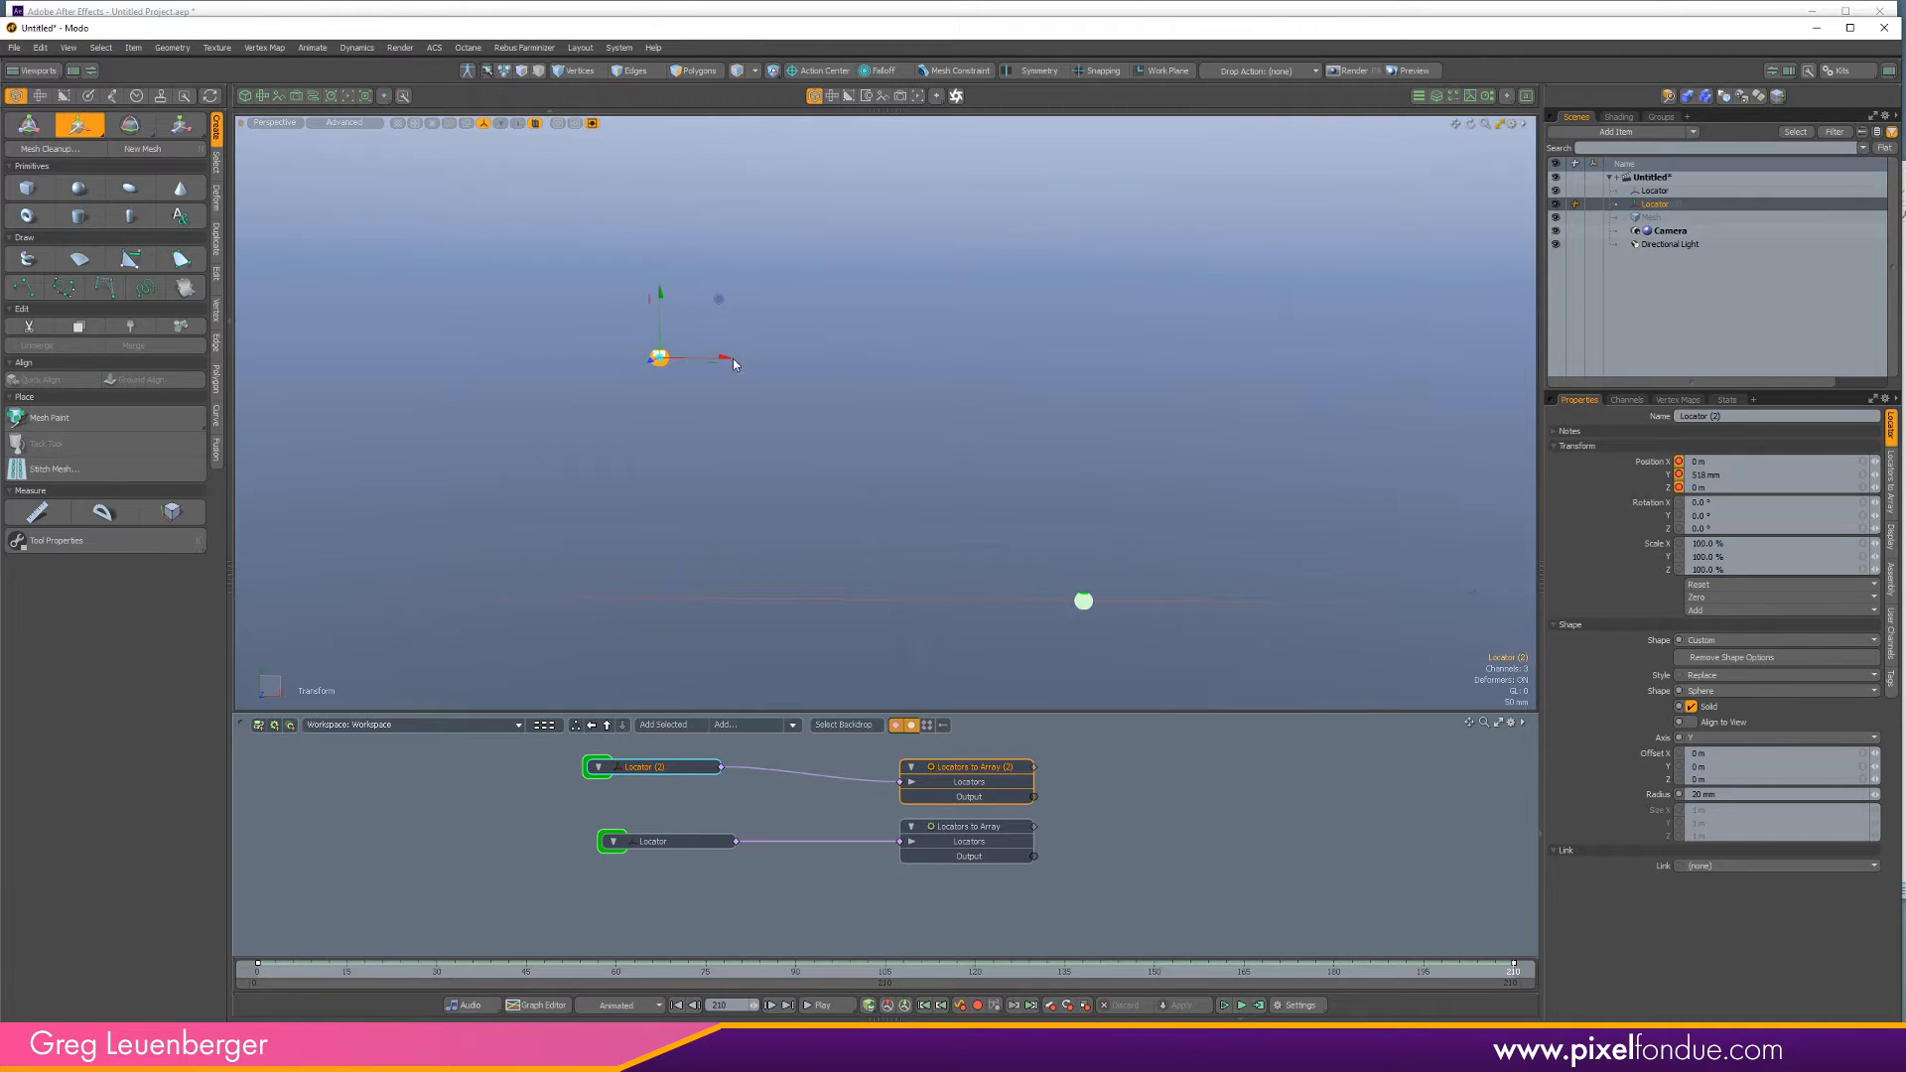
{"action": "left_click_drag", "start_coordinate": [683, 357], "coordinate": [1111, 364]}
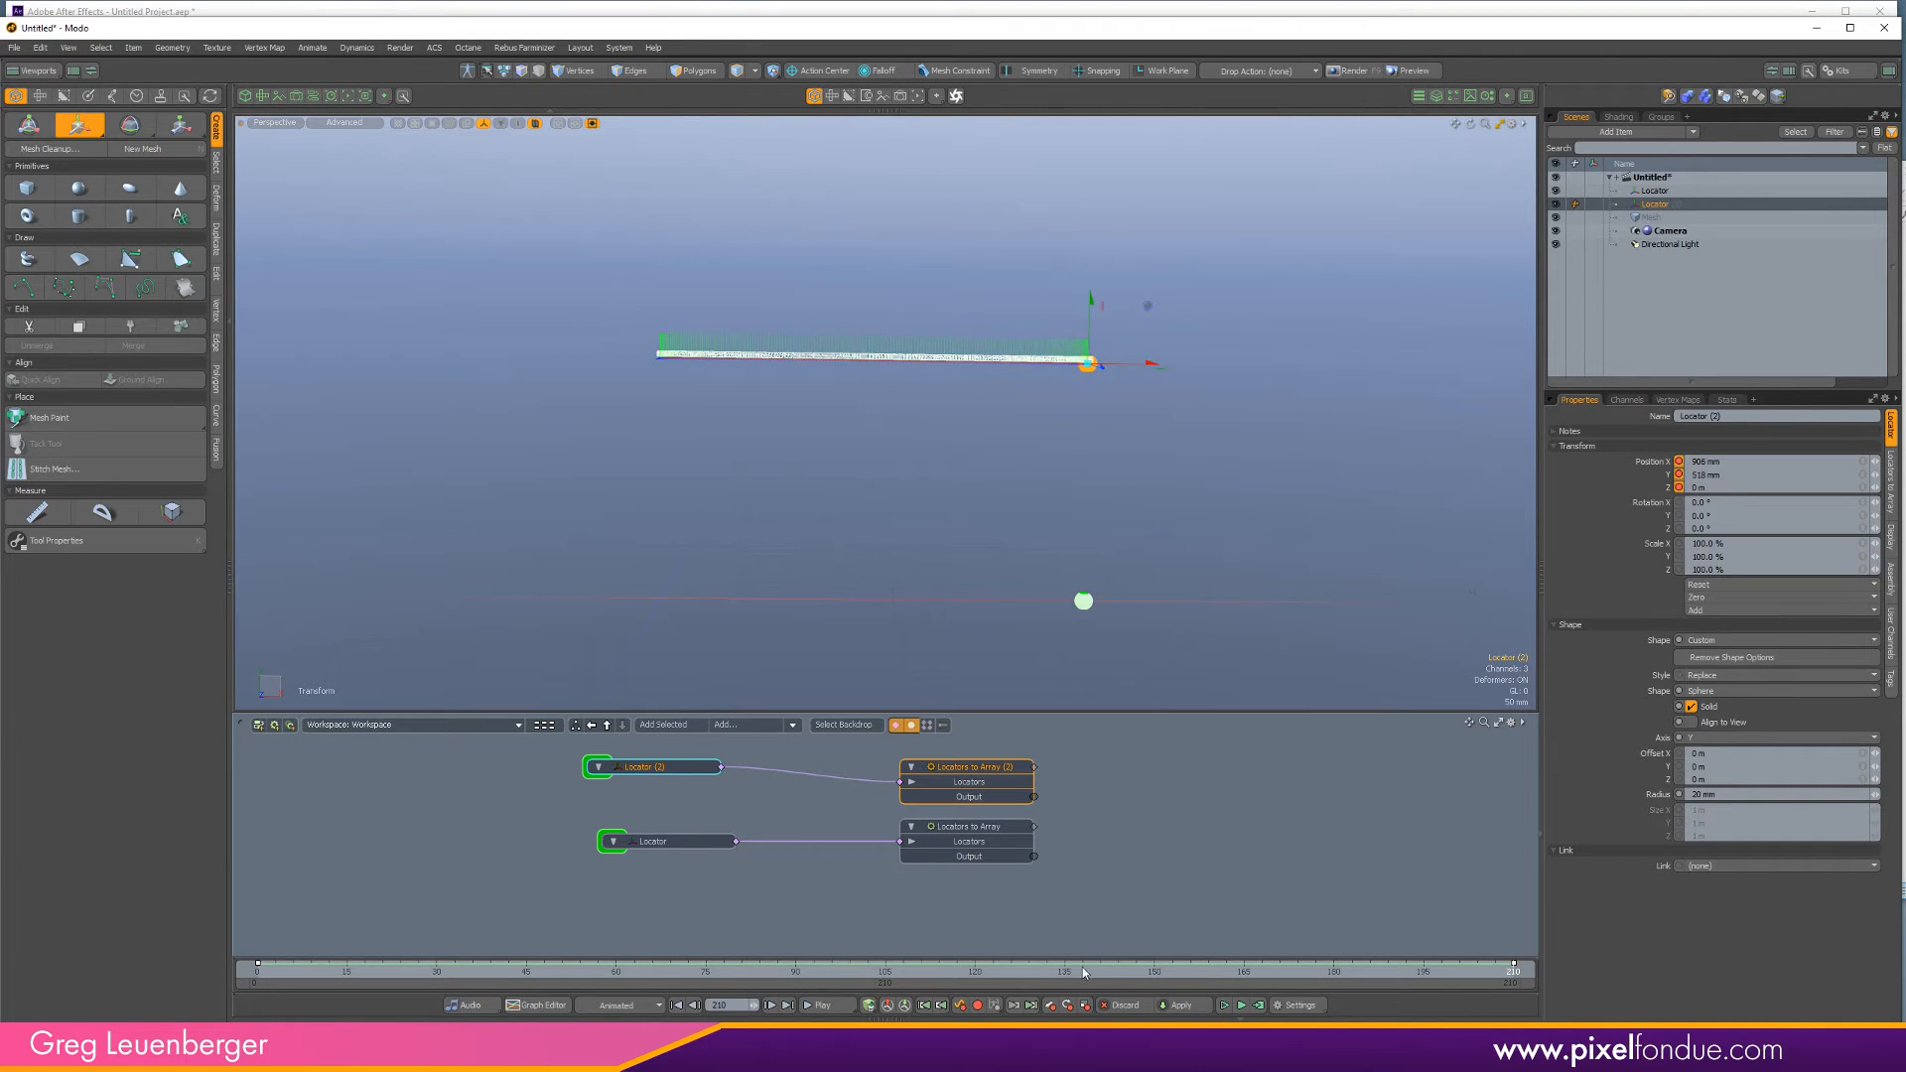
At frame 103, lower Locator (2) and raise the lower locator about 124 mm in Y to bend their motion paths.
{"action": "left_click", "coordinate": [874, 973]}
{"action": "left_click_drag", "start_coordinate": [872, 297], "coordinate": [872, 360]}
{"action": "key", "text": "space"}
{"action": "left_click", "coordinate": [868, 602]}
{"action": "key", "text": "y"}
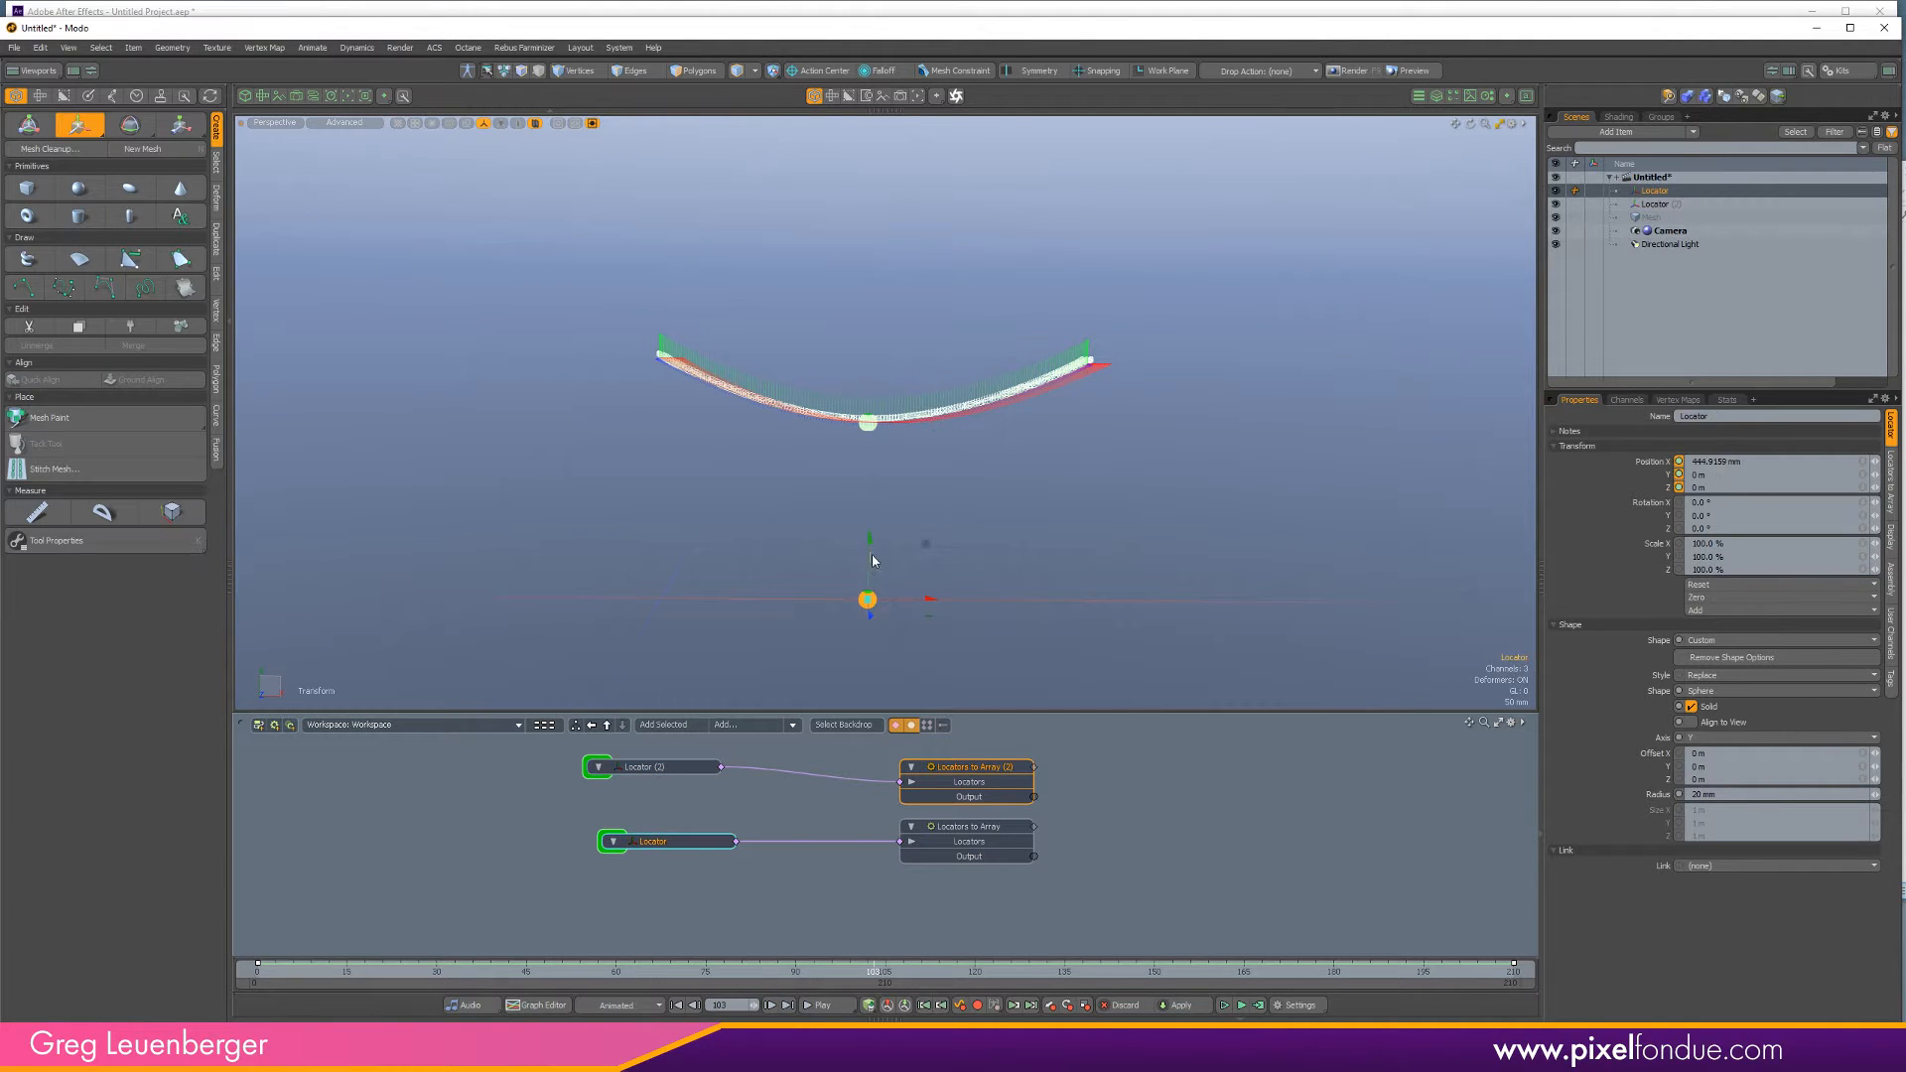
{"action": "left_click_drag", "start_coordinate": [872, 542], "coordinate": [872, 486]}
{"action": "key", "text": "space"}
Display both arrays and, at frame 210, lower the lower locator in Y to its starting height to arch its path.
{"action": "left_click", "coordinate": [978, 834]}
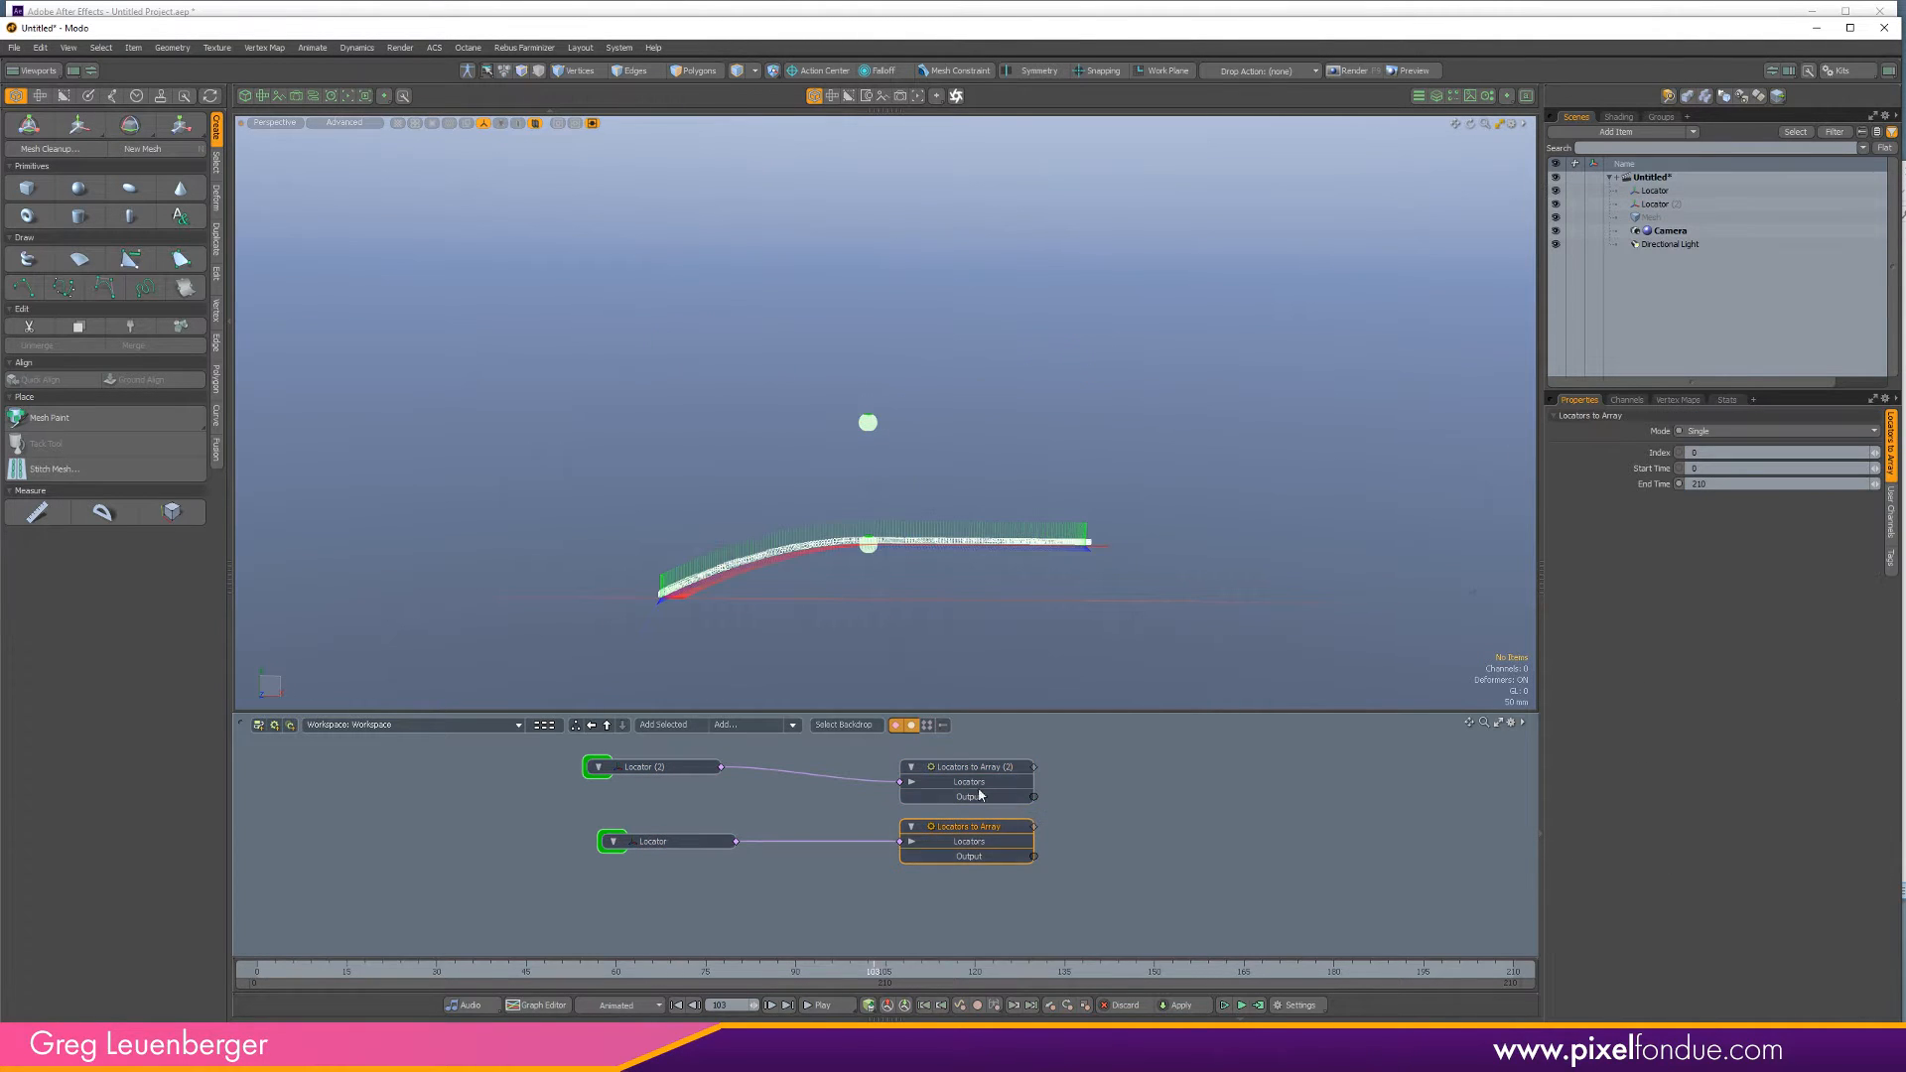
{"action": "left_click_drag", "start_coordinate": [266, 971], "coordinate": [1515, 972]}
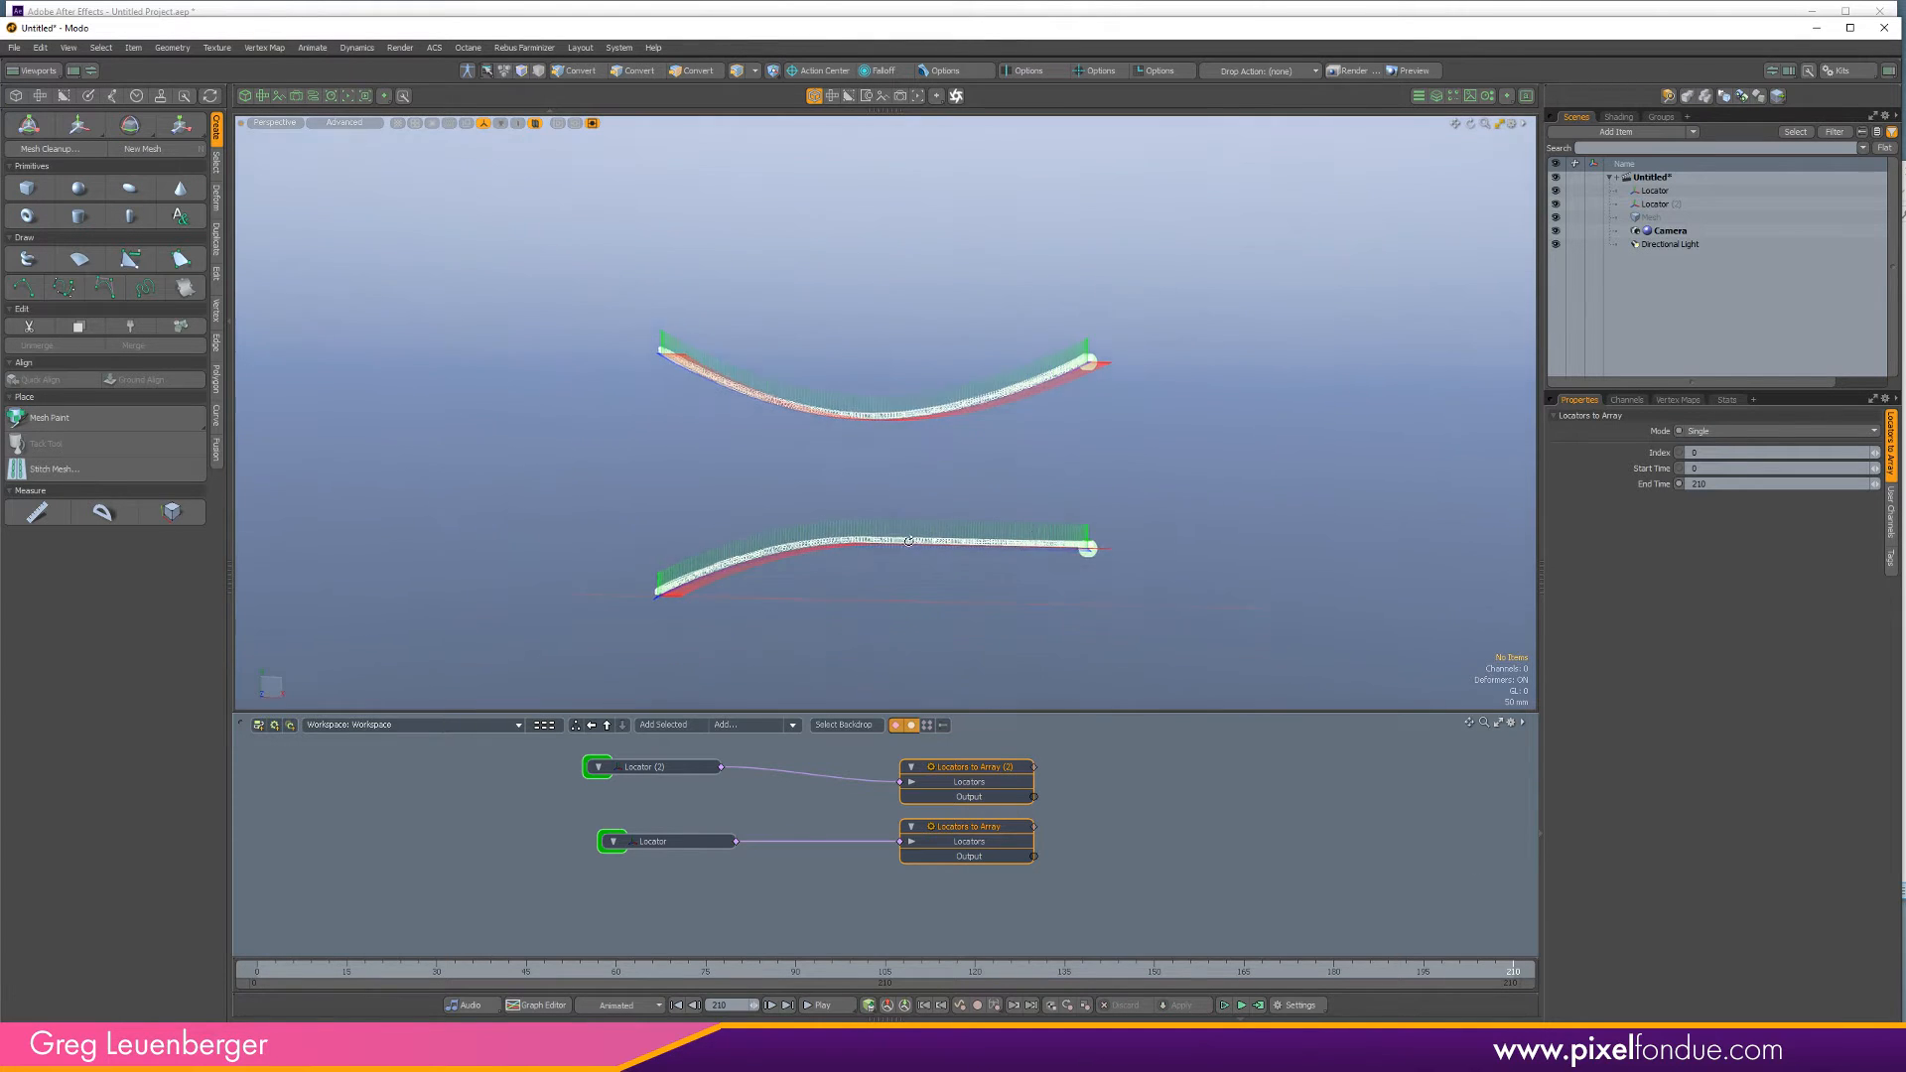
{"action": "key", "text": "y"}
{"action": "left_click", "coordinate": [1094, 550]}
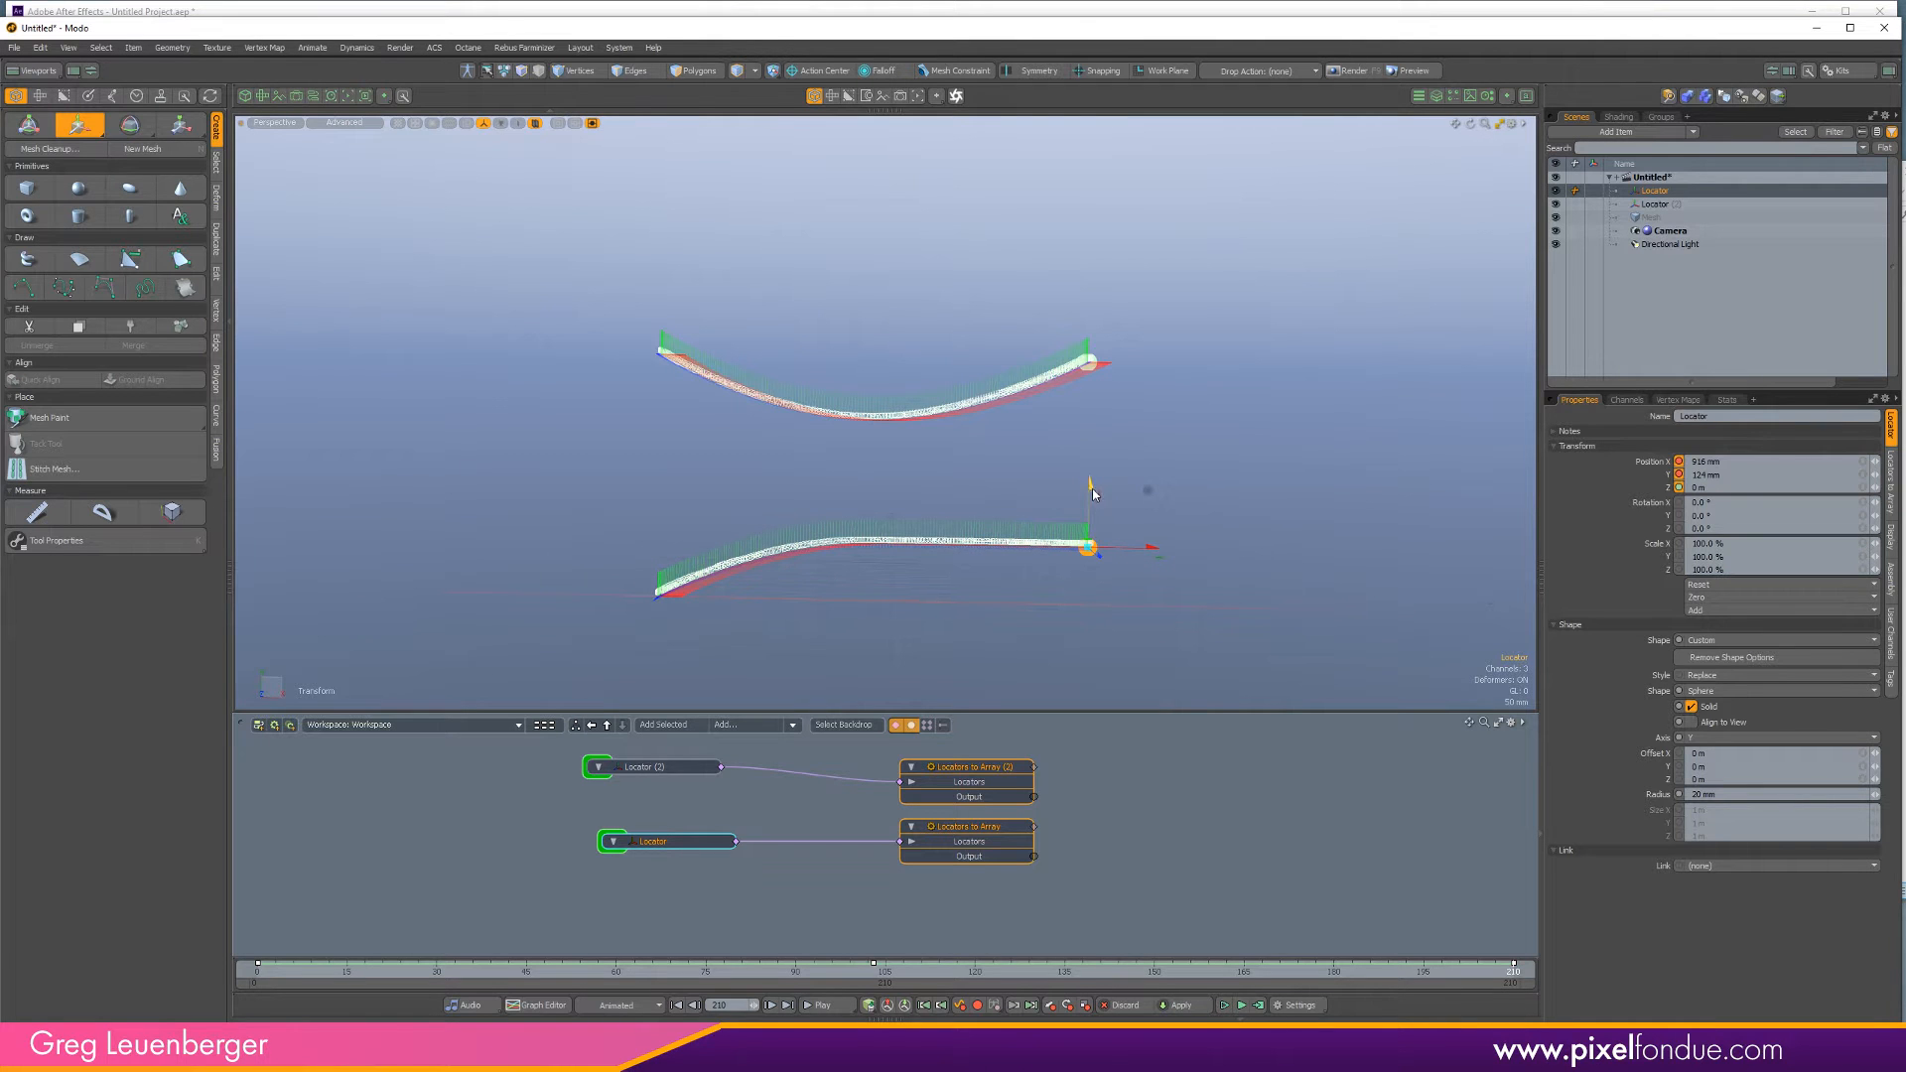
{"action": "left_click_drag", "start_coordinate": [1091, 487], "coordinate": [1082, 553]}
{"action": "key", "text": "space"}
{"action": "left_click", "coordinate": [1047, 529]}
{"action": "left_click_drag", "start_coordinate": [1082, 553], "coordinate": [1032, 615], "text": "alt"}
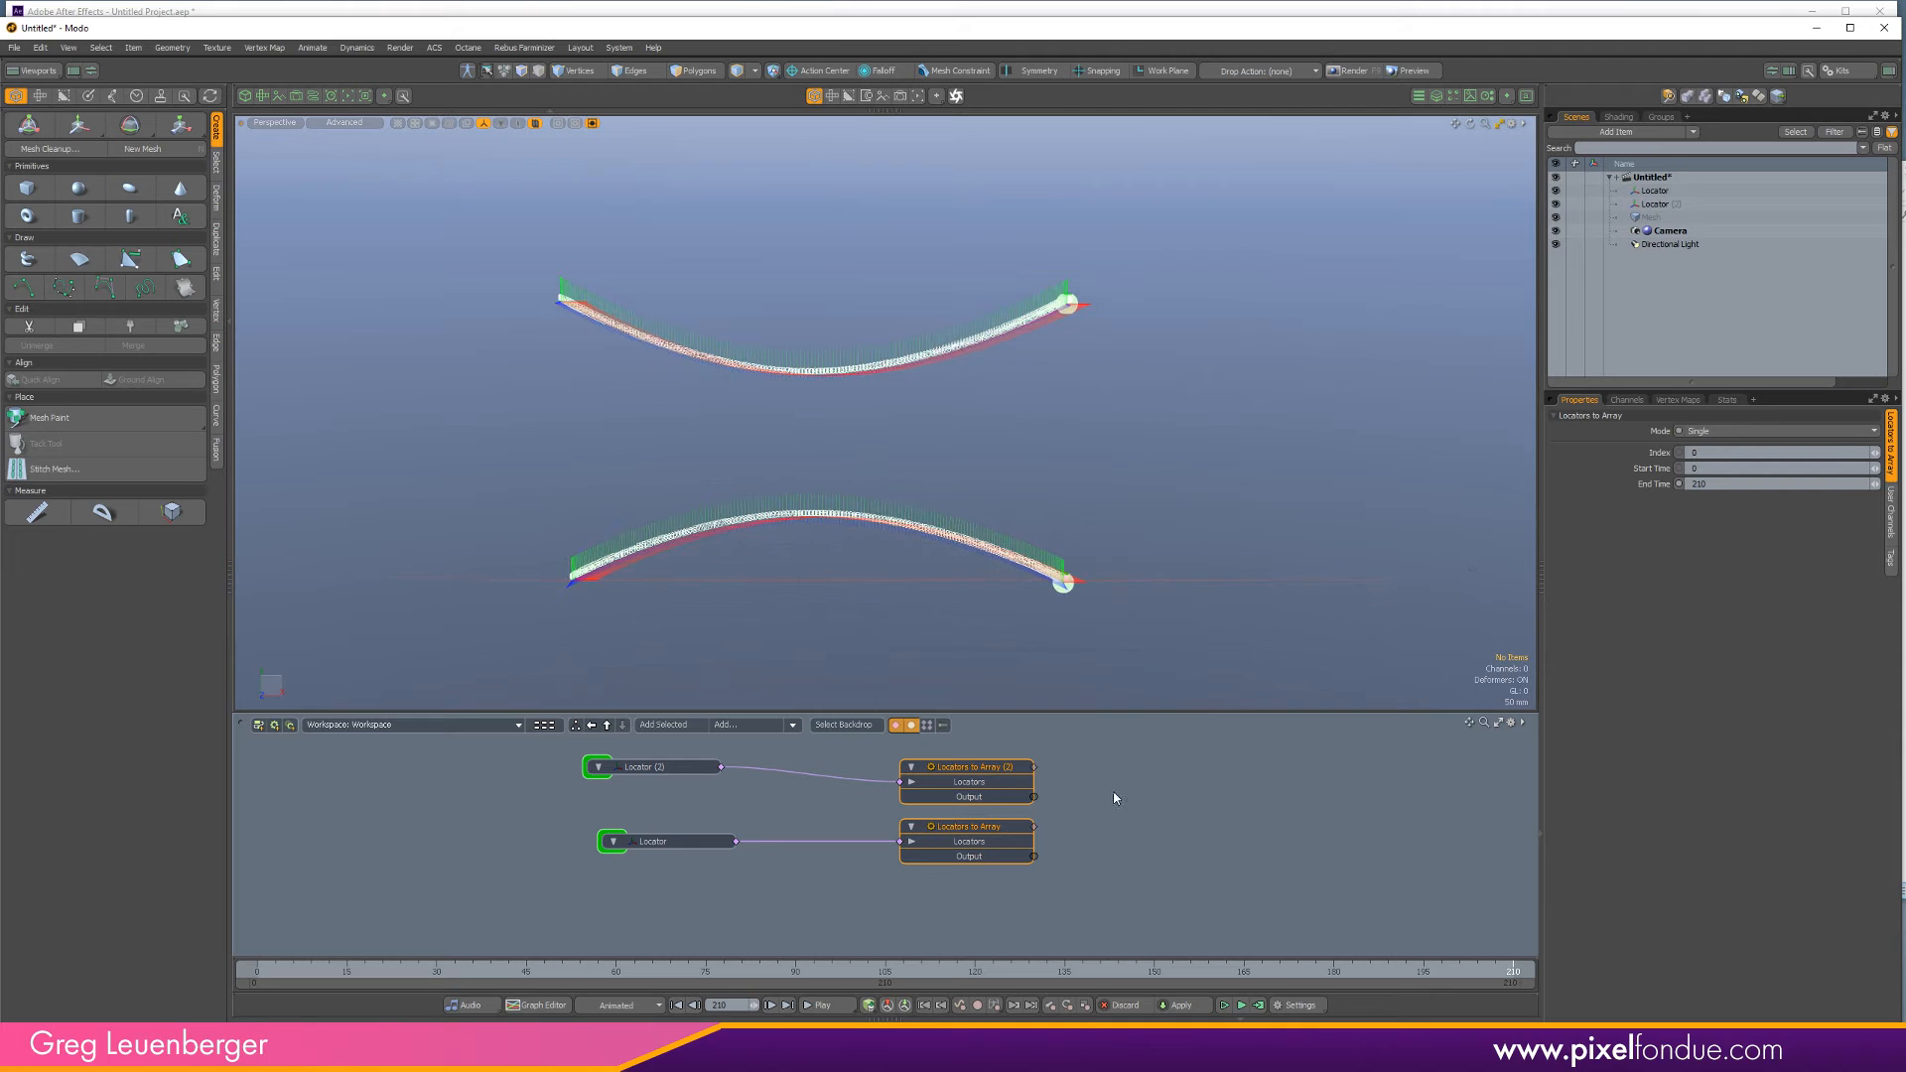
Add an Array Blend node, linking the output of Locators to Array (2) to Input A and that of Locators to Array to Input B.
{"action": "left_click", "coordinate": [1167, 804]}
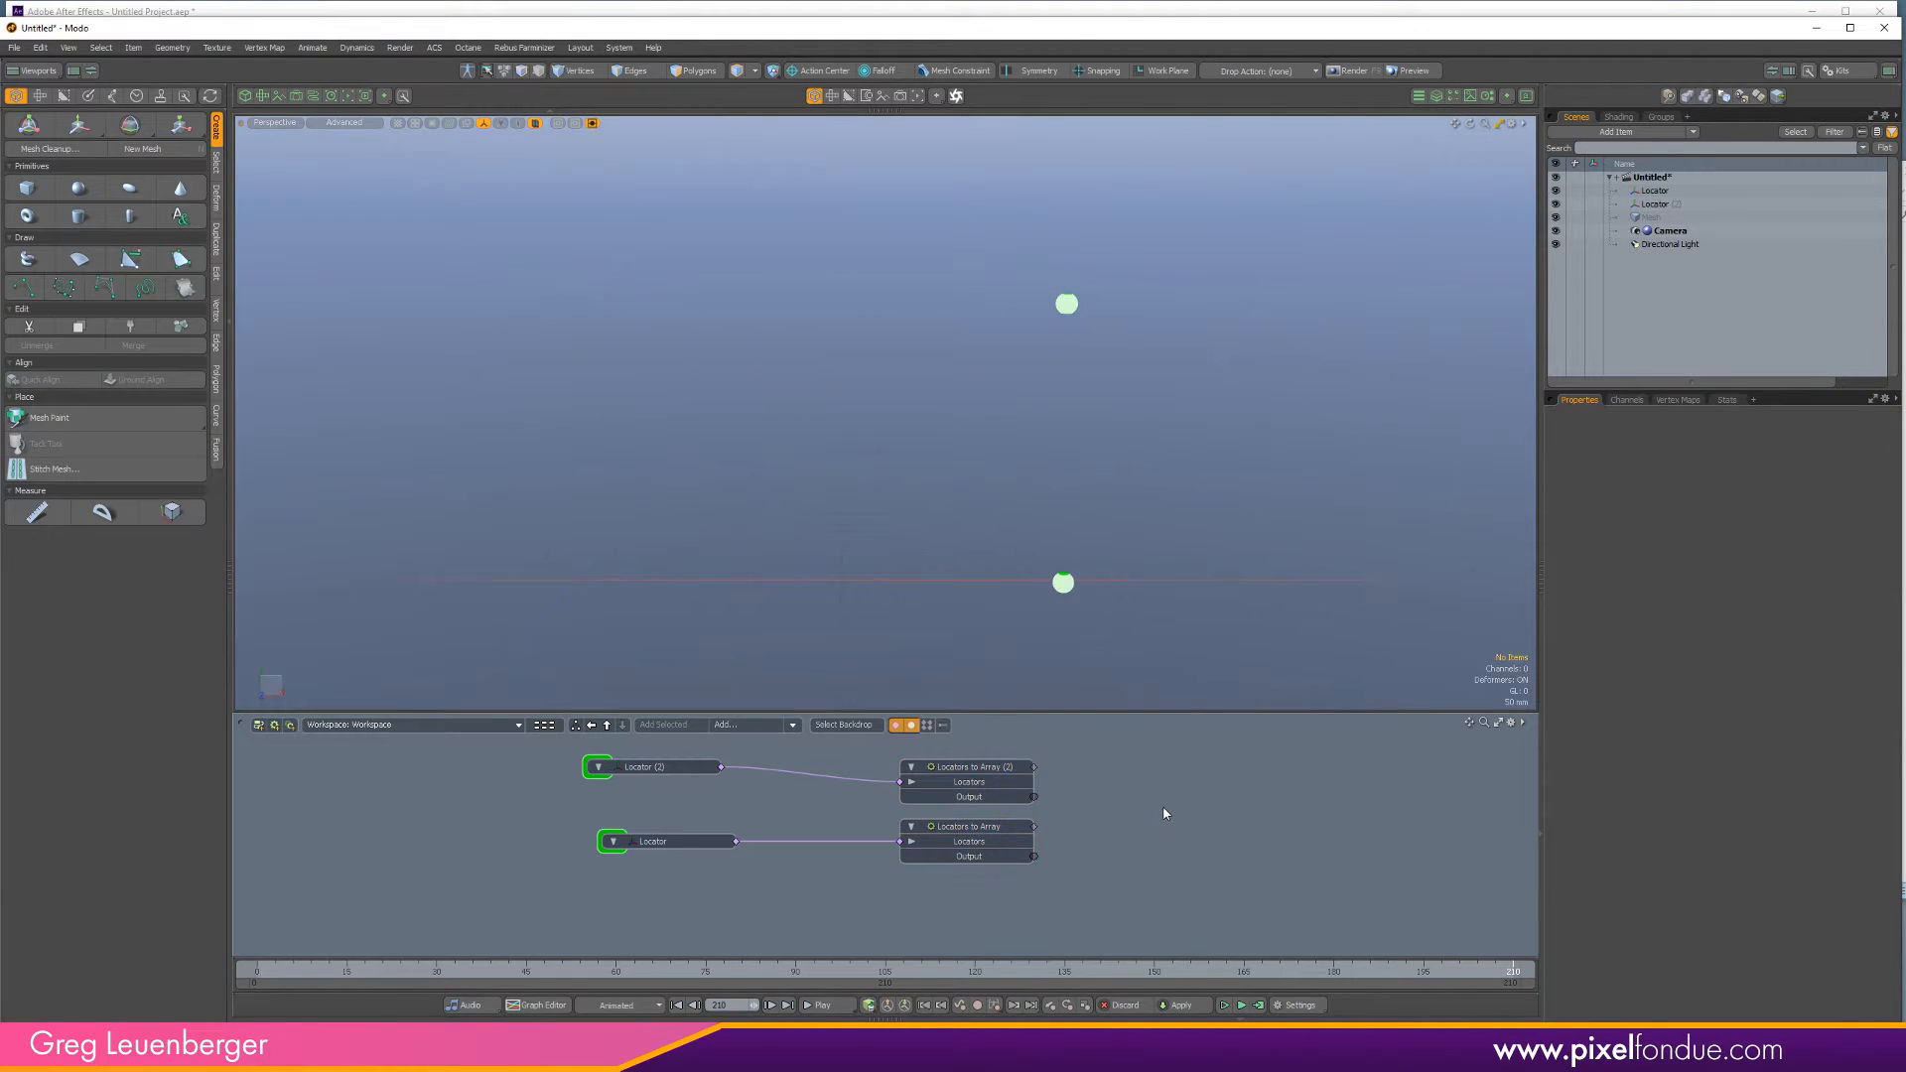
{"action": "left_click", "coordinate": [970, 781]}
{"action": "left_click", "coordinate": [1089, 792]}
{"action": "left_click", "coordinate": [765, 725]}
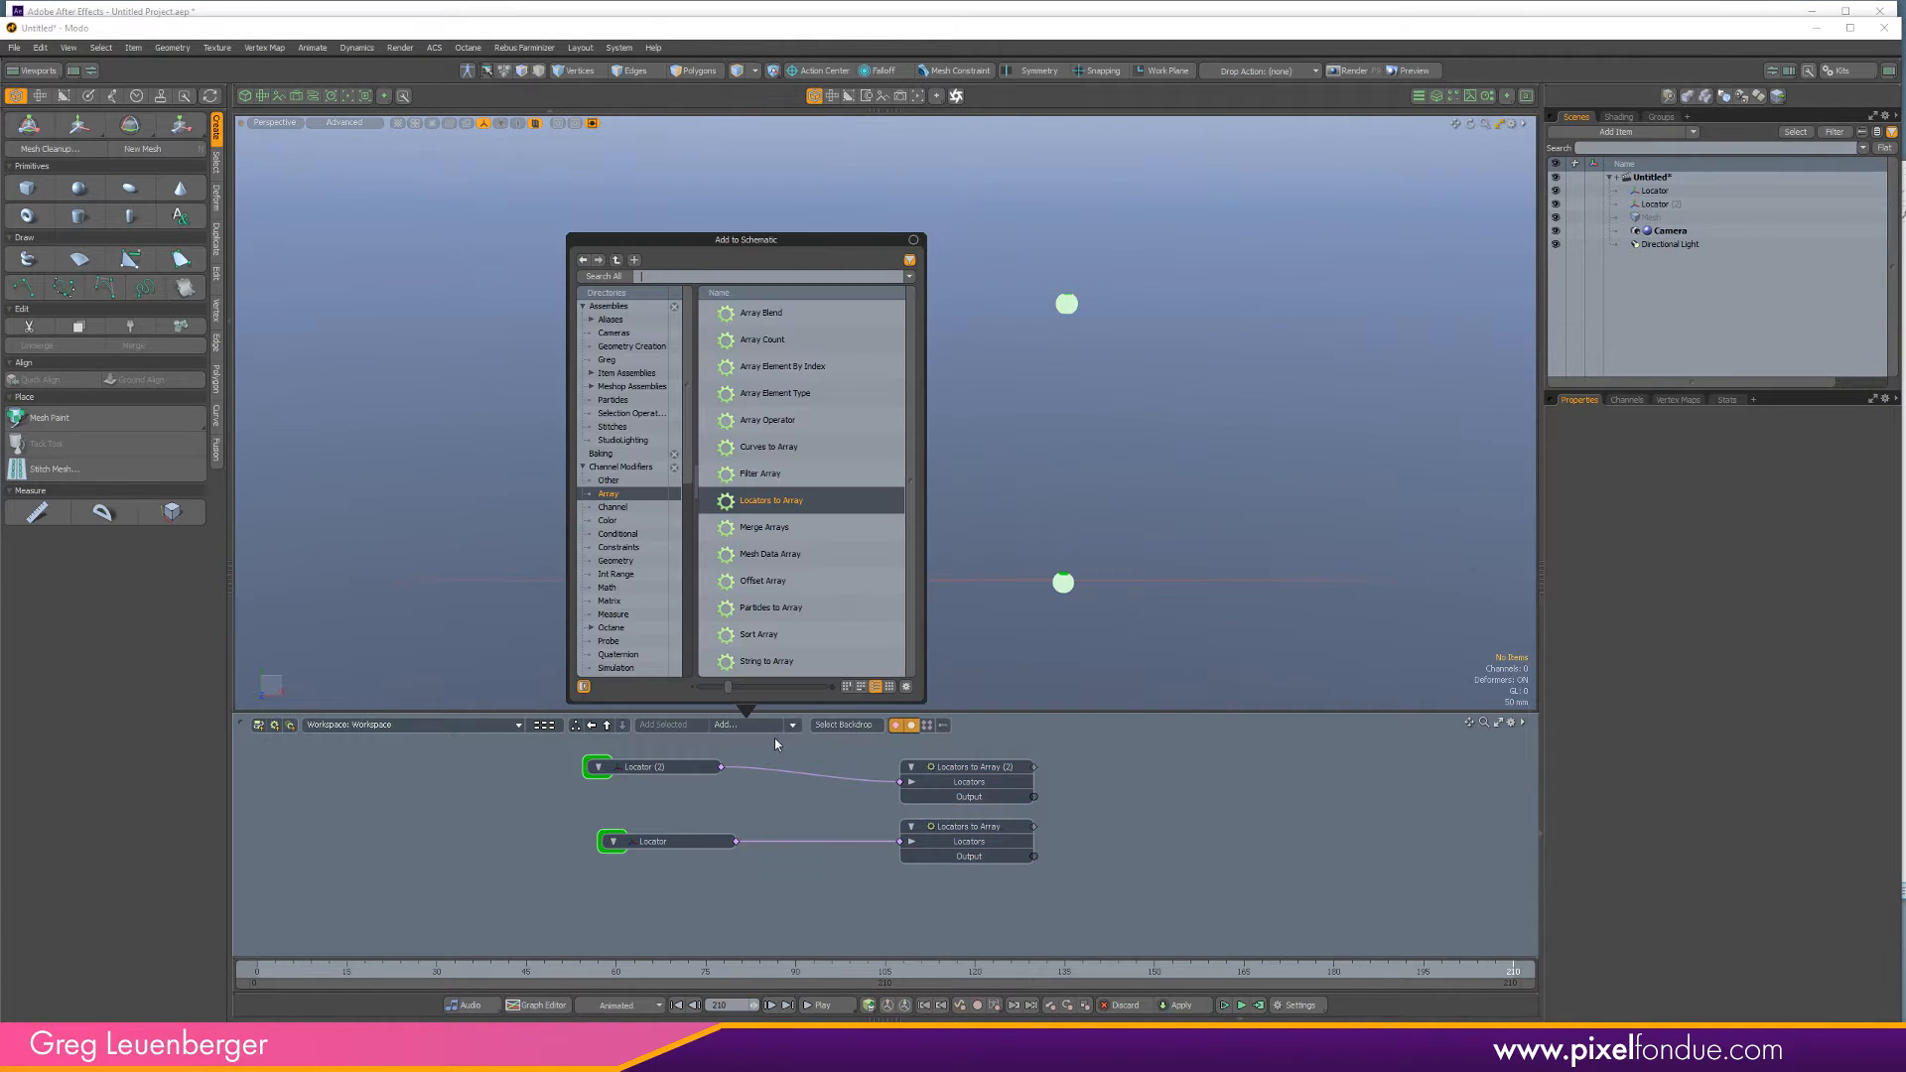
{"action": "double_click", "coordinate": [779, 311]}
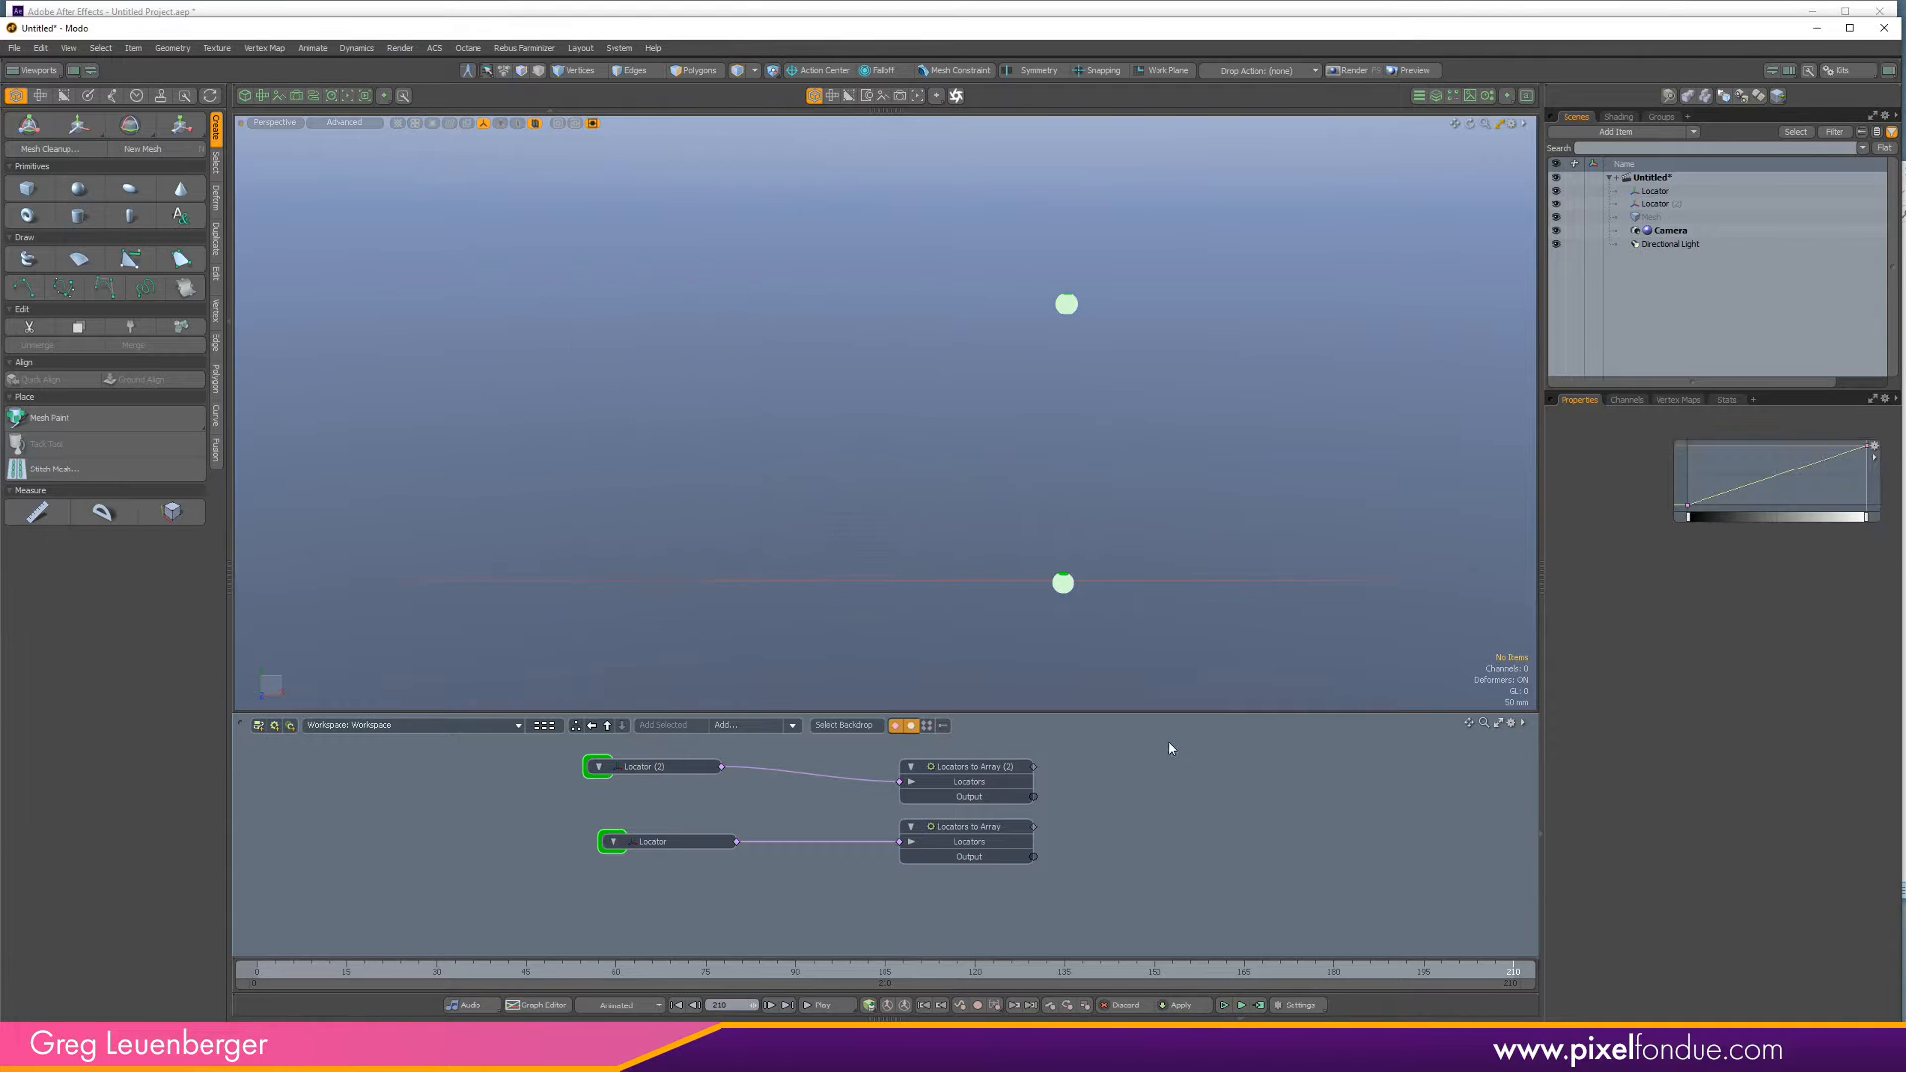
{"action": "left_click_drag", "start_coordinate": [998, 814], "coordinate": [1149, 800]}
{"action": "left_click_drag", "start_coordinate": [1034, 855], "coordinate": [1152, 811]}
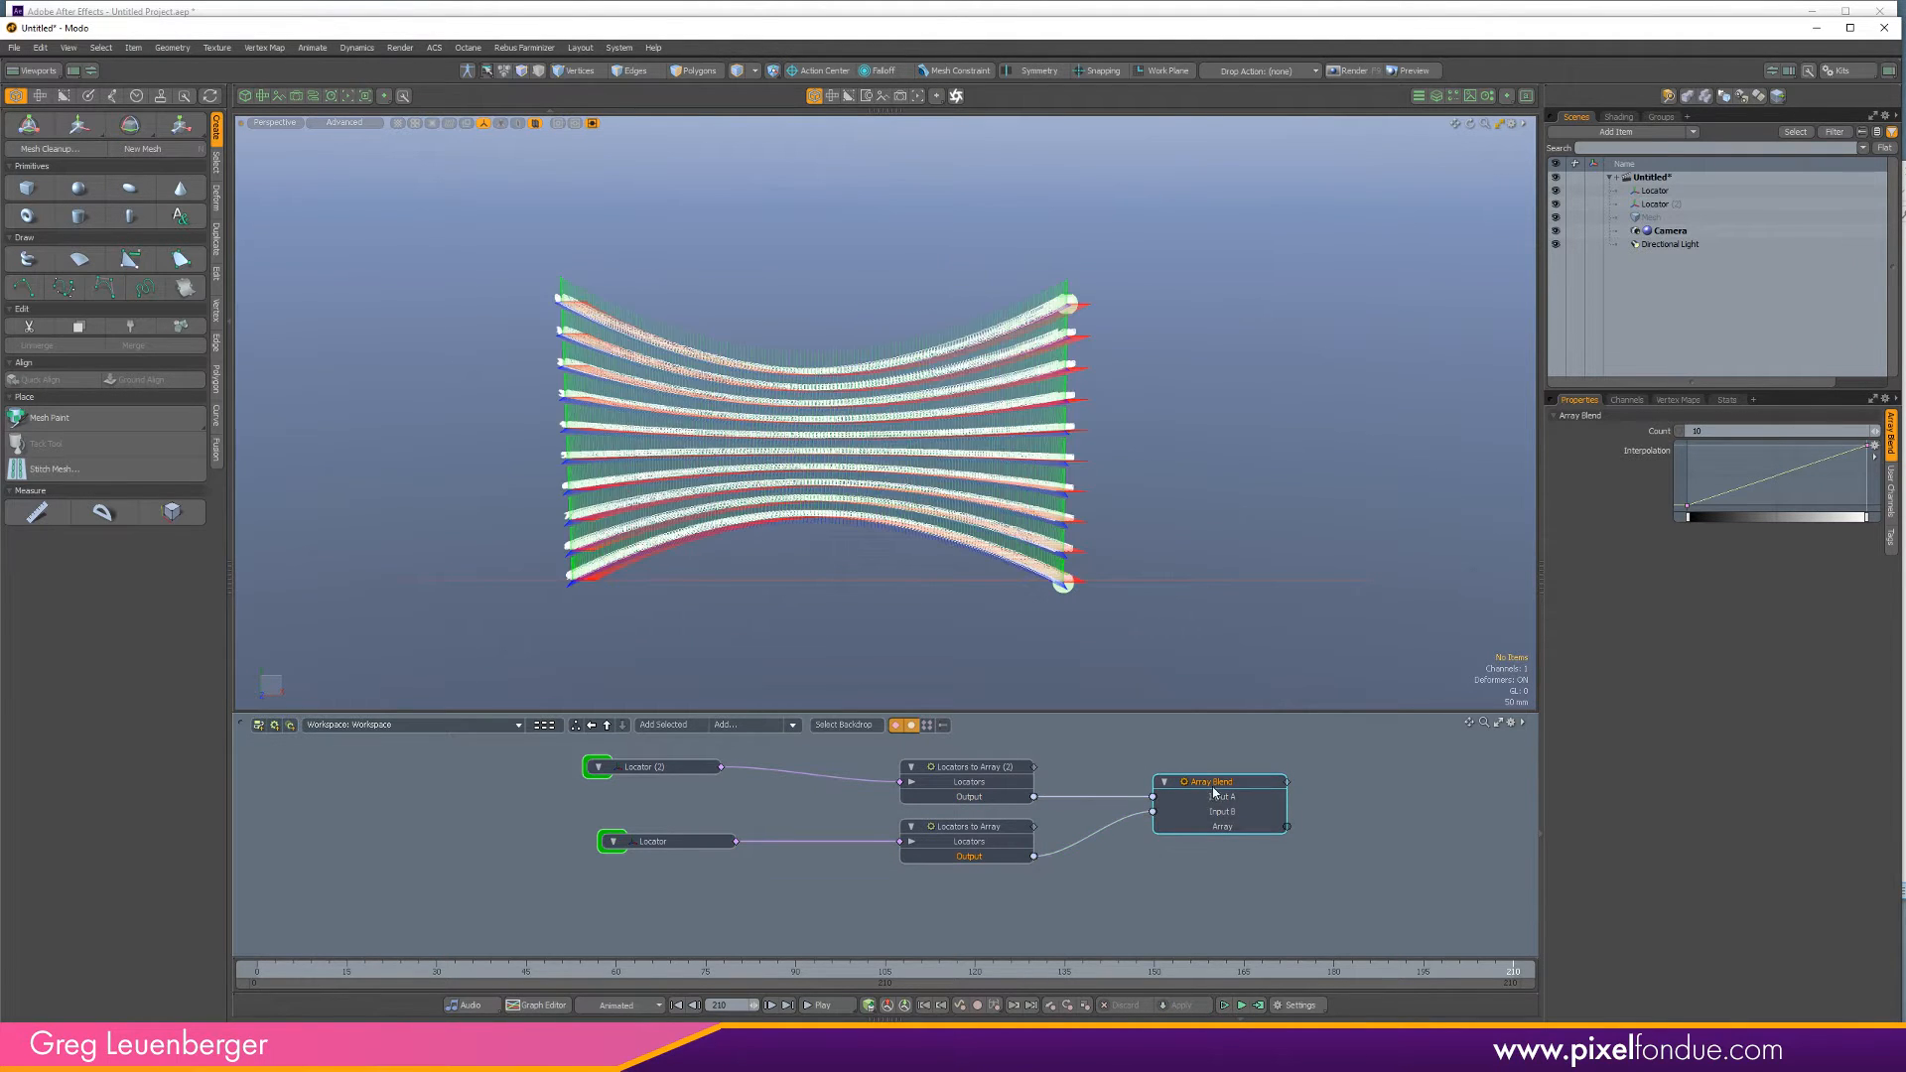
Set the Array Blend node's Count to 4.
{"action": "left_click", "coordinate": [1213, 792]}
{"action": "scroll", "coordinate": [836, 550], "scroll_direction": "up", "scroll_amount": 5}
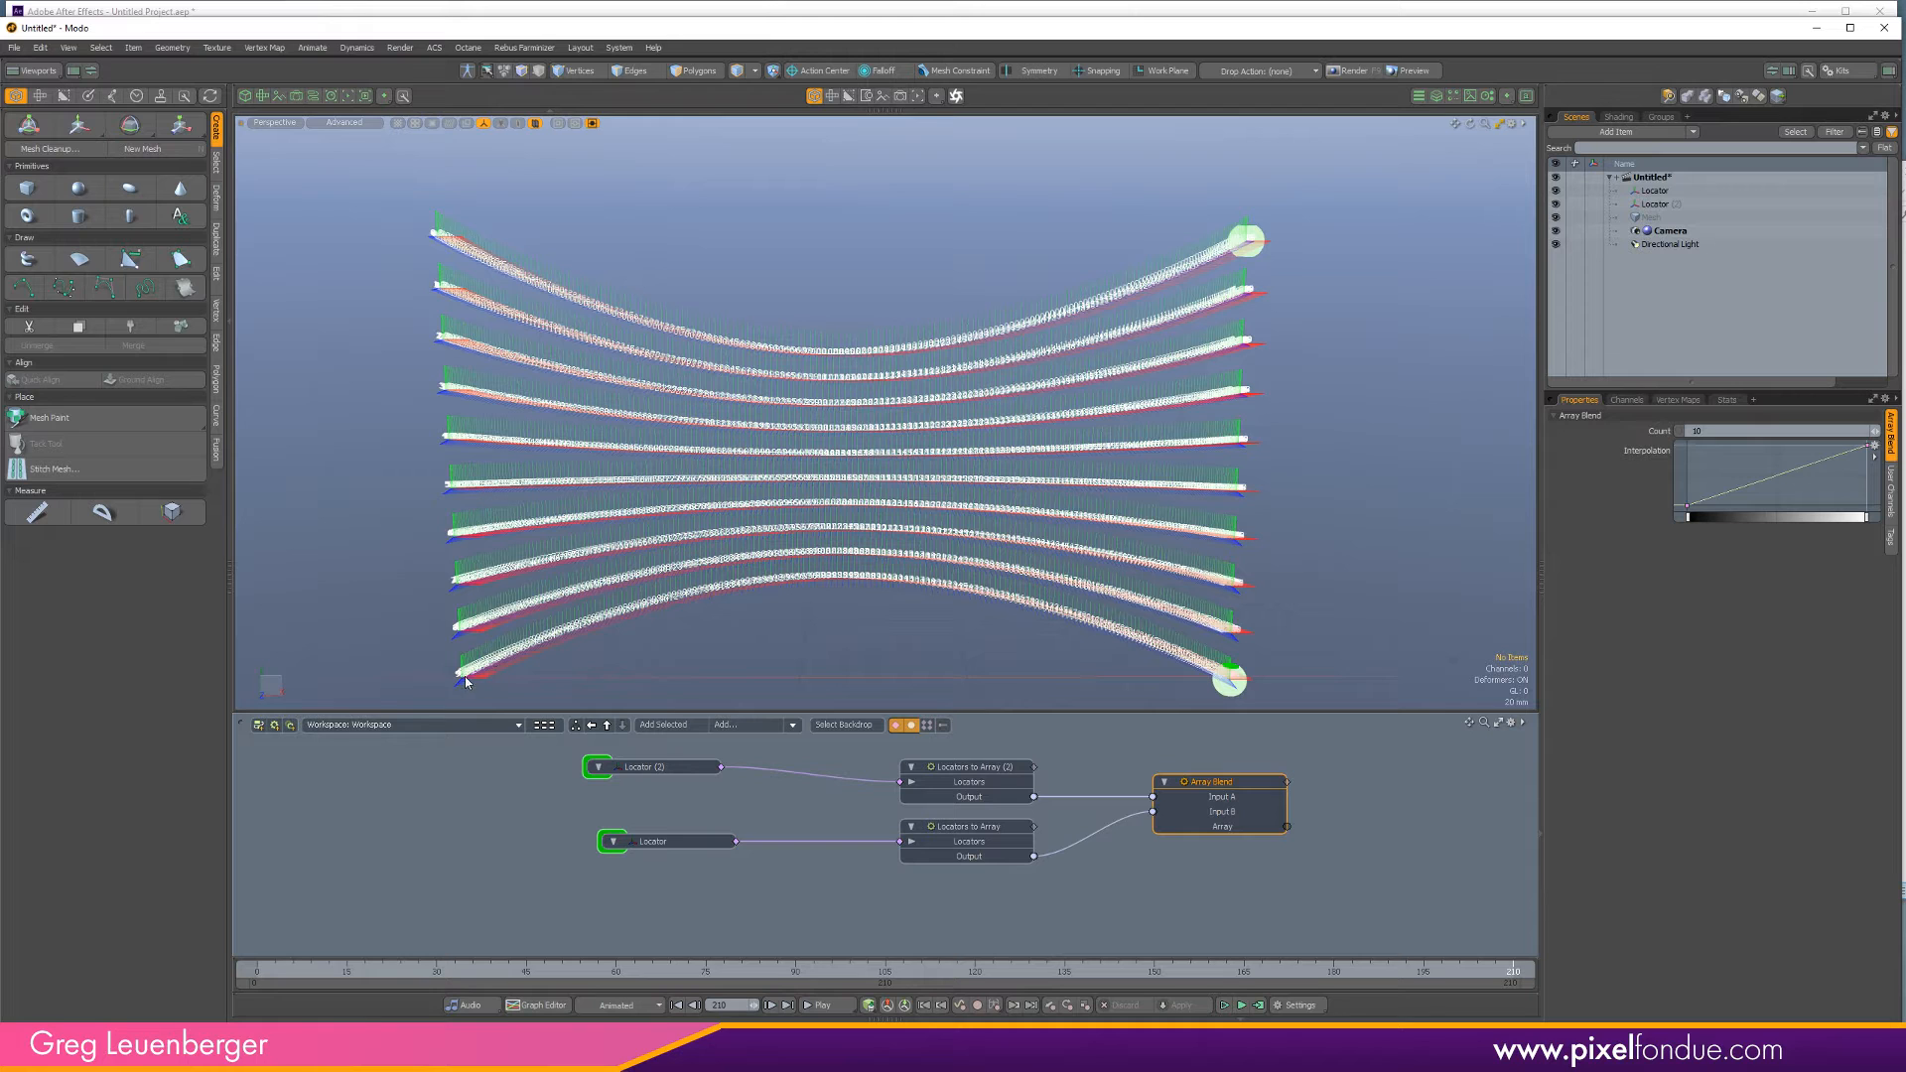
{"action": "left_click_drag", "start_coordinate": [688, 627], "coordinate": [688, 588], "text": "alt+shift"}
{"action": "scroll", "coordinate": [688, 587], "scroll_direction": "down", "scroll_amount": 1}
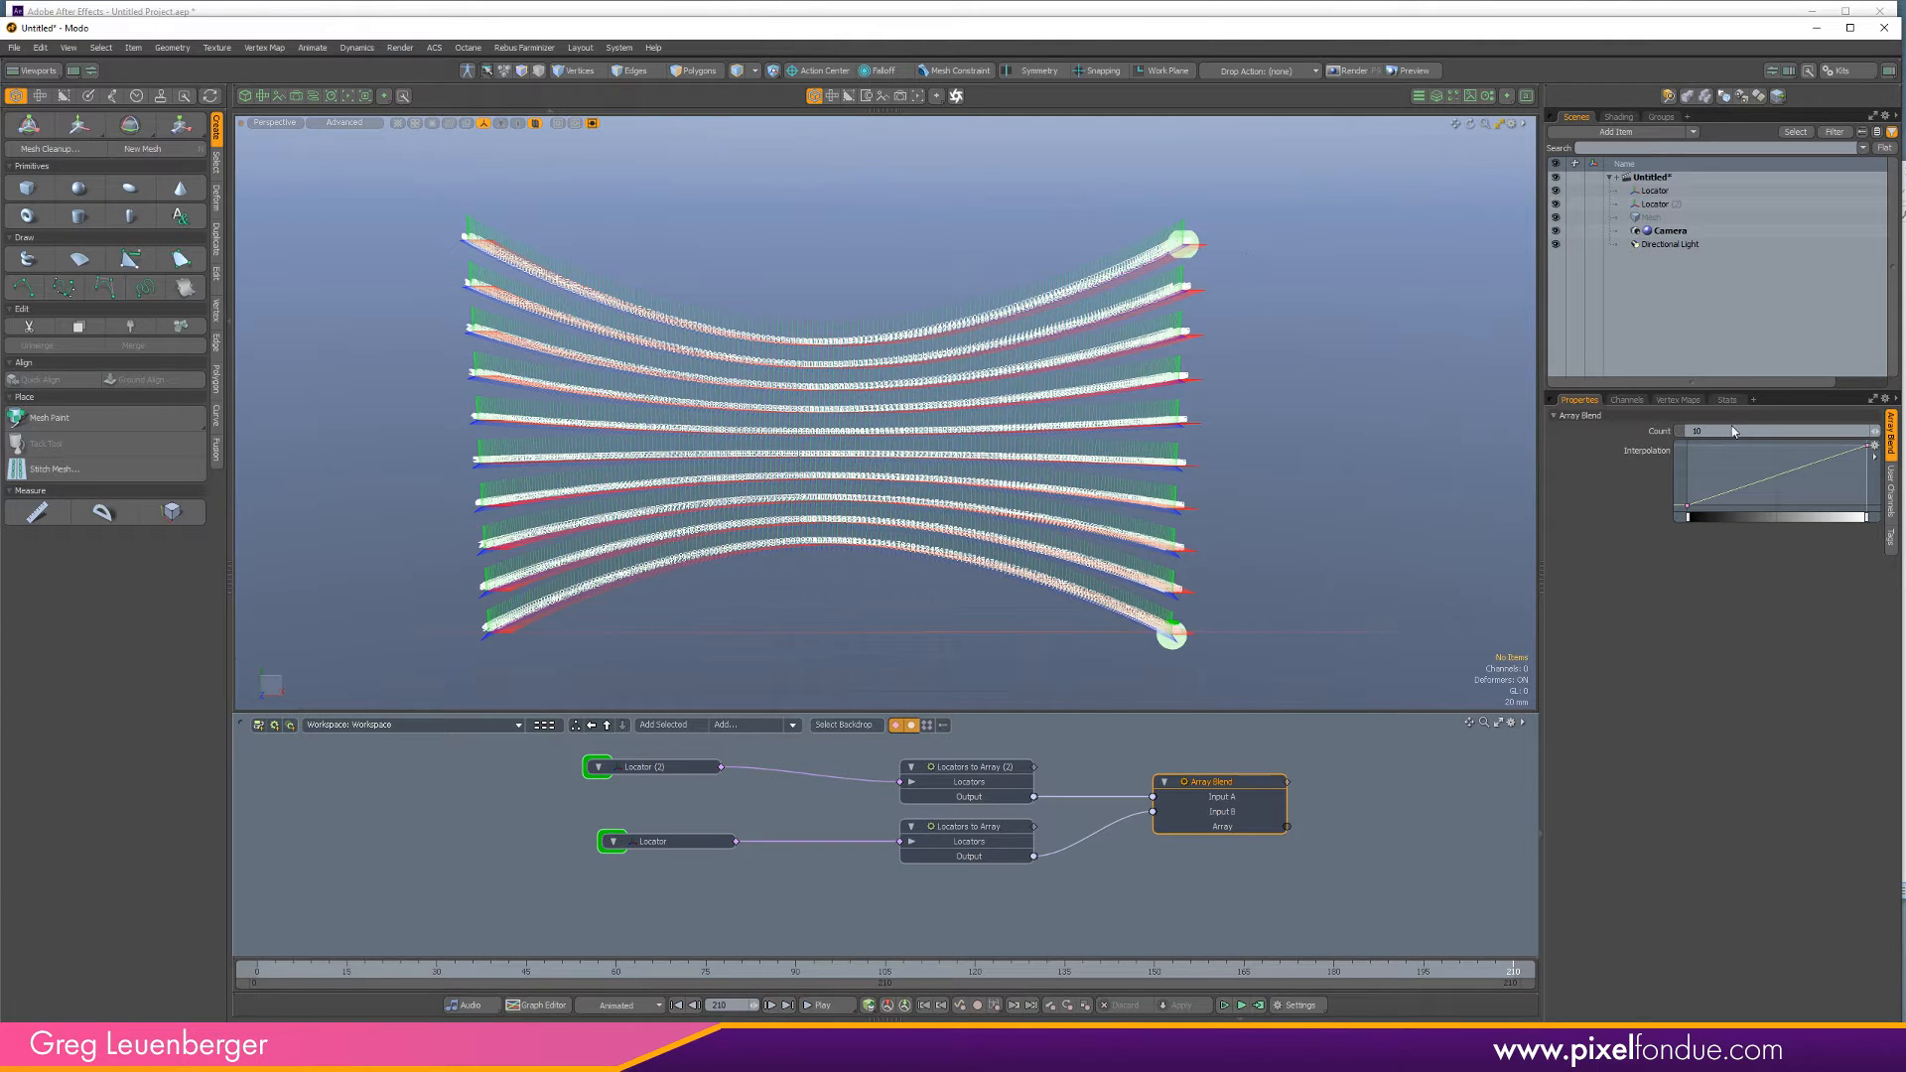
{"action": "type", "text": "4"}
{"action": "key", "text": "Return"}
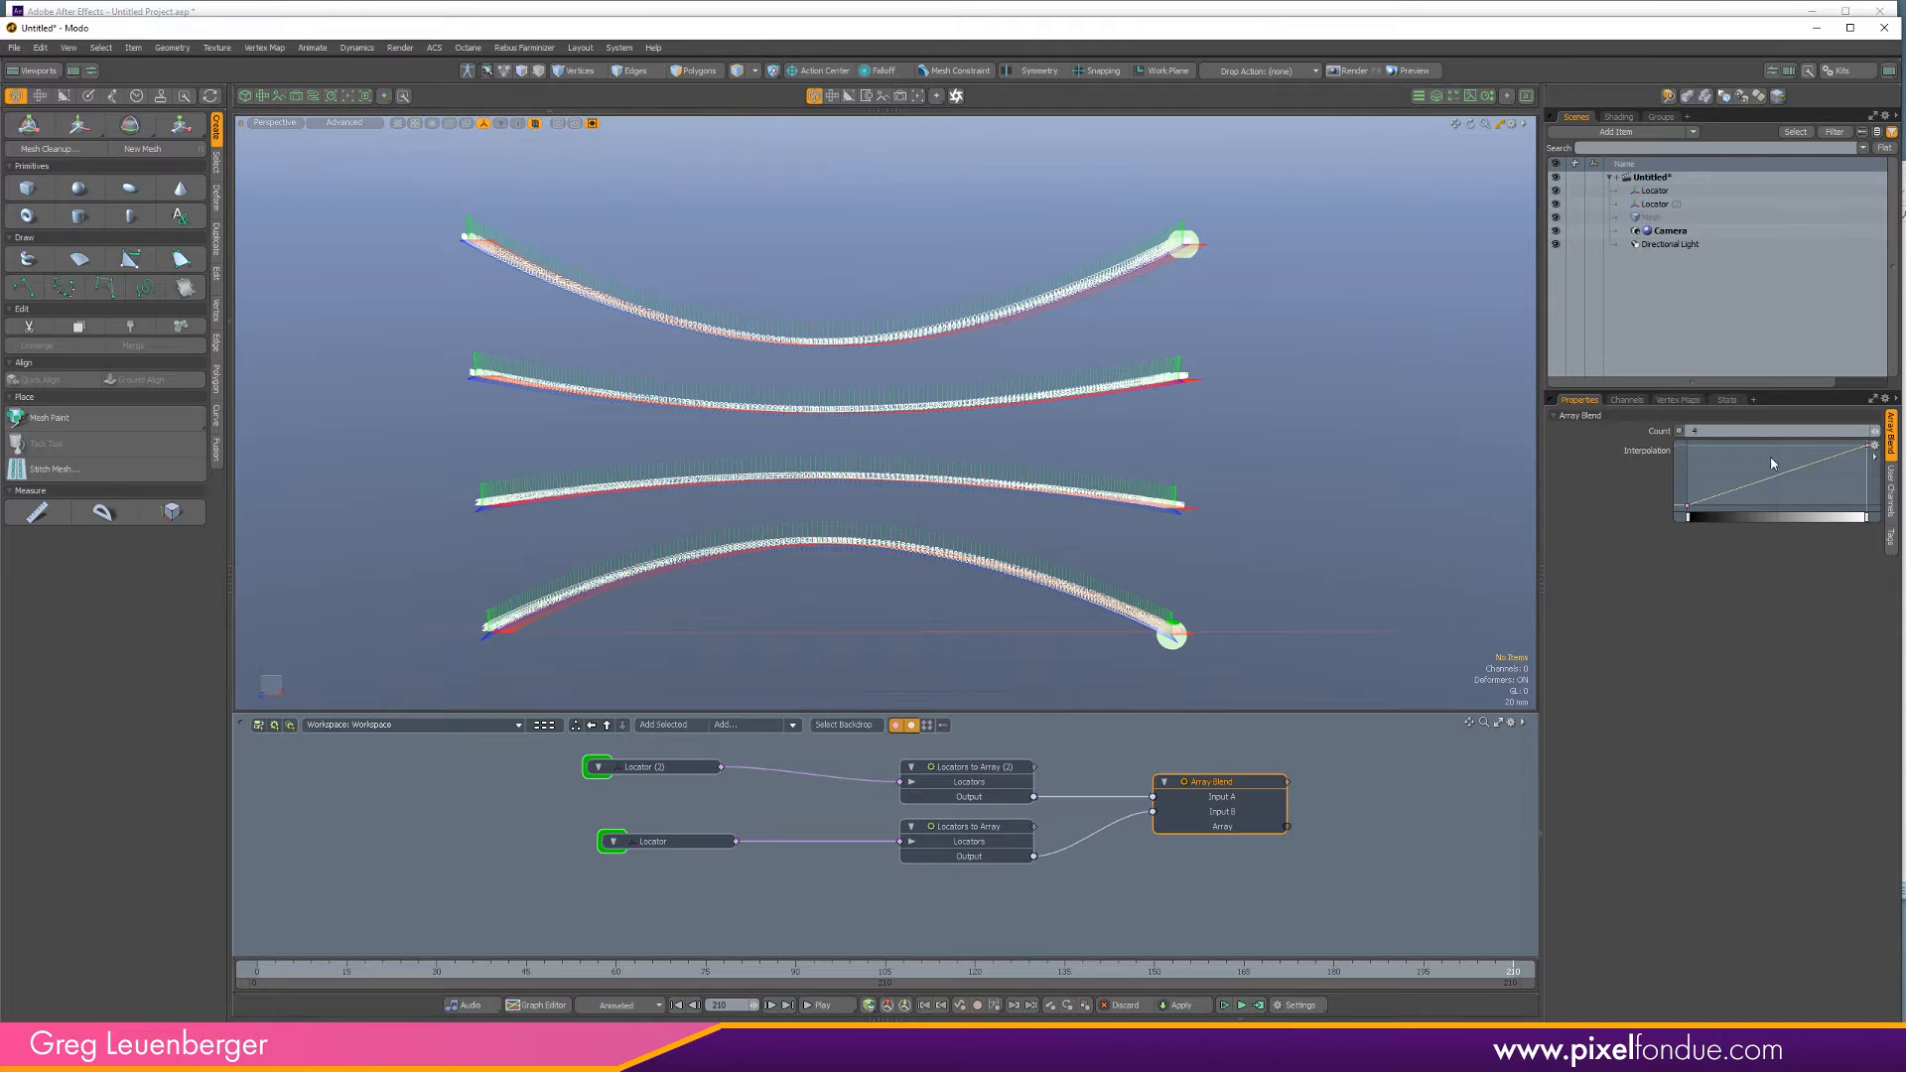
Reshape the Array Blend Interpolation gradient into an S-curve with two added keys, pulling the middle rows toward the outer paths.
{"action": "middle_click", "coordinate": [1737, 489]}
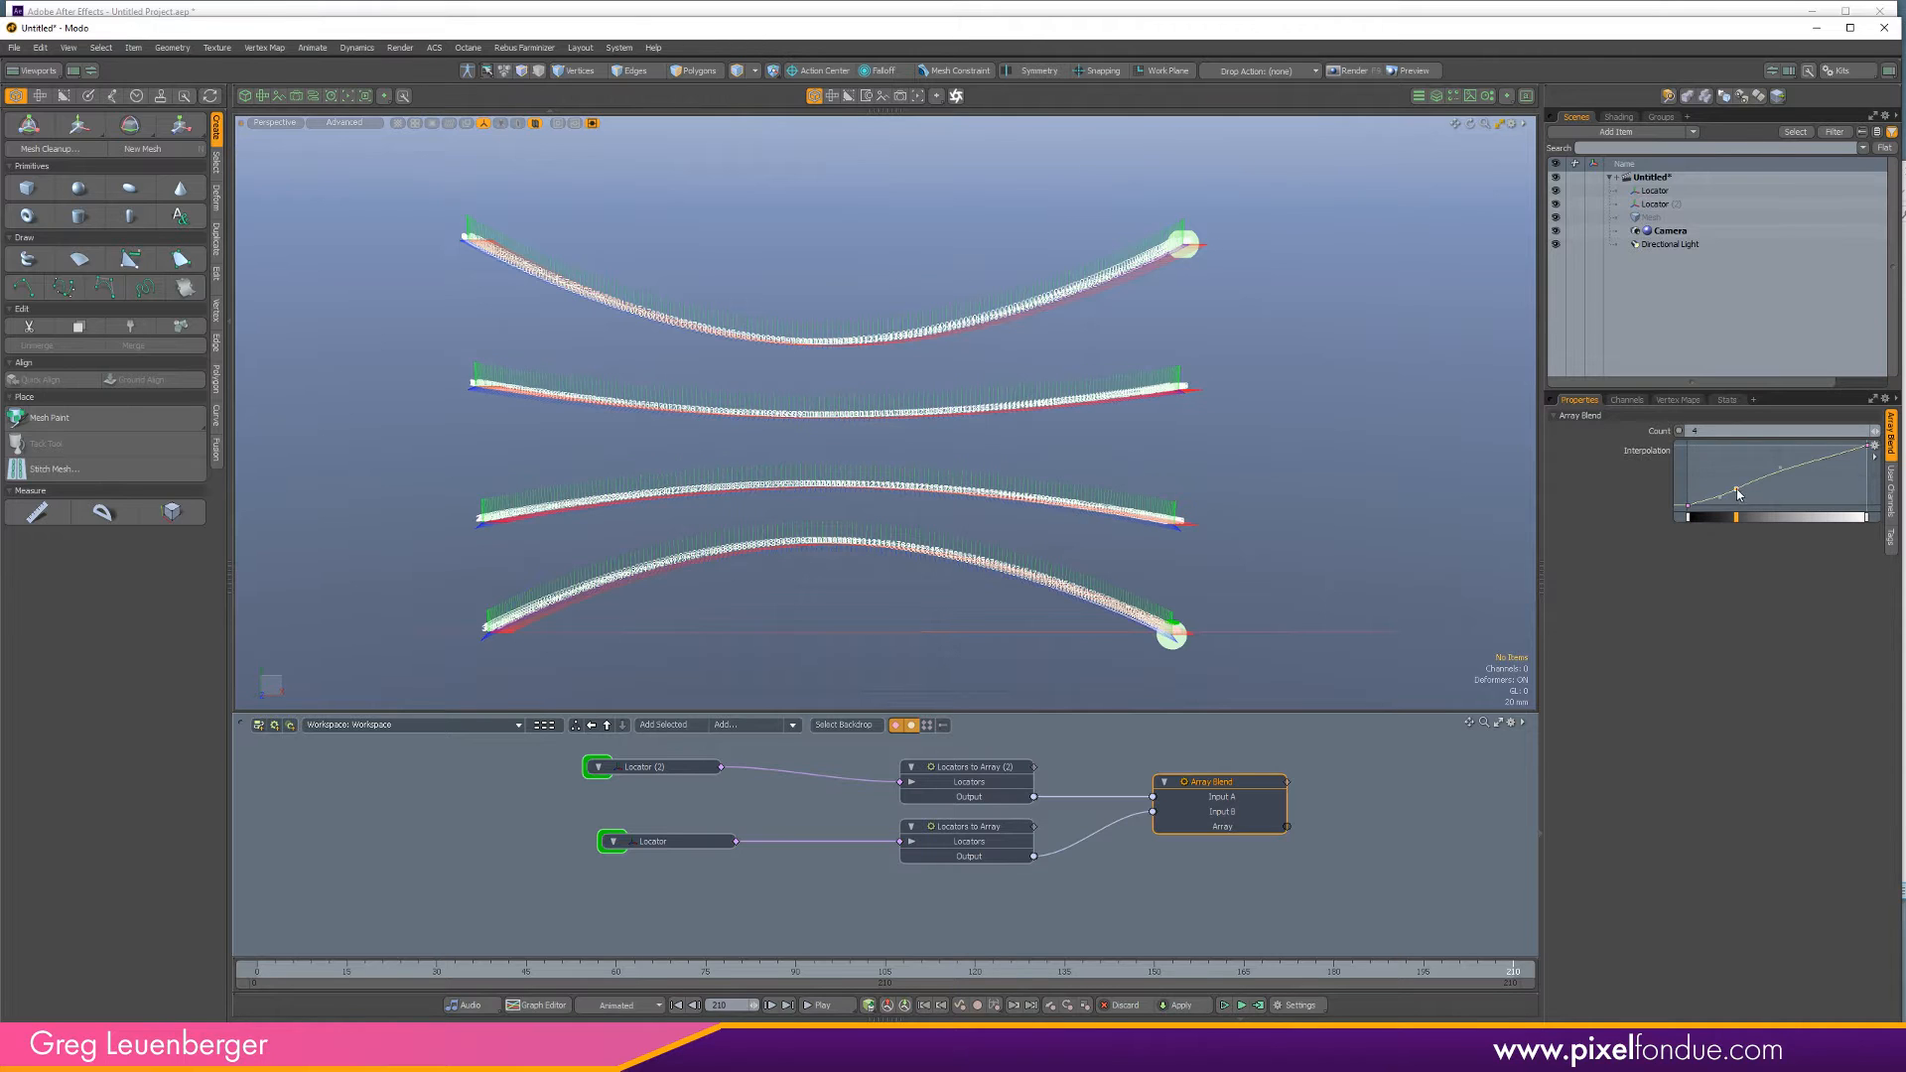
{"action": "left_click_drag", "start_coordinate": [1736, 489], "coordinate": [1815, 451]}
{"action": "middle_click", "coordinate": [1819, 468]}
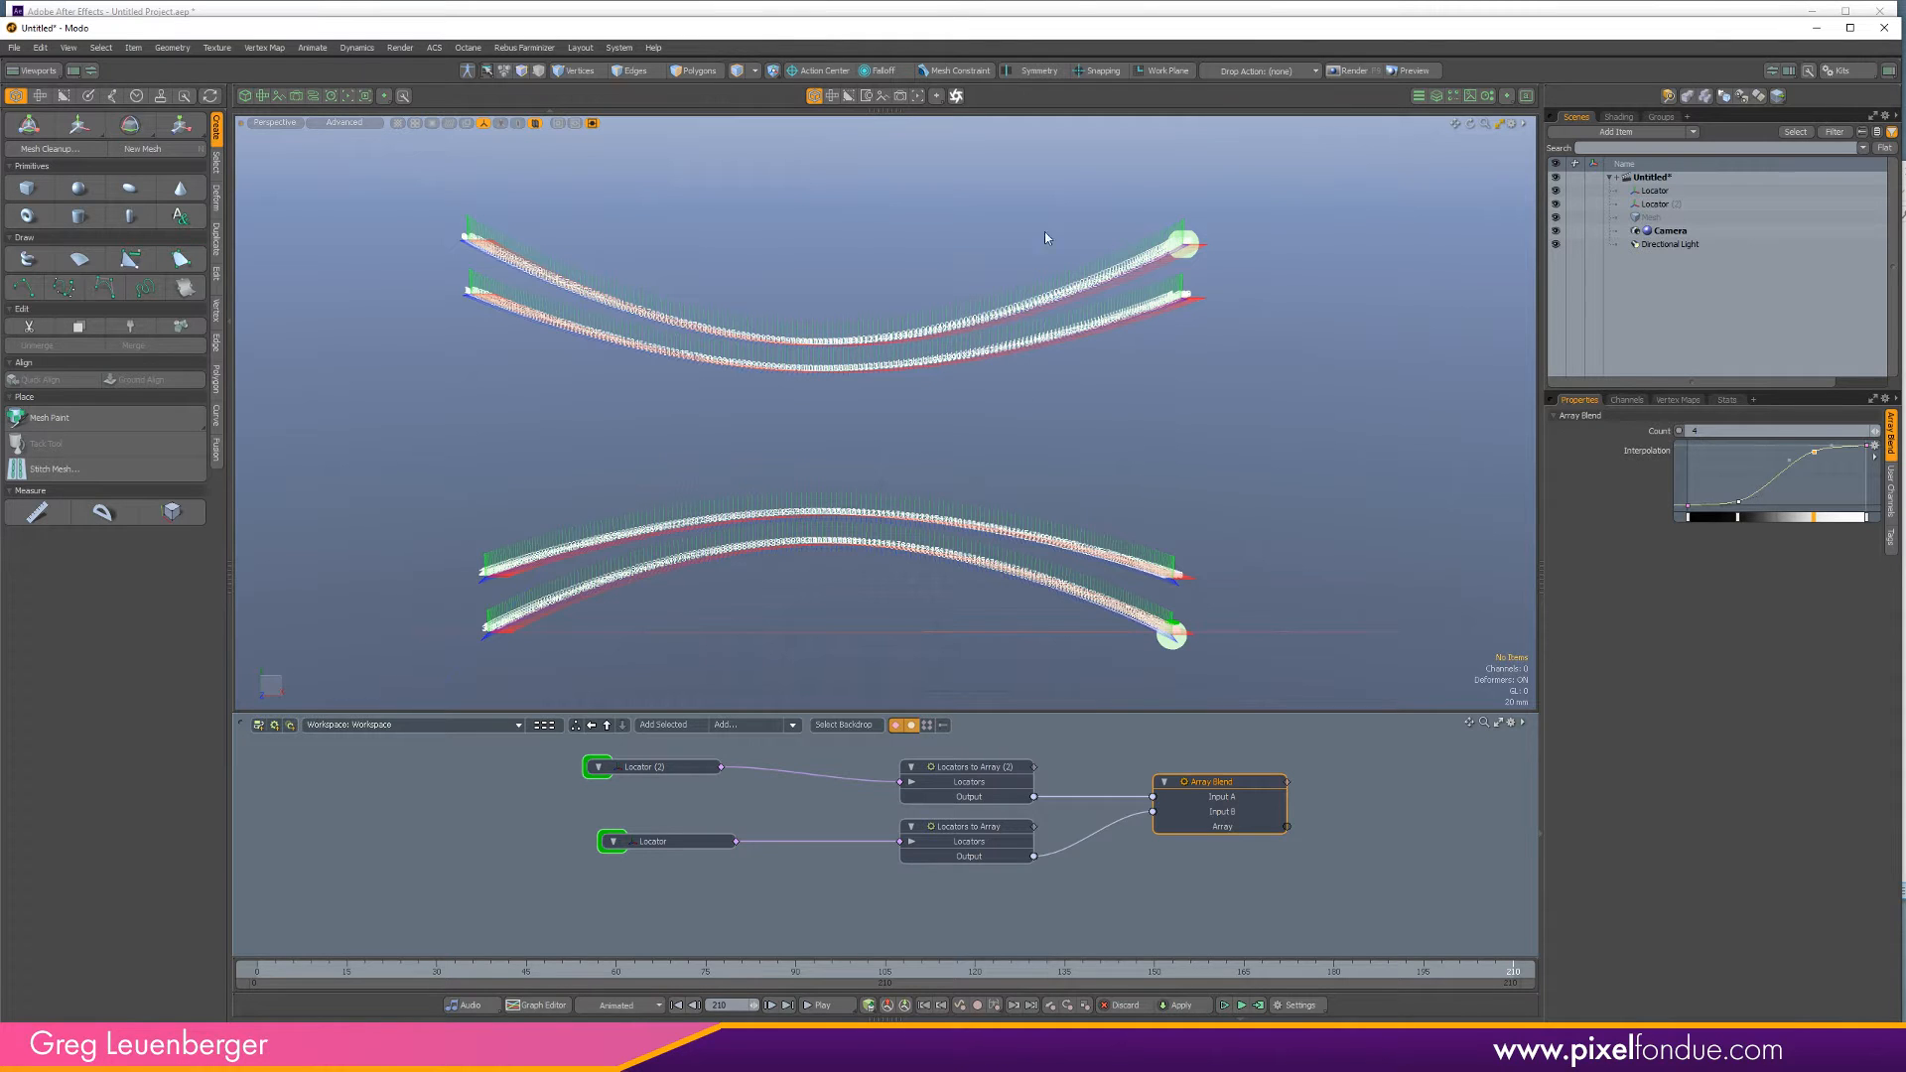
Rename the mesh item as Geometry, add it to the schematic and place its node beside Array Blend.
{"action": "scroll", "coordinate": [857, 819], "scroll_direction": "down", "scroll_amount": 1}
{"action": "left_click_drag", "start_coordinate": [857, 819], "coordinate": [771, 861], "text": "alt"}
{"action": "scroll", "coordinate": [772, 861], "scroll_direction": "up", "scroll_amount": 3}
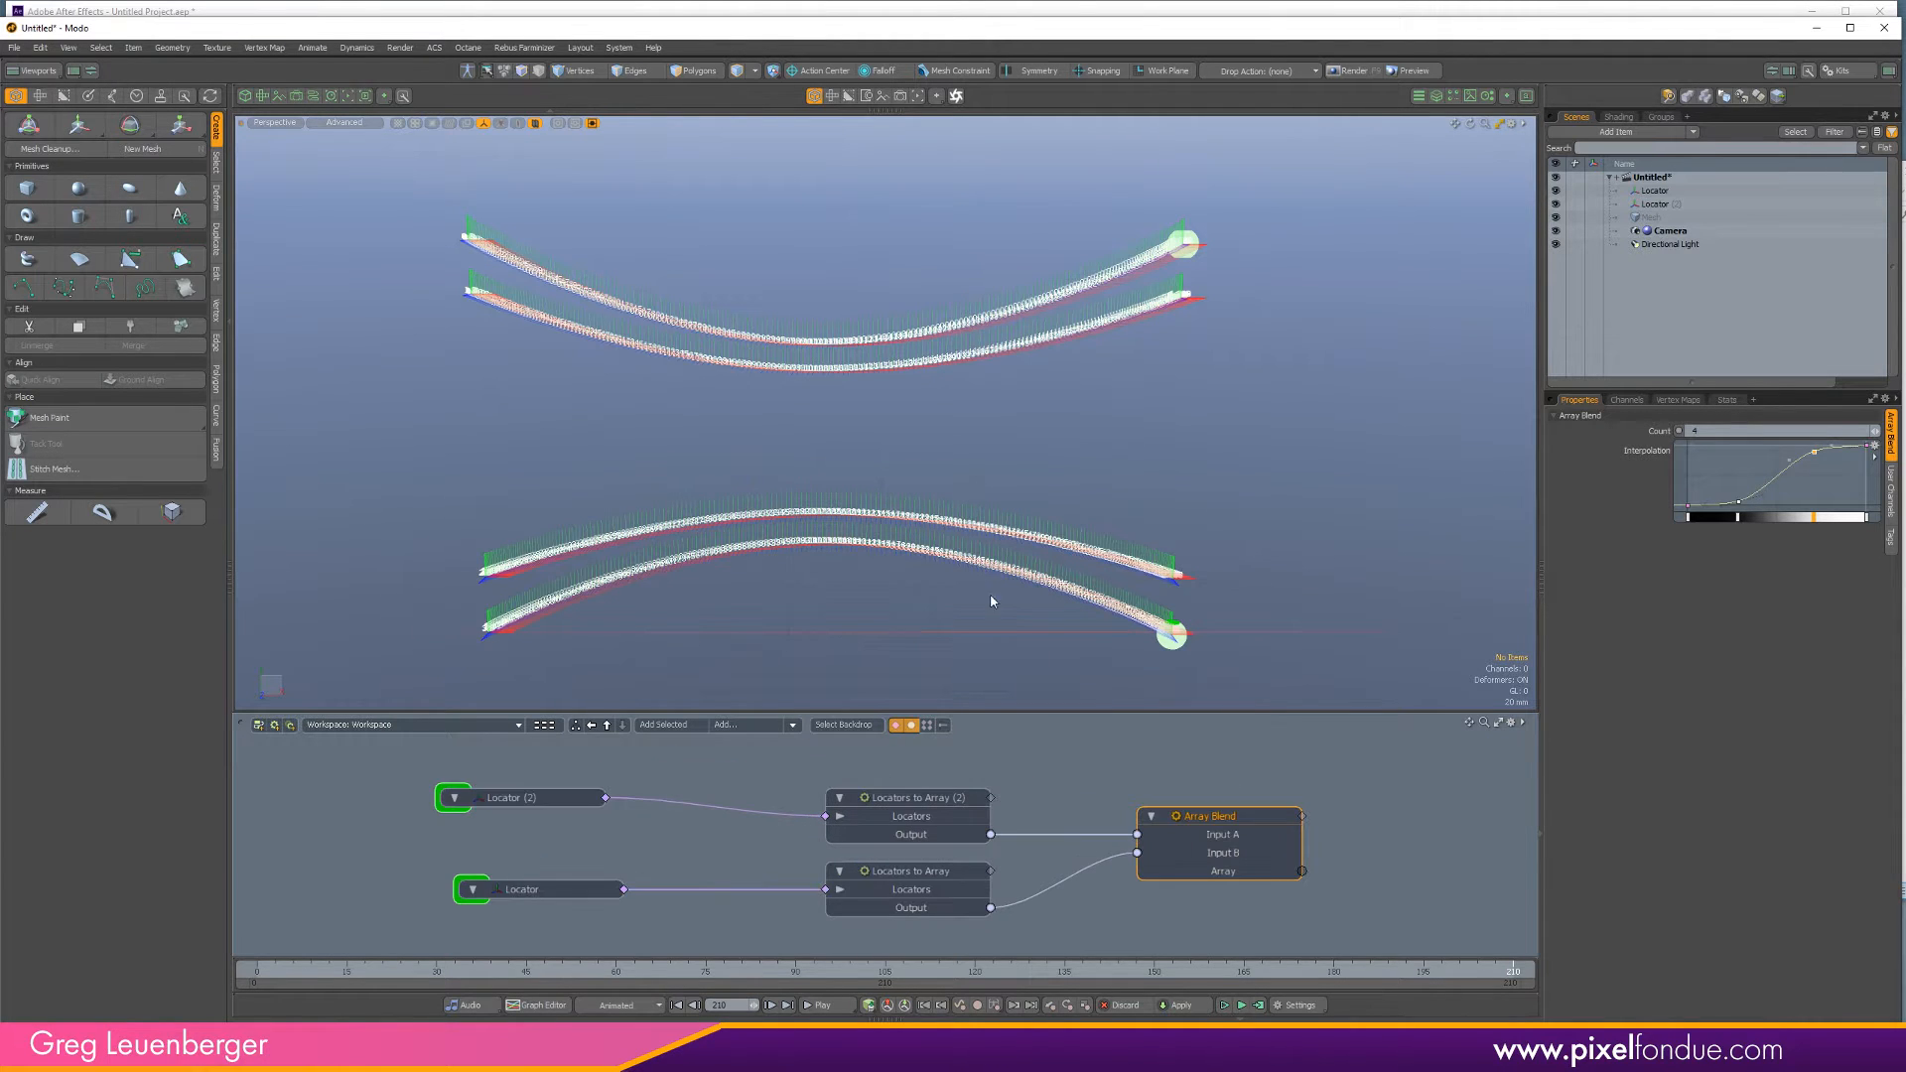
{"action": "left_click", "coordinate": [1049, 775]}
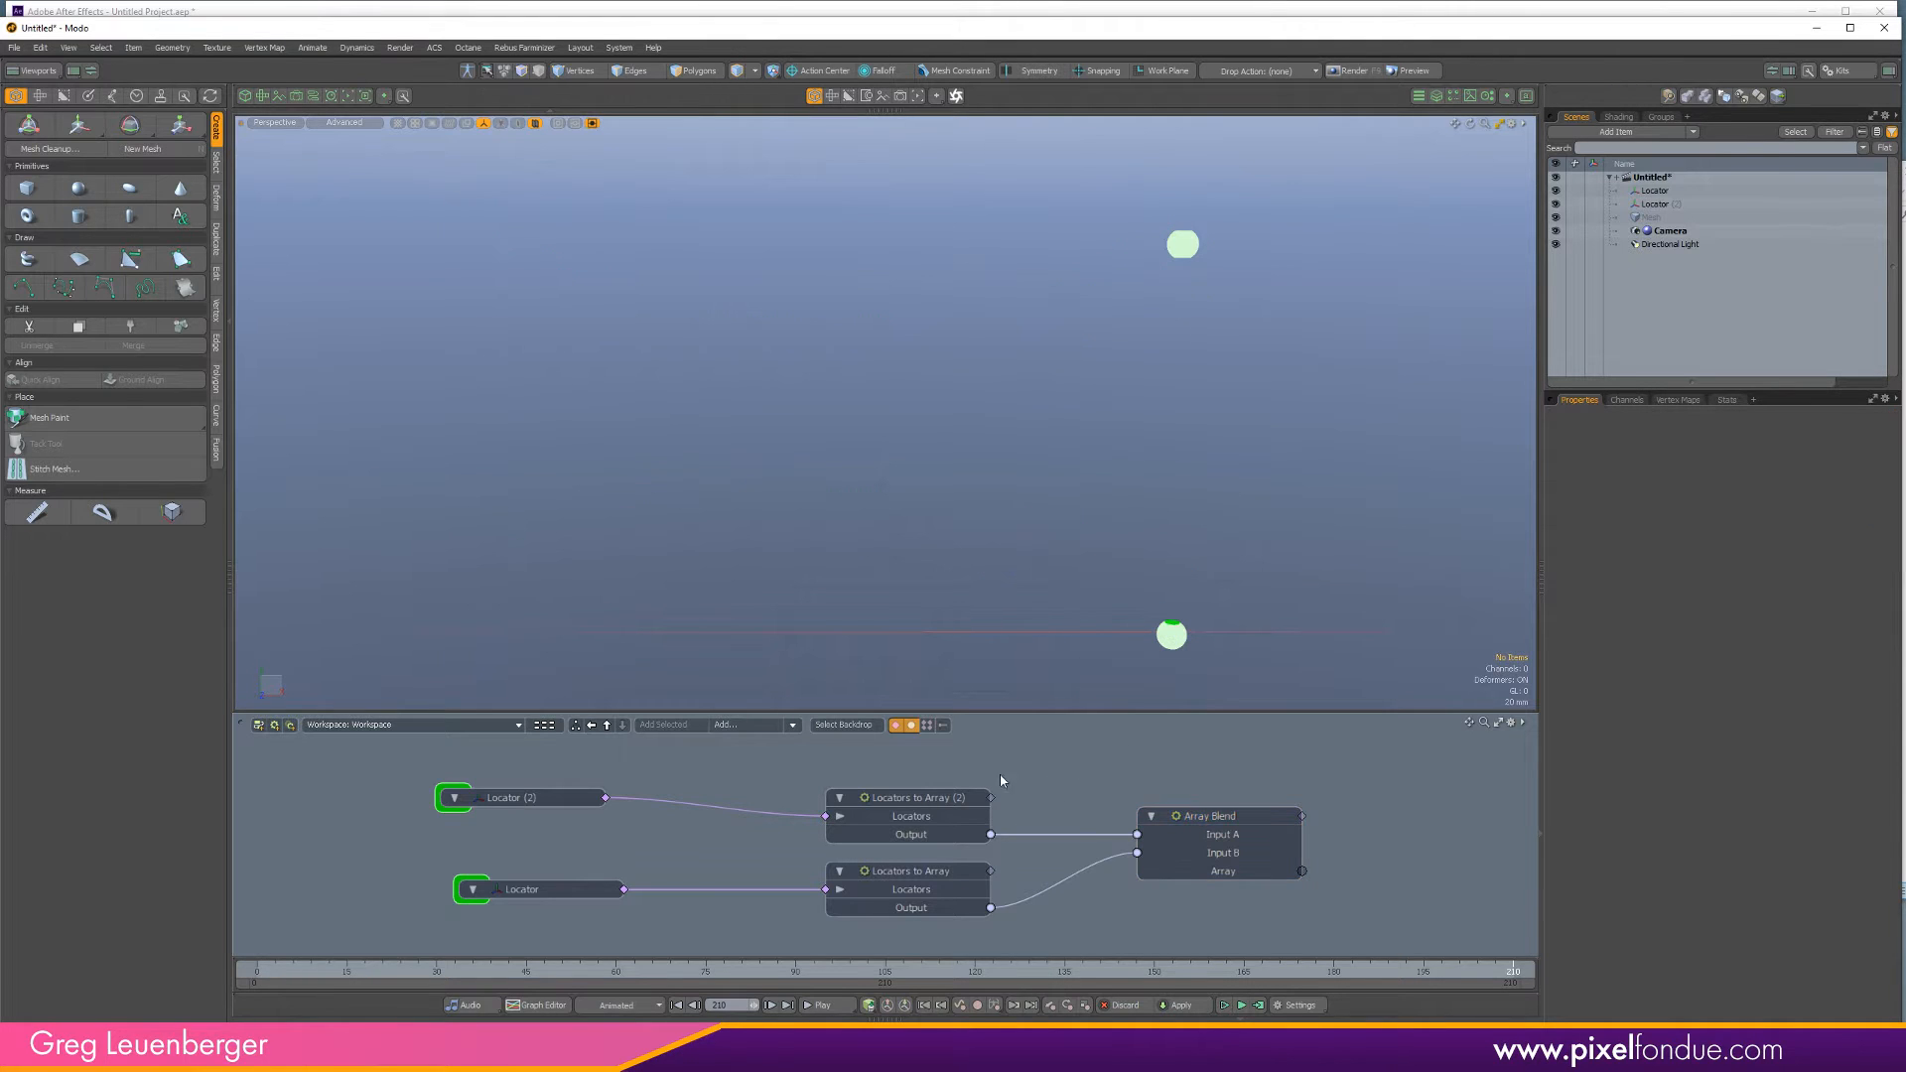
{"action": "left_click", "coordinate": [1650, 218]}
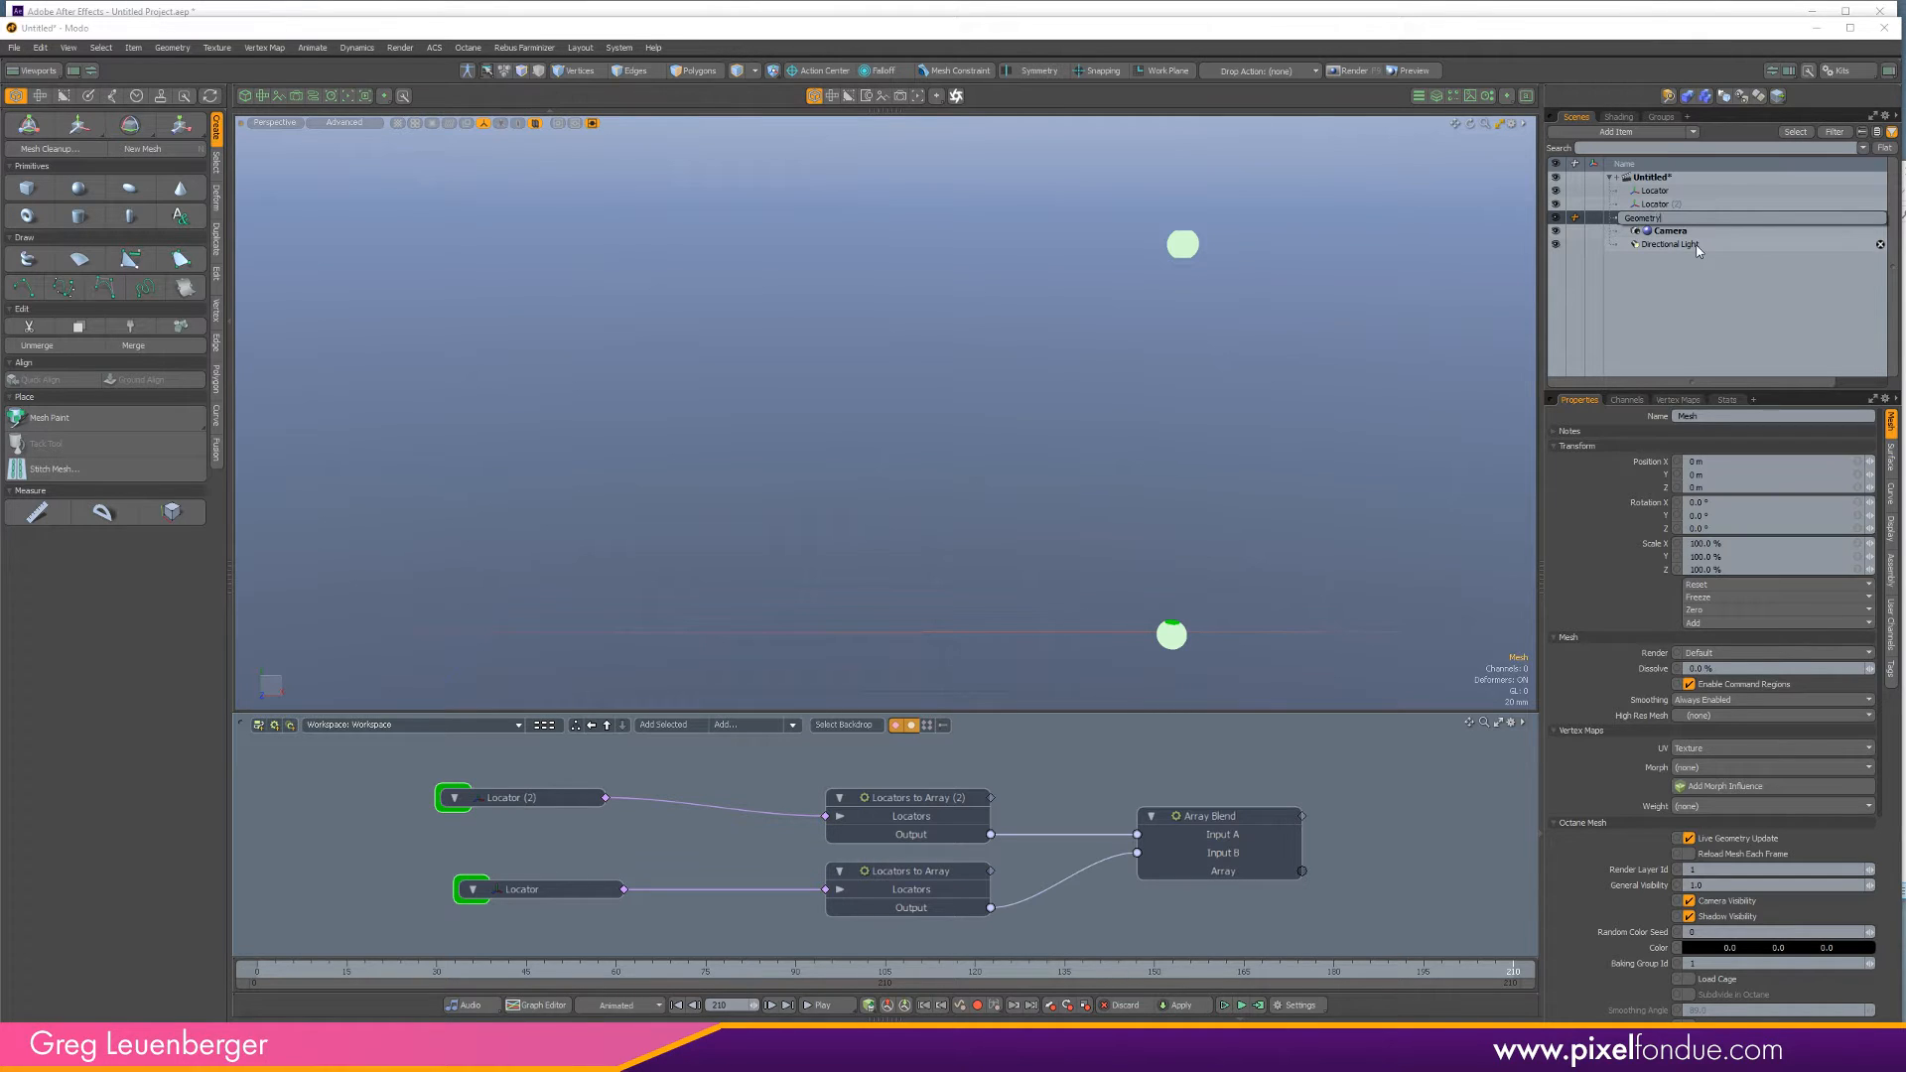
{"action": "key", "text": "Return"}
{"action": "left_click", "coordinate": [687, 726]}
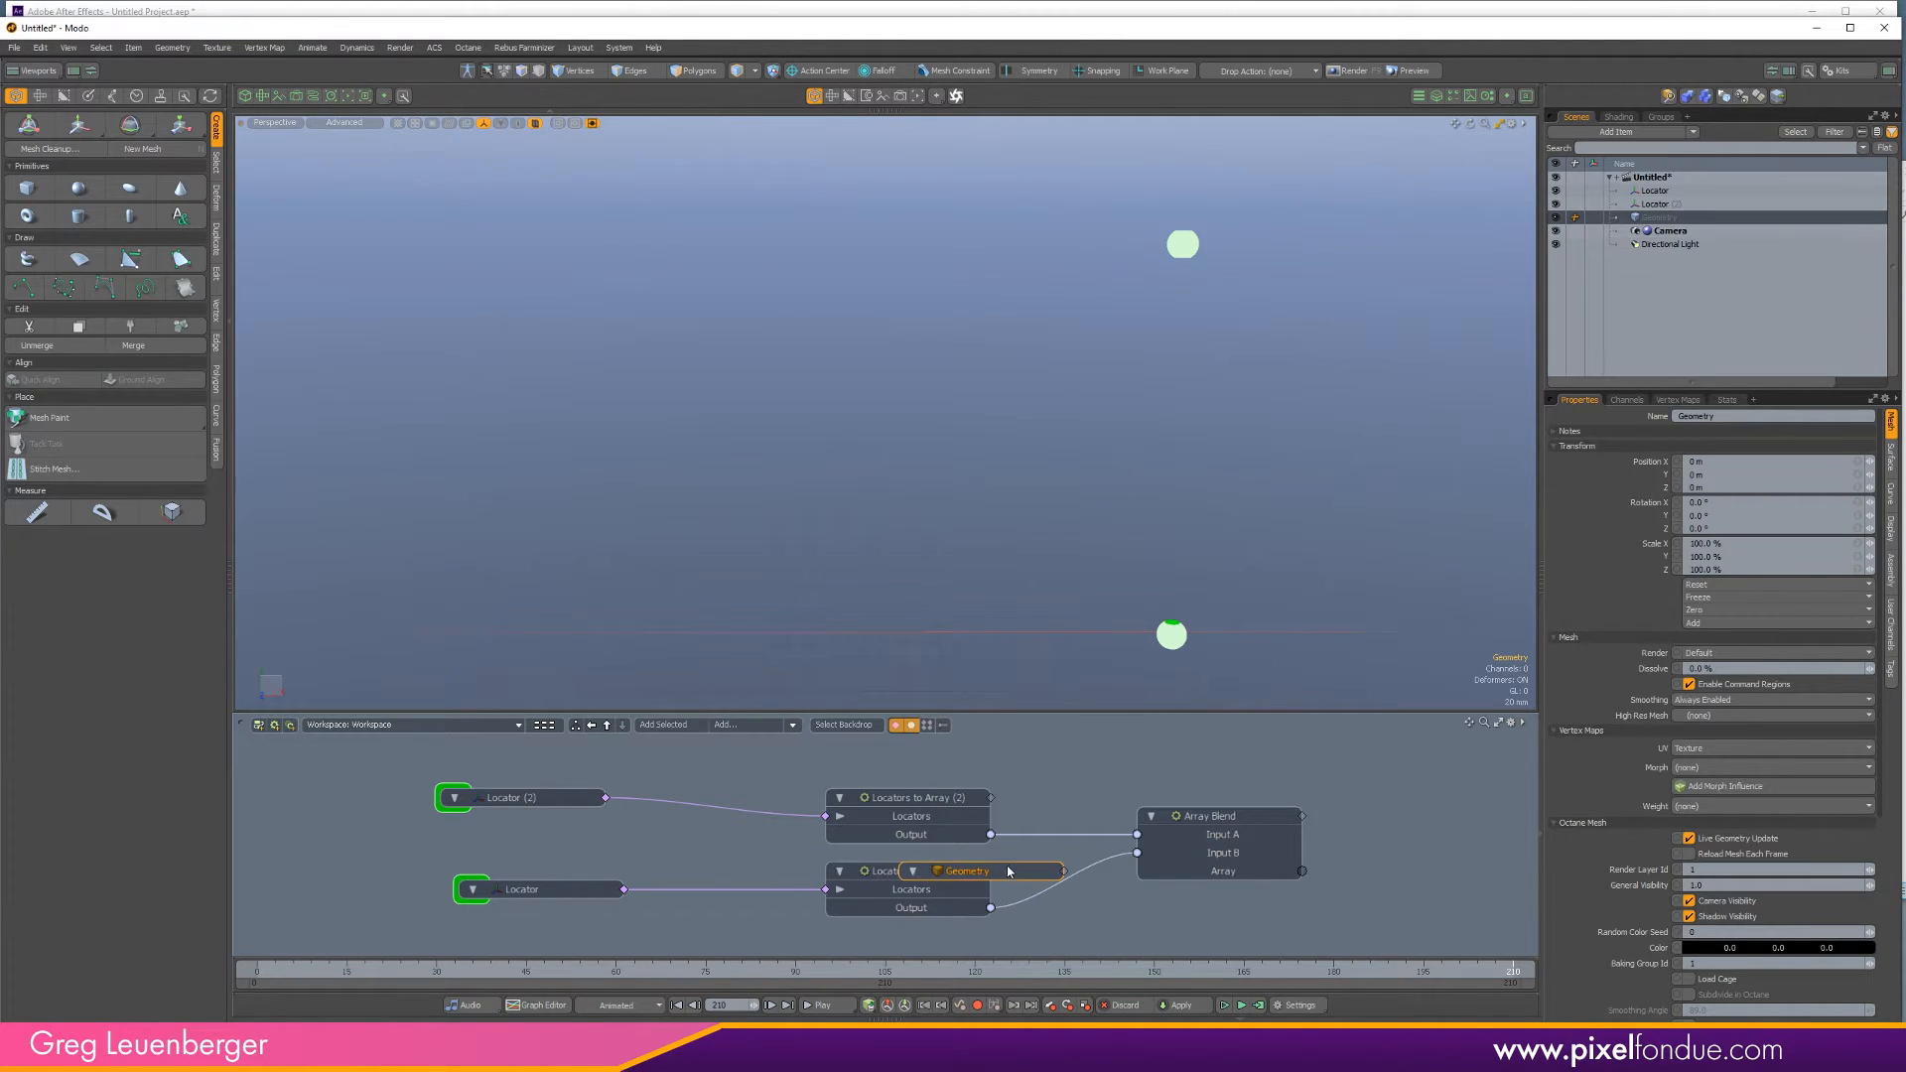
{"action": "left_click_drag", "start_coordinate": [1008, 871], "coordinate": [1212, 821]}
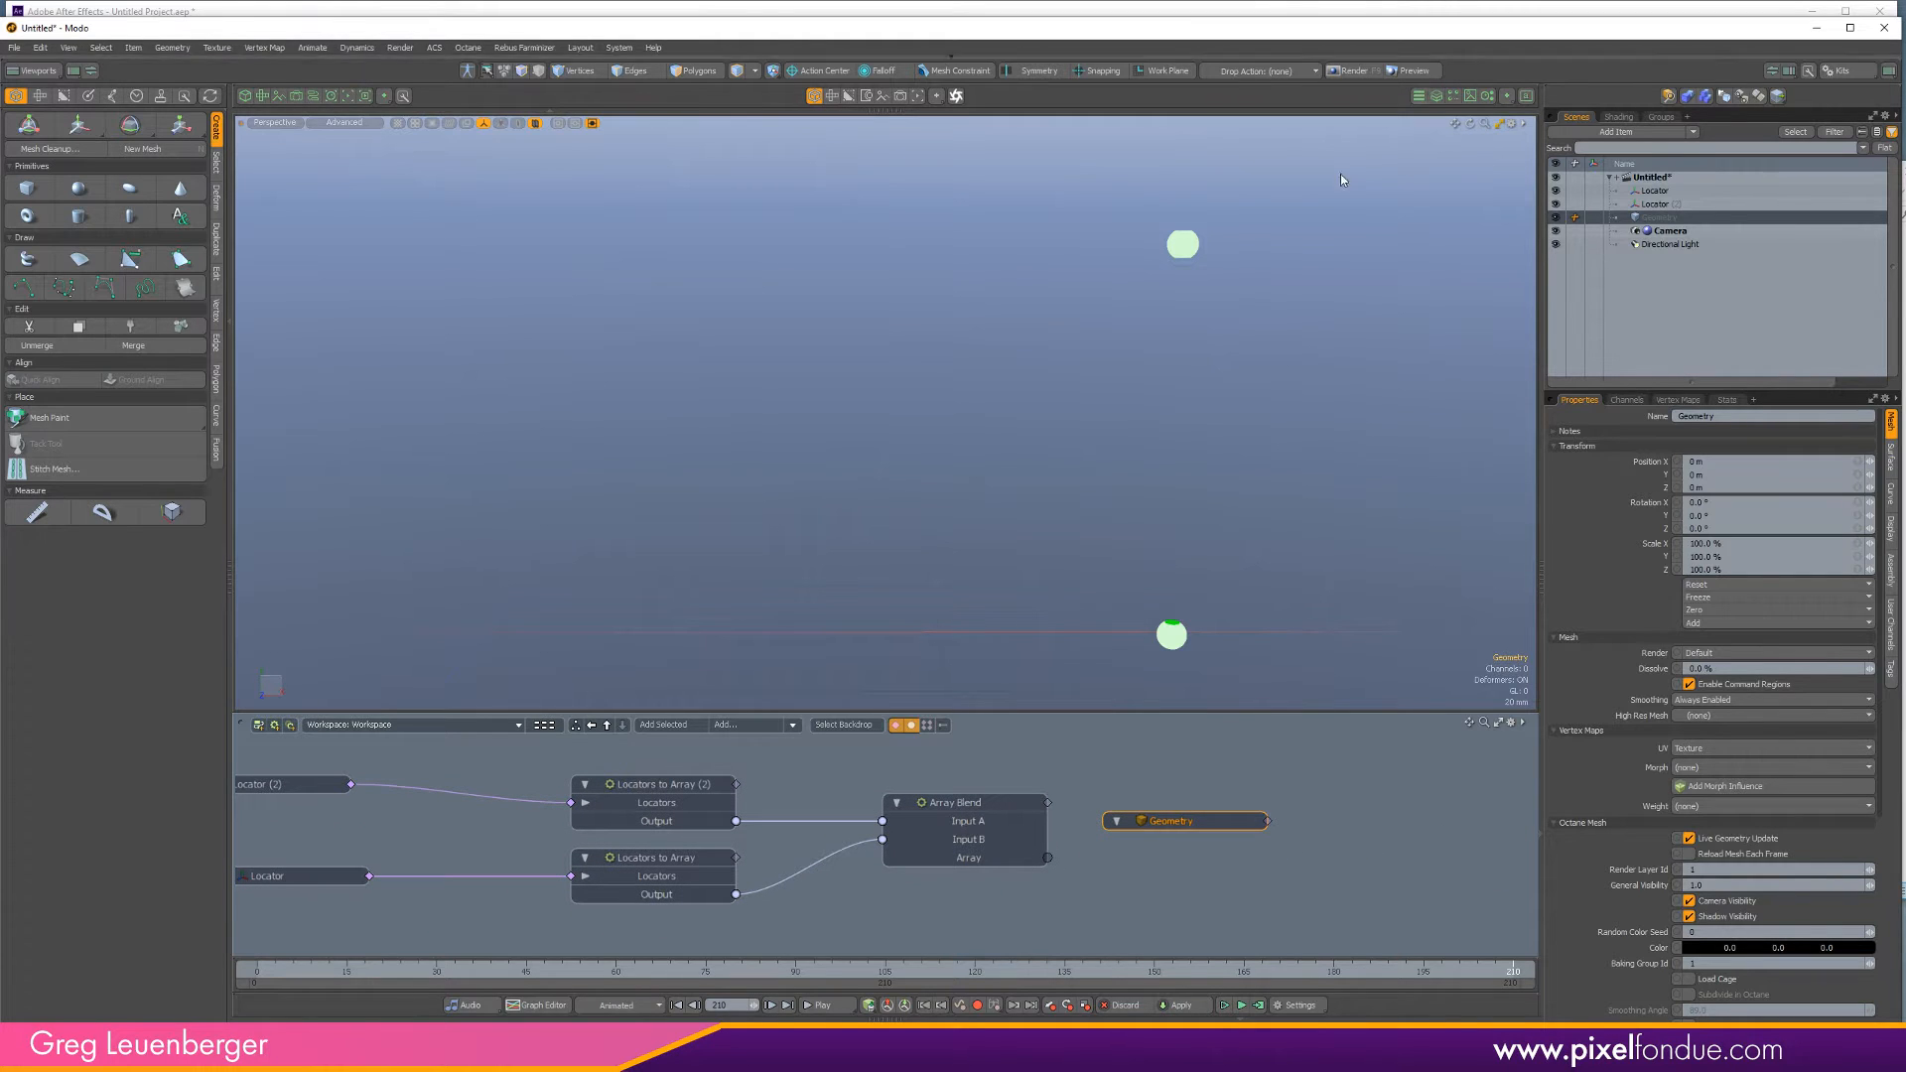
Add a Create Polygons mesh operation to the Geometry mesh.
{"action": "left_click", "coordinate": [1435, 97]}
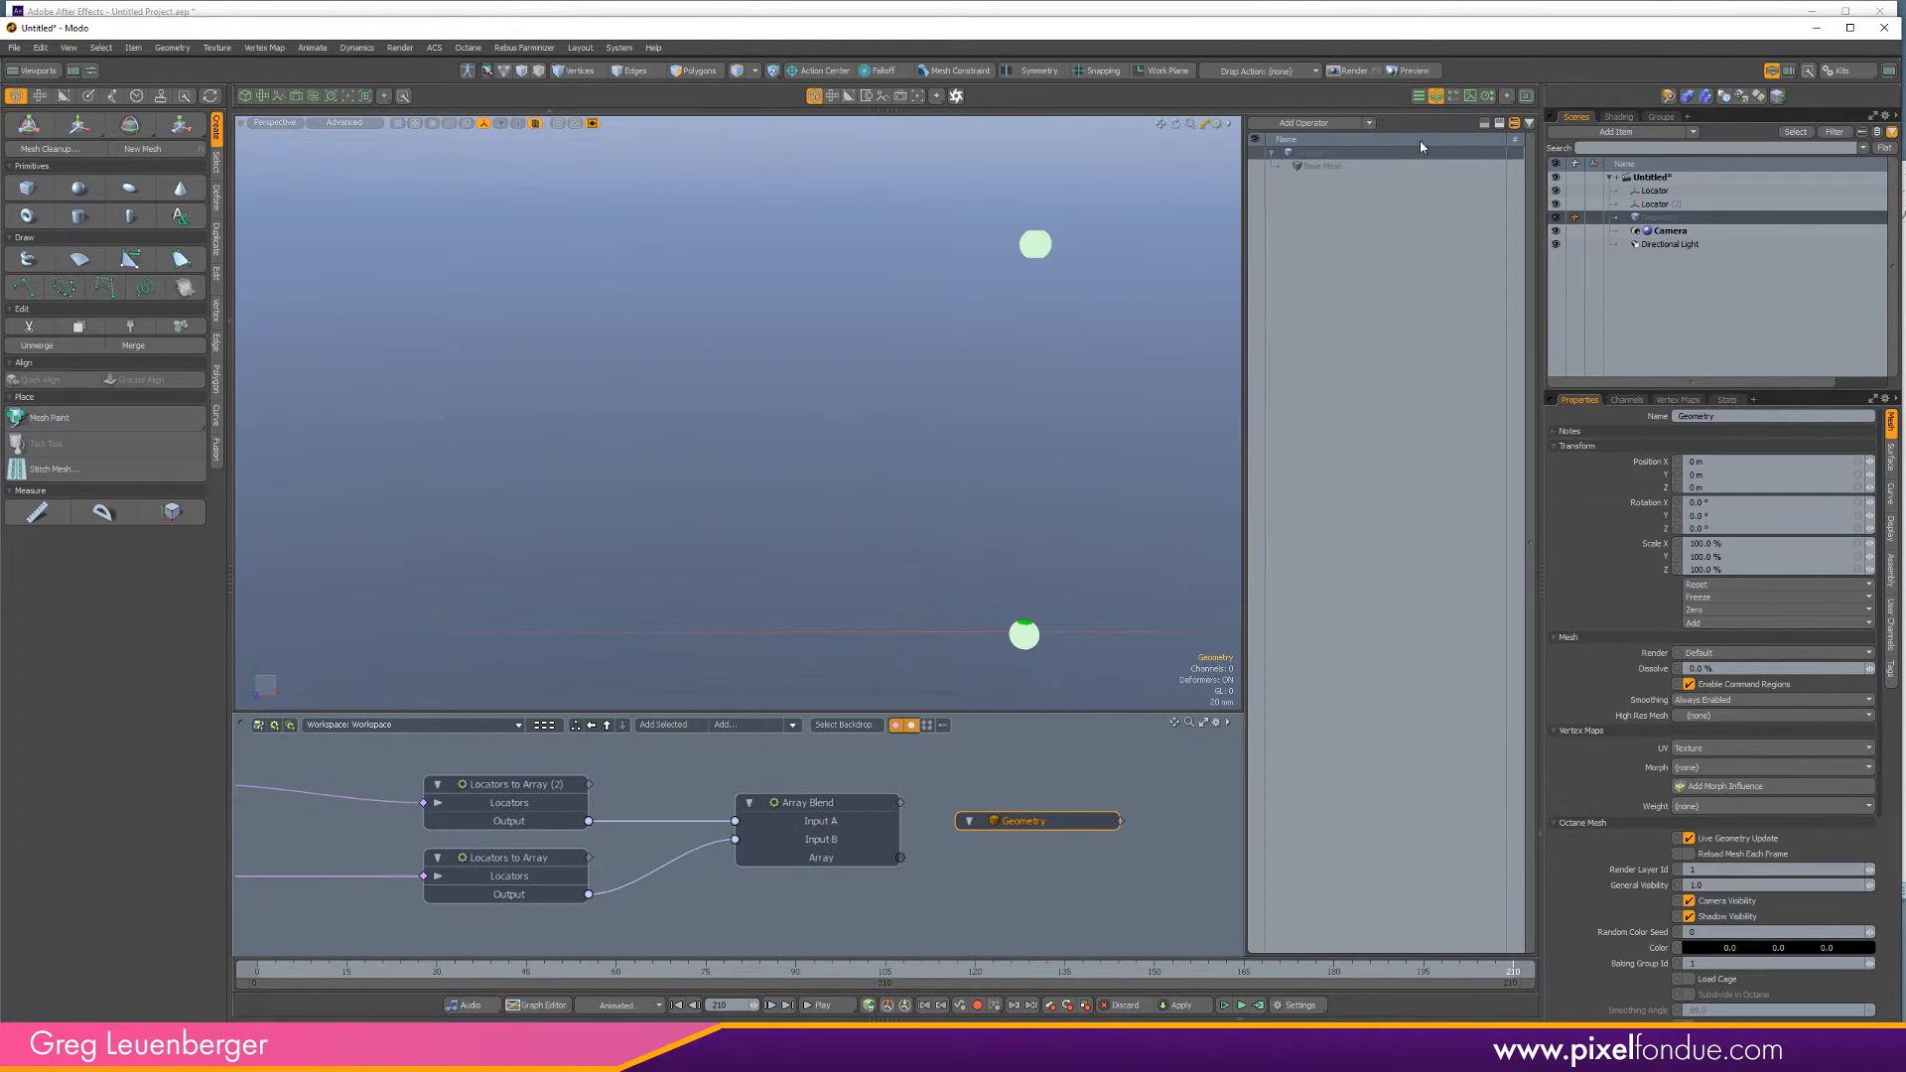
{"action": "left_click", "coordinate": [1327, 123]}
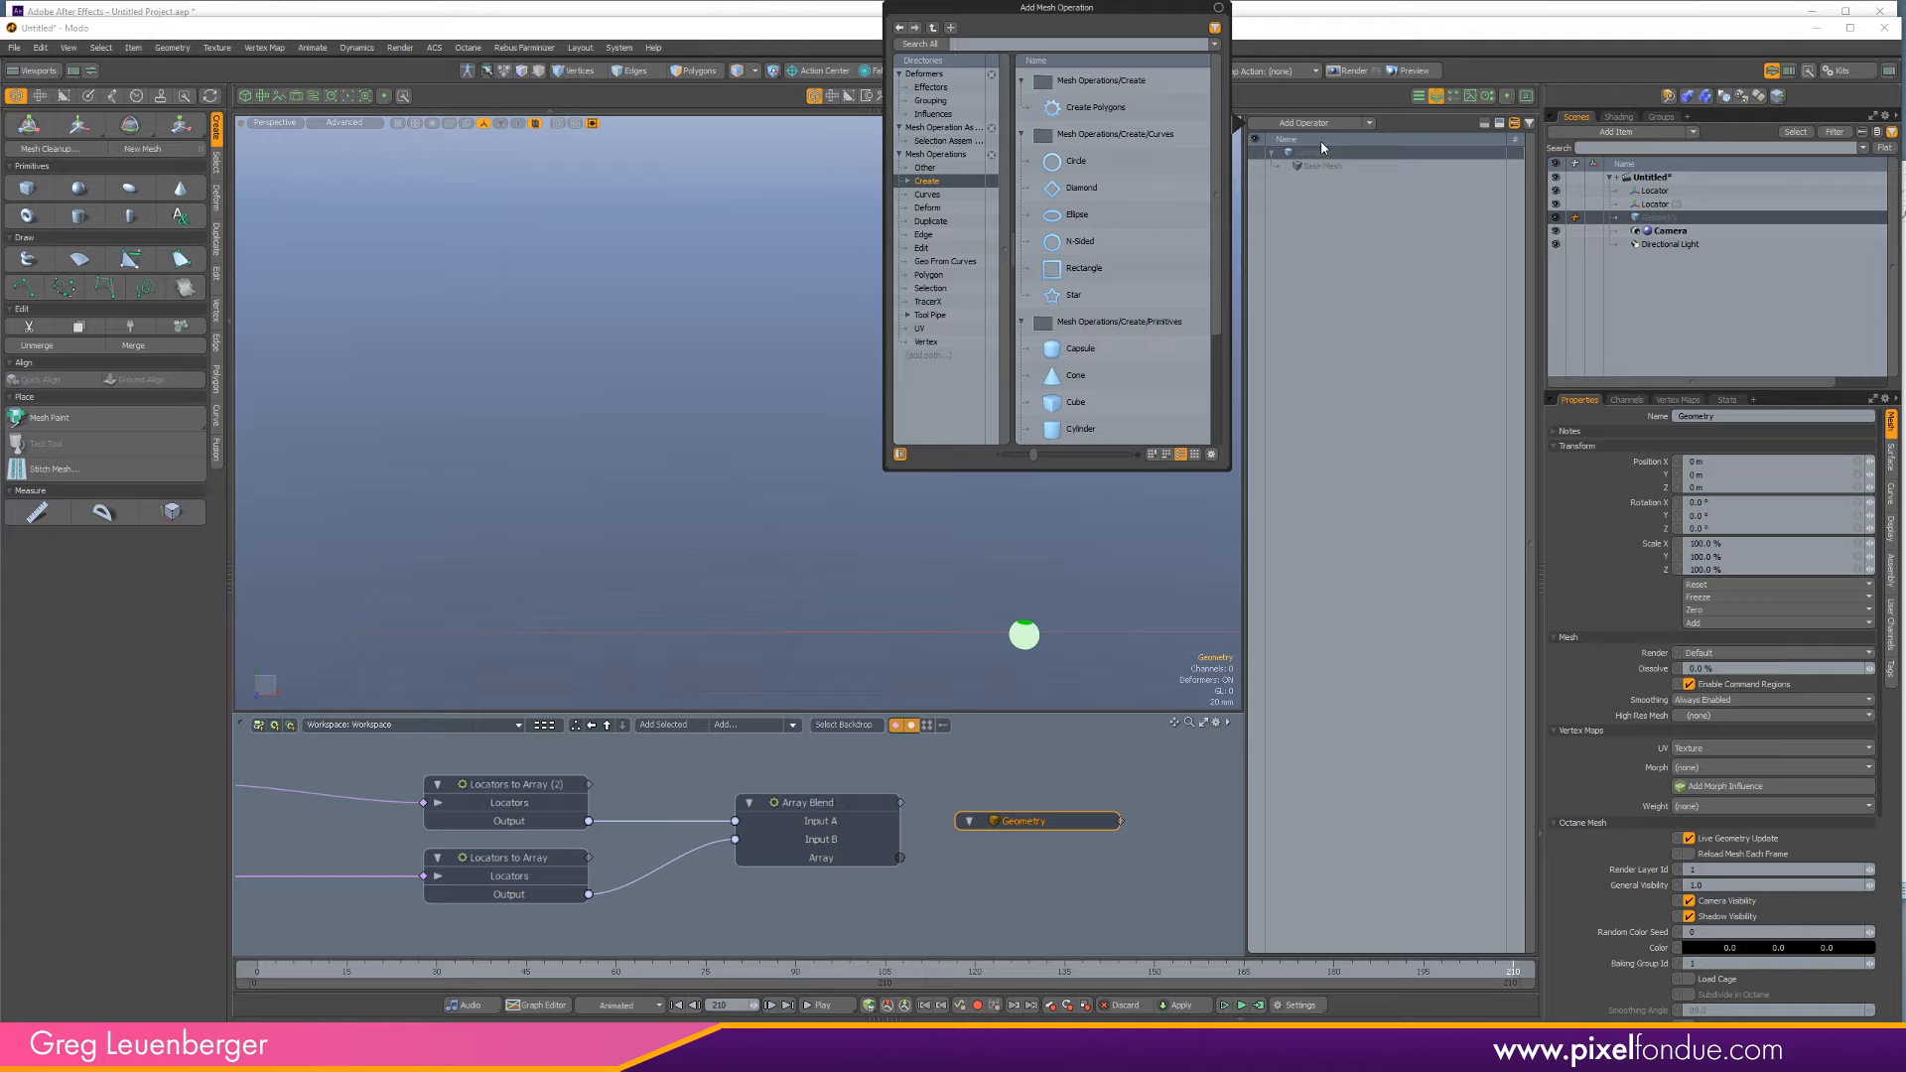
{"action": "type", "text": "poly"}
{"action": "key", "text": "Return"}
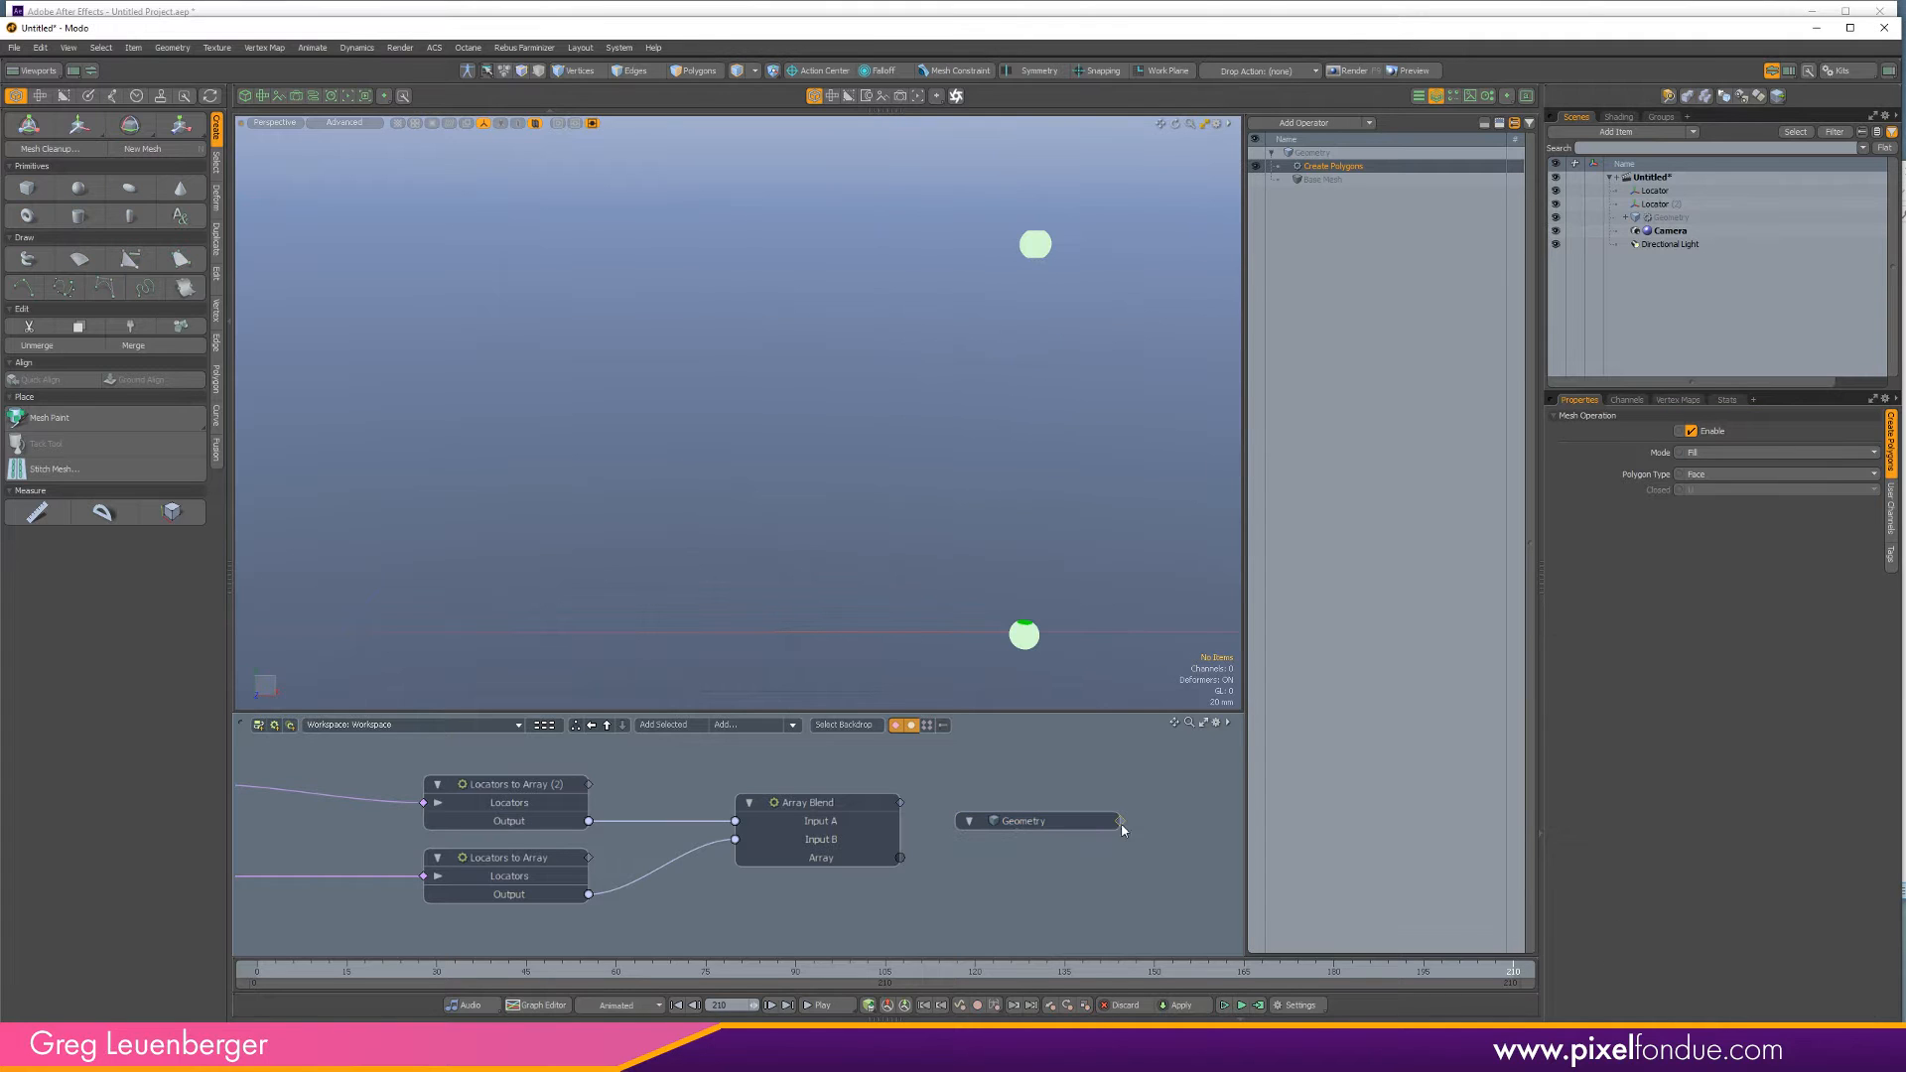
Bring the Create Polygons node into the schematic and link Array Blend's Array output to its lower input.
{"action": "left_click", "coordinate": [1119, 822]}
{"action": "left_click", "coordinate": [1033, 877]}
{"action": "left_click_drag", "start_coordinate": [1036, 826], "coordinate": [1014, 773]}
{"action": "scroll", "coordinate": [981, 860], "scroll_direction": "down", "scroll_amount": 4}
{"action": "left_click_drag", "start_coordinate": [981, 860], "coordinate": [886, 879], "text": "alt"}
{"action": "scroll", "coordinate": [1054, 863], "scroll_direction": "up", "scroll_amount": 4}
{"action": "scroll", "coordinate": [1049, 883], "scroll_direction": "down", "scroll_amount": 3}
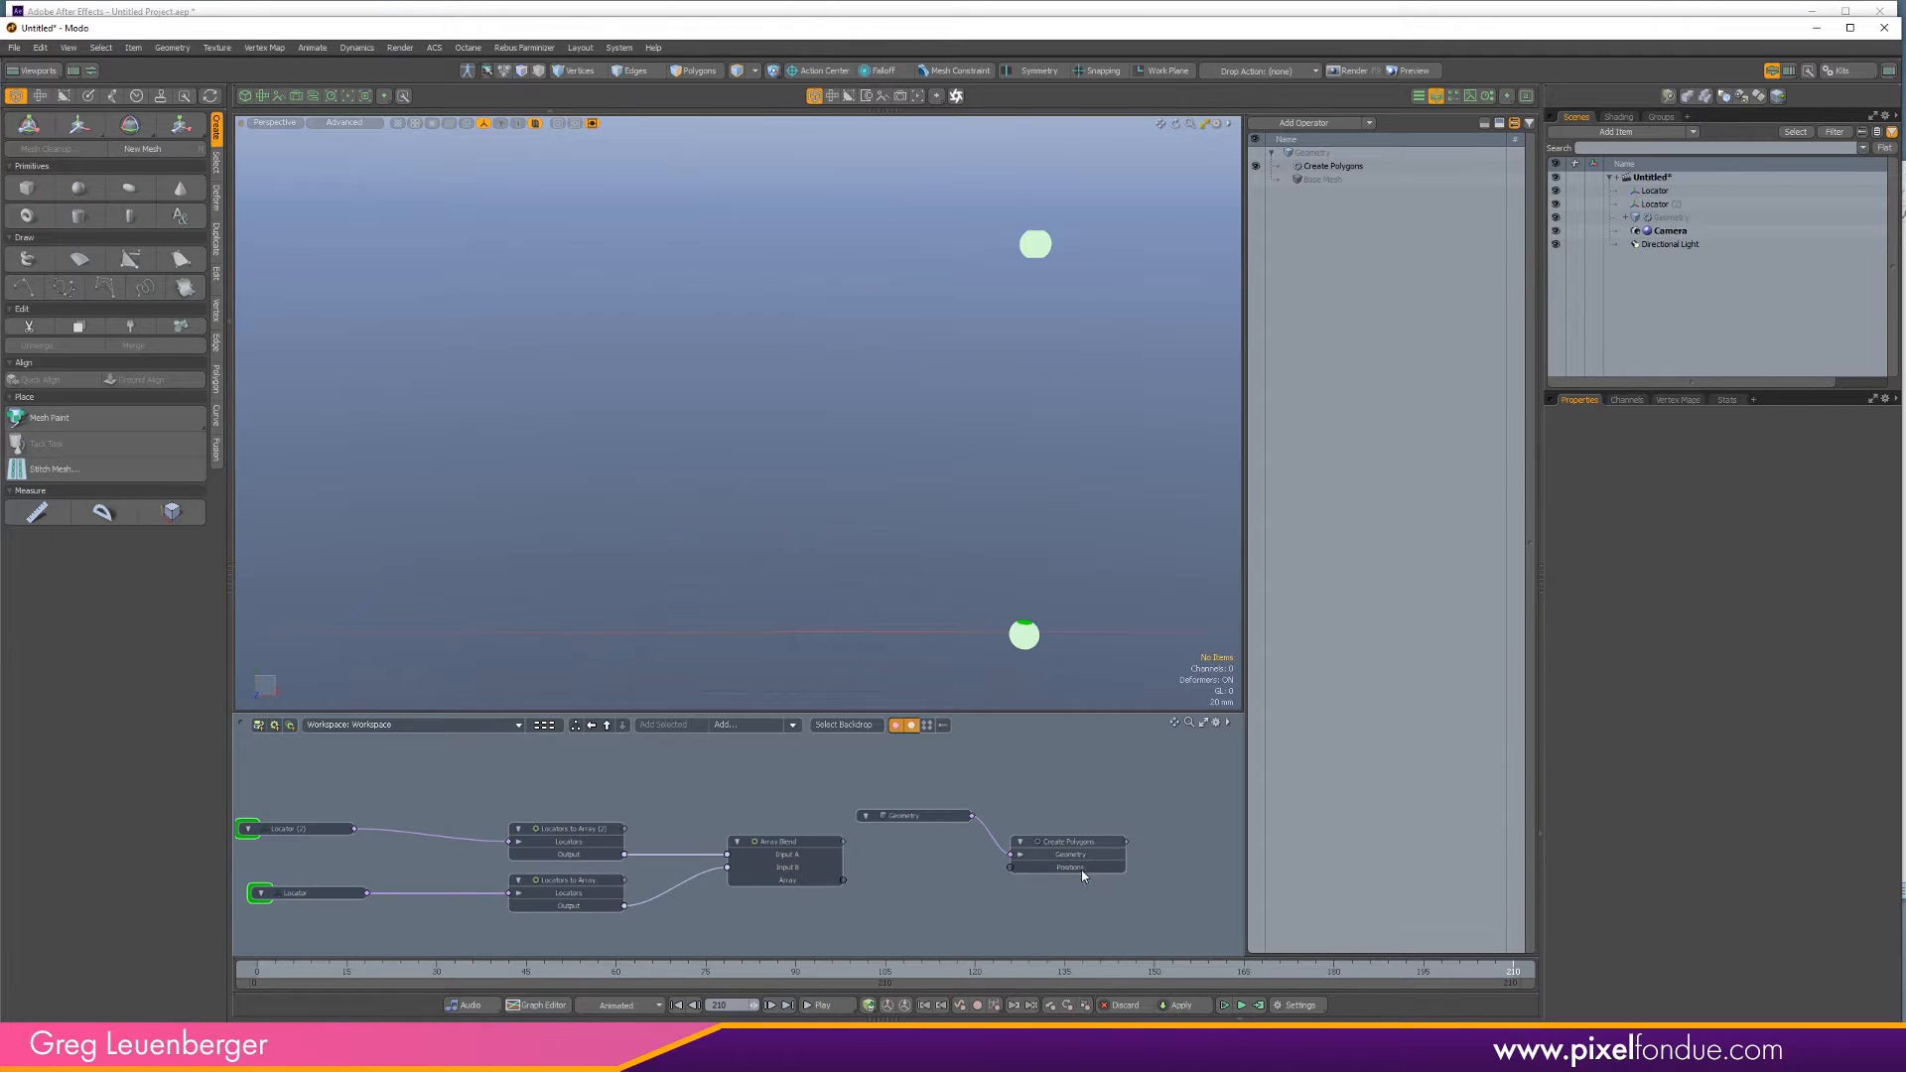
{"action": "left_click_drag", "start_coordinate": [845, 882], "coordinate": [1010, 868]}
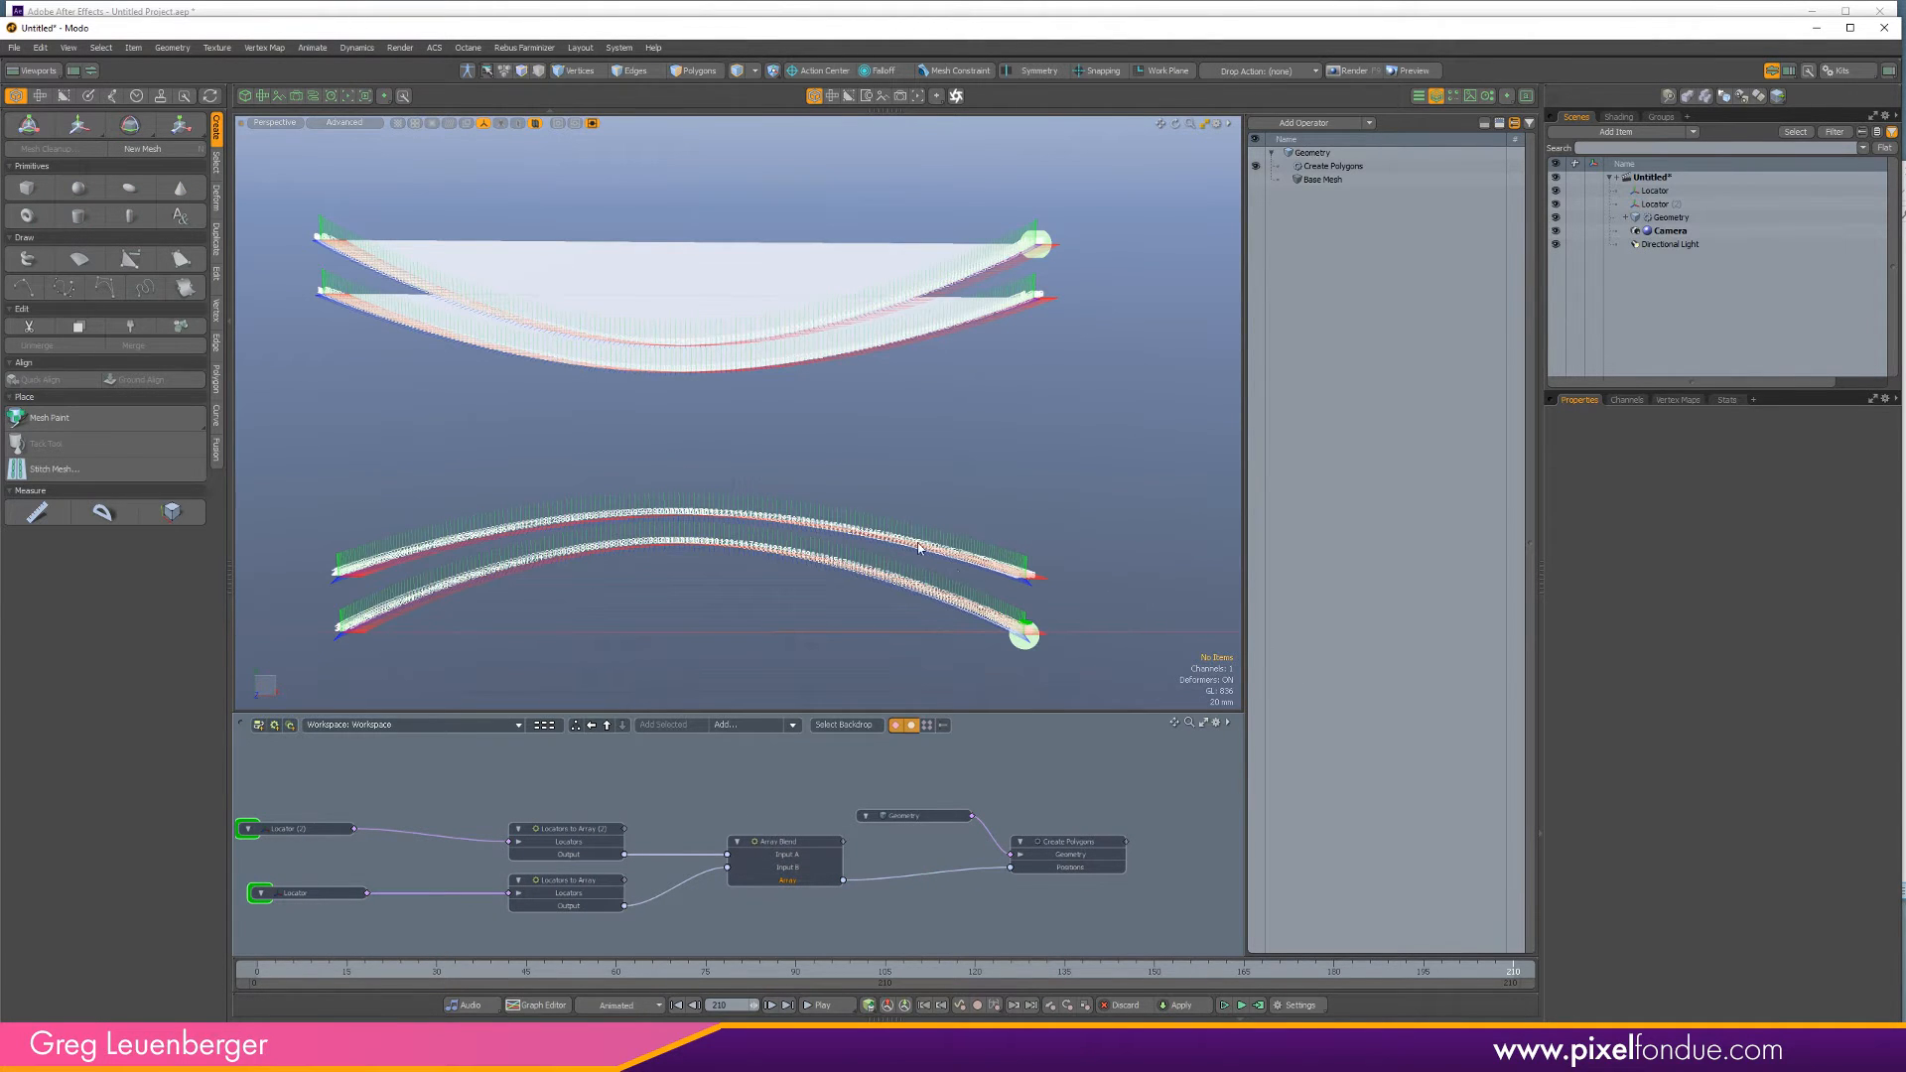
Set the Create Polygons node's Polygon Type to Curve.
{"action": "left_click", "coordinate": [1091, 853]}
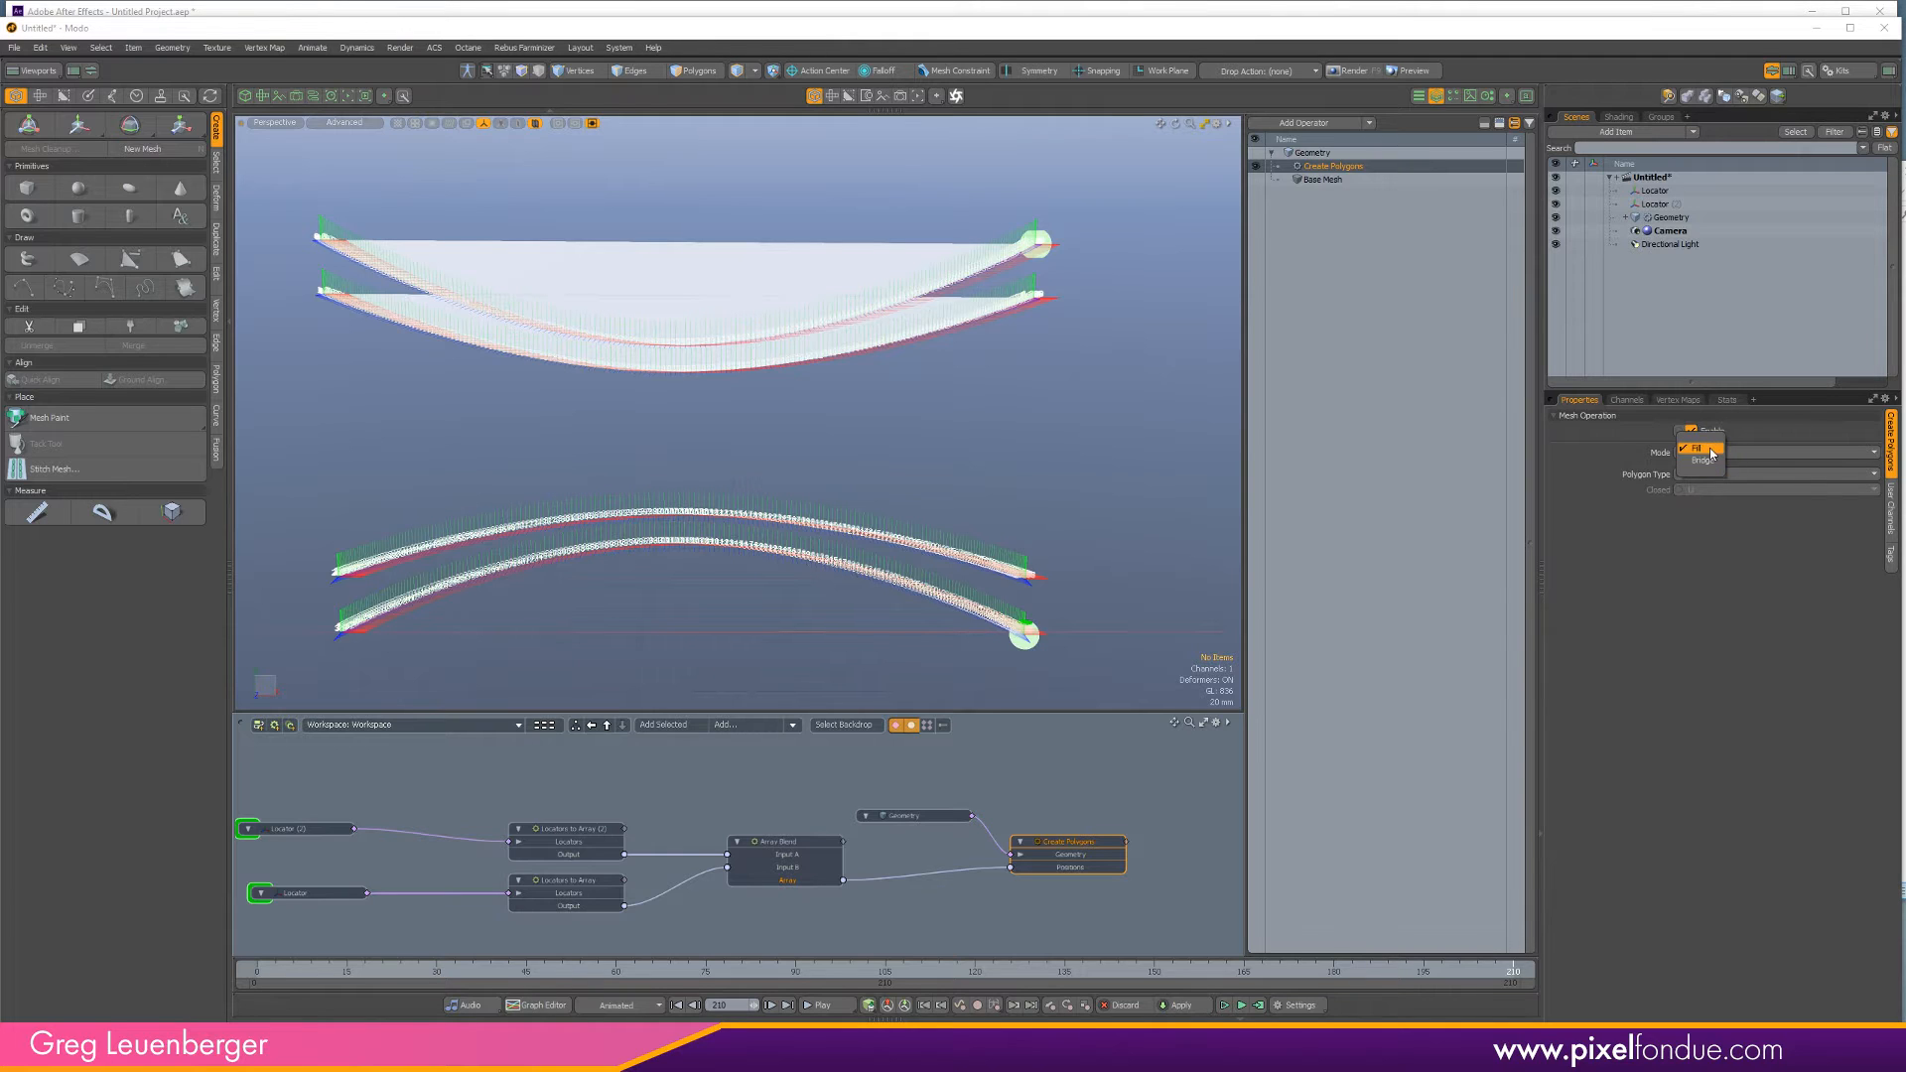
{"action": "left_click", "coordinate": [1724, 481]}
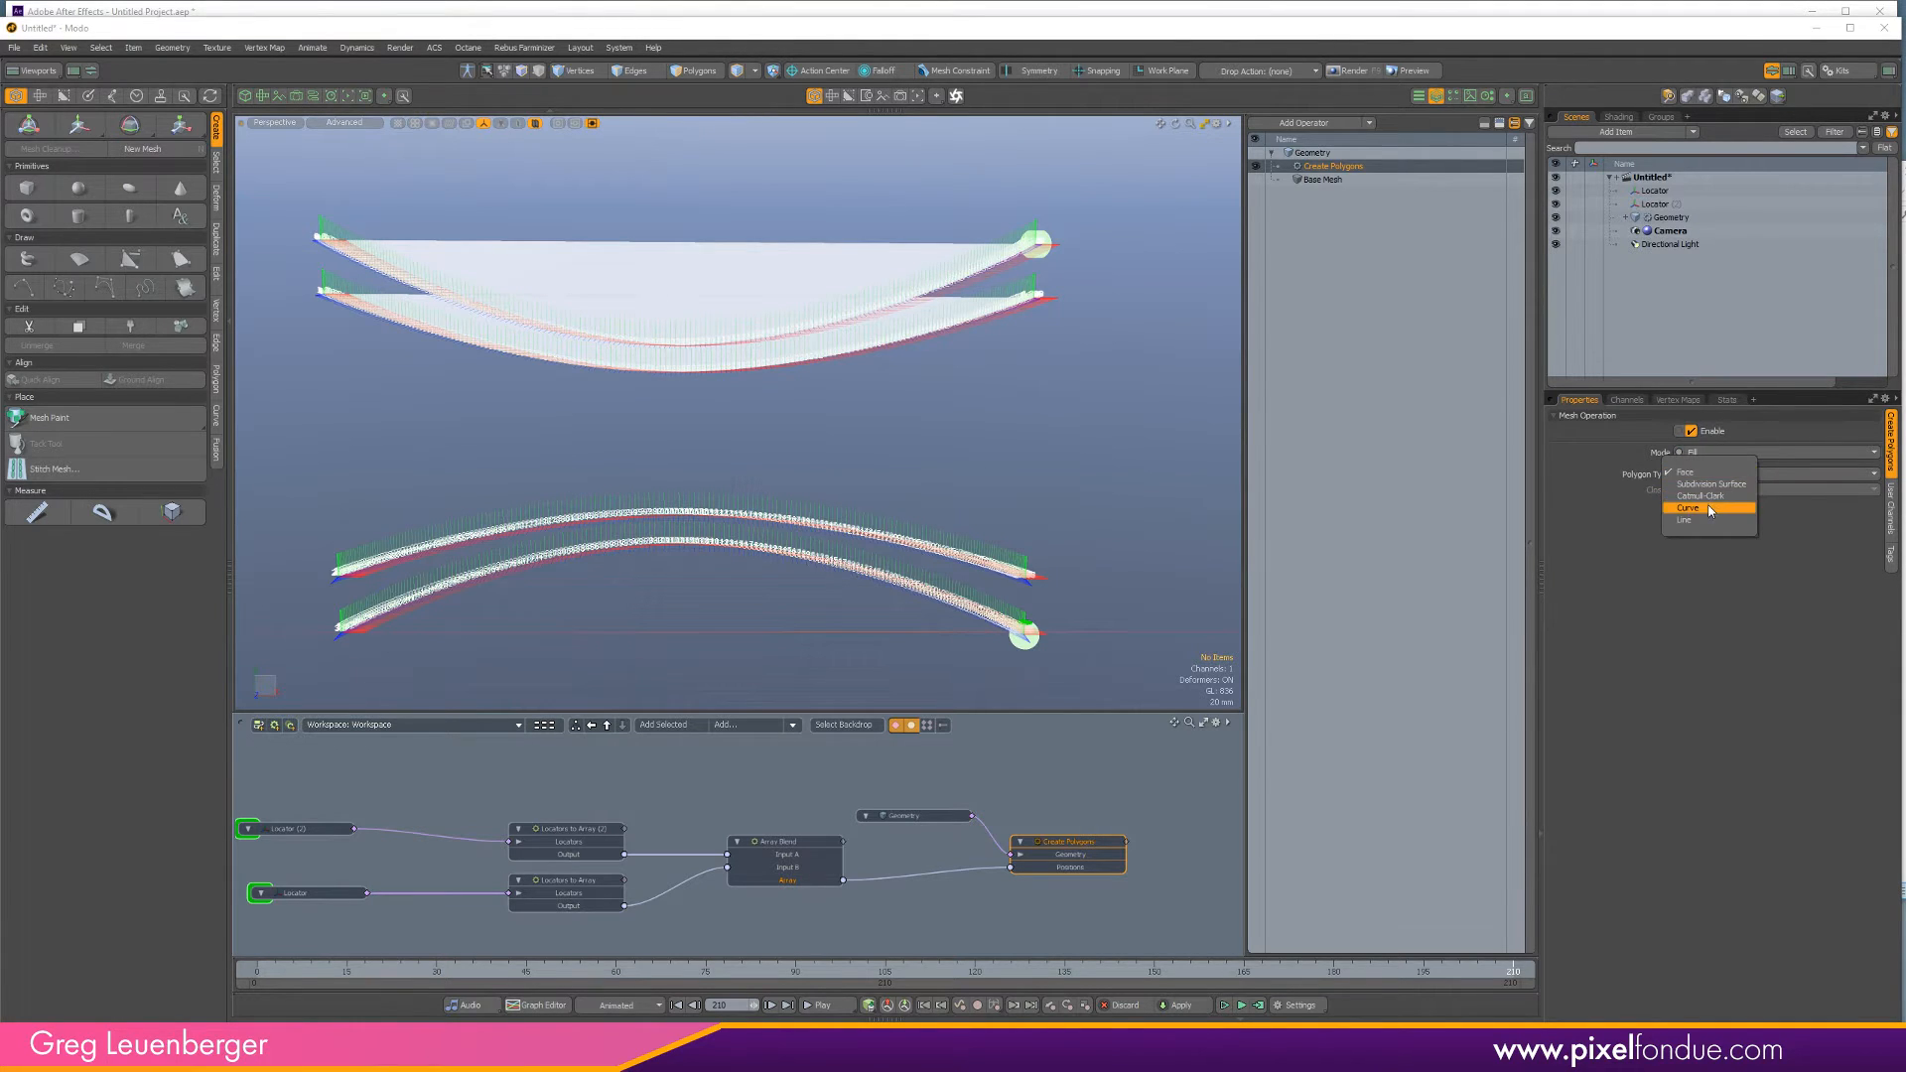
{"action": "left_click", "coordinate": [1699, 507]}
{"action": "left_click", "coordinate": [1134, 784]}
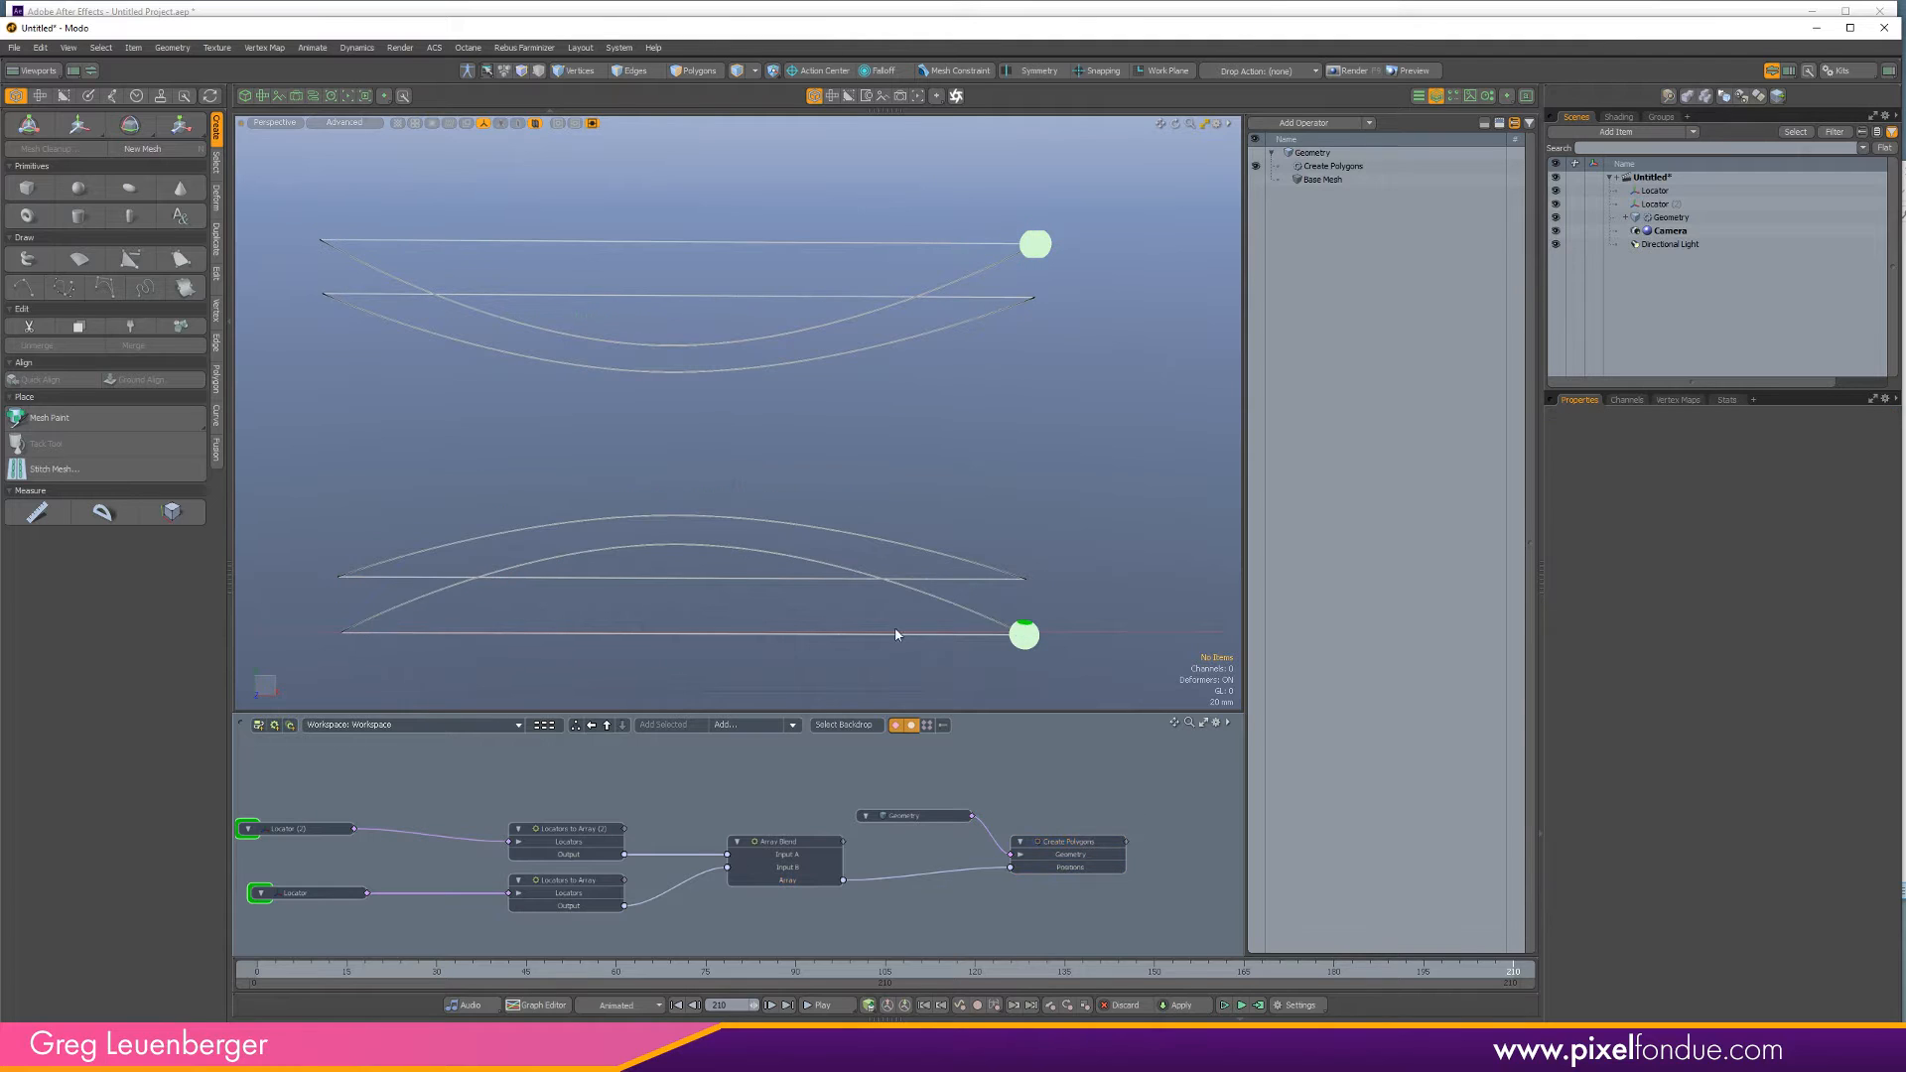
Set the Create Polygons Closed option to None to remove the straight closing segments from the curves.
{"action": "left_click", "coordinate": [1093, 851]}
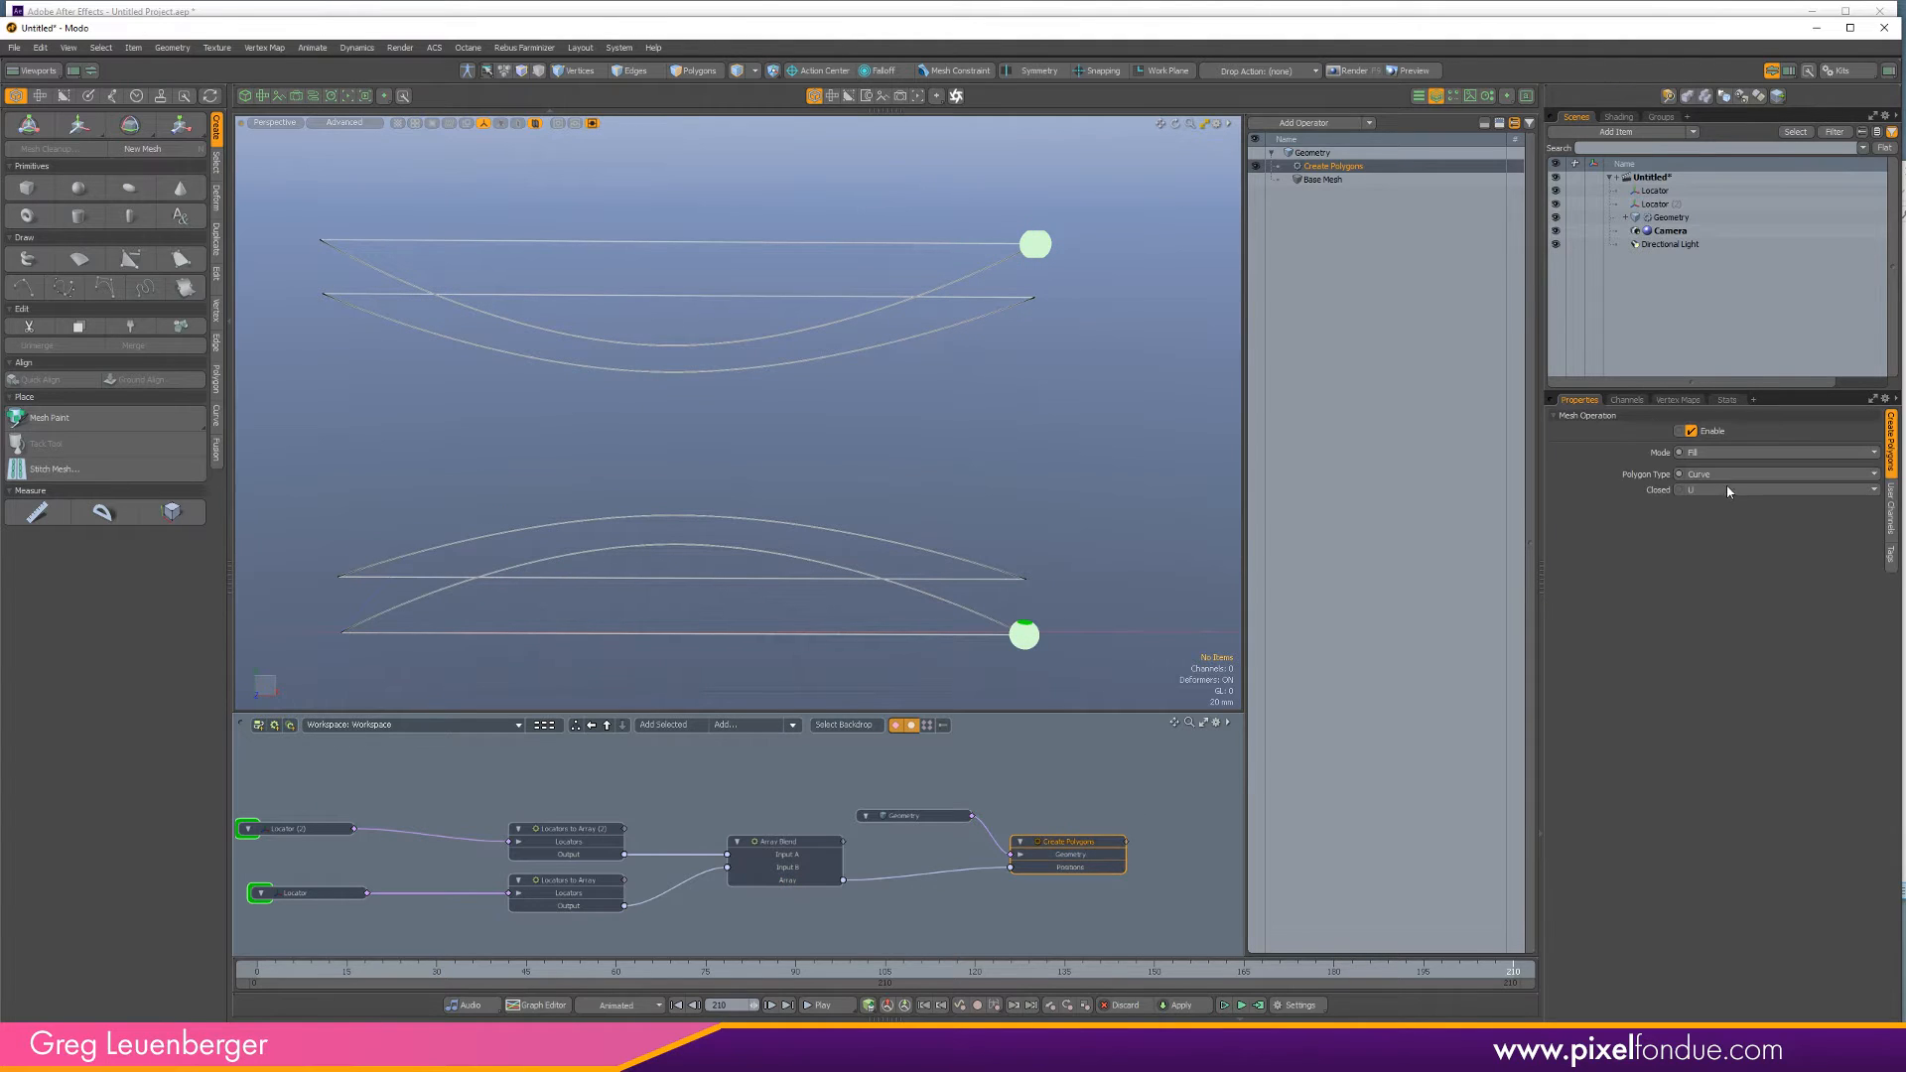
{"action": "left_click", "coordinate": [1713, 487]}
{"action": "left_click", "coordinate": [1712, 488]}
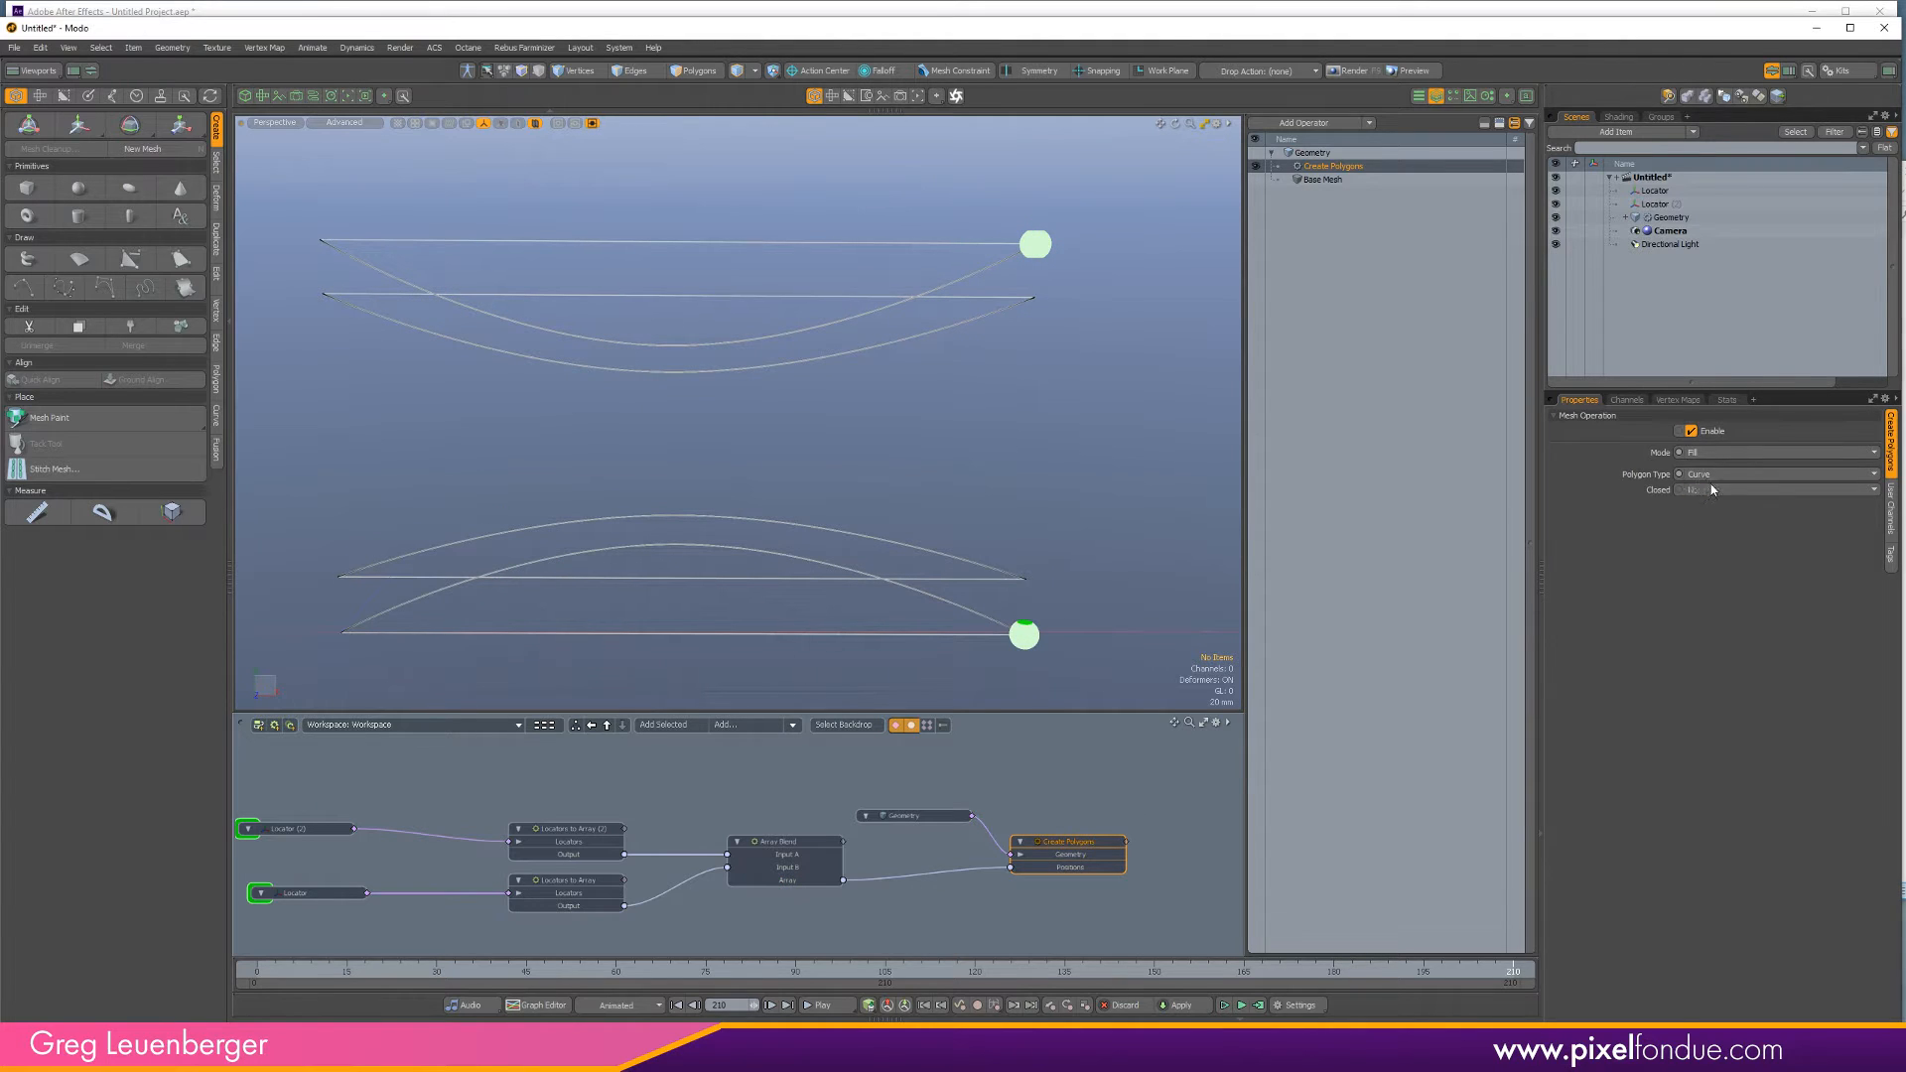
{"action": "left_click", "coordinate": [1082, 738]}
{"action": "left_click_drag", "start_coordinate": [1053, 556], "coordinate": [747, 558], "text": "alt"}
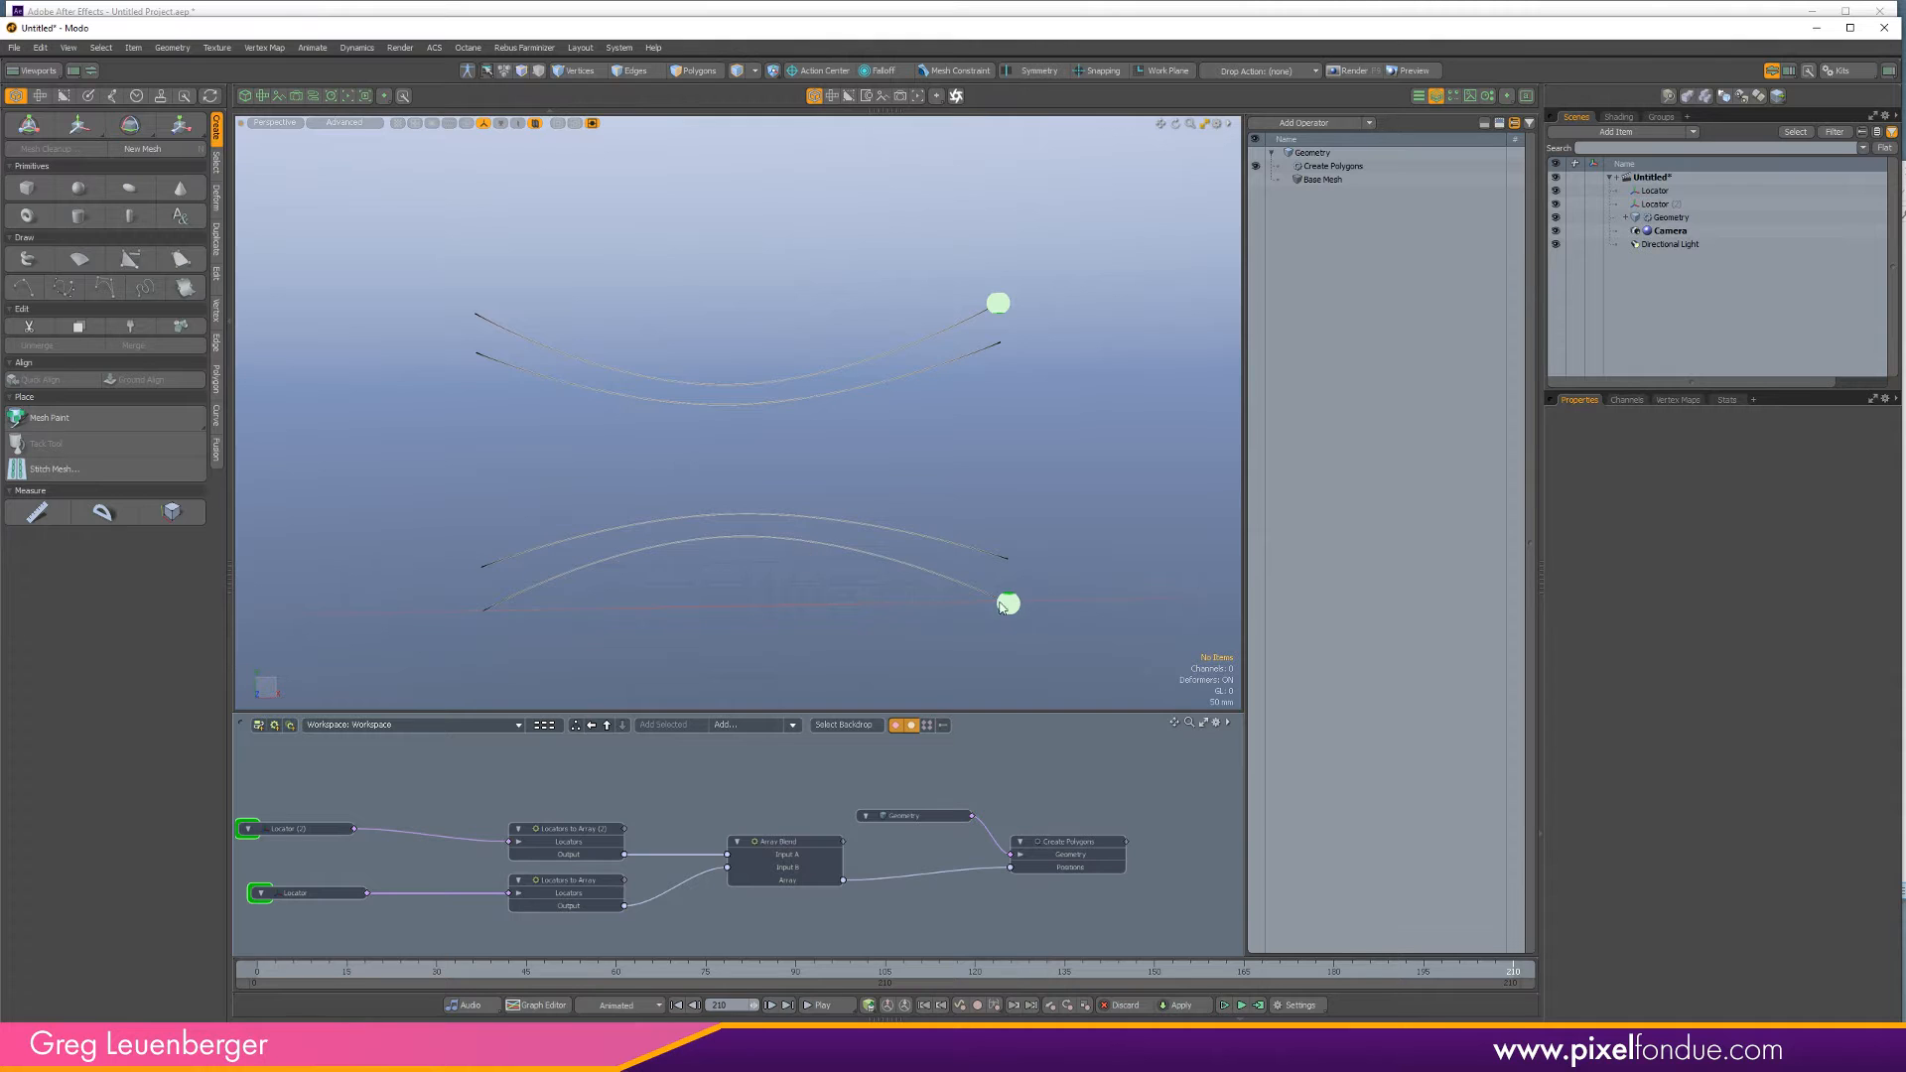
{"action": "mouse_move", "coordinate": [937, 612]}
{"action": "left_mouse_down", "text": "ctrl+alt"}
{"action": "mouse_move", "coordinate": [971, 618]}
{"action": "mouse_move", "coordinate": [934, 610]}
{"action": "left_mouse_up", "text": "ctrl+alt"}
{"action": "left_click_drag", "start_coordinate": [933, 610], "coordinate": [804, 598], "text": "alt"}
{"action": "left_click_drag", "start_coordinate": [804, 599], "coordinate": [874, 600], "text": "ctrl+alt"}
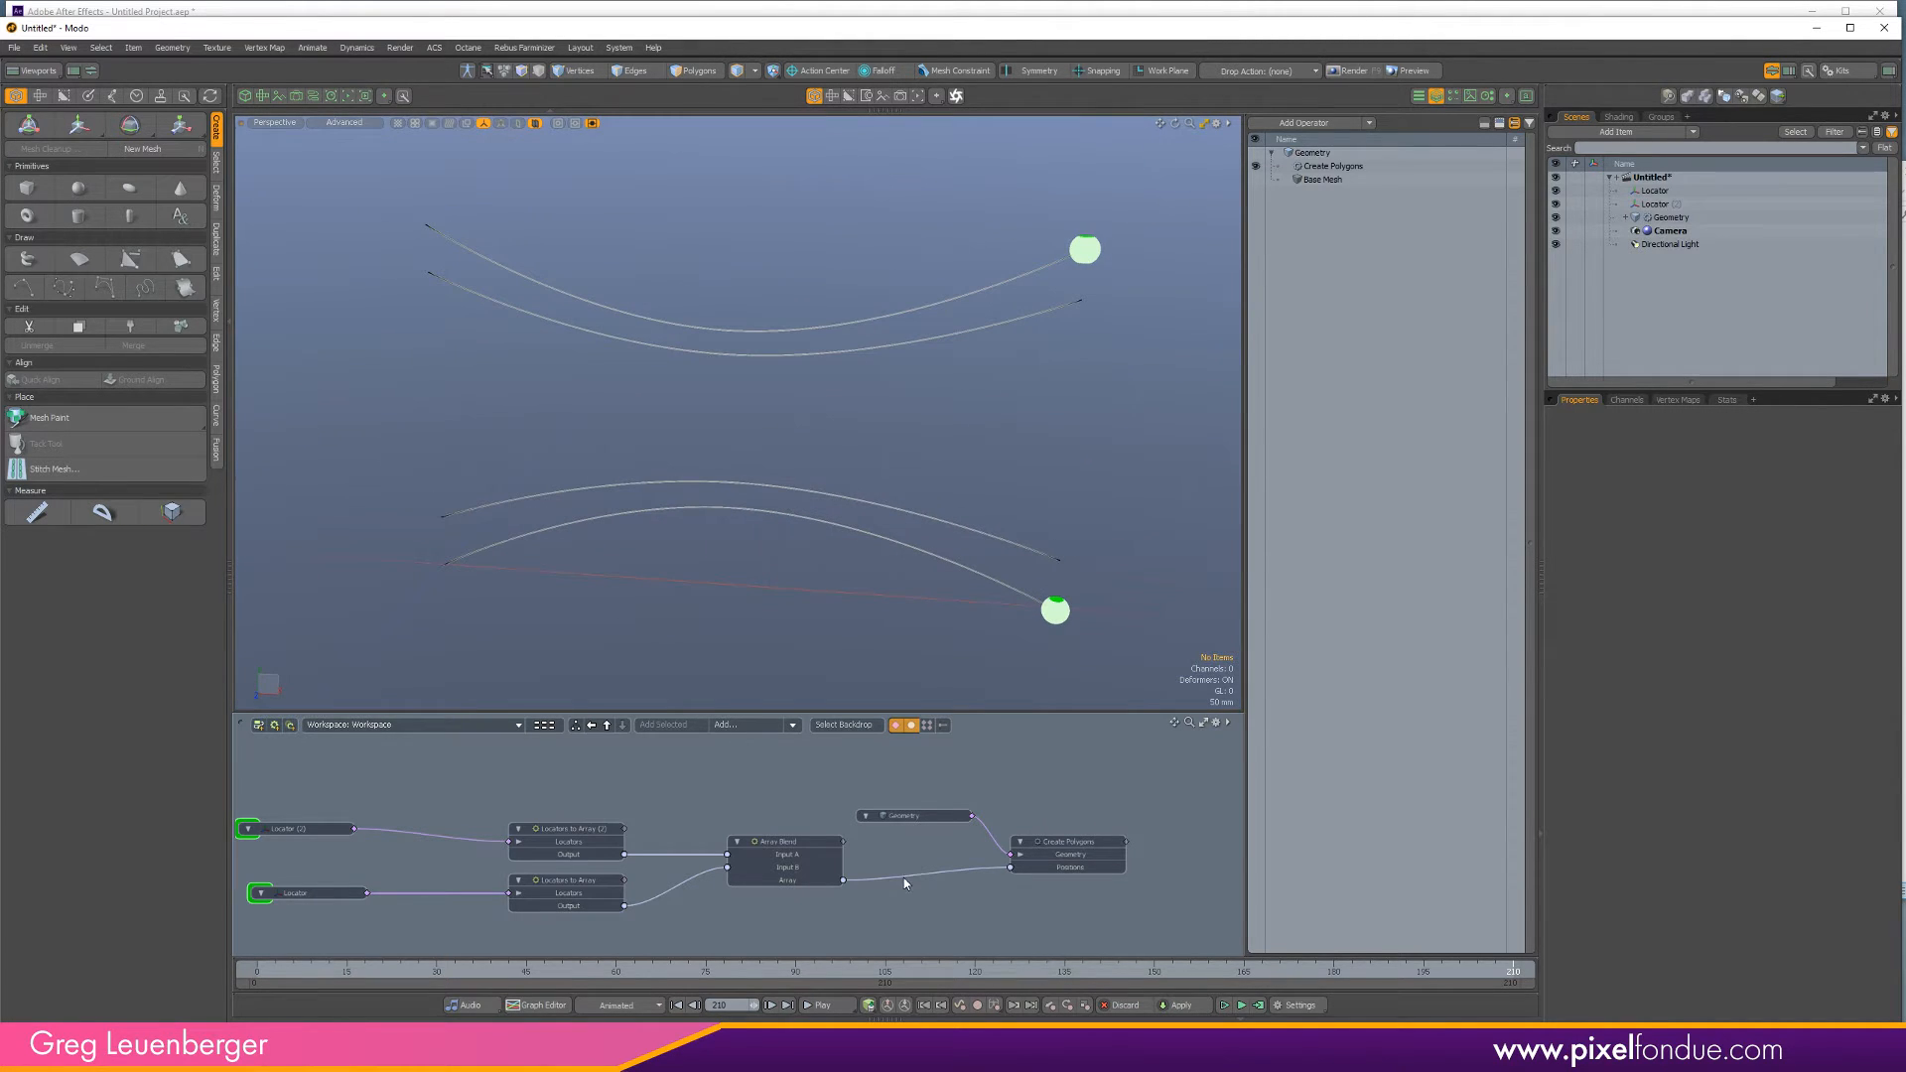
Switch Create Polygons to Bridge mode and set its Polygon Type to Face to form a surface.
{"action": "left_click", "coordinate": [1057, 842]}
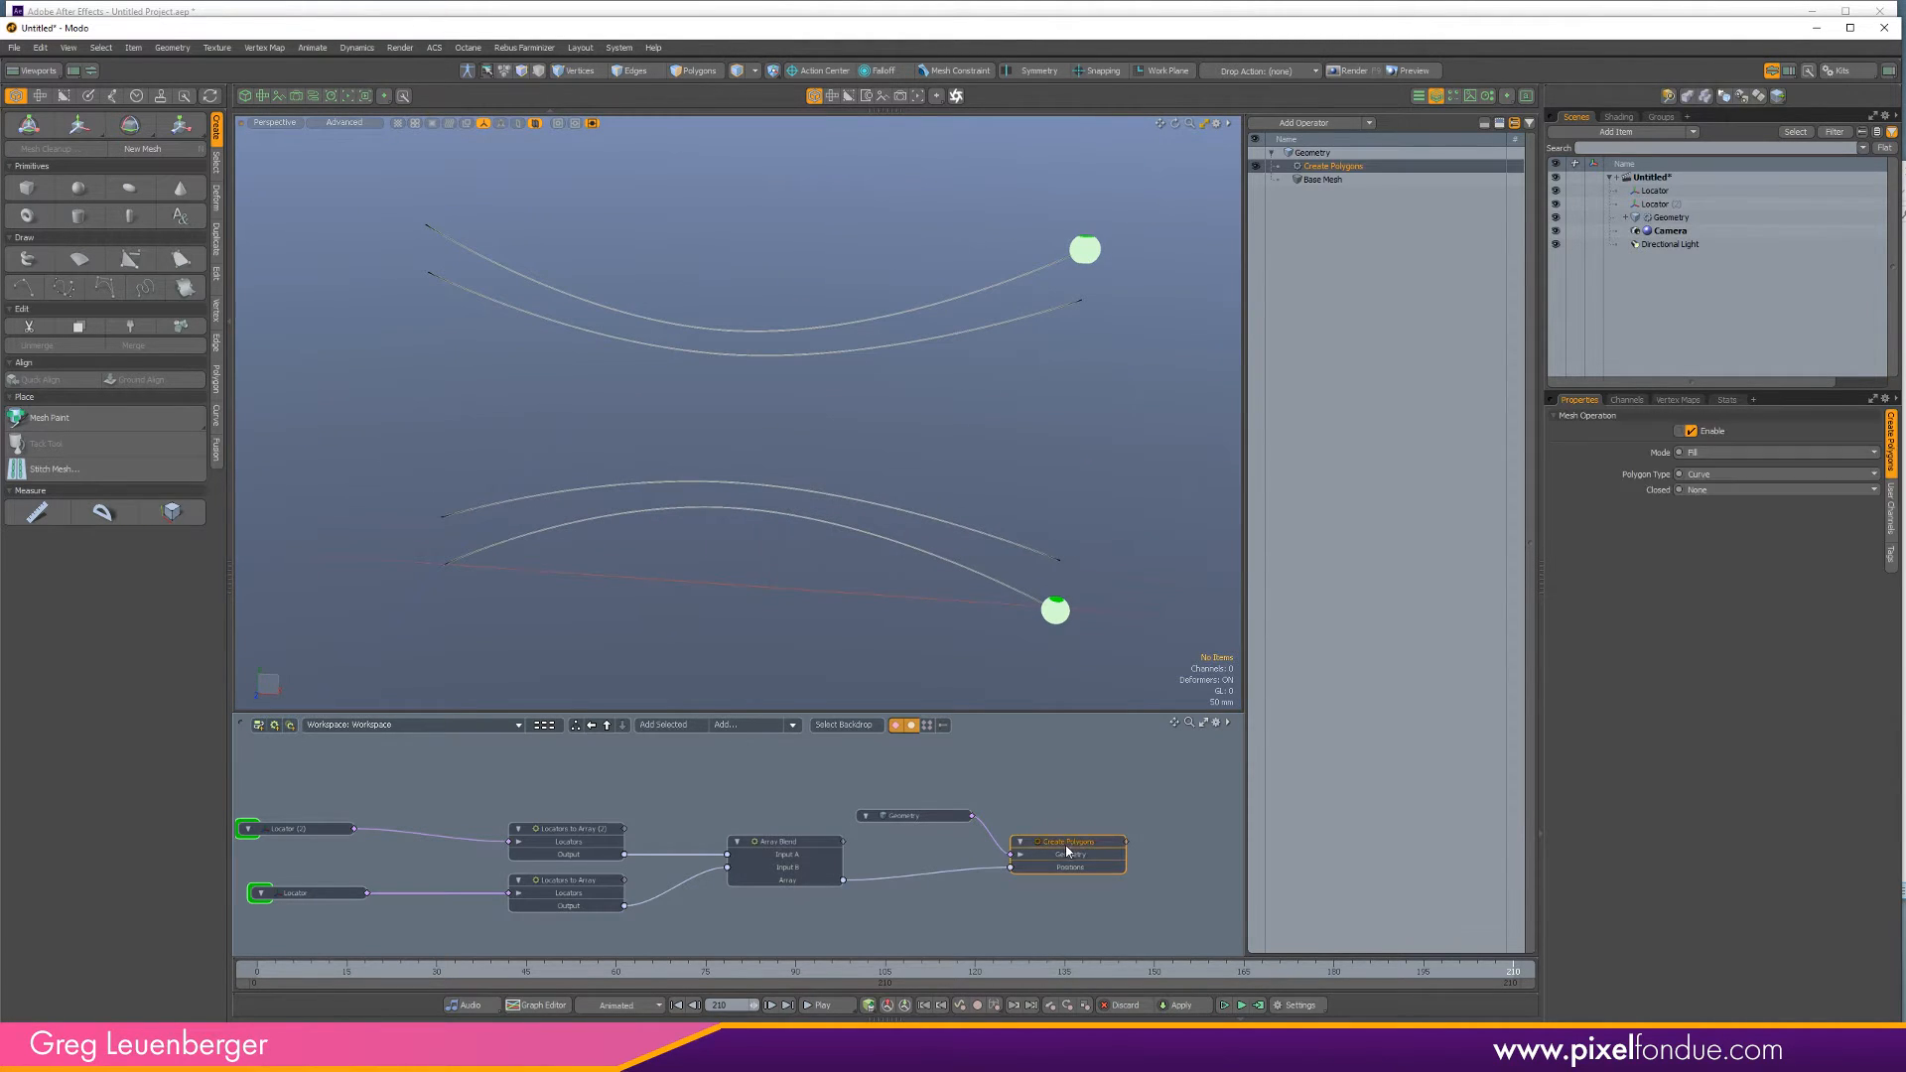
{"action": "left_click", "coordinate": [1706, 454]}
{"action": "left_click", "coordinate": [1703, 469]}
{"action": "left_click_drag", "start_coordinate": [779, 488], "coordinate": [697, 487], "text": "alt"}
{"action": "left_click", "coordinate": [1708, 477]}
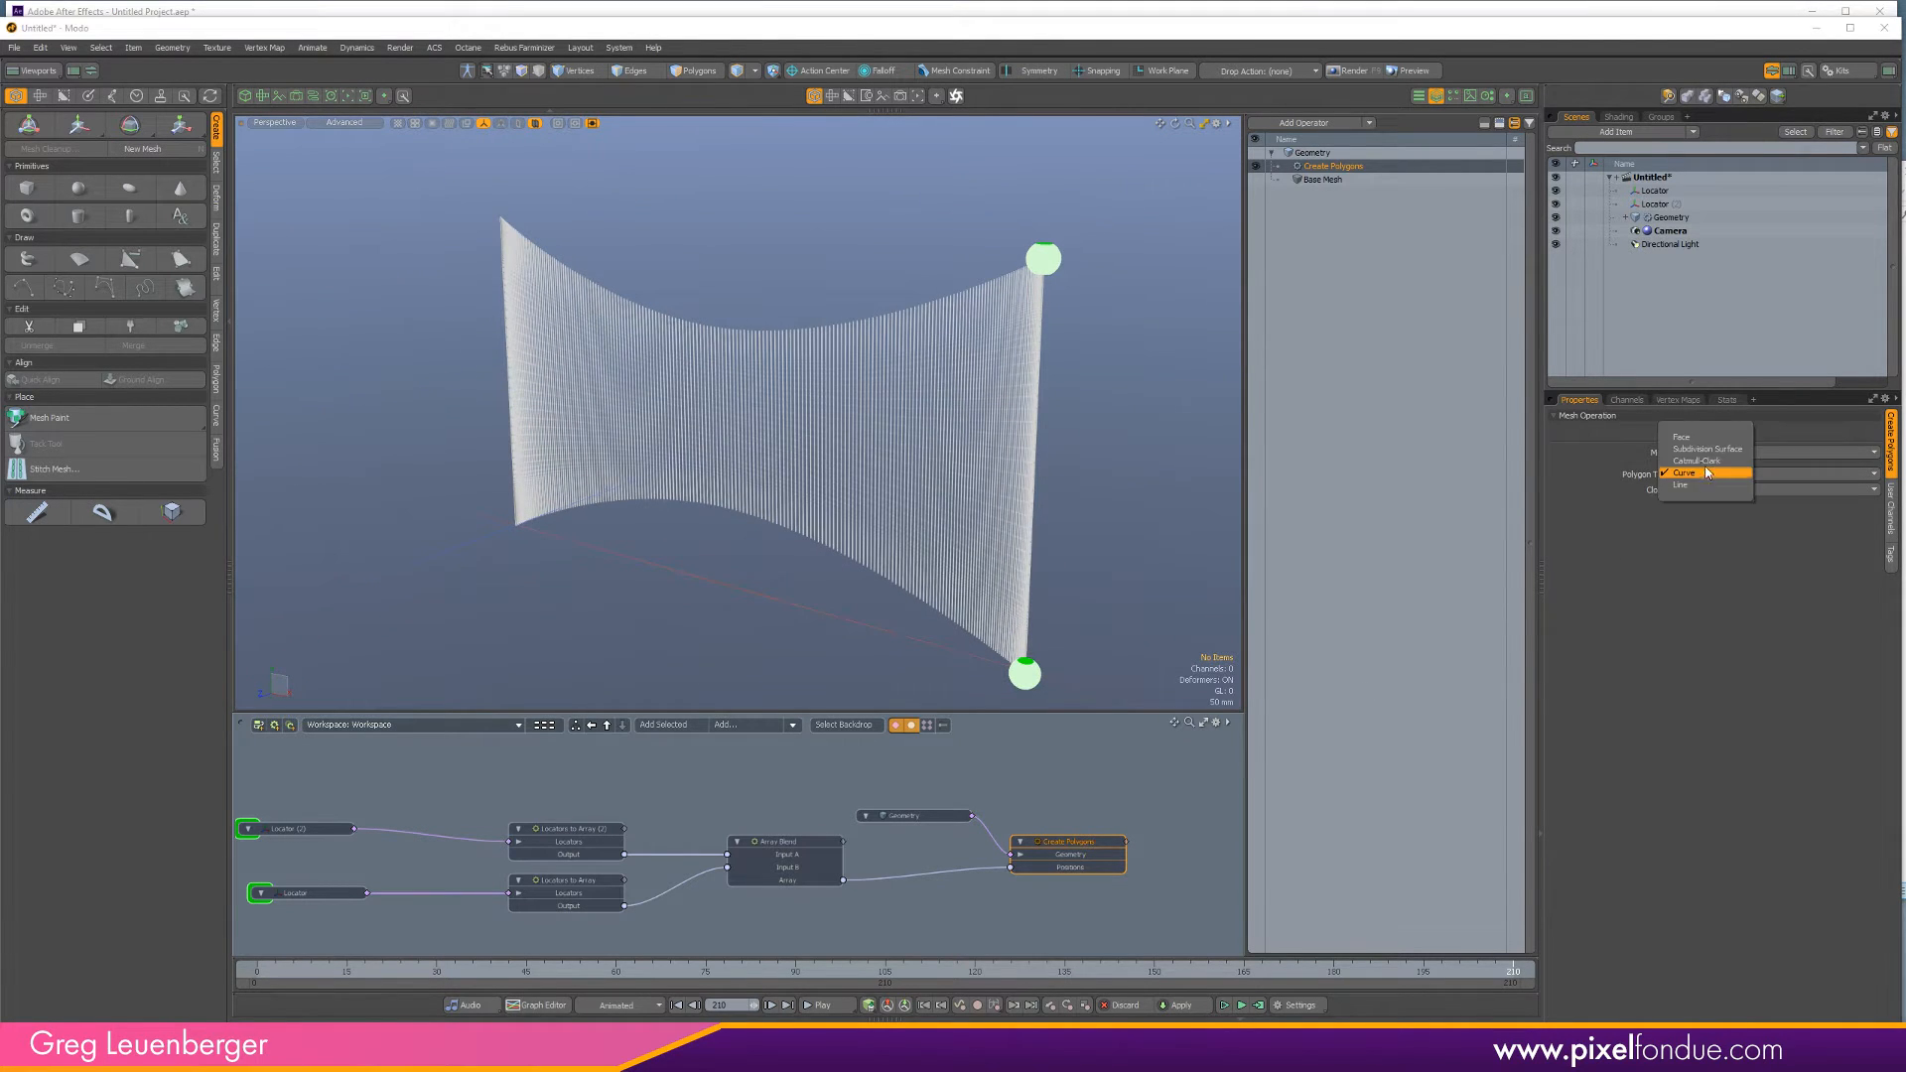
{"action": "left_click", "coordinate": [1702, 439]}
{"action": "left_click_drag", "start_coordinate": [645, 476], "coordinate": [857, 541], "text": "alt"}
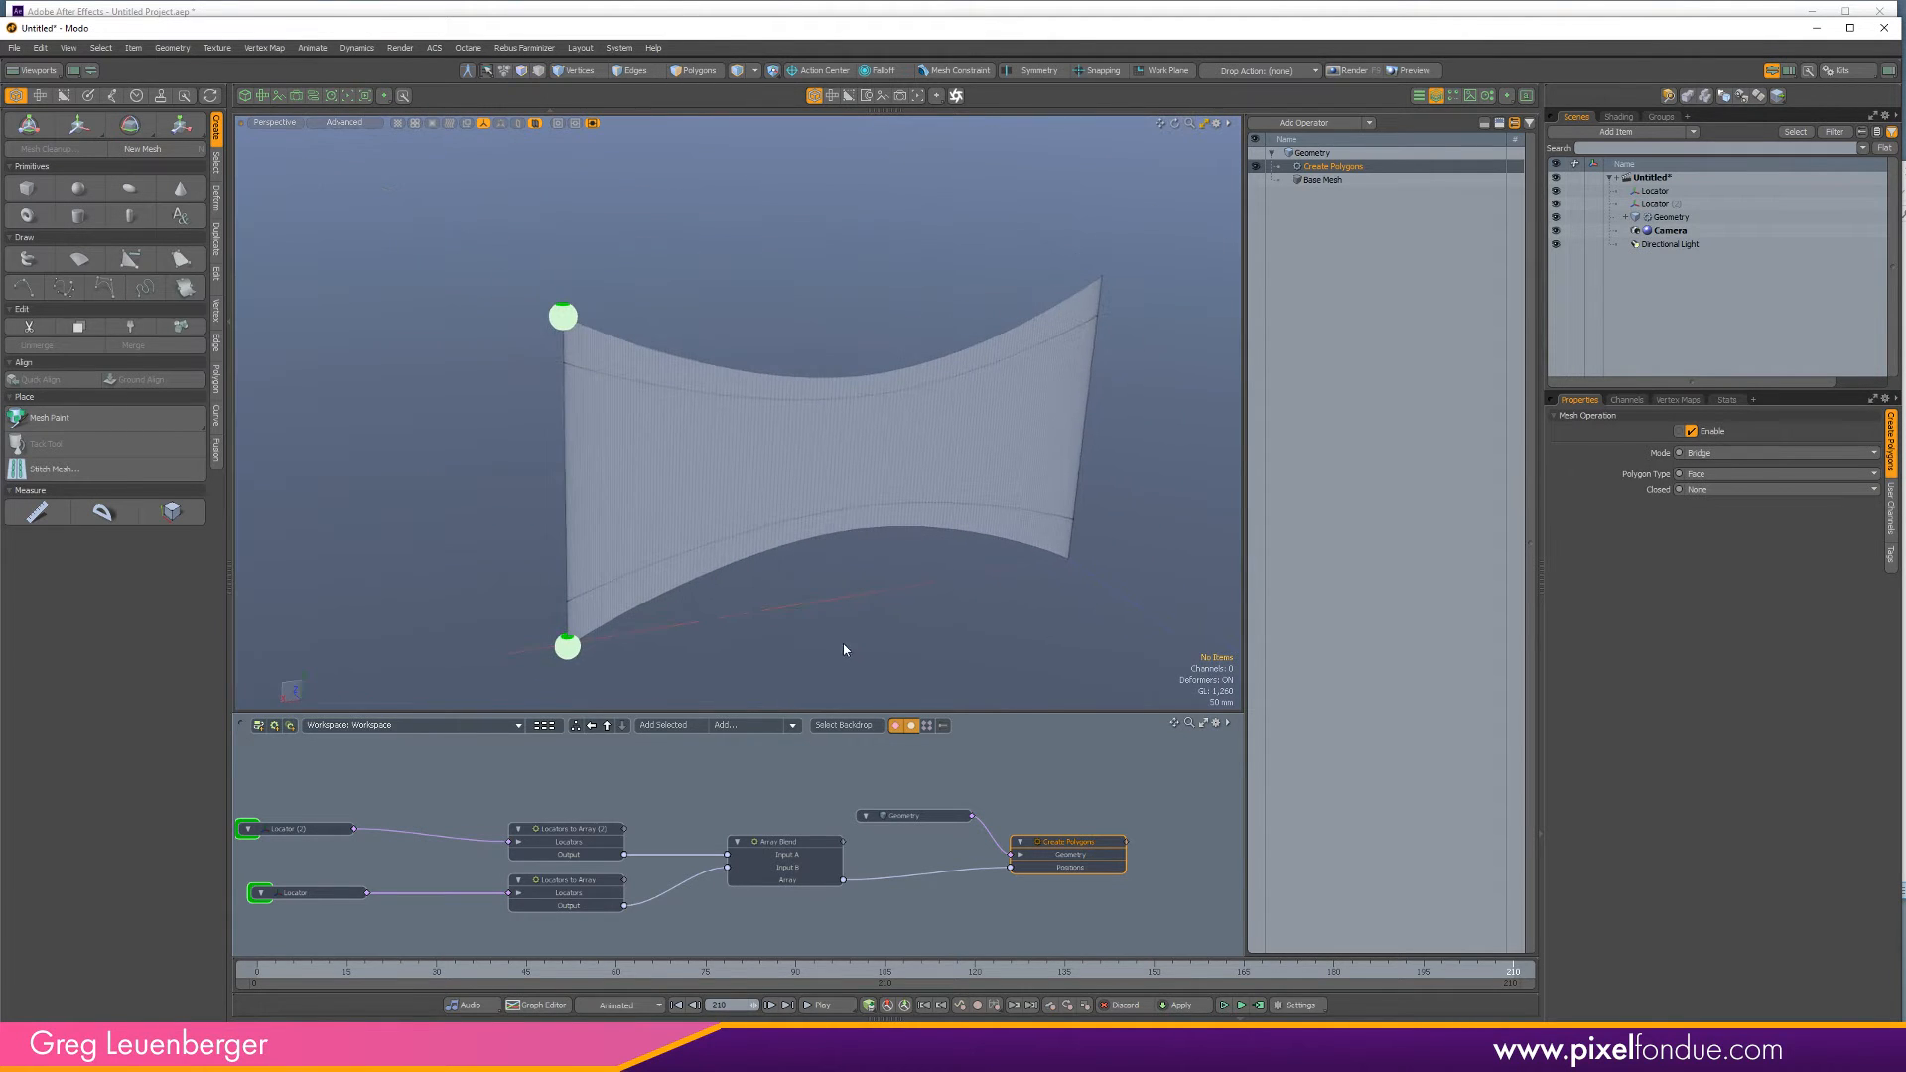
At frame 103, lower the bottom locator in Y so its motion path sags downward instead of arching.
{"action": "mouse_move", "coordinate": [1512, 970]}
{"action": "left_mouse_down"}
{"action": "mouse_move", "coordinate": [724, 971]}
{"action": "mouse_move", "coordinate": [1513, 971]}
{"action": "left_mouse_up"}
{"action": "left_click", "coordinate": [569, 649]}
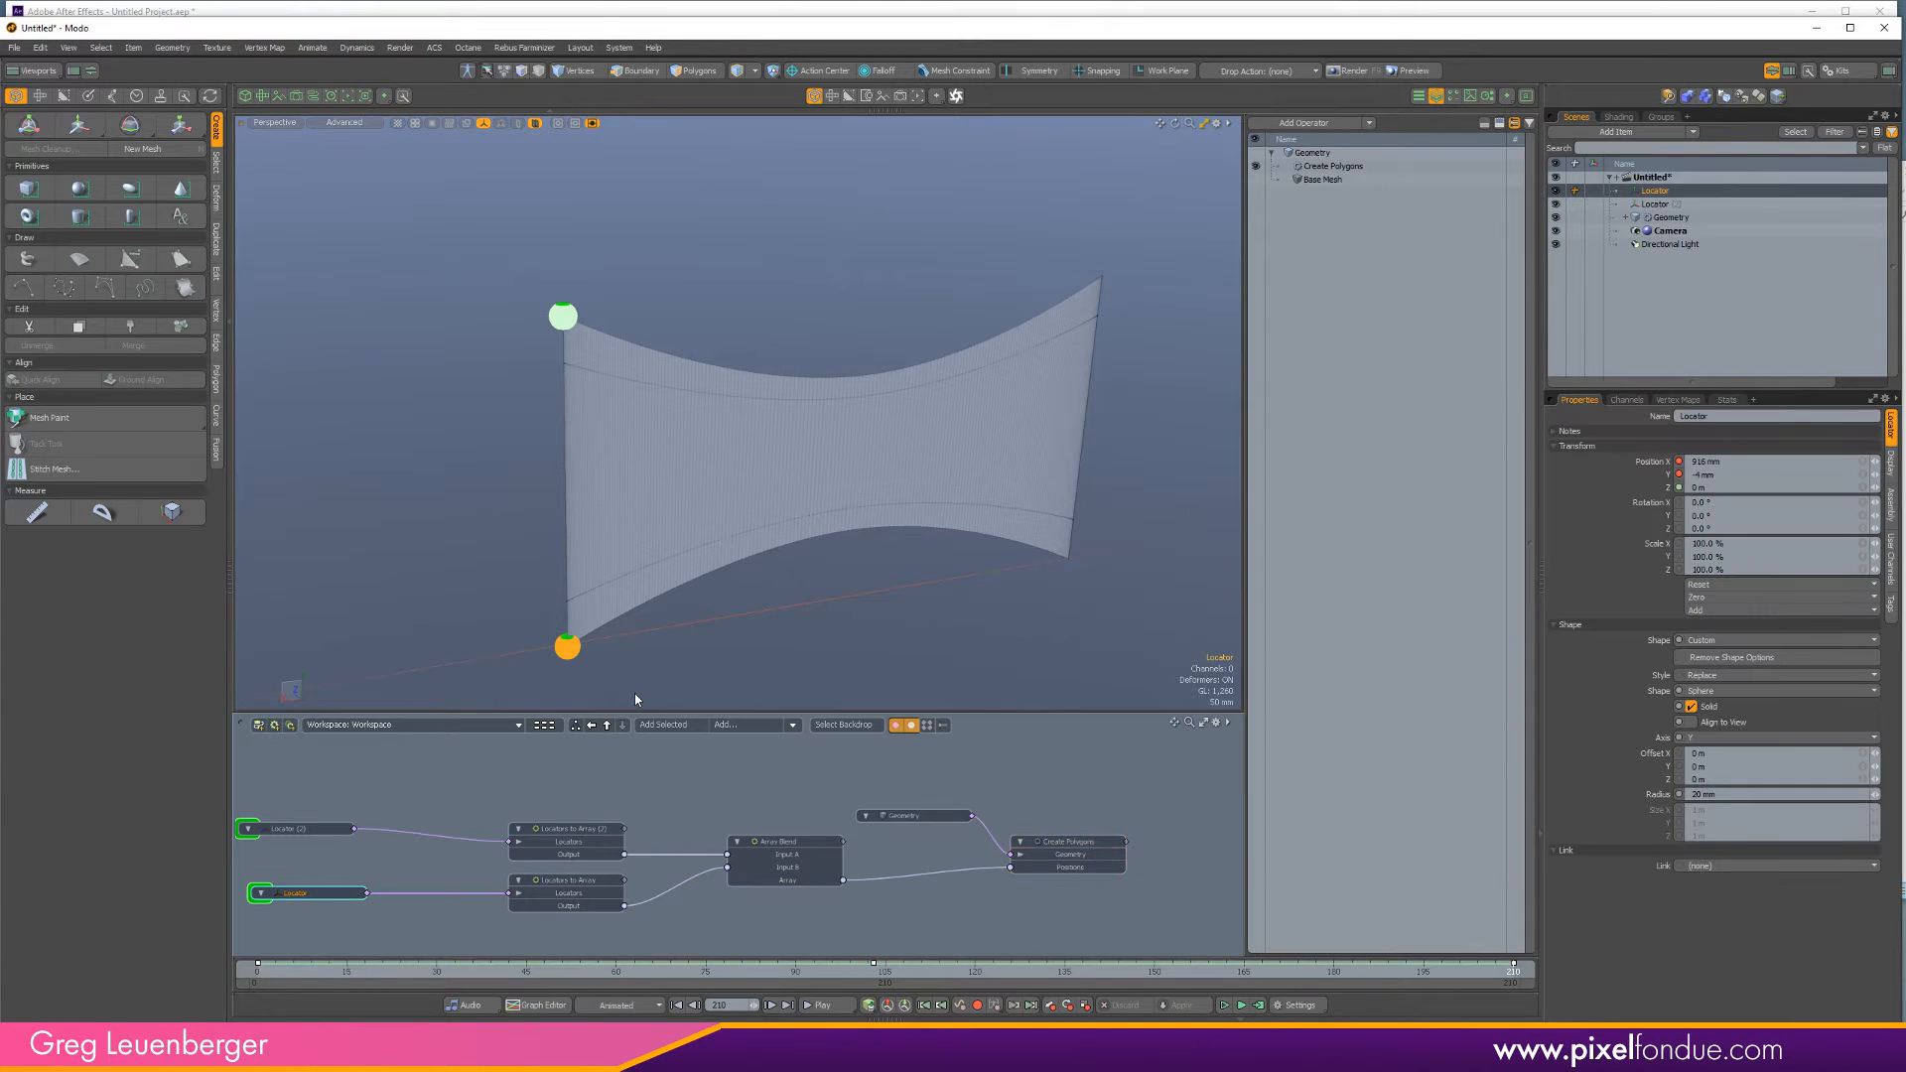
{"action": "left_click", "coordinate": [867, 975]}
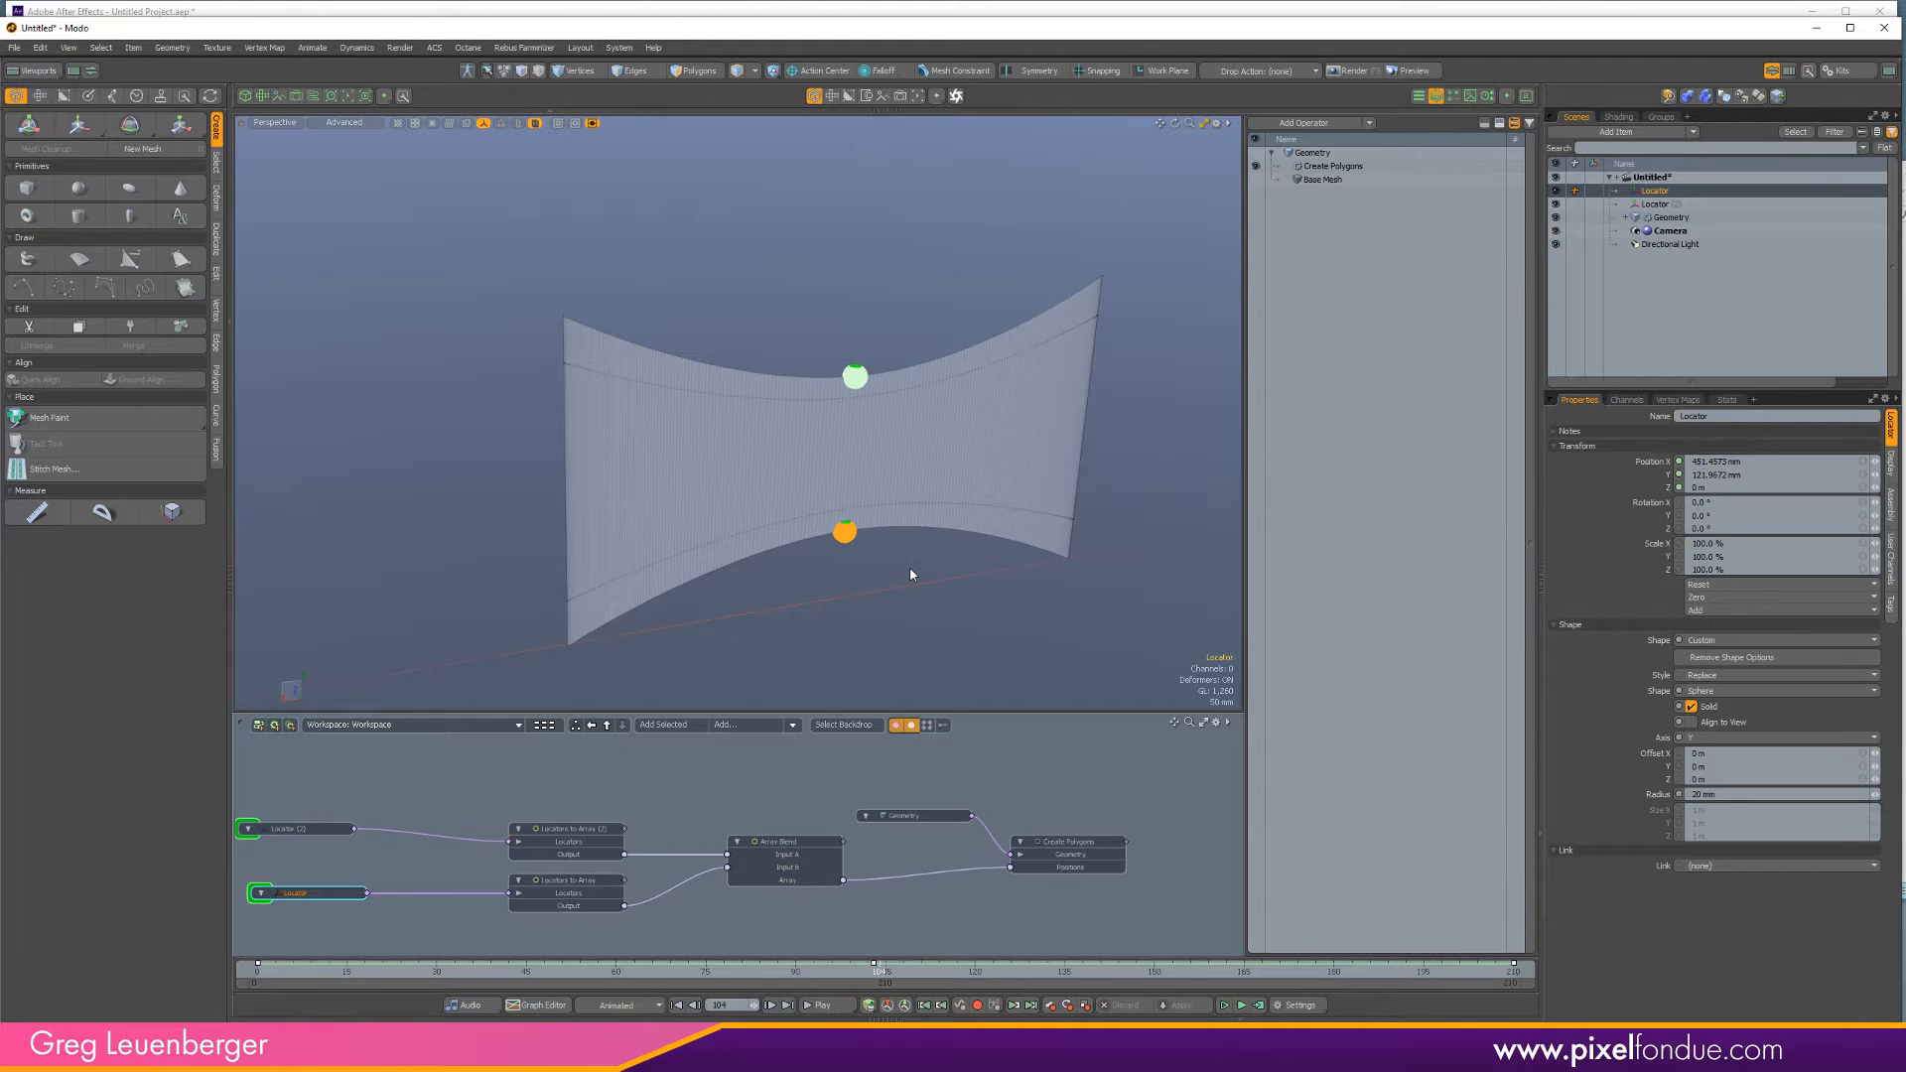
{"action": "key", "text": "Left"}
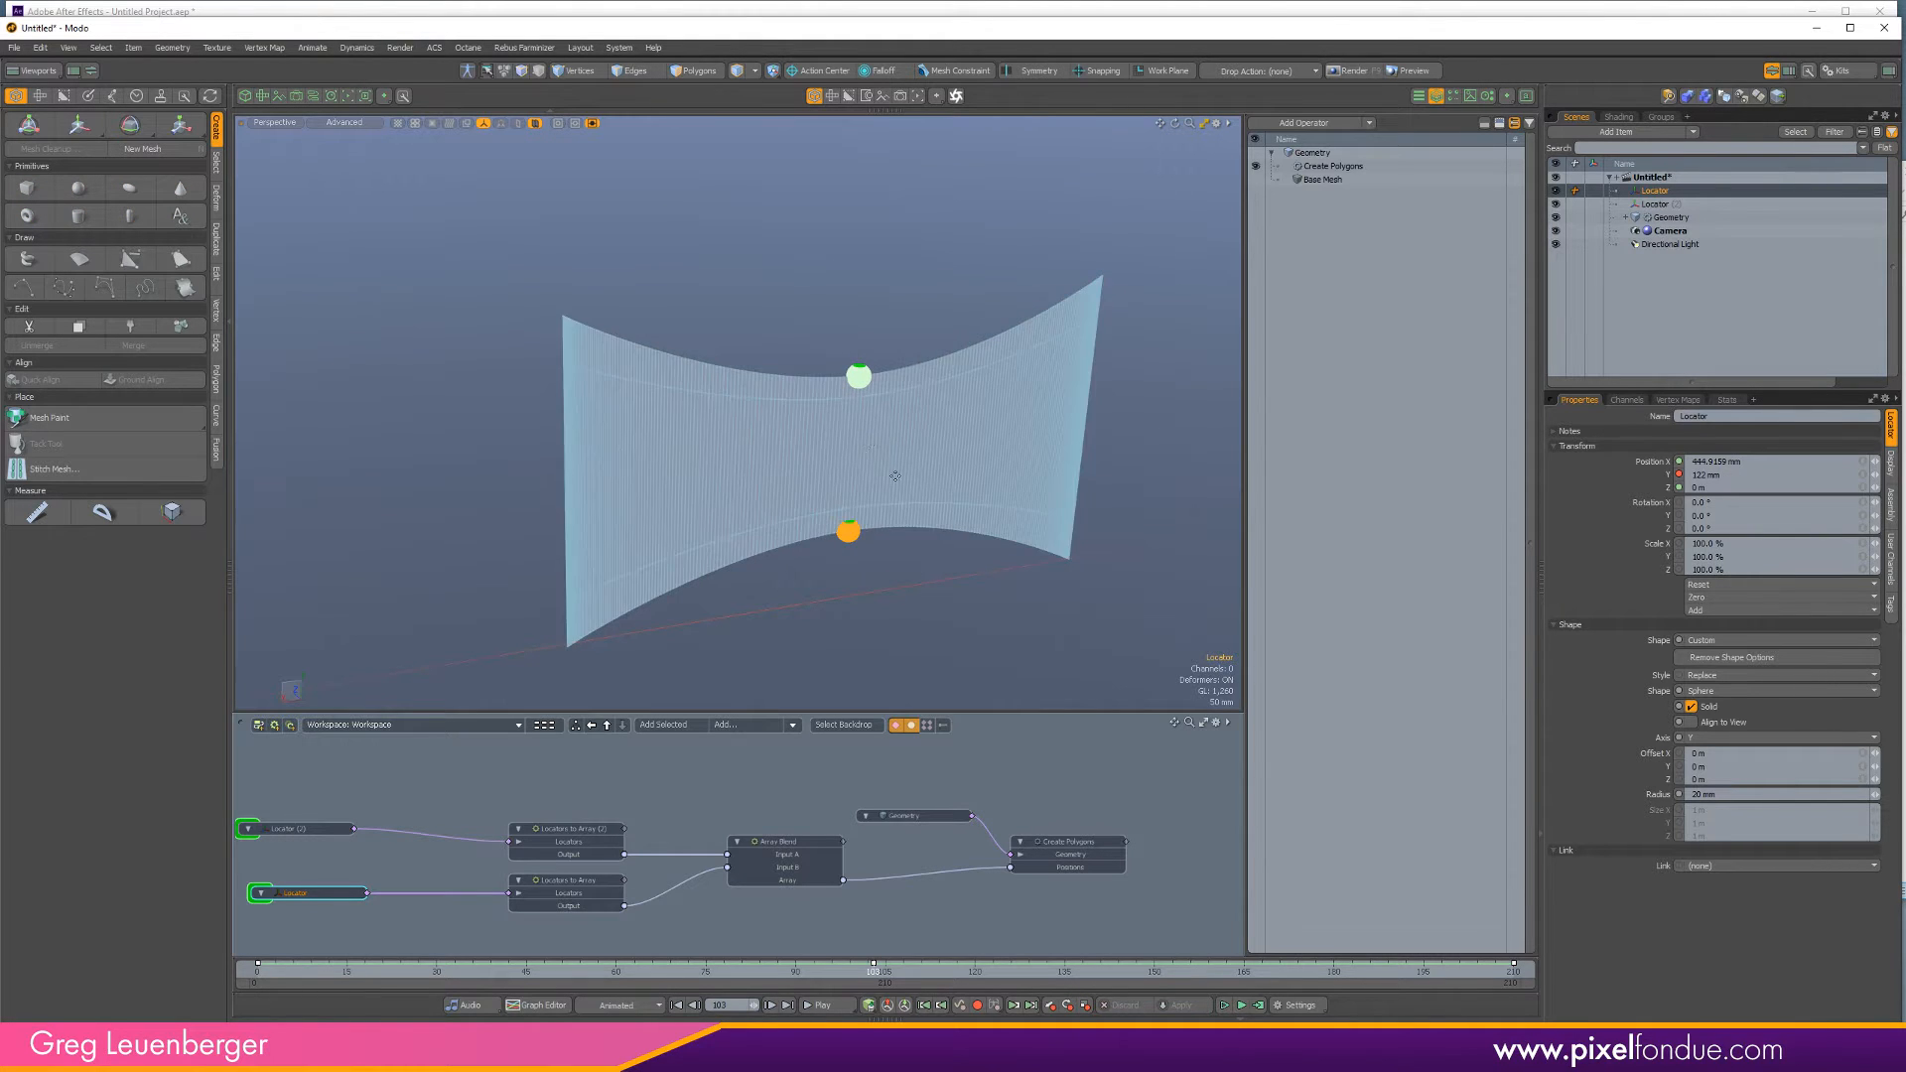
{"action": "key", "text": "w"}
{"action": "left_click_drag", "start_coordinate": [849, 479], "coordinate": [838, 650]}
{"action": "left_click_drag", "start_coordinate": [838, 650], "coordinate": [815, 574], "text": "alt+shift"}
{"action": "mouse_move", "coordinate": [815, 575]}
{"action": "left_mouse_down", "text": "alt"}
{"action": "mouse_move", "coordinate": [739, 581]}
{"action": "mouse_move", "coordinate": [817, 576]}
{"action": "left_mouse_up", "text": "alt"}
{"action": "left_click_drag", "start_coordinate": [779, 491], "coordinate": [677, 458], "text": "alt"}
Set the Create Polygons node's Polygon Type to Curve and its Mode to Fill for separate lengthwise strands.
{"action": "left_click", "coordinate": [1077, 865]}
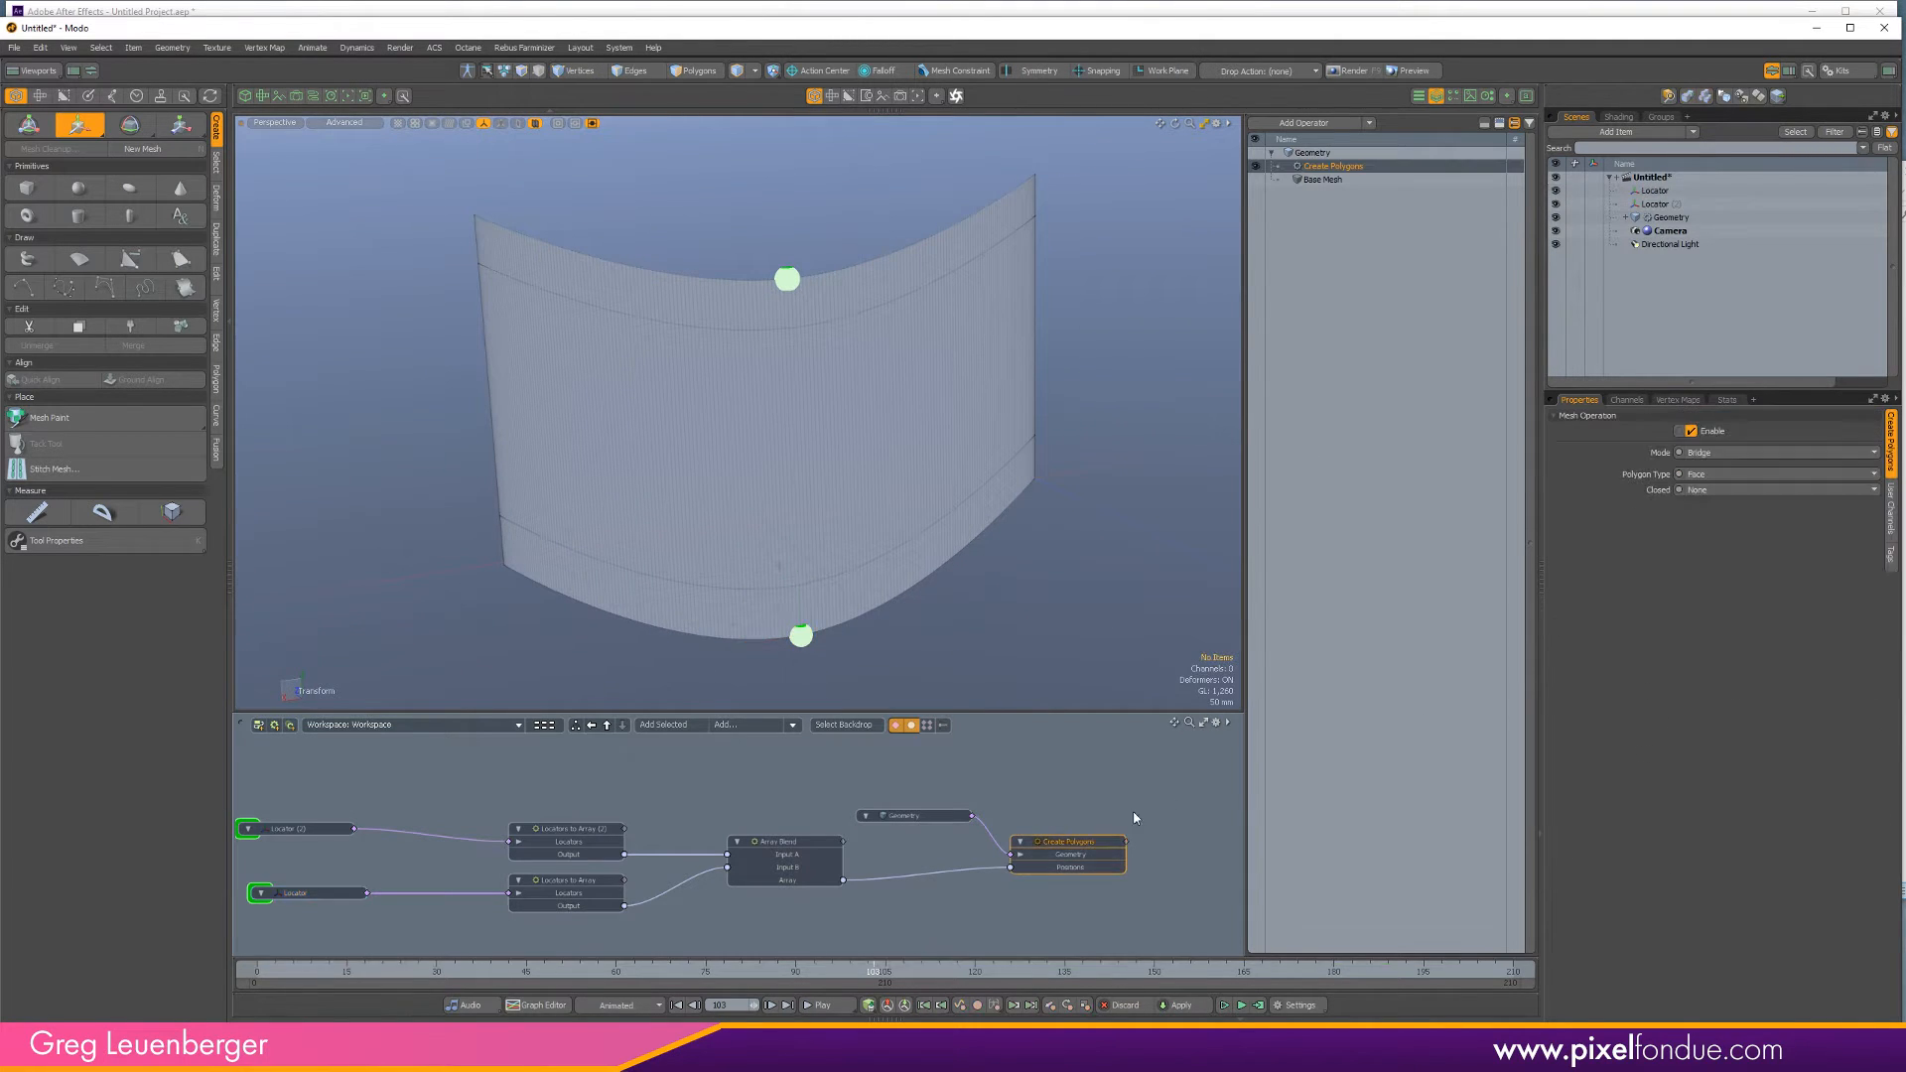
{"action": "left_click", "coordinate": [1709, 477]}
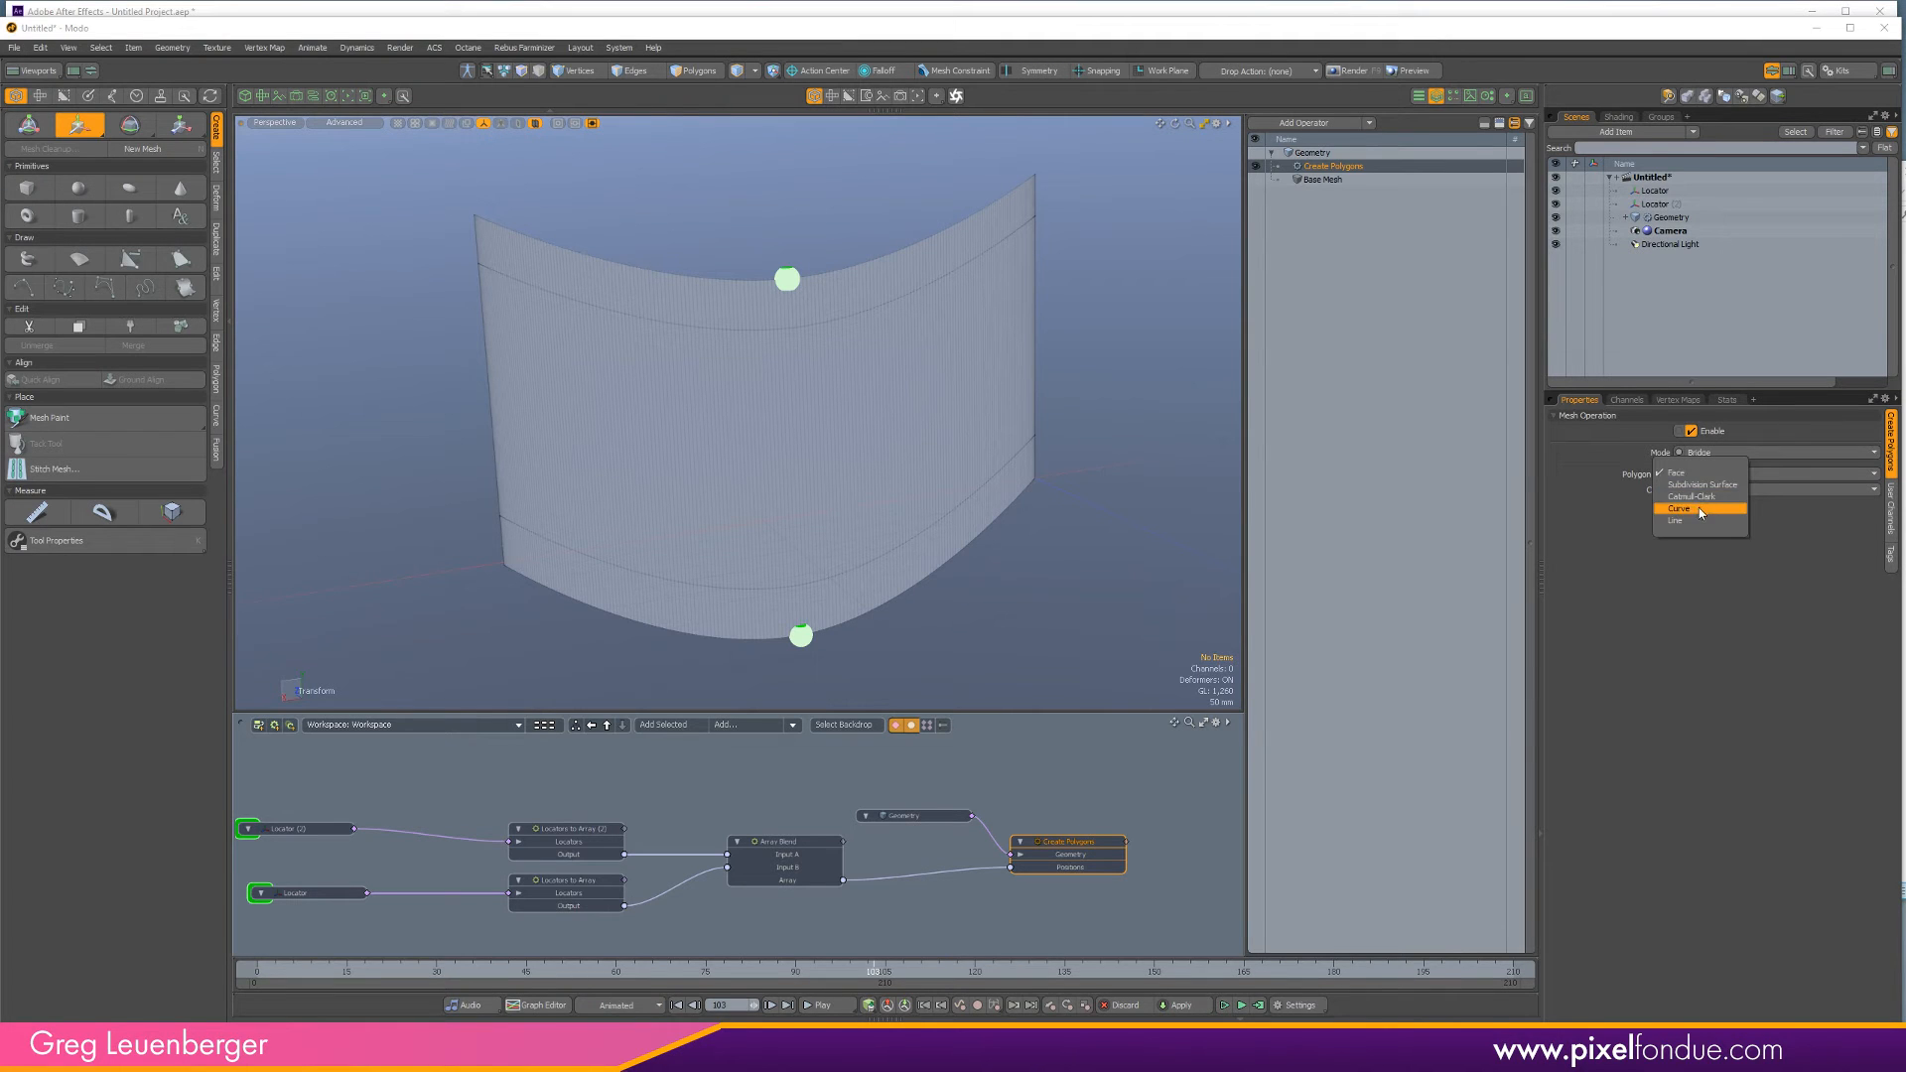
{"action": "left_click", "coordinate": [1701, 513]}
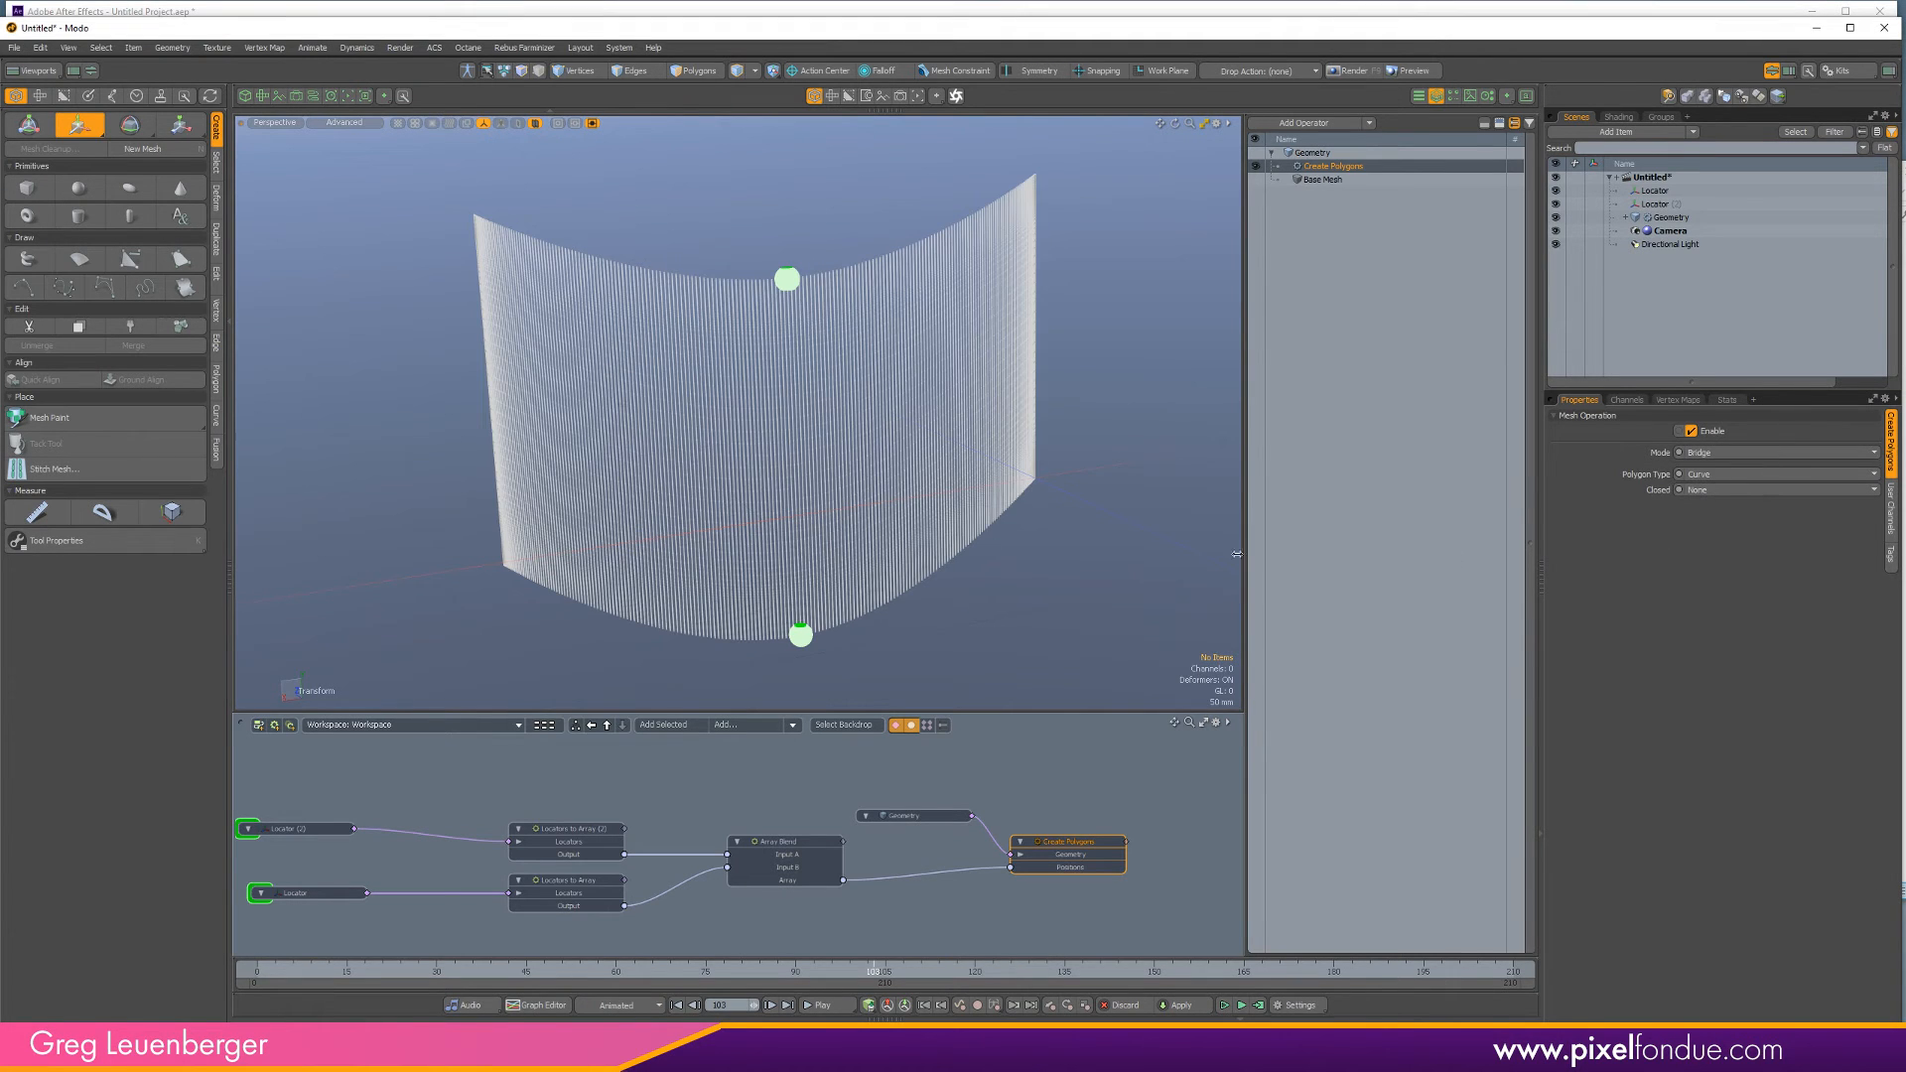
{"action": "left_click", "coordinate": [1698, 456]}
{"action": "left_click", "coordinate": [1699, 439]}
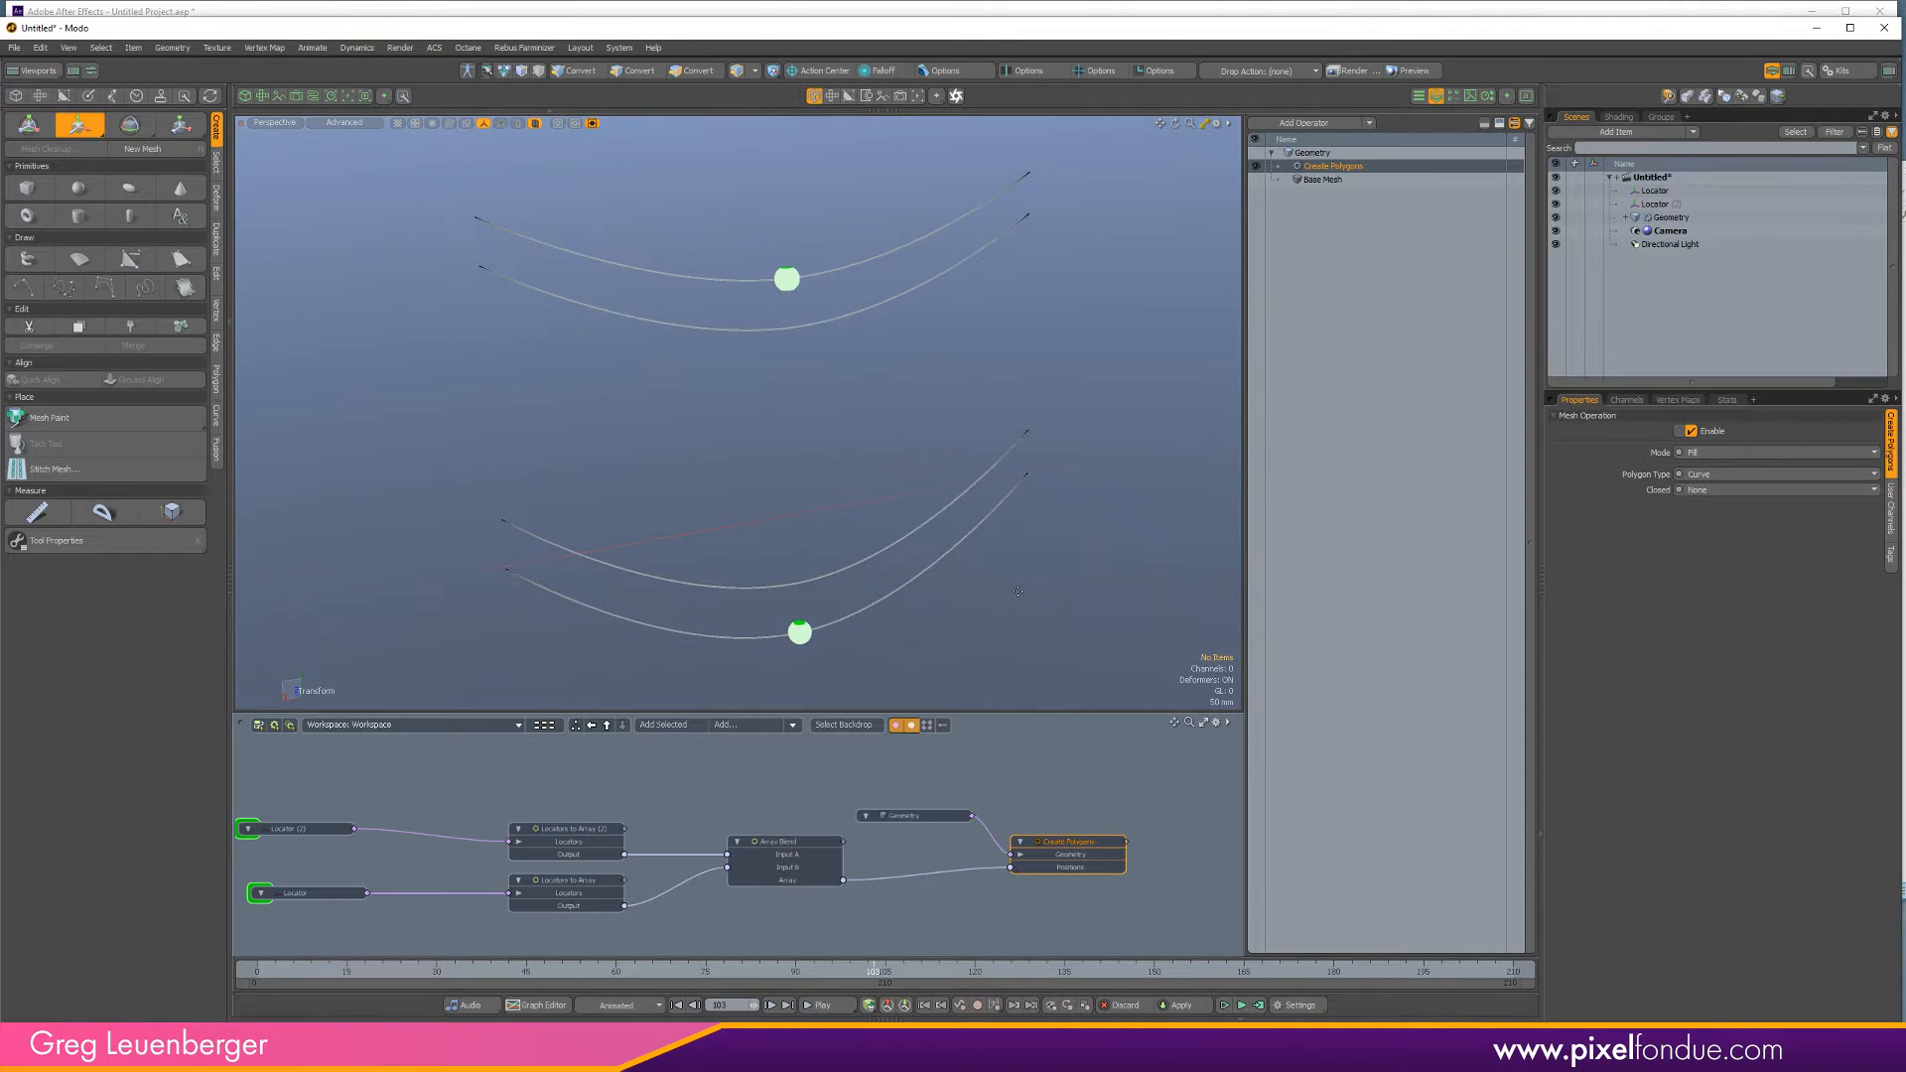
{"action": "key", "text": "space"}
{"action": "left_click", "coordinate": [1018, 626]}
{"action": "left_click_drag", "start_coordinate": [1019, 626], "coordinate": [760, 630], "text": "alt"}
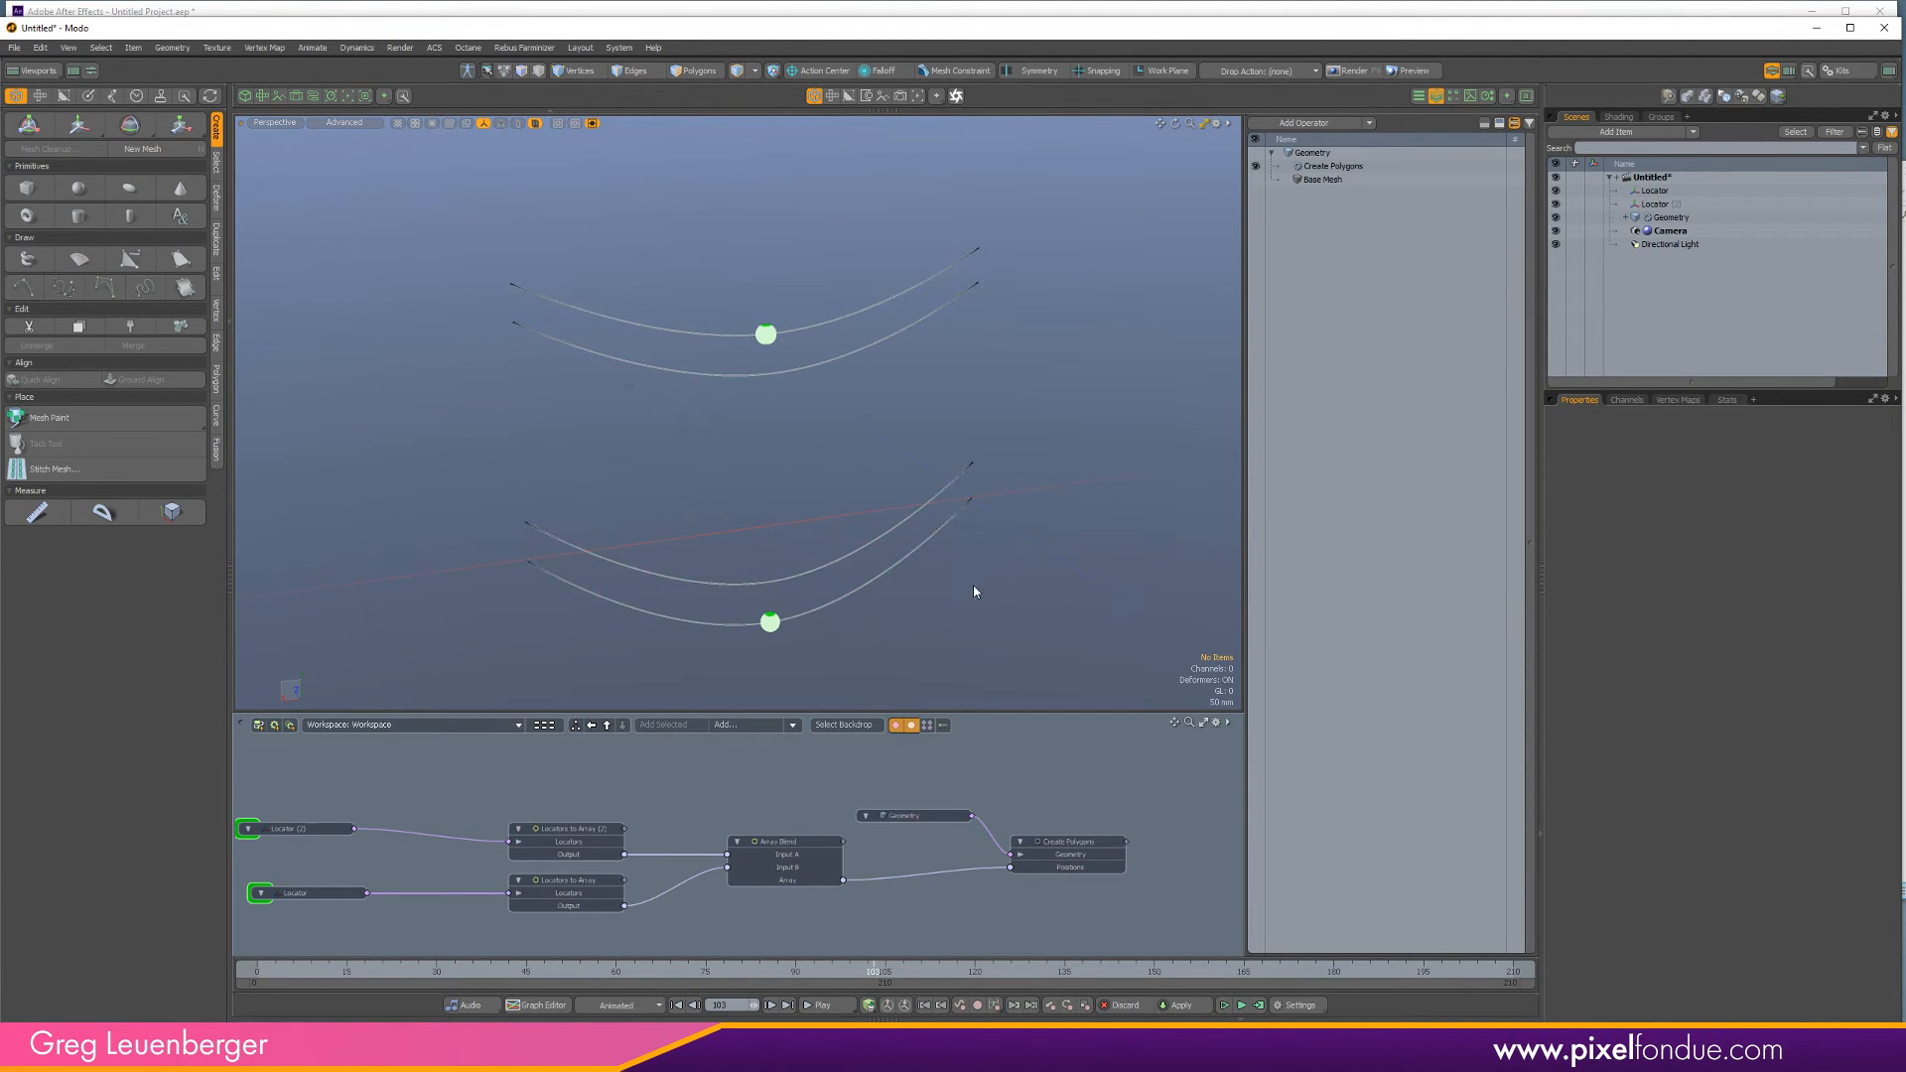
{"action": "left_click", "coordinate": [1071, 846]}
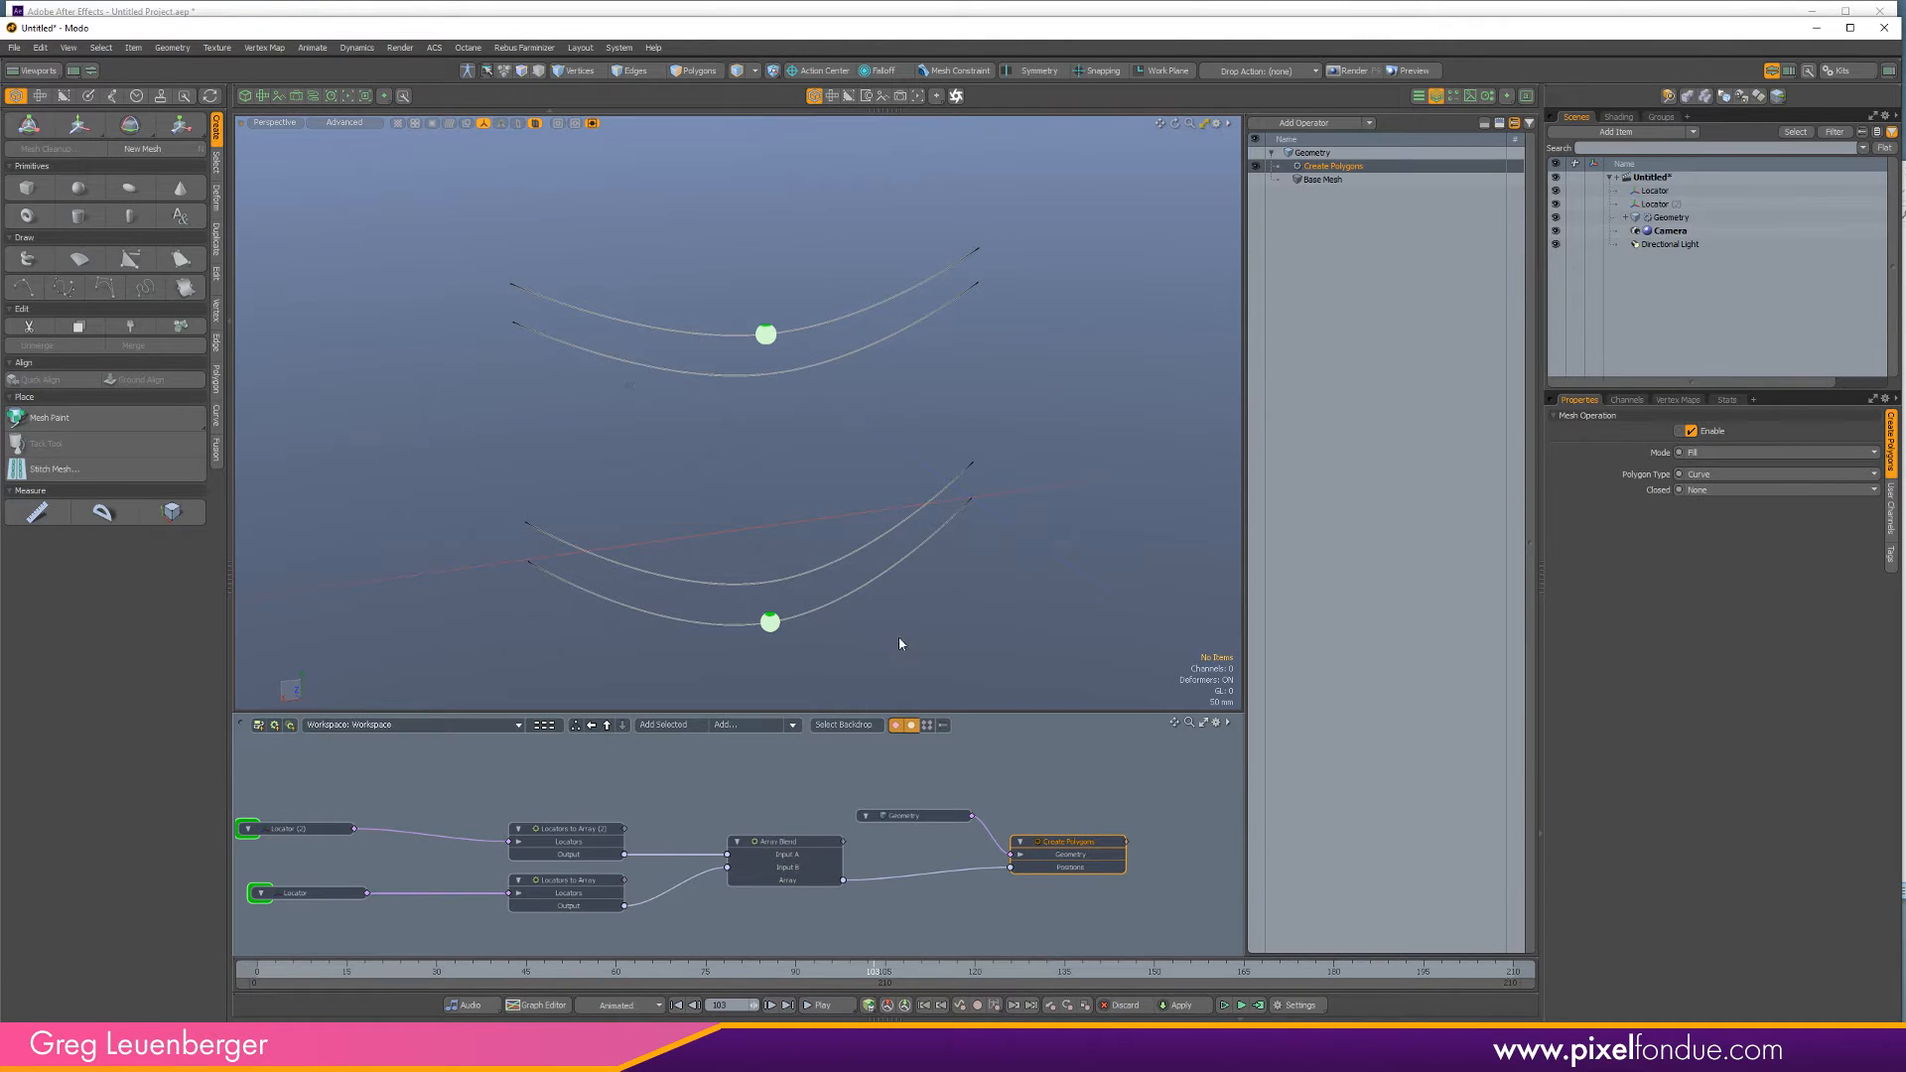
{"action": "left_click_drag", "start_coordinate": [900, 643], "coordinate": [943, 640], "text": "alt"}
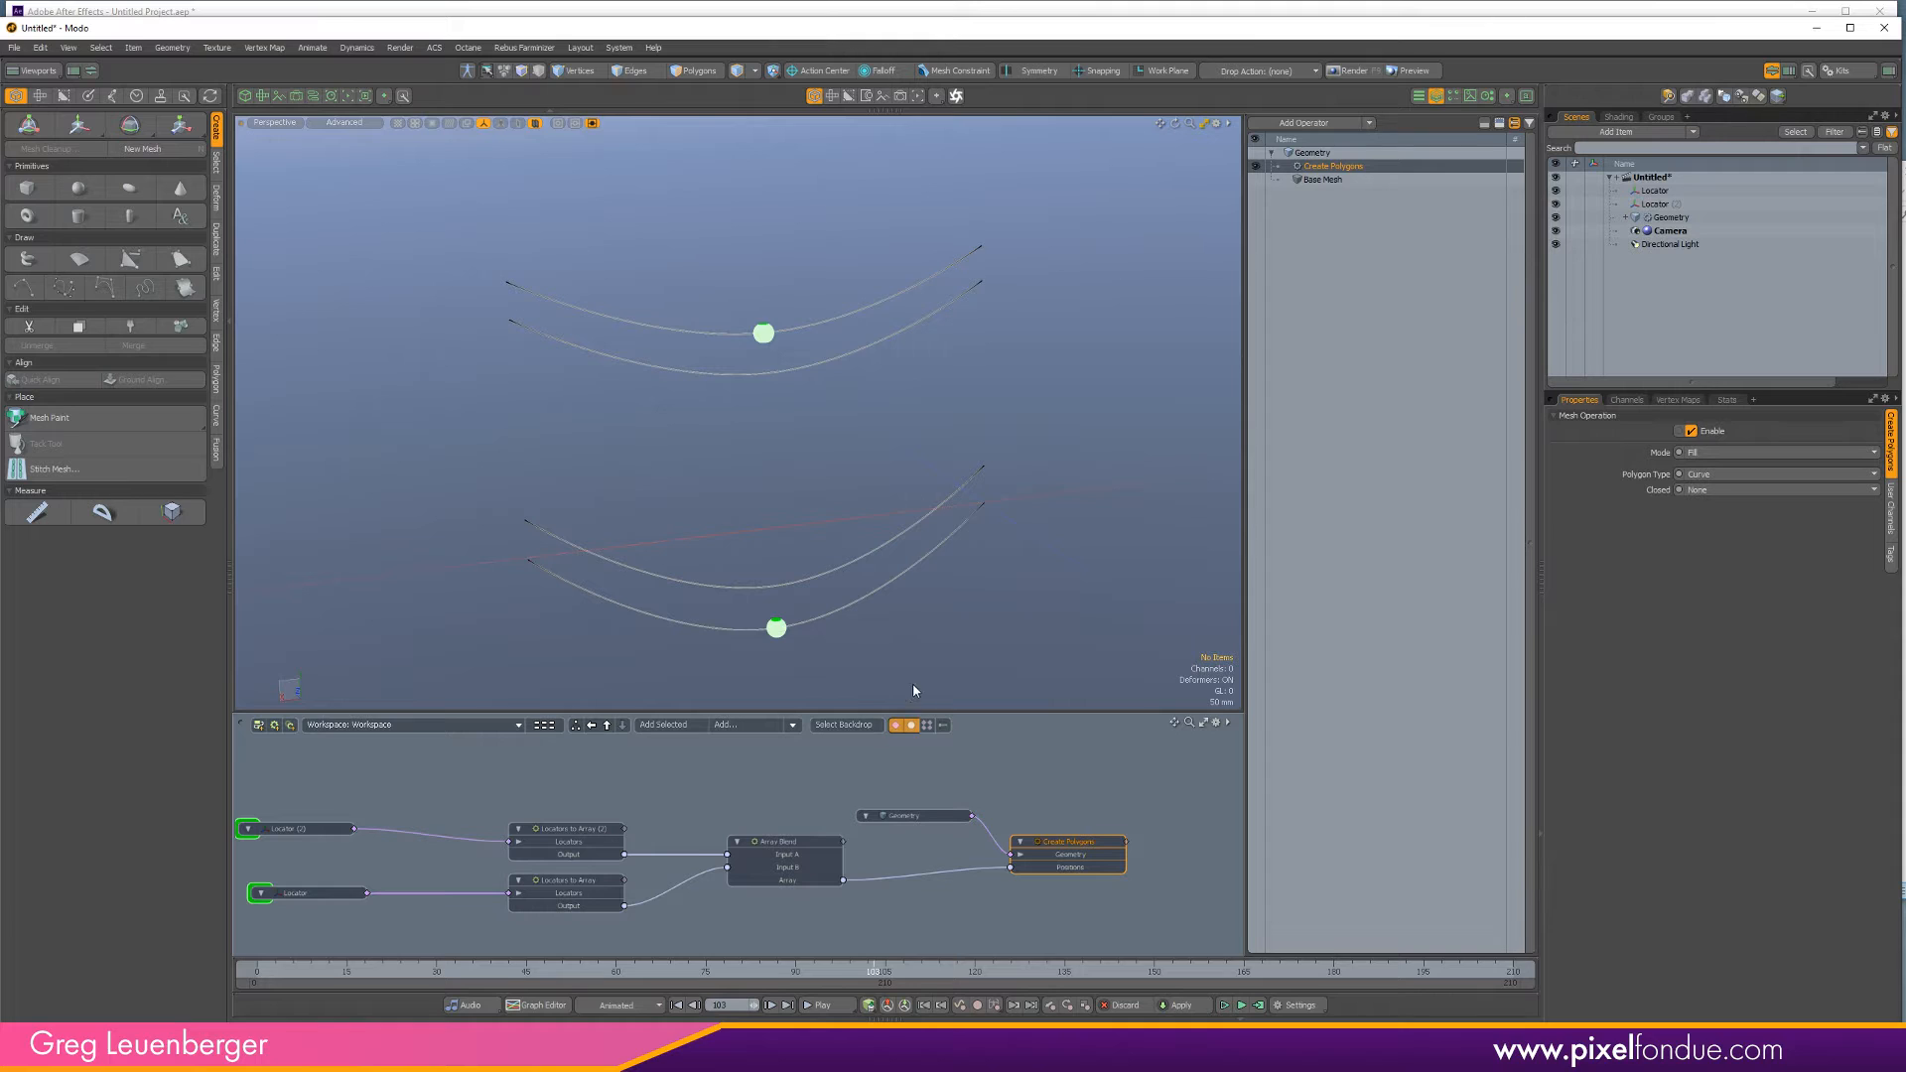
Disconnect Locator (2) from the Locators to Array (2) node.
{"action": "scroll", "coordinate": [1007, 785], "scroll_direction": "down", "scroll_amount": 2}
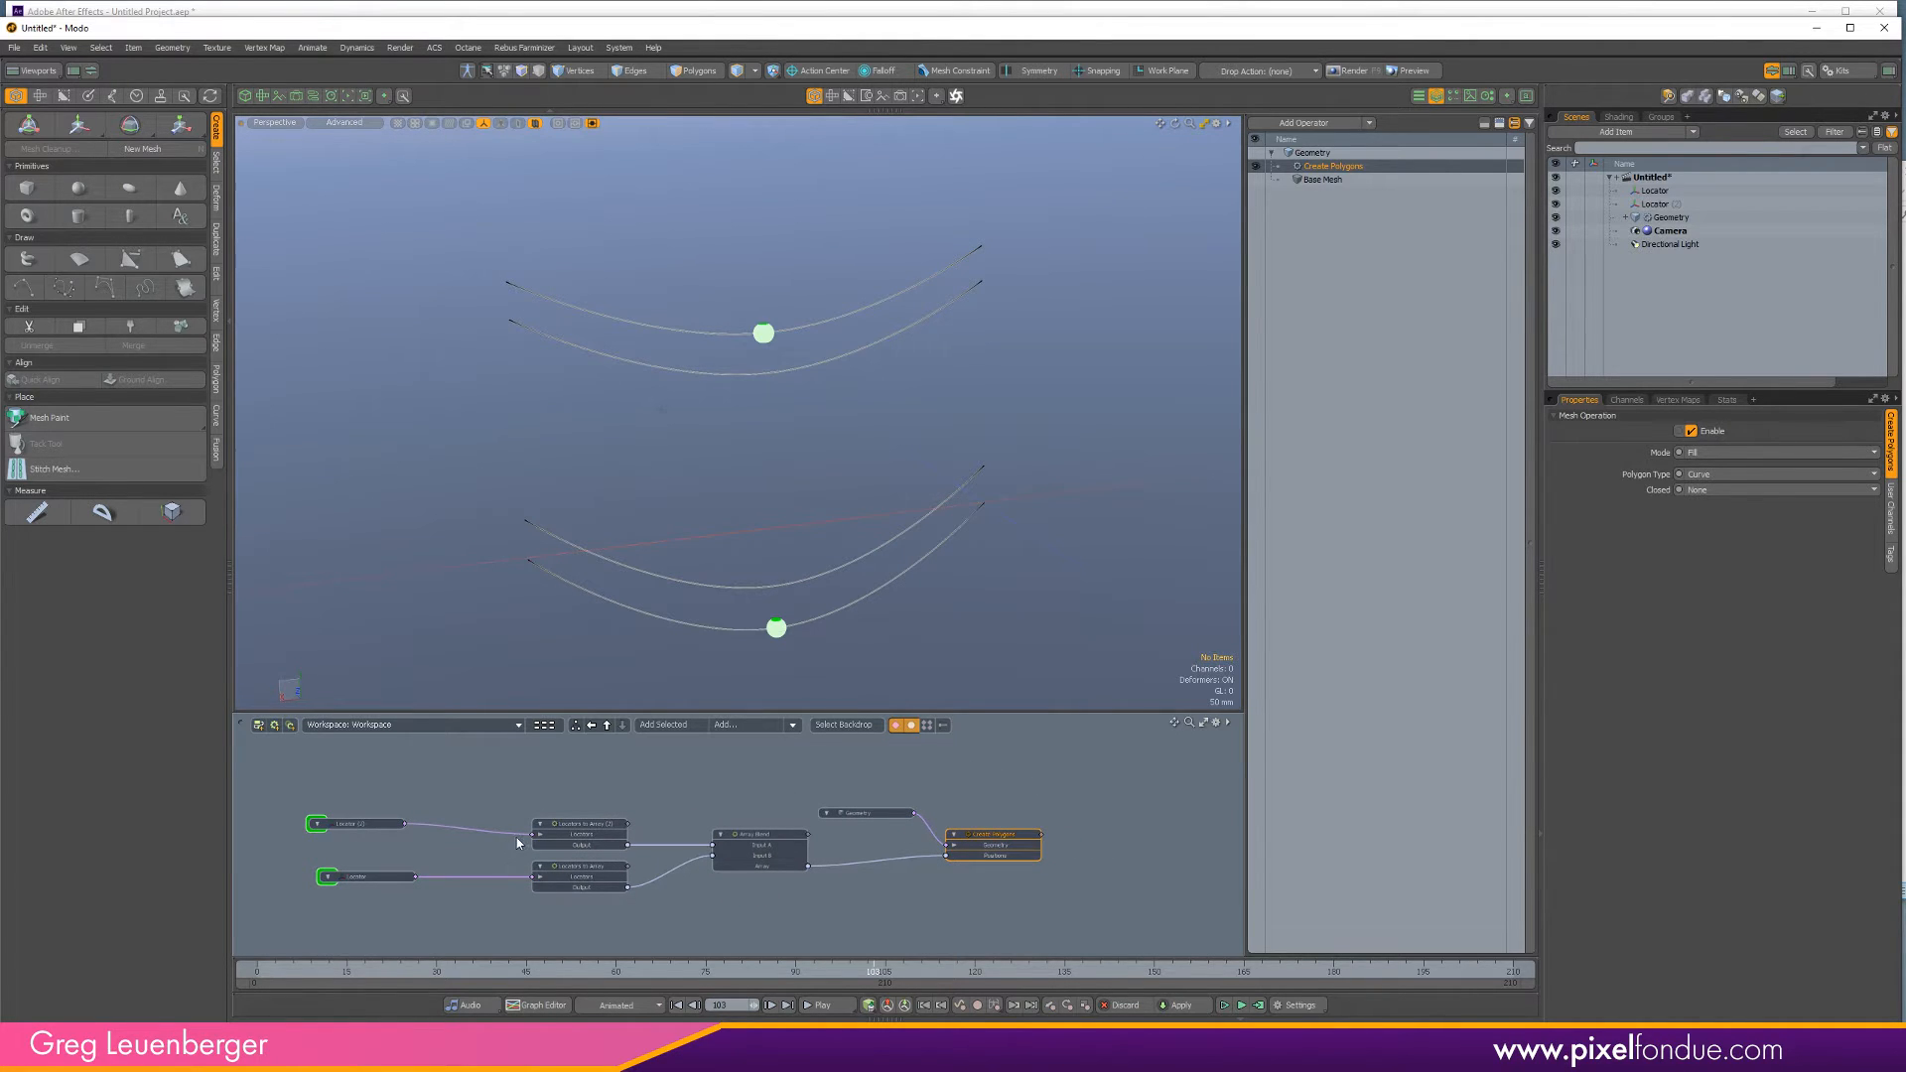
{"action": "left_click_drag", "start_coordinate": [517, 836], "coordinate": [876, 776]}
{"action": "left_click", "coordinate": [910, 889]}
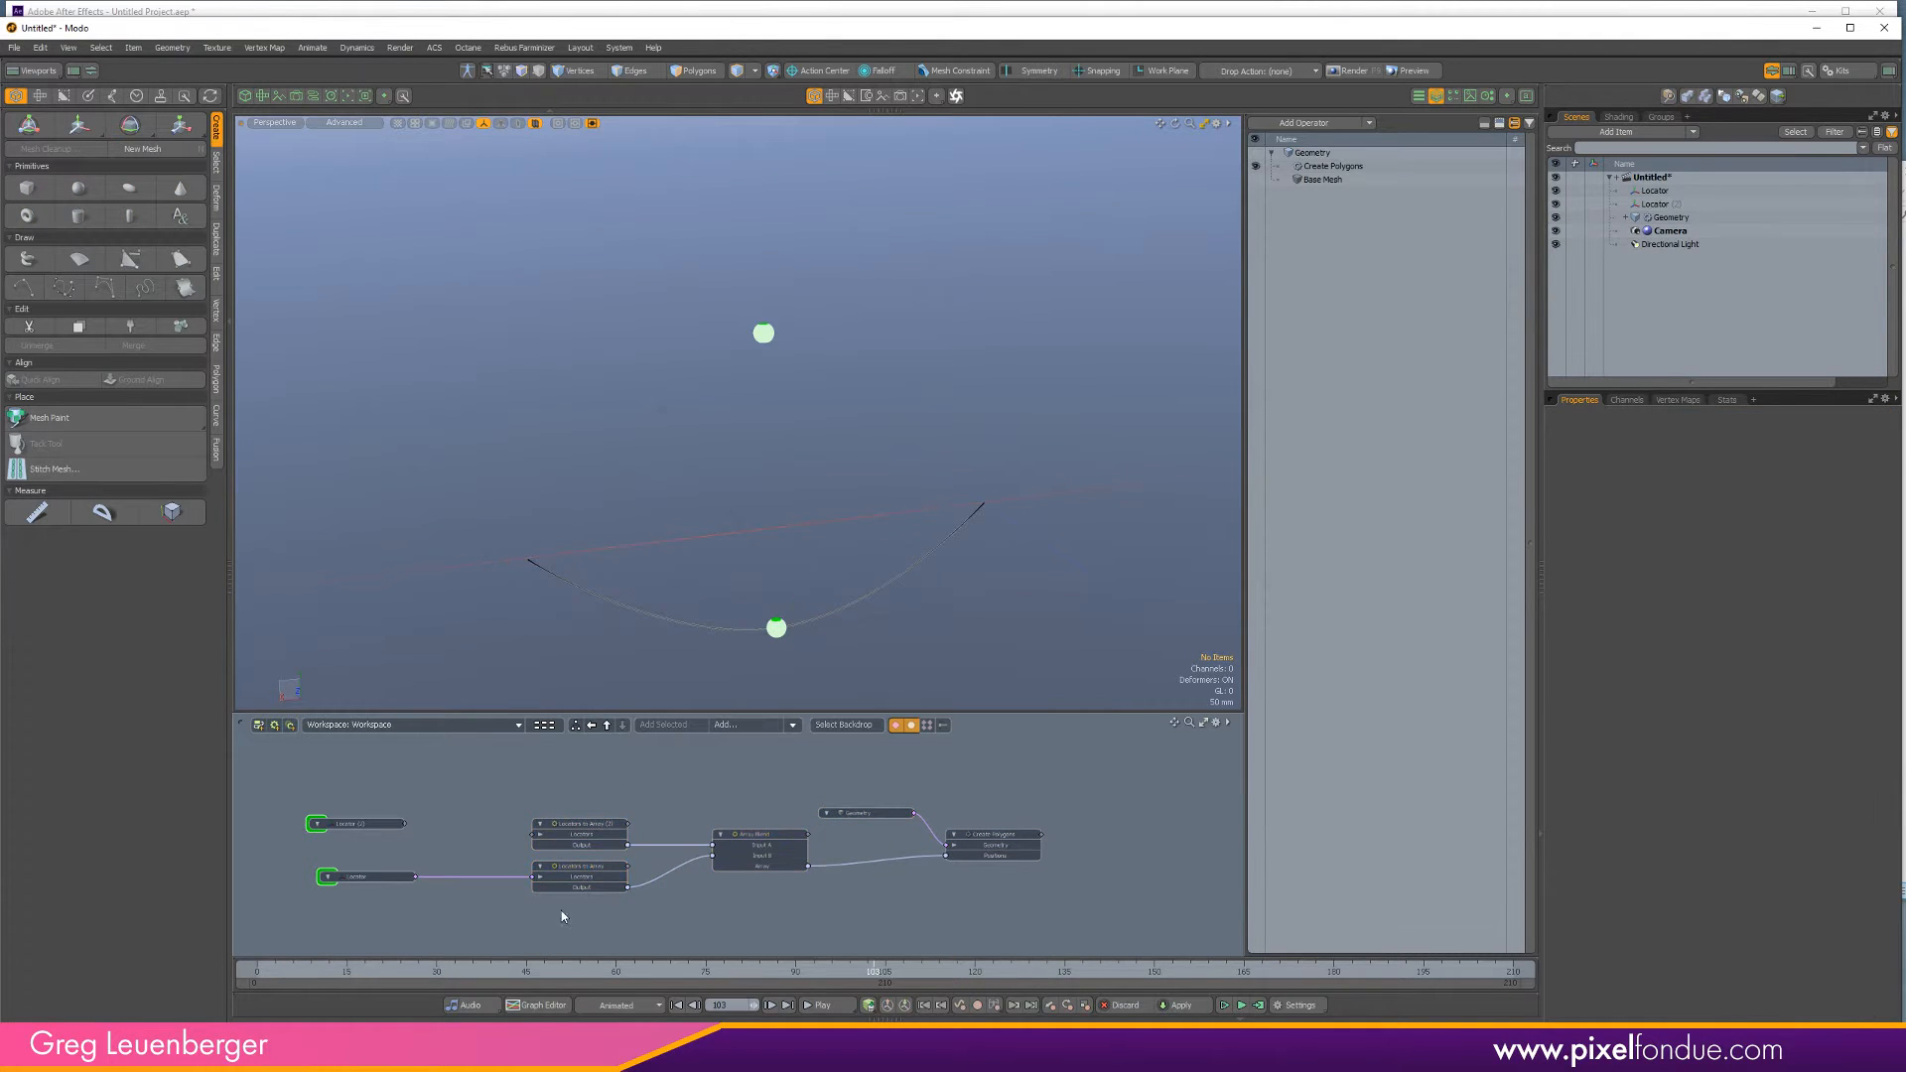
{"action": "left_click_drag", "start_coordinate": [536, 943], "coordinate": [813, 794]}
{"action": "key", "text": "Delete"}
{"action": "left_click_drag", "start_coordinate": [1012, 843], "coordinate": [1062, 812]}
{"action": "key", "text": "ctrl+z"}
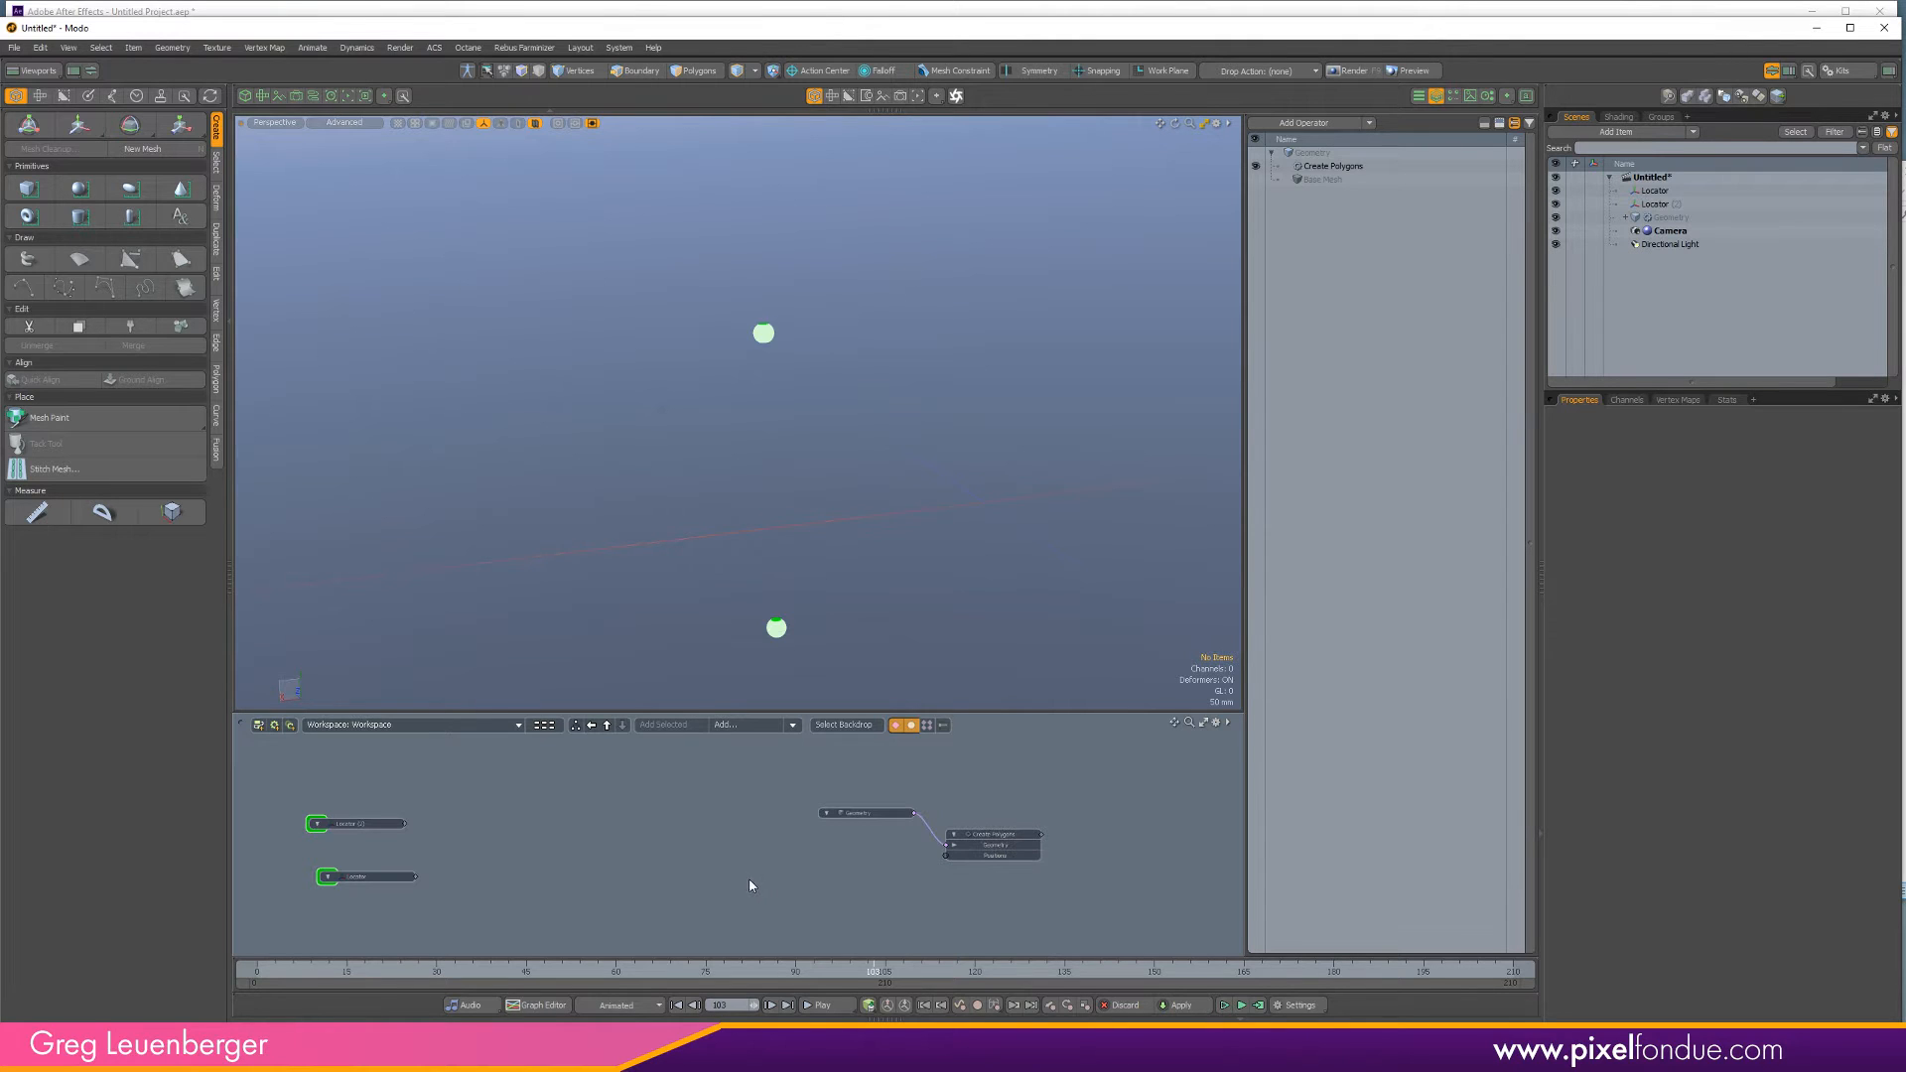
{"action": "key", "text": "ctrl+z"}
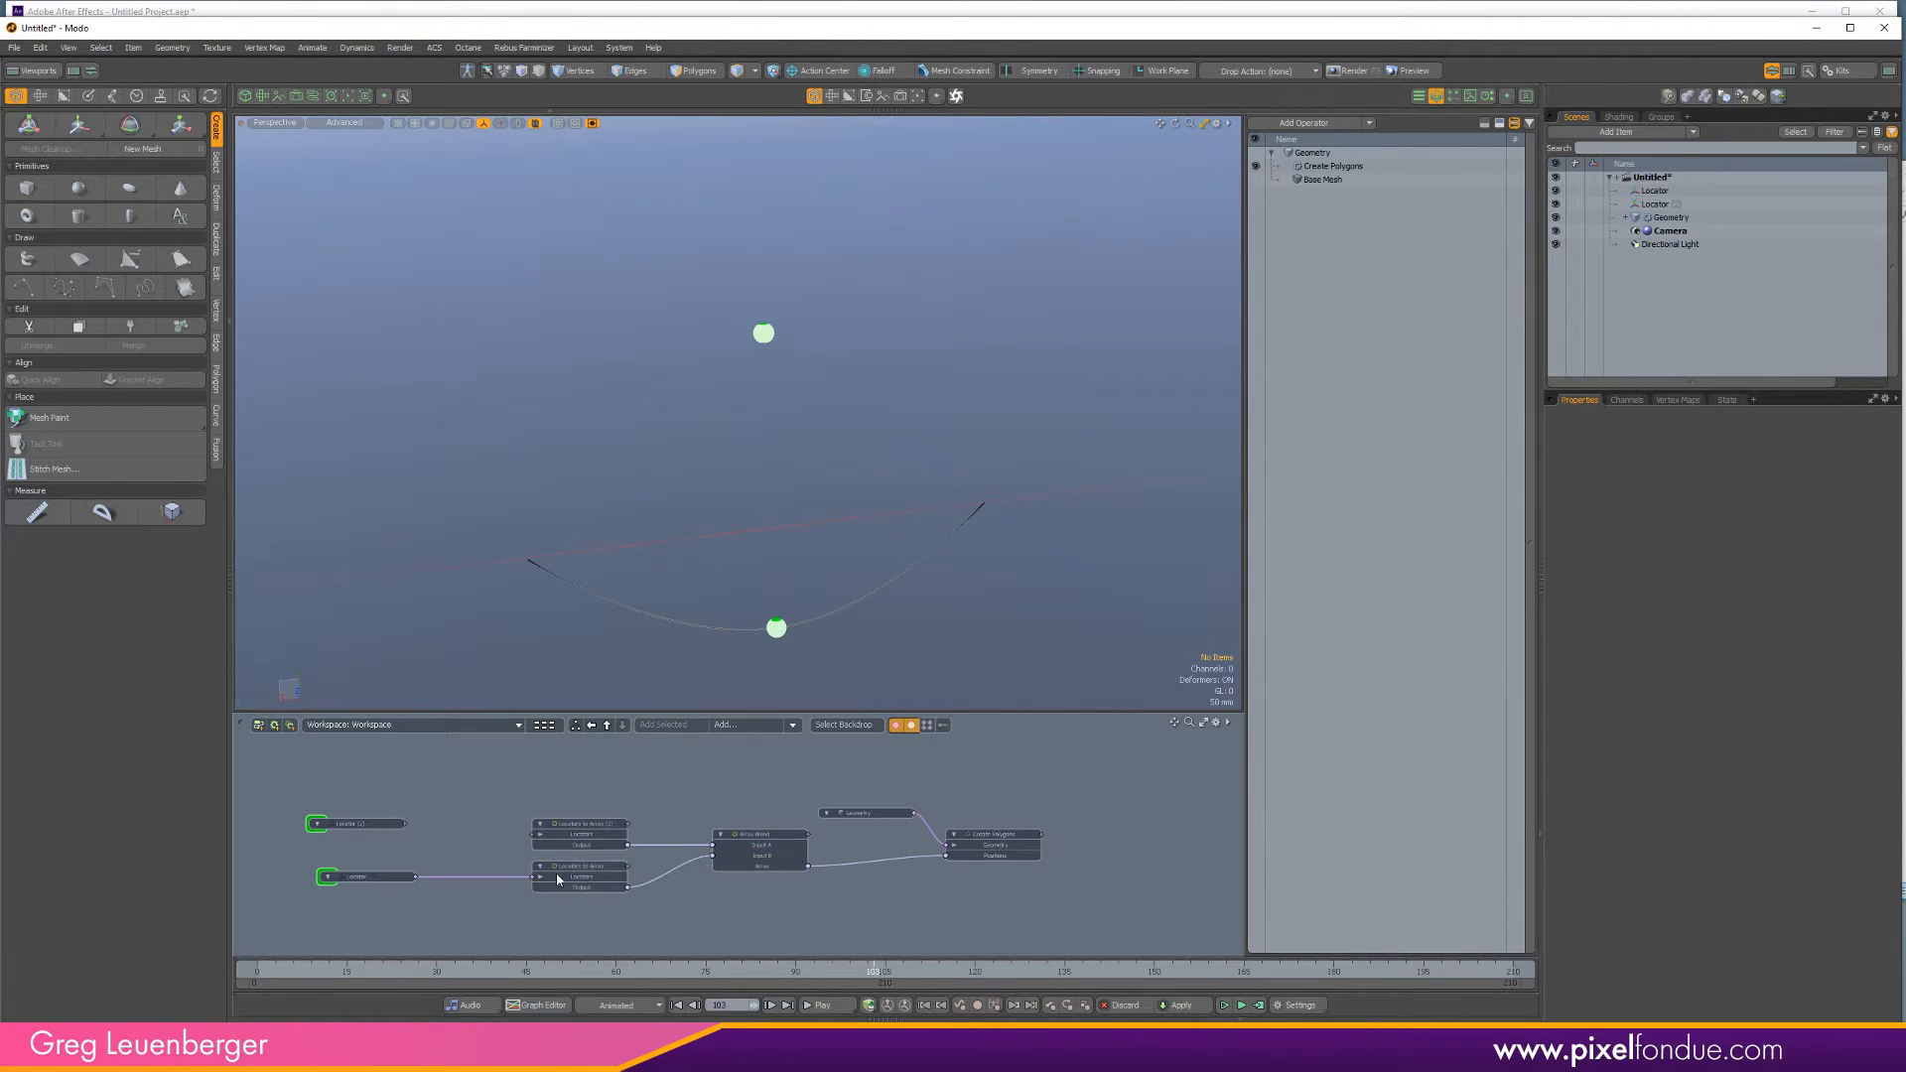
Delete the Locators to Array (2) and Array Blend nodes, and place the unlinked Locators to Array node near Create Polygons.
{"action": "scroll", "coordinate": [552, 876], "scroll_direction": "up", "scroll_amount": 2}
{"action": "scroll", "coordinate": [645, 881], "scroll_direction": "down", "scroll_amount": 1}
{"action": "left_click_drag", "start_coordinate": [645, 882], "coordinate": [662, 881], "text": "alt"}
{"action": "left_click_drag", "start_coordinate": [798, 850], "coordinate": [844, 834]}
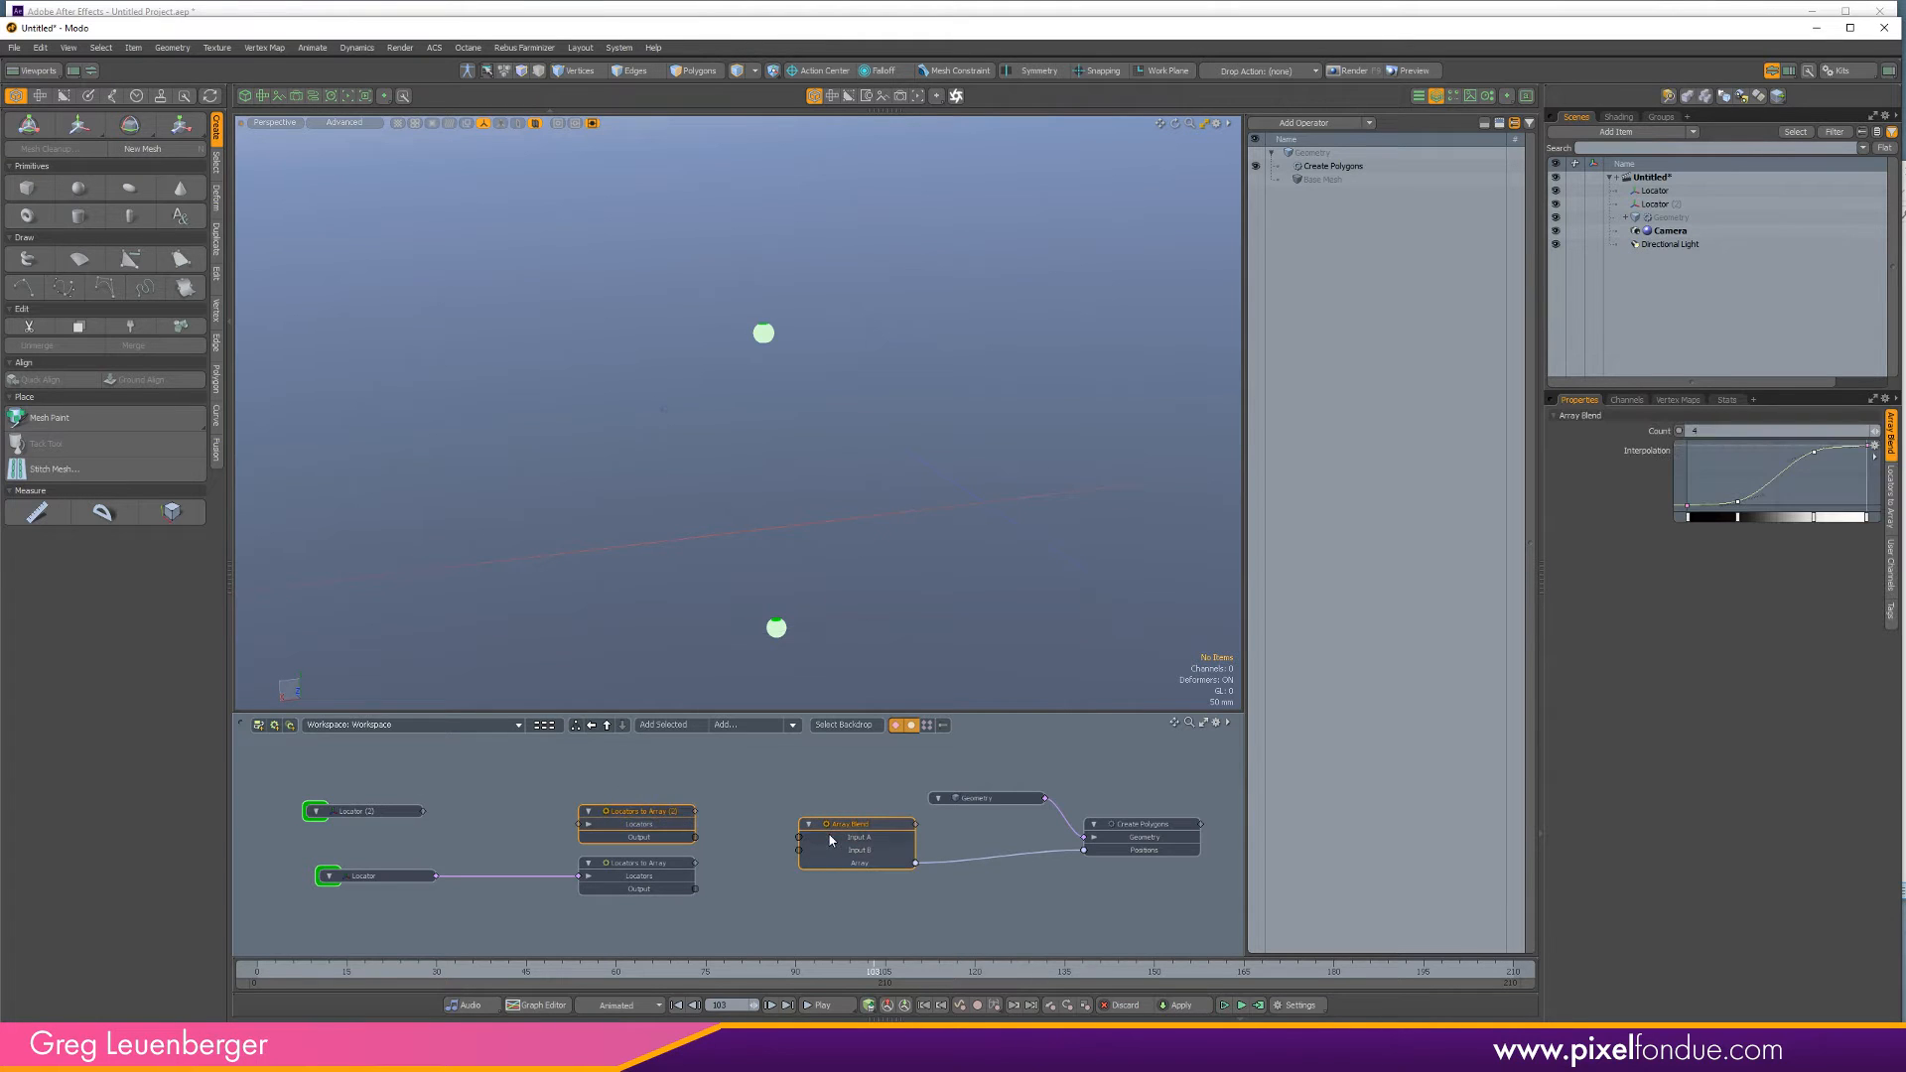
{"action": "key", "text": "Delete"}
{"action": "left_click_drag", "start_coordinate": [504, 876], "coordinate": [496, 876]}
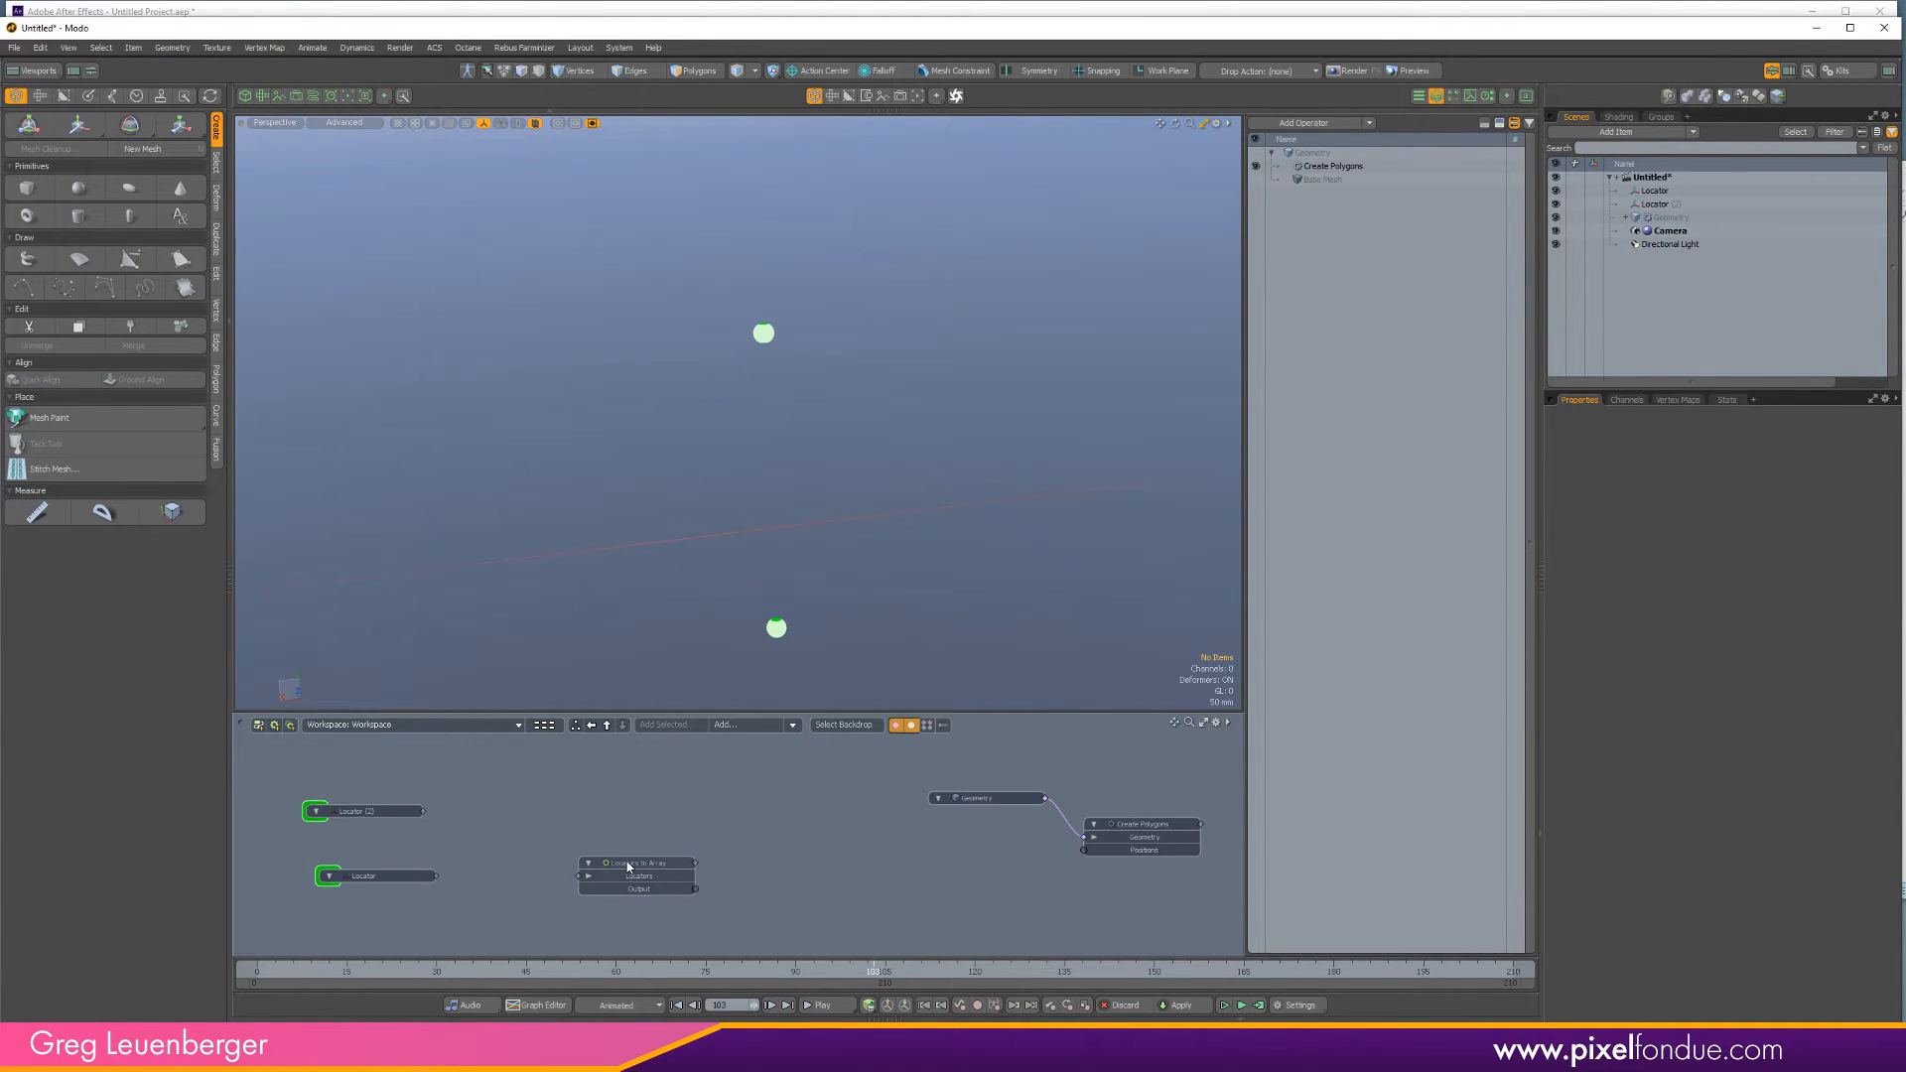
{"action": "left_click_drag", "start_coordinate": [631, 866], "coordinate": [854, 842]}
Rename the lower locator, Locator, to X in the item list.
{"action": "left_click_drag", "start_coordinate": [343, 814], "coordinate": [467, 814], "text": "alt"}
{"action": "left_click_drag", "start_coordinate": [467, 814], "coordinate": [543, 825], "text": "ctrl+alt"}
{"action": "left_click", "coordinate": [541, 812]}
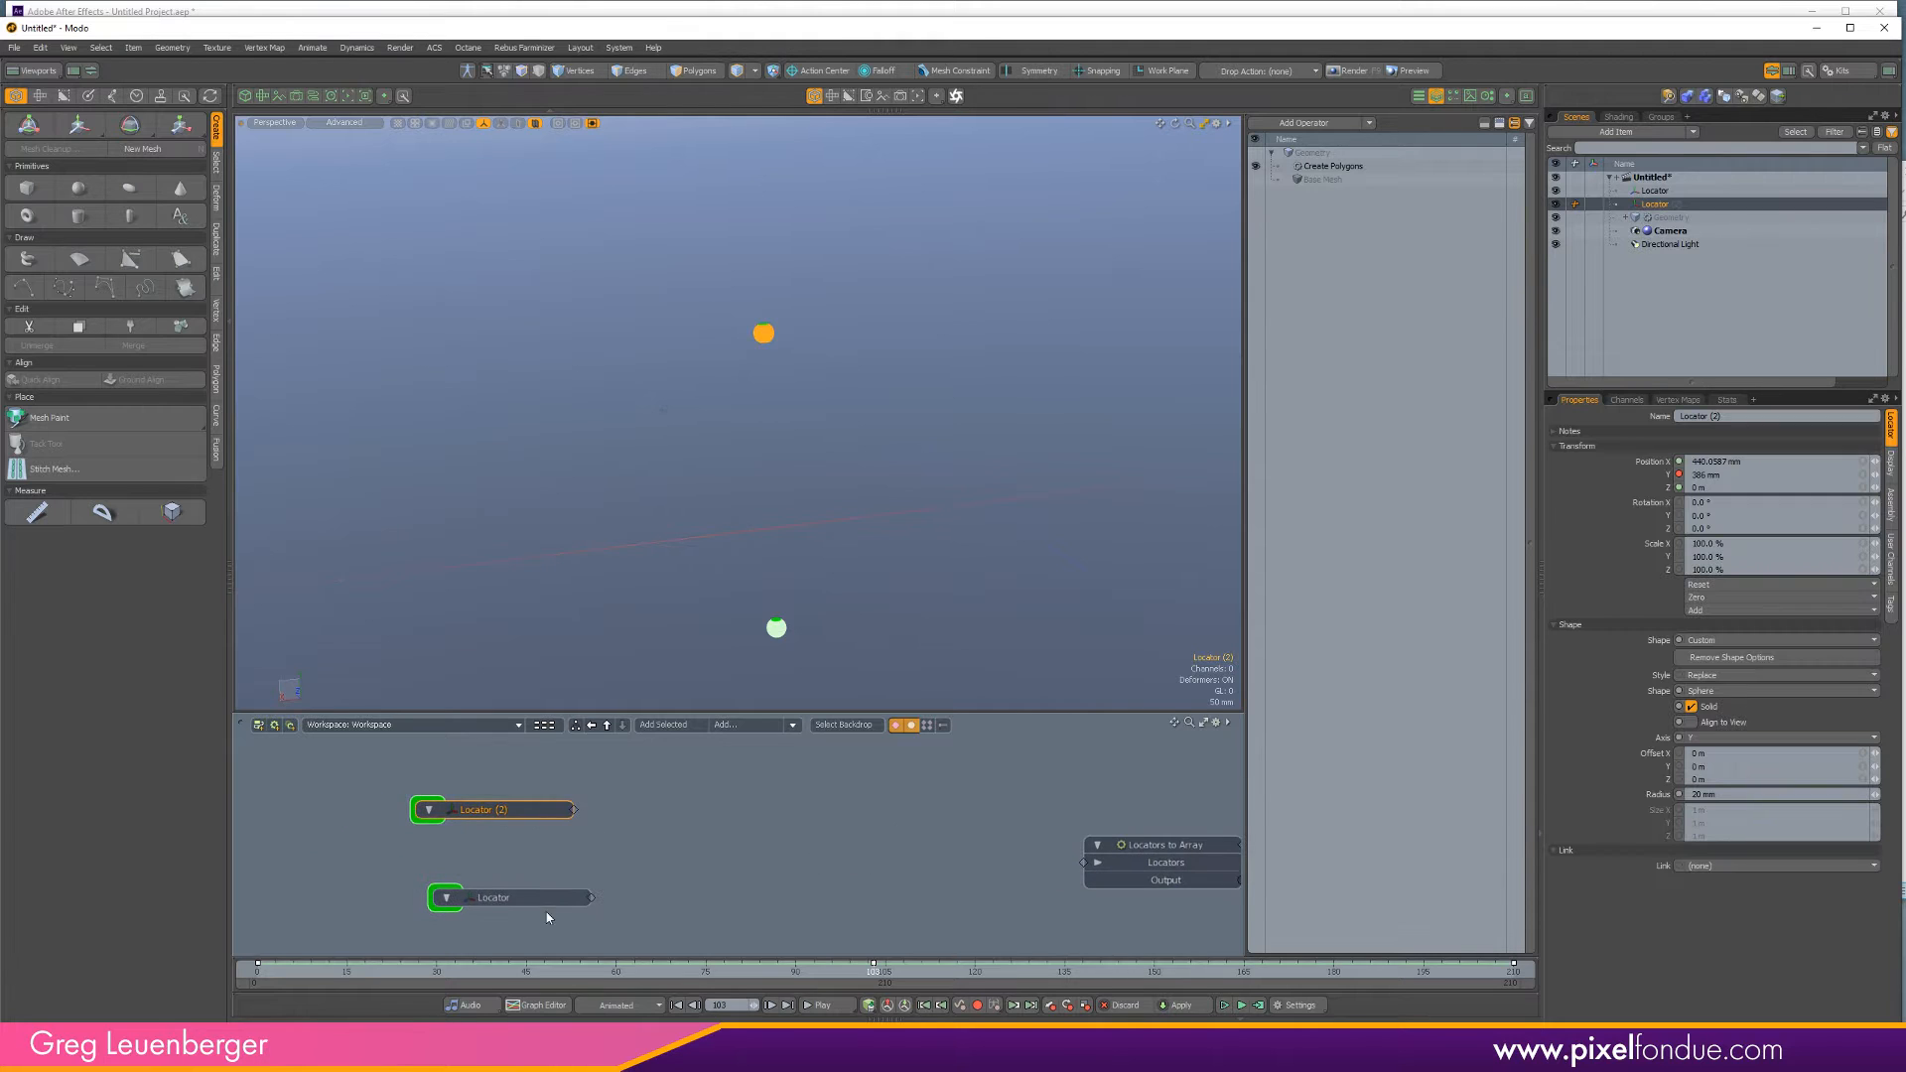
{"action": "left_click_drag", "start_coordinate": [589, 890], "coordinate": [523, 878], "text": "alt"}
{"action": "left_click", "coordinate": [497, 892]}
{"action": "scroll", "coordinate": [615, 854], "scroll_direction": "down", "scroll_amount": 3}
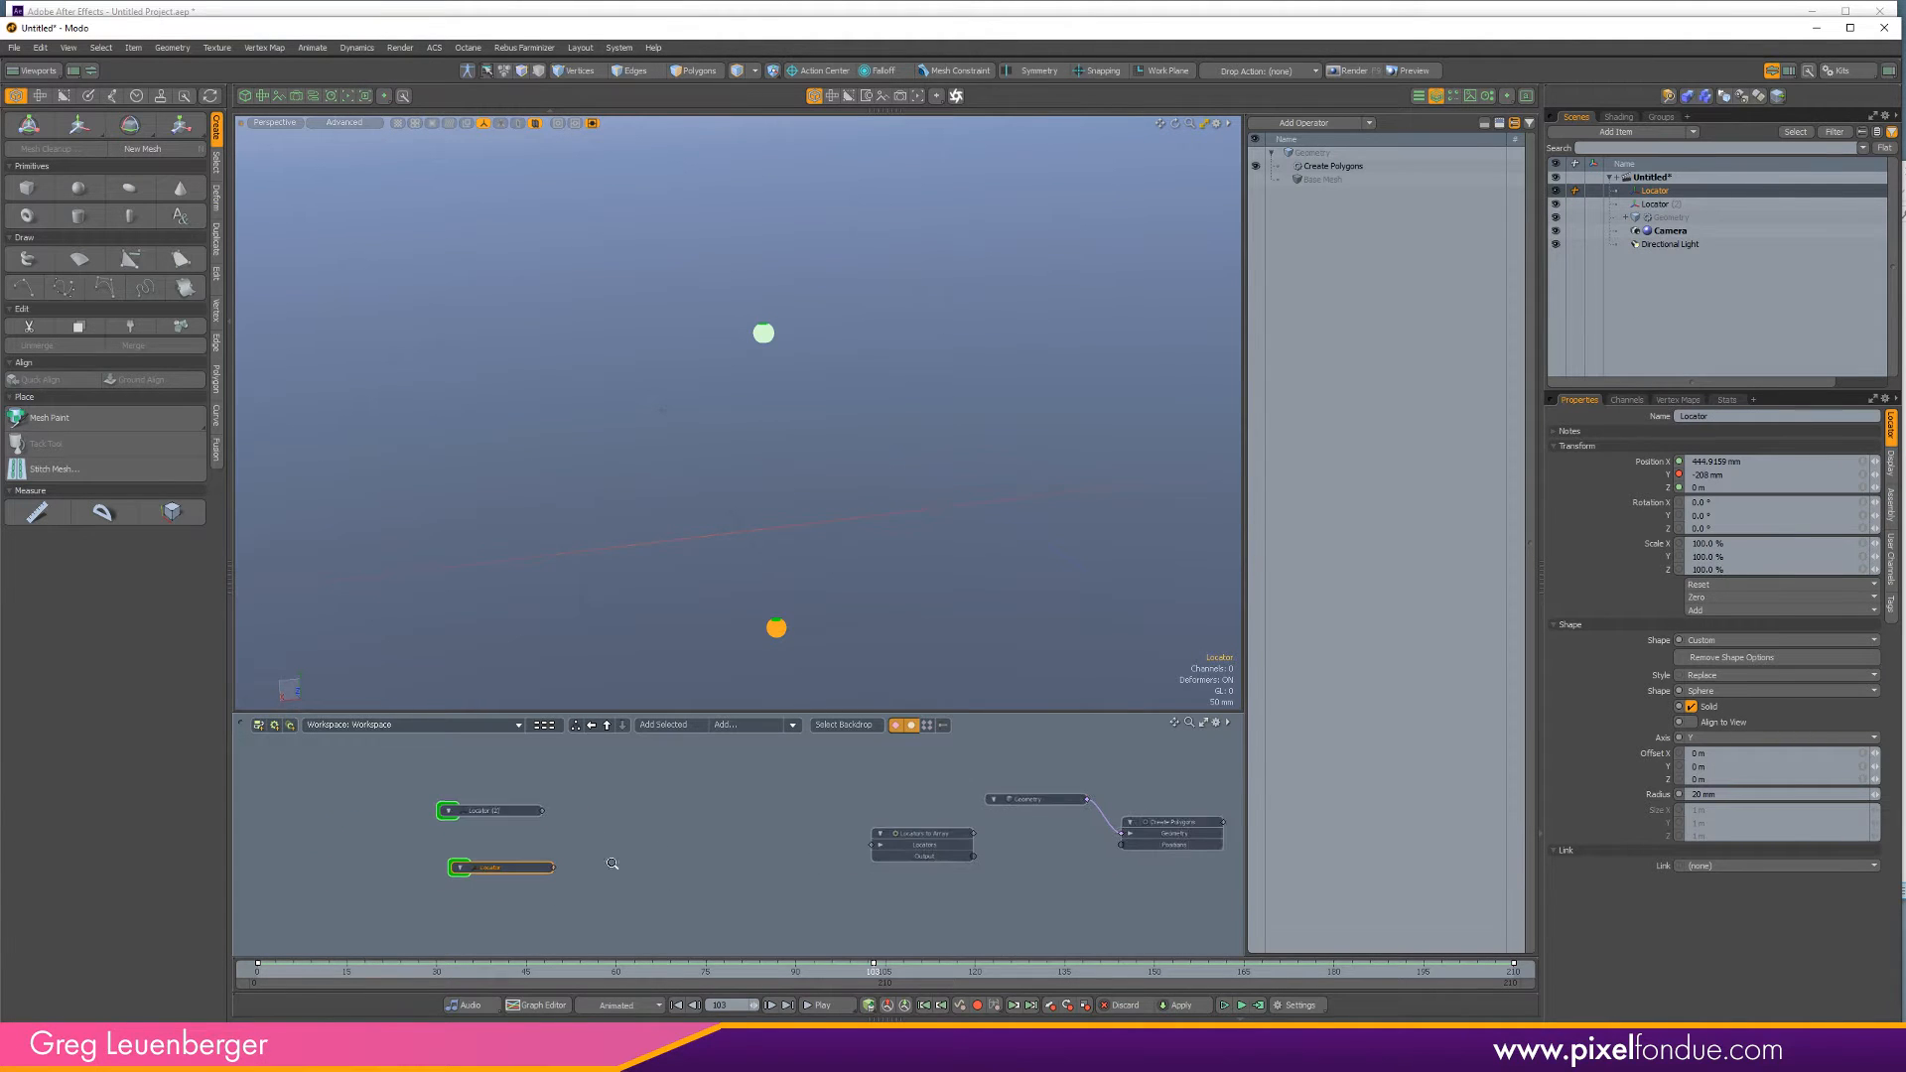
{"action": "double_click", "coordinate": [1666, 191]}
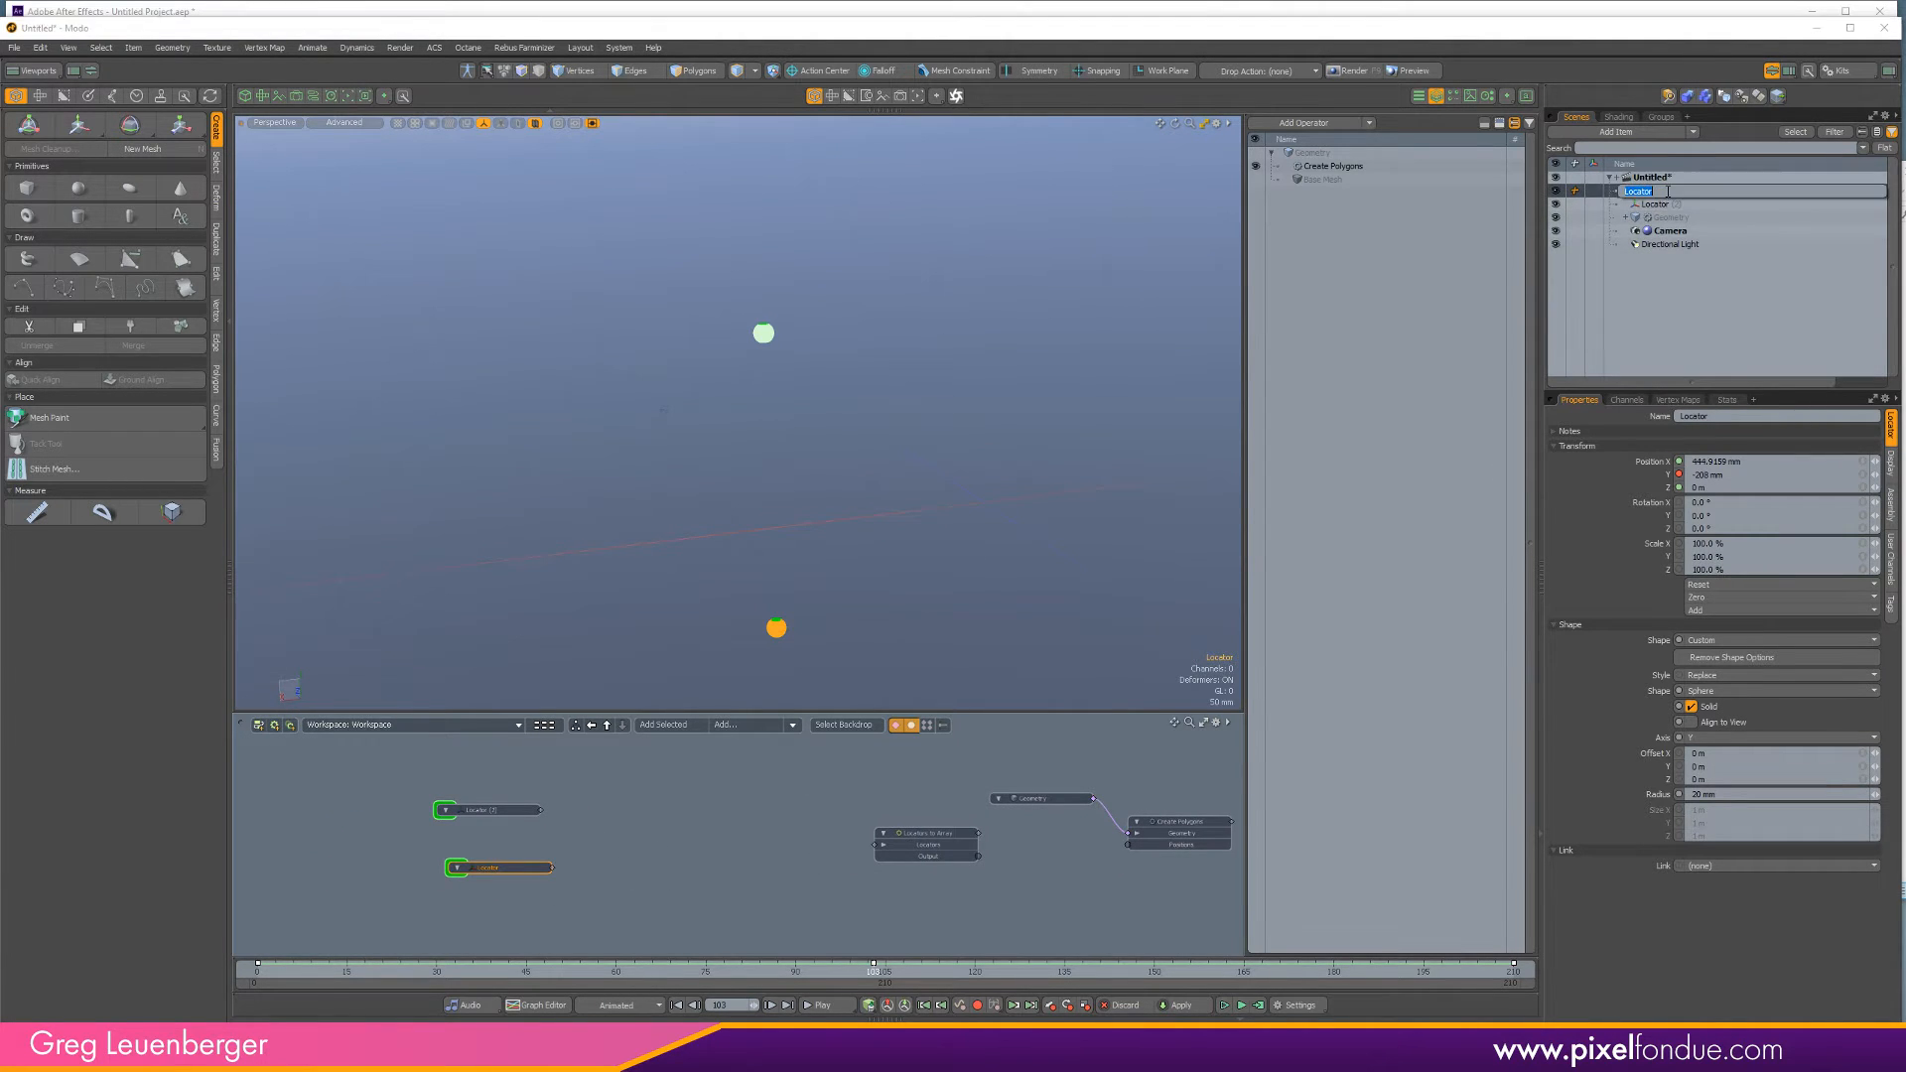
{"action": "type", "text": "x"}
{"action": "key", "text": "Return"}
Rename the upper locator, Locator (2), to Y in the item list.
{"action": "left_click", "coordinate": [1661, 205]}
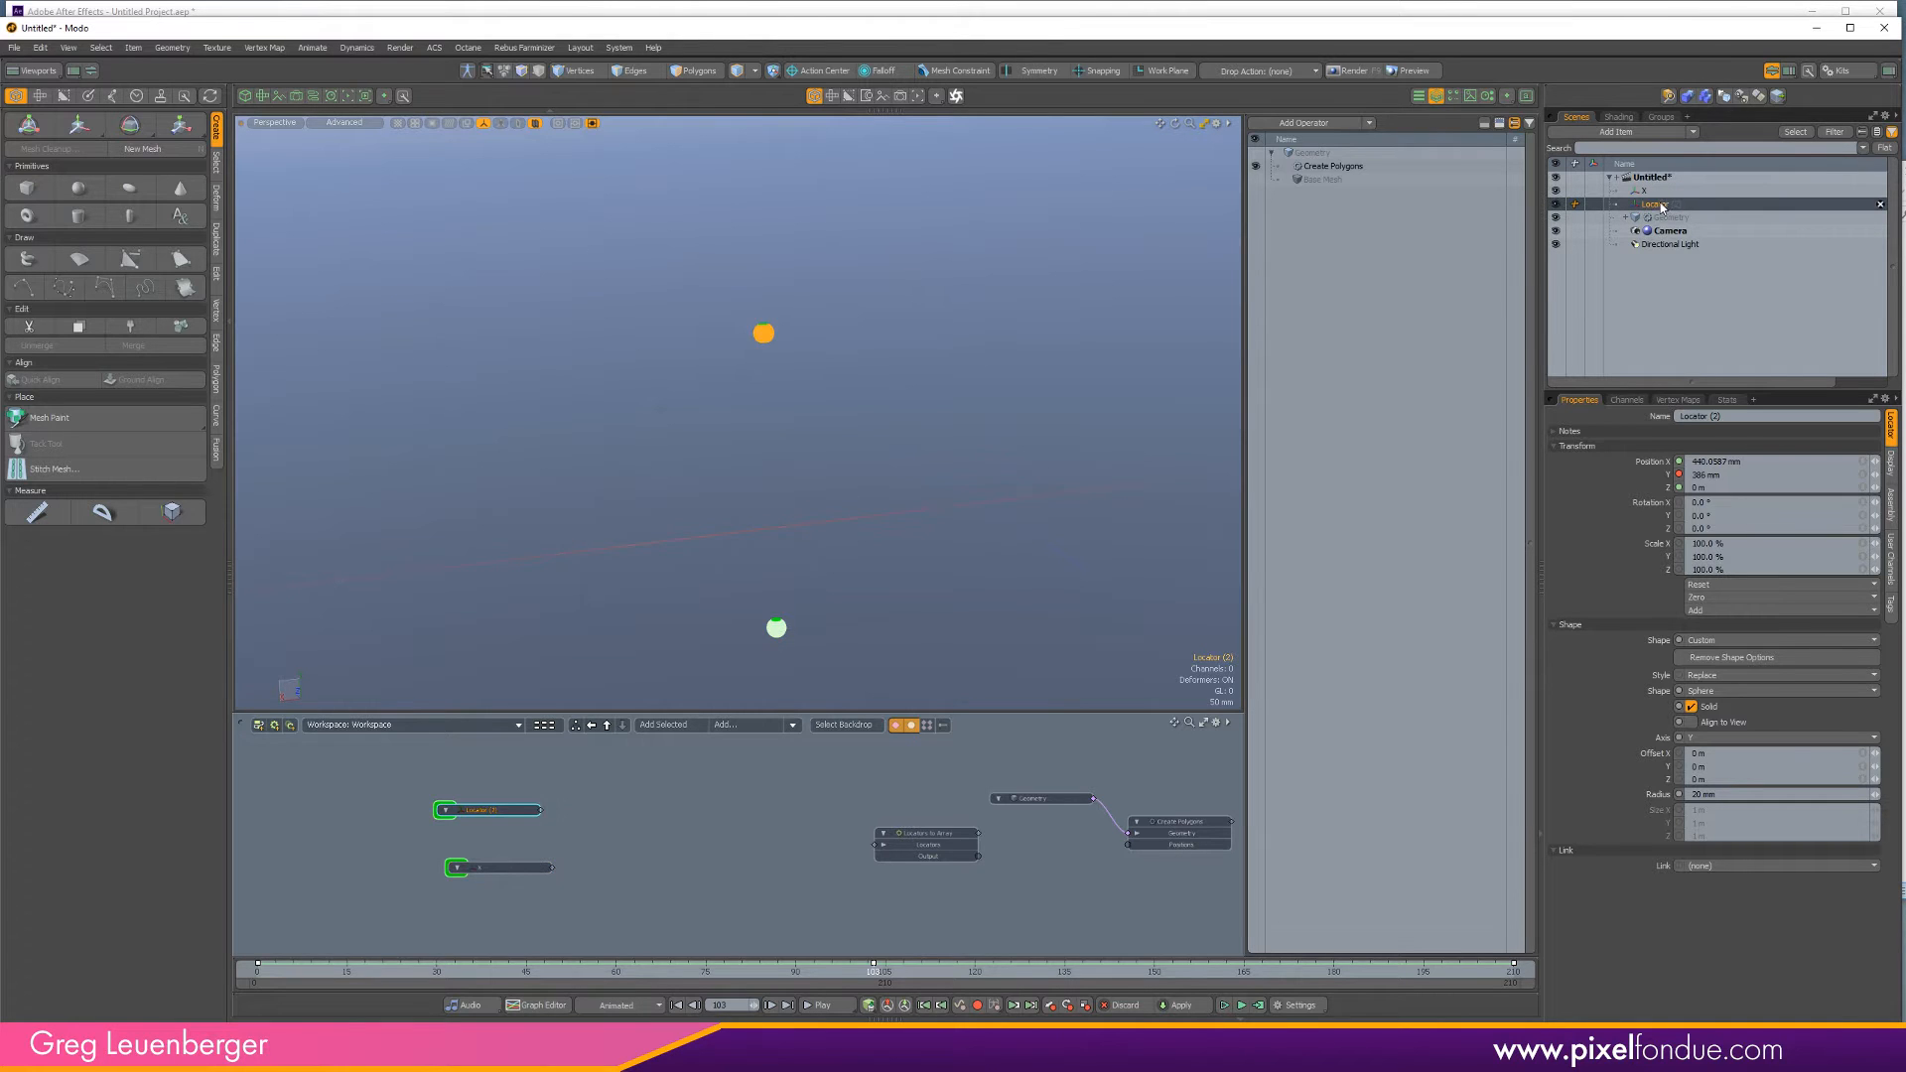
{"action": "double_click", "coordinate": [1664, 206]}
{"action": "type", "text": "Y"}
{"action": "key", "text": "Return"}
Duplicate the Y locator and name the copy Z.
{"action": "key", "text": "ctrl+d"}
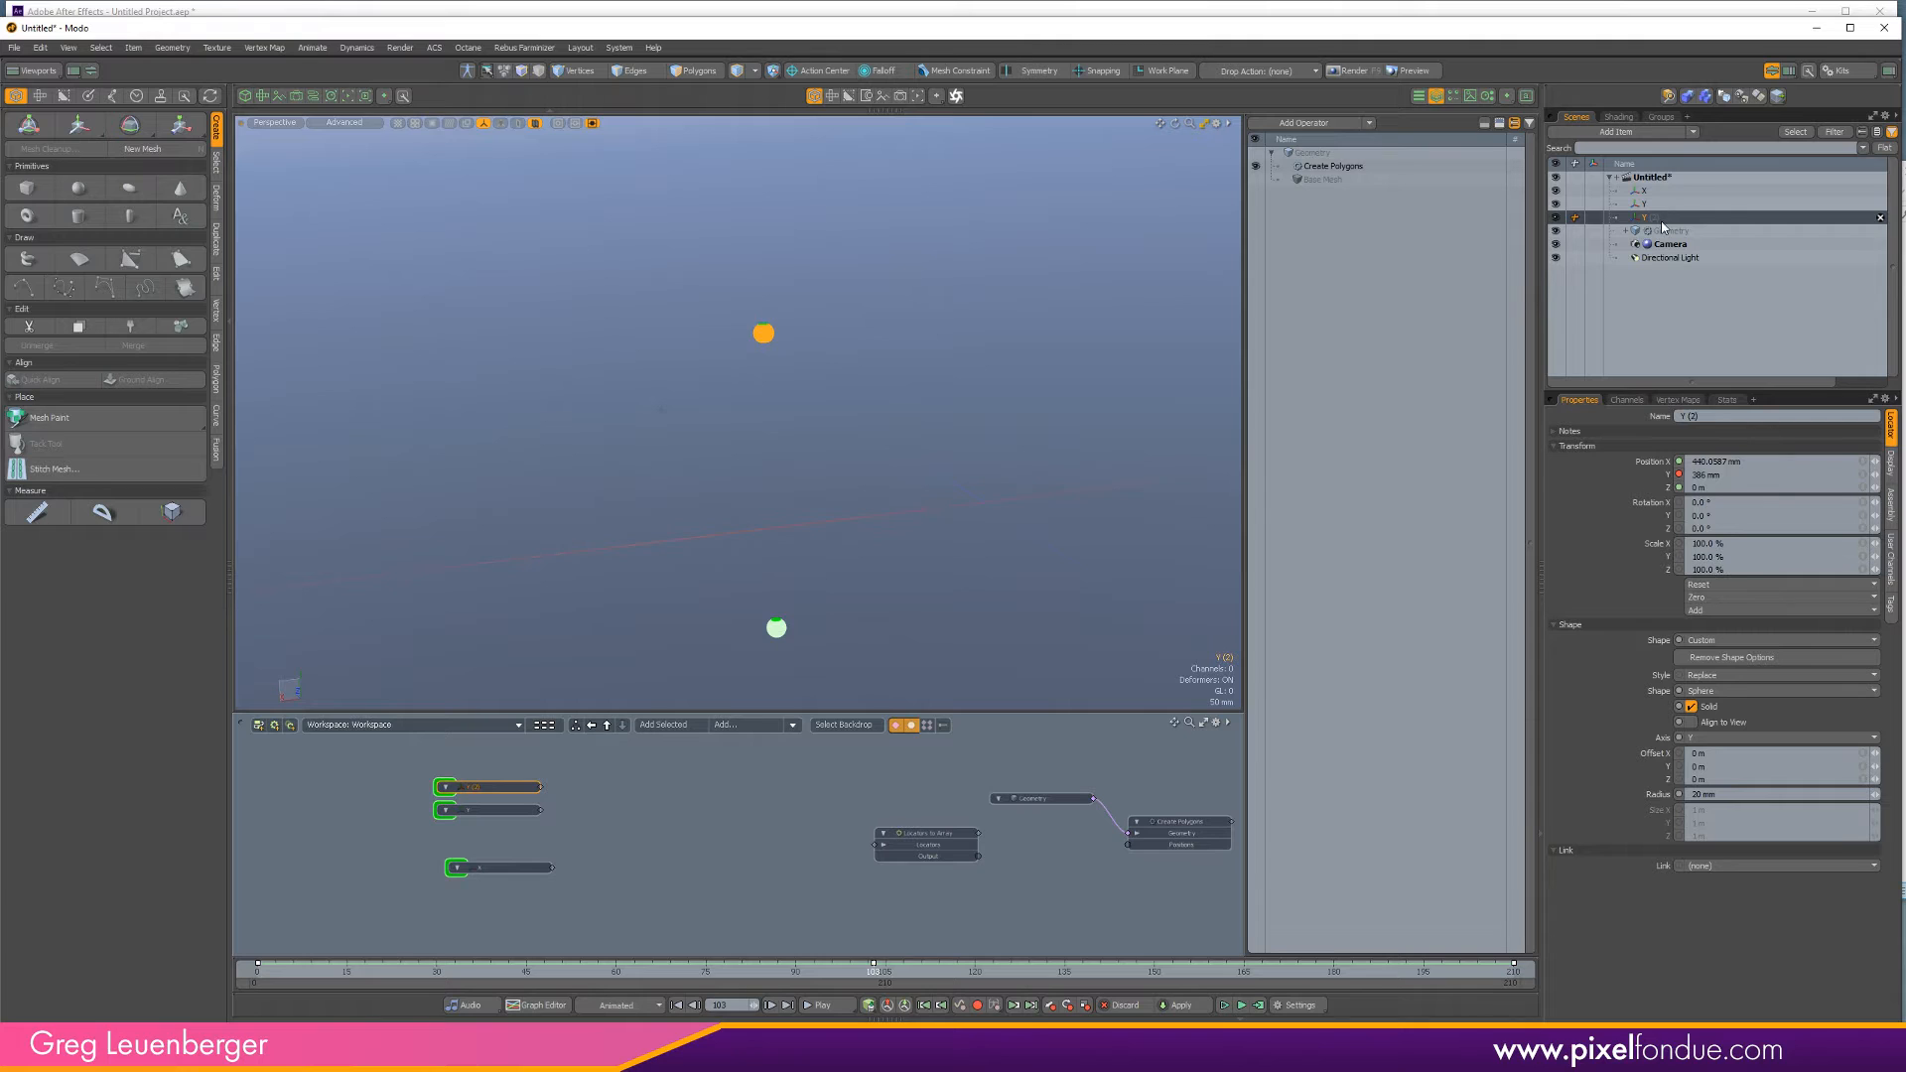
{"action": "double_click", "coordinate": [1666, 219]}
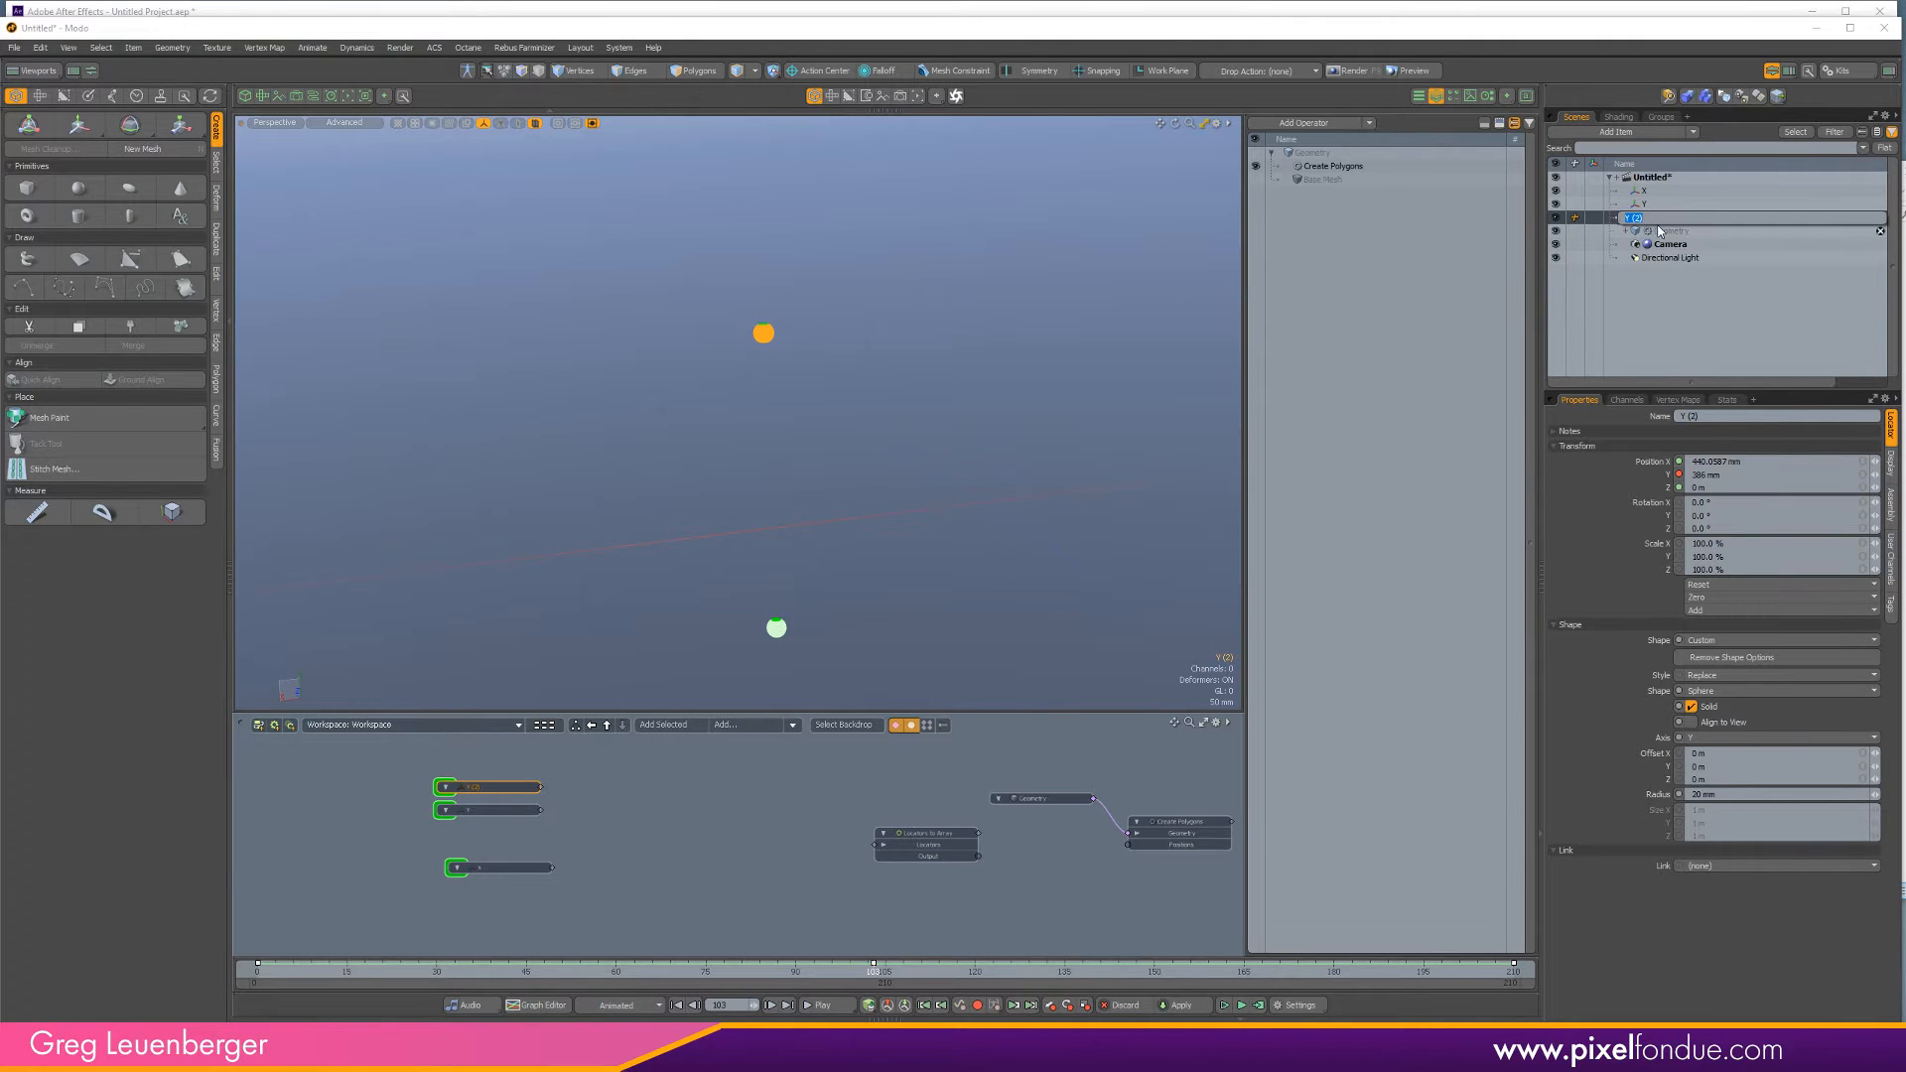
{"action": "type", "text": "Z"}
{"action": "key", "text": "Return"}
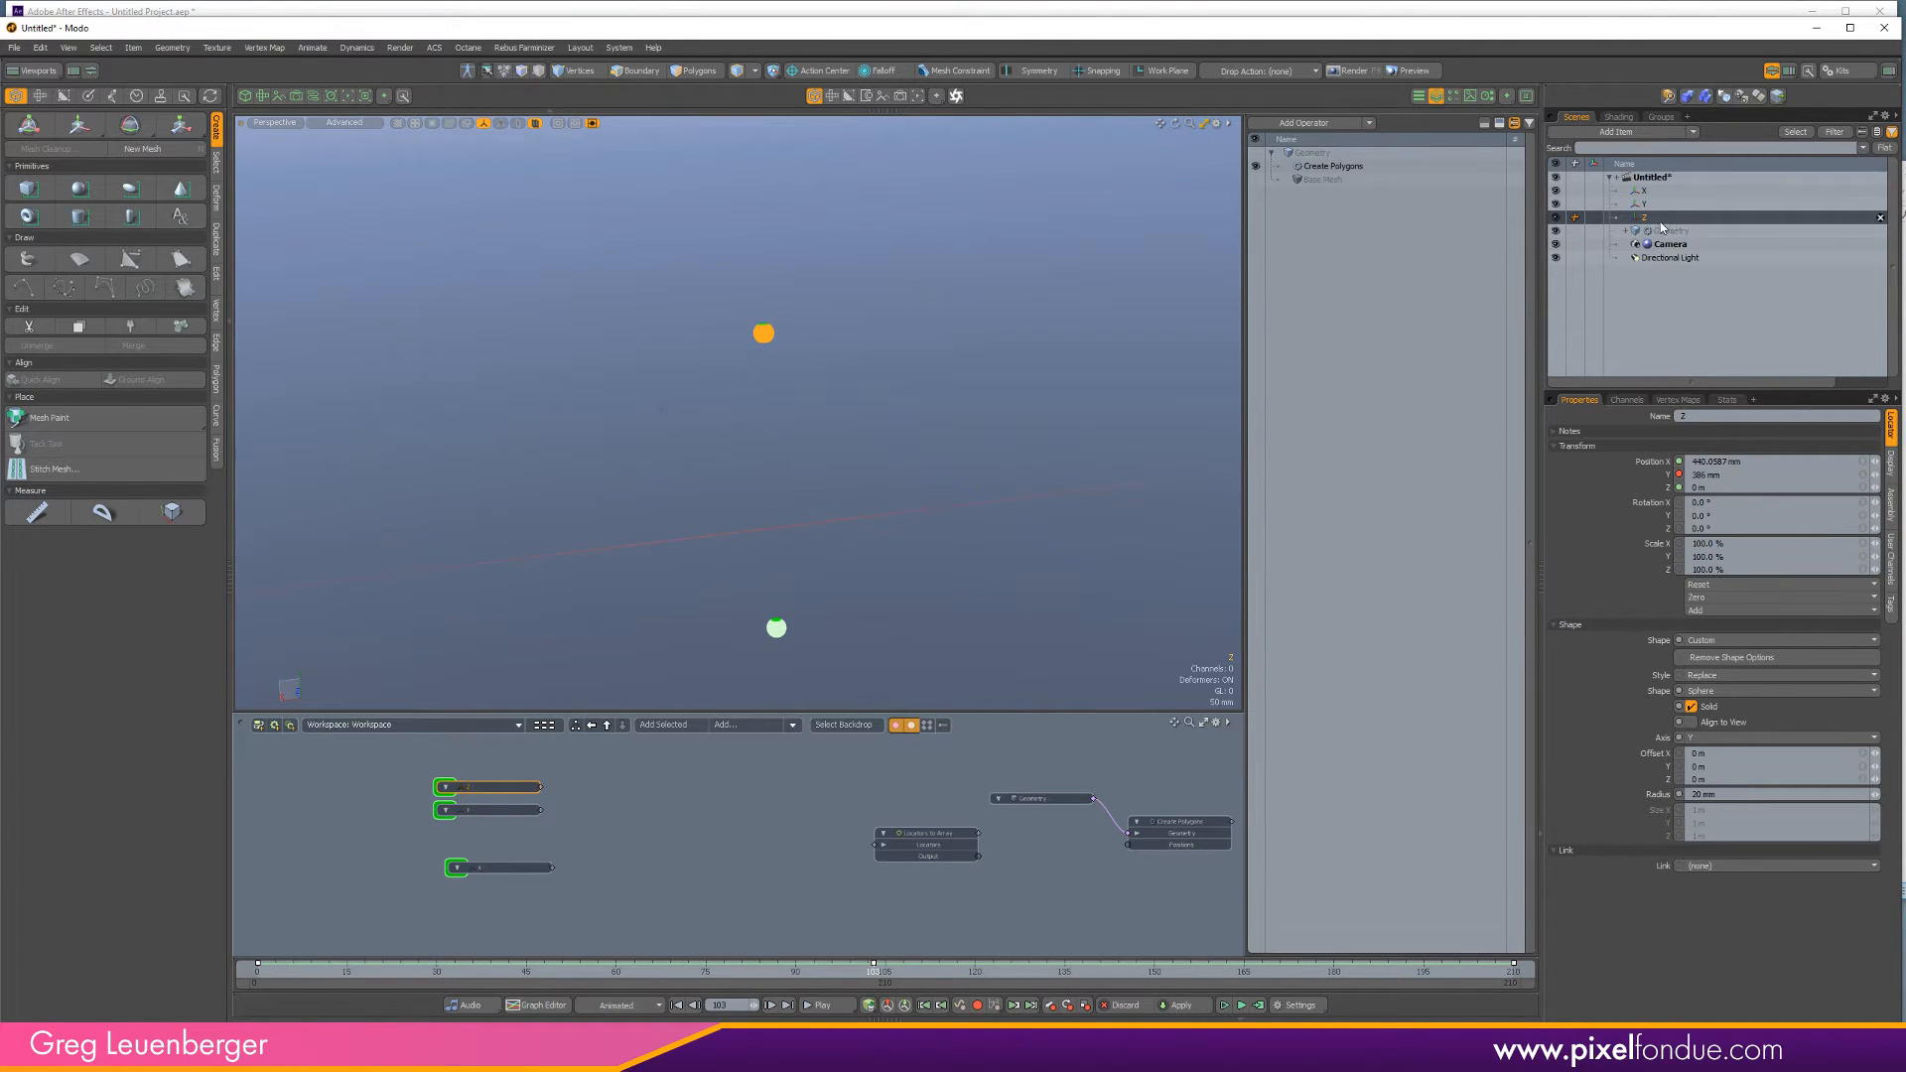
Duplicate the Z locator and name the copy End Point.
{"action": "key", "text": "ctrl+d"}
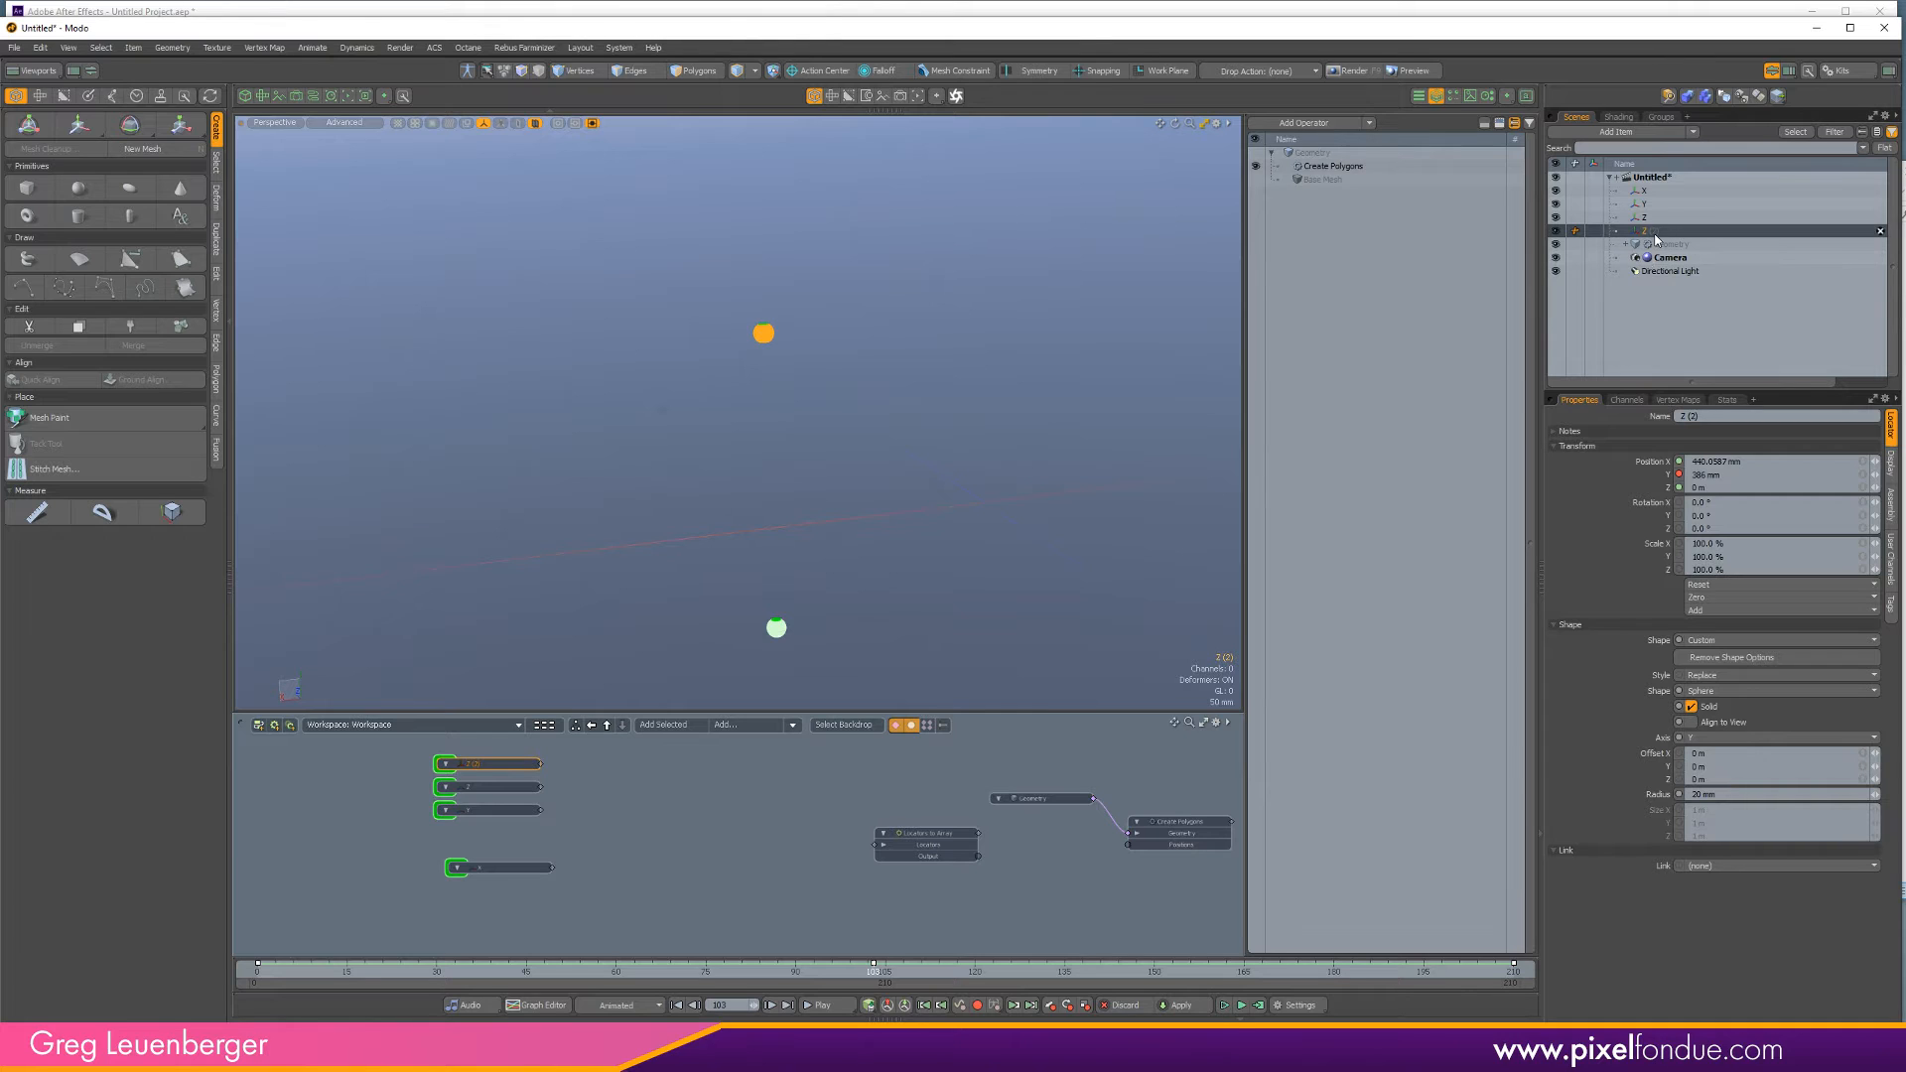
{"action": "double_click", "coordinate": [1663, 235]}
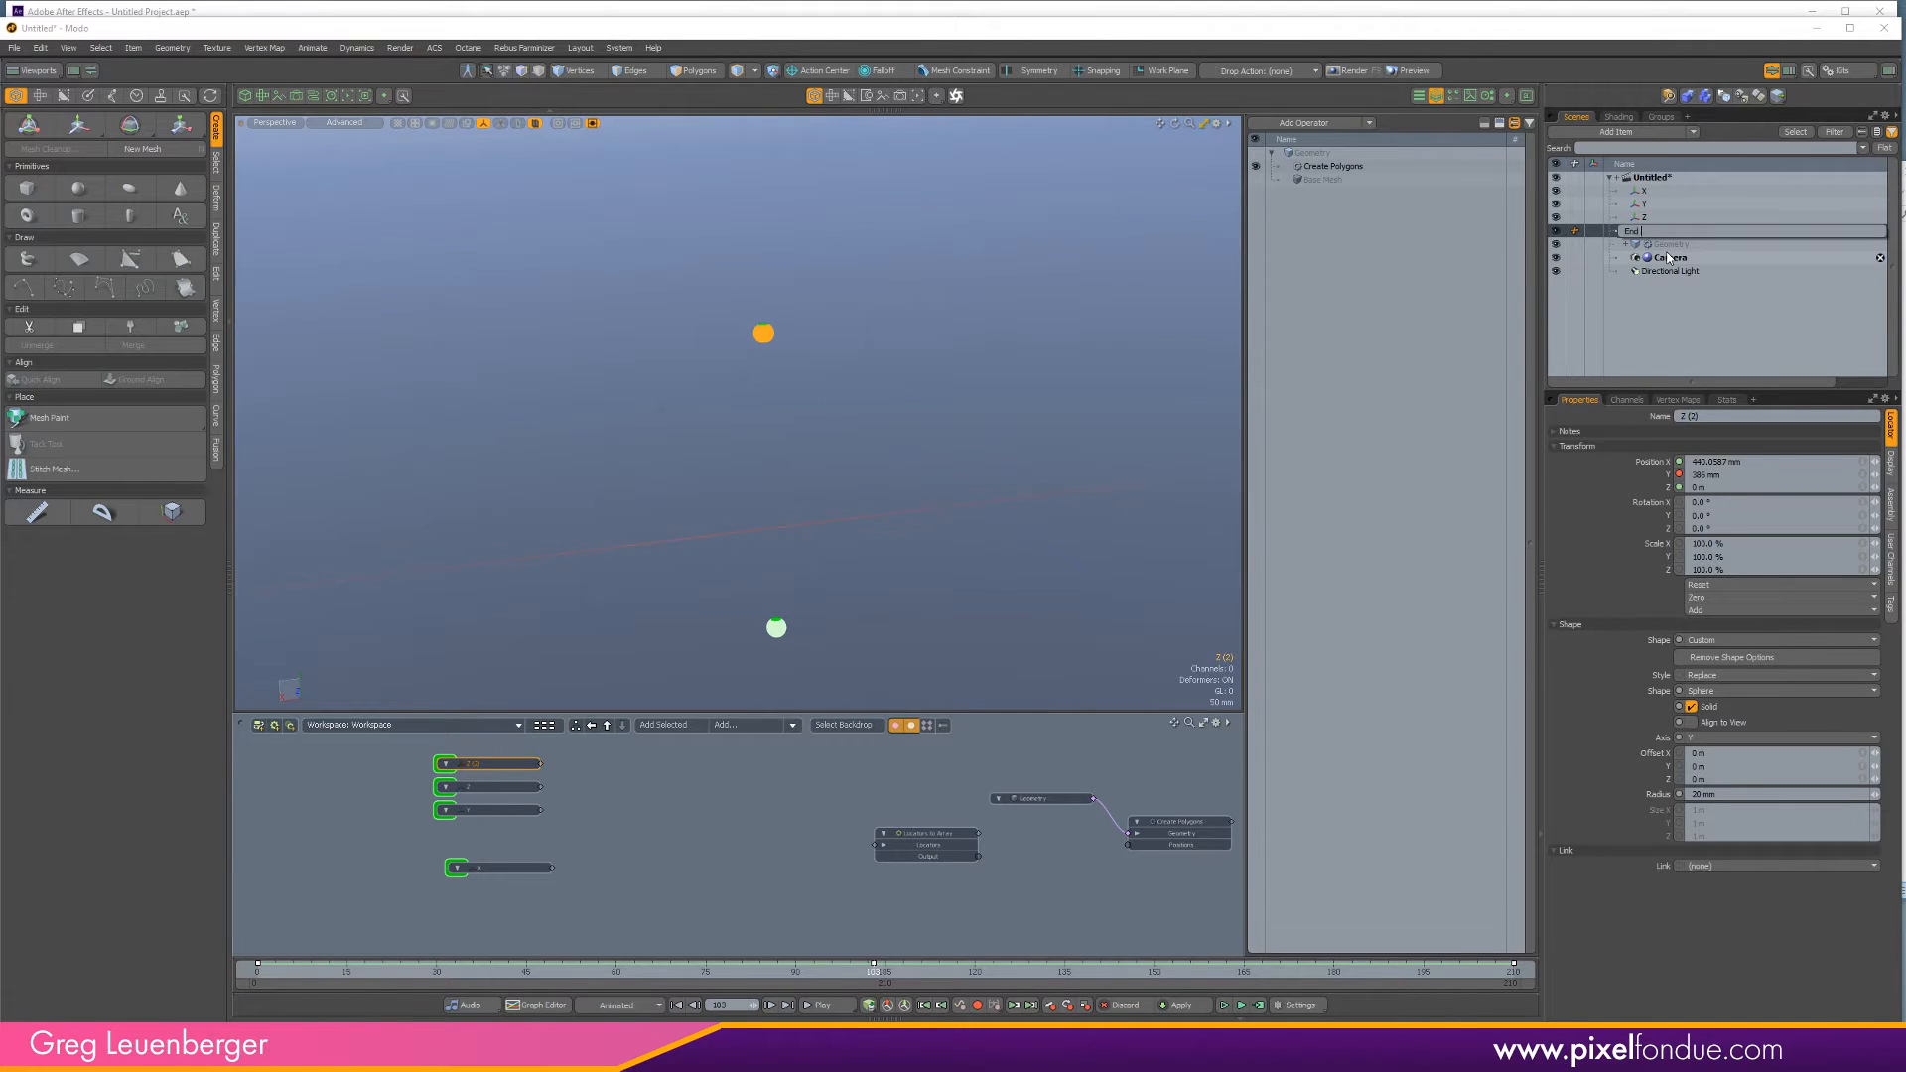
{"action": "type", "text": "End Point"}
{"action": "key", "text": "Return"}
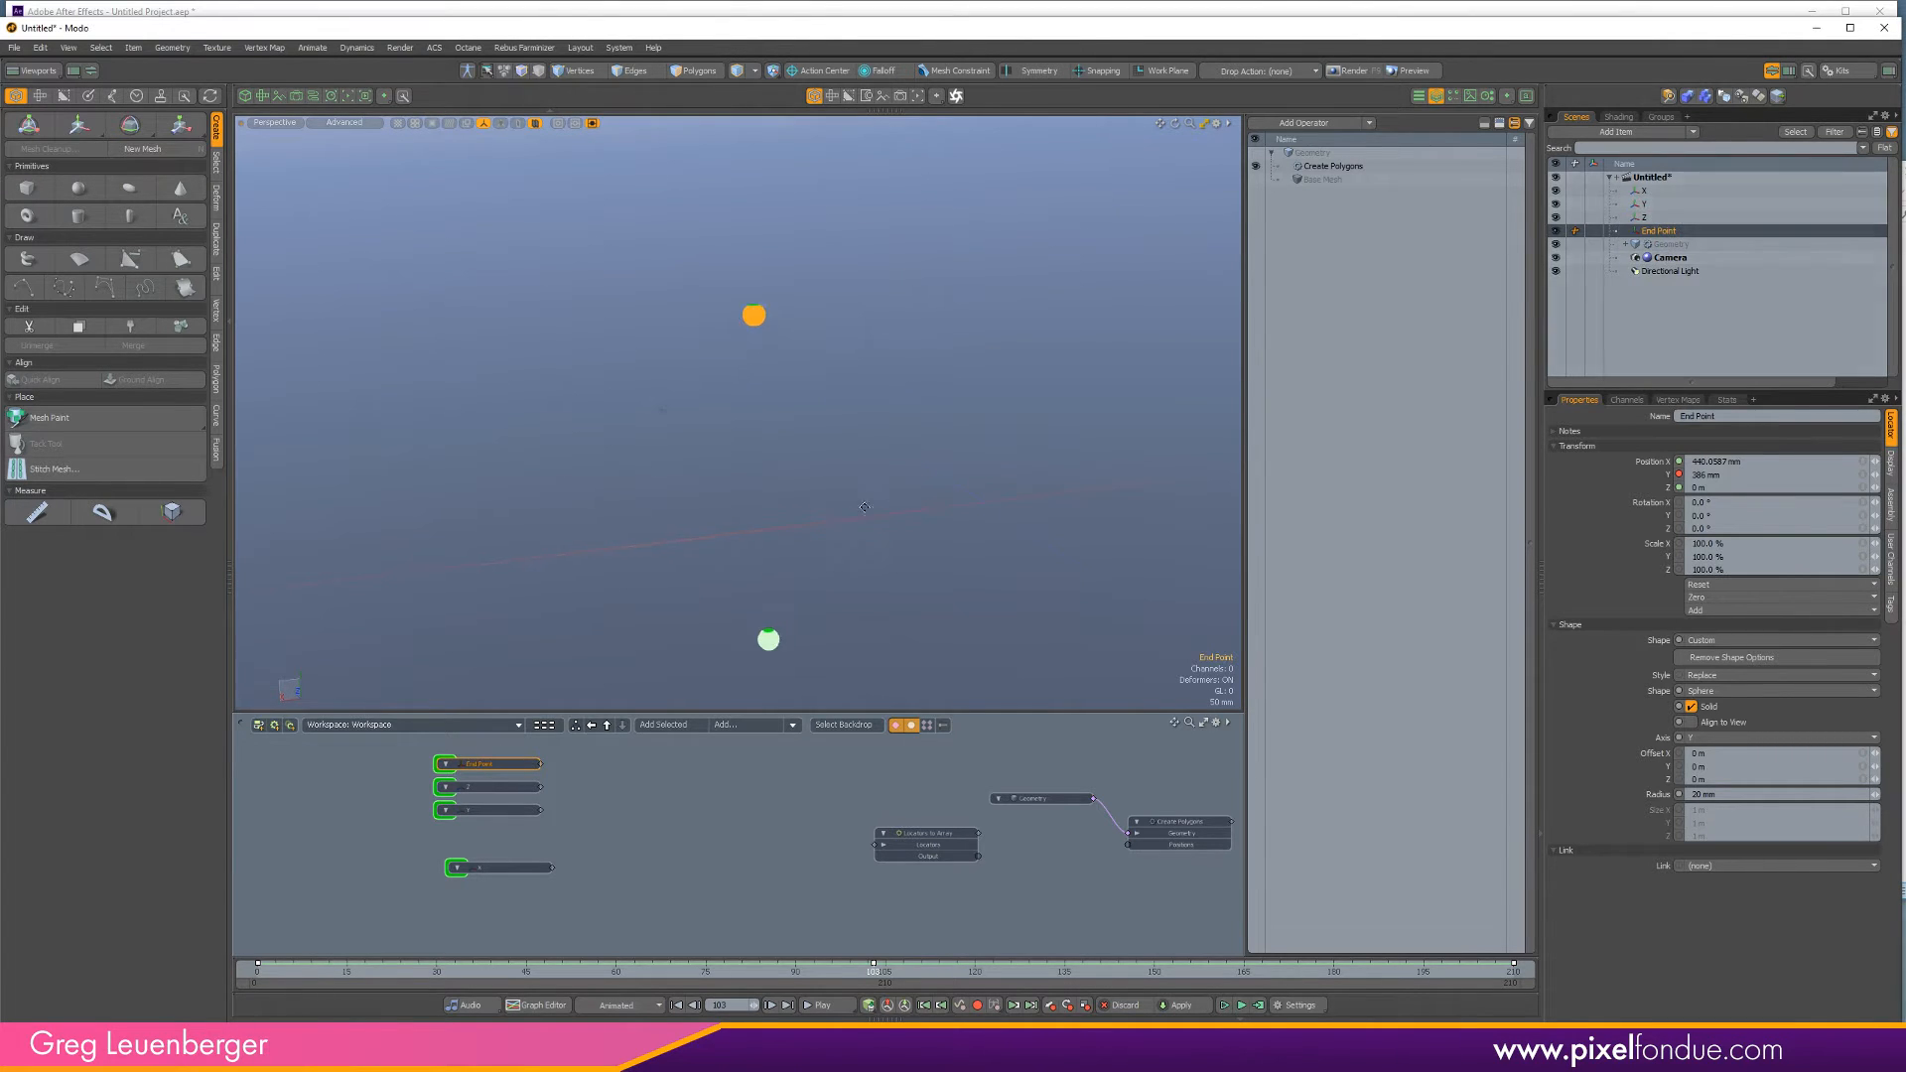
Remove all position keys and values from the X, Y, Z and End Point locators together.
{"action": "left_click", "coordinate": [1668, 190], "text": "shift"}
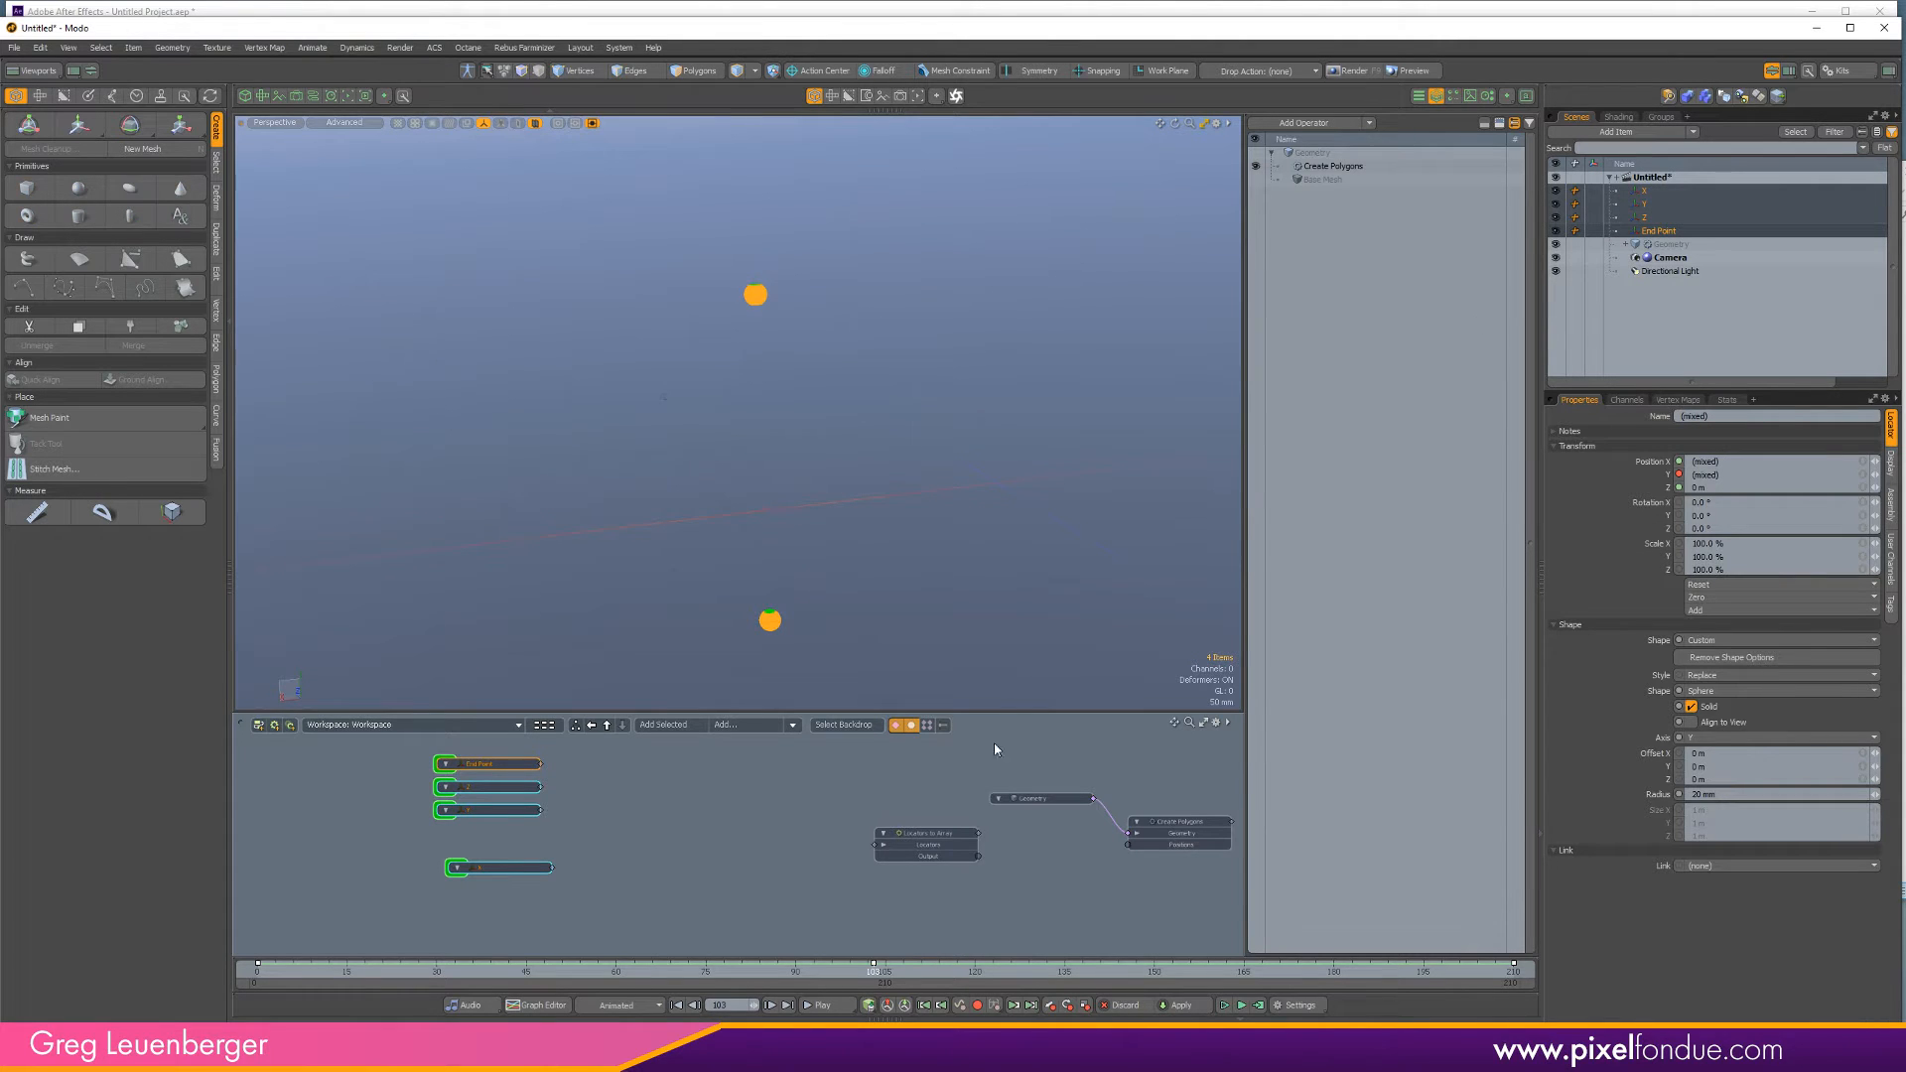
{"action": "double_click", "coordinate": [1662, 476]}
{"action": "right_click", "coordinate": [1649, 463]}
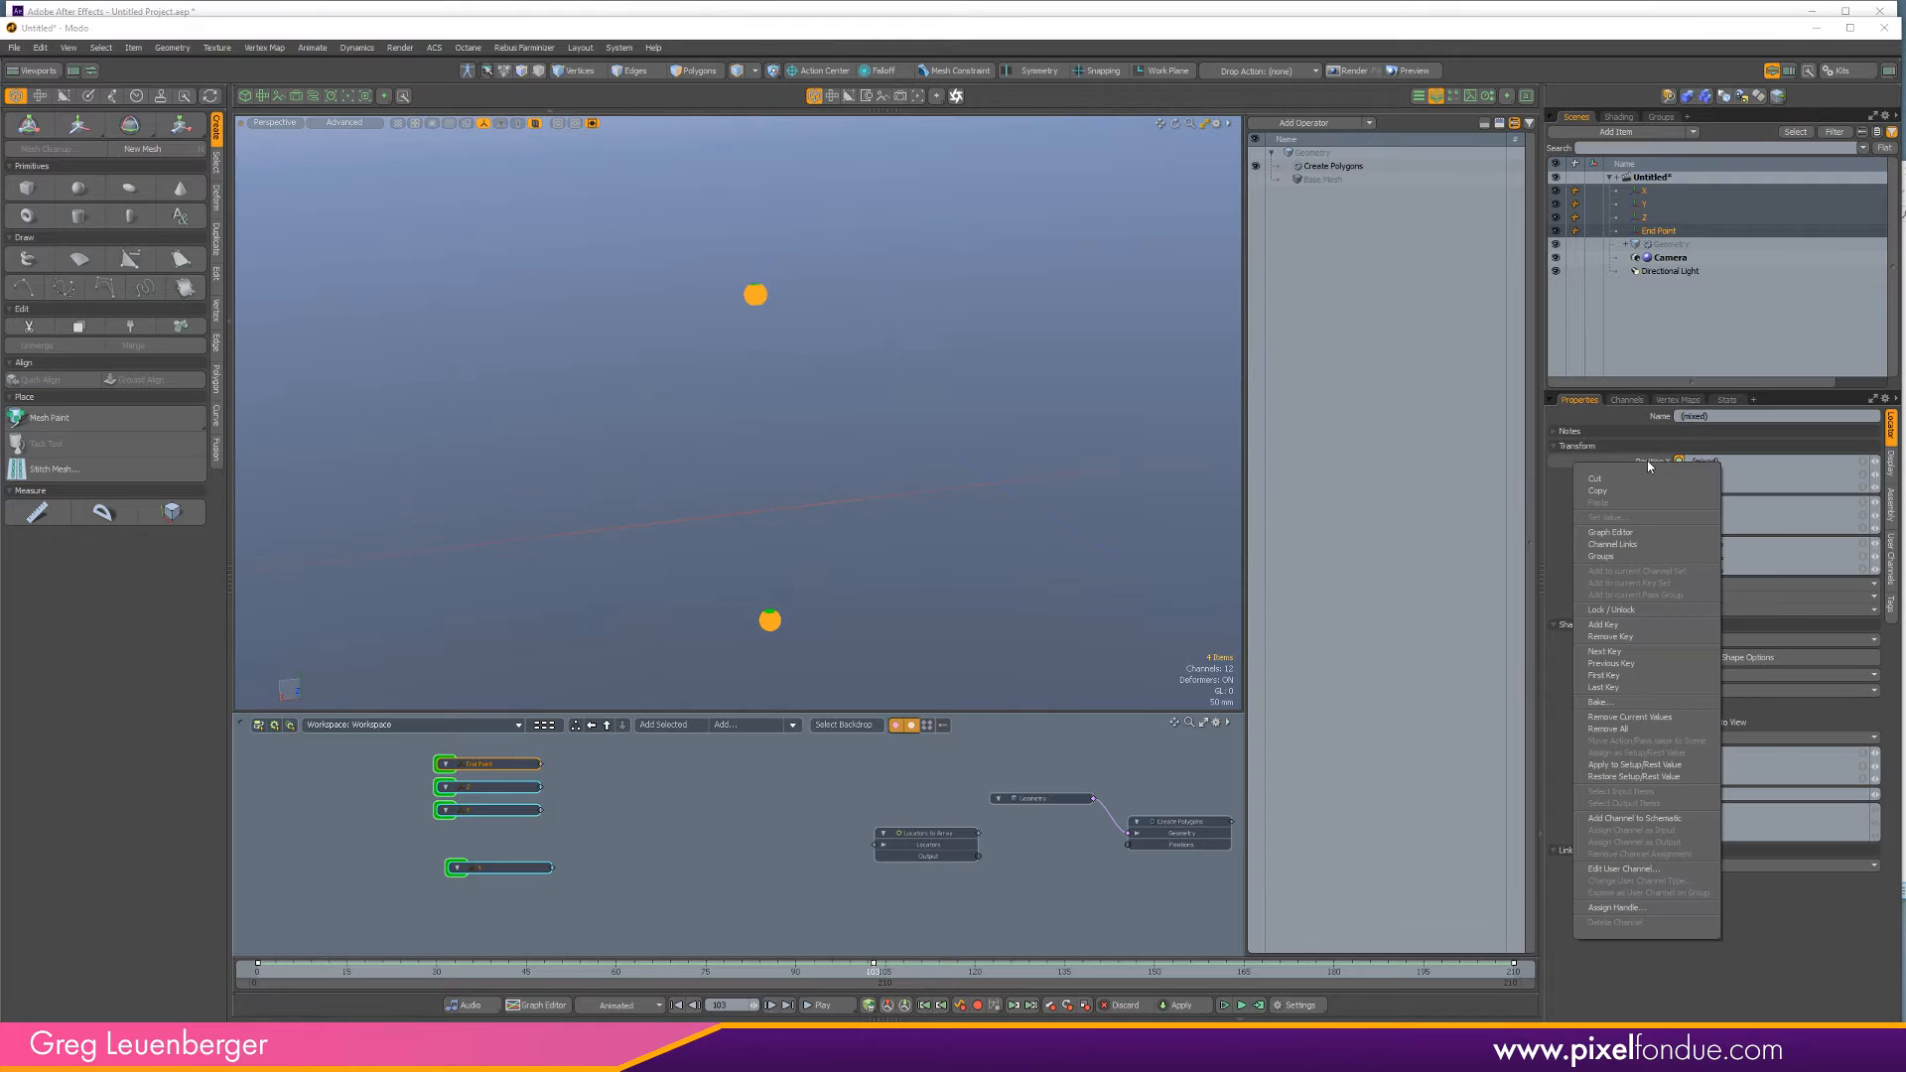
{"action": "left_click", "coordinate": [1628, 731]}
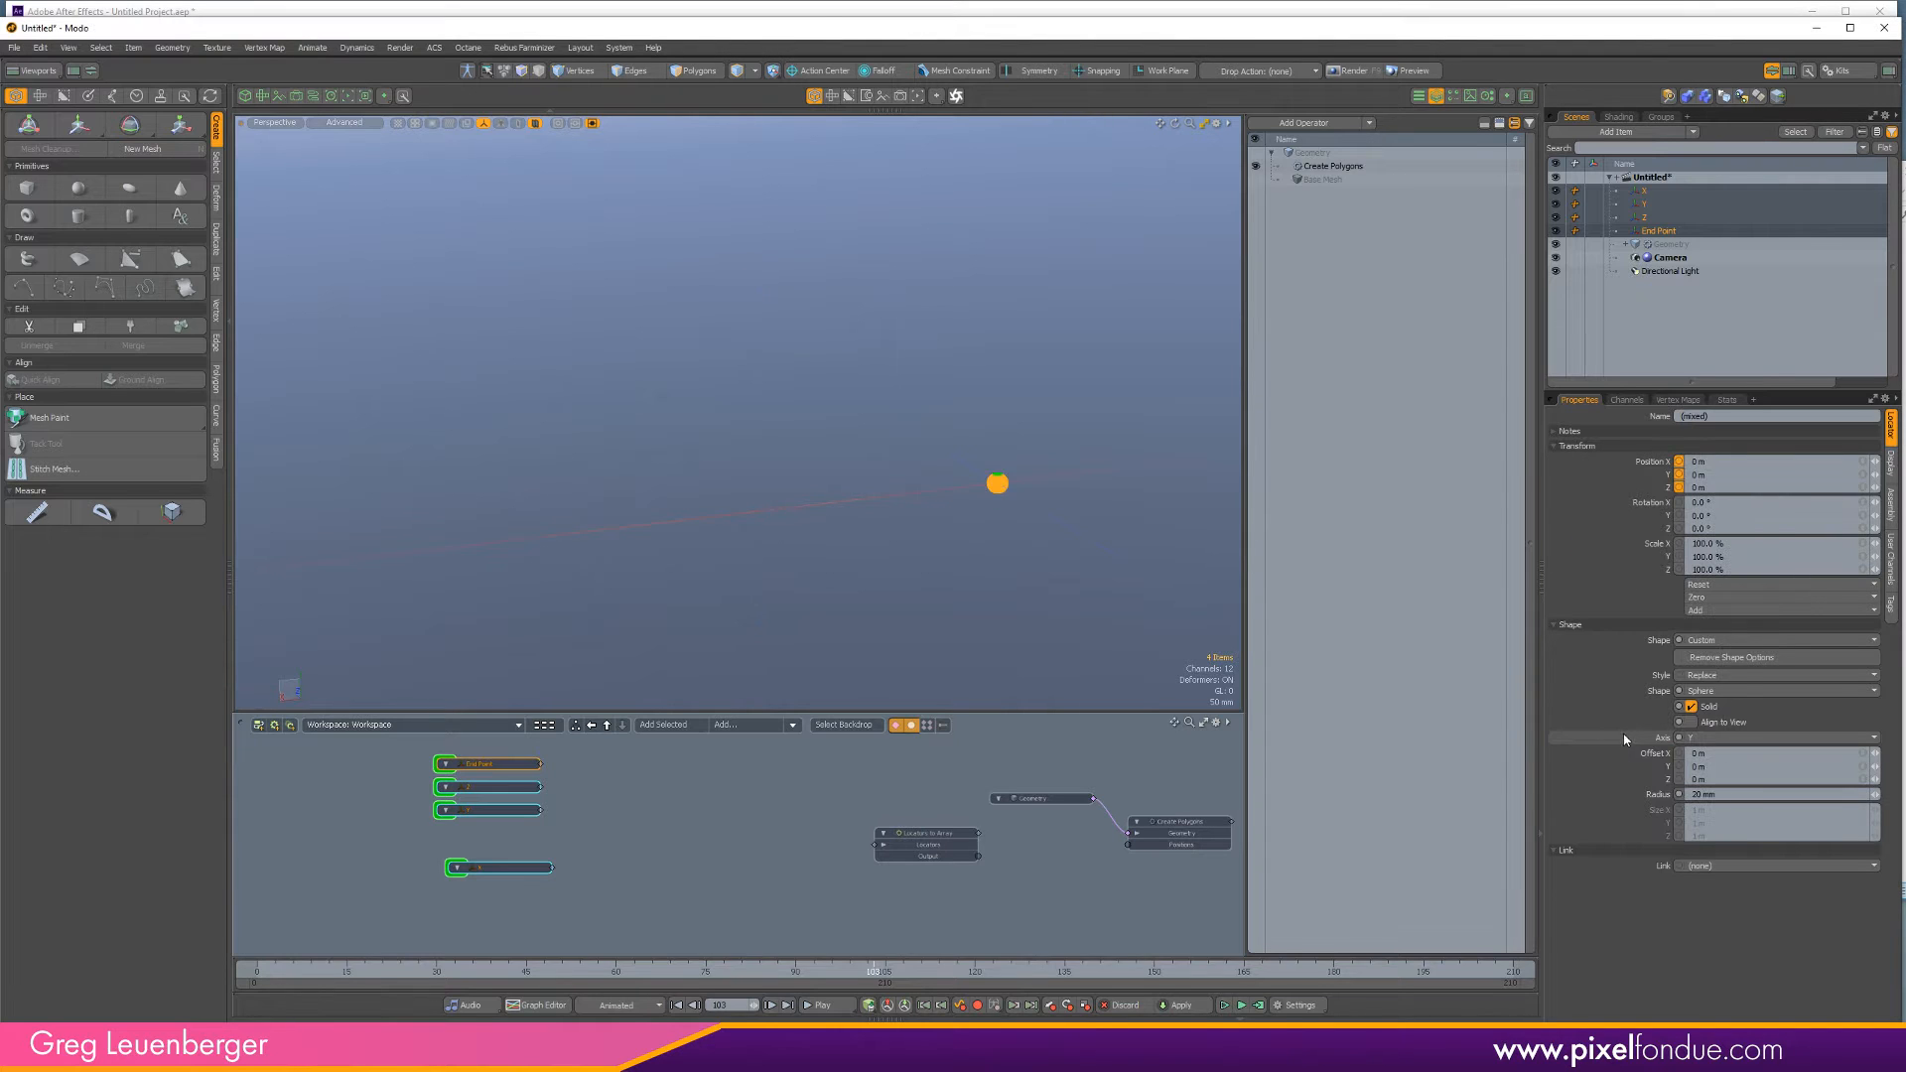
Return to frame 0, hide the mesh operations list to widen the viewport, and clear the locator selection.
{"action": "left_click_drag", "start_coordinate": [876, 575], "coordinate": [663, 576], "text": "alt+shift"}
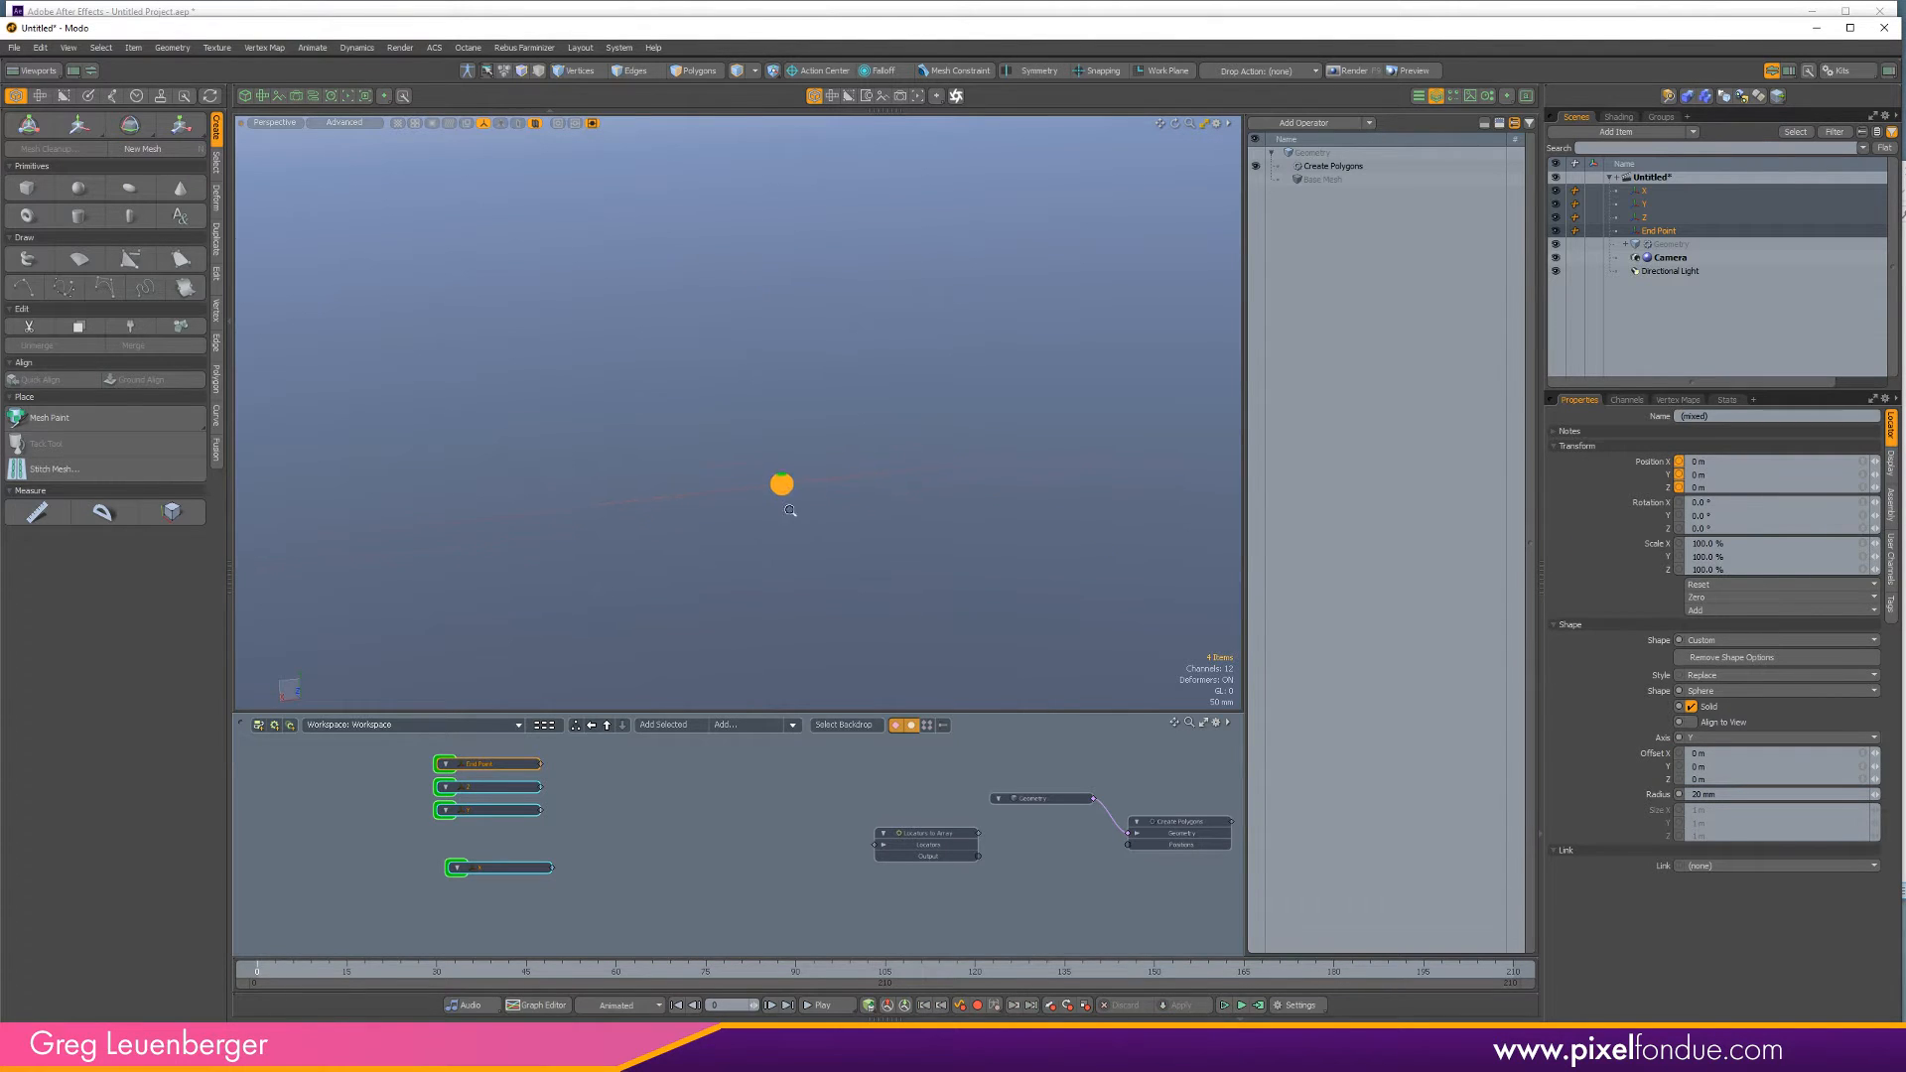
{"action": "scroll", "coordinate": [791, 514], "scroll_direction": "up", "scroll_amount": 4}
{"action": "left_click", "coordinate": [1437, 94]}
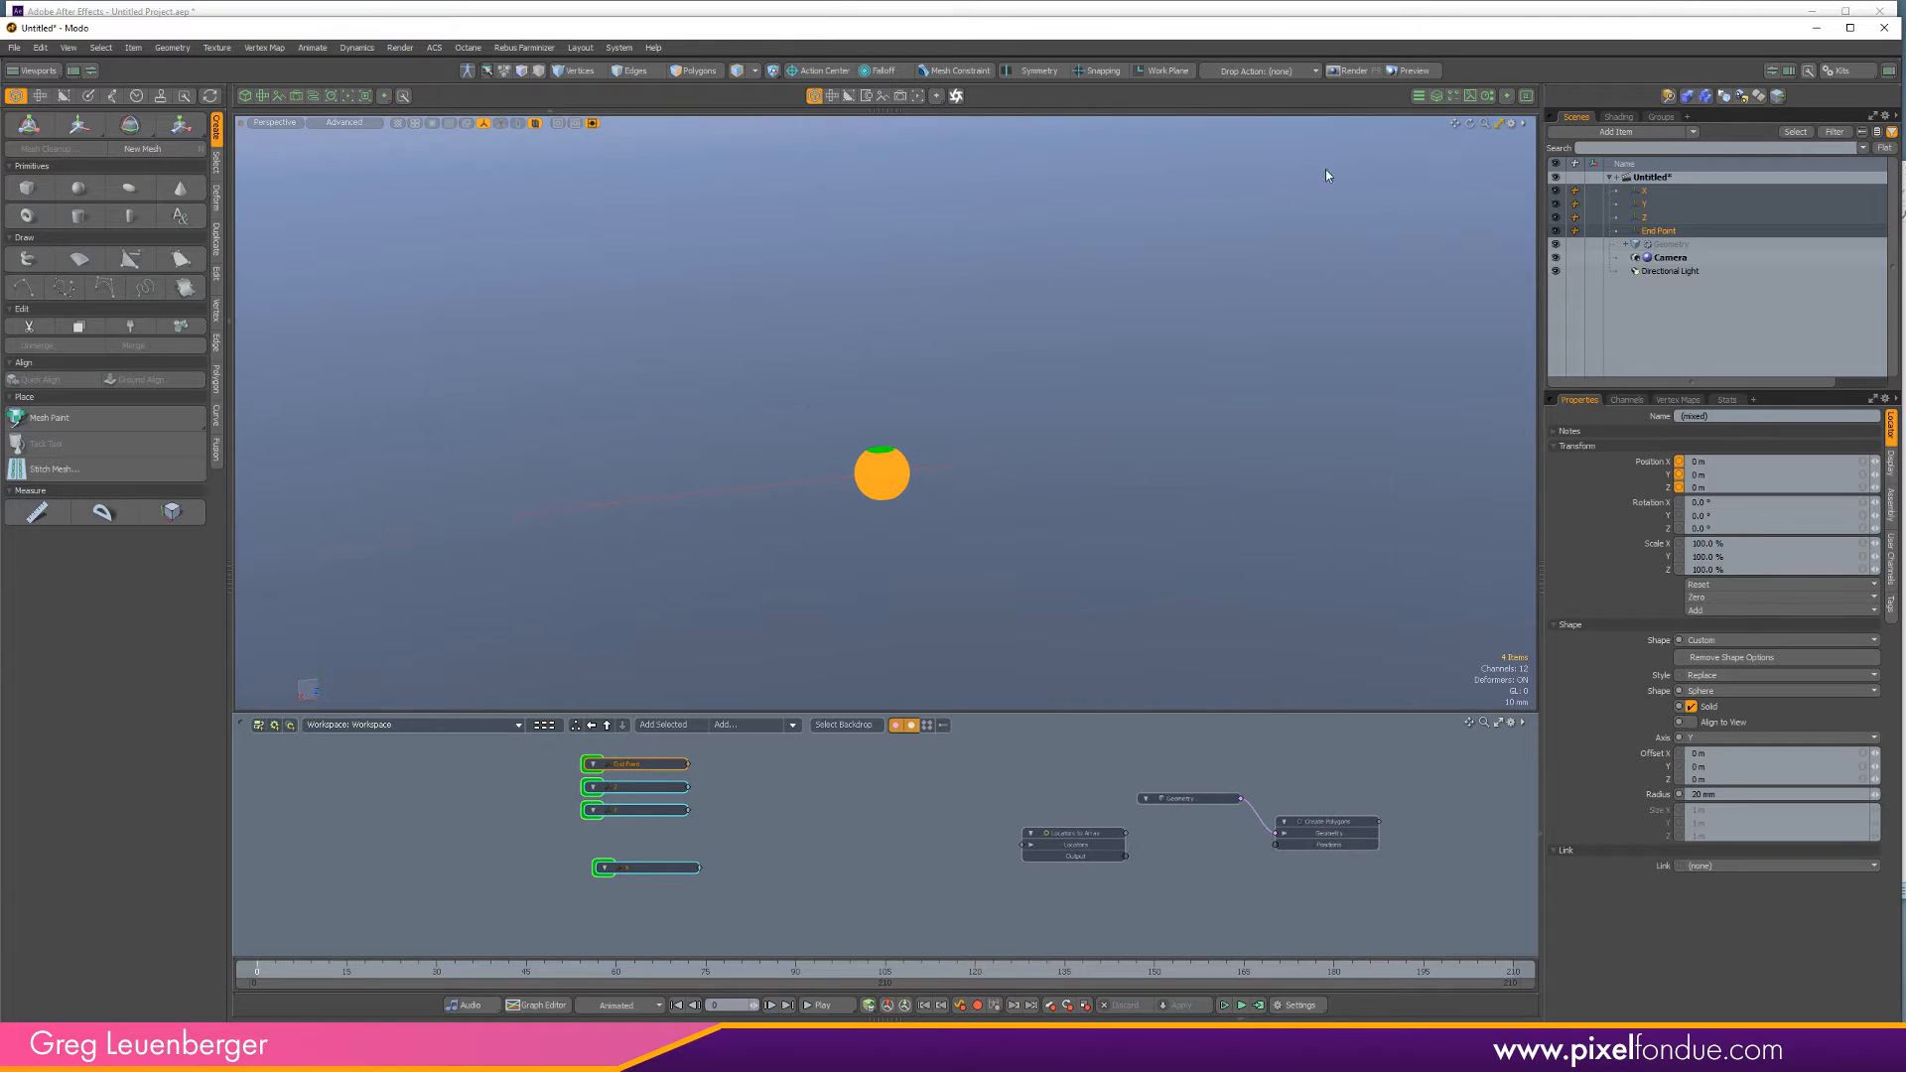
{"action": "mouse_move", "coordinate": [916, 564]}
{"action": "left_mouse_down", "text": "alt"}
{"action": "mouse_move", "coordinate": [933, 520]}
{"action": "mouse_move", "coordinate": [893, 546]}
{"action": "mouse_move", "coordinate": [911, 582]}
{"action": "left_mouse_up", "text": "alt"}
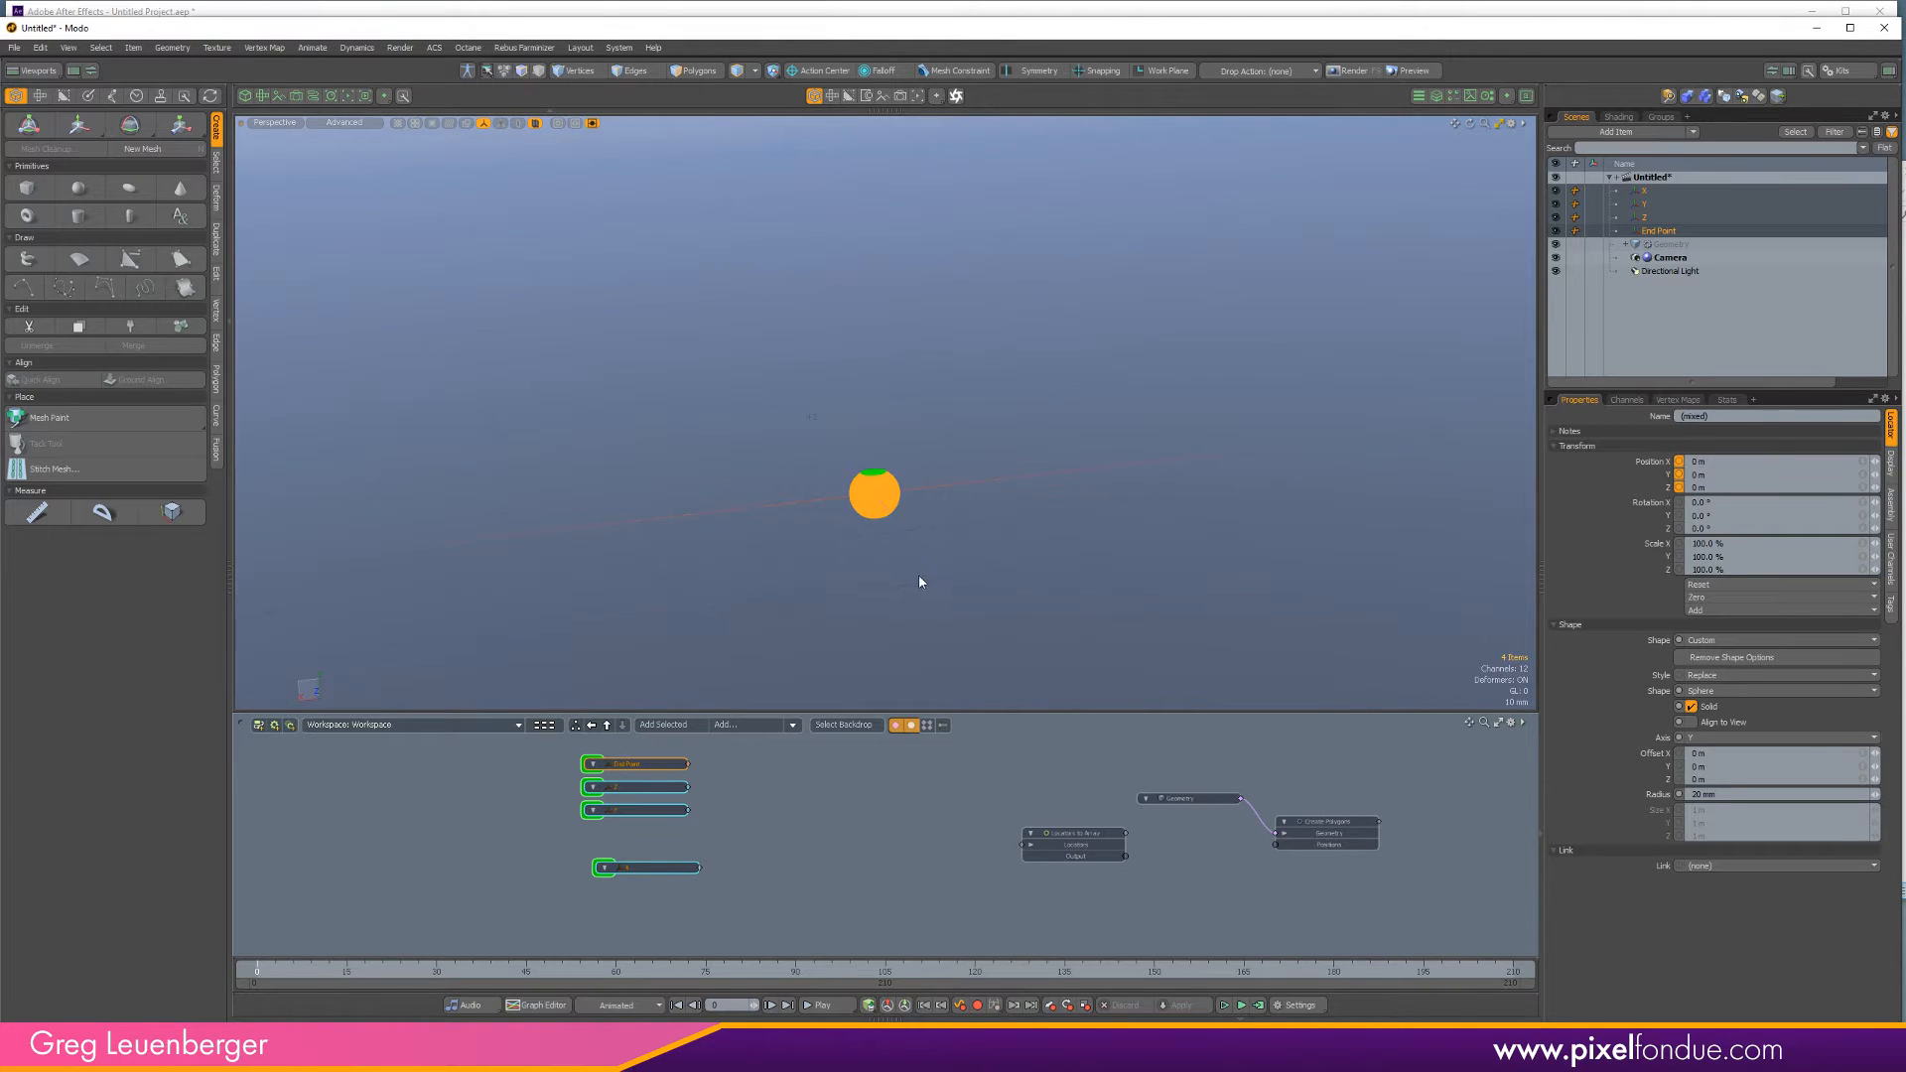
{"action": "left_click", "coordinate": [919, 577]}
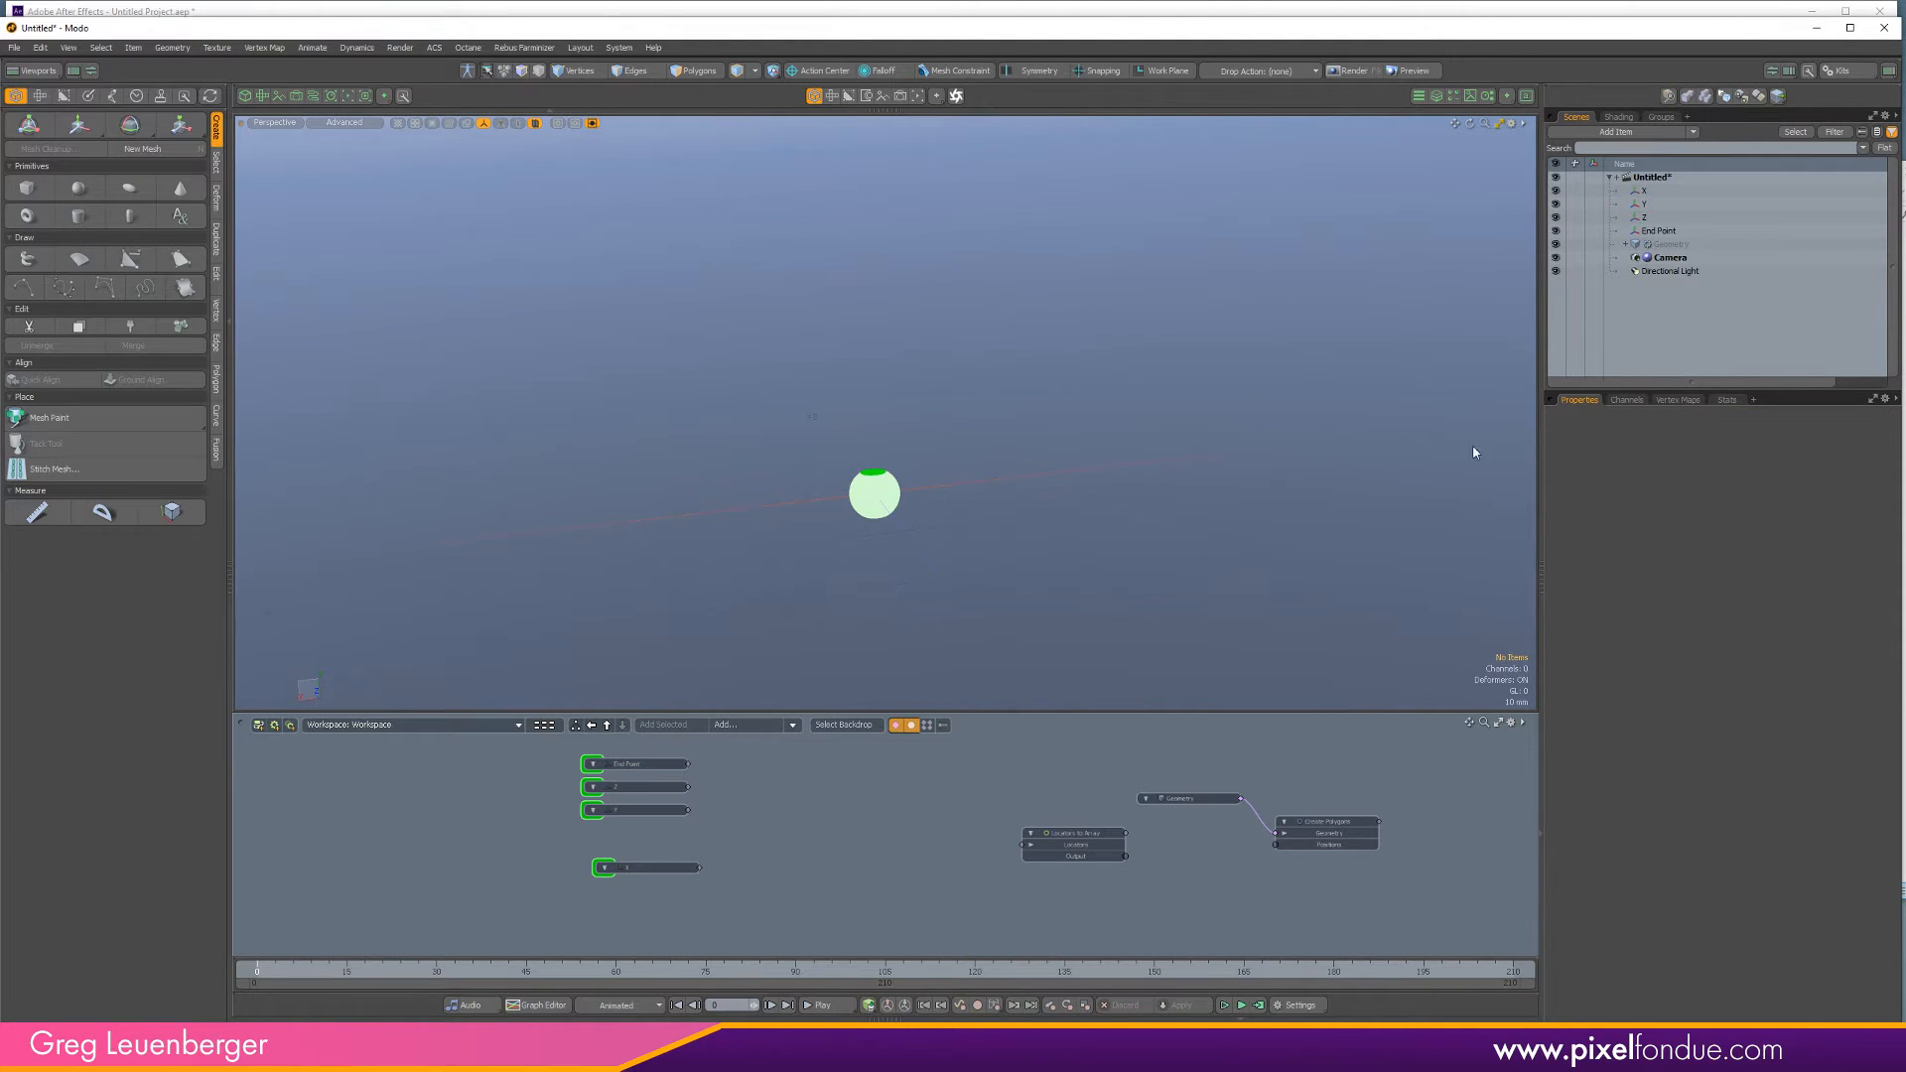
Set the End Point locator's Position X to 500 mm.
{"action": "left_click", "coordinate": [1683, 231]}
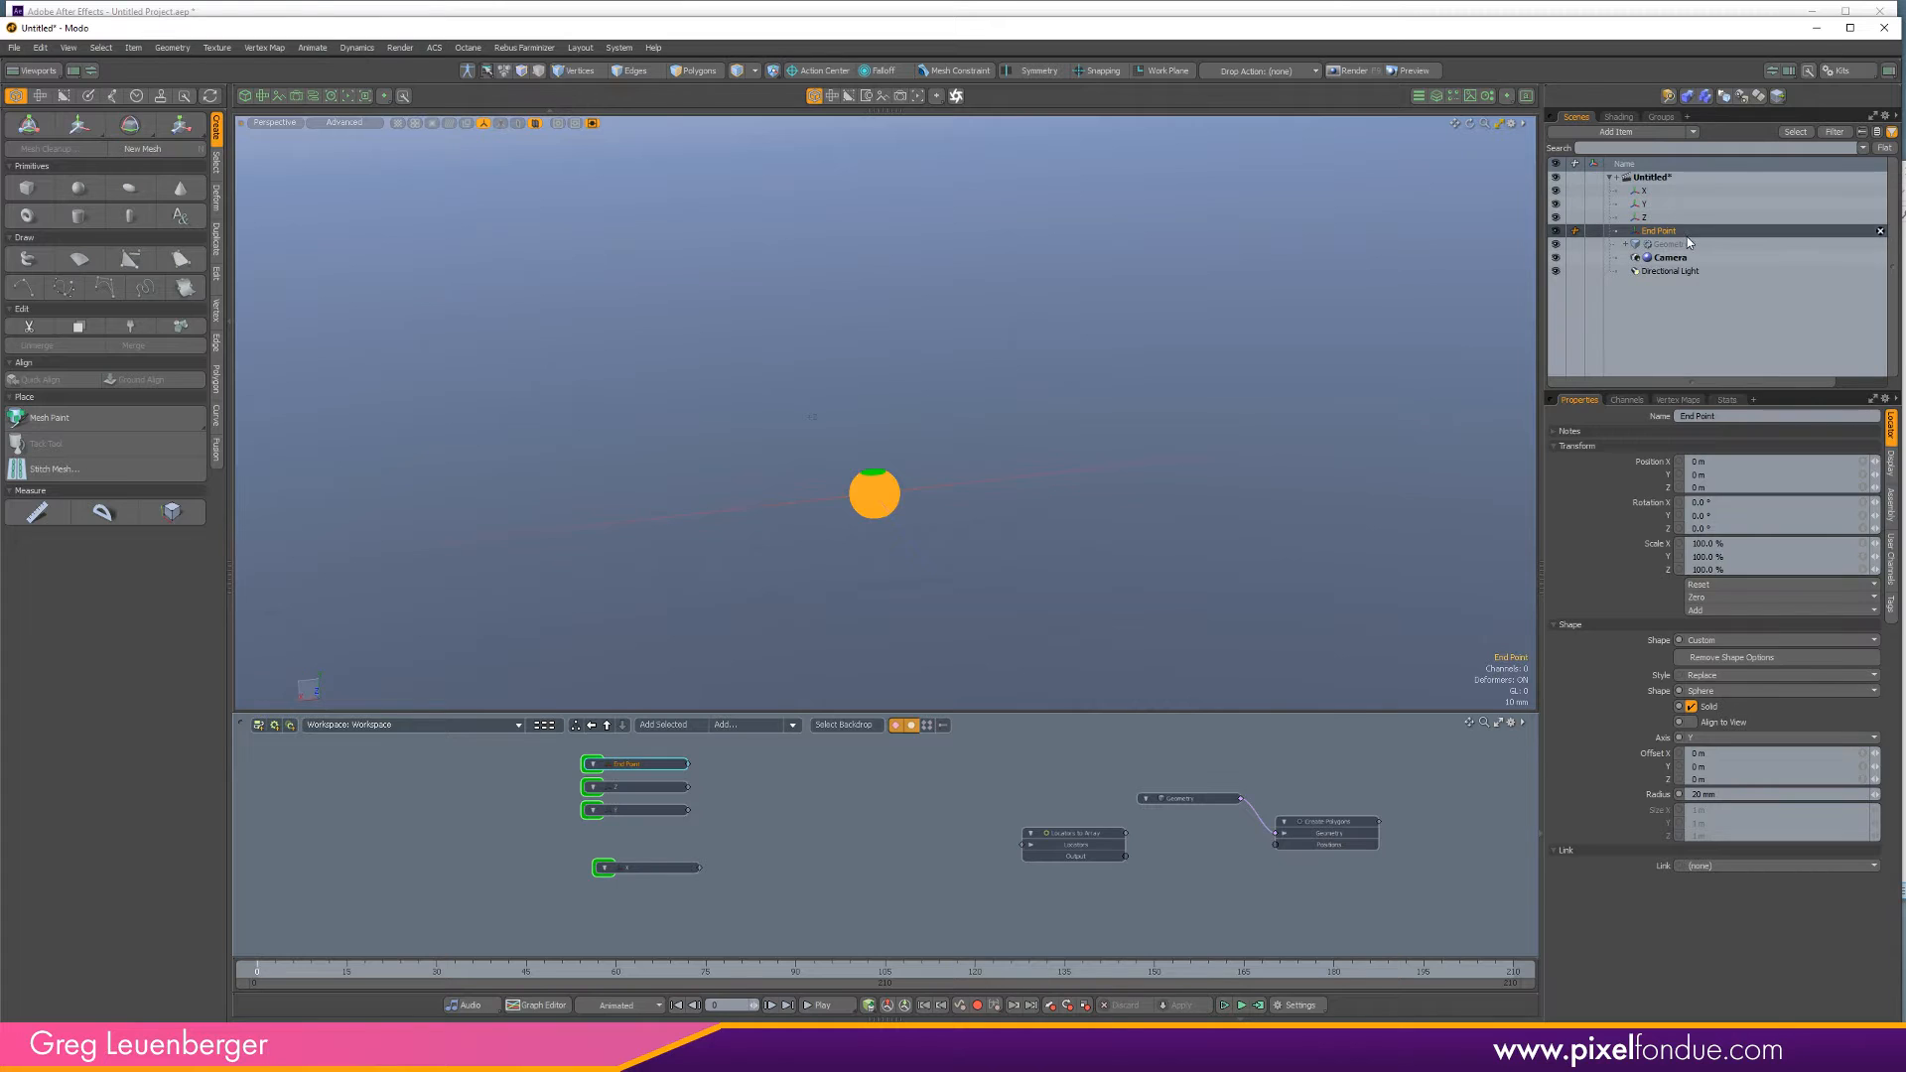
{"action": "left_click", "coordinate": [1728, 462]}
{"action": "key", "text": "Return"}
{"action": "scroll", "coordinate": [1196, 546], "scroll_direction": "down", "scroll_amount": 5}
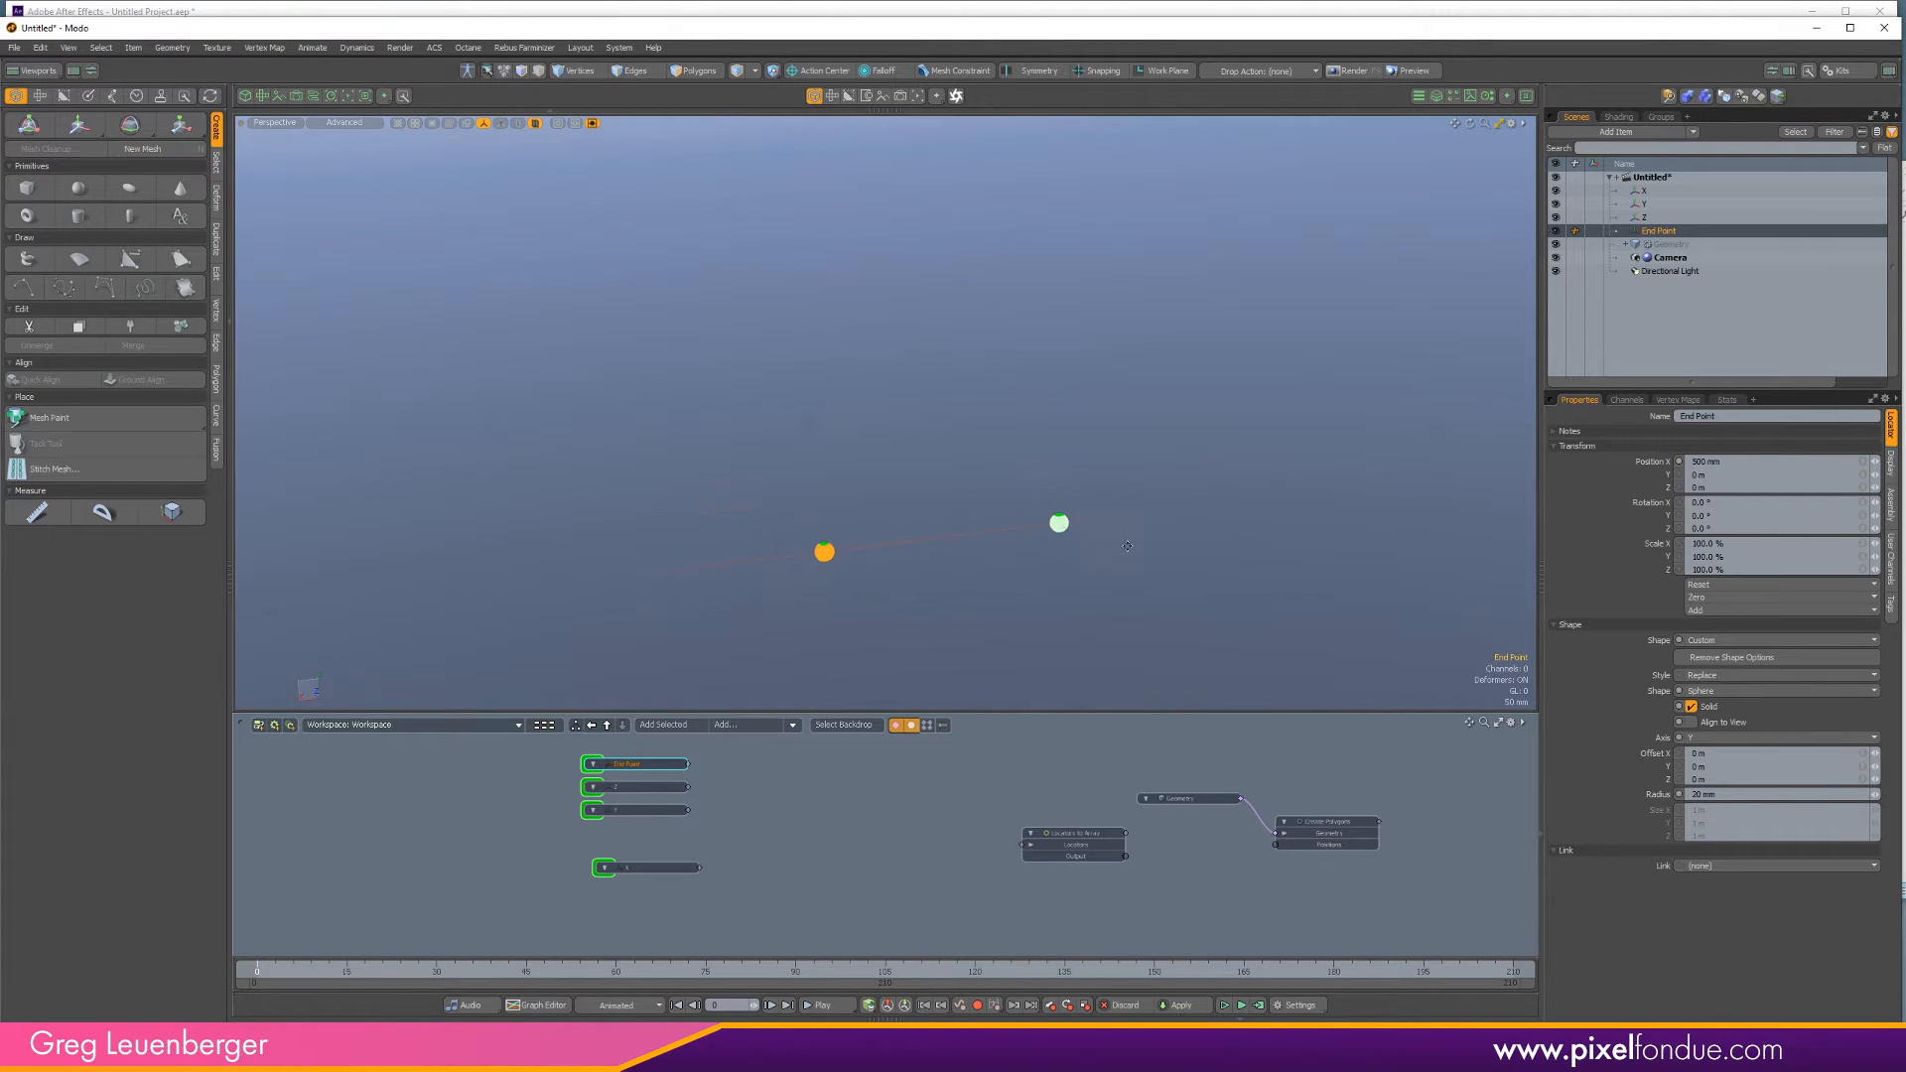
{"action": "left_click_drag", "start_coordinate": [881, 552], "coordinate": [1302, 540], "text": "alt"}
{"action": "left_click_drag", "start_coordinate": [1028, 501], "coordinate": [904, 485], "text": "alt+shift"}
{"action": "scroll", "coordinate": [966, 527], "scroll_direction": "up", "scroll_amount": 5}
{"action": "scroll", "coordinate": [933, 504], "scroll_direction": "down", "scroll_amount": 3}
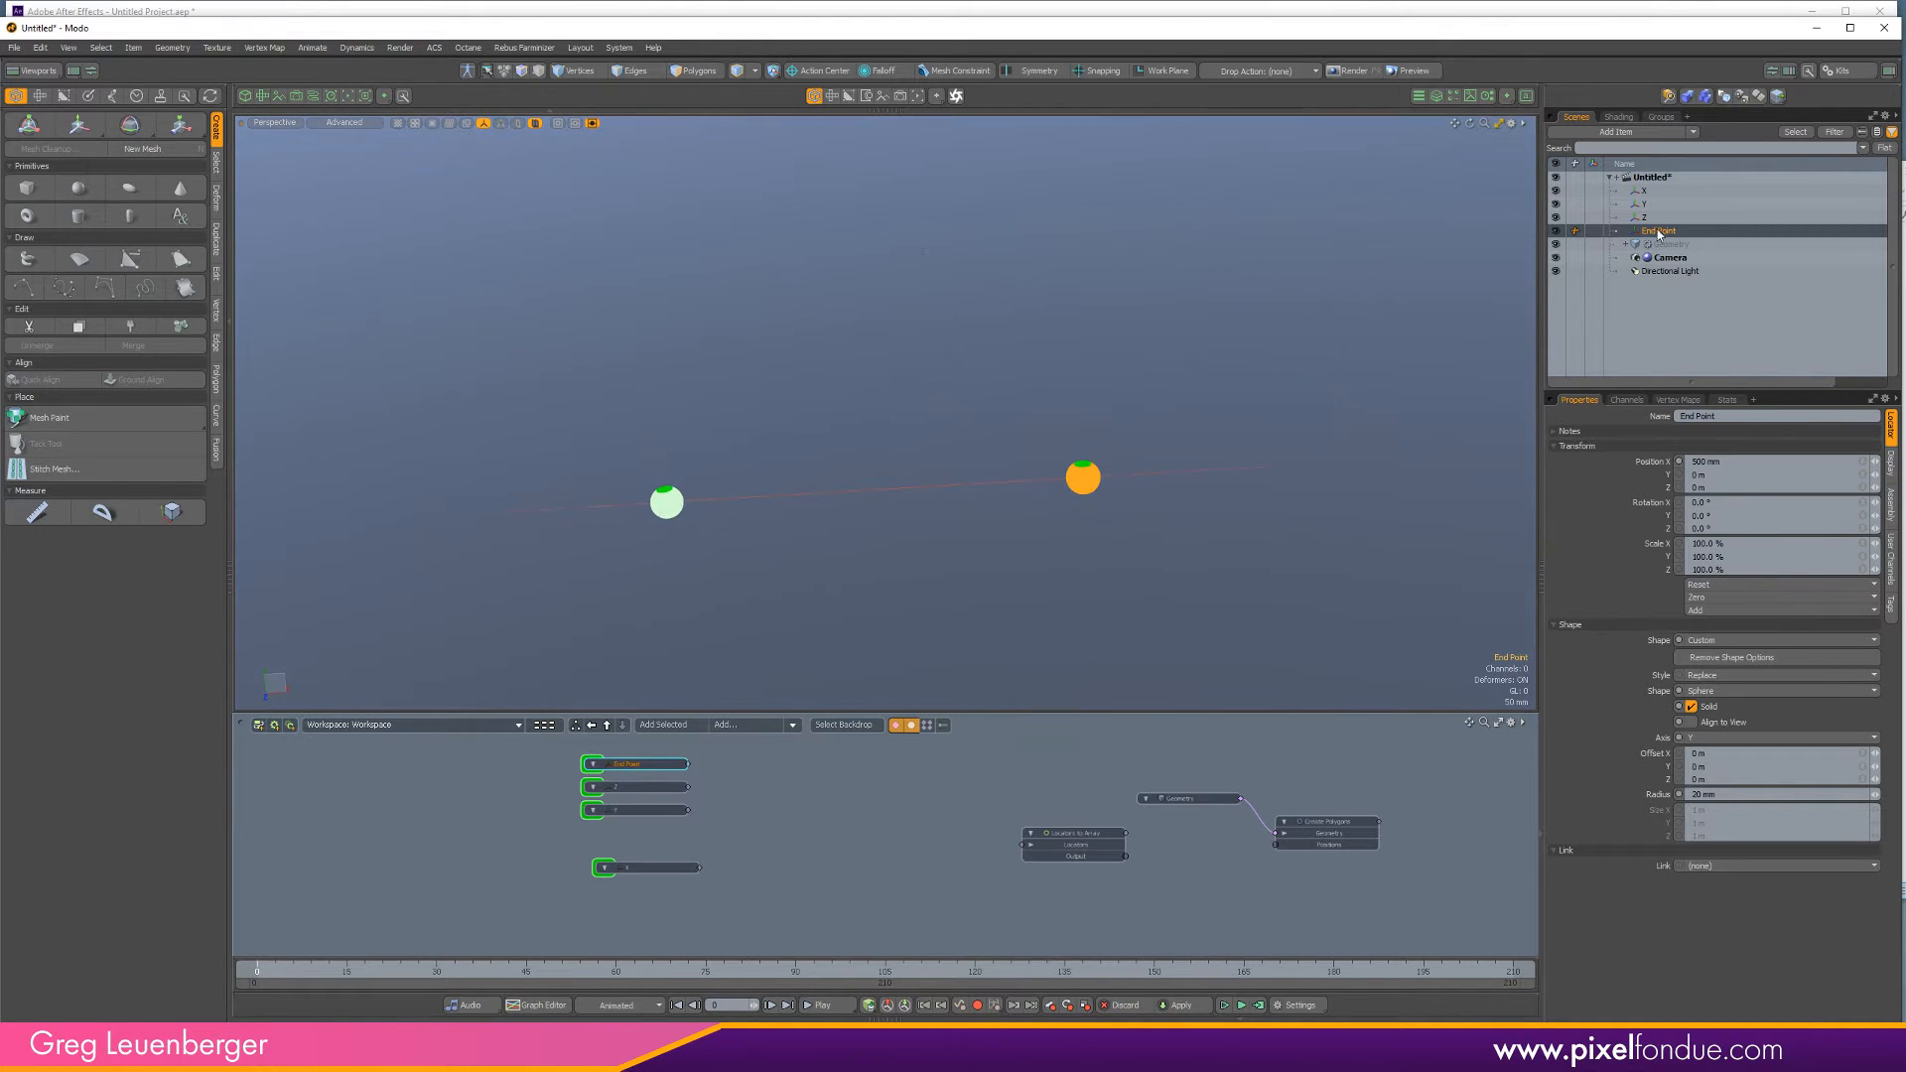
Use ETEREA Quick Locators to change the shape of the X, Y and Z locators to a plane.
{"action": "left_click", "coordinate": [1663, 191]}
{"action": "left_click", "coordinate": [1656, 217], "text": "shift"}
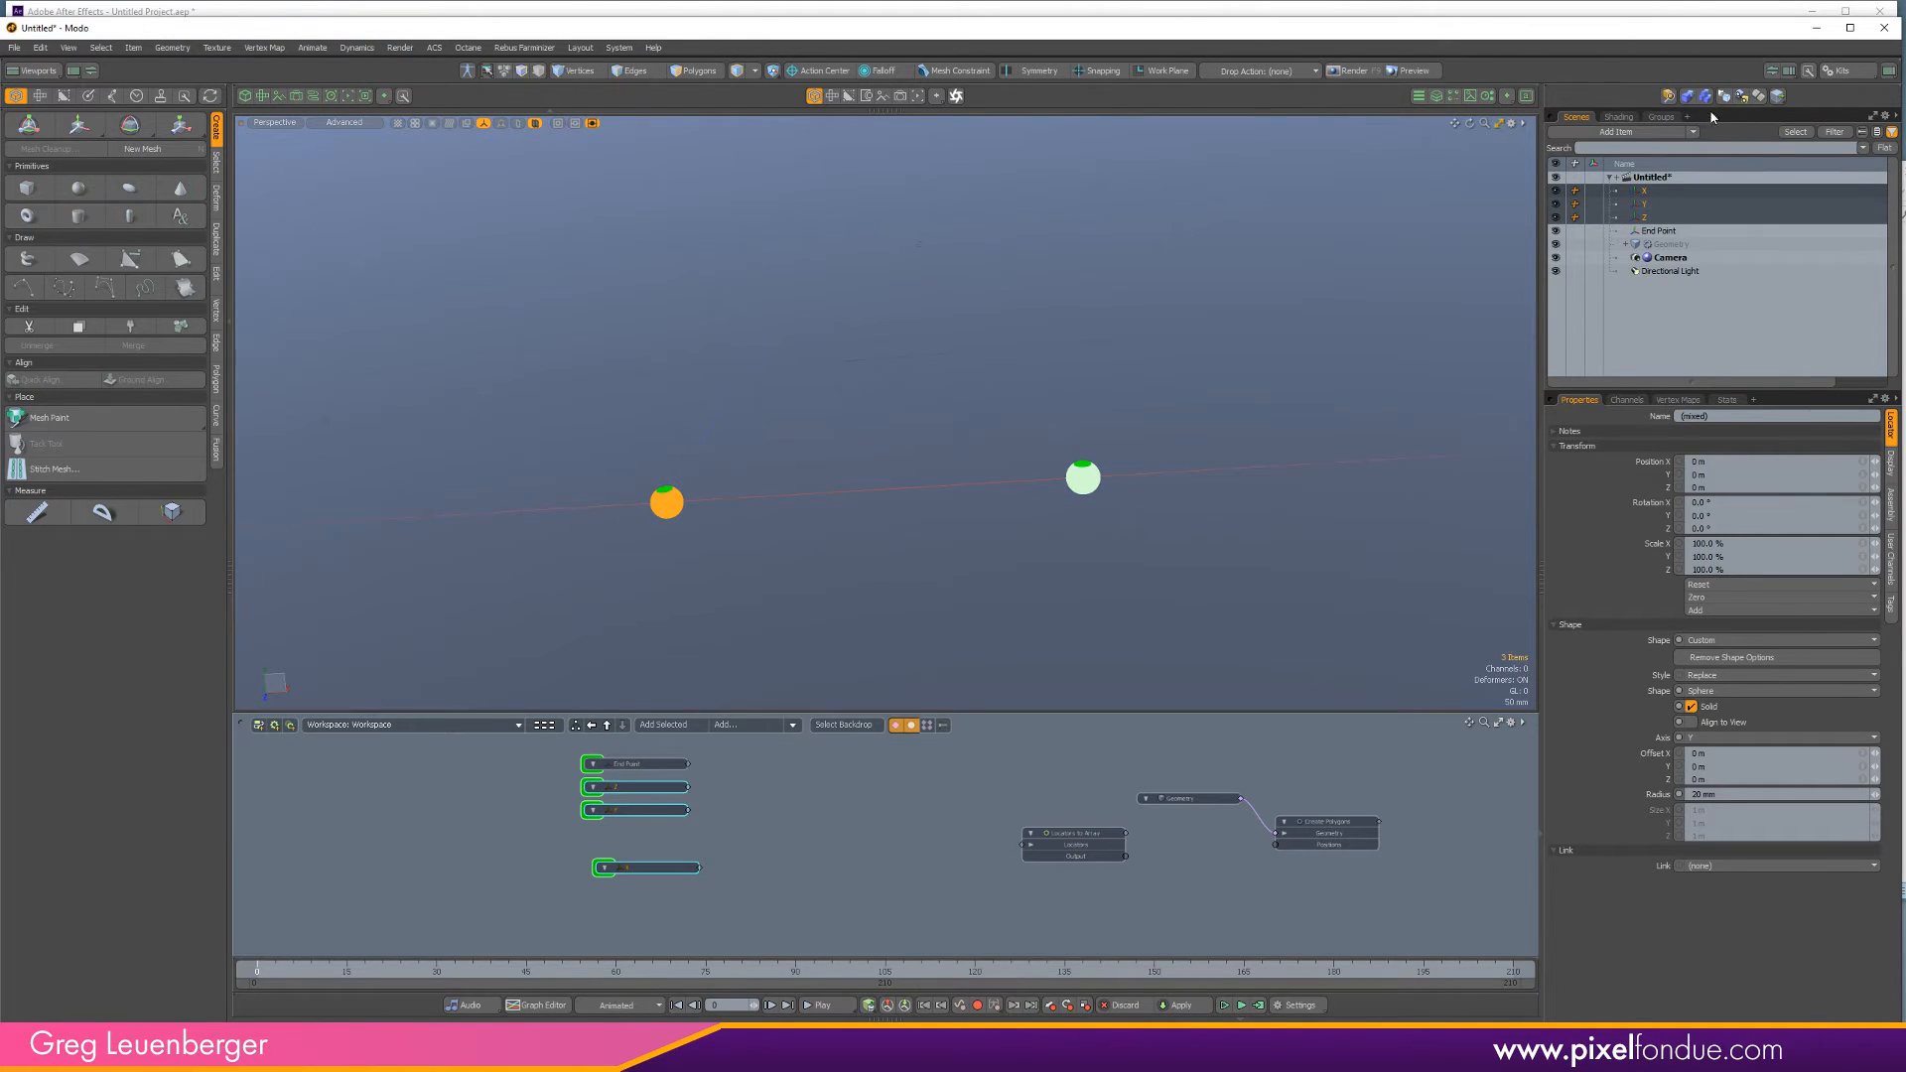
{"action": "left_click", "coordinate": [1838, 71]}
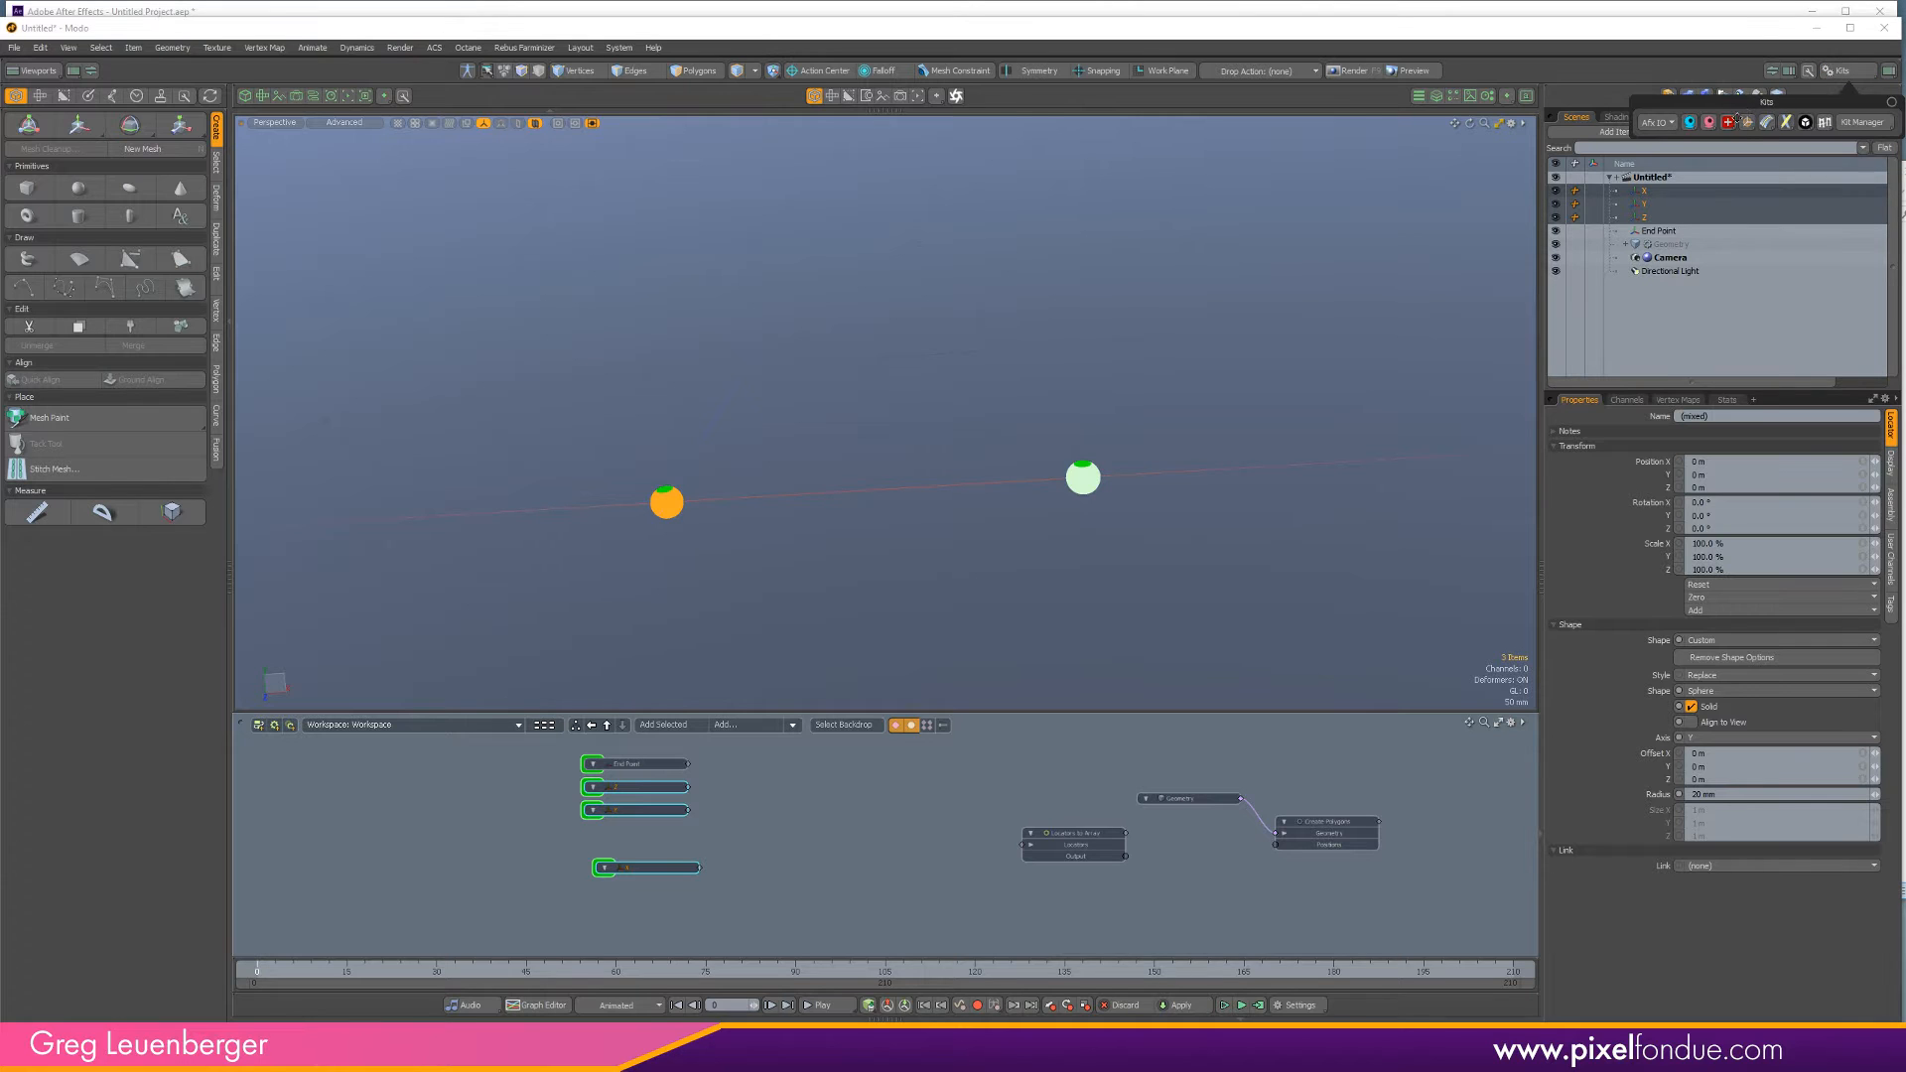
{"action": "left_click", "coordinate": [1731, 125]}
{"action": "left_click_drag", "start_coordinate": [1720, 147], "coordinate": [1327, 141]}
{"action": "left_click", "coordinate": [1308, 235]}
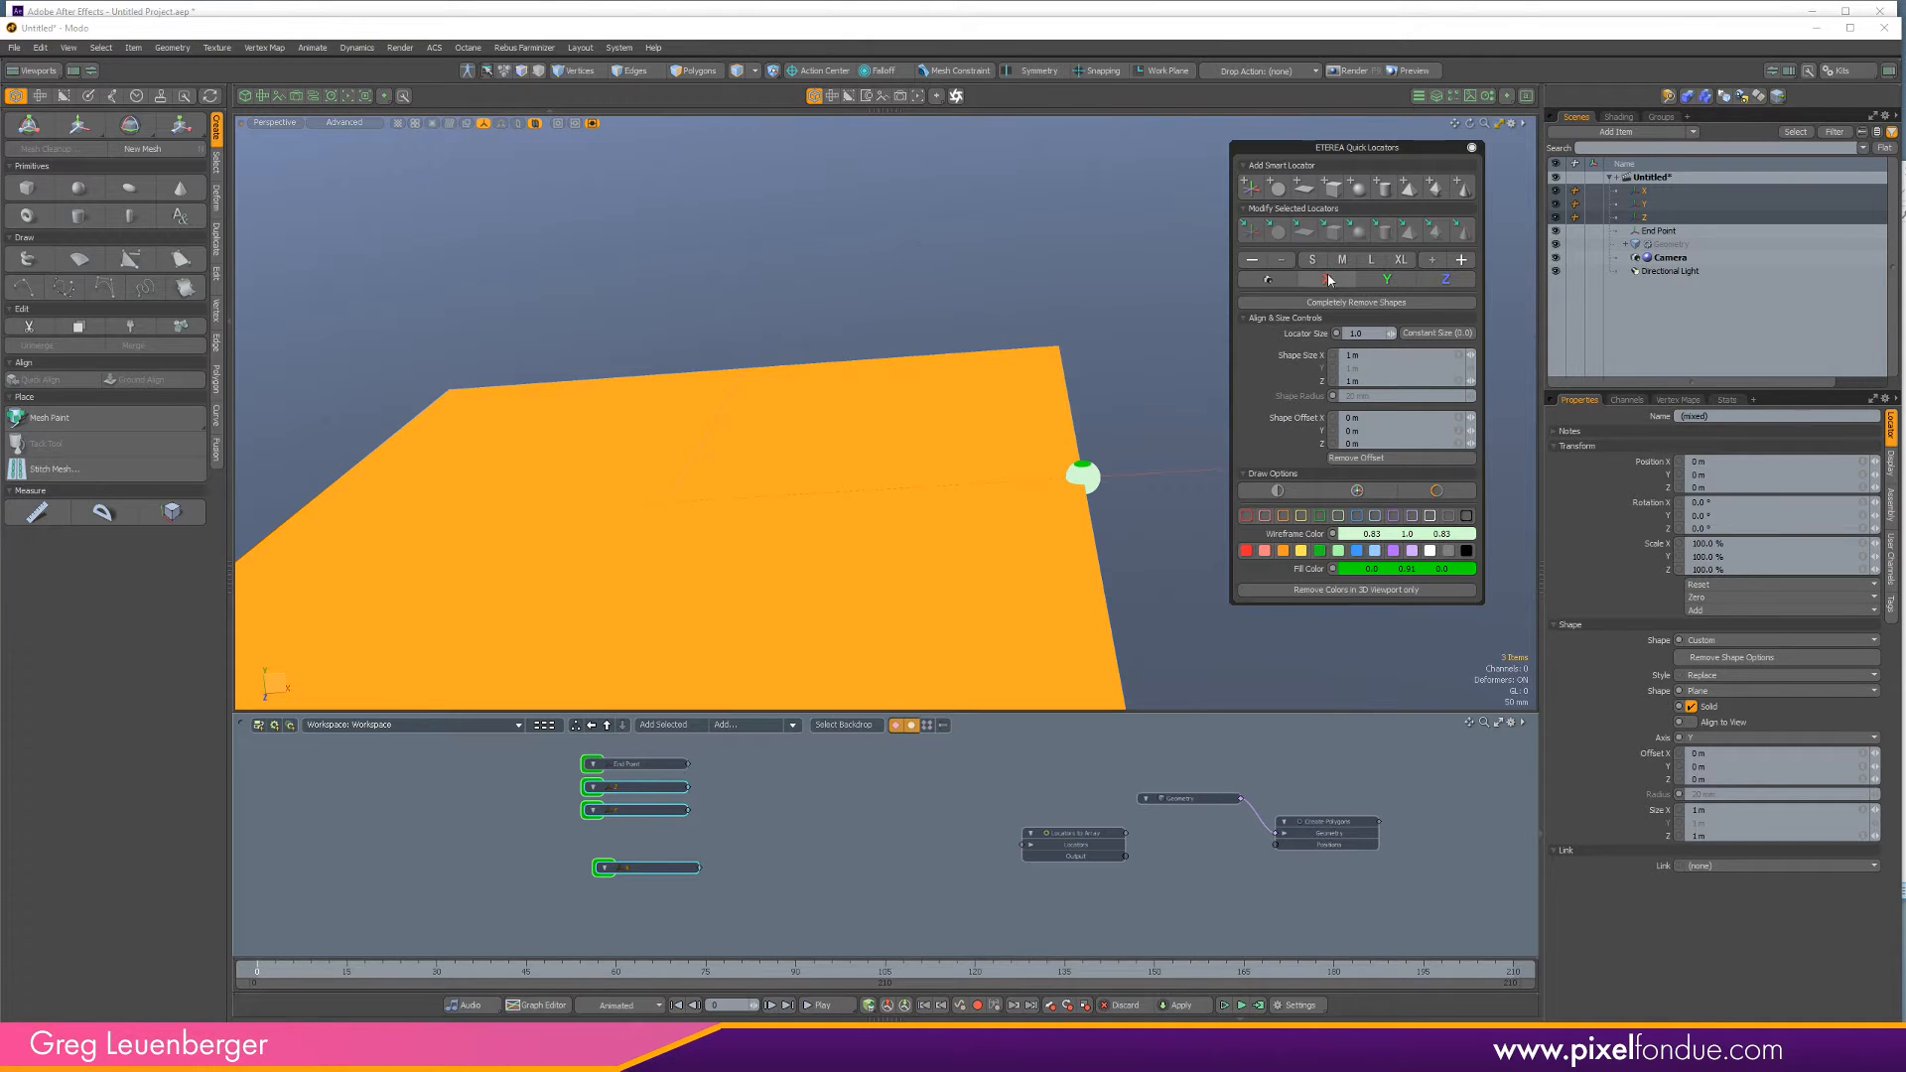
Align the three locators' plane shapes to the X axis and give them a light red wireframe color (1.0, 0.42, 0.42).
{"action": "left_click", "coordinate": [1326, 279]}
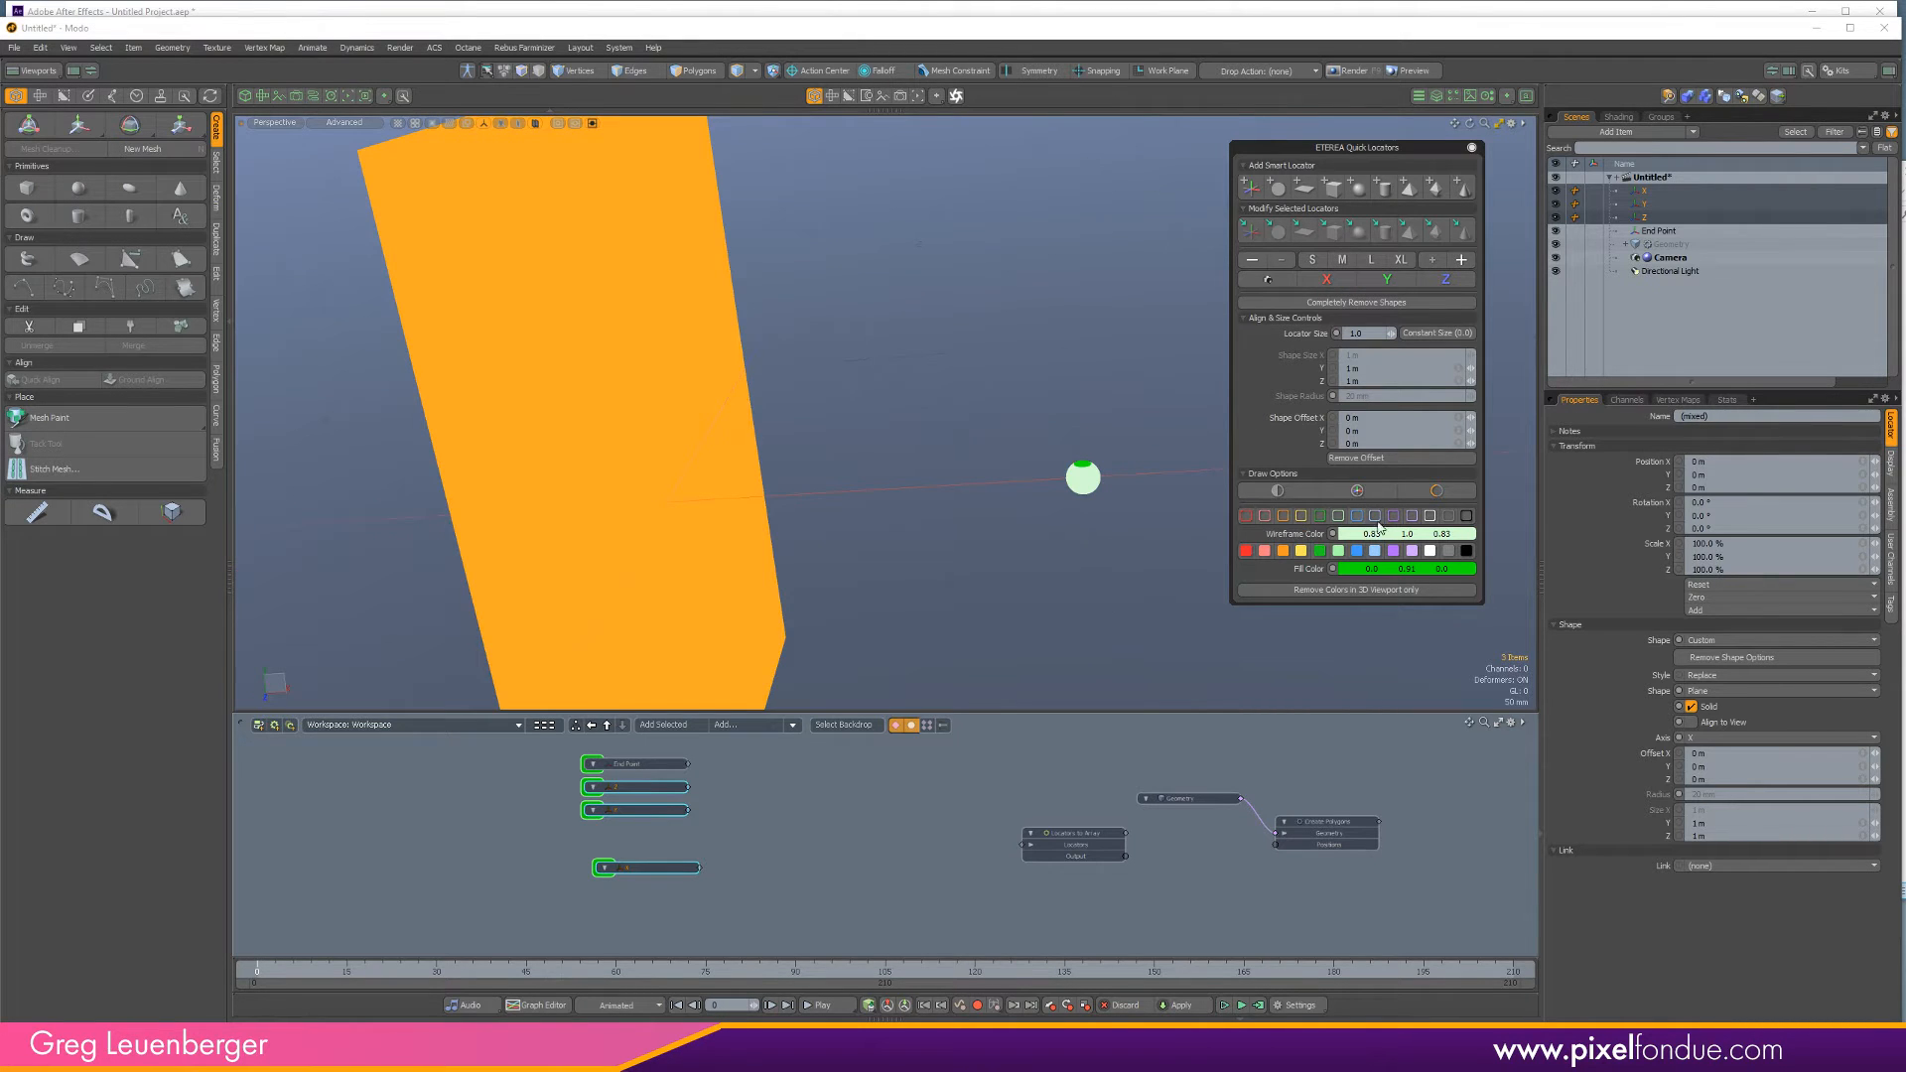
{"action": "left_click", "coordinate": [1250, 517]}
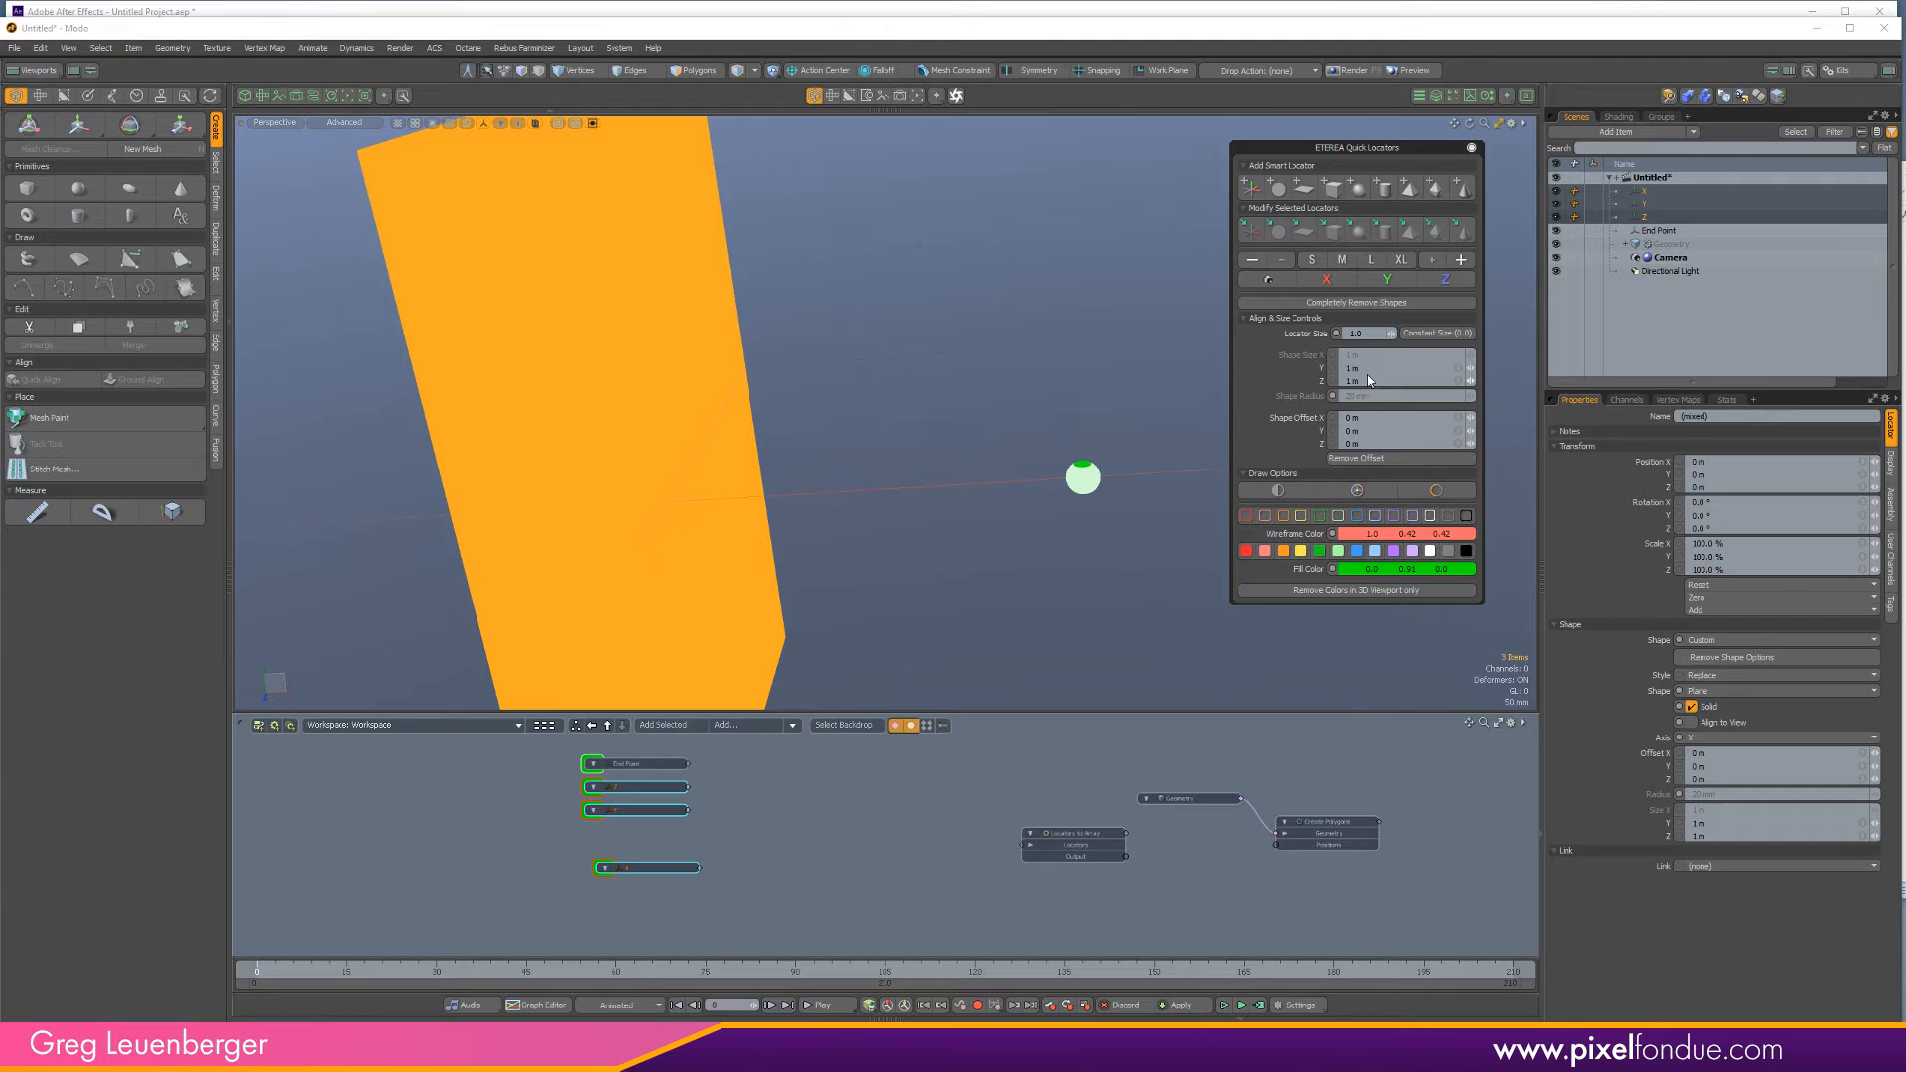
Set the three plane shapes' size to 100 mm in Y and Z, and turn off their Solid display.
{"action": "type", "text": "100mm"}
{"action": "key", "text": "Tab"}
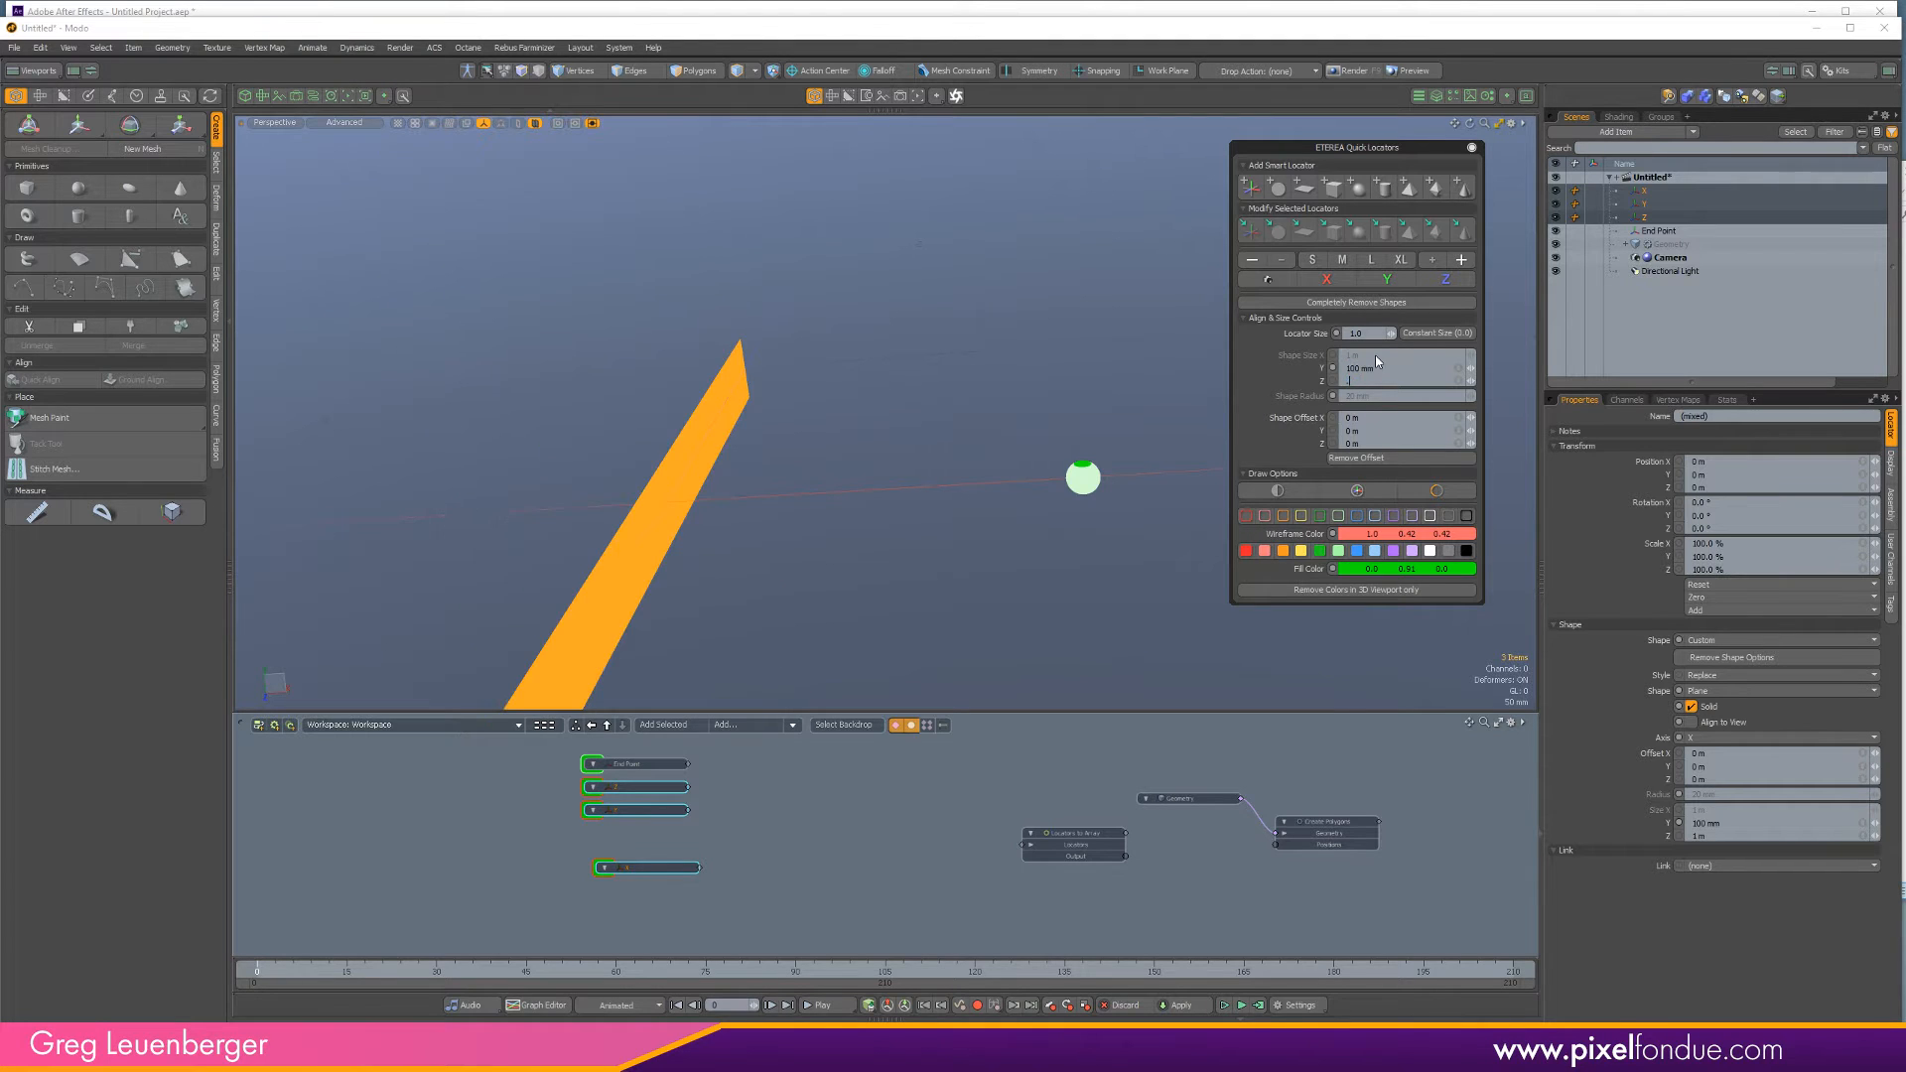
{"action": "type", "text": "100mm"}
{"action": "key", "text": "Return"}
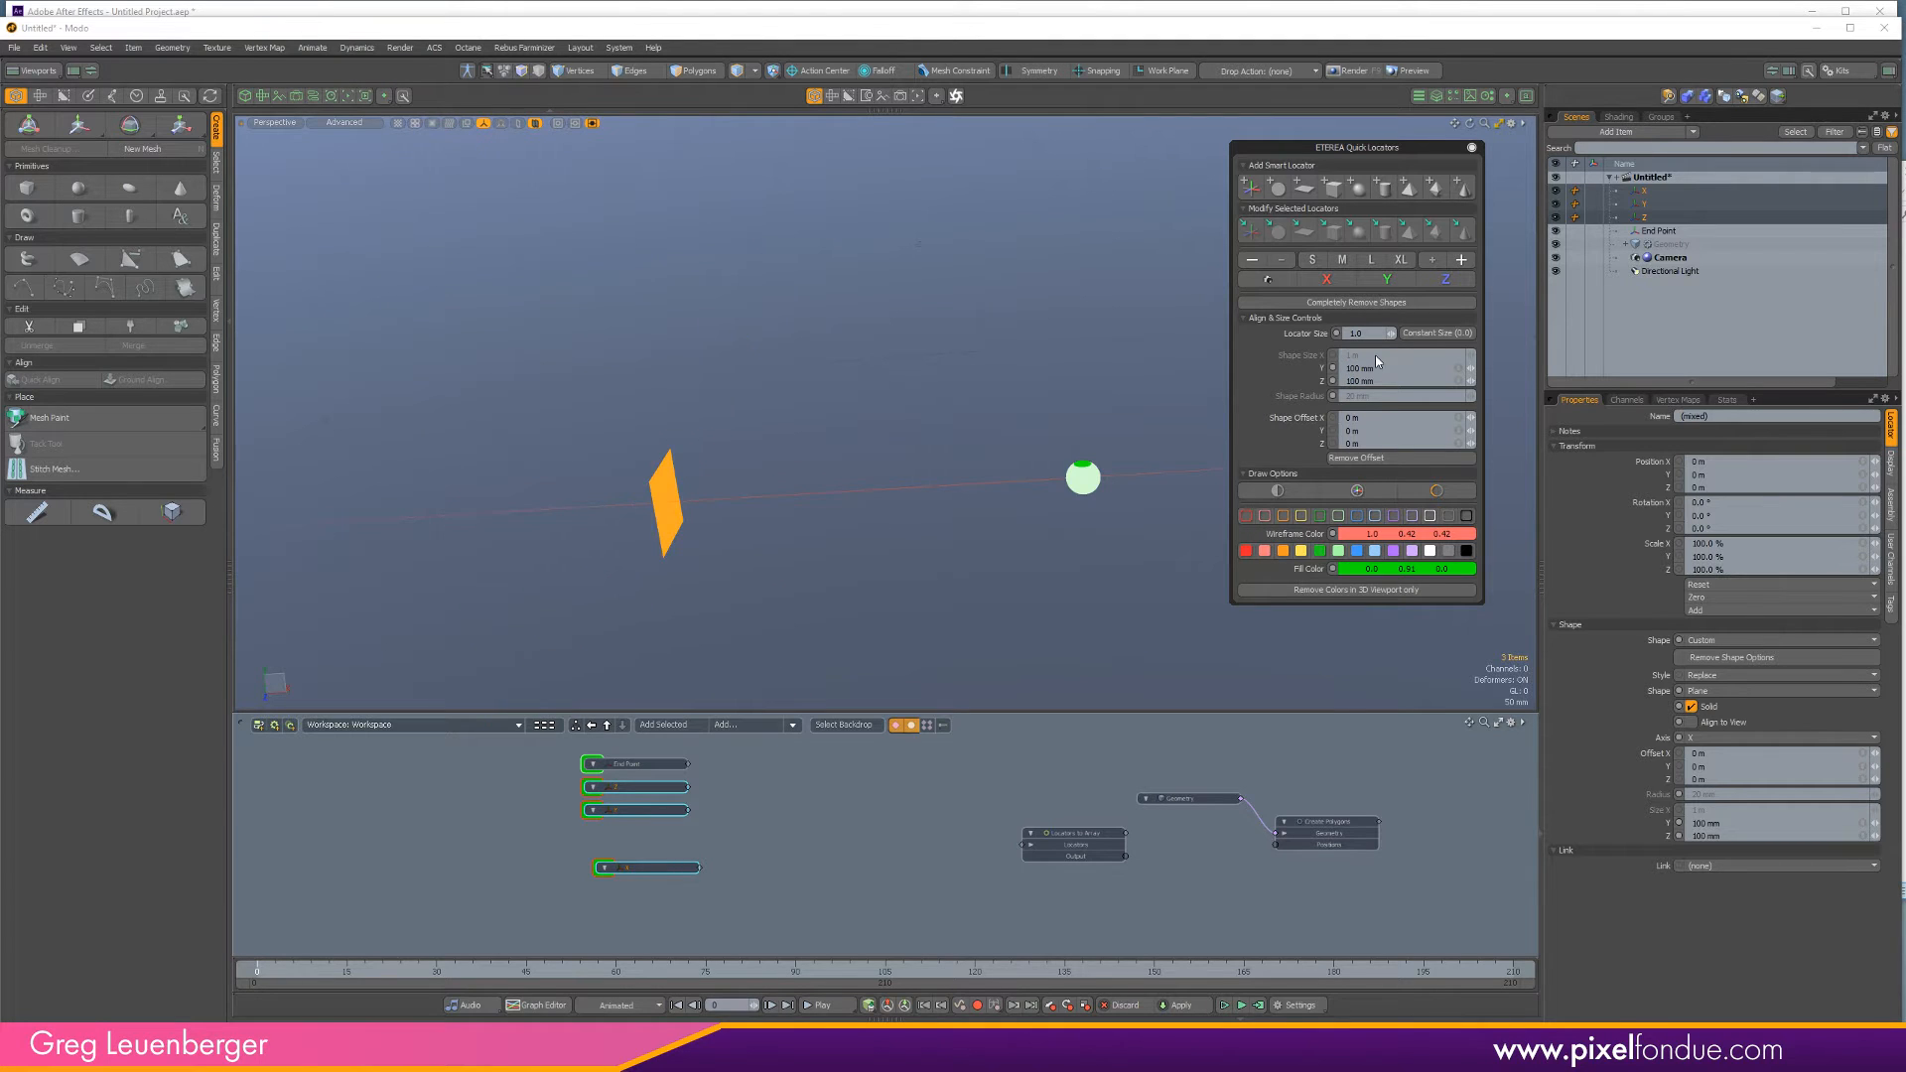
{"action": "left_click", "coordinate": [1693, 706]}
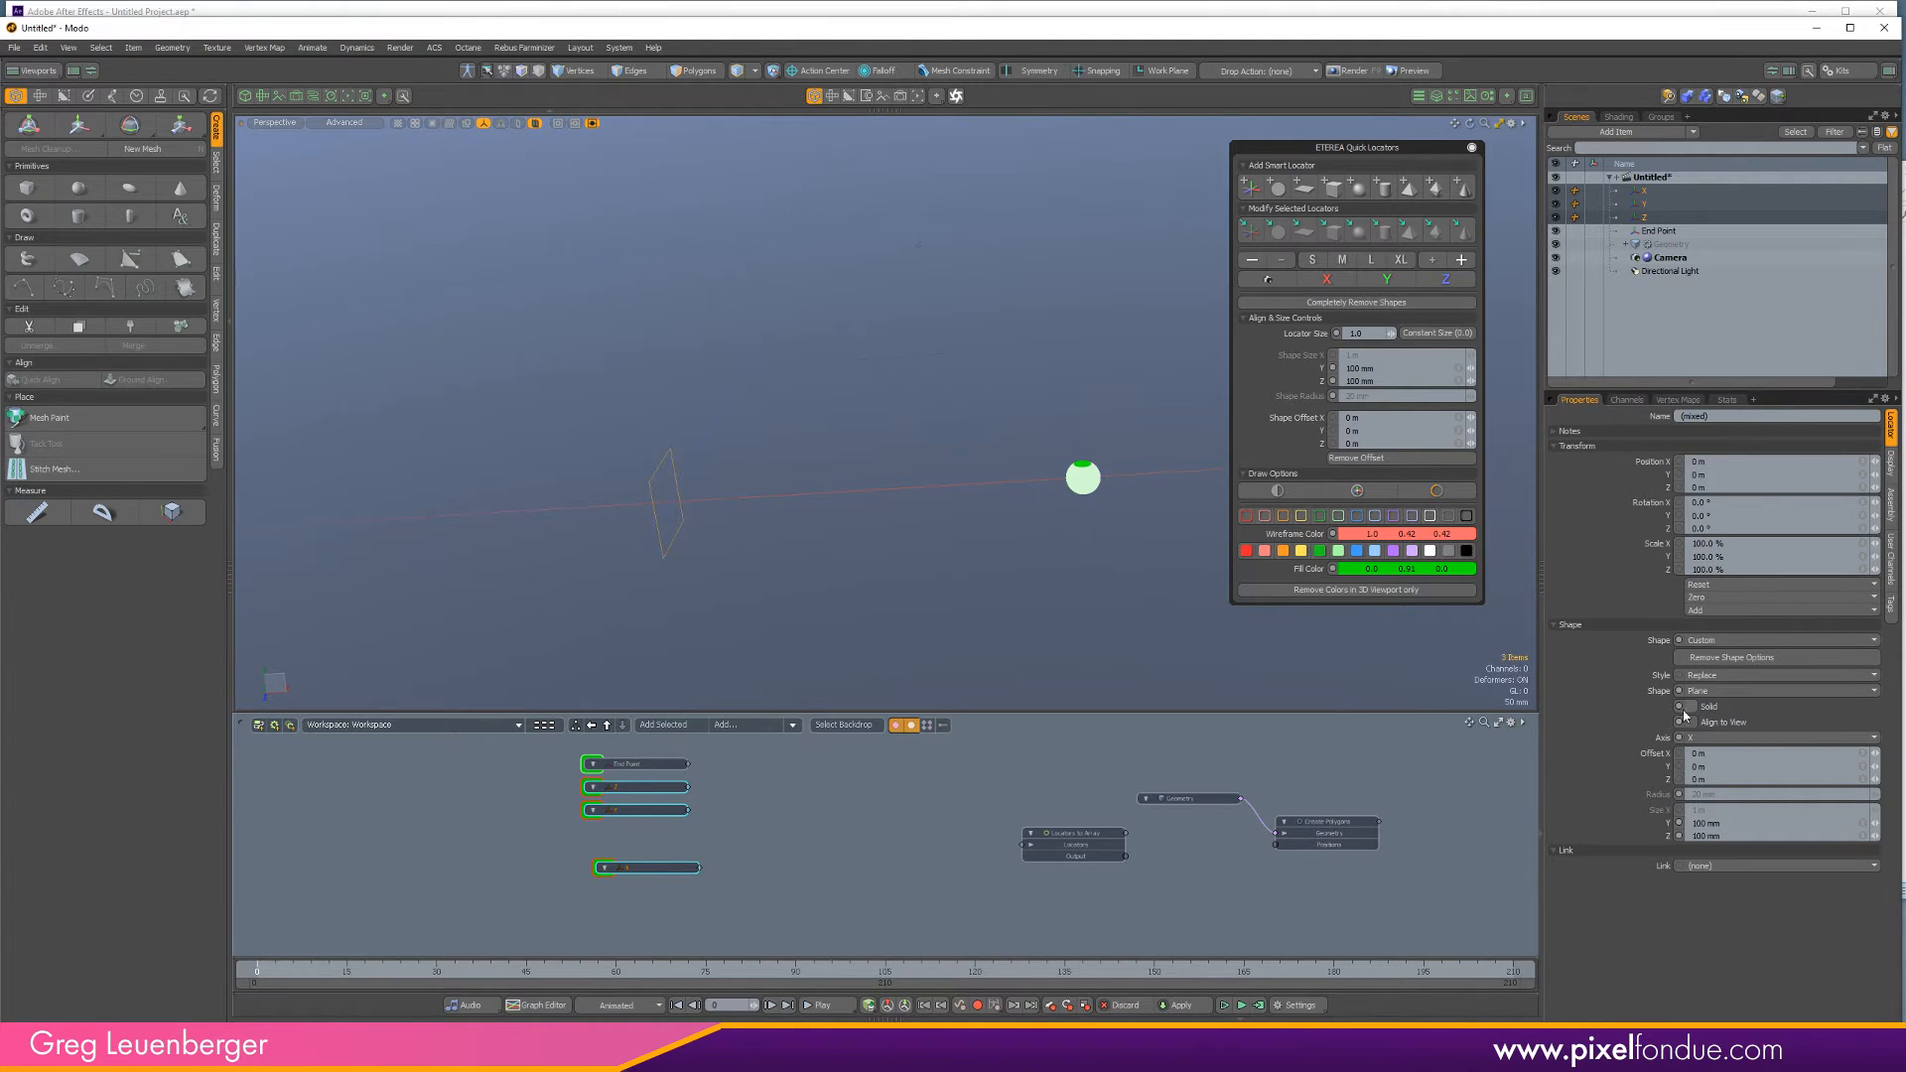
Give the Y locator alone a green wireframe color.
{"action": "left_click", "coordinate": [1668, 204]}
{"action": "left_click", "coordinate": [1332, 515]}
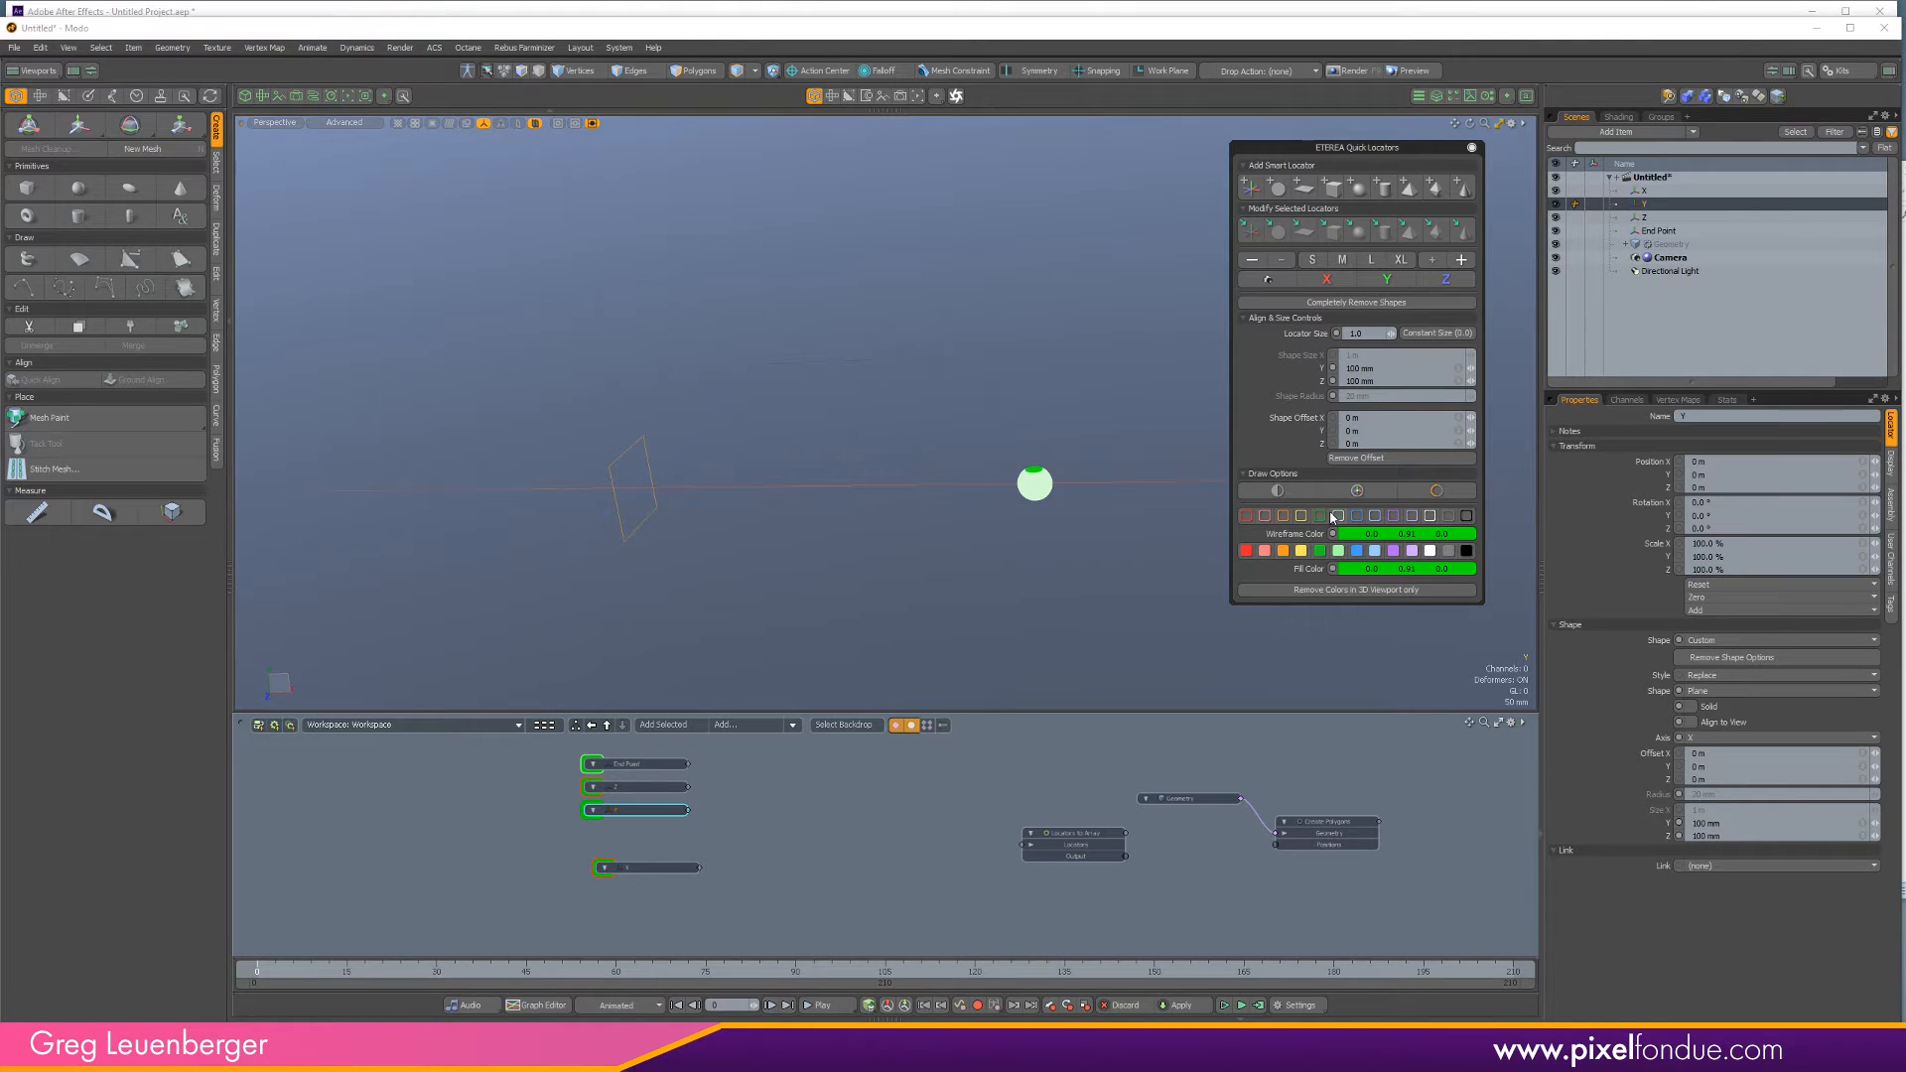
Align the Y locator's plane shape to the Y axis and set its X size to 100 mm.
{"action": "left_click", "coordinate": [1389, 281]}
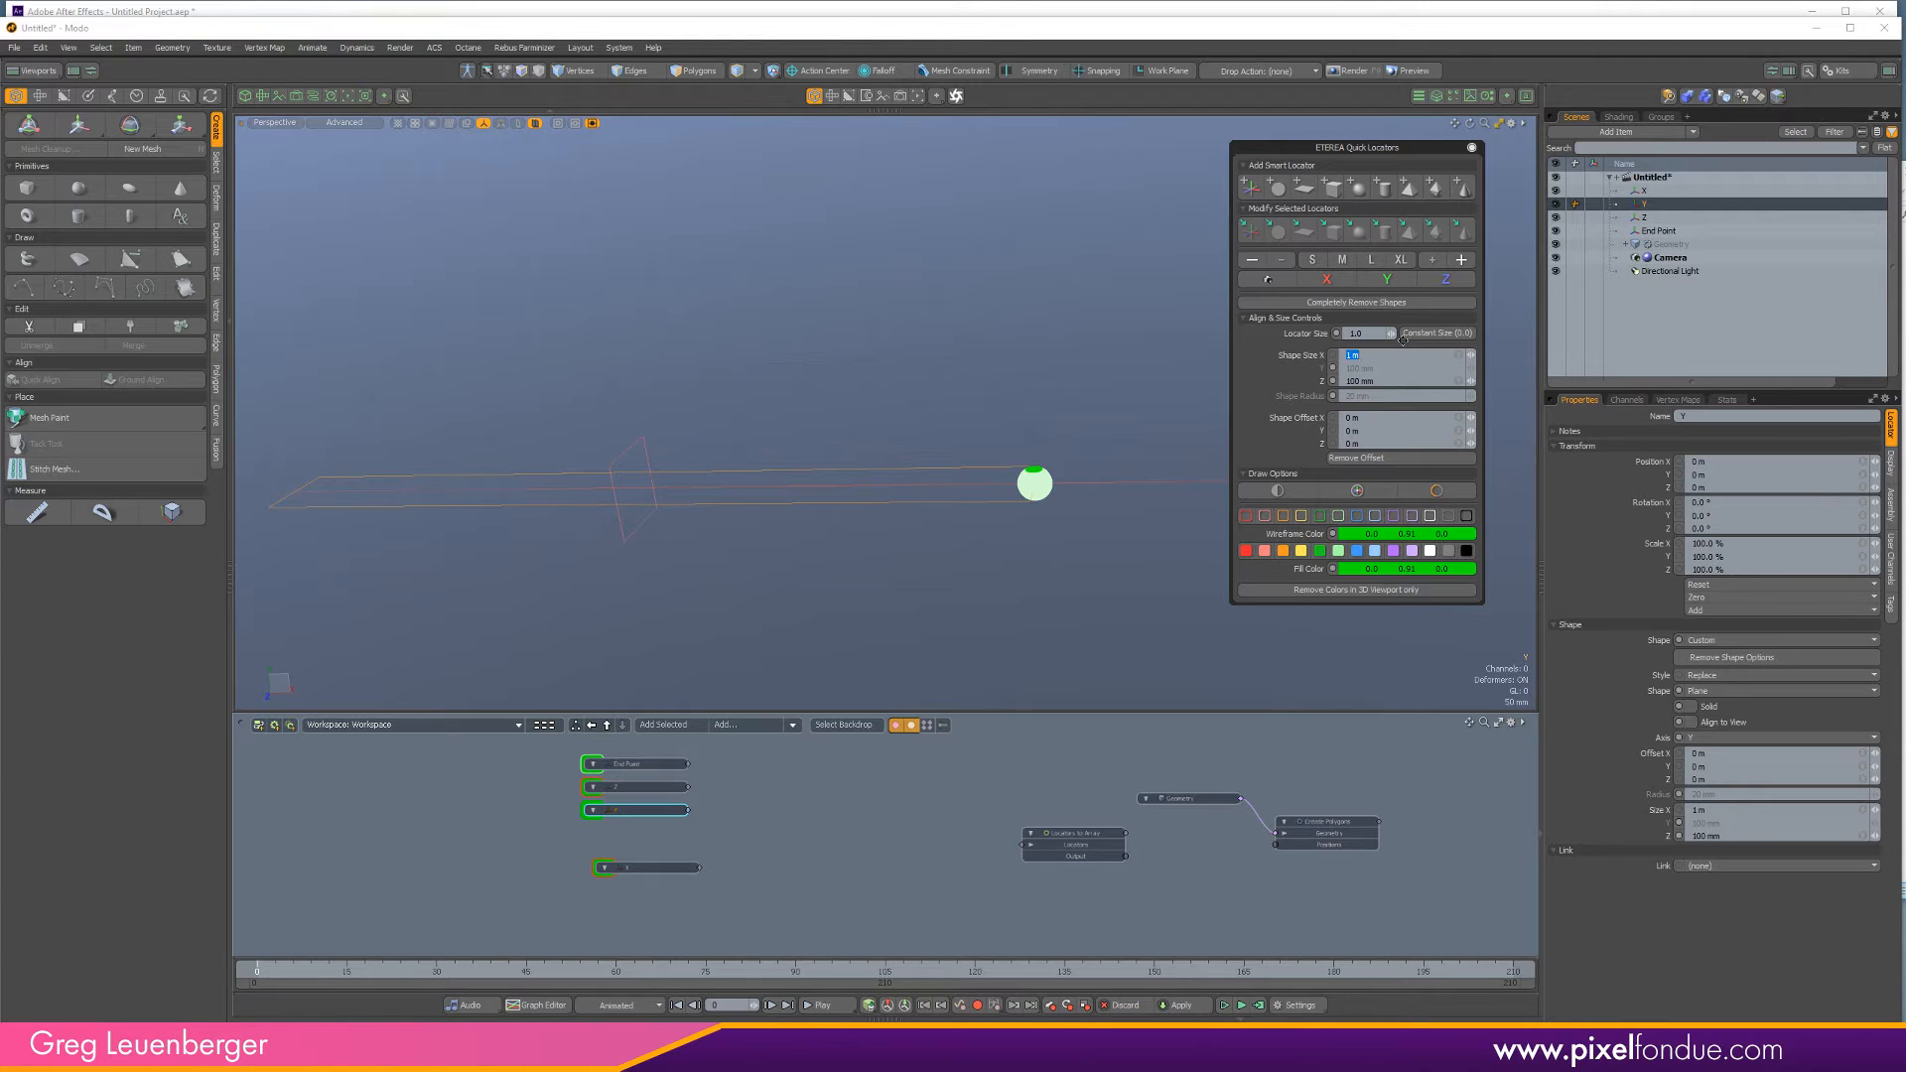
{"action": "type", "text": ".1"}
{"action": "key", "text": "Return"}
Give the Z locator a light blue wireframe color (0.49, 0.8, 1.0), align its plane to the Z axis, and set its X size to 100 mm.
{"action": "left_click", "coordinate": [1652, 220]}
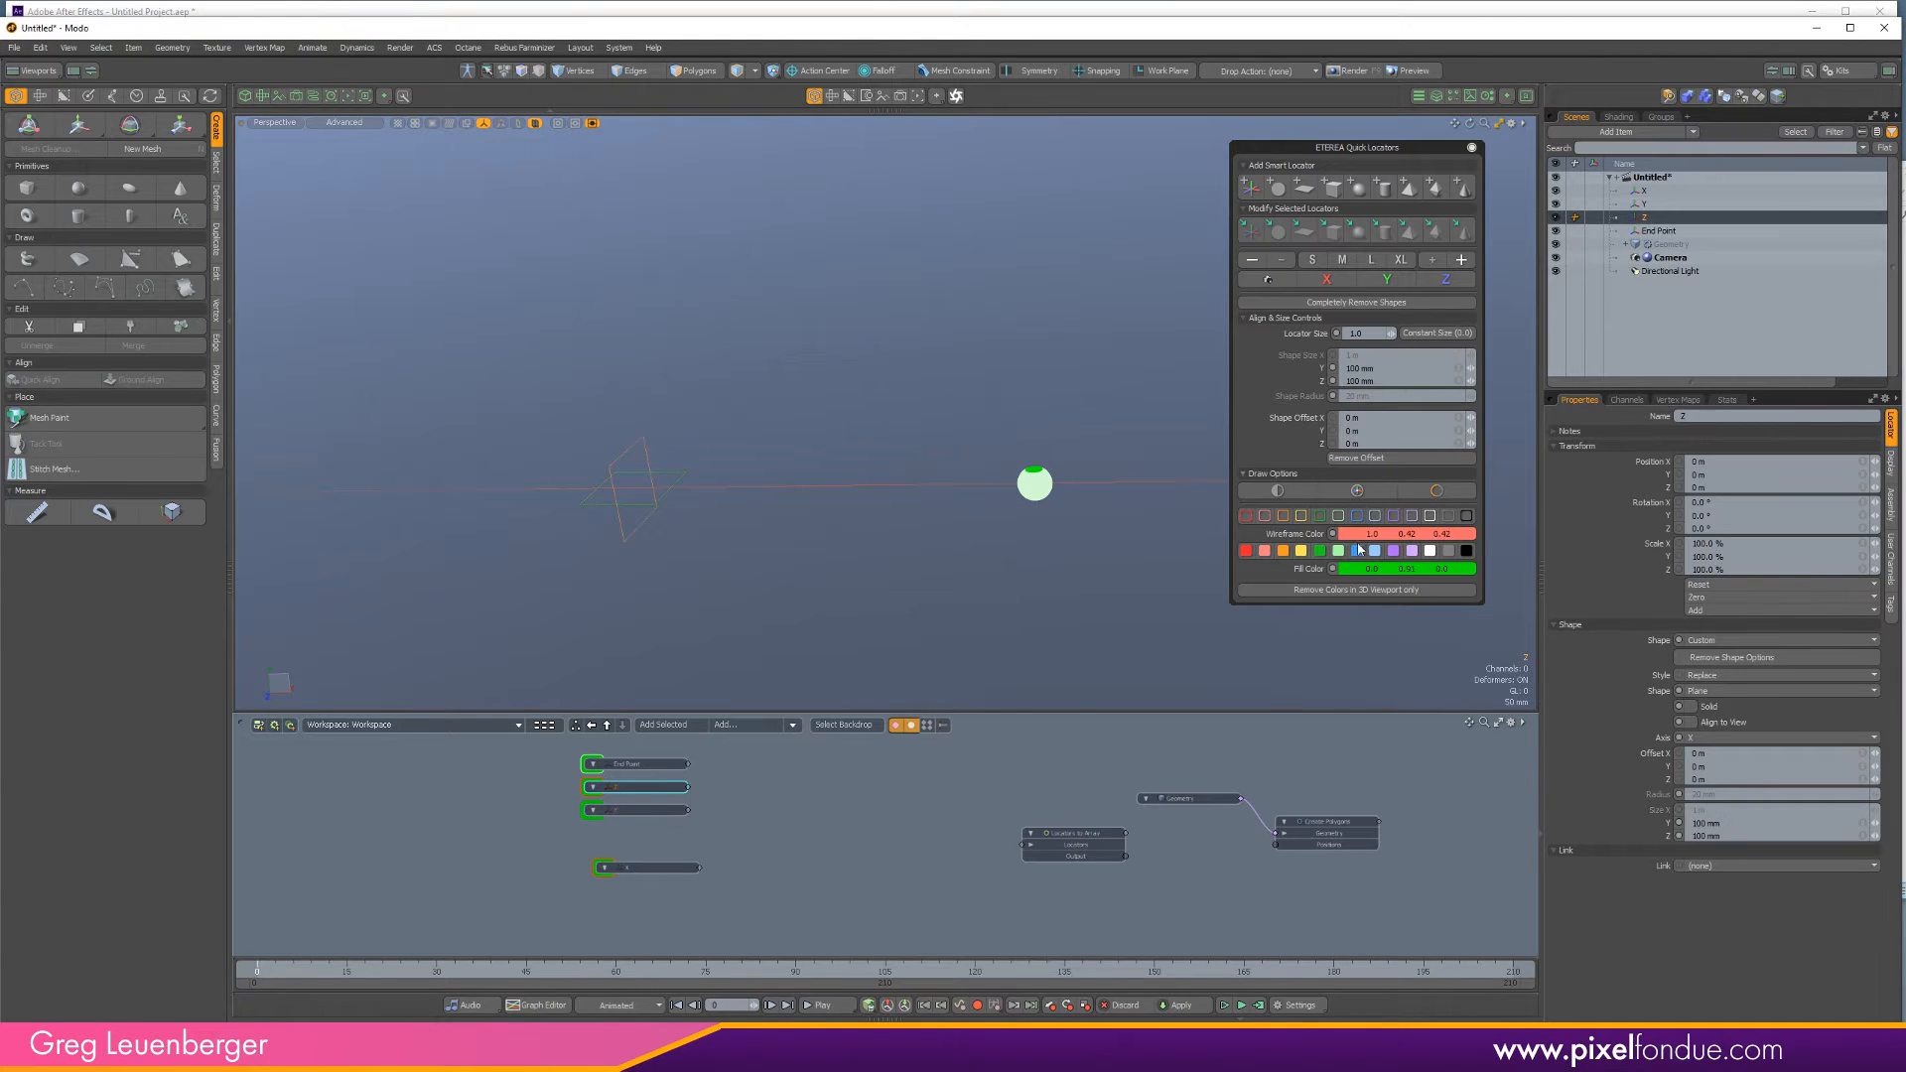
{"action": "left_click", "coordinate": [1356, 516]}
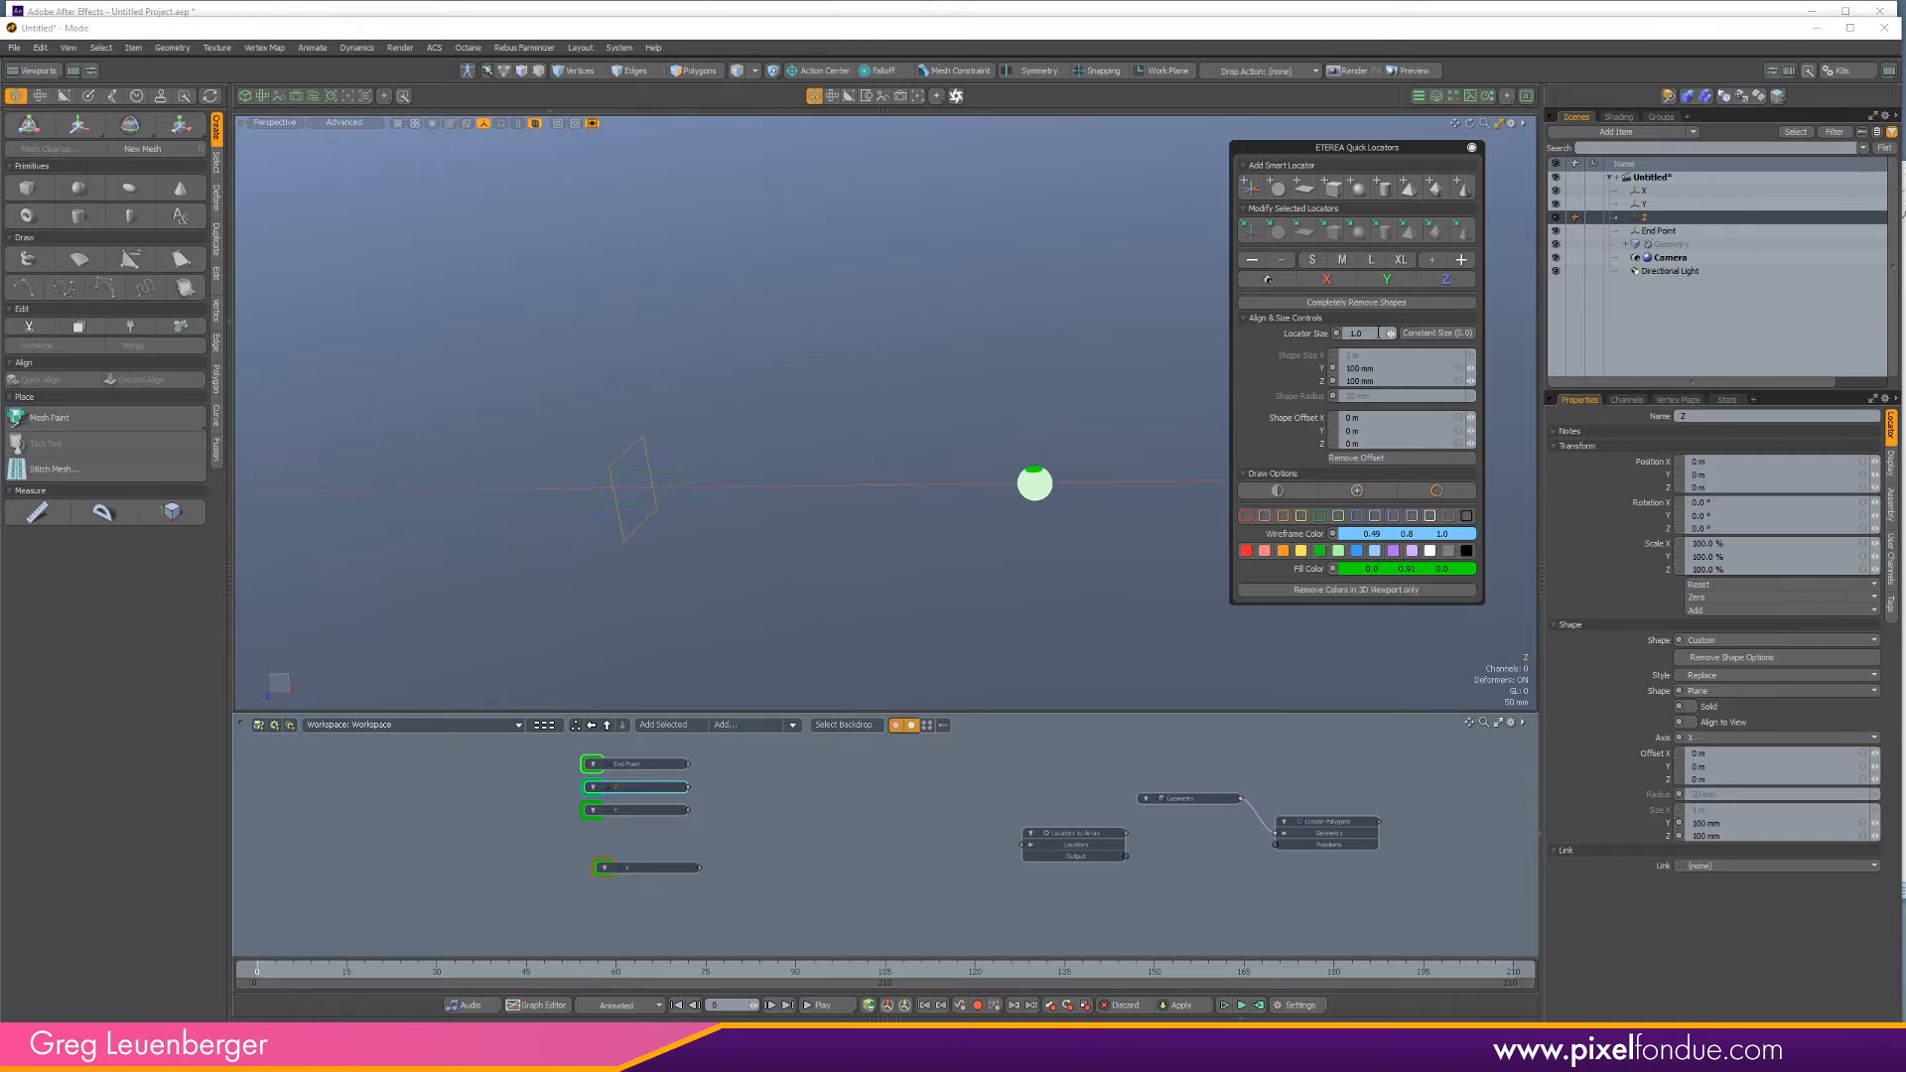
{"action": "left_click", "coordinate": [1442, 281]}
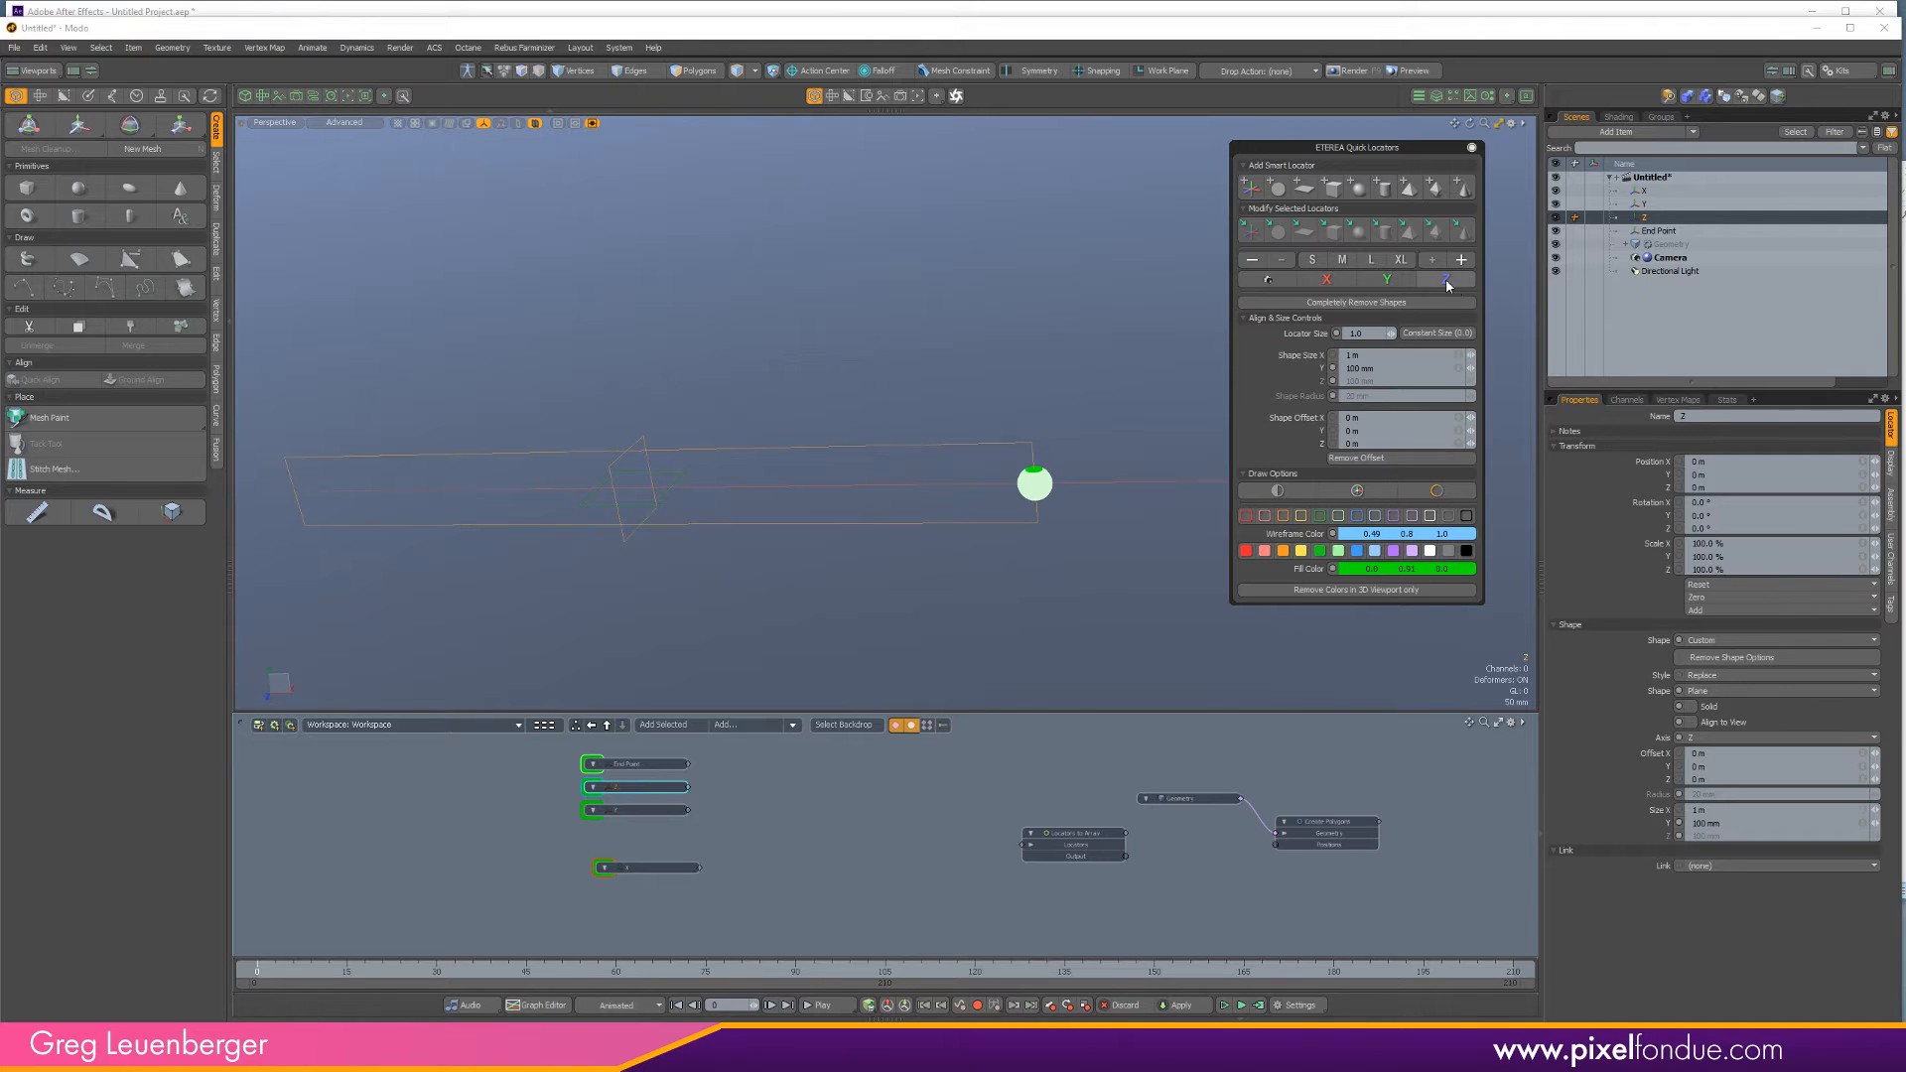
{"action": "type", "text": ".1"}
{"action": "key", "text": "Return"}
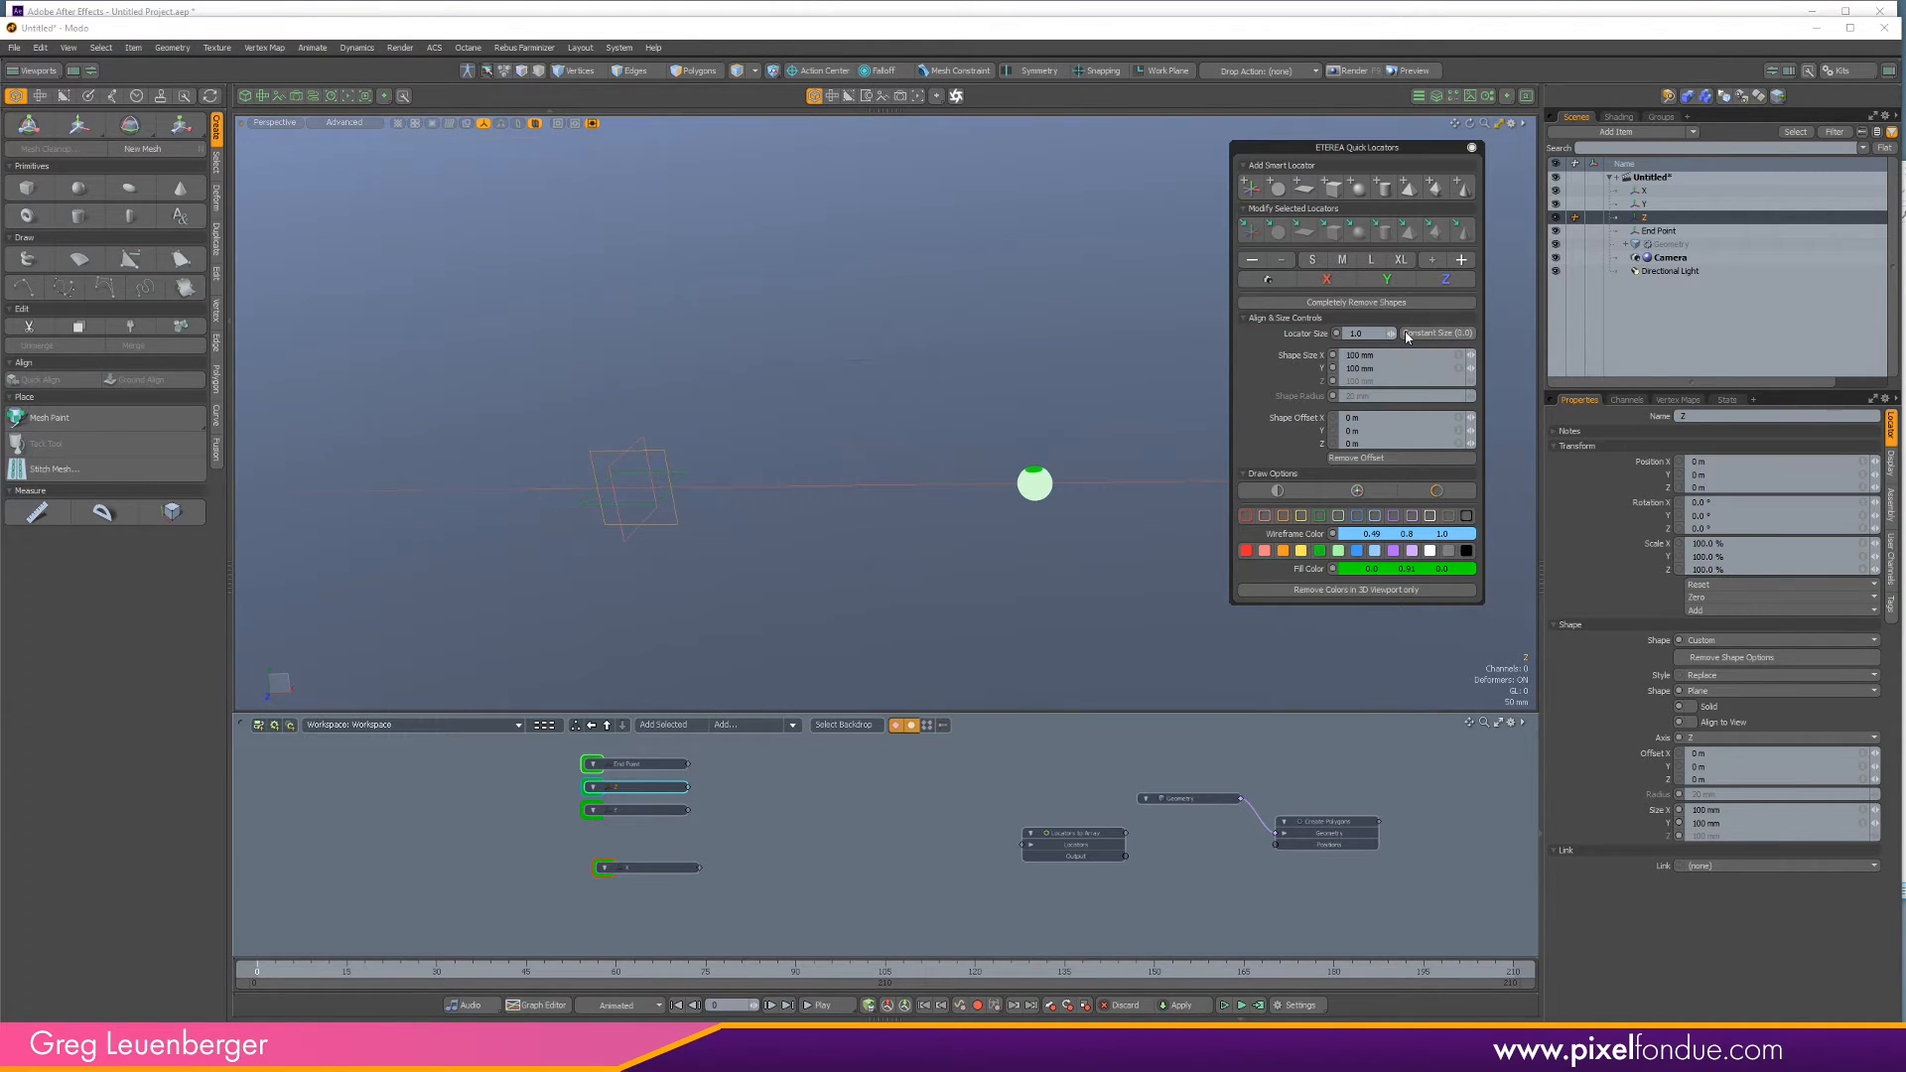
Deselect the Z locator and hide the grid in the perspective viewport.
{"action": "left_click", "coordinate": [830, 536]}
{"action": "left_click_drag", "start_coordinate": [830, 536], "coordinate": [797, 459], "text": "alt"}
{"action": "scroll", "coordinate": [683, 489], "scroll_direction": "up", "scroll_amount": 5}
{"action": "scroll", "coordinate": [797, 460], "scroll_direction": "down", "scroll_amount": 2}
{"action": "key", "text": "ctrl+6"}
{"action": "left_click", "coordinate": [843, 701]}
{"action": "left_click_drag", "start_coordinate": [923, 556], "coordinate": [1175, 560], "text": "alt"}
{"action": "scroll", "coordinate": [1117, 580], "scroll_direction": "down", "scroll_amount": 2}
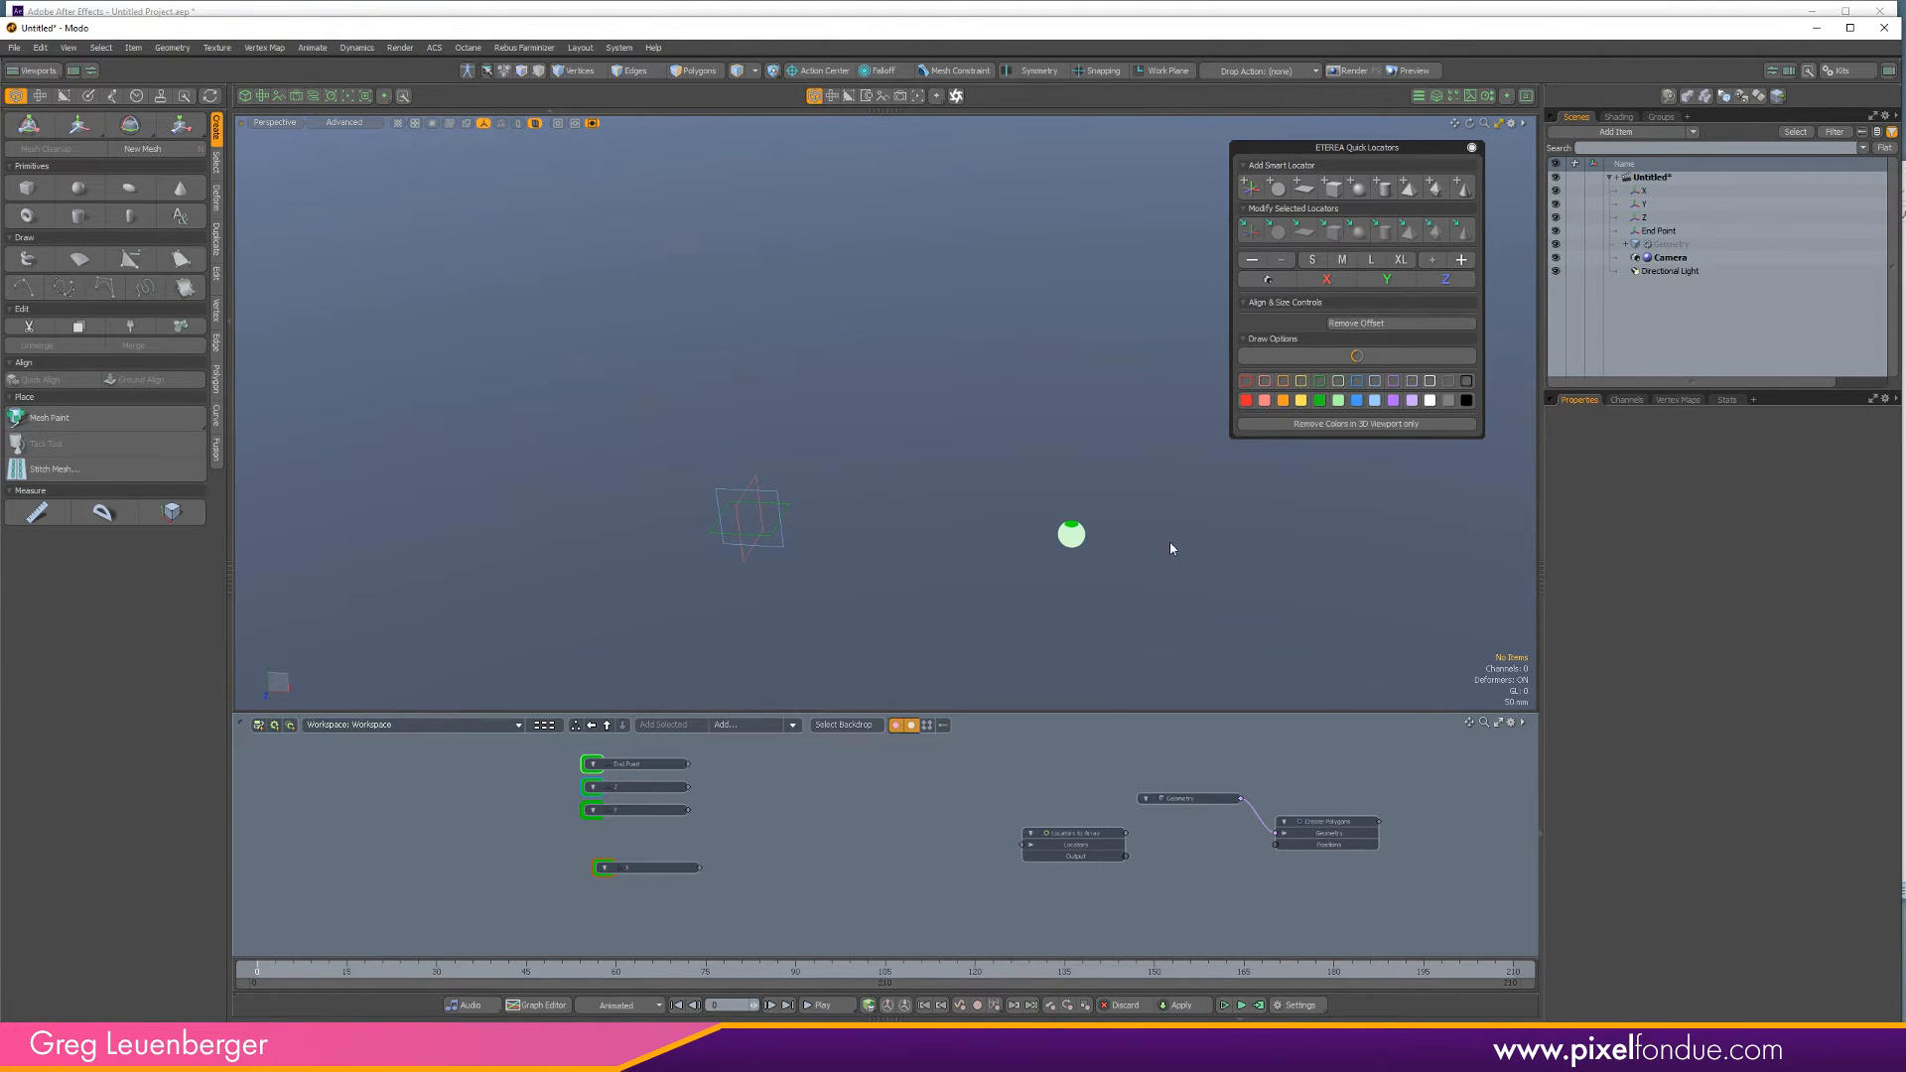
Add a new mesh item named Sphere directly below the Geometry mesh and close the ETEREA Quick Locators window.
{"action": "key", "text": "n"}
{"action": "left_click_drag", "start_coordinate": [1683, 285], "coordinate": [1677, 260]}
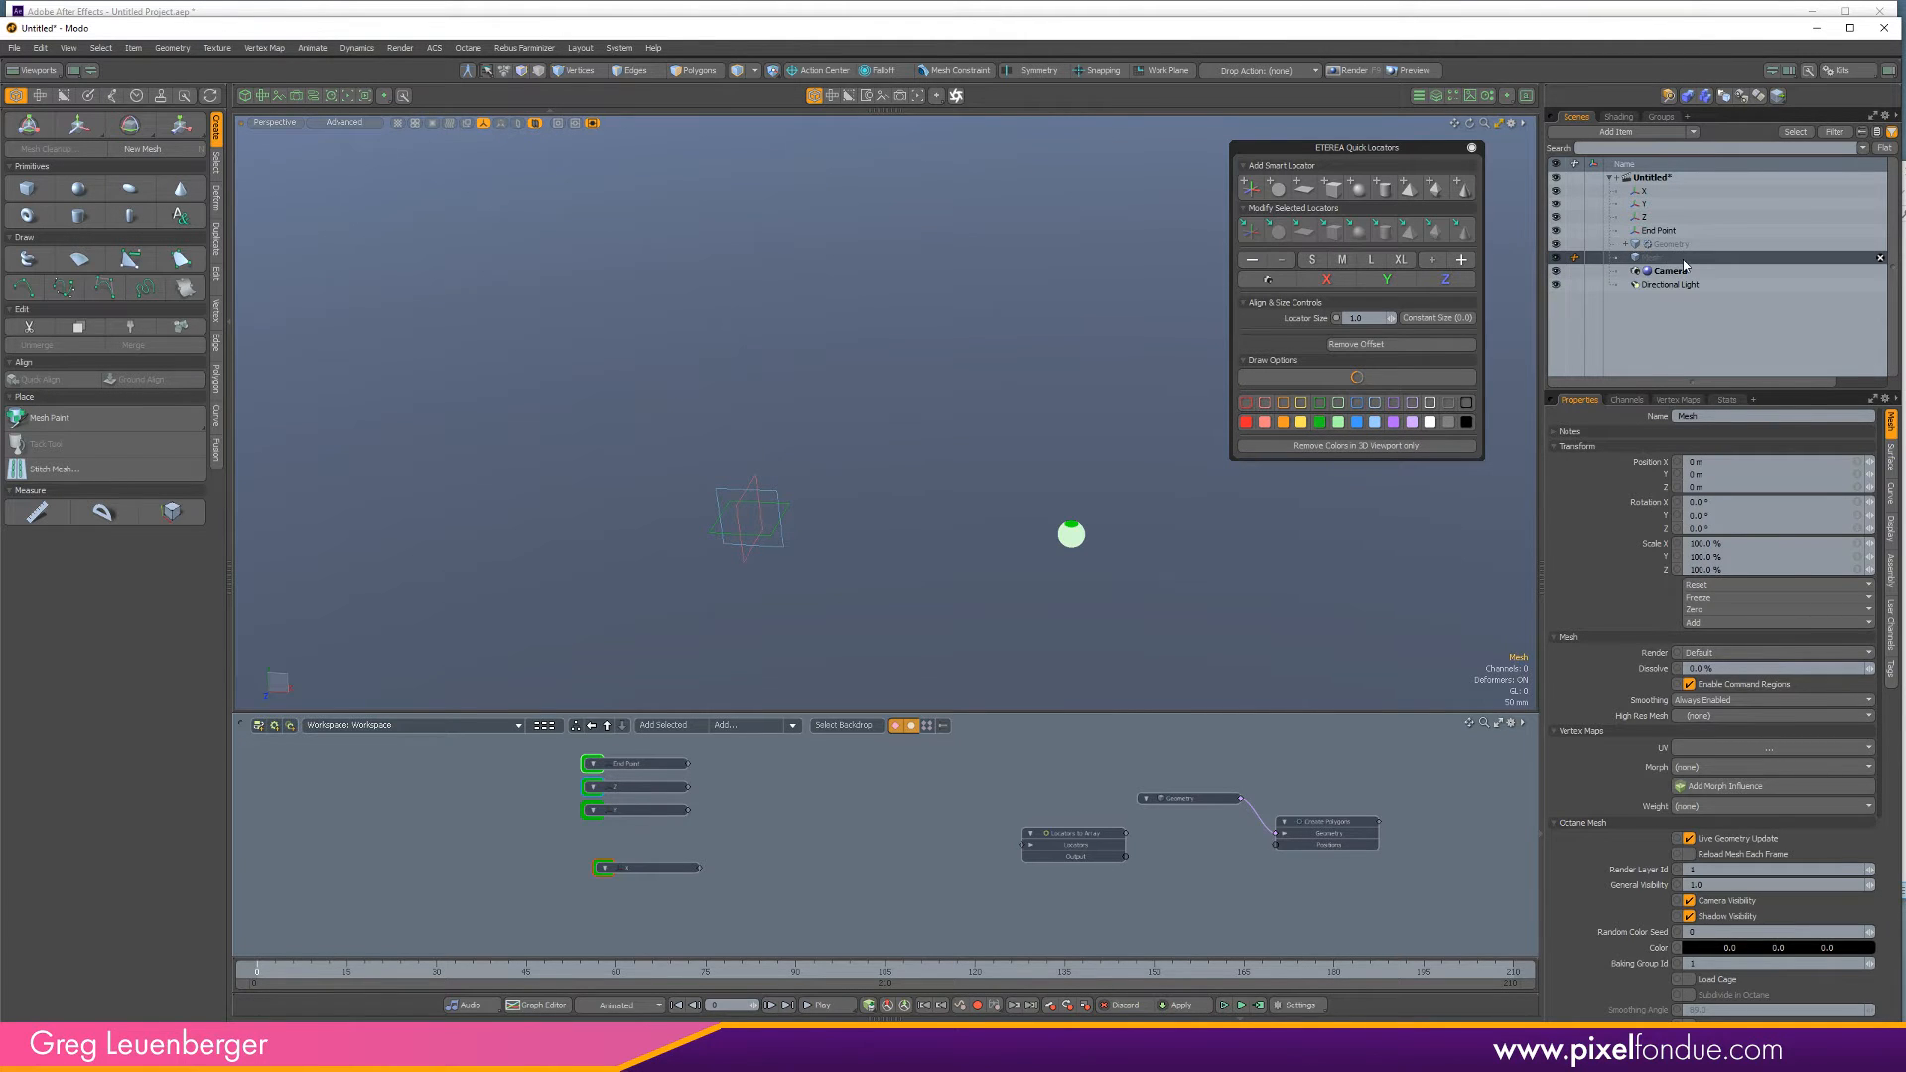
{"action": "double_click", "coordinate": [1684, 260]}
{"action": "type", "text": "Sphere"}
{"action": "key", "text": "Return"}
{"action": "left_click", "coordinate": [1473, 147]}
{"action": "left_click", "coordinate": [1471, 95]}
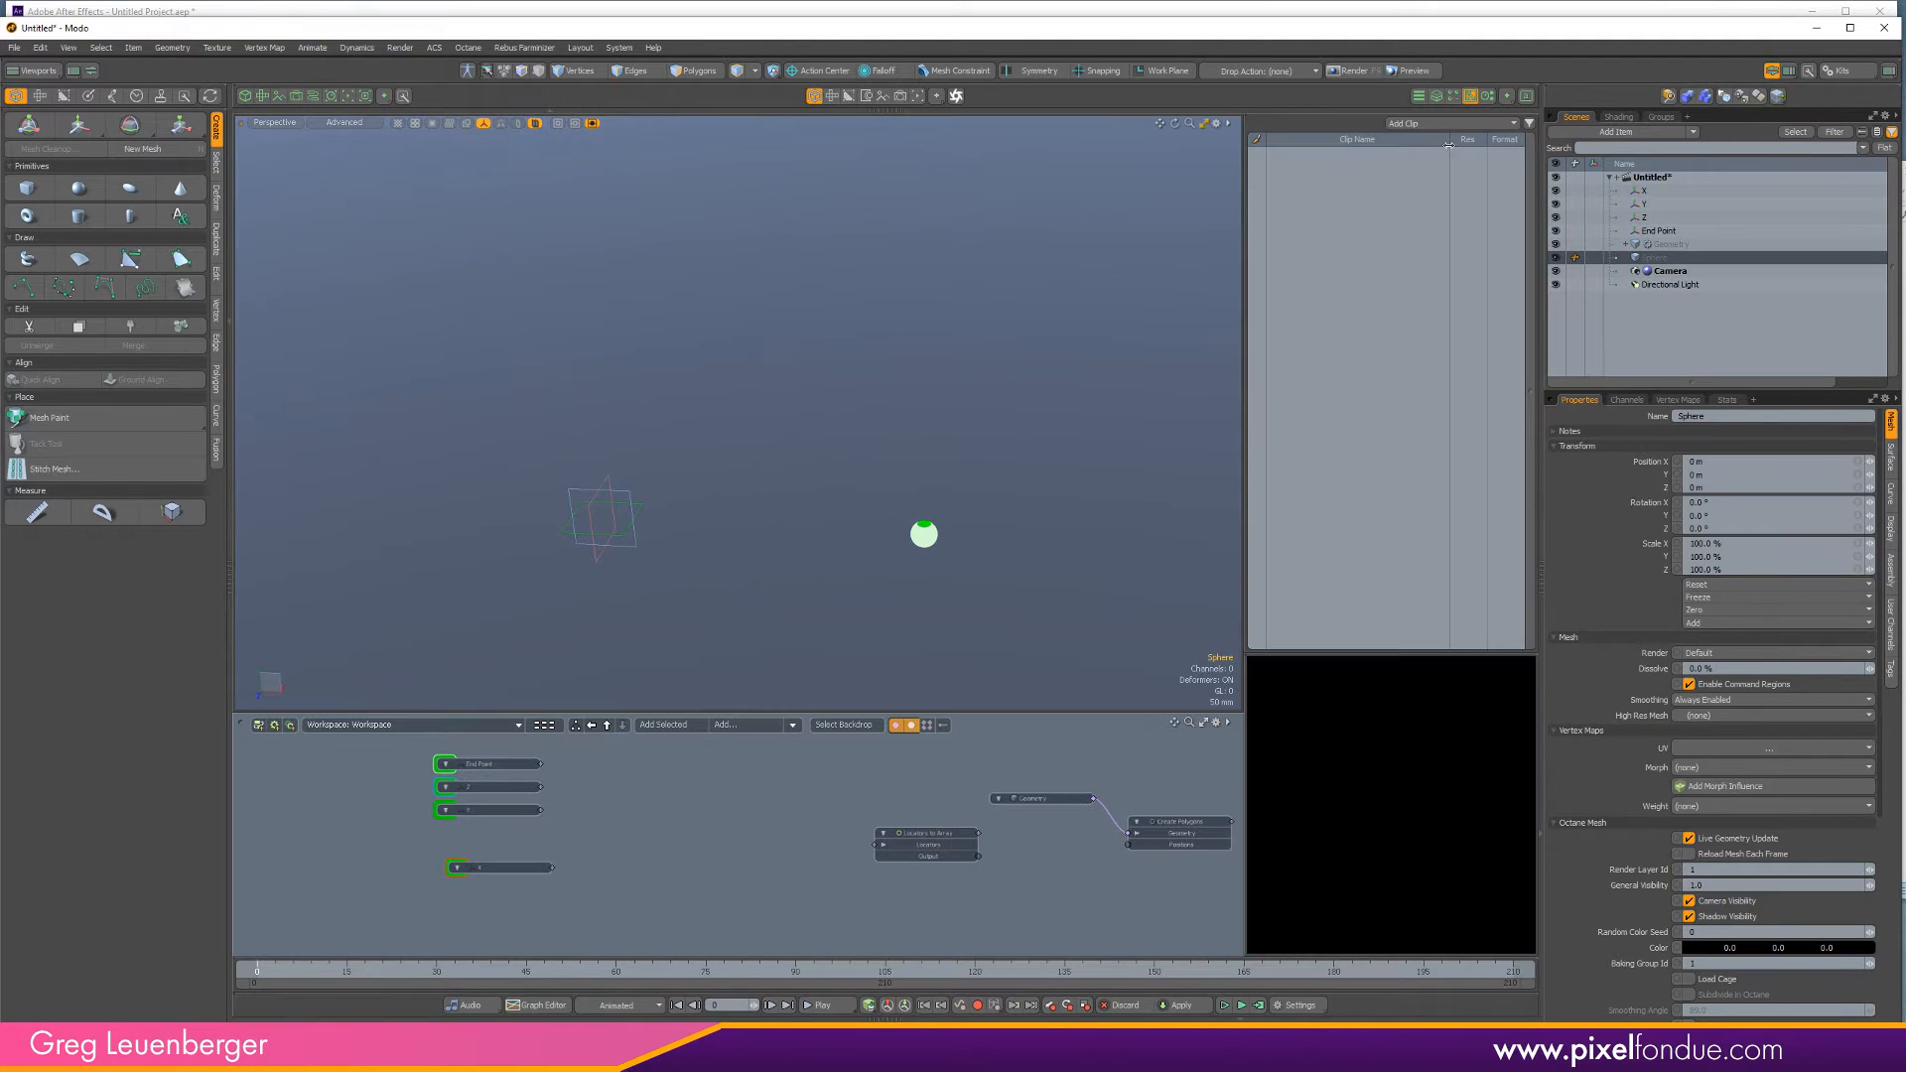
{"action": "left_click", "coordinate": [1423, 125]}
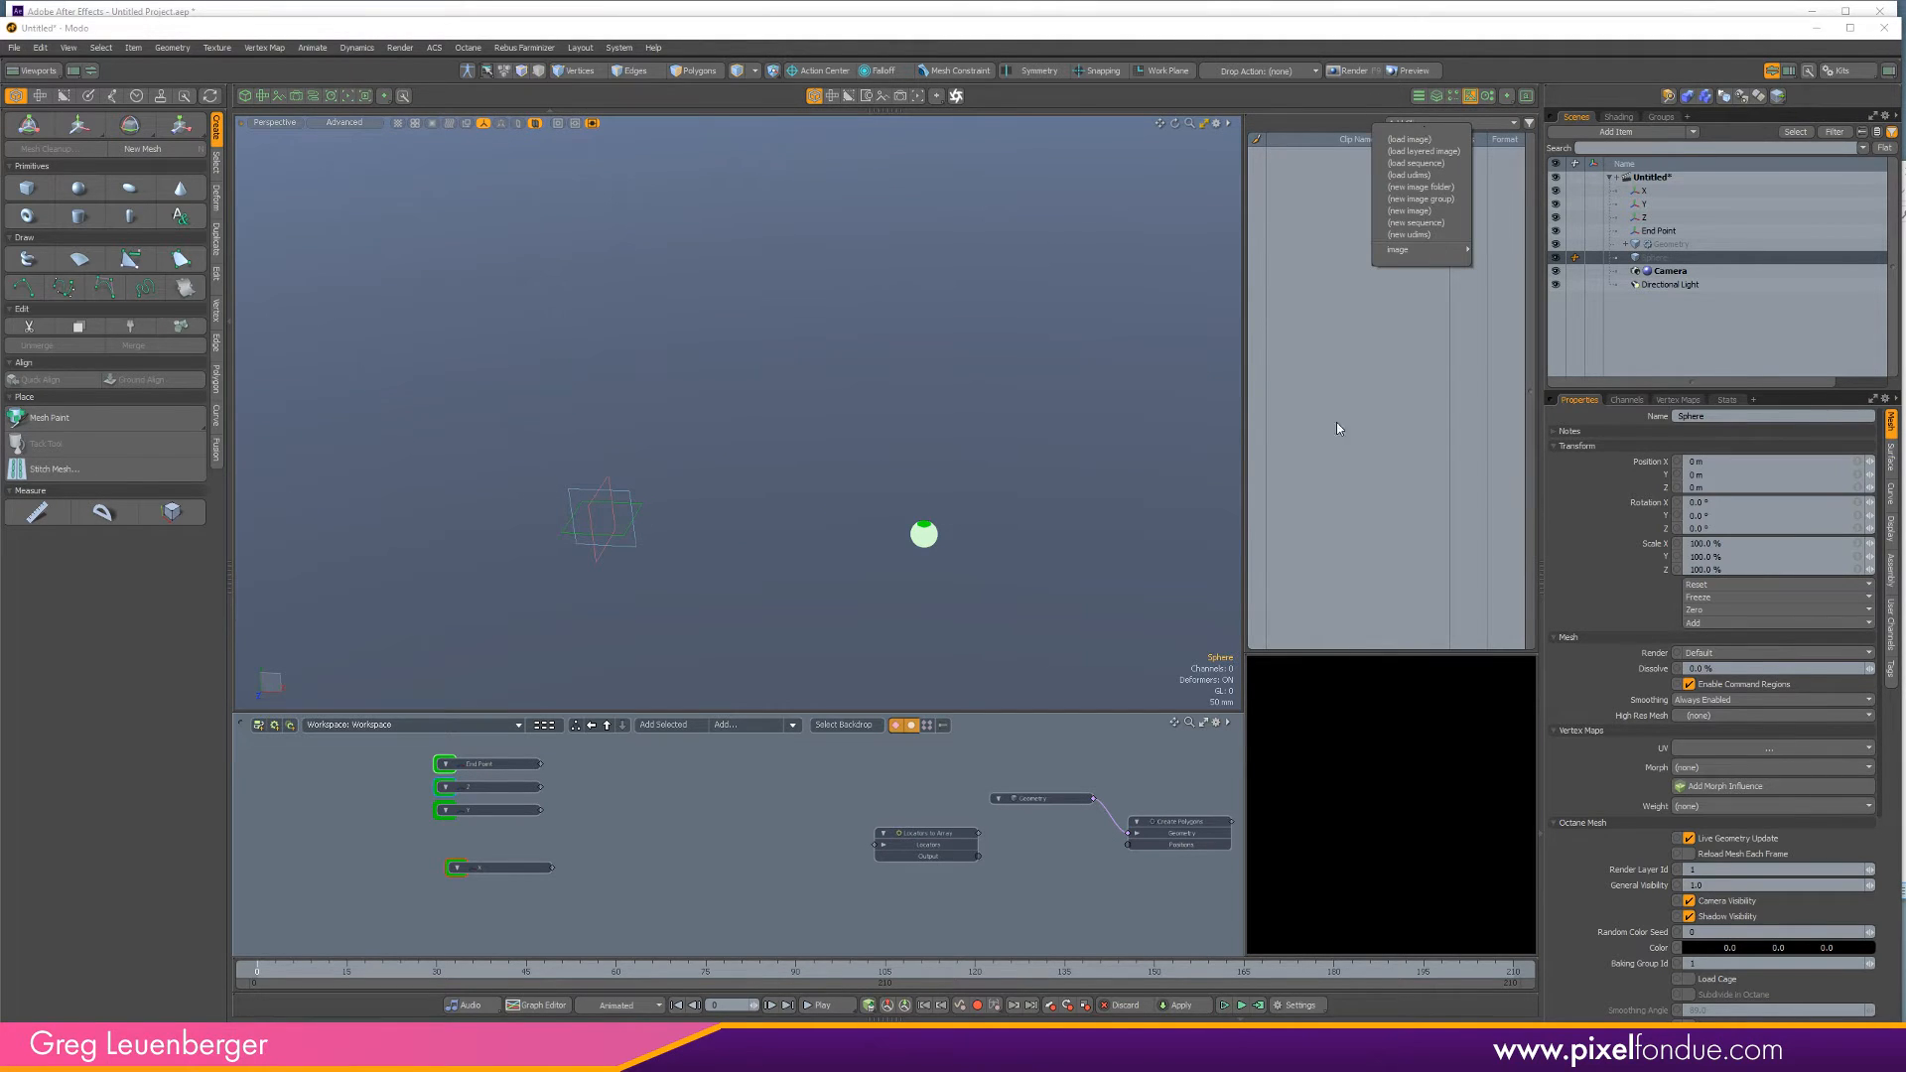
{"action": "left_click", "coordinate": [1471, 84]}
{"action": "left_click", "coordinate": [1470, 96]}
Add a Sphere mesh operation to the Sphere mesh.
{"action": "left_click", "coordinate": [1438, 96]}
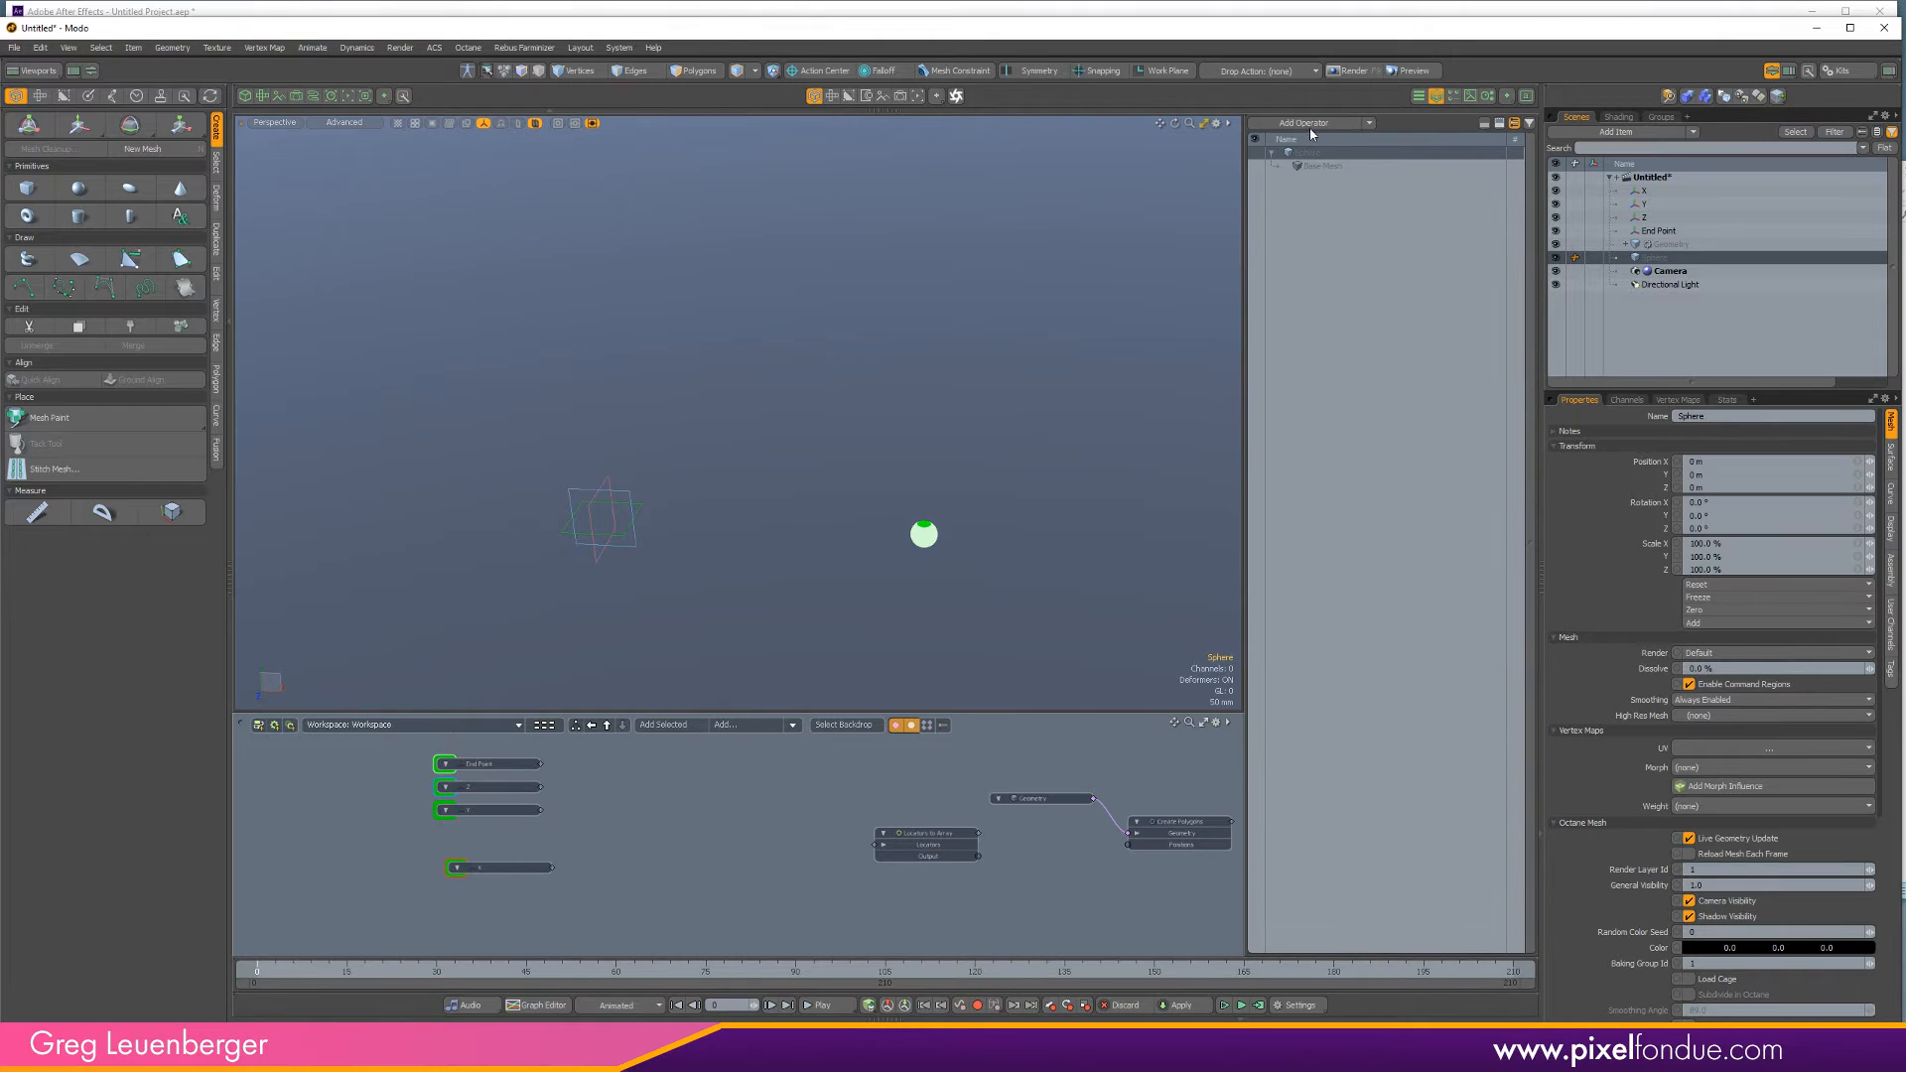
{"action": "left_click", "coordinate": [1314, 123]}
{"action": "type", "text": "sphre"}
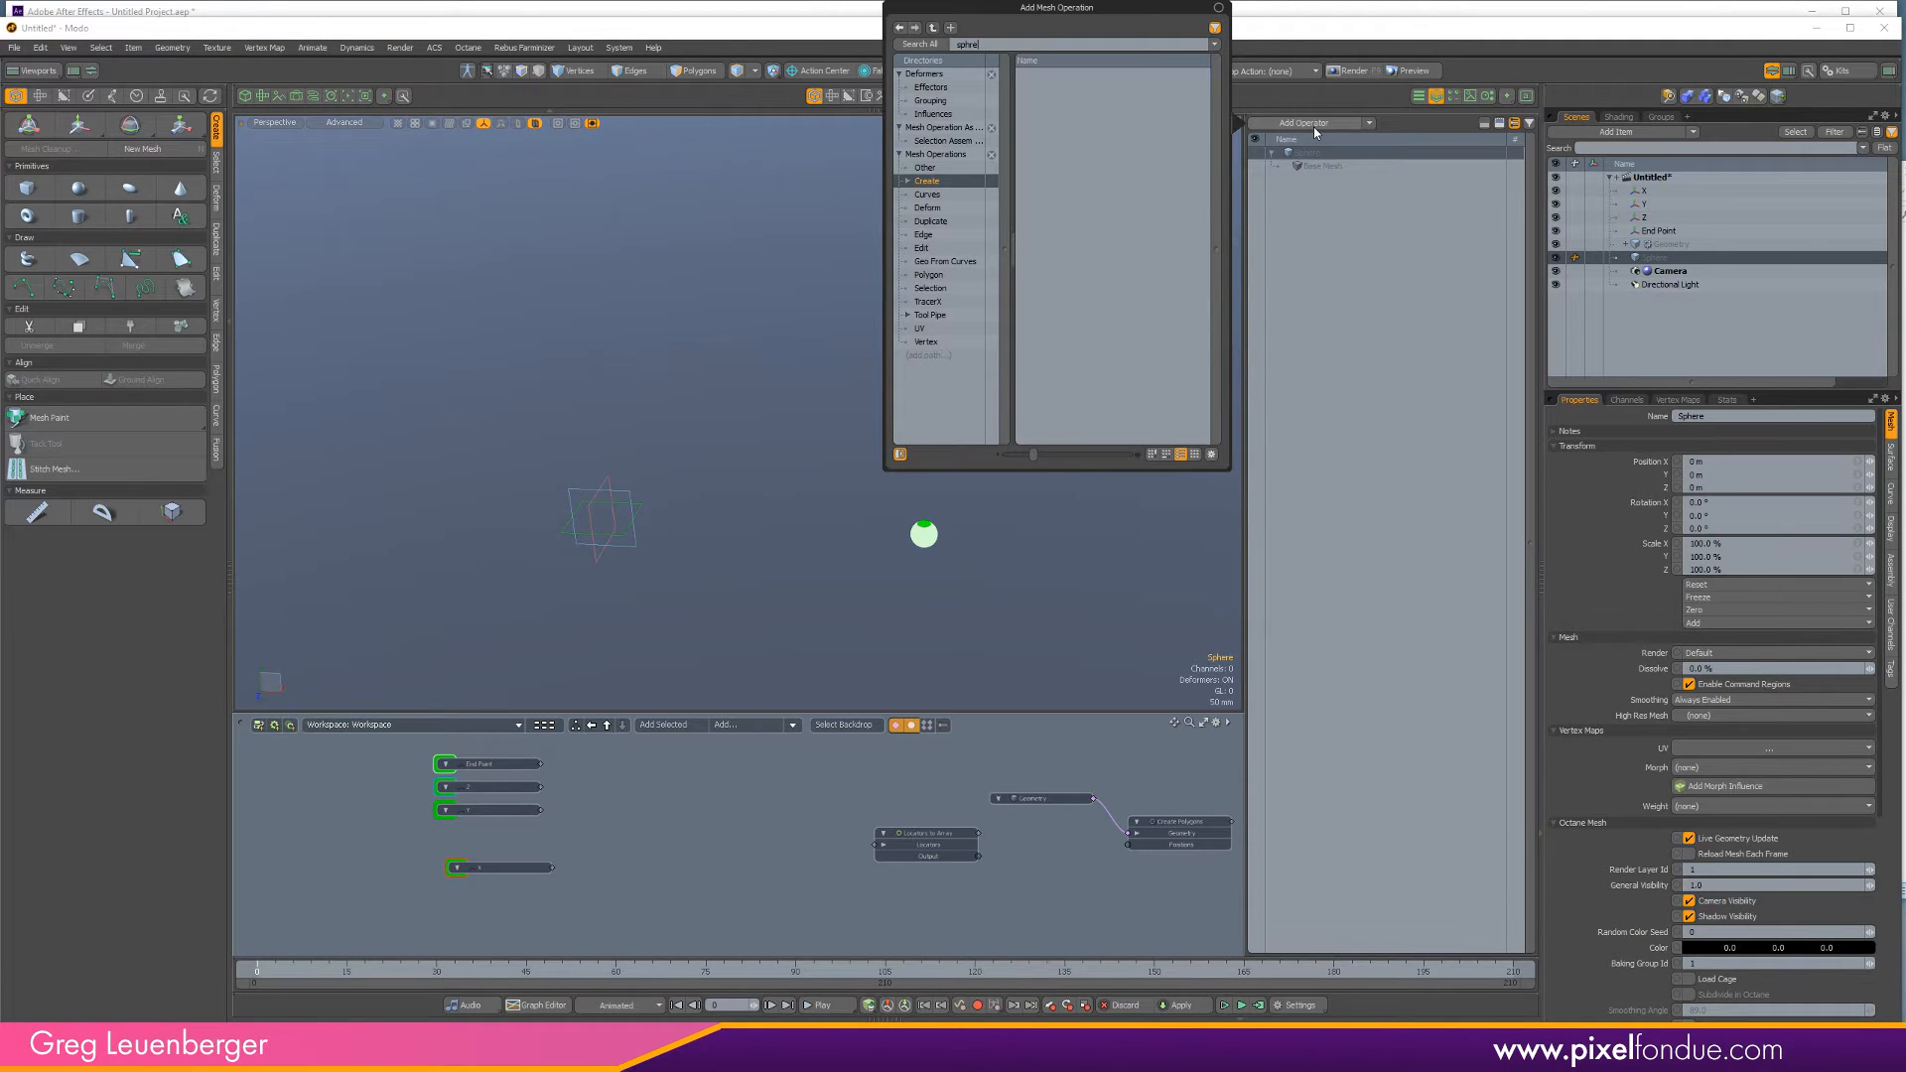
{"action": "key", "text": "BackSpace"}
{"action": "key", "text": "BackSpace"}
{"action": "key", "text": "BackSpace"}
{"action": "key", "text": "Return"}
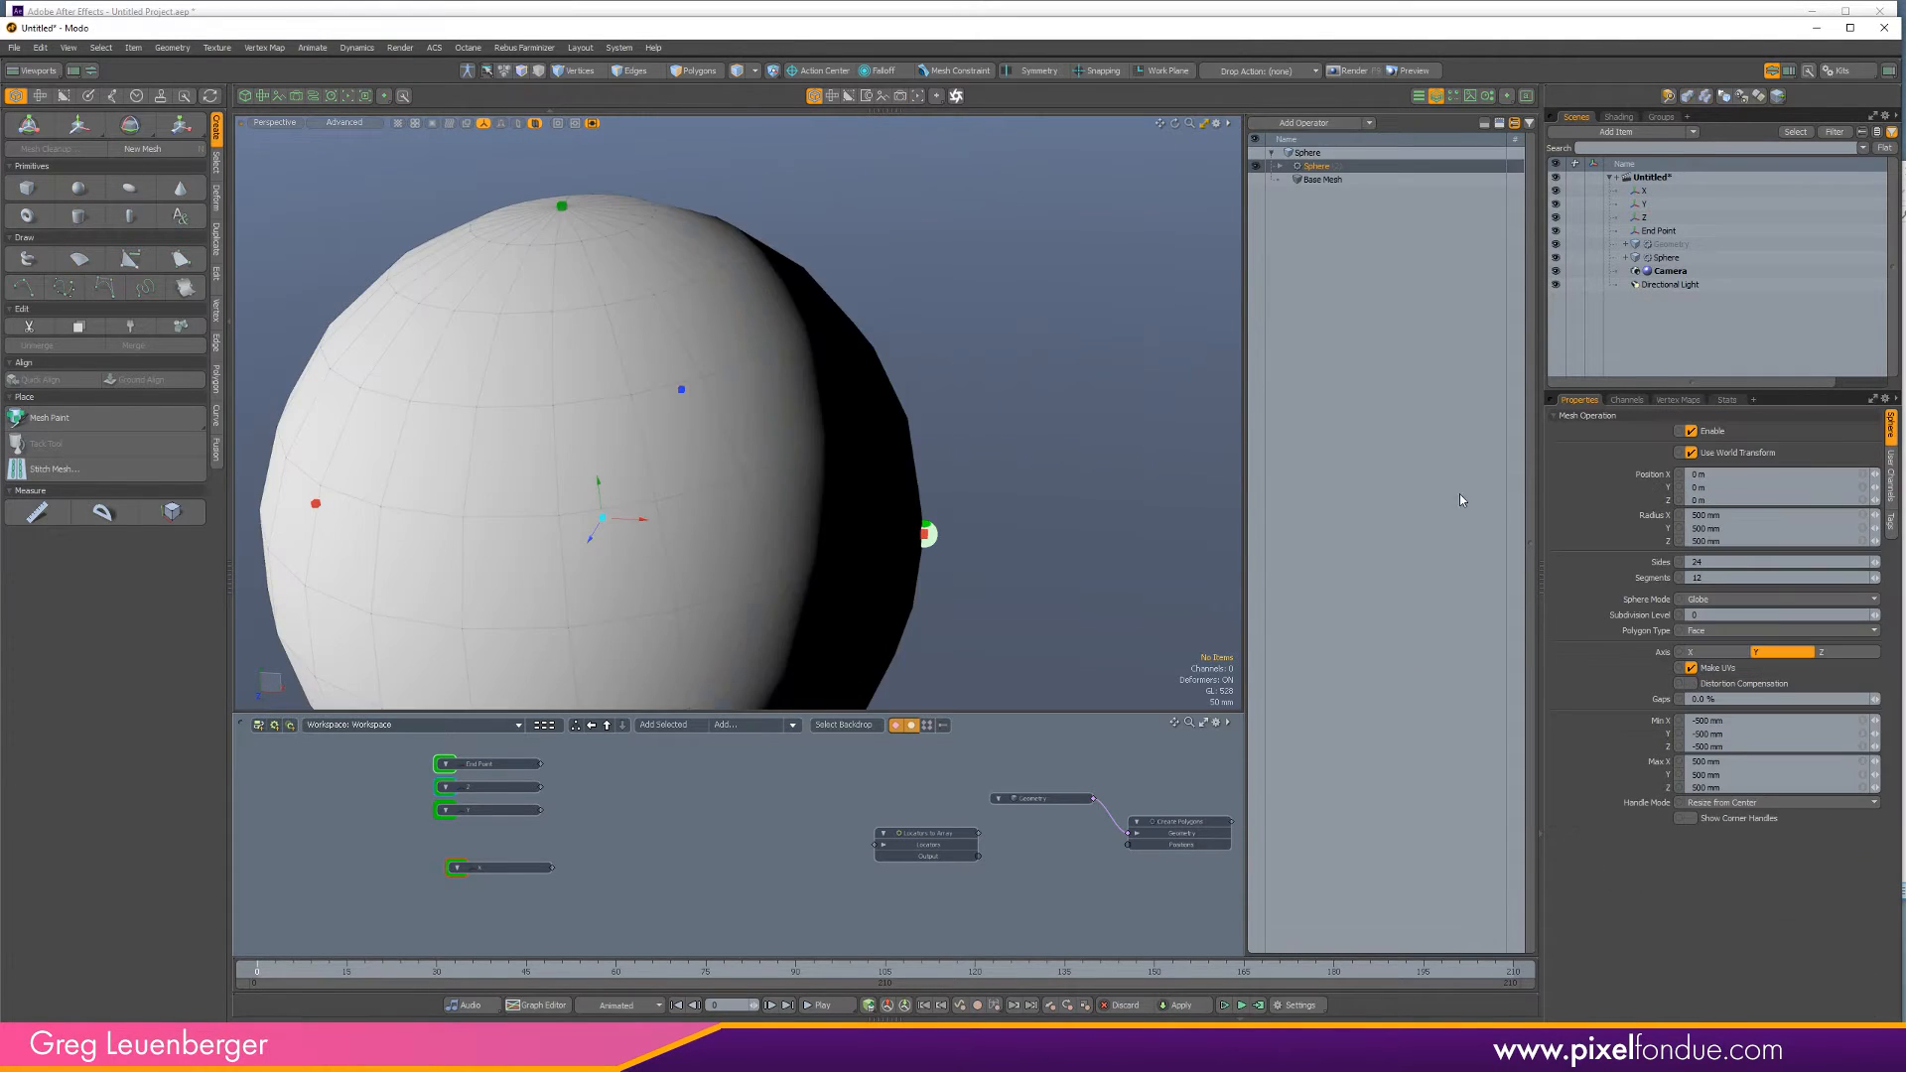
{"action": "scroll", "coordinate": [1062, 486], "scroll_direction": "down", "scroll_amount": 4}
{"action": "left_click_drag", "start_coordinate": [995, 446], "coordinate": [950, 438], "text": "alt+shift"}
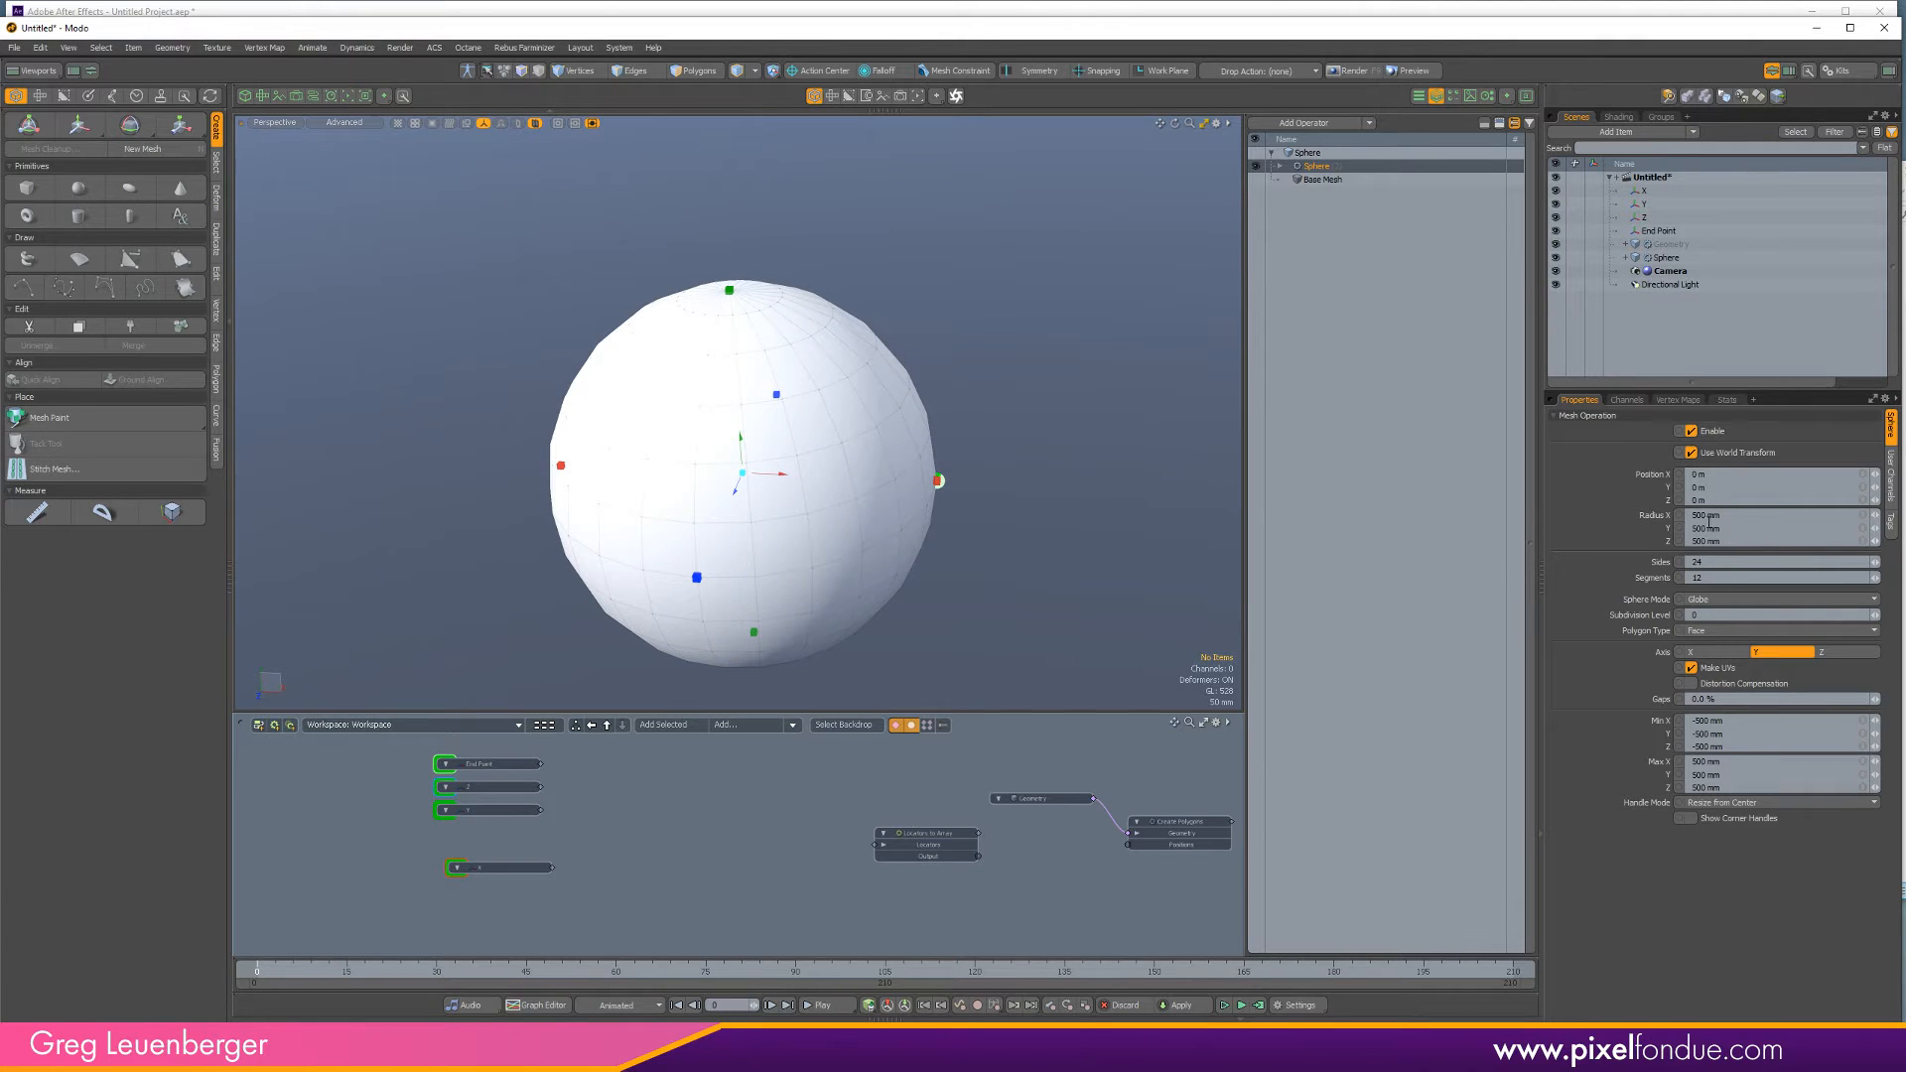
Switch the sphere operation's Sphere Mode to Tessellation with Subdivision Level 3, and close the mesh operations list.
{"action": "left_click", "coordinate": [1733, 598]}
{"action": "left_click", "coordinate": [1707, 617]}
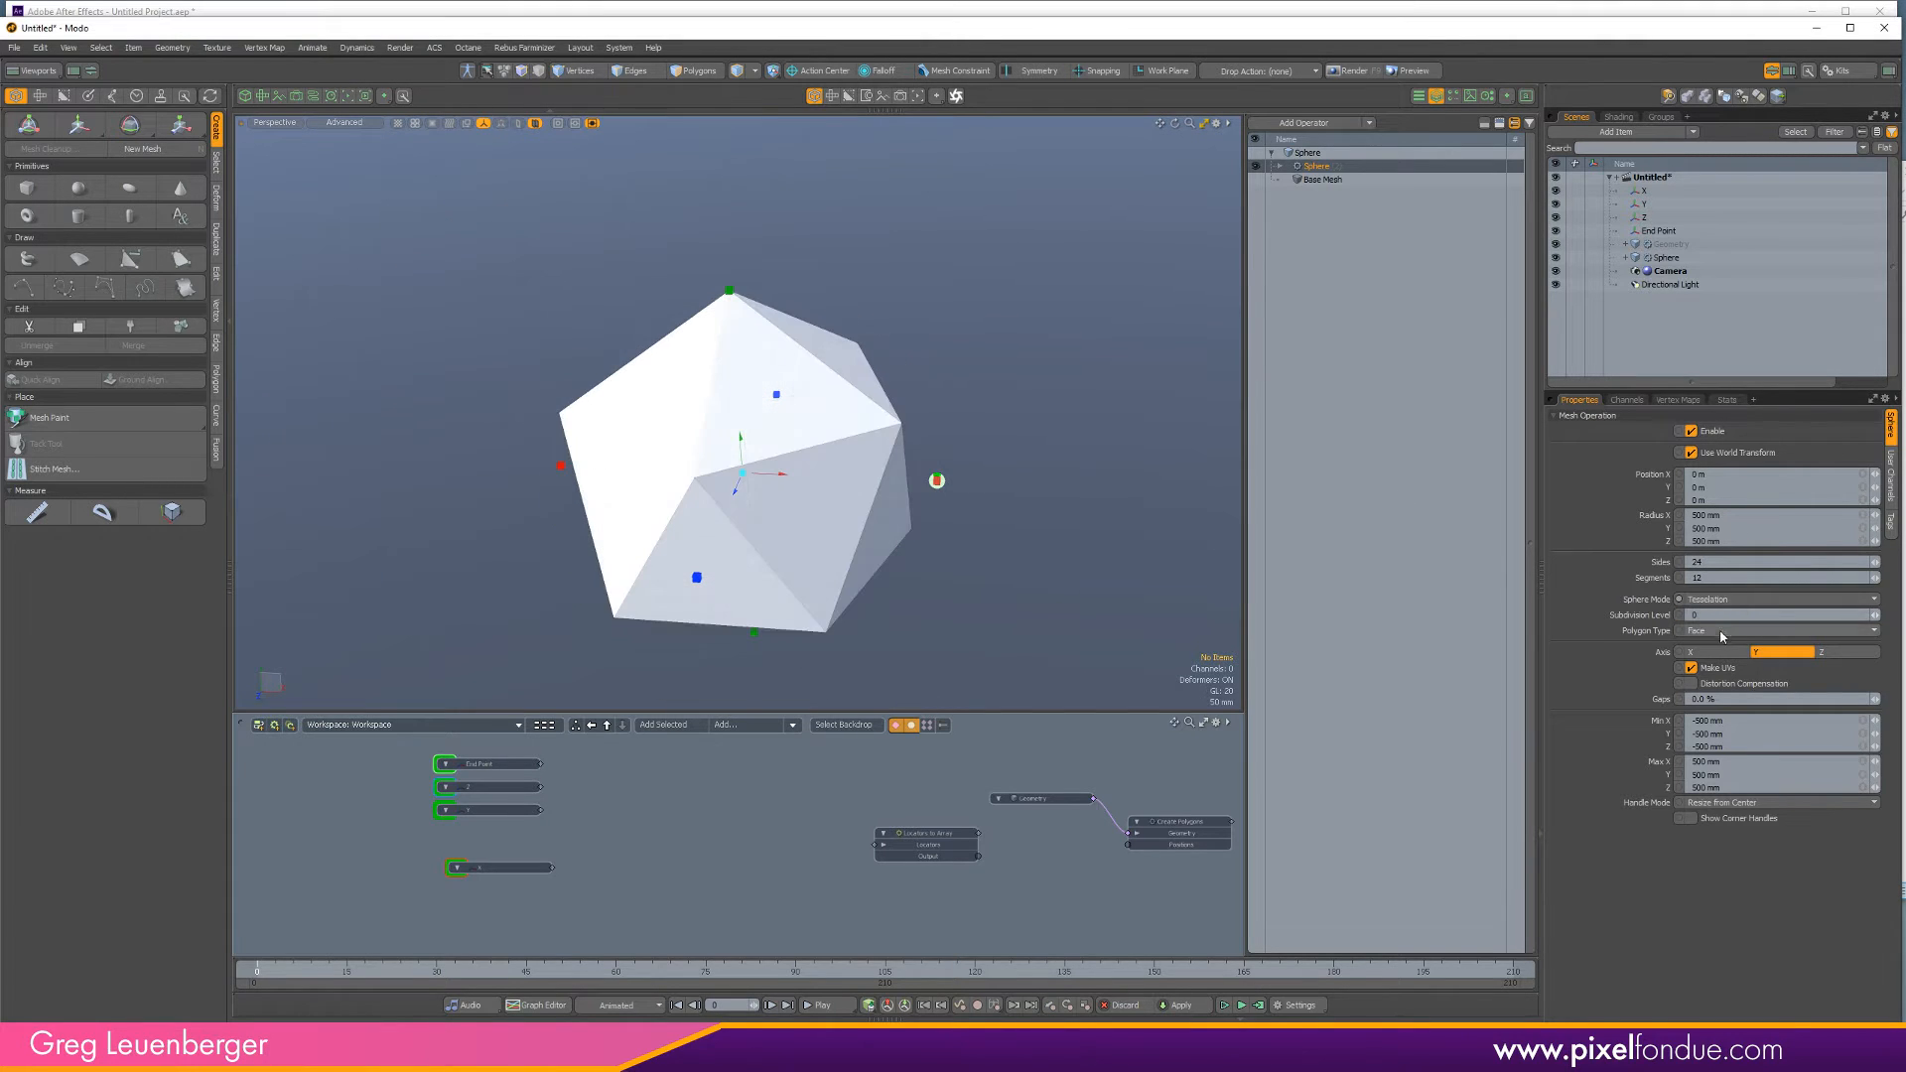
{"action": "left_click", "coordinate": [1725, 614]}
{"action": "type", "text": "3"}
{"action": "key", "text": "Return"}
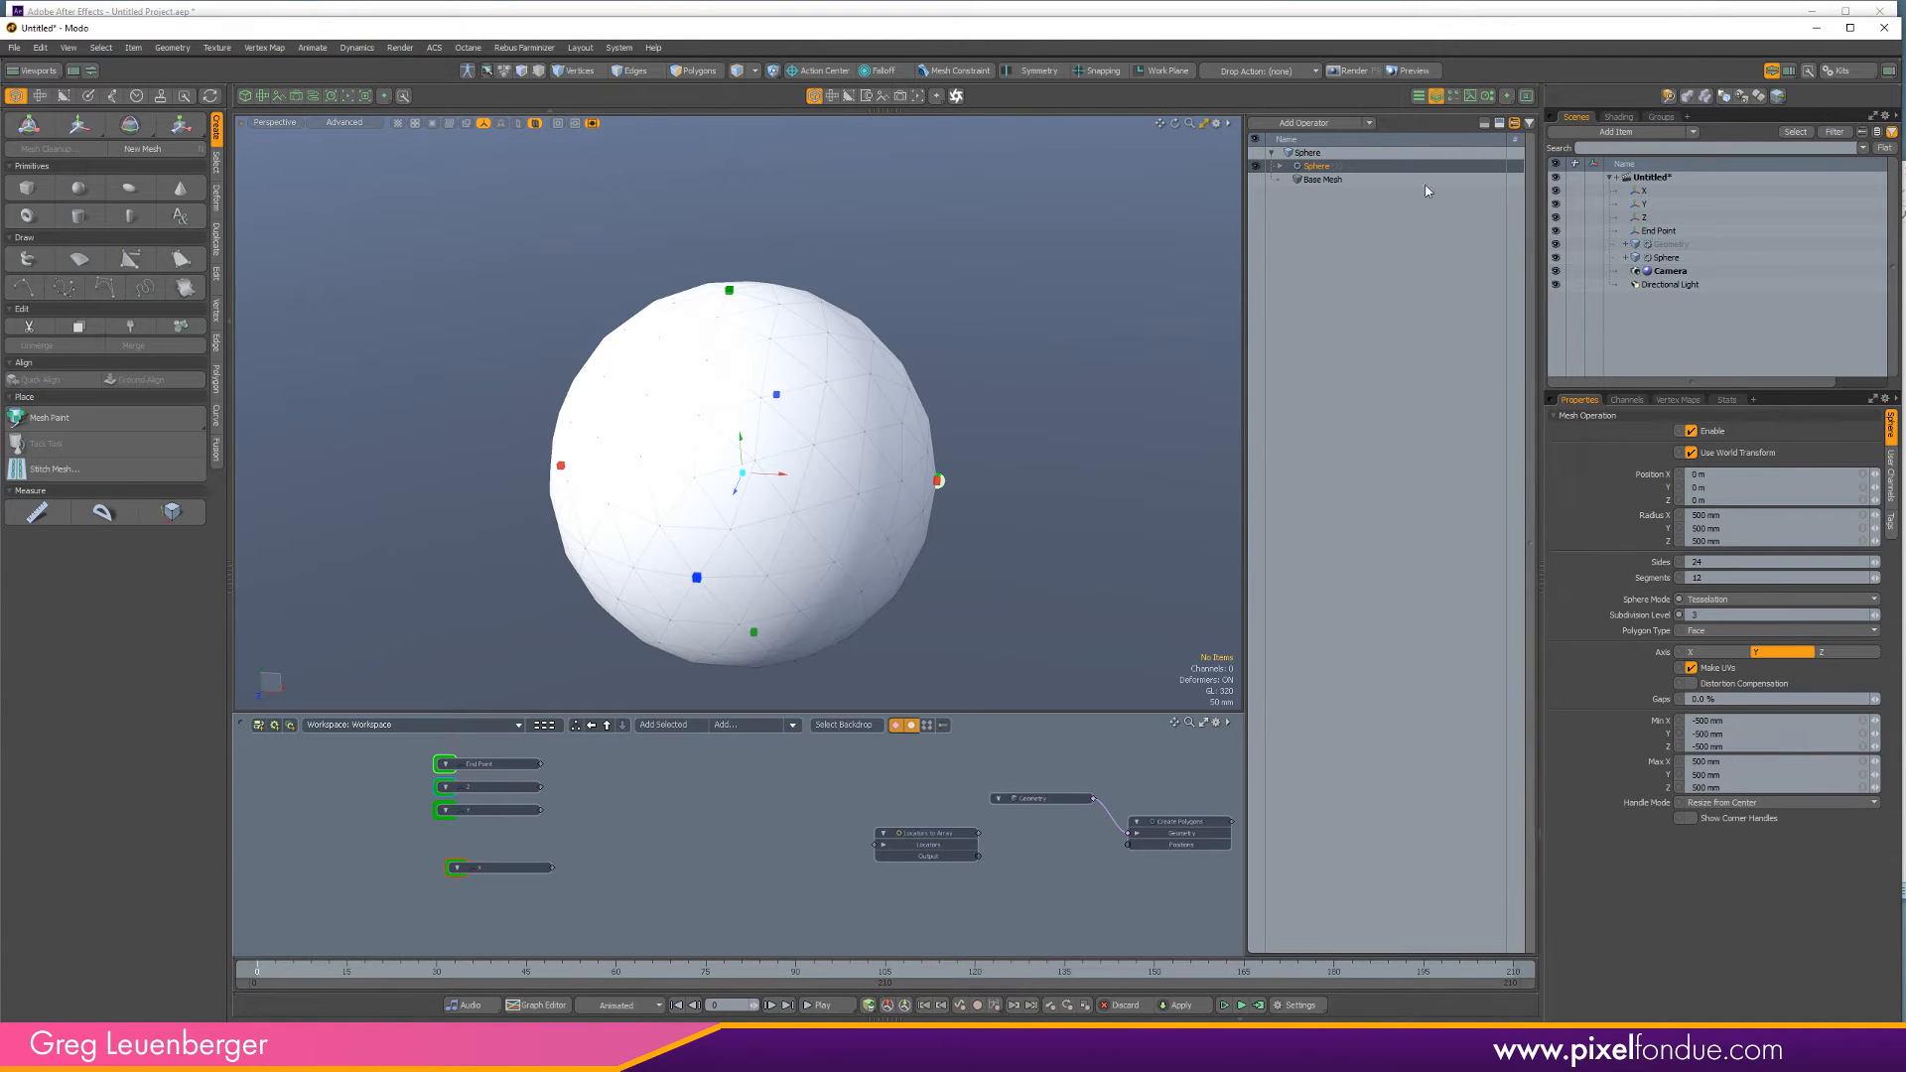
{"action": "left_click", "coordinate": [1447, 154]}
{"action": "left_click", "coordinate": [1436, 96]}
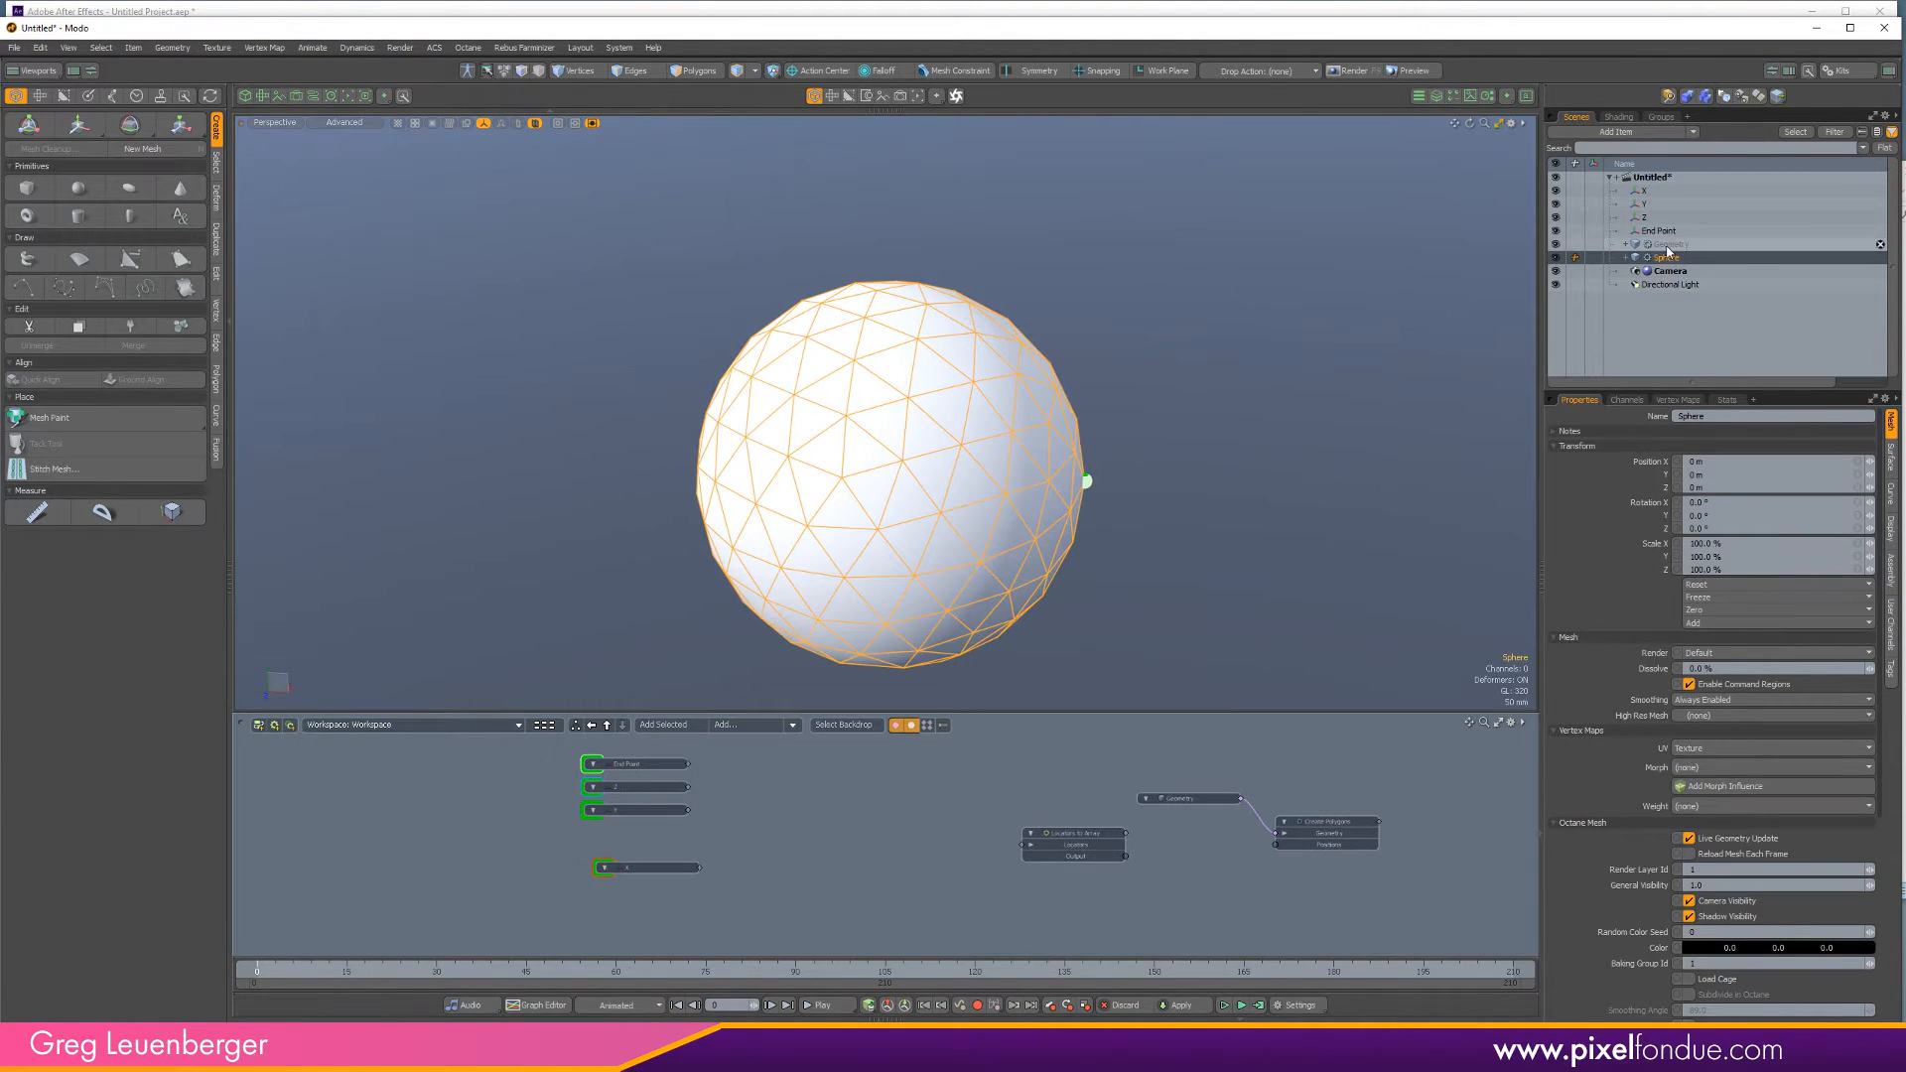
Create a separate item material for the Sphere mesh and select that material in the Shader Tree.
{"action": "right_click", "coordinate": [1672, 258]}
{"action": "mouse_move", "coordinate": [1653, 506]}
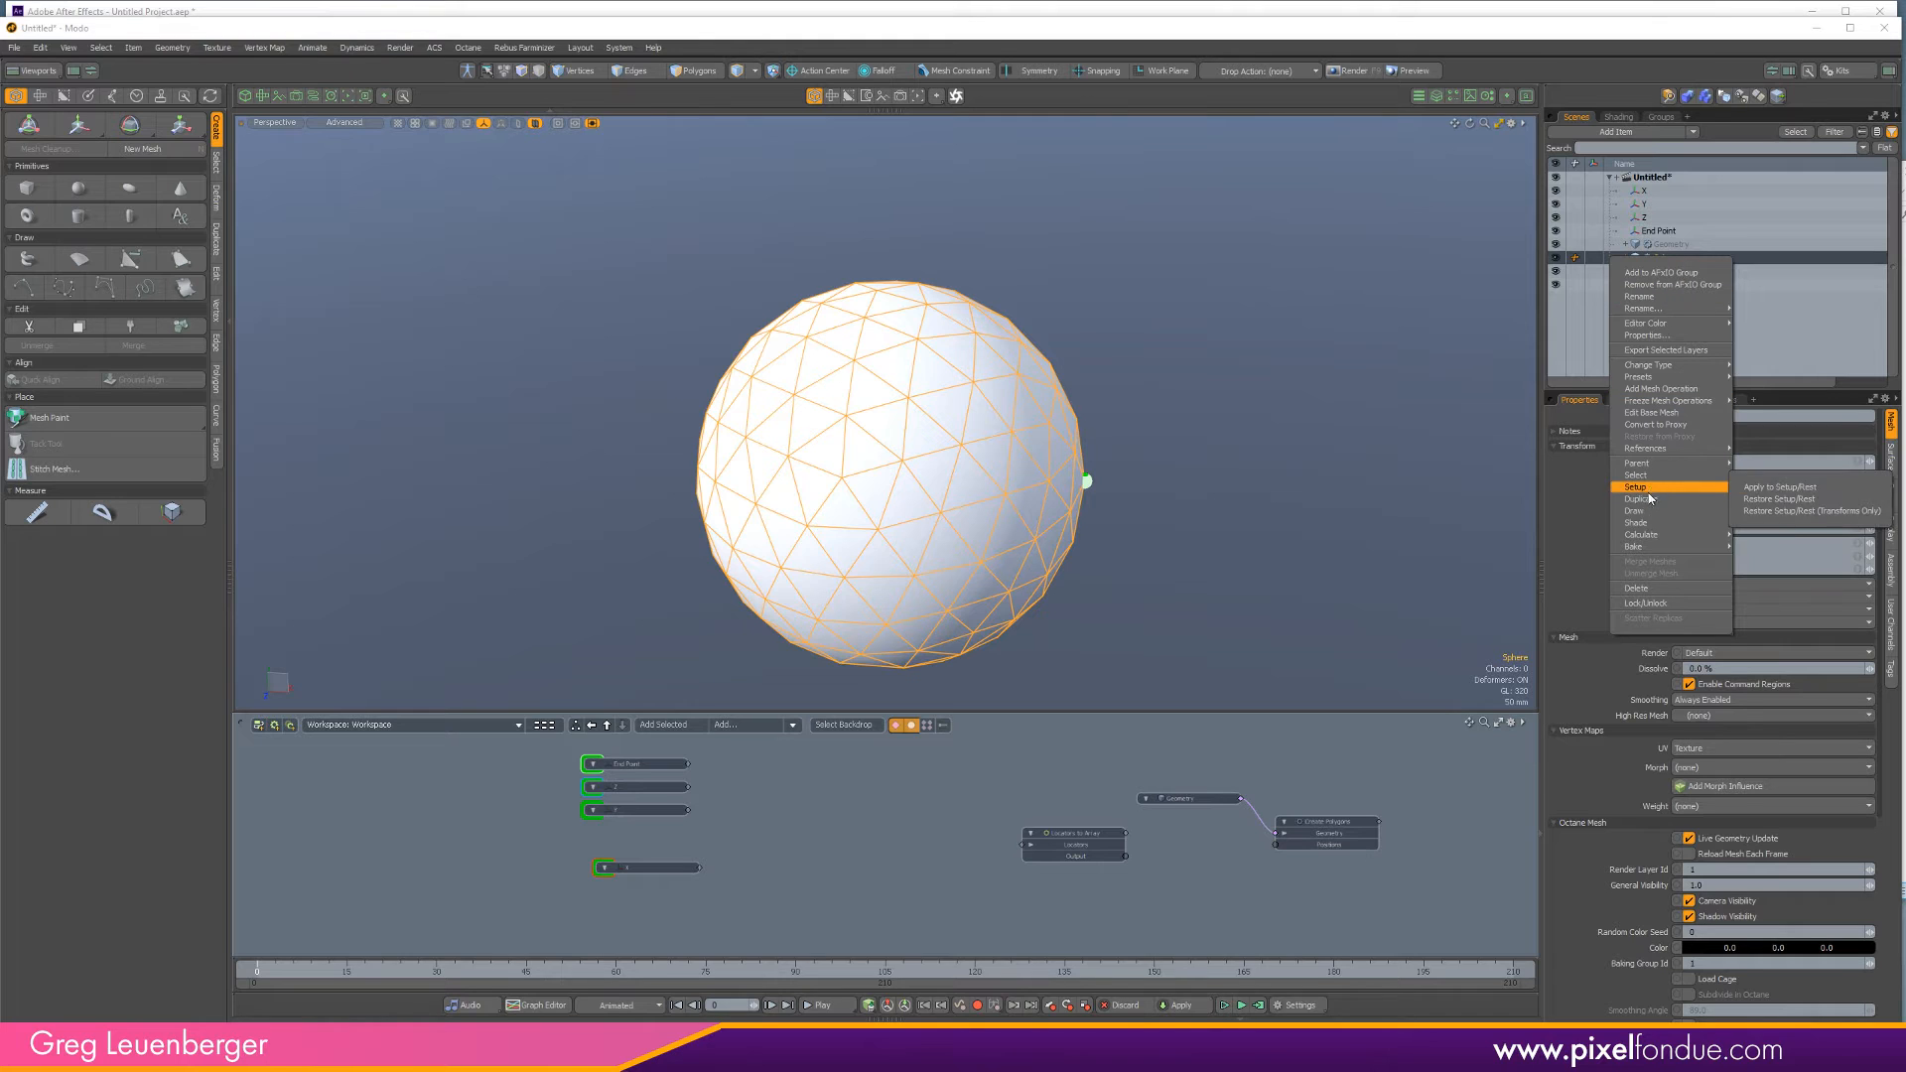
{"action": "left_click", "coordinate": [1764, 527]}
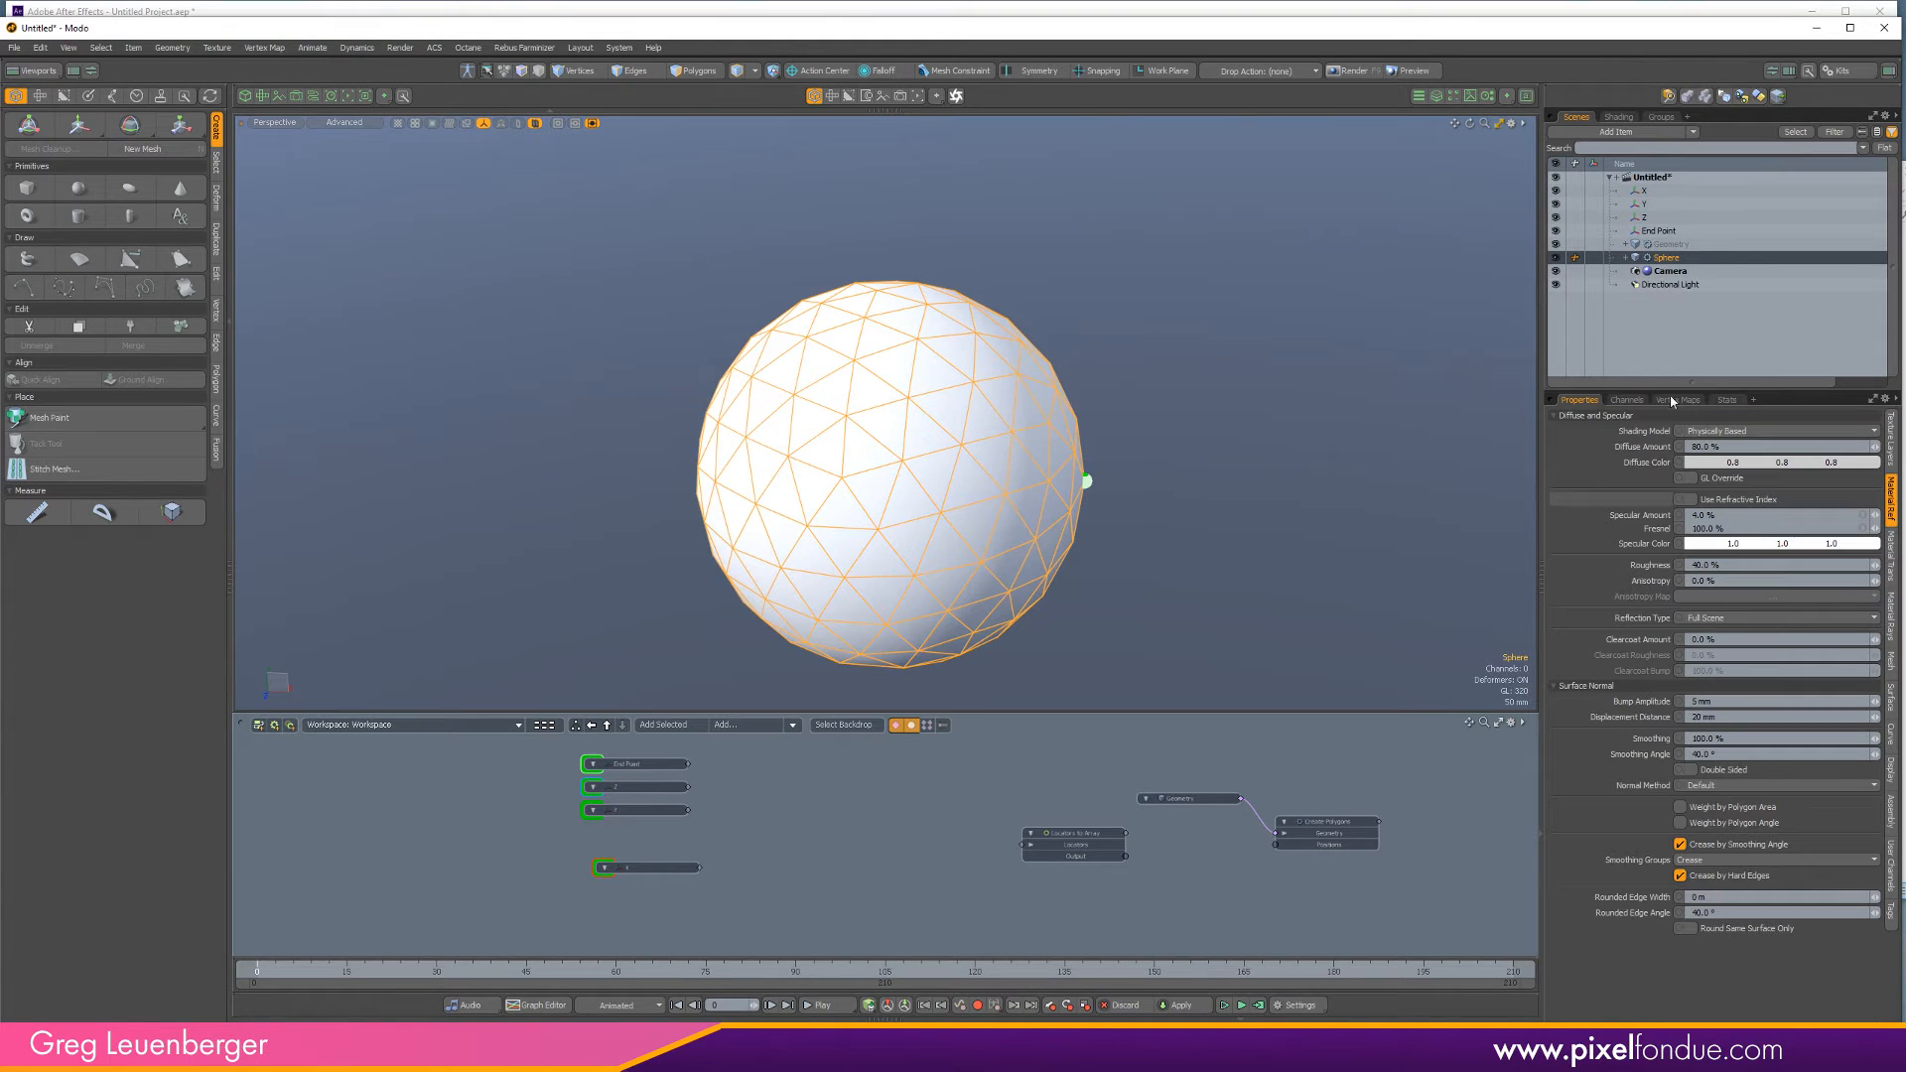
{"action": "left_click", "coordinate": [1619, 116]}
{"action": "left_click", "coordinate": [1610, 242]}
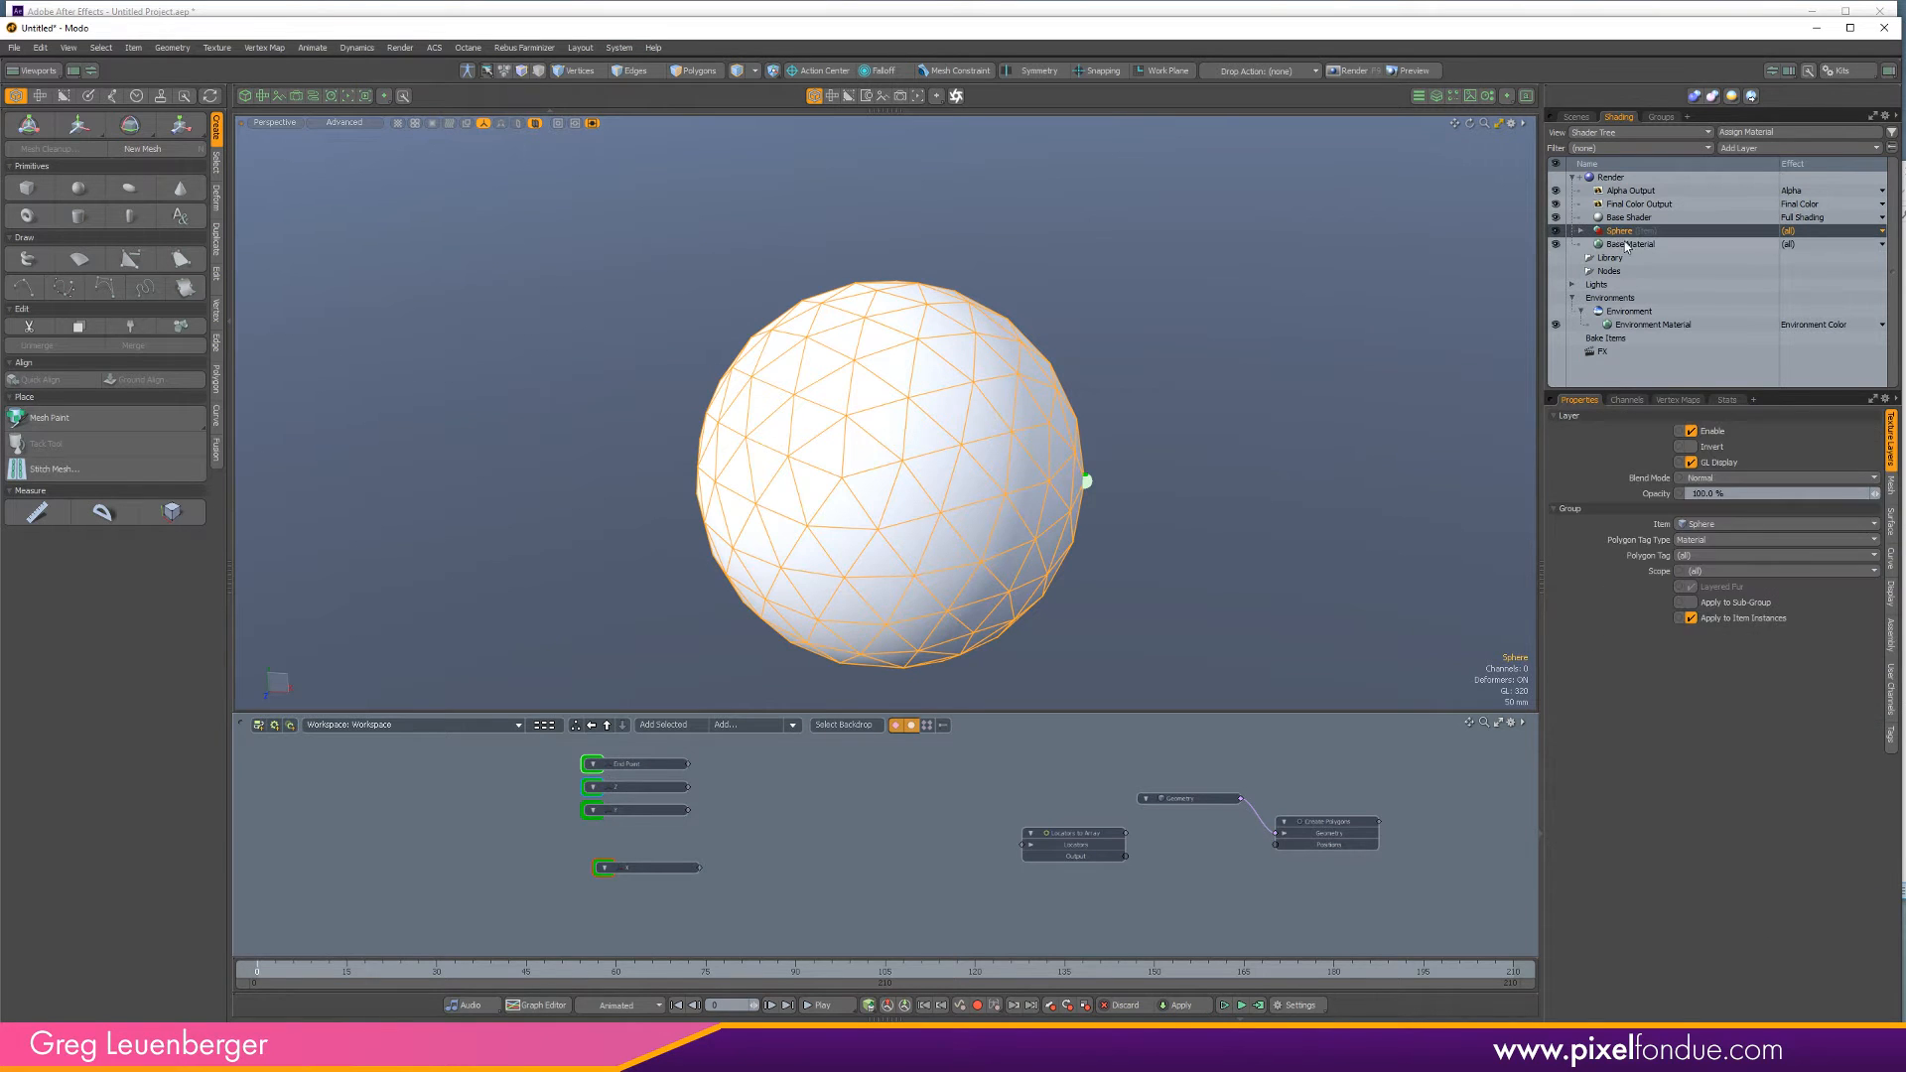
{"action": "left_click", "coordinate": [1582, 231]}
{"action": "left_click", "coordinate": [1618, 243]}
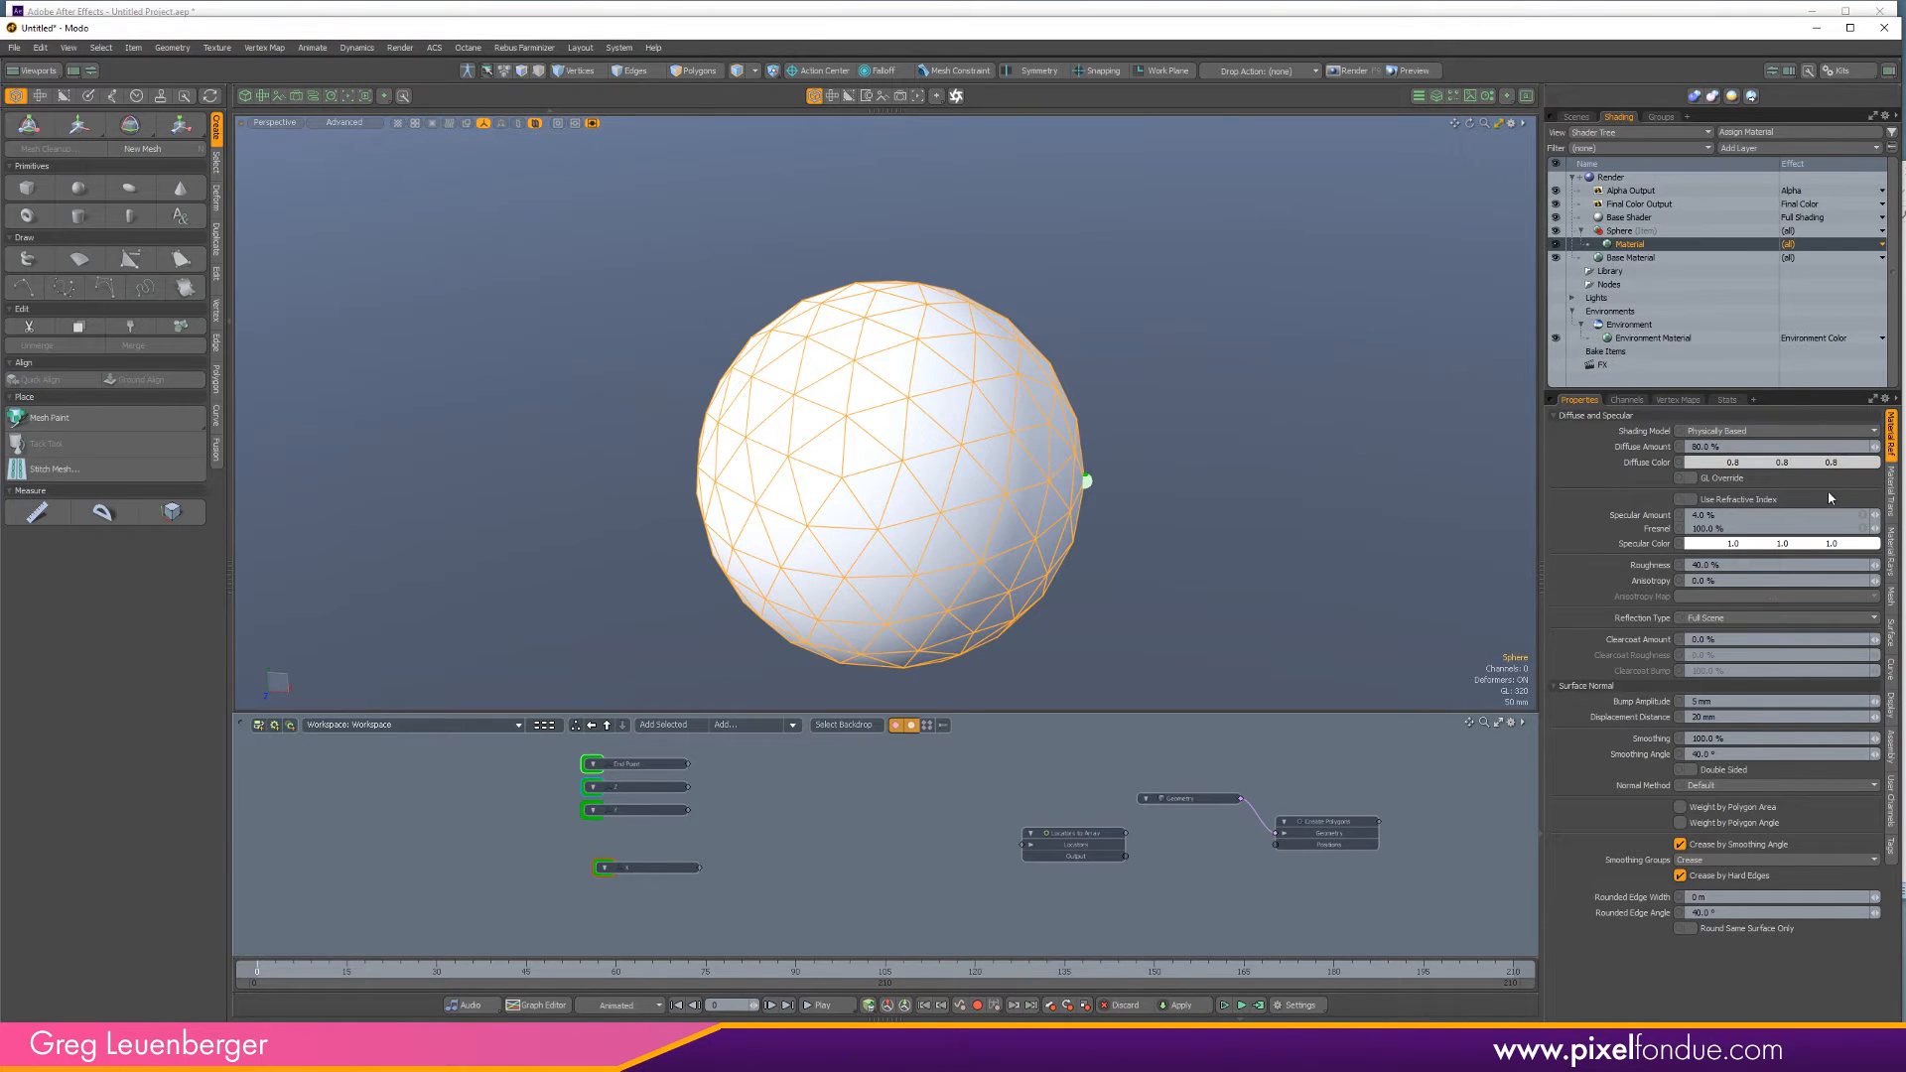
Set the Sphere material's Transparent Amount to 75%.
{"action": "left_click", "coordinate": [1893, 503]}
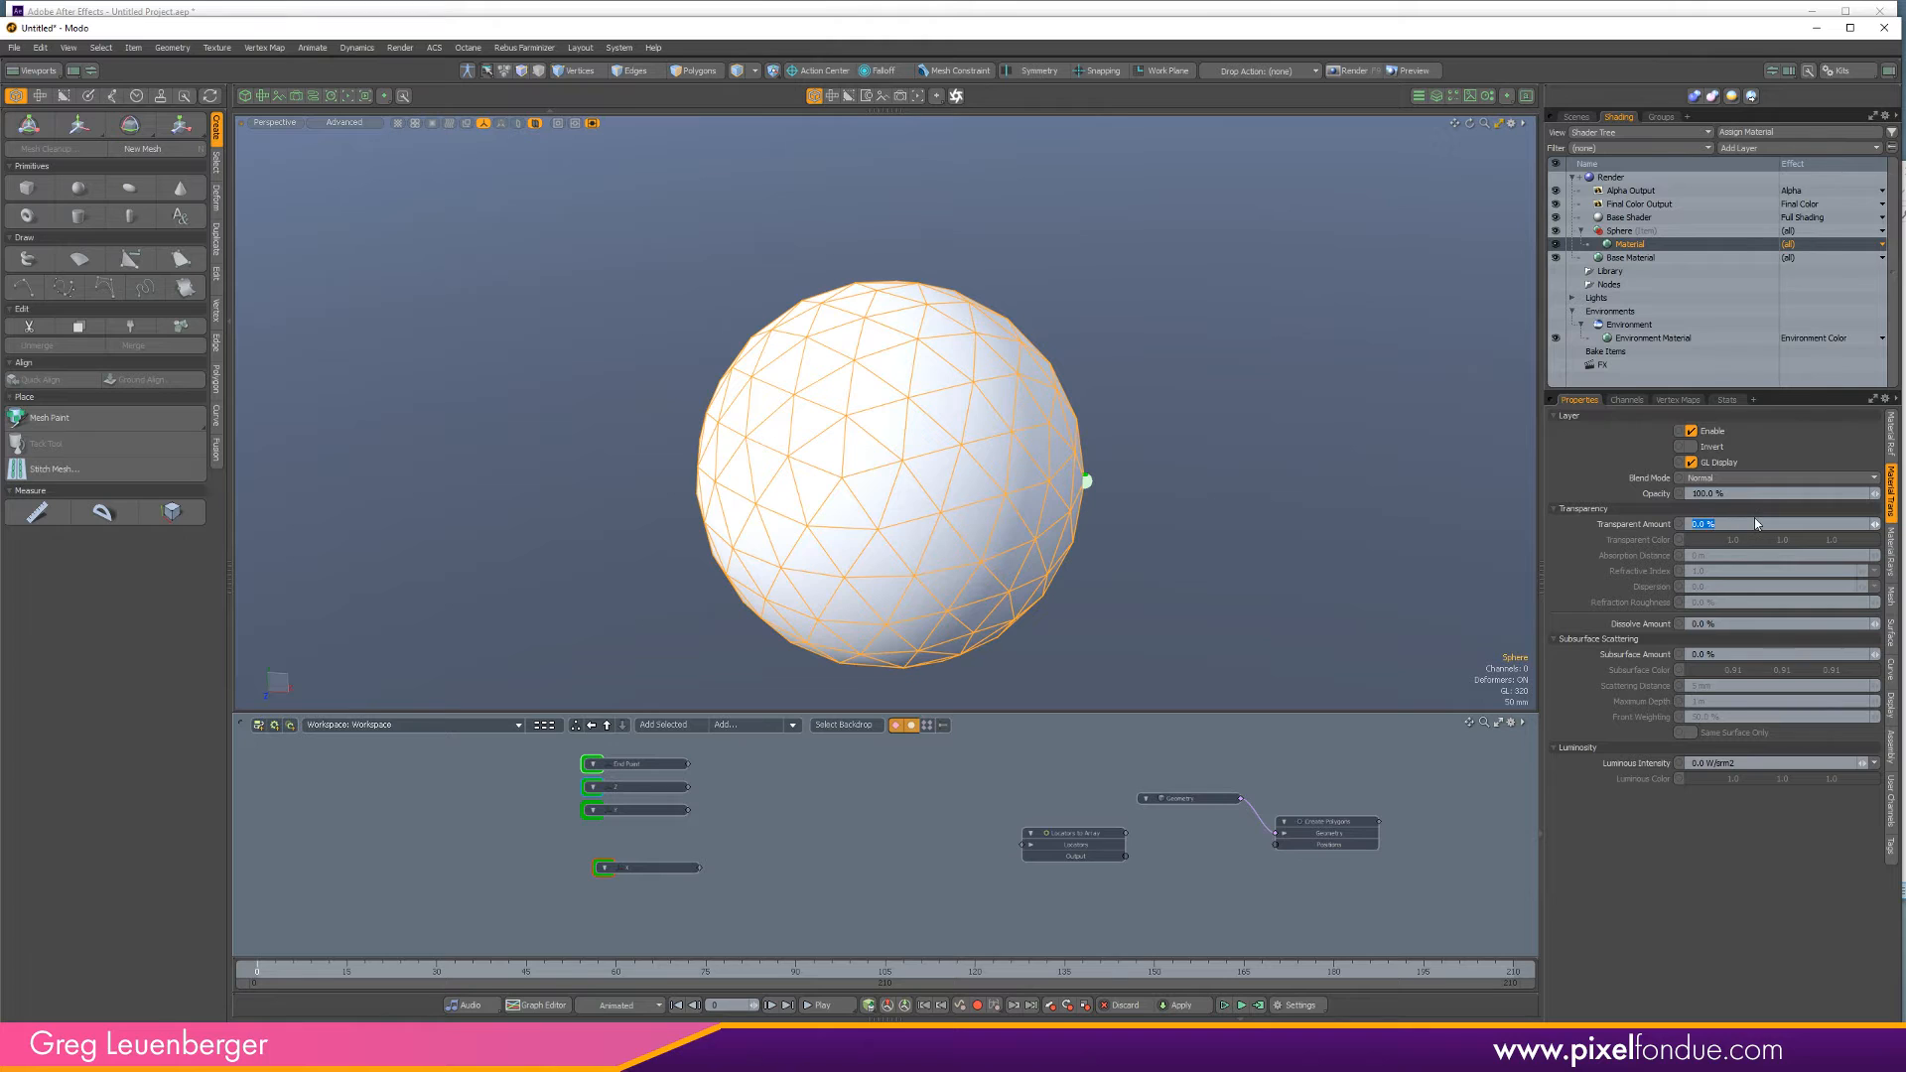
{"action": "left_click", "coordinate": [1754, 523]}
{"action": "type", "text": "75"}
{"action": "key", "text": "Return"}
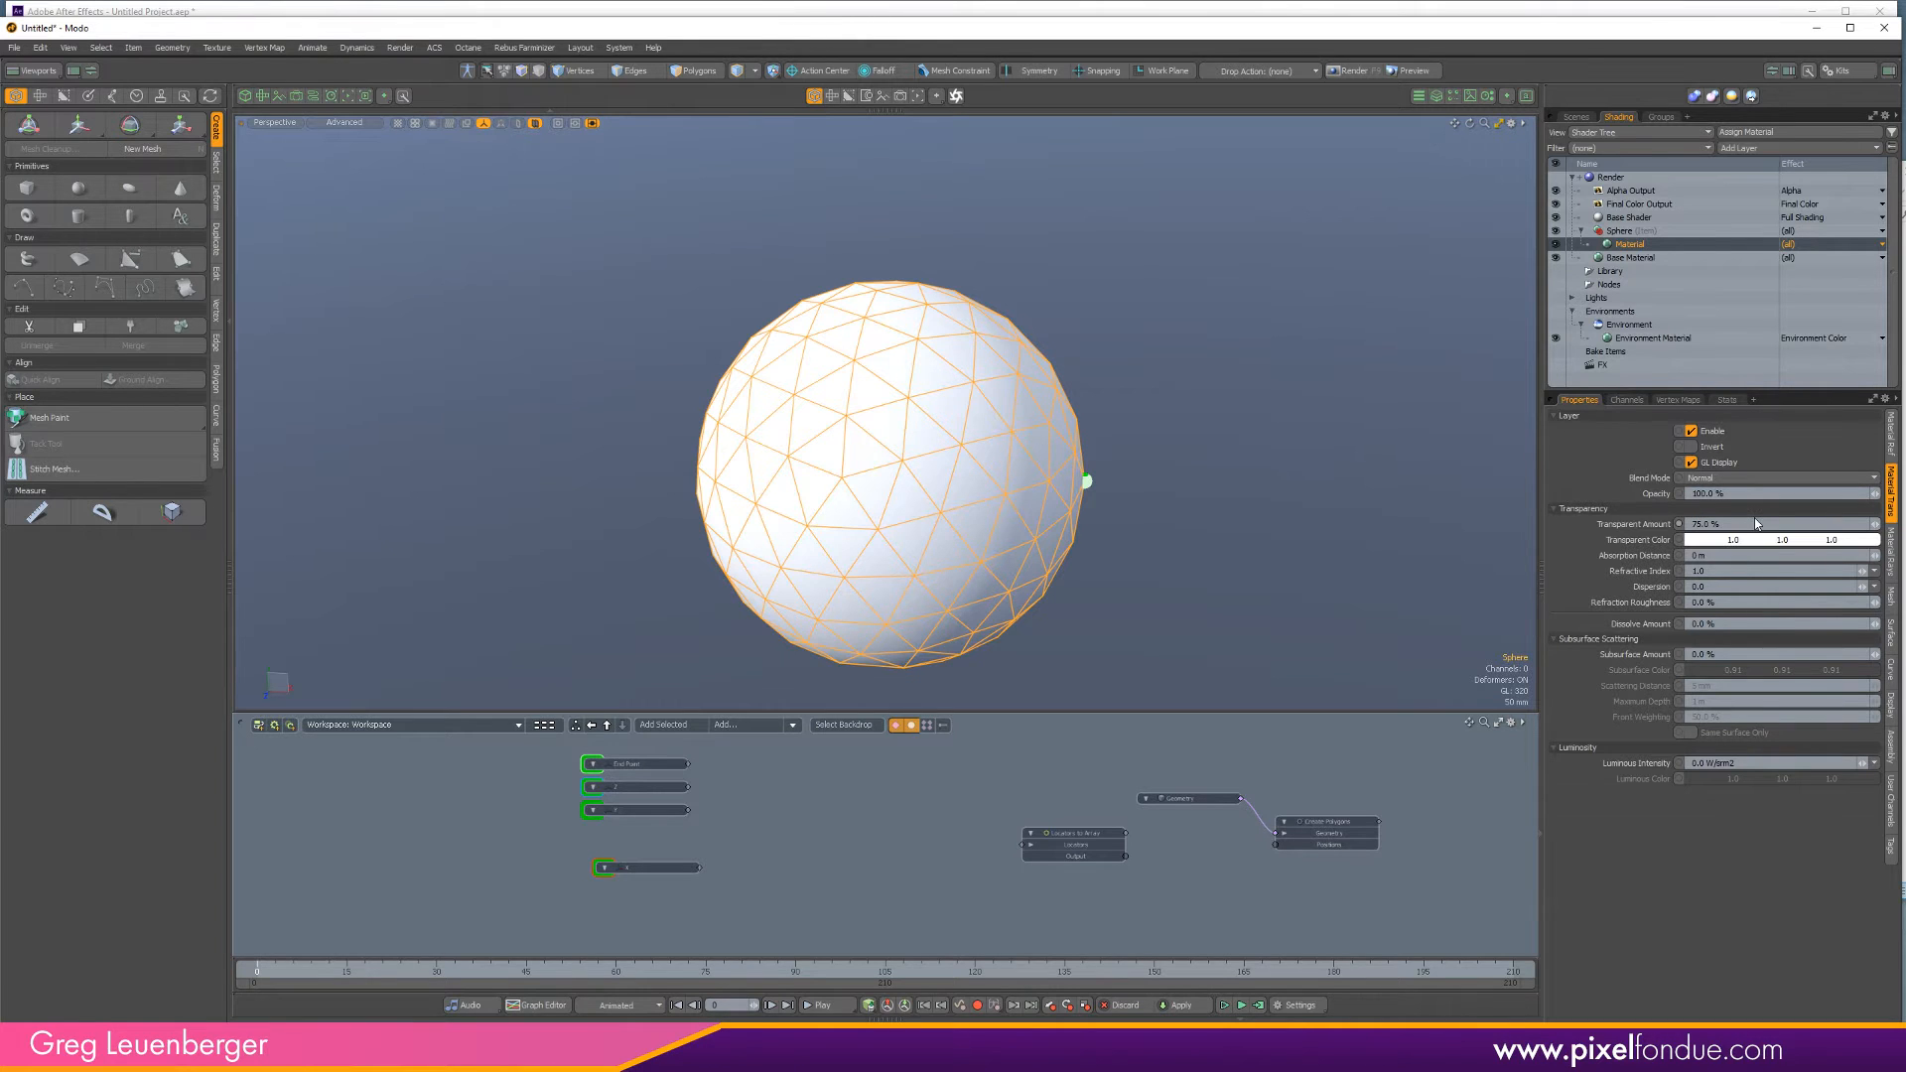
Adjust the 3D viewport's display properties so the sphere is drawn with its transparent material and without a wireframe.
{"action": "left_click", "coordinate": [1230, 512]}
{"action": "left_click_drag", "start_coordinate": [1167, 483], "coordinate": [1152, 461], "text": "alt+shift"}
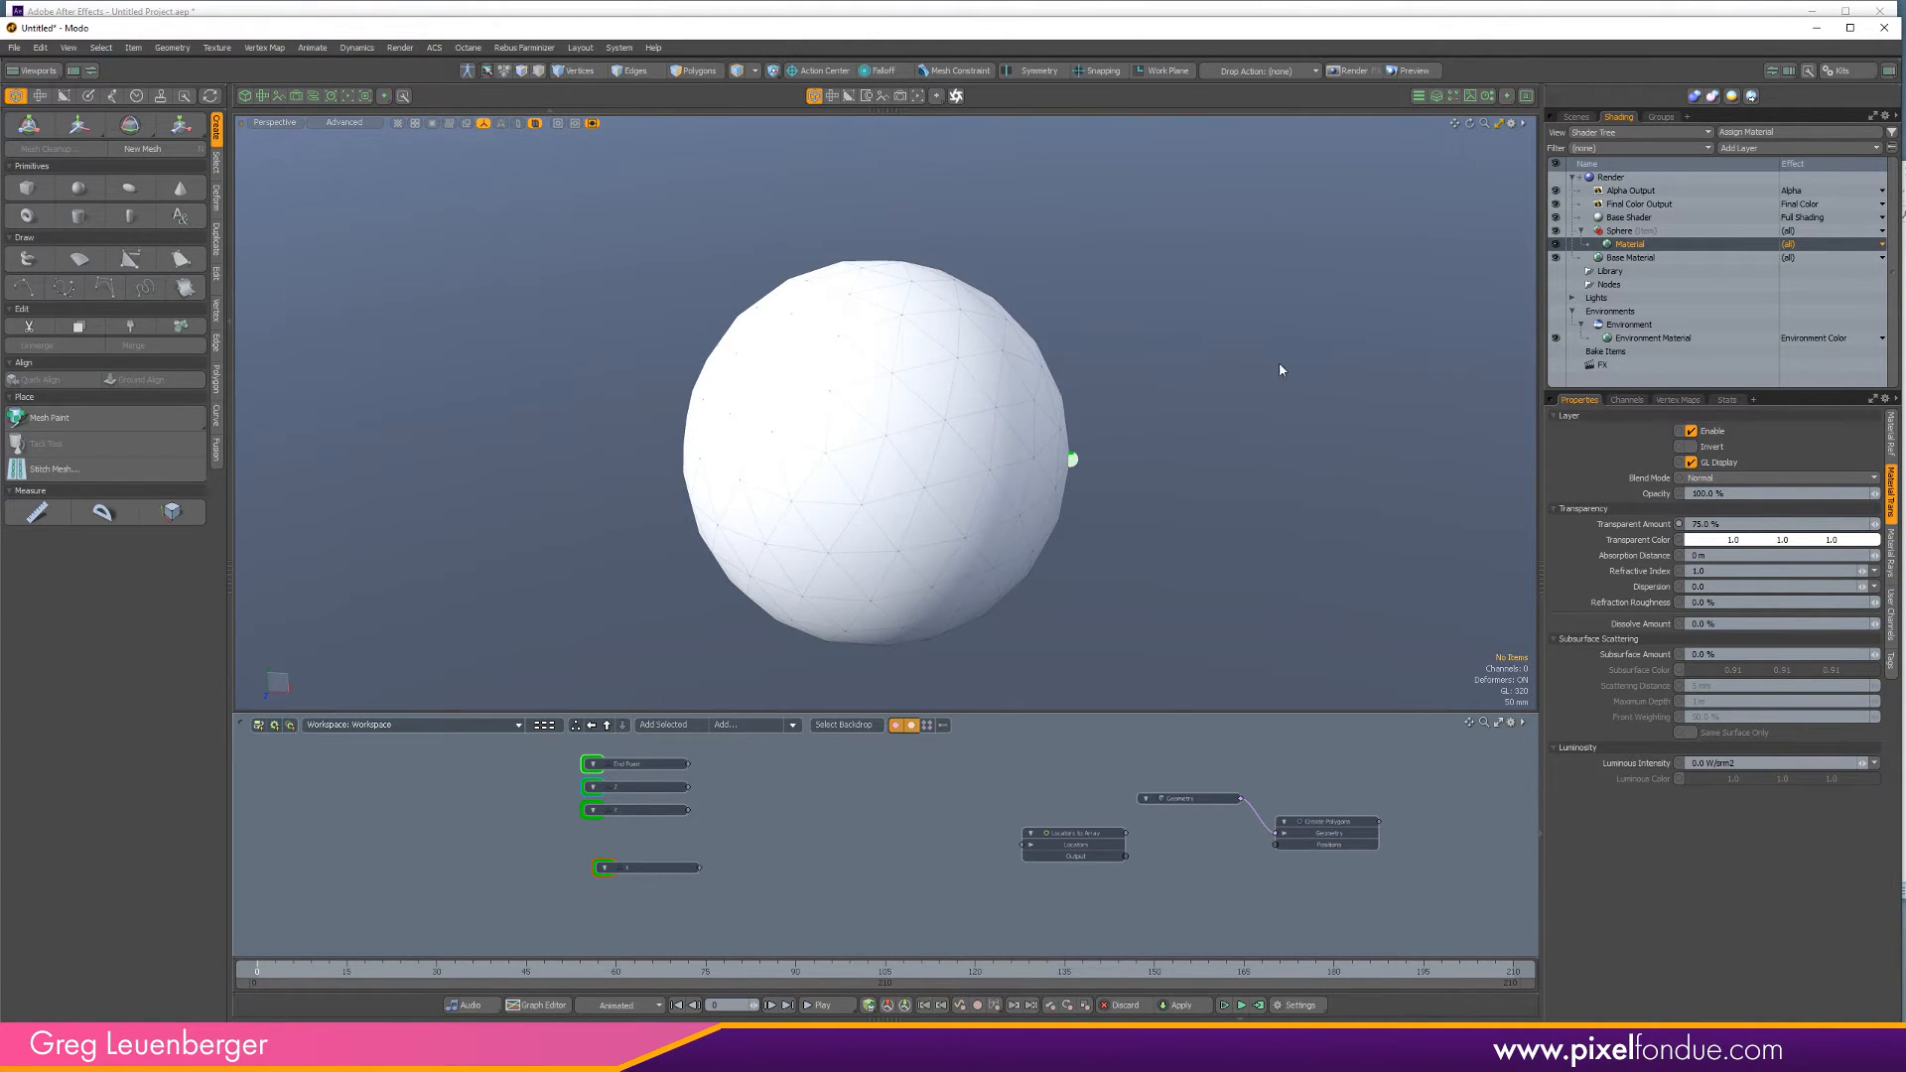
{"action": "key", "text": "o"}
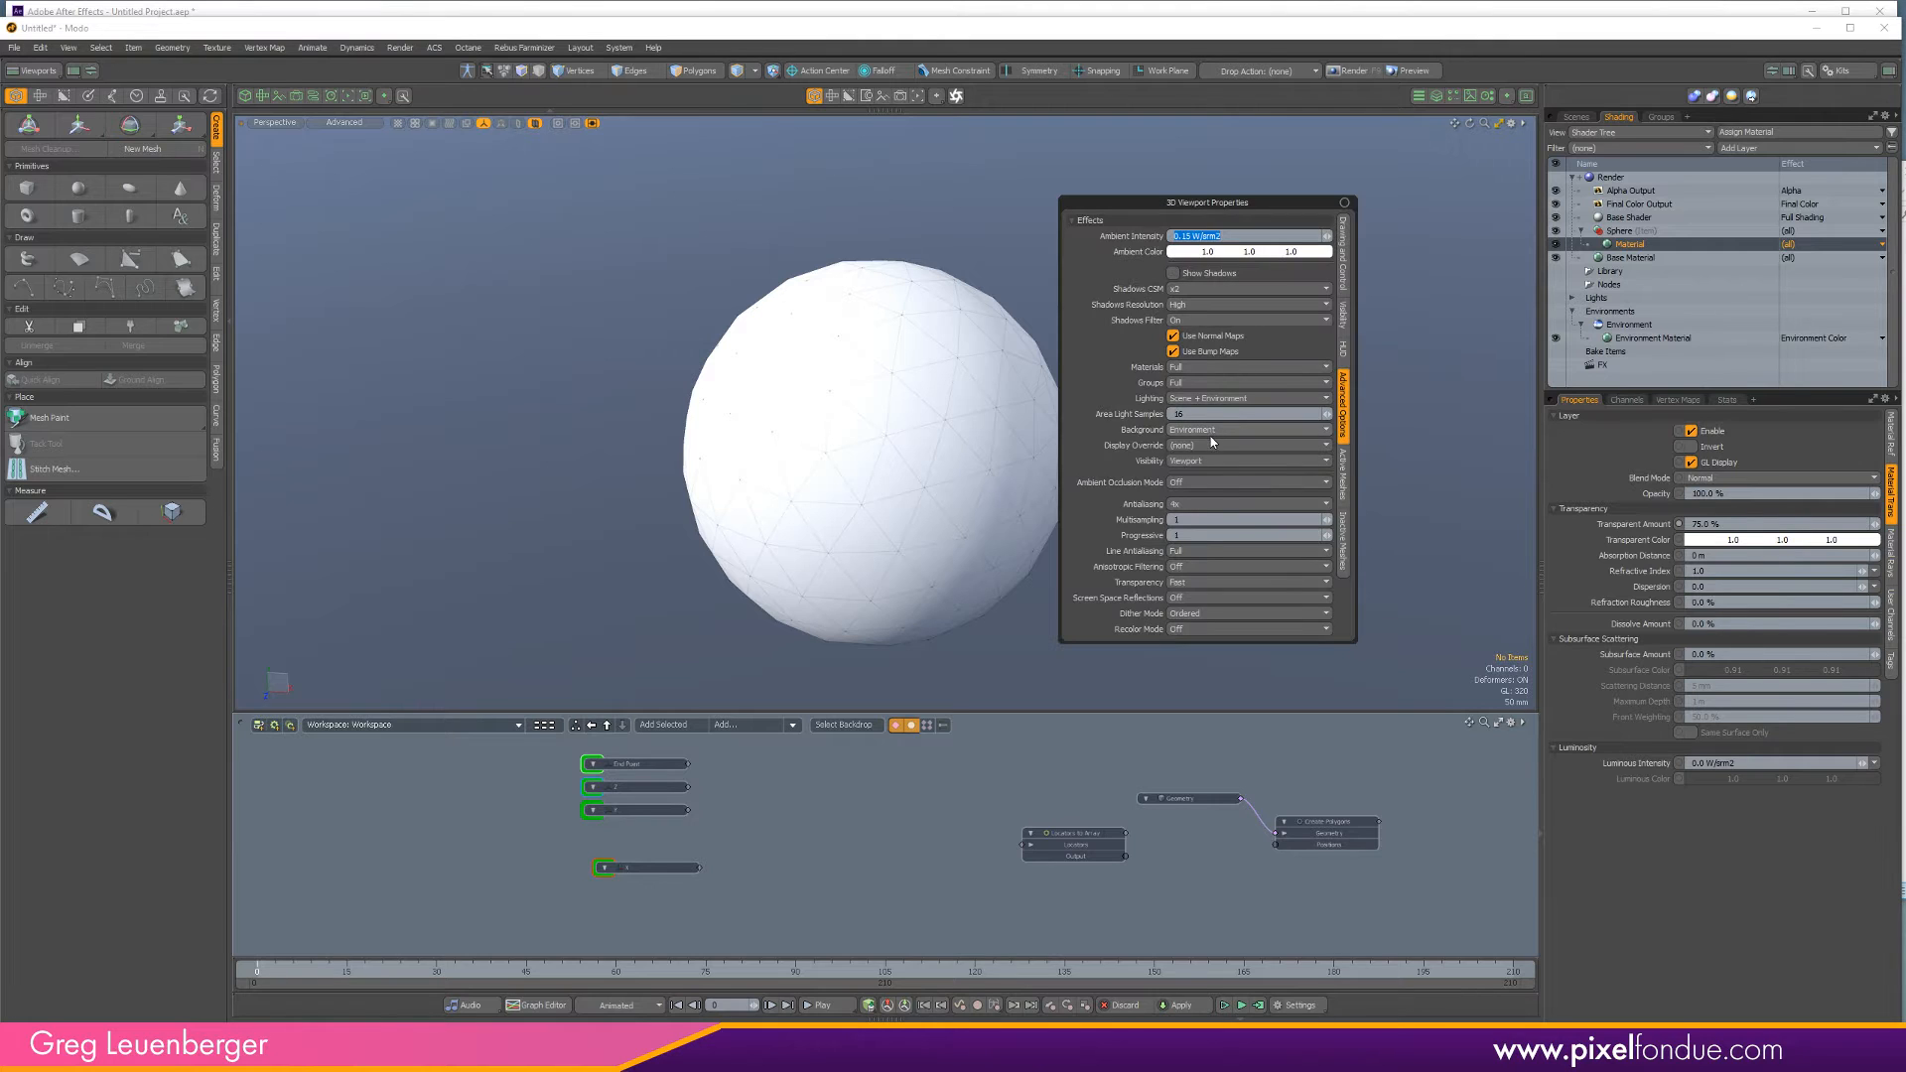
{"action": "left_click", "coordinate": [1341, 478]}
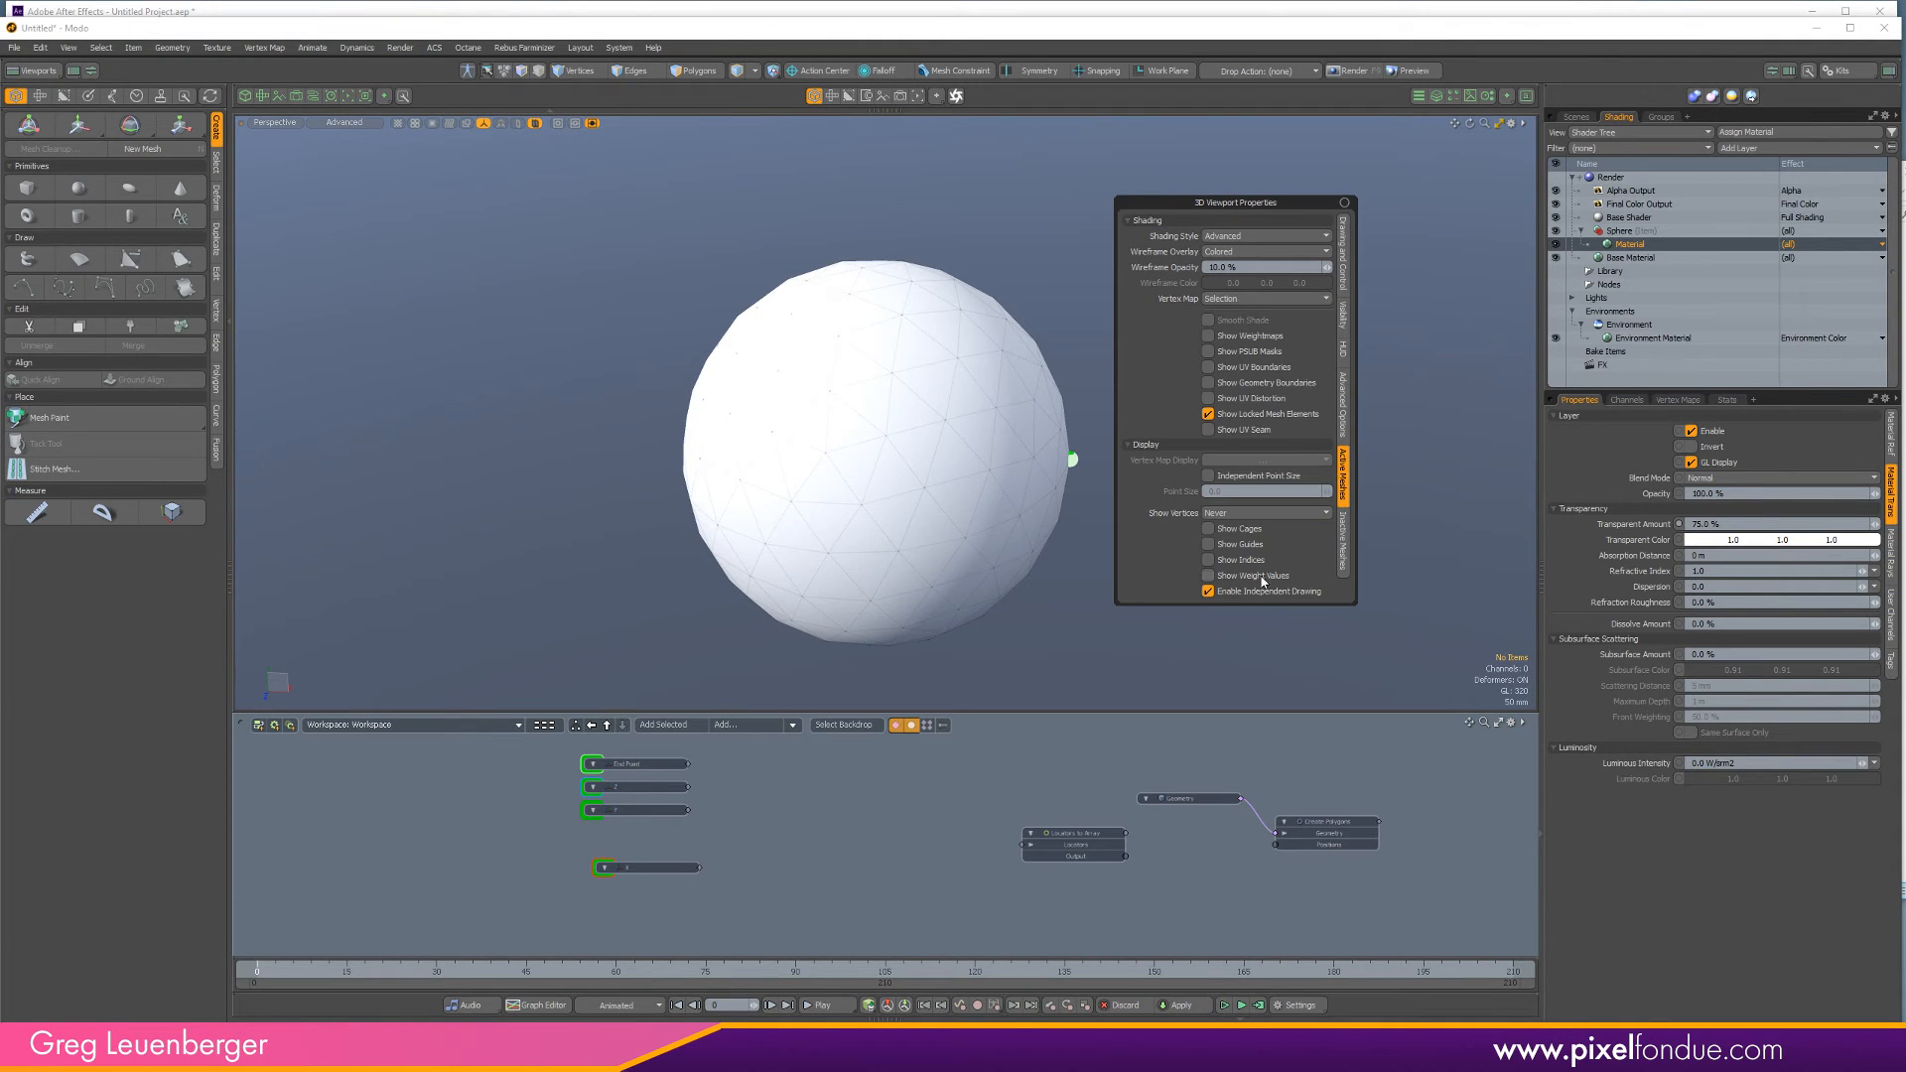
{"action": "left_click", "coordinate": [1347, 322]}
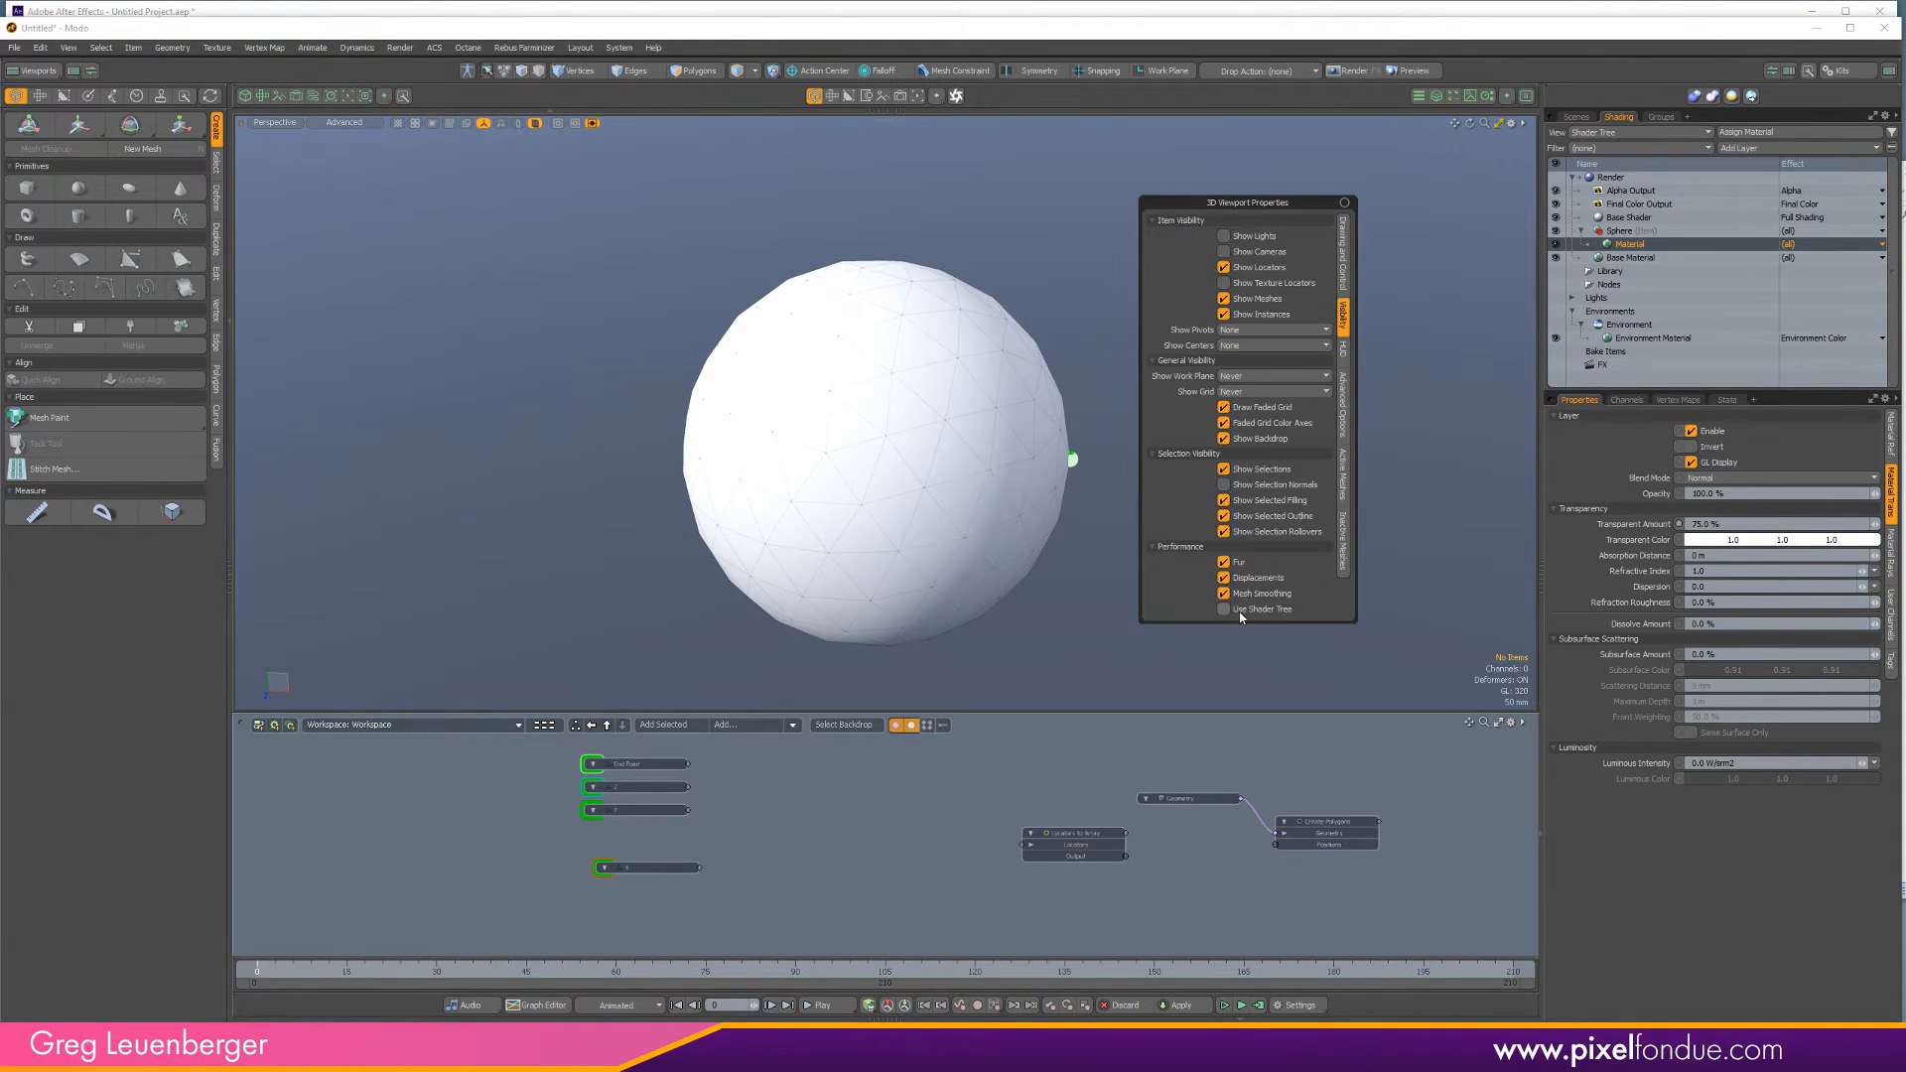
{"action": "left_click_drag", "start_coordinate": [1084, 628], "coordinate": [1122, 453], "text": "alt"}
{"action": "scroll", "coordinate": [1118, 473], "scroll_direction": "up", "scroll_amount": 2}
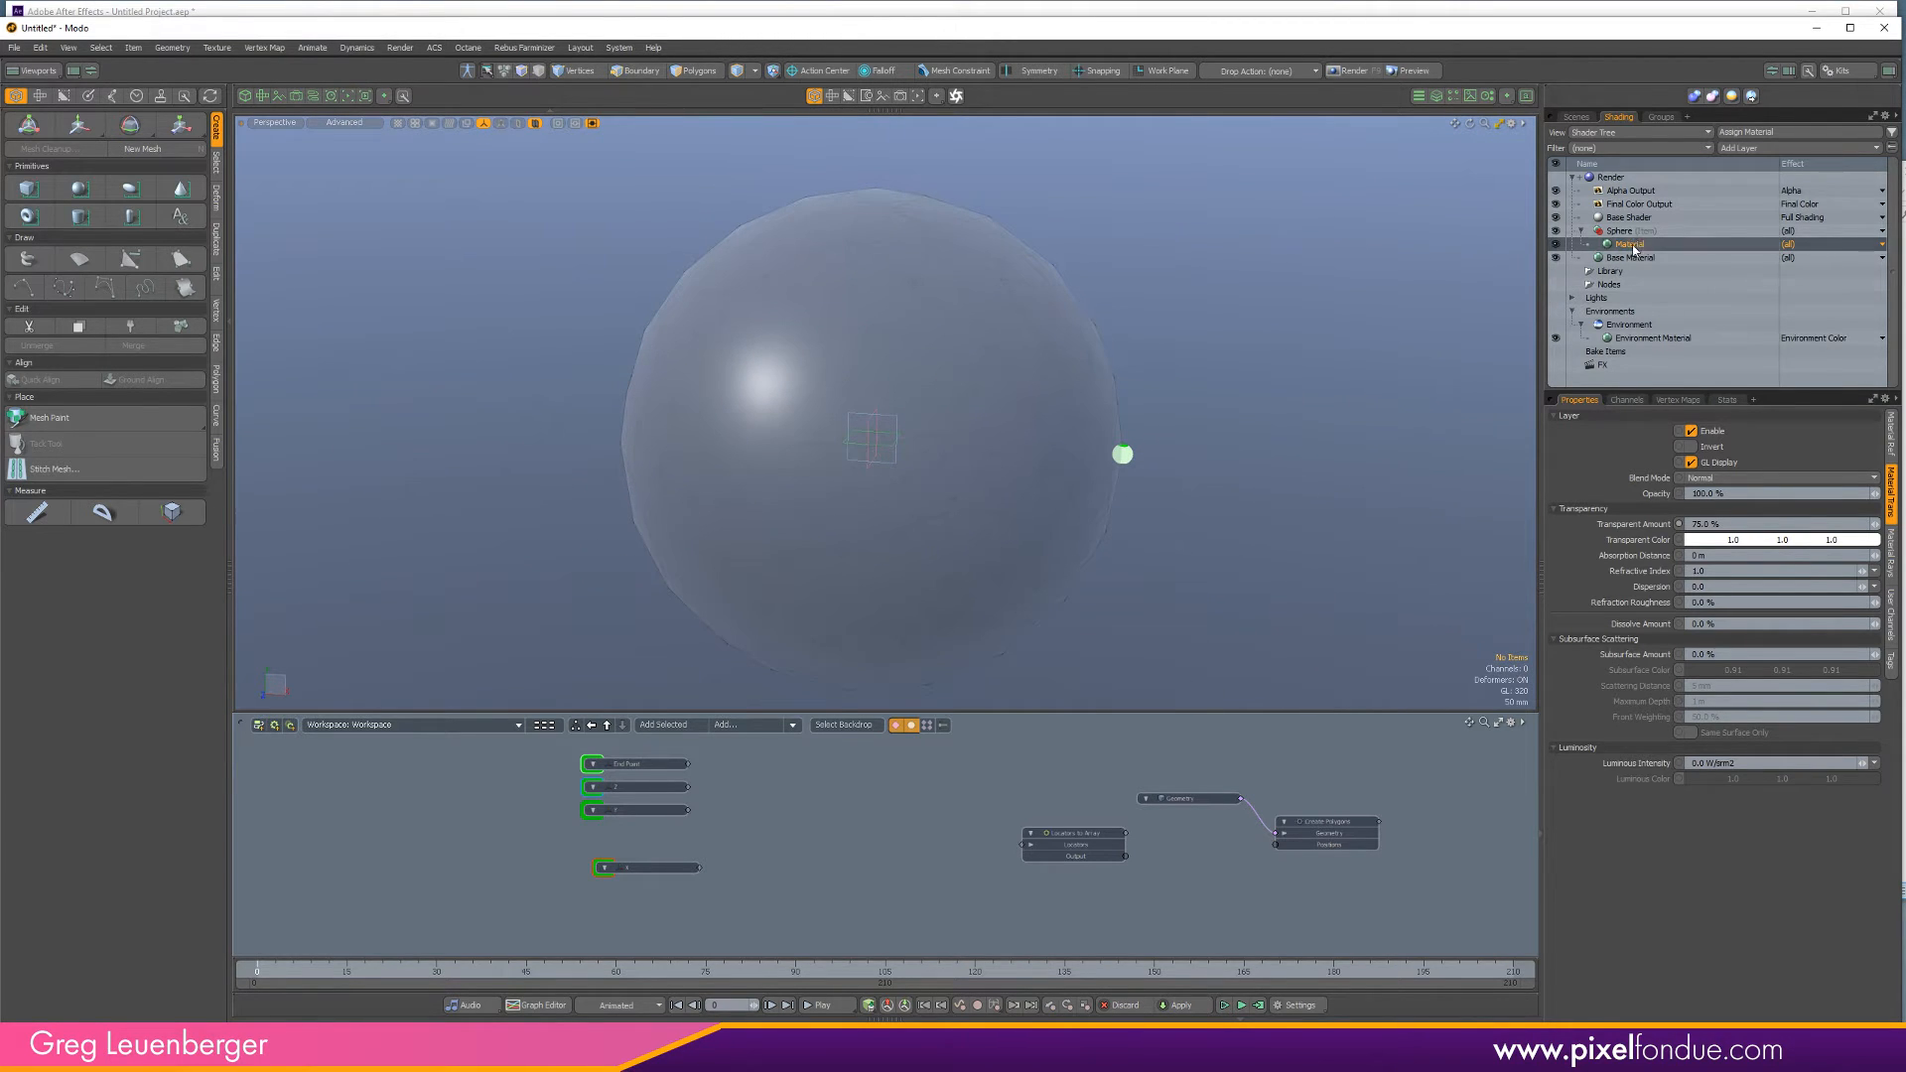
Parent the End Point under Z, Z under Y, and Y under X in the item list.
{"action": "left_click", "coordinate": [1576, 116]}
{"action": "left_click_drag", "start_coordinate": [1162, 501], "coordinate": [1147, 498], "text": "alt+shift"}
{"action": "scroll", "coordinate": [1147, 498], "scroll_direction": "up", "scroll_amount": 2}
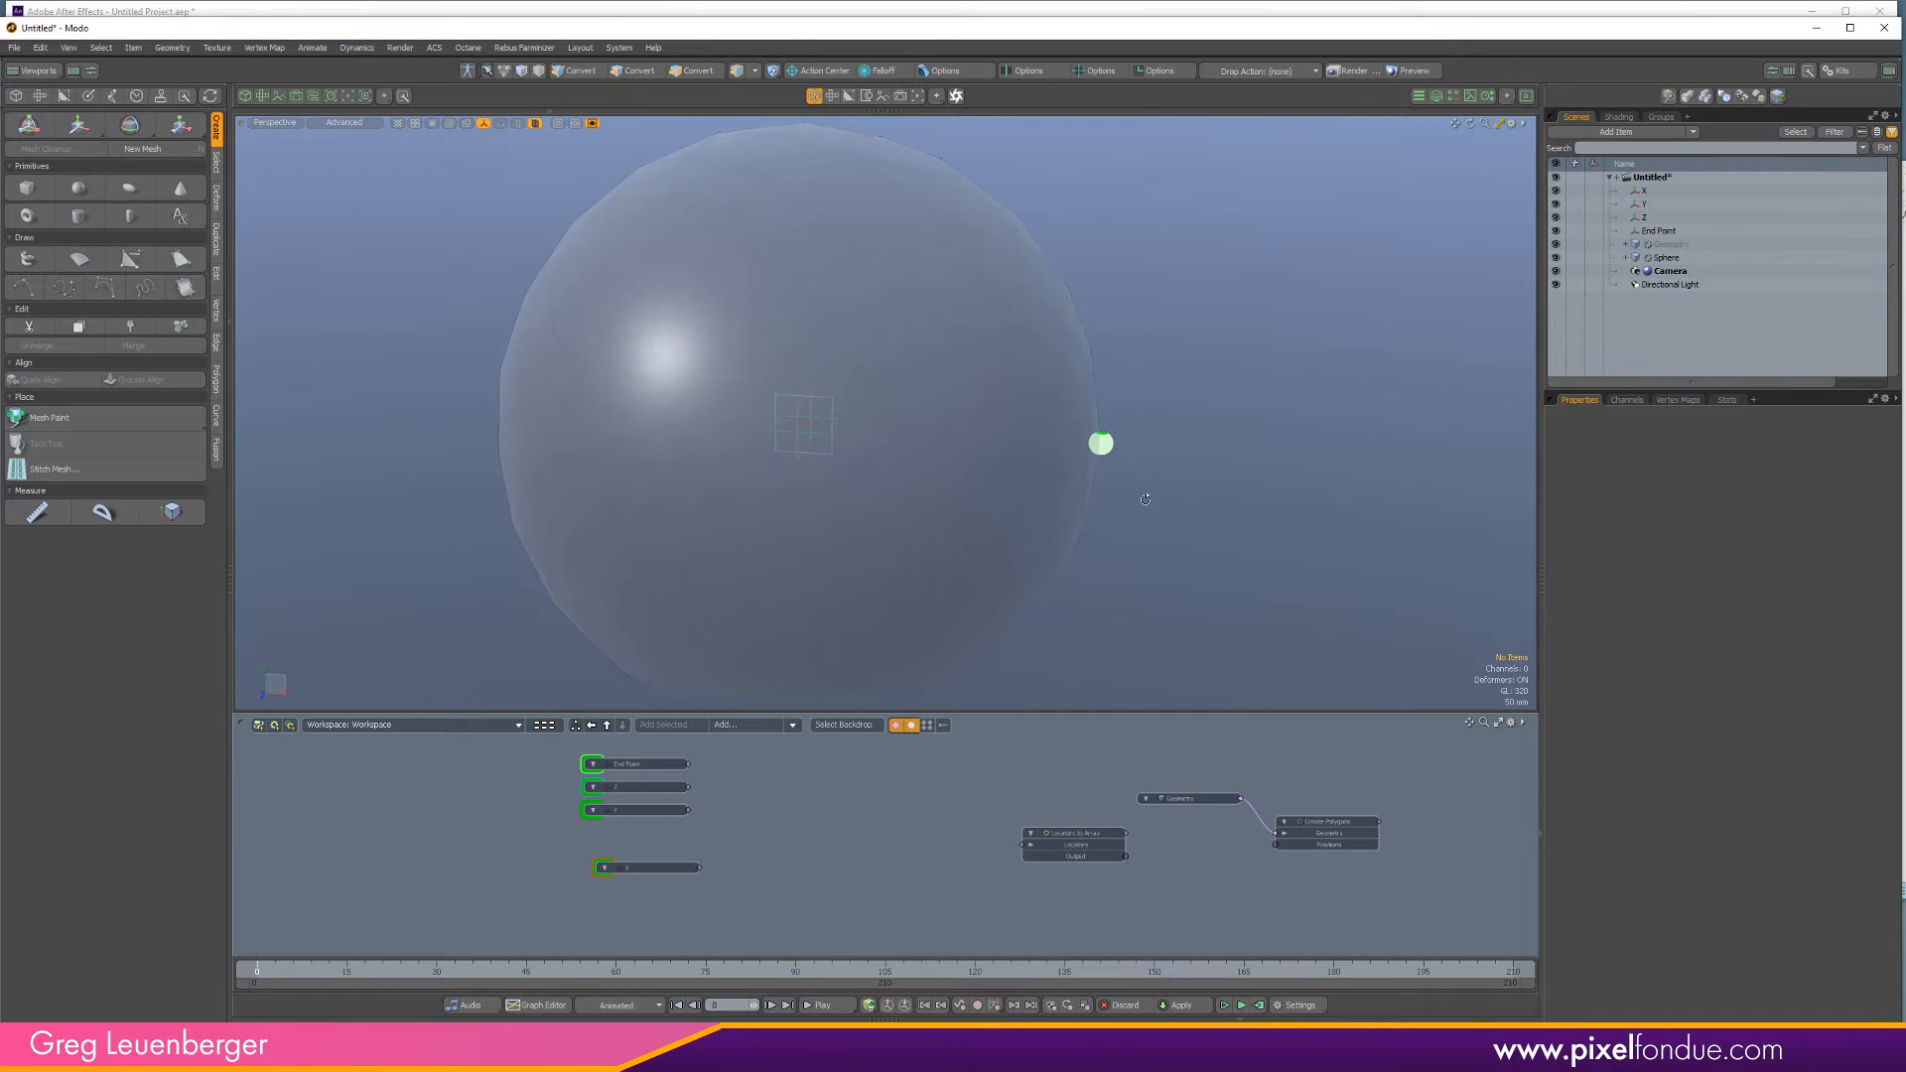
{"action": "left_click", "coordinate": [1655, 203]}
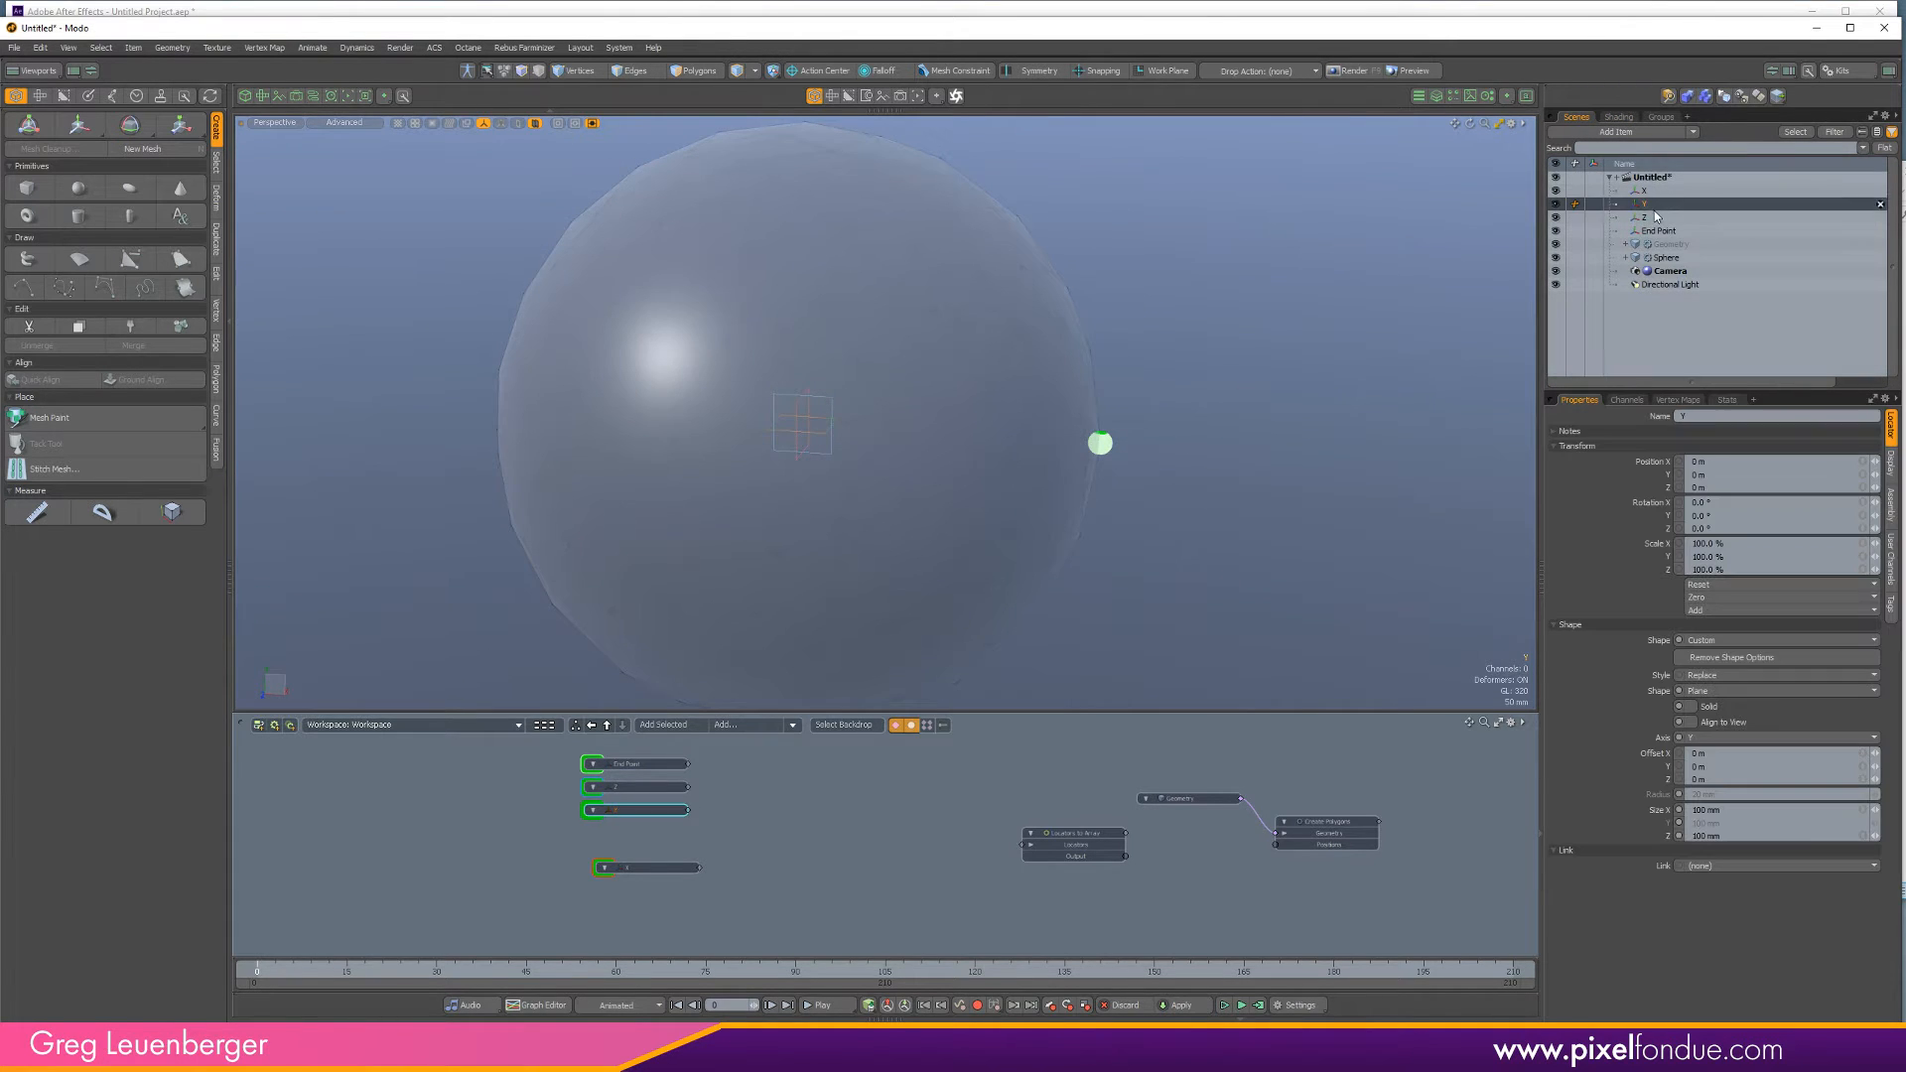
{"action": "left_click", "coordinate": [1656, 220]}
{"action": "left_click_drag", "start_coordinate": [1659, 232], "coordinate": [1657, 191]}
{"action": "left_click", "coordinate": [1621, 221]}
{"action": "left_click", "coordinate": [1618, 205]}
{"action": "left_click", "coordinate": [1417, 349]}
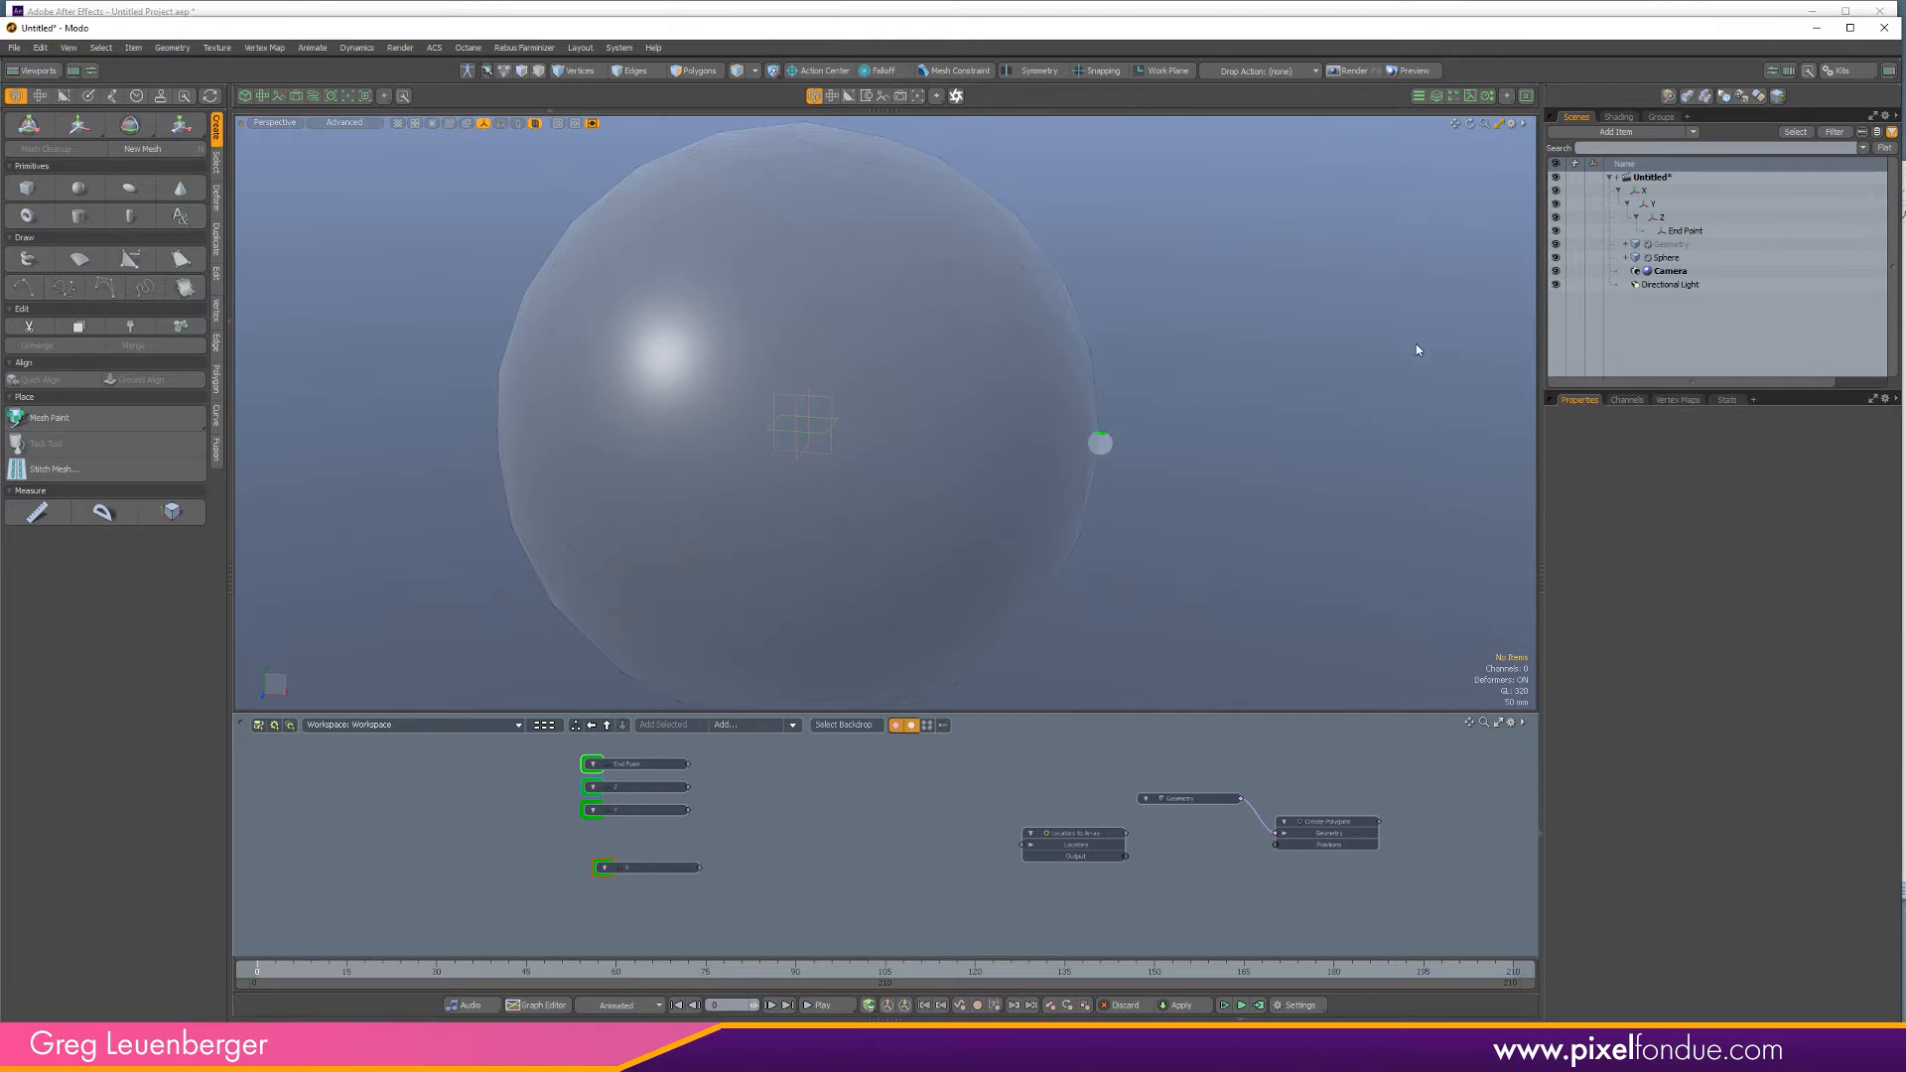
Key Rotation X on locator X, Rotation Y on locator Y and Rotation Z on locator Z at frame 0.
{"action": "left_click", "coordinate": [1661, 193]}
{"action": "left_click", "coordinate": [1676, 223], "text": "shift"}
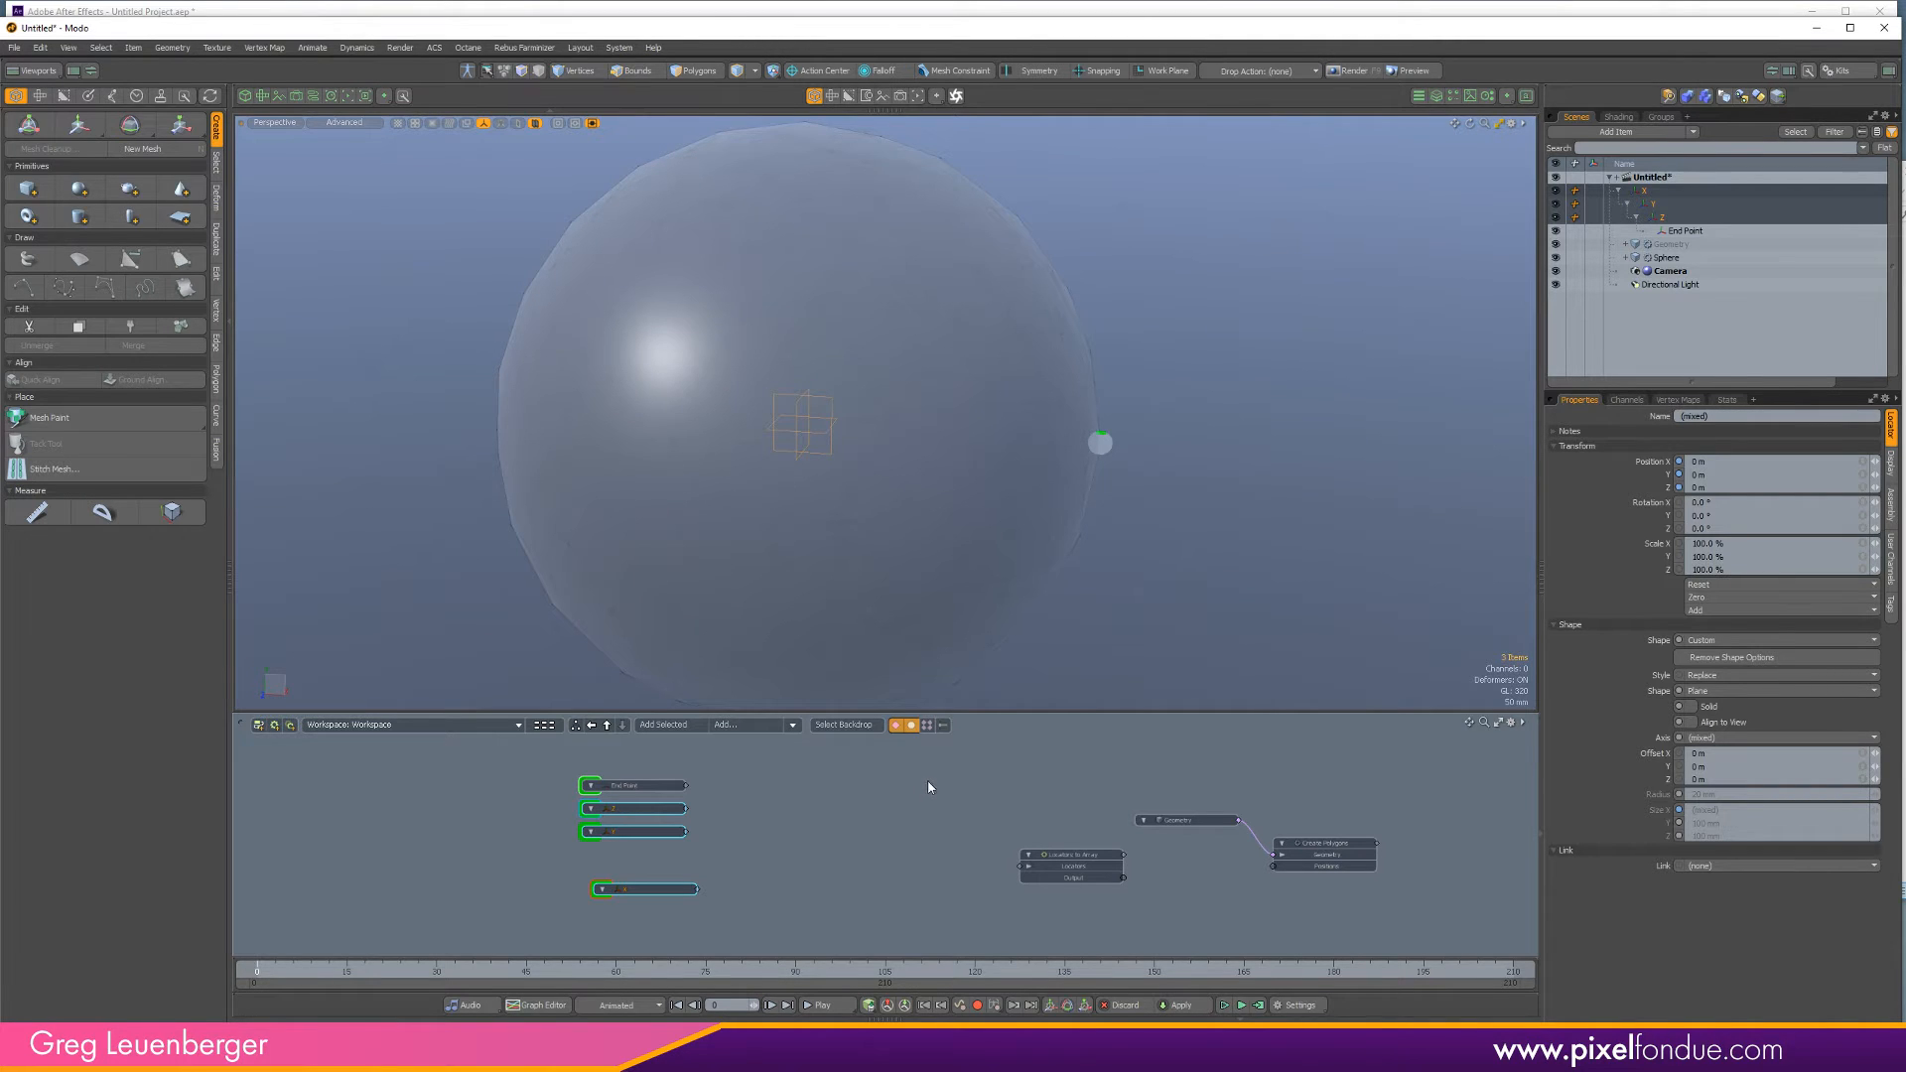
{"action": "left_click", "coordinate": [1670, 193]}
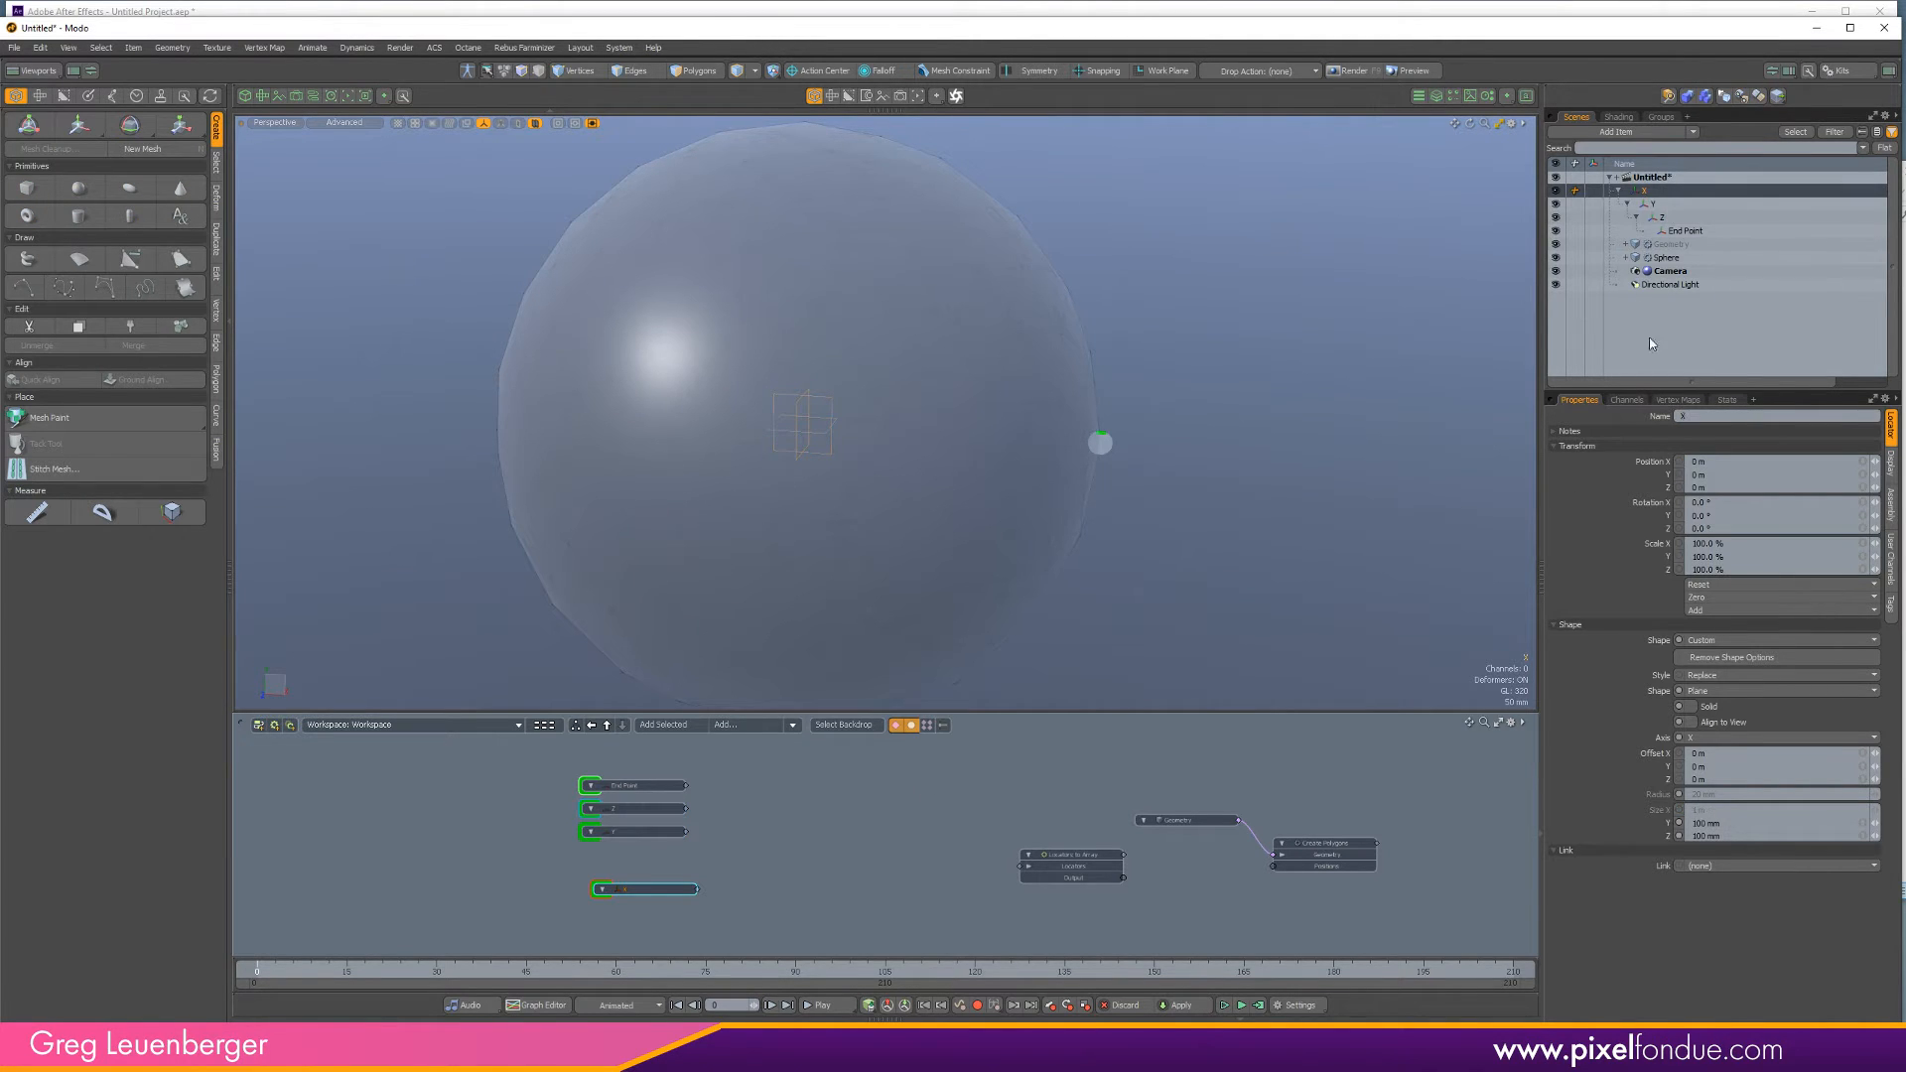
{"action": "left_click", "coordinate": [1640, 503]}
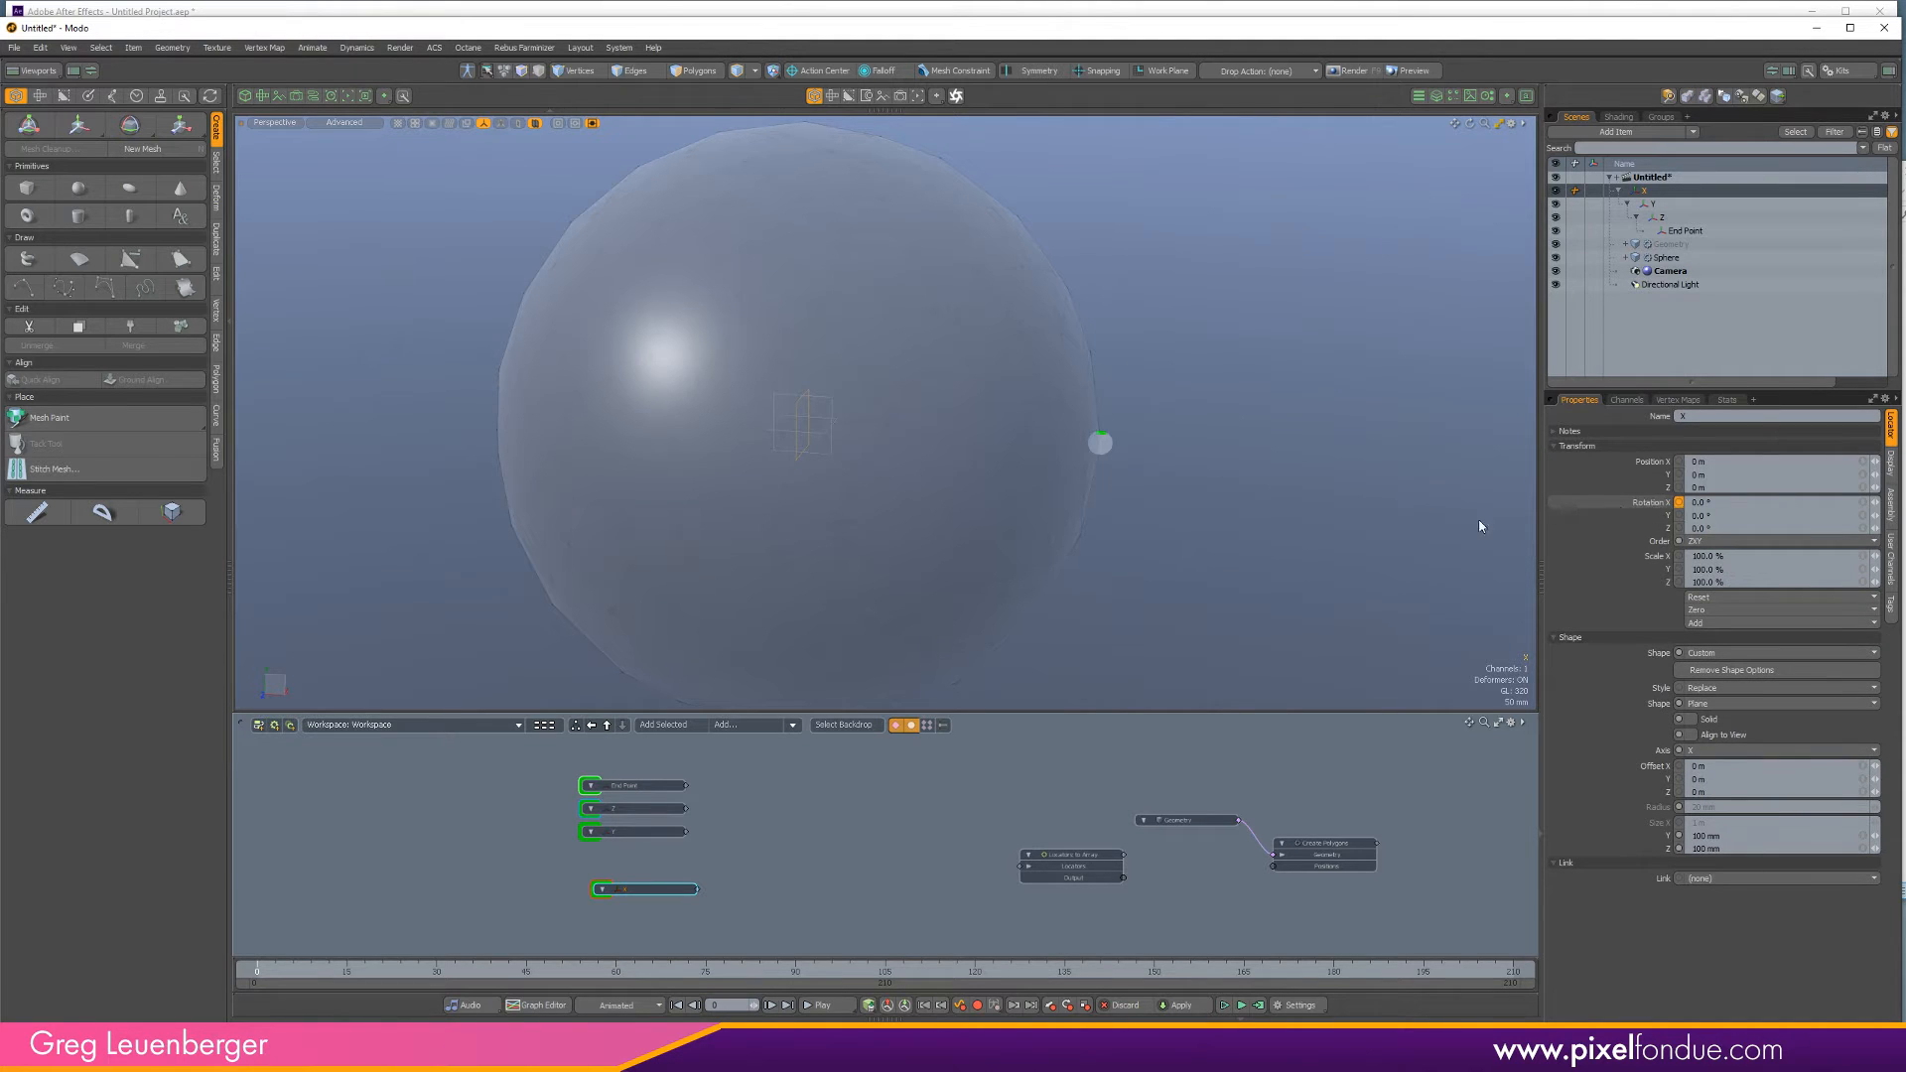
{"action": "left_click", "coordinate": [1680, 205]}
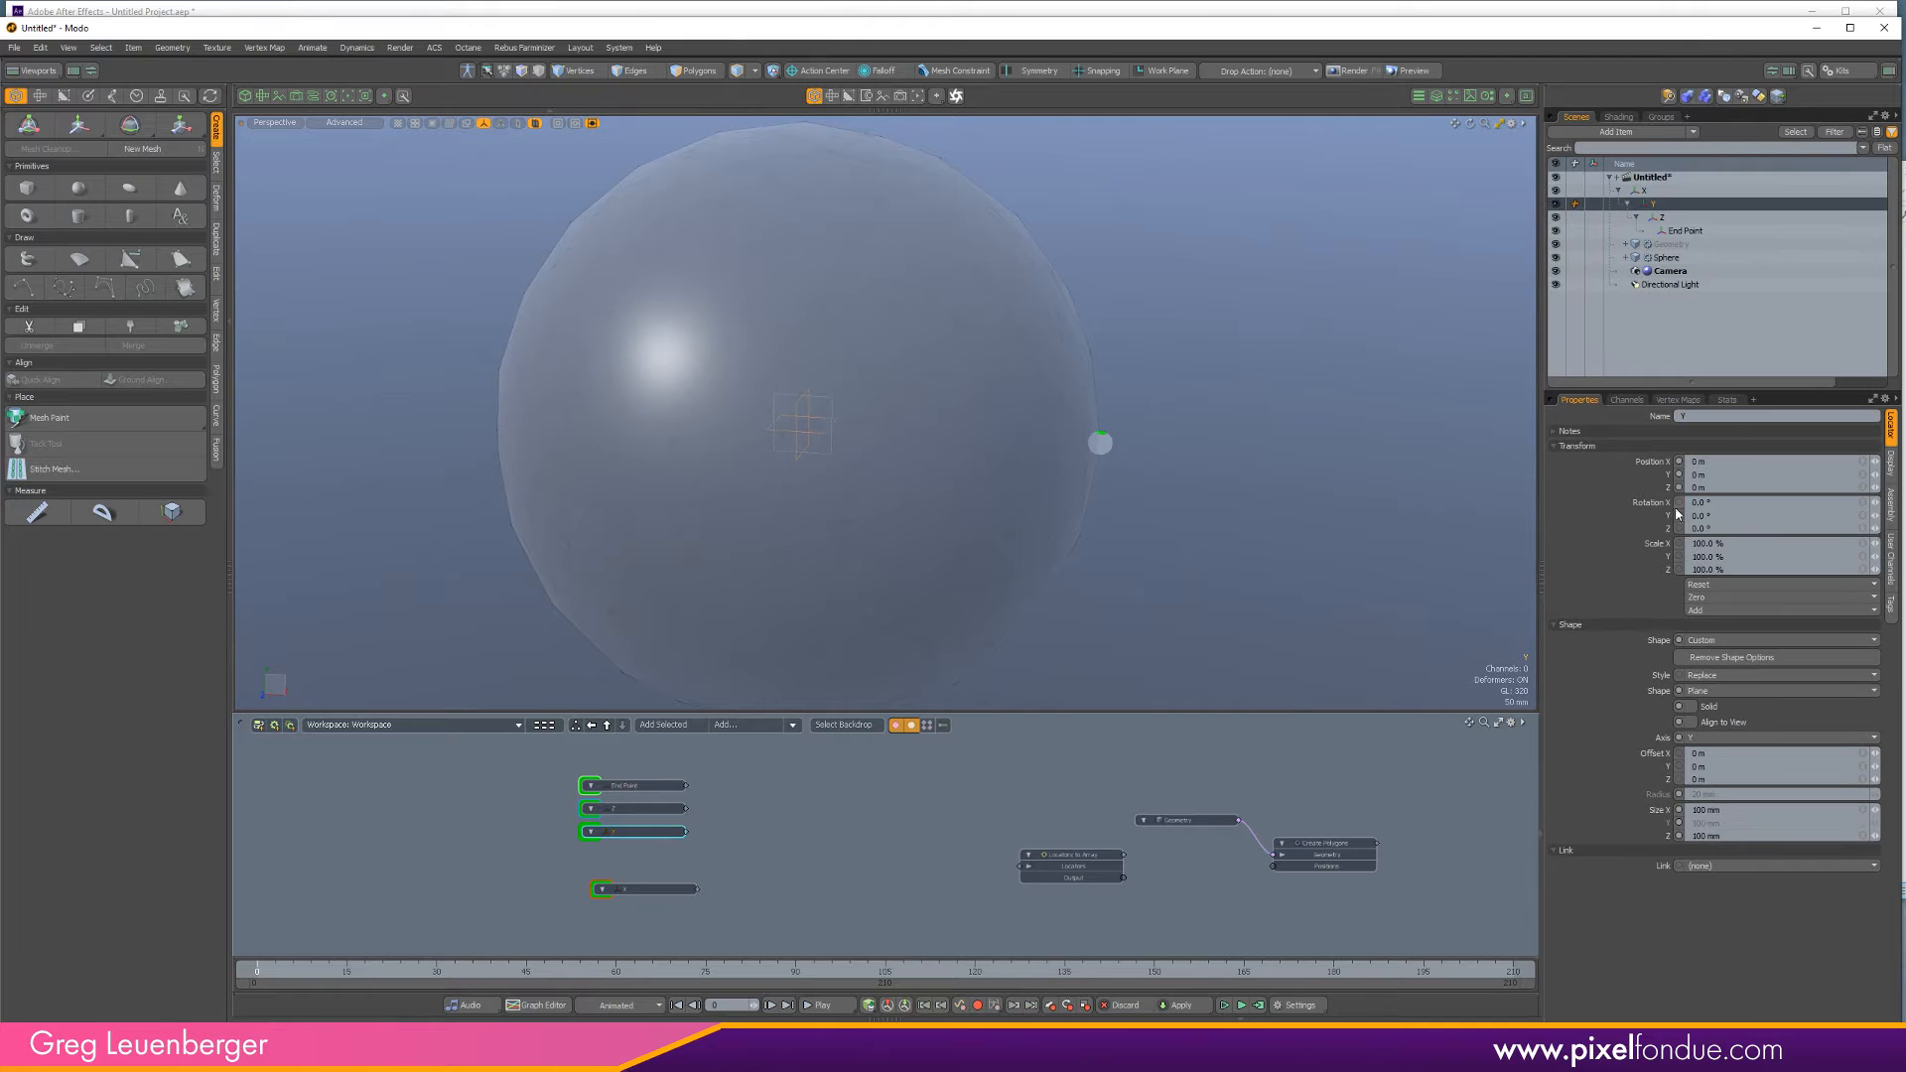
{"action": "left_click", "coordinate": [1621, 514]}
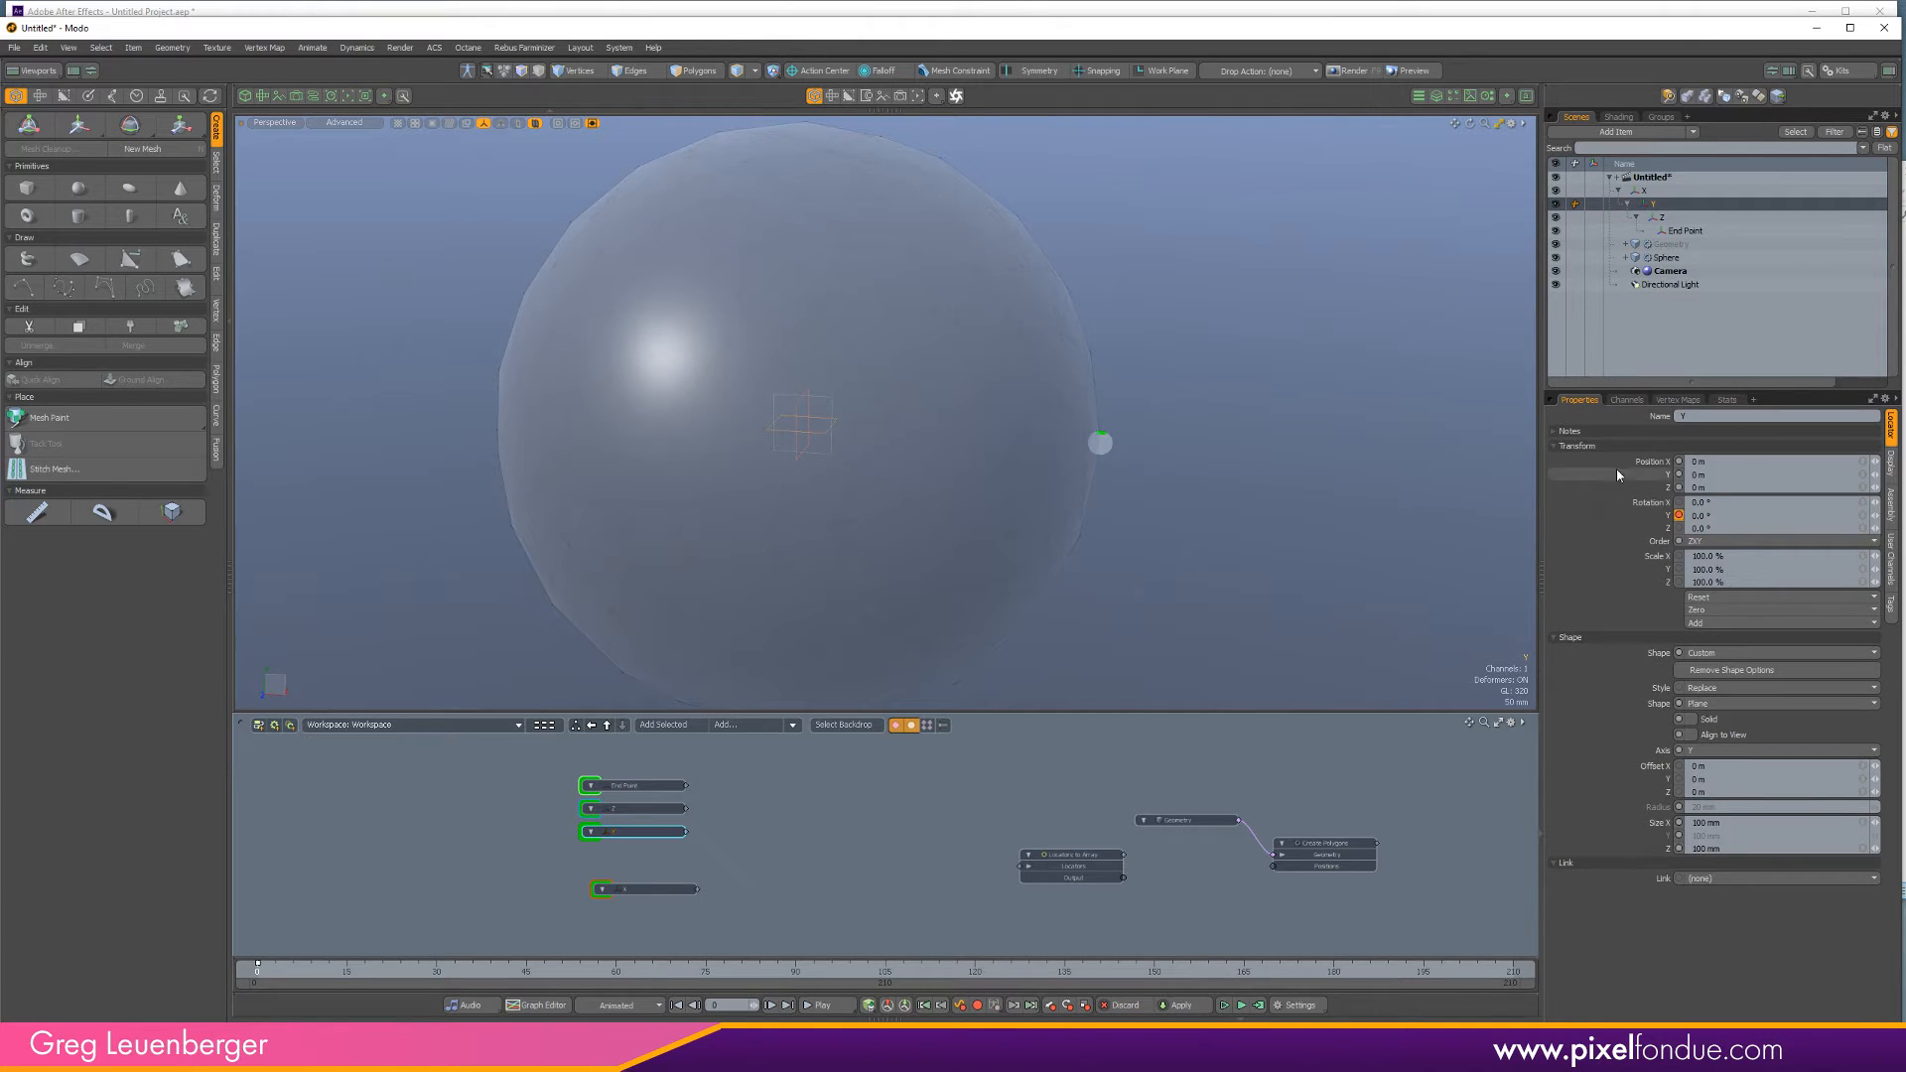
{"action": "left_click", "coordinate": [1668, 218]}
{"action": "left_click", "coordinate": [1631, 527]}
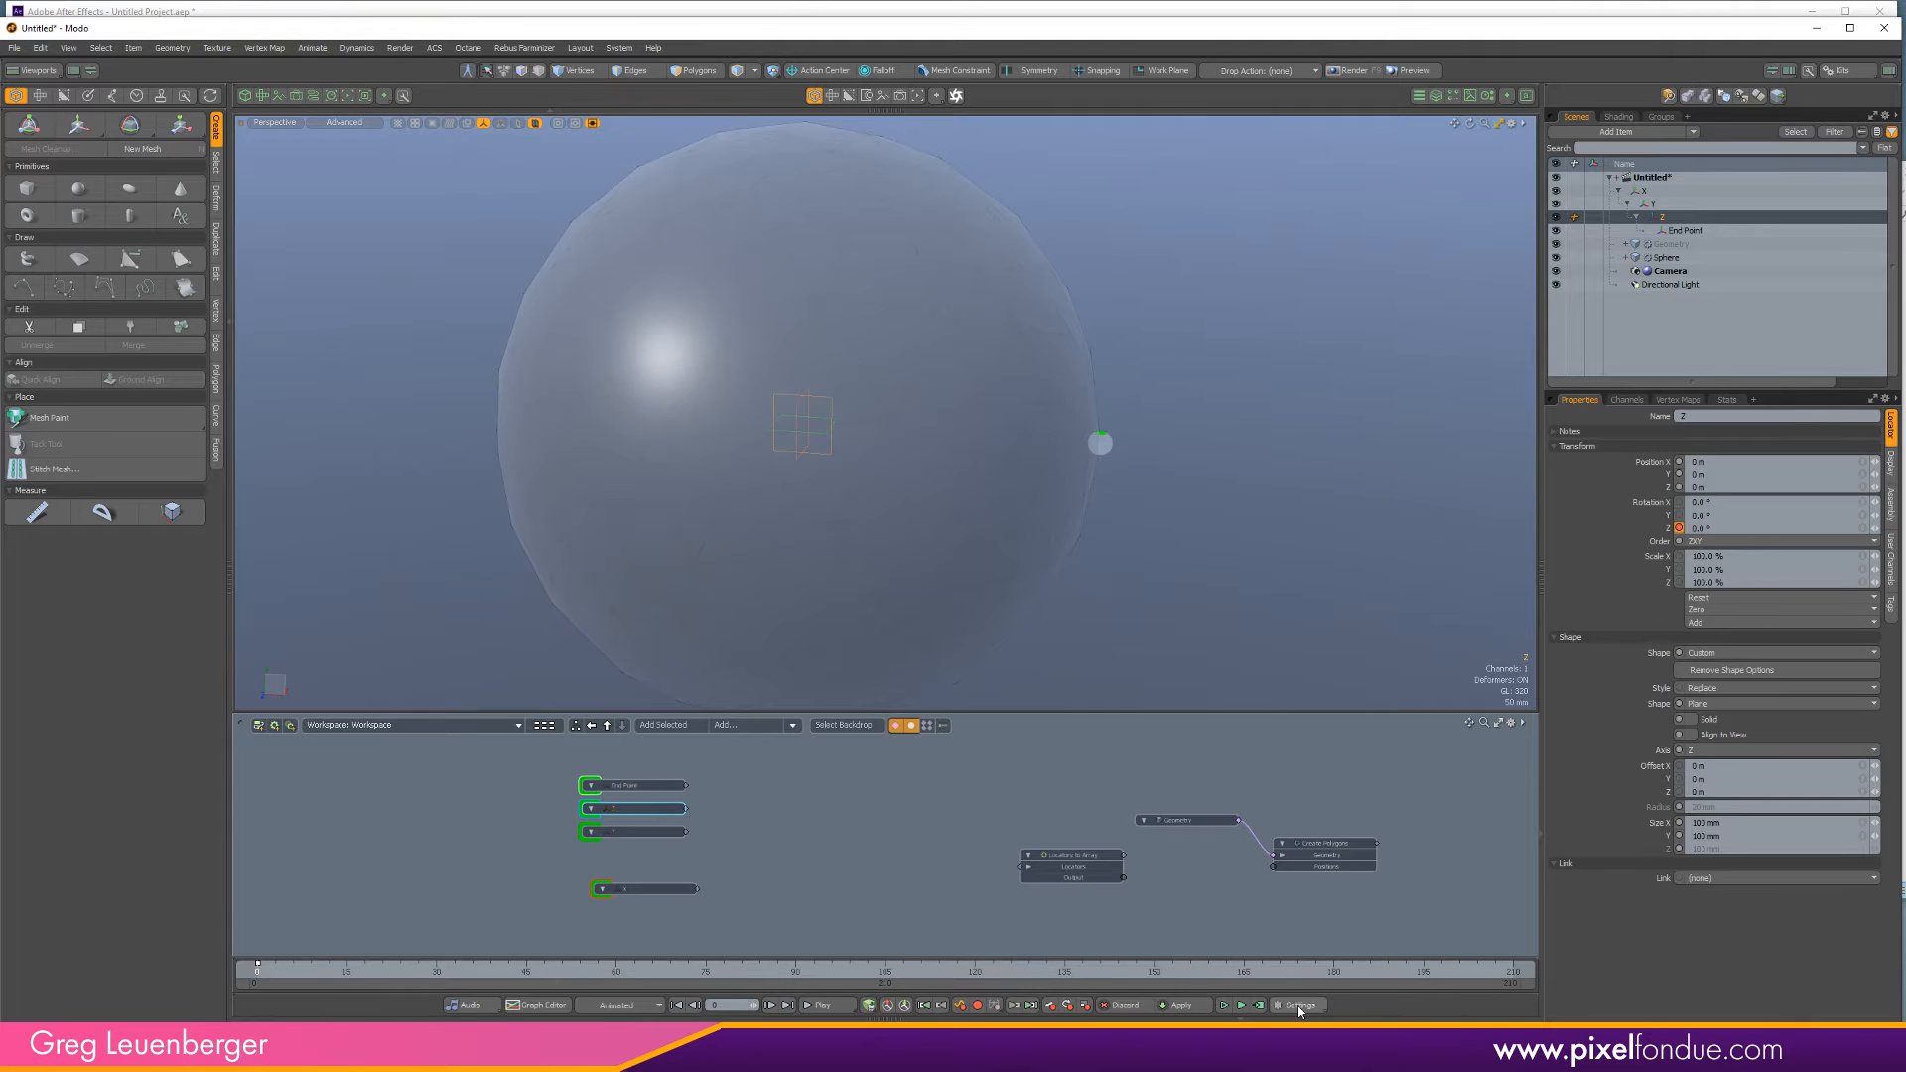
Set locator Z's Rotation Z to 180° at frame 210.
{"action": "left_click_drag", "start_coordinate": [1483, 969], "coordinate": [1514, 969]}
{"action": "left_click", "coordinate": [1755, 527]}
{"action": "type", "text": "180"}
{"action": "key", "text": "Return"}
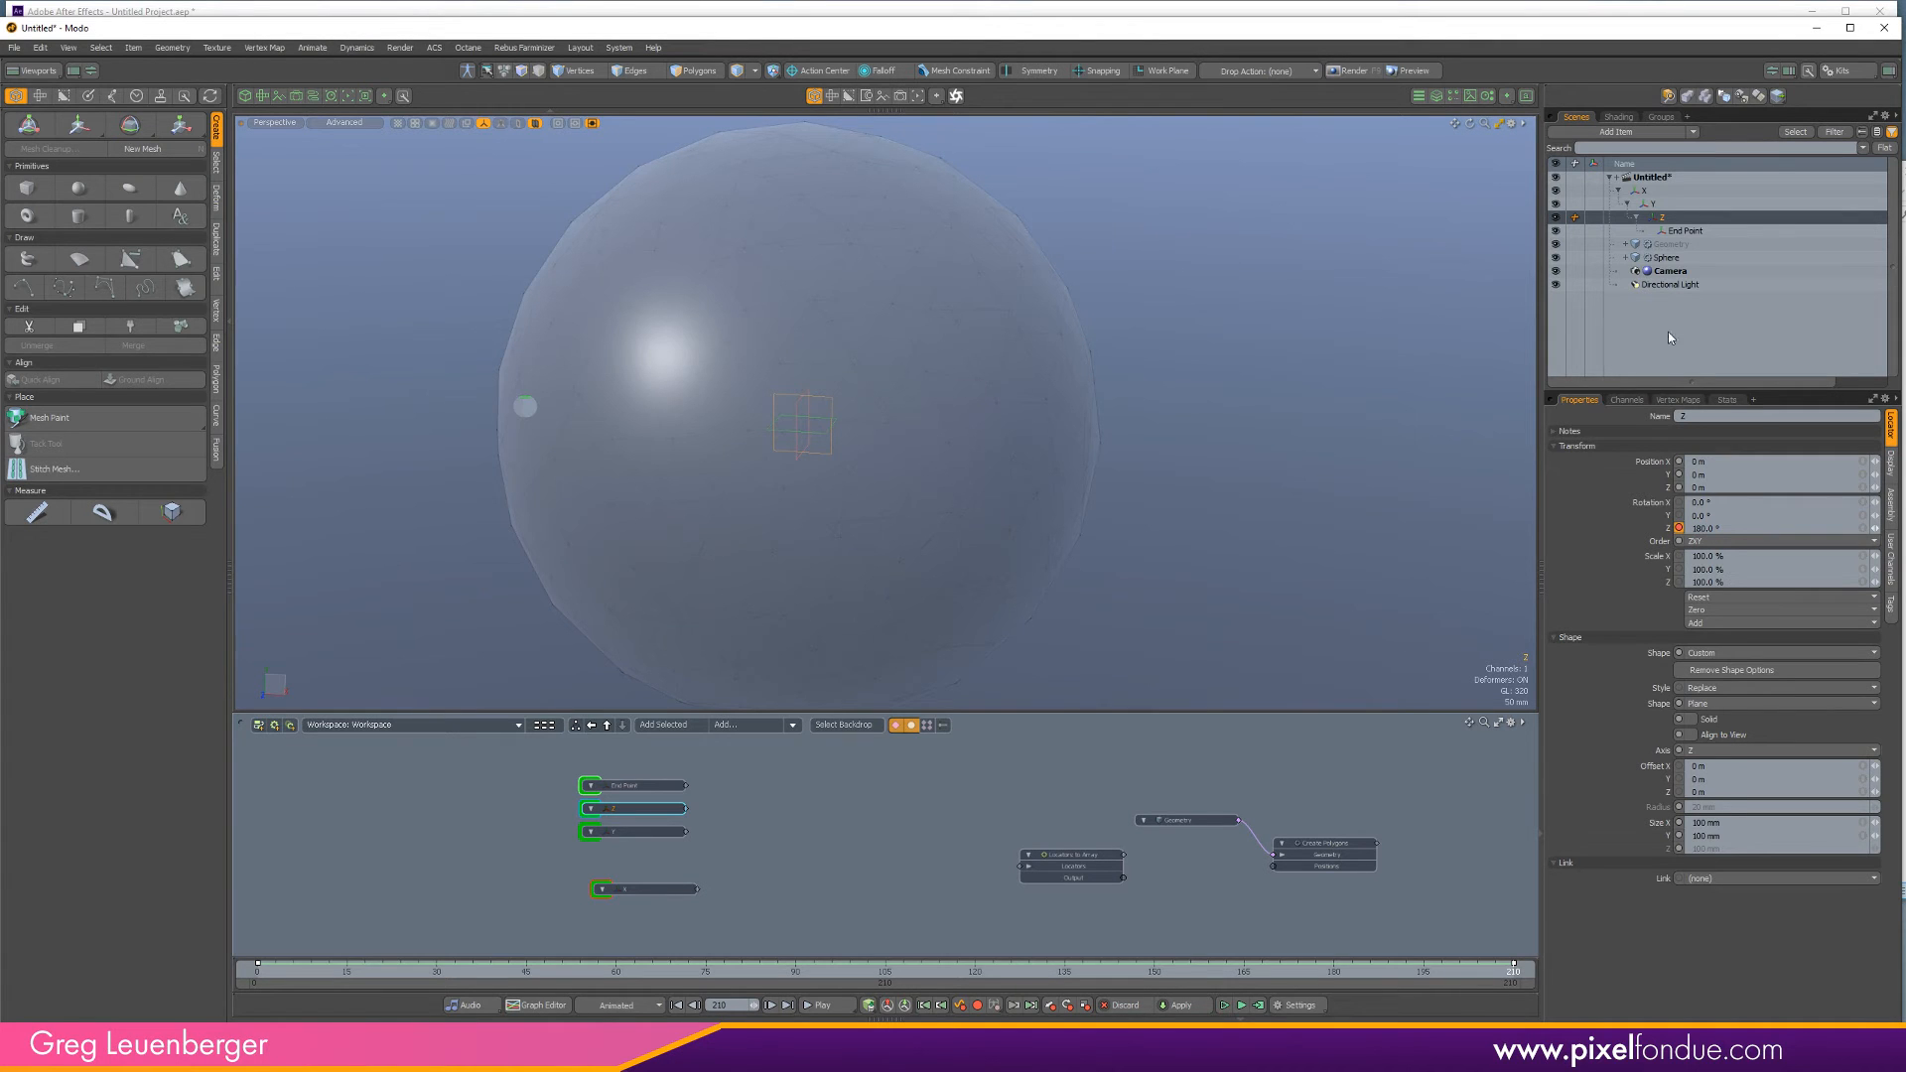
At frame 210, set locator Y's Rotation Y to -270° and locator X's Rotation X to 360°.
{"action": "left_click", "coordinate": [1659, 203]}
{"action": "left_click", "coordinate": [1707, 516]}
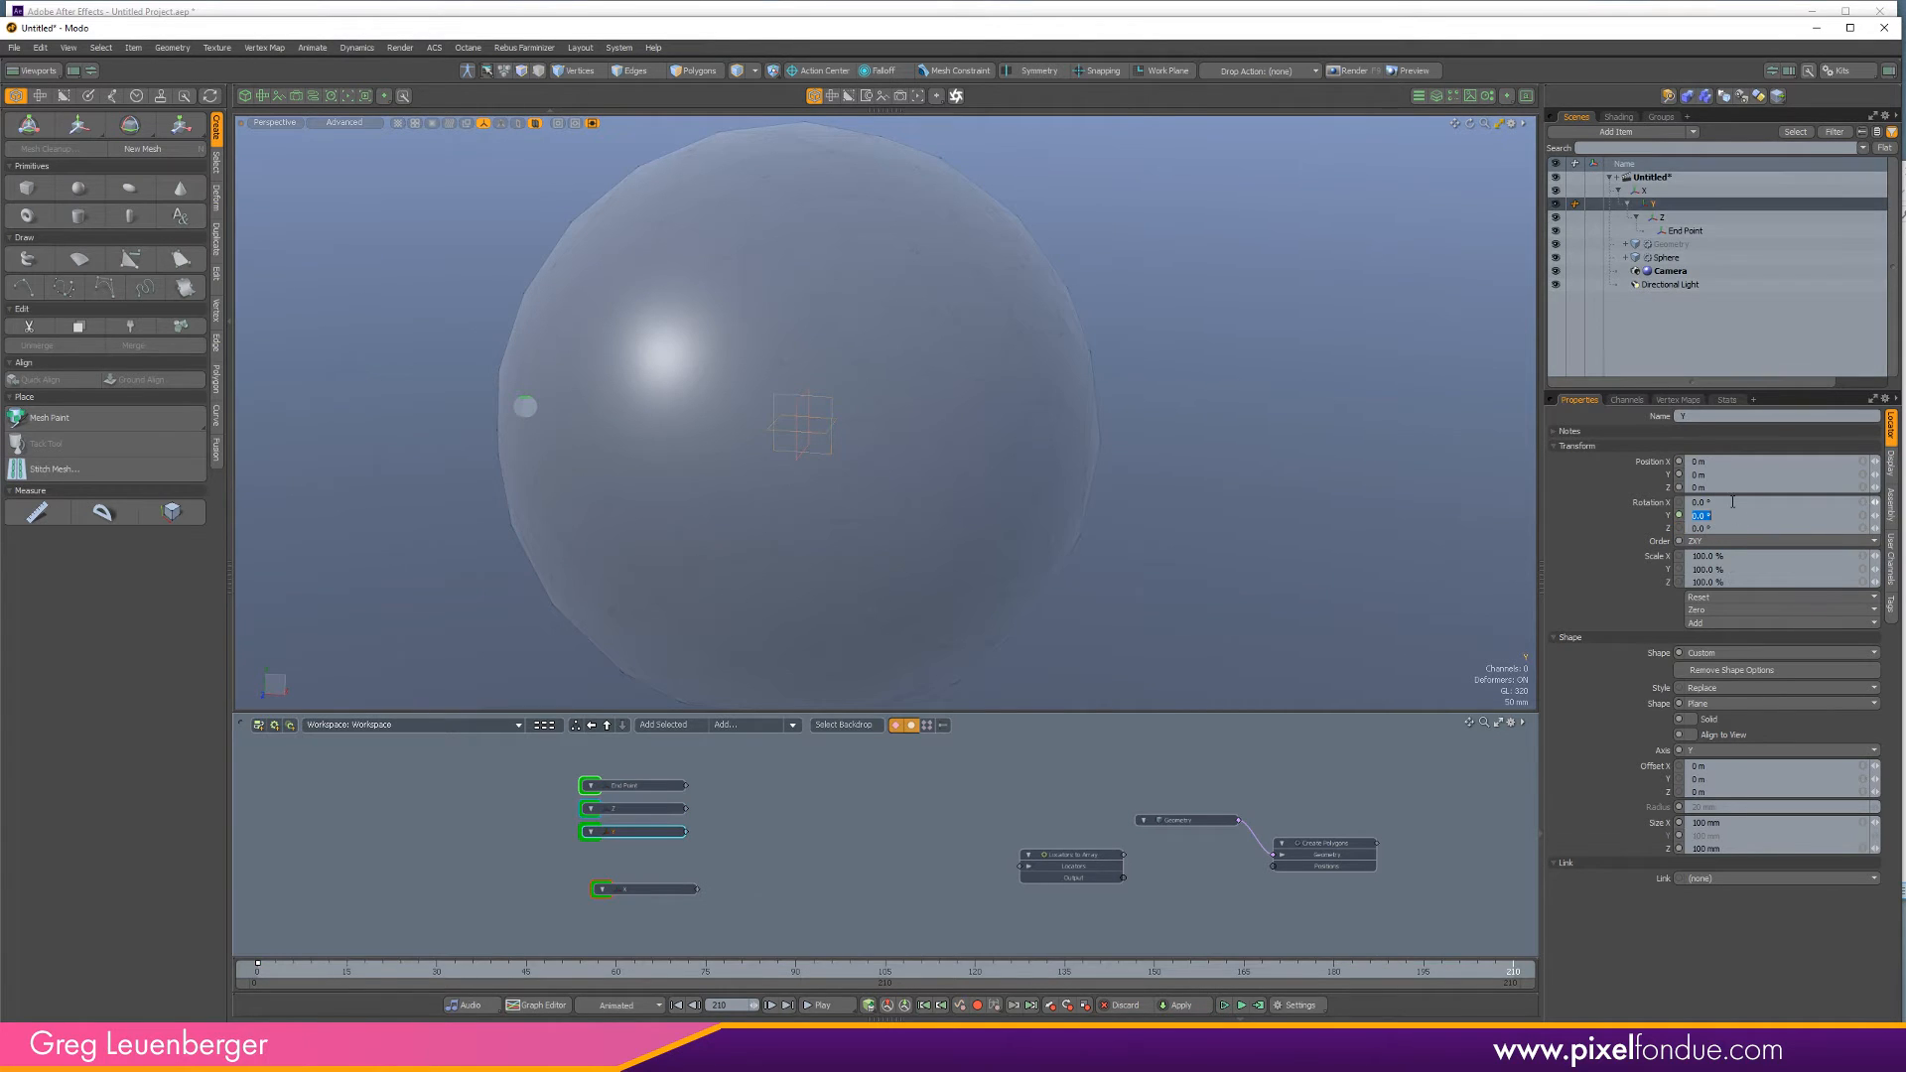
{"action": "type", "text": "-2"}
{"action": "key", "text": "Return"}
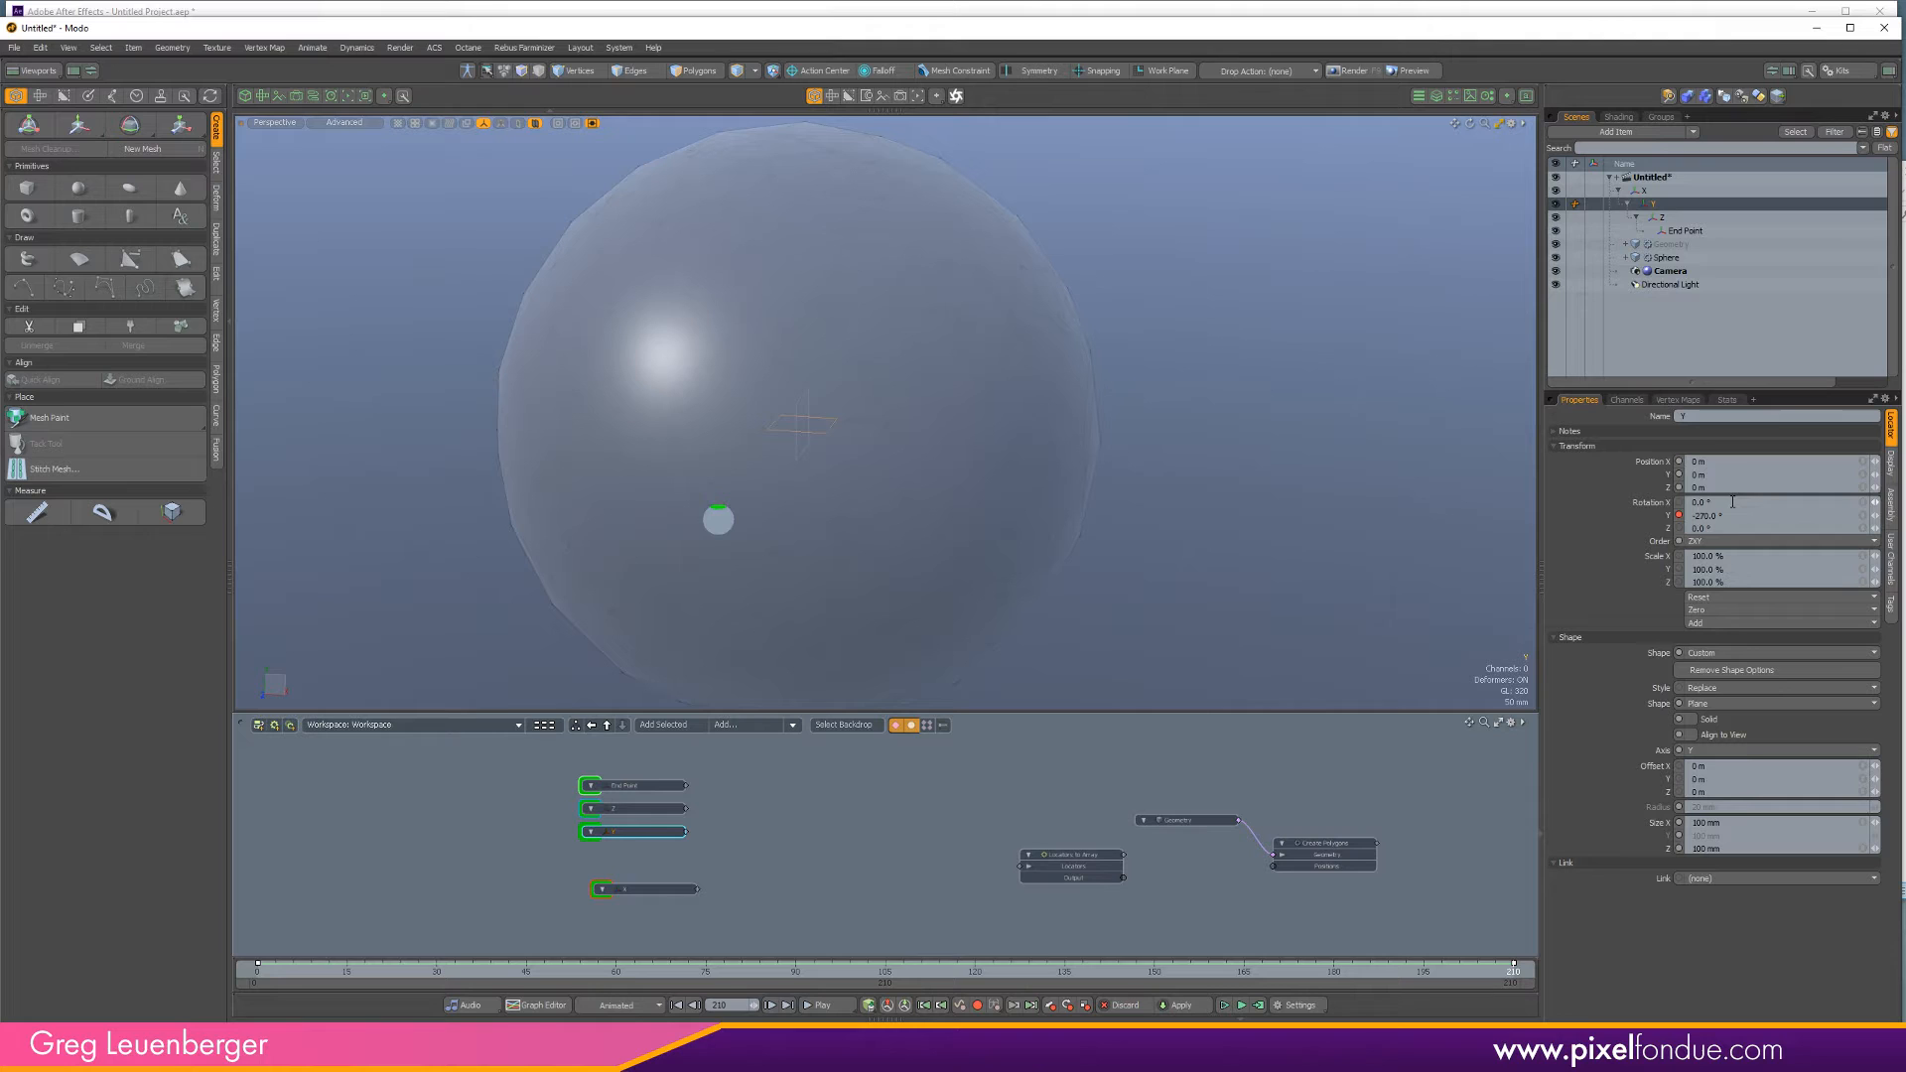
{"action": "left_click", "coordinate": [1682, 191]}
{"action": "left_click", "coordinate": [1737, 503]}
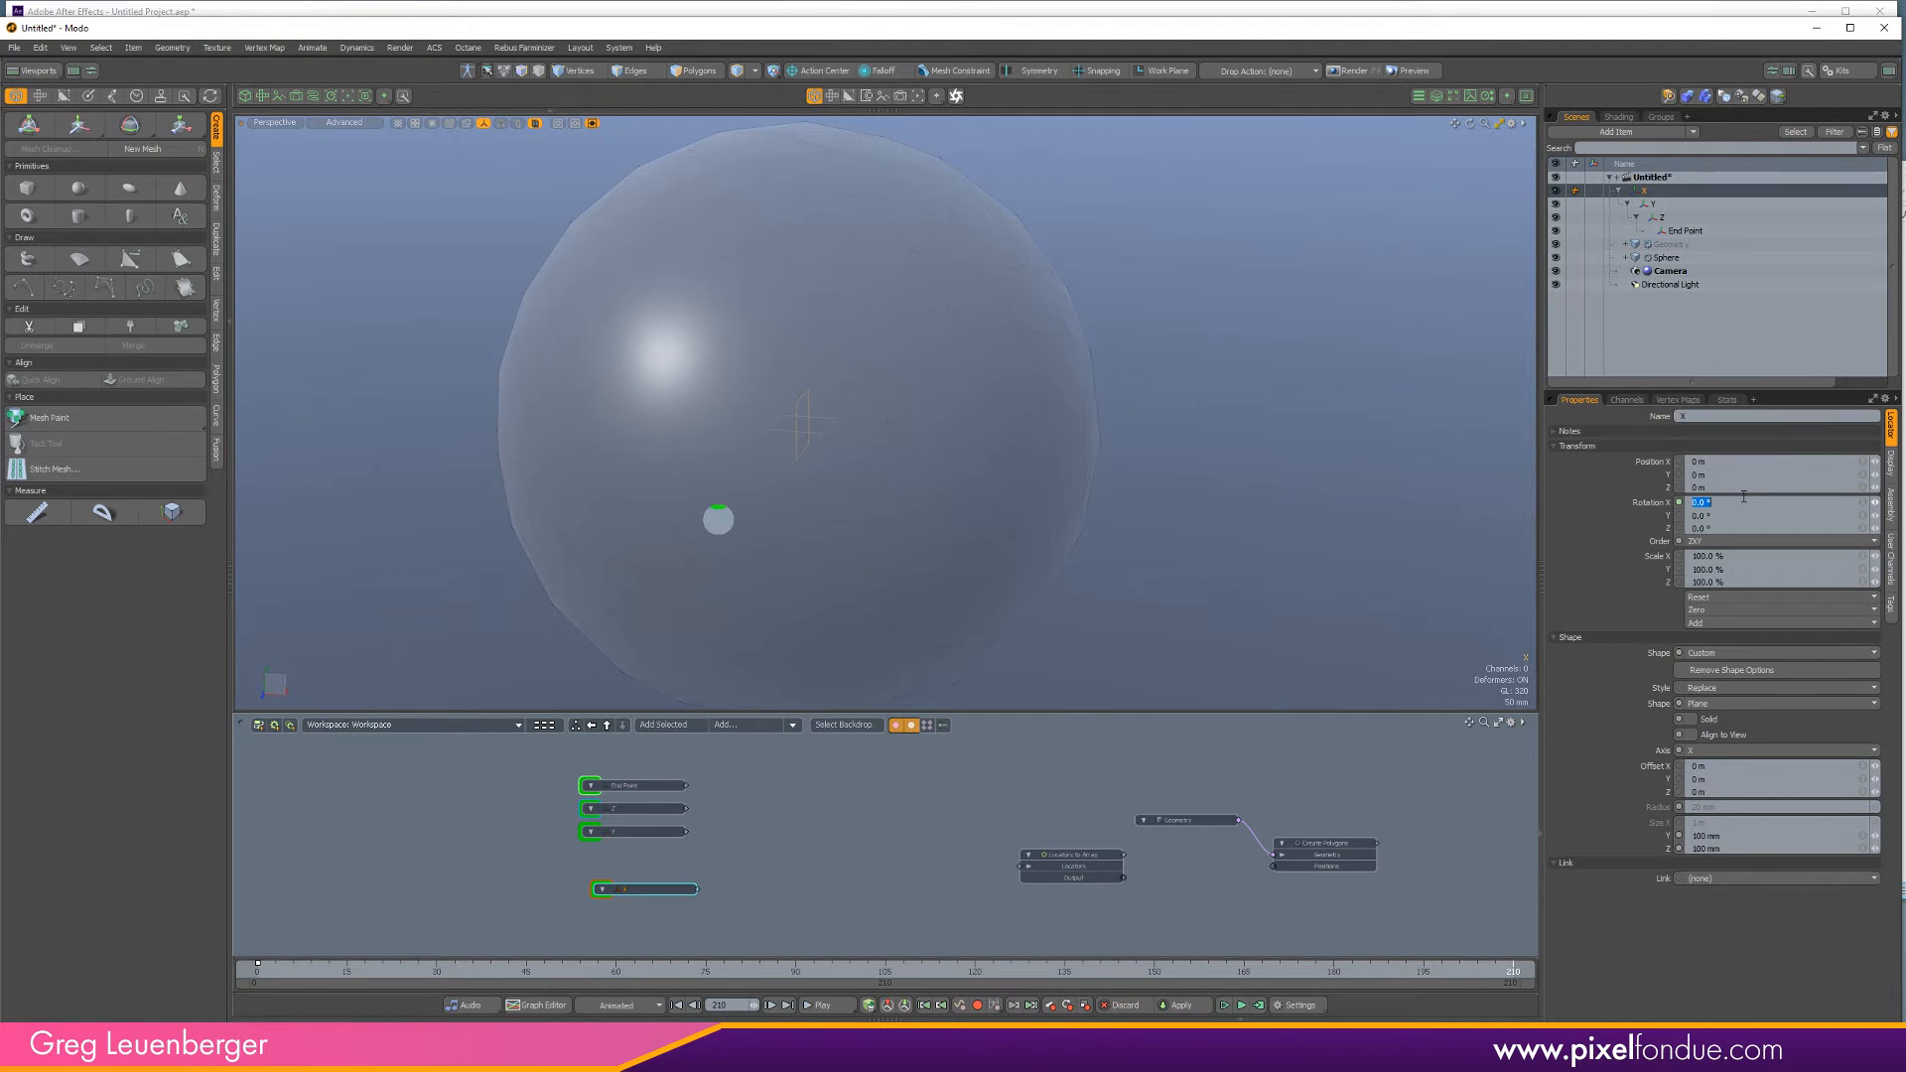
{"action": "type", "text": "360"}
{"action": "key", "text": "Return"}
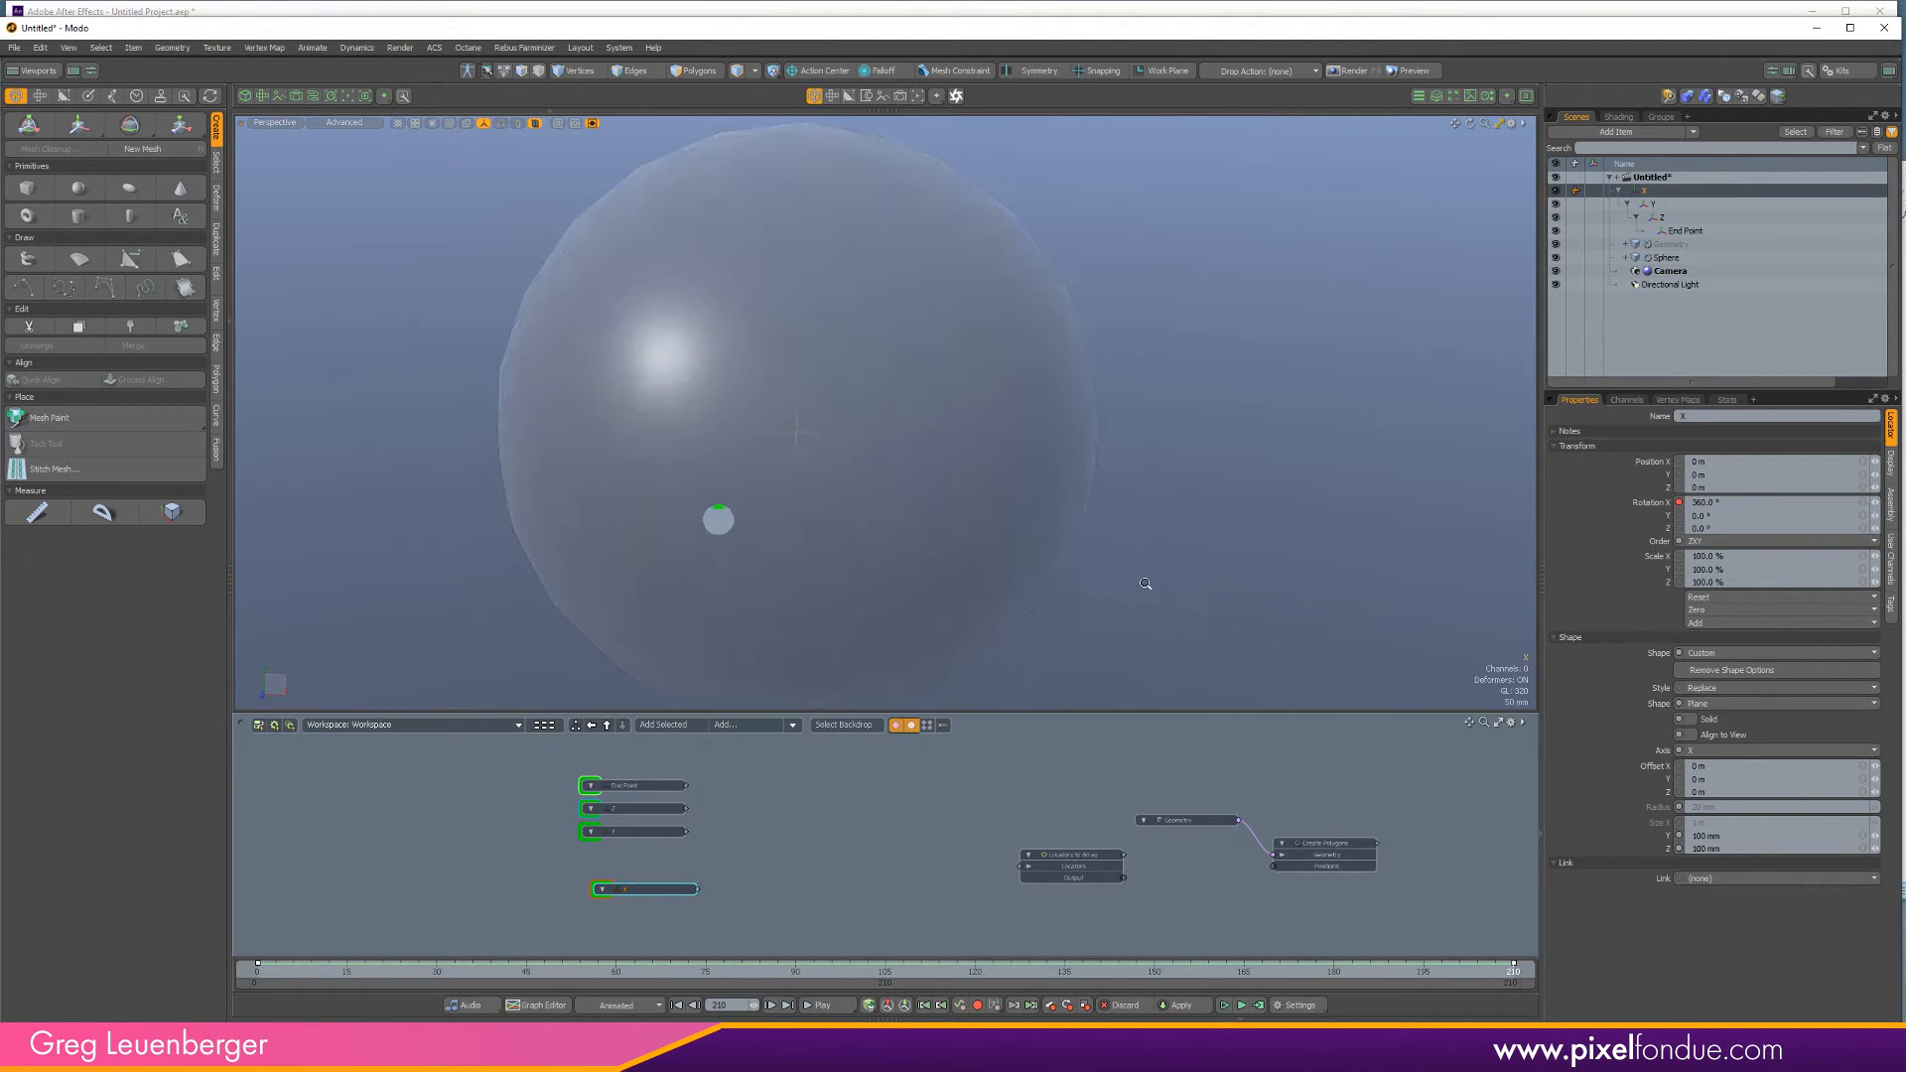
Scrub through the animation to check how the End Point travels around the sphere, ending at frame 0.
{"action": "mouse_move", "coordinate": [261, 969]}
{"action": "left_mouse_down"}
{"action": "mouse_move", "coordinate": [1514, 969]}
{"action": "mouse_move", "coordinate": [258, 969]}
{"action": "left_mouse_up"}
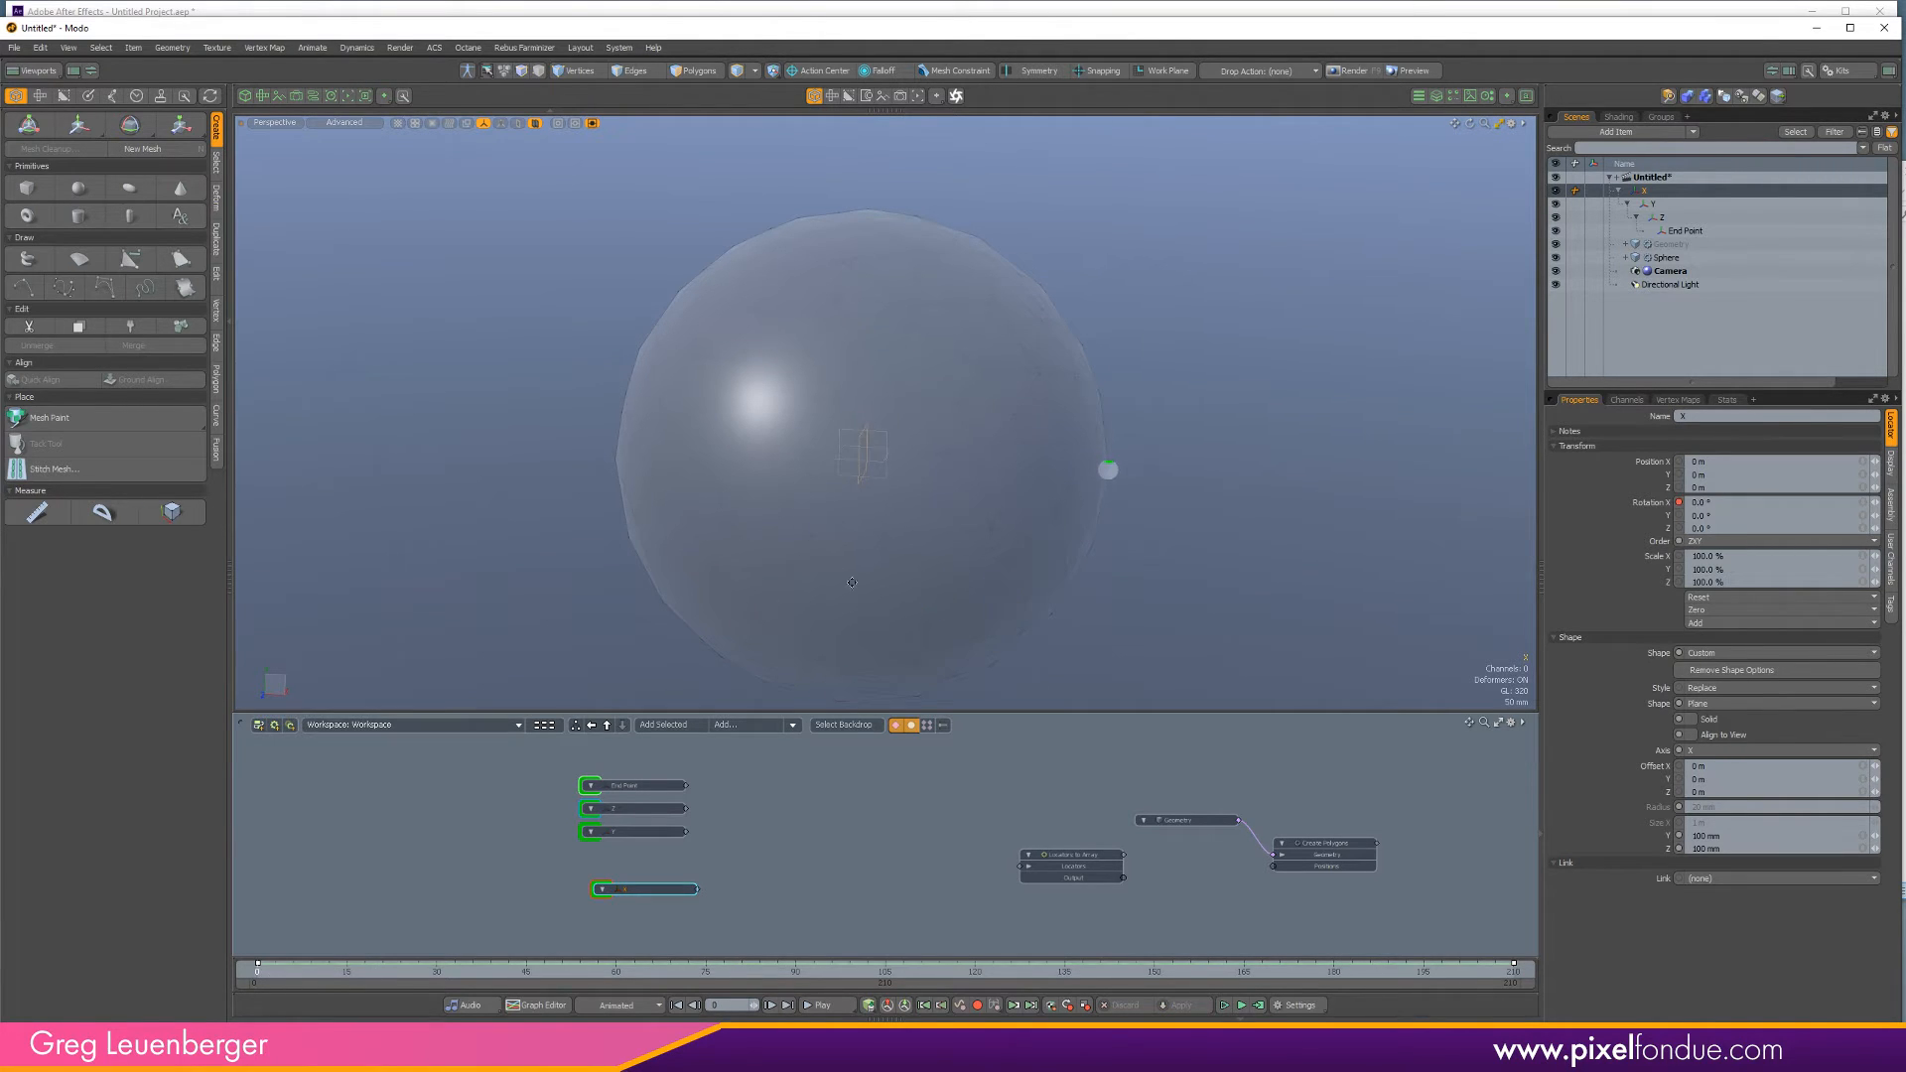
{"action": "left_click_drag", "start_coordinate": [830, 545], "coordinate": [890, 475], "text": "alt+shift"}
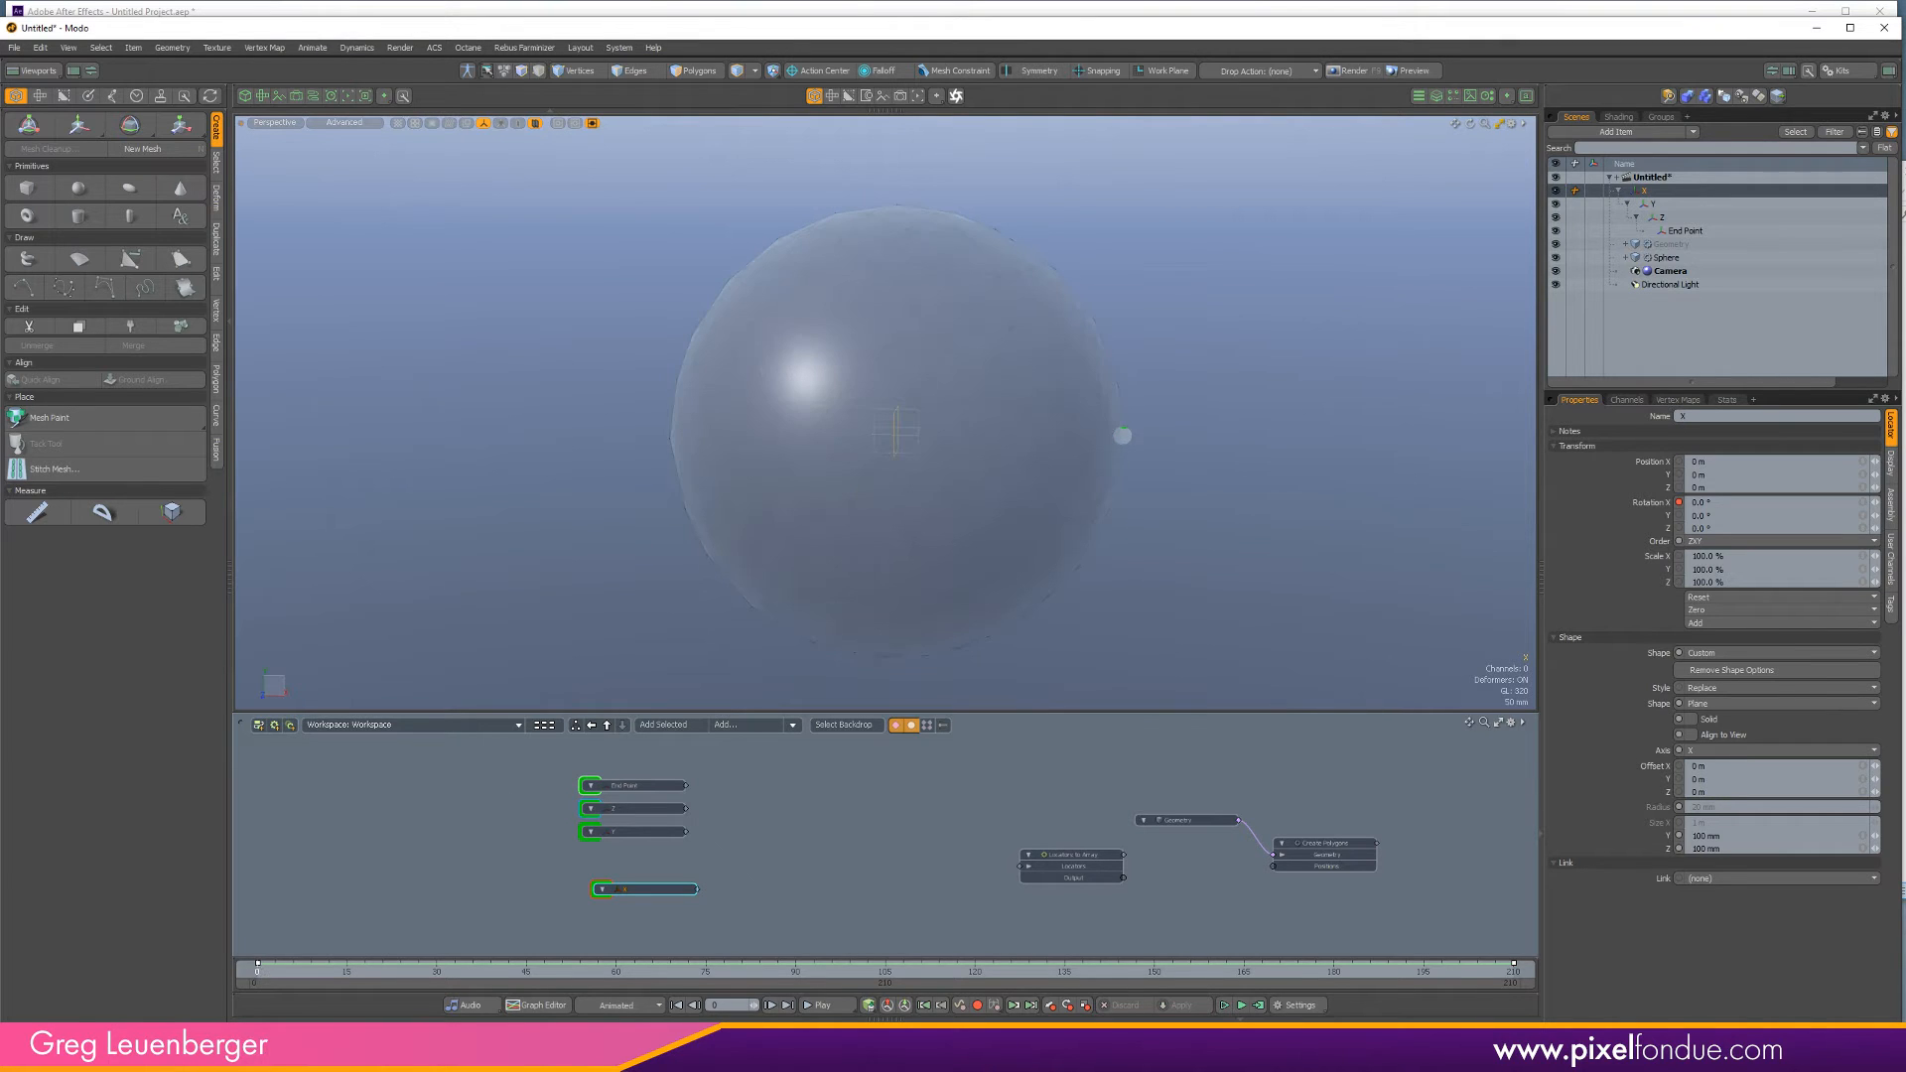
{"action": "left_click_drag", "start_coordinate": [328, 970], "coordinate": [263, 971]}
{"action": "left_click_drag", "start_coordinate": [567, 971], "coordinate": [257, 971]}
Place the End Point node beside Locators to Array in the schematic and connect it to the Locators input.
{"action": "scroll", "coordinate": [643, 862], "scroll_direction": "up", "scroll_amount": 2}
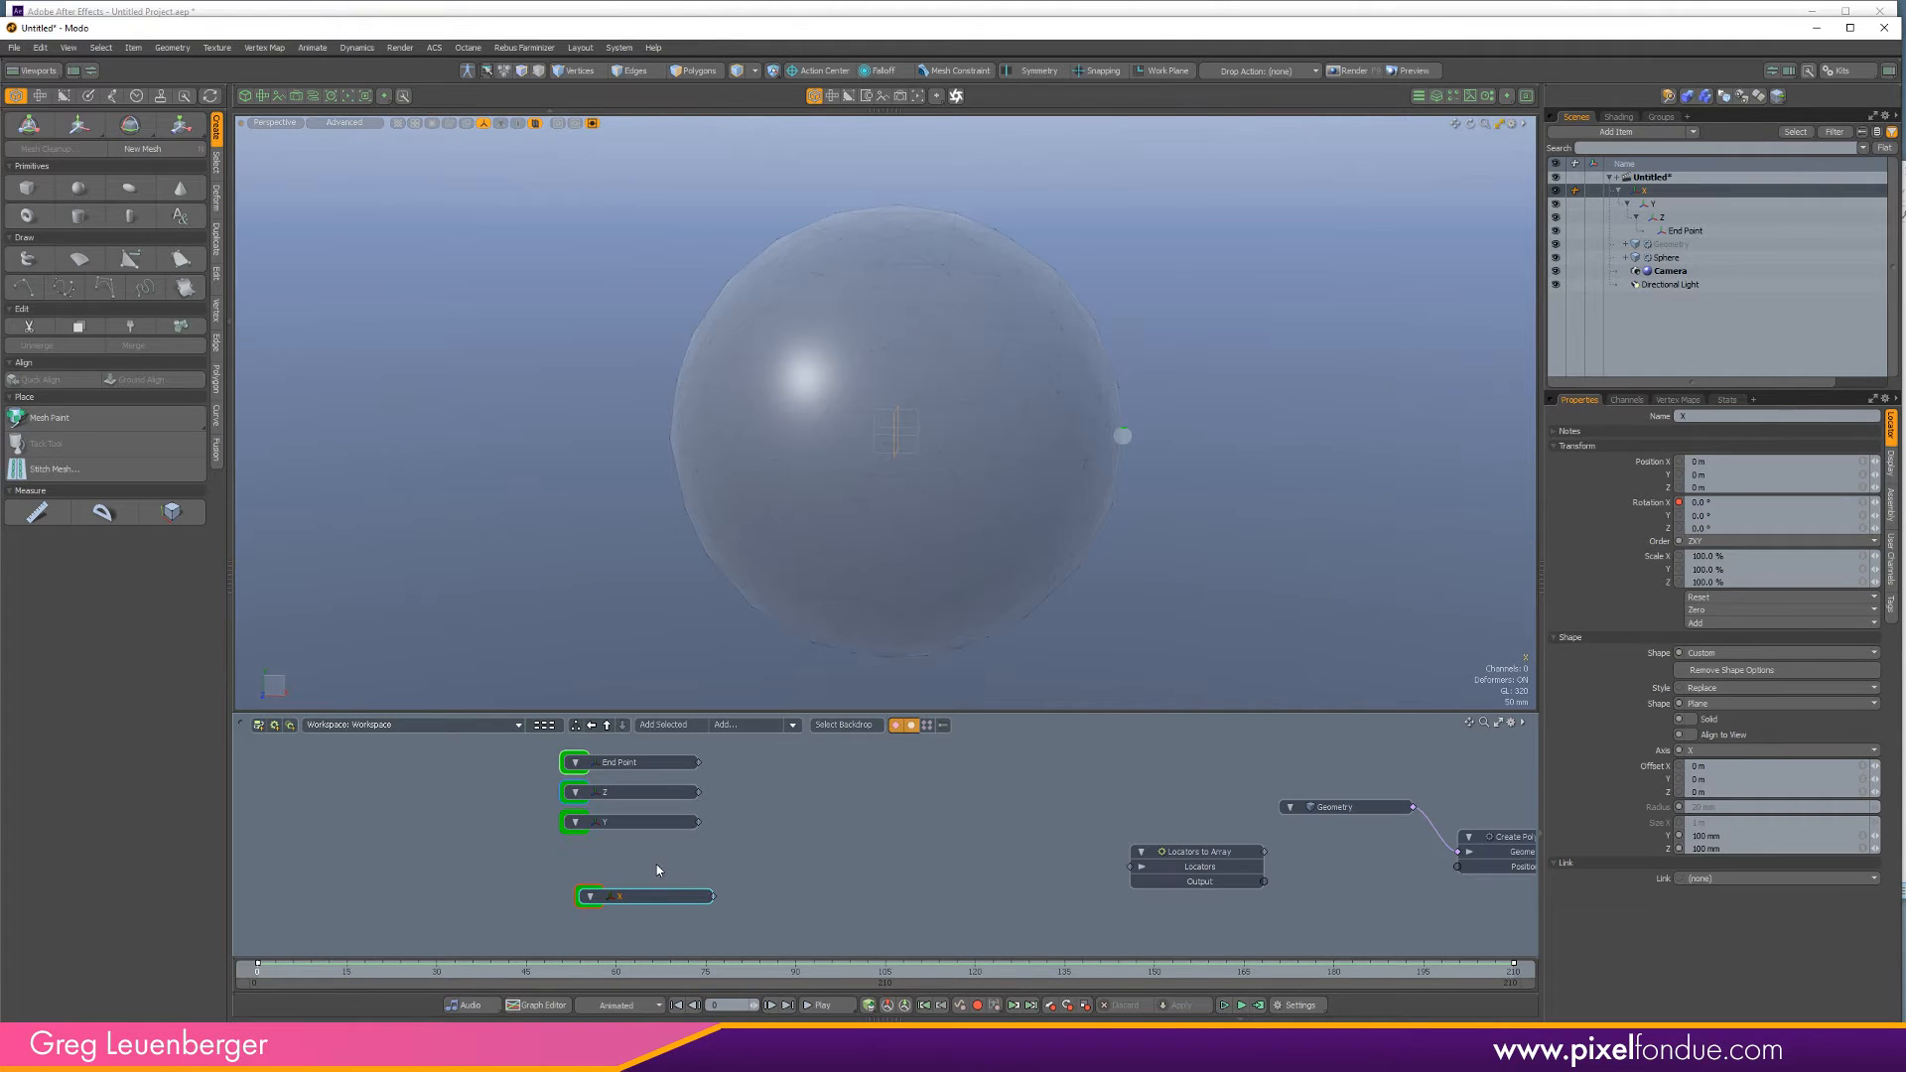
{"action": "left_click", "coordinate": [769, 877]}
{"action": "left_click_drag", "start_coordinate": [635, 764], "coordinate": [960, 869]}
{"action": "left_click_drag", "start_coordinate": [960, 870], "coordinate": [725, 873], "text": "alt"}
{"action": "left_click_drag", "start_coordinate": [877, 891], "coordinate": [916, 874]}
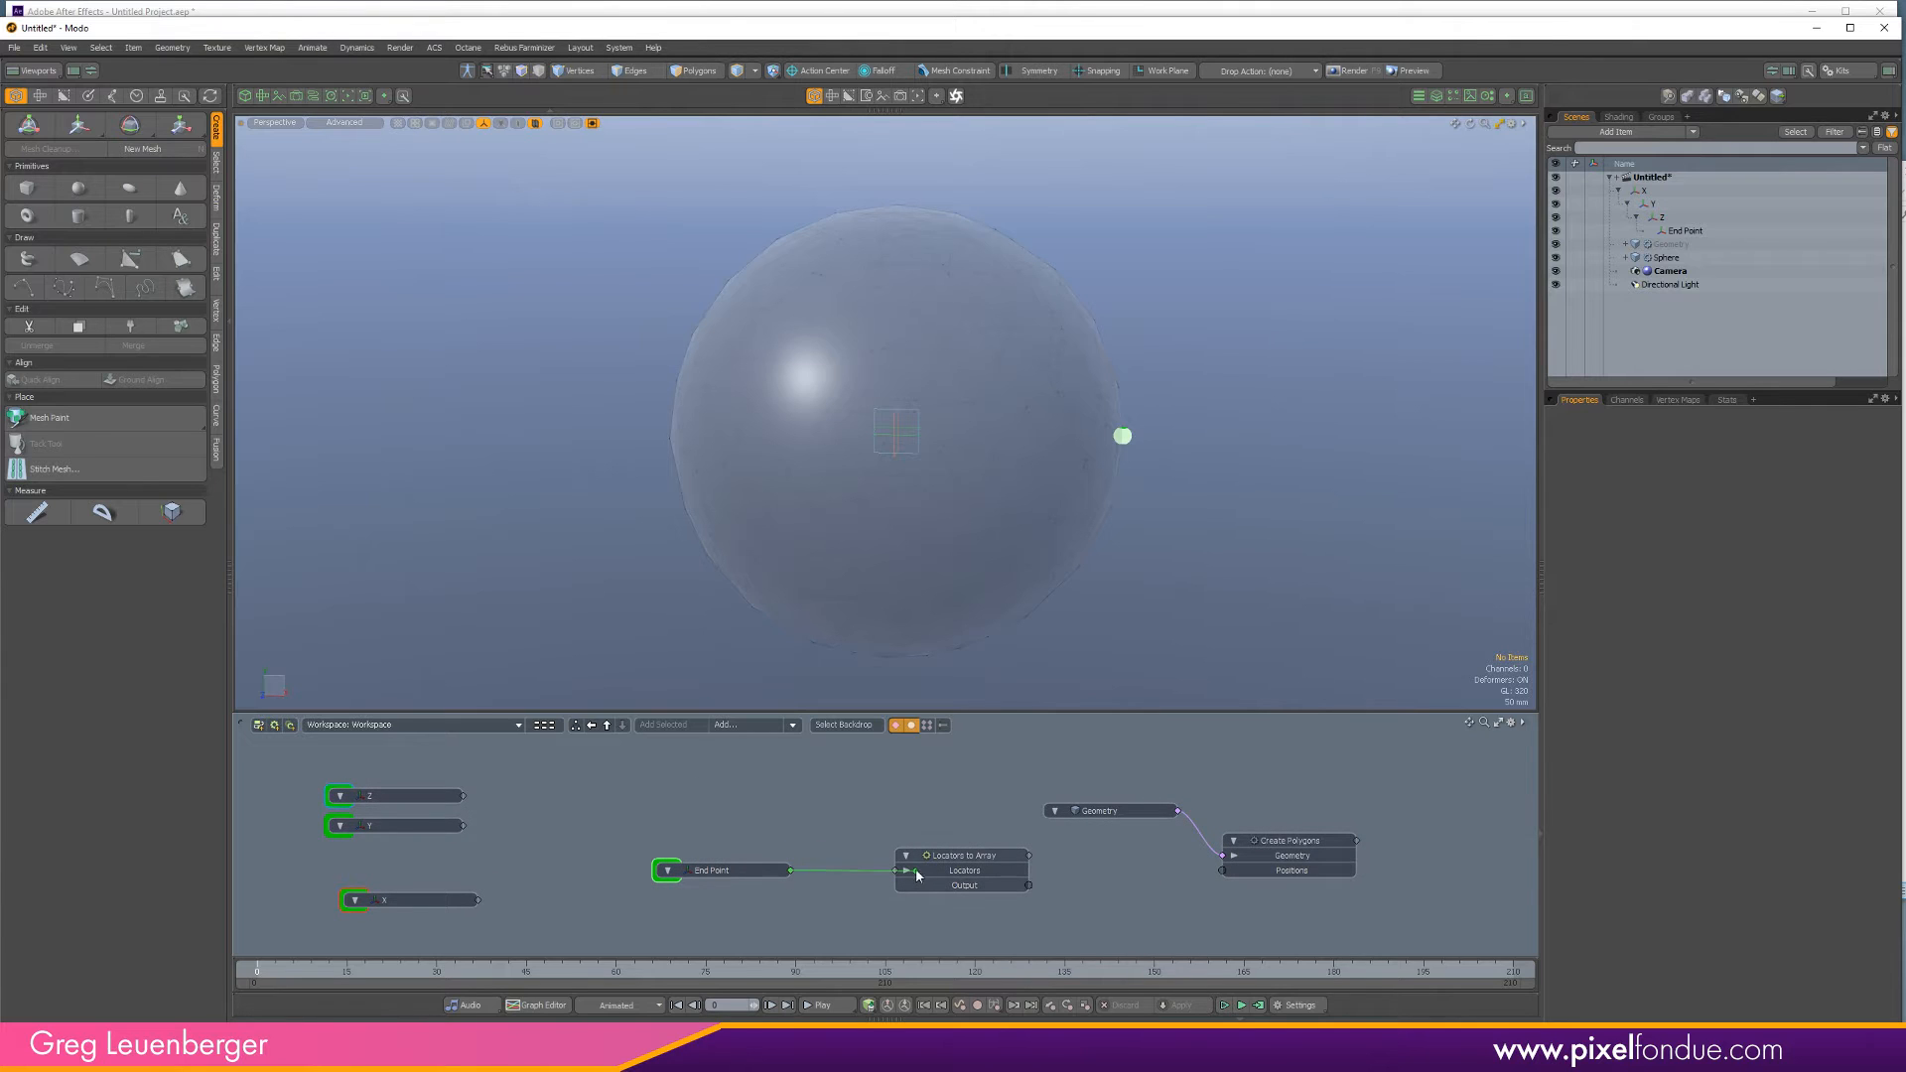
Connect the Locators to Array output to the Positions input of Create Polygons.
{"action": "left_click", "coordinate": [976, 869]}
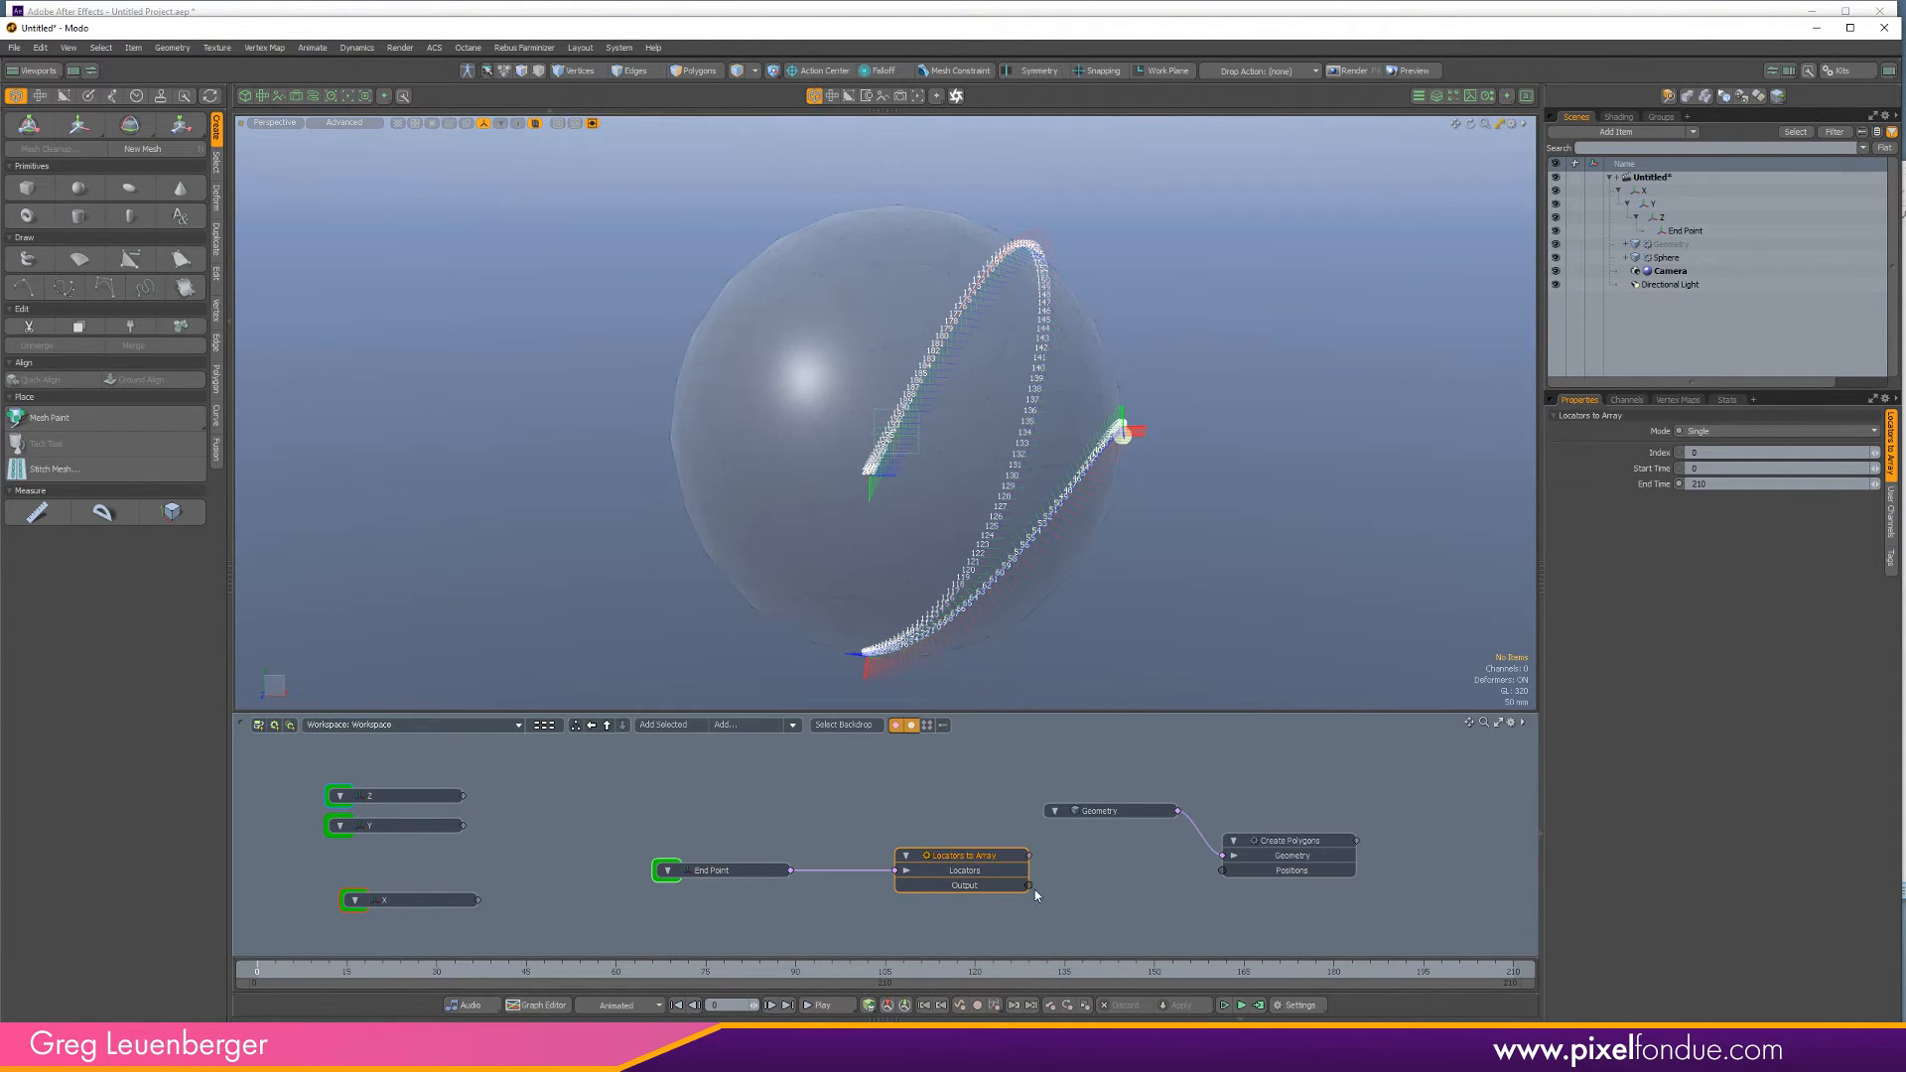
{"action": "left_click_drag", "start_coordinate": [1030, 885], "coordinate": [1224, 884]}
{"action": "left_click", "coordinate": [1089, 840]}
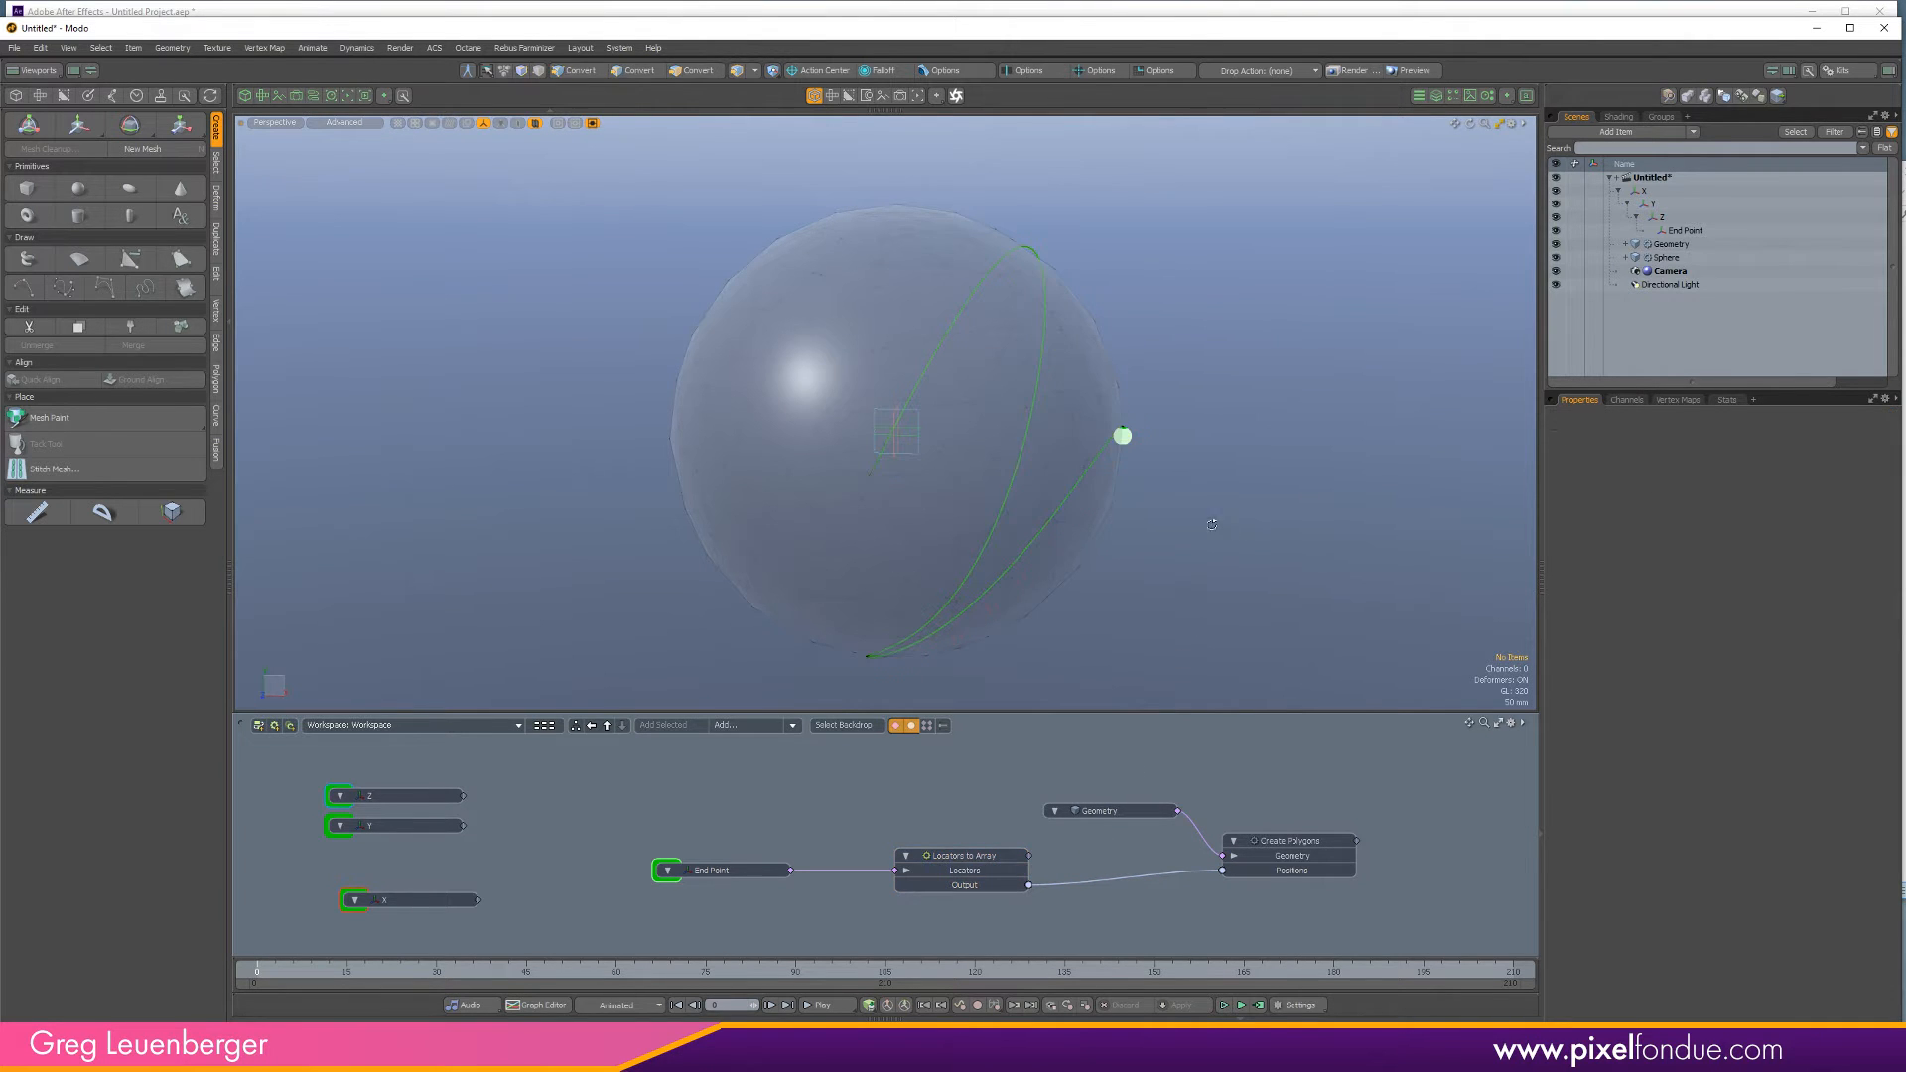
Inspect the generated curve around the sphere from several angles while scrubbing the animation.
{"action": "left_click_drag", "start_coordinate": [745, 461], "coordinate": [1102, 487], "text": "alt"}
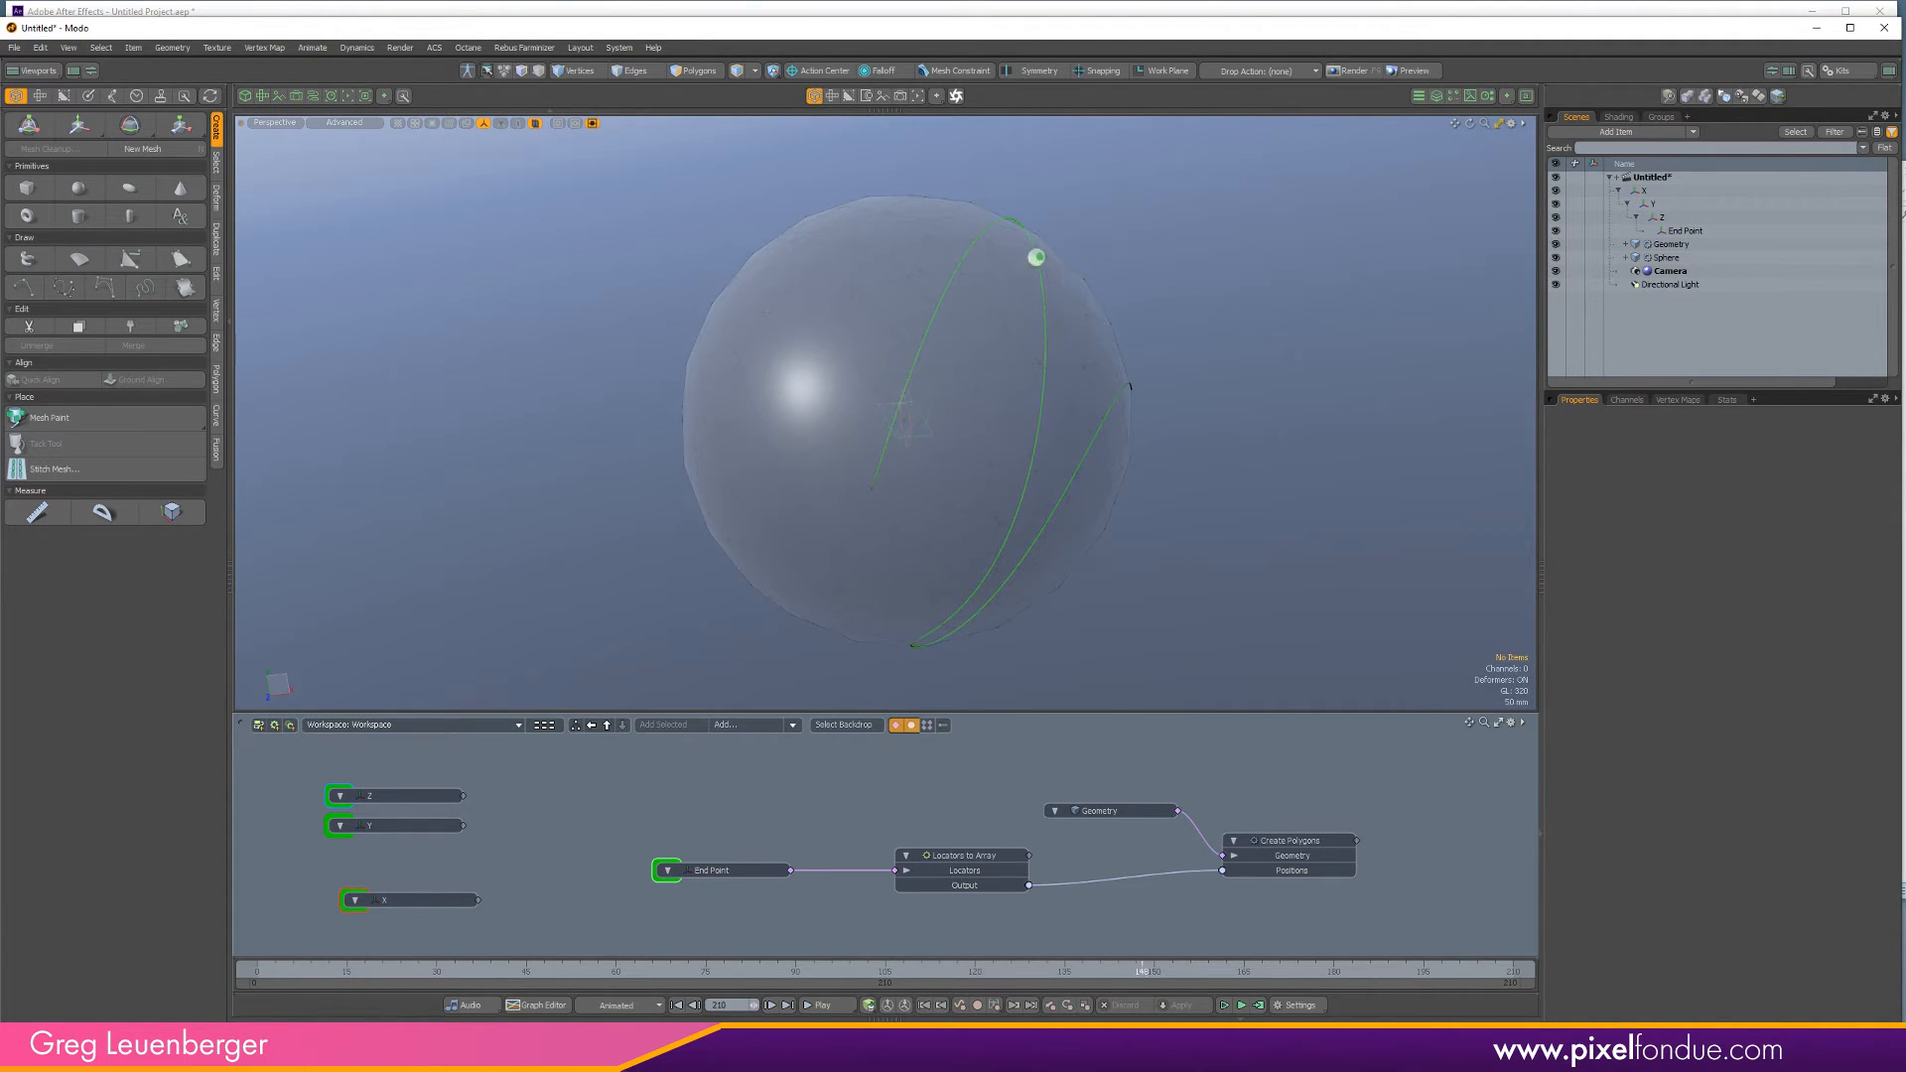
{"action": "left_click_drag", "start_coordinate": [1142, 972], "coordinate": [256, 972]}
{"action": "left_click_drag", "start_coordinate": [1149, 472], "coordinate": [701, 669], "text": "alt"}
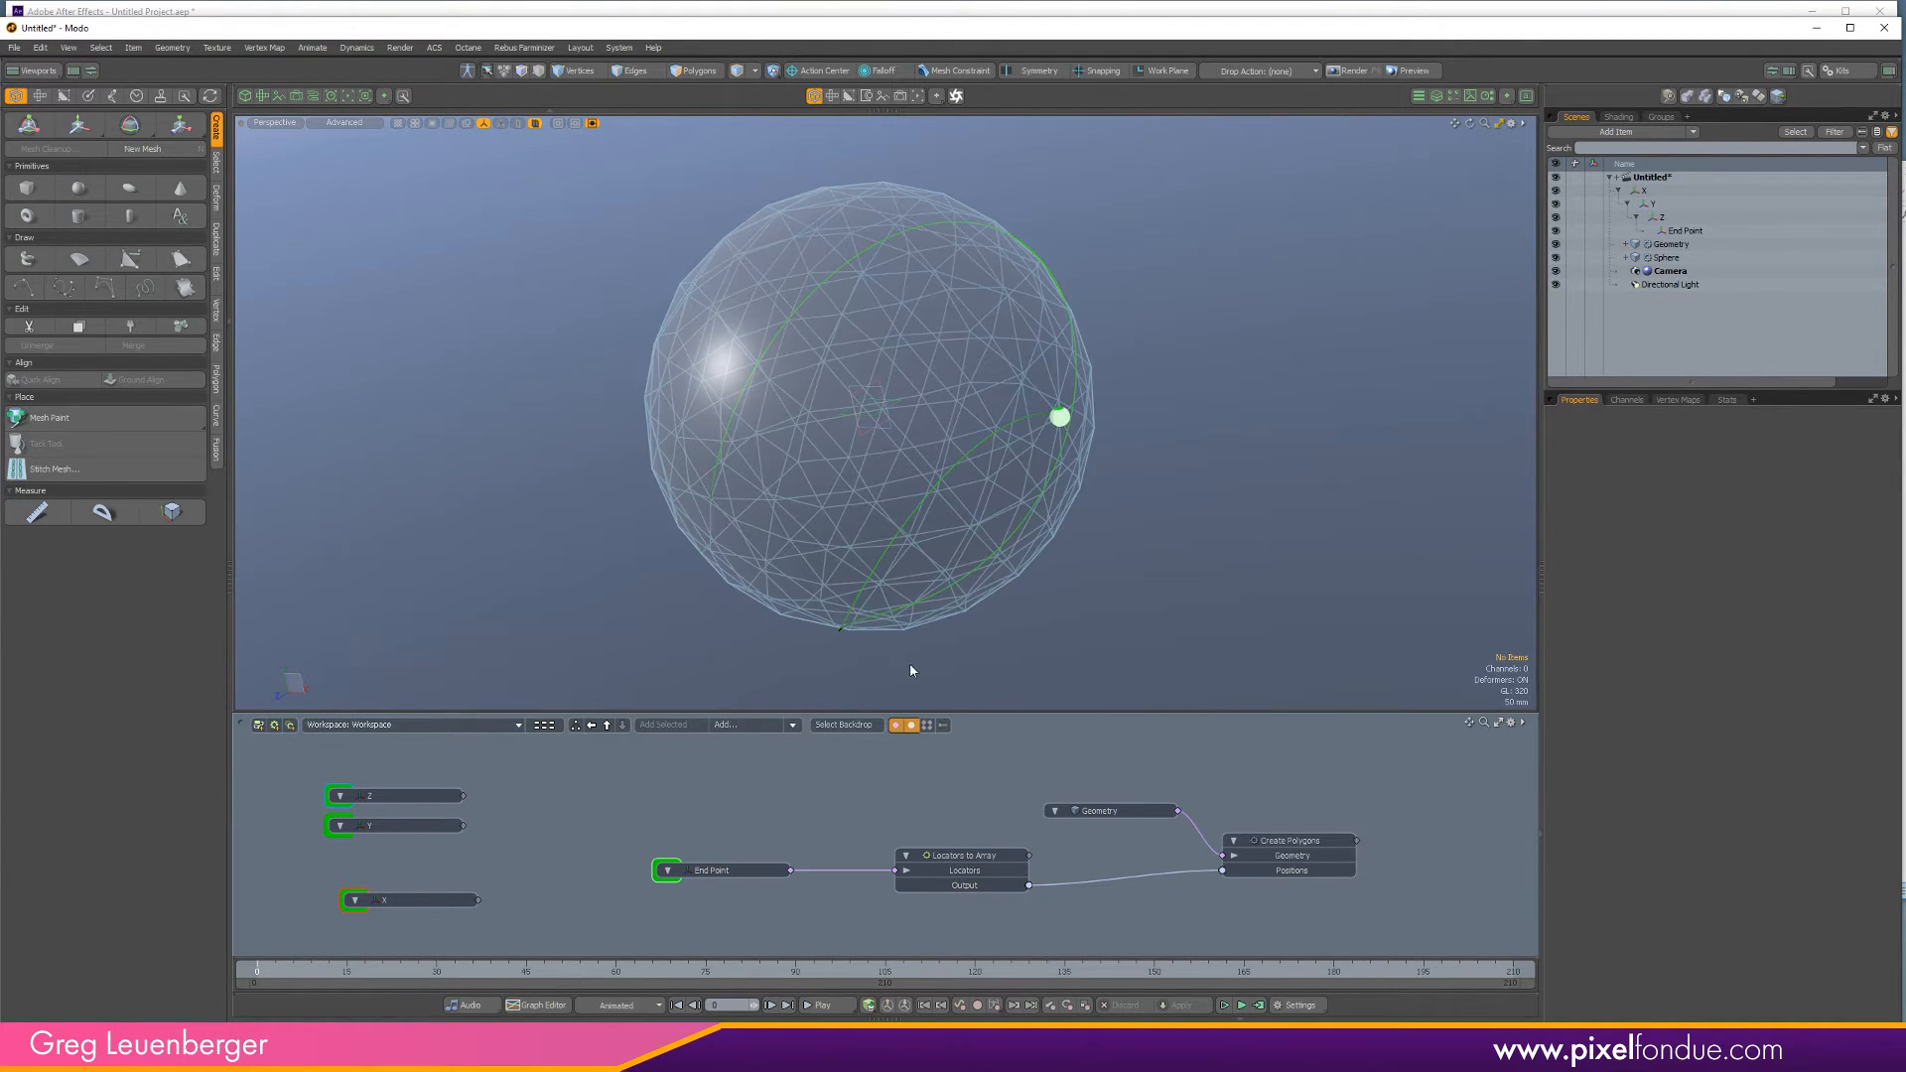
{"action": "left_click_drag", "start_coordinate": [775, 643], "coordinate": [873, 657], "text": "alt"}
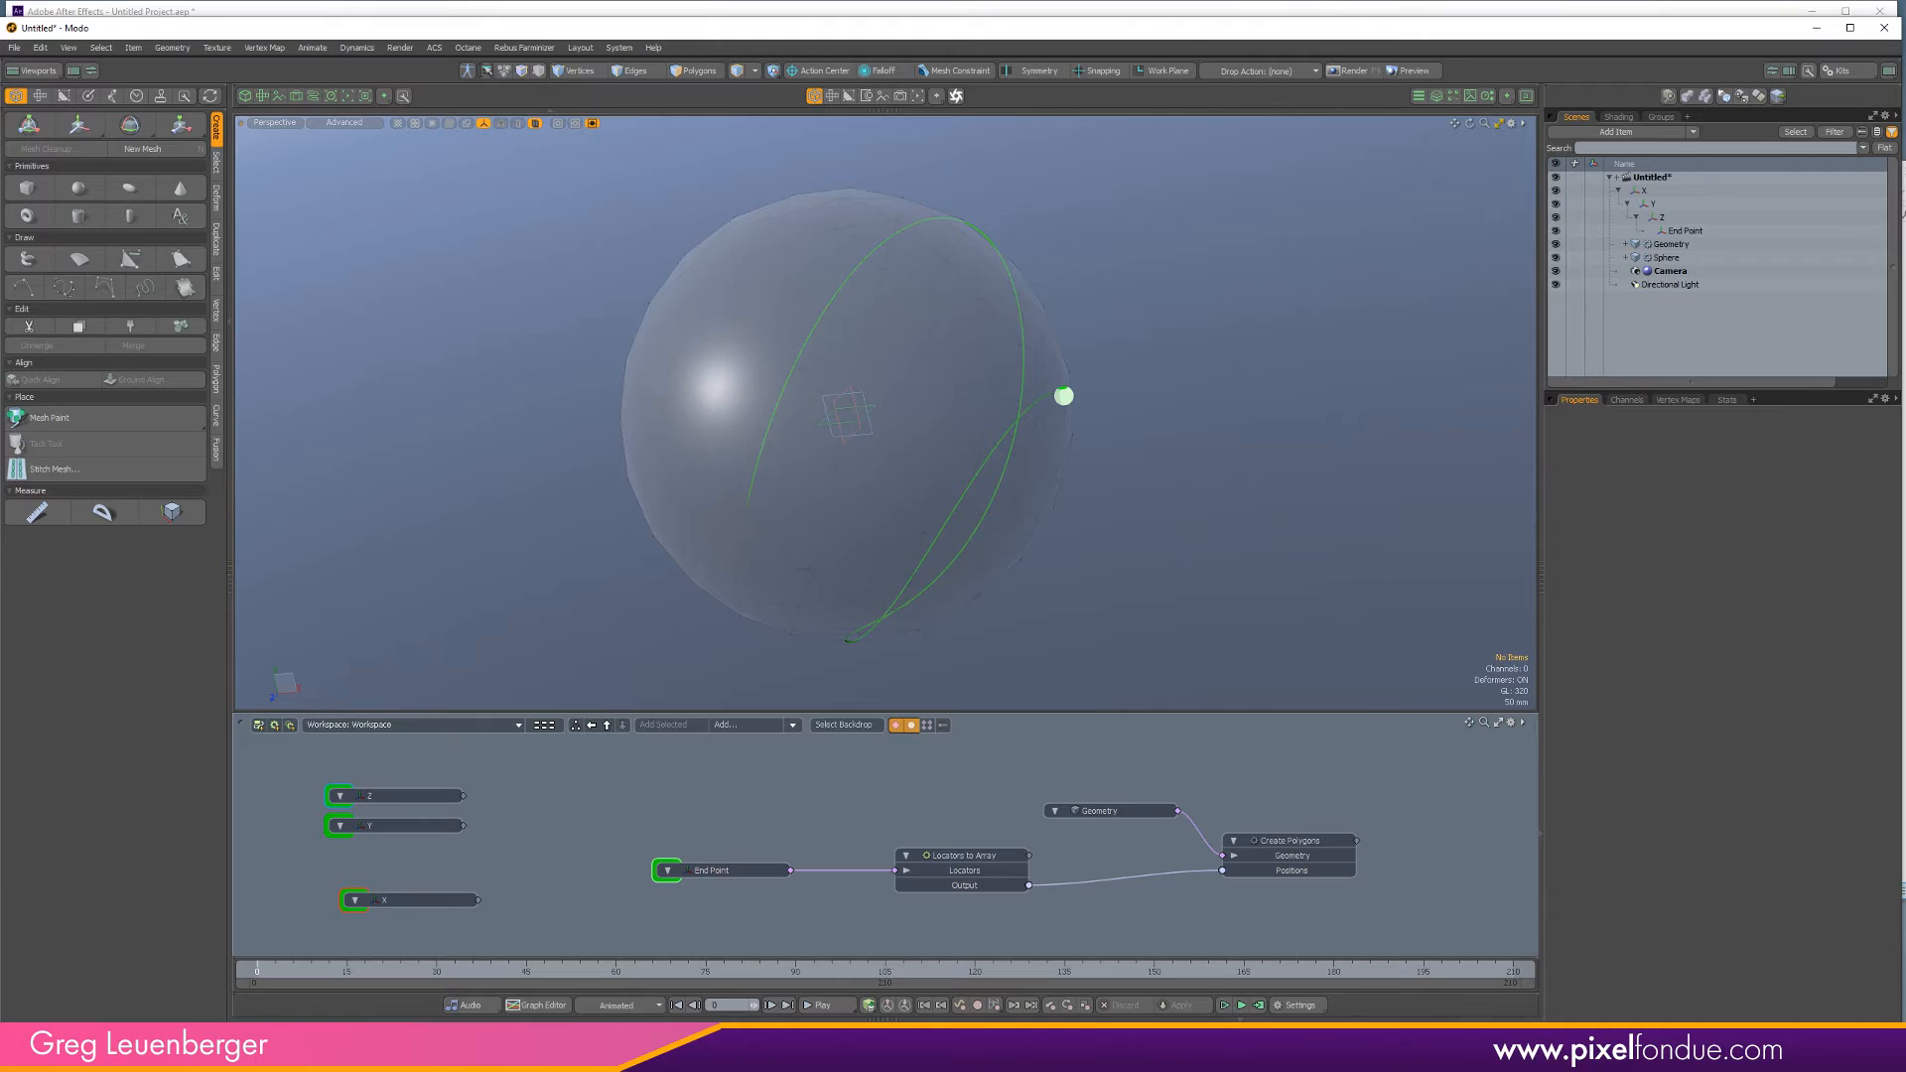
Switch to After Effects, review the Ball of string 02 and Ball of string 03 renders, and return to Modo.
{"action": "left_click", "coordinate": [643, 1052]}
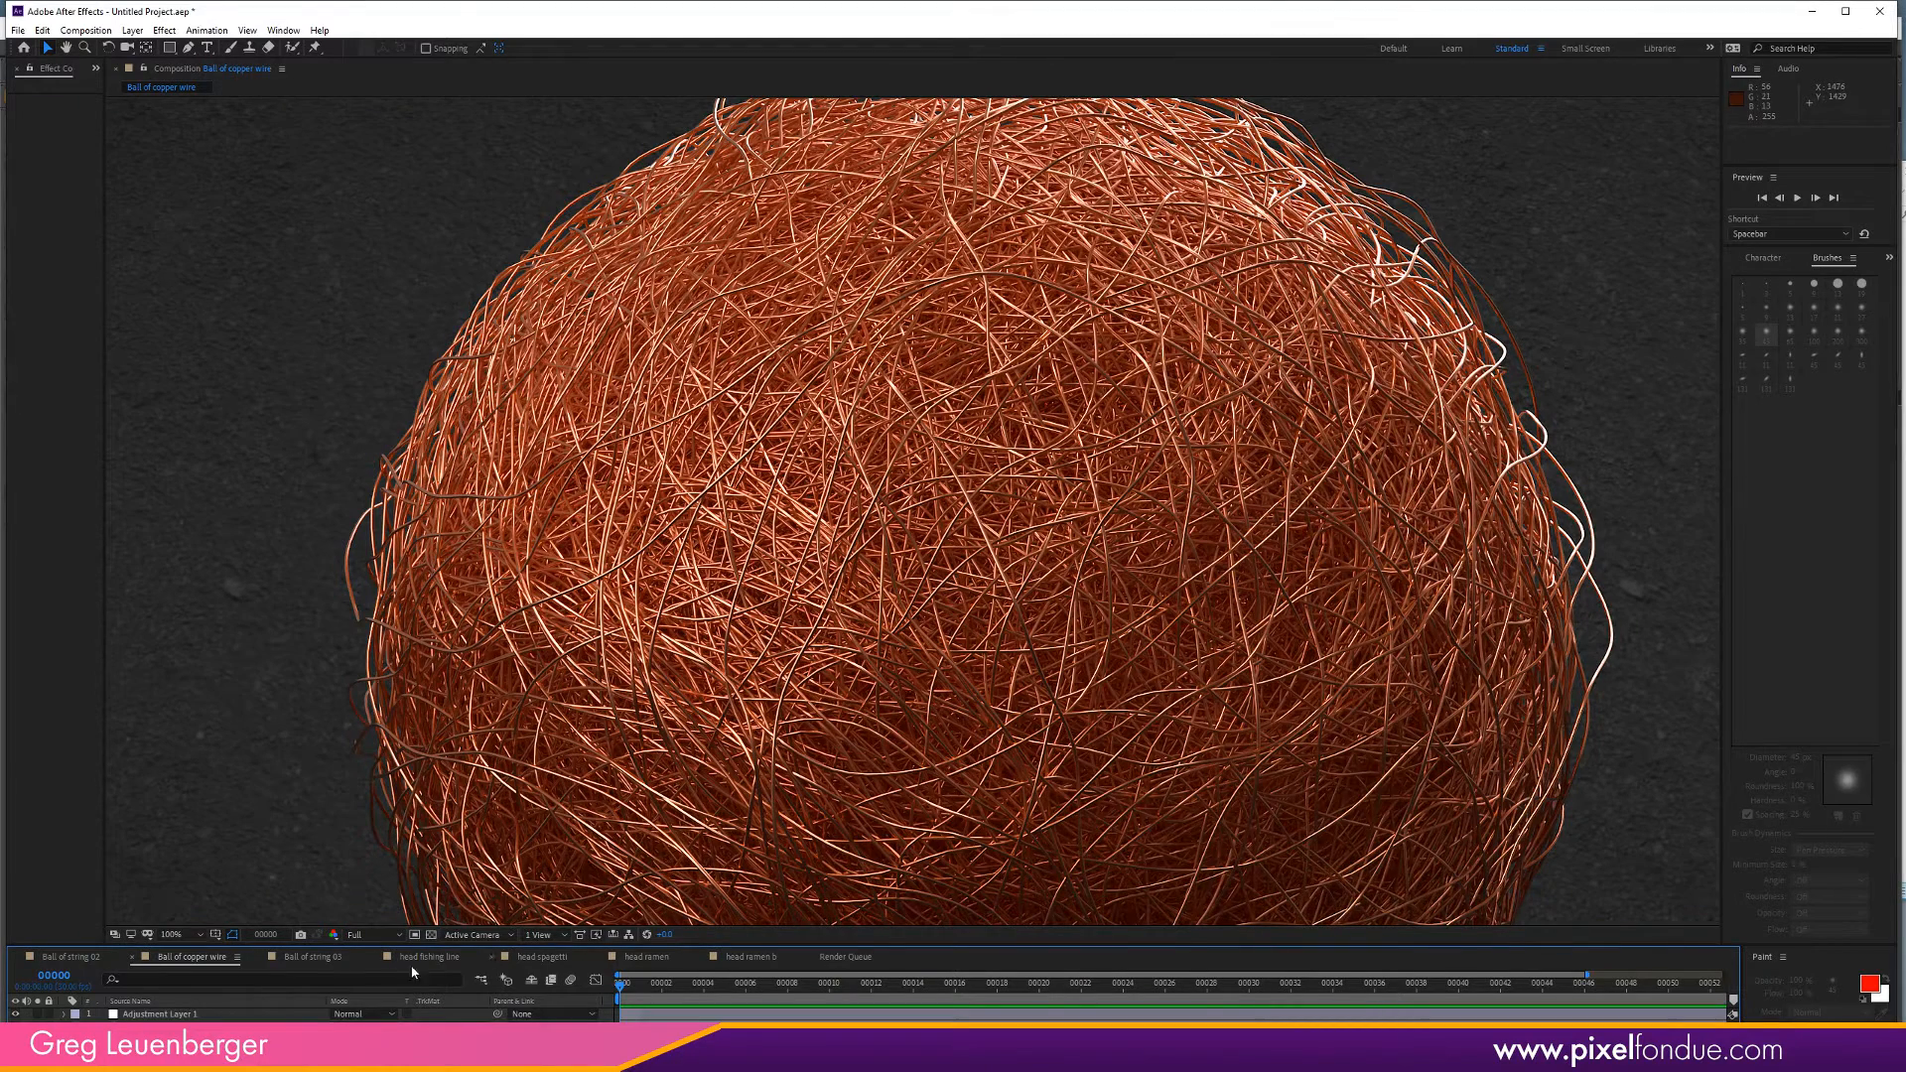
{"action": "left_click", "coordinate": [94, 959]}
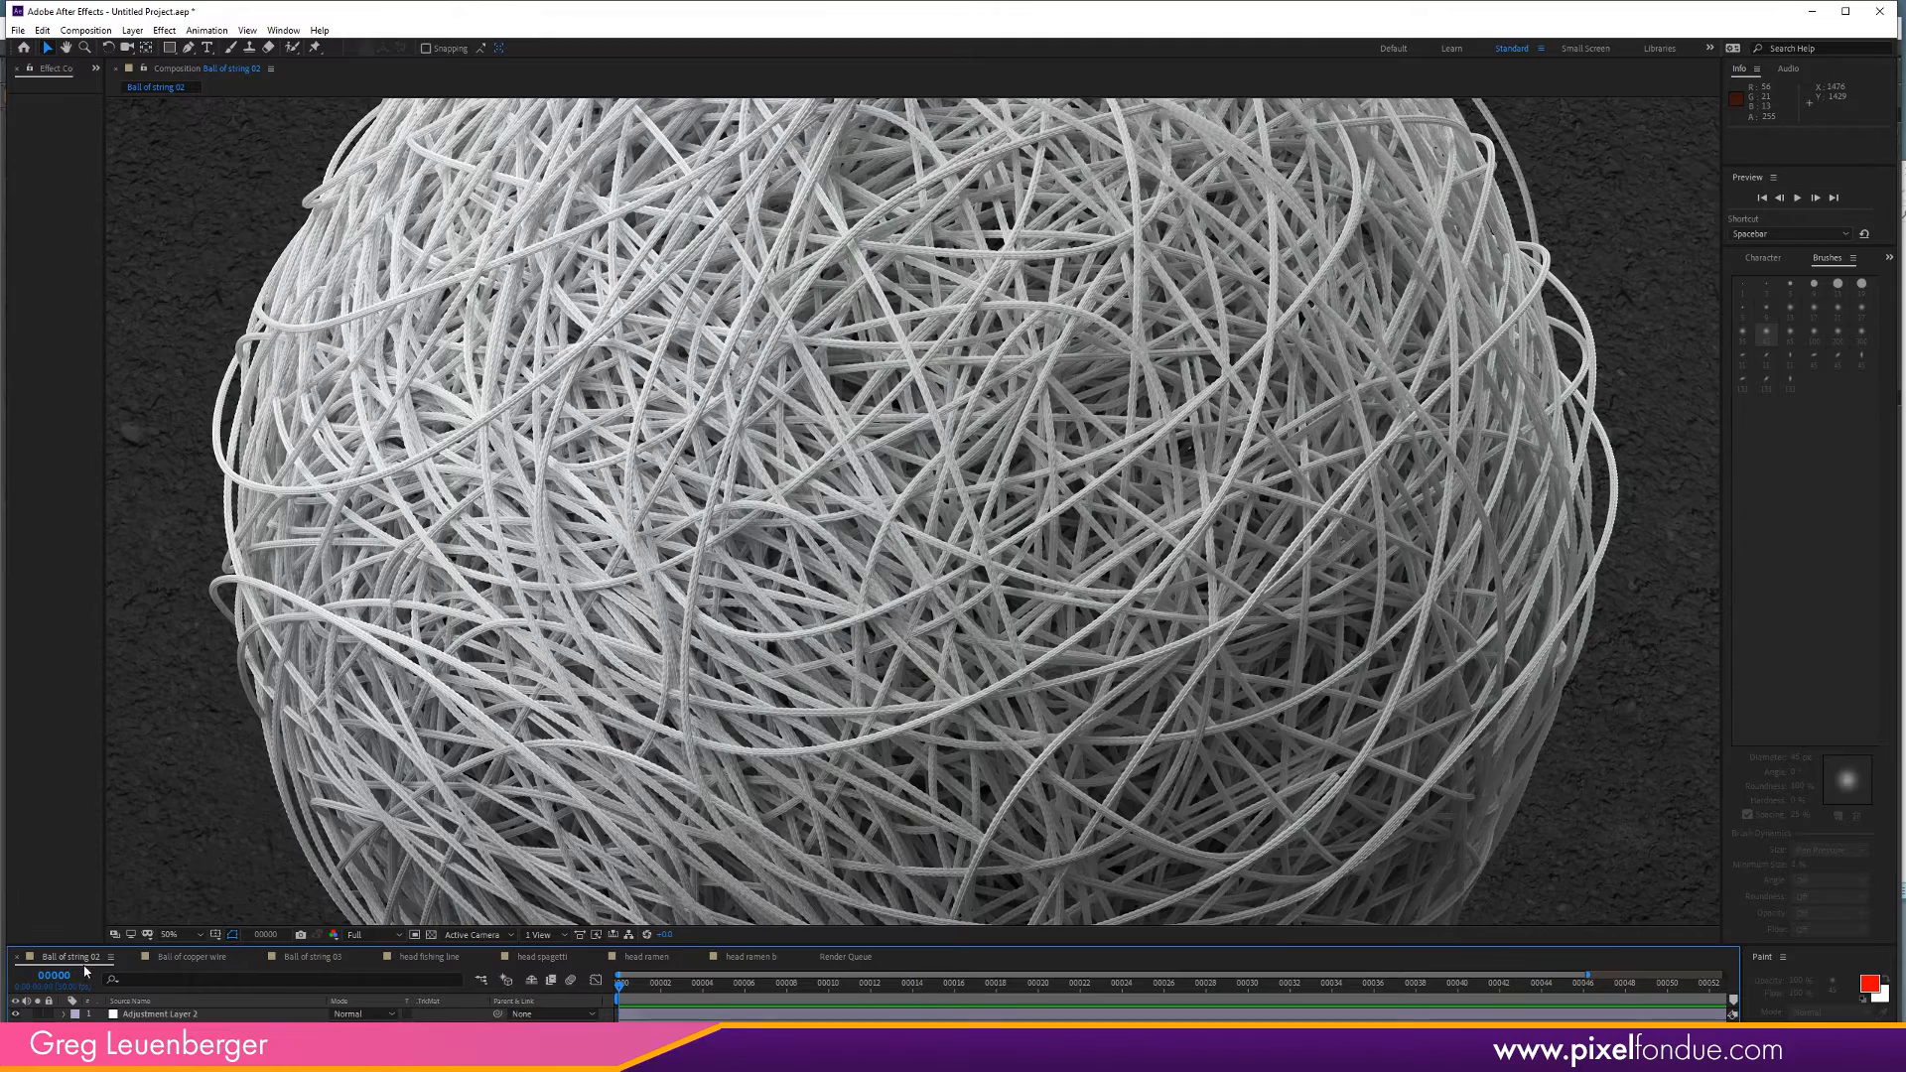
{"action": "left_click", "coordinate": [323, 959]}
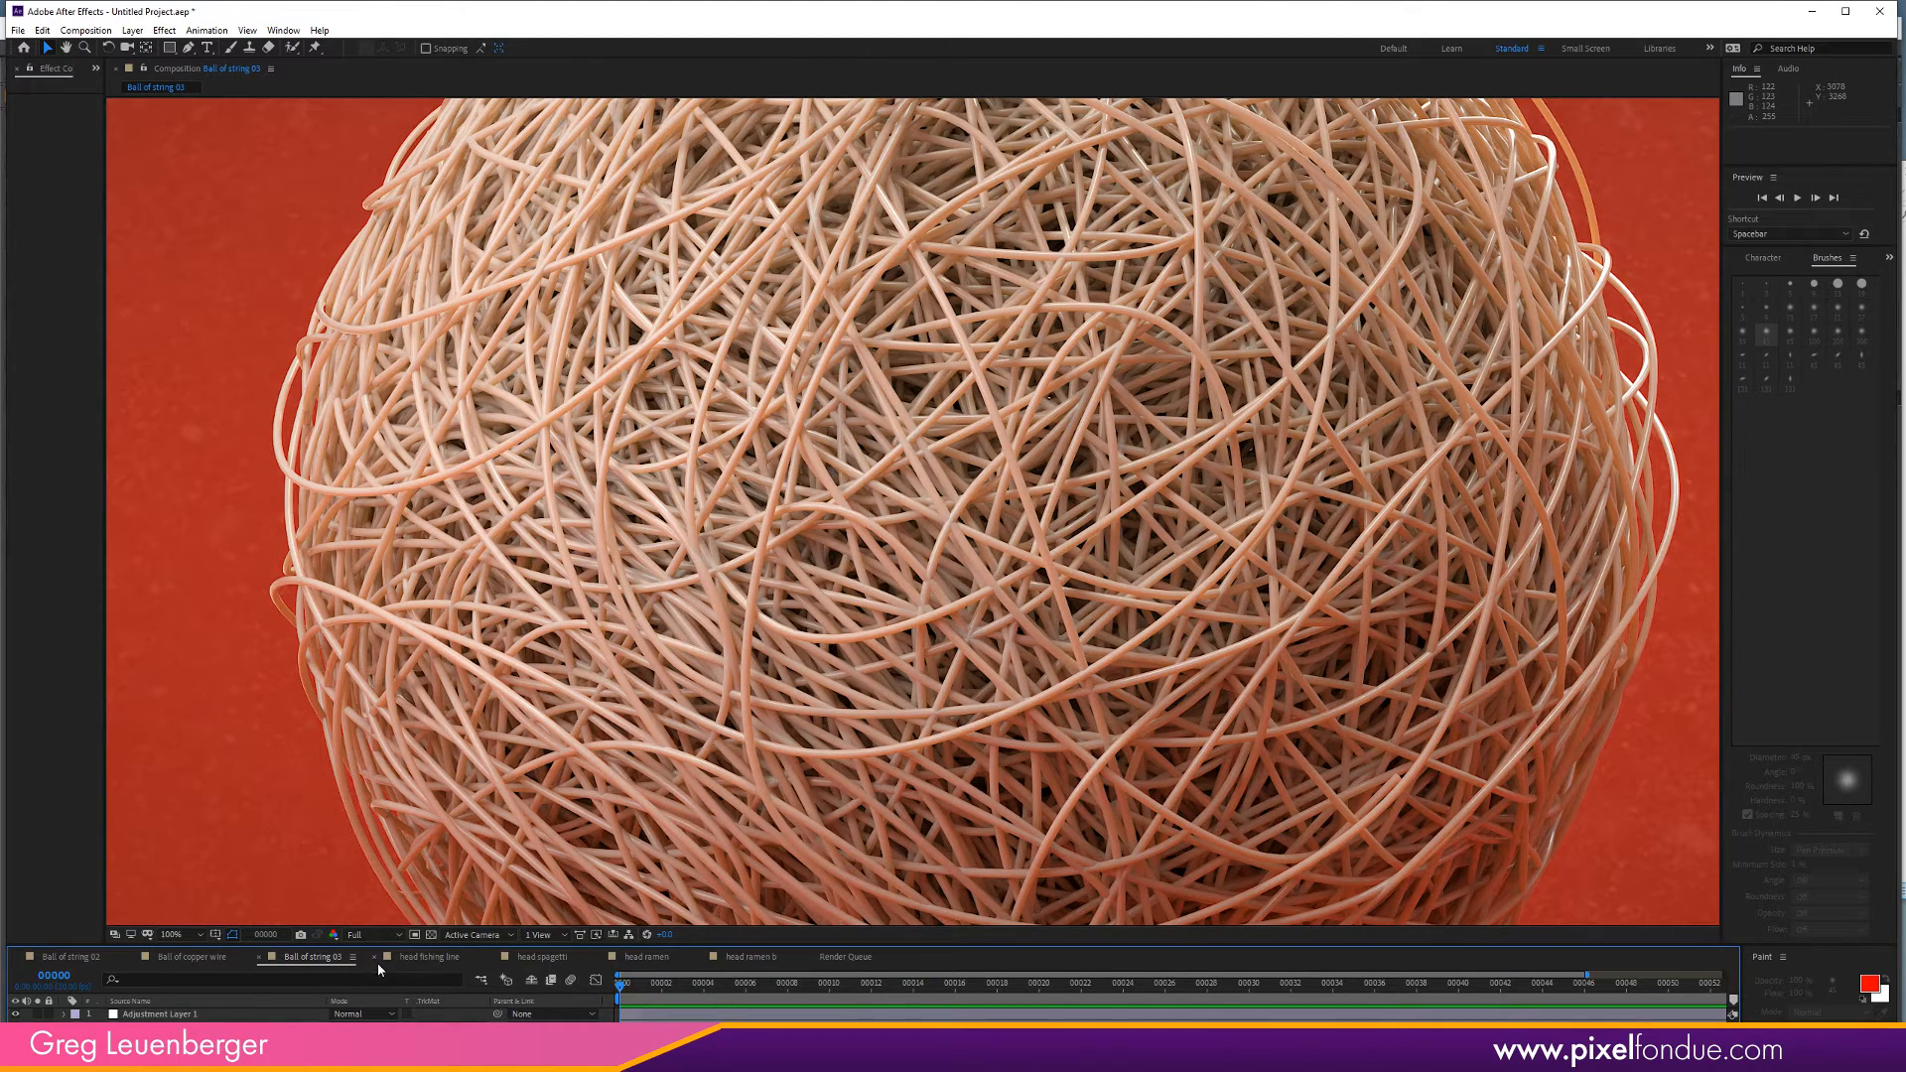
{"action": "left_click", "coordinate": [392, 1050]}
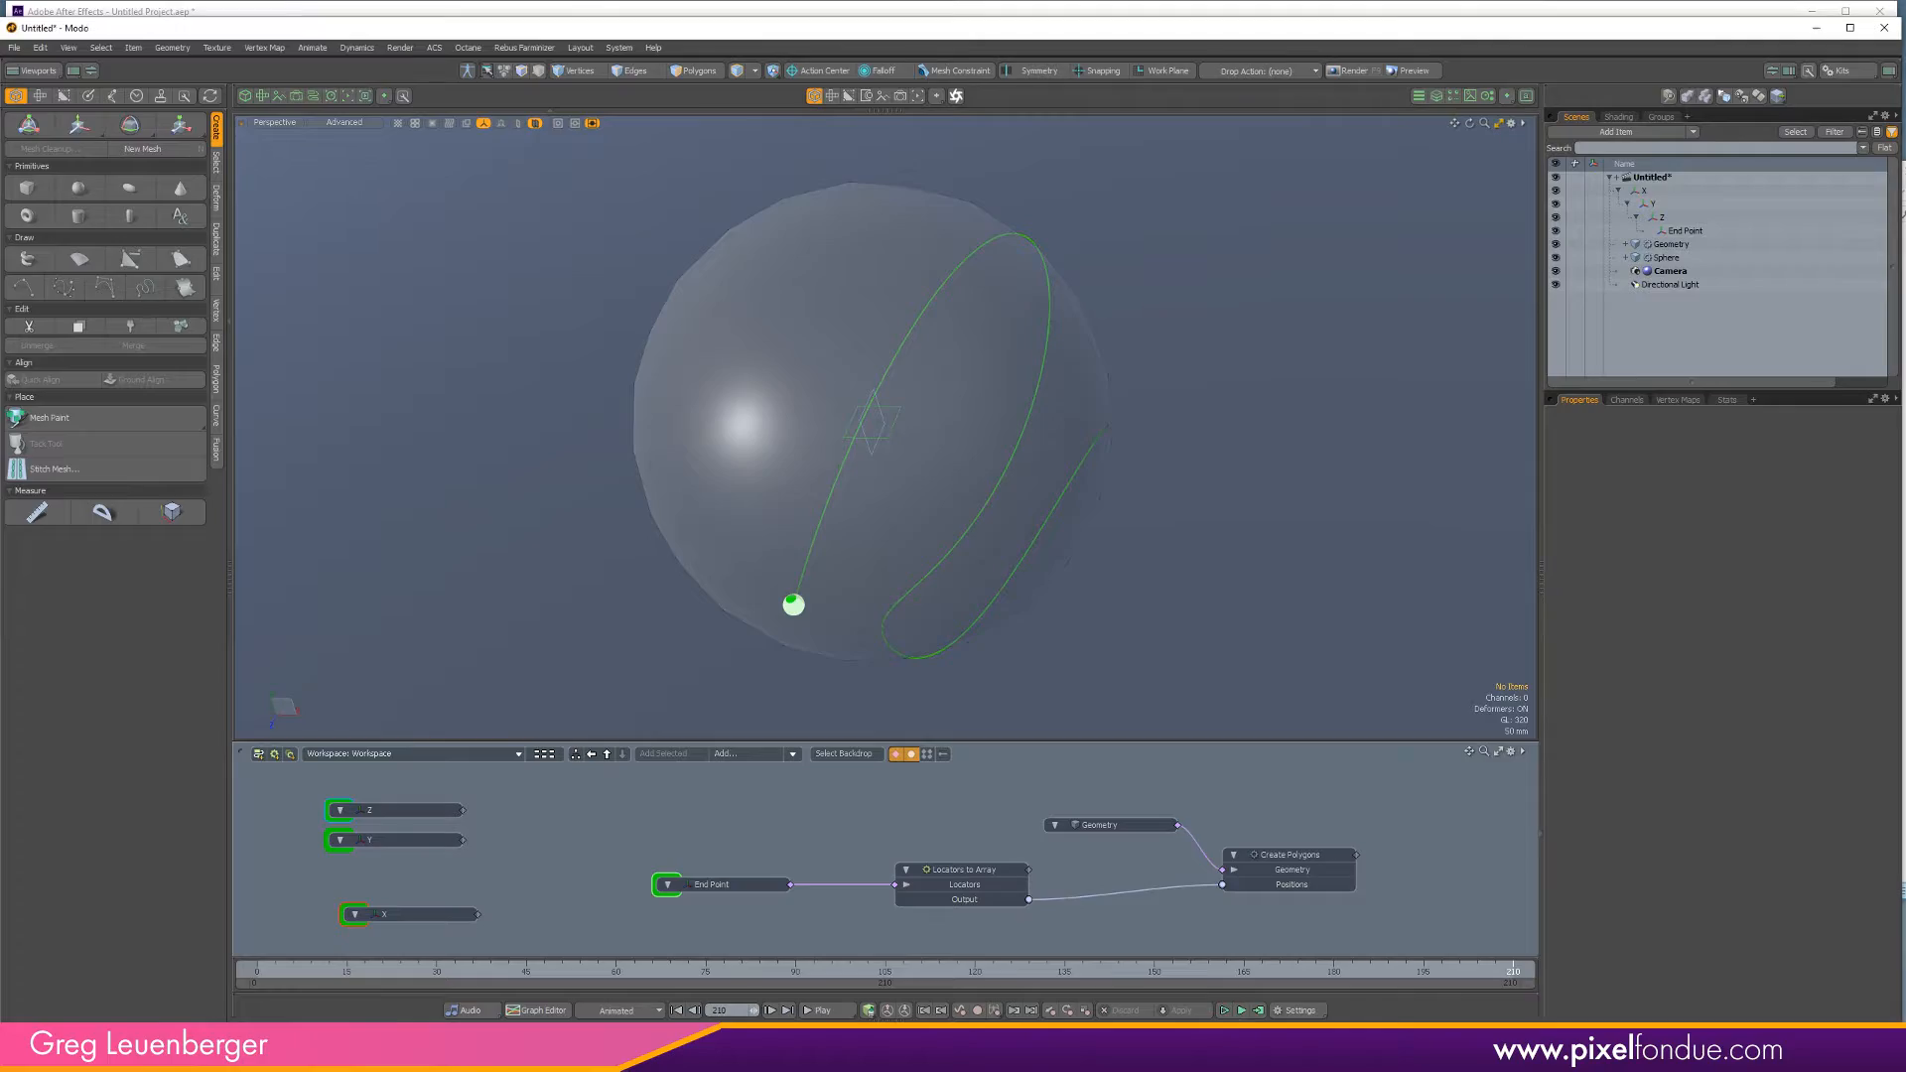
Set both the scene end and the current end to frame 3000 and go to the last frame.
{"action": "left_click", "coordinate": [1295, 1009]}
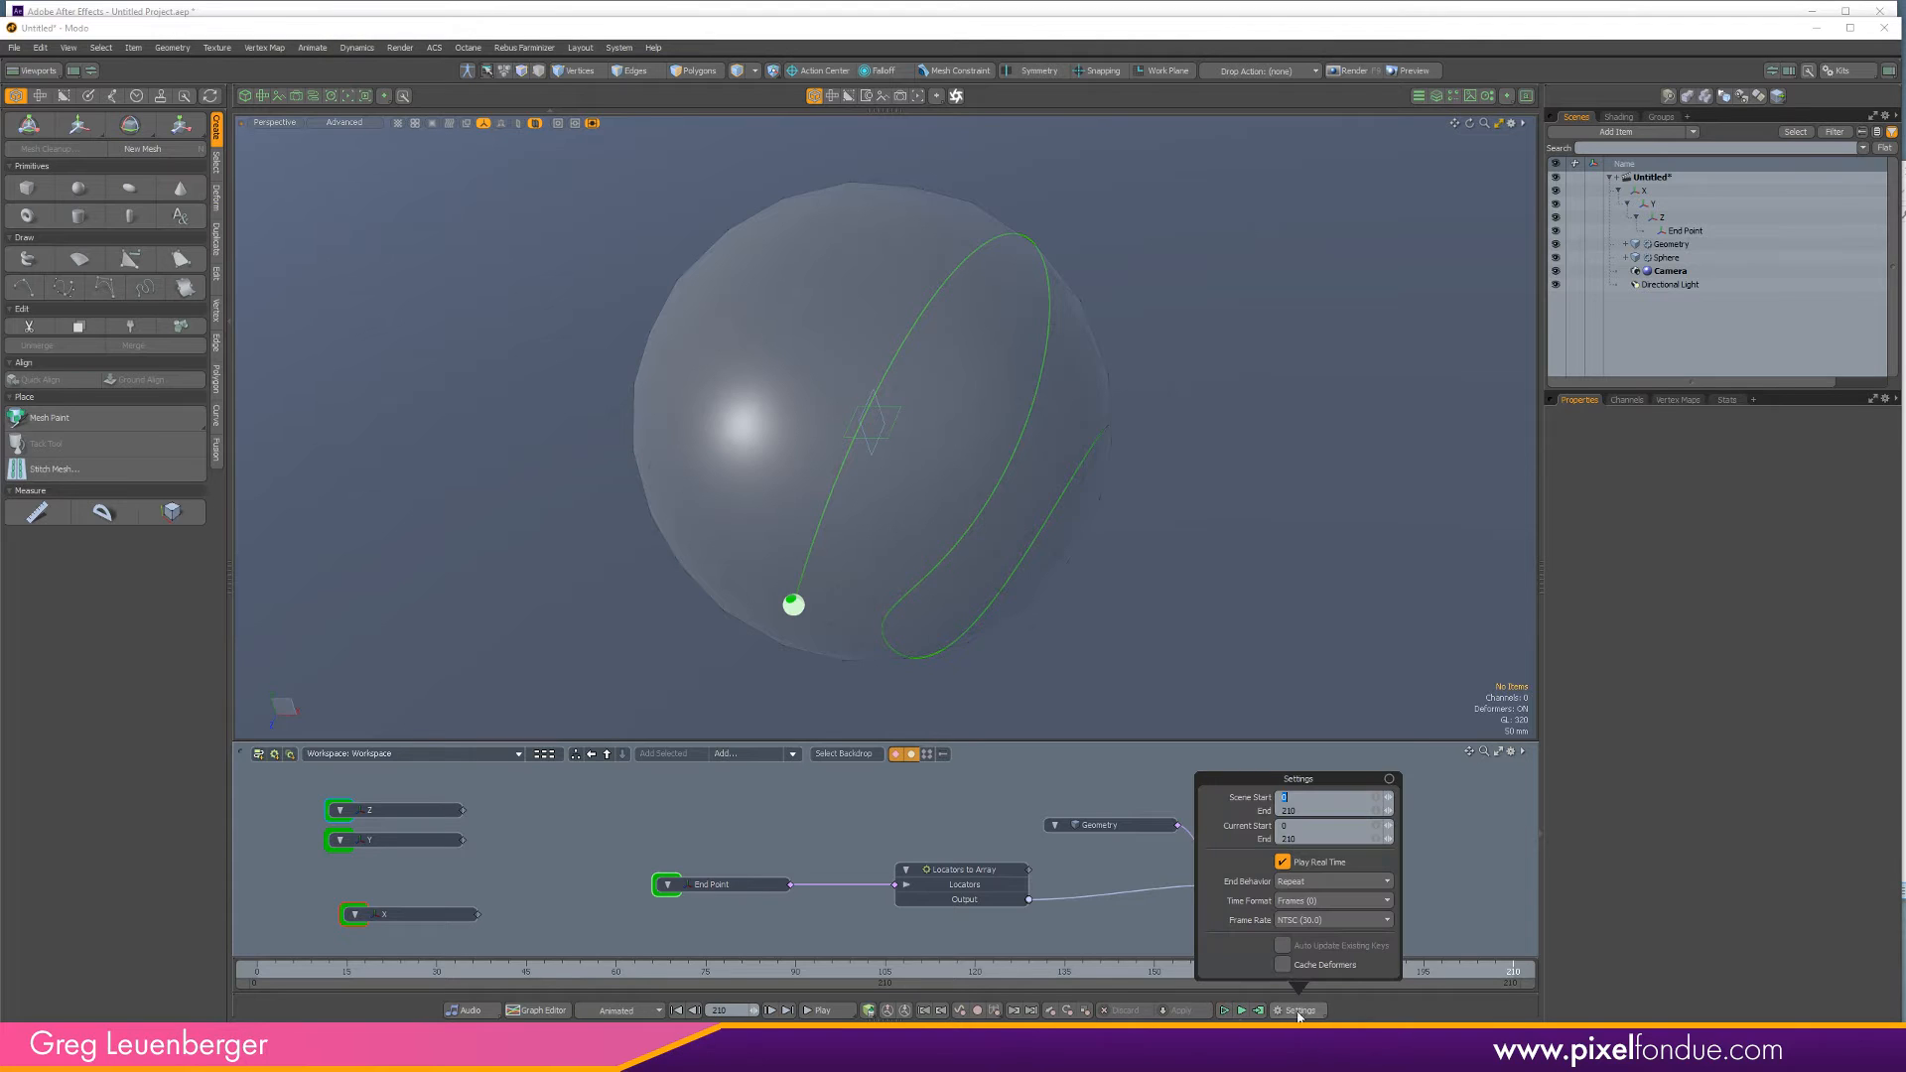
{"action": "left_click", "coordinate": [1360, 806]}
{"action": "type", "text": "3000"}
{"action": "key", "text": "Tab"}
{"action": "key", "text": "Tab"}
{"action": "type", "text": "3"}
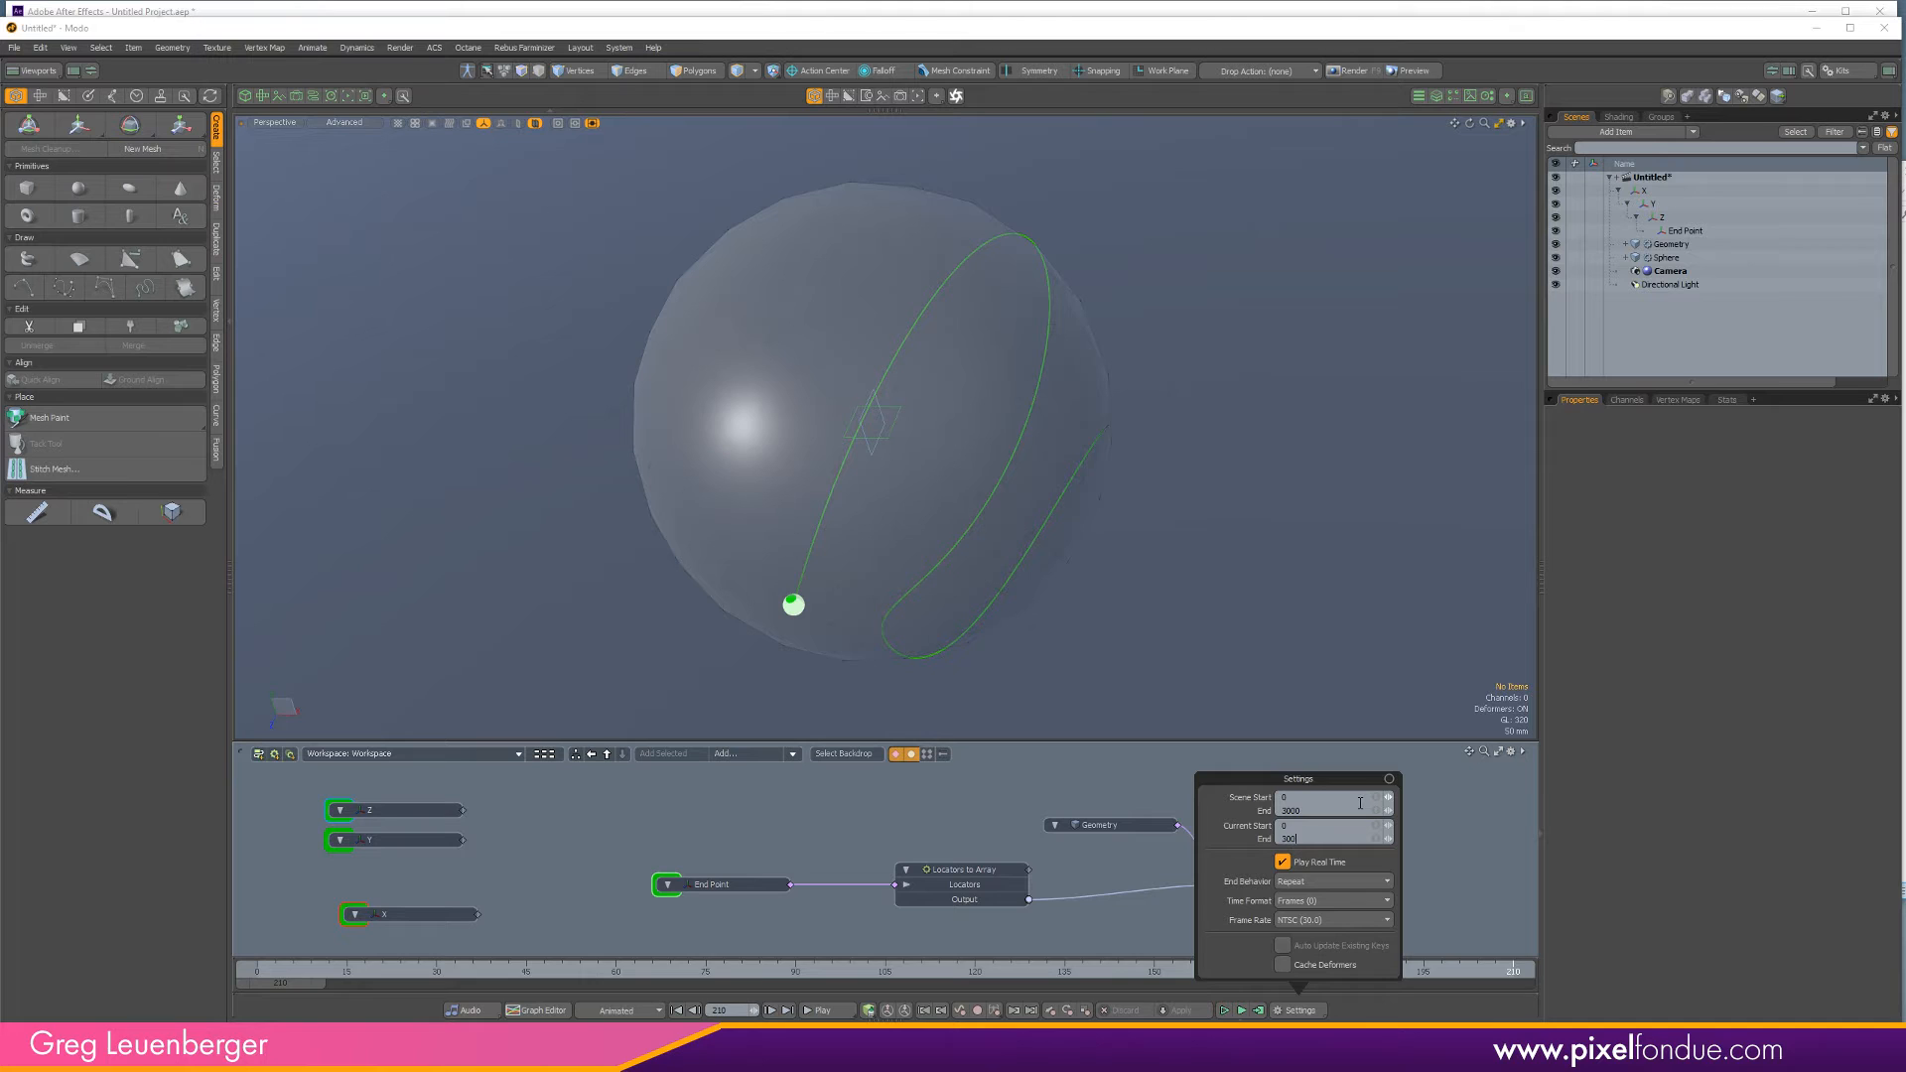
{"action": "key", "text": "Return"}
{"action": "left_click", "coordinate": [1518, 986]}
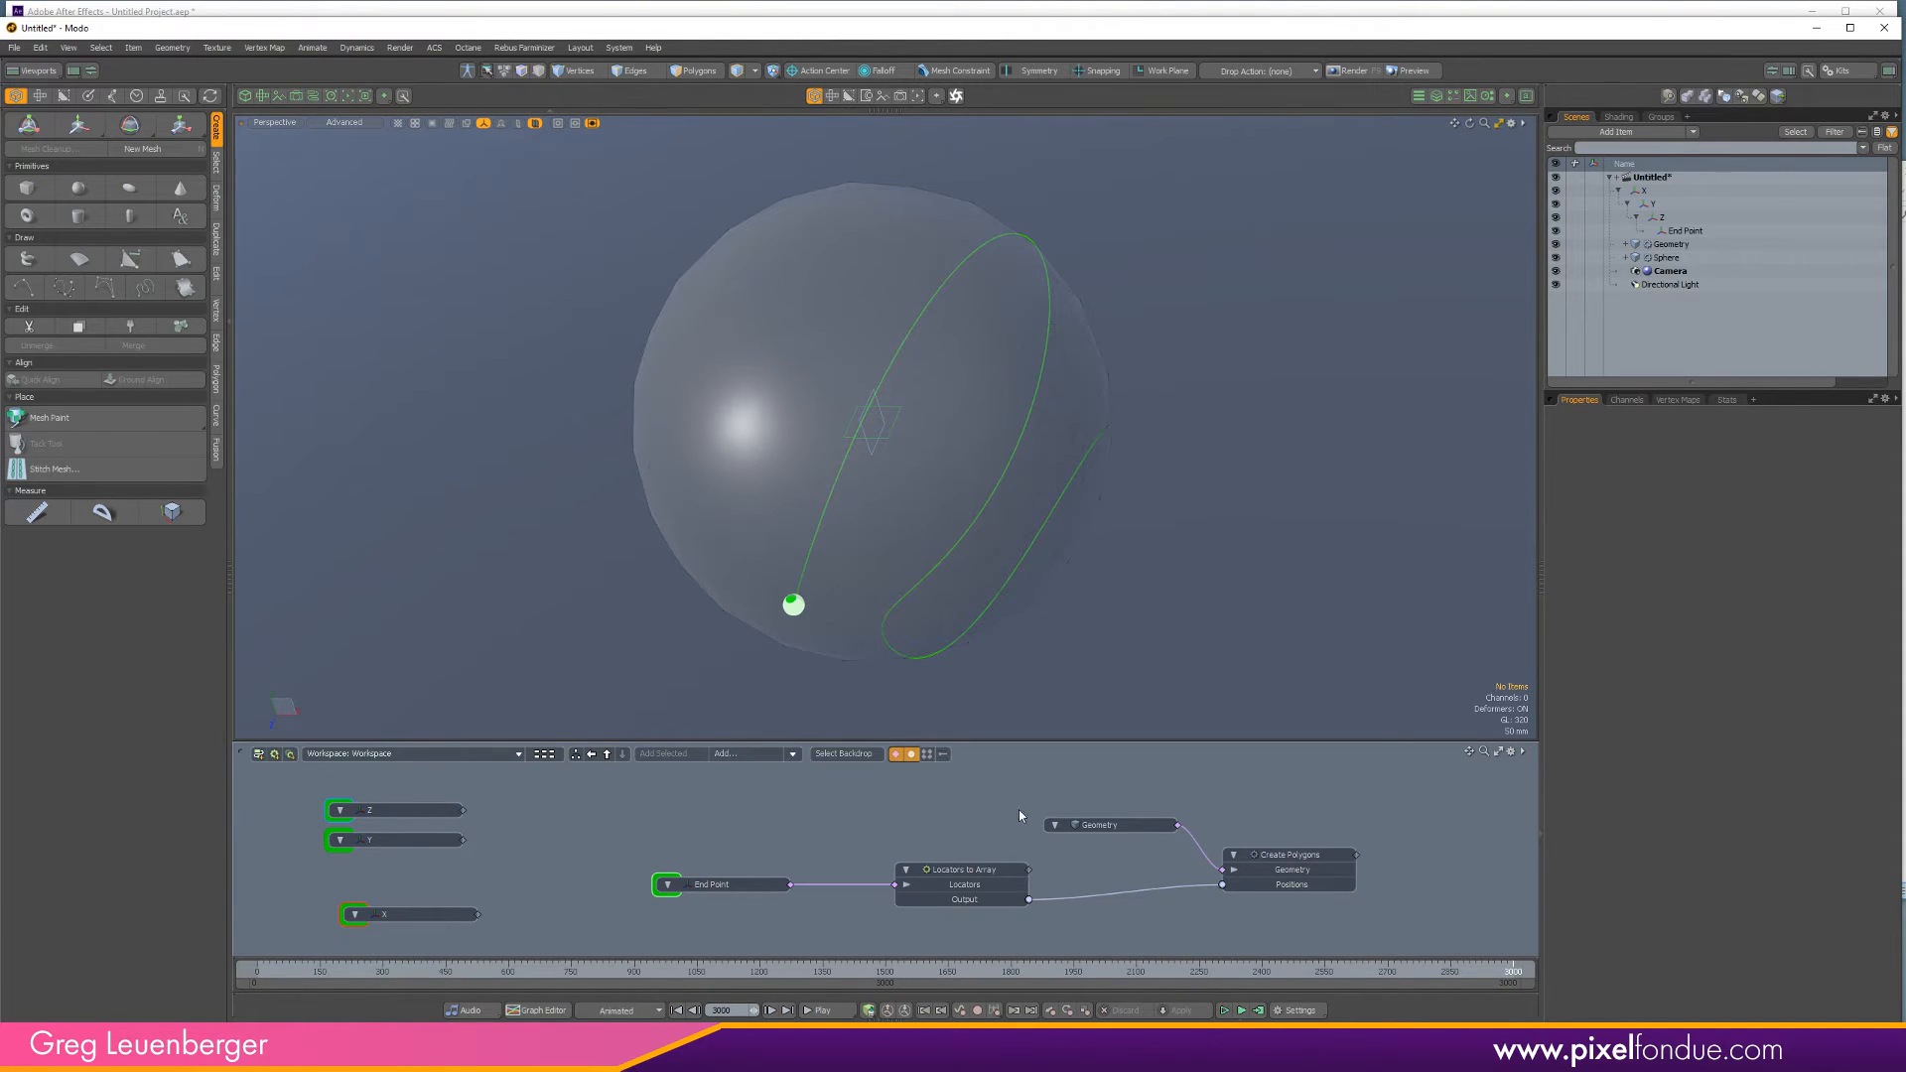
Select the X, Y and Z locators and set their rotation curves to Linear interpolation in the Graph Editor.
{"action": "left_click", "coordinate": [415, 915]}
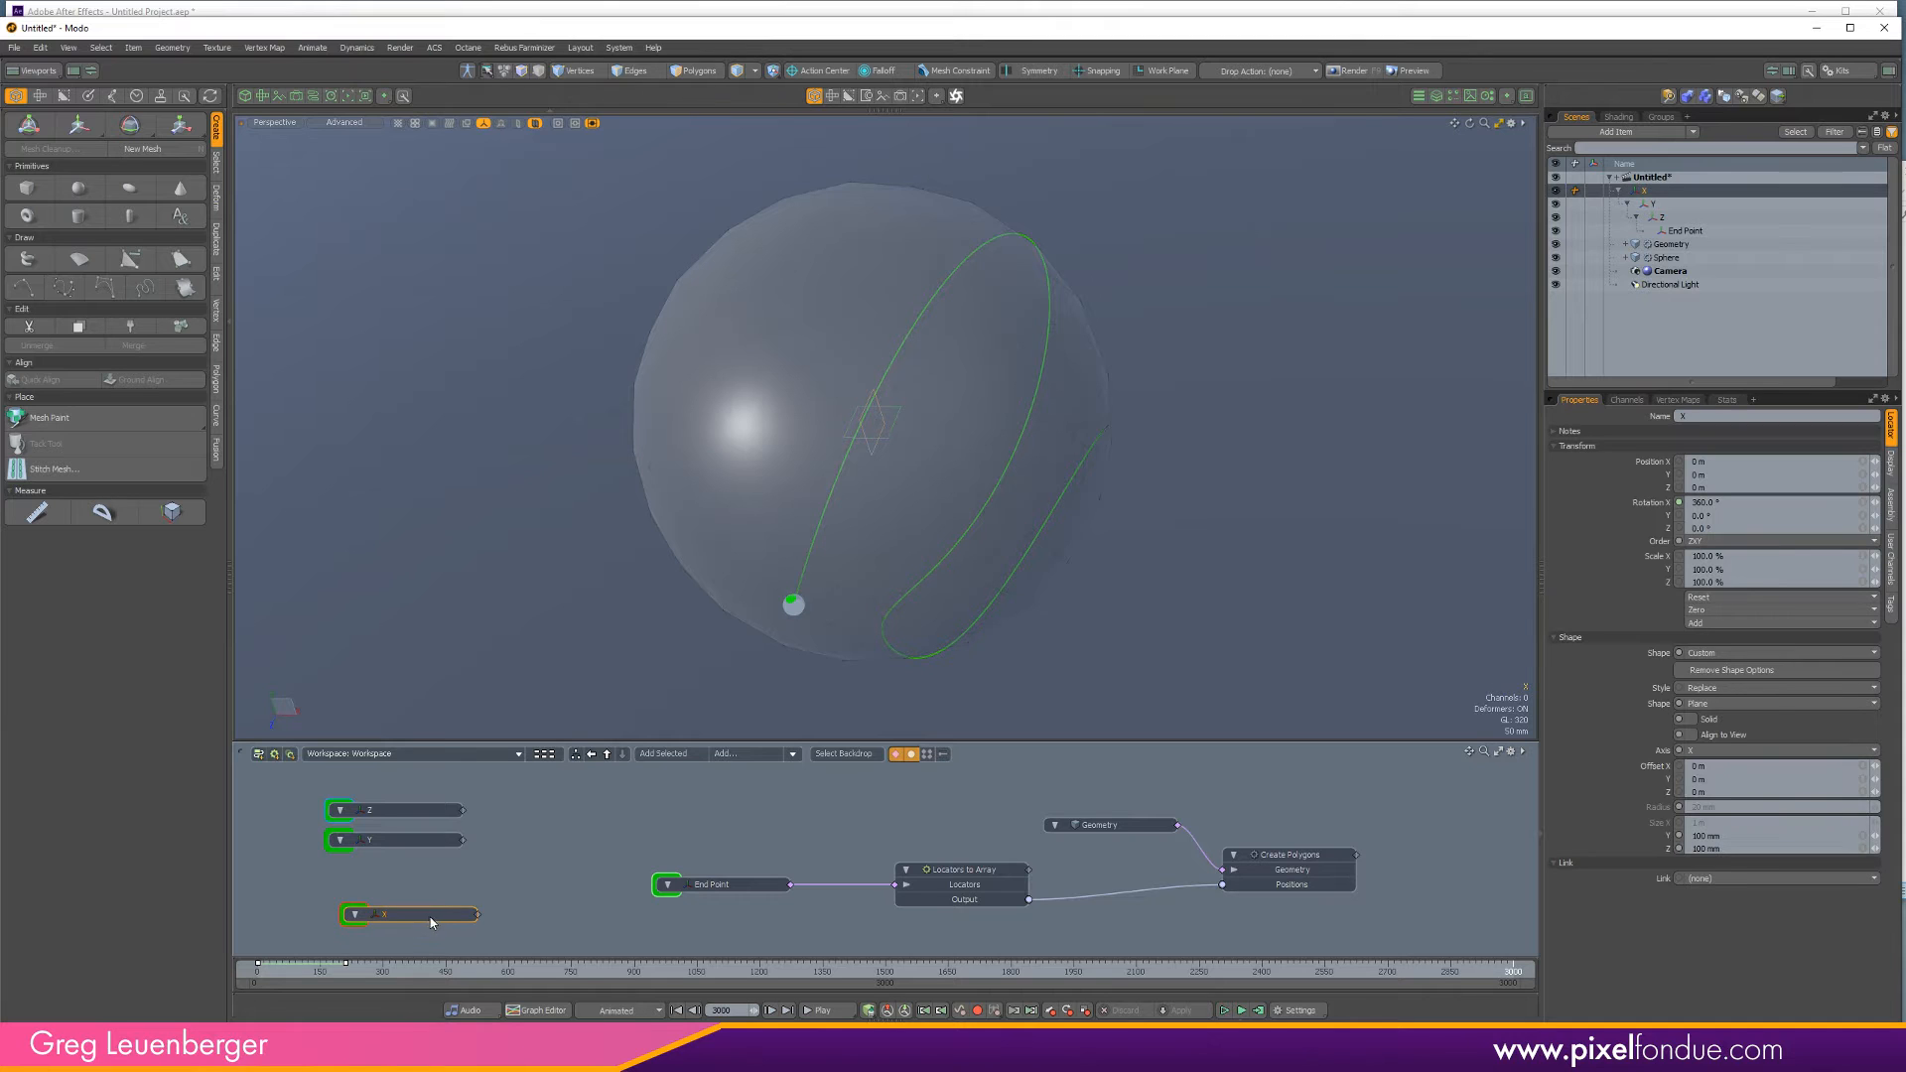
{"action": "left_click", "coordinate": [395, 842], "text": "shift"}
{"action": "left_click", "coordinate": [413, 813], "text": "shift"}
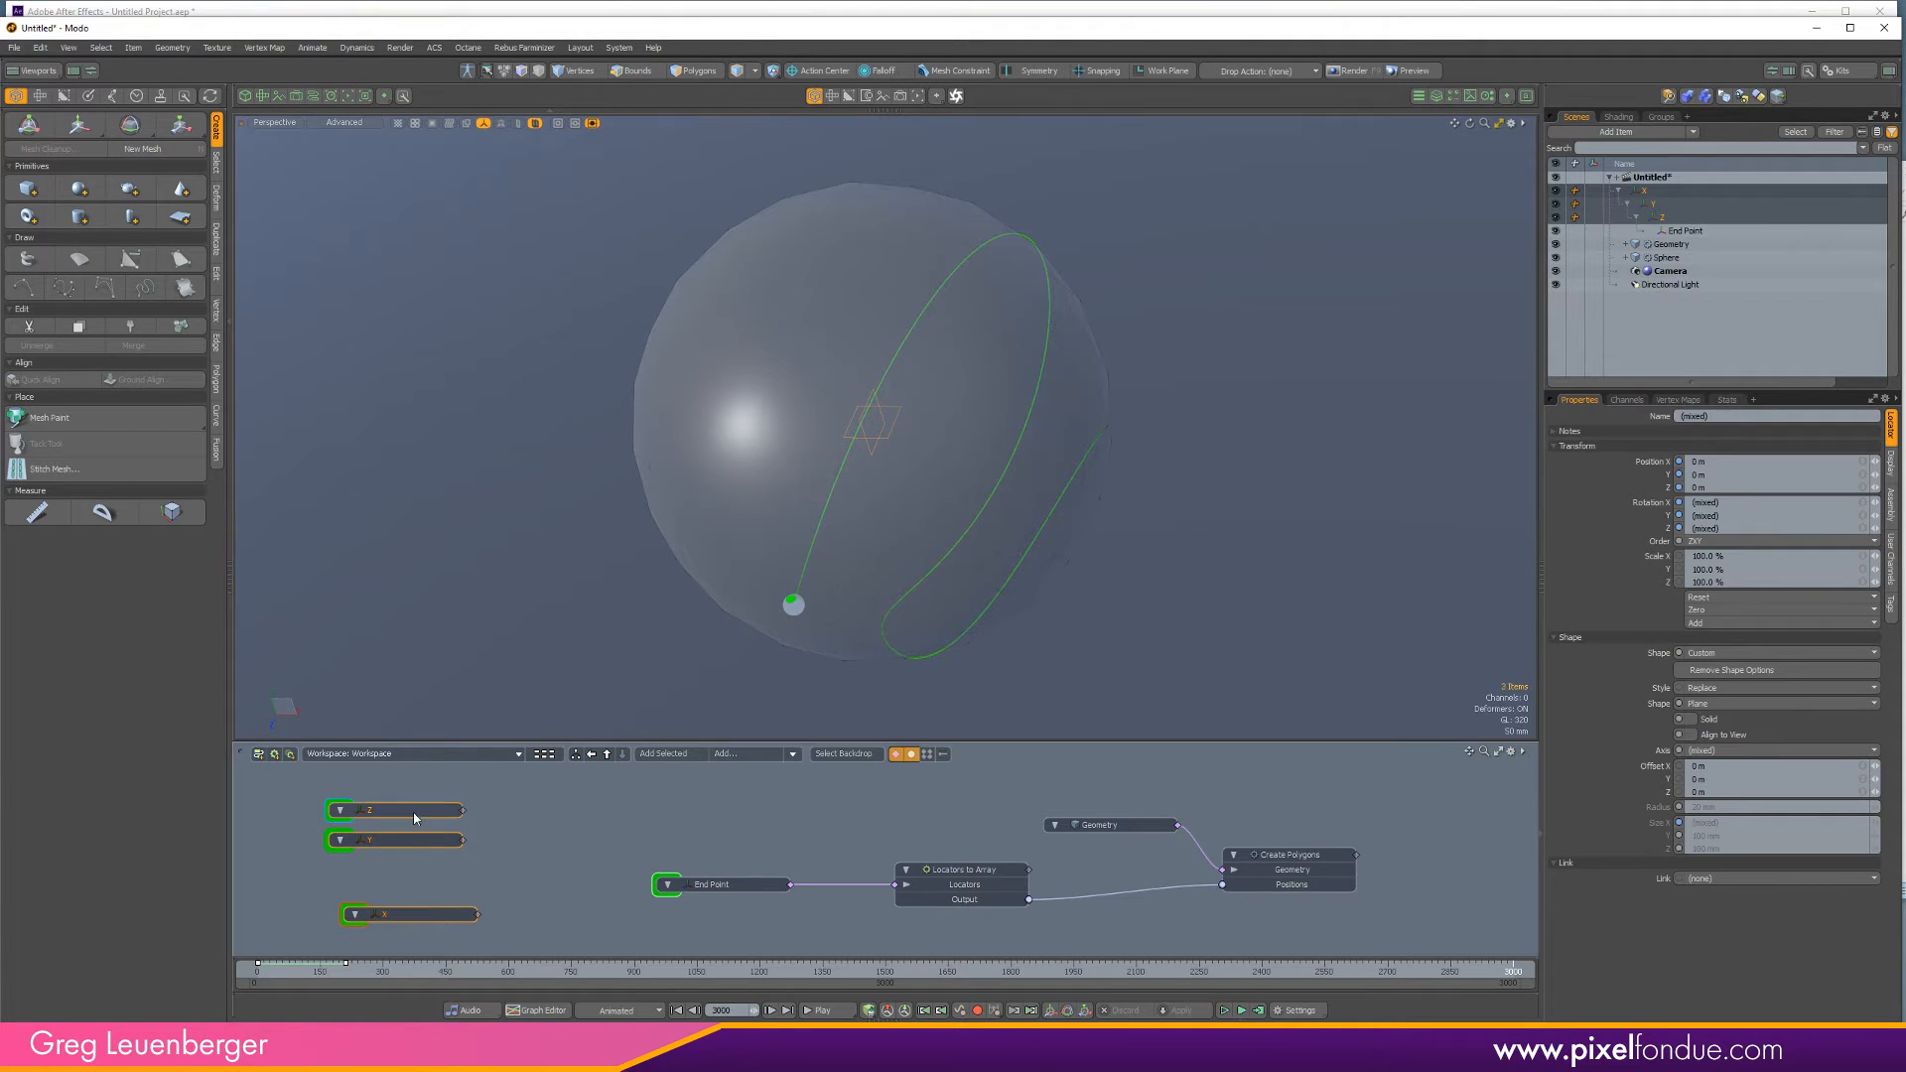
{"action": "left_click", "coordinate": [537, 1011]}
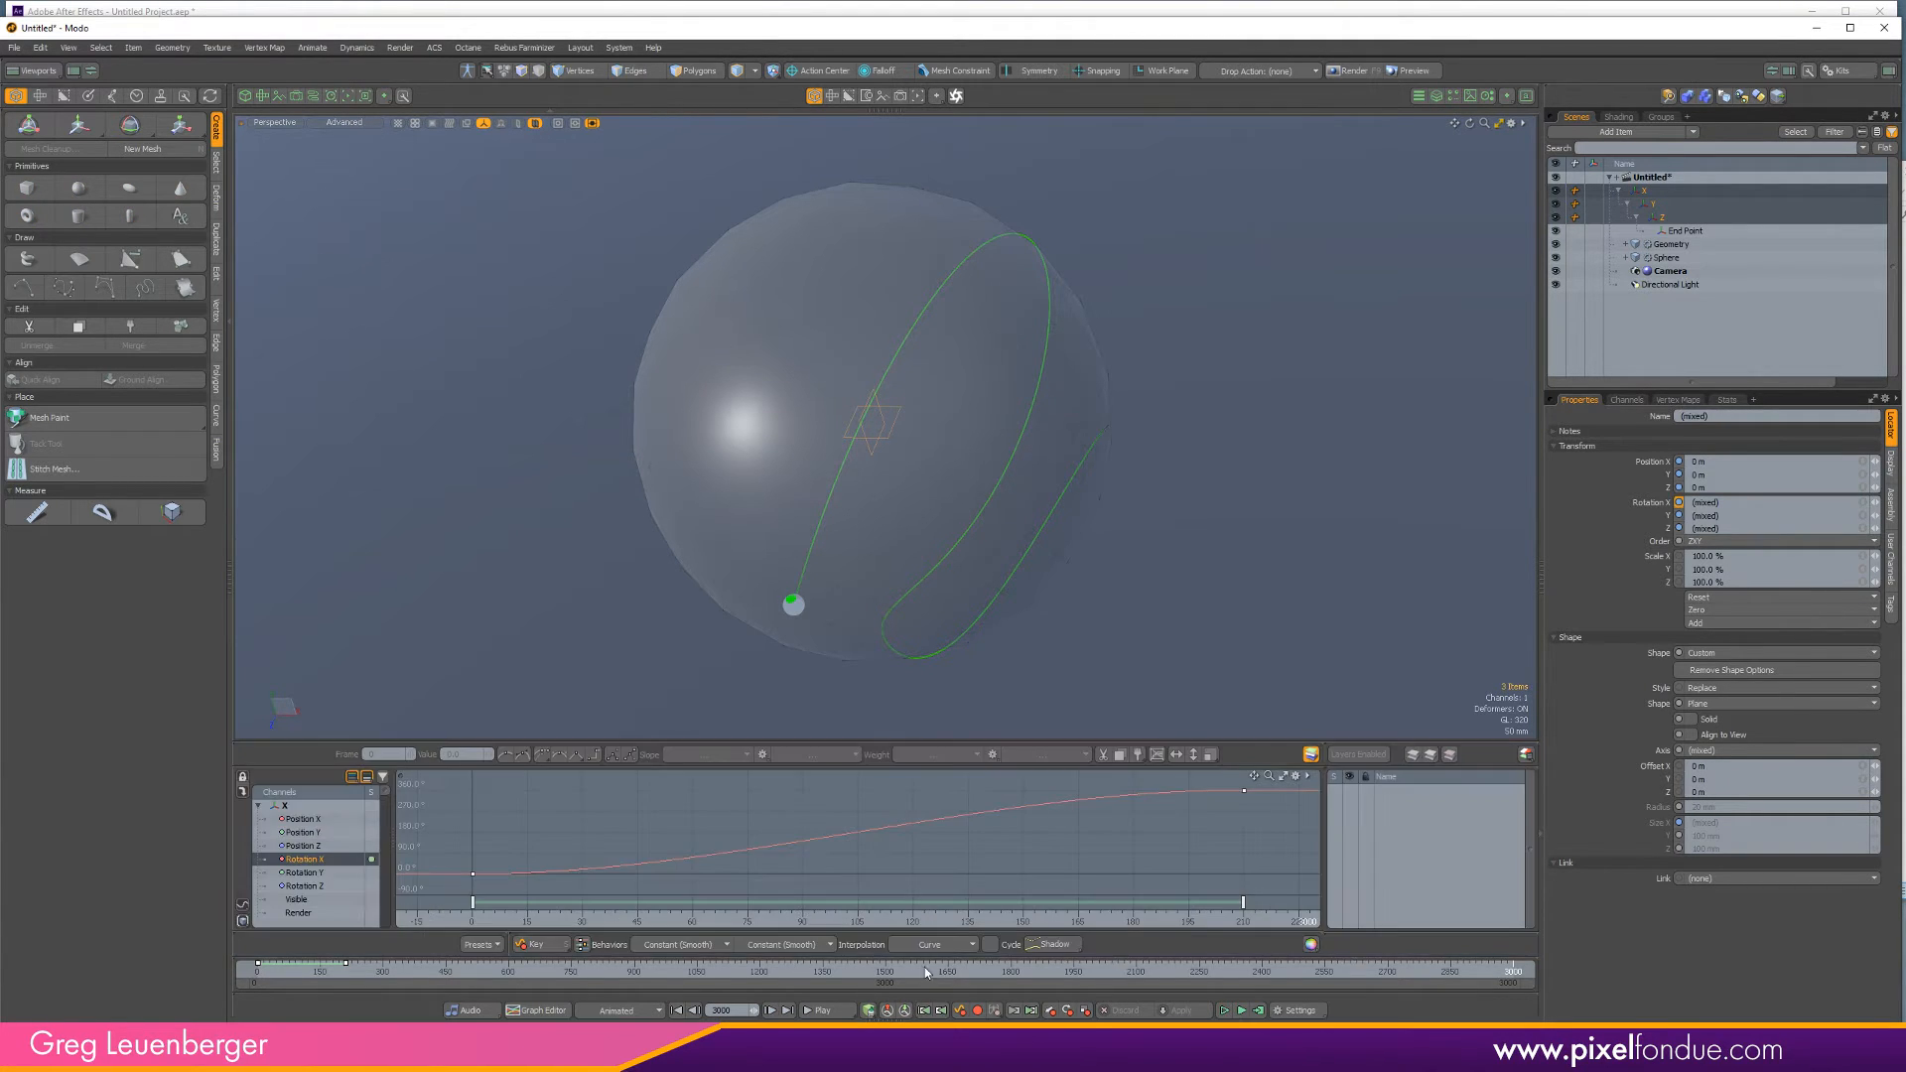
{"action": "scroll", "coordinate": [1093, 840], "scroll_direction": "down", "scroll_amount": 5}
{"action": "left_click_drag", "start_coordinate": [1120, 865], "coordinate": [890, 882], "text": "alt"}
{"action": "left_click_drag", "start_coordinate": [772, 839], "coordinate": [825, 821], "text": "ctrl+alt"}
{"action": "left_click", "coordinate": [934, 948]}
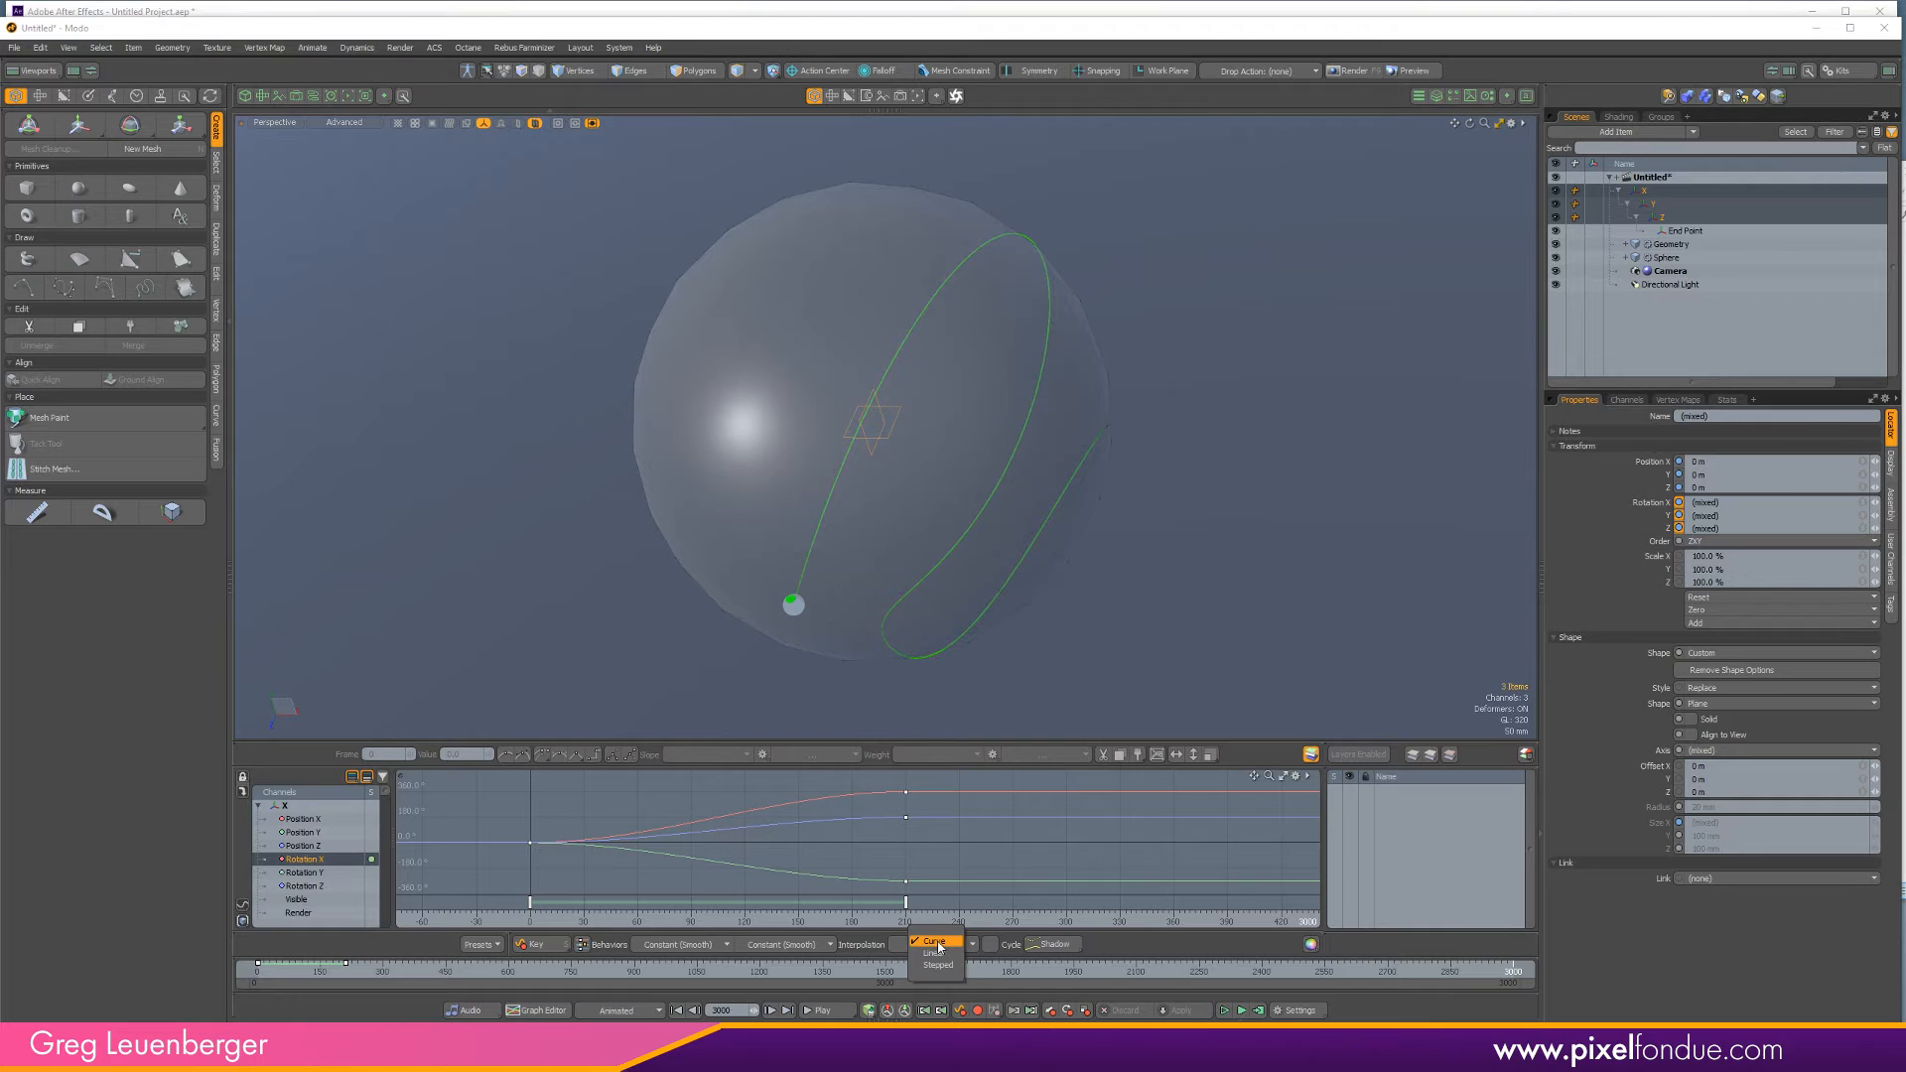
{"action": "left_click", "coordinate": [931, 937]}
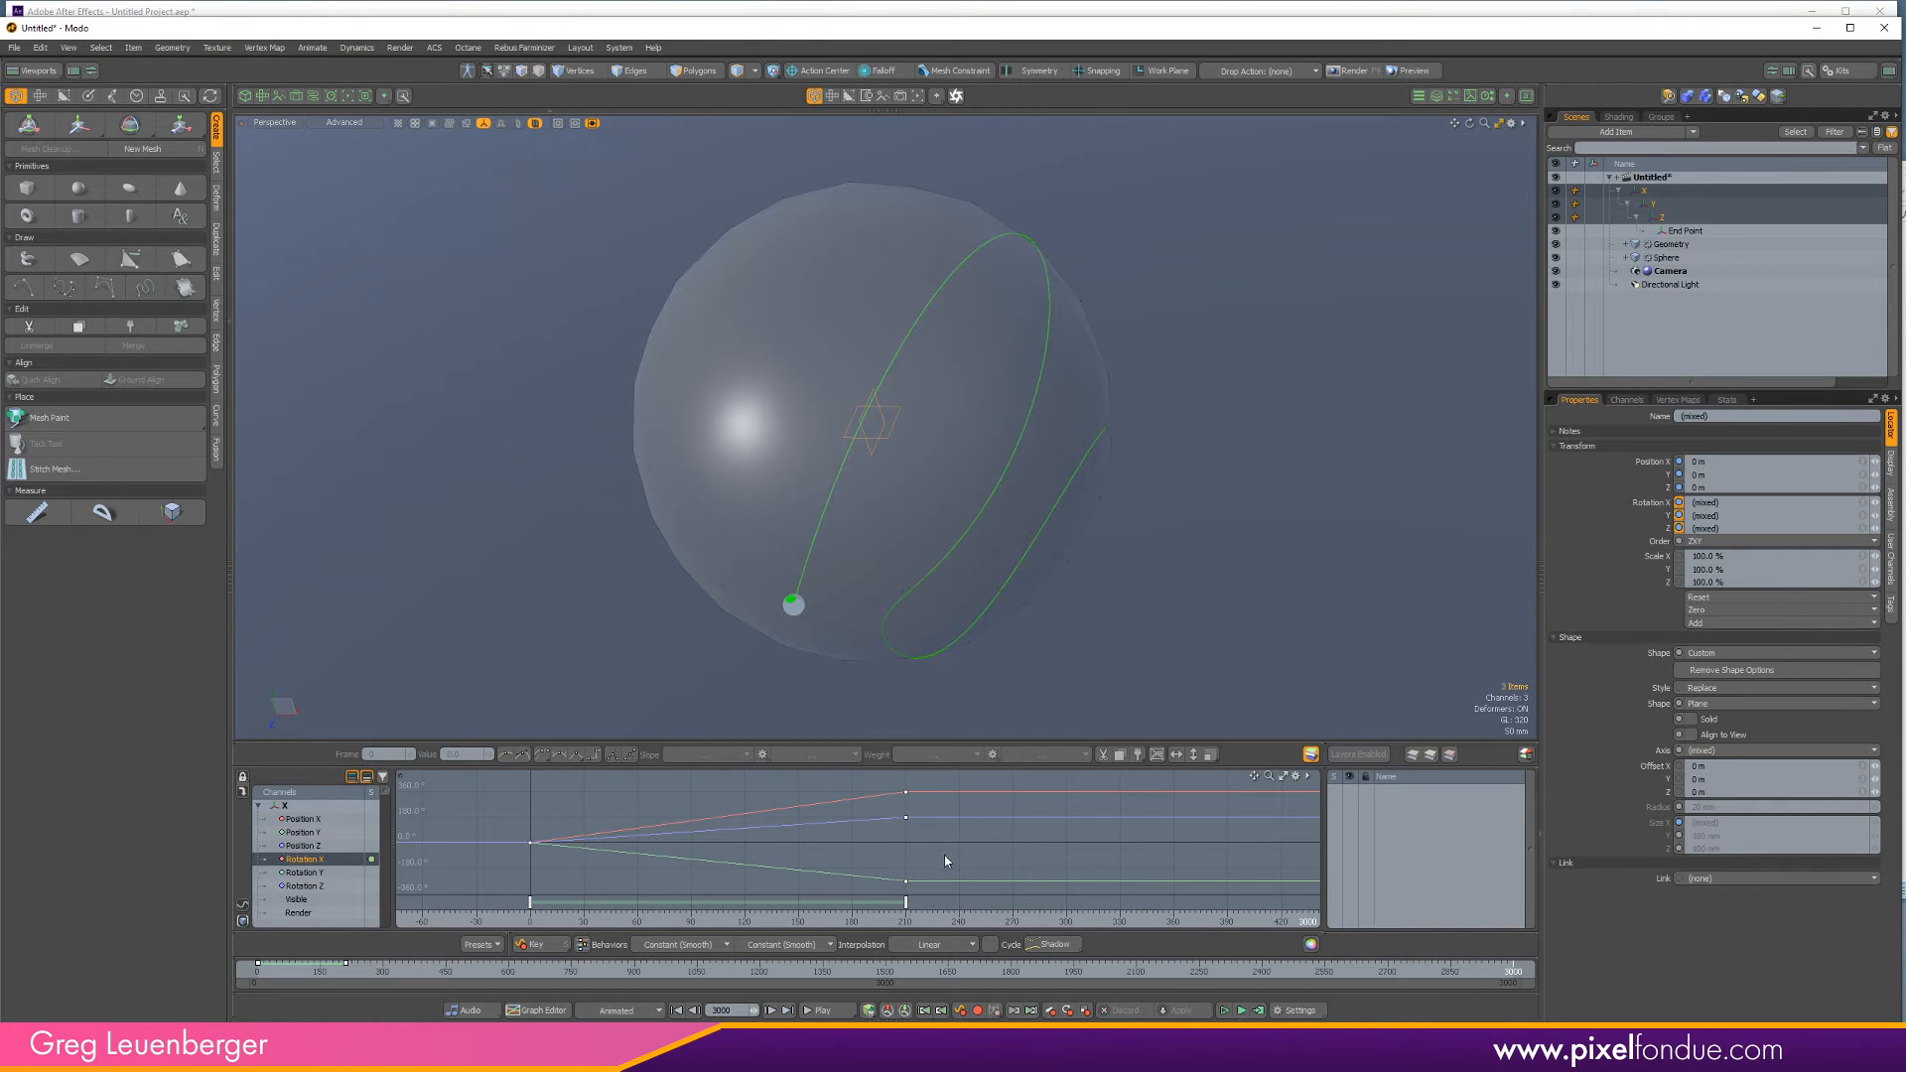
Move the final rotation keys of all three locators to frame 3000.
{"action": "left_click_drag", "start_coordinate": [978, 855], "coordinate": [844, 911], "text": "ctrl+alt"}
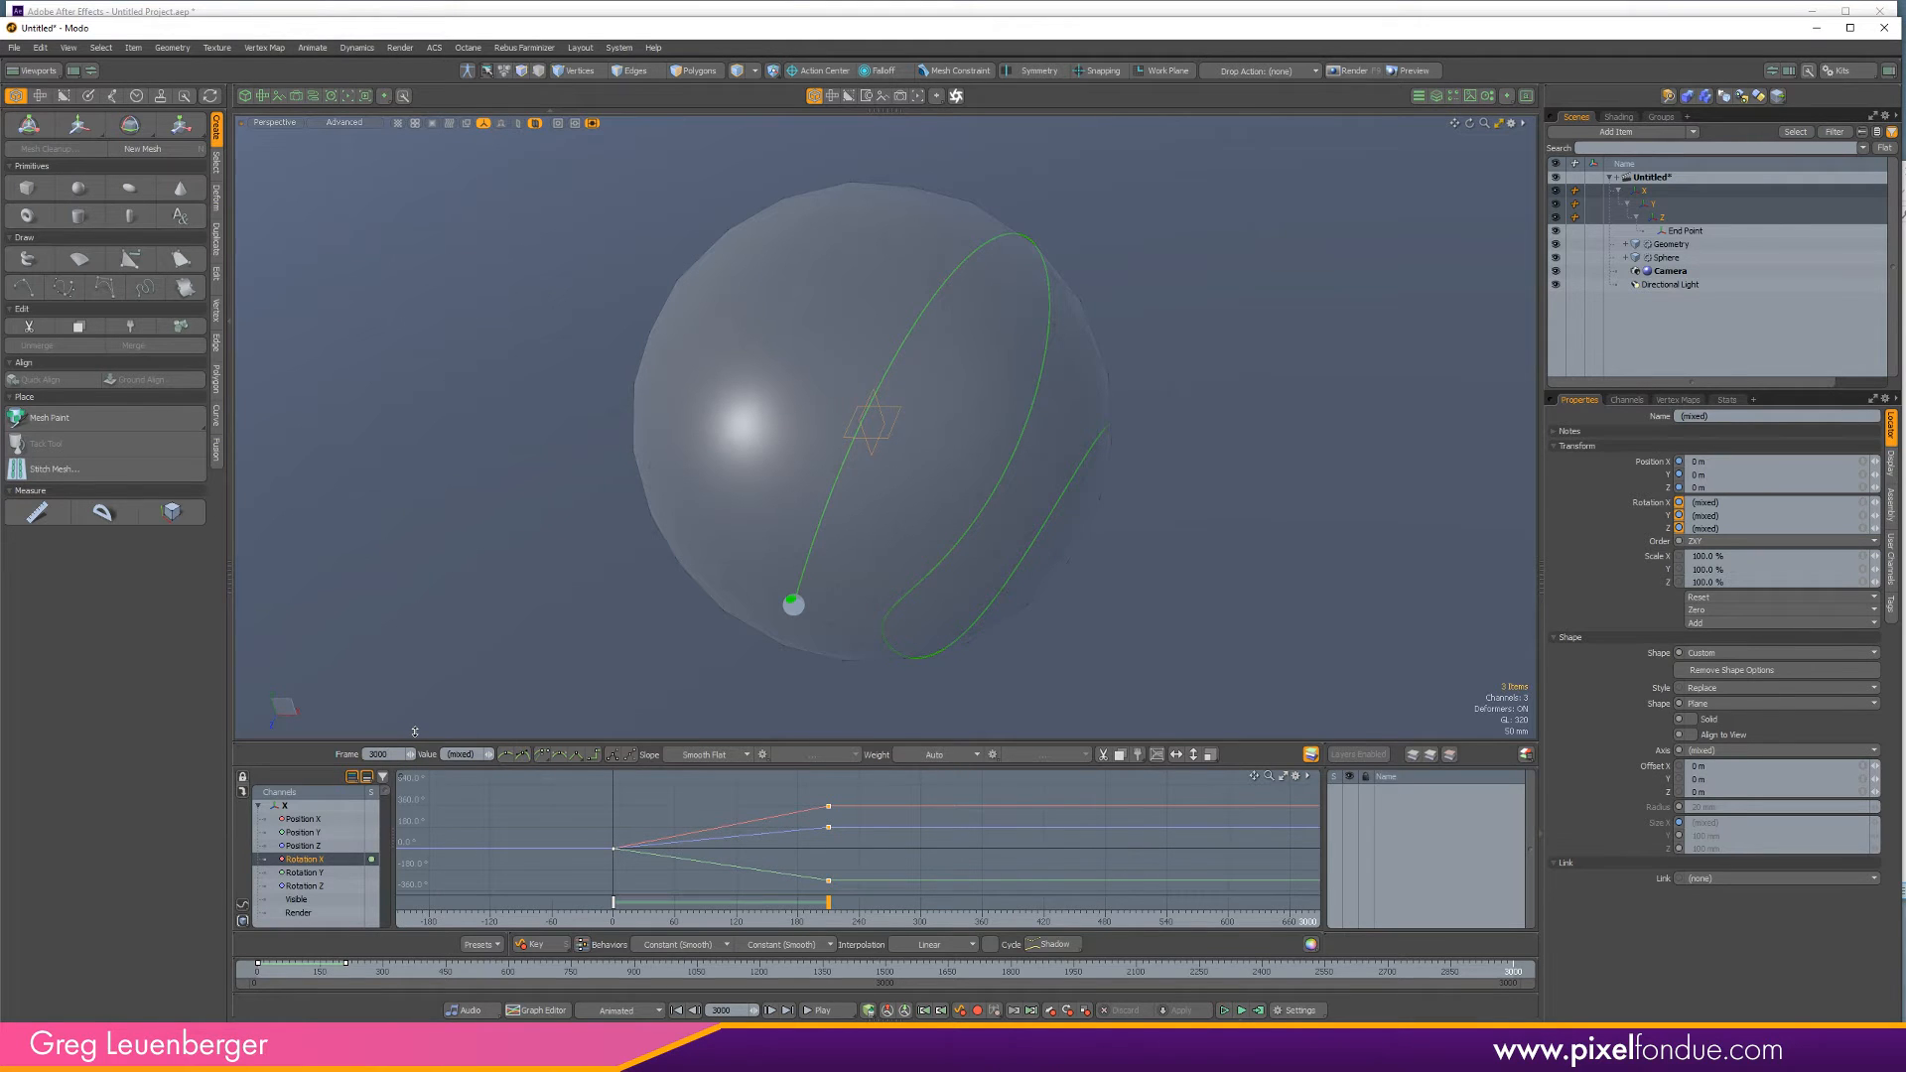
{"action": "key", "text": "Return"}
{"action": "key", "text": "a"}
{"action": "left_click_drag", "start_coordinate": [1100, 842], "coordinate": [980, 850], "text": "ctrl+alt"}
Scrub the animation up to frame 3000 to check the End Point's motion and bring back the schematic.
{"action": "left_click_drag", "start_coordinate": [1138, 617], "coordinate": [1001, 576], "text": "alt"}
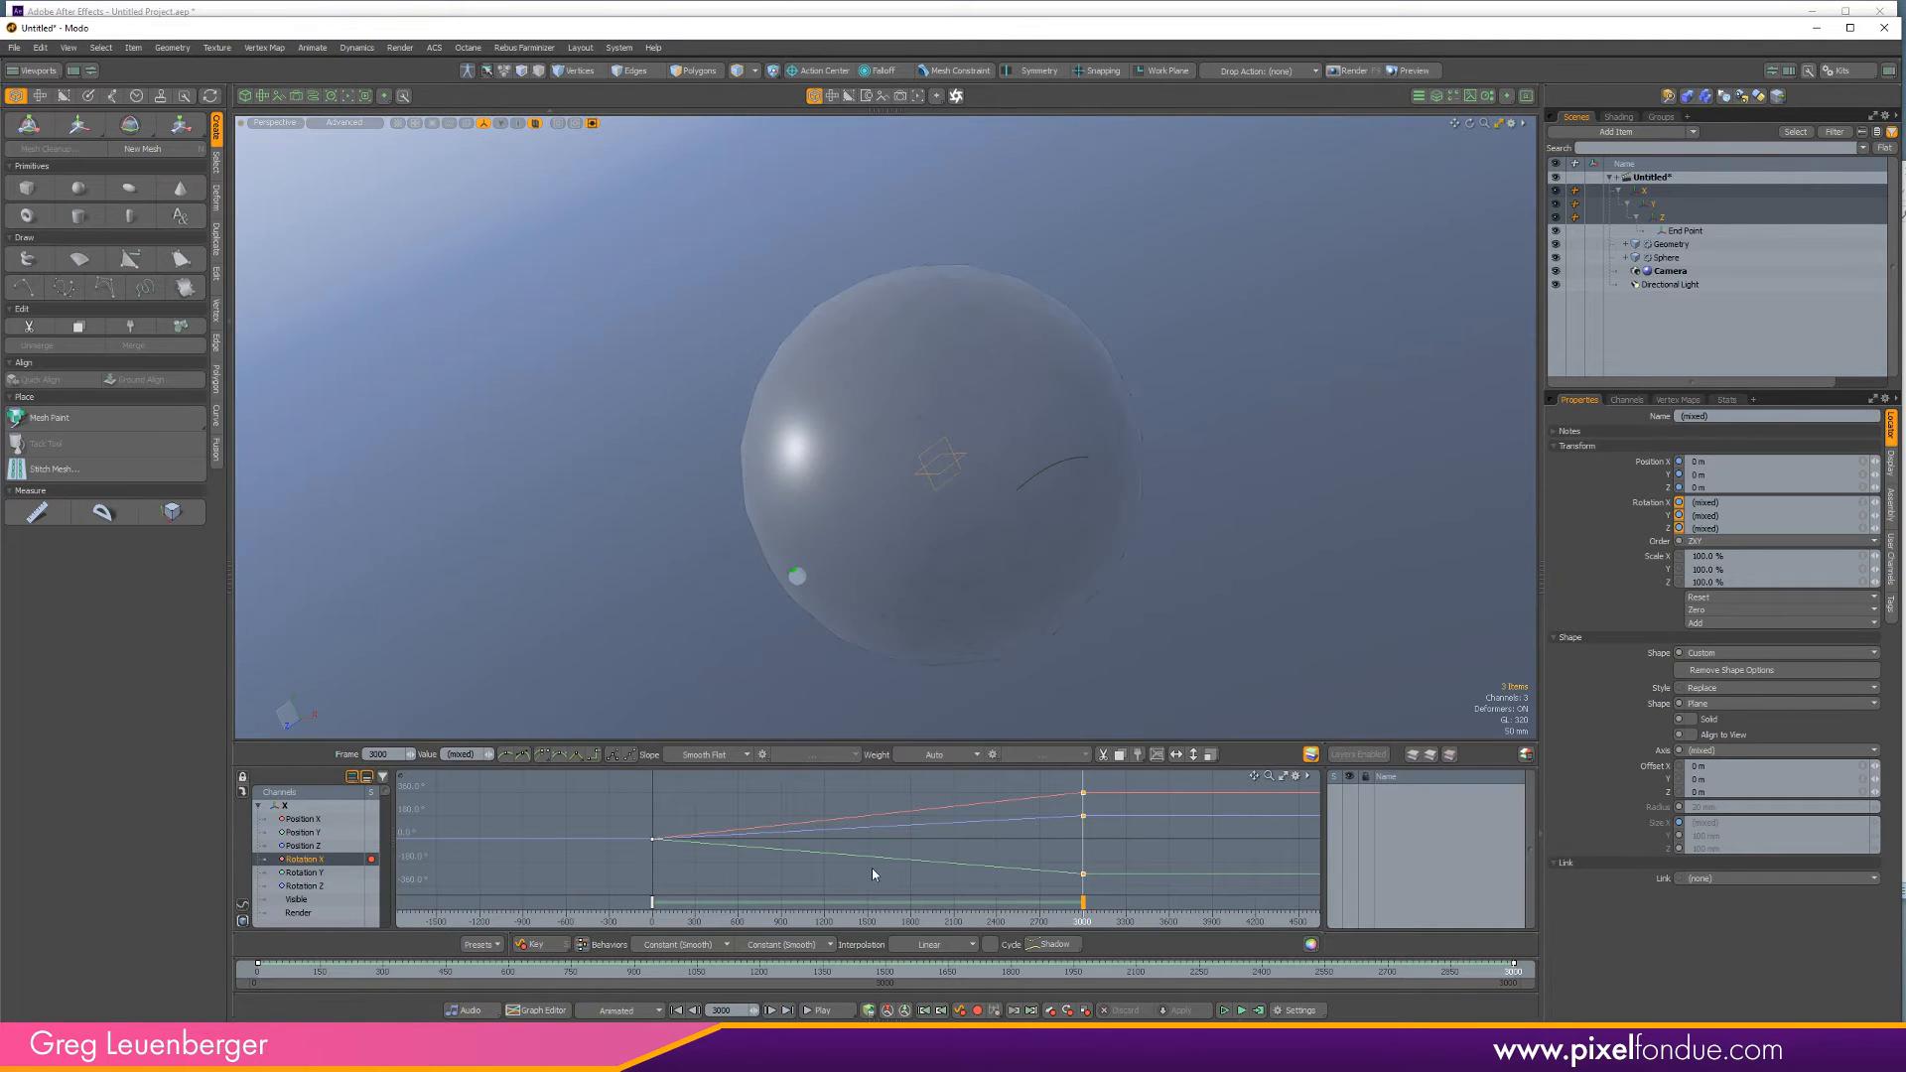
{"action": "left_click_drag", "start_coordinate": [264, 974], "coordinate": [1516, 974]}
{"action": "key", "text": "ctrl+Tab"}
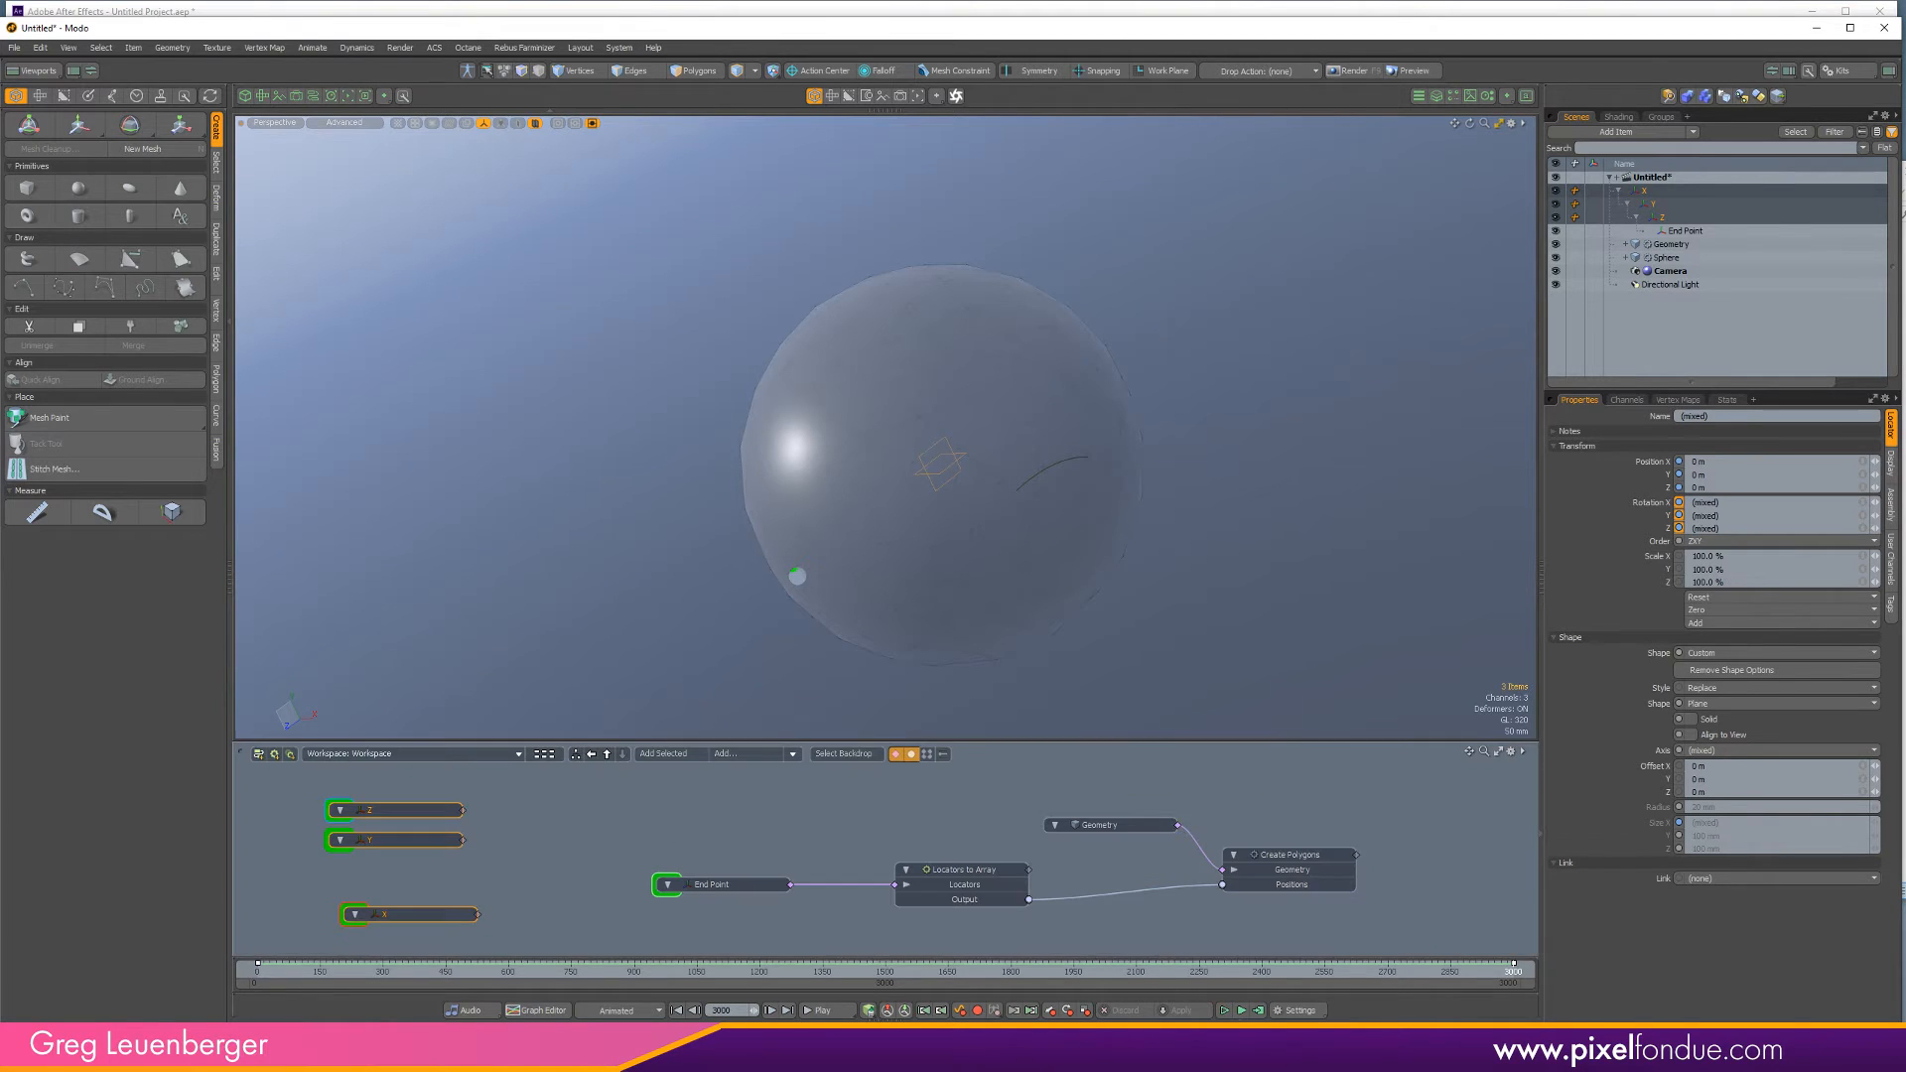
Set the End Time of the Locators to Array node to 3000.
{"action": "left_click", "coordinate": [1285, 855]}
{"action": "left_click", "coordinate": [970, 879]}
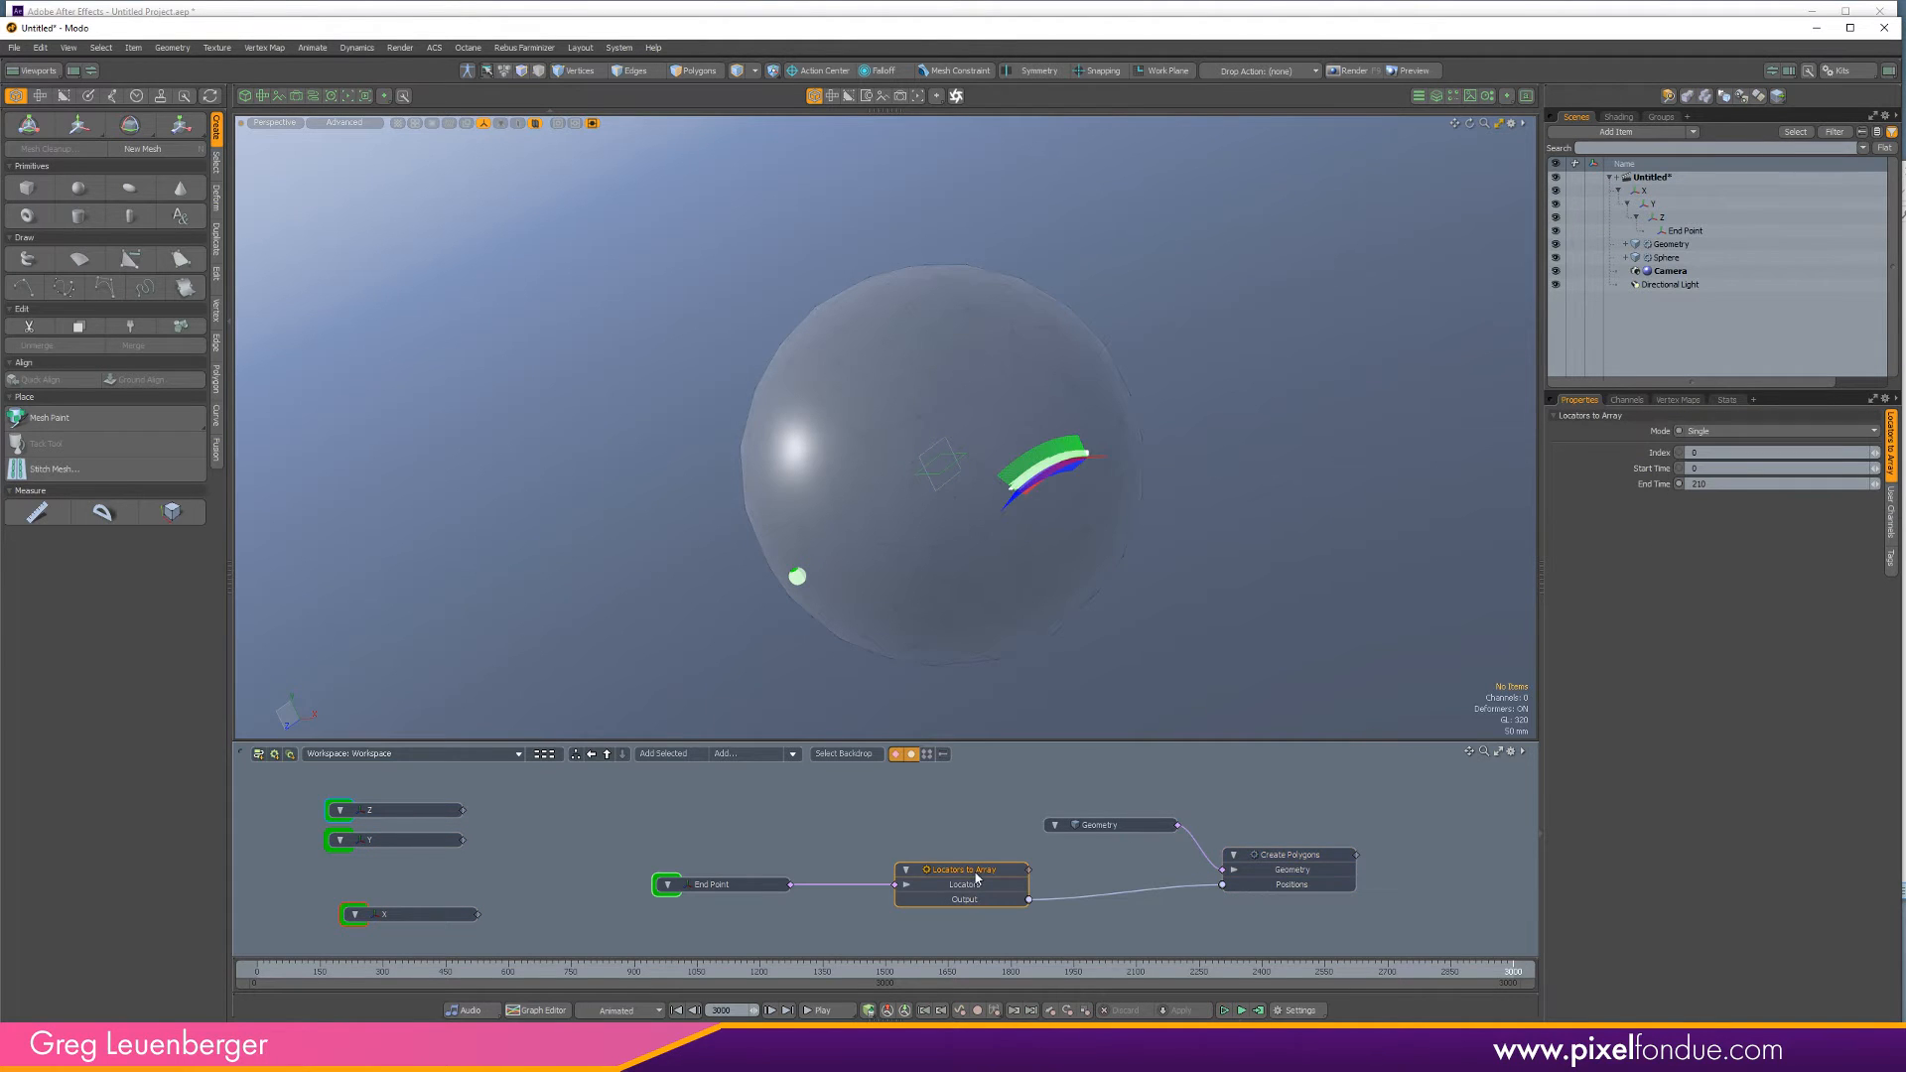
{"action": "left_click", "coordinate": [1716, 482]}
{"action": "type", "text": "3000"}
{"action": "key", "text": "Return"}
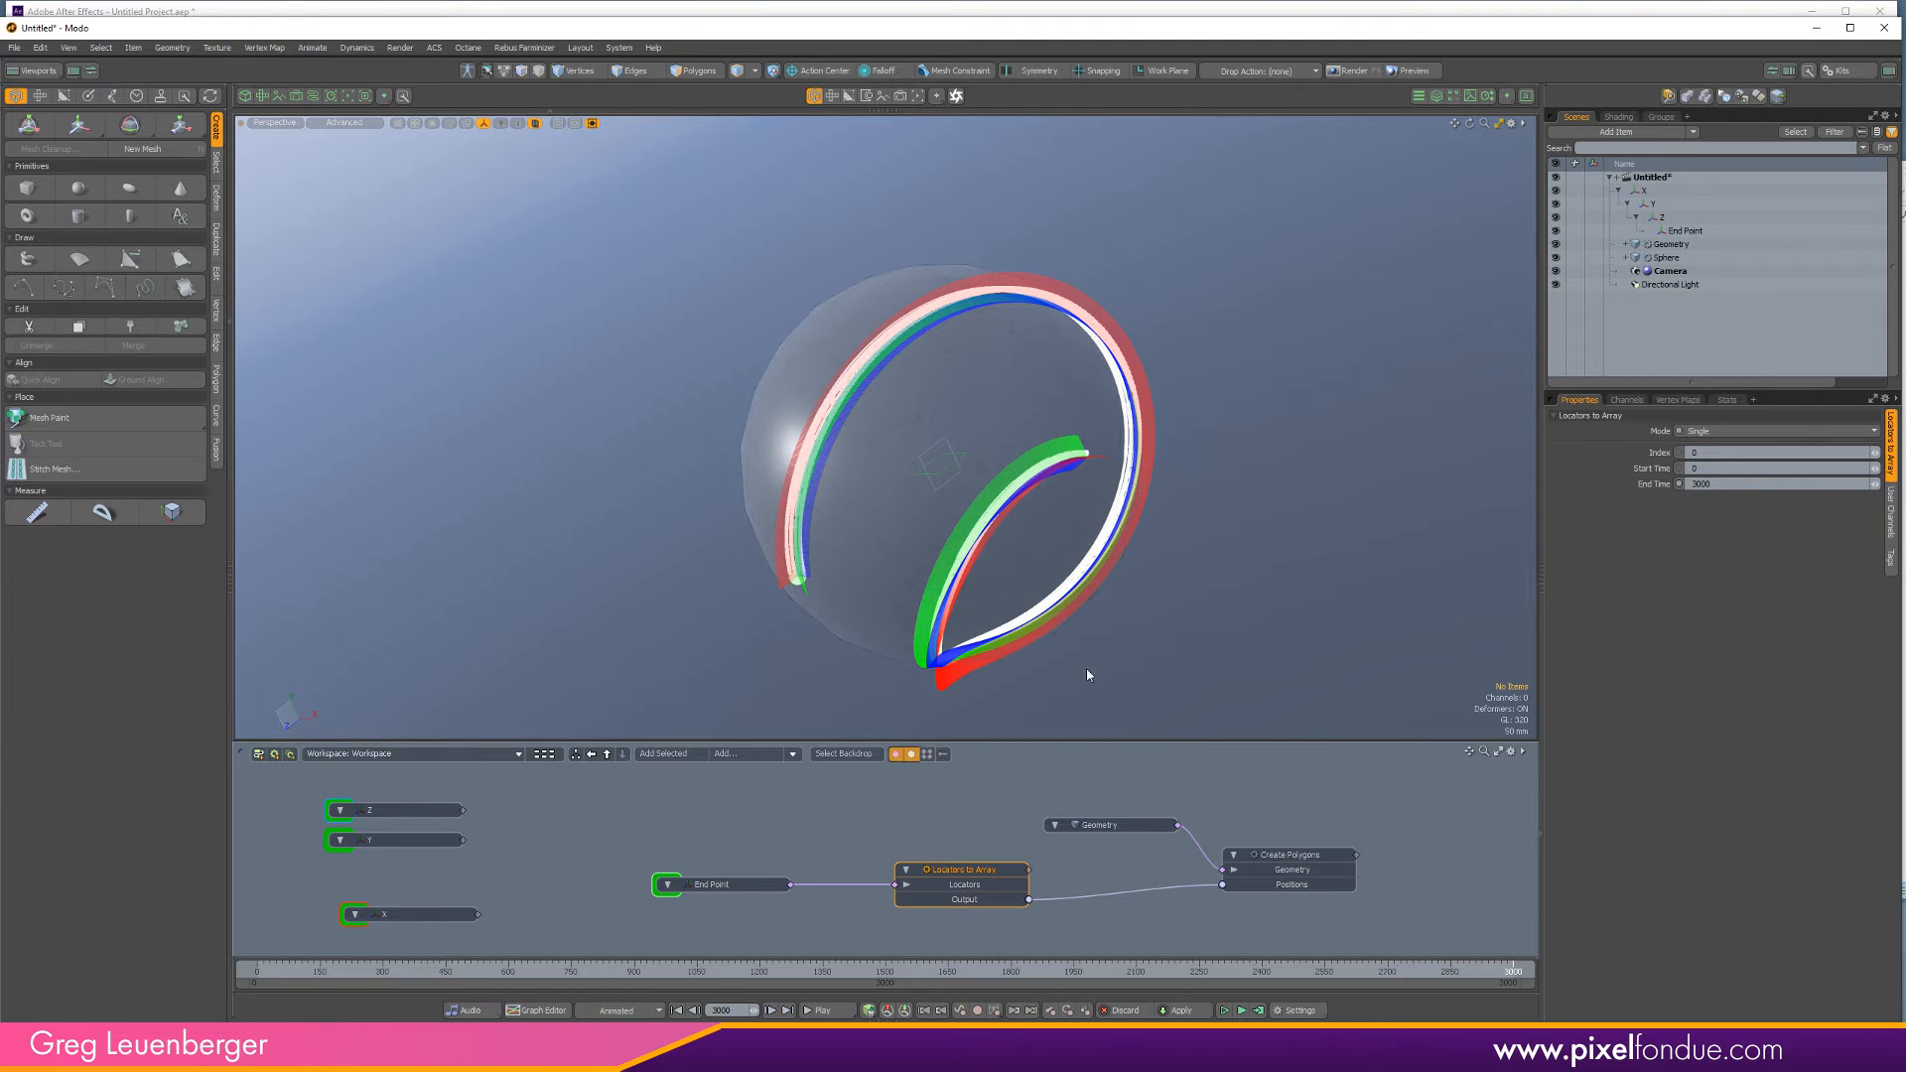
{"action": "key", "text": "ctrl+Tab"}
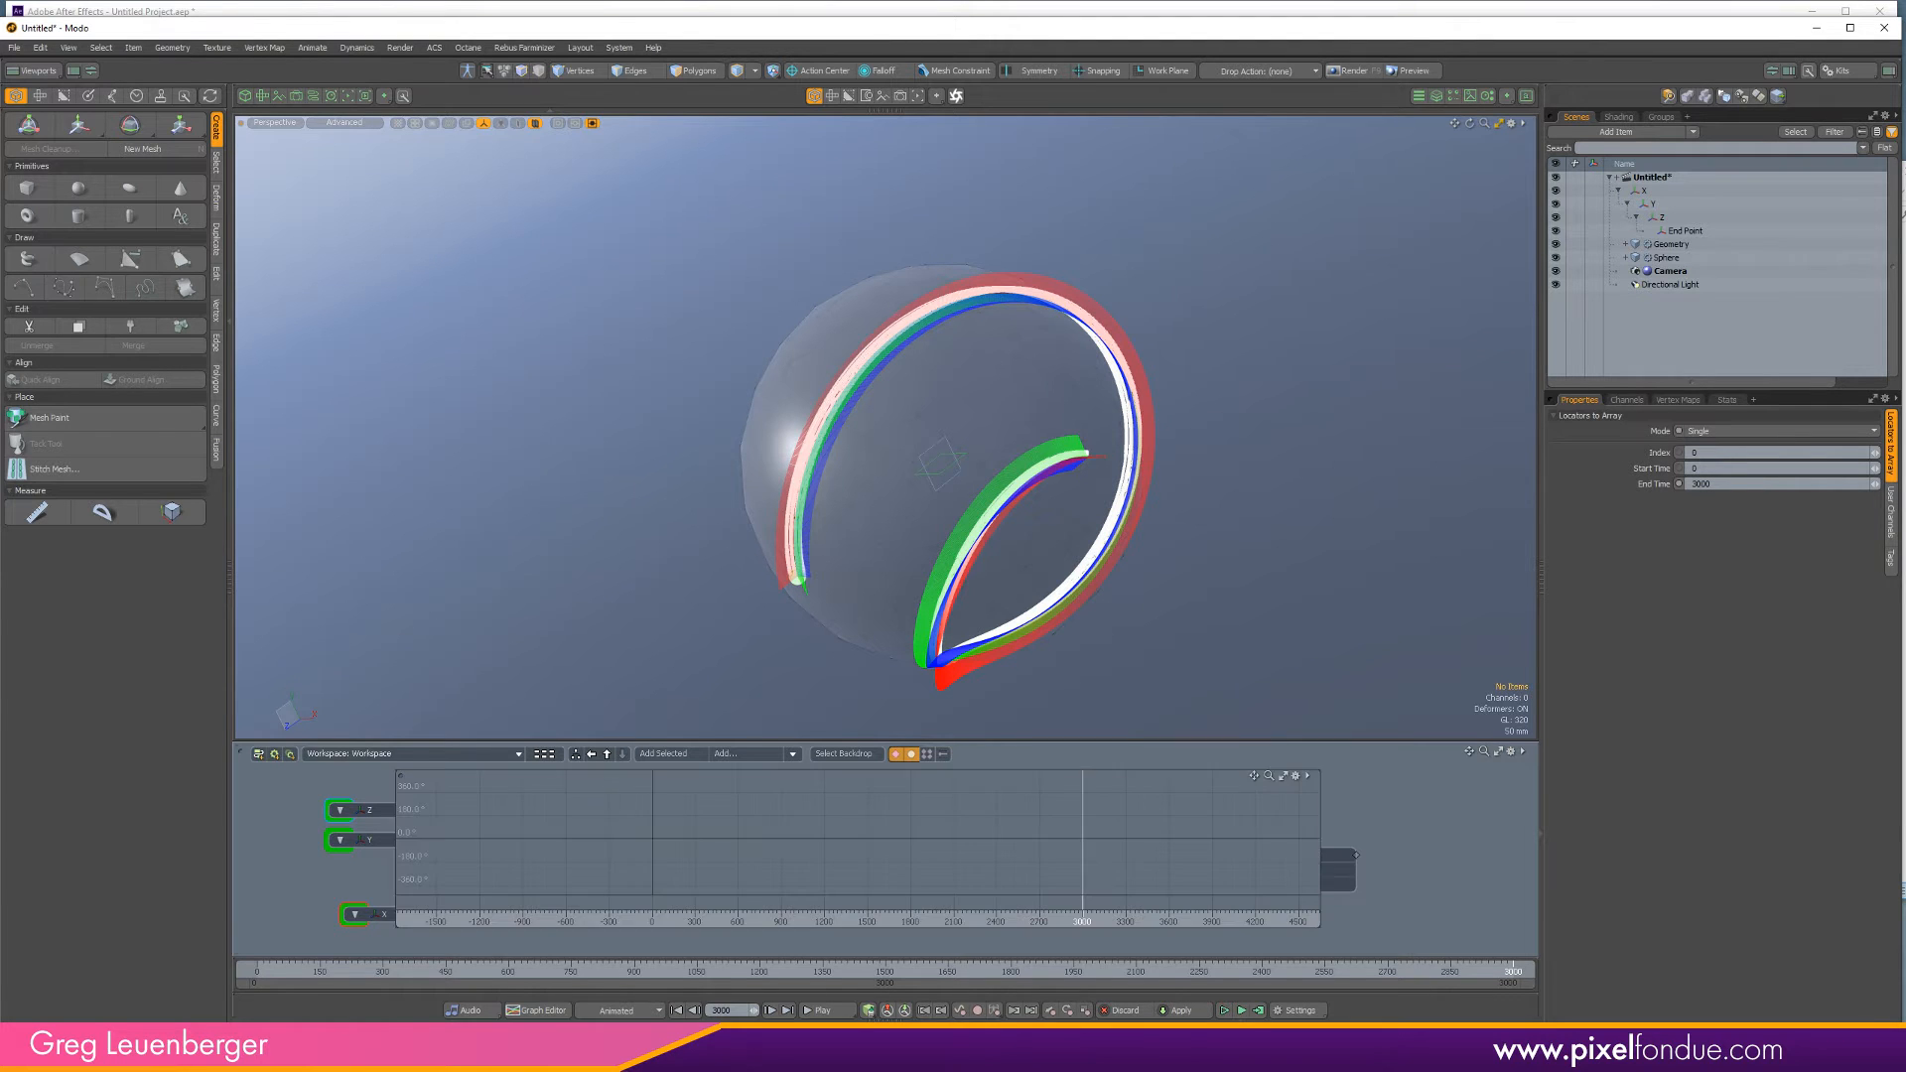
{"action": "key", "text": "ctrl+Tab"}
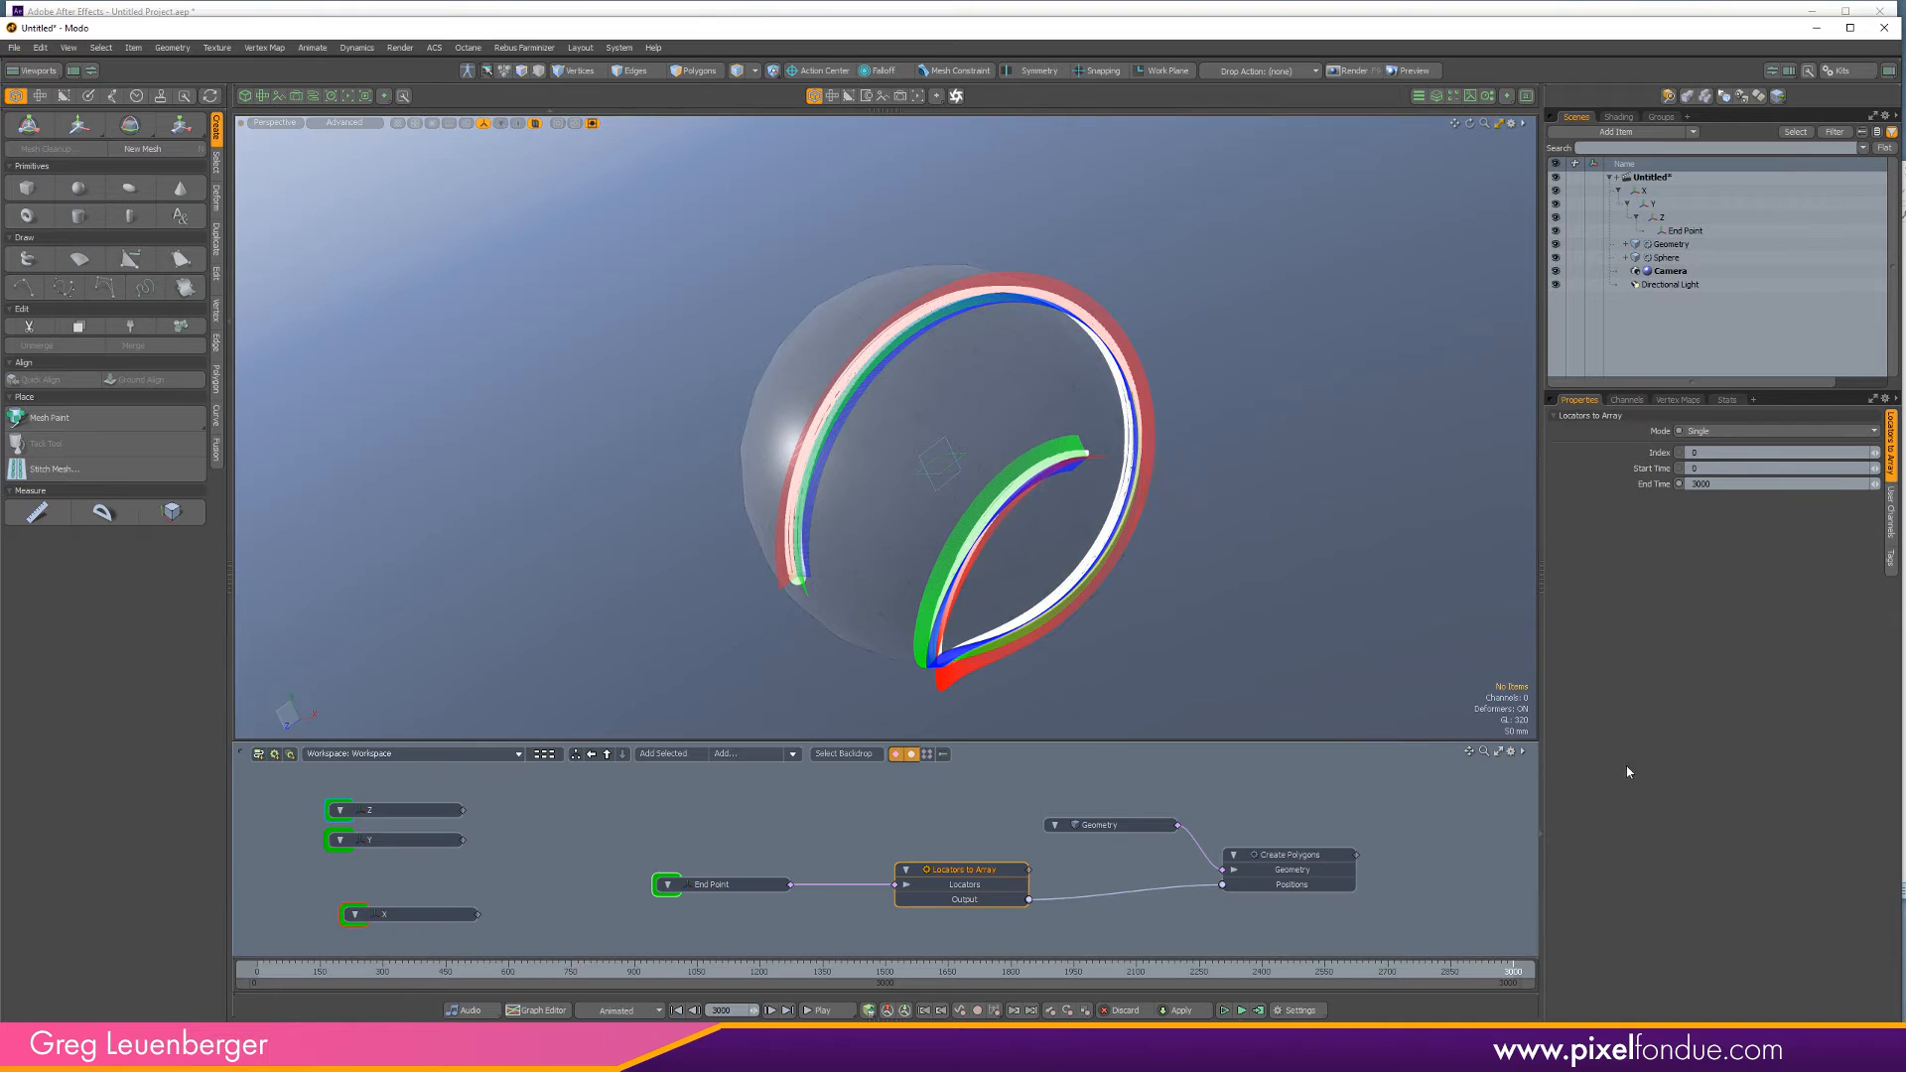
Set the X locator's X rotation to 36000° at frame 3000.
{"action": "left_click", "coordinate": [1663, 191]}
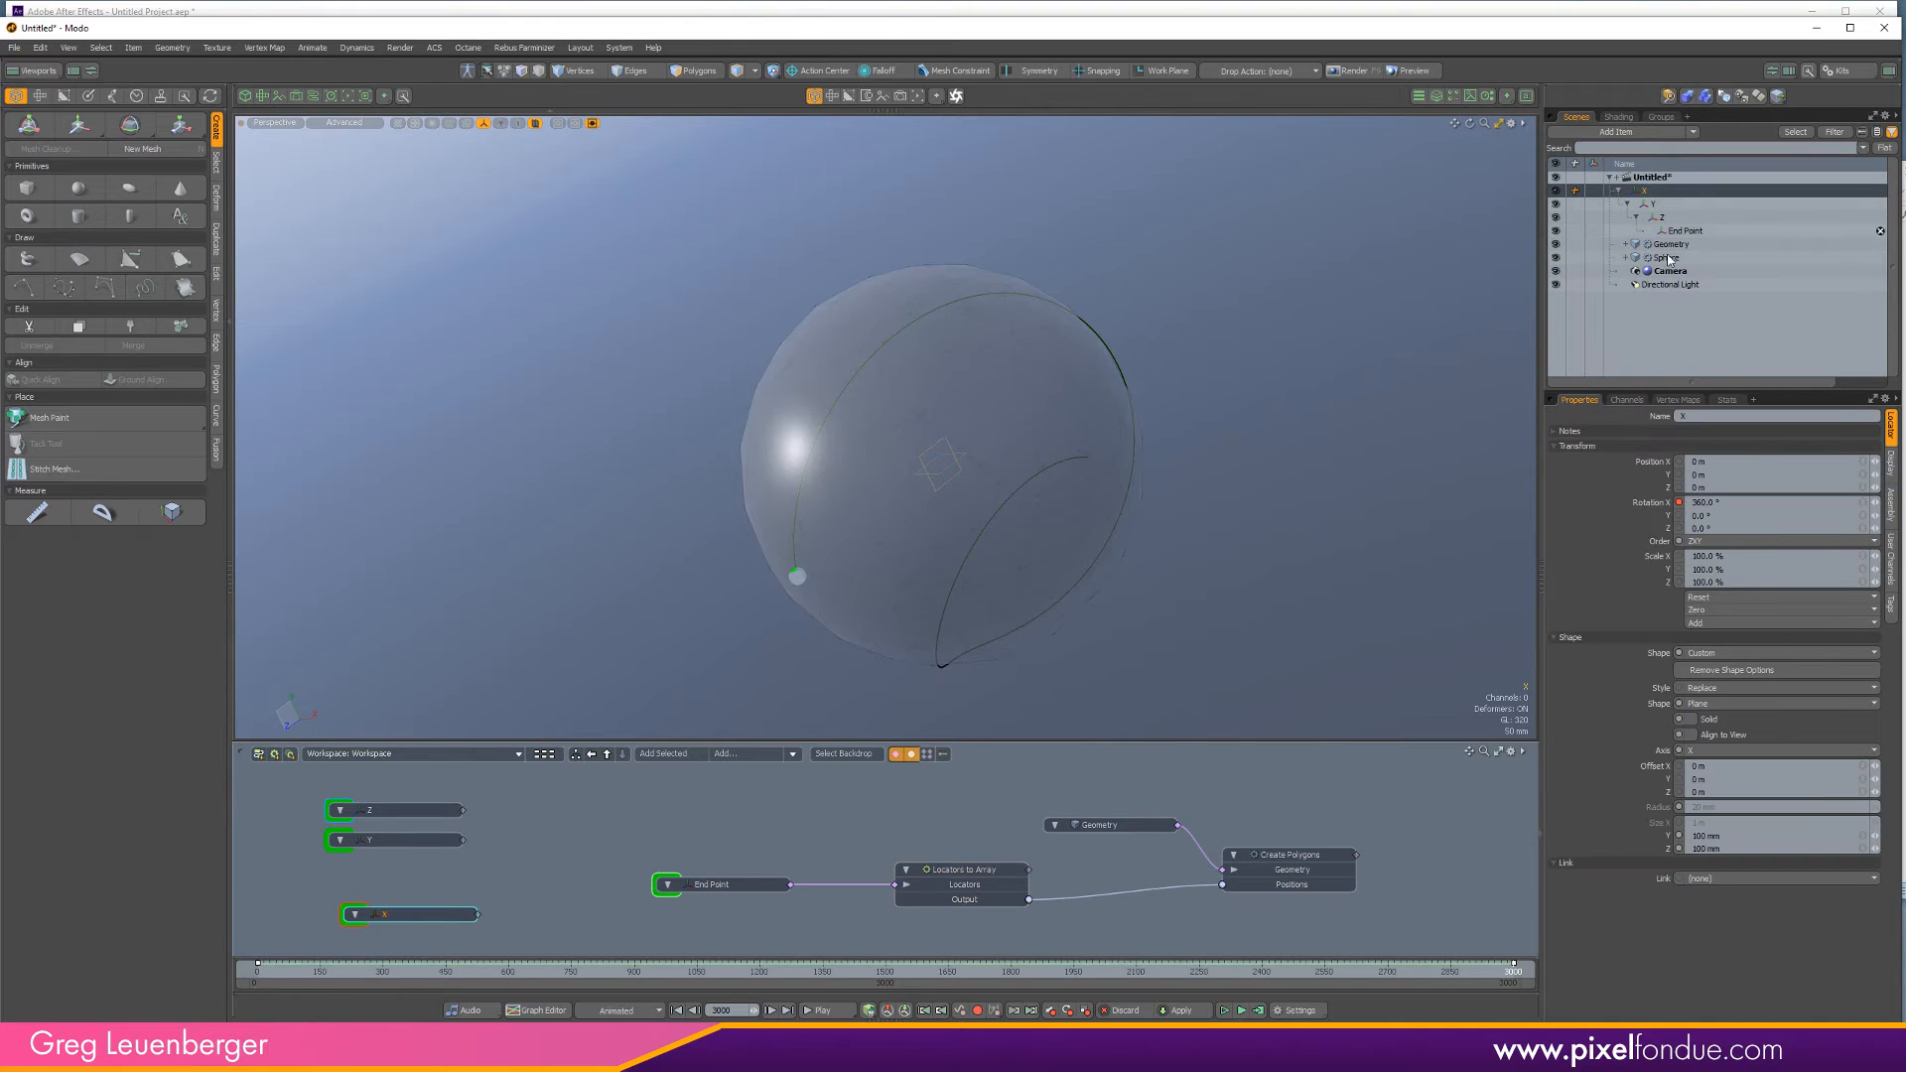
{"action": "left_click", "coordinate": [1741, 503]}
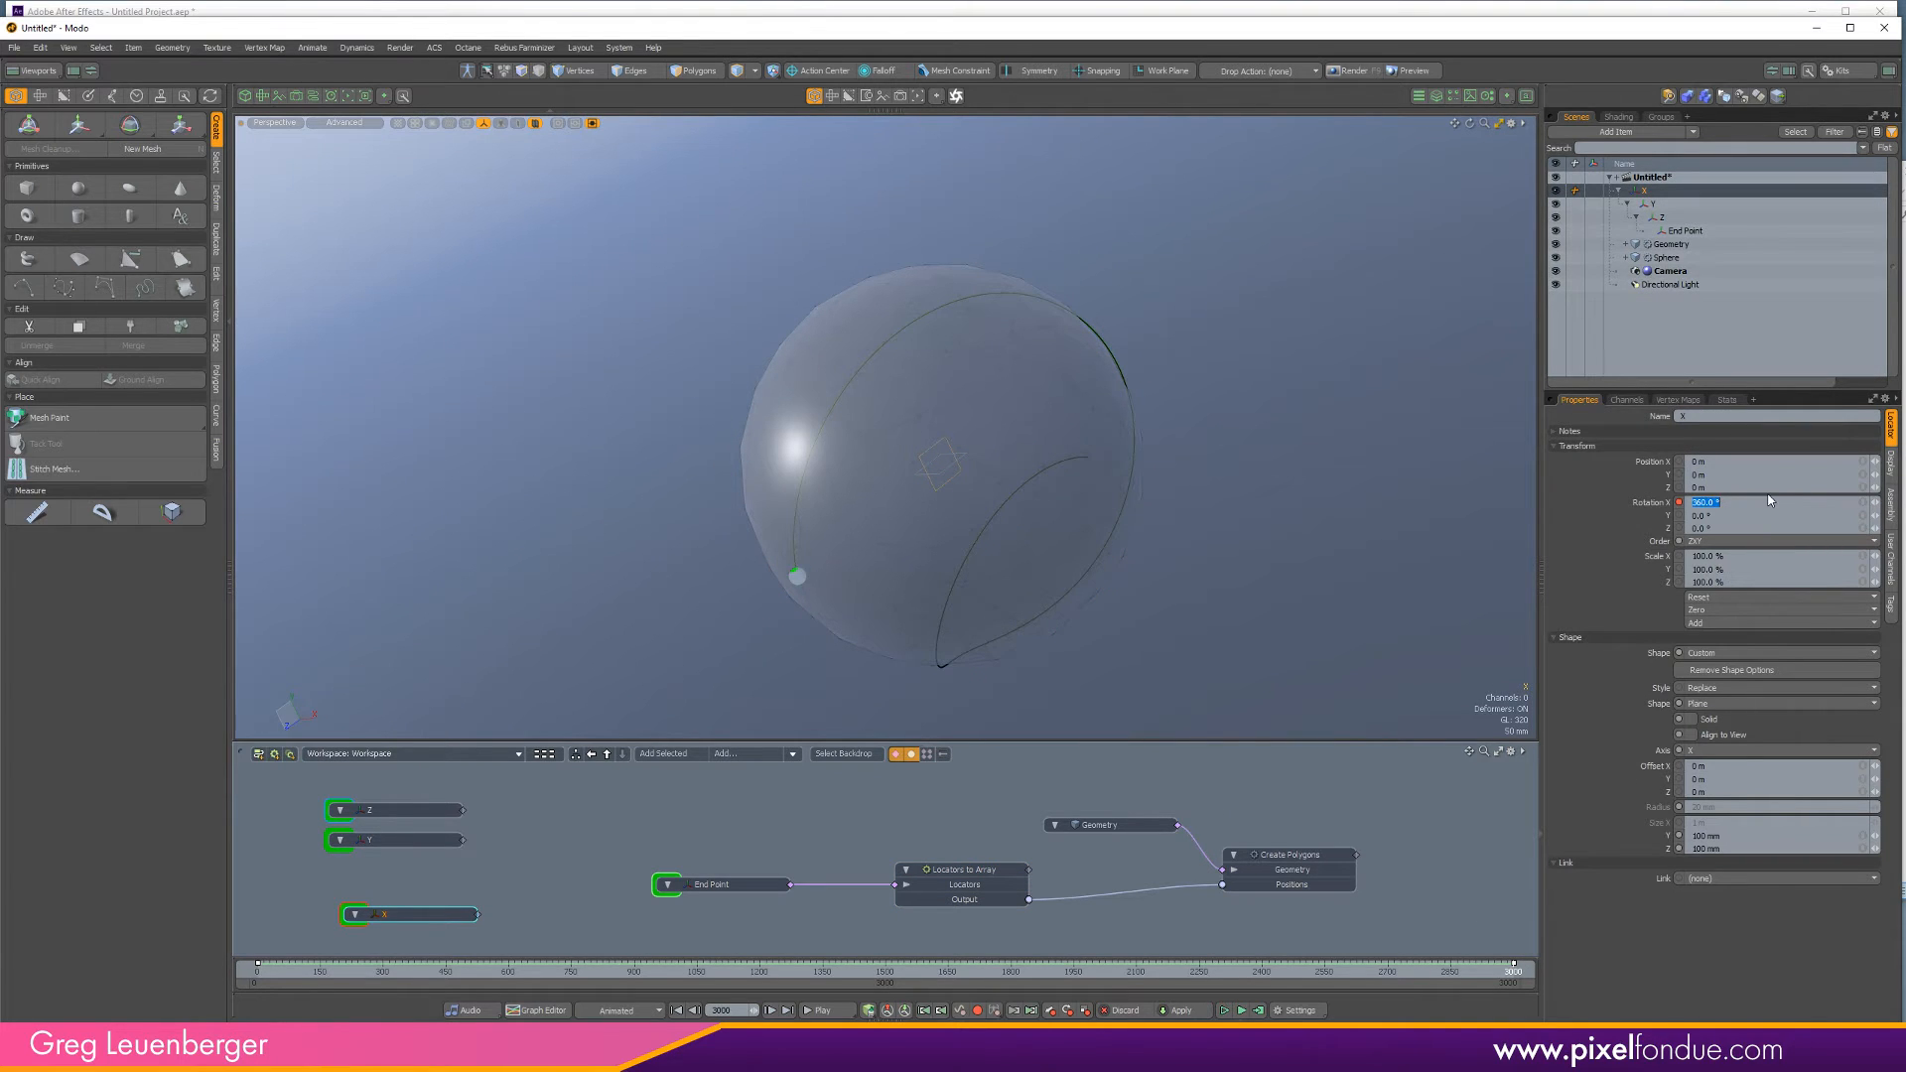
{"action": "type", "text": "36"}
{"action": "left_click_drag", "start_coordinate": [1158, 518], "coordinate": [1420, 546], "text": "alt"}
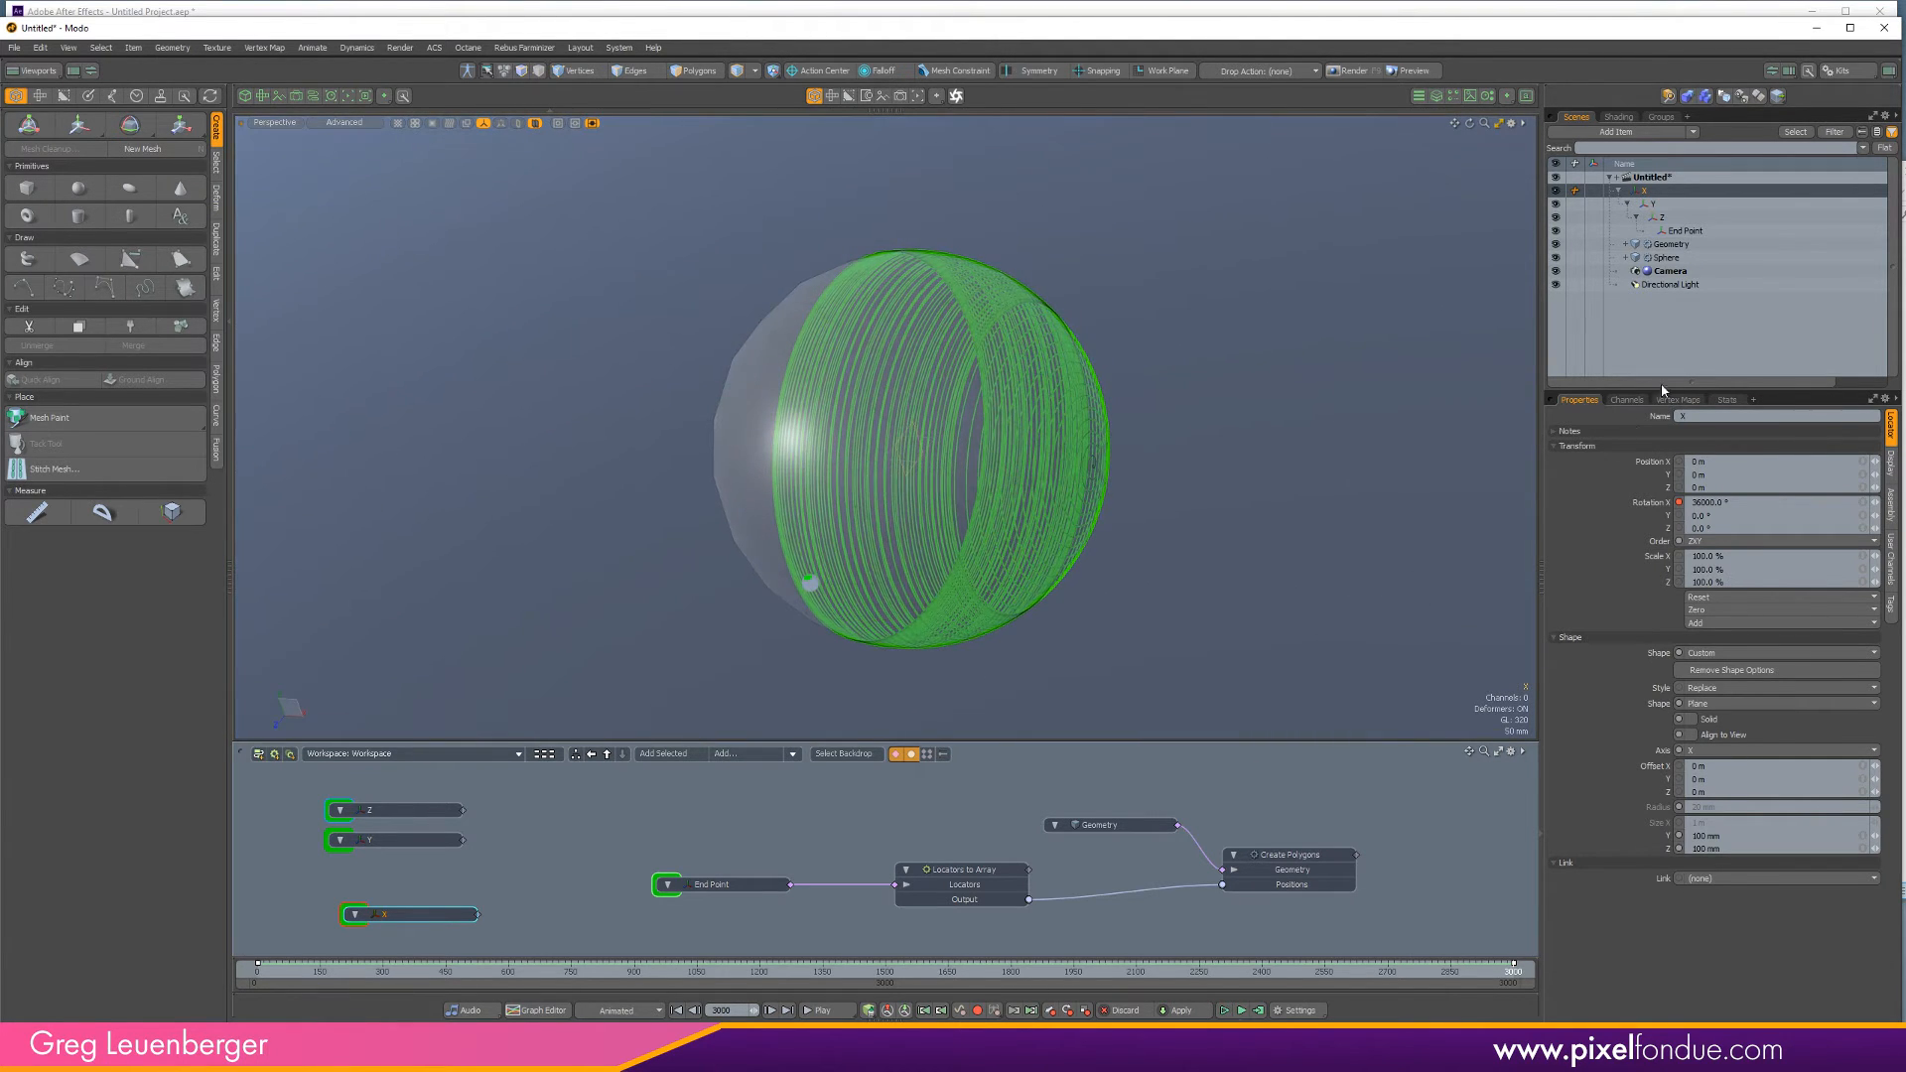
Give the Y locator a much larger negative Y rotation at frame 3000.
{"action": "left_click", "coordinate": [1688, 205]}
{"action": "left_click", "coordinate": [1754, 514]}
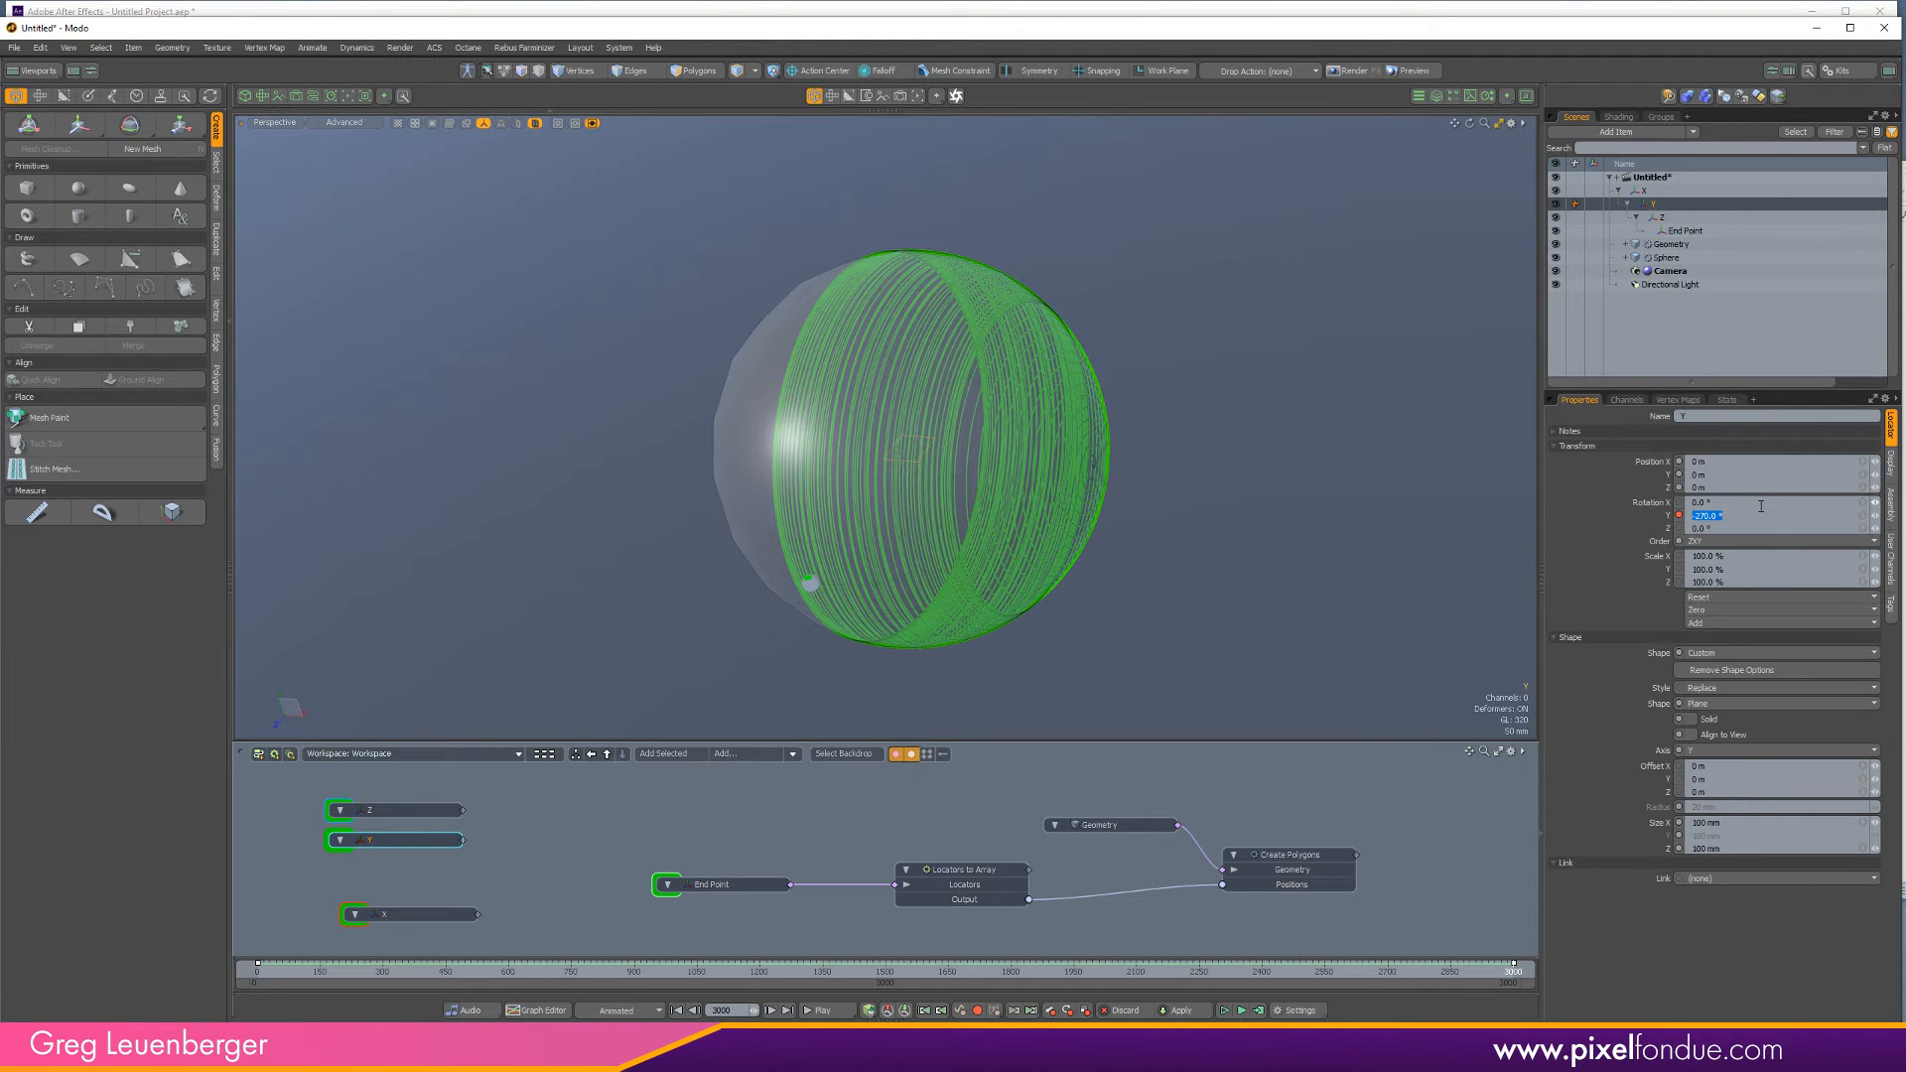
{"action": "type", "text": "-"}
{"action": "key", "text": "Return"}
Set the Z locator's Z rotation to 22000° at frame 3000.
{"action": "left_click", "coordinate": [1677, 218]}
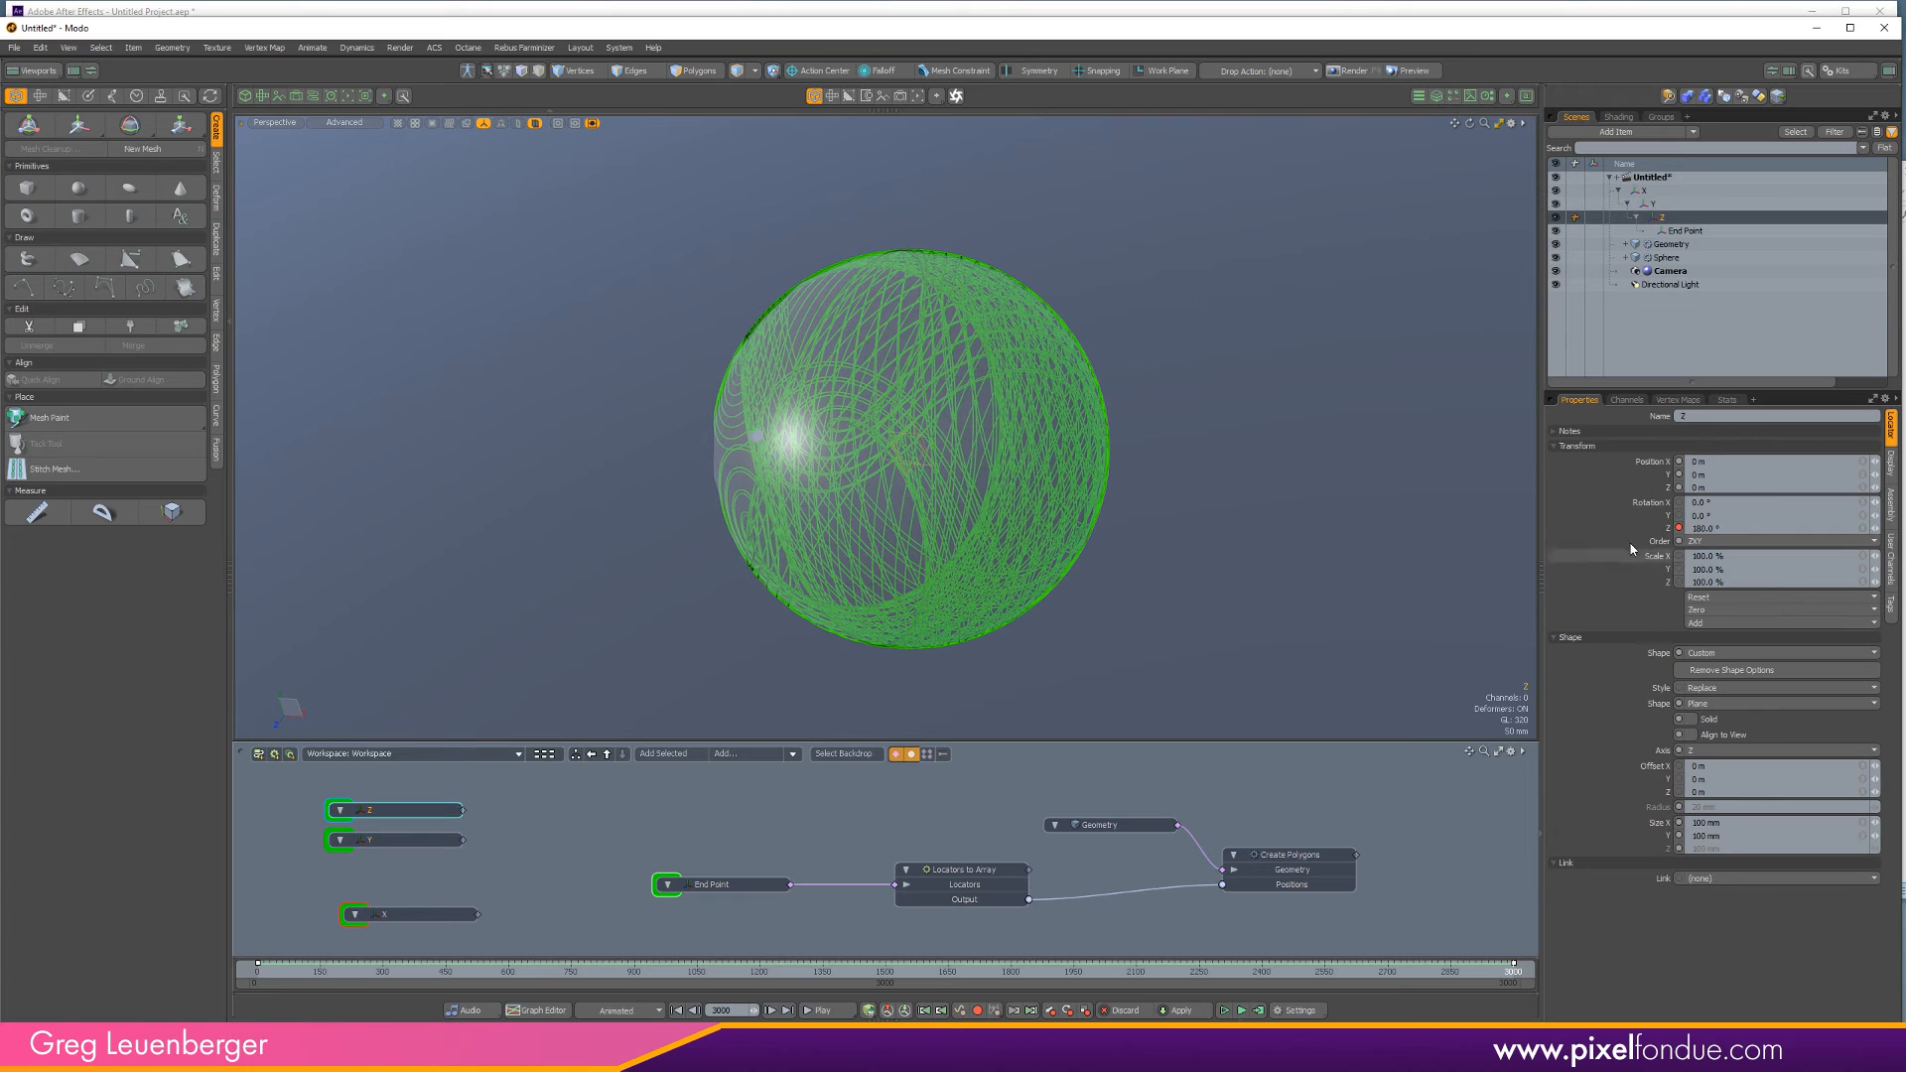
{"action": "left_click", "coordinate": [1772, 528]}
{"action": "type", "text": "22000"}
{"action": "key", "text": "Return"}
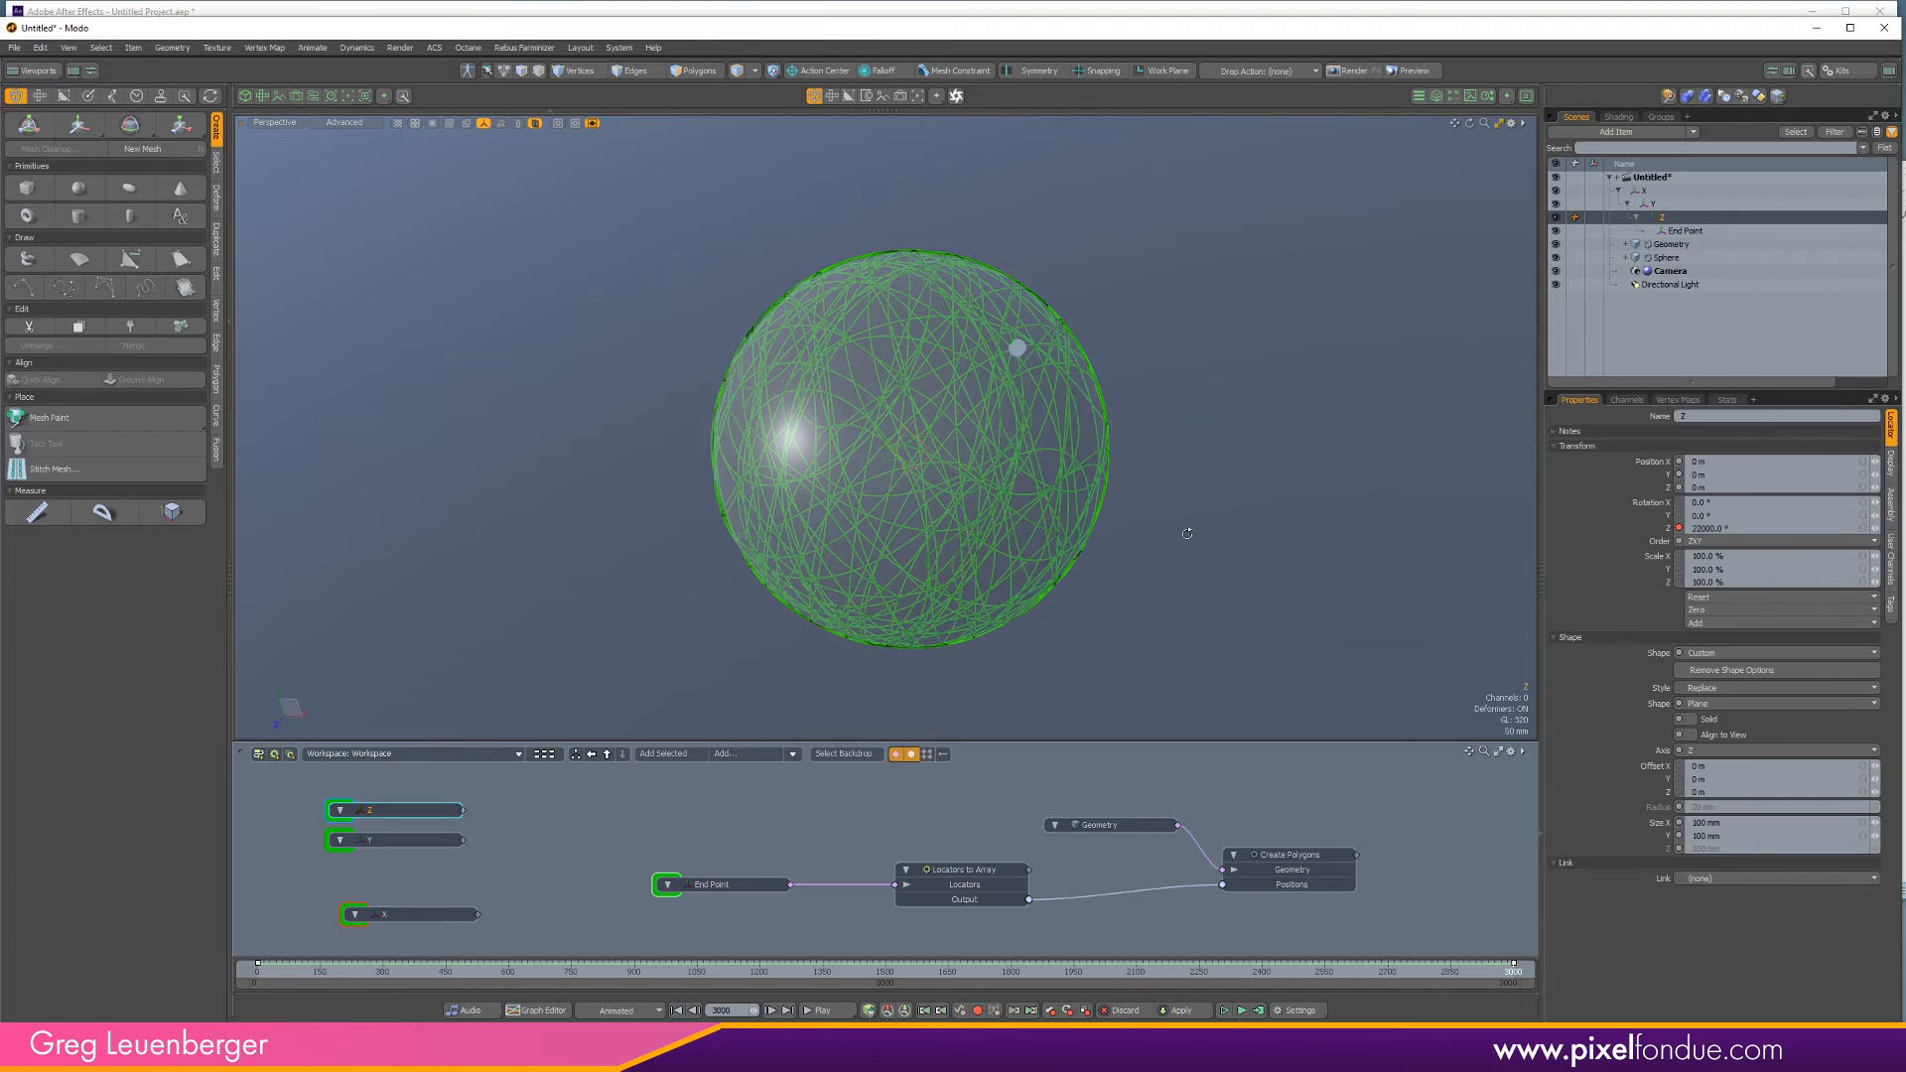
Scrub through the animation and examine how the generated curve wraps around the sphere from several angles.
{"action": "mouse_move", "coordinate": [1188, 534]}
{"action": "left_mouse_down", "text": "alt"}
{"action": "mouse_move", "coordinate": [1092, 524]}
{"action": "mouse_move", "coordinate": [1191, 545]}
{"action": "left_mouse_up", "text": "alt"}
{"action": "left_click_drag", "start_coordinate": [854, 433], "coordinate": [754, 476], "text": "ctrl+alt"}
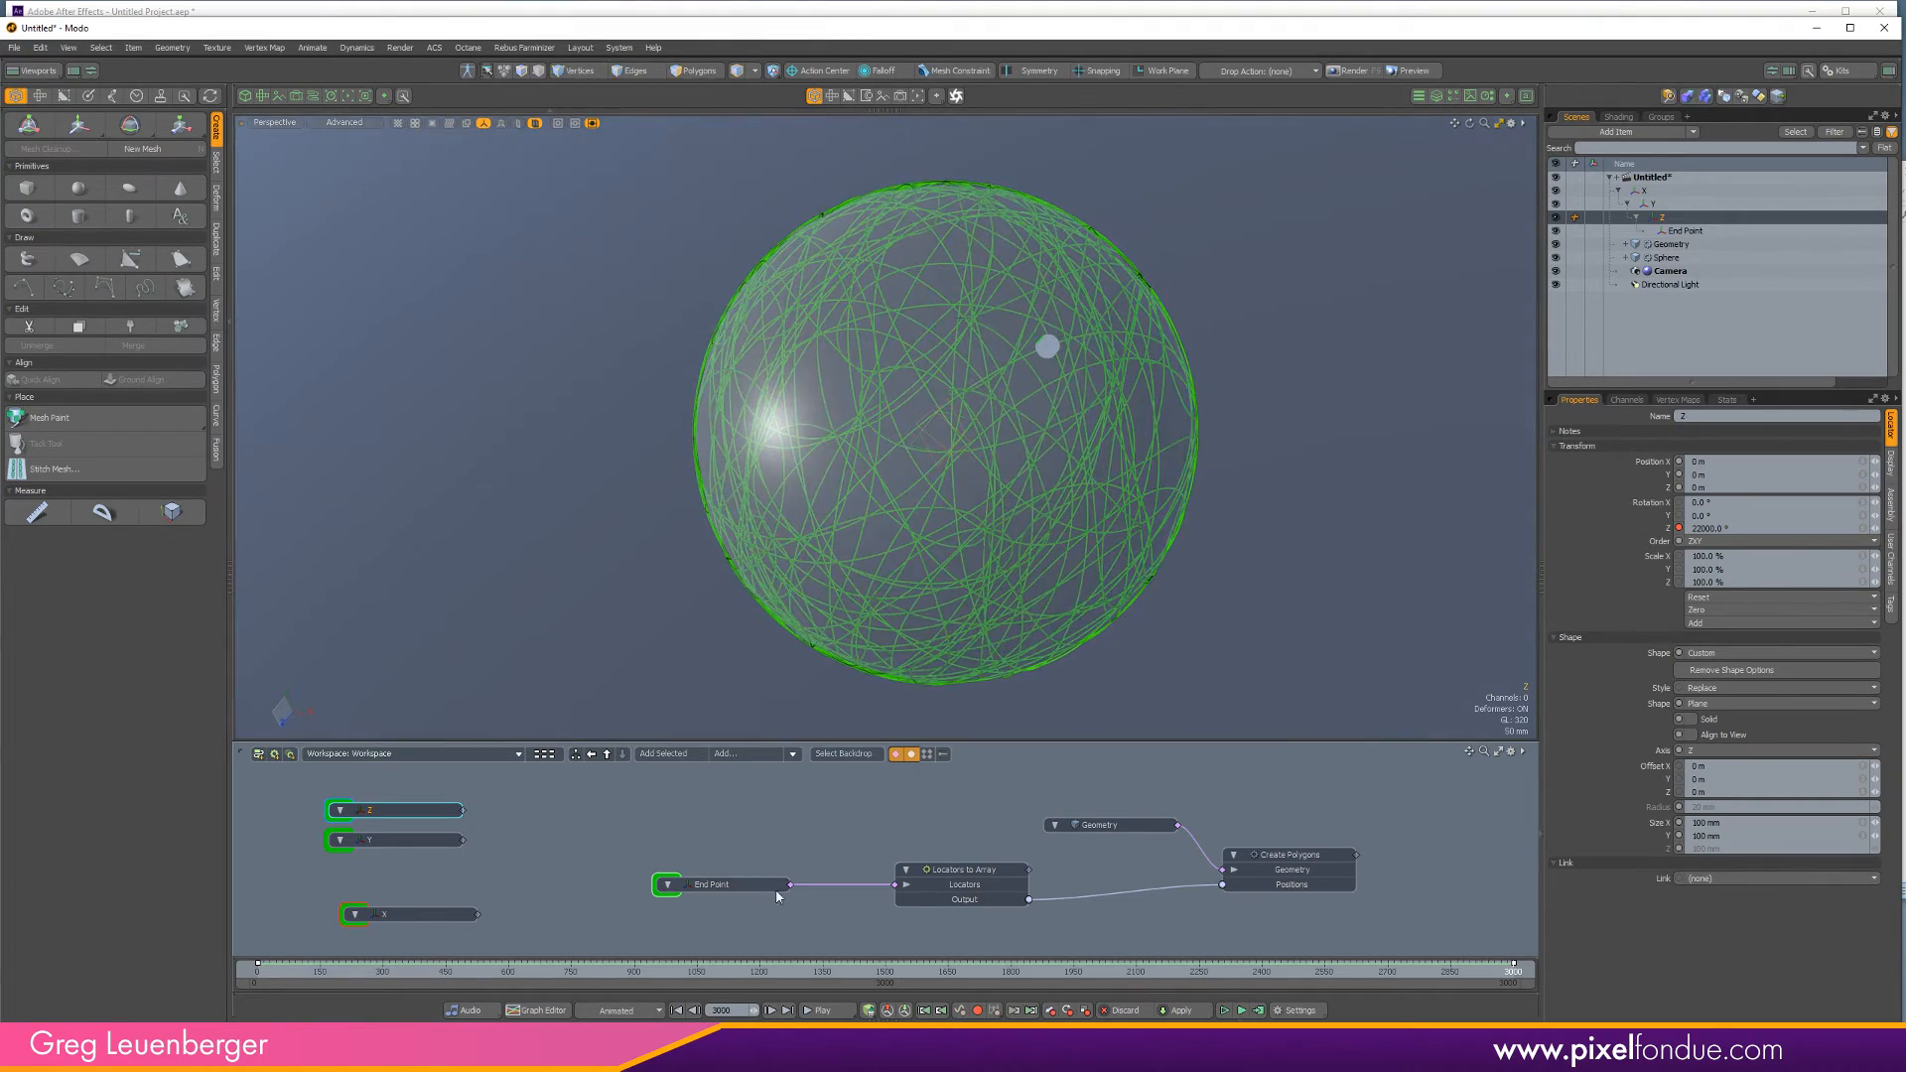
{"action": "left_click_drag", "start_coordinate": [260, 970], "coordinate": [1214, 970]}
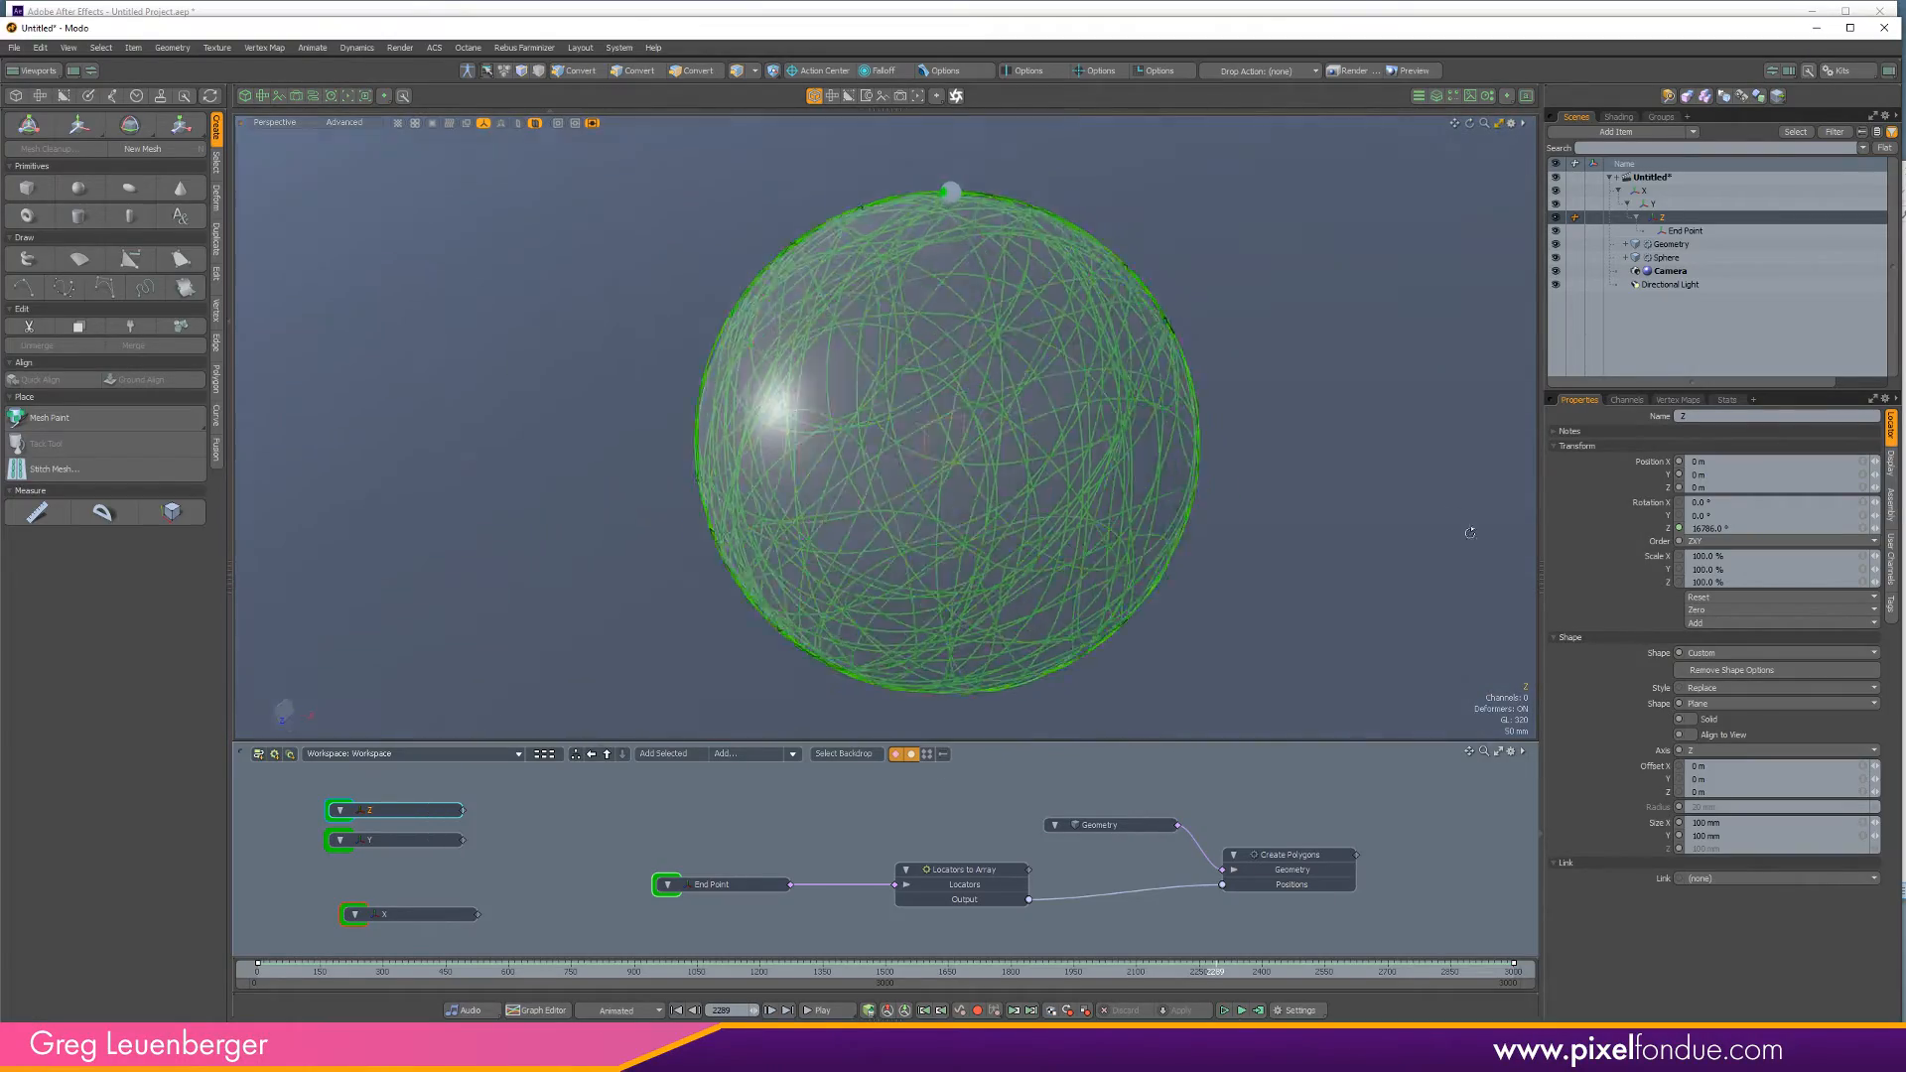
{"action": "left_click_drag", "start_coordinate": [988, 411], "coordinate": [1012, 407], "text": "ctrl+alt"}
{"action": "left_click_drag", "start_coordinate": [1012, 407], "coordinate": [928, 432], "text": "alt+shift"}
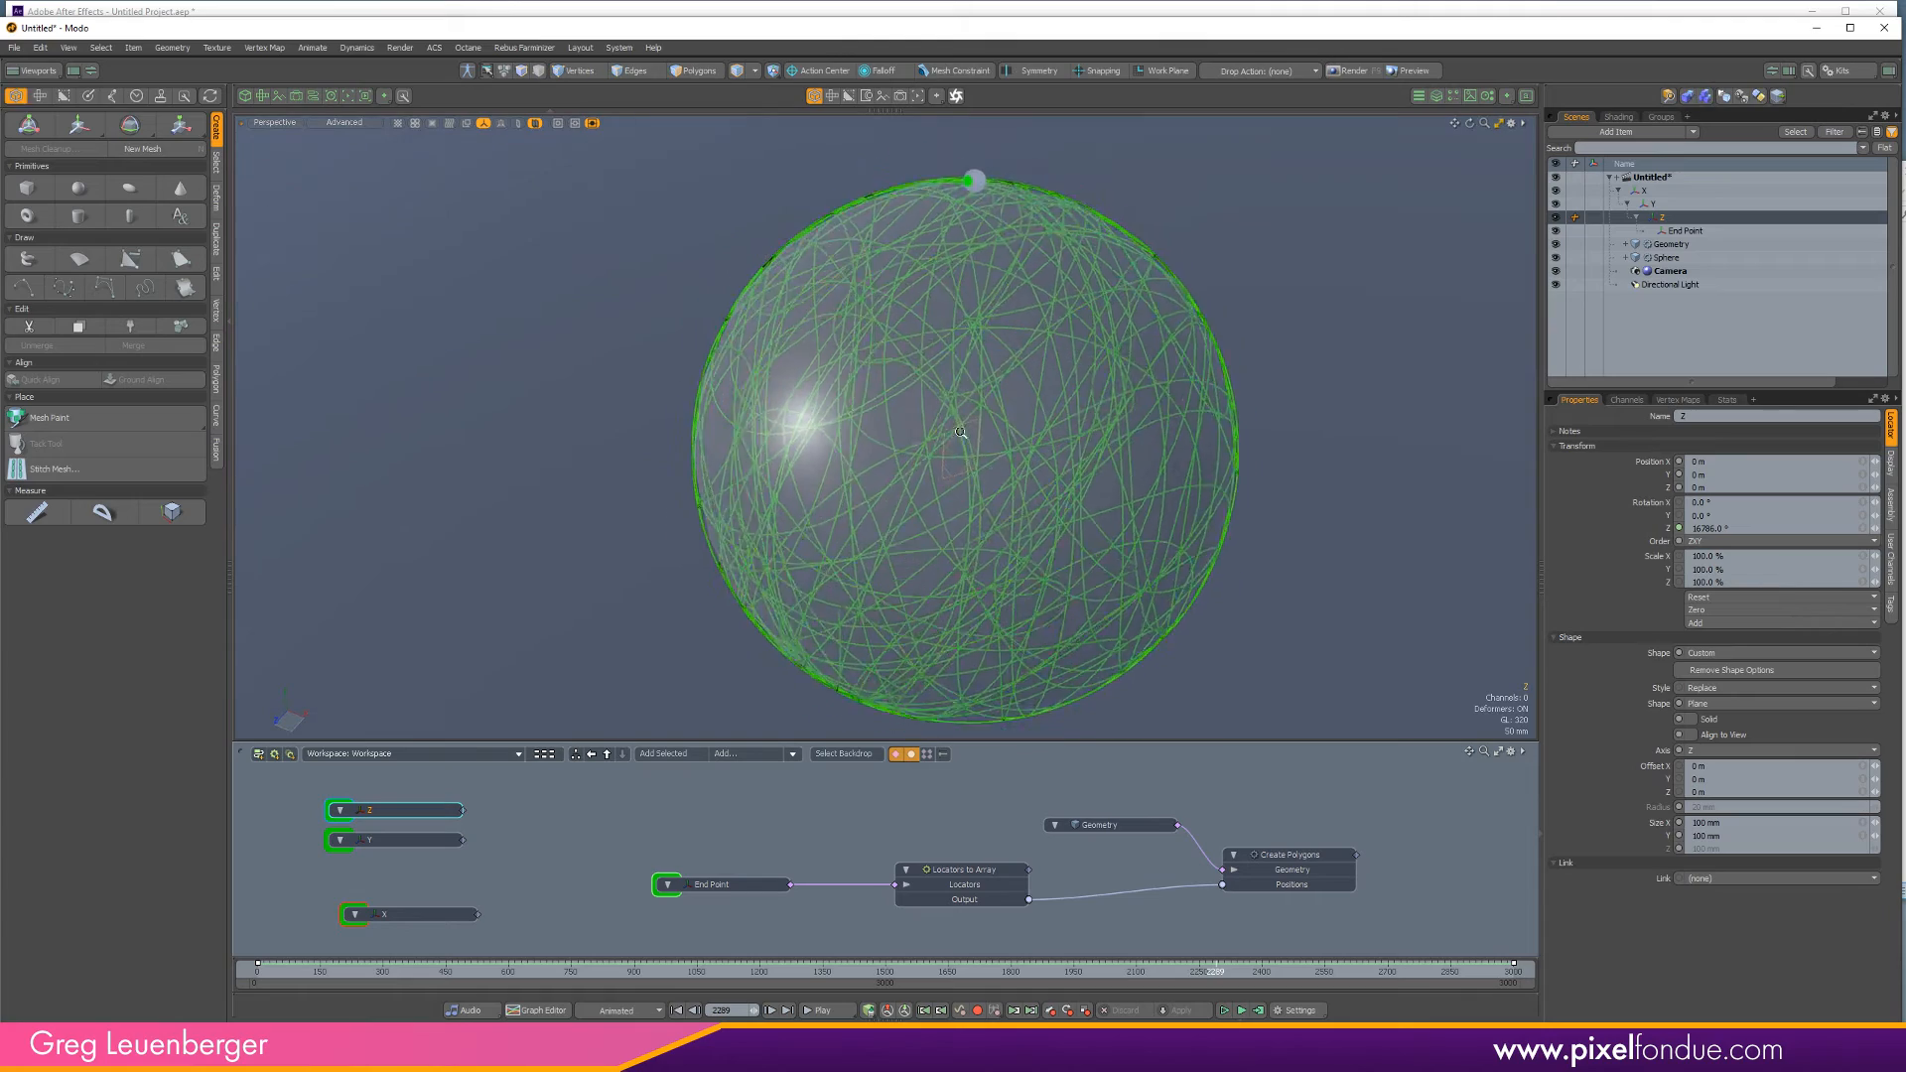
{"action": "left_click_drag", "start_coordinate": [961, 432], "coordinate": [1030, 349], "text": "alt+shift"}
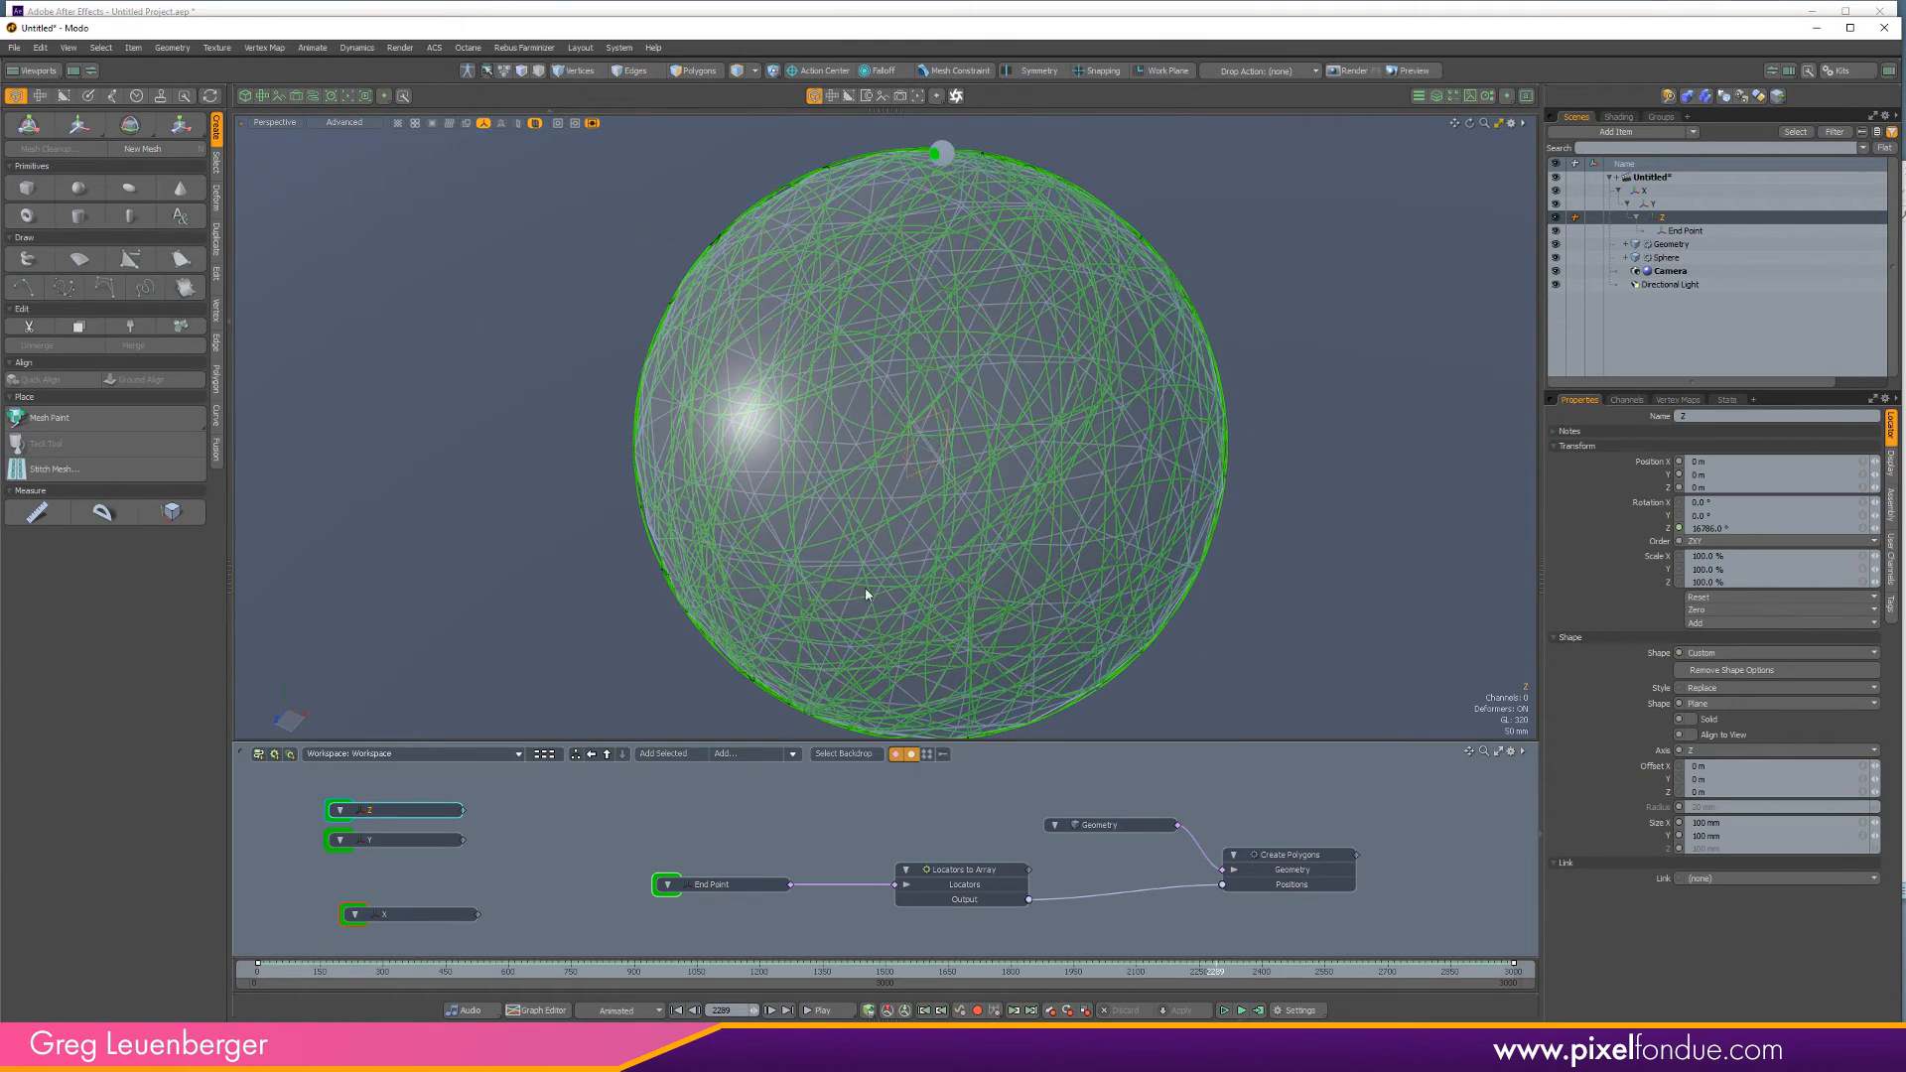
{"action": "left_click_drag", "start_coordinate": [865, 593], "coordinate": [1235, 627], "text": "alt"}
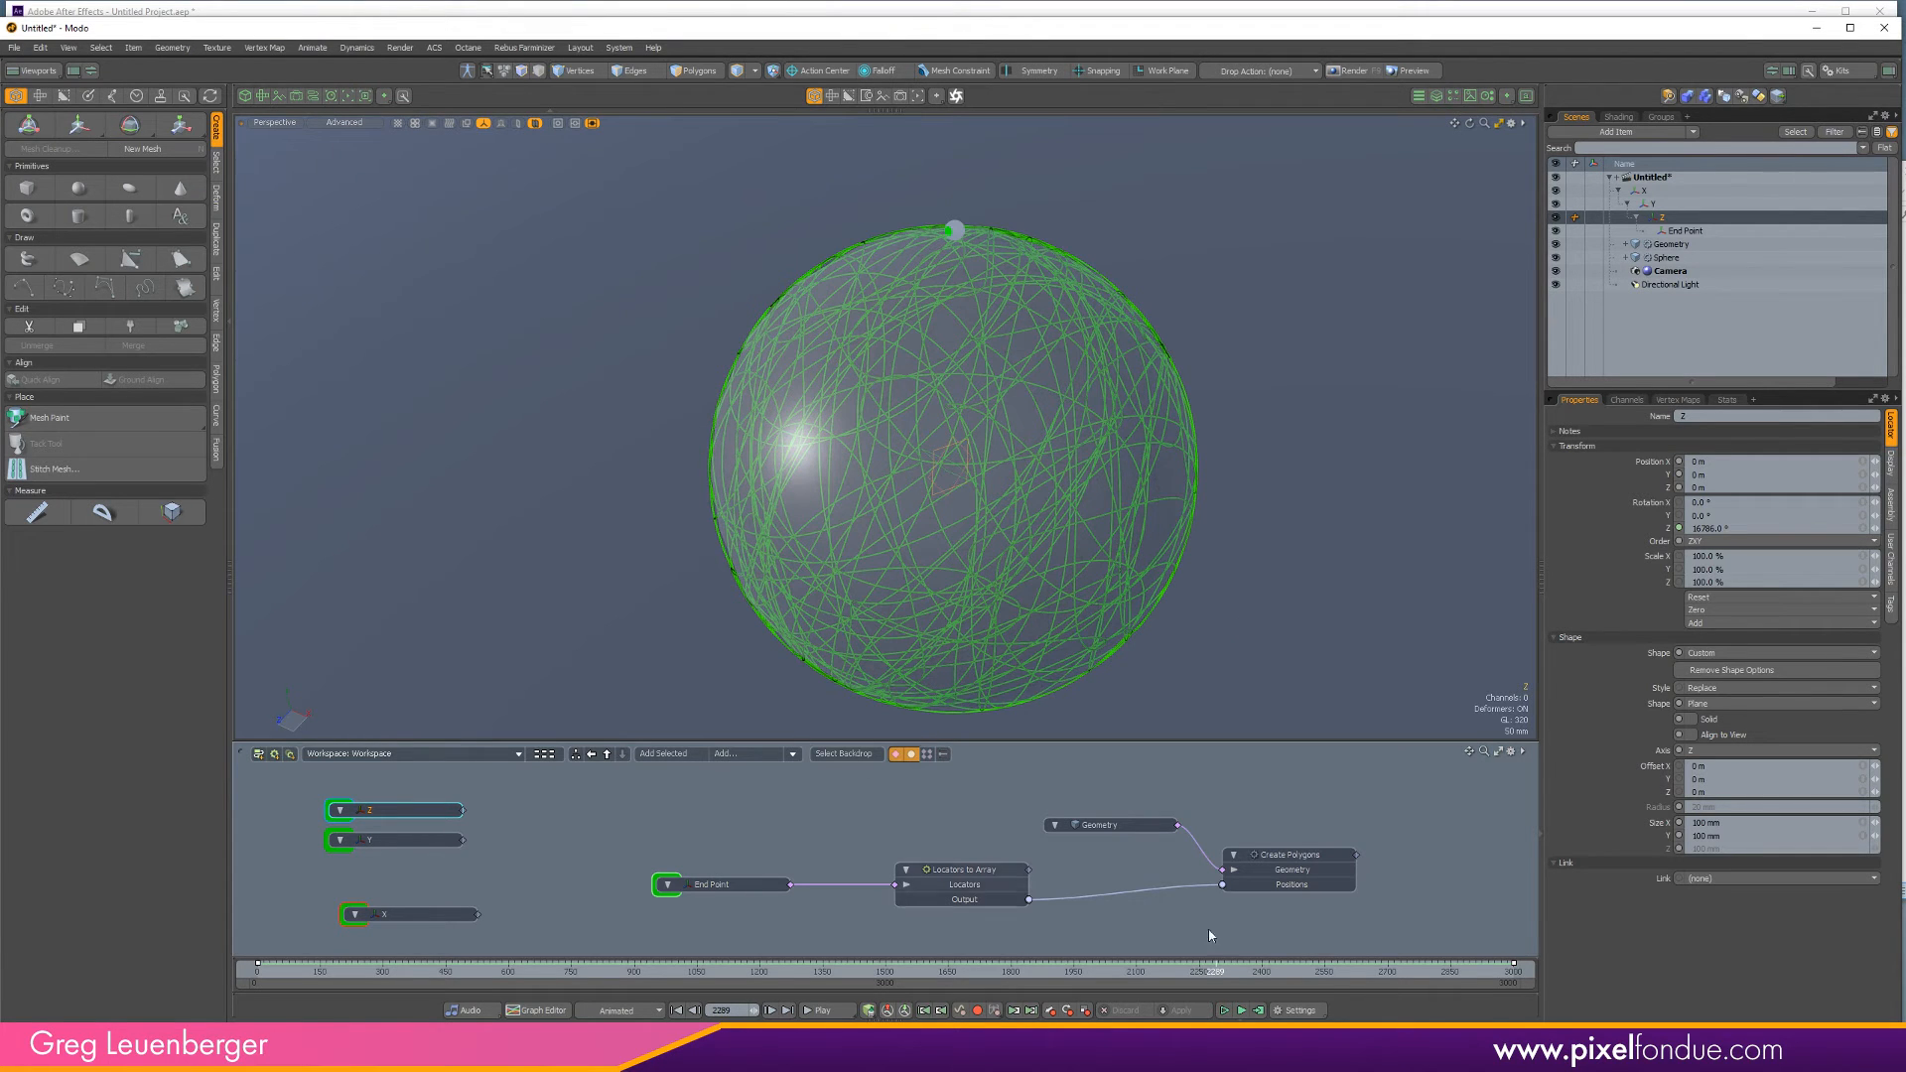
Key the X locator's scale at 100% on all three axes at frame 3000.
{"action": "left_click_drag", "start_coordinate": [1231, 969], "coordinate": [257, 970]}
{"action": "left_click", "coordinate": [1656, 191]}
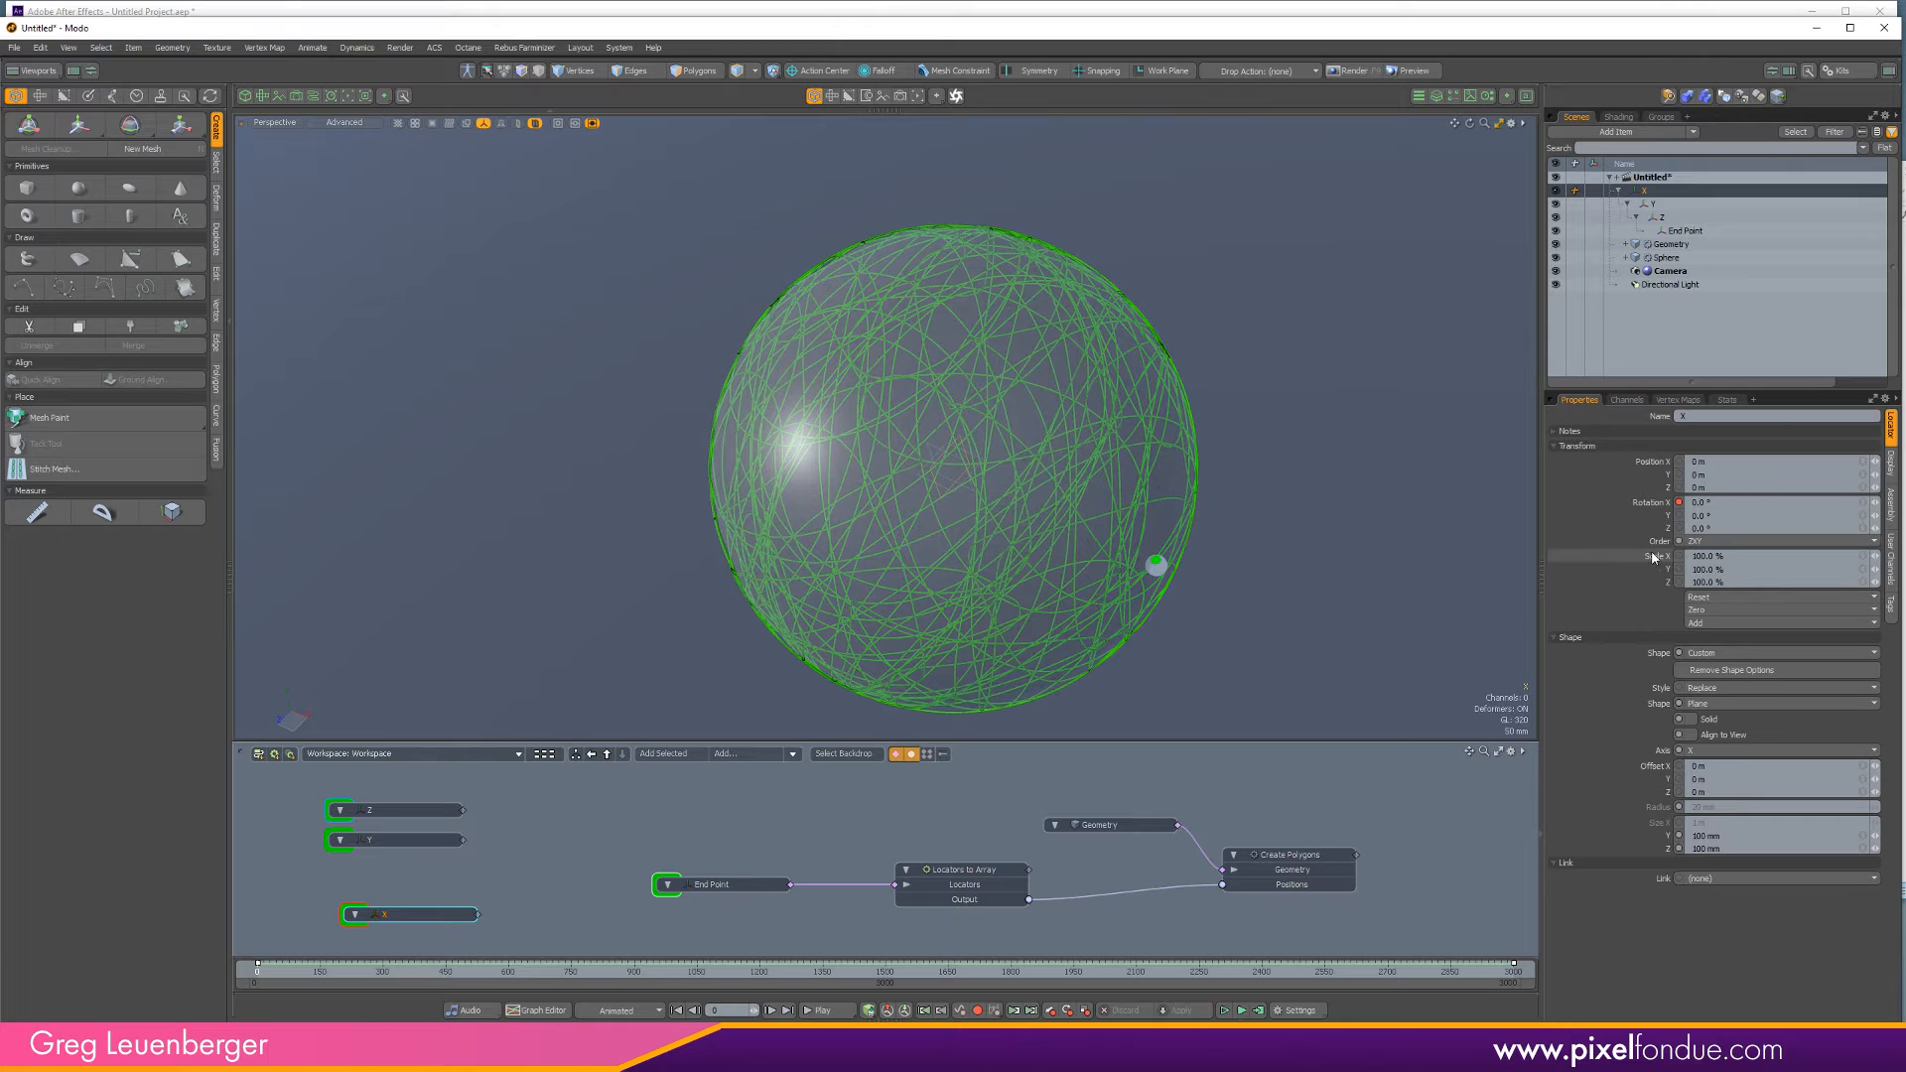
{"action": "left_click_drag", "start_coordinate": [1497, 968], "coordinate": [1516, 969]}
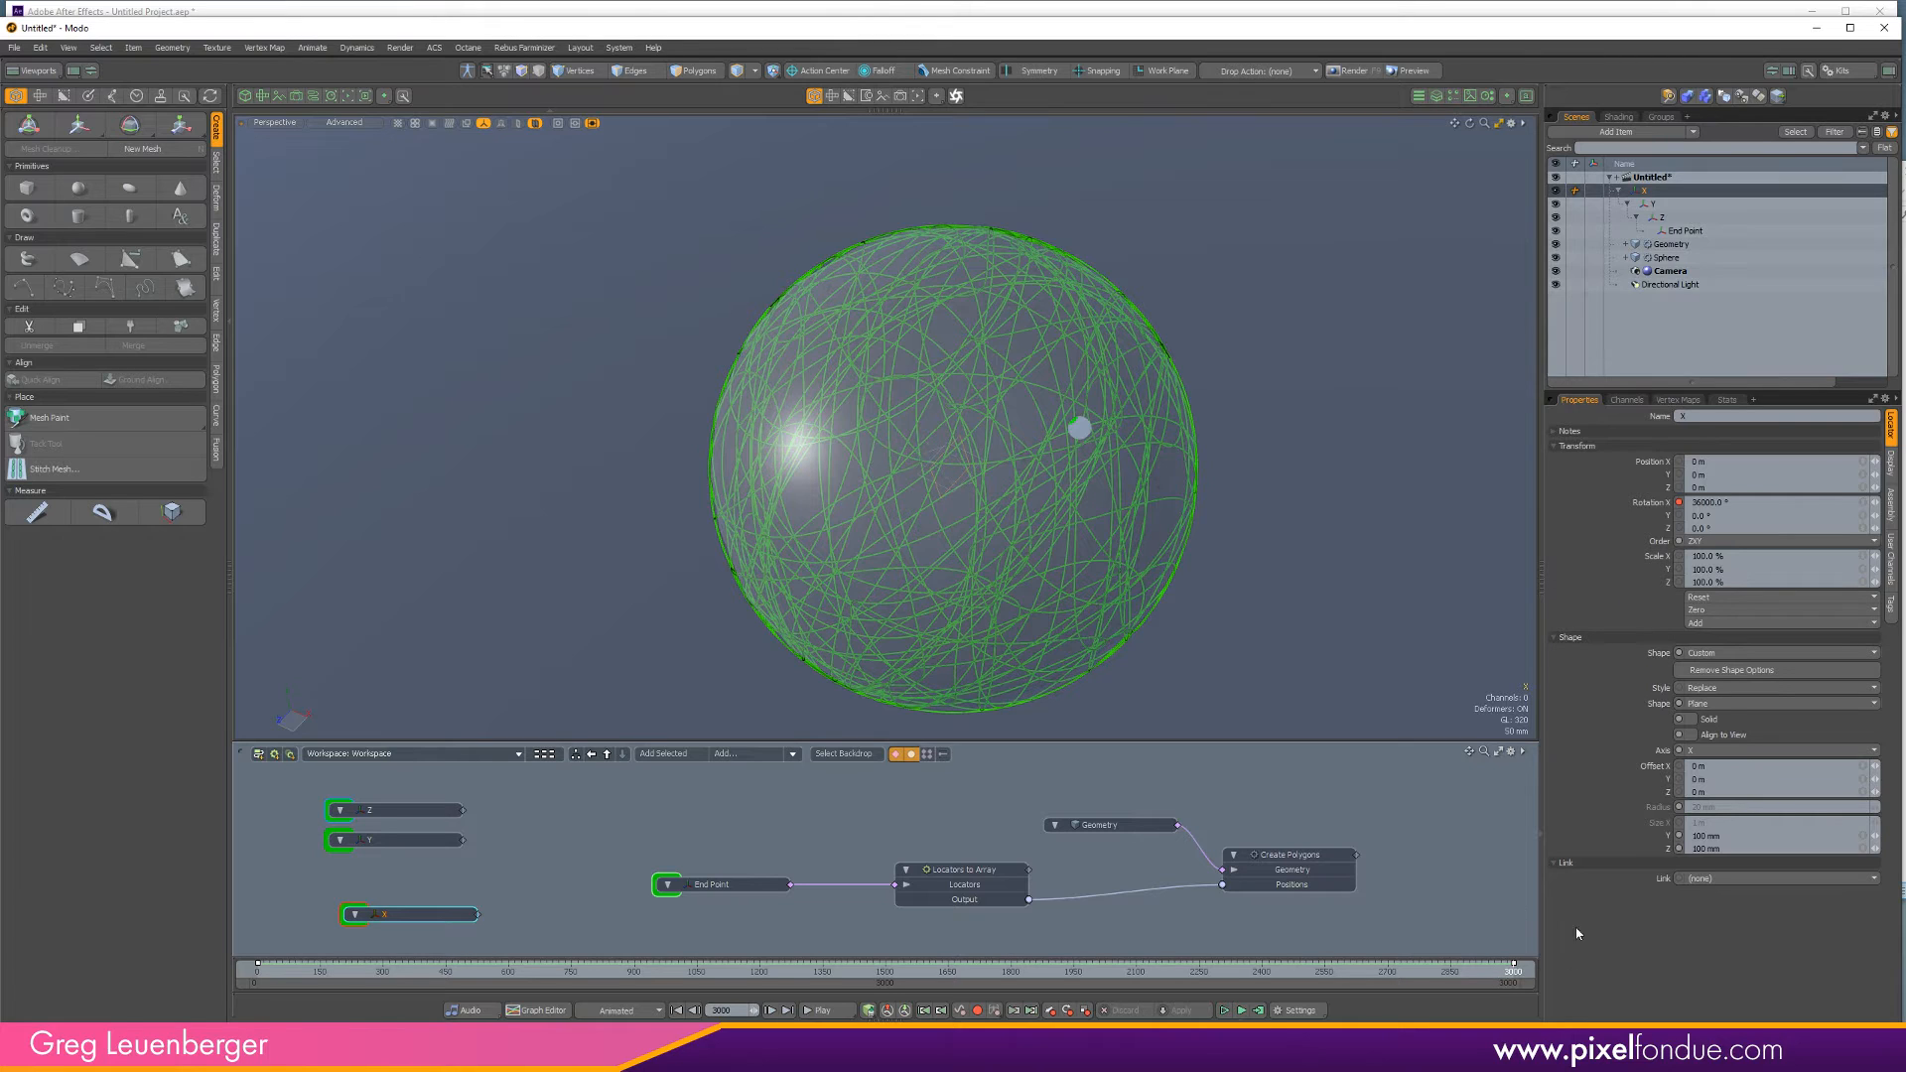
{"action": "left_click", "coordinate": [1592, 585]}
Set the X locator's X, Y and Z scale to 0% at frame 0.
{"action": "left_click_drag", "start_coordinate": [306, 970], "coordinate": [254, 970]}
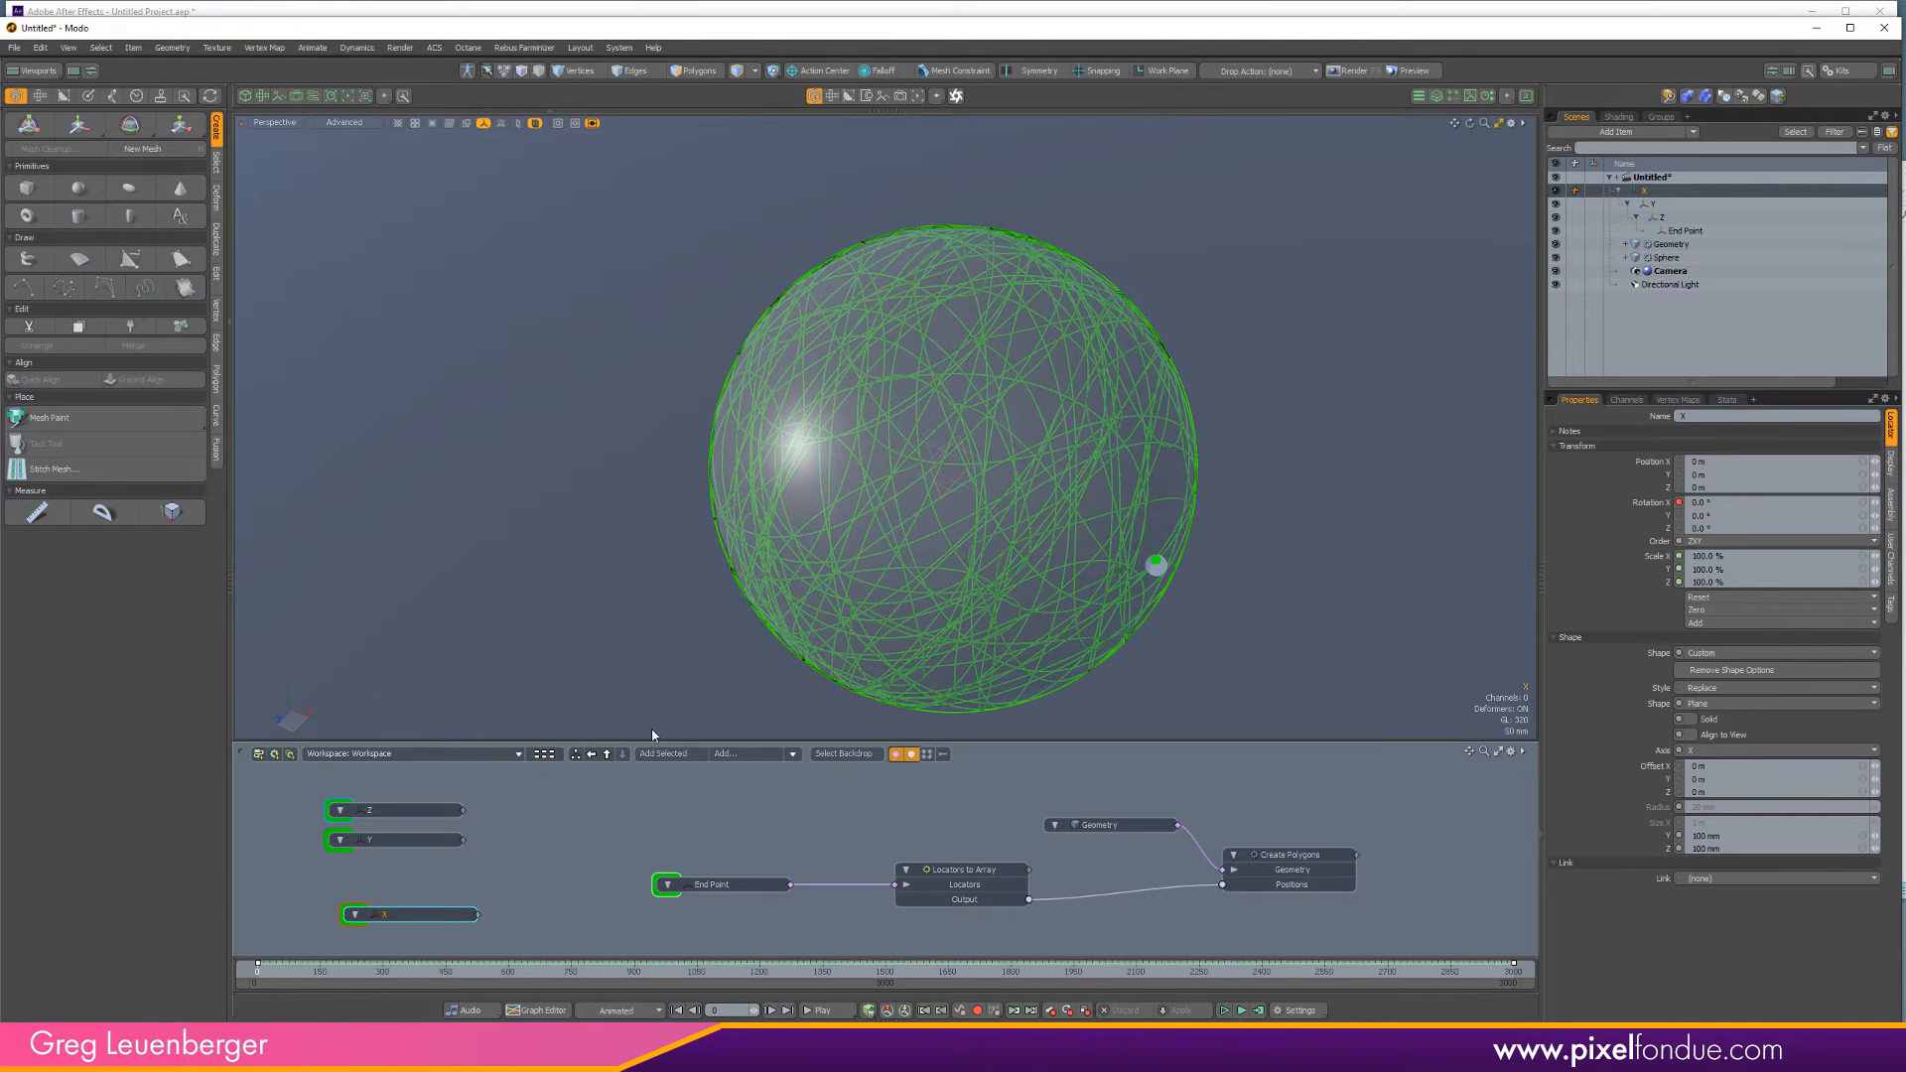
{"action": "double_click", "coordinate": [1738, 559]}
{"action": "type", "text": "0"}
{"action": "key", "text": "ctrl+Return"}
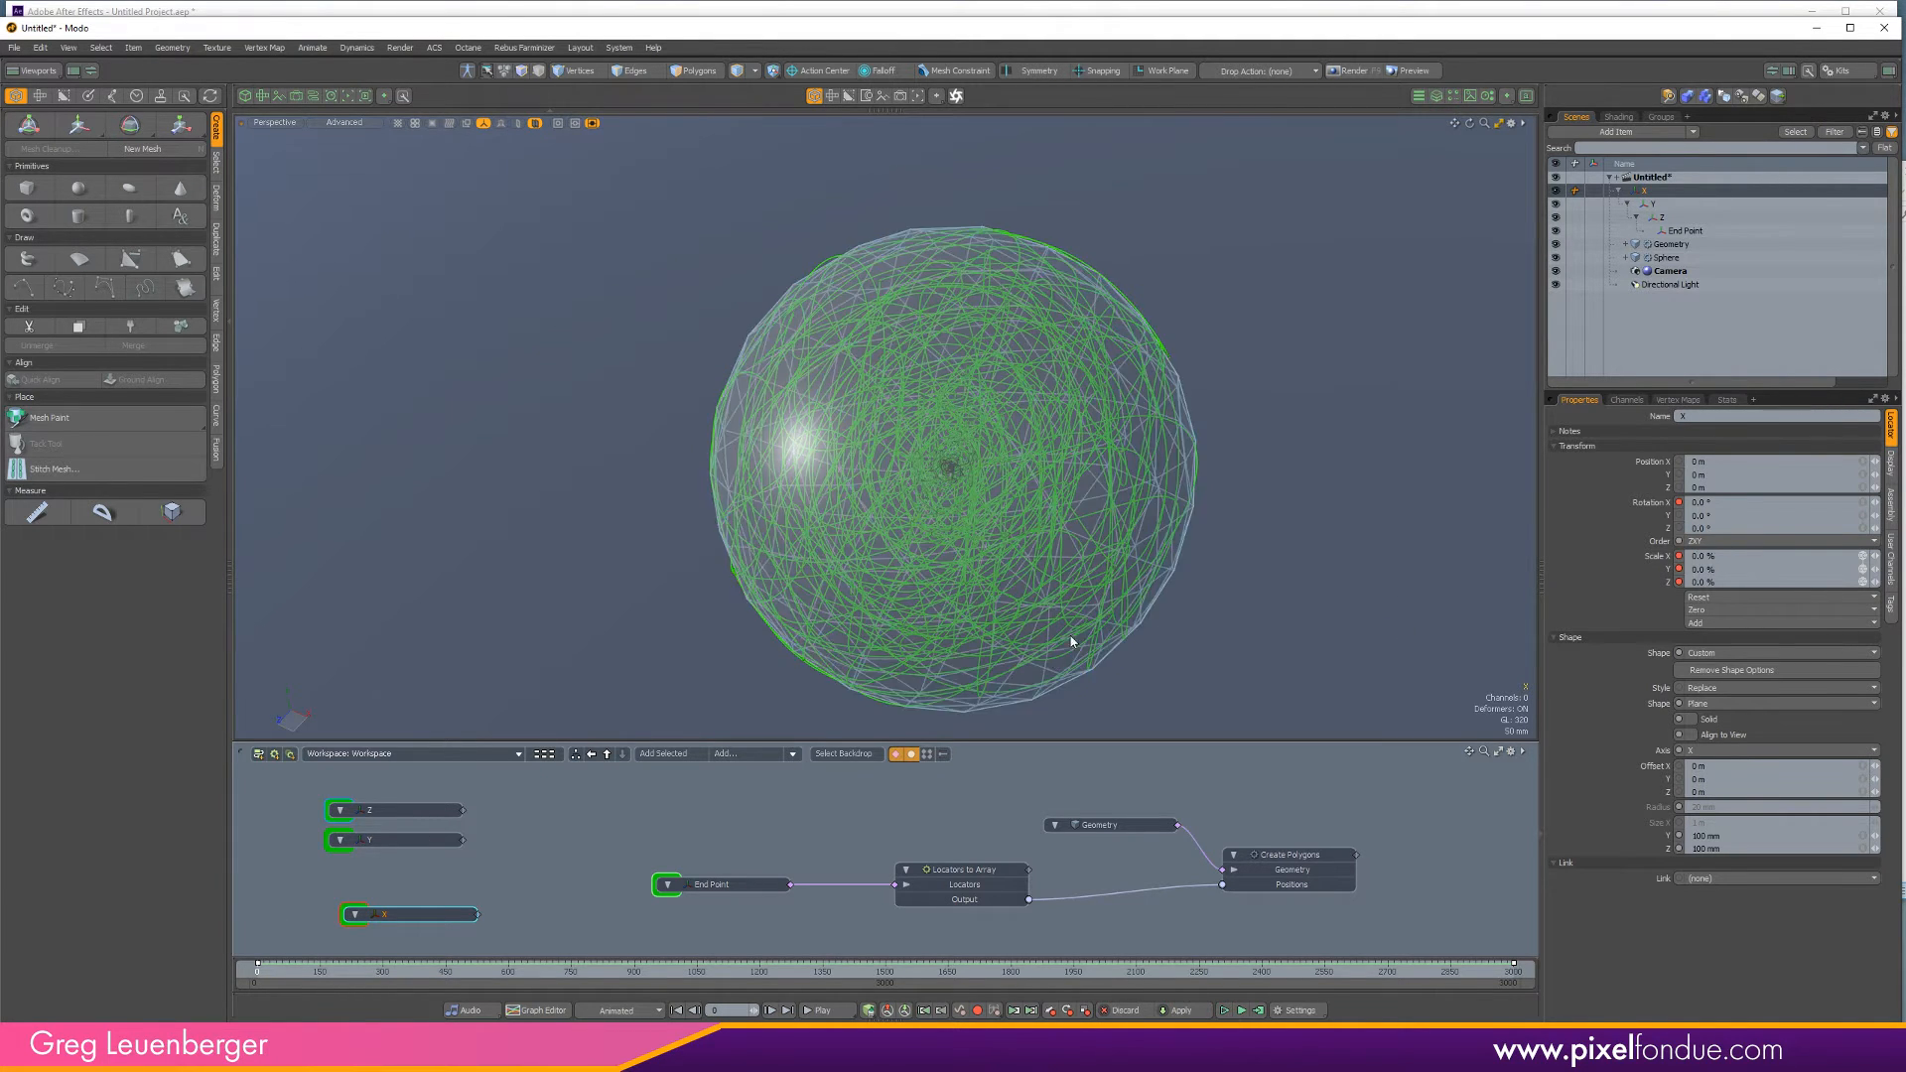
Examine the curve's spiral center, select the End Point and scrub to frame 3000 to follow its growing path.
{"action": "left_click_drag", "start_coordinate": [1087, 487], "coordinate": [1006, 558], "text": "alt"}
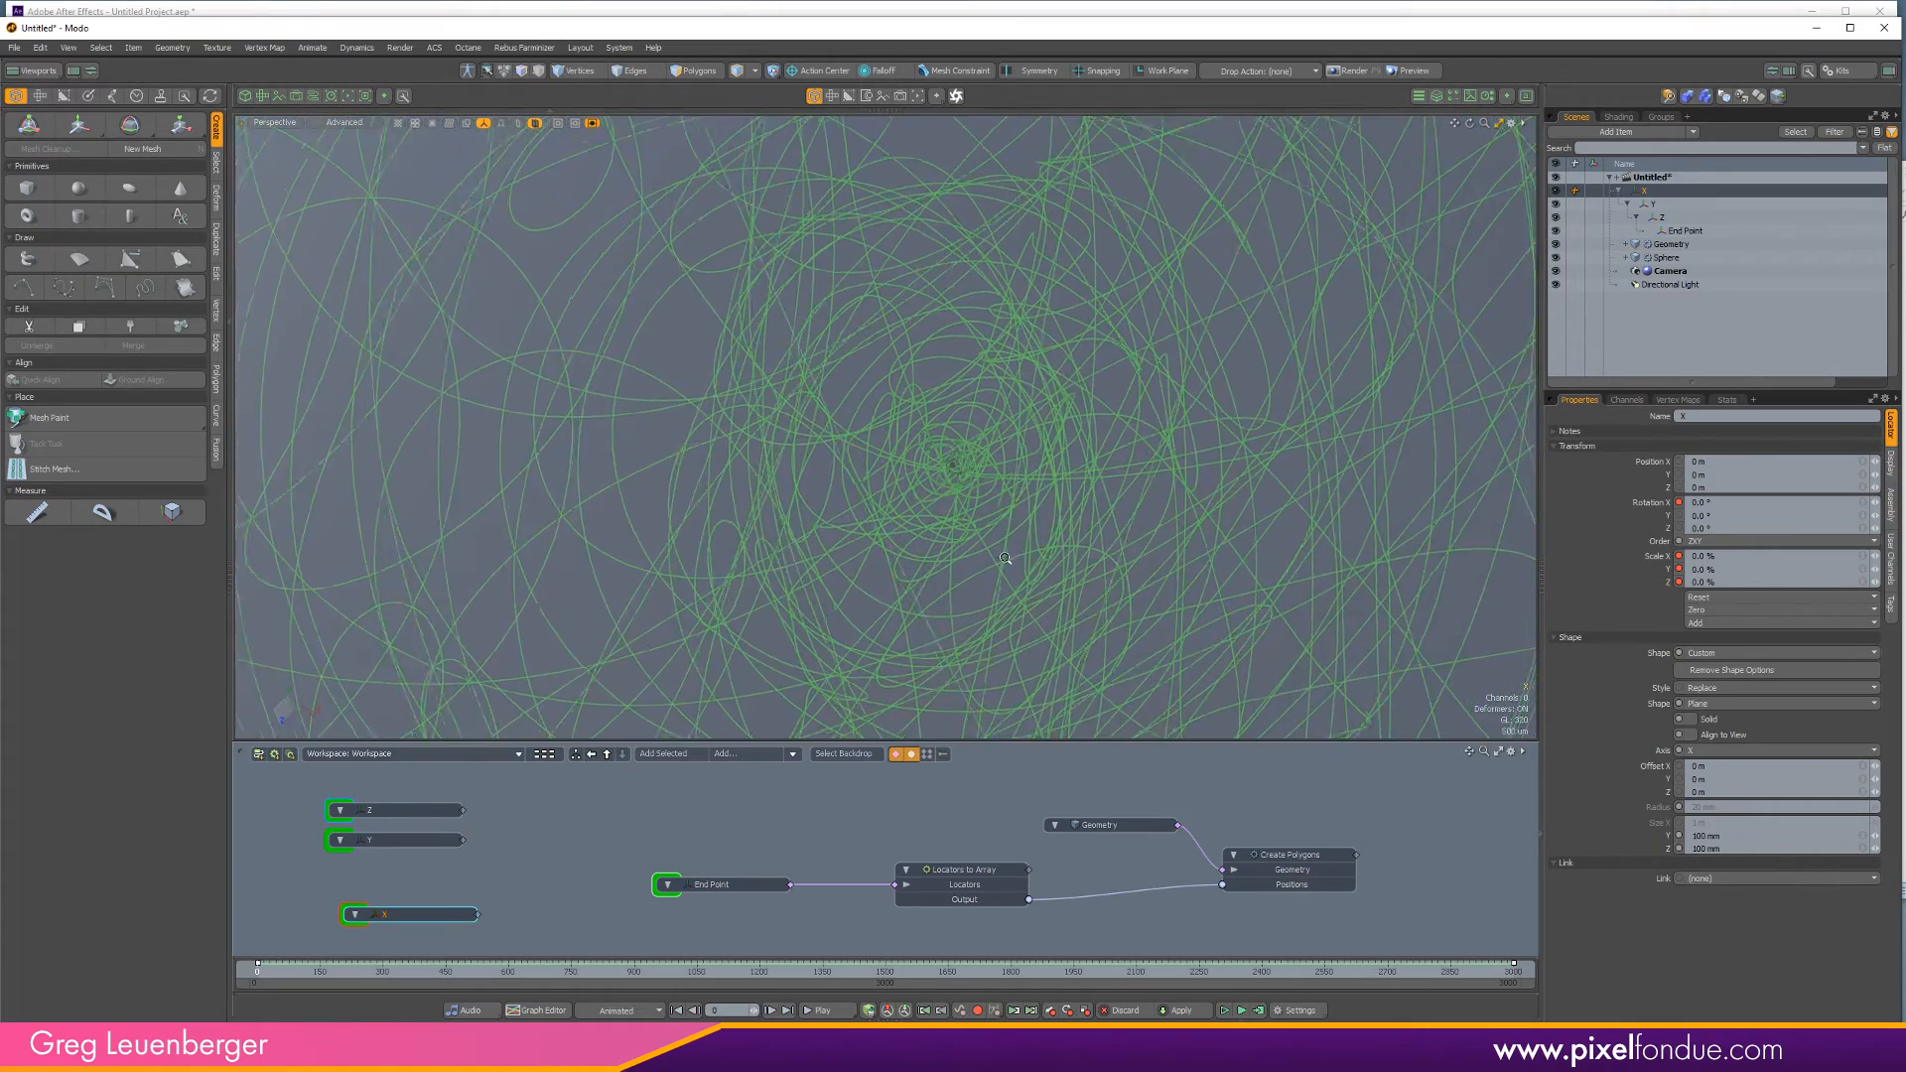
{"action": "key", "text": "a"}
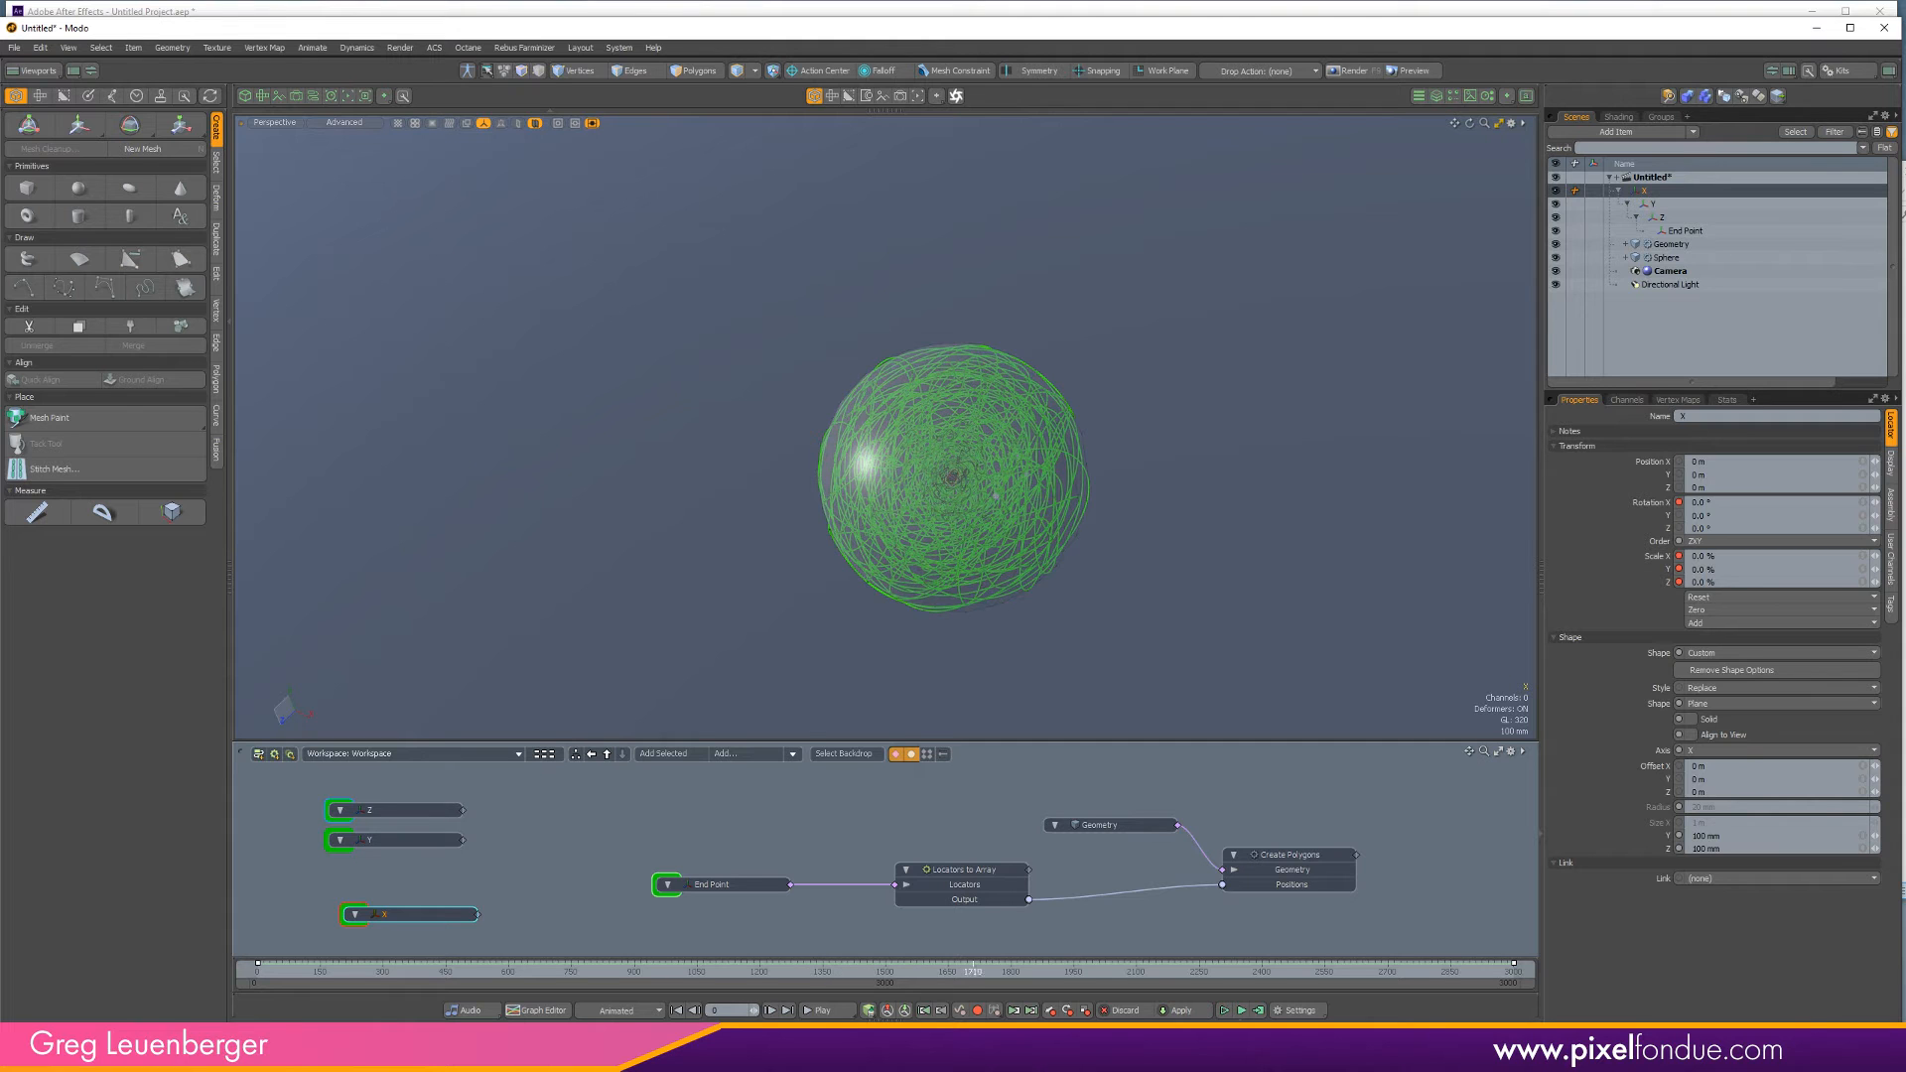
{"action": "left_click", "coordinate": [1028, 971]}
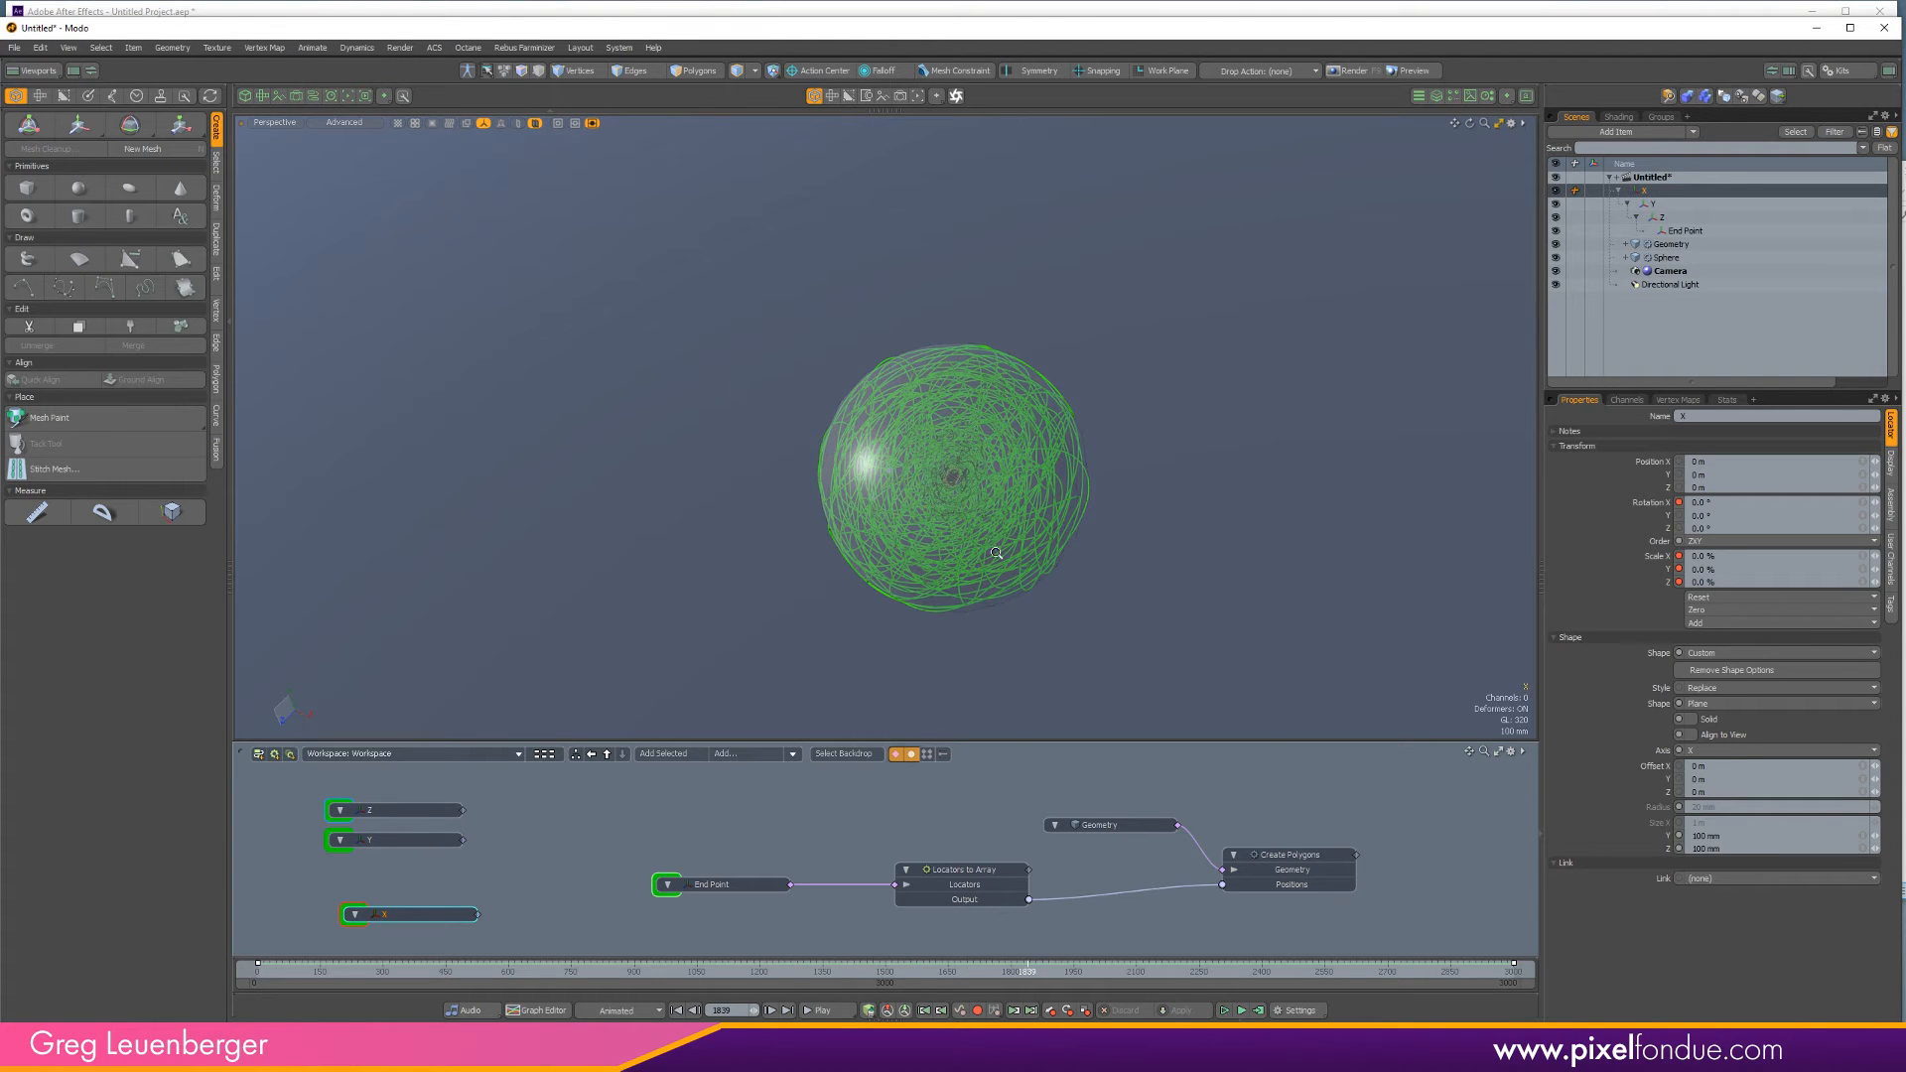
{"action": "left_click", "coordinate": [1685, 230]}
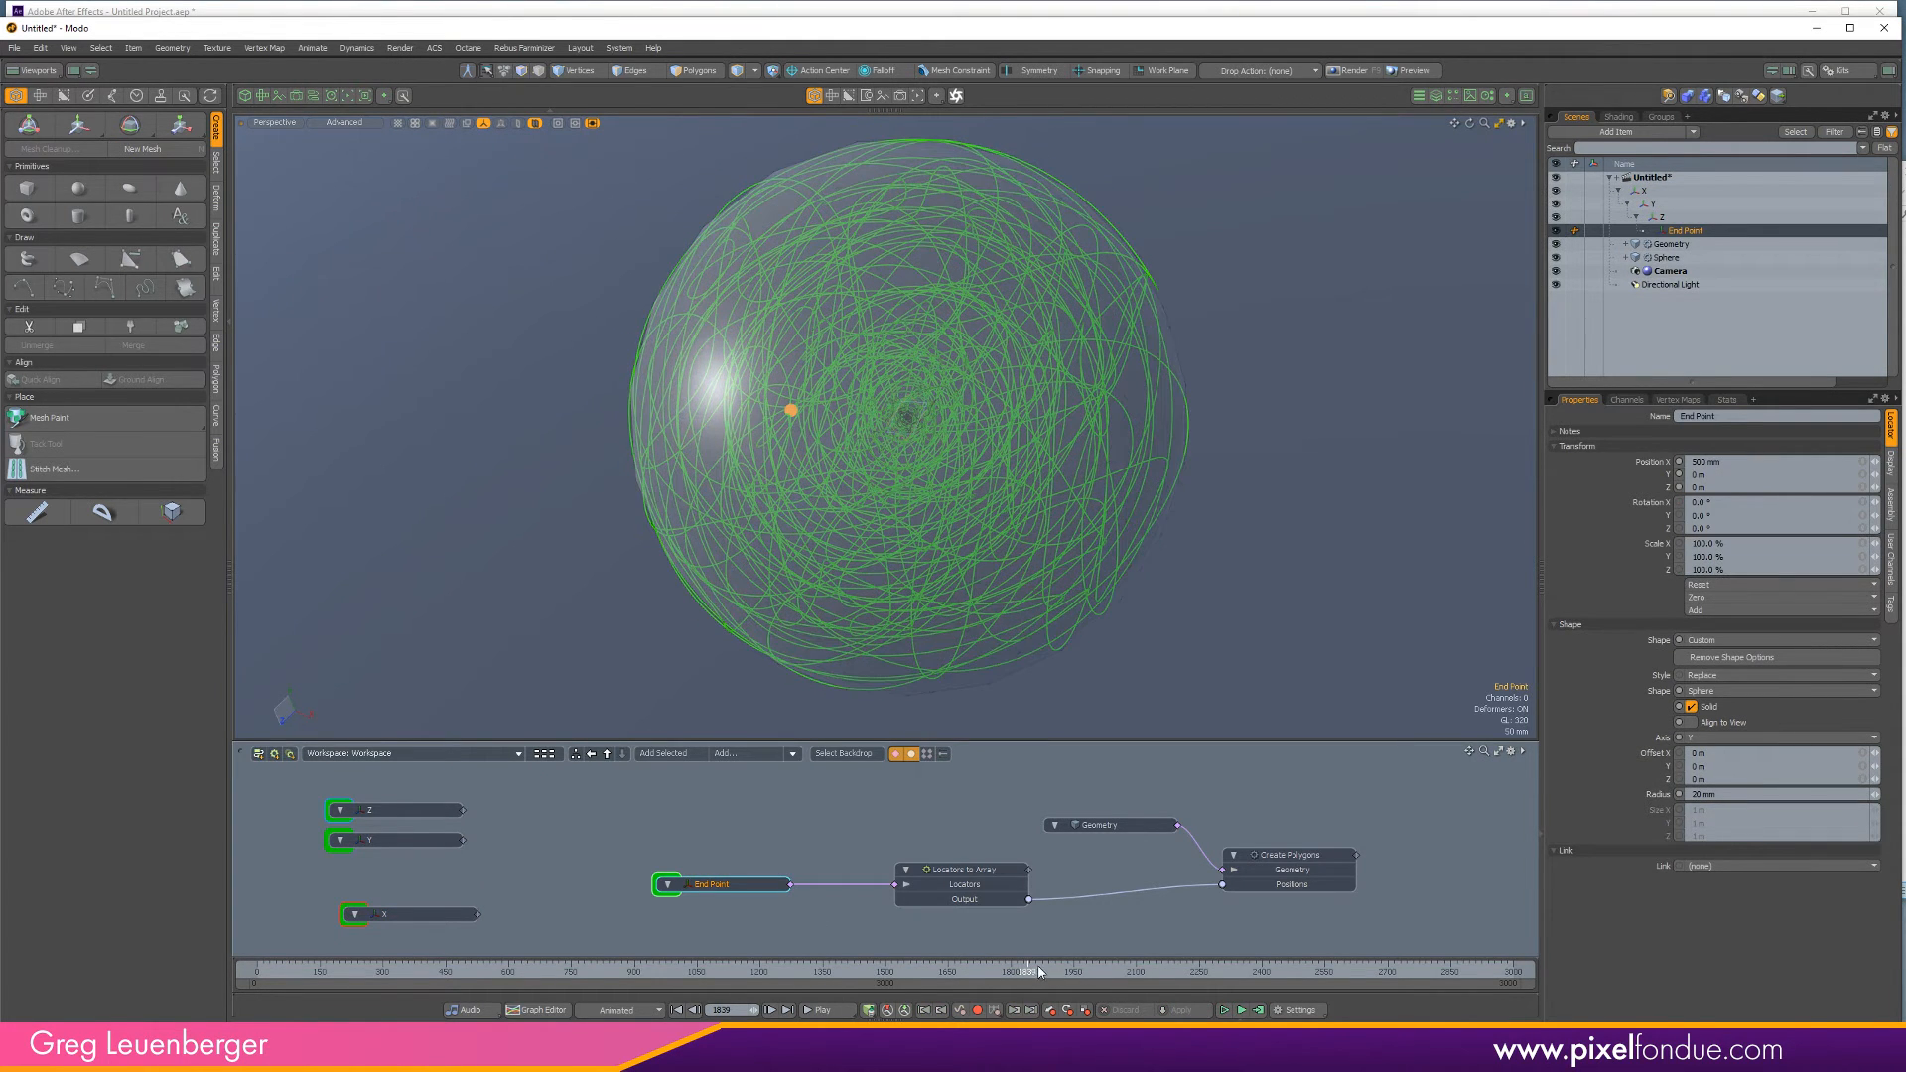
{"action": "left_click_drag", "start_coordinate": [1038, 970], "coordinate": [1513, 970]}
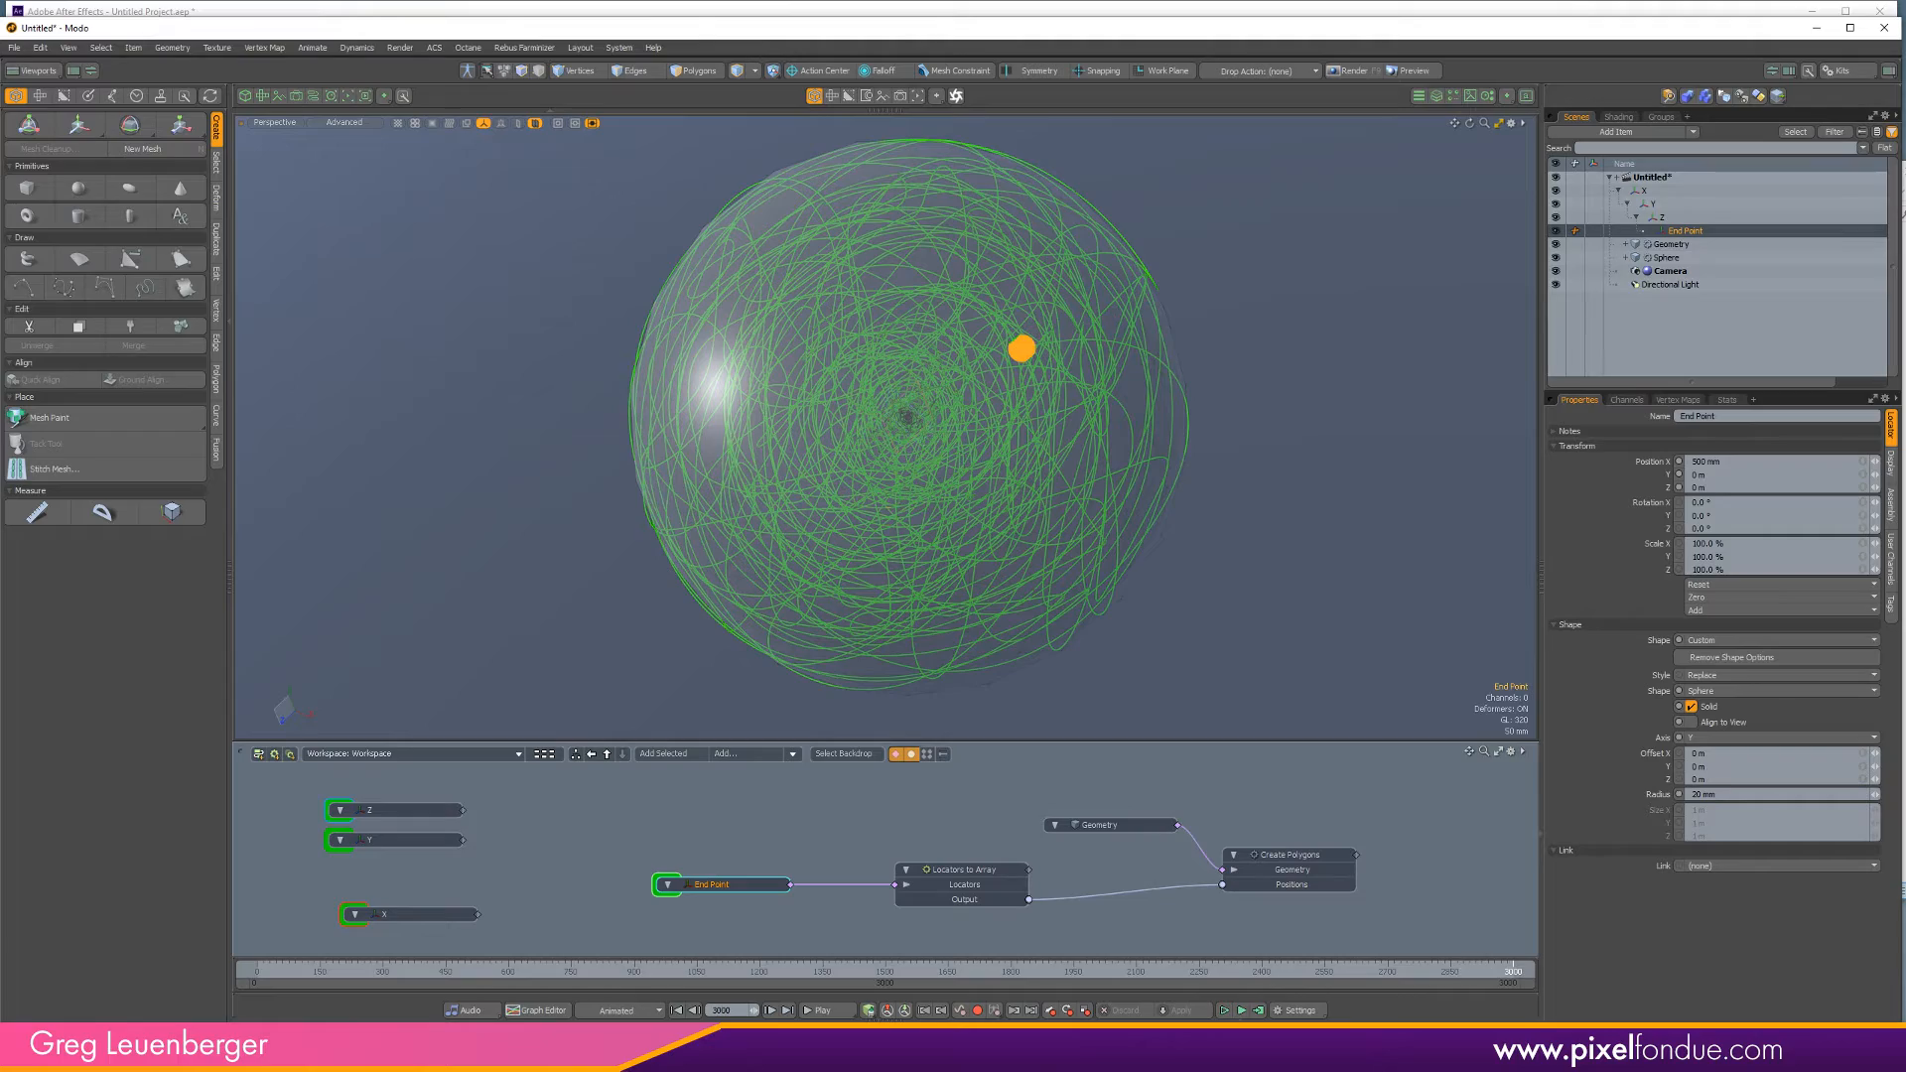
Hide the Sphere item so only the generated curve and the End Point are displayed.
{"action": "left_click_drag", "start_coordinate": [1118, 586], "coordinate": [1141, 556], "text": "alt"}
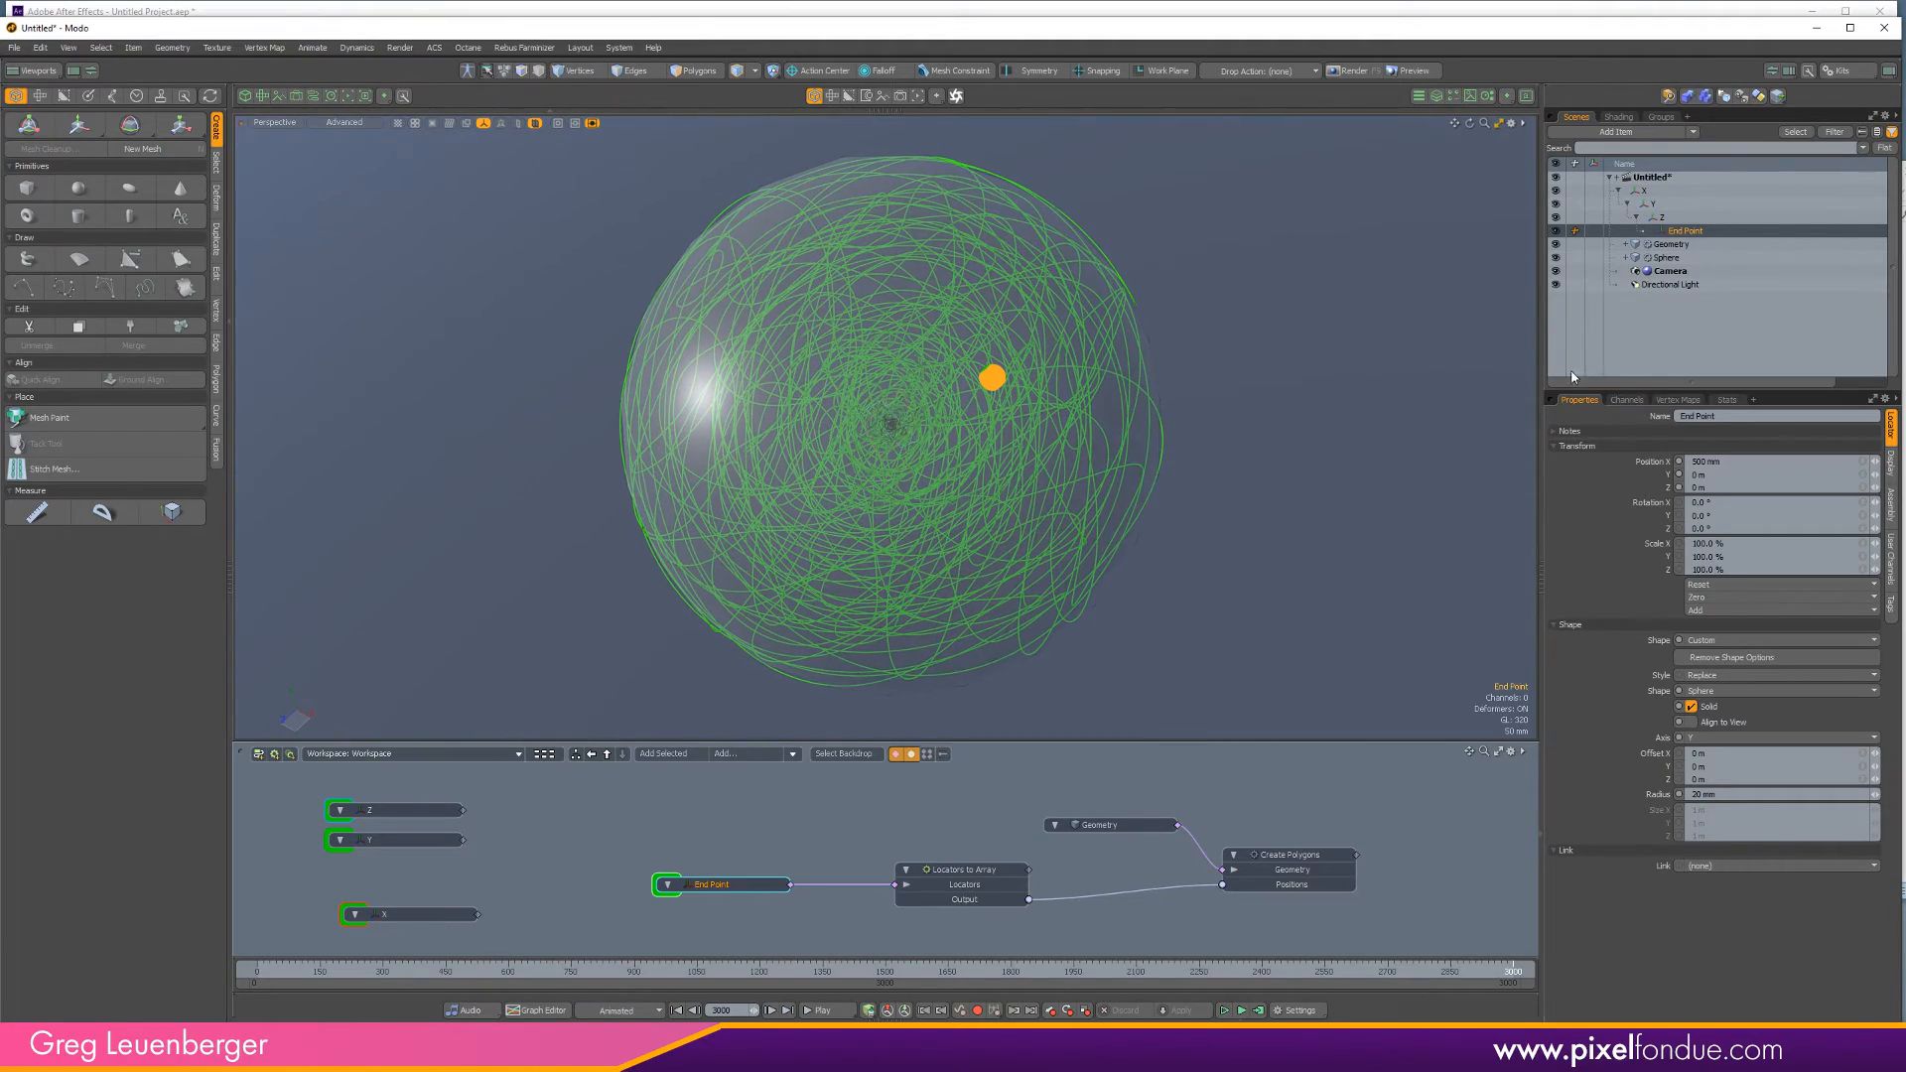
{"action": "left_click", "coordinate": [1555, 257]}
{"action": "left_click_drag", "start_coordinate": [1179, 350], "coordinate": [1038, 353], "text": "alt"}
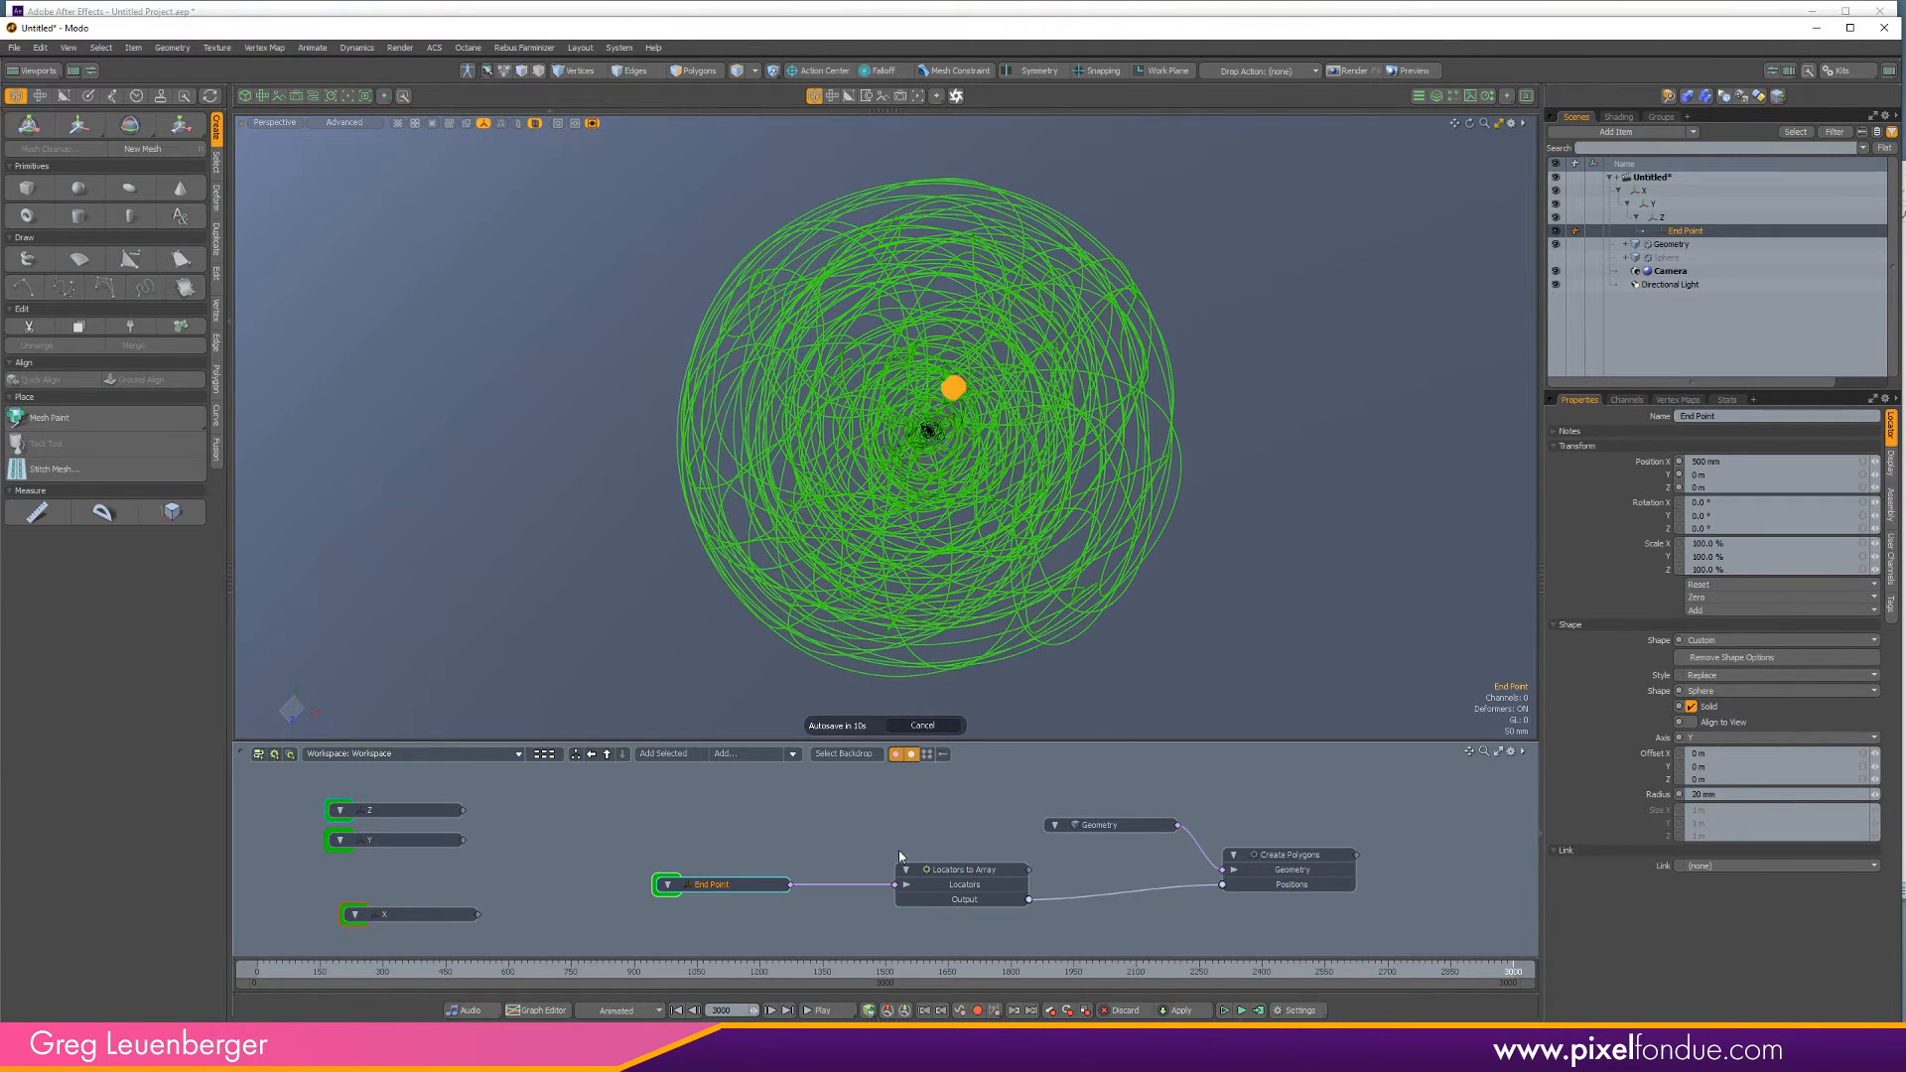
Set the X locator's X, Y and Z scale to 95% at frame 0.
{"action": "left_click", "coordinate": [401, 913]}
{"action": "left_click_drag", "start_coordinate": [290, 971], "coordinate": [255, 970]}
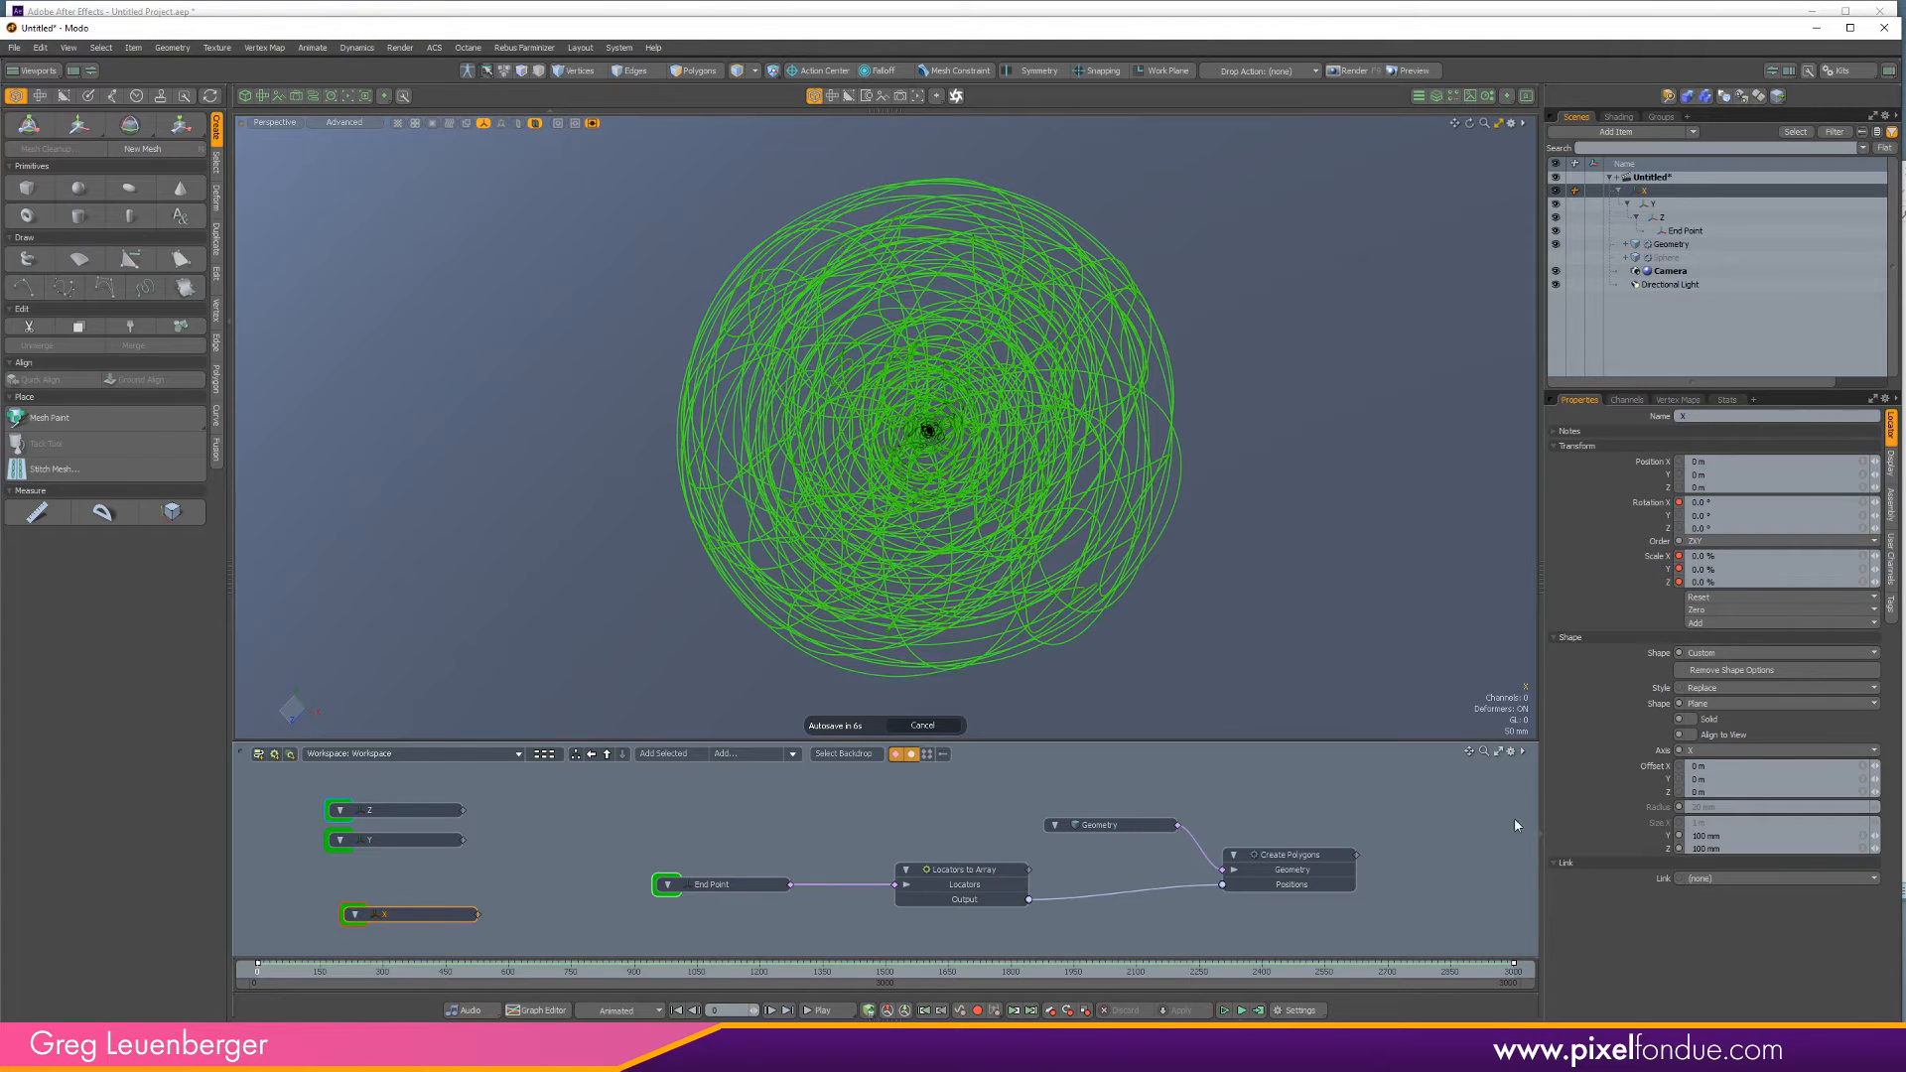
{"action": "left_click", "coordinate": [1753, 548]}
{"action": "type", "text": "95"}
{"action": "key", "text": "Return"}
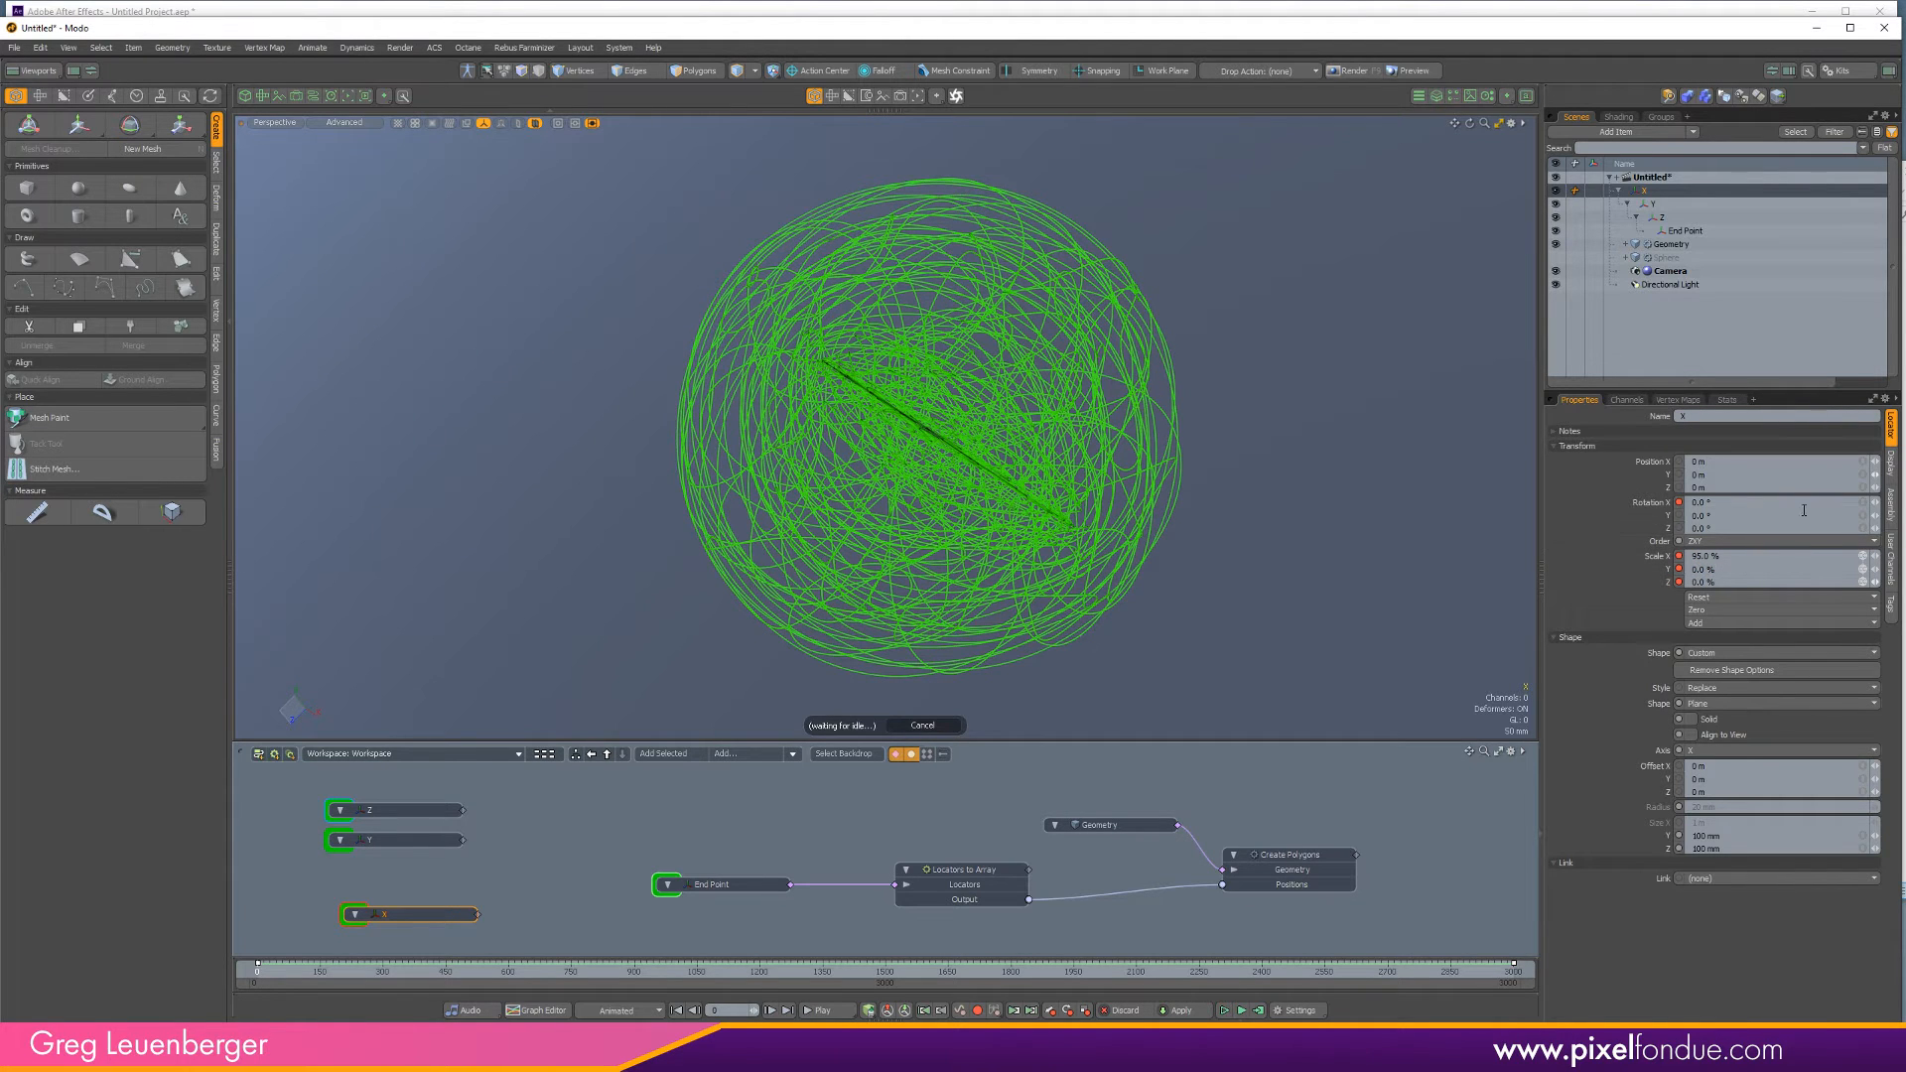
{"action": "type", "text": "95"}
{"action": "key", "text": "Return"}
{"action": "left_click", "coordinate": [1705, 582]}
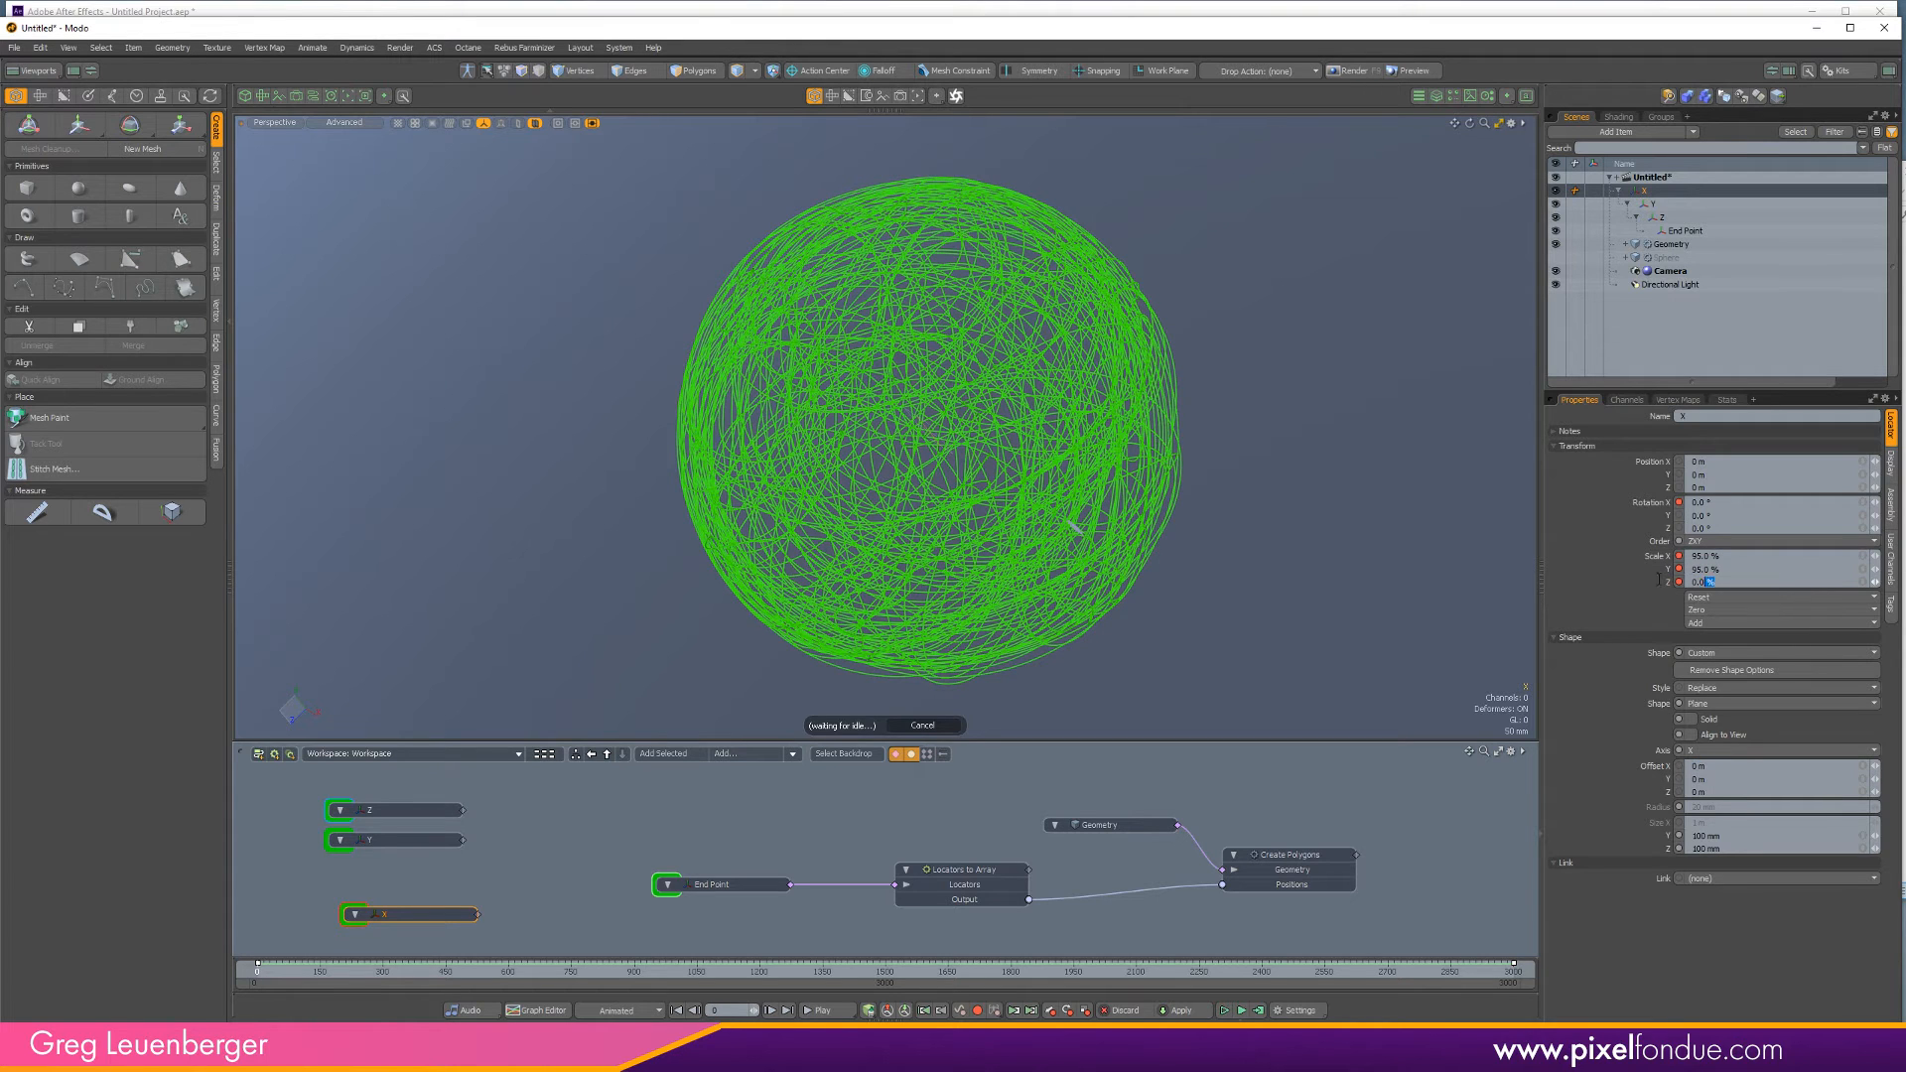
{"action": "type", "text": "95"}
{"action": "key", "text": "Return"}
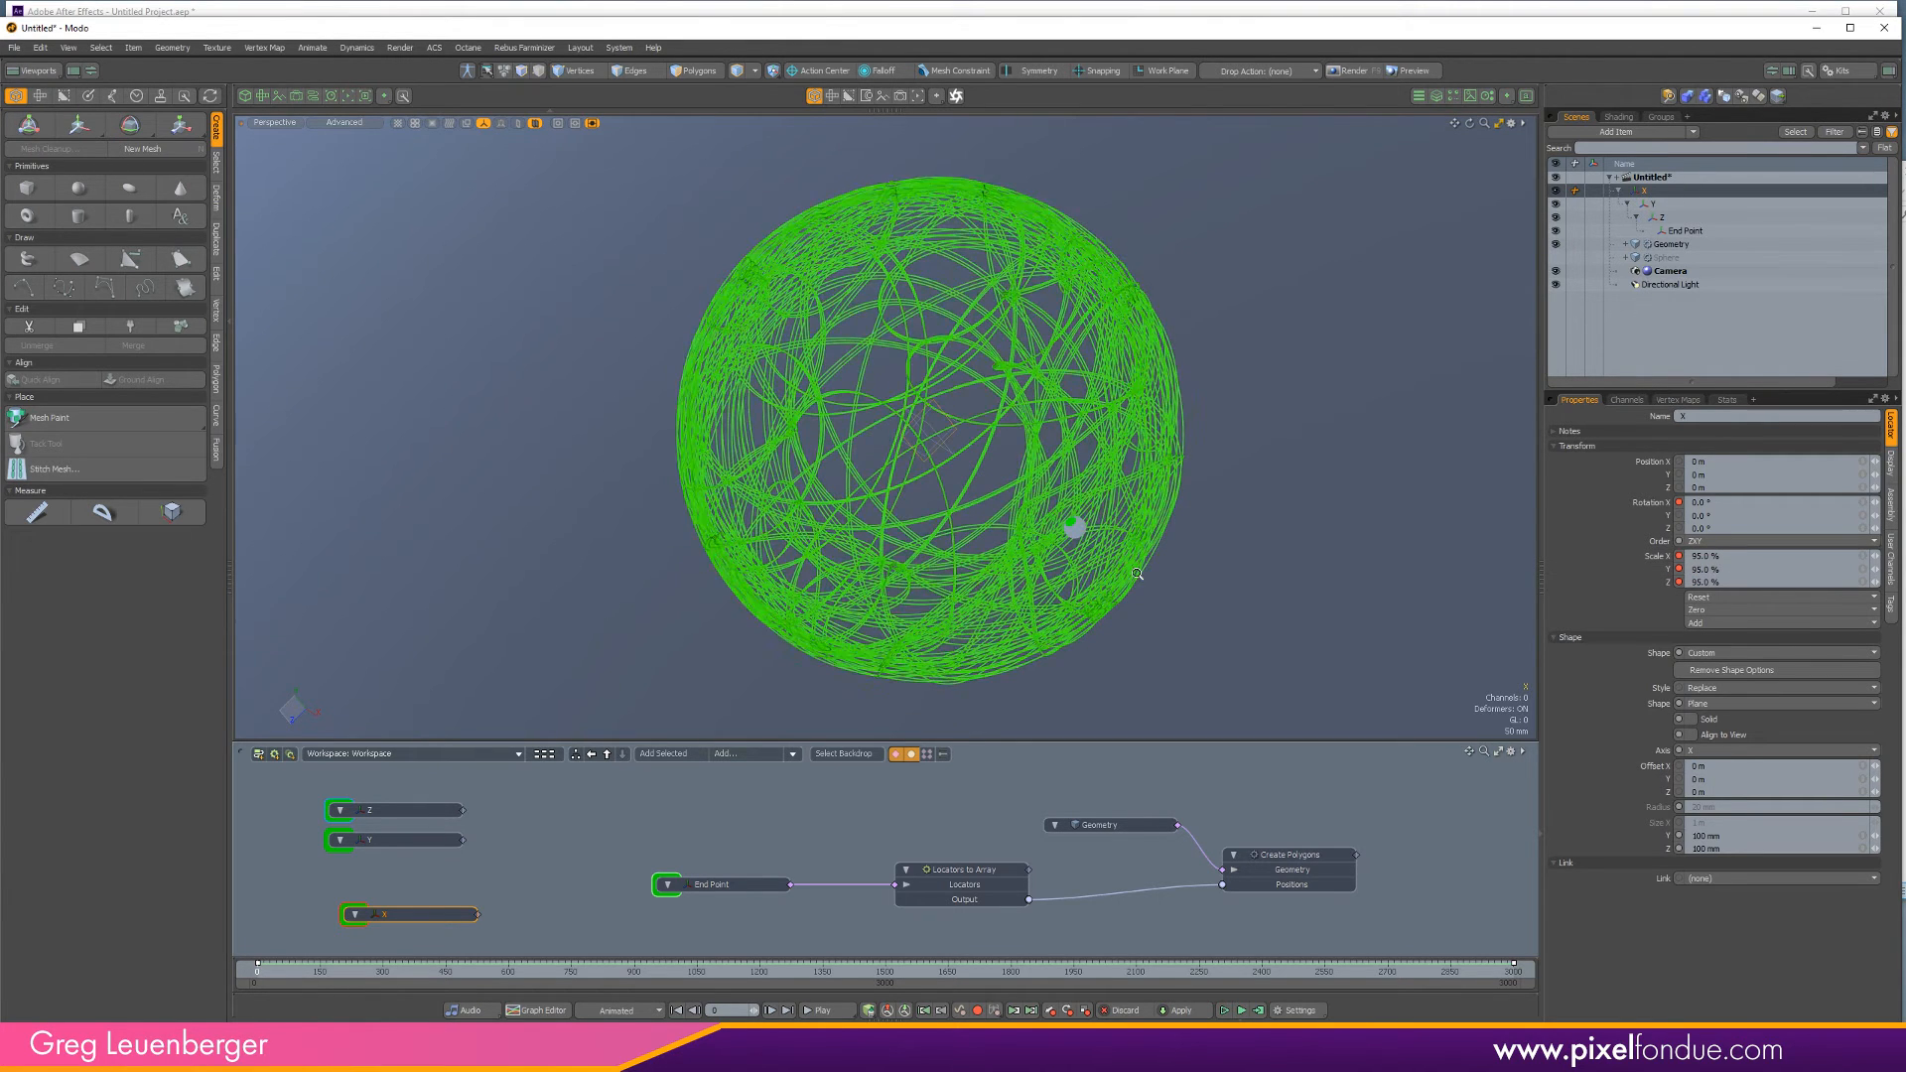
Examine the layered strands of the hollow curve ball up close and from several angles.
{"action": "left_click_drag", "start_coordinate": [1112, 595], "coordinate": [944, 389], "text": "alt"}
{"action": "left_click_drag", "start_coordinate": [987, 410], "coordinate": [871, 481], "text": "ctrl+alt"}
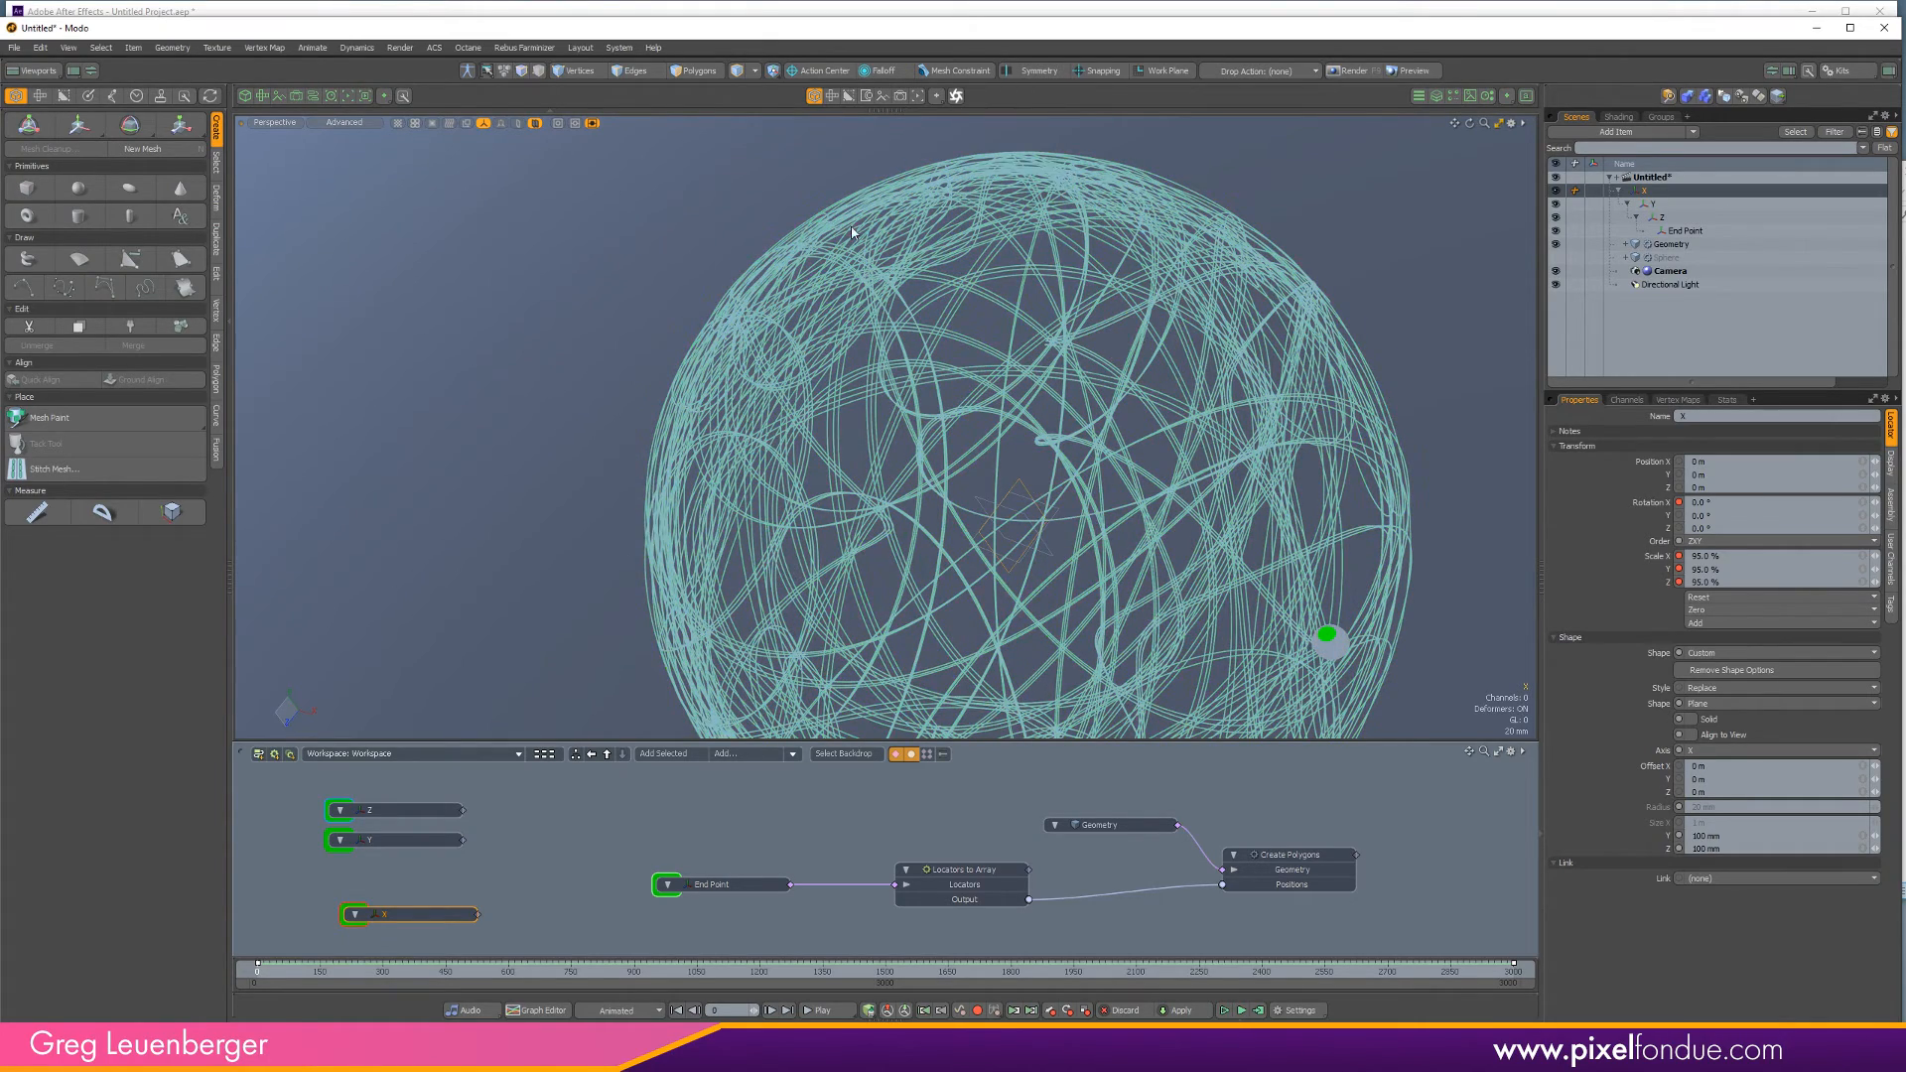
{"action": "left_click_drag", "start_coordinate": [997, 477], "coordinate": [929, 440], "text": "alt+shift"}
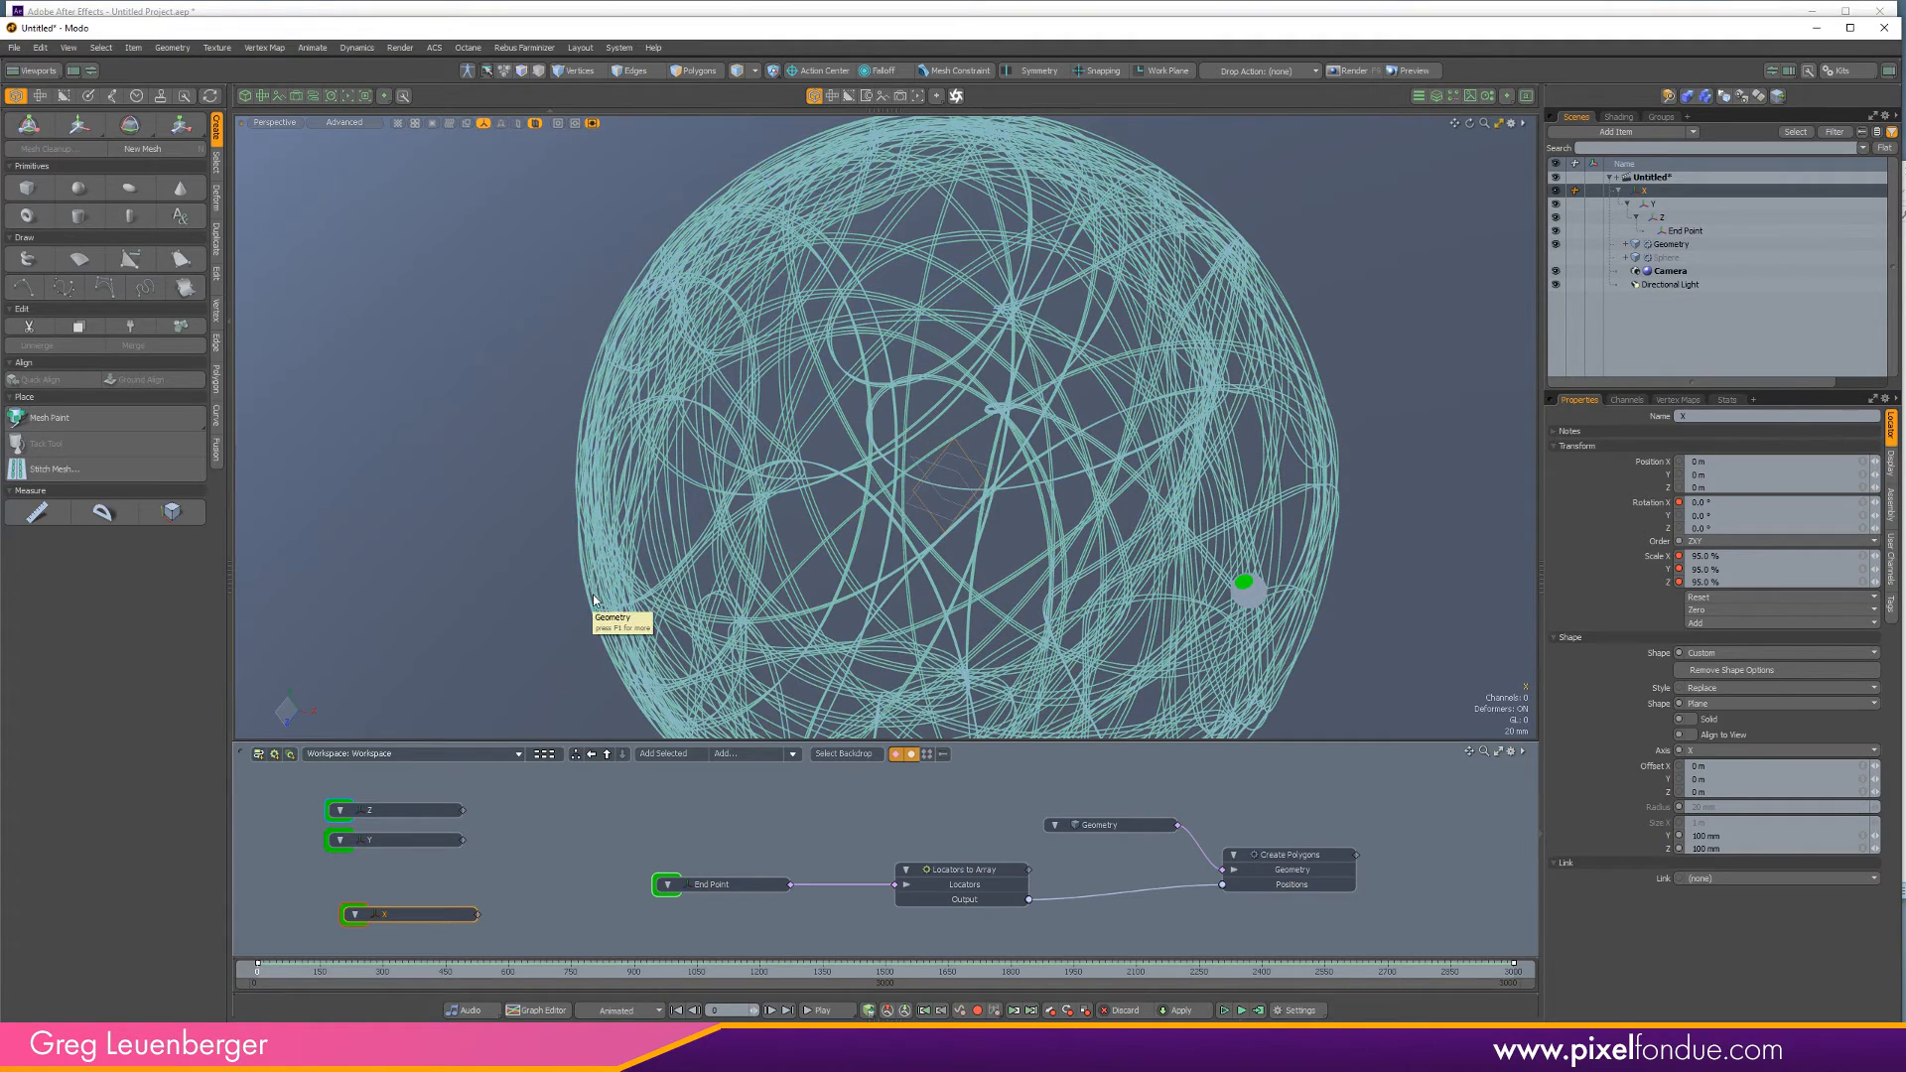
{"action": "scroll", "coordinate": [1102, 546], "scroll_direction": "down", "scroll_amount": 5}
{"action": "left_click_drag", "start_coordinate": [991, 561], "coordinate": [952, 544], "text": "ctrl+alt"}
{"action": "scroll", "coordinate": [952, 544], "scroll_direction": "down", "scroll_amount": 2}
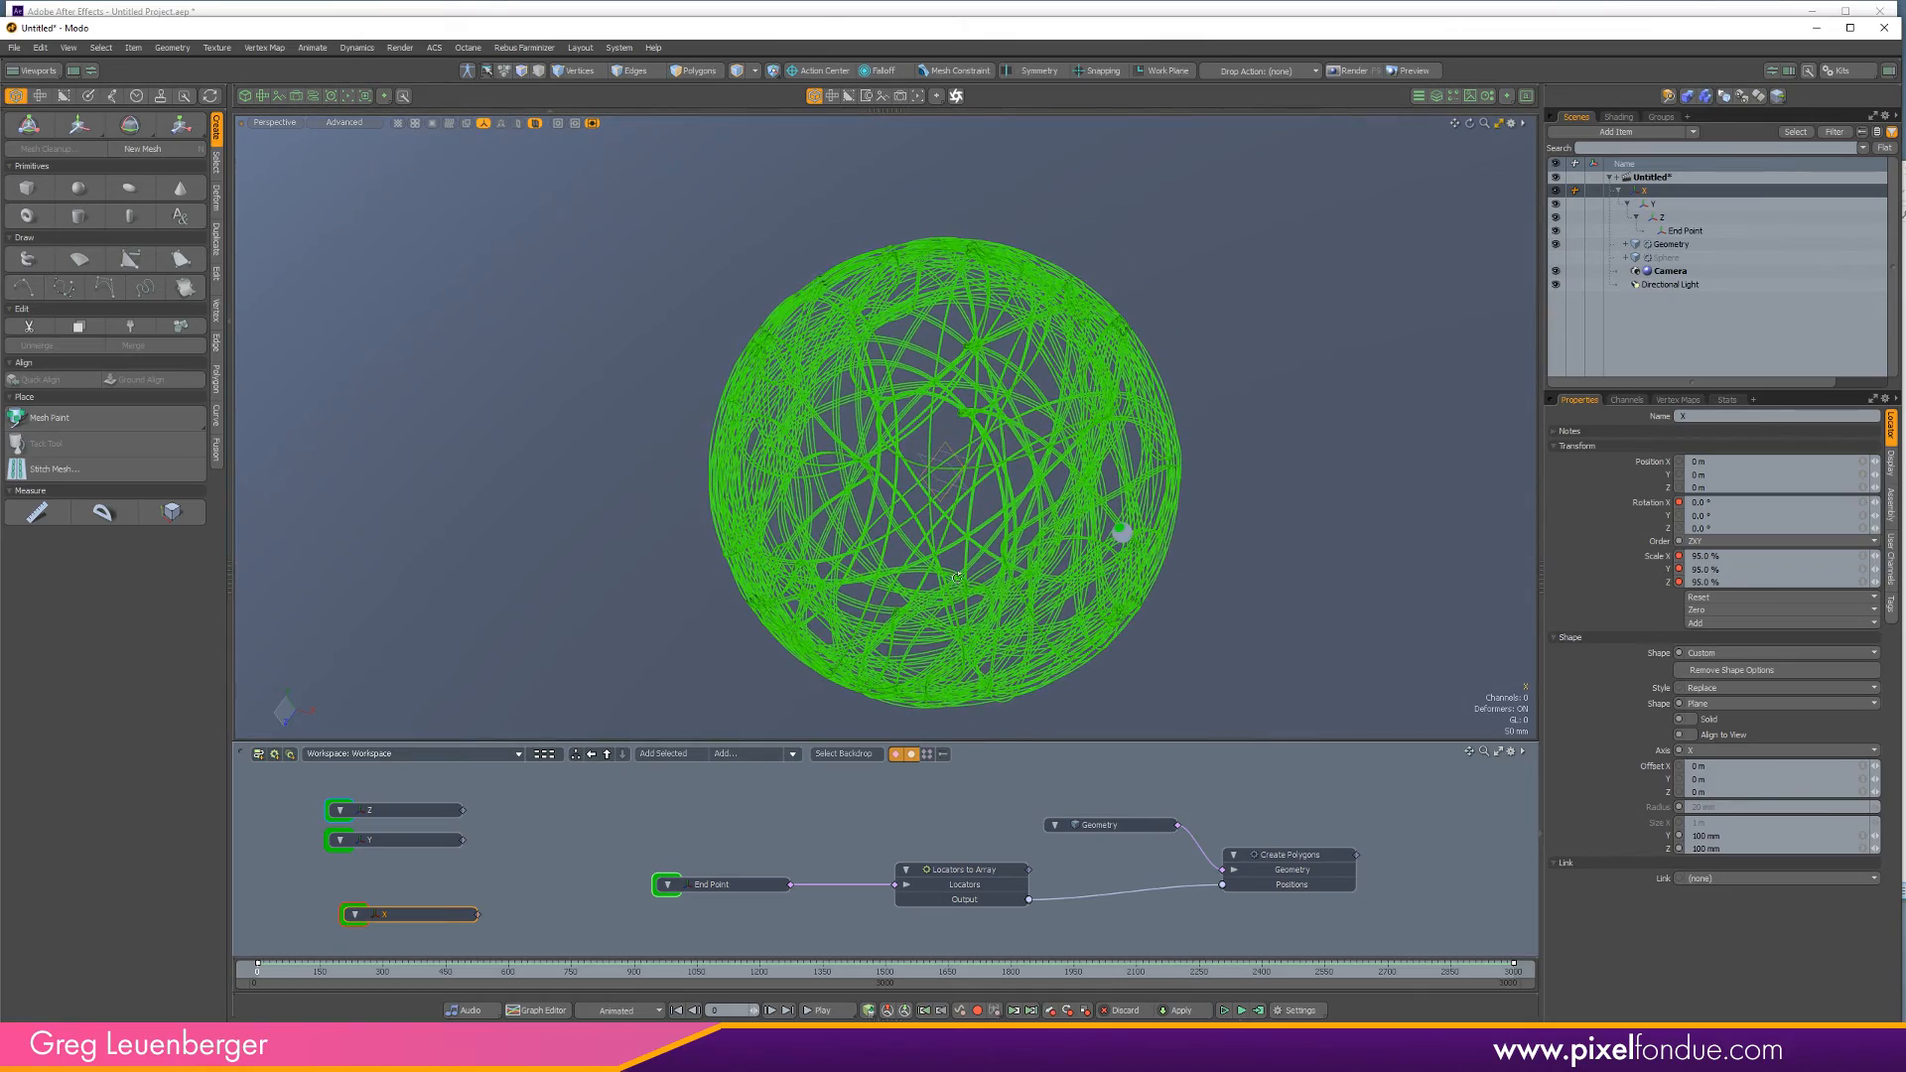
{"action": "left_click", "coordinate": [1011, 832]}
{"action": "left_click_drag", "start_coordinate": [1256, 531], "coordinate": [1110, 488], "text": "alt"}
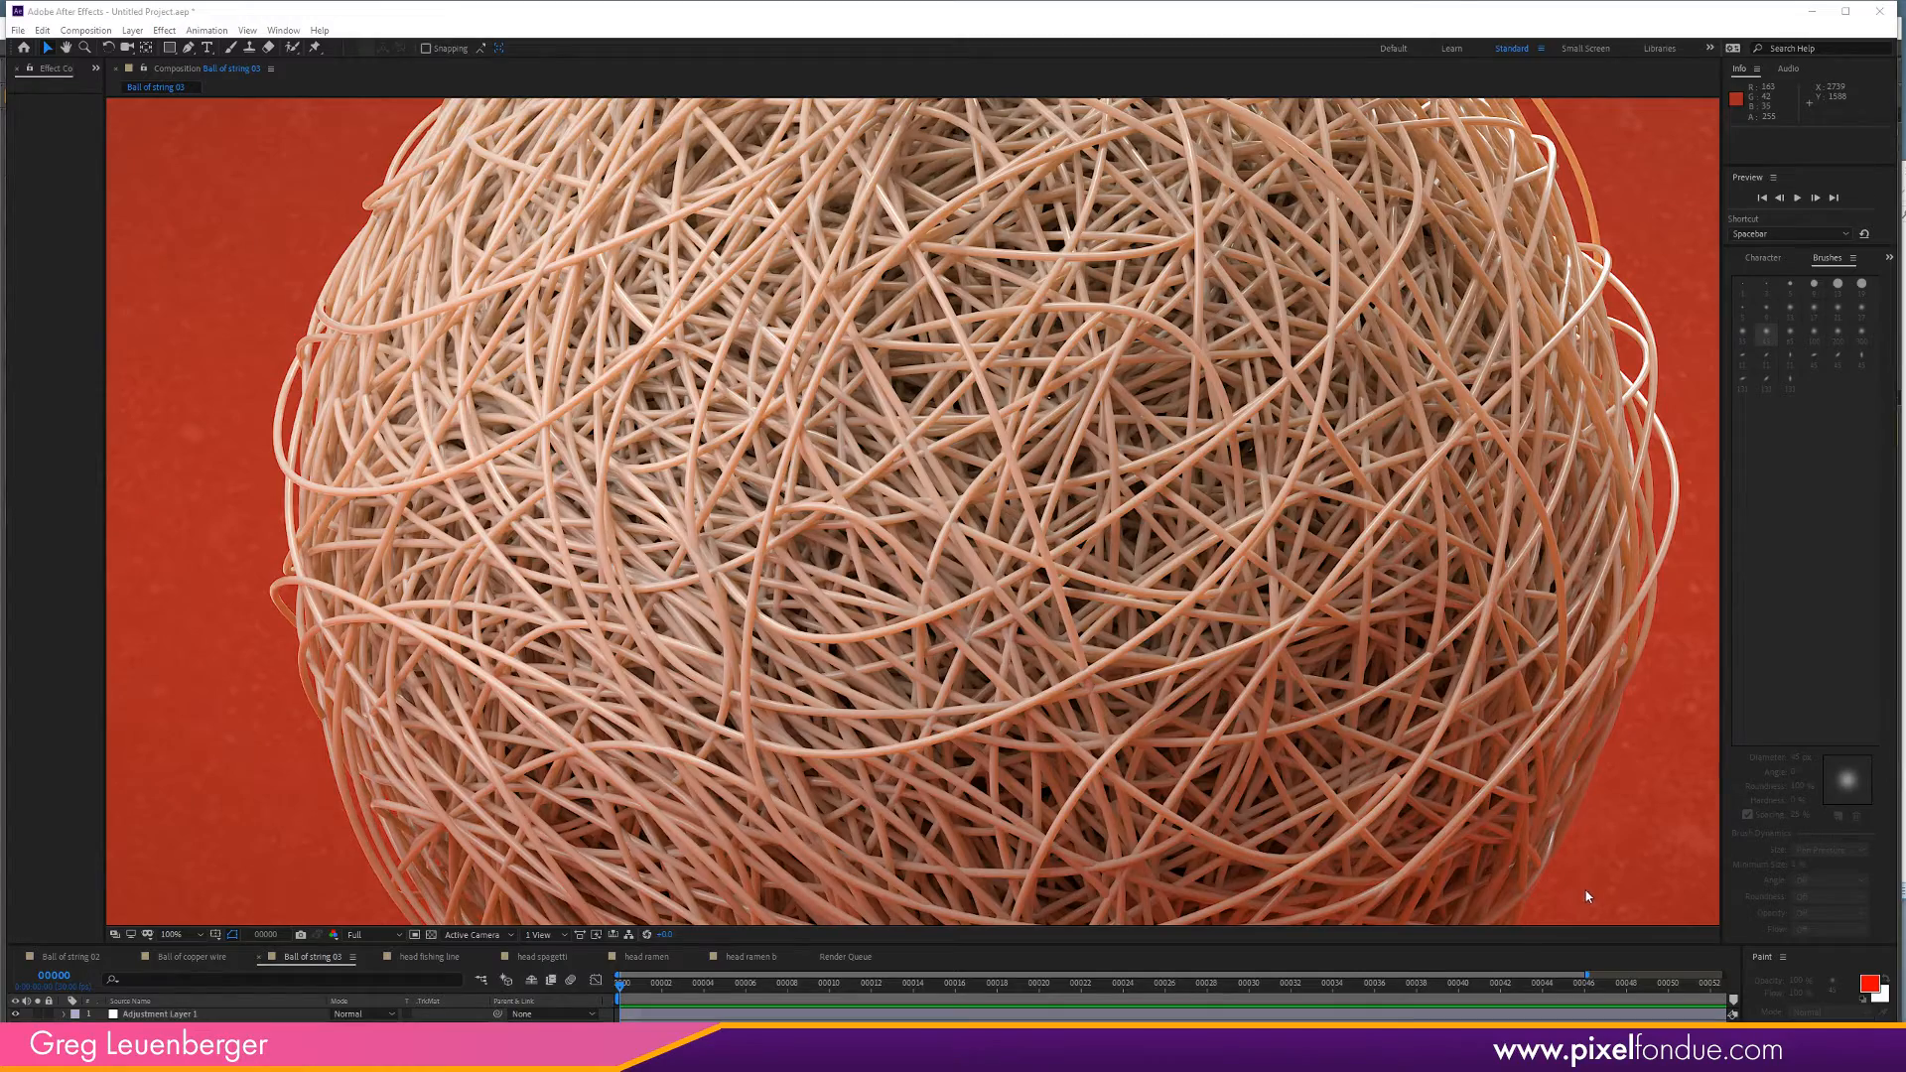
Switch to After Effects and view the rendered image in the Ball of string 03 composition.
{"action": "left_click", "coordinate": [1596, 881]}
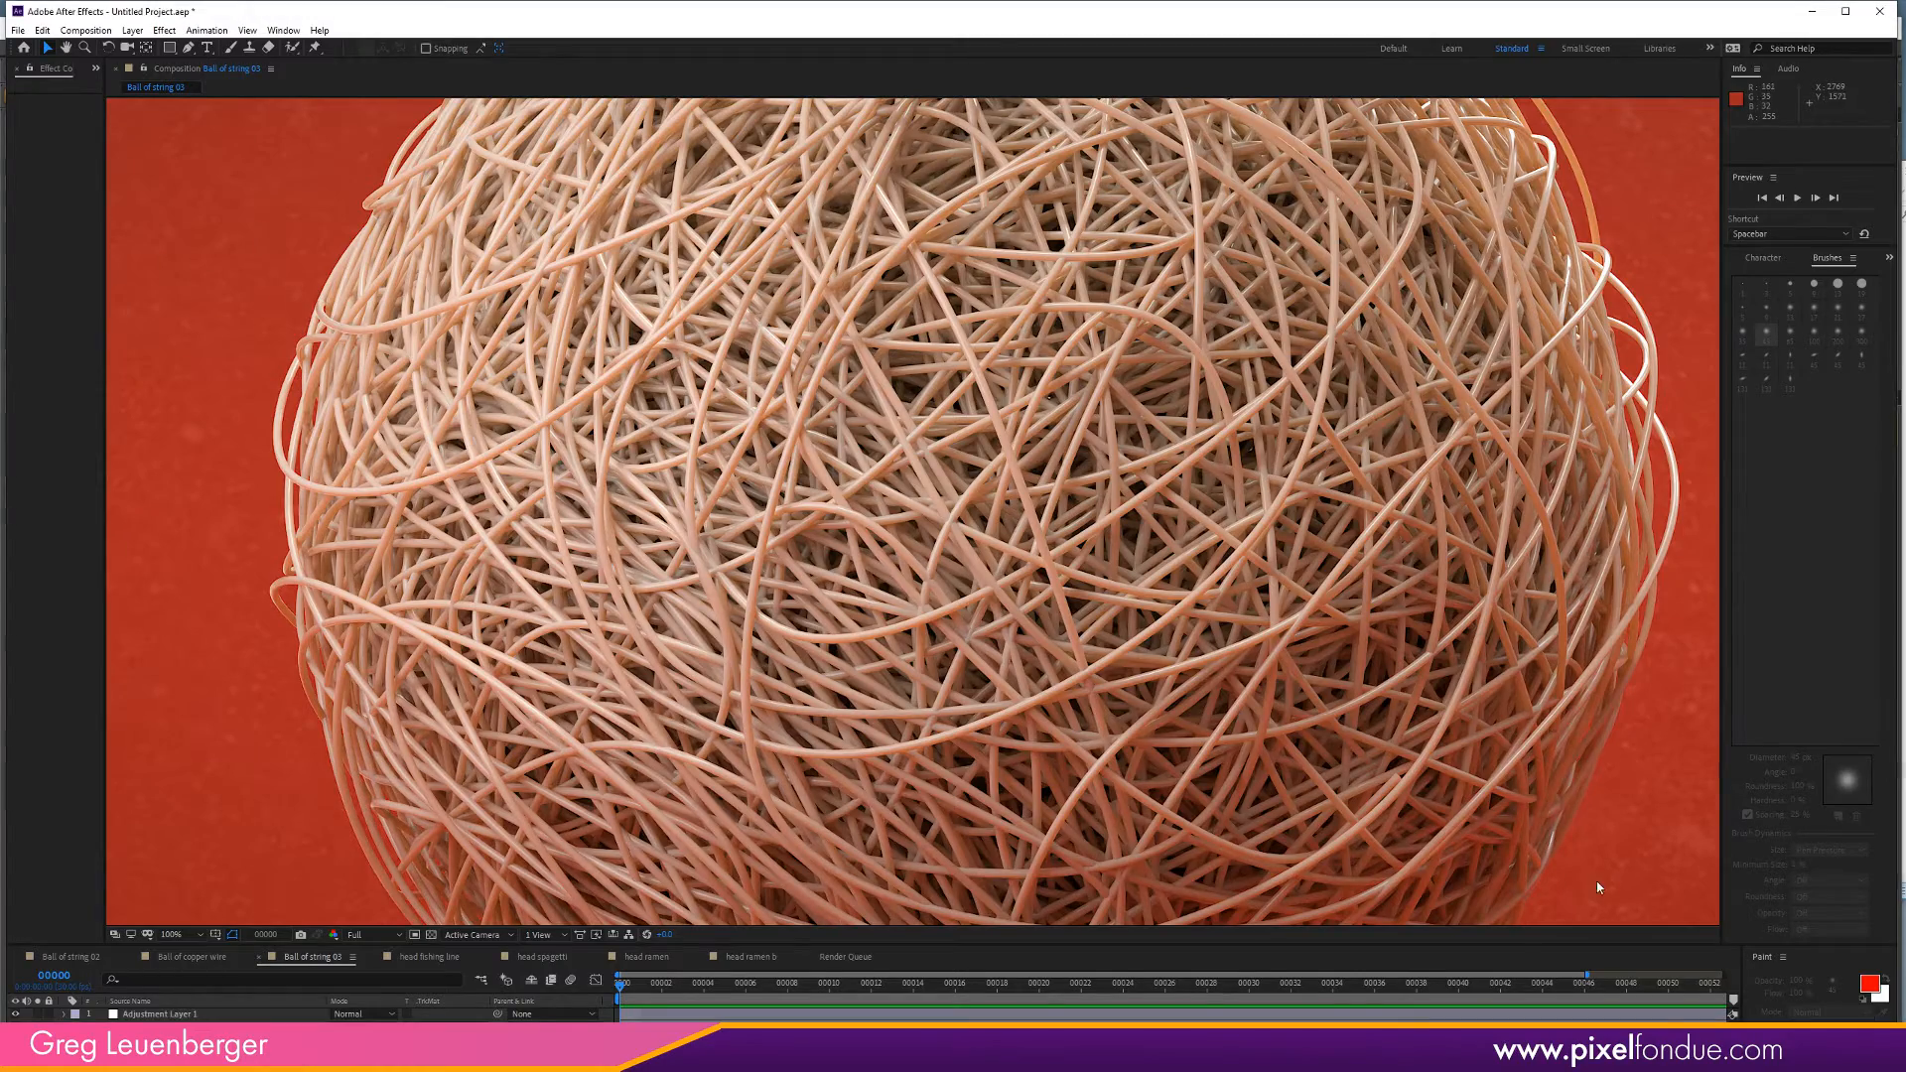
View the whole Ball of string 03 render and examine the Ball of copper wire composition up close and in full.
{"action": "scroll", "coordinate": [1585, 882], "scroll_direction": "down", "scroll_amount": 1}
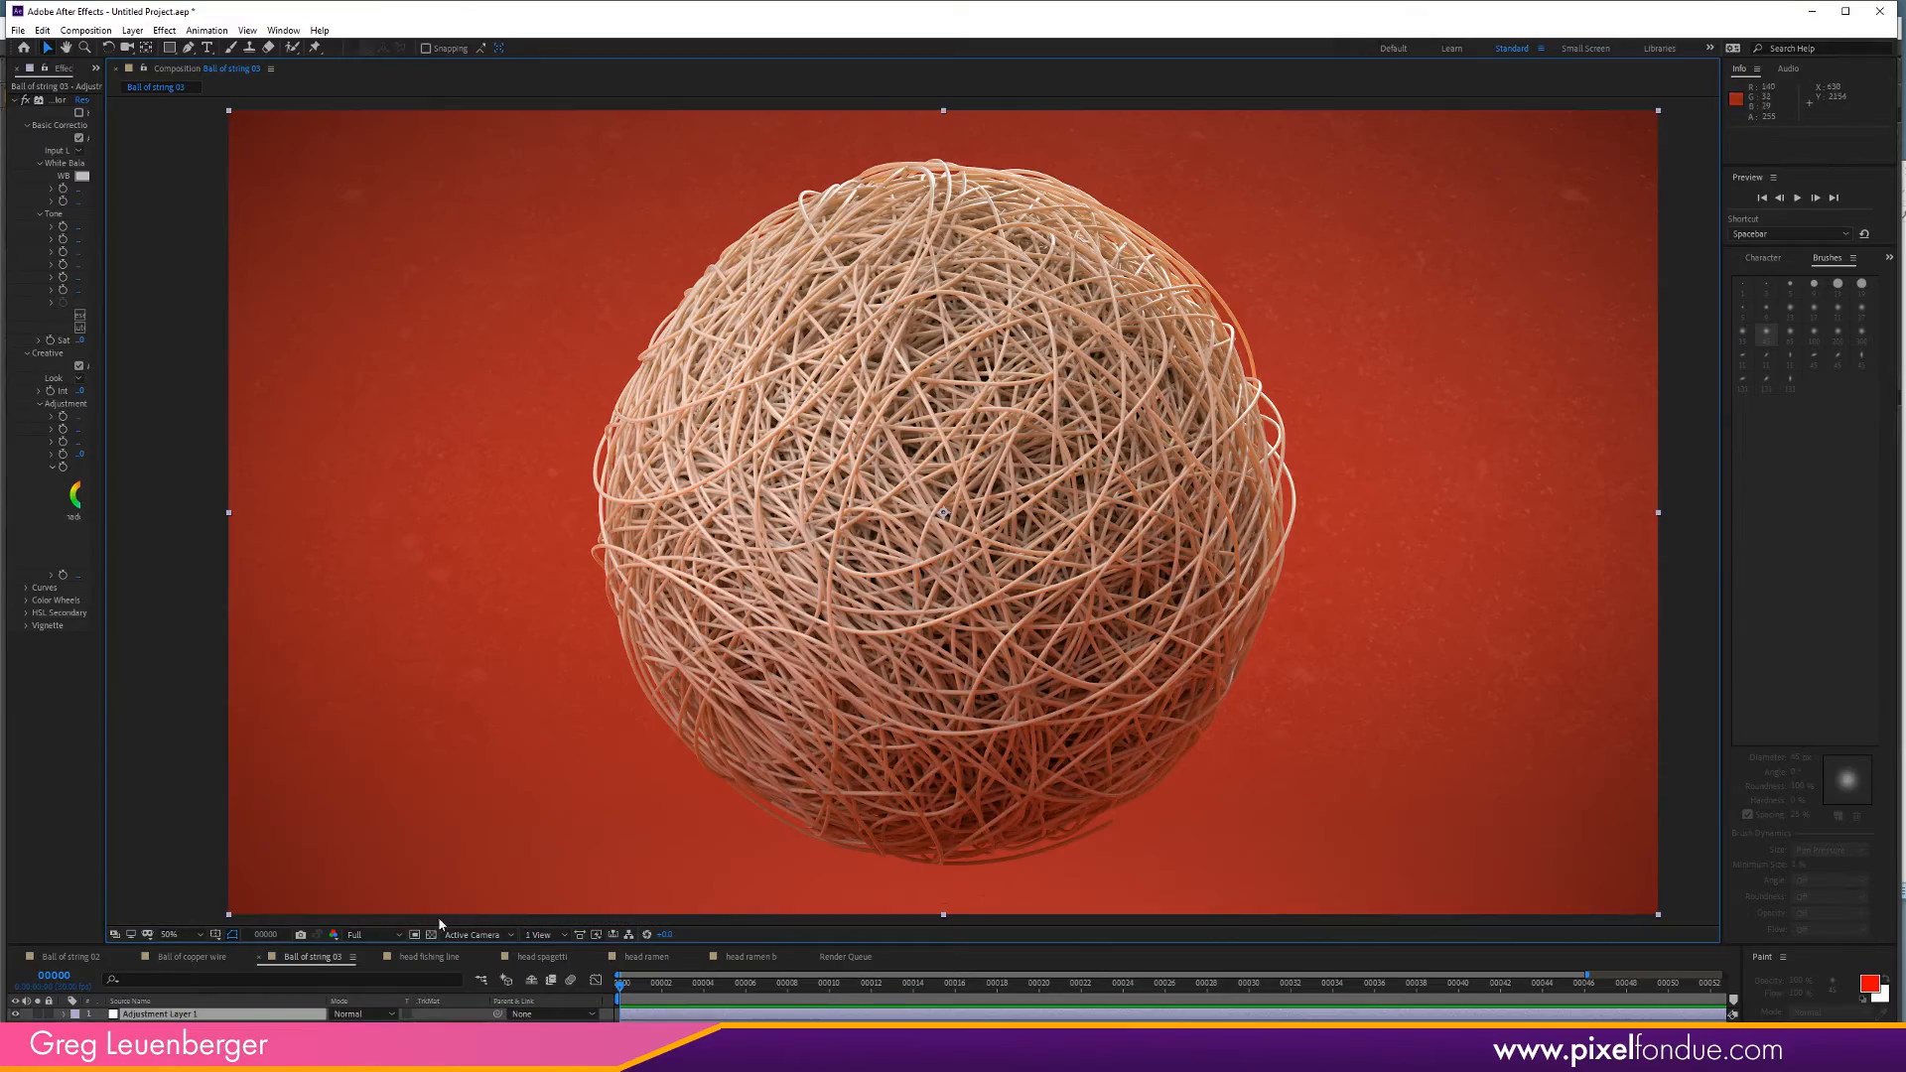
{"action": "left_click", "coordinate": [202, 956]}
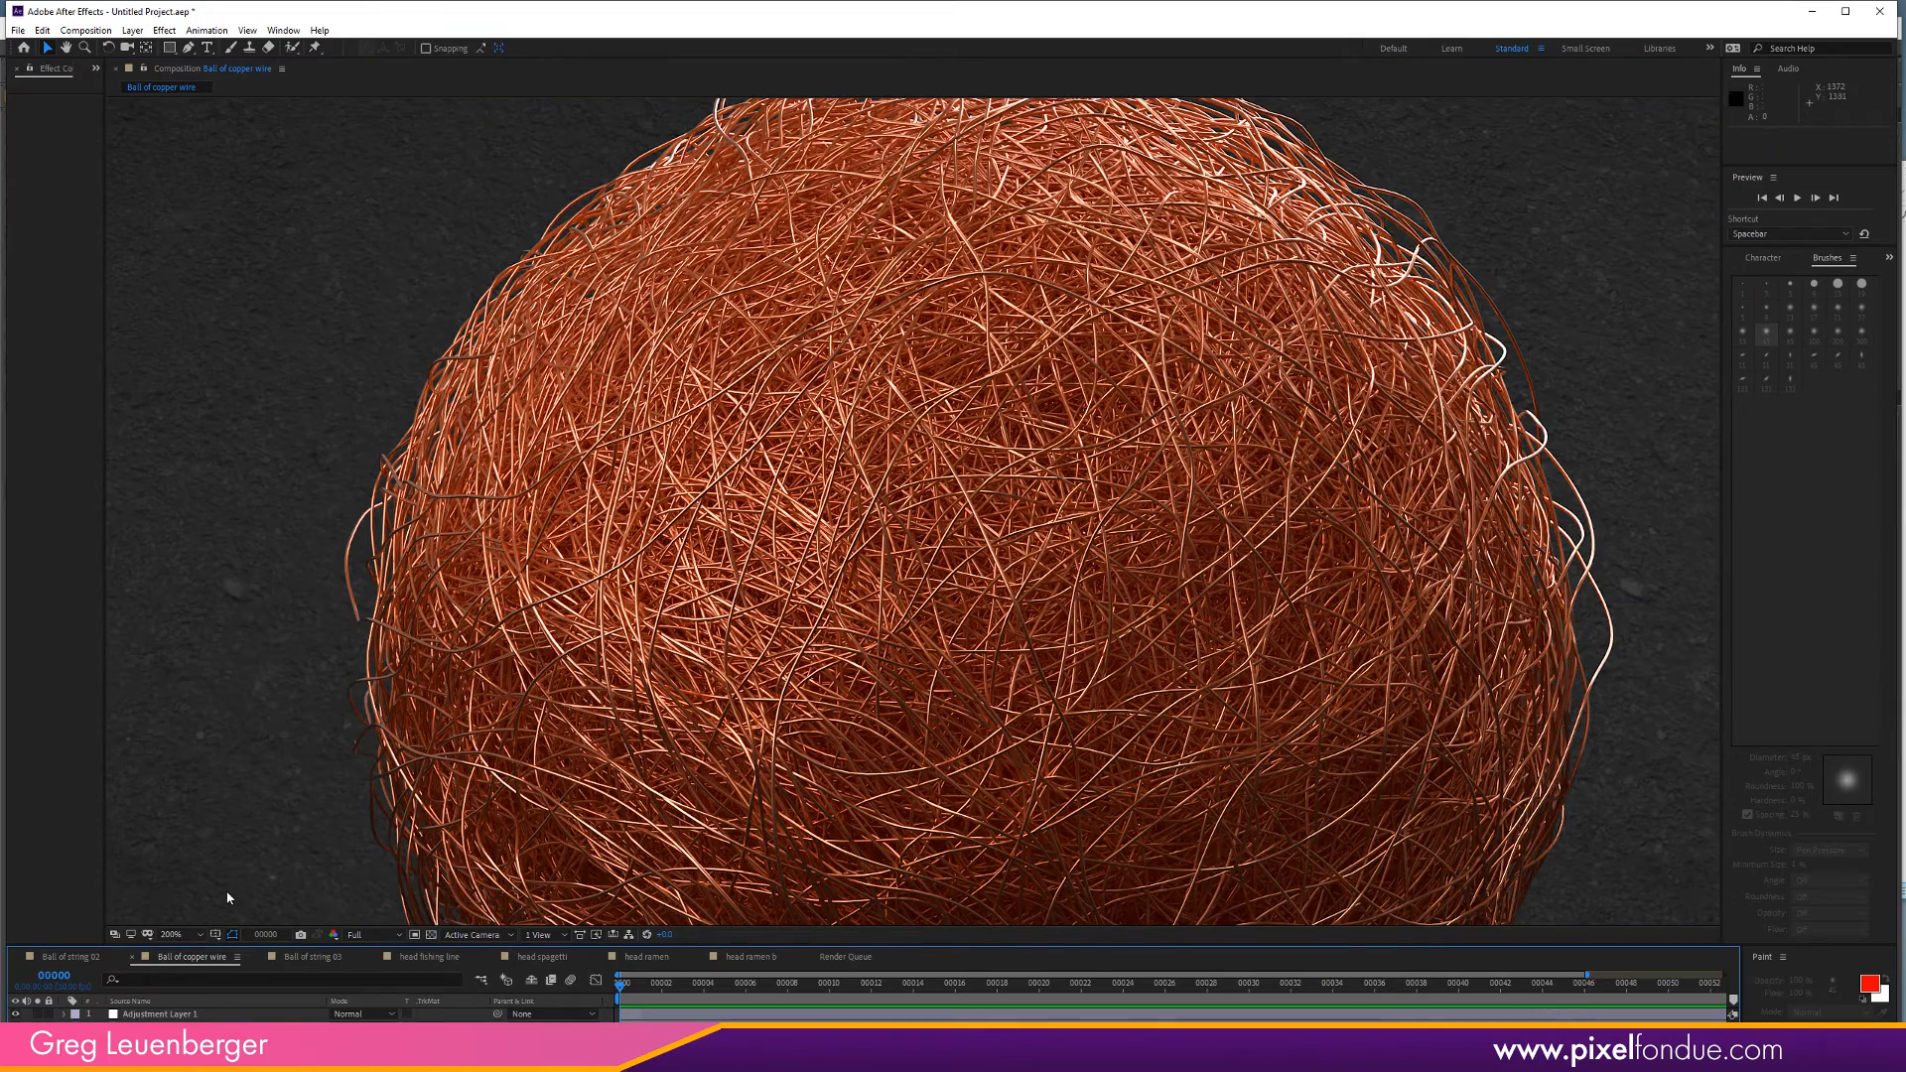
{"action": "scroll", "coordinate": [1191, 614], "scroll_direction": "up", "scroll_amount": 1}
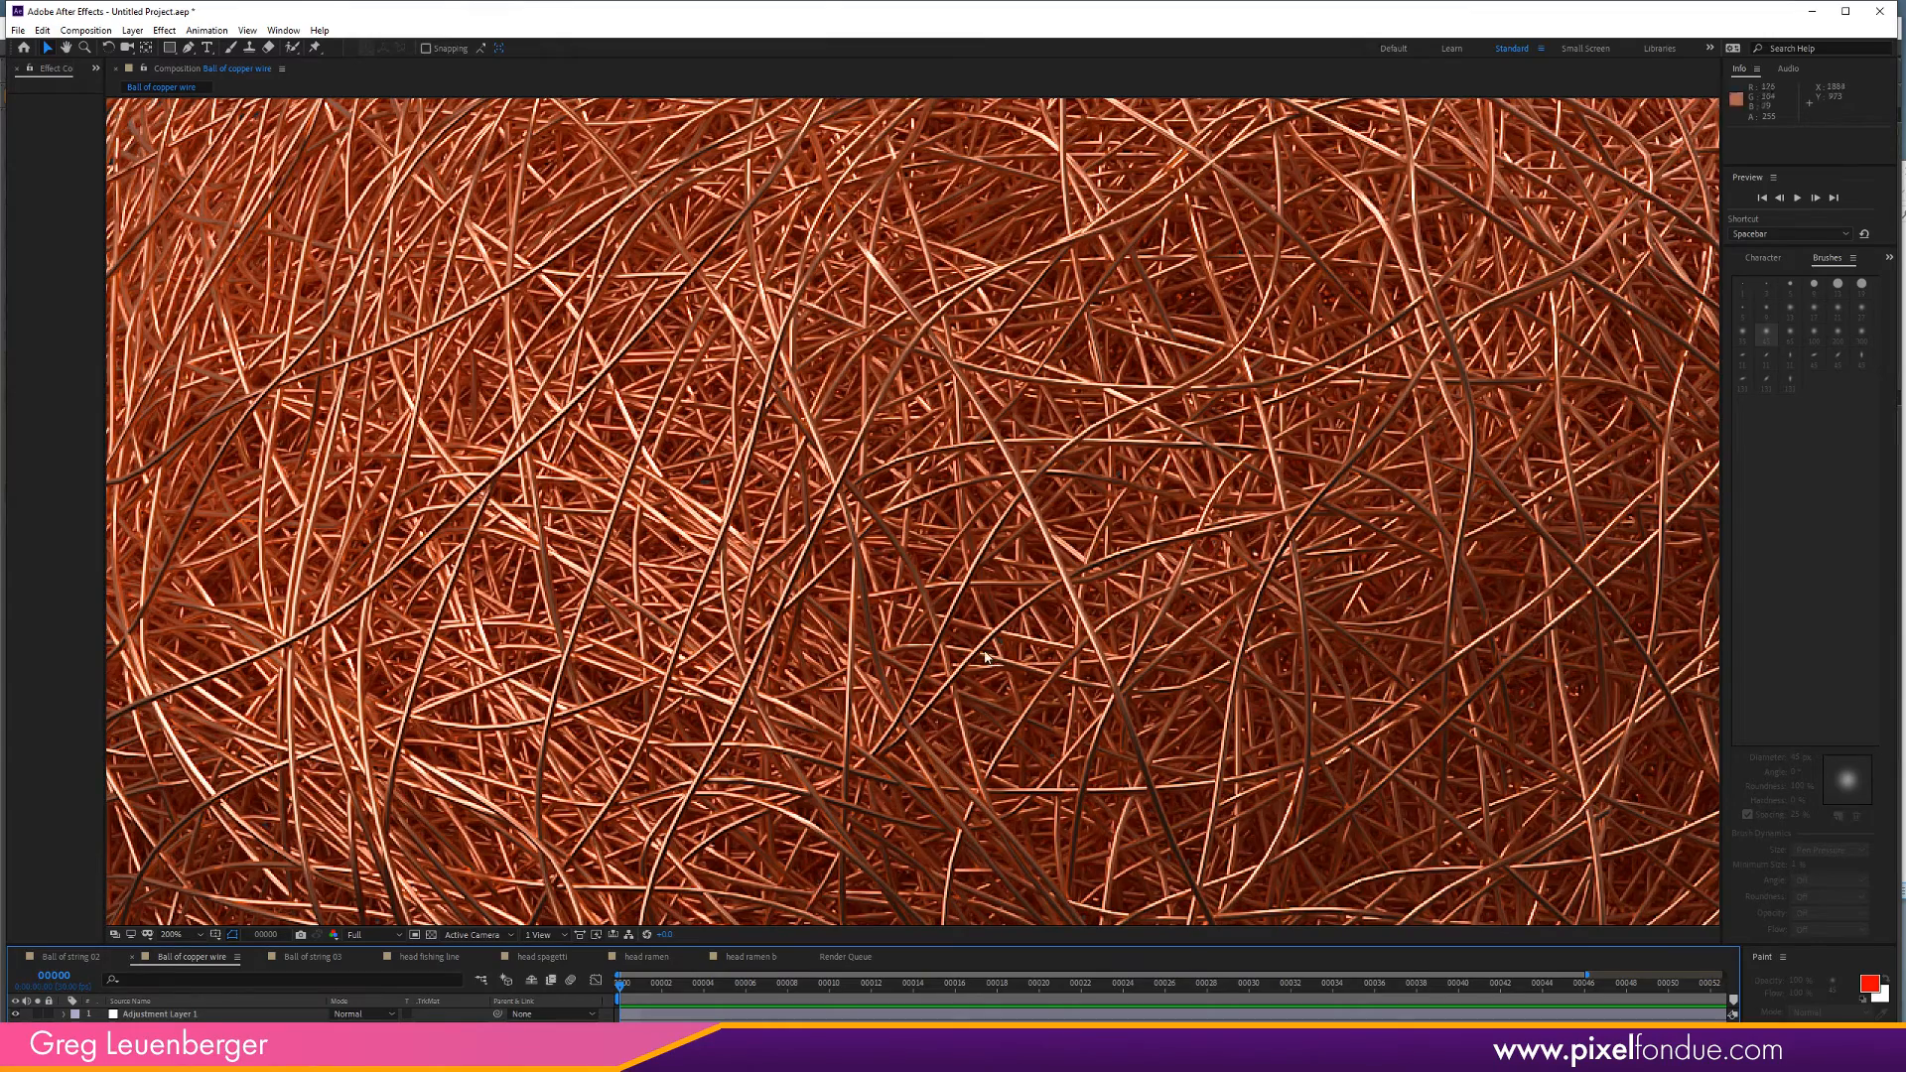
{"action": "scroll", "coordinate": [986, 657], "scroll_direction": "down", "scroll_amount": 1}
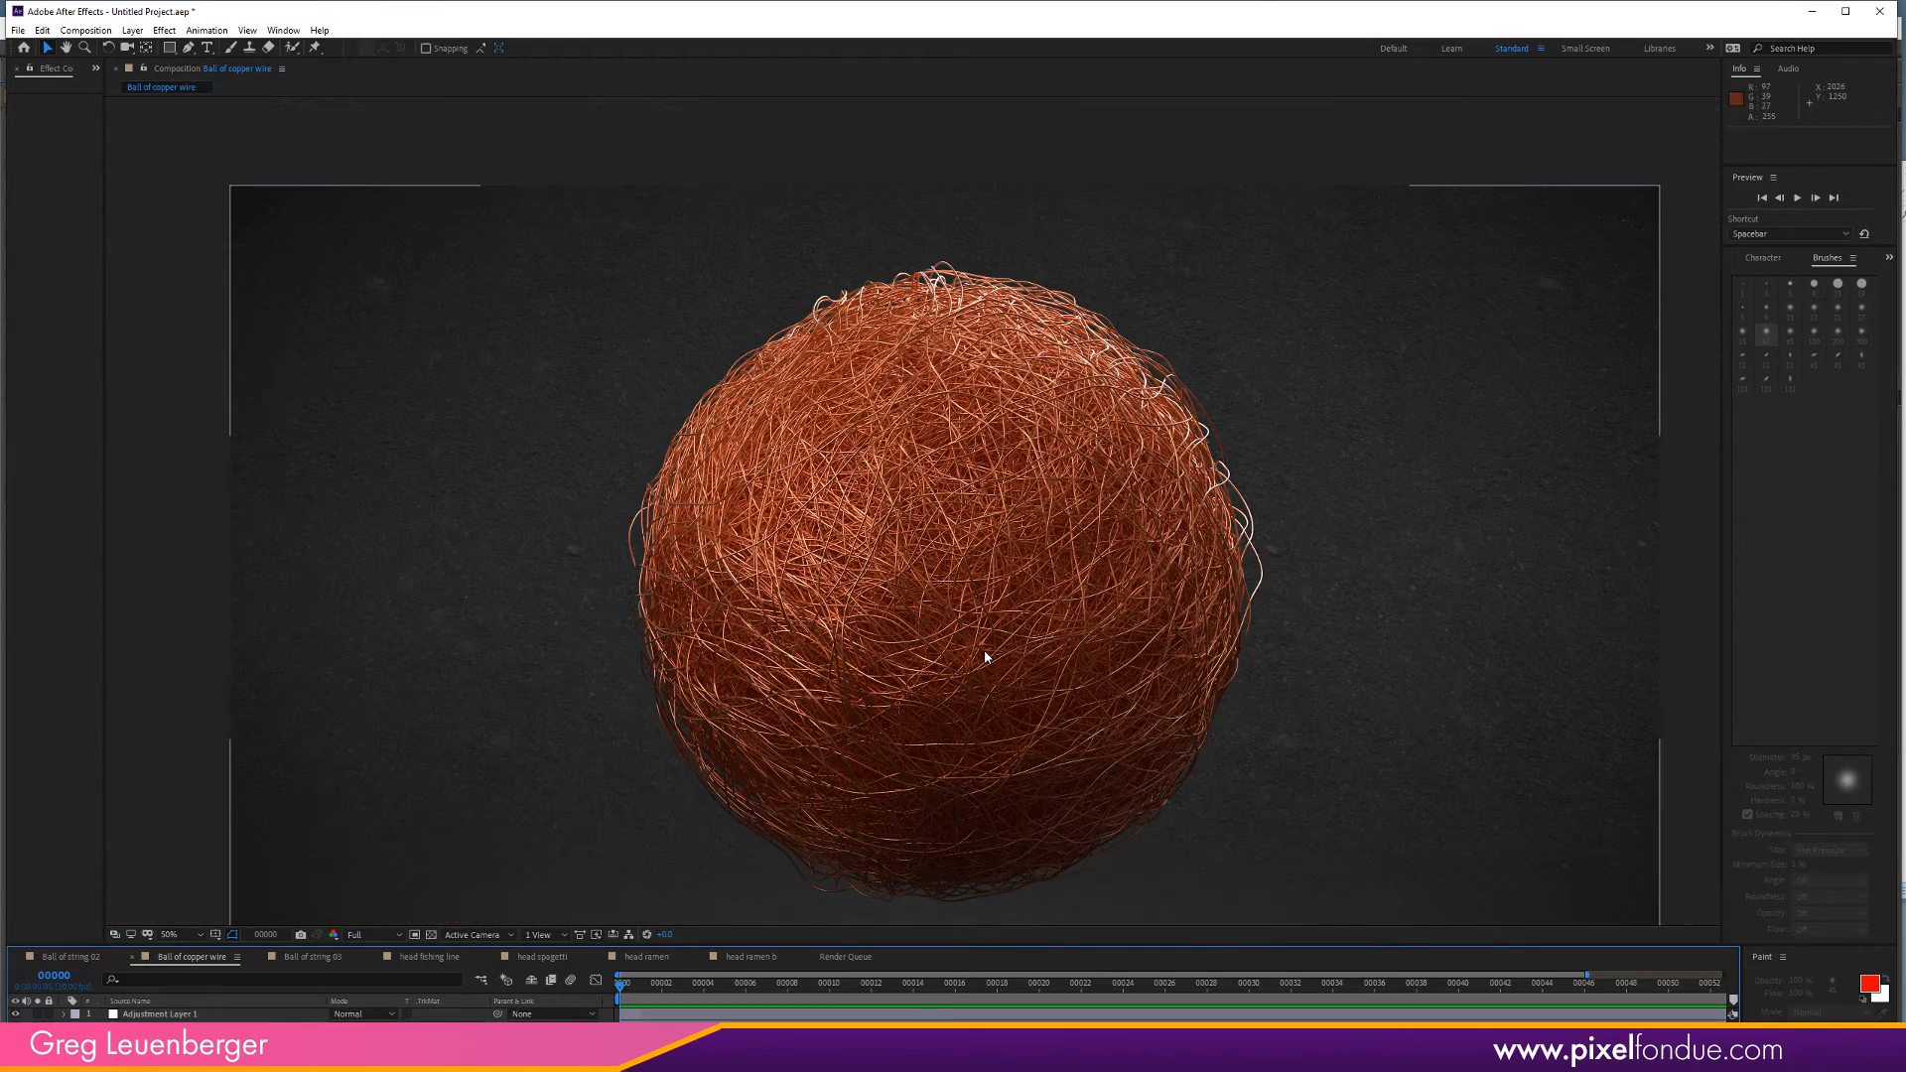
{"action": "middle_click_drag", "start_coordinate": [1323, 834], "coordinate": [1282, 717]}
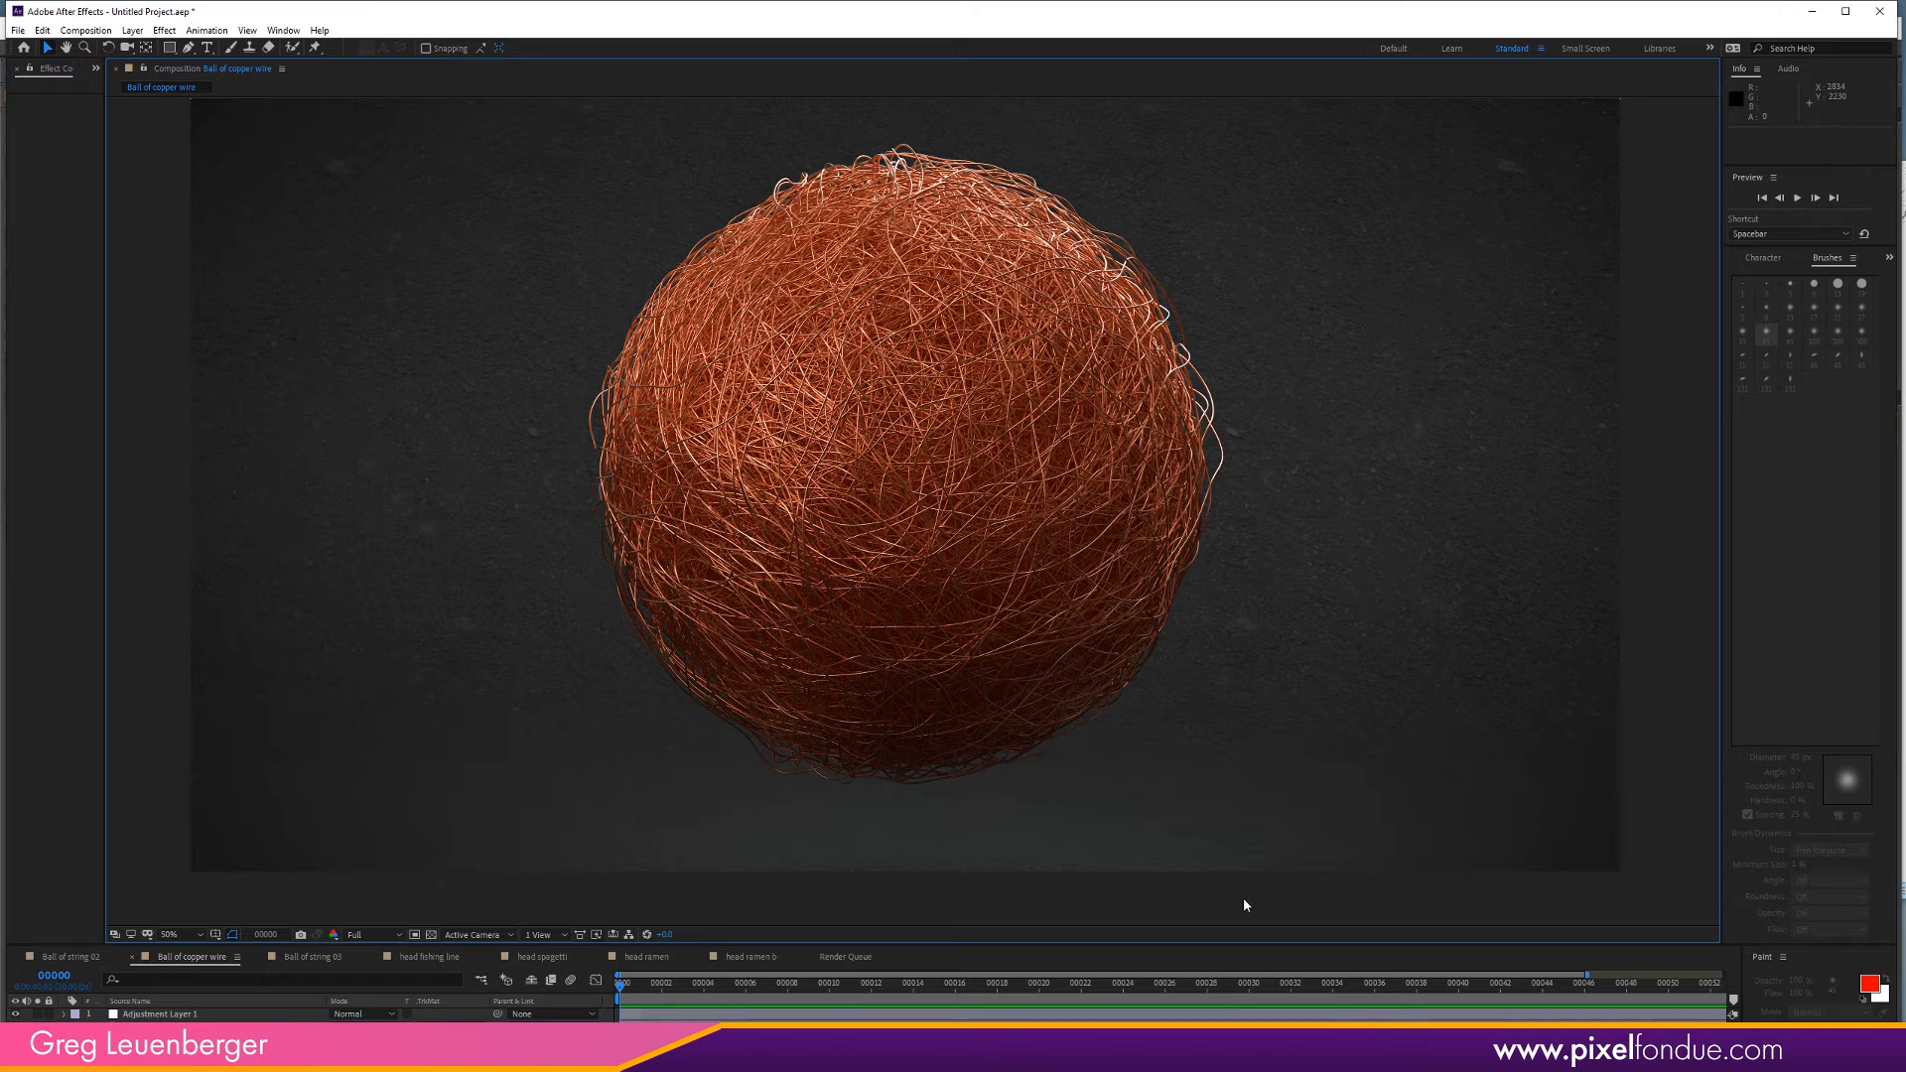
Switch back to Modo, add a Replicator item and move it below the Sphere in the item list.
{"action": "left_click", "coordinate": [1052, 1055]}
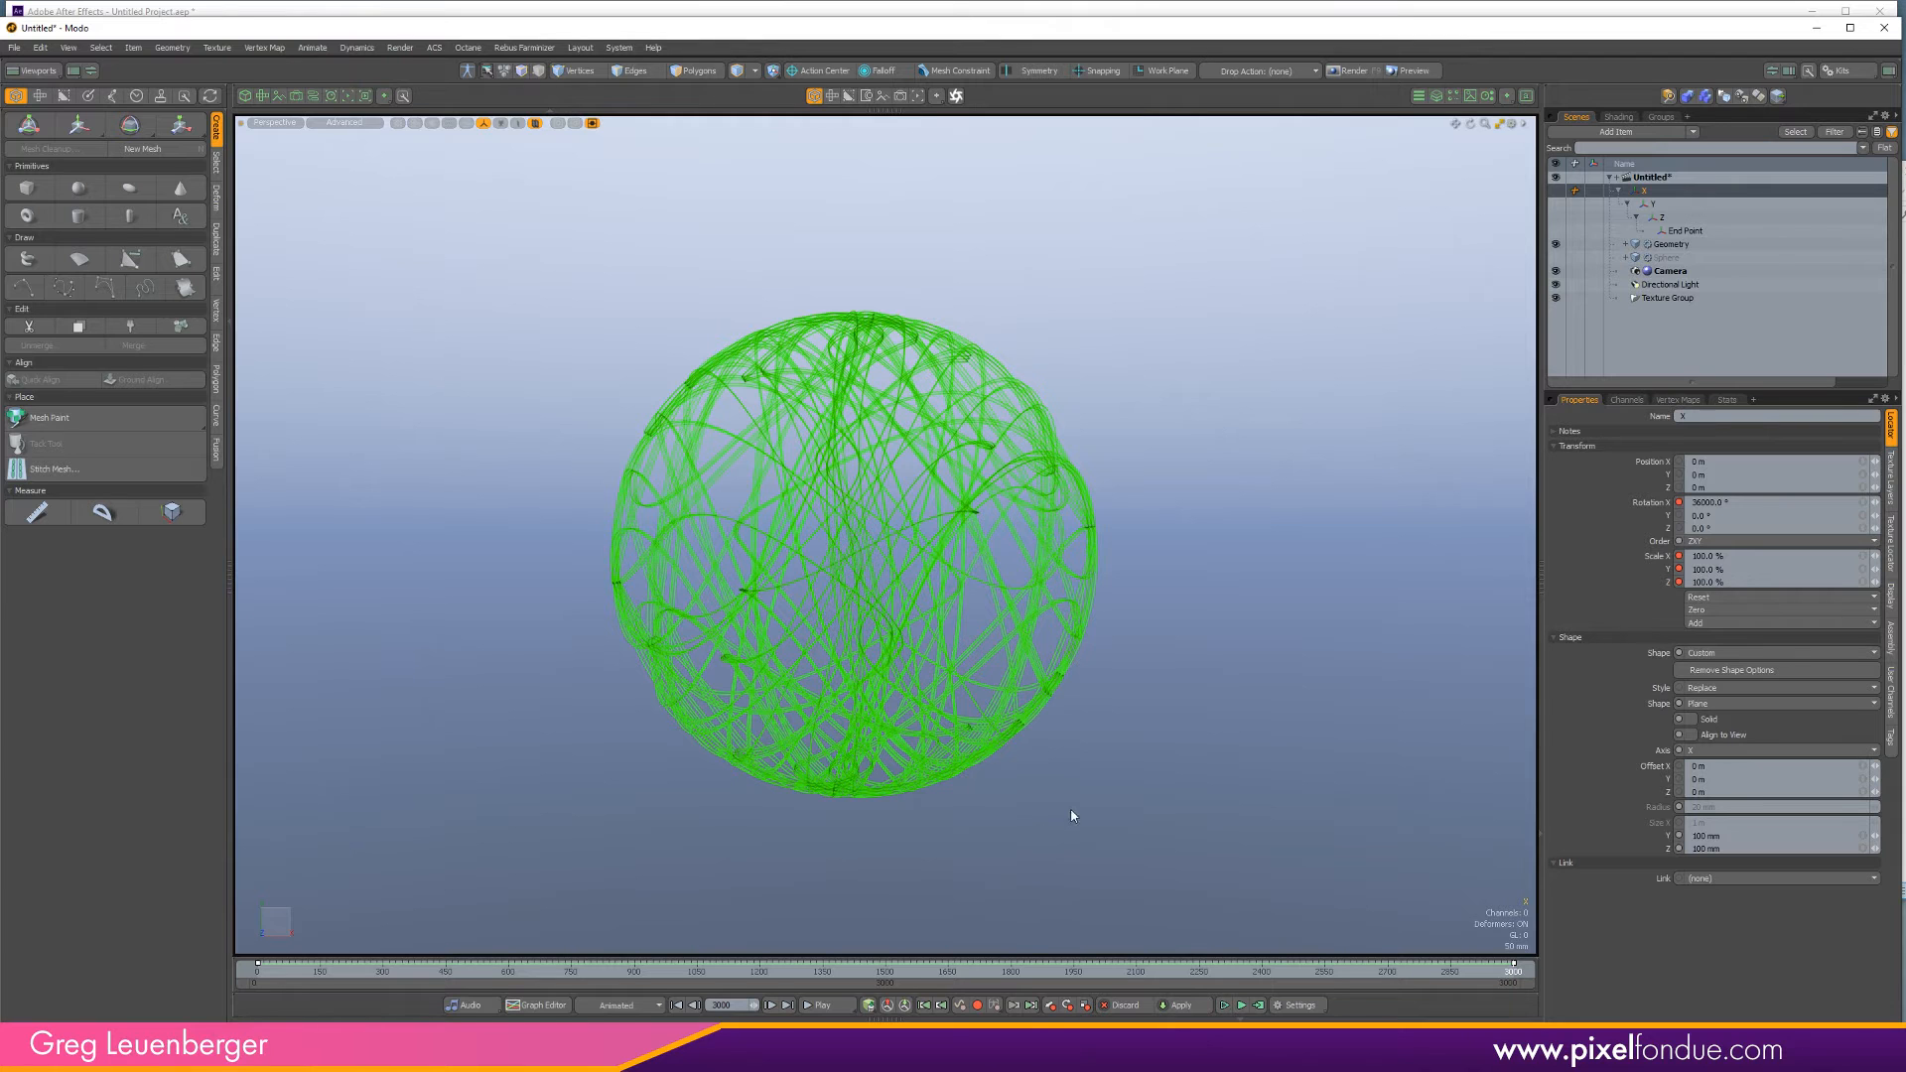
{"action": "left_click_drag", "start_coordinate": [1072, 813], "coordinate": [1172, 754], "text": "ctrl+alt"}
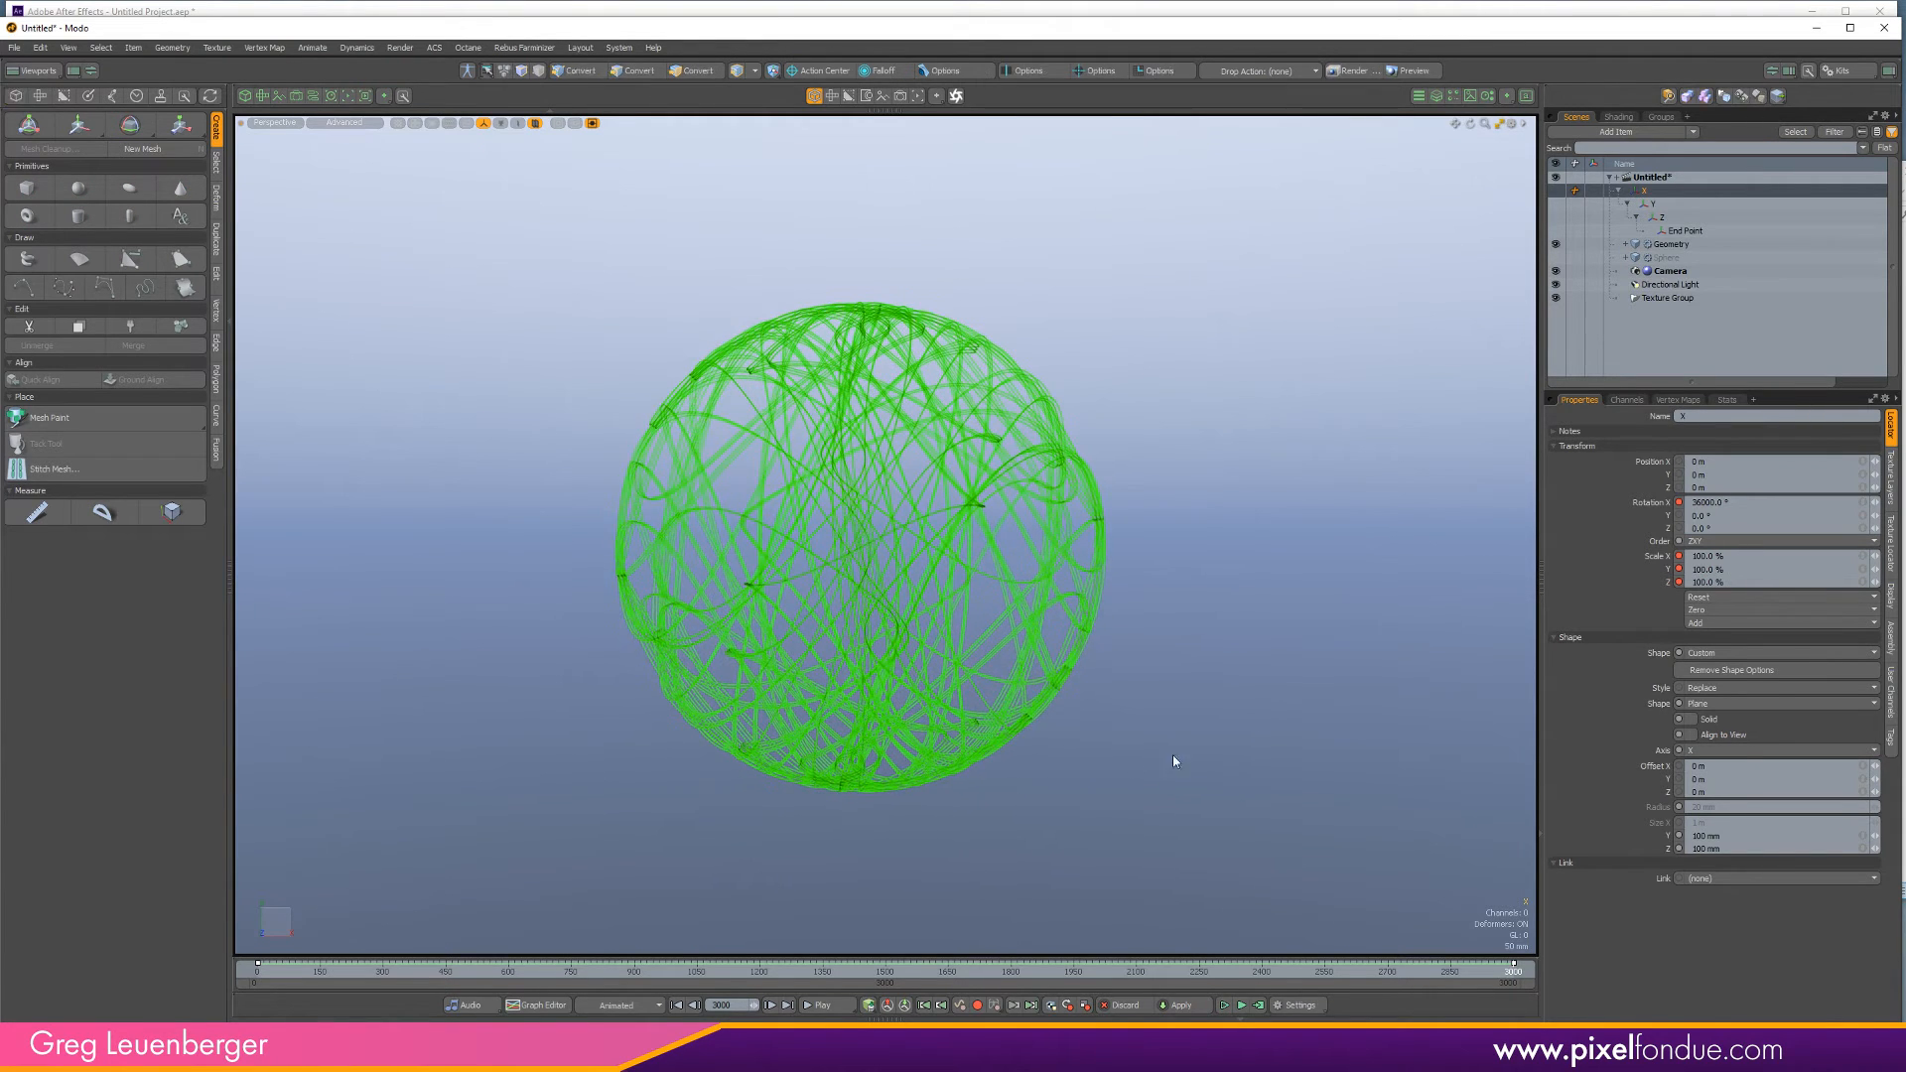
{"action": "left_click", "coordinate": [1613, 136]}
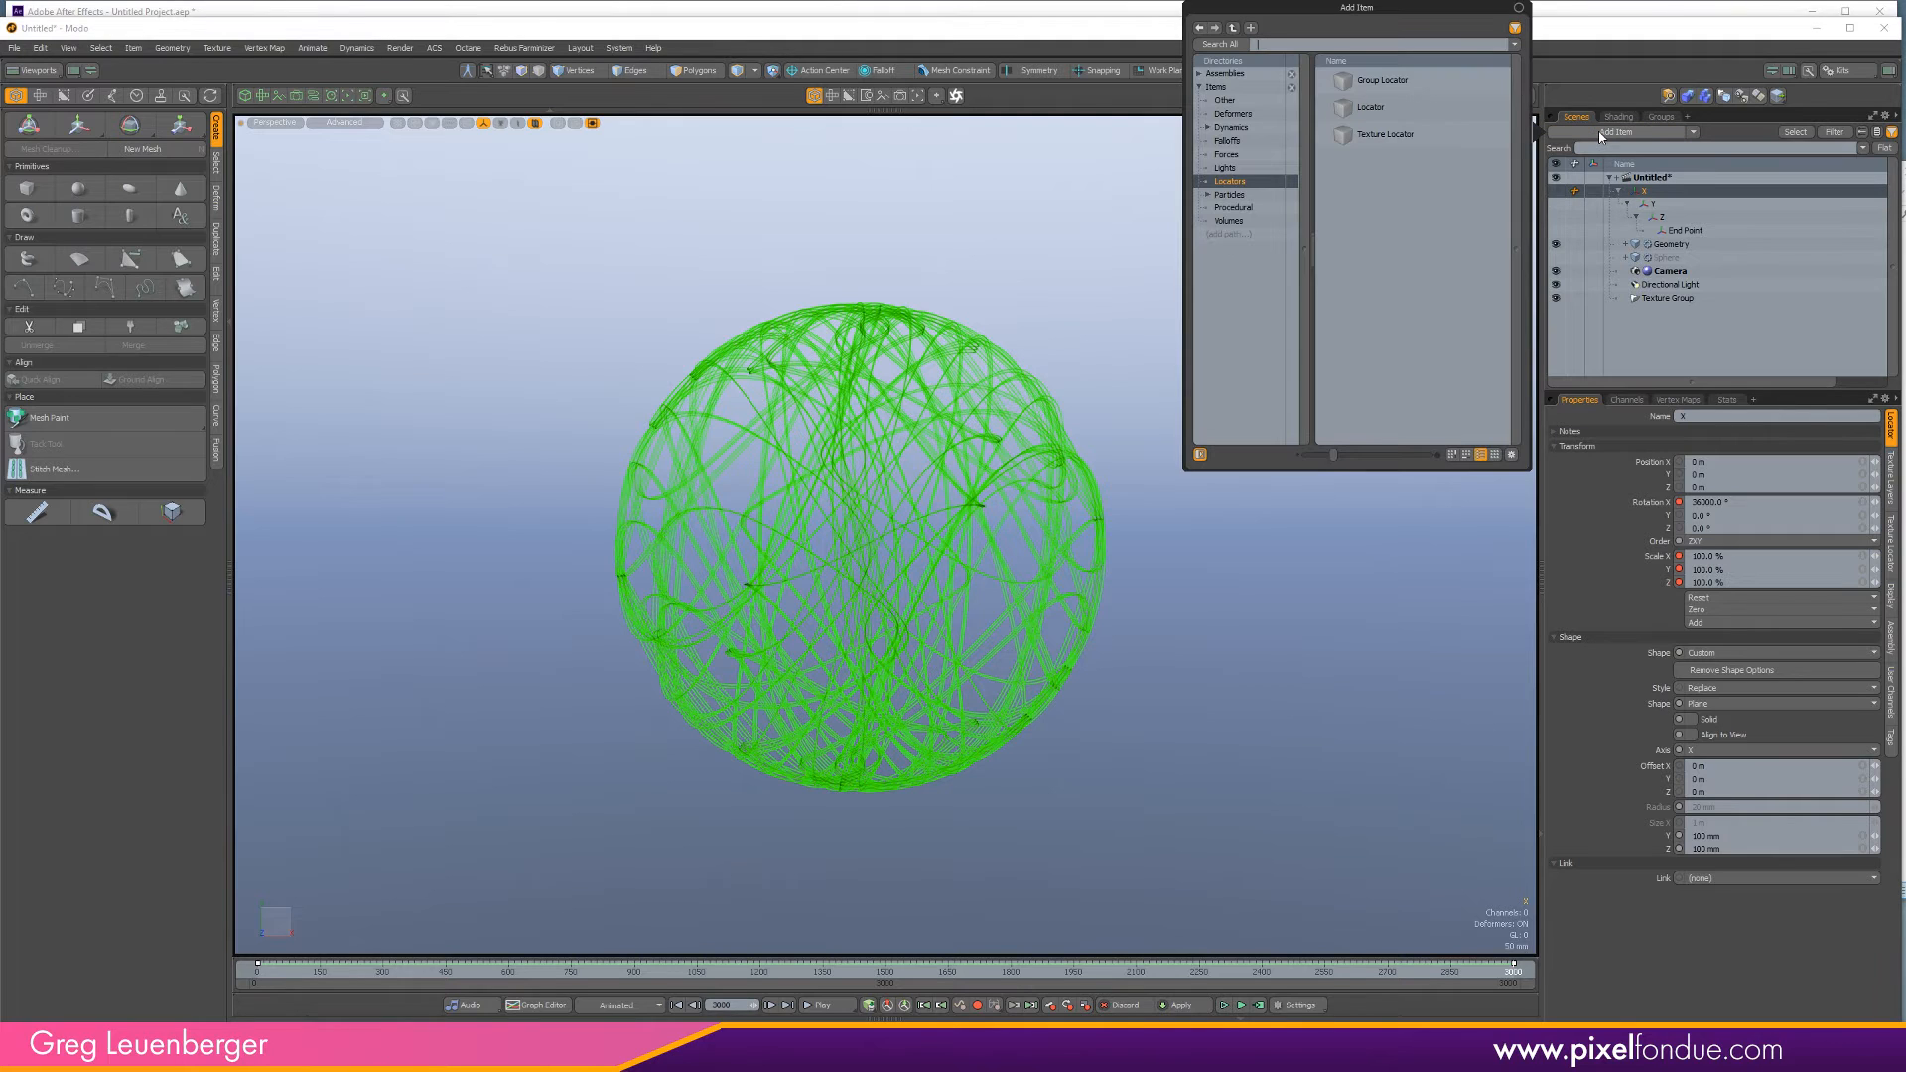
{"action": "type", "text": "rep"}
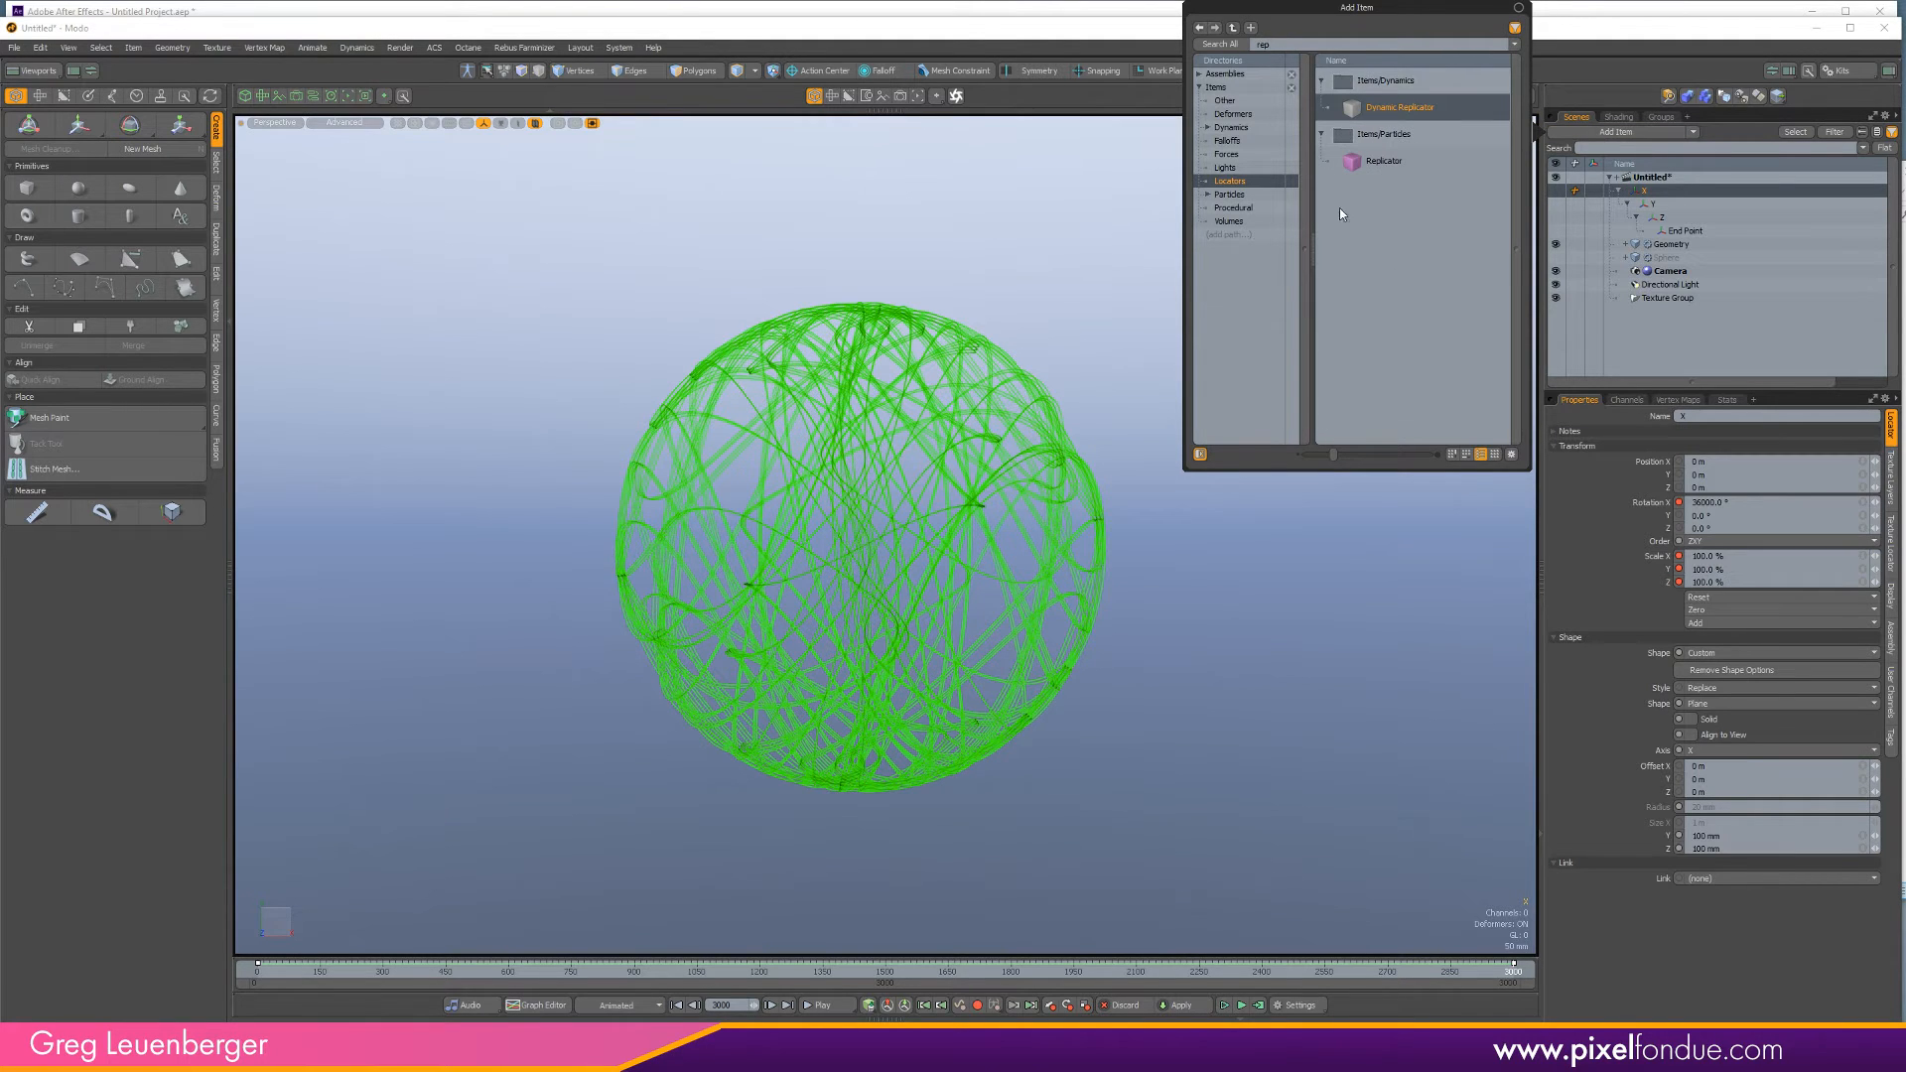
{"action": "double_click", "coordinate": [1388, 161]}
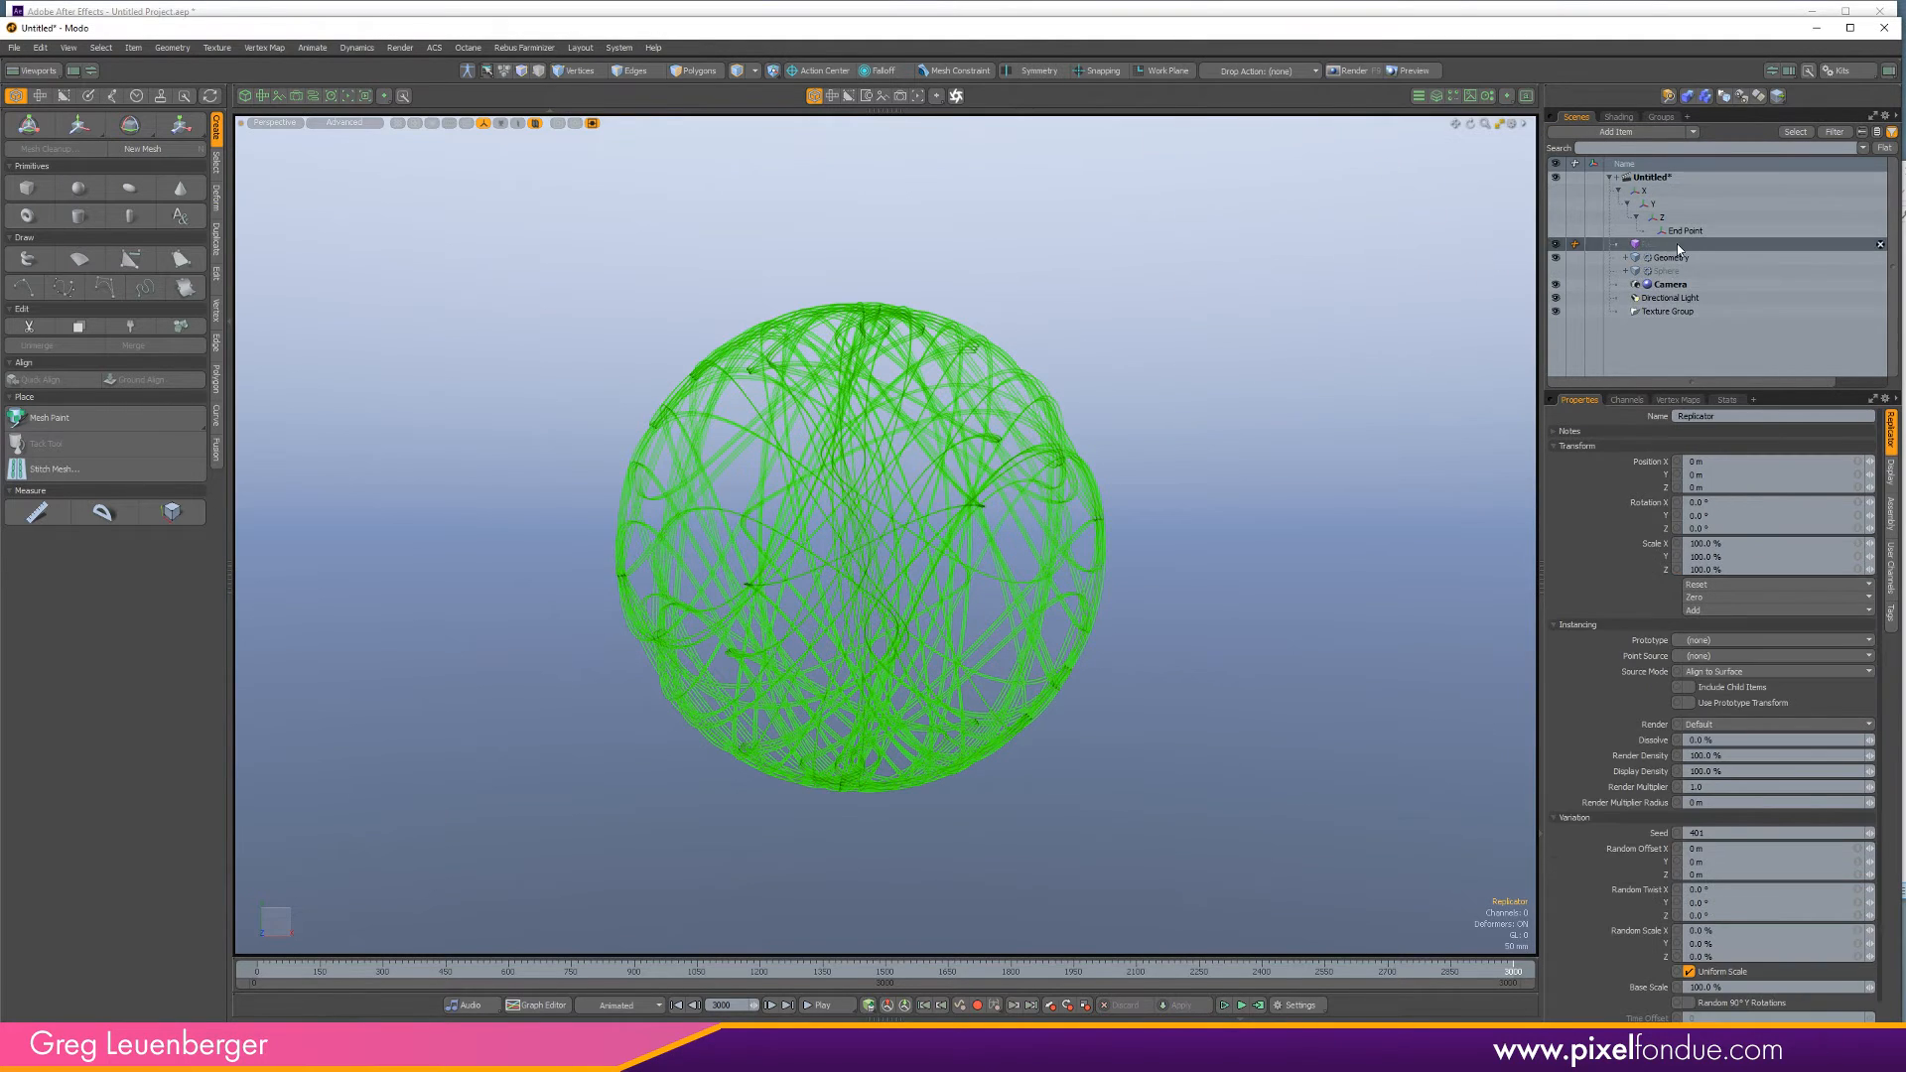
{"action": "left_click_drag", "start_coordinate": [1677, 243], "coordinate": [1688, 282]}
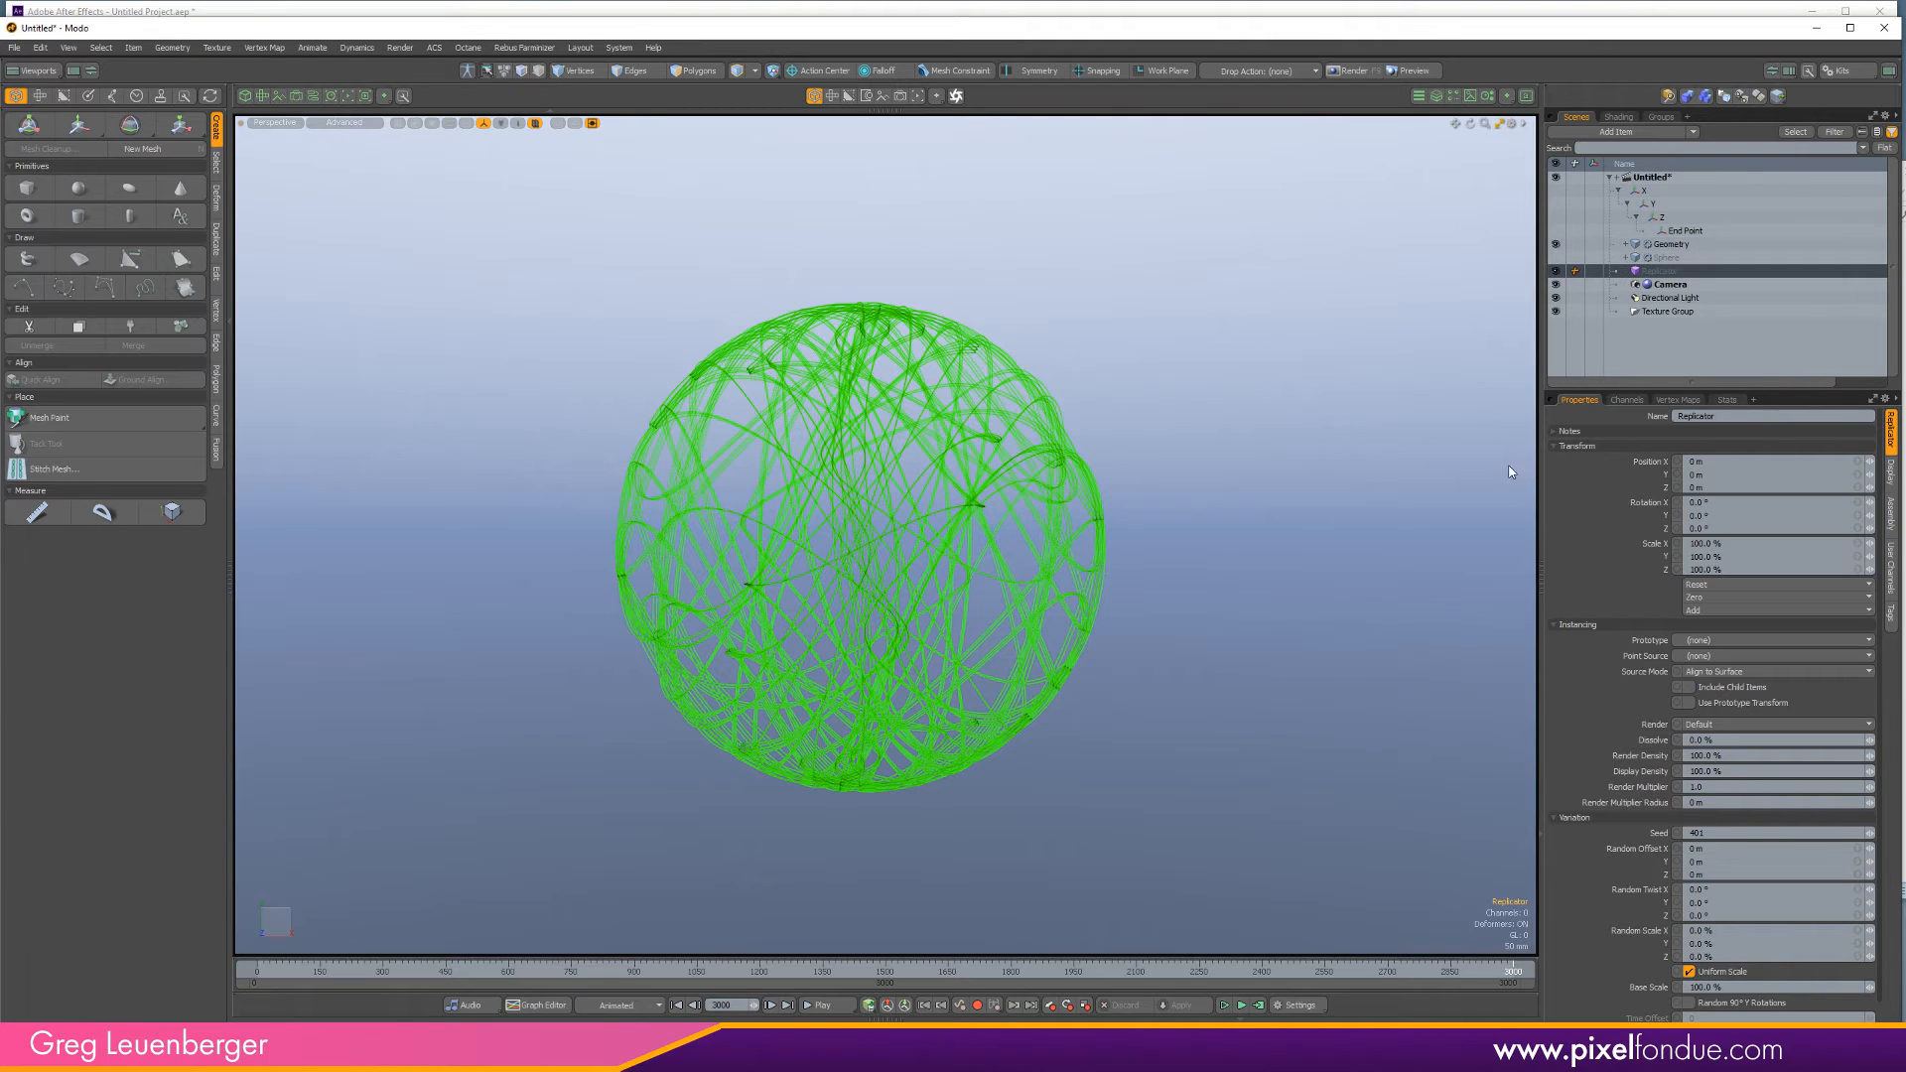
Show the schematic below the 3D view and place the Replicator node beside the Create Polygons node.
{"action": "left_click", "coordinate": [900, 1007]}
{"action": "left_click", "coordinate": [664, 756]}
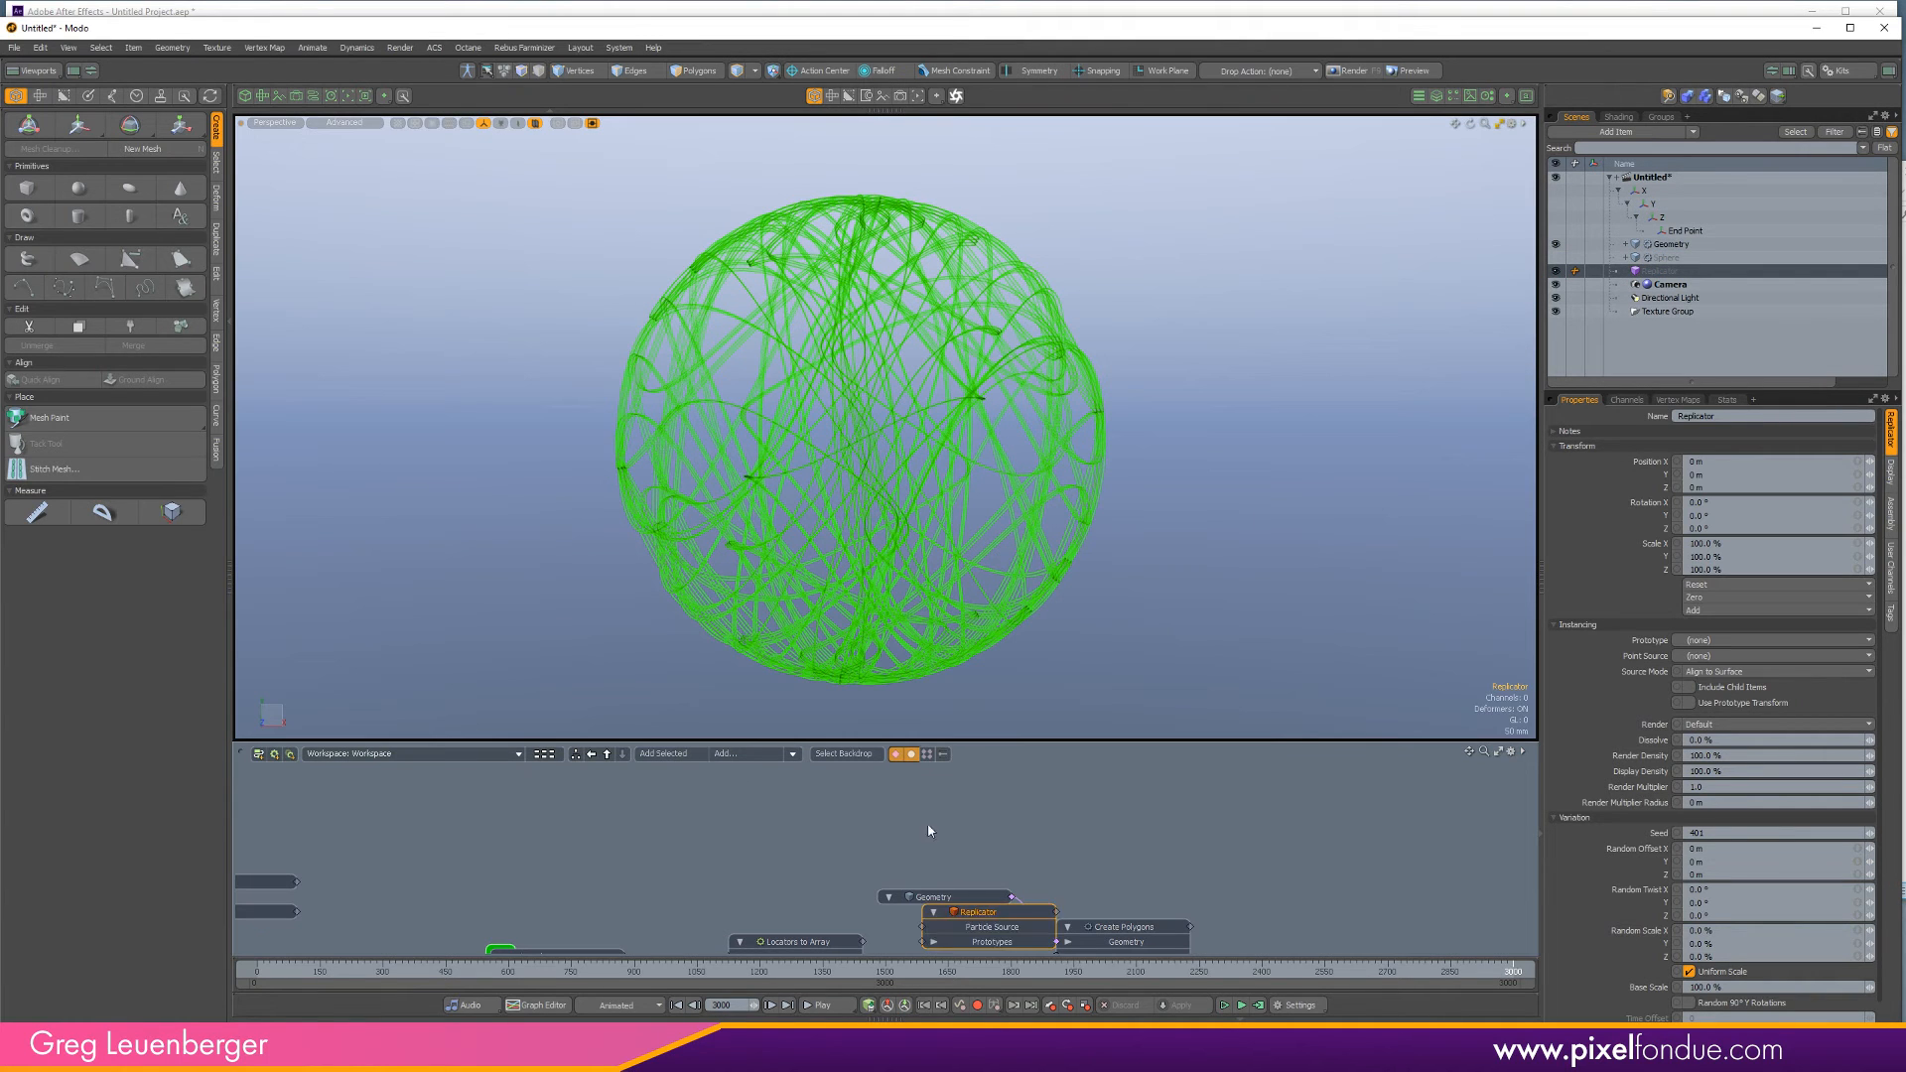
{"action": "left_click_drag", "start_coordinate": [944, 814], "coordinate": [1215, 822]}
{"action": "scroll", "coordinate": [1195, 804], "scroll_direction": "up", "scroll_amount": 1}
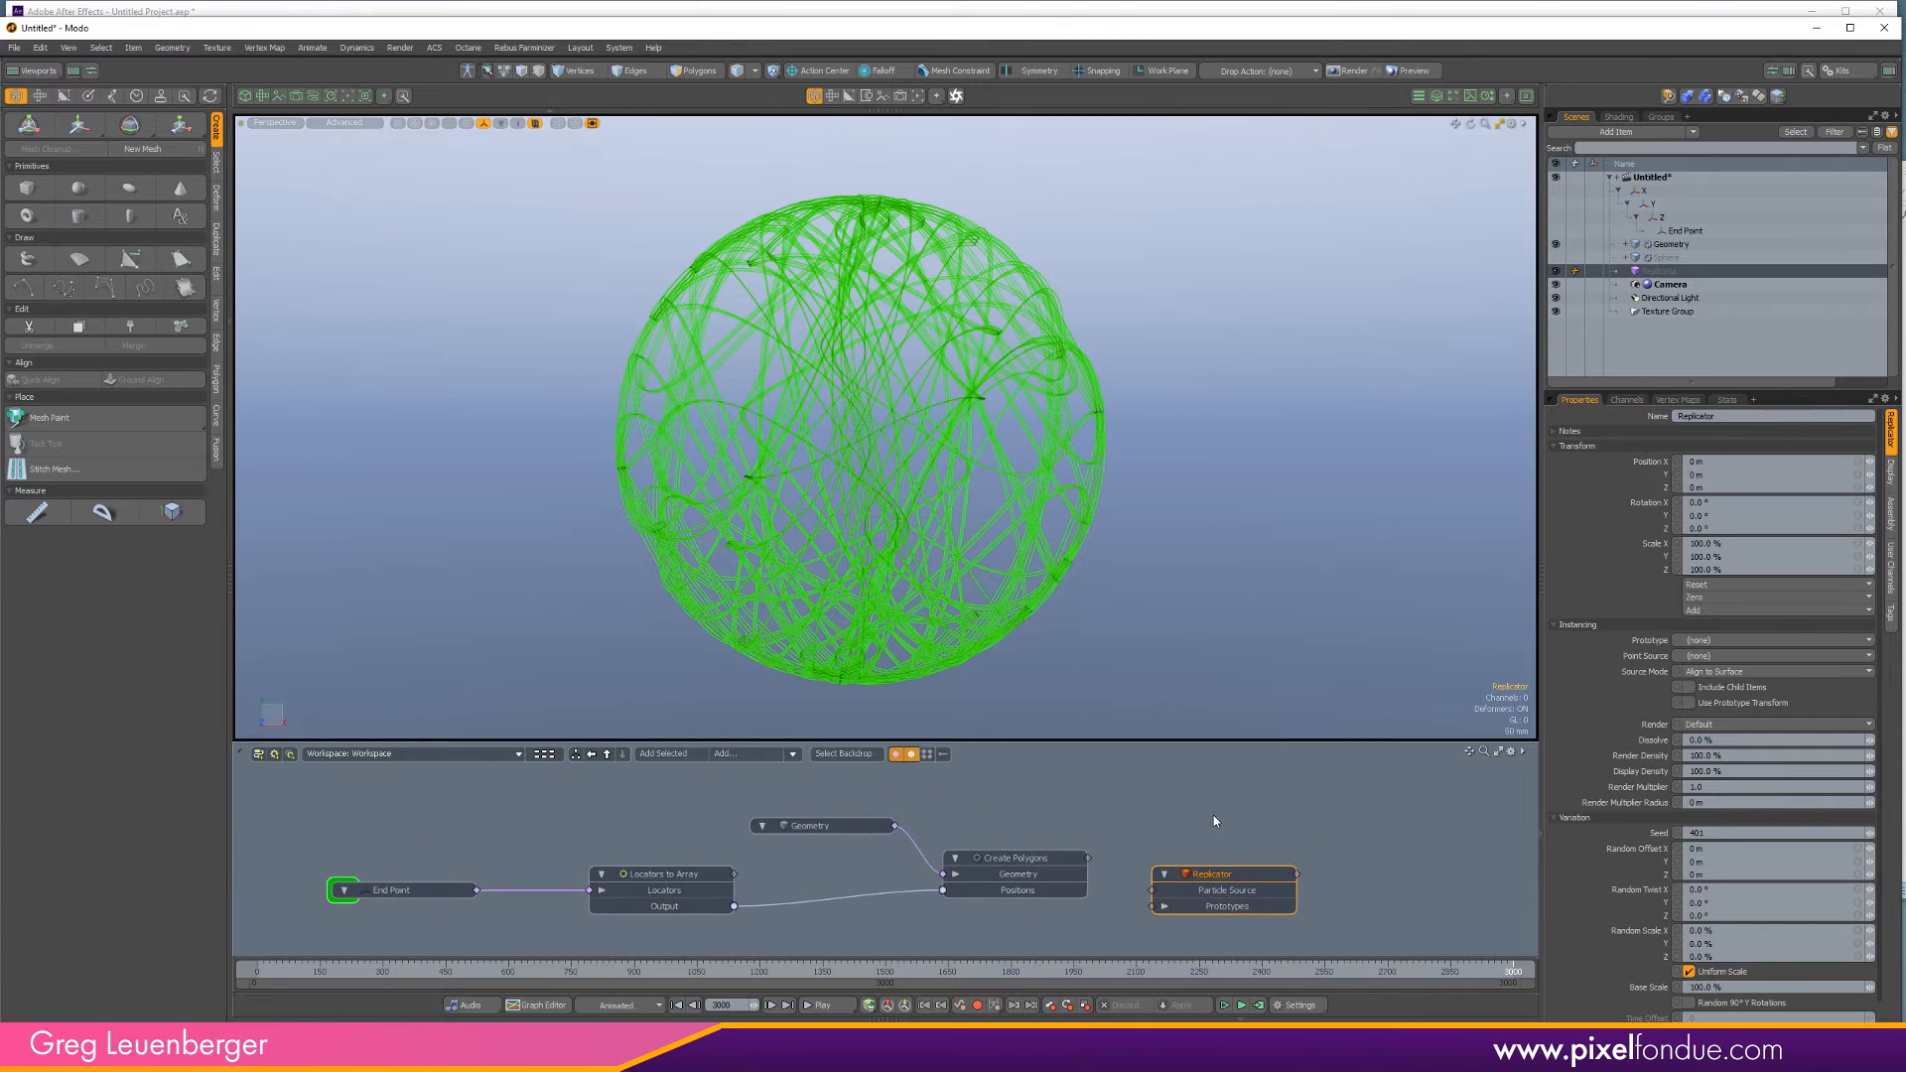
Add a Particle Generator item and connect its output to the Replicator's Particle Source.
{"action": "left_click", "coordinate": [1626, 132]}
{"action": "type", "text": "par"}
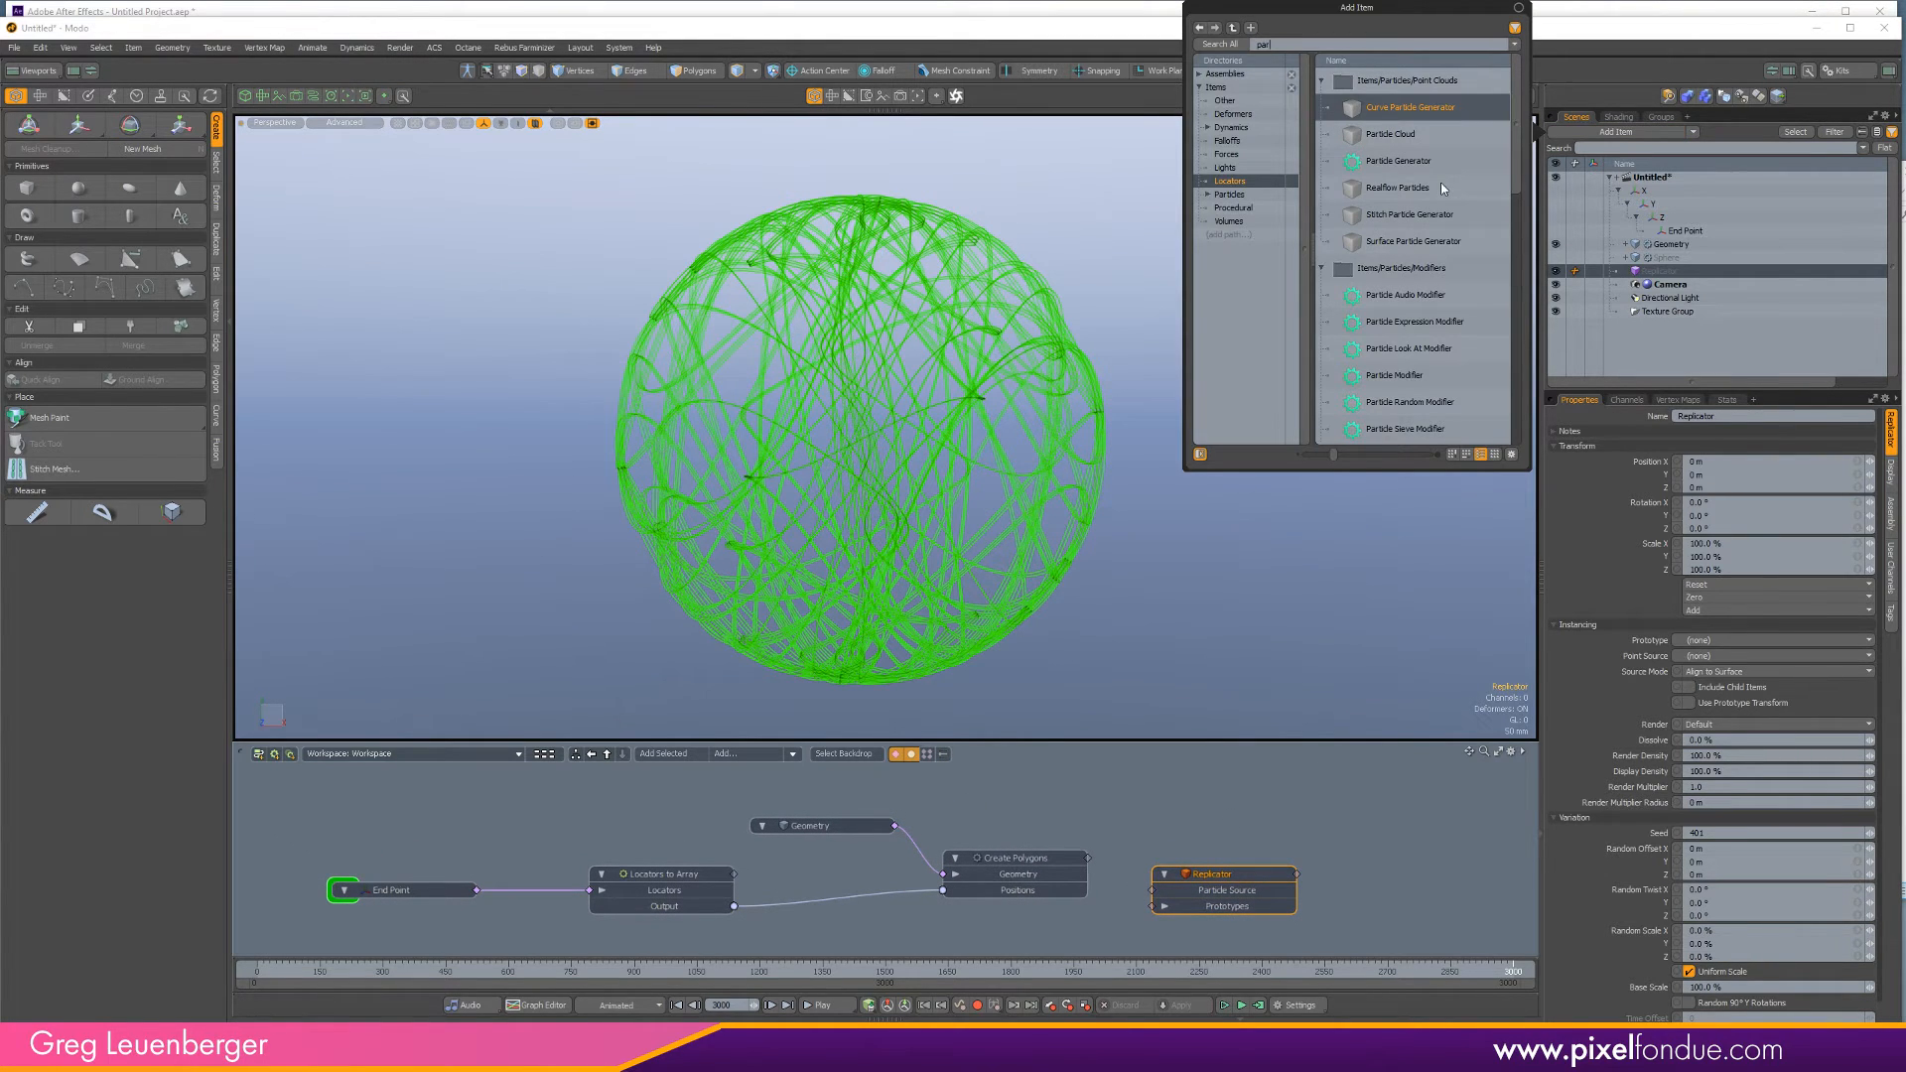
{"action": "double_click", "coordinate": [1402, 166]}
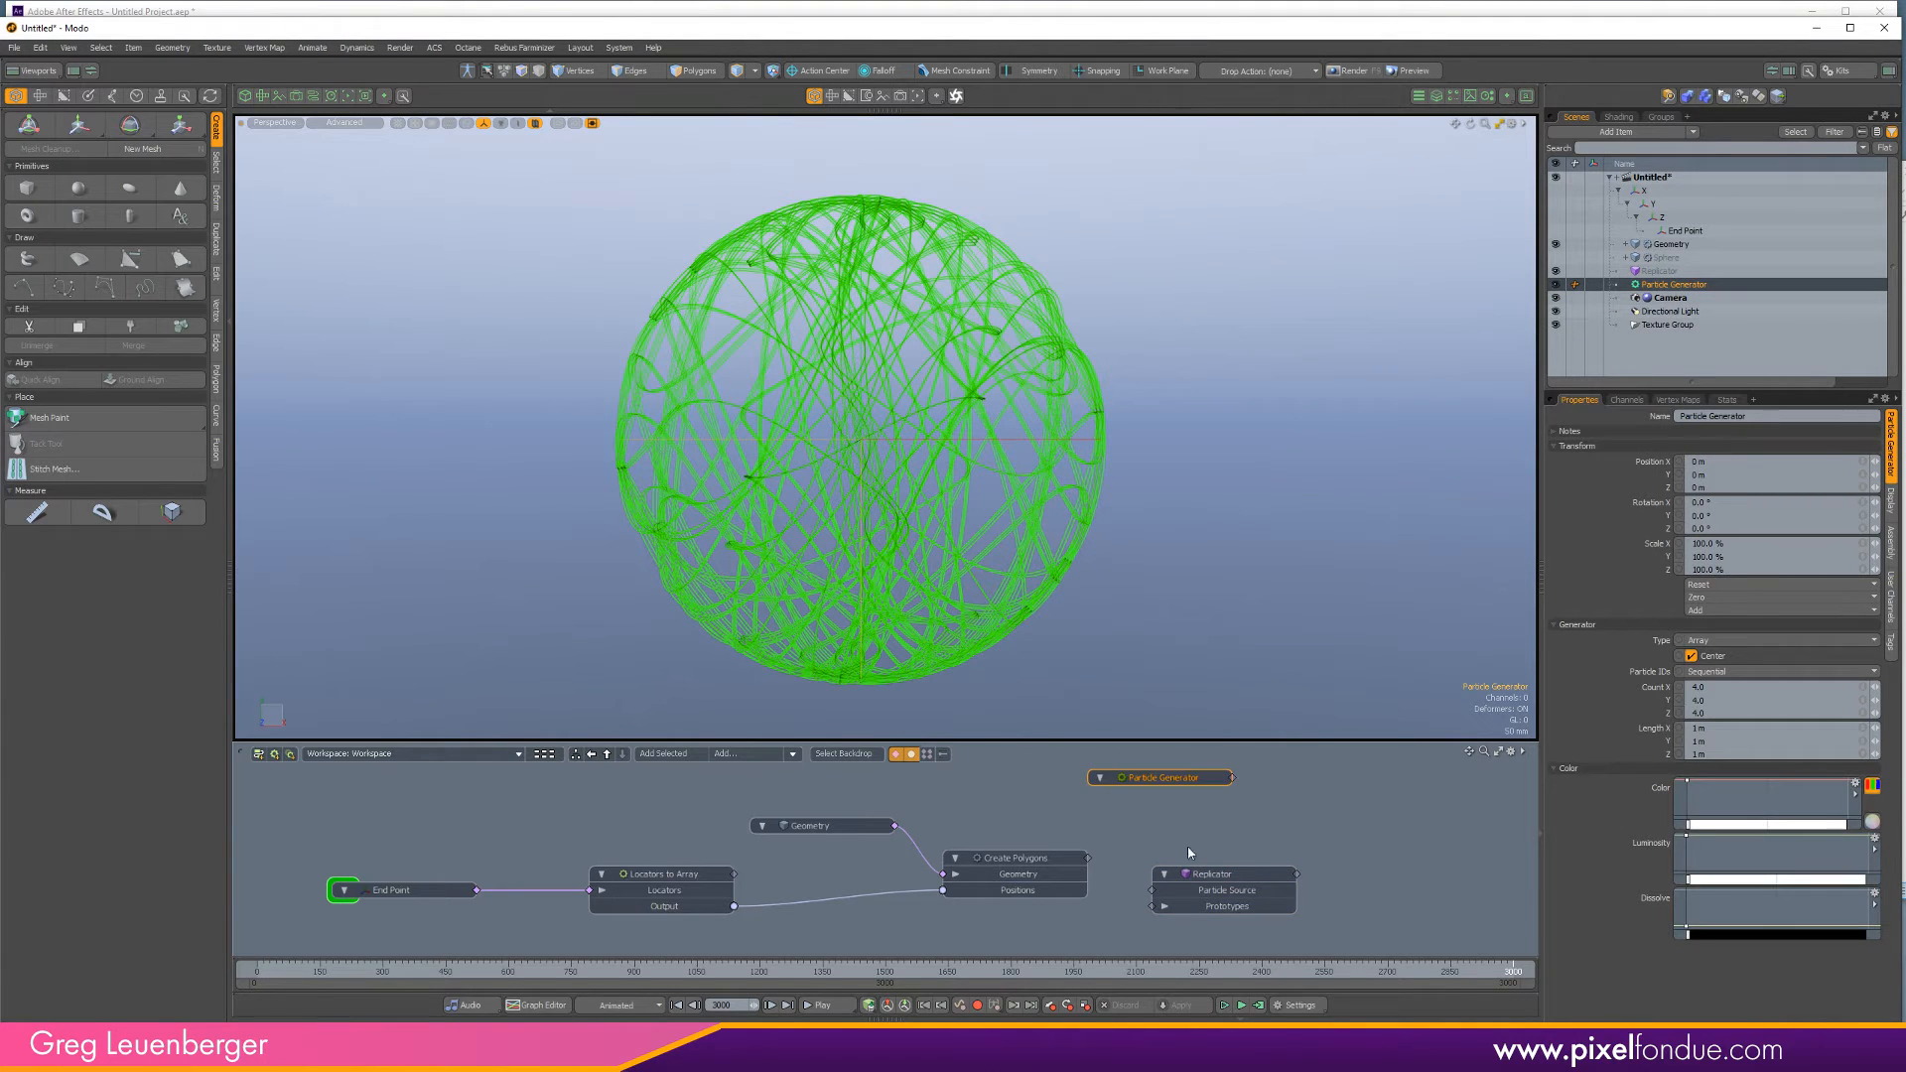
{"action": "mouse_move", "coordinate": [1238, 870]}
{"action": "left_mouse_down"}
{"action": "mouse_move", "coordinate": [1270, 822]}
{"action": "mouse_move", "coordinate": [1191, 797]}
{"action": "mouse_move", "coordinate": [1213, 843]}
{"action": "left_mouse_up"}
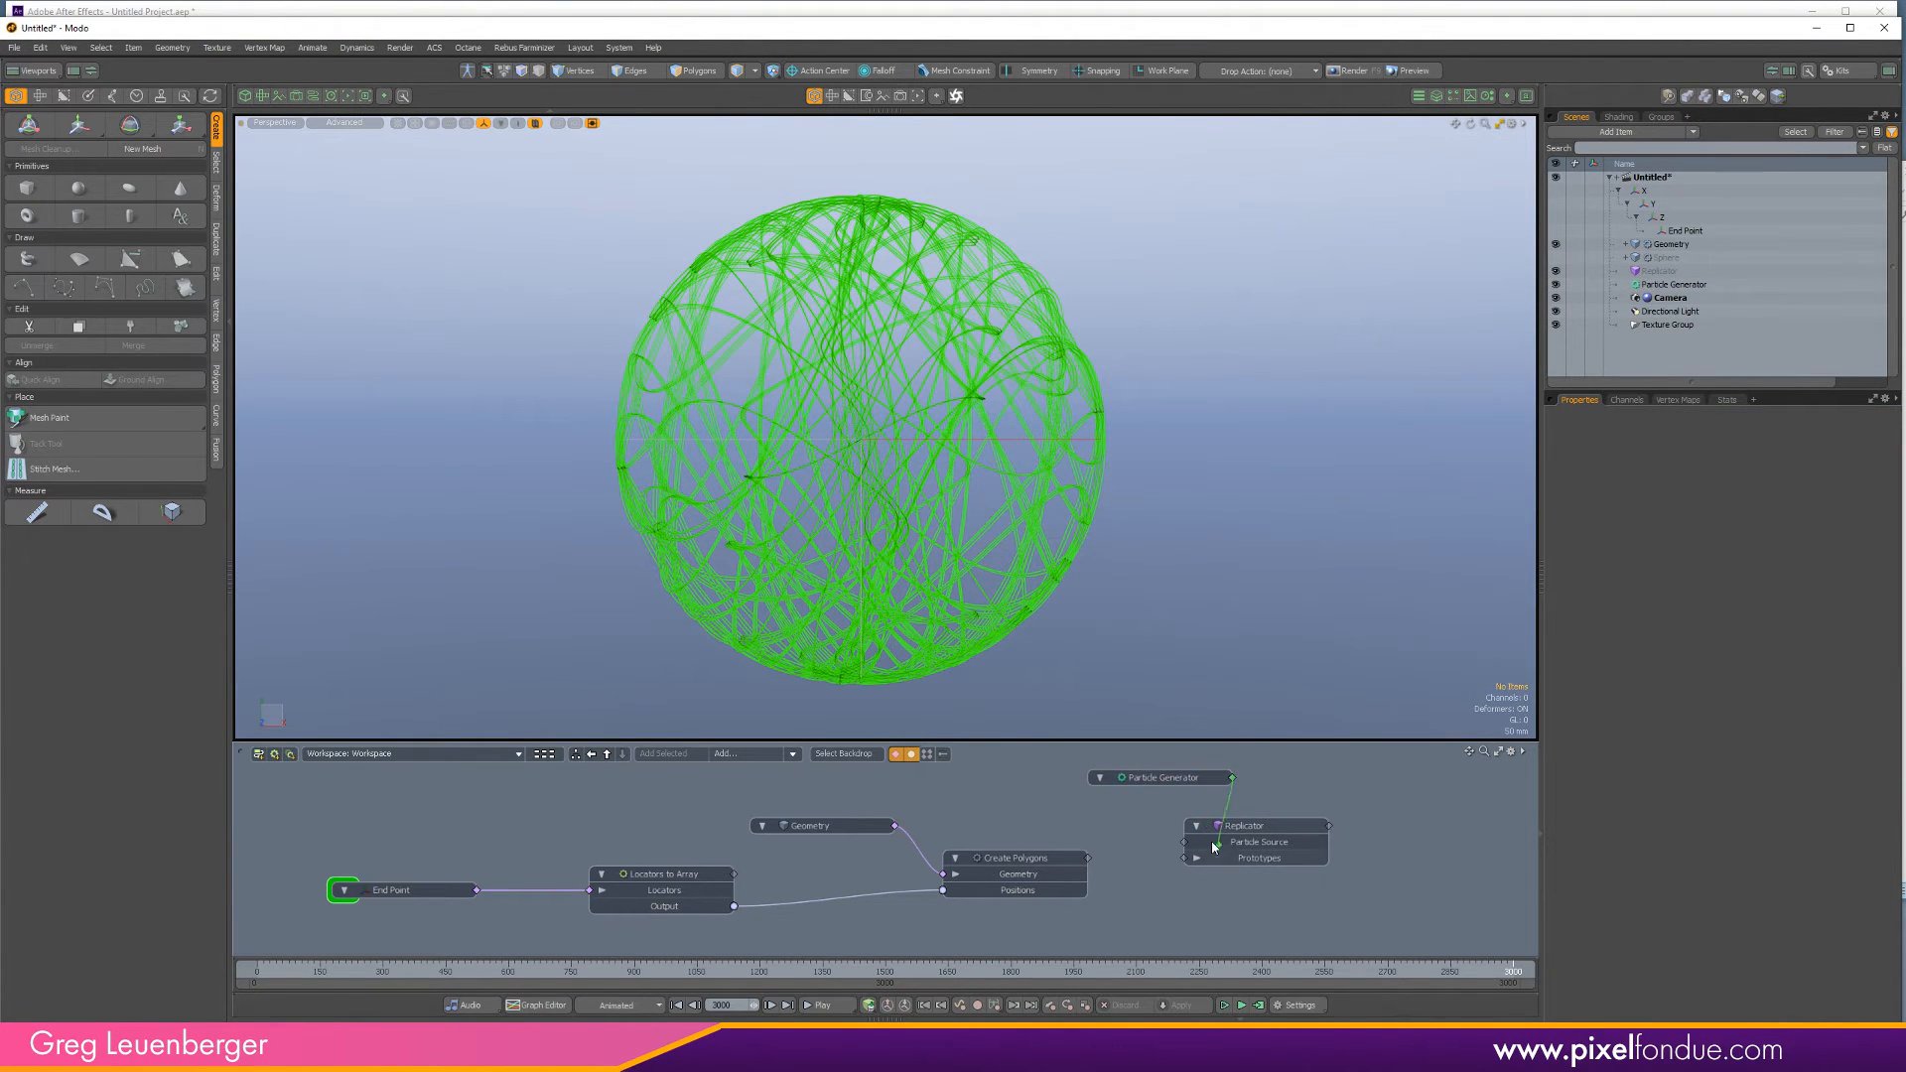
Connect the Geometry node to the Replicator's Prototypes input to replicate the curve ball.
{"action": "scroll", "coordinate": [1182, 809], "scroll_direction": "up", "scroll_amount": 3}
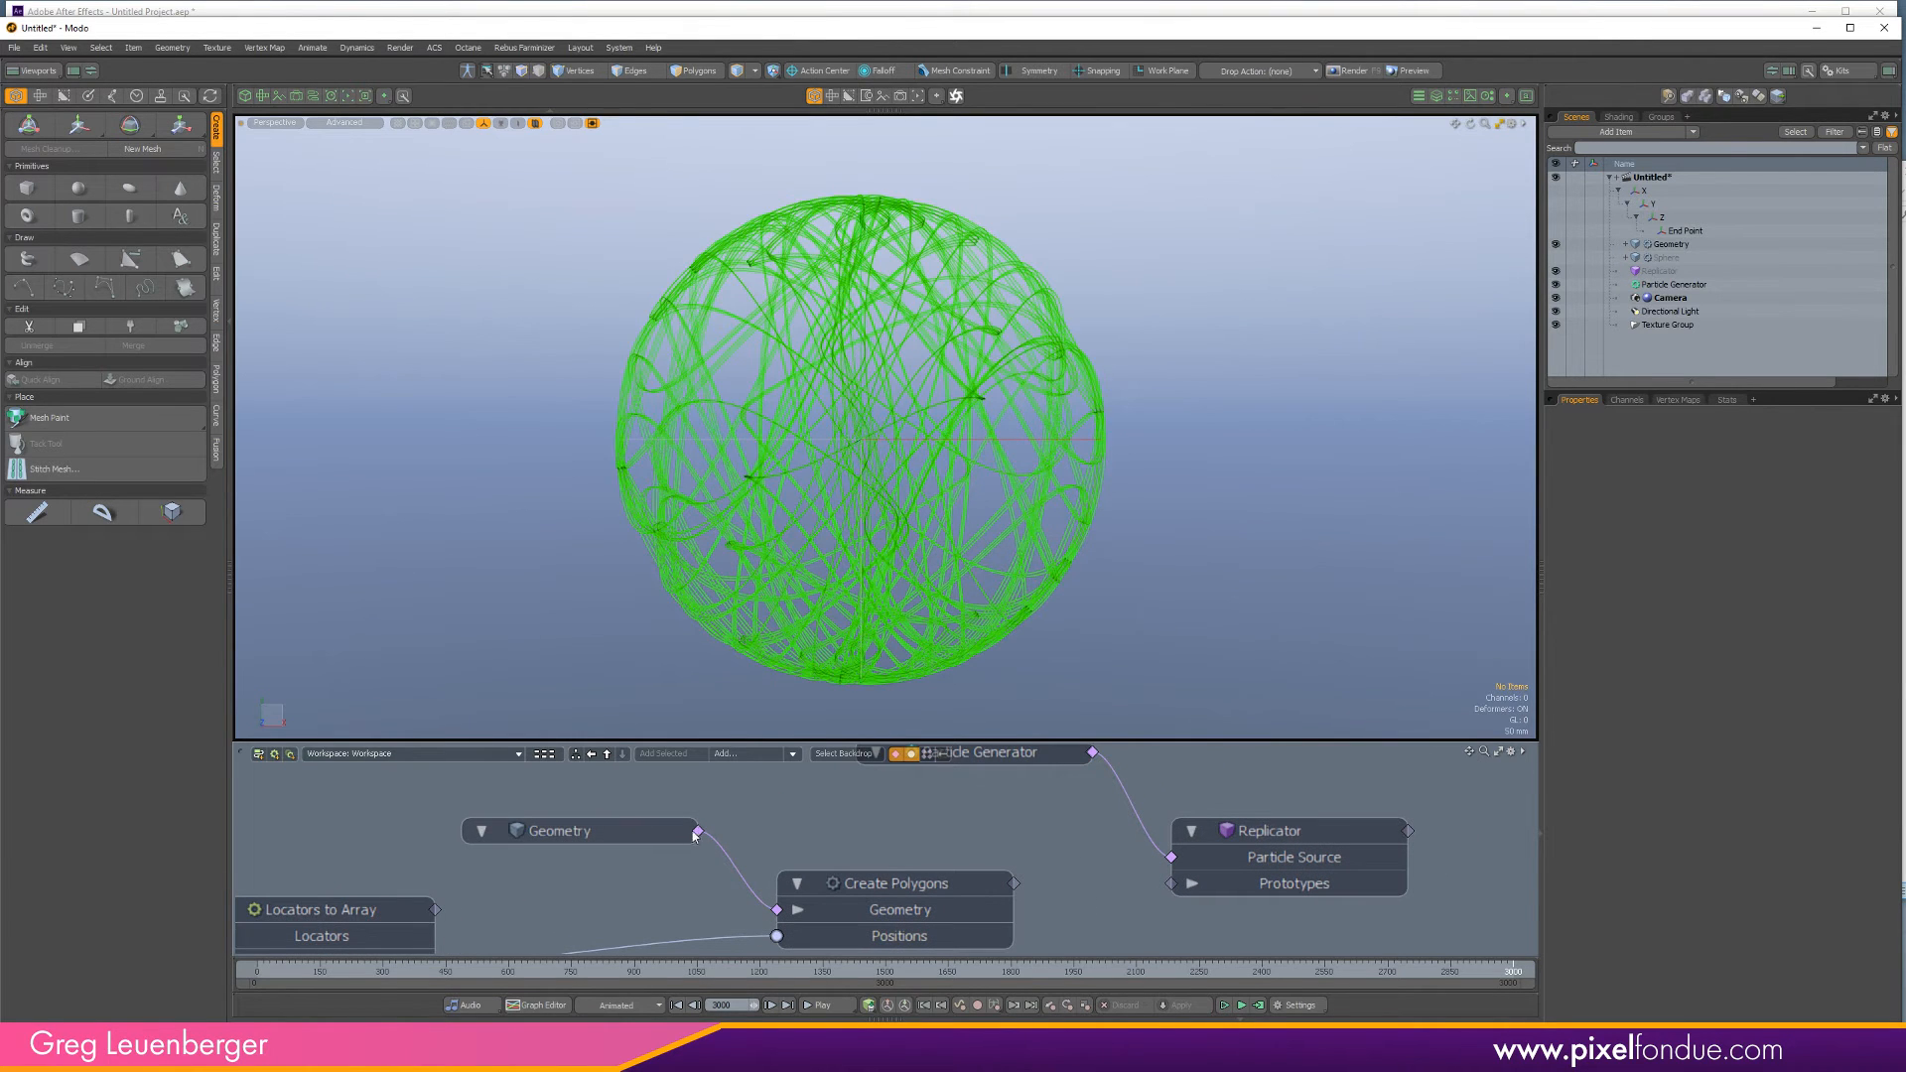
{"action": "left_click_drag", "start_coordinate": [697, 832], "coordinate": [1231, 910]}
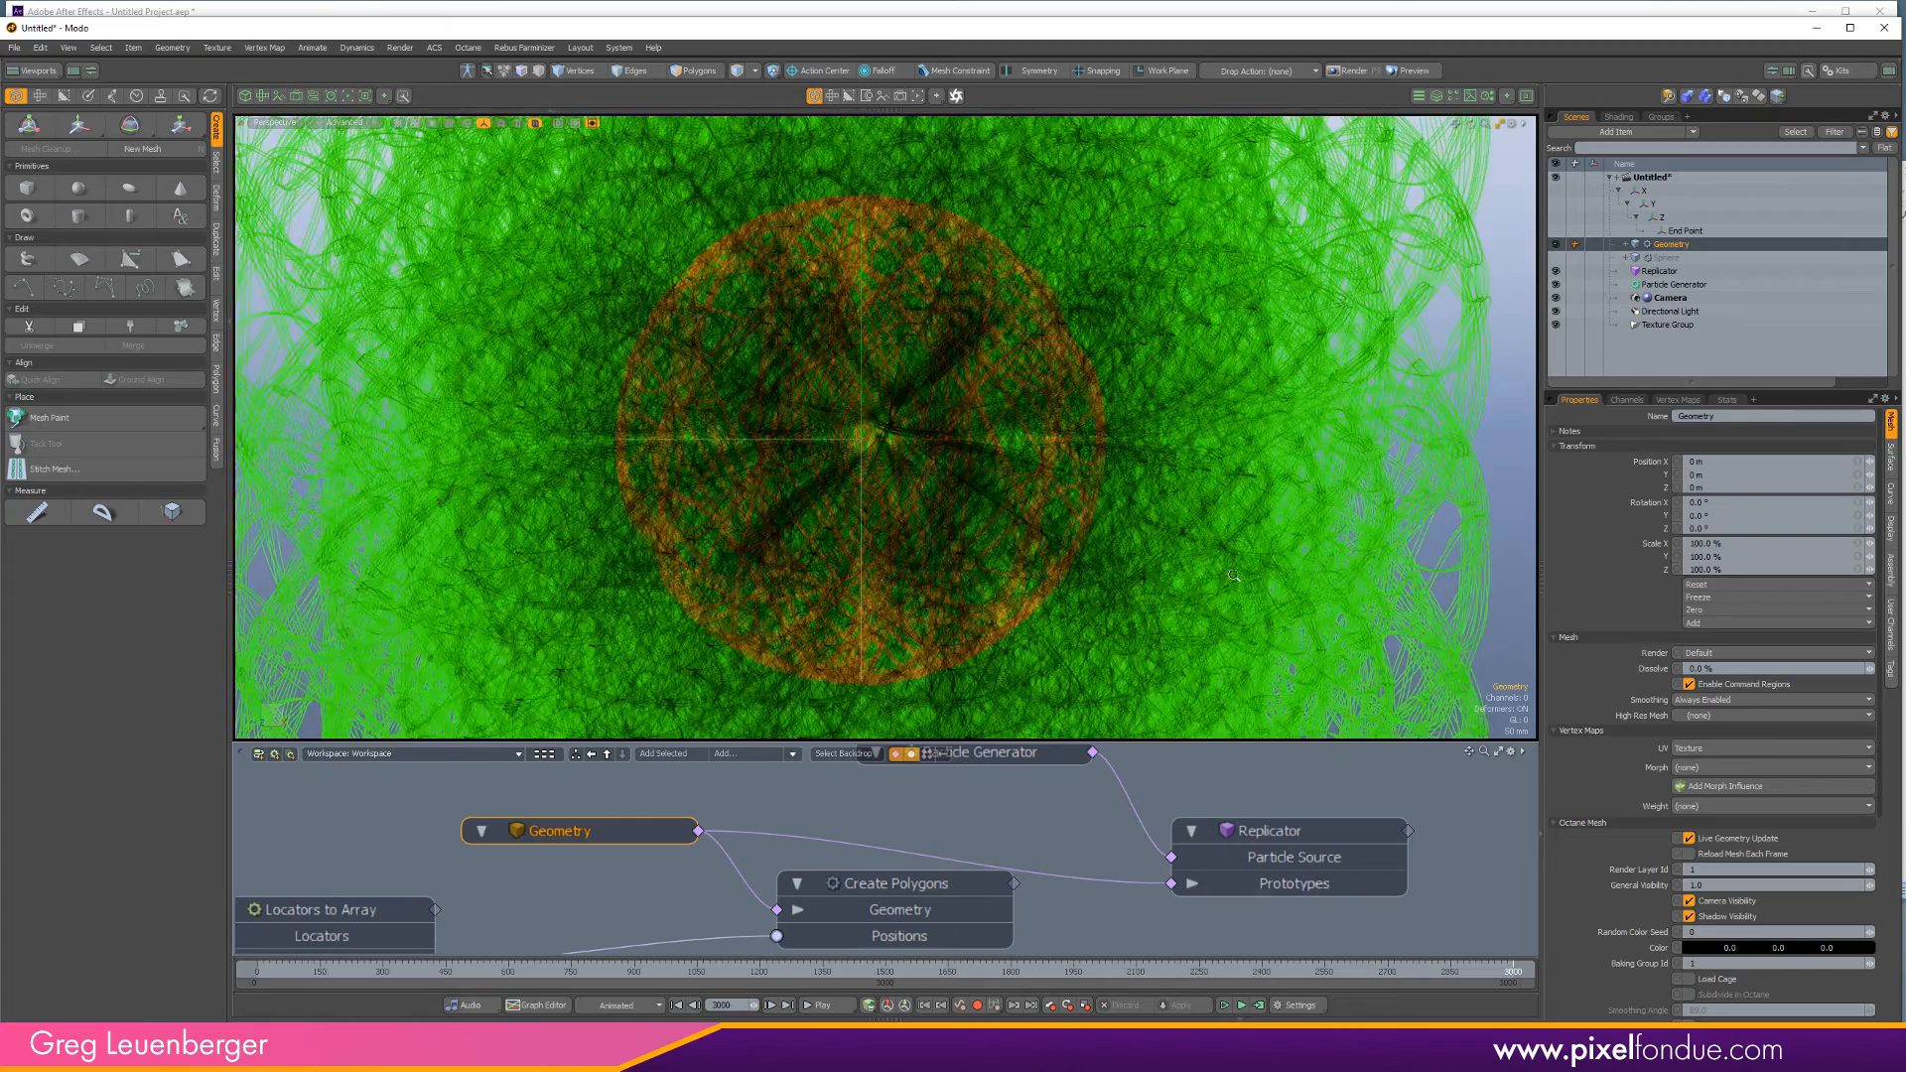
{"action": "scroll", "coordinate": [1111, 595], "scroll_direction": "down", "scroll_amount": 7}
{"action": "left_click_drag", "start_coordinate": [1107, 596], "coordinate": [959, 600], "text": "alt"}
{"action": "left_click_drag", "start_coordinate": [1286, 836], "coordinate": [1316, 890], "text": "alt"}
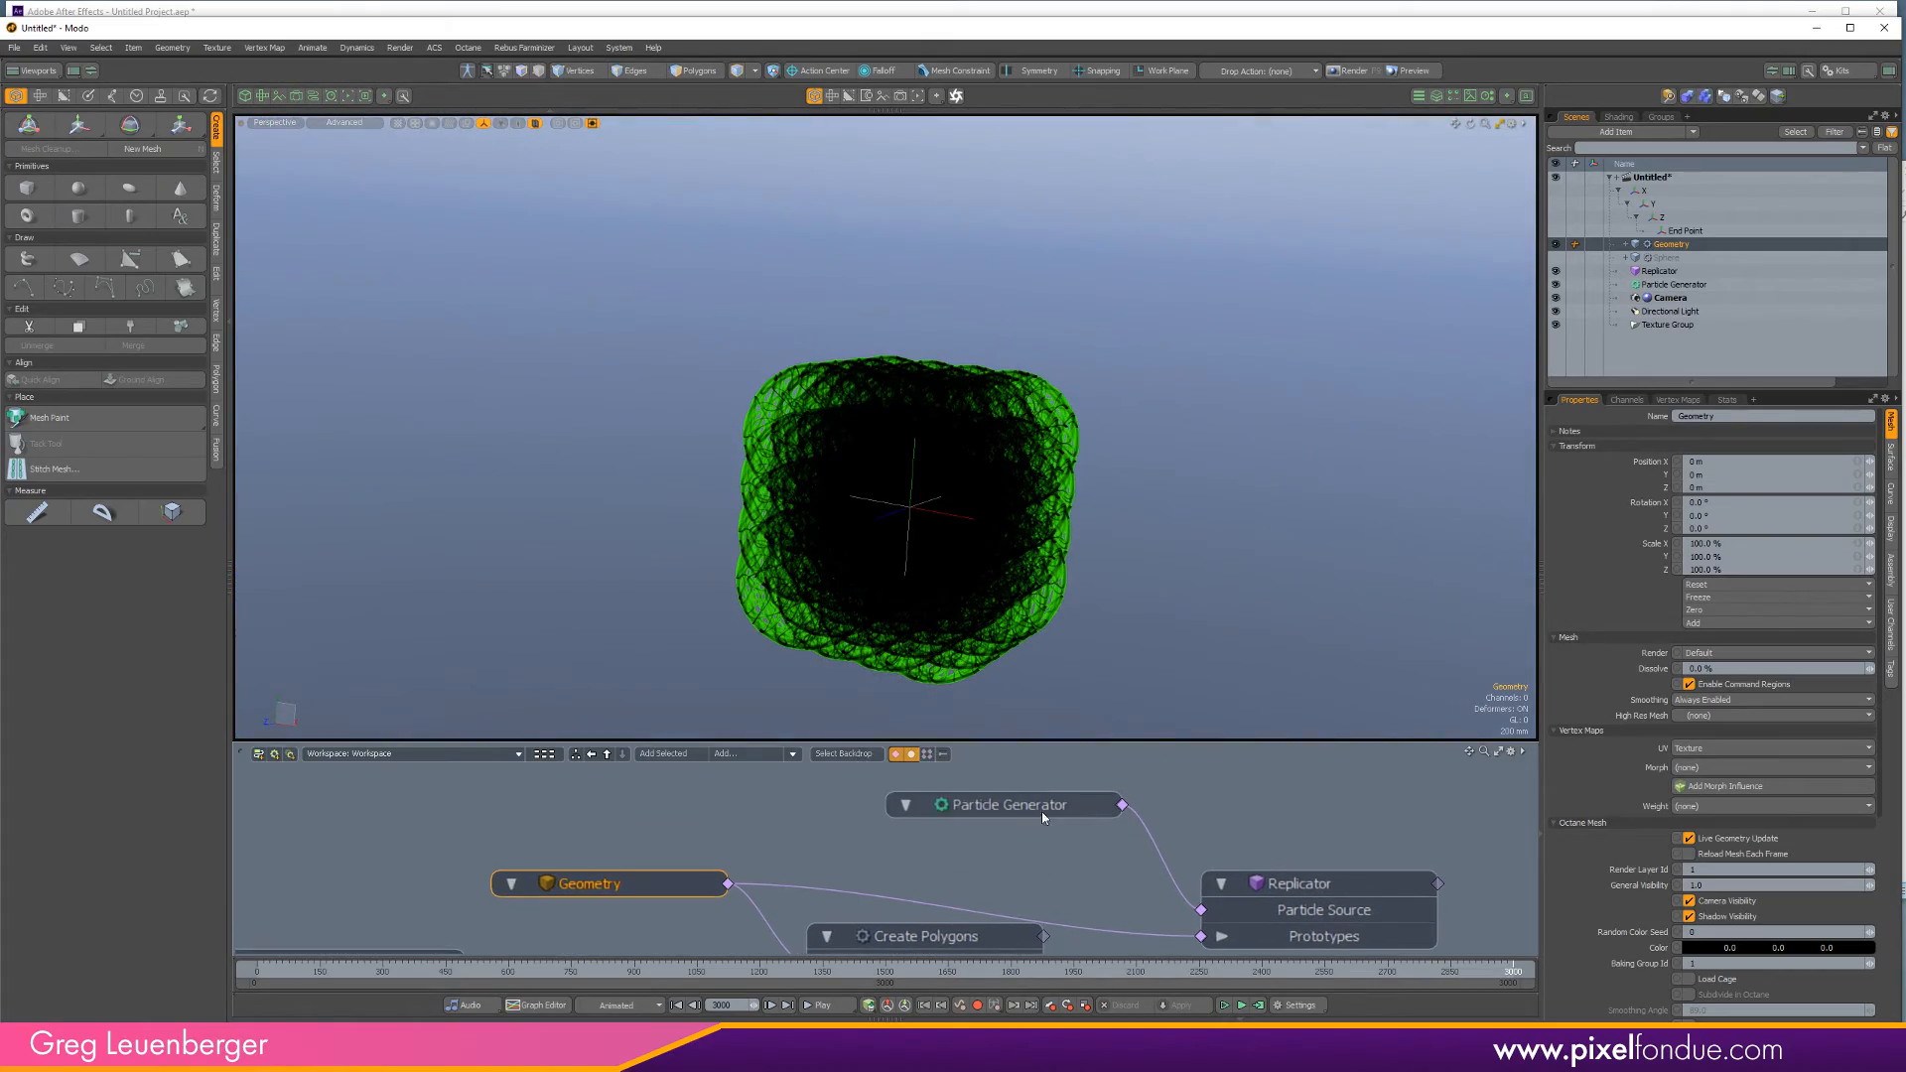
Select the Particle Generator and hide the original Geometry item while keeping the Replicator displayed.
{"action": "double_click", "coordinate": [1072, 812]}
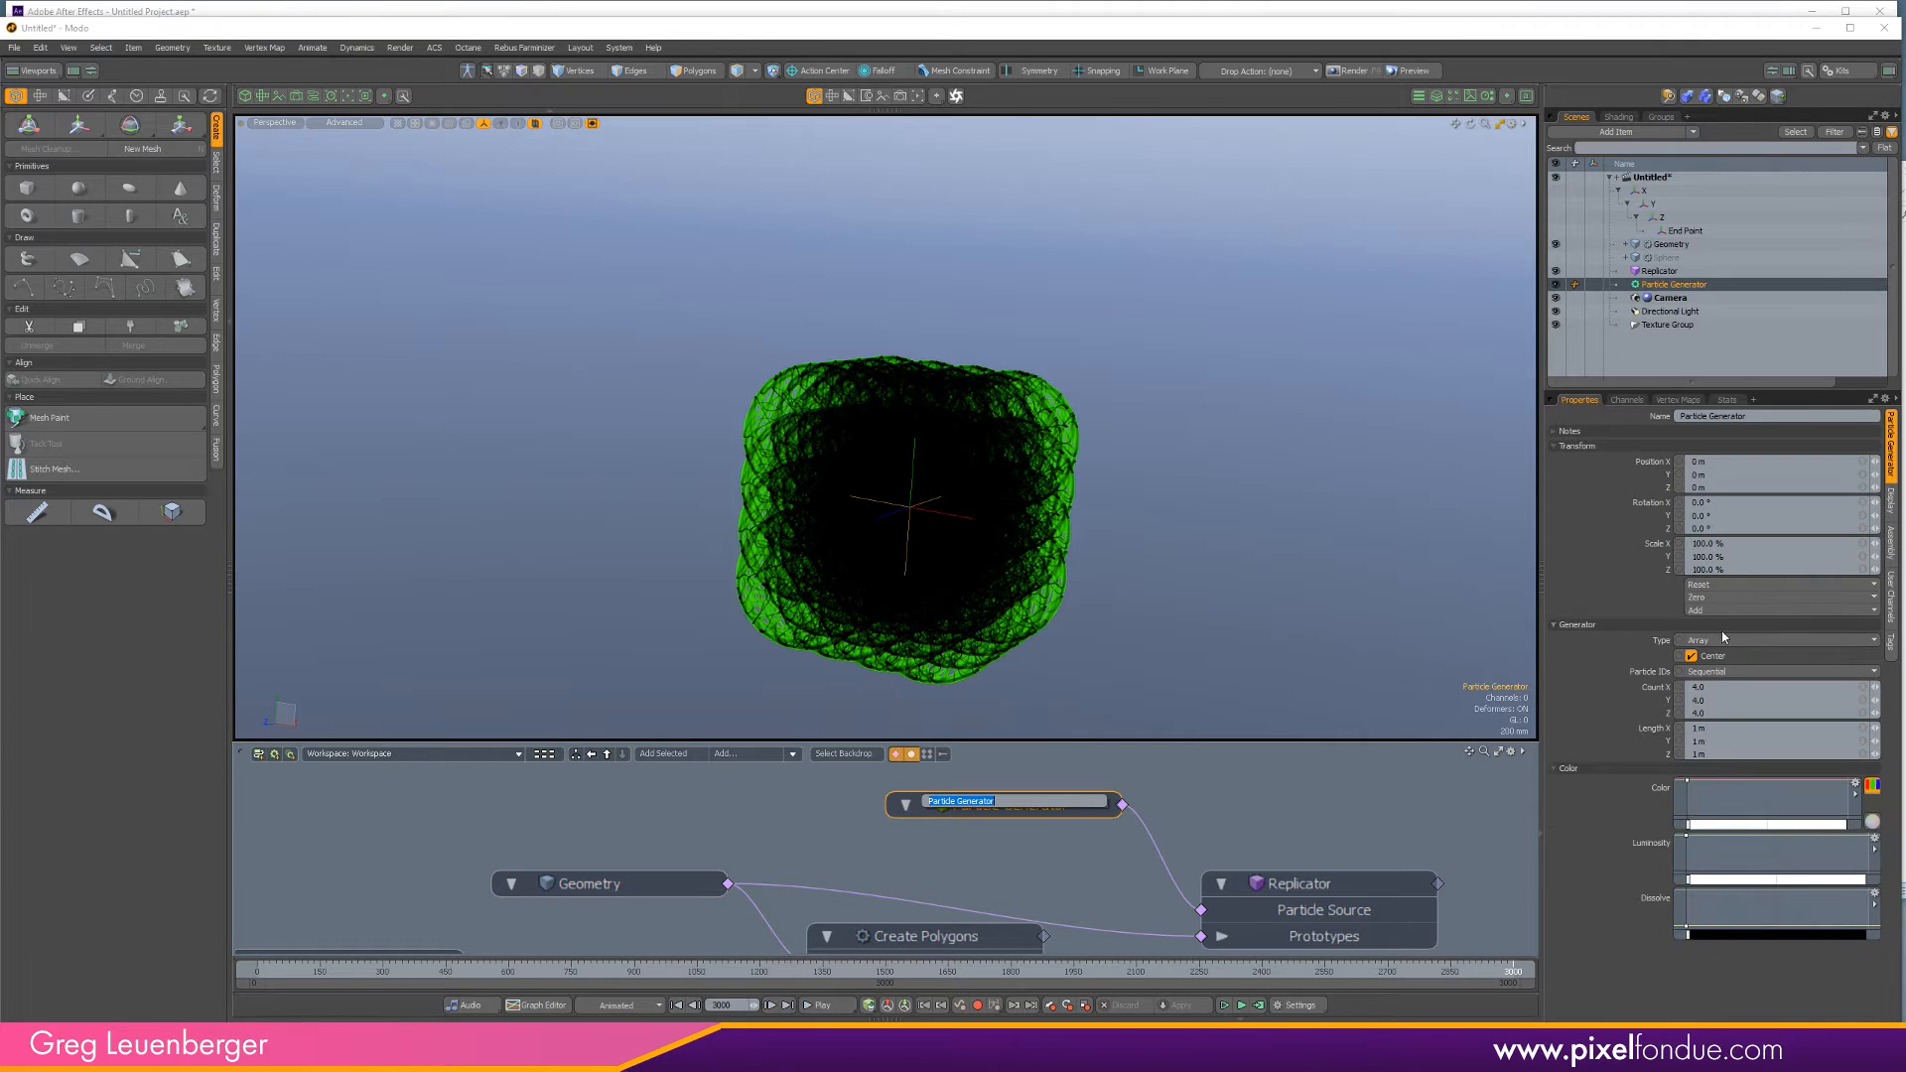
{"action": "left_click", "coordinate": [1385, 808]}
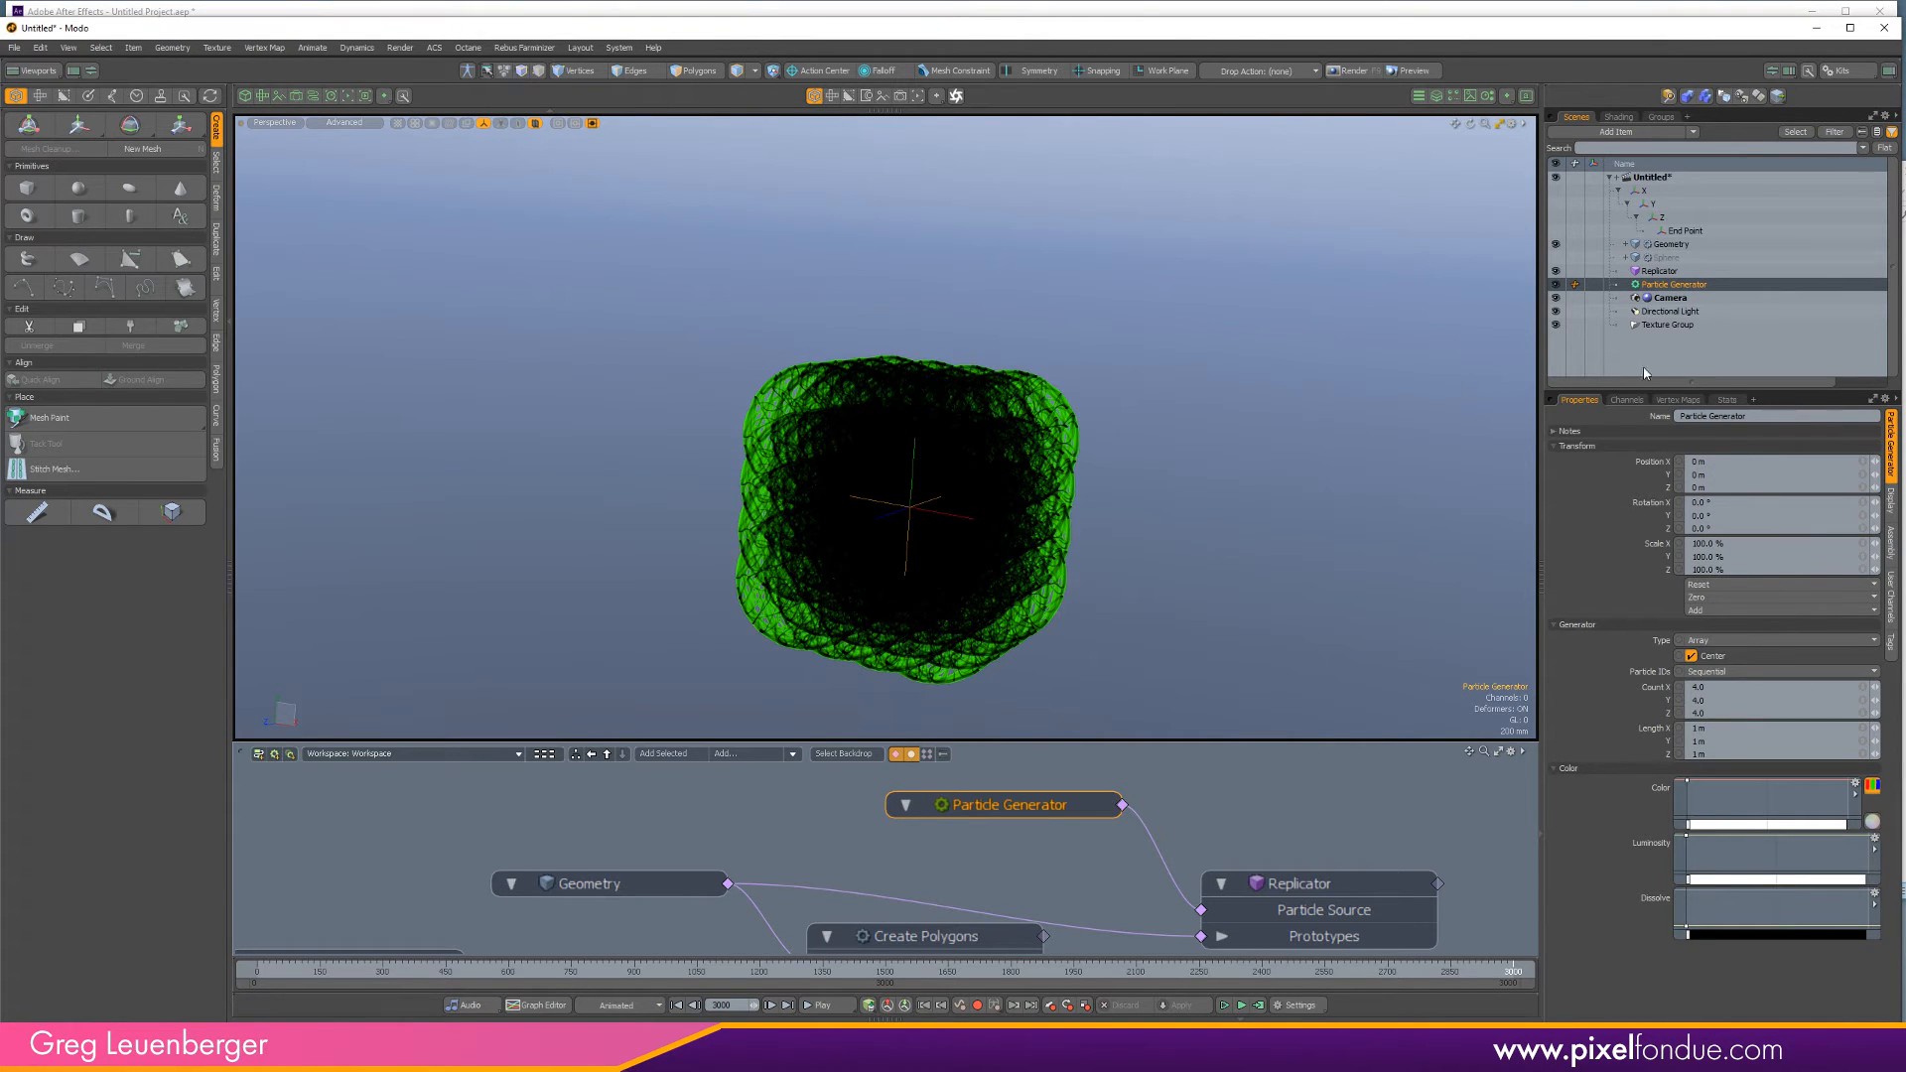
{"action": "left_click", "coordinate": [1555, 244]}
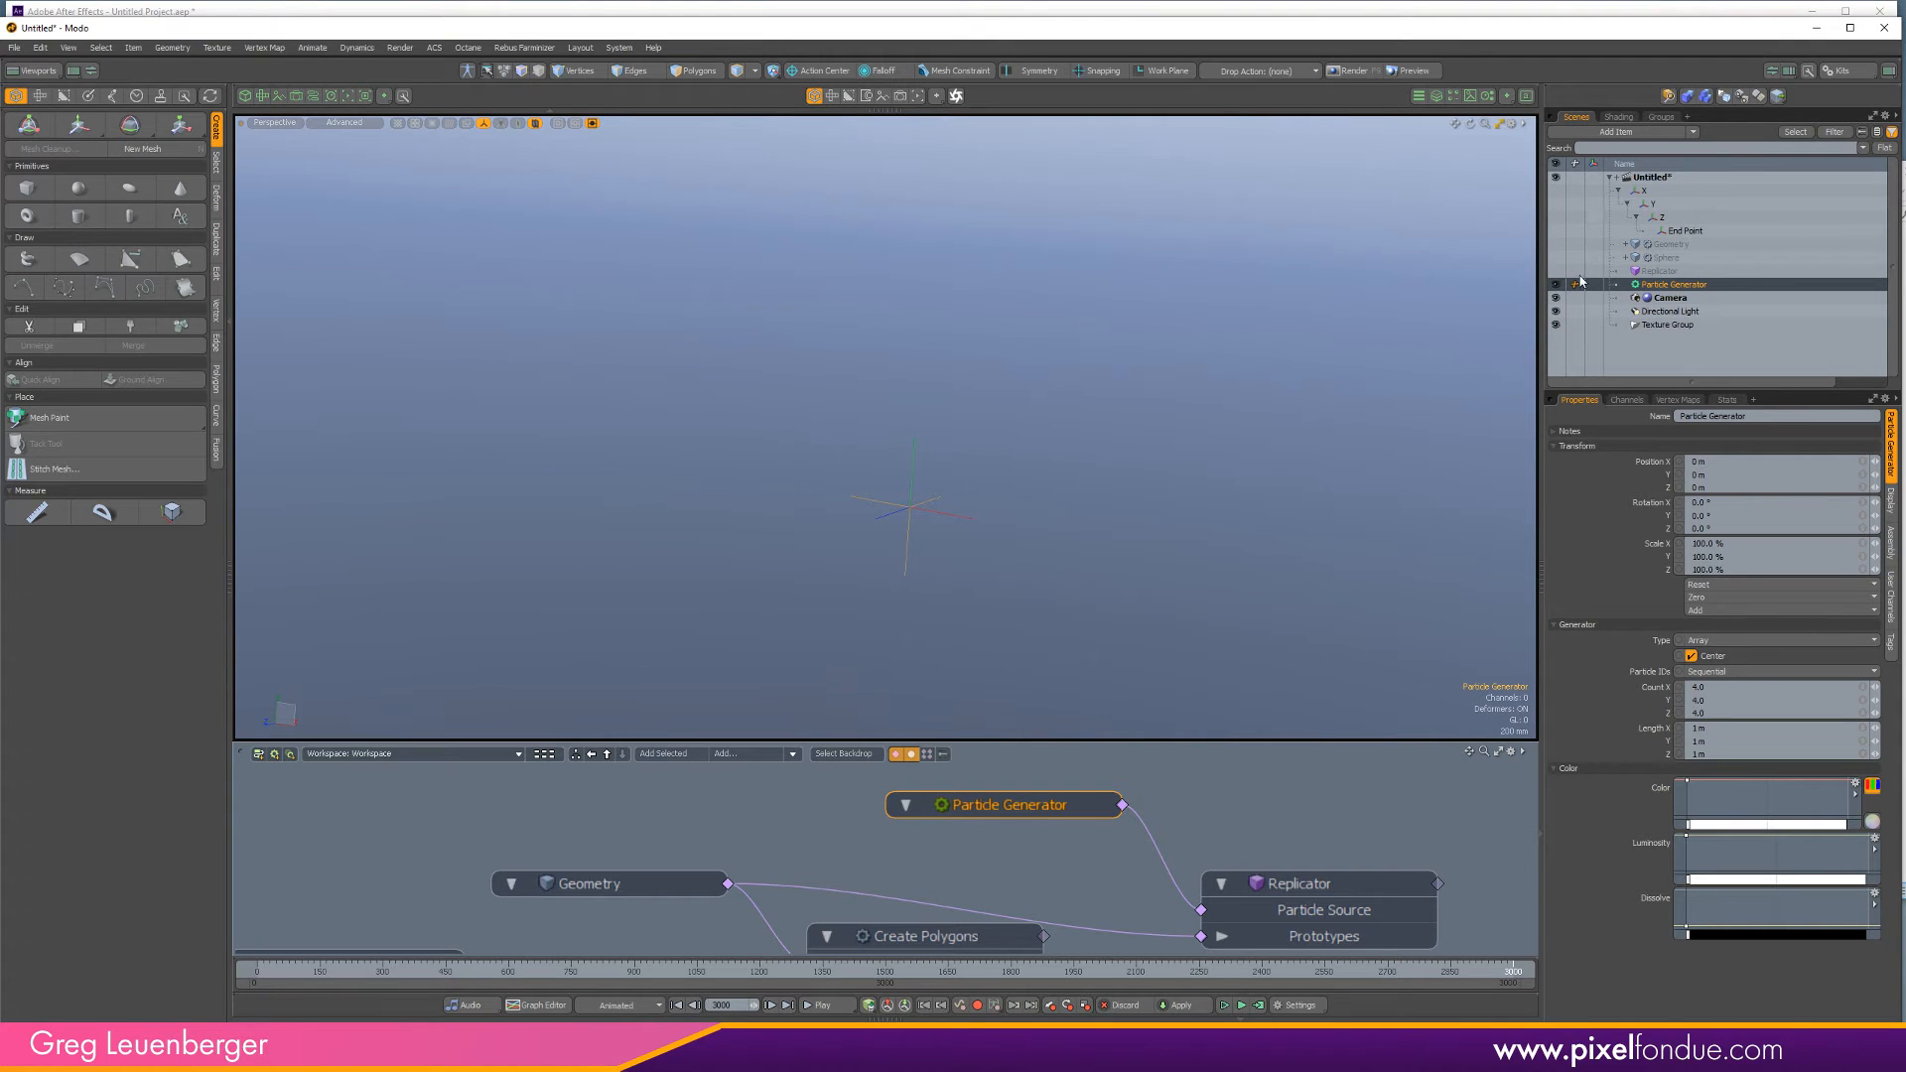
{"action": "left_click", "coordinate": [1556, 271]}
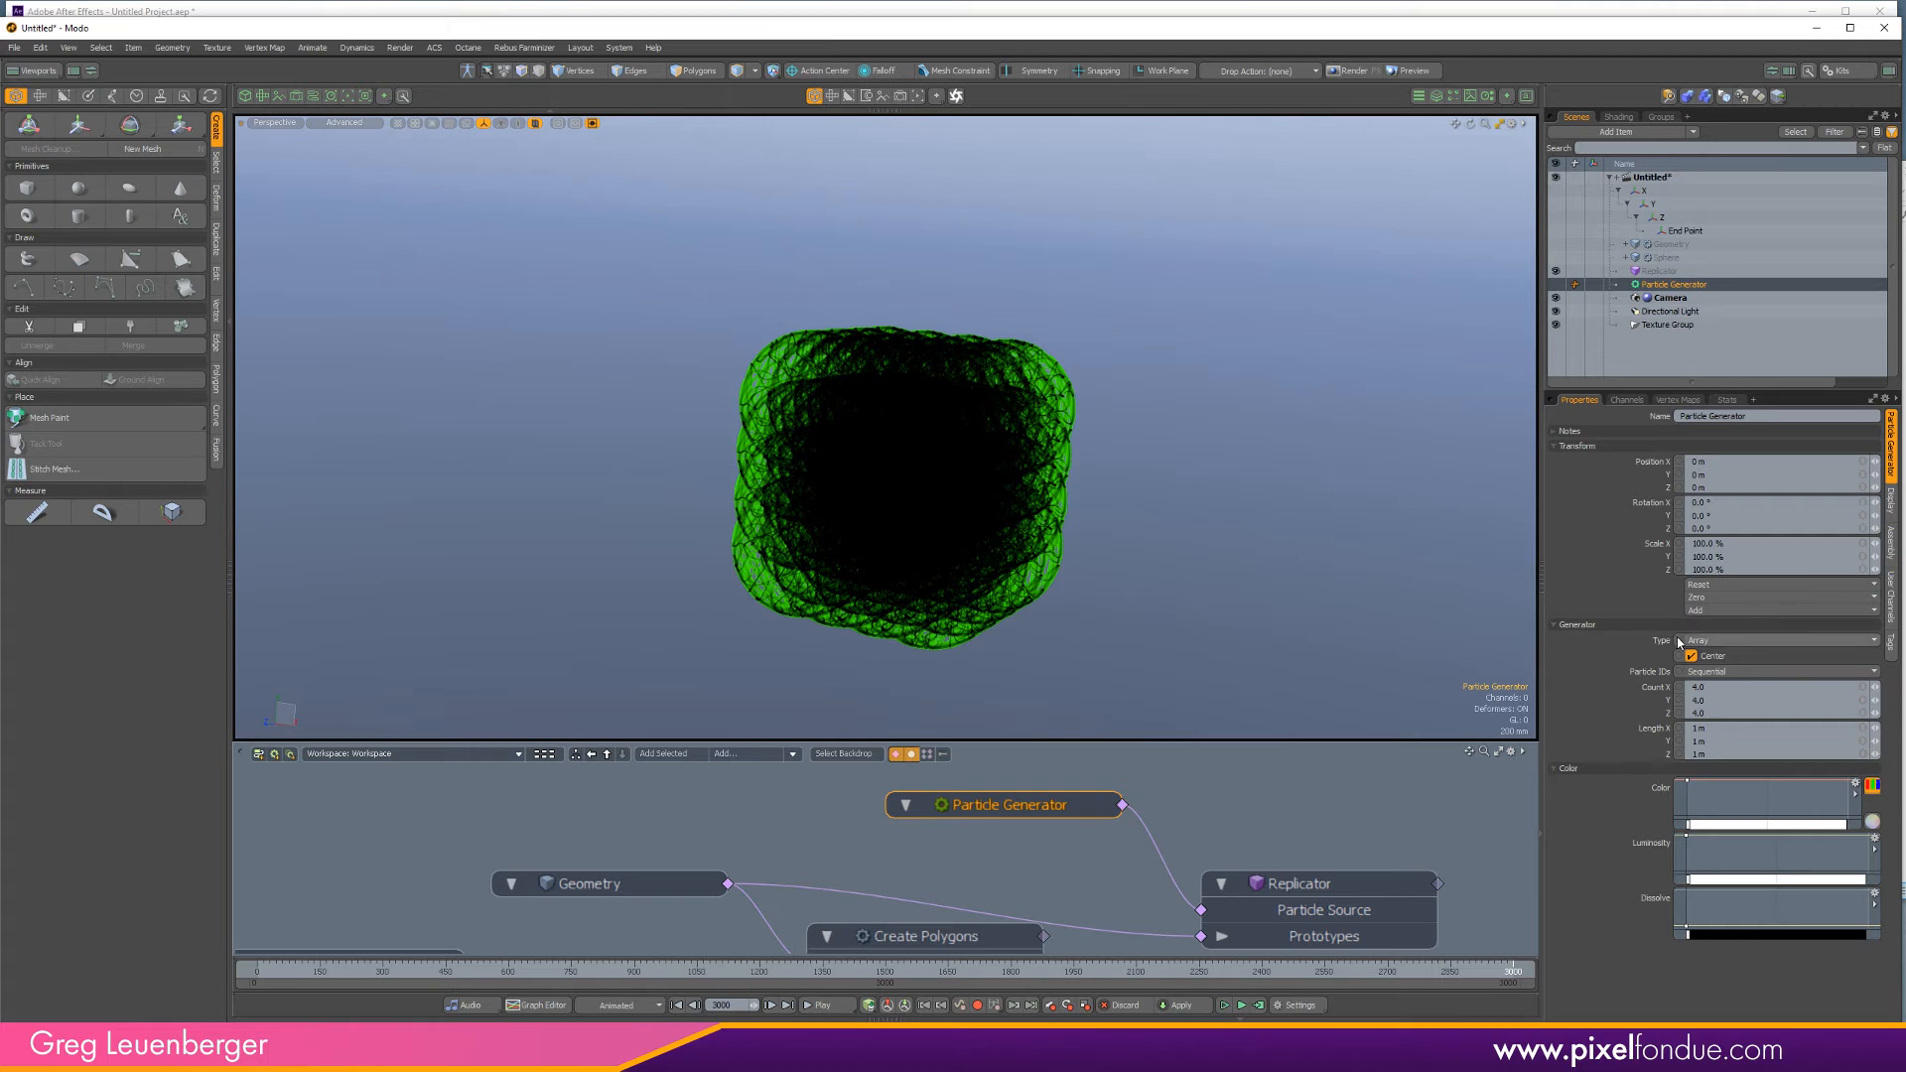
Set the Particle Generator's type to Linear with Y and Z lengths of 0 m to line the balls up along X.
{"action": "left_click", "coordinate": [1726, 640]}
{"action": "left_click", "coordinate": [1727, 660]}
{"action": "left_click_drag", "start_coordinate": [1118, 618], "coordinate": [1317, 625], "text": "alt"}
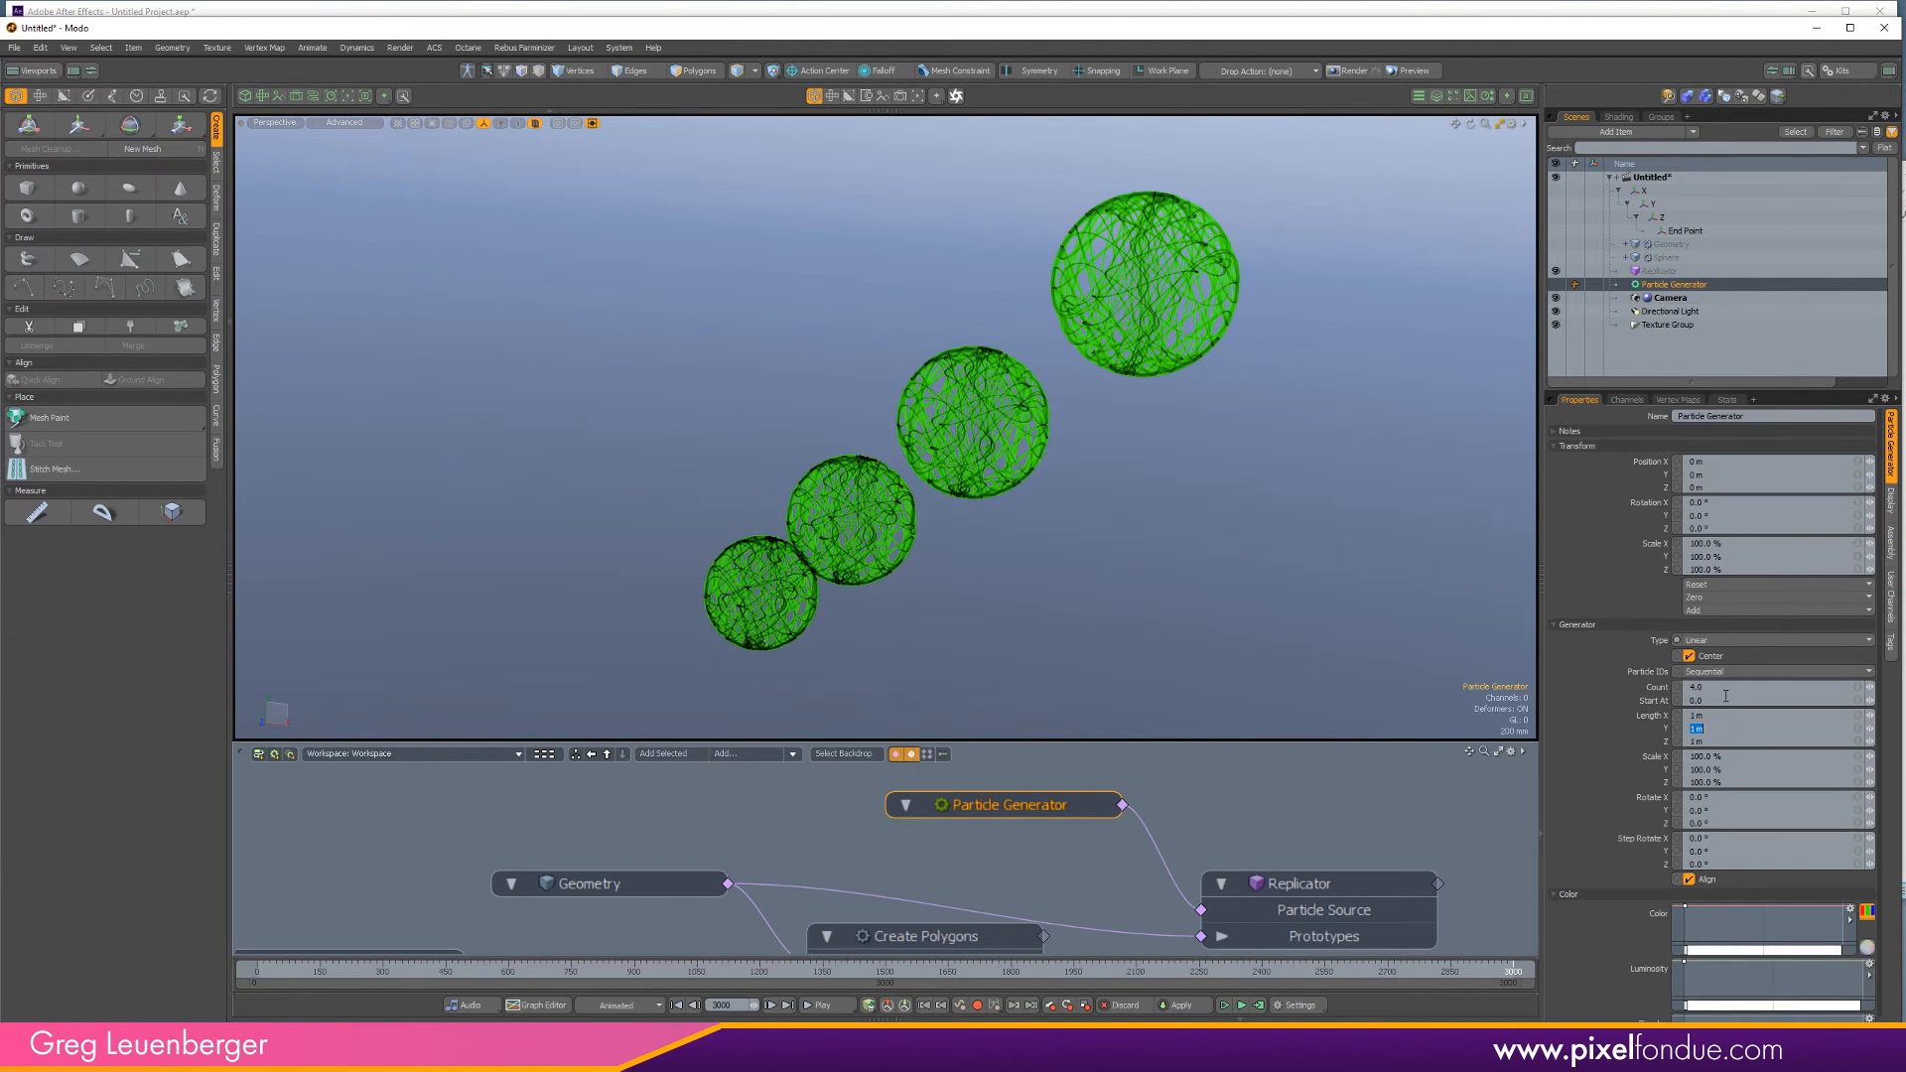
{"action": "key", "text": "Return"}
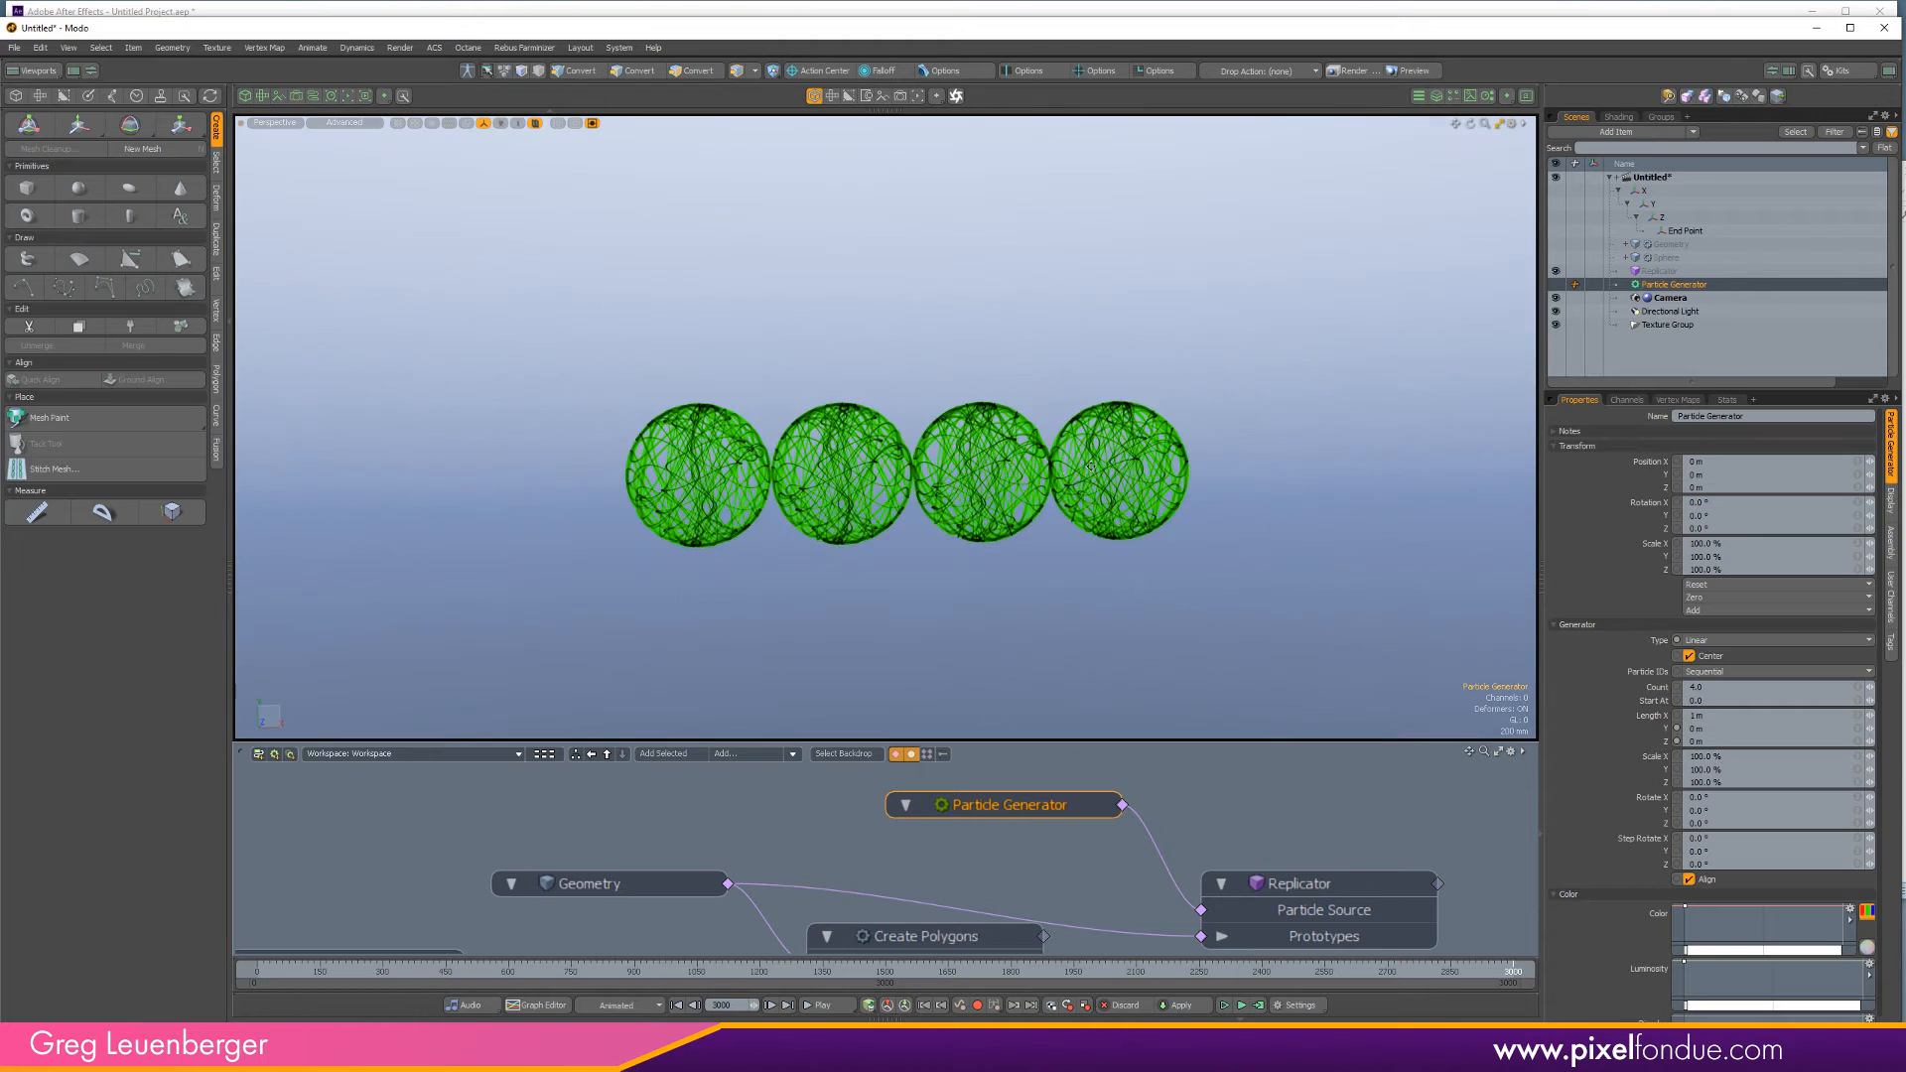
{"action": "left_click_drag", "start_coordinate": [1090, 466], "coordinate": [1351, 583], "text": "alt"}
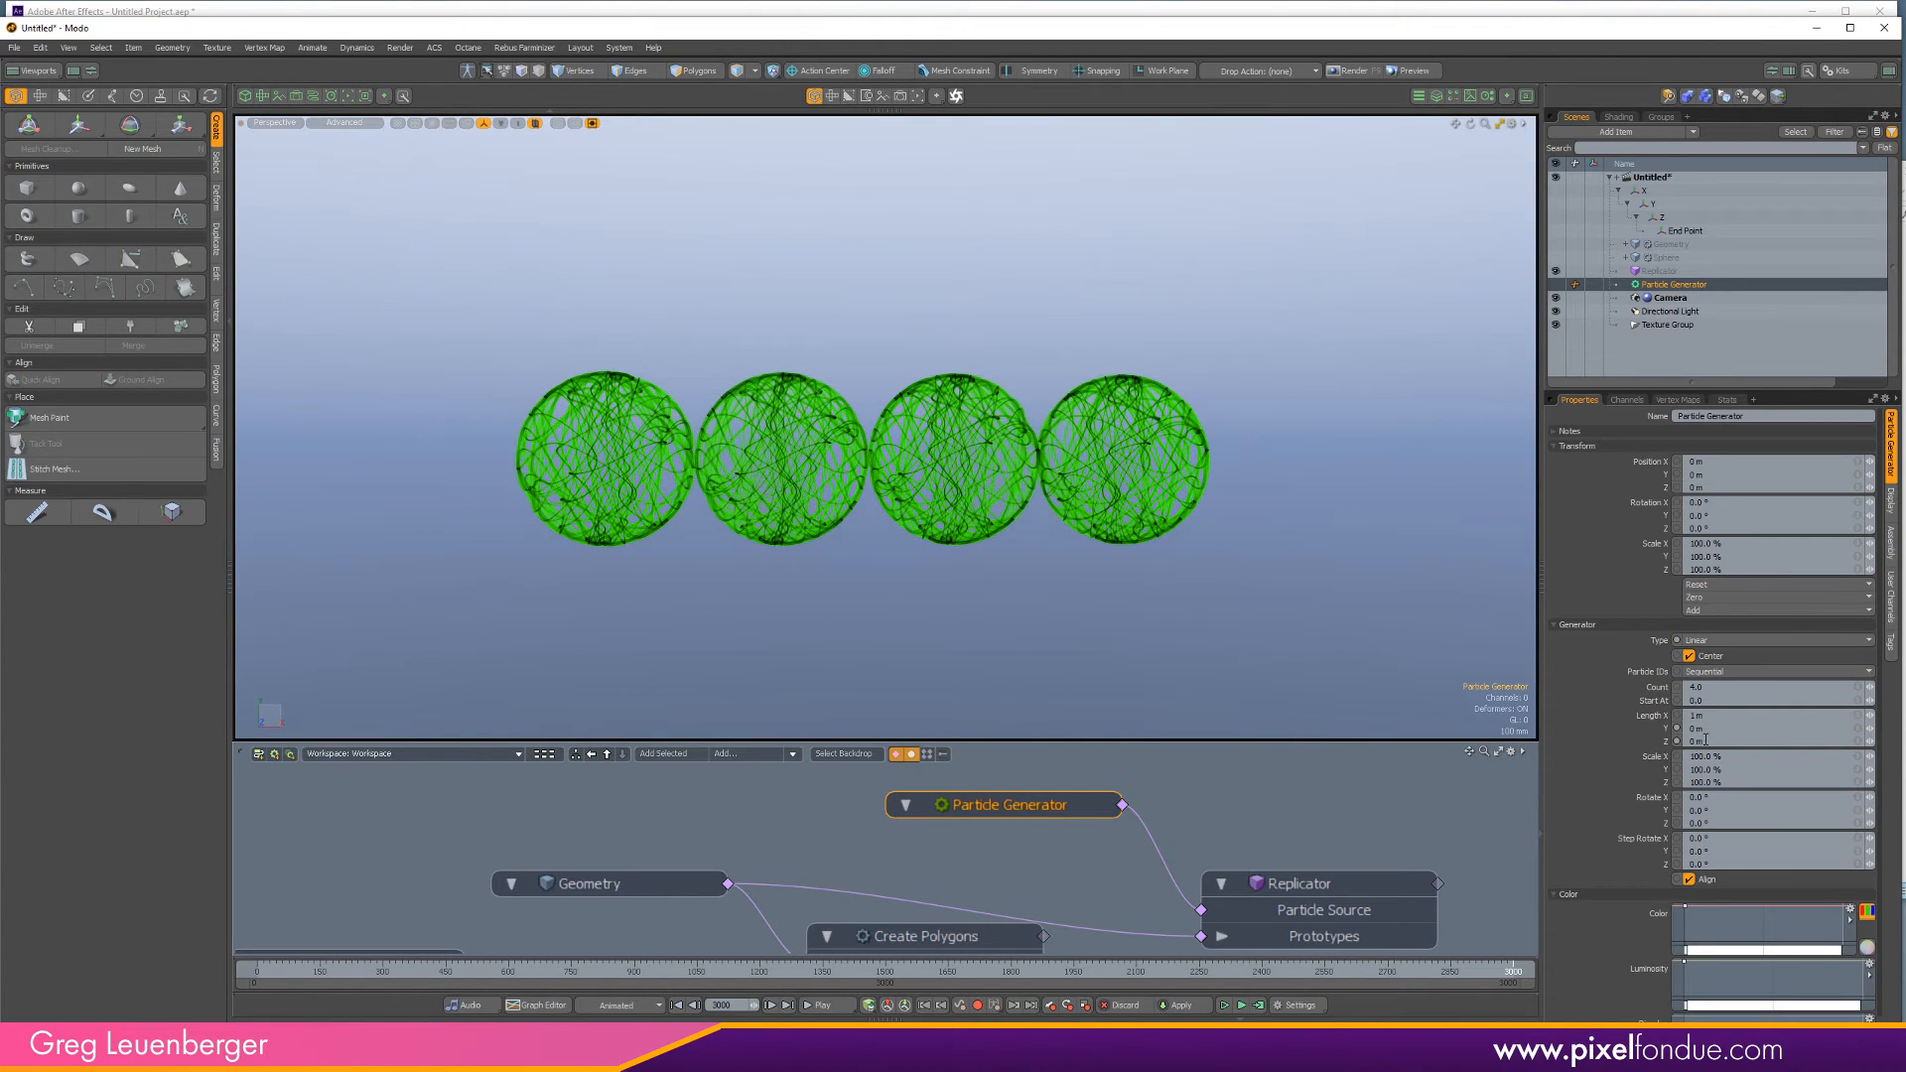
Set the Particle Generator's count to 16.
{"action": "left_click", "coordinate": [1710, 686]}
{"action": "type", "text": "16"}
{"action": "key", "text": "Return"}
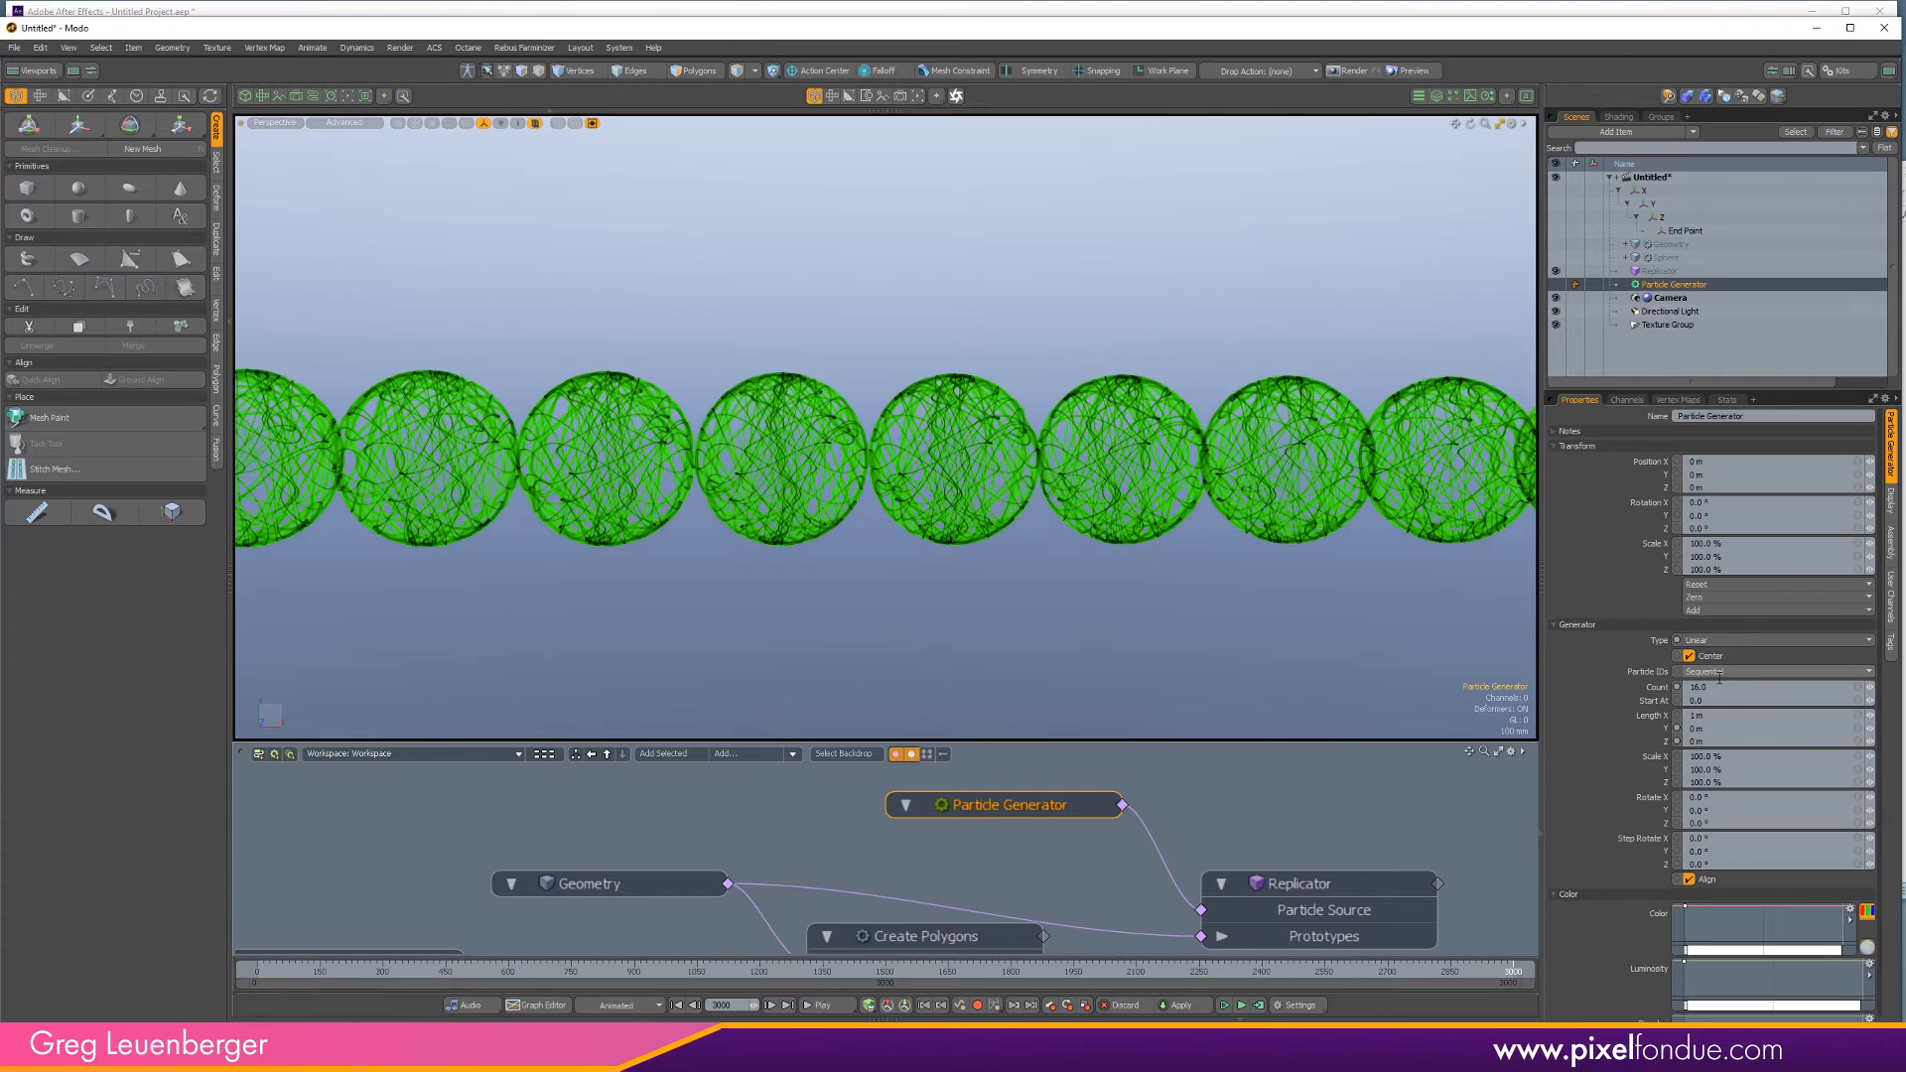
{"action": "scroll", "coordinate": [980, 598], "scroll_direction": "down", "scroll_amount": 5}
{"action": "scroll", "coordinate": [981, 598], "scroll_direction": "down", "scroll_amount": 2}
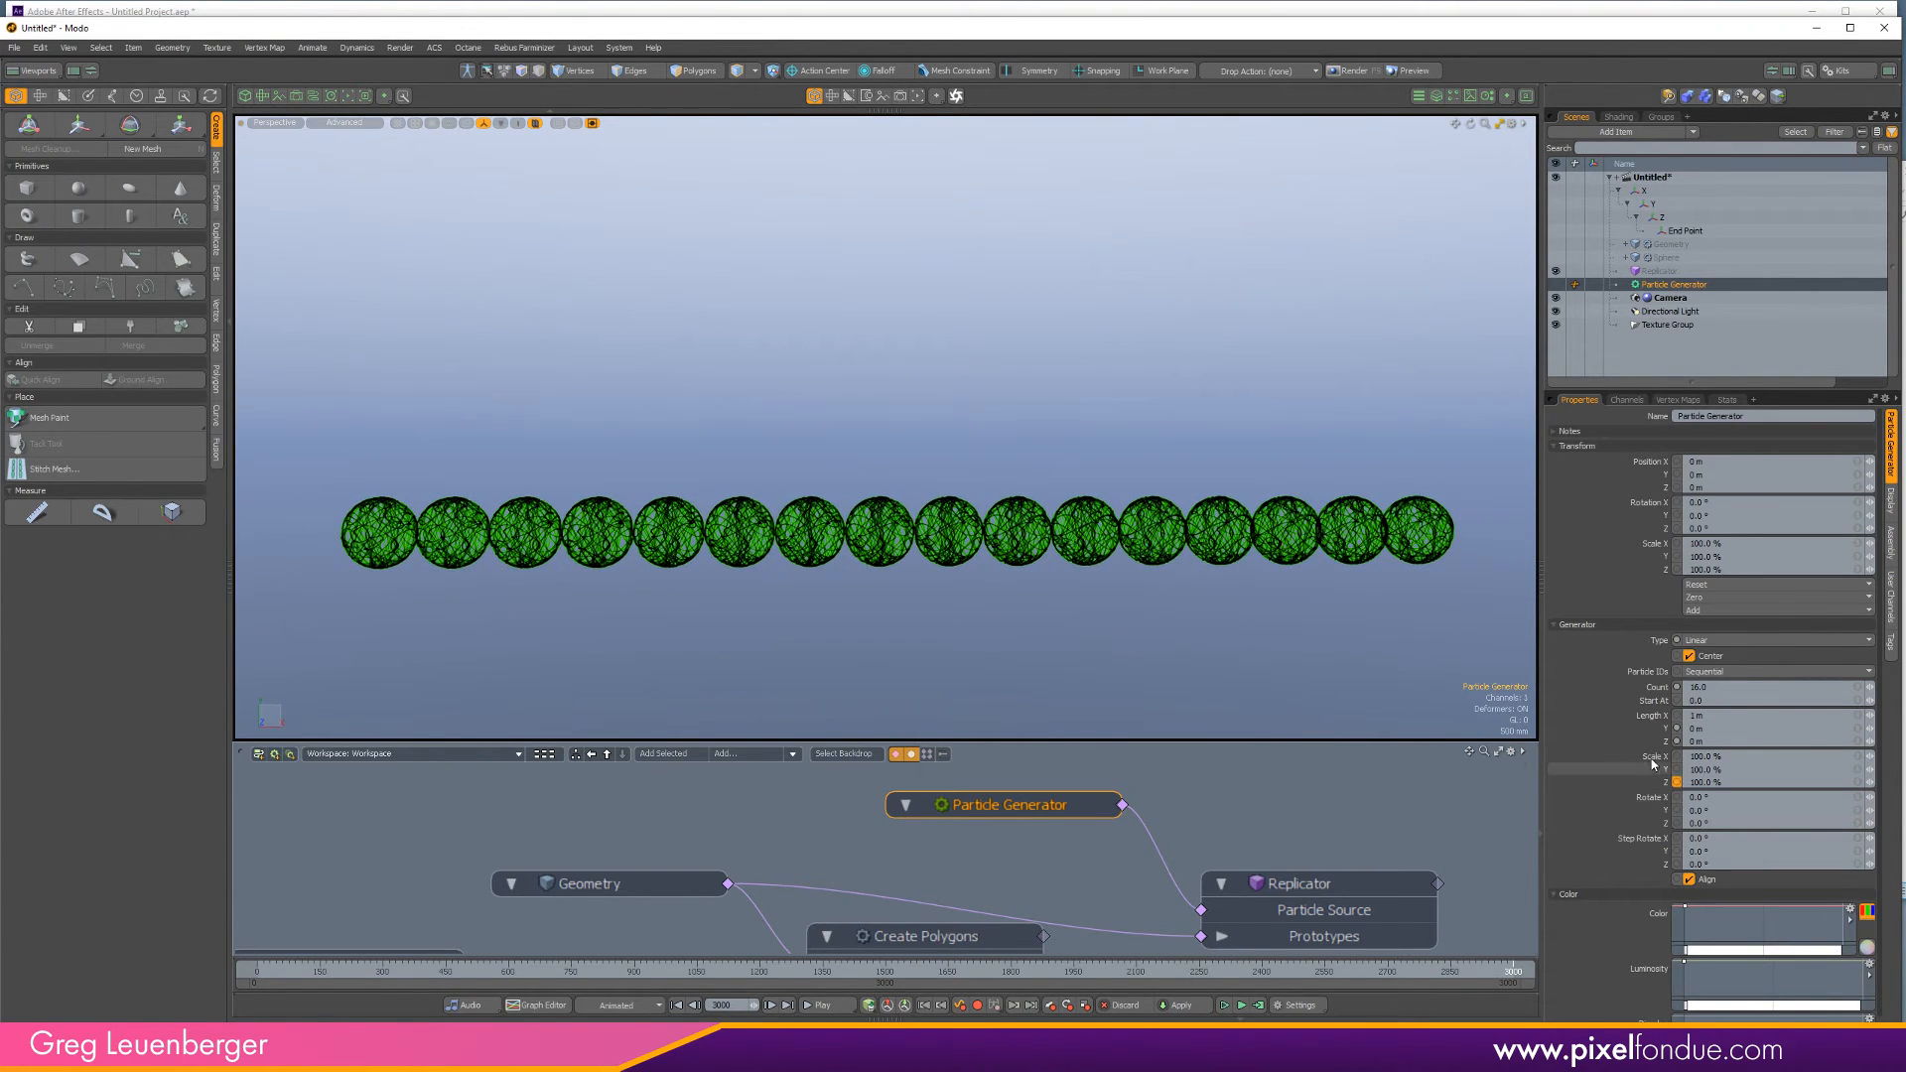
Set the Particle Generator's per-copy X, Y and Z scale together to 98.5%.
{"action": "left_click_drag", "start_coordinate": [1653, 782], "coordinate": [1653, 757]}
{"action": "key", "text": "c"}
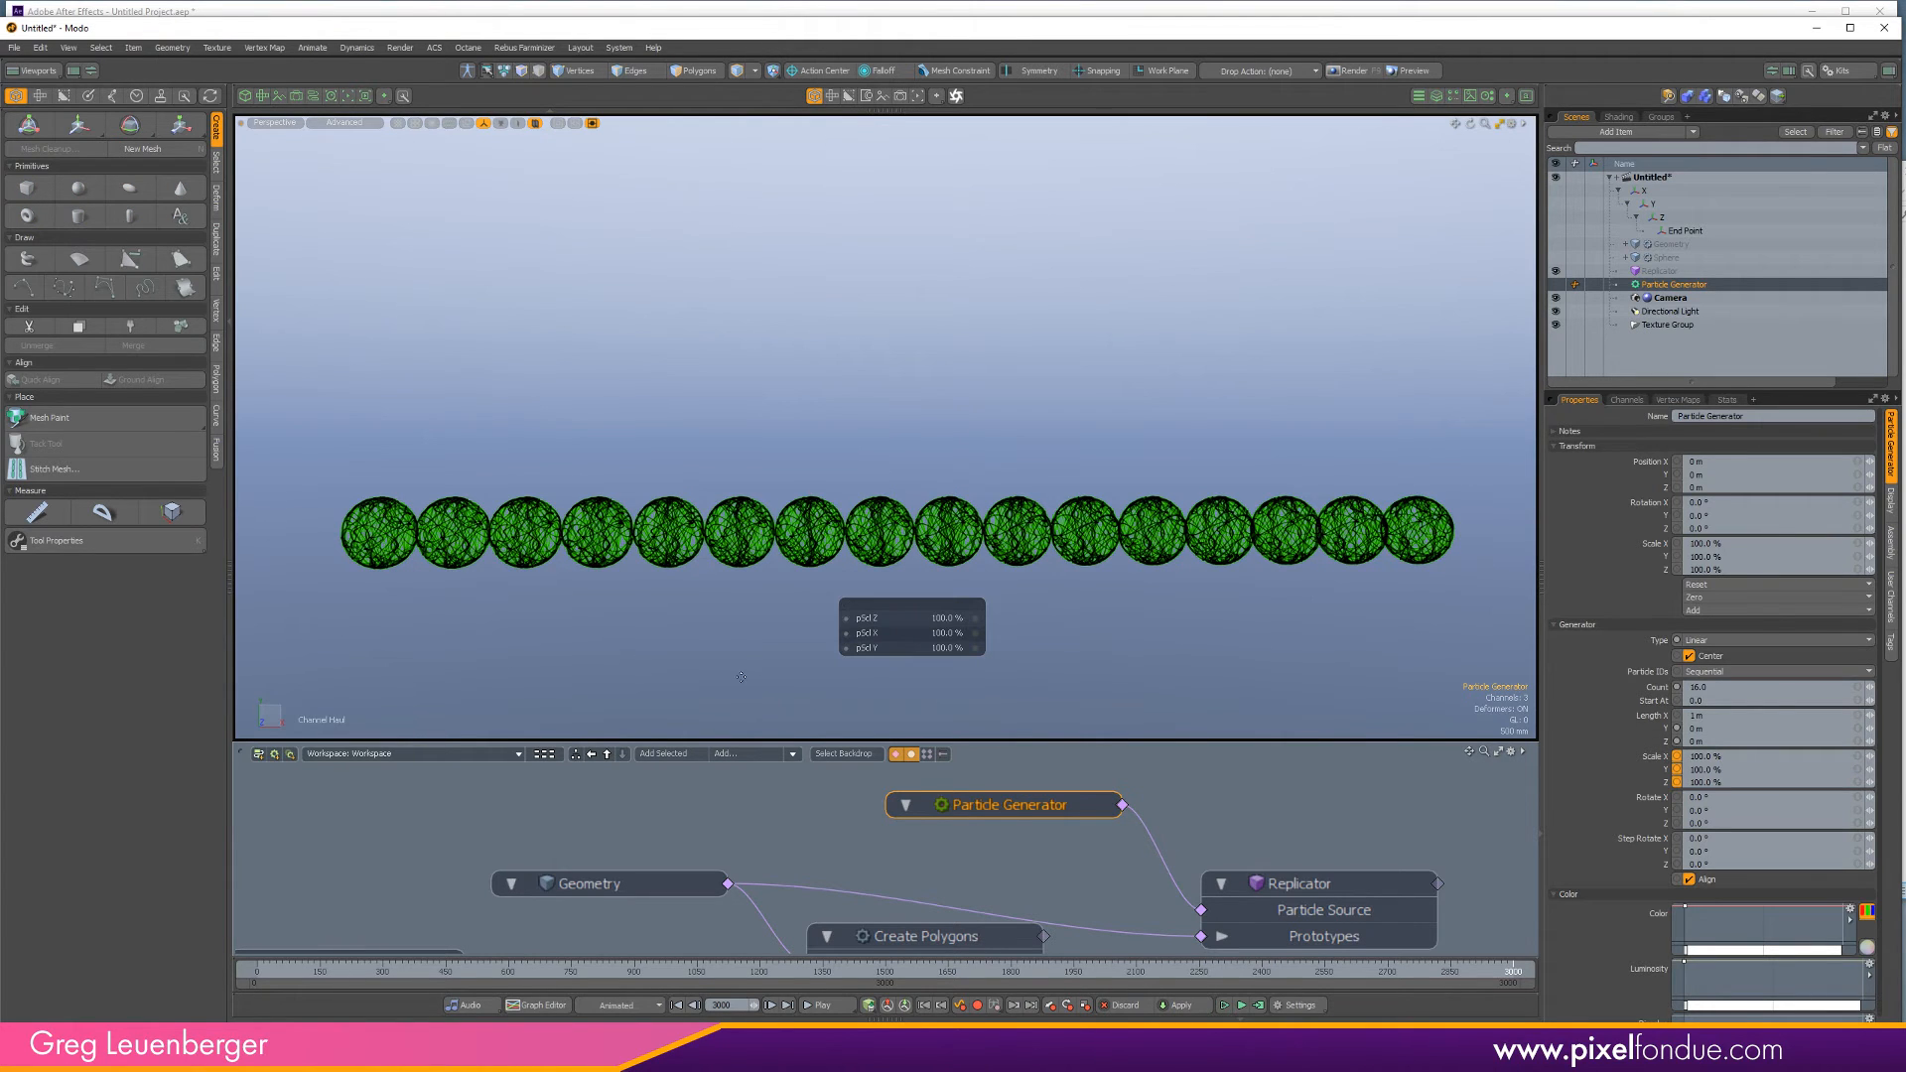
{"action": "left_click_drag", "start_coordinate": [893, 437], "coordinate": [935, 437]}
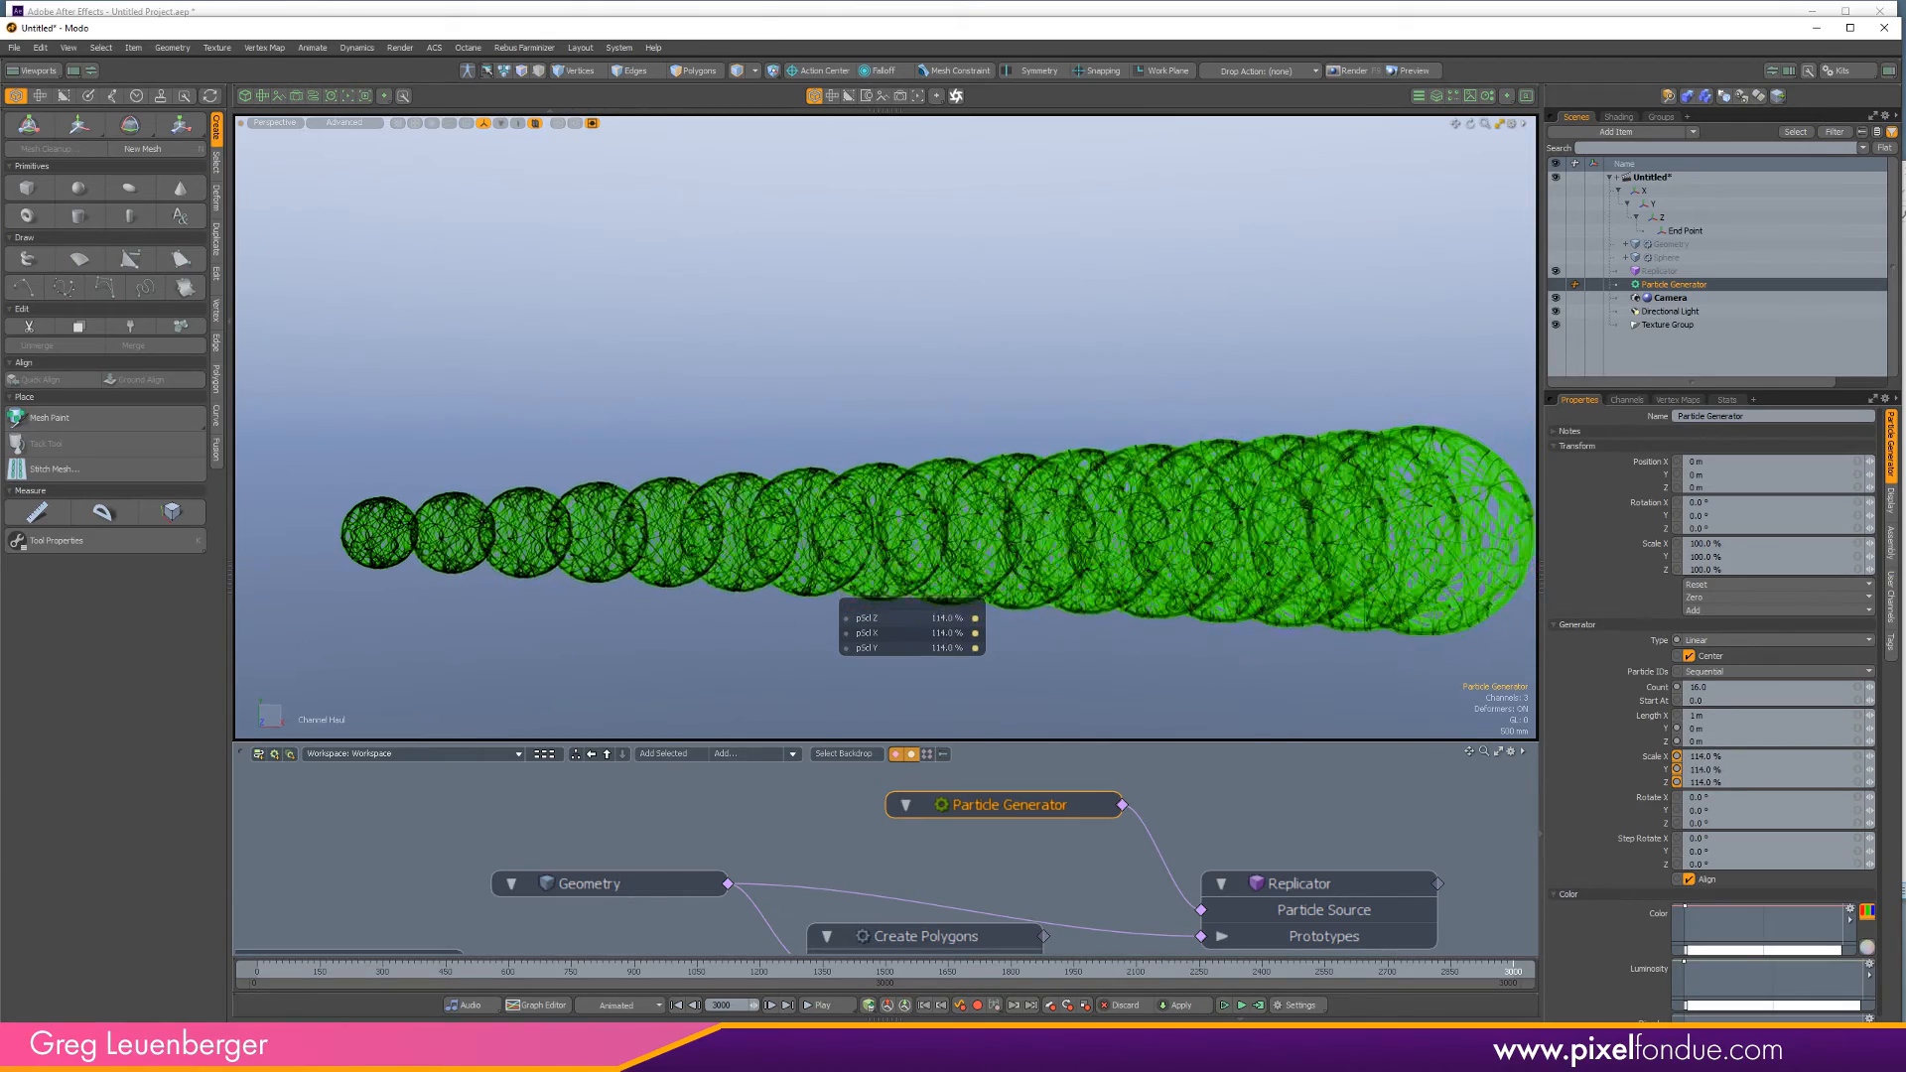
{"action": "mouse_move", "coordinate": [782, 694]}
{"action": "left_mouse_down"}
{"action": "mouse_move", "coordinate": [729, 694]}
{"action": "mouse_move", "coordinate": [746, 696]}
{"action": "left_mouse_up"}
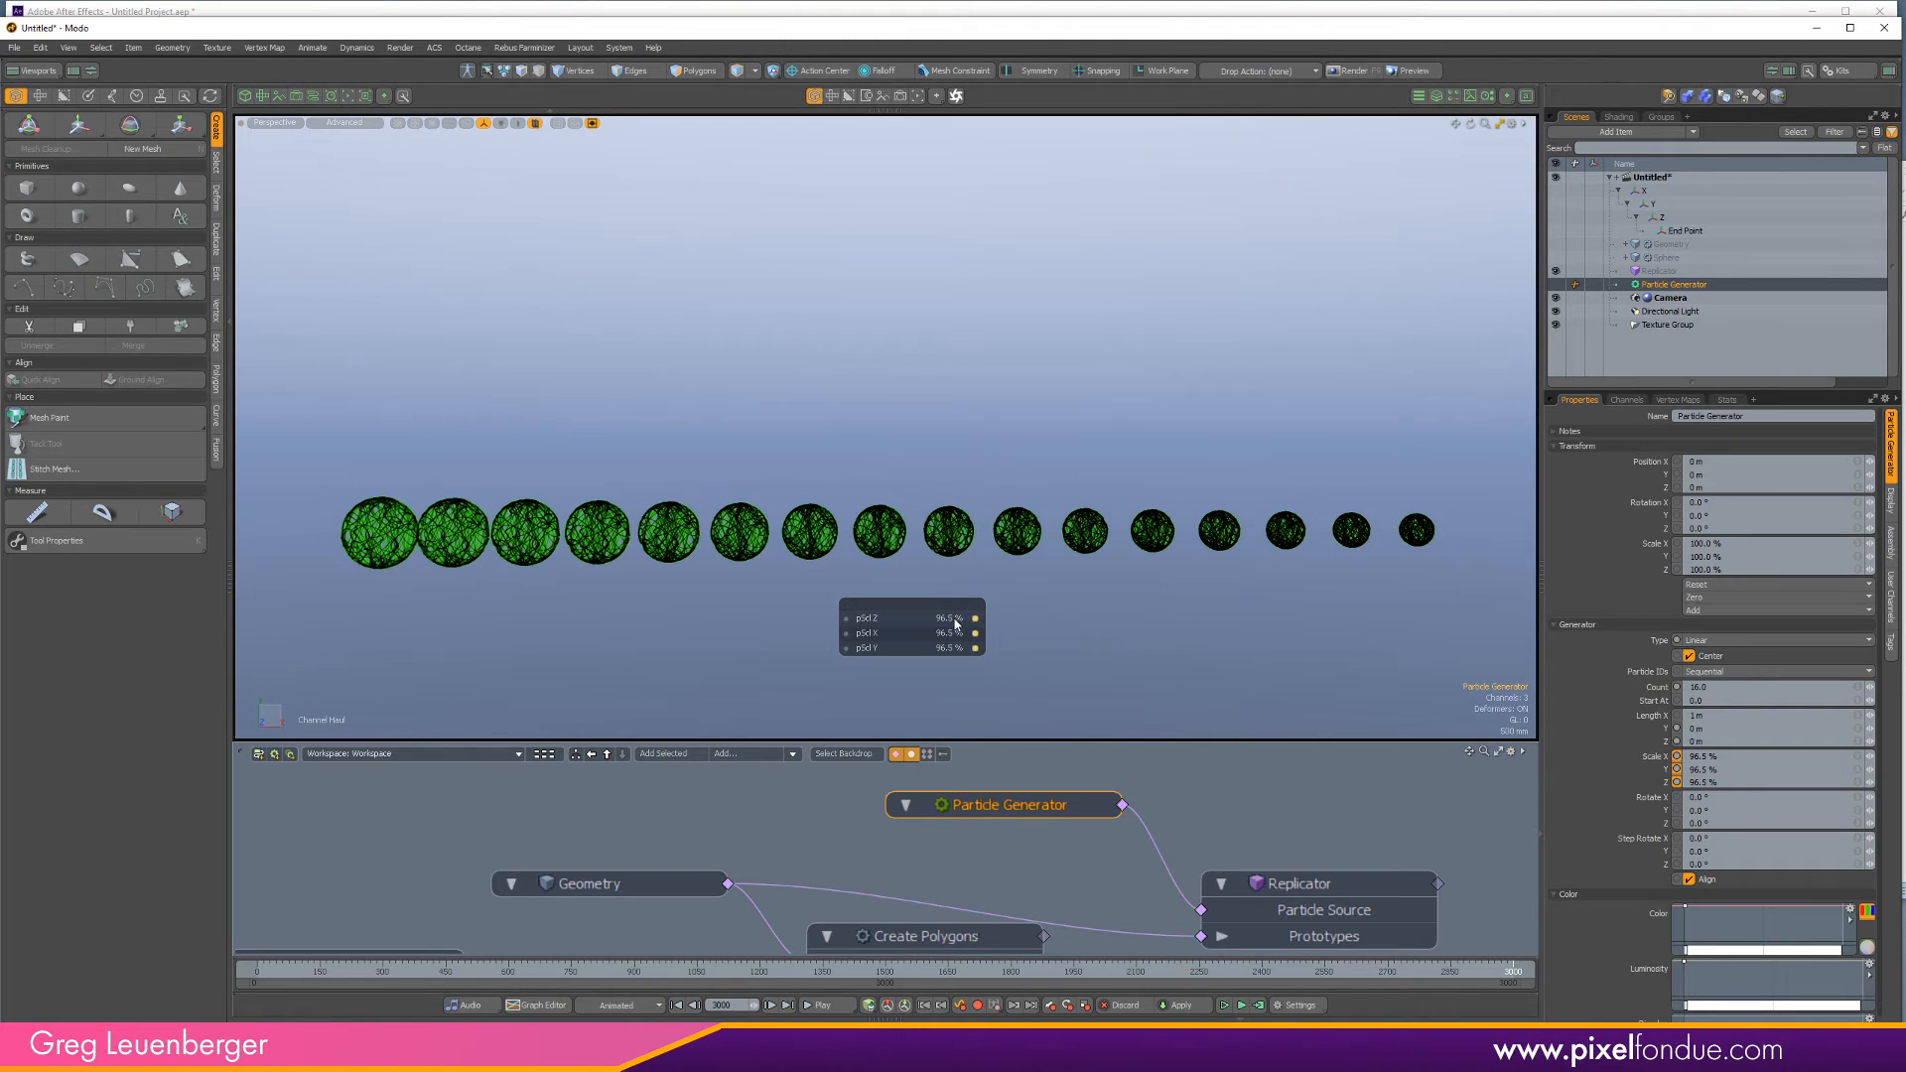
{"action": "left_click", "coordinate": [1737, 758]}
{"action": "type", "text": "98.5"}
{"action": "key", "text": "Return"}
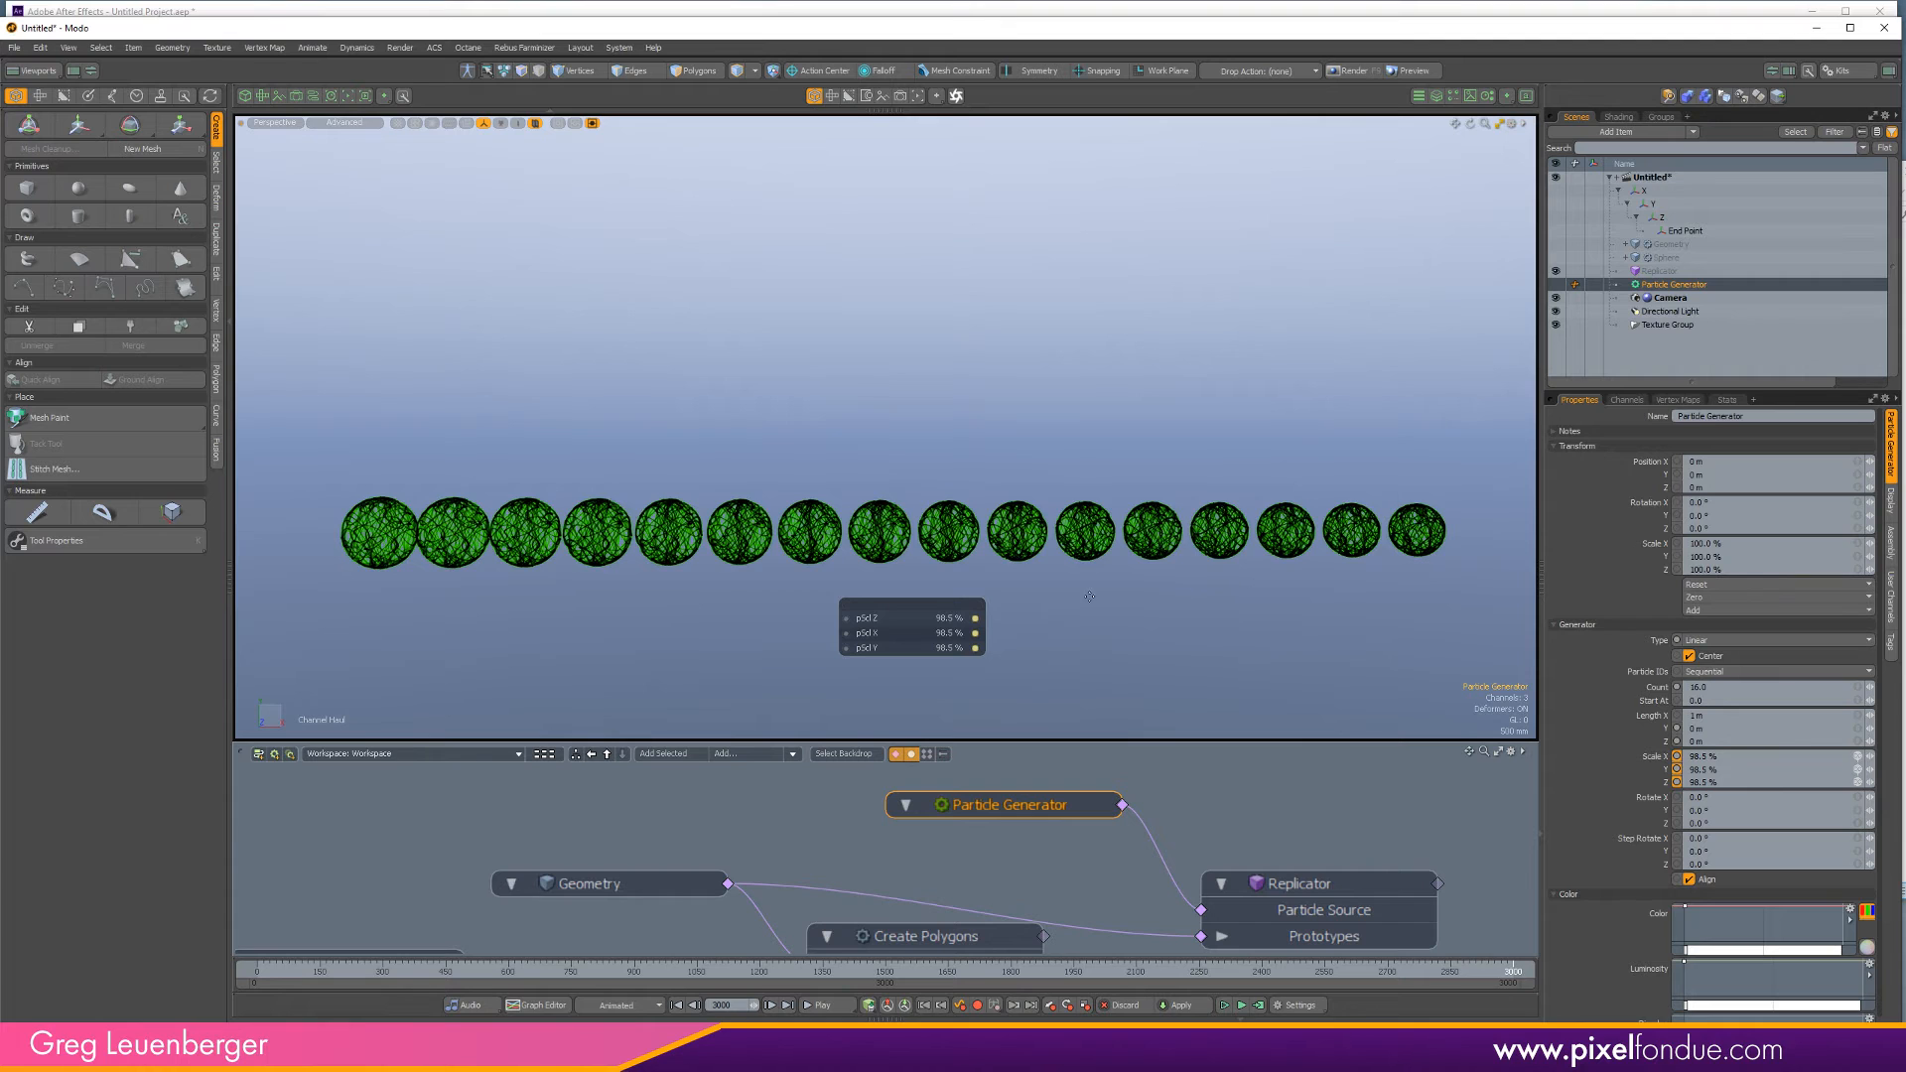
Set the Particle Generator's Step Rotate to 25° in X, 33° in Y and 66° in Z.
{"action": "mouse_move", "coordinate": [1225, 563]}
{"action": "left_mouse_down", "text": "ctrl+alt"}
{"action": "mouse_move", "coordinate": [1209, 570]}
{"action": "mouse_move", "coordinate": [1179, 528]}
{"action": "mouse_move", "coordinate": [1199, 532]}
{"action": "mouse_move", "coordinate": [1187, 567]}
{"action": "left_mouse_up", "text": "ctrl+alt"}
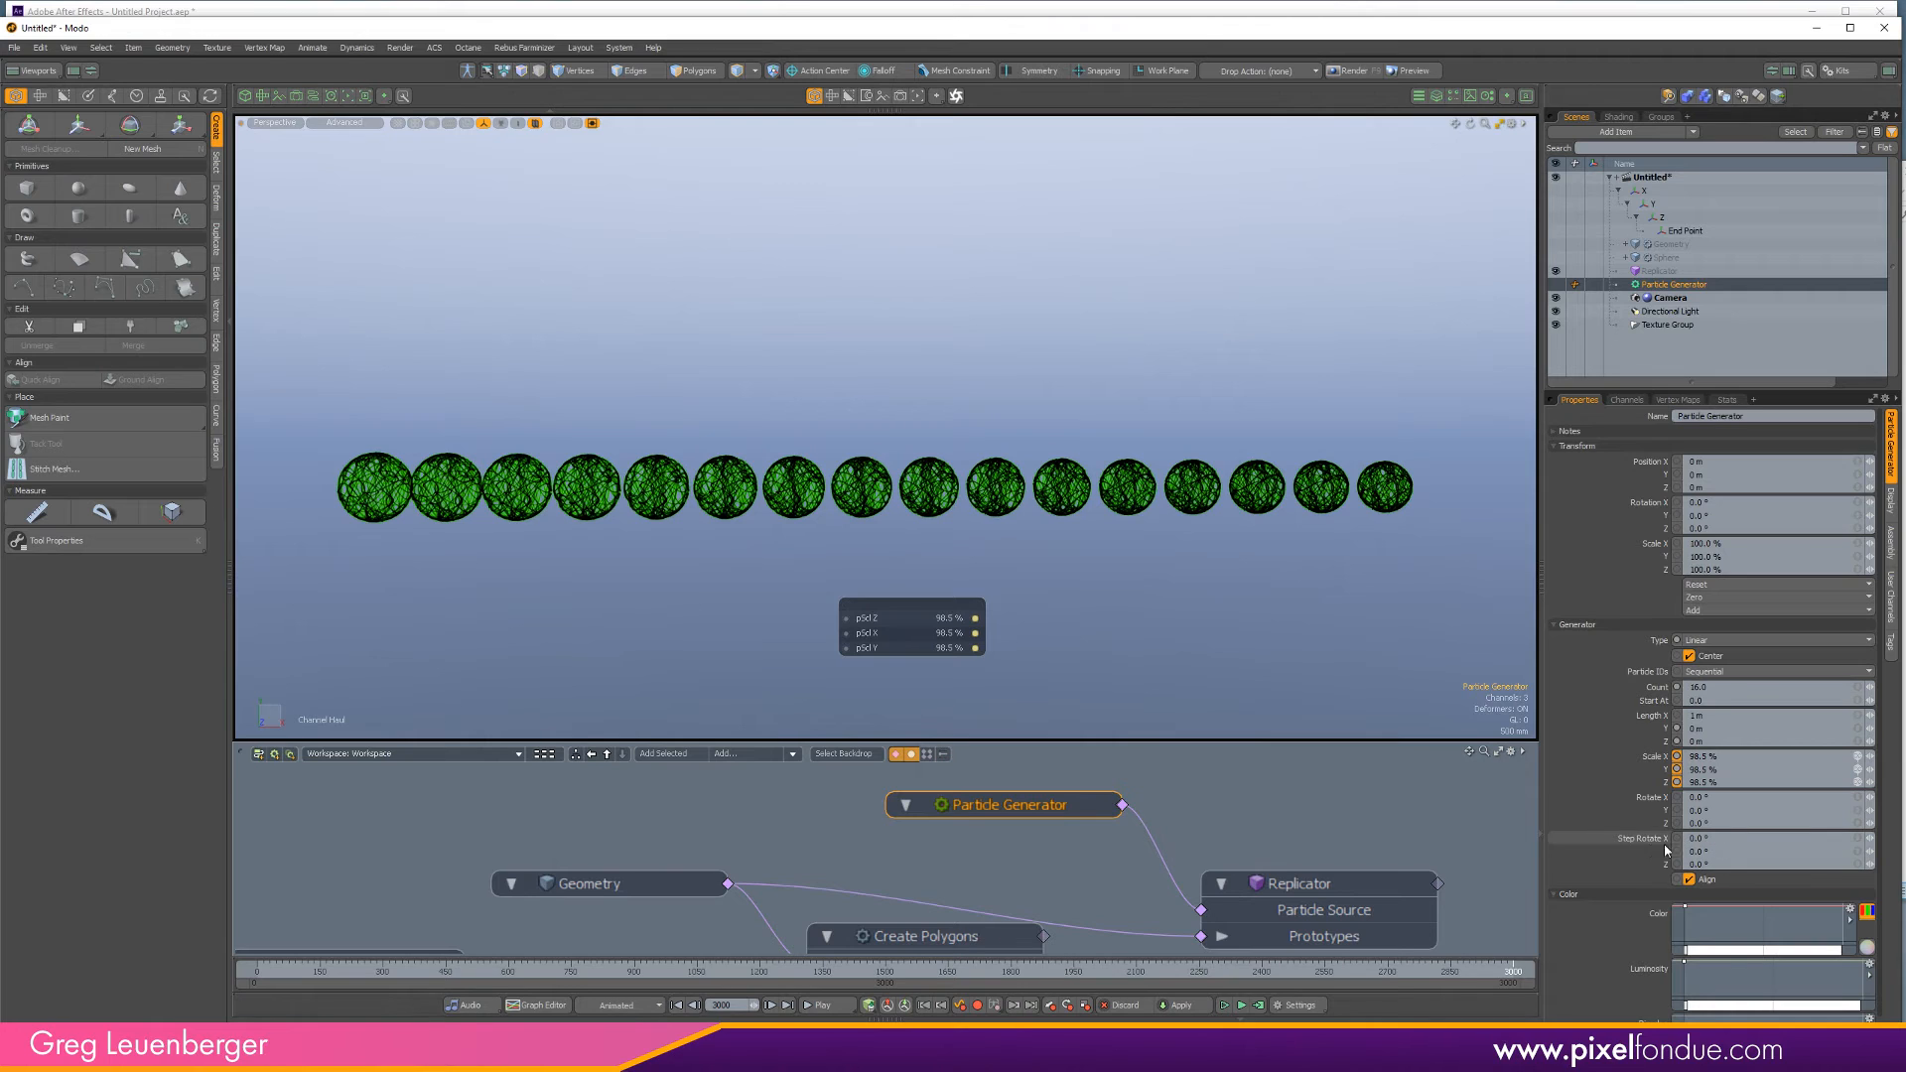
{"action": "left_click", "coordinate": [1710, 851]}
{"action": "left_click", "coordinate": [1730, 840]}
{"action": "type", "text": "25"}
{"action": "key", "text": "Tab"}
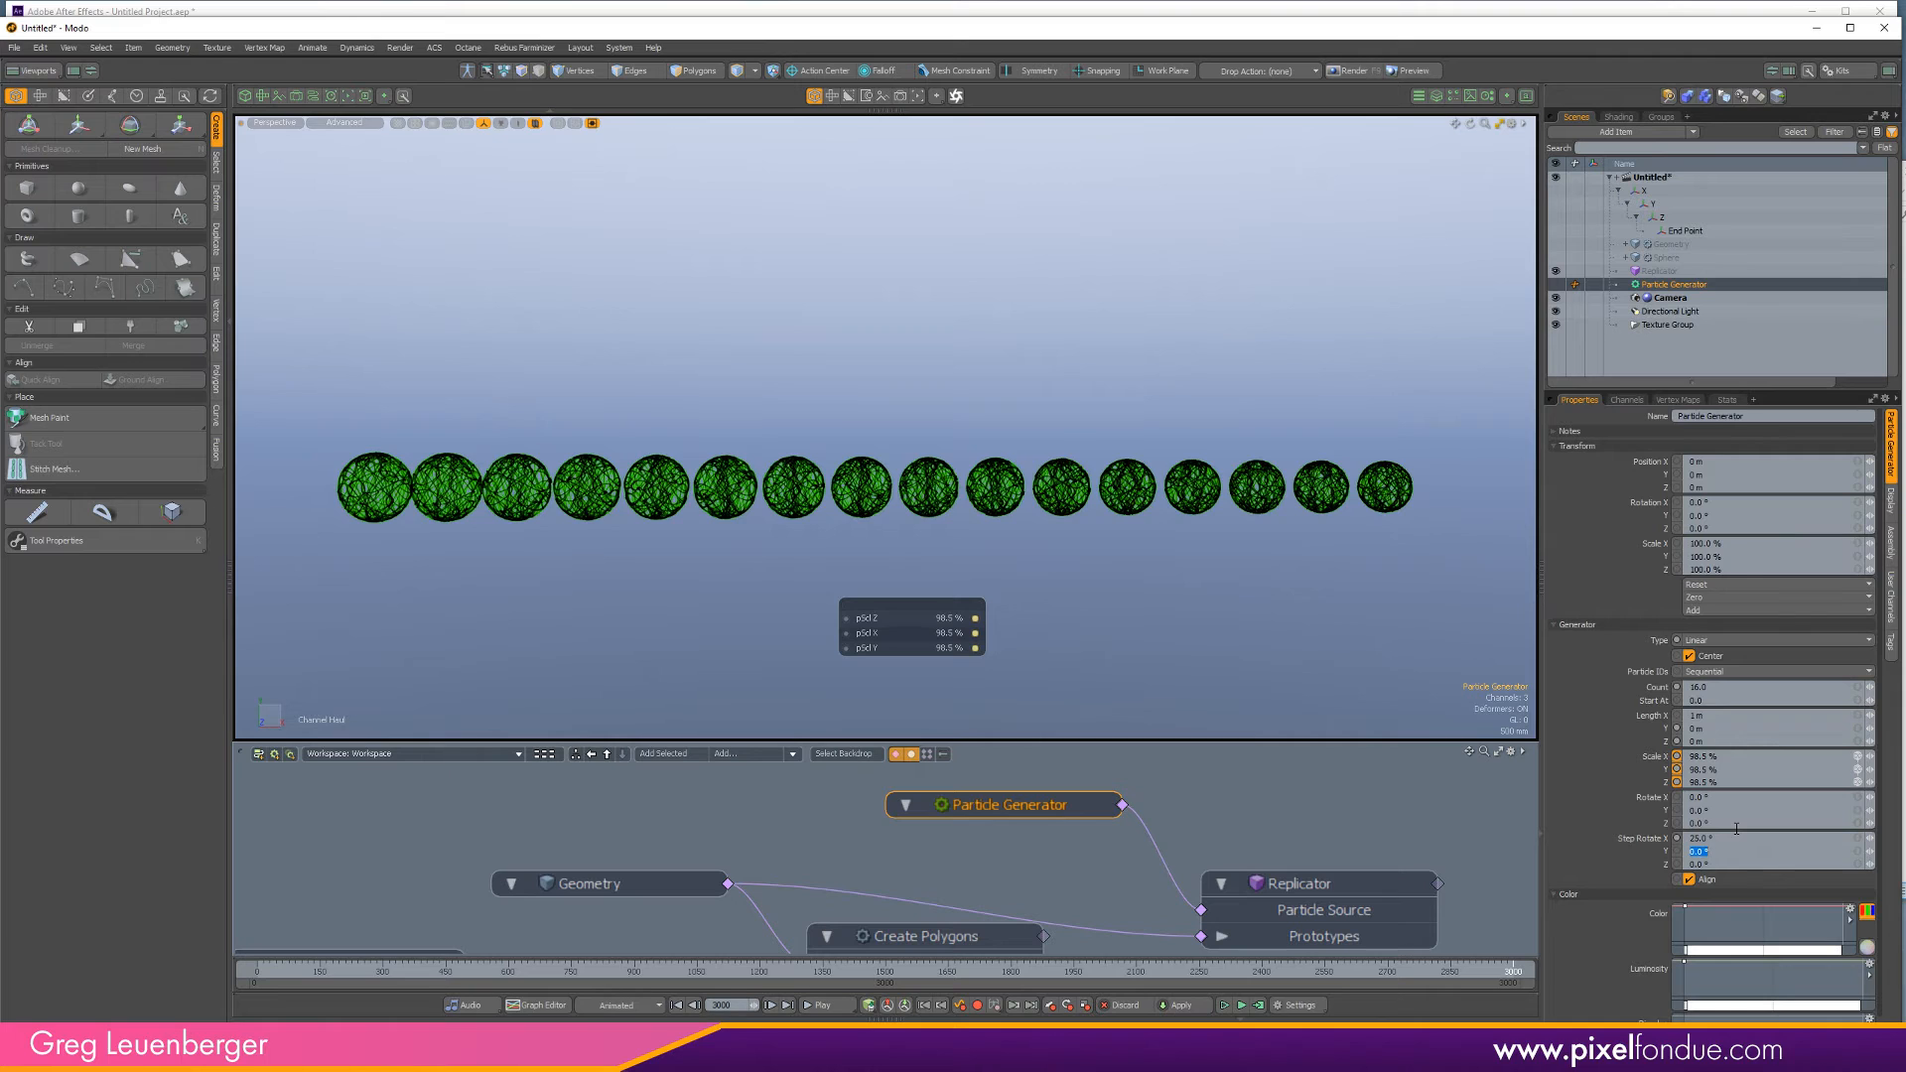
{"action": "type", "text": "33"}
{"action": "key", "text": "Tab"}
{"action": "type", "text": "66"}
{"action": "key", "text": "Return"}
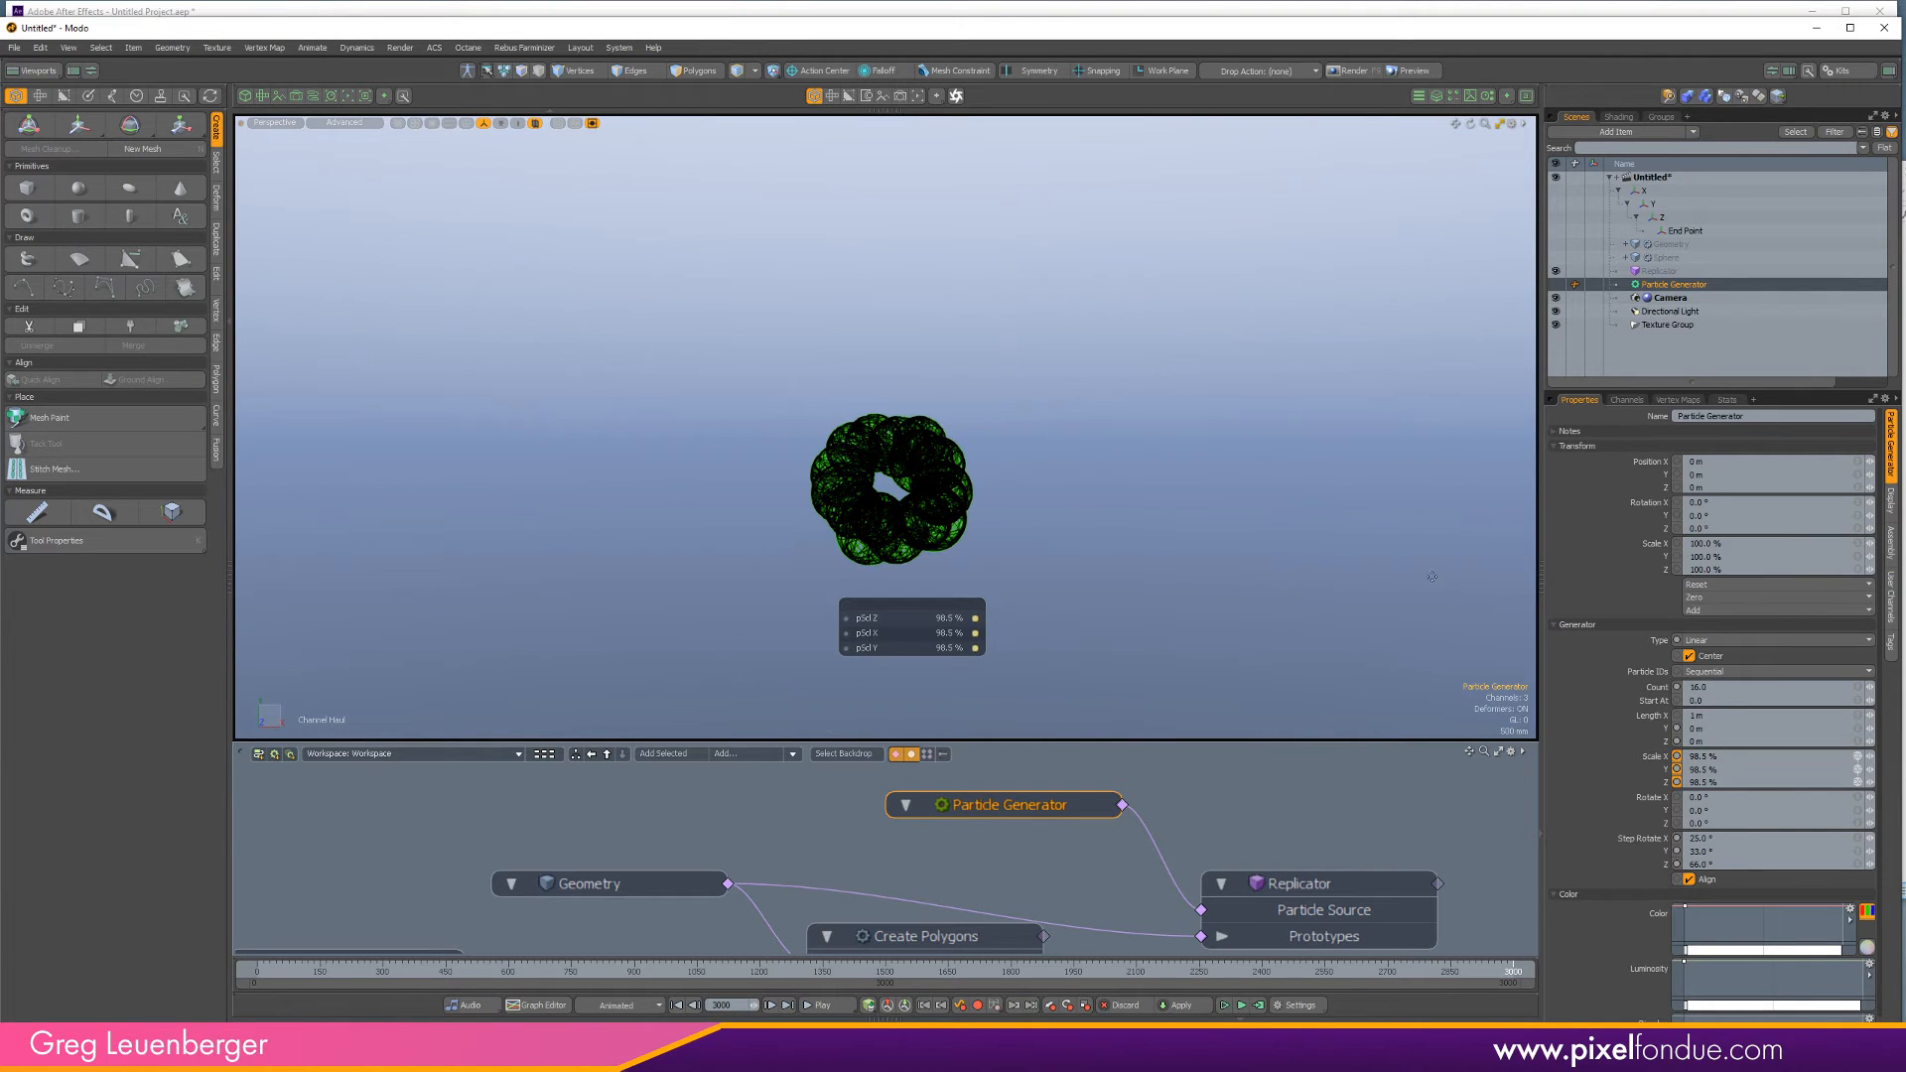
Set the Particle Generator's X length to 0 m so that all the string balls sit concentrically at one point.
{"action": "left_click", "coordinate": [1709, 717]}
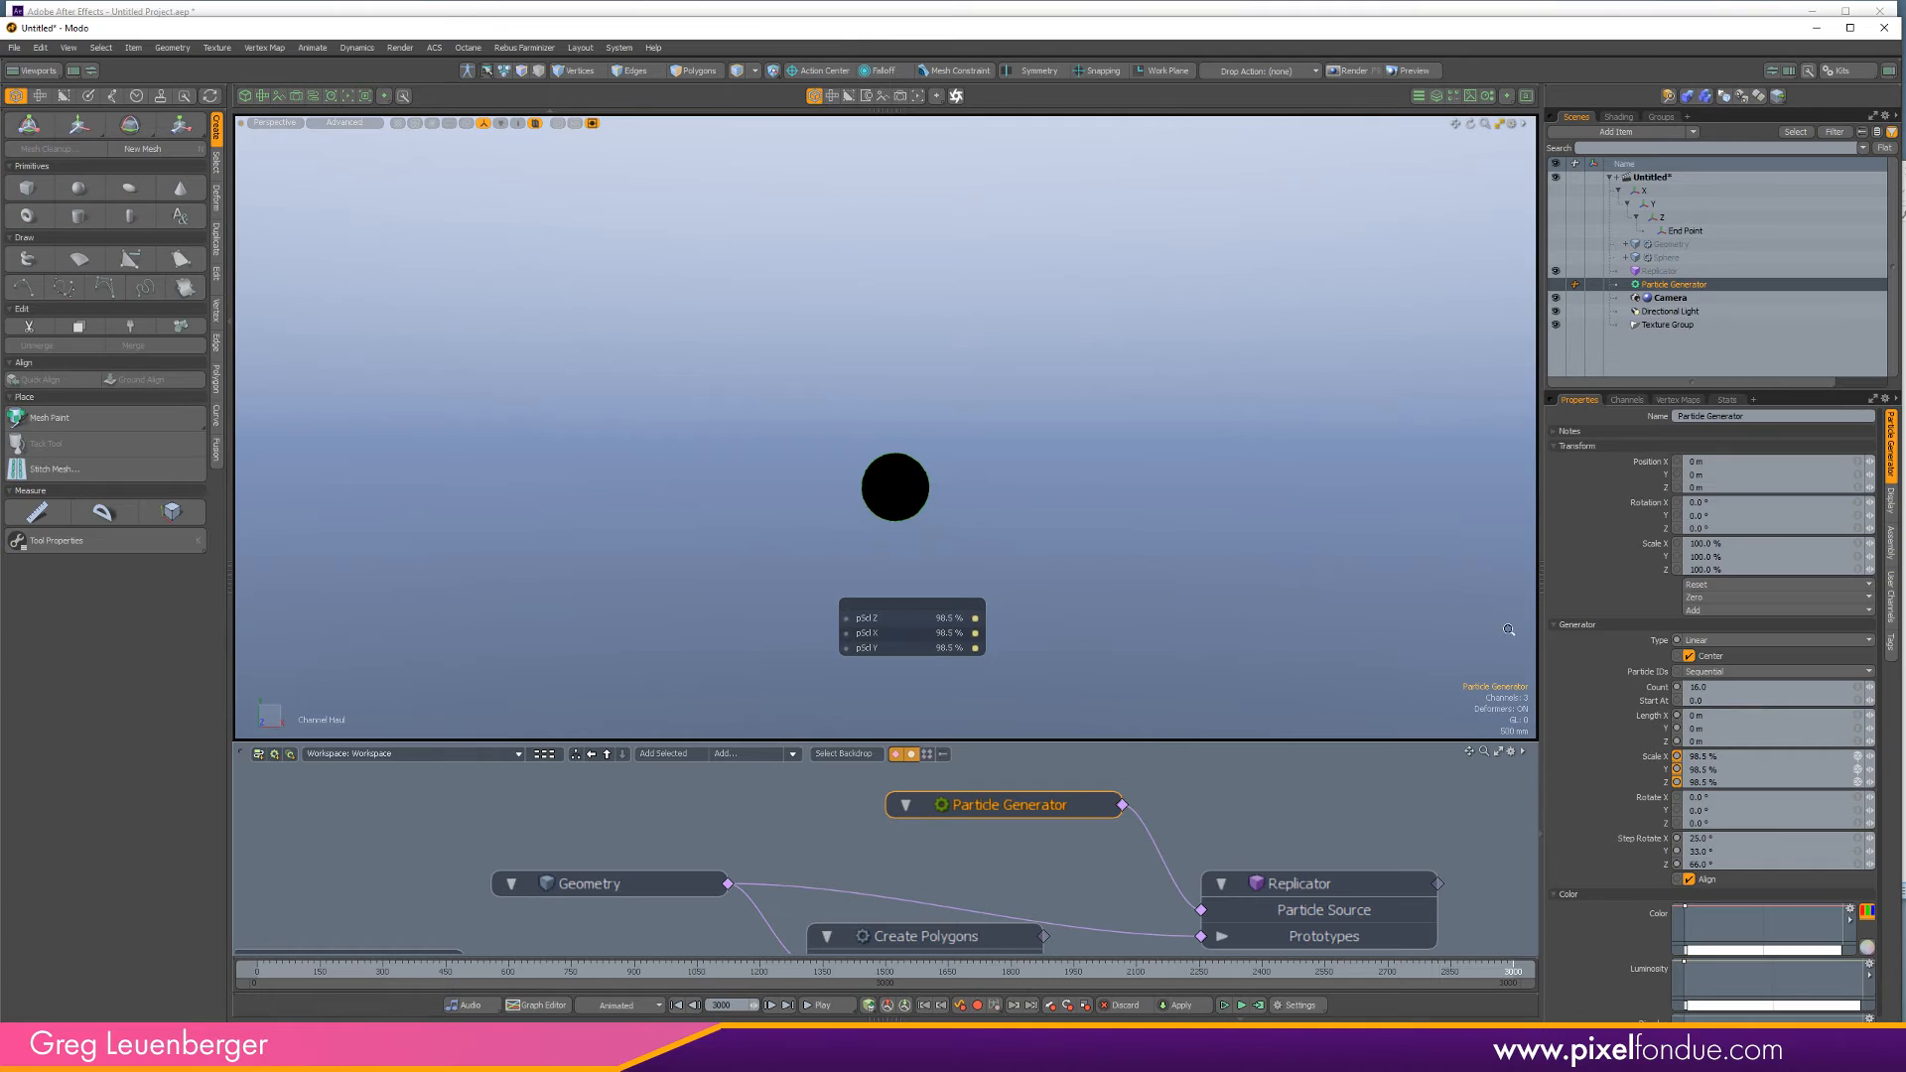
{"action": "left_click_drag", "start_coordinate": [923, 514], "coordinate": [1132, 577], "text": "ctrl+alt"}
{"action": "left_click_drag", "start_coordinate": [886, 284], "coordinate": [947, 283], "text": "ctrl+alt"}
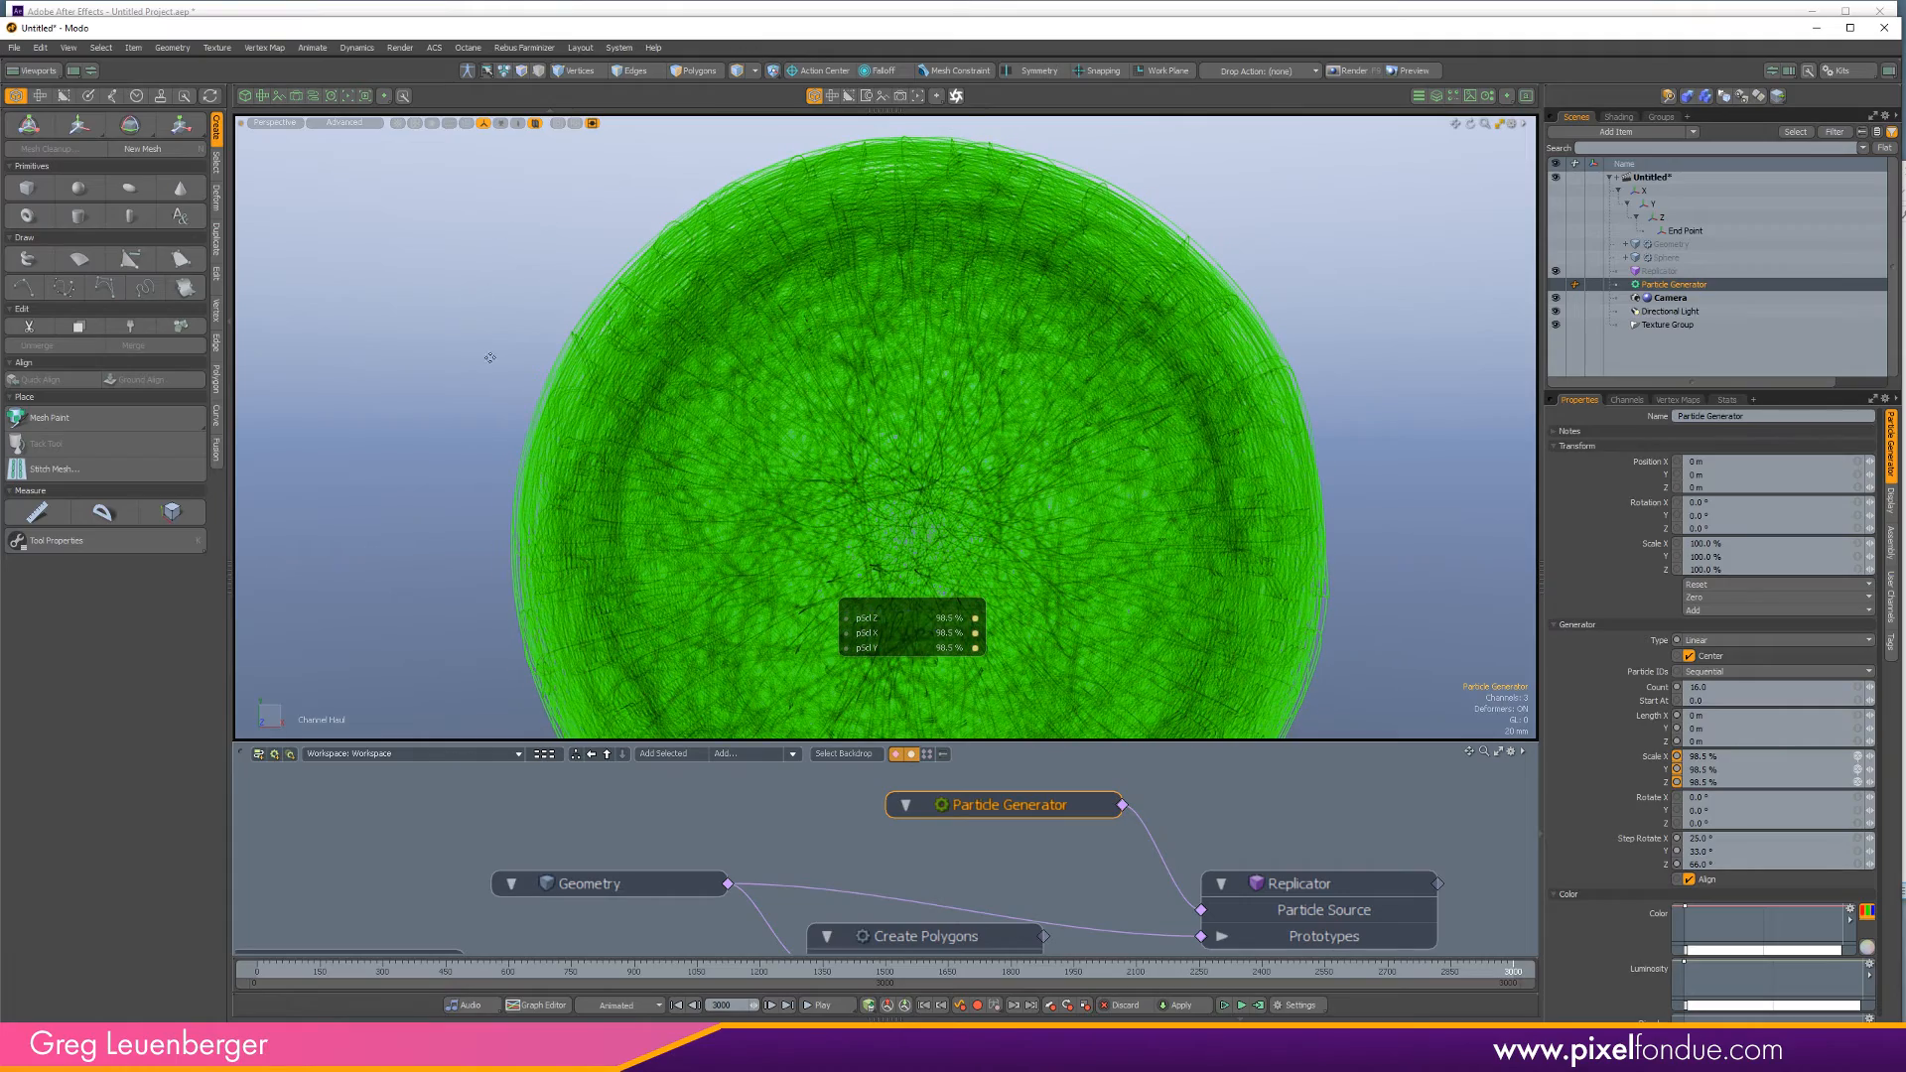
{"action": "key", "text": "space"}
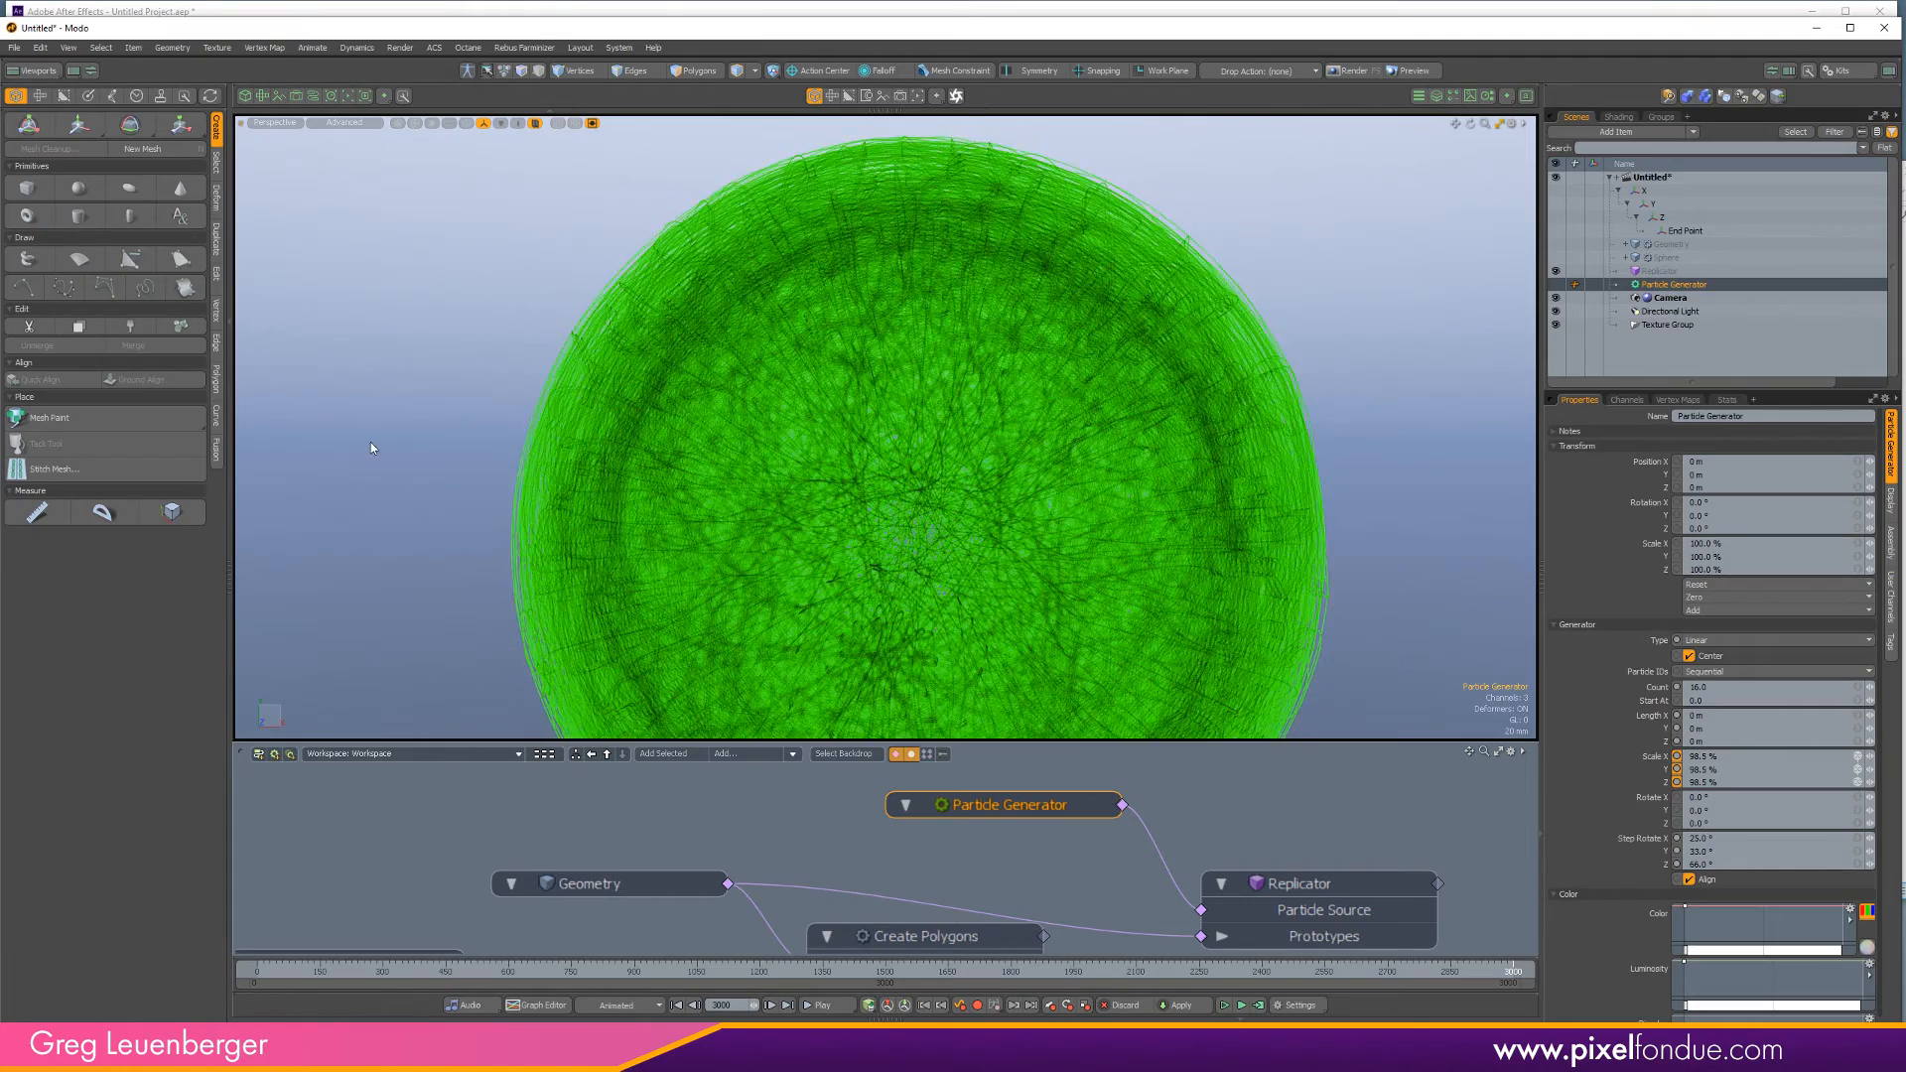
{"action": "left_click_drag", "start_coordinate": [812, 554], "coordinate": [769, 554], "text": "ctrl+alt"}
{"action": "left_click_drag", "start_coordinate": [770, 554], "coordinate": [769, 515], "text": "alt+shift"}
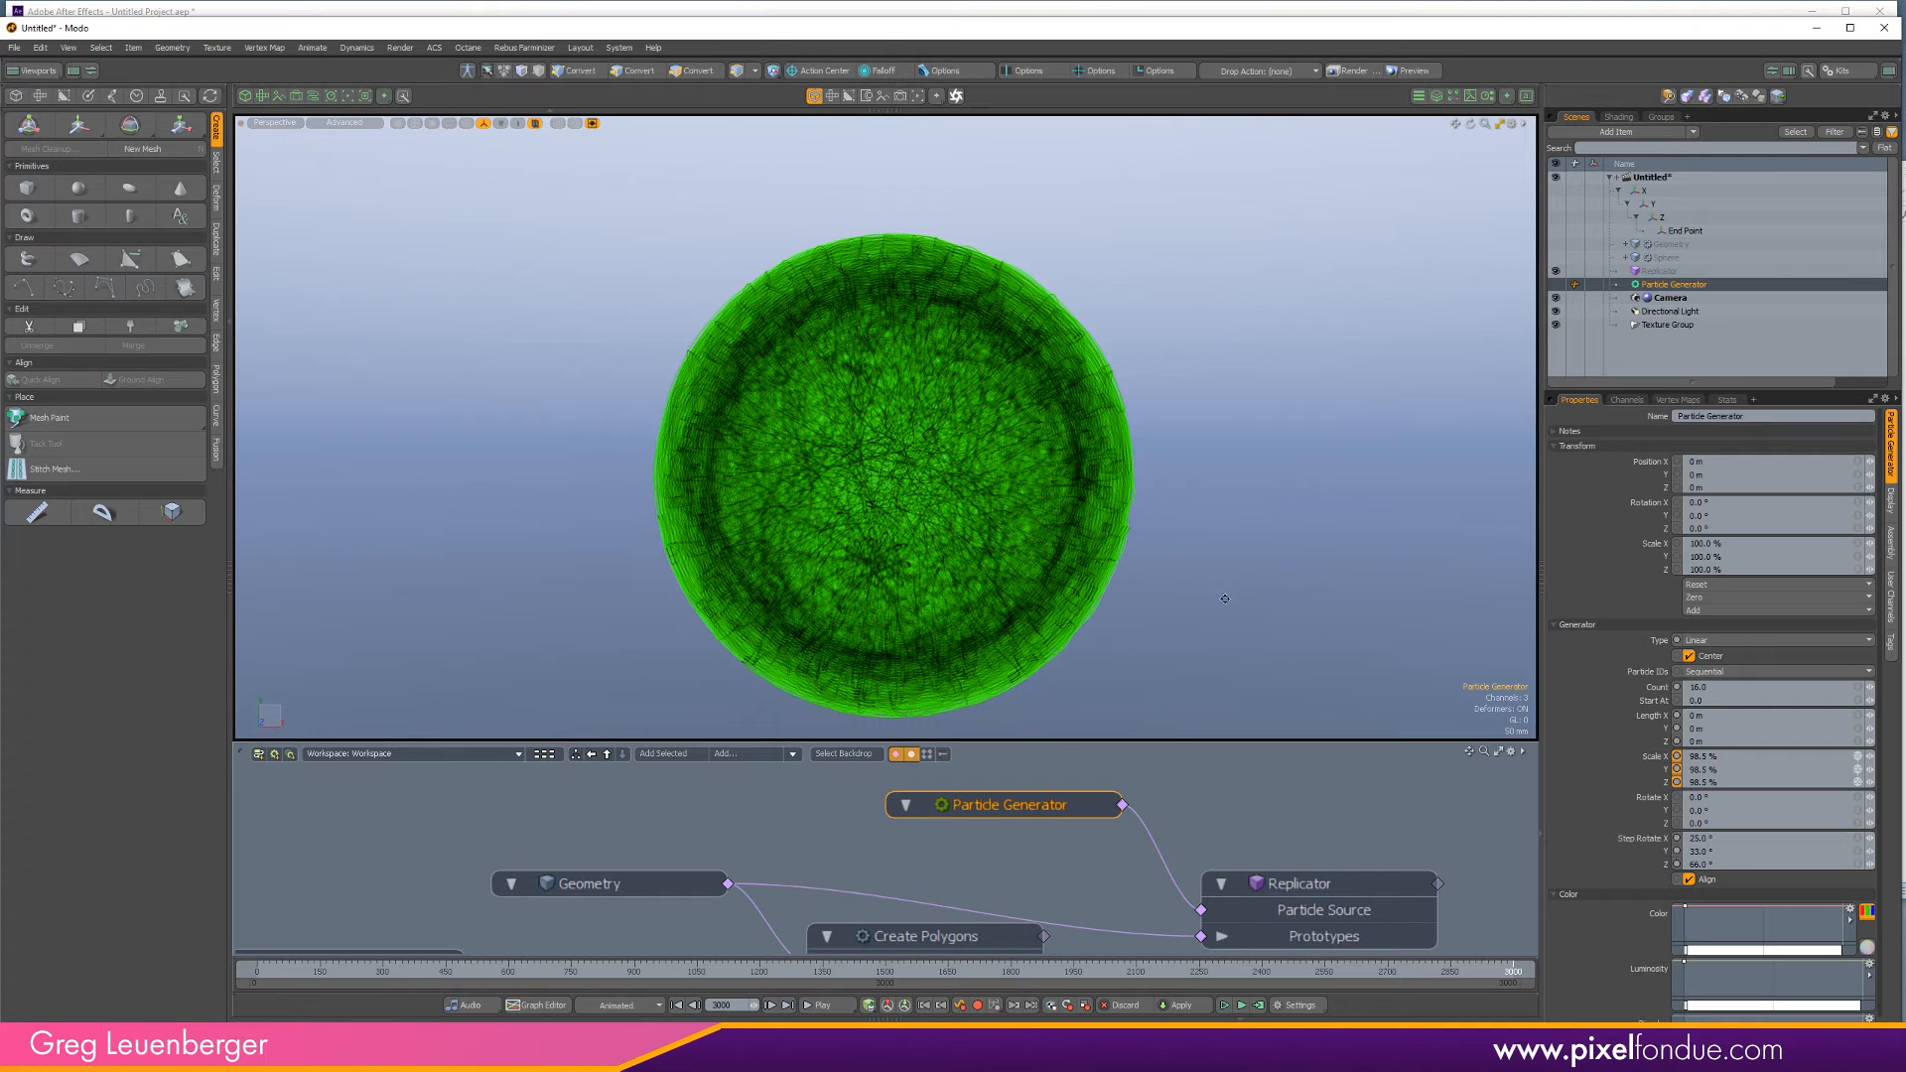
{"action": "left_click_drag", "start_coordinate": [1221, 598], "coordinate": [1213, 567], "text": "alt+shift"}
Close the schematic and set up a narrow render camera view beside a wider Octane render viewport.
{"action": "left_click", "coordinate": [949, 956]}
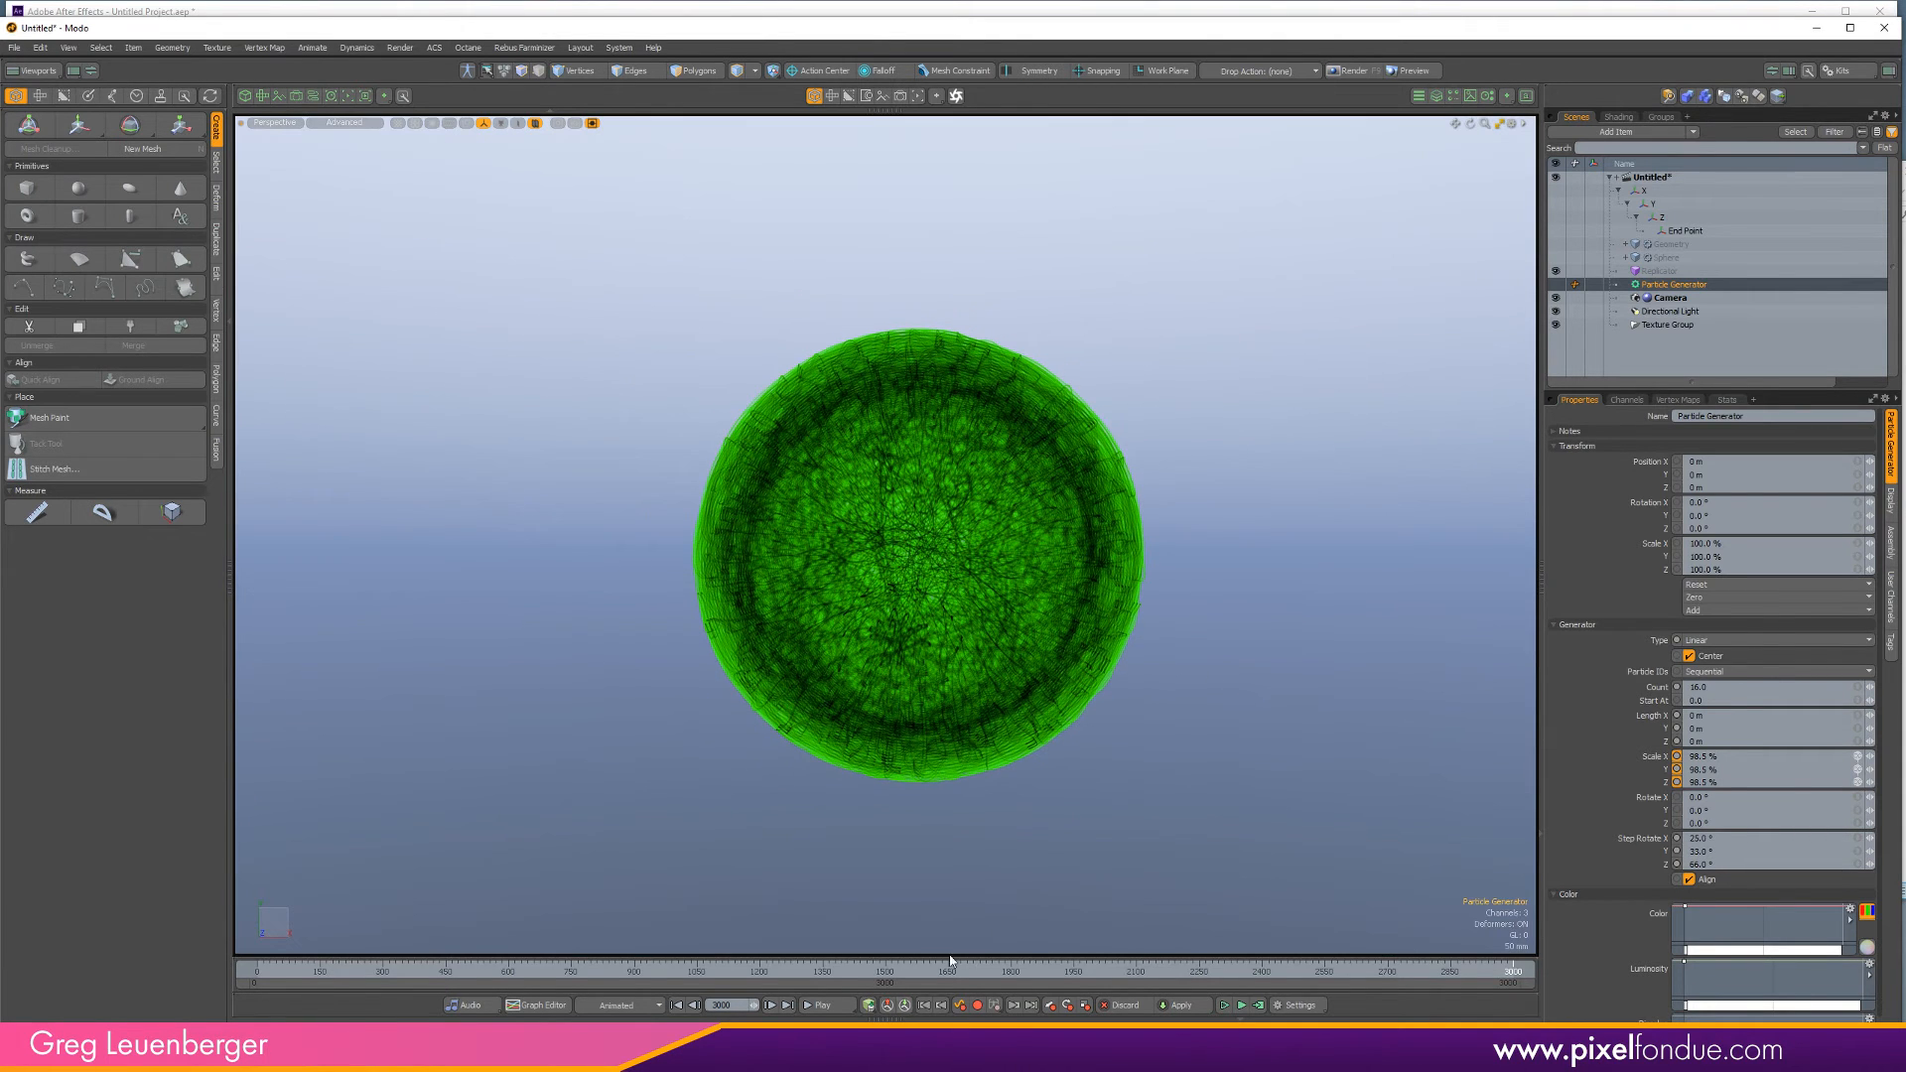
{"action": "left_click_drag", "start_coordinate": [1009, 869], "coordinate": [955, 866], "text": "ctrl+alt"}
{"action": "left_click", "coordinate": [244, 97]}
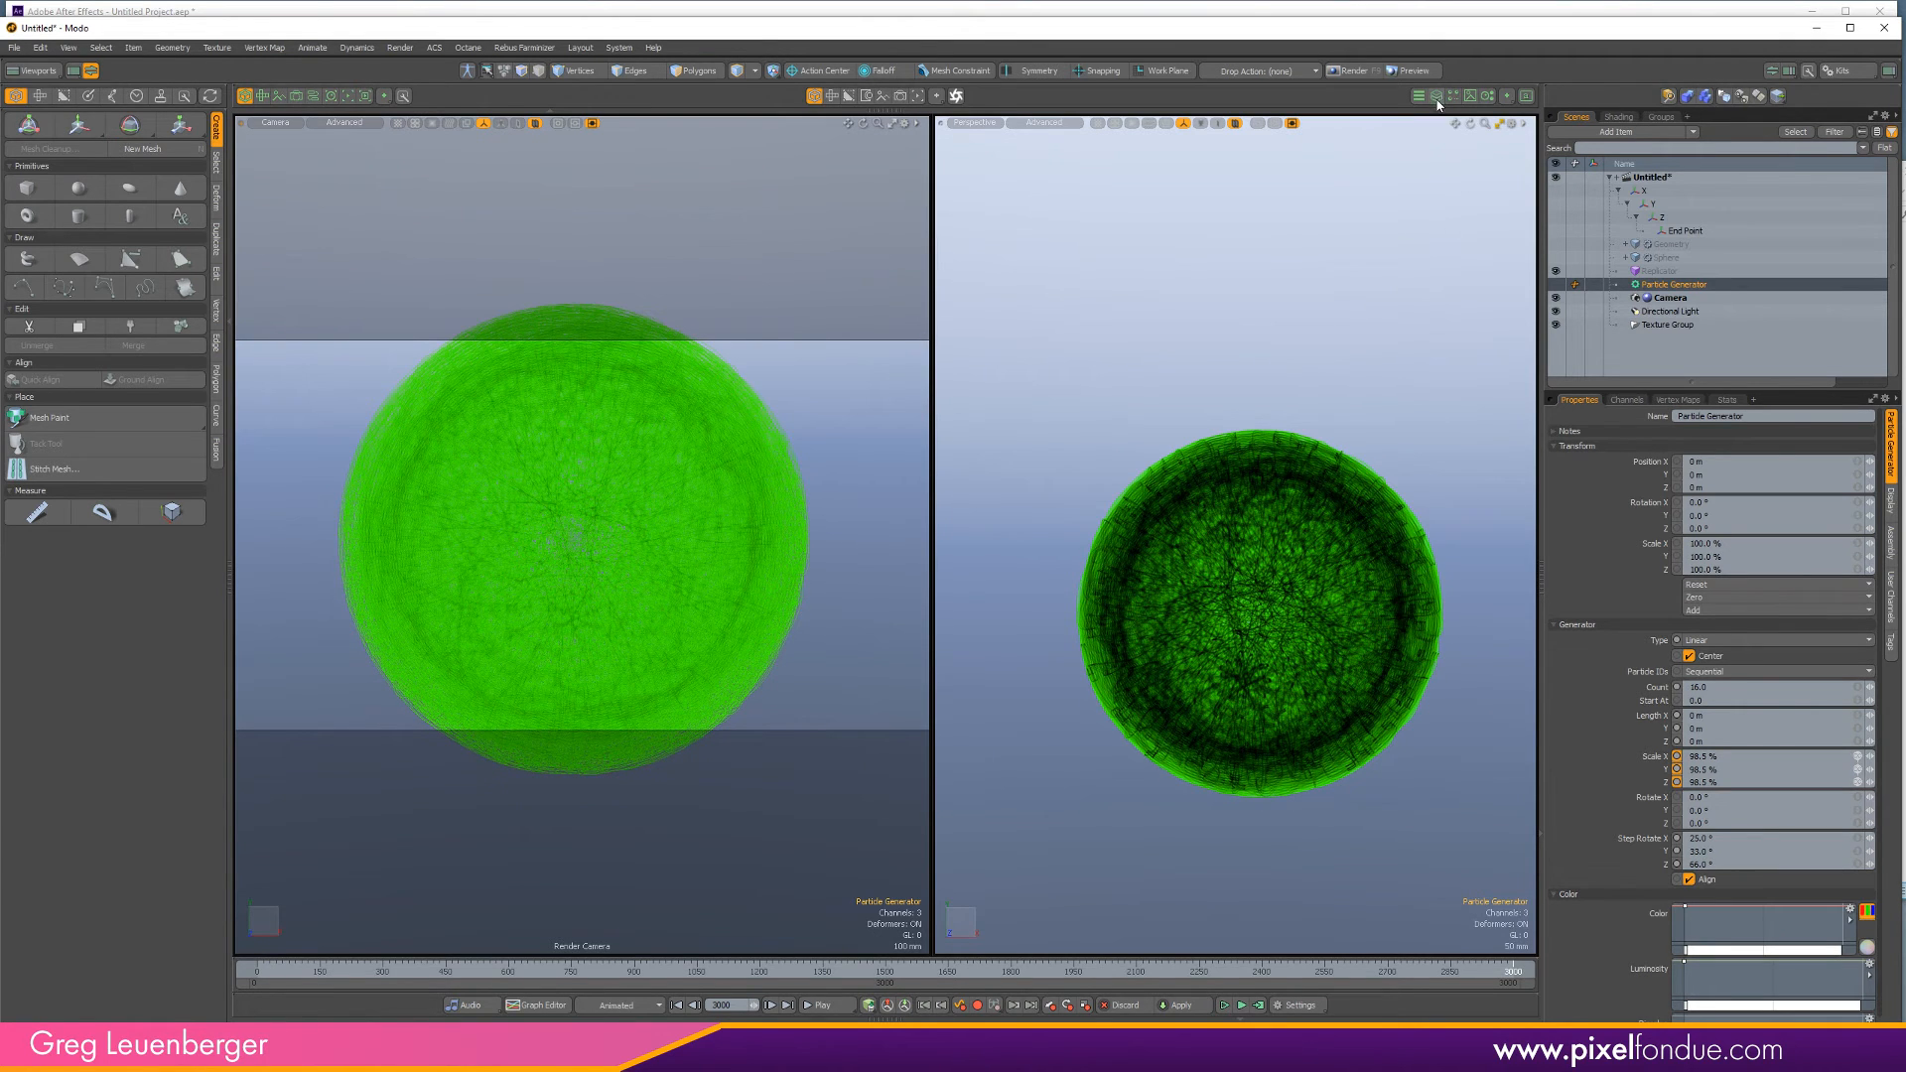
{"action": "left_click", "coordinate": [956, 97]}
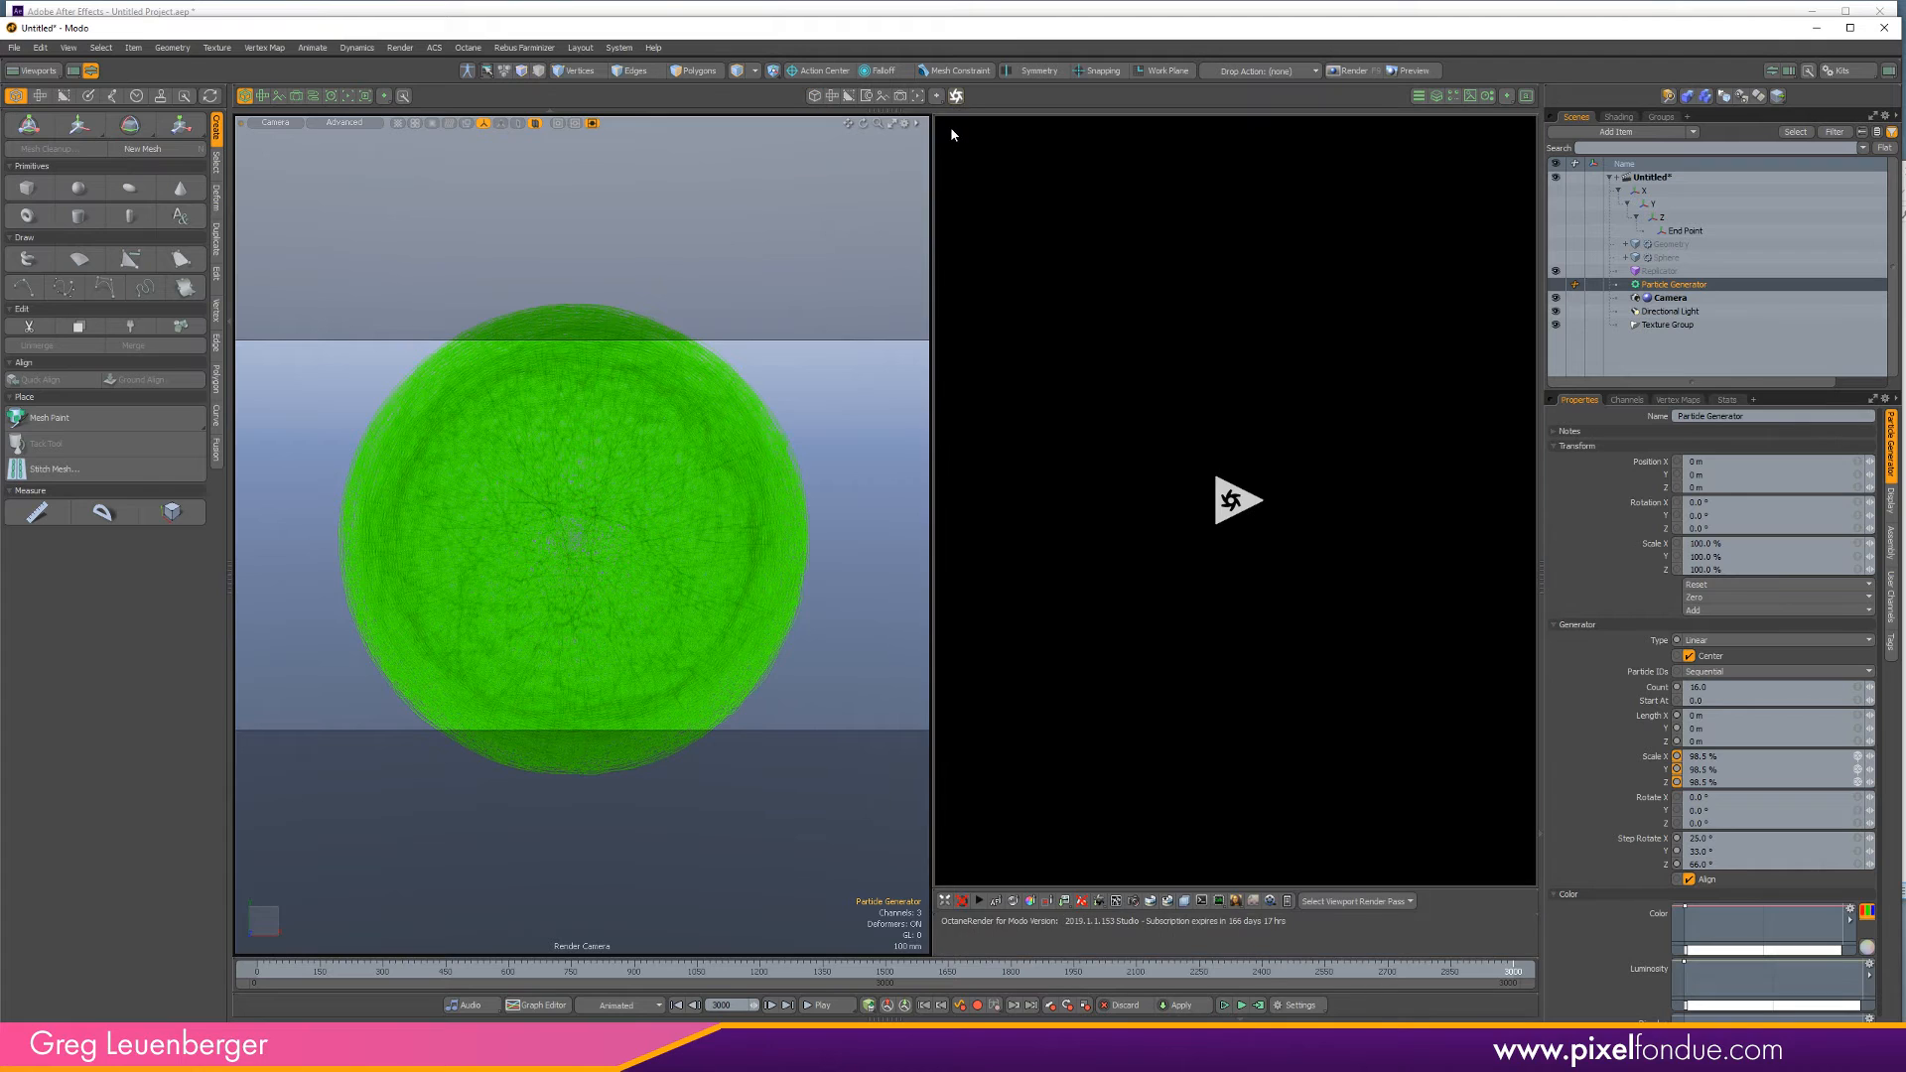
{"action": "left_click_drag", "start_coordinate": [904, 526], "coordinate": [806, 526]}
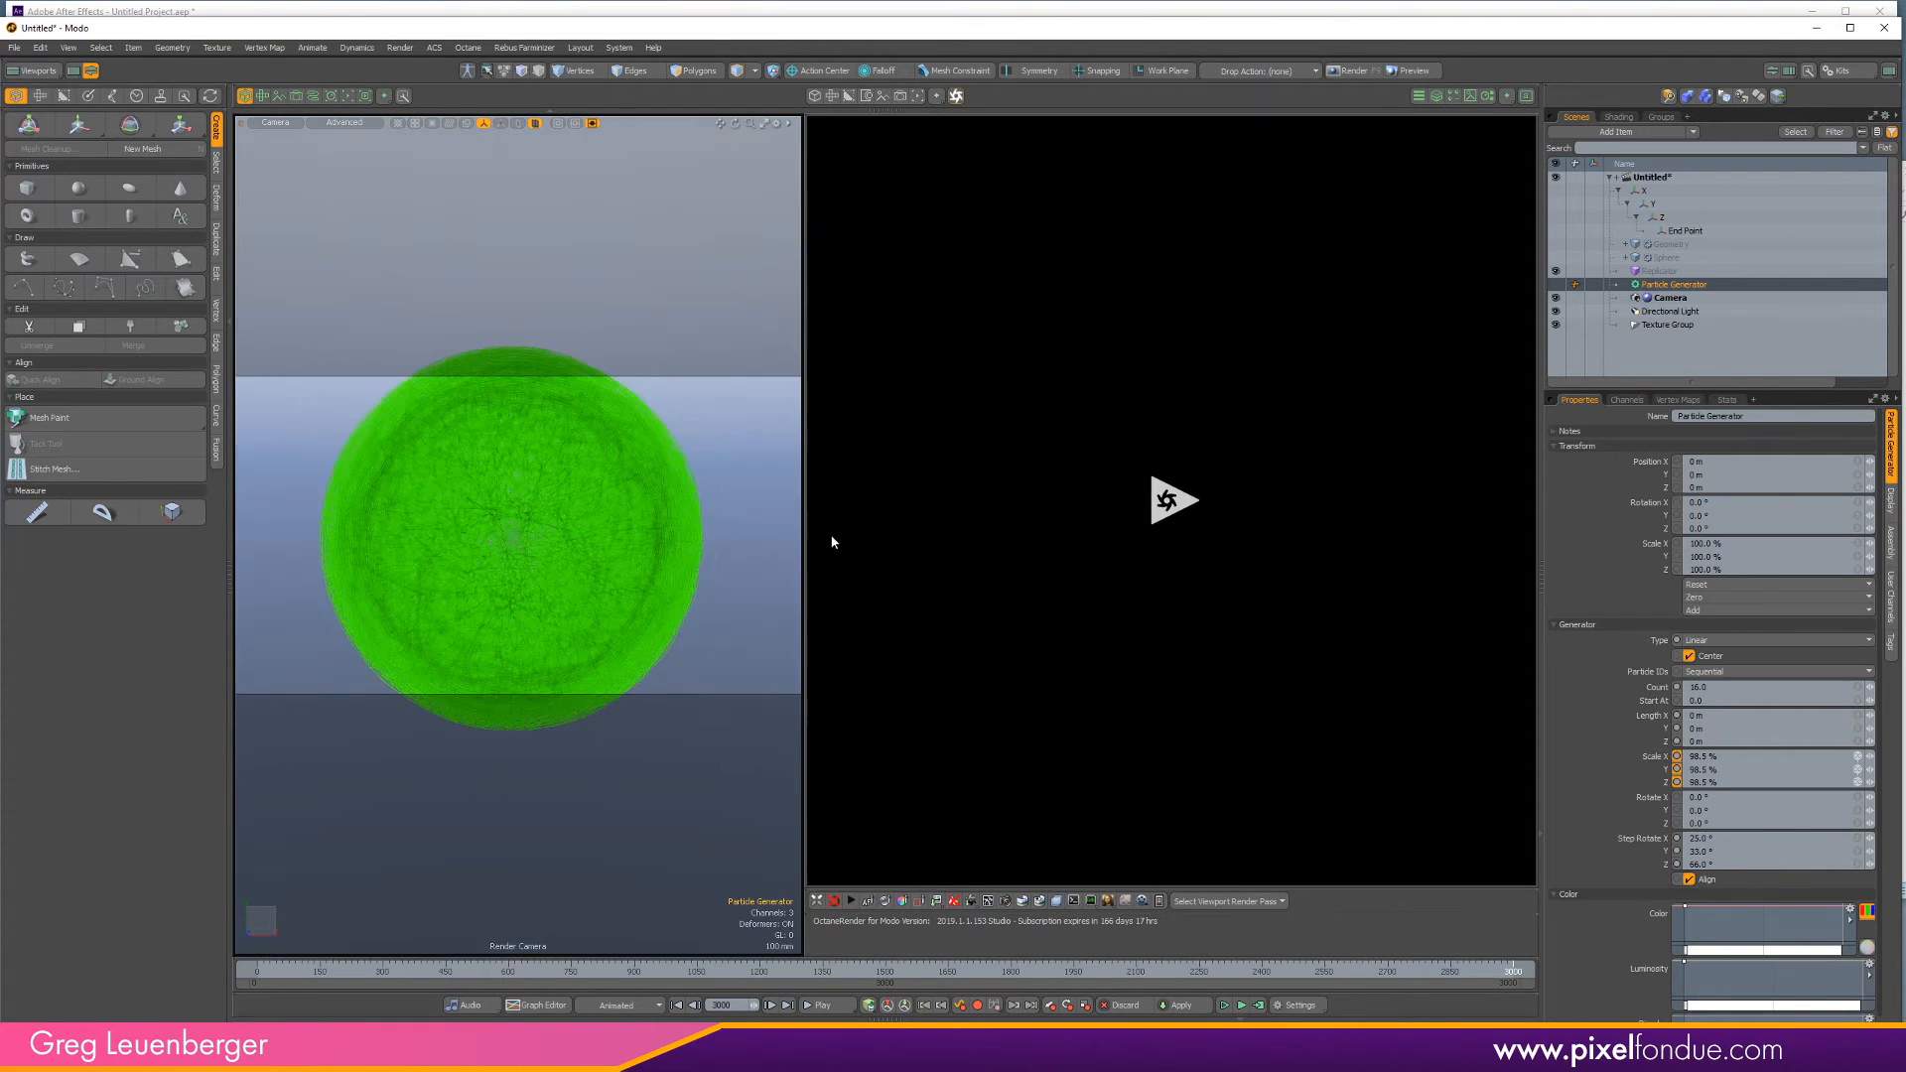
Check the Geometry mesh's Render Curves setting and start the Octane live render of the replicated string ball.
{"action": "left_click", "coordinate": [1671, 243]}
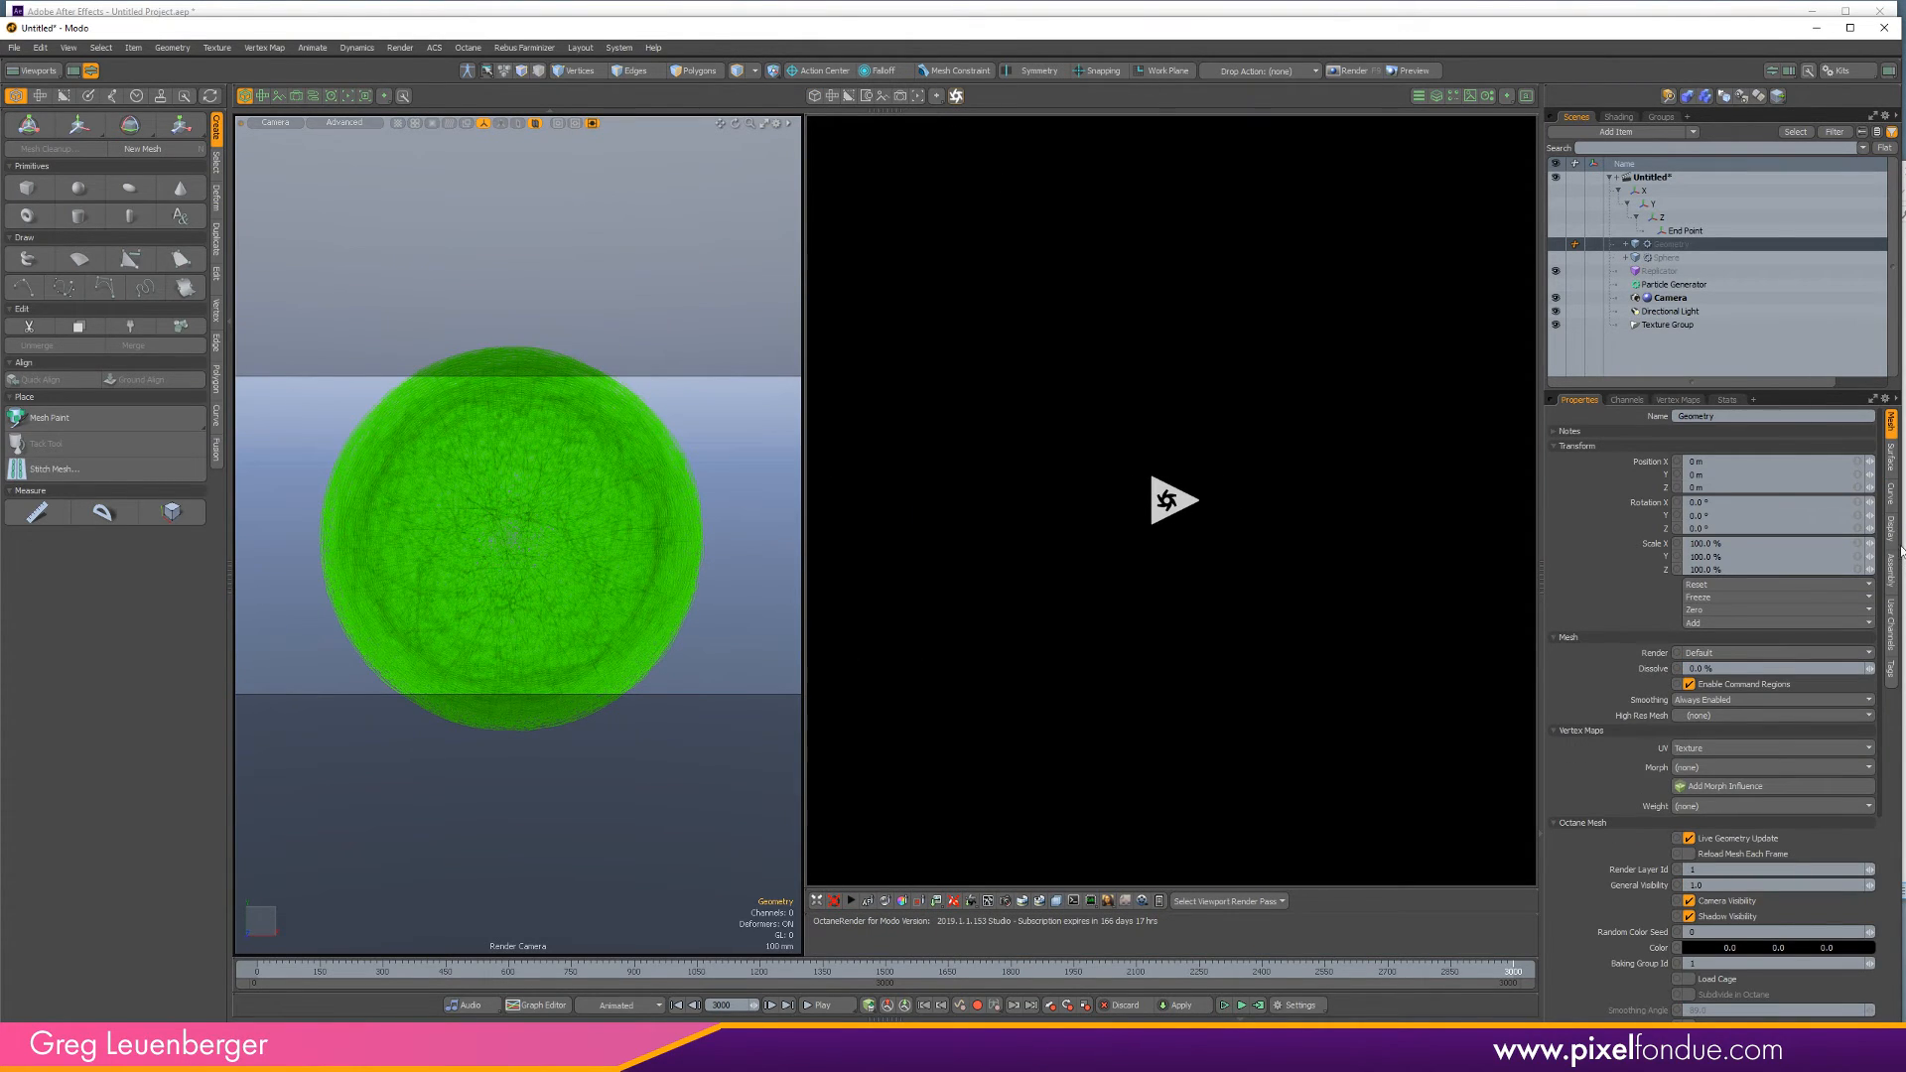
{"action": "left_click", "coordinate": [1891, 494]}
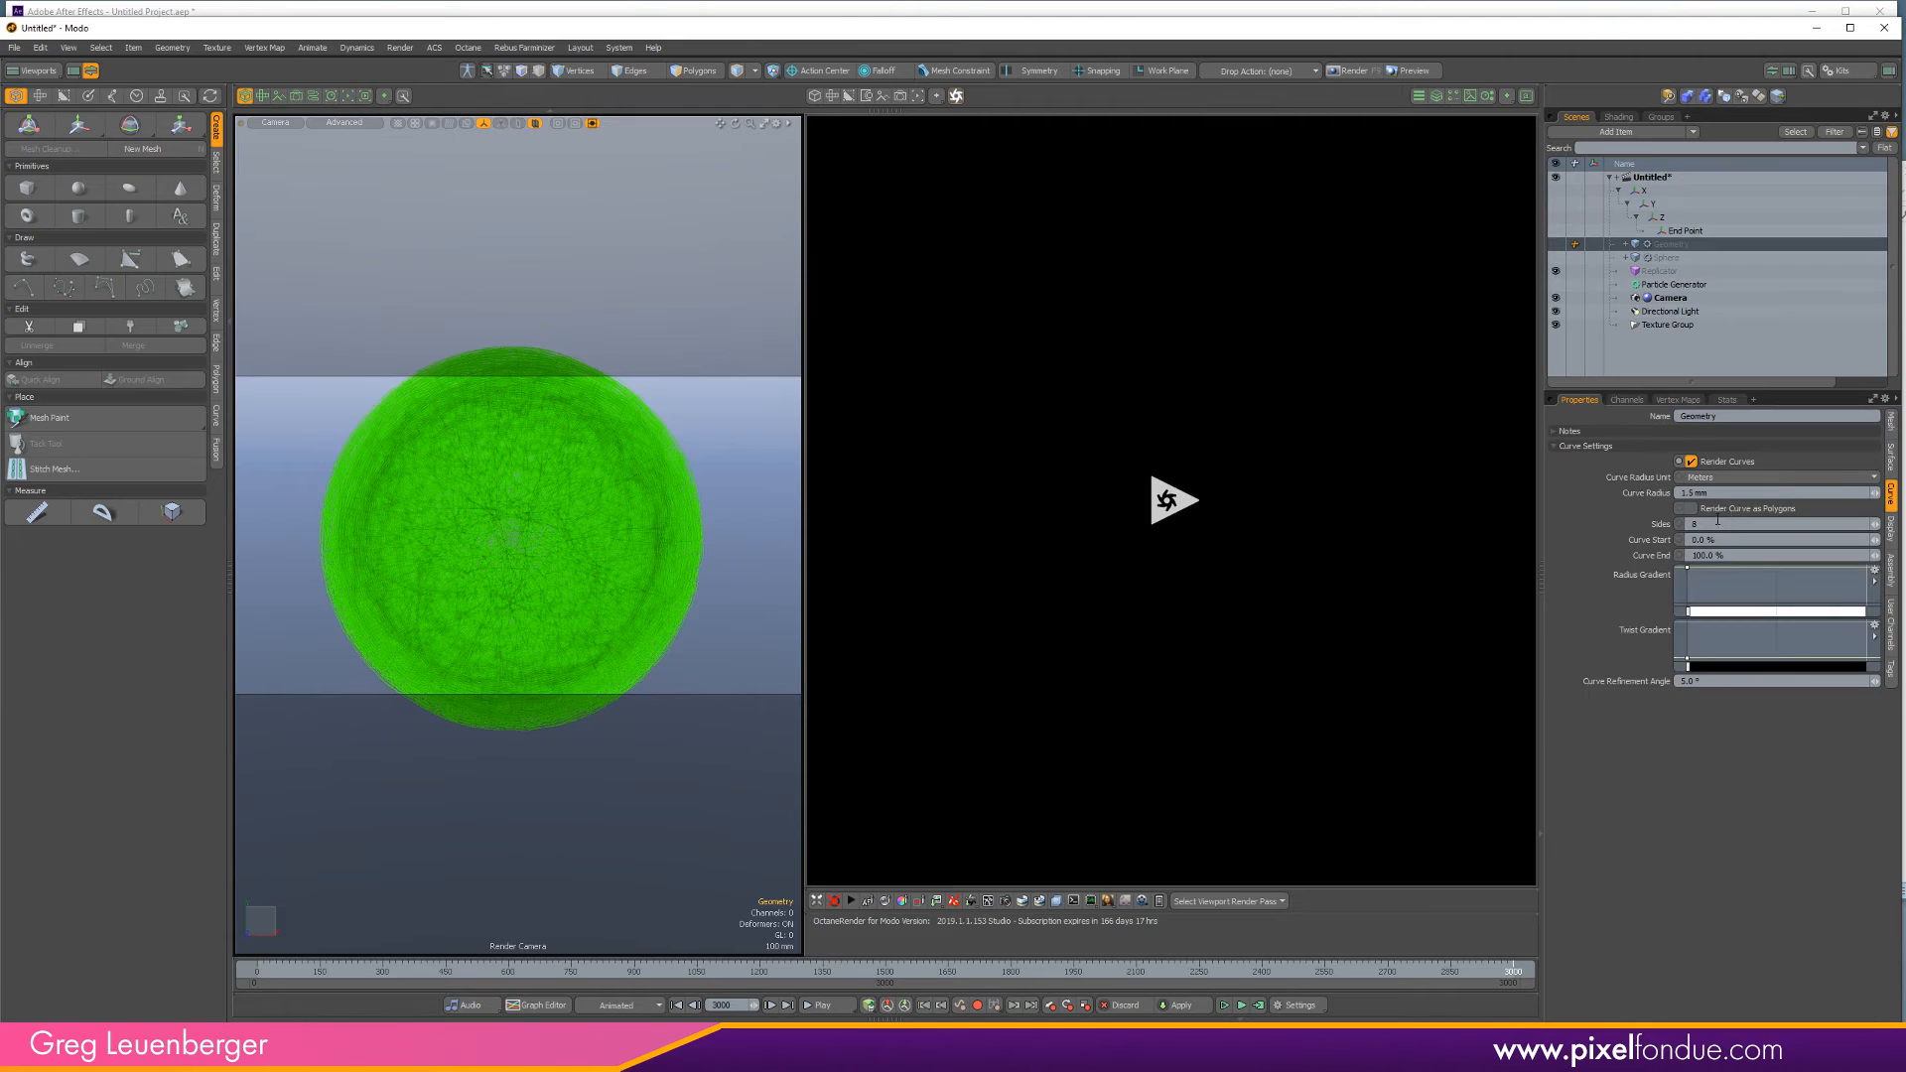
{"action": "left_click", "coordinate": [1729, 466]}
{"action": "left_click", "coordinate": [1728, 466]}
{"action": "left_click", "coordinate": [851, 900]}
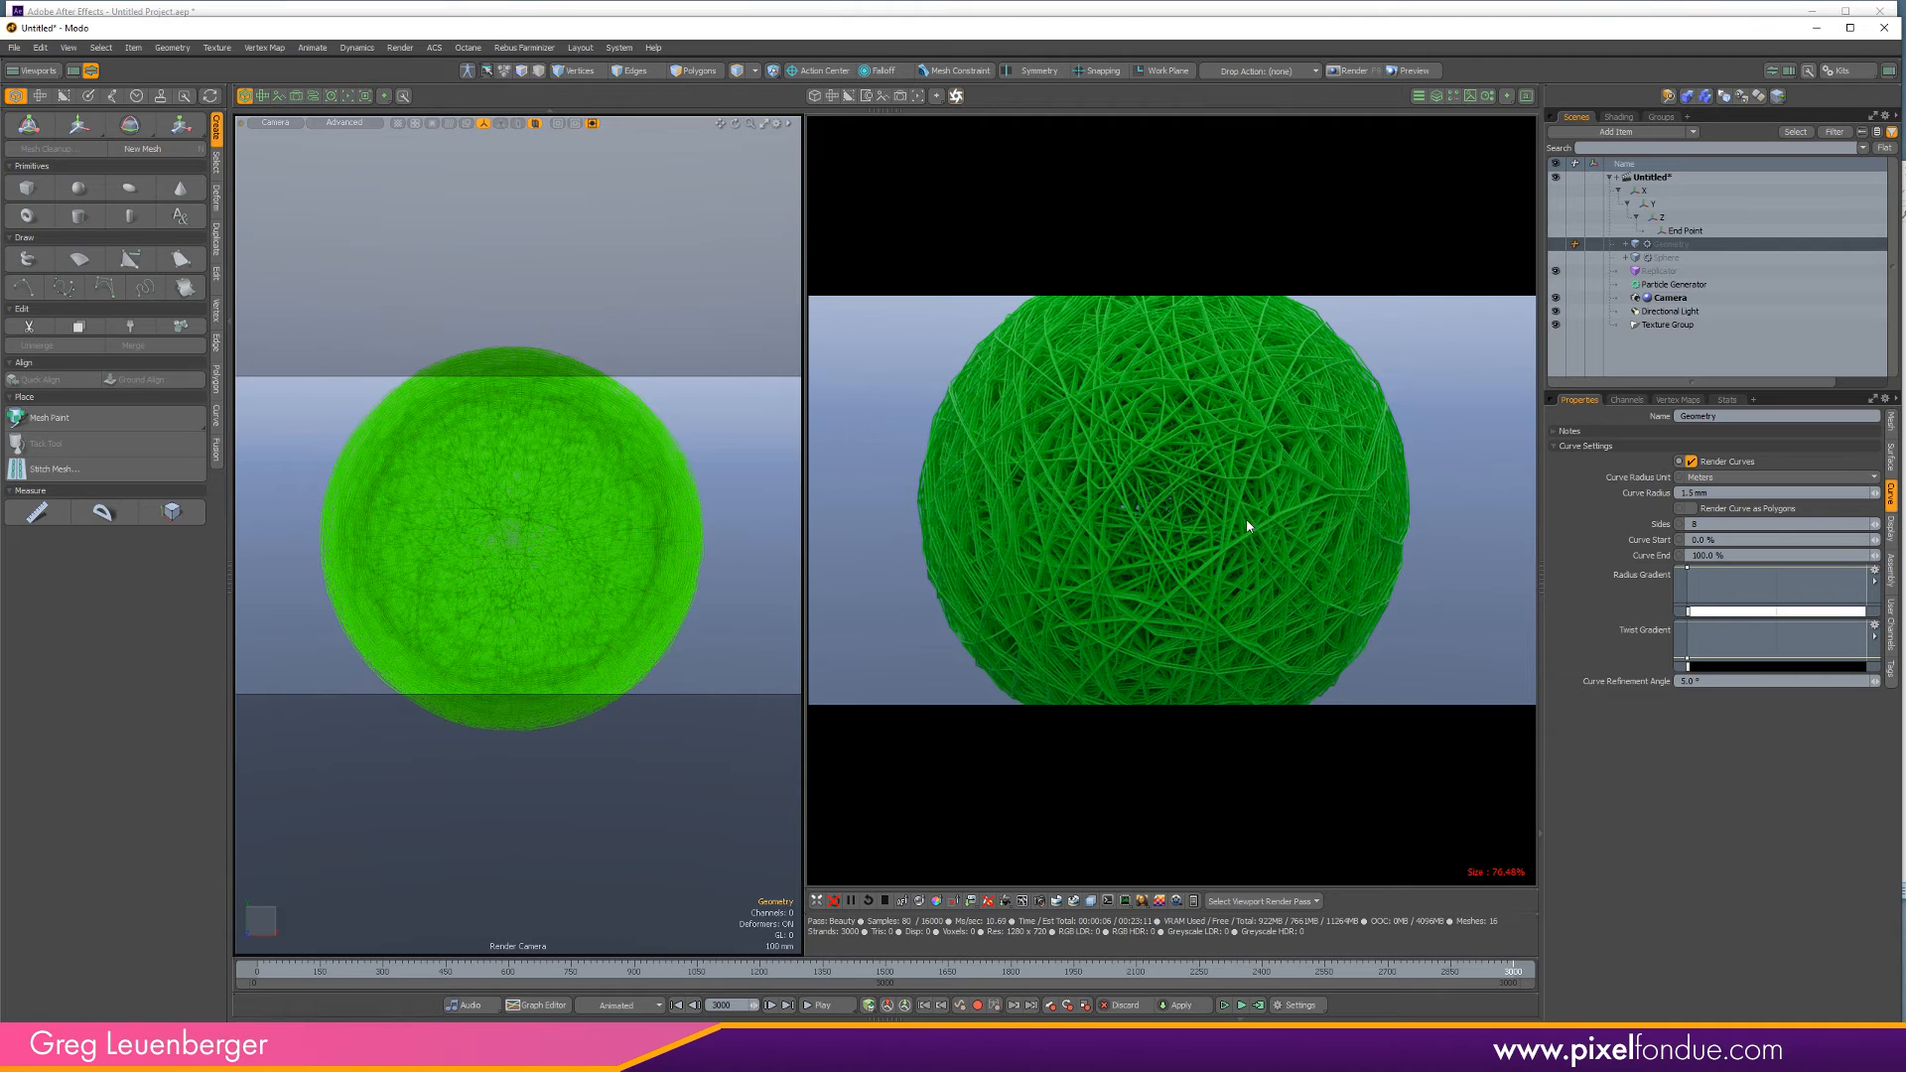
Hide the Replicator and show only the Geometry mesh in polygon mode.
{"action": "left_click", "coordinate": [1555, 270]}
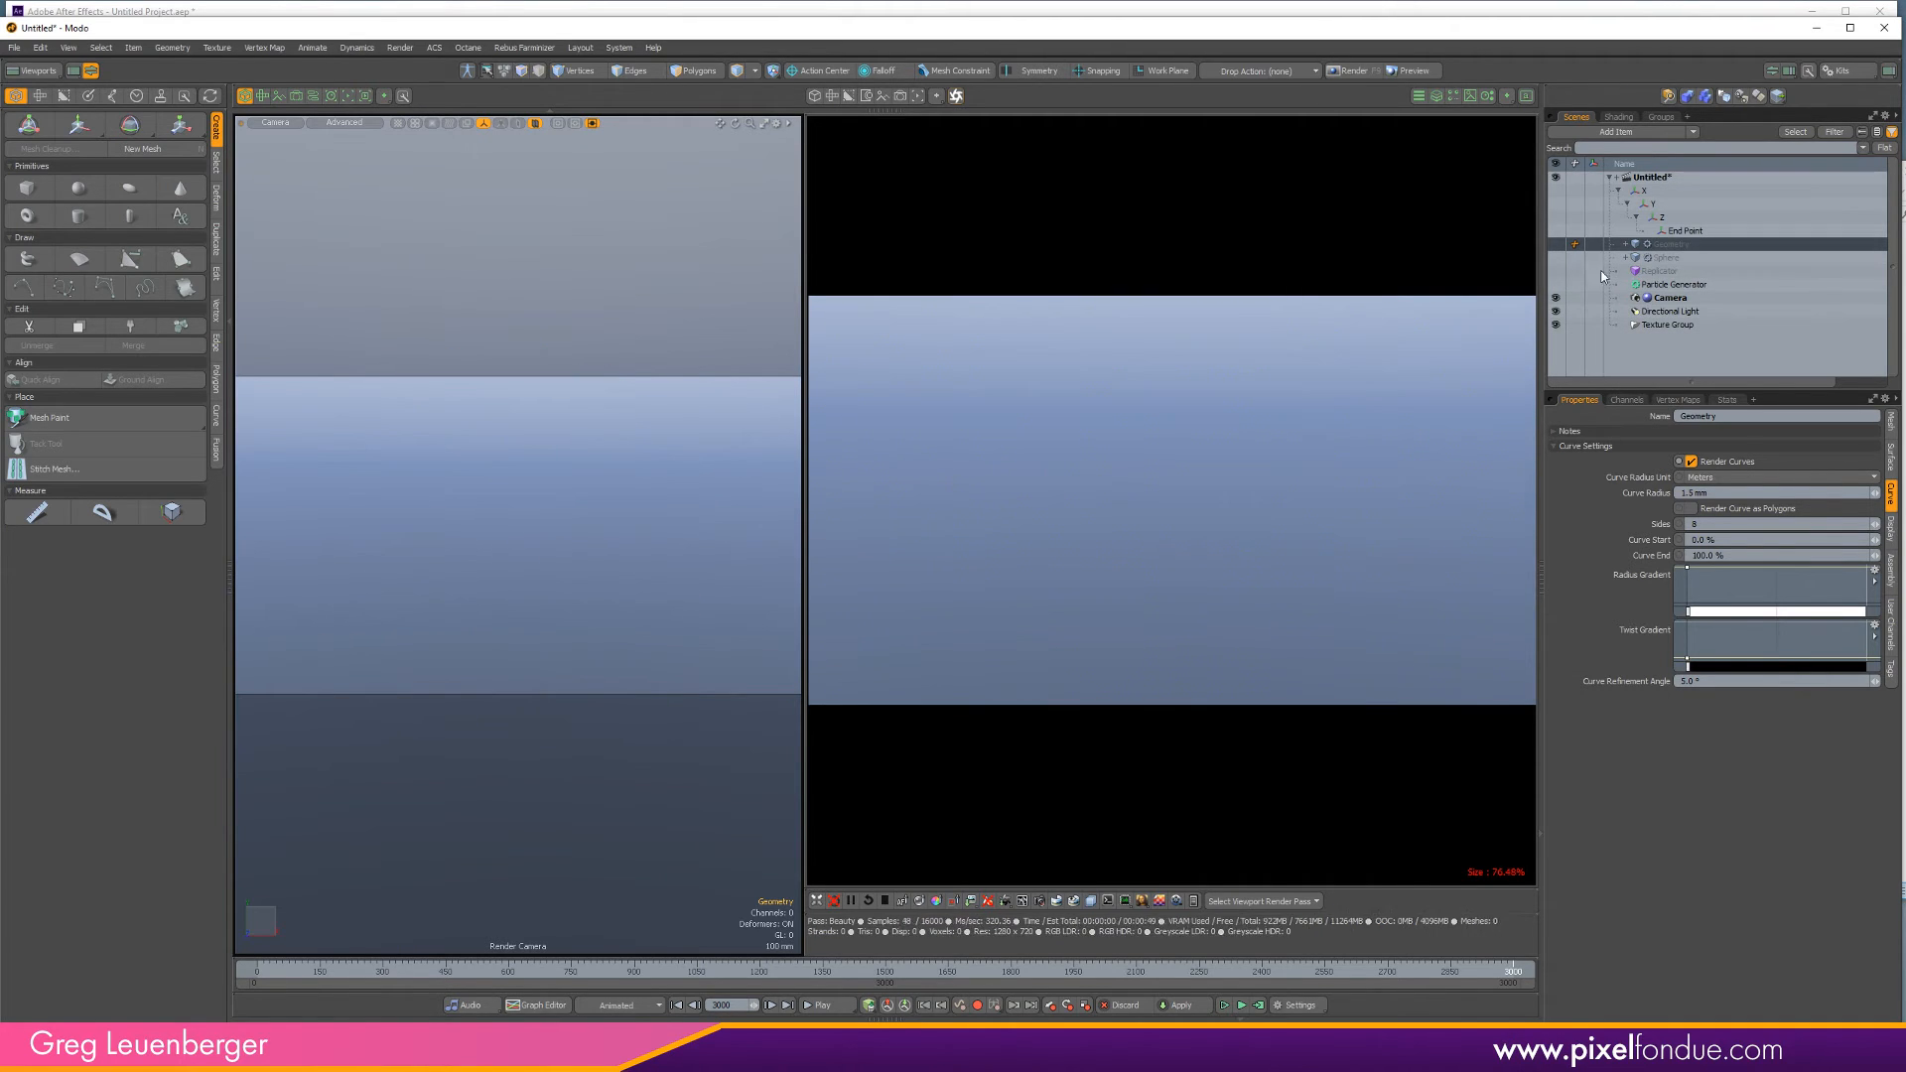
{"action": "left_click", "coordinate": [1555, 245]}
{"action": "key", "text": "ctrl+3"}
{"action": "left_click", "coordinate": [719, 639]}
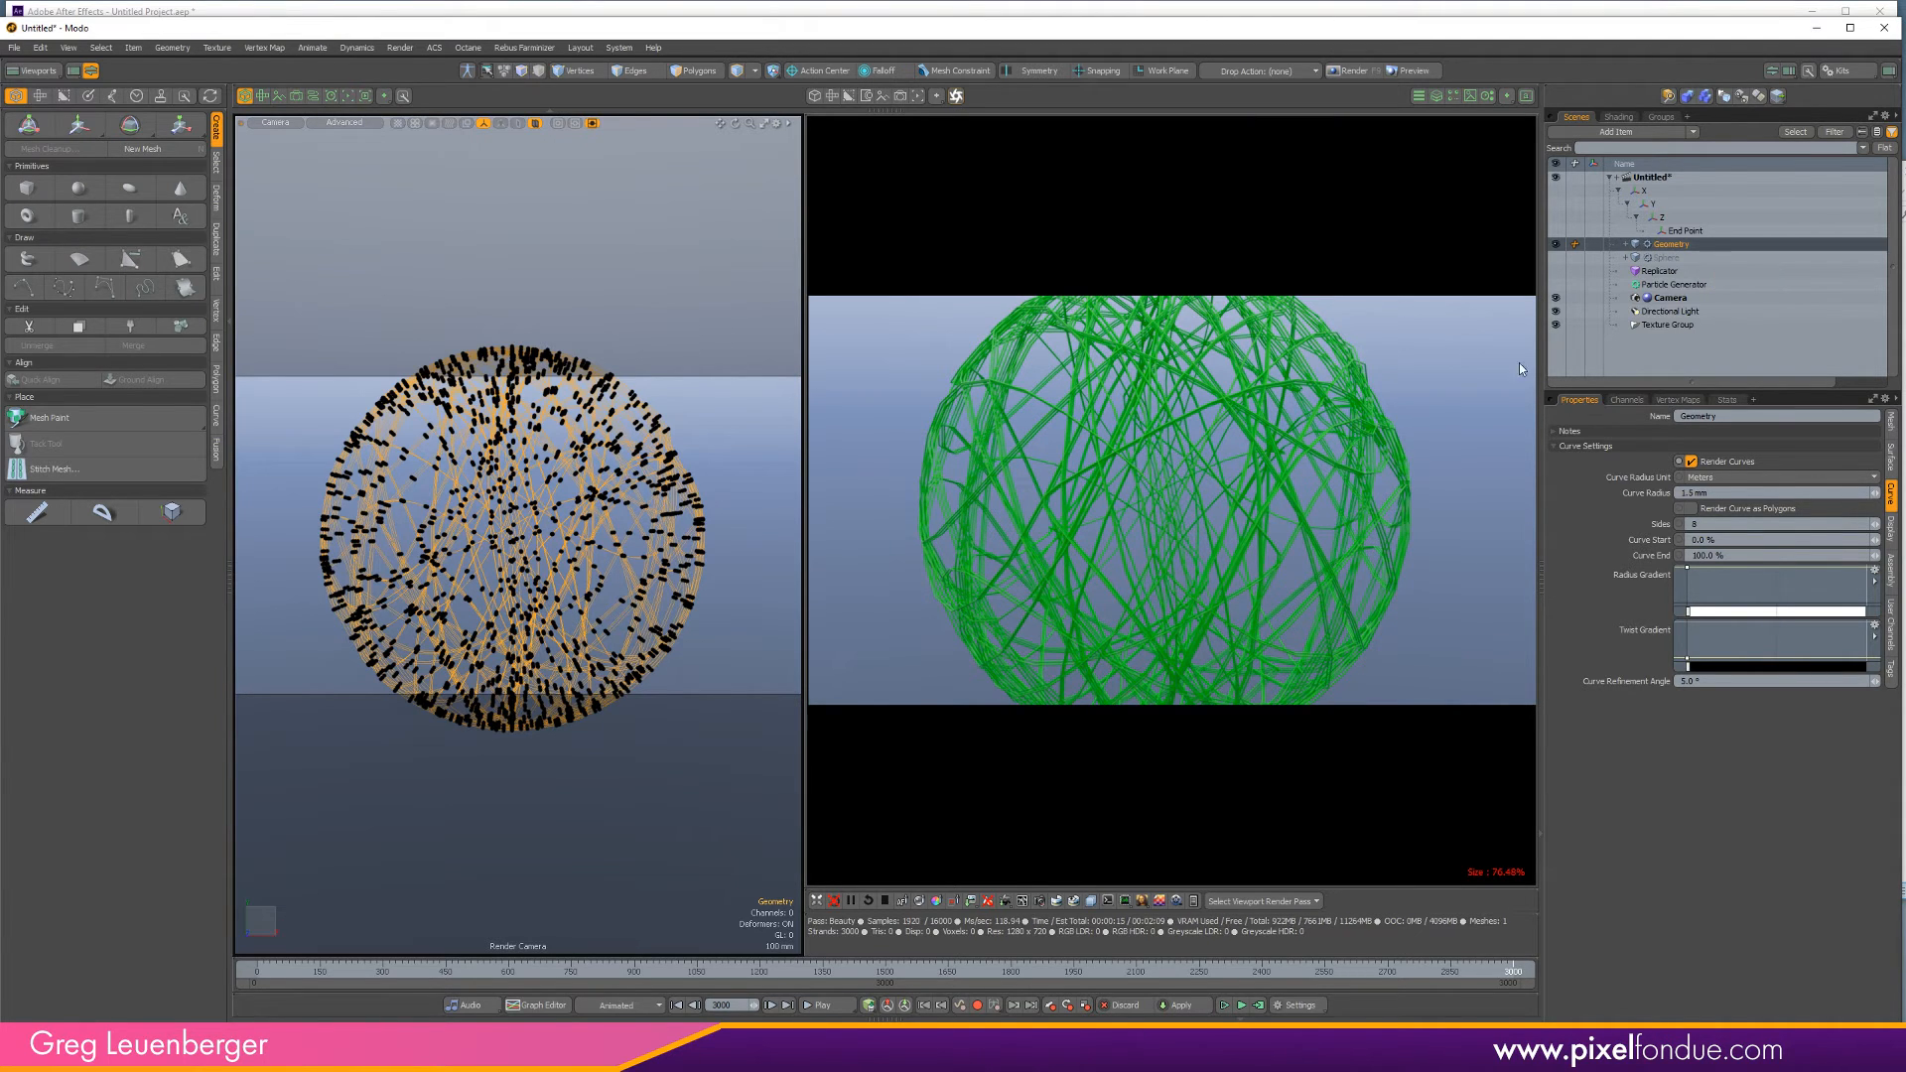
Display the mesh operations list and add a Curve Rebuild operation to the Geometry mesh.
{"action": "left_click", "coordinate": [1435, 103]}
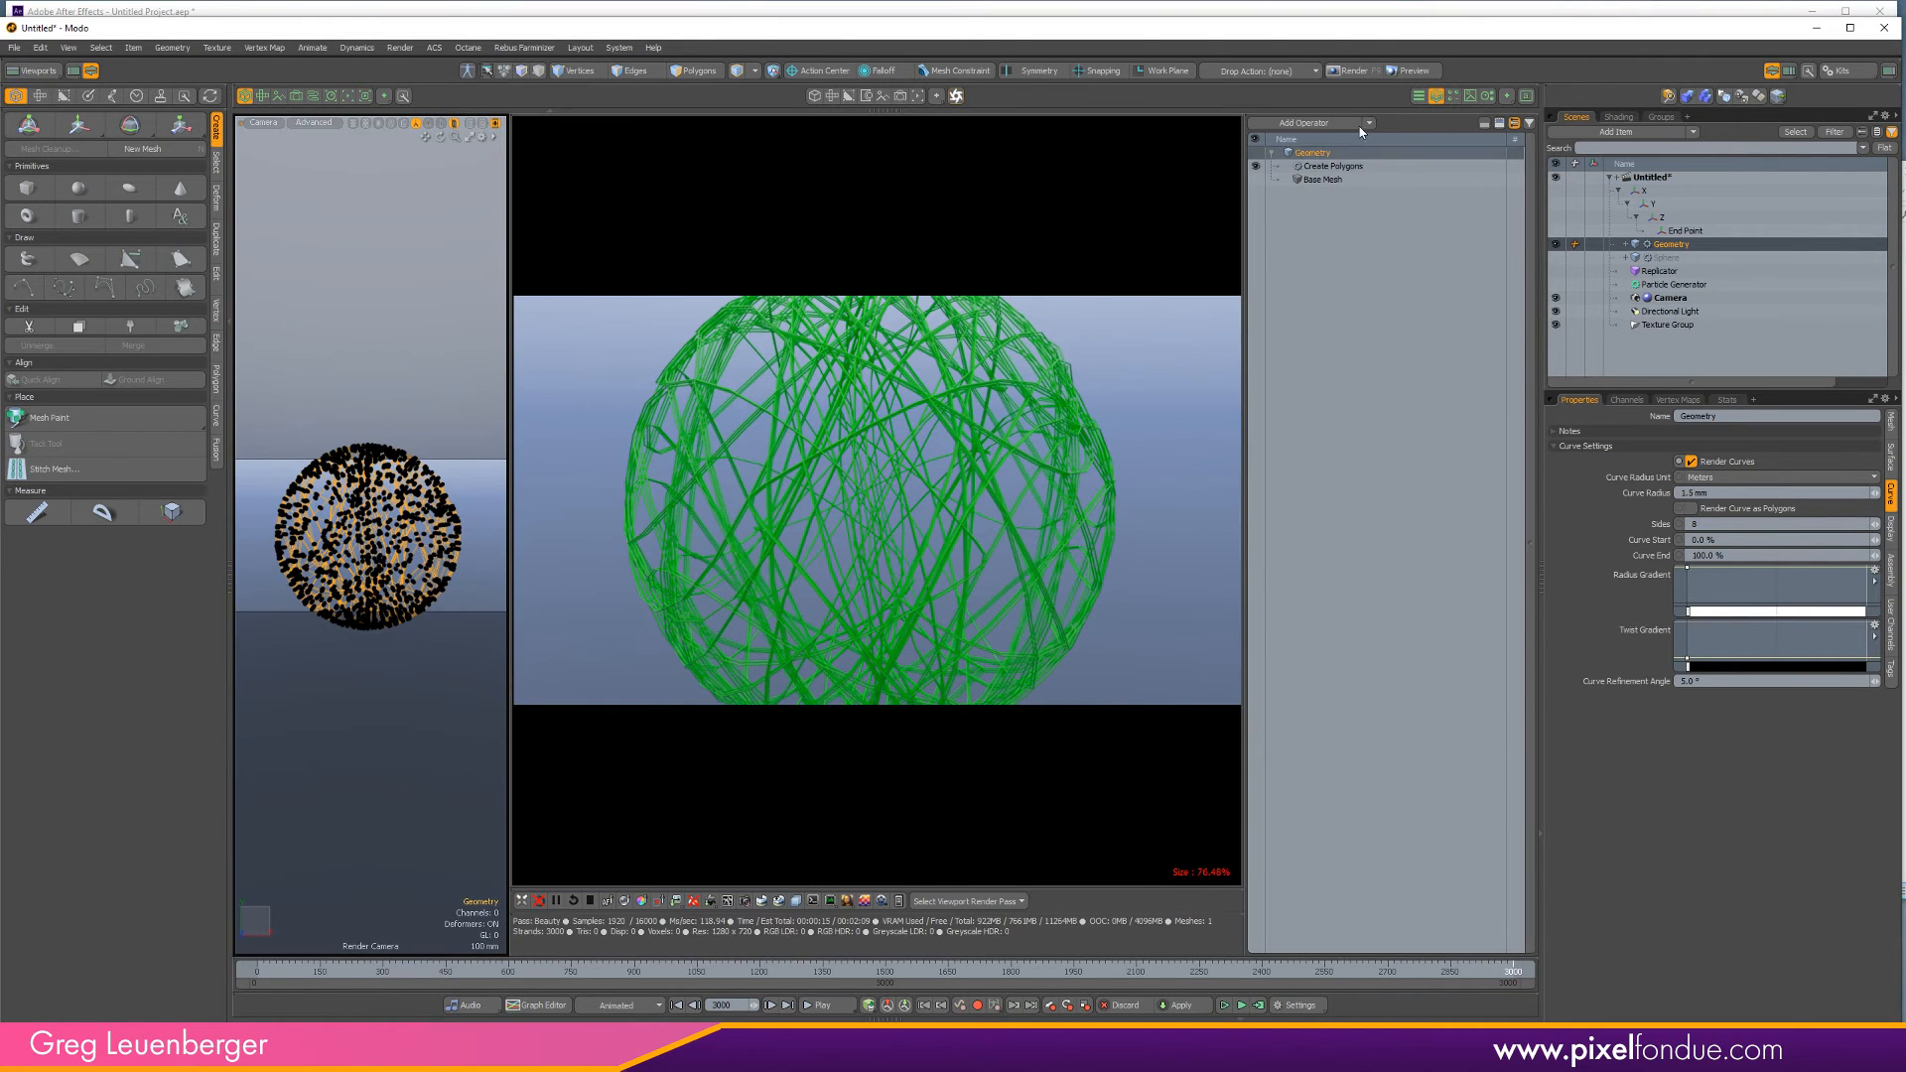
{"action": "left_click", "coordinate": [1325, 122]}
{"action": "type", "text": "curve re"}
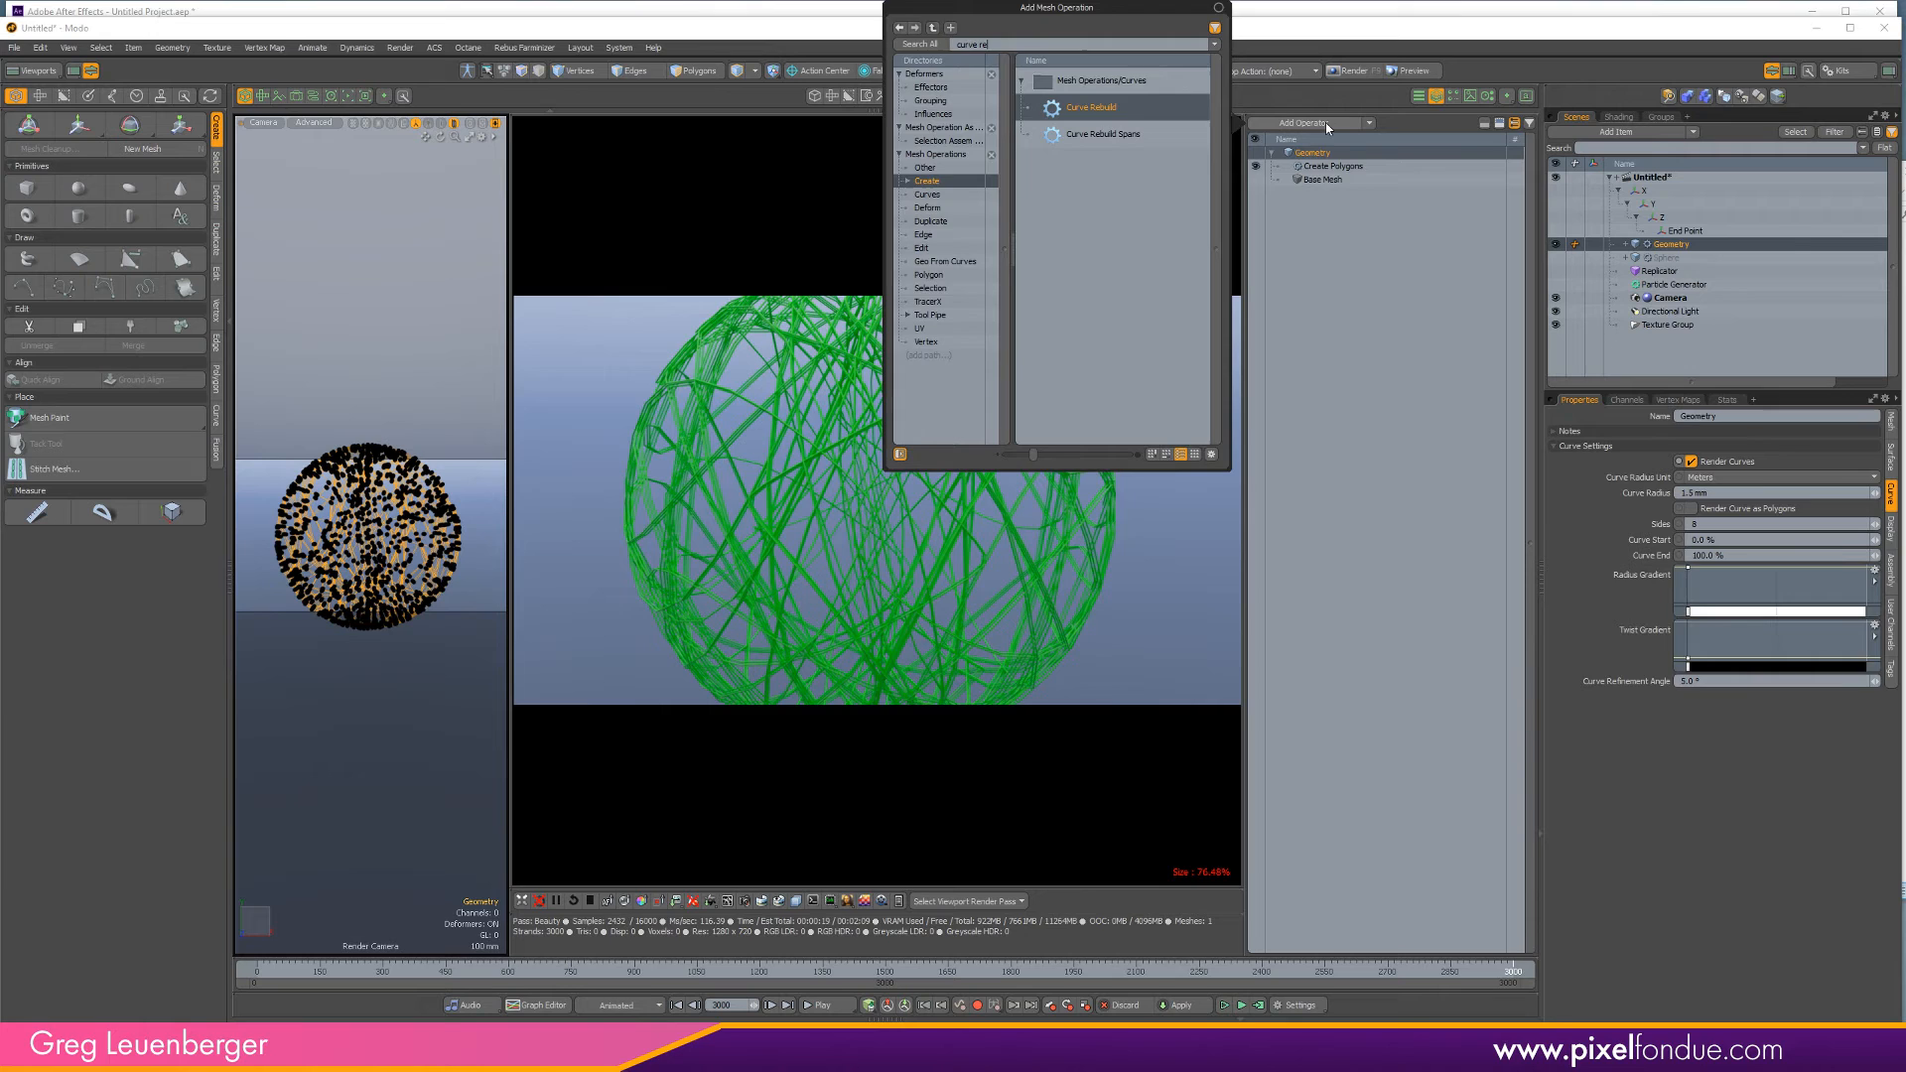
{"action": "key", "text": "Return"}
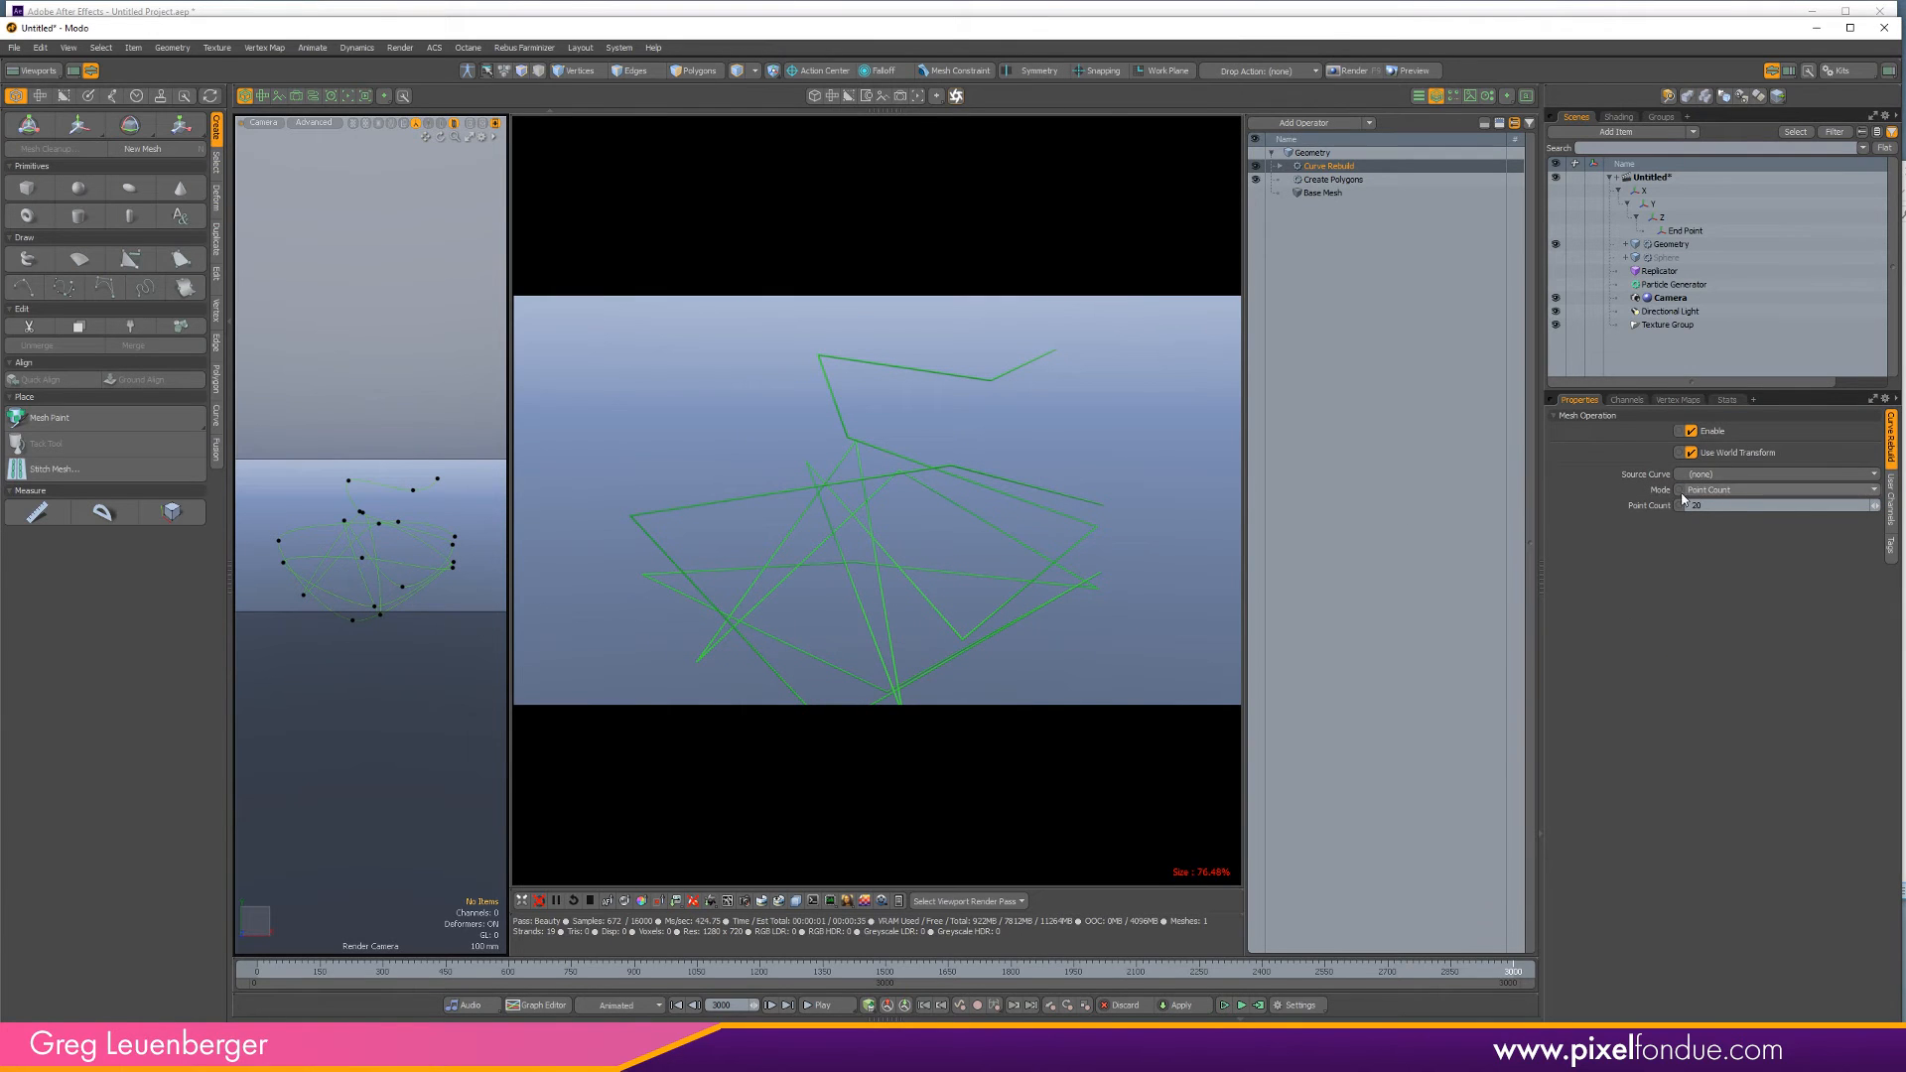
Set the Curve Rebuild mode to Exact Distance with a point spacing of 3 mm.
{"action": "left_click", "coordinate": [1727, 522]}
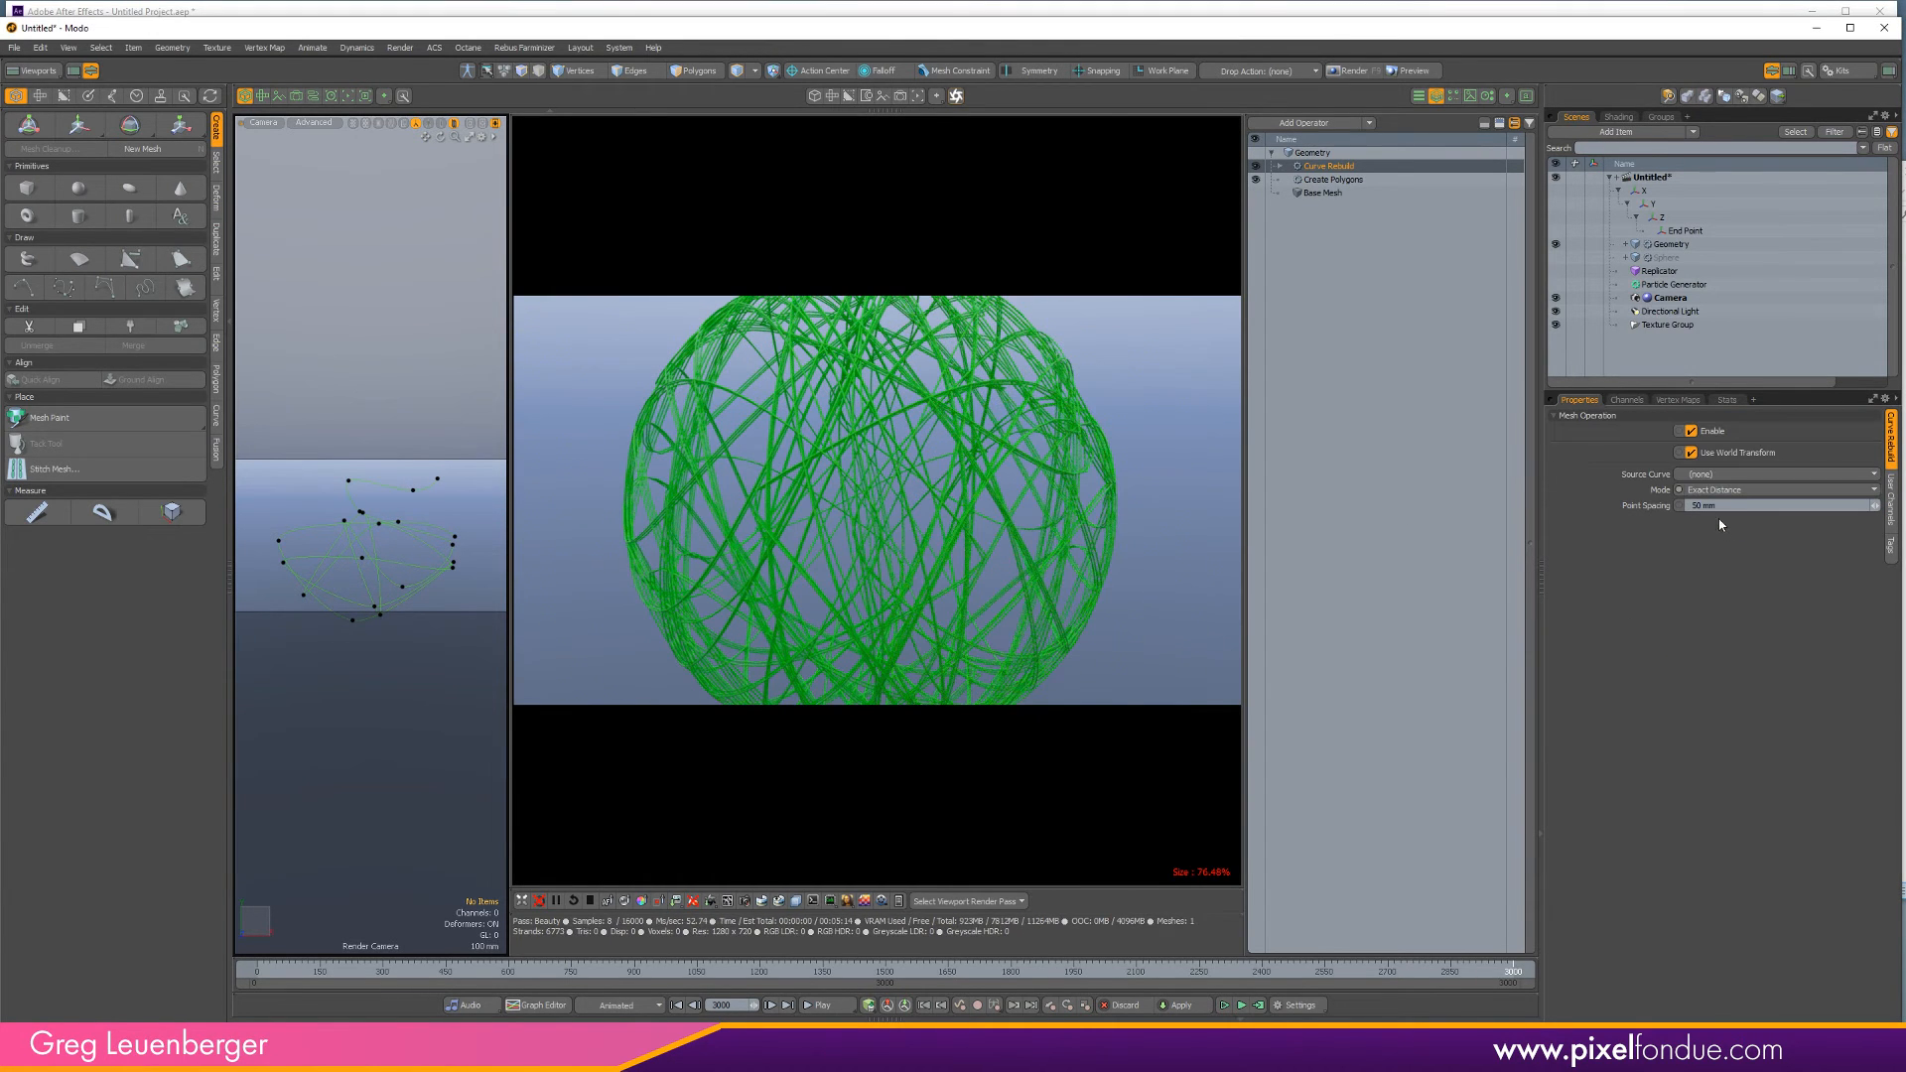
{"action": "left_click", "coordinate": [1733, 506]}
{"action": "type", "text": "."}
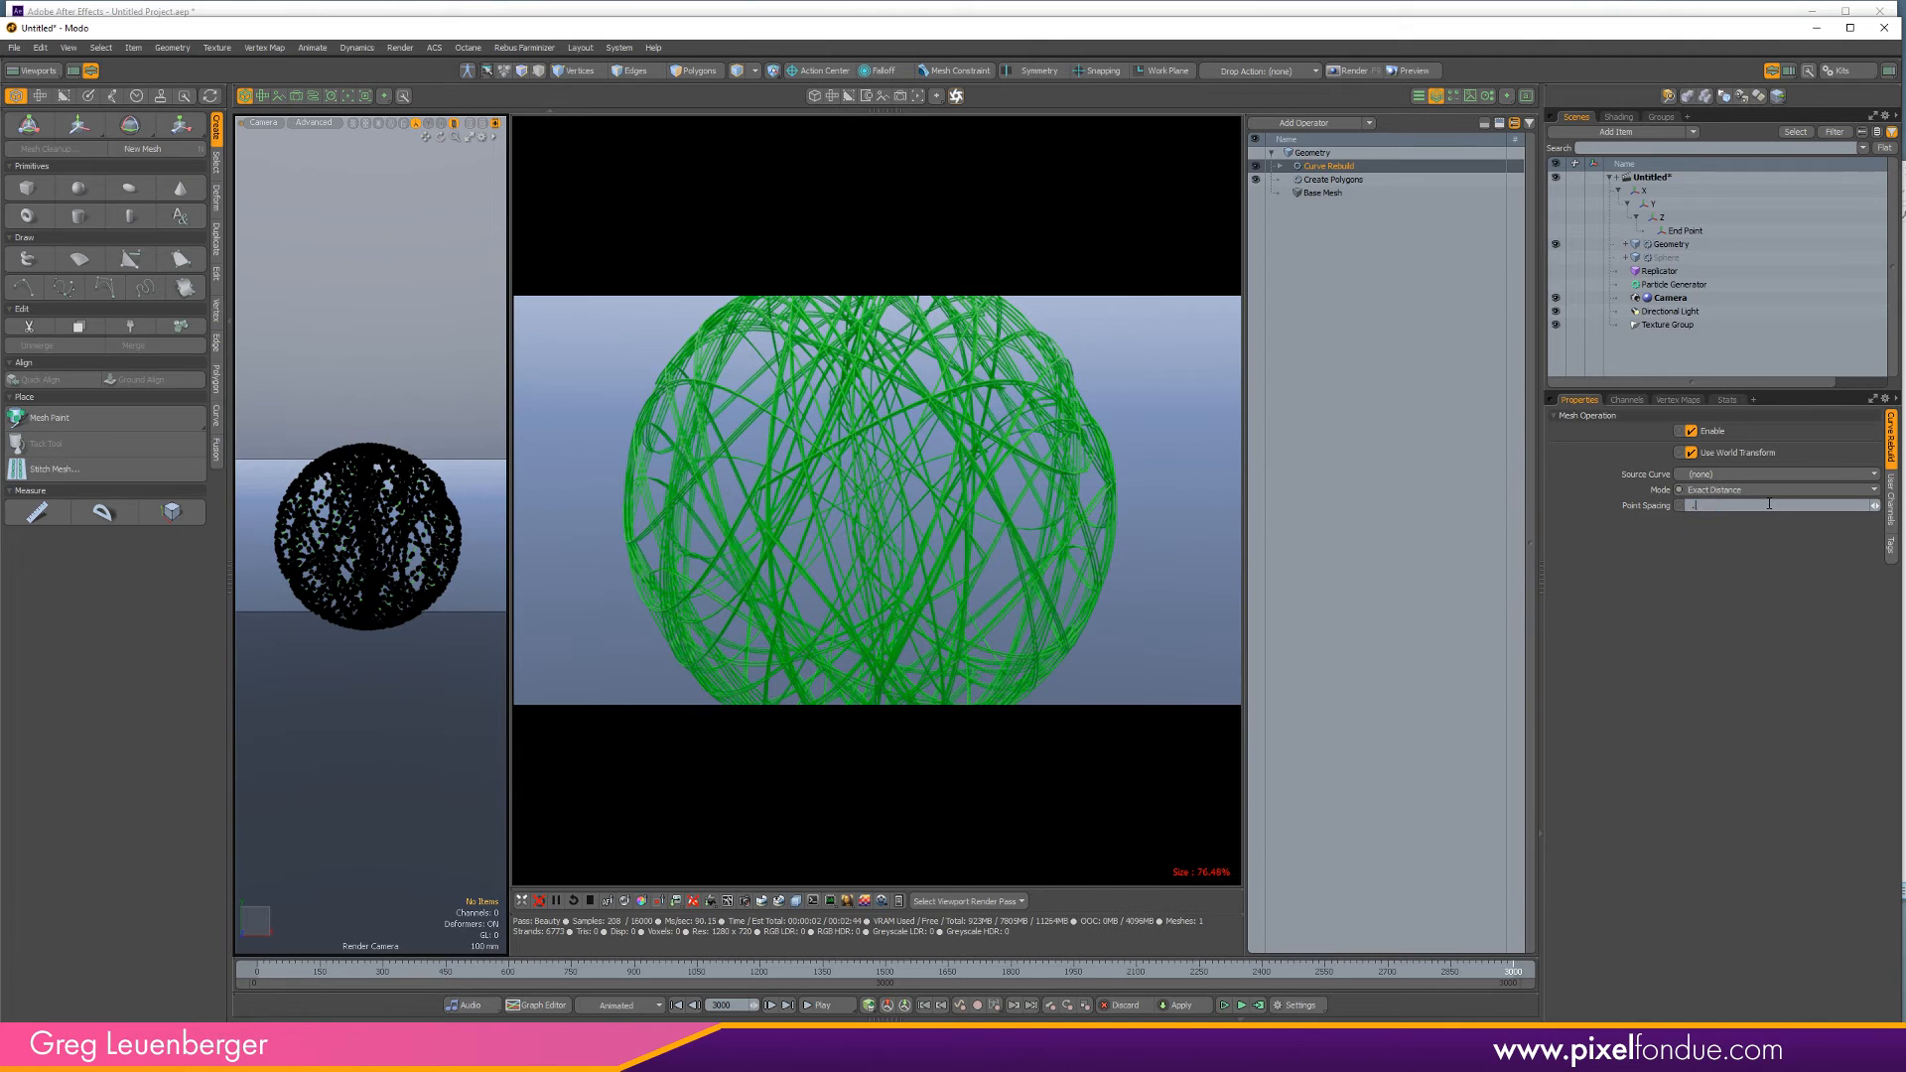
{"action": "type", "text": "003"}
{"action": "key", "text": "Return"}
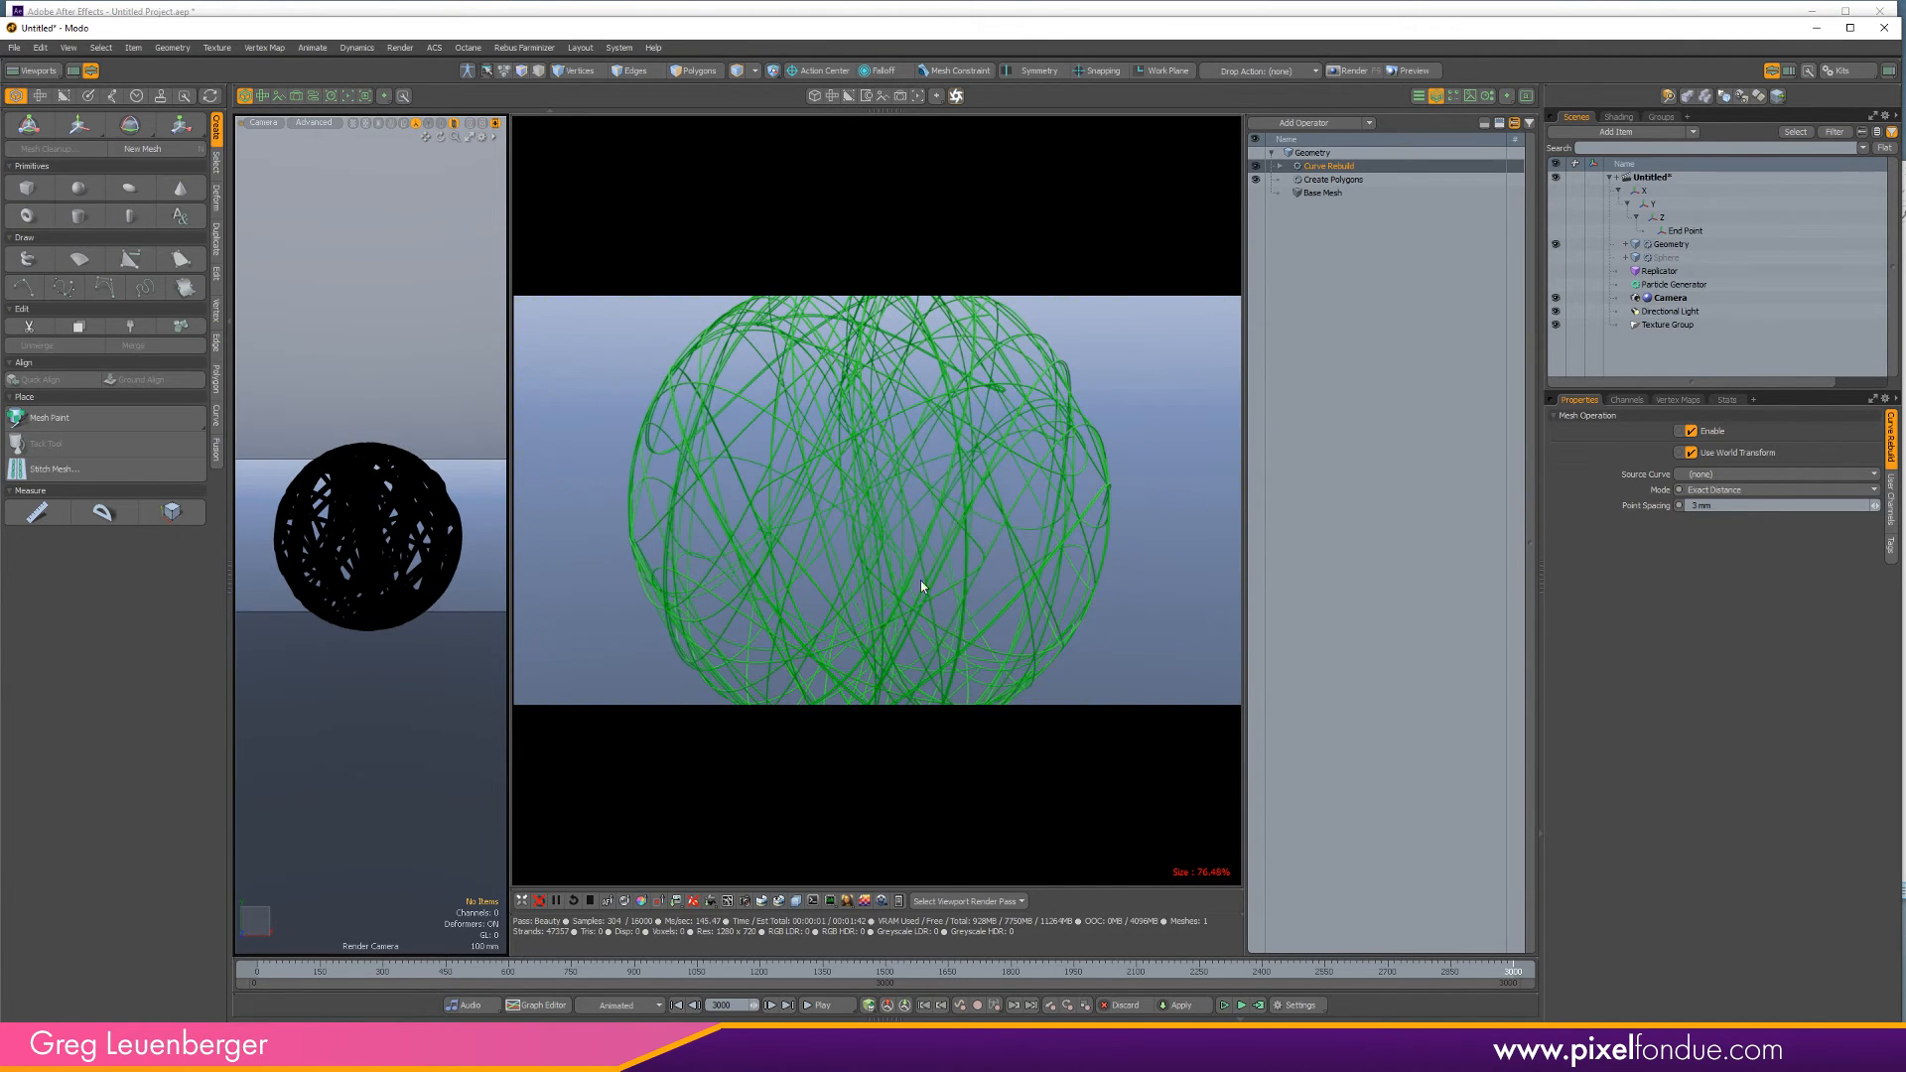
Show the Replicator instead of the single Geometry mesh and set Geometry's curve radius to 2.5 mm.
{"action": "left_click", "coordinate": [1556, 244]}
{"action": "left_click", "coordinate": [1555, 271]}
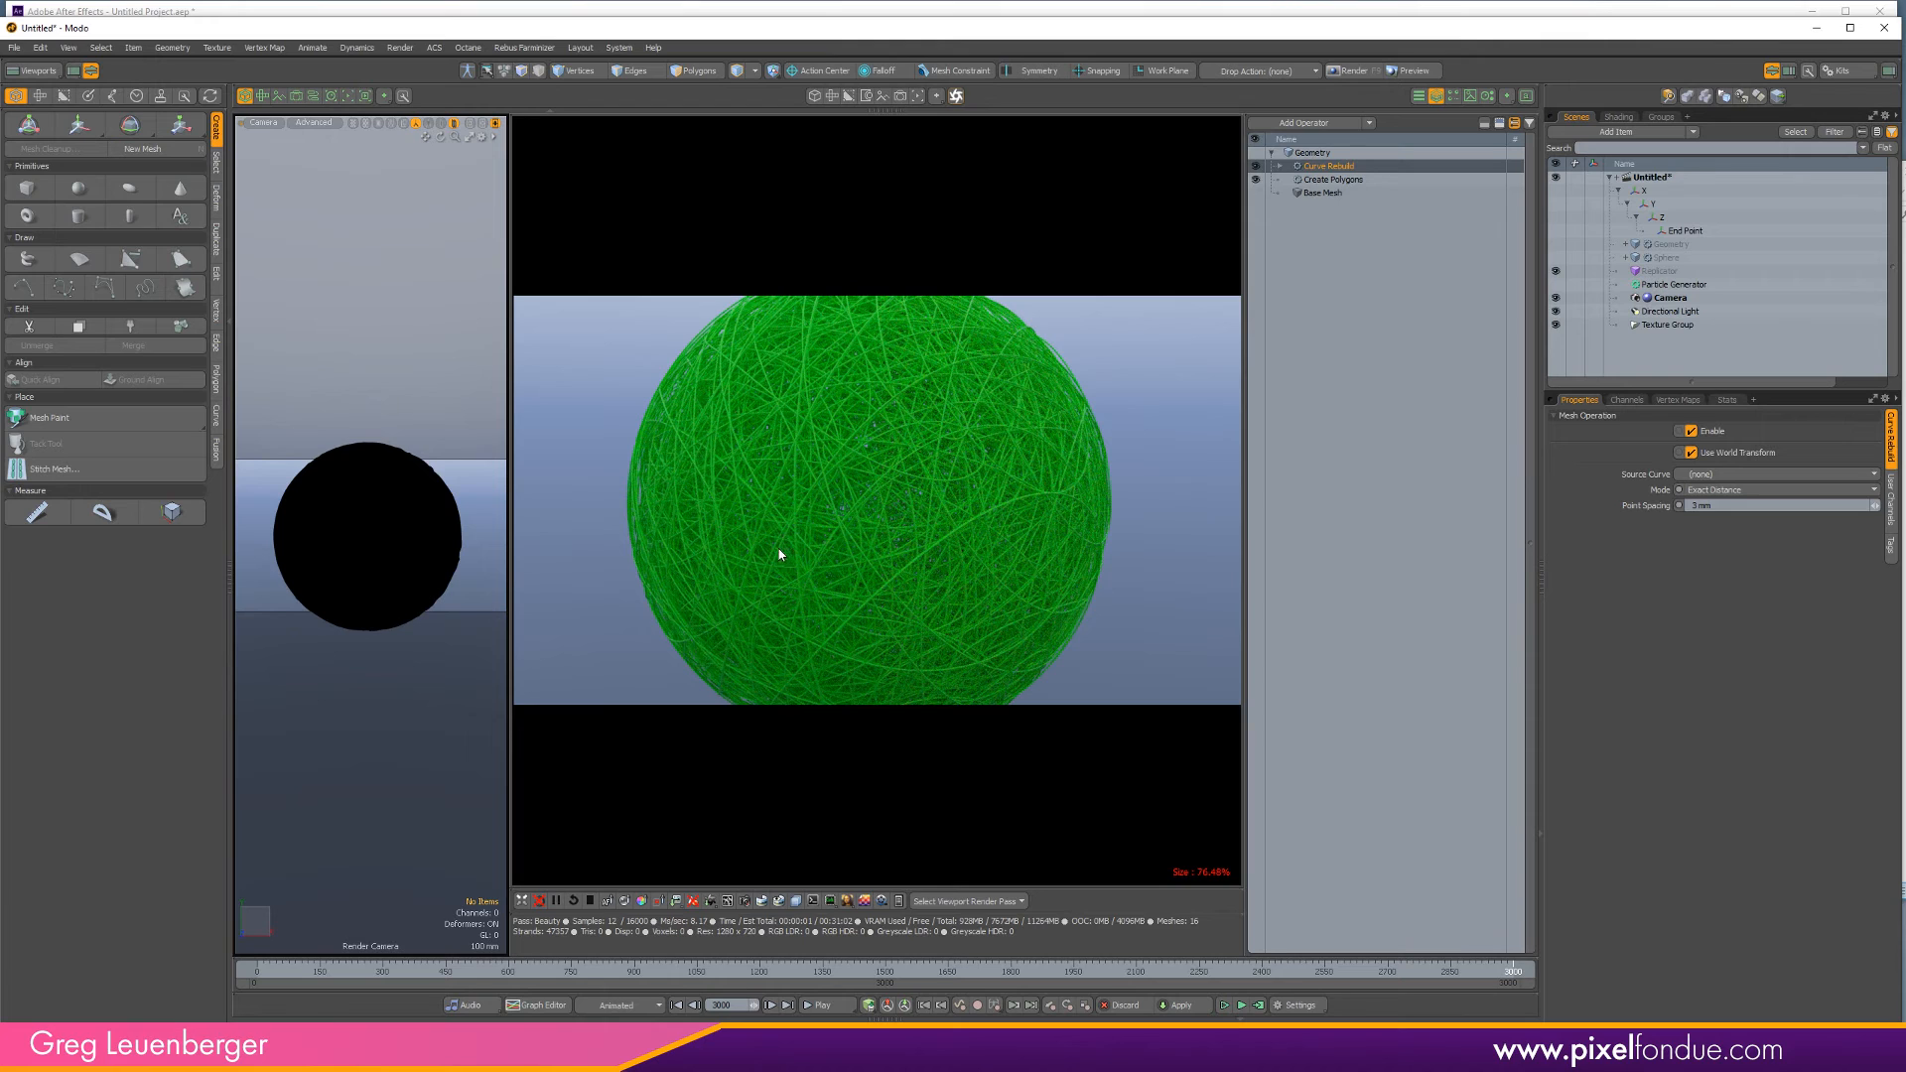
{"action": "left_click", "coordinate": [1676, 244]}
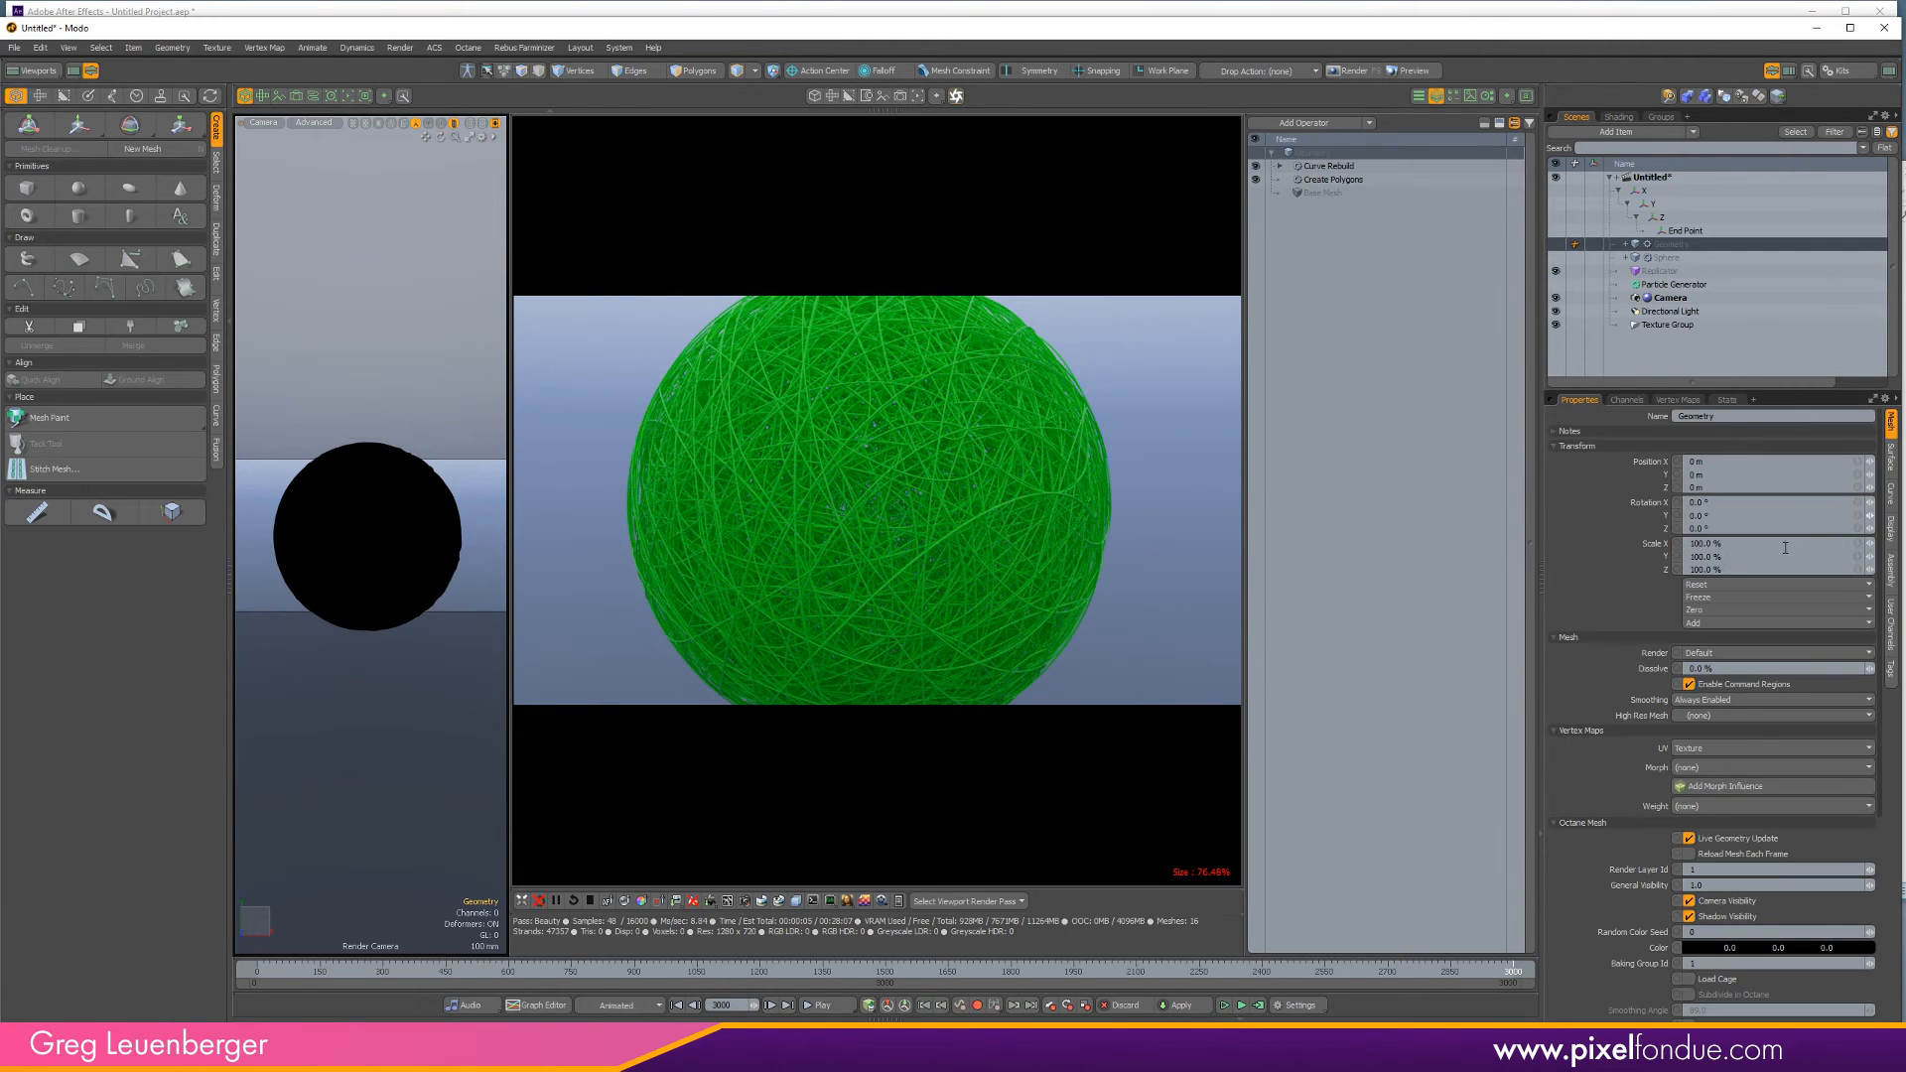
{"action": "left_click", "coordinate": [1891, 493]}
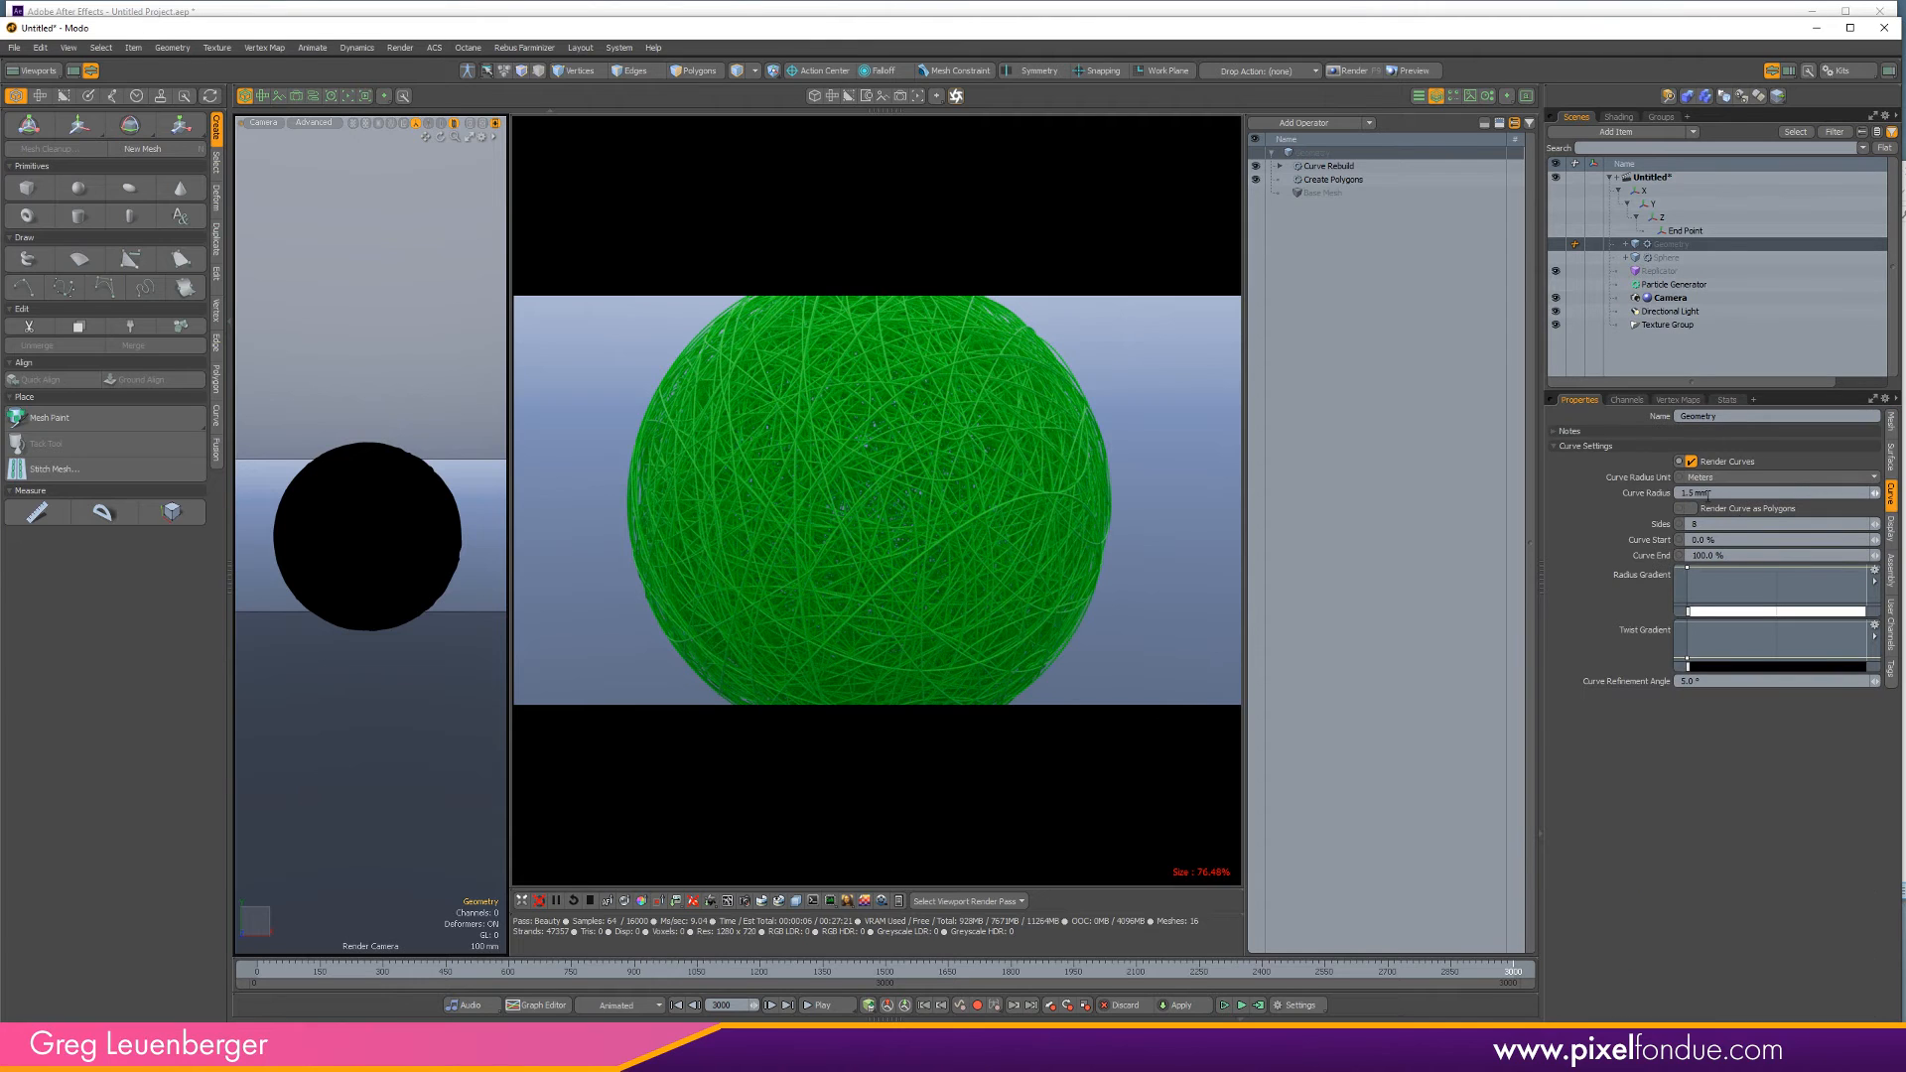
{"action": "left_click", "coordinate": [1709, 493]}
{"action": "type", "text": "2.5"}
{"action": "key", "text": "Return"}
Move the render camera closer to the string ball and reframe it slightly.
{"action": "left_click_drag", "start_coordinate": [413, 532], "coordinate": [509, 534], "text": "ctrl+alt"}
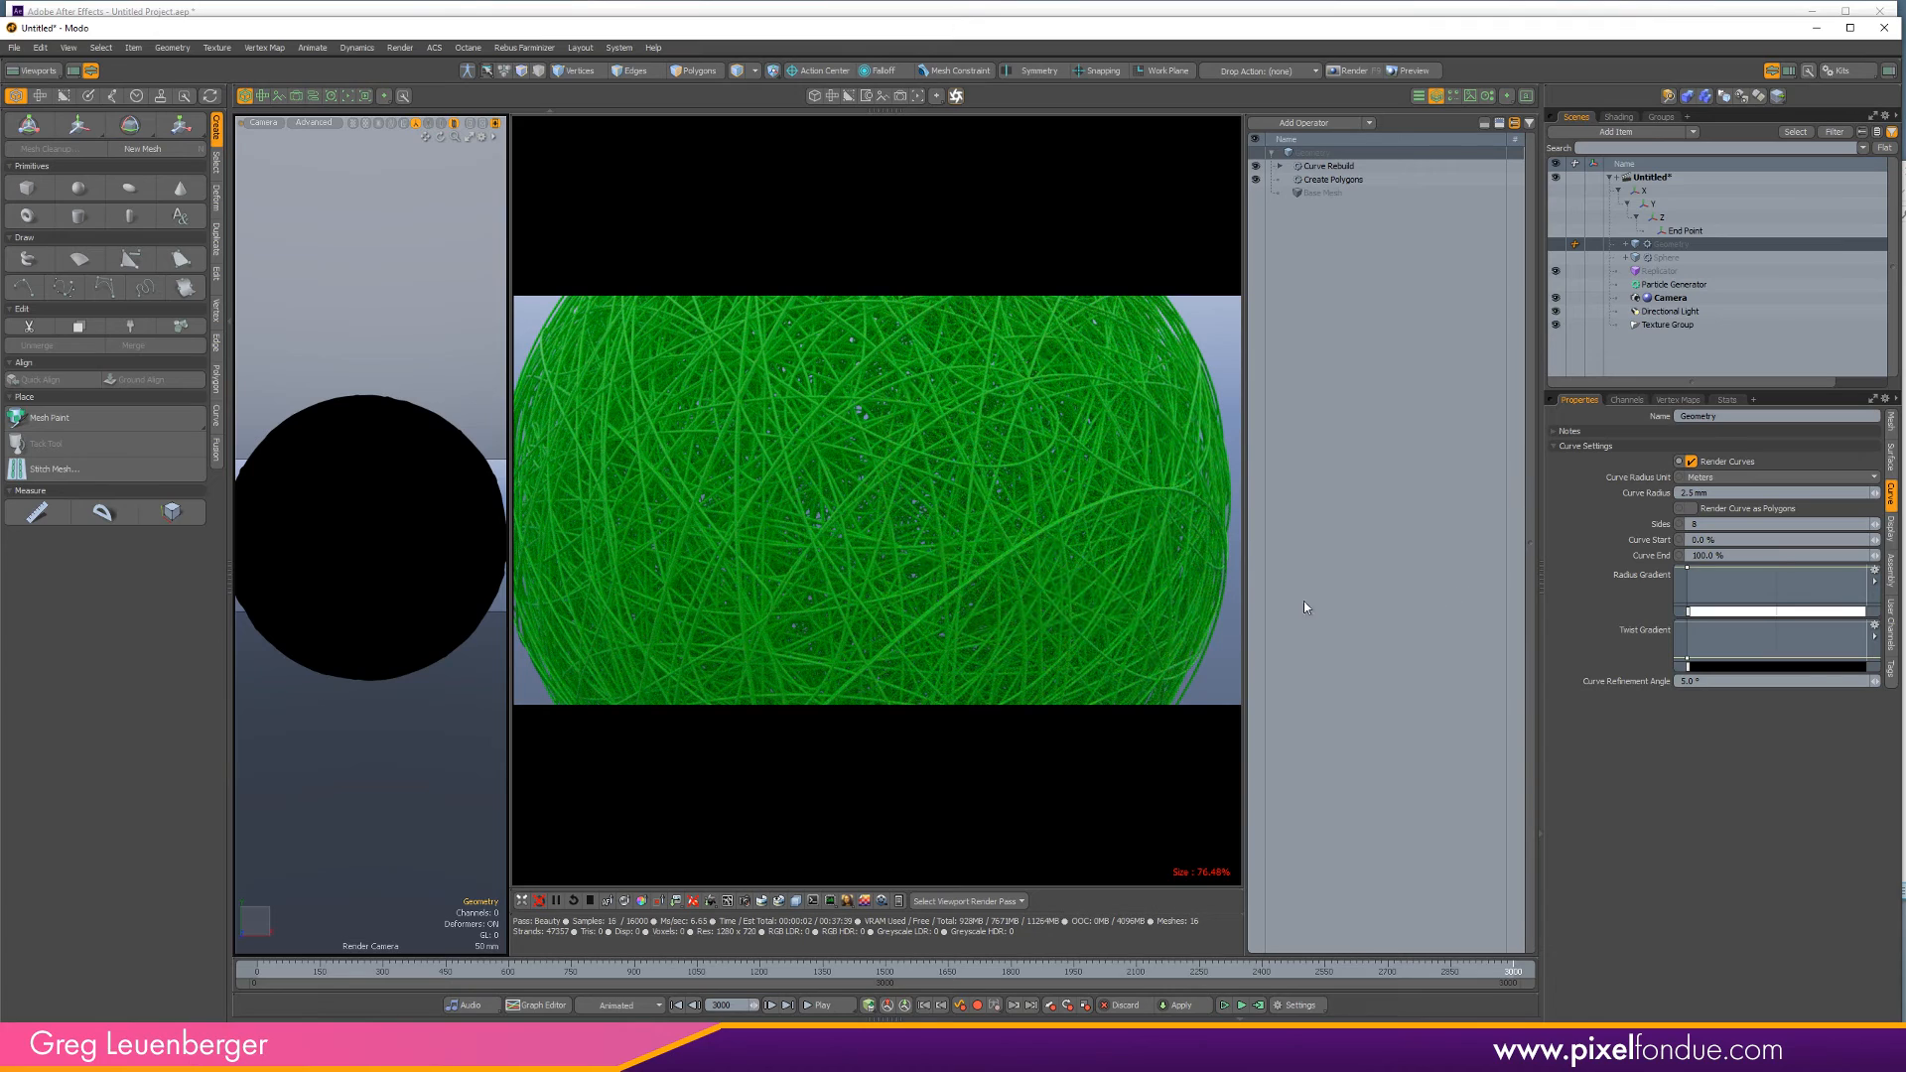
{"action": "scroll", "coordinate": [422, 558], "scroll_direction": "down", "scroll_amount": 3}
{"action": "left_click_drag", "start_coordinate": [425, 558], "coordinate": [437, 559], "text": "alt+shift"}
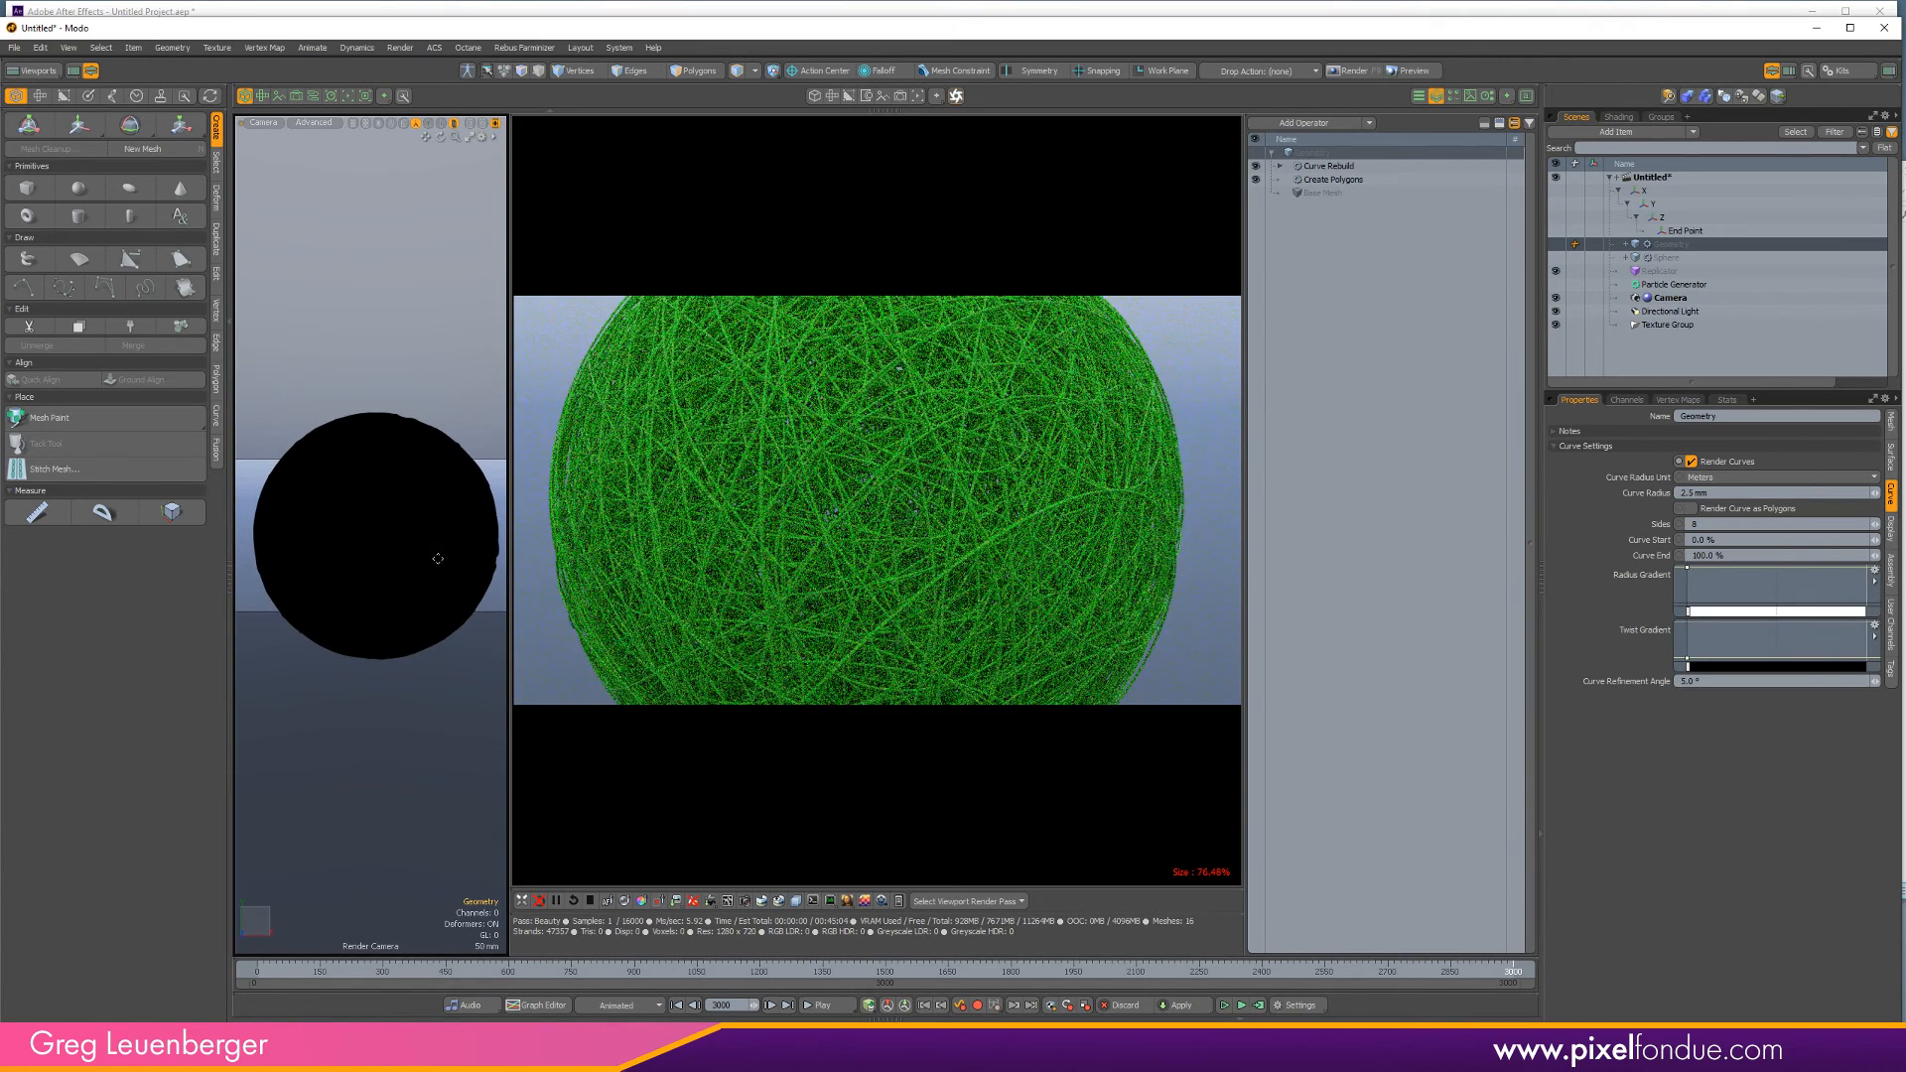
Set the Particle Generator's count to 32.
{"action": "left_click", "coordinate": [1656, 286]}
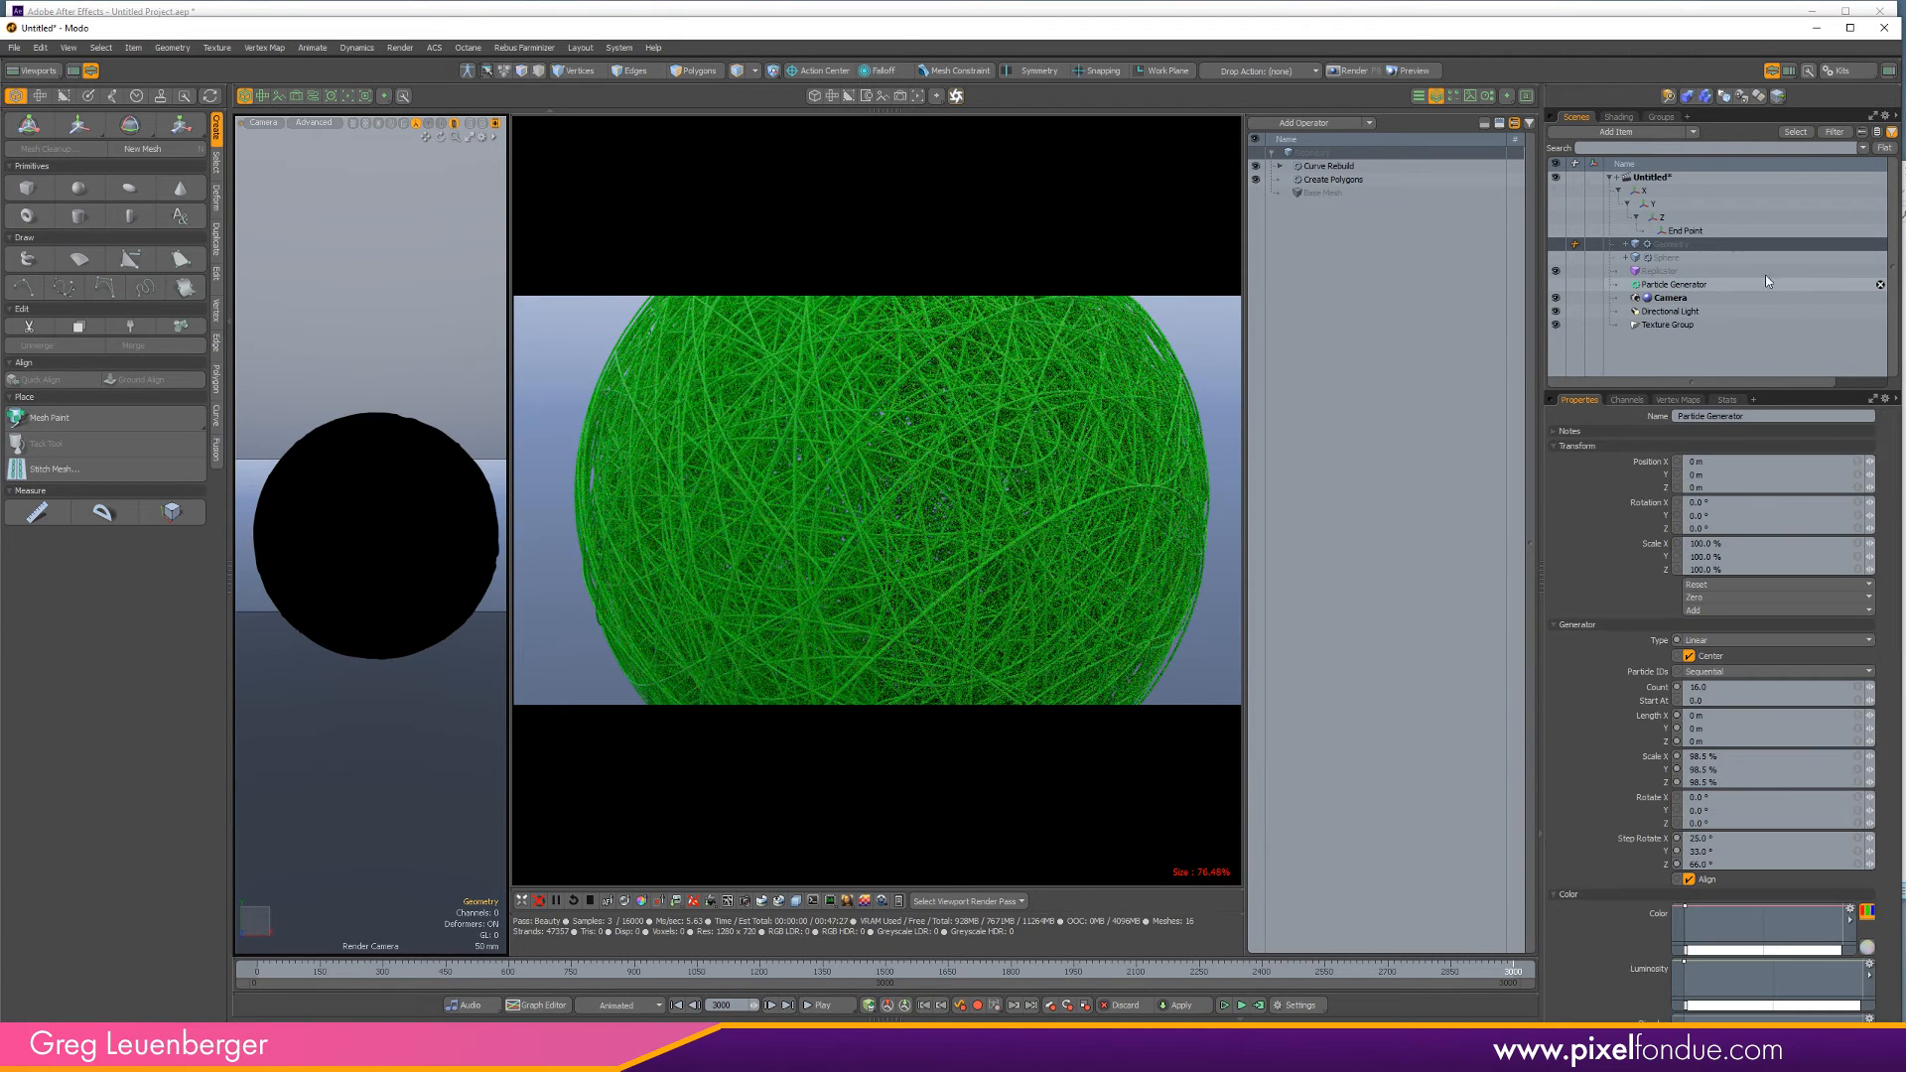
{"action": "left_click", "coordinate": [1718, 688]}
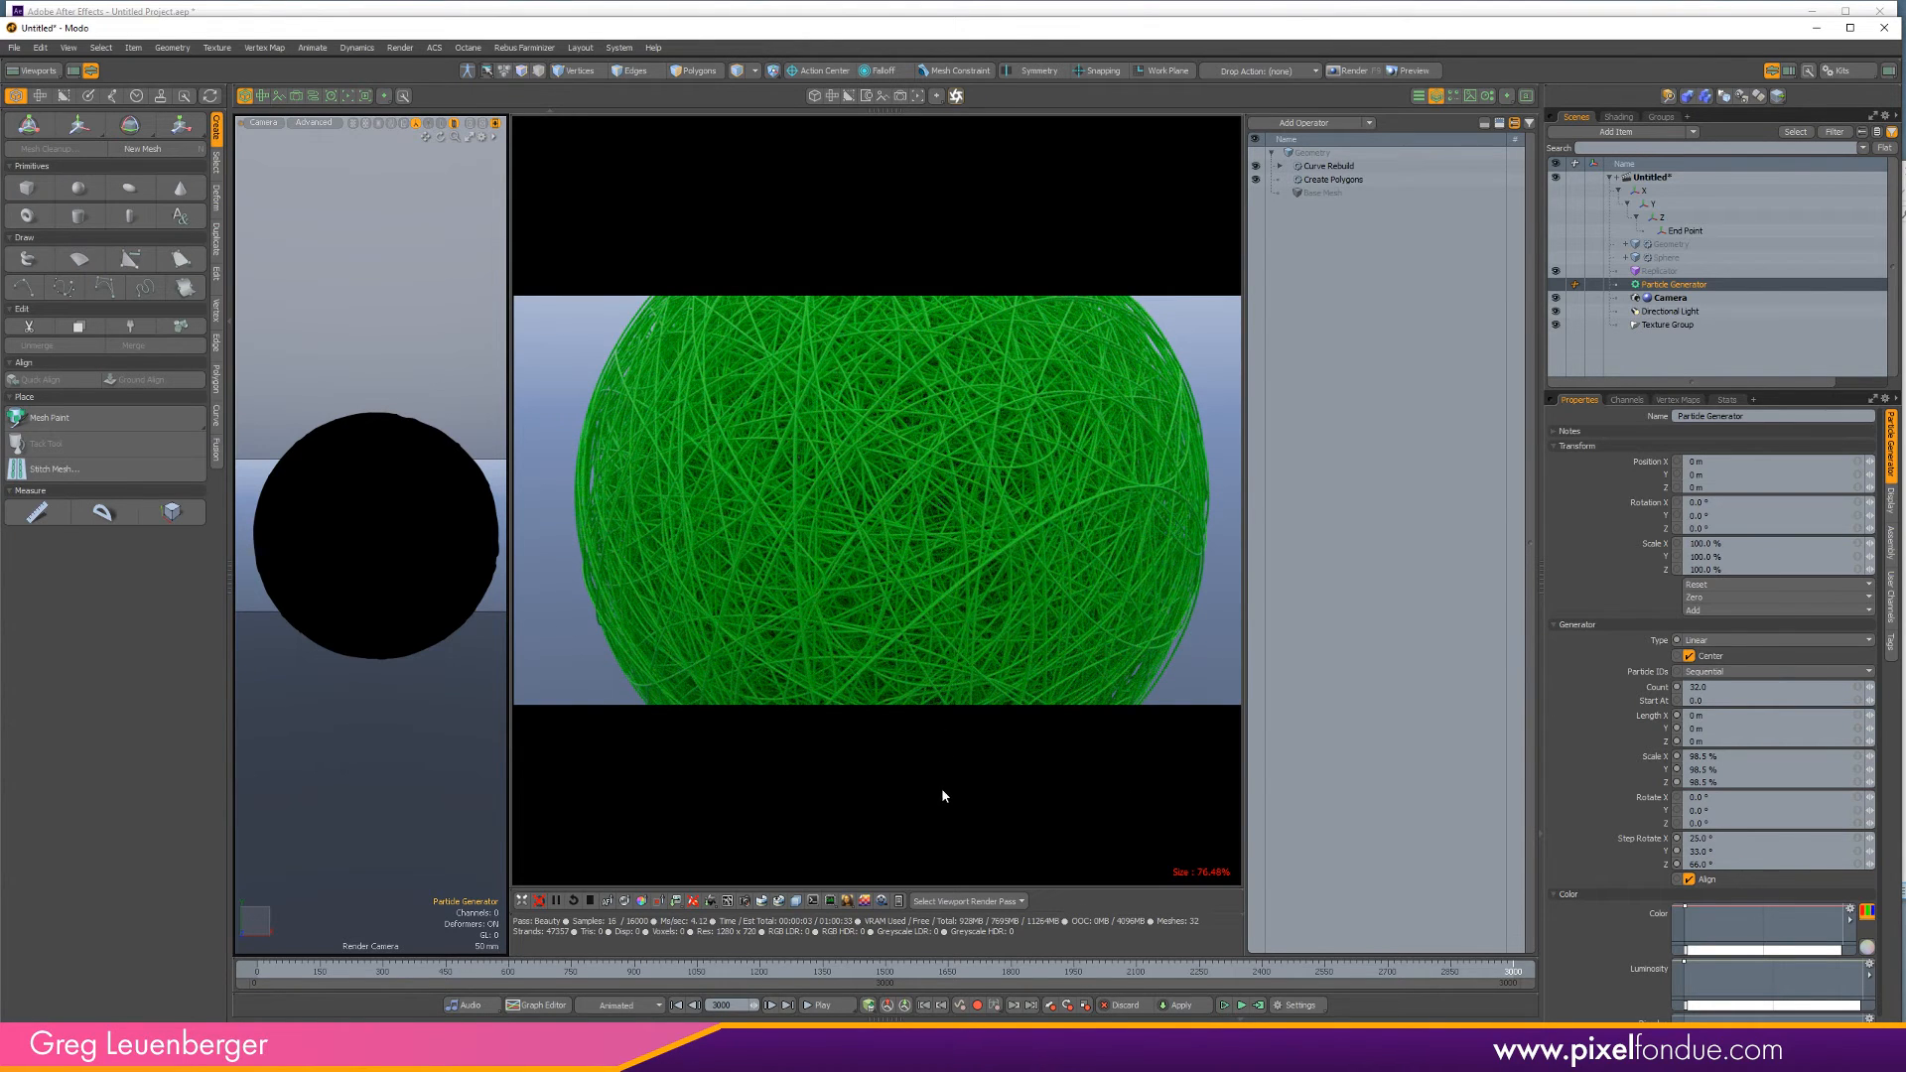
Set the X locator's Scale X, Y and Z keyframes to Linear interpolation in the graph editor.
{"action": "left_click", "coordinate": [1660, 191]}
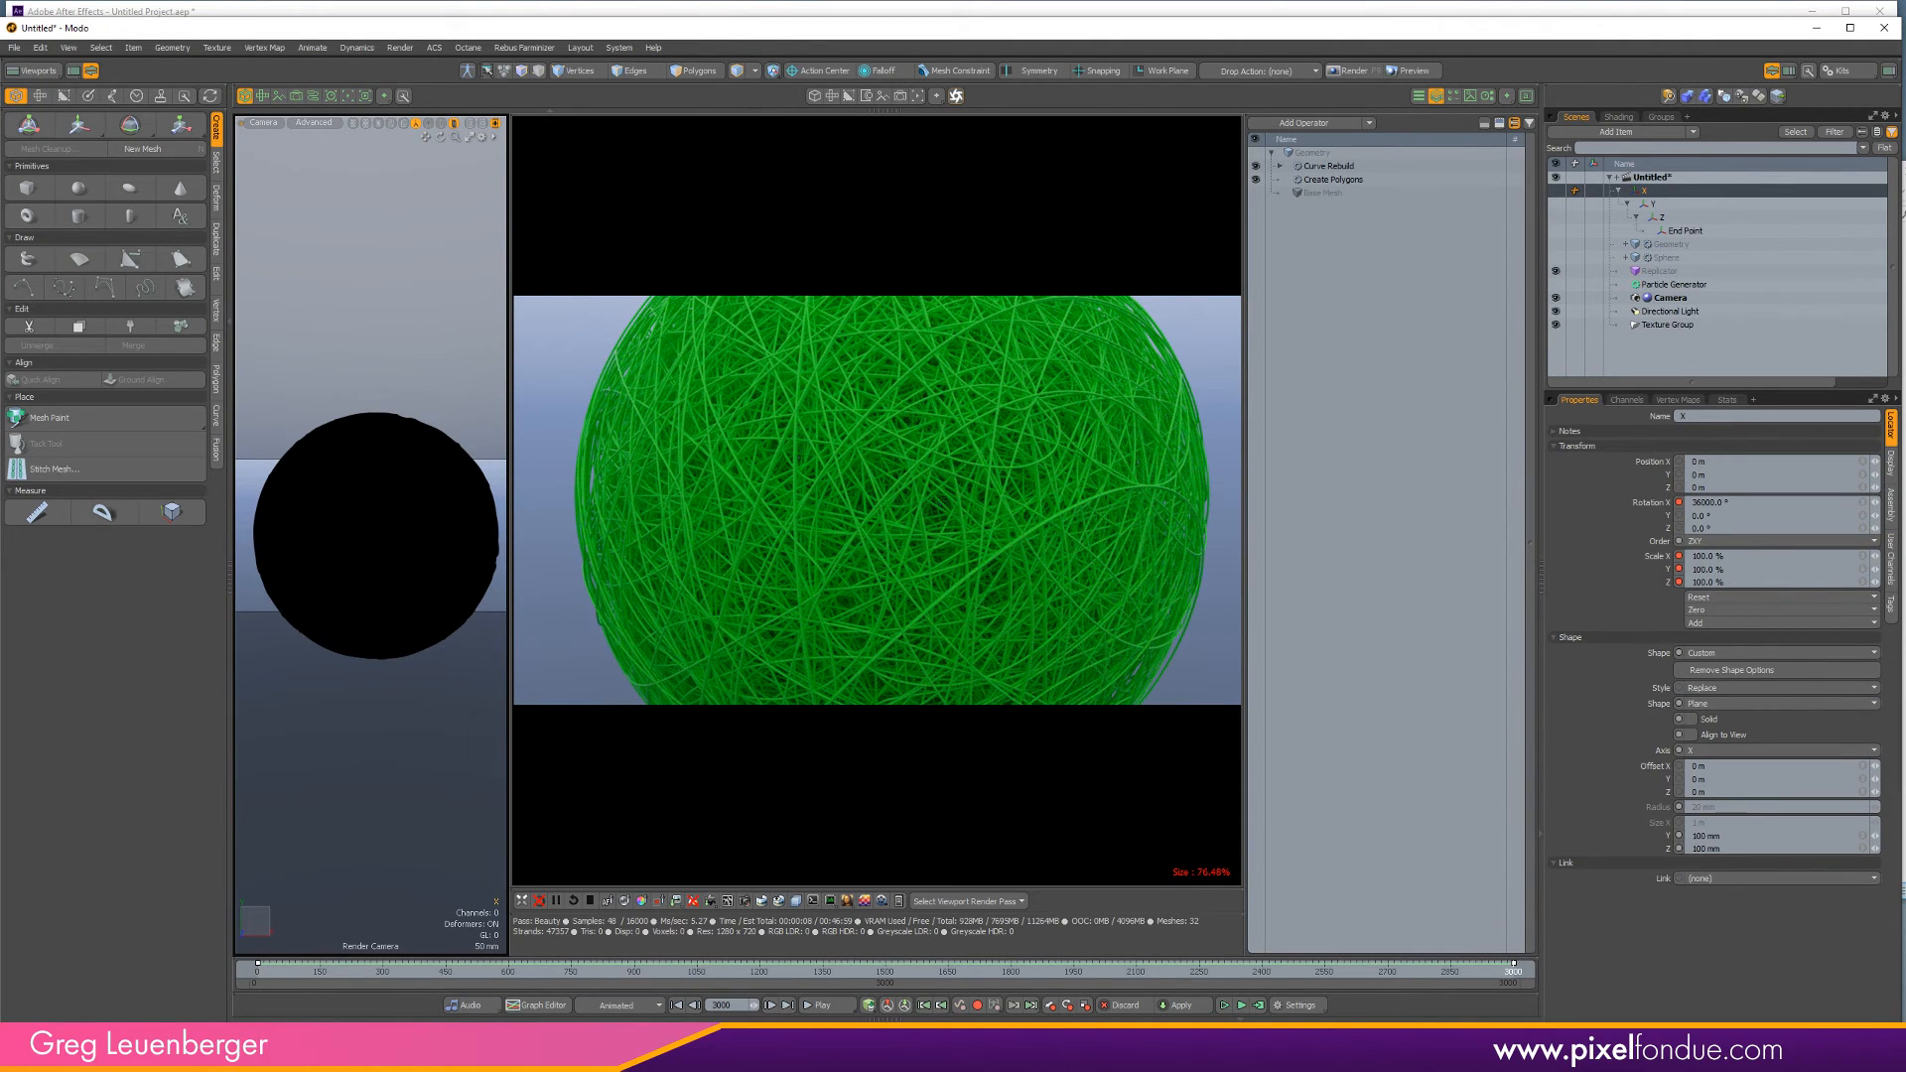
{"action": "left_click", "coordinate": [537, 1005]}
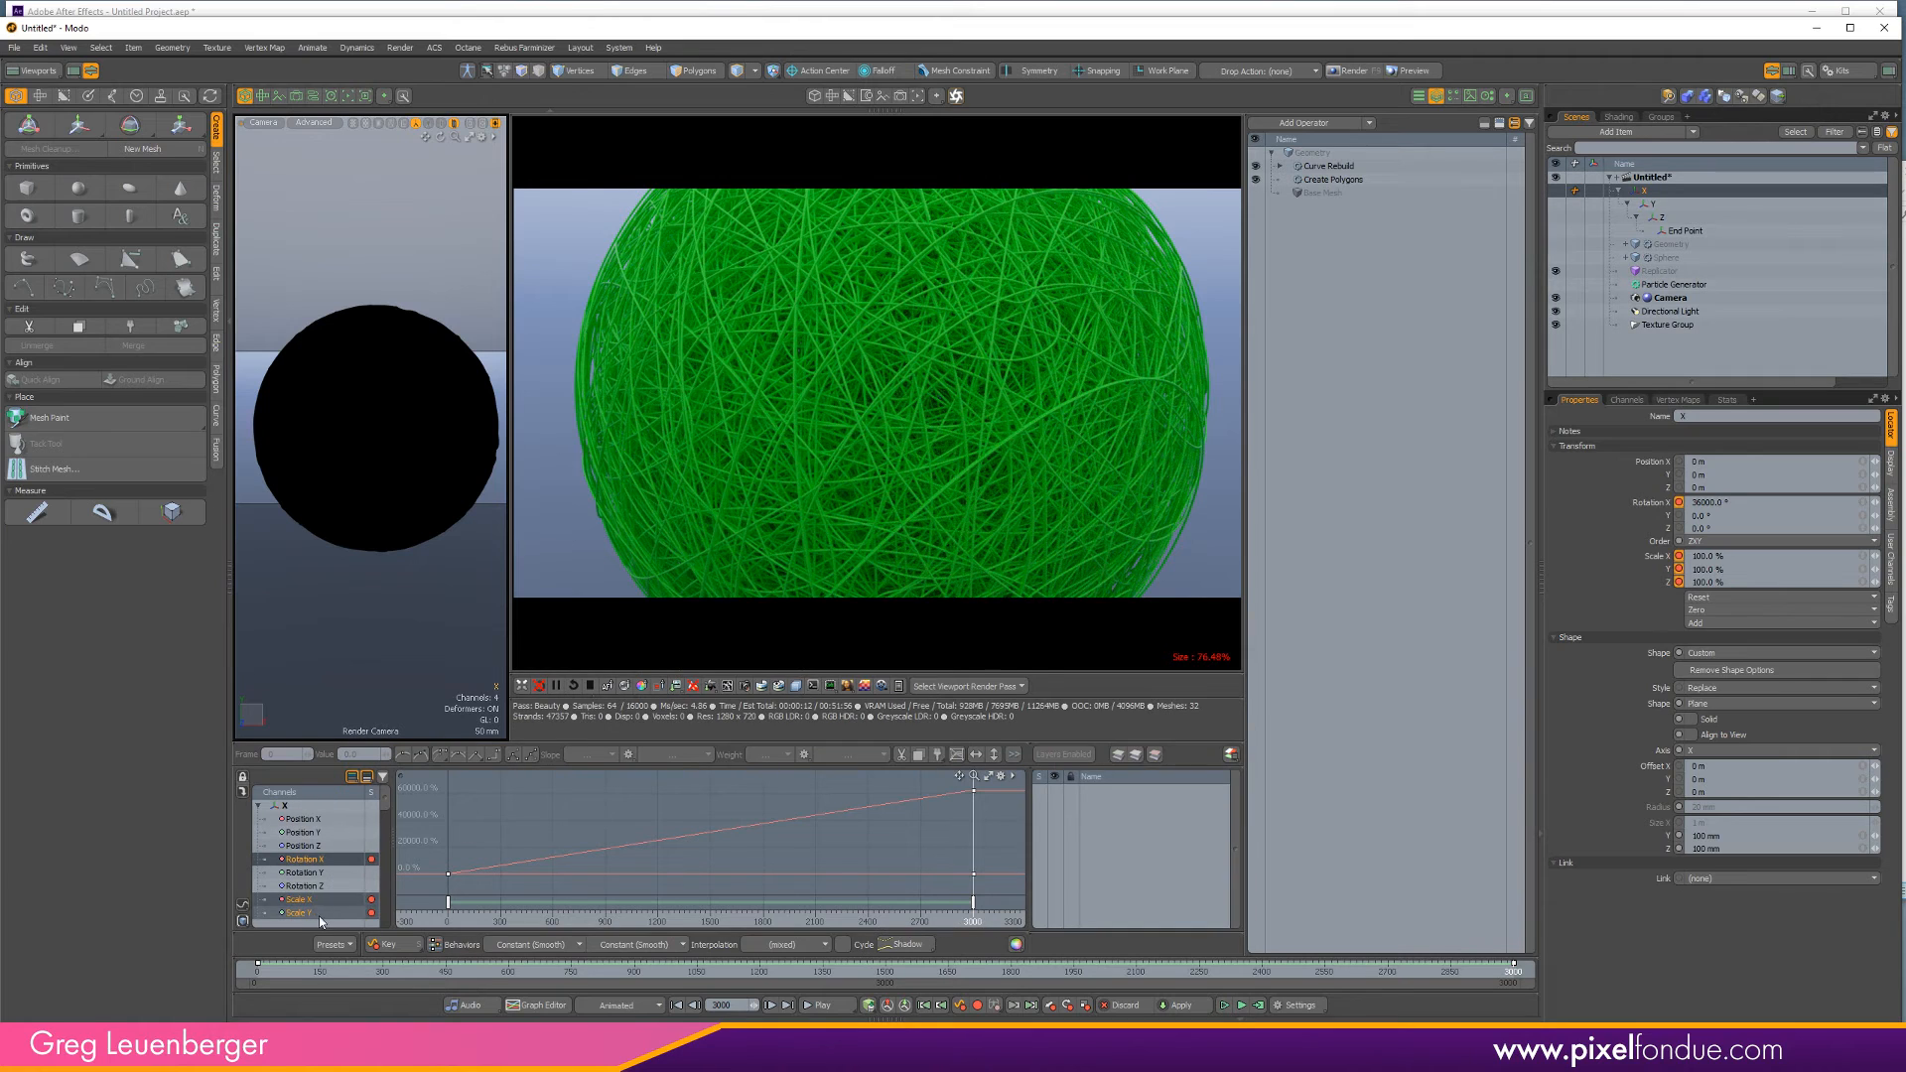
{"action": "left_click", "coordinate": [347, 897]}
{"action": "left_click_drag", "start_coordinate": [383, 800], "coordinate": [384, 806]}
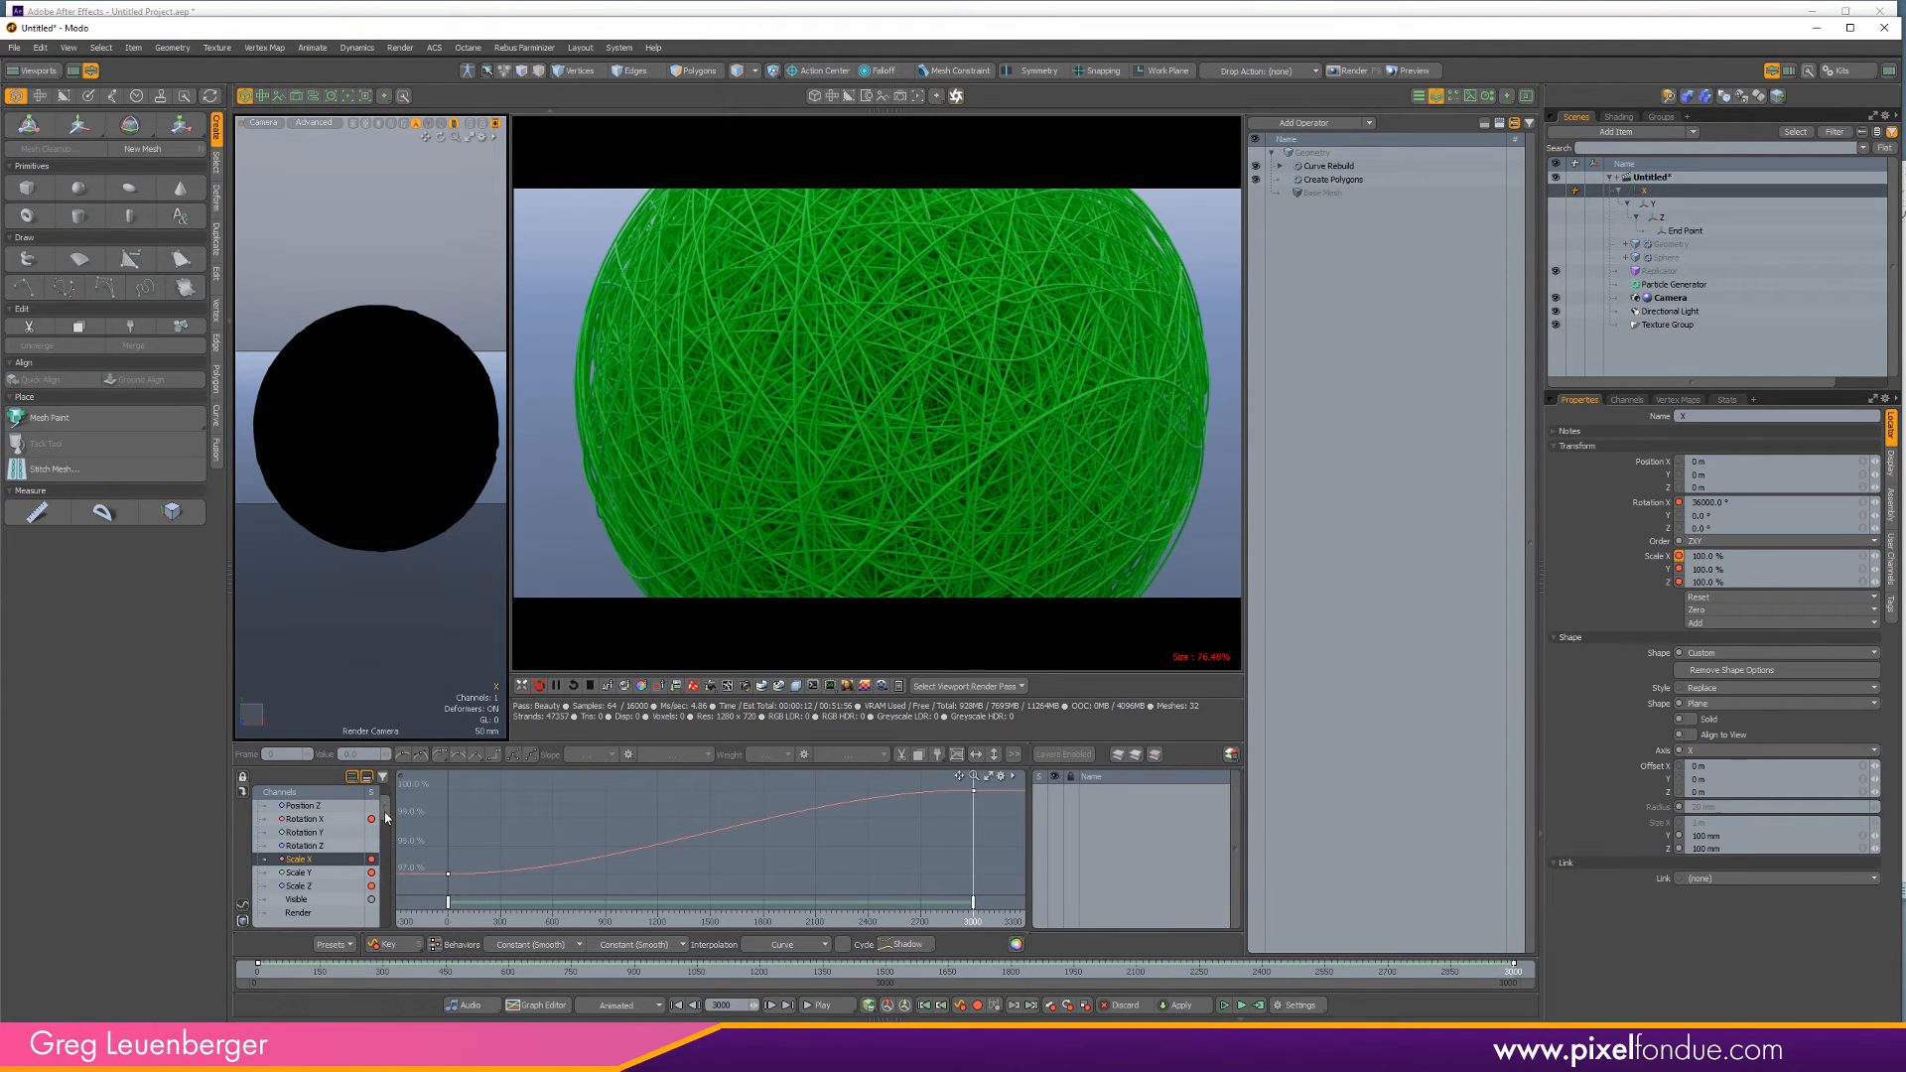
{"action": "left_click", "coordinate": [329, 885], "text": "shift"}
{"action": "left_click_drag", "start_coordinate": [465, 912], "coordinate": [1020, 896]}
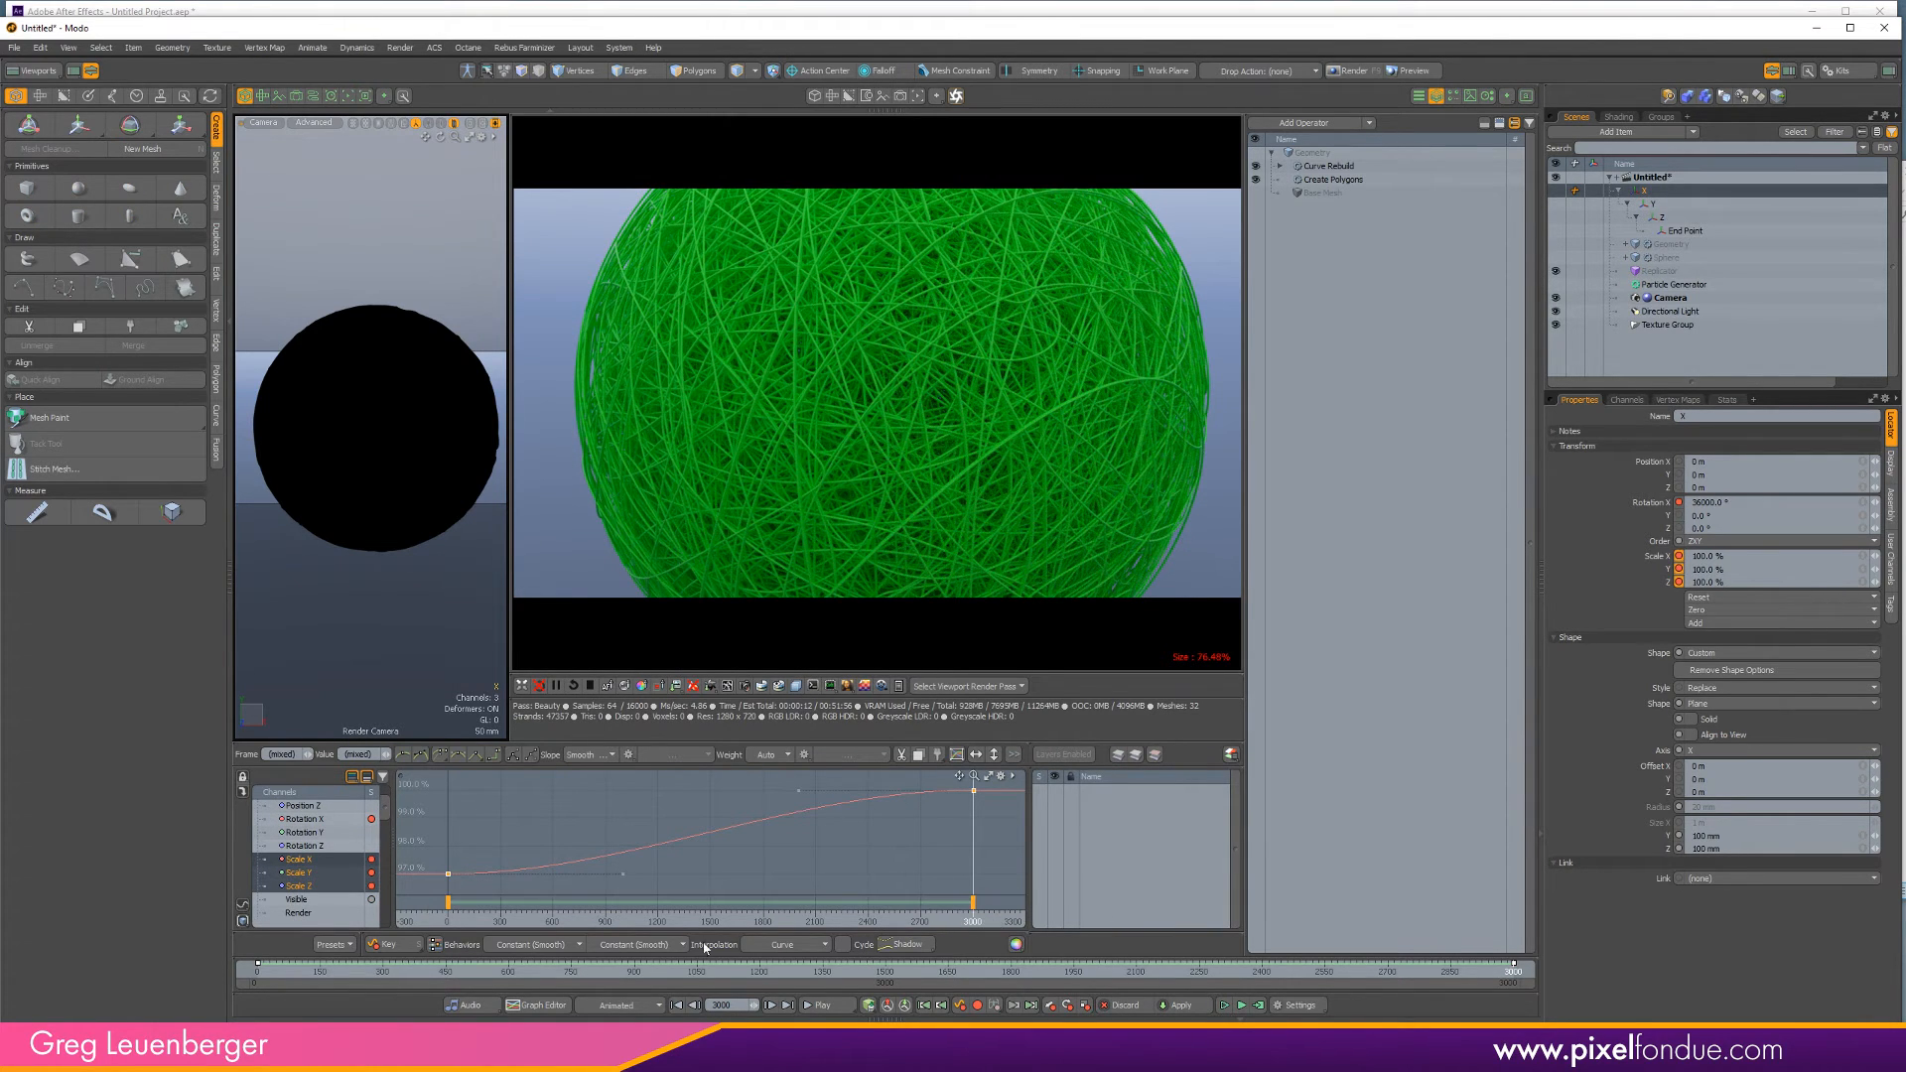
{"action": "left_click", "coordinate": [794, 948]}
{"action": "left_click", "coordinate": [795, 961]}
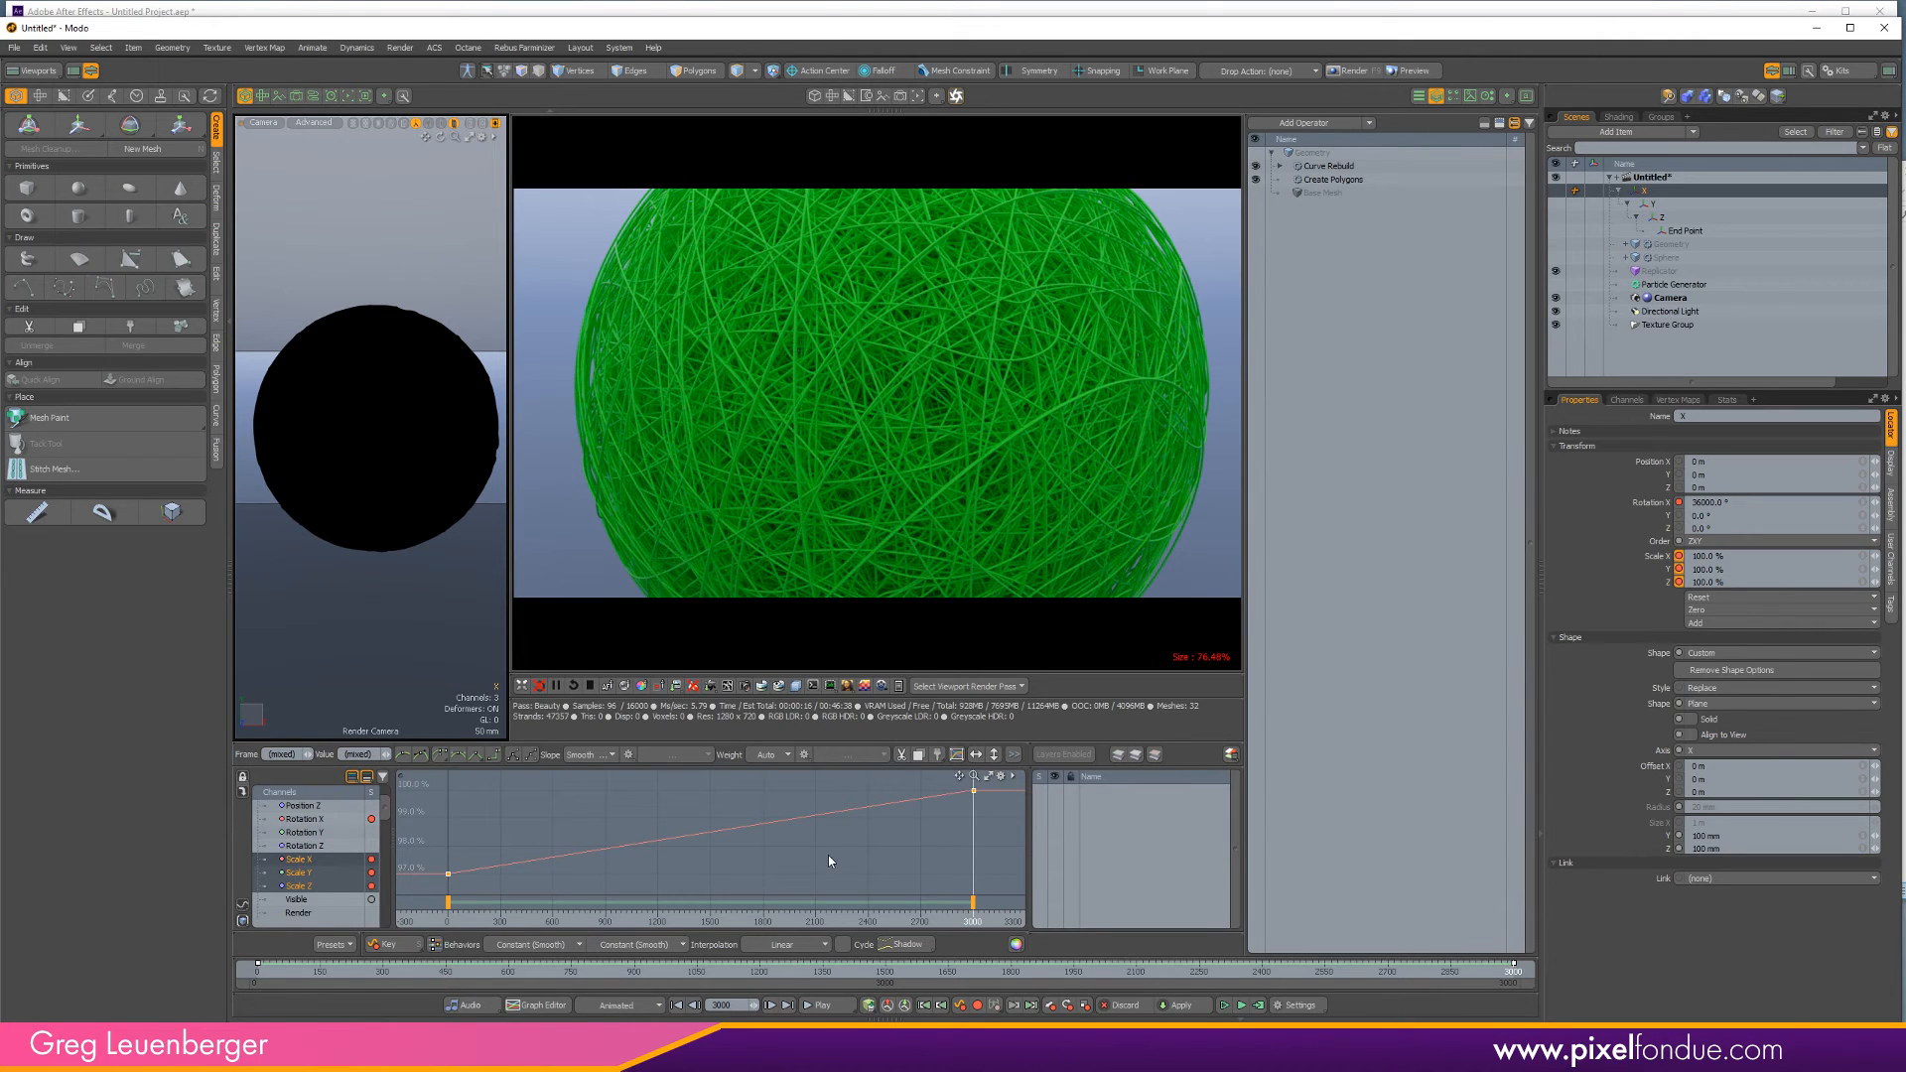
Set the X locator's Scale X, Y and Z keys at frame 0 to 98% and refresh the render.
{"action": "scroll", "coordinate": [836, 860], "scroll_direction": "down", "scroll_amount": 1}
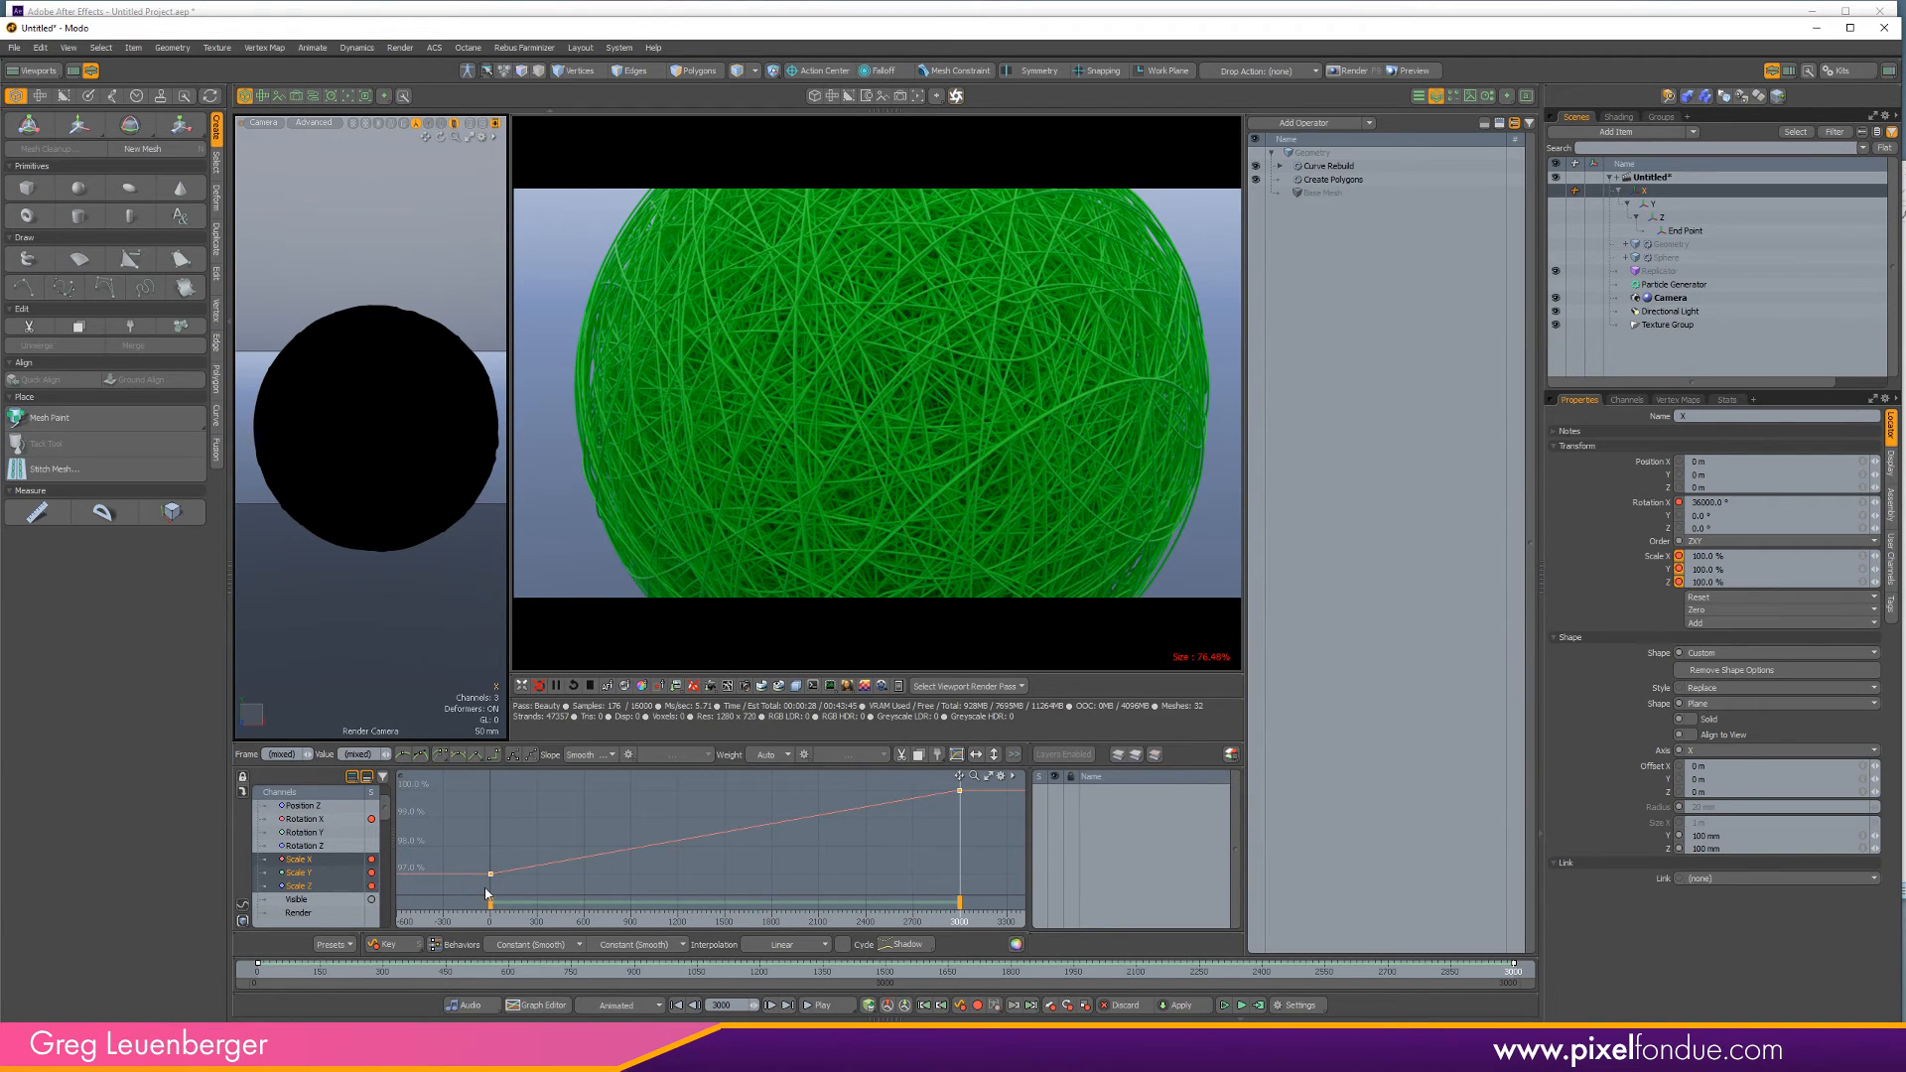
{"action": "left_click_drag", "start_coordinate": [472, 888], "coordinate": [516, 855]}
{"action": "left_click", "coordinate": [383, 755]}
{"action": "type", "text": "98"}
{"action": "key", "text": "Return"}
{"action": "left_click", "coordinate": [573, 685]}
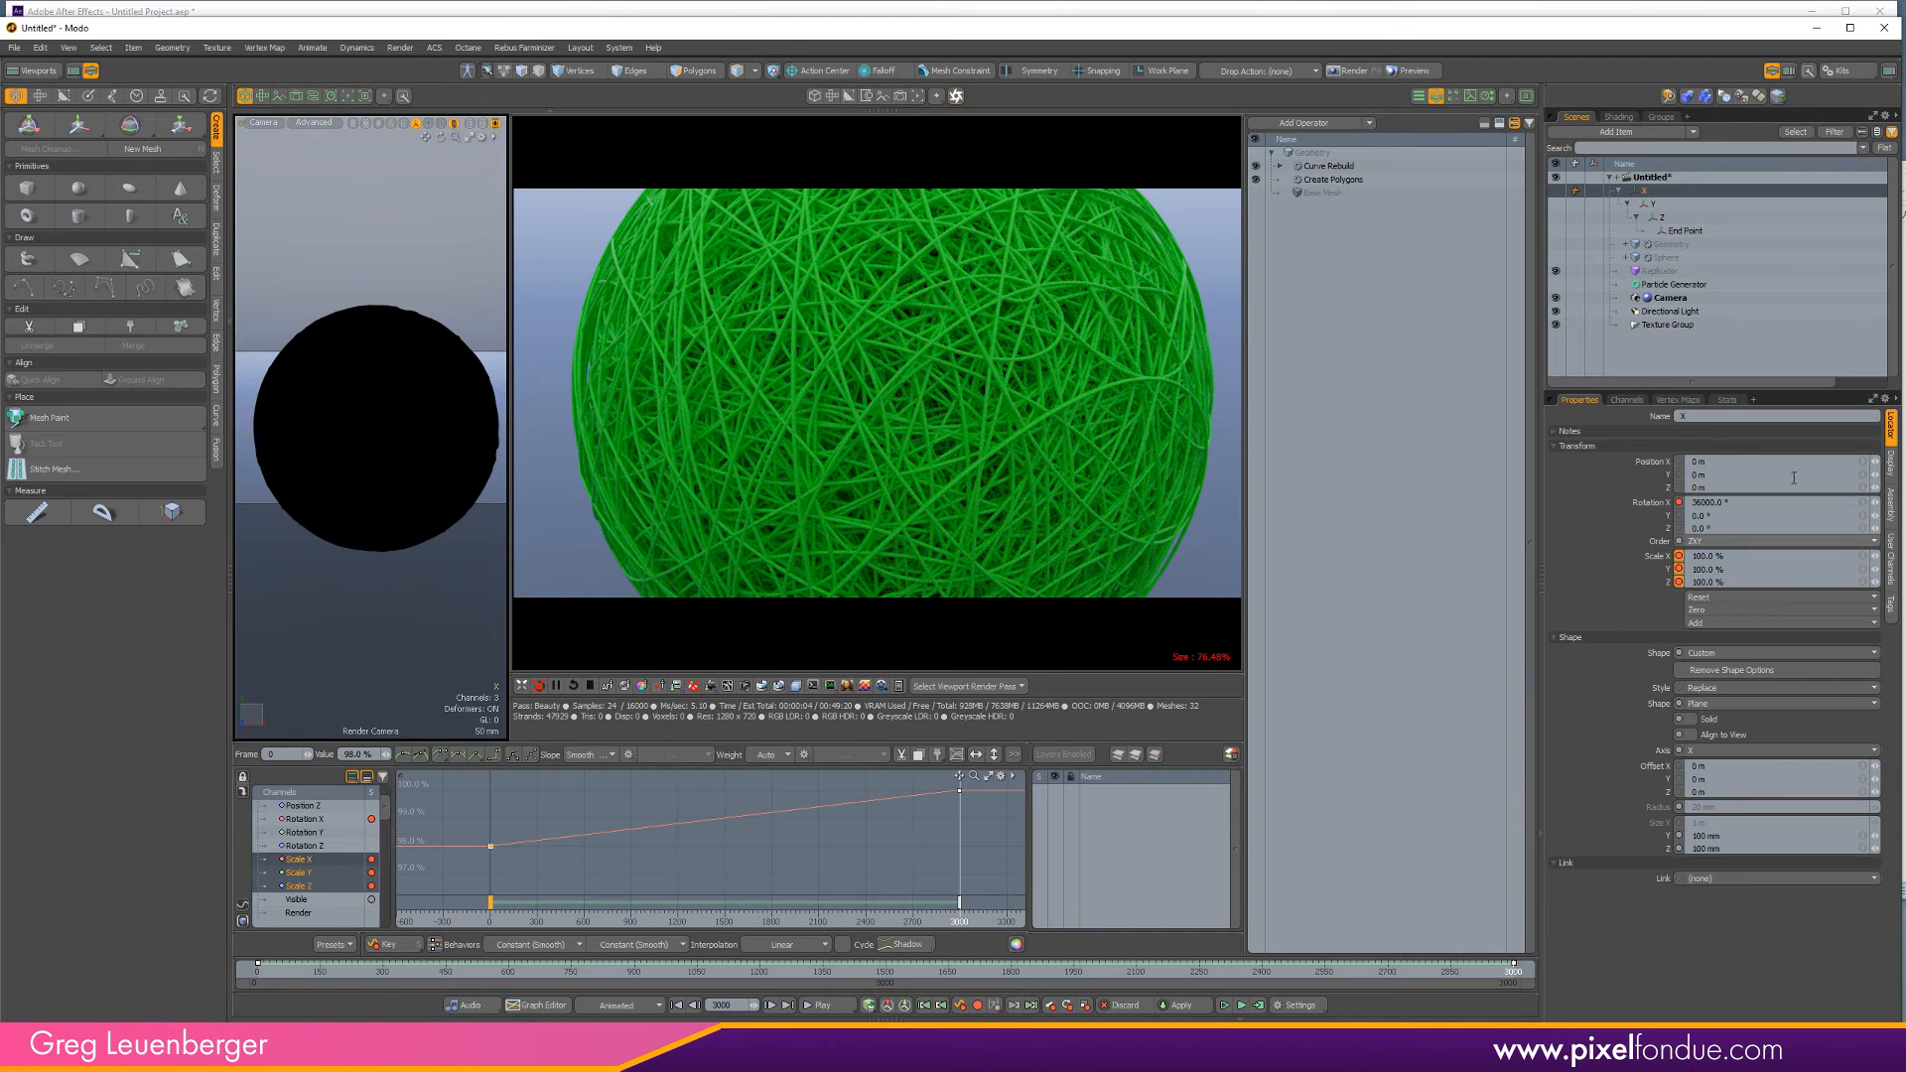
Set the Geometry mesh's Curve Radius to 2 mm in its curve settings.
{"action": "left_click", "coordinate": [1684, 243]}
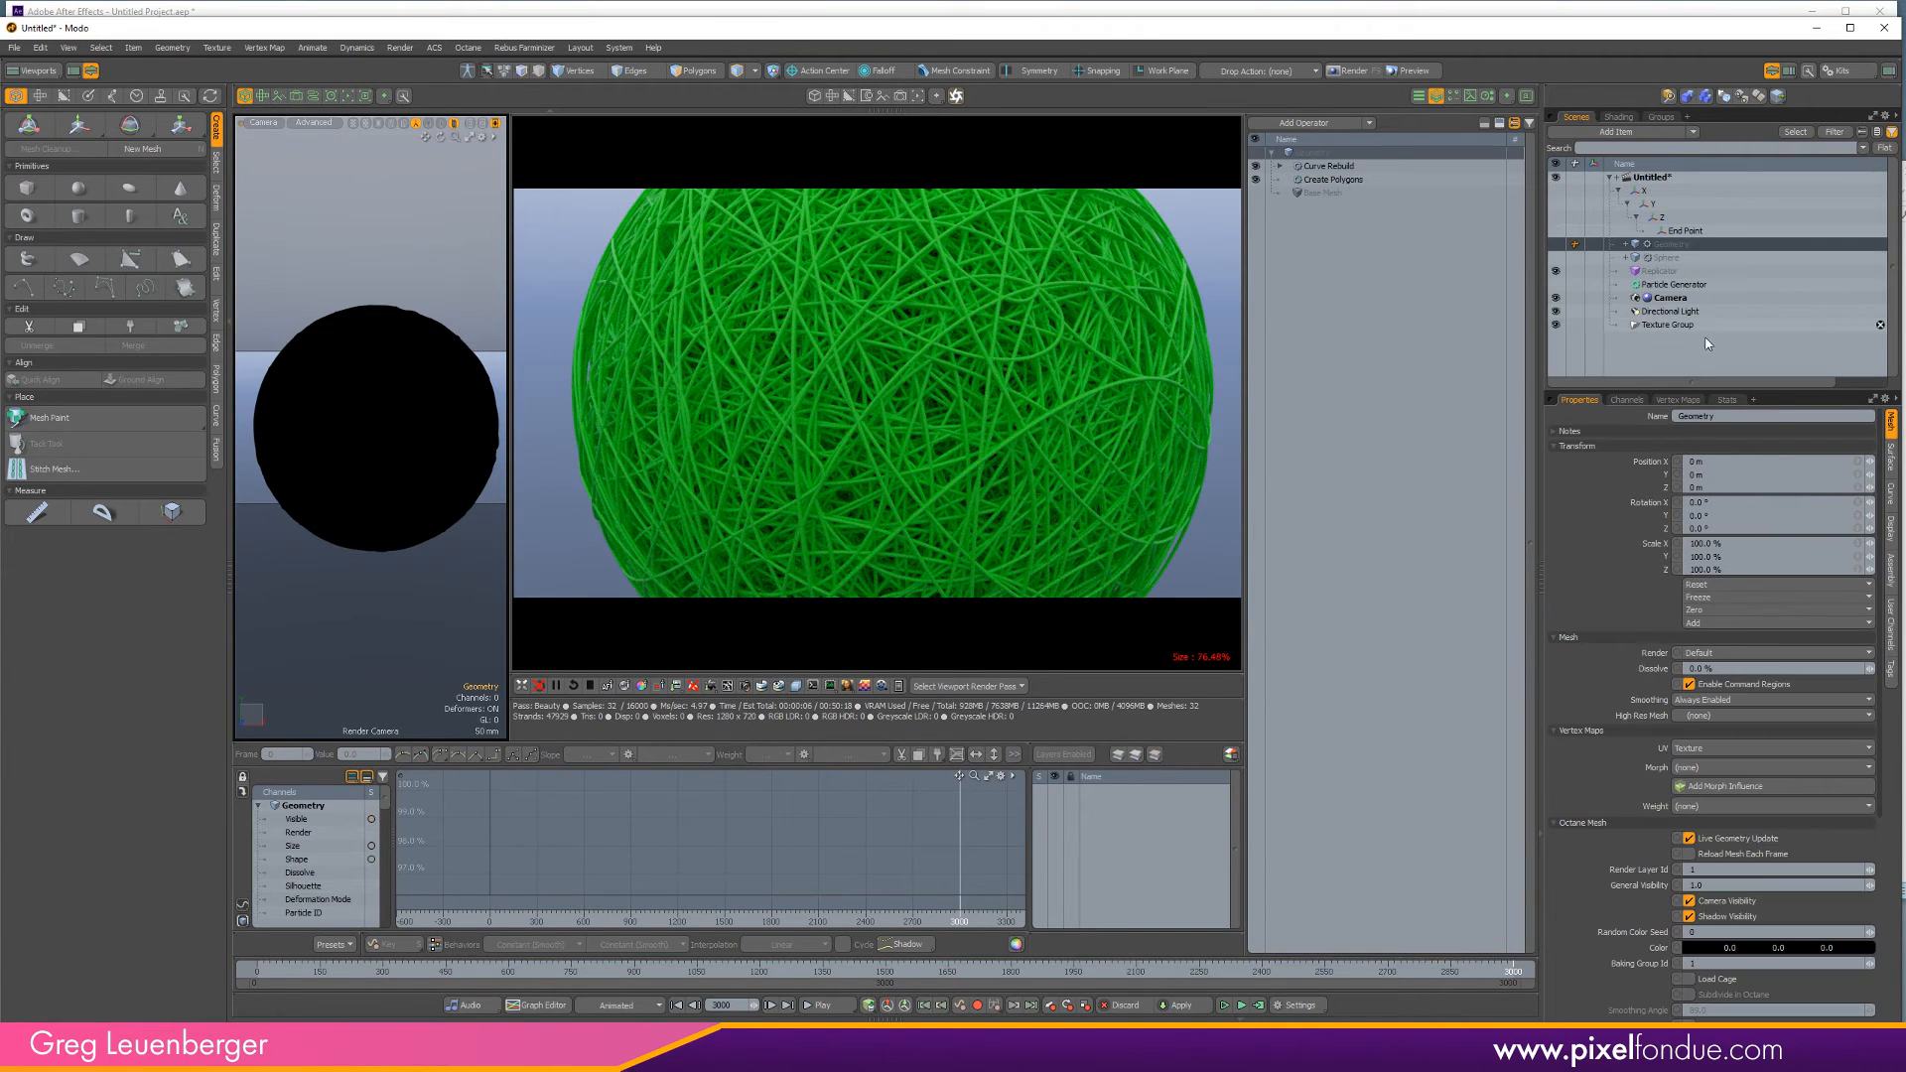
{"action": "left_click", "coordinate": [1890, 495]}
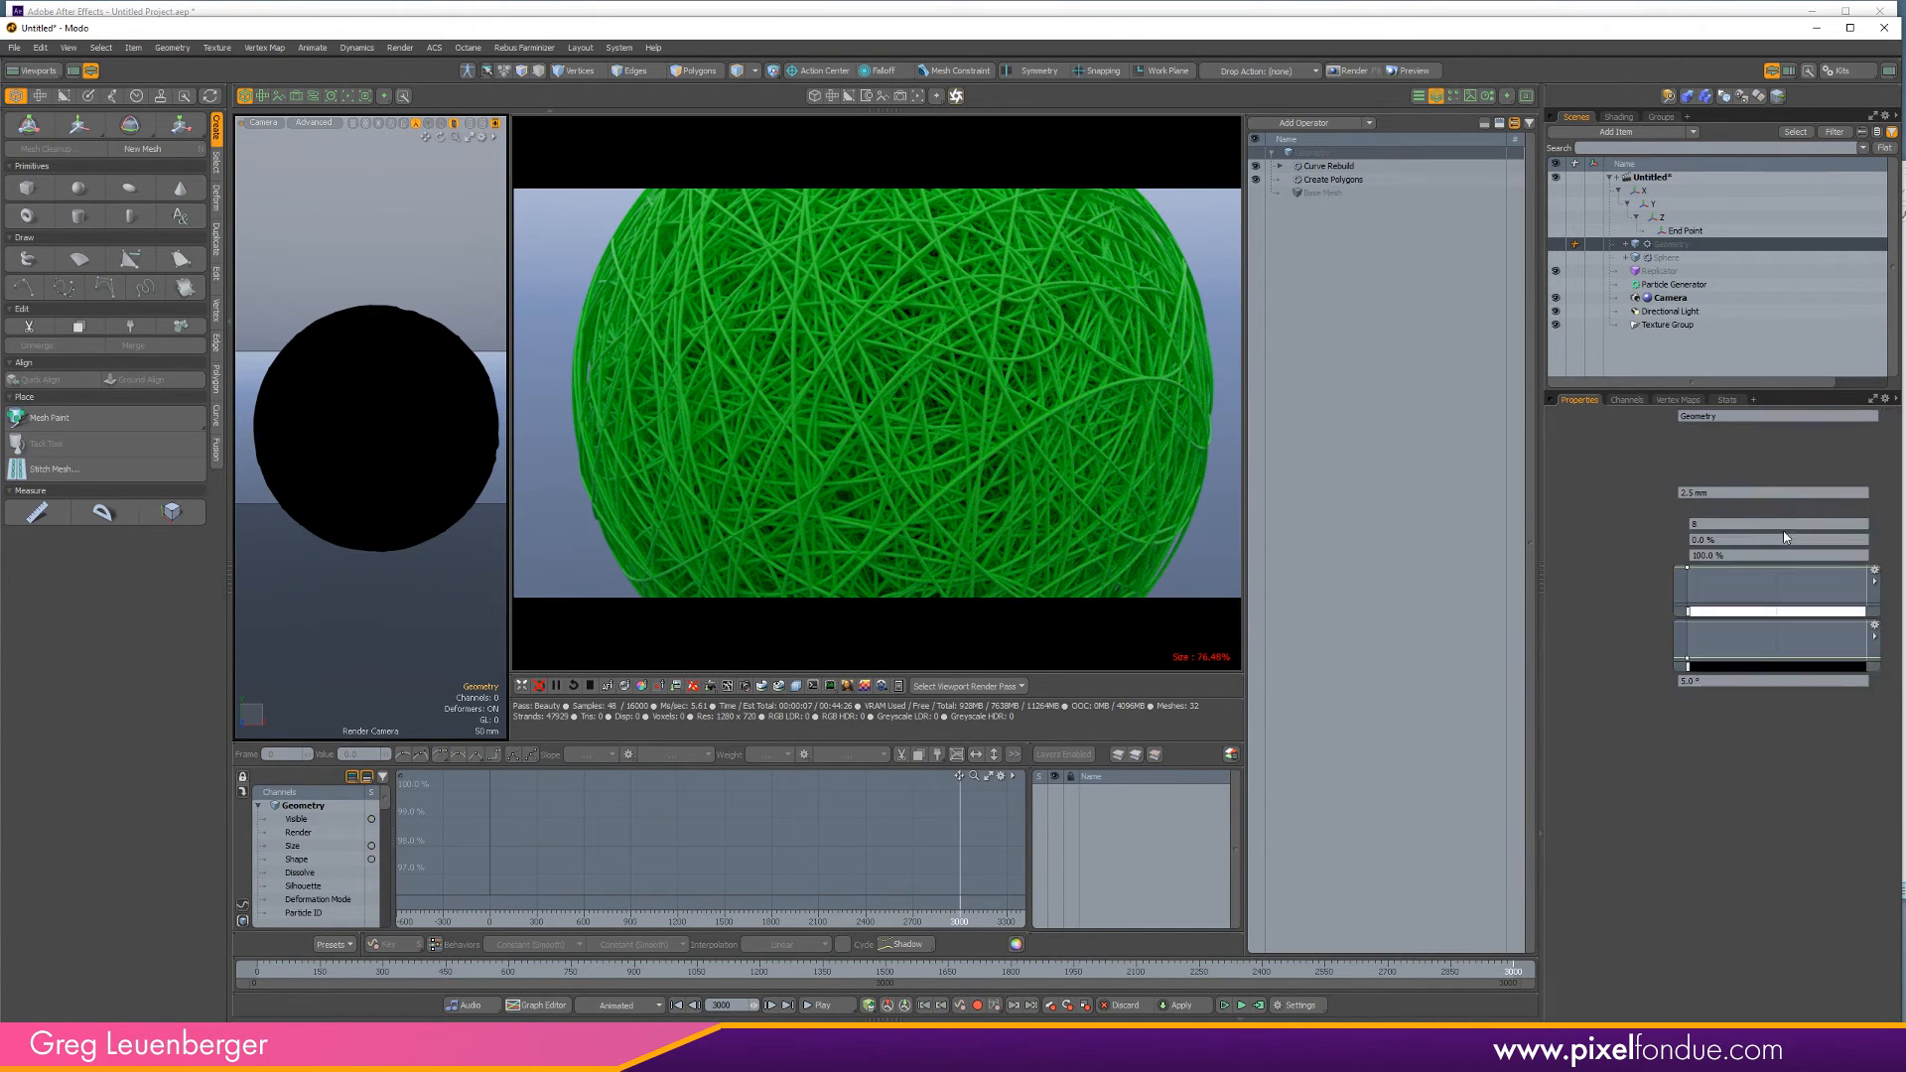
{"action": "left_click", "coordinate": [1726, 493]}
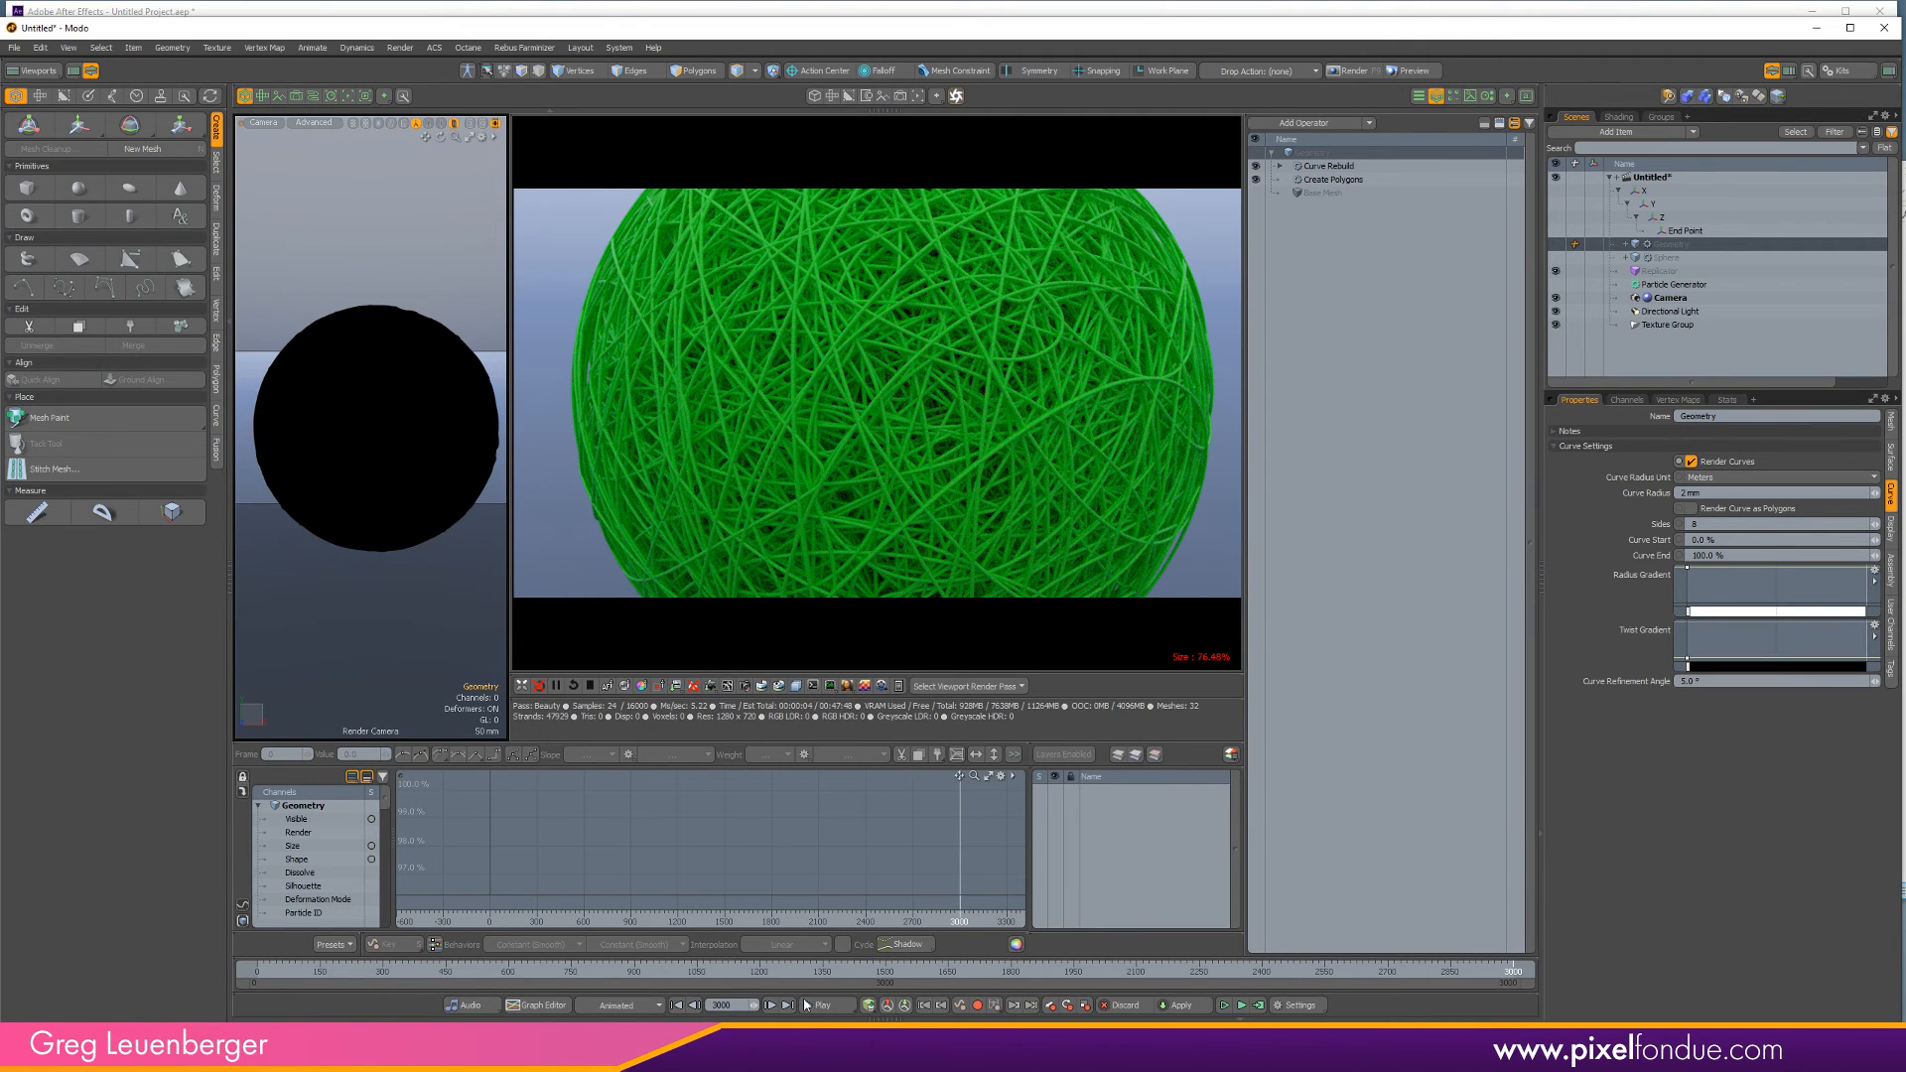
Close the graph editor, hide the Replicator, and show the Geometry mesh in a widened camera viewport.
{"action": "left_click", "coordinate": [883, 1020]}
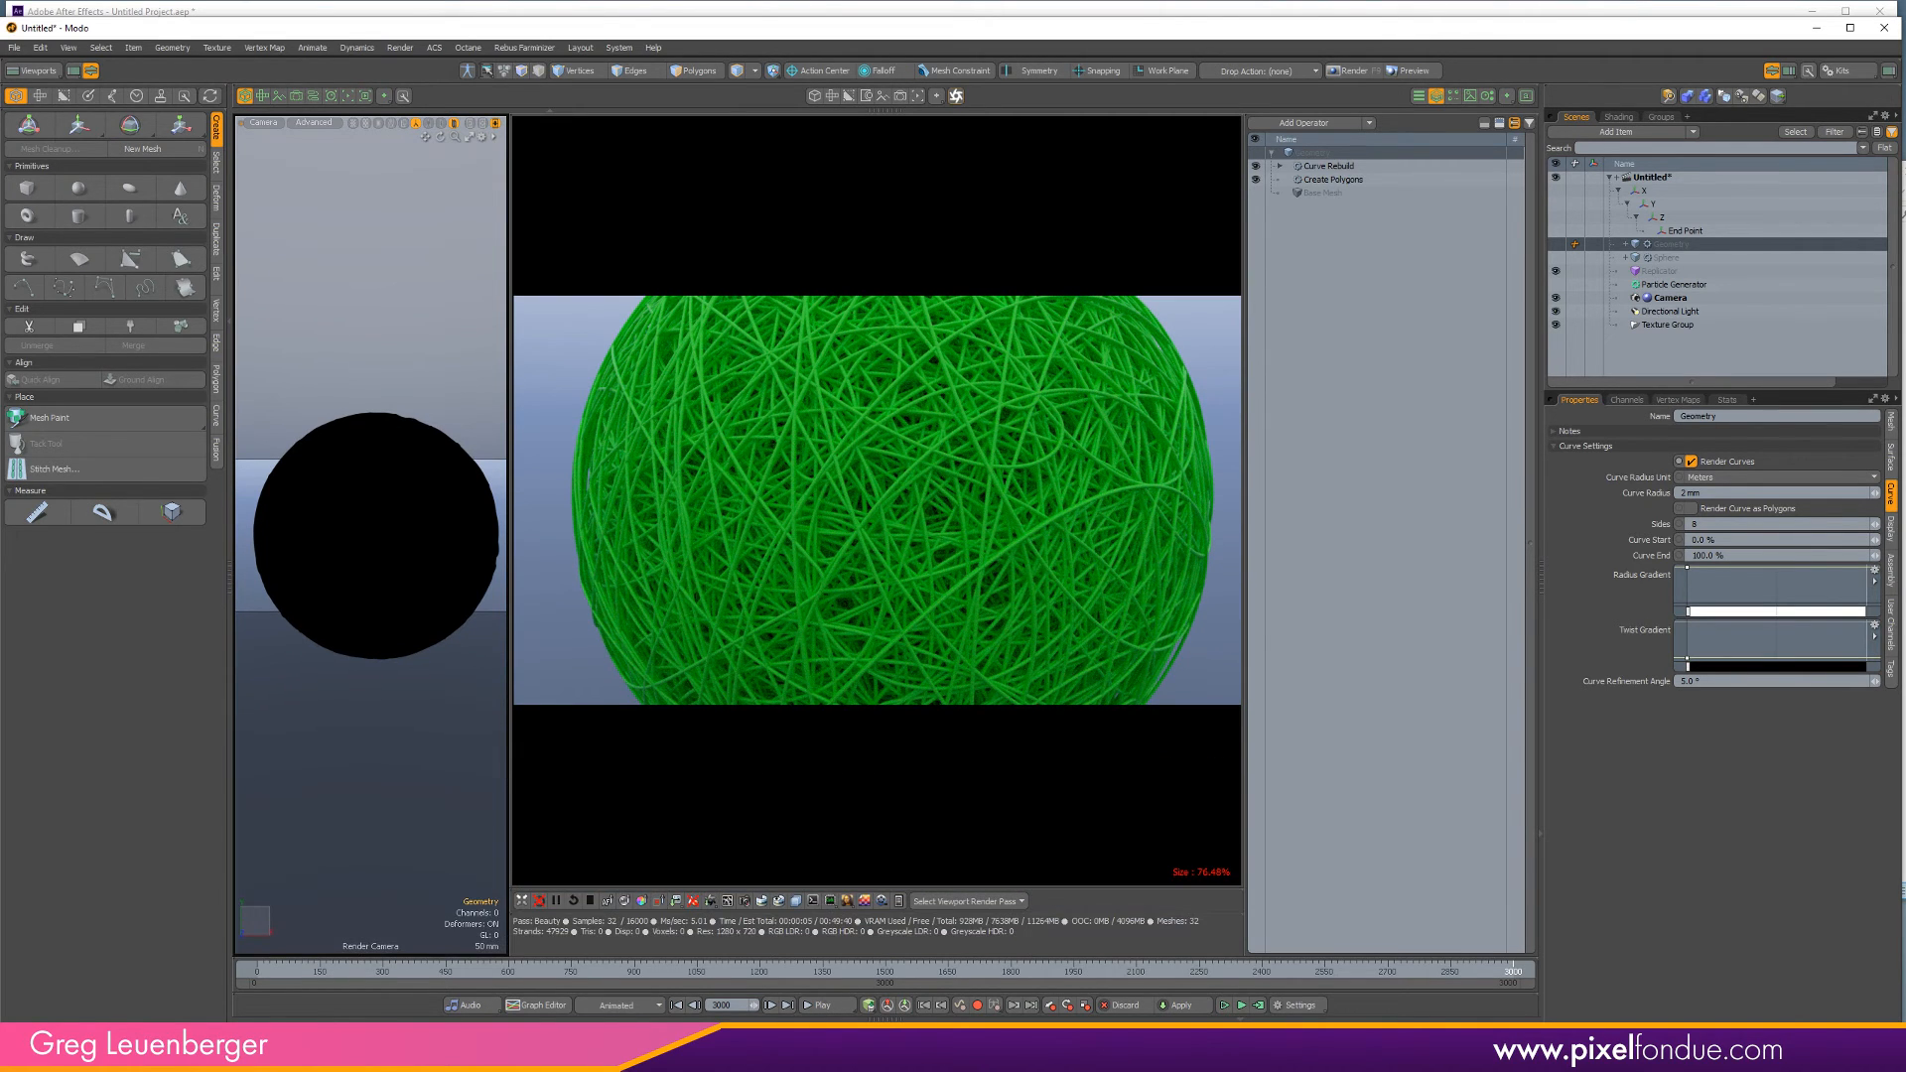
{"action": "left_click", "coordinate": [1556, 271]}
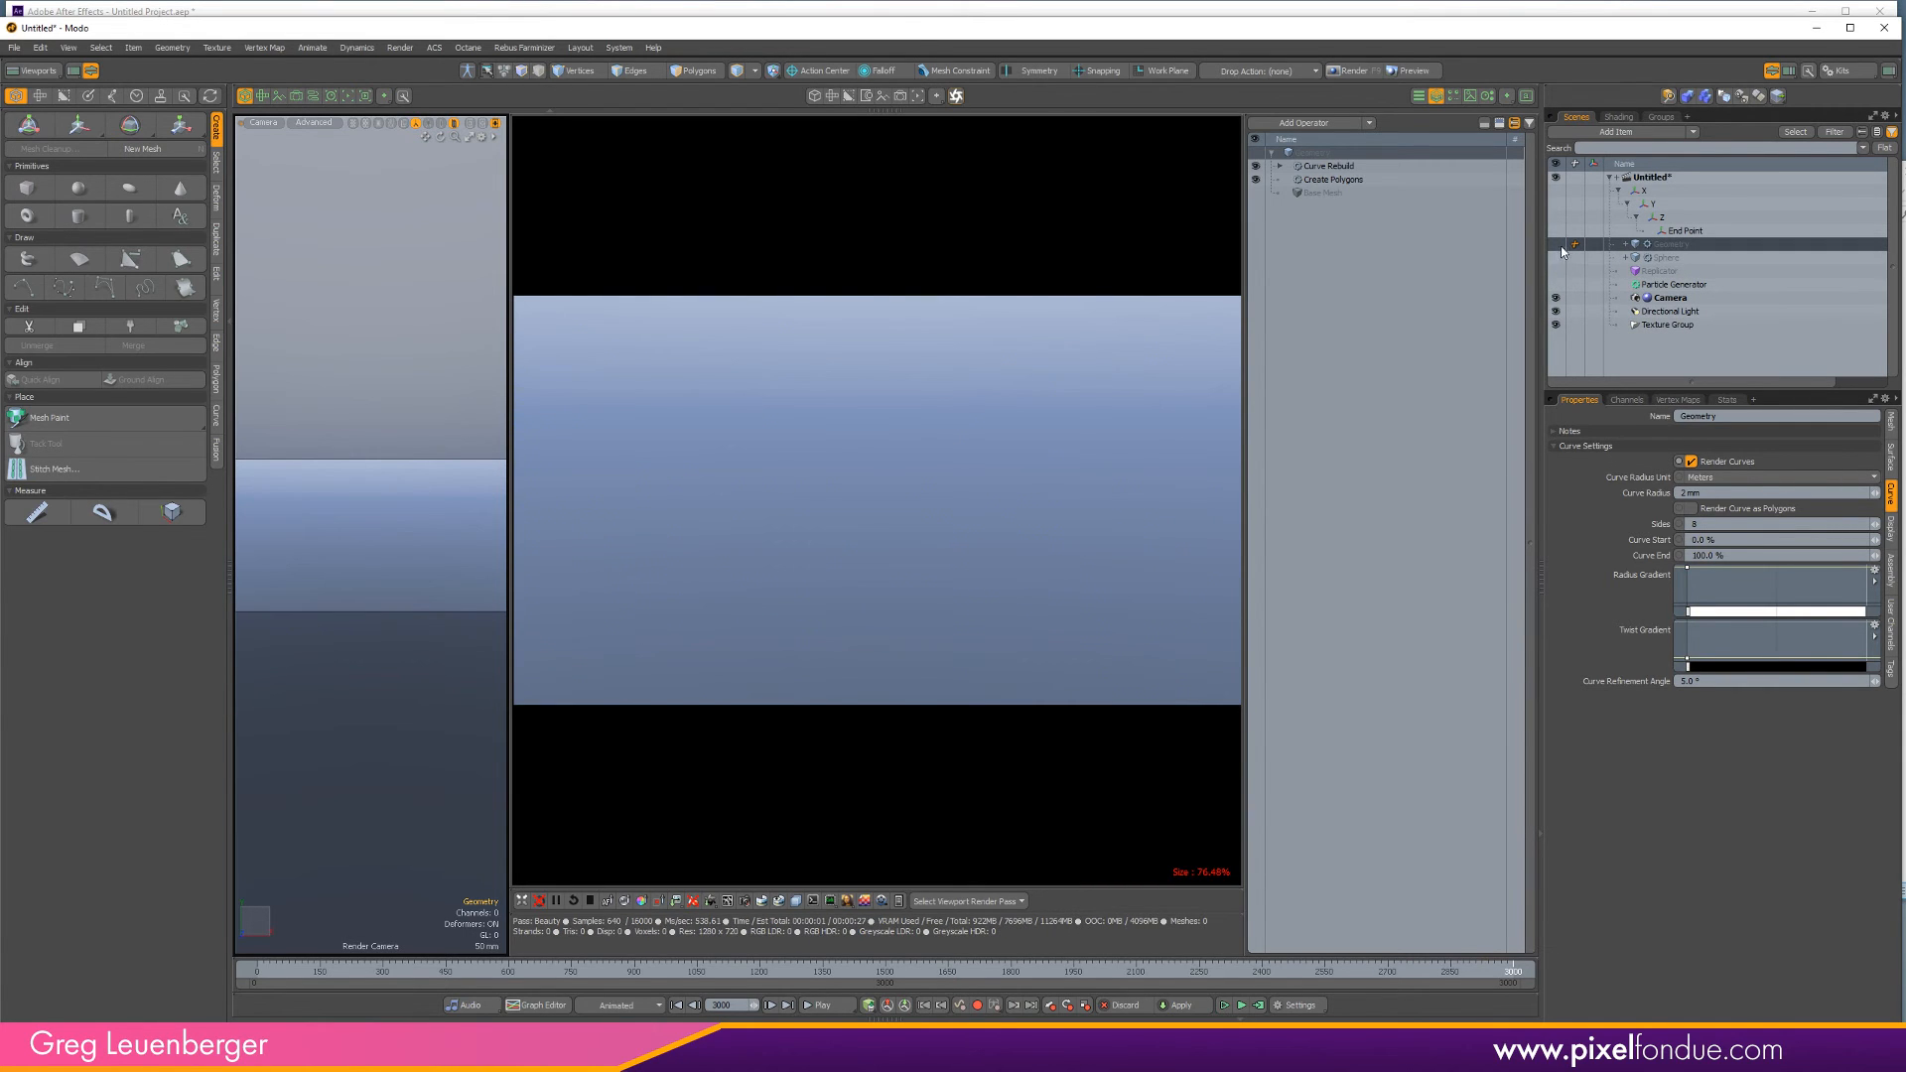
{"action": "left_click", "coordinate": [1556, 244]}
{"action": "left_click_drag", "start_coordinate": [509, 626], "coordinate": [688, 593]}
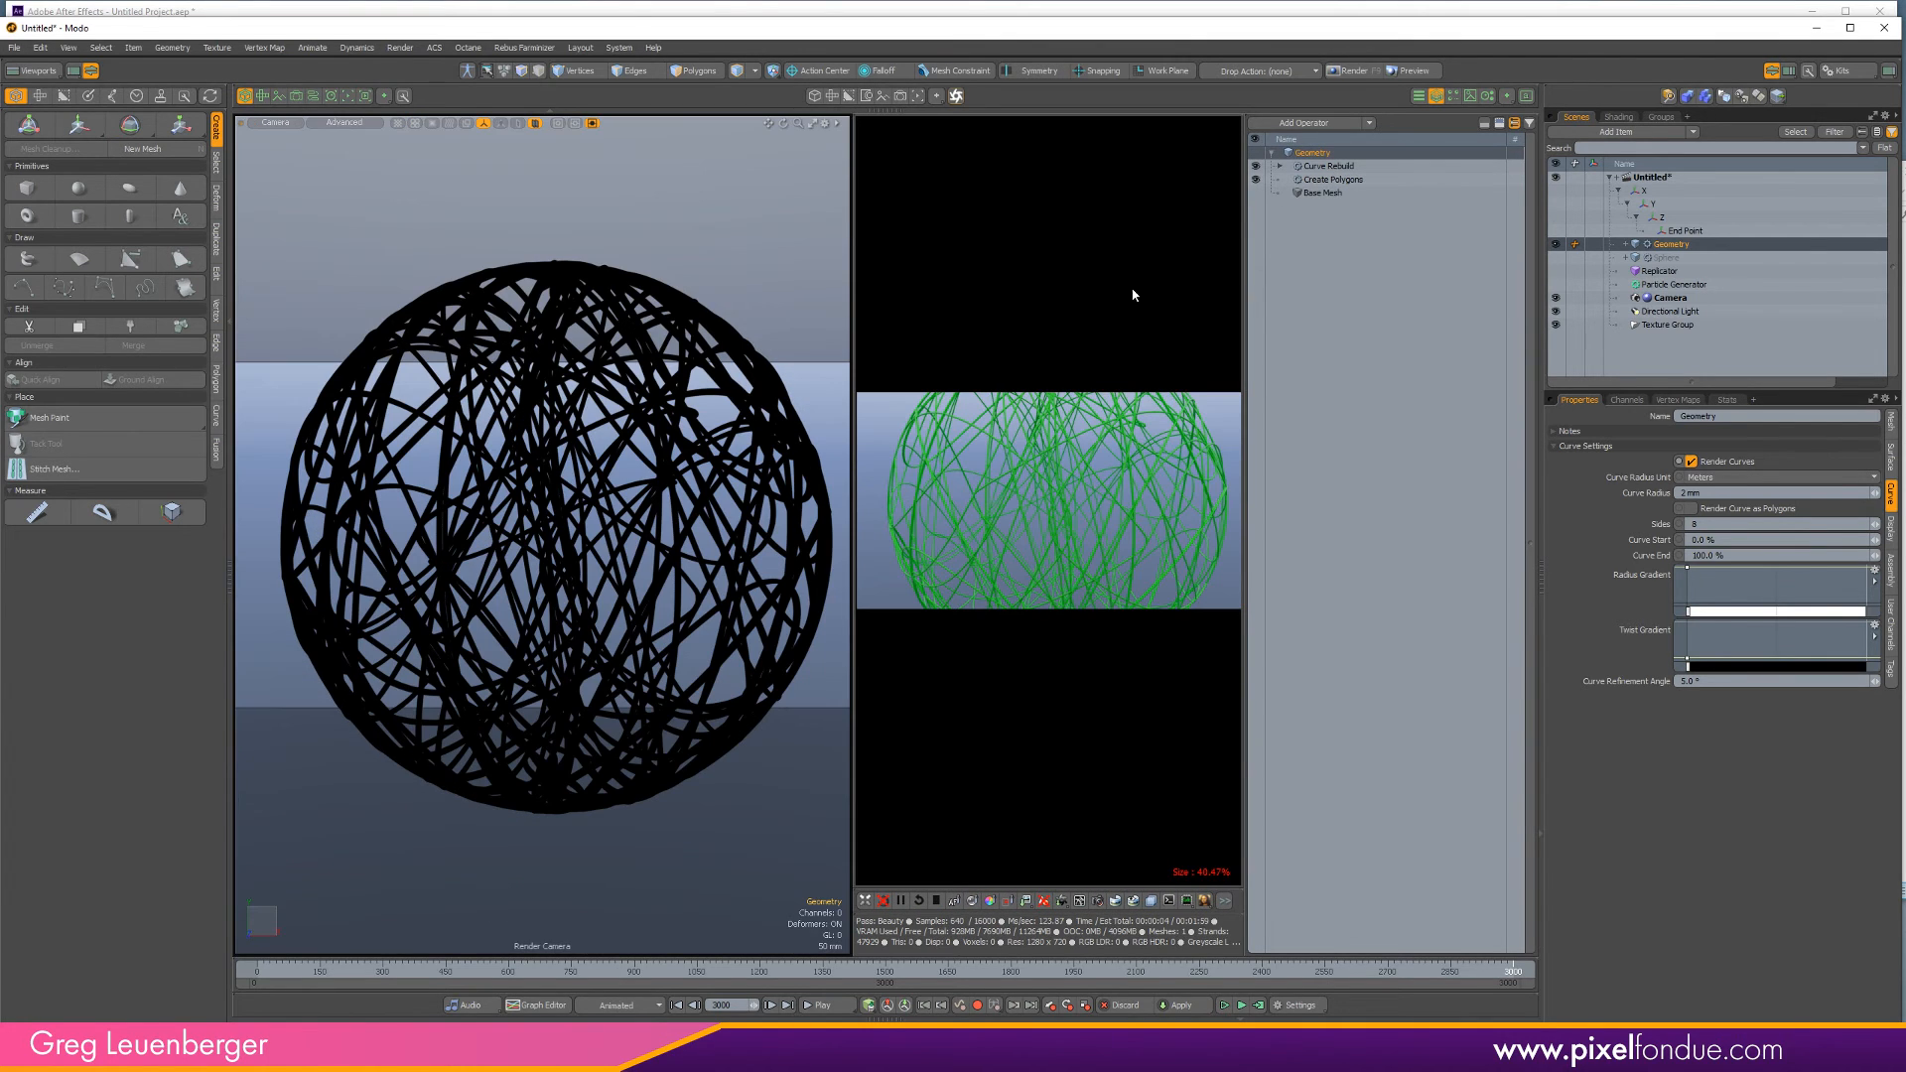
Compare the Geometry curve with Curve Rebuild on and off in wireframe and shaded display, leaving Curve Rebuild disabled.
{"action": "key", "text": "ctrl+3"}
{"action": "left_click", "coordinate": [765, 658]}
{"action": "left_click", "coordinate": [1257, 167]}
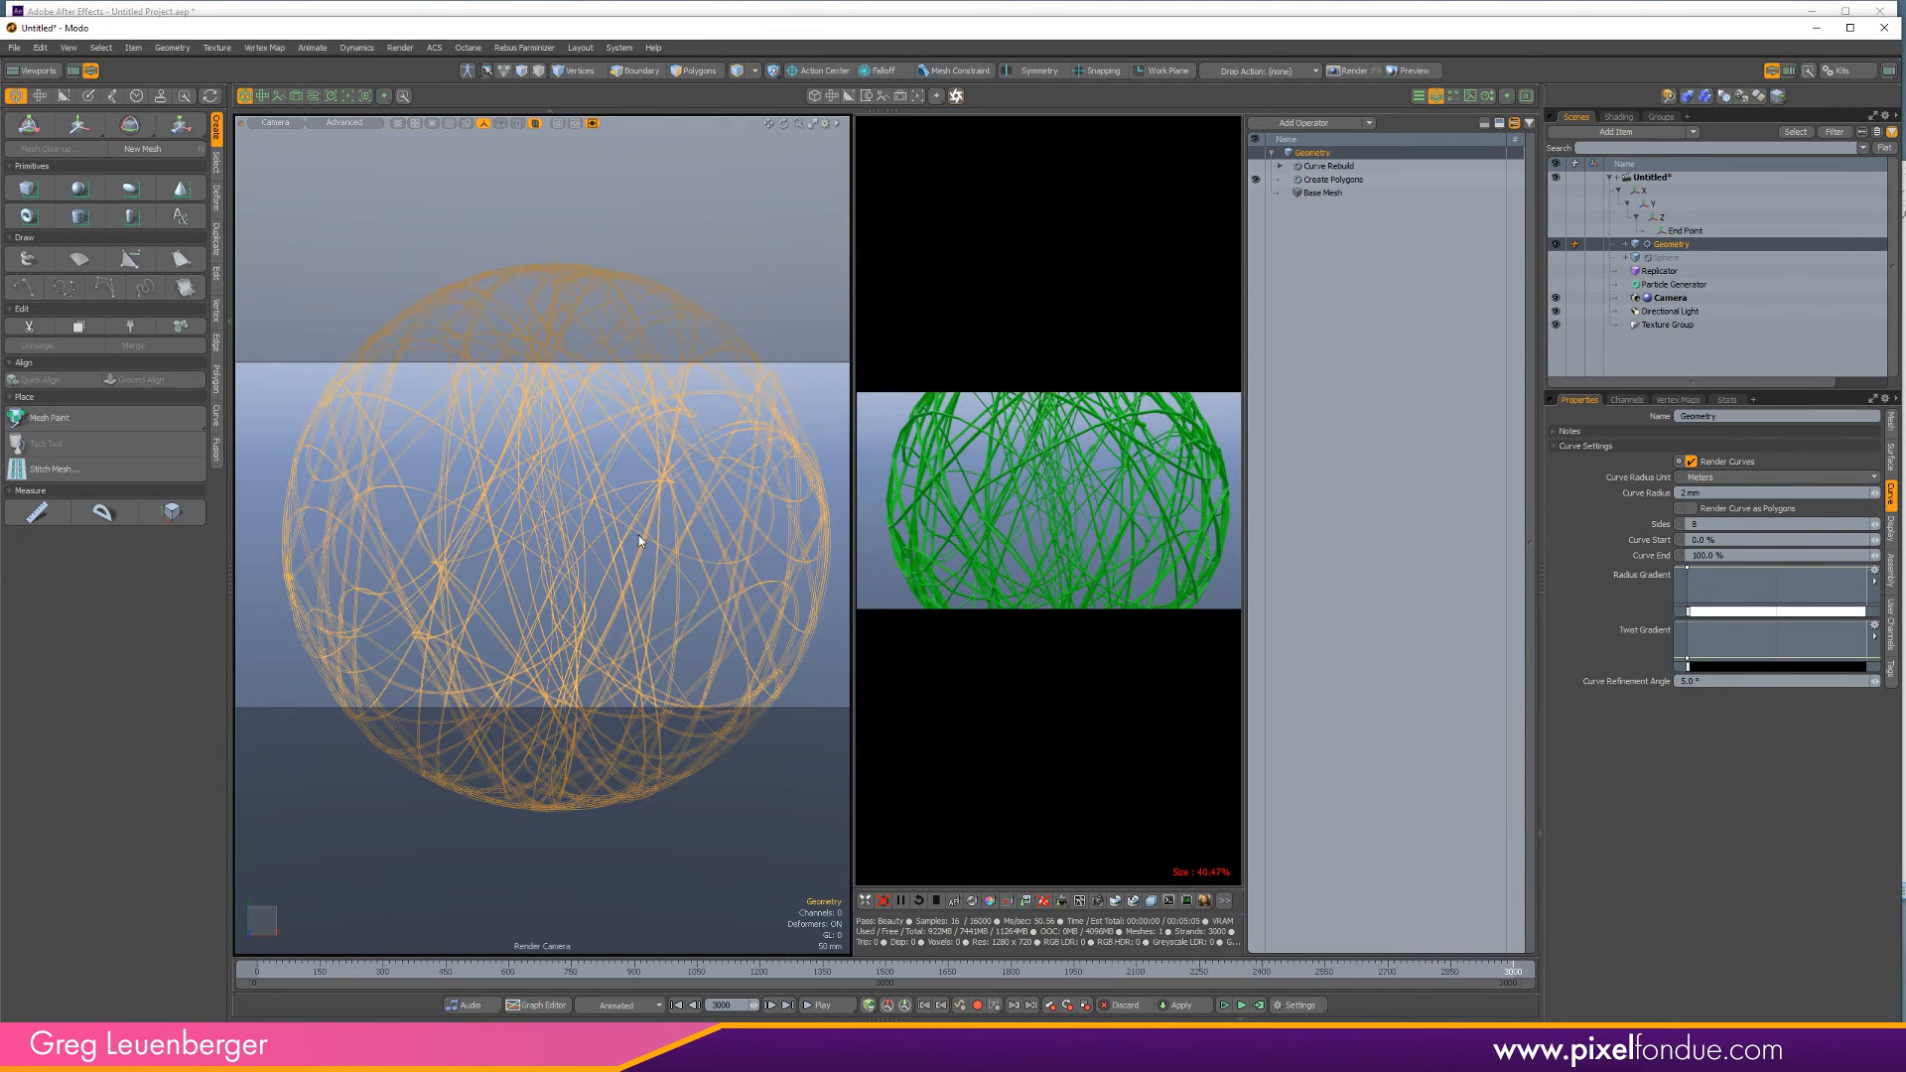
{"action": "key", "text": "ctrl+3"}
{"action": "left_click", "coordinate": [765, 680]}
{"action": "left_click", "coordinate": [1256, 167]}
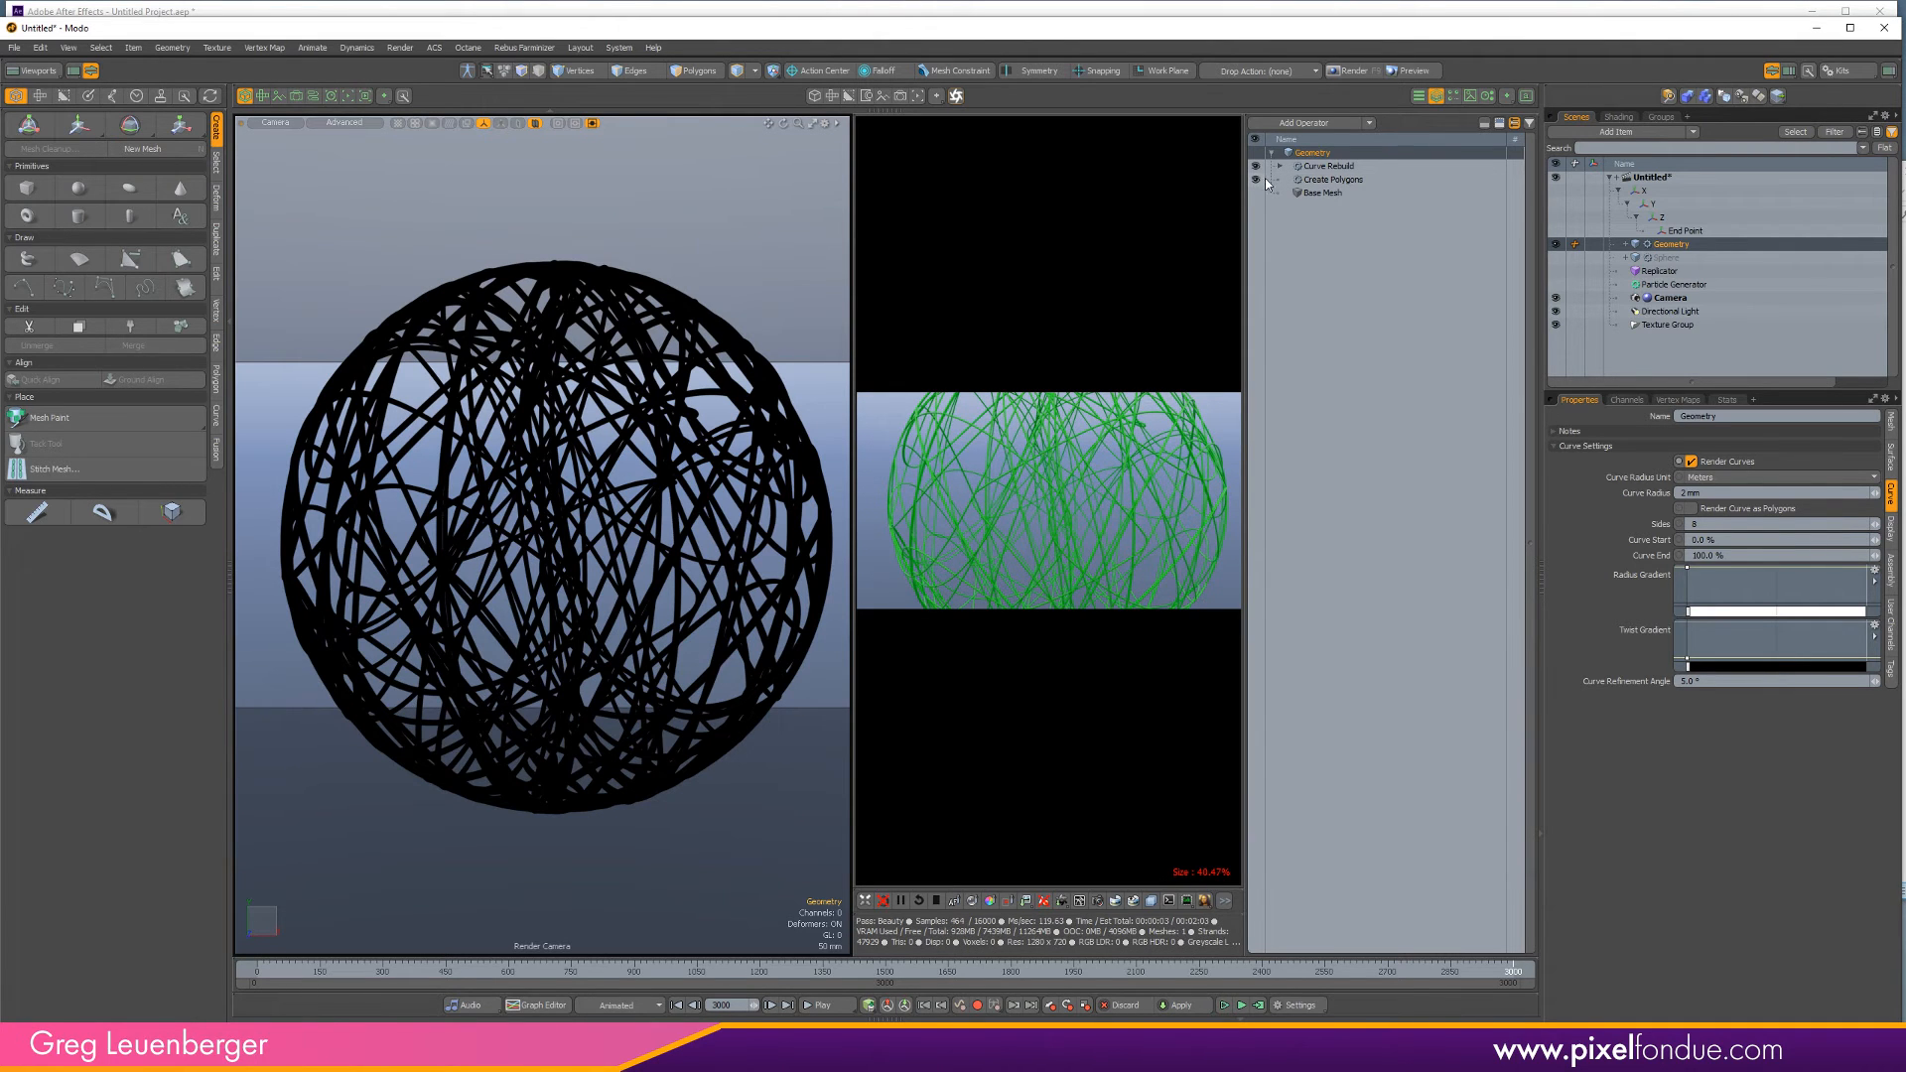
{"action": "left_click", "coordinate": [1256, 178]}
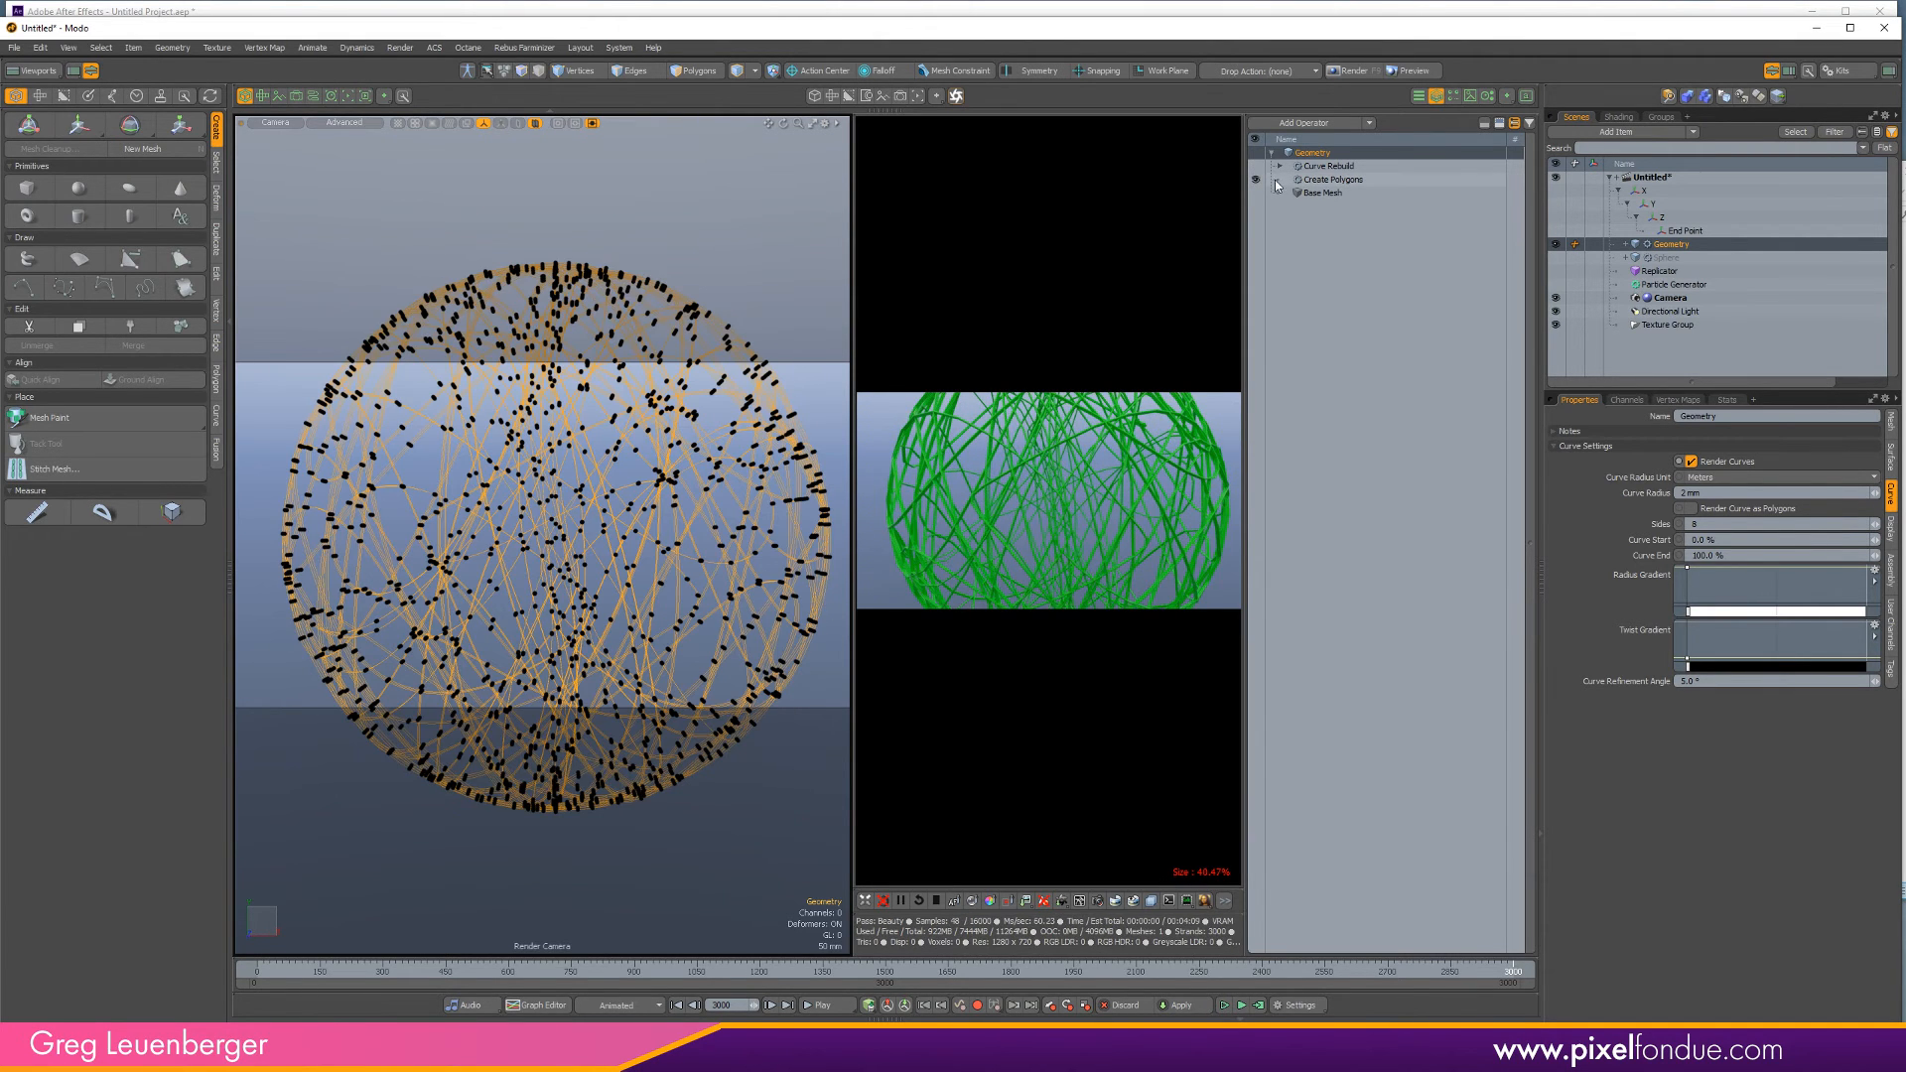
Pause the Octane render and add a Push mesh operation to Geometry with a Distance of 50 mm.
{"action": "left_click", "coordinate": [901, 900]}
{"action": "left_click", "coordinate": [1316, 123]}
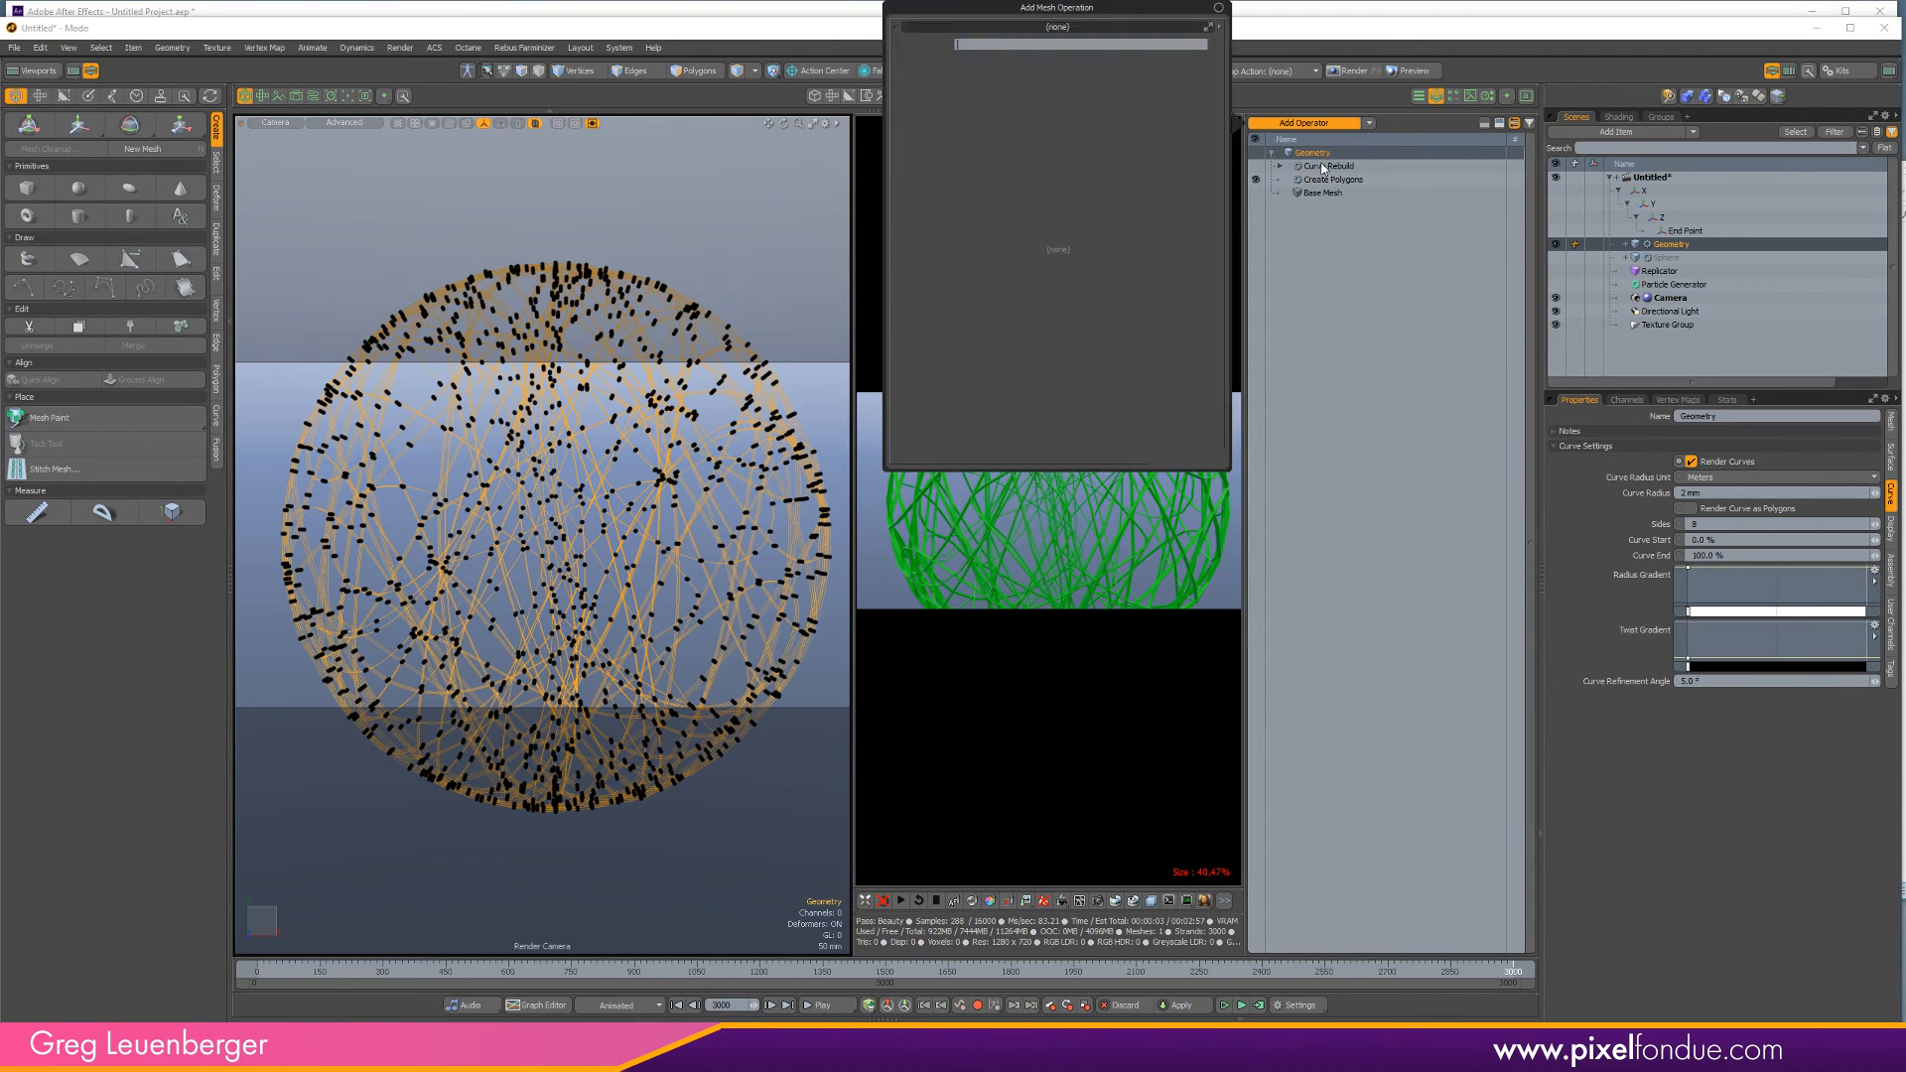
{"action": "type", "text": "push"}
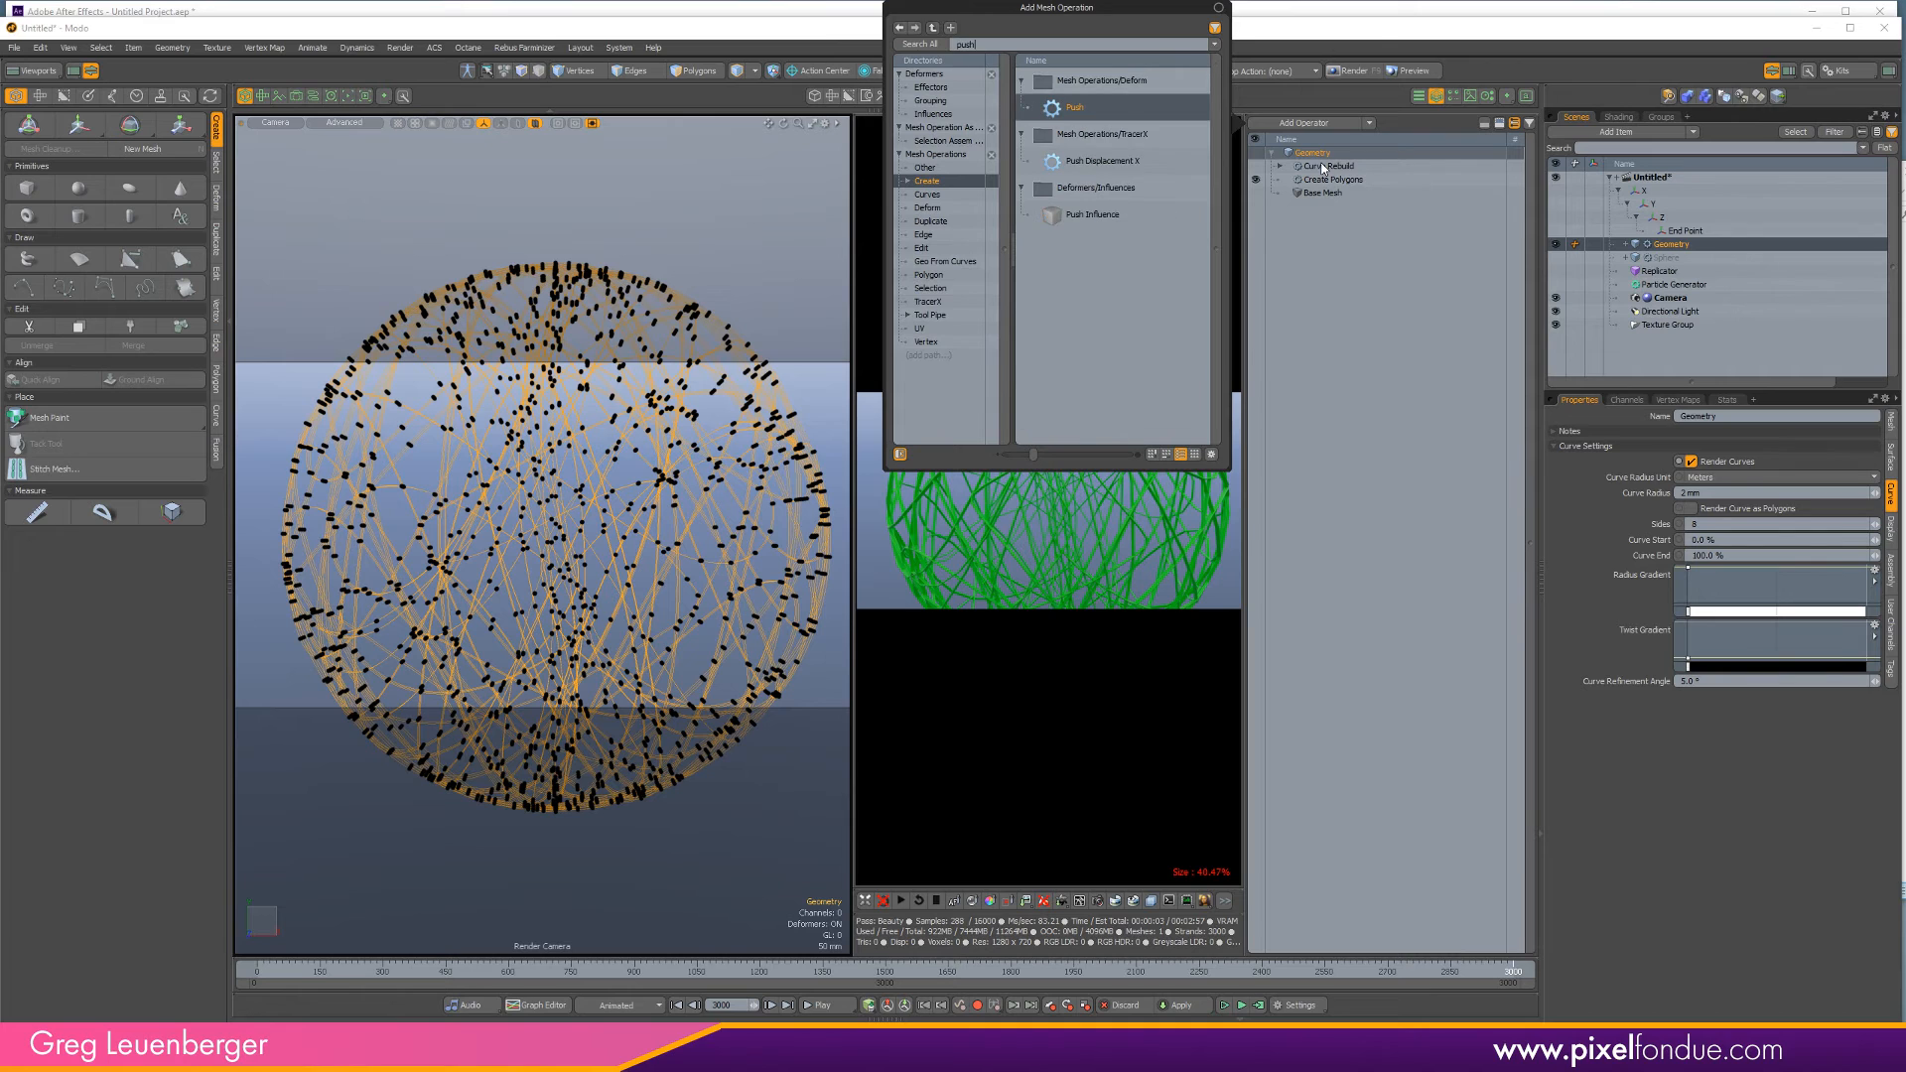
{"action": "key", "text": "Return"}
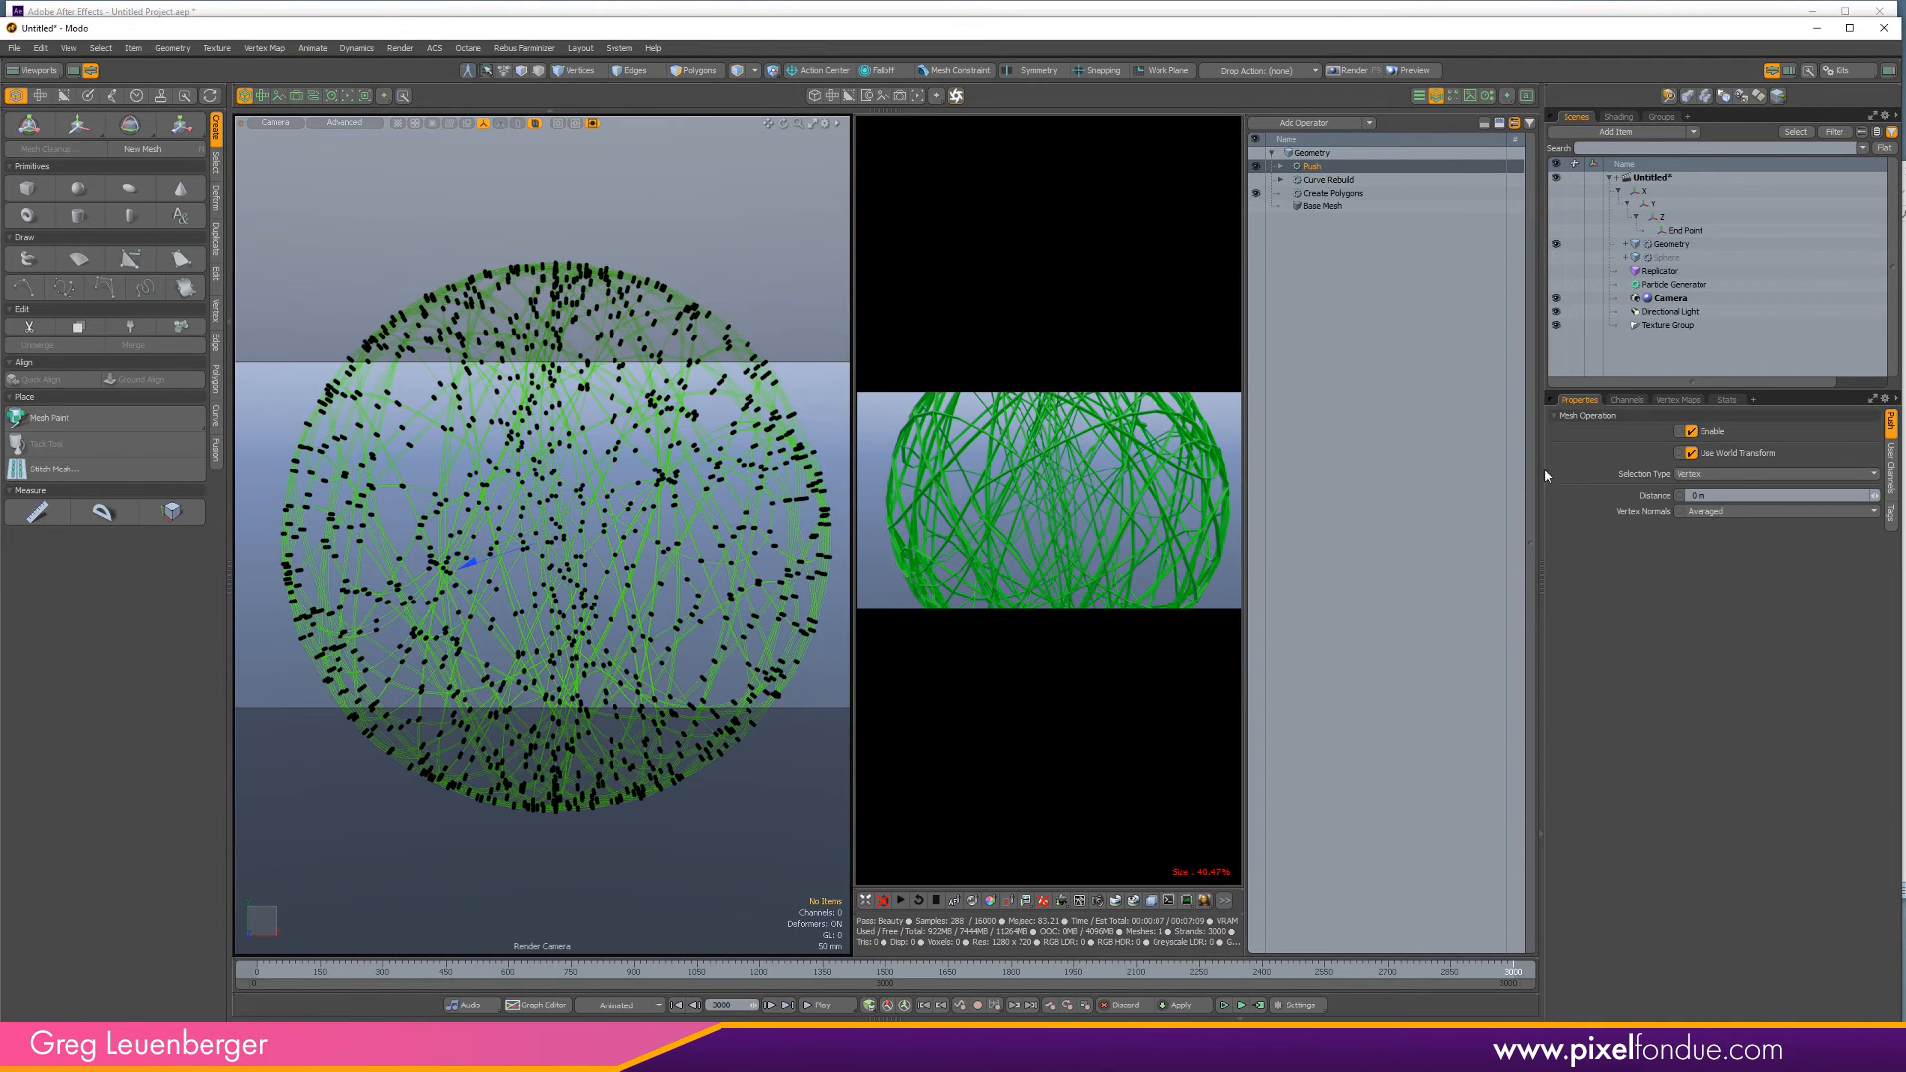
{"action": "left_click", "coordinate": [1715, 496]}
{"action": "type", "text": ".5"}
{"action": "key", "text": "Return"}
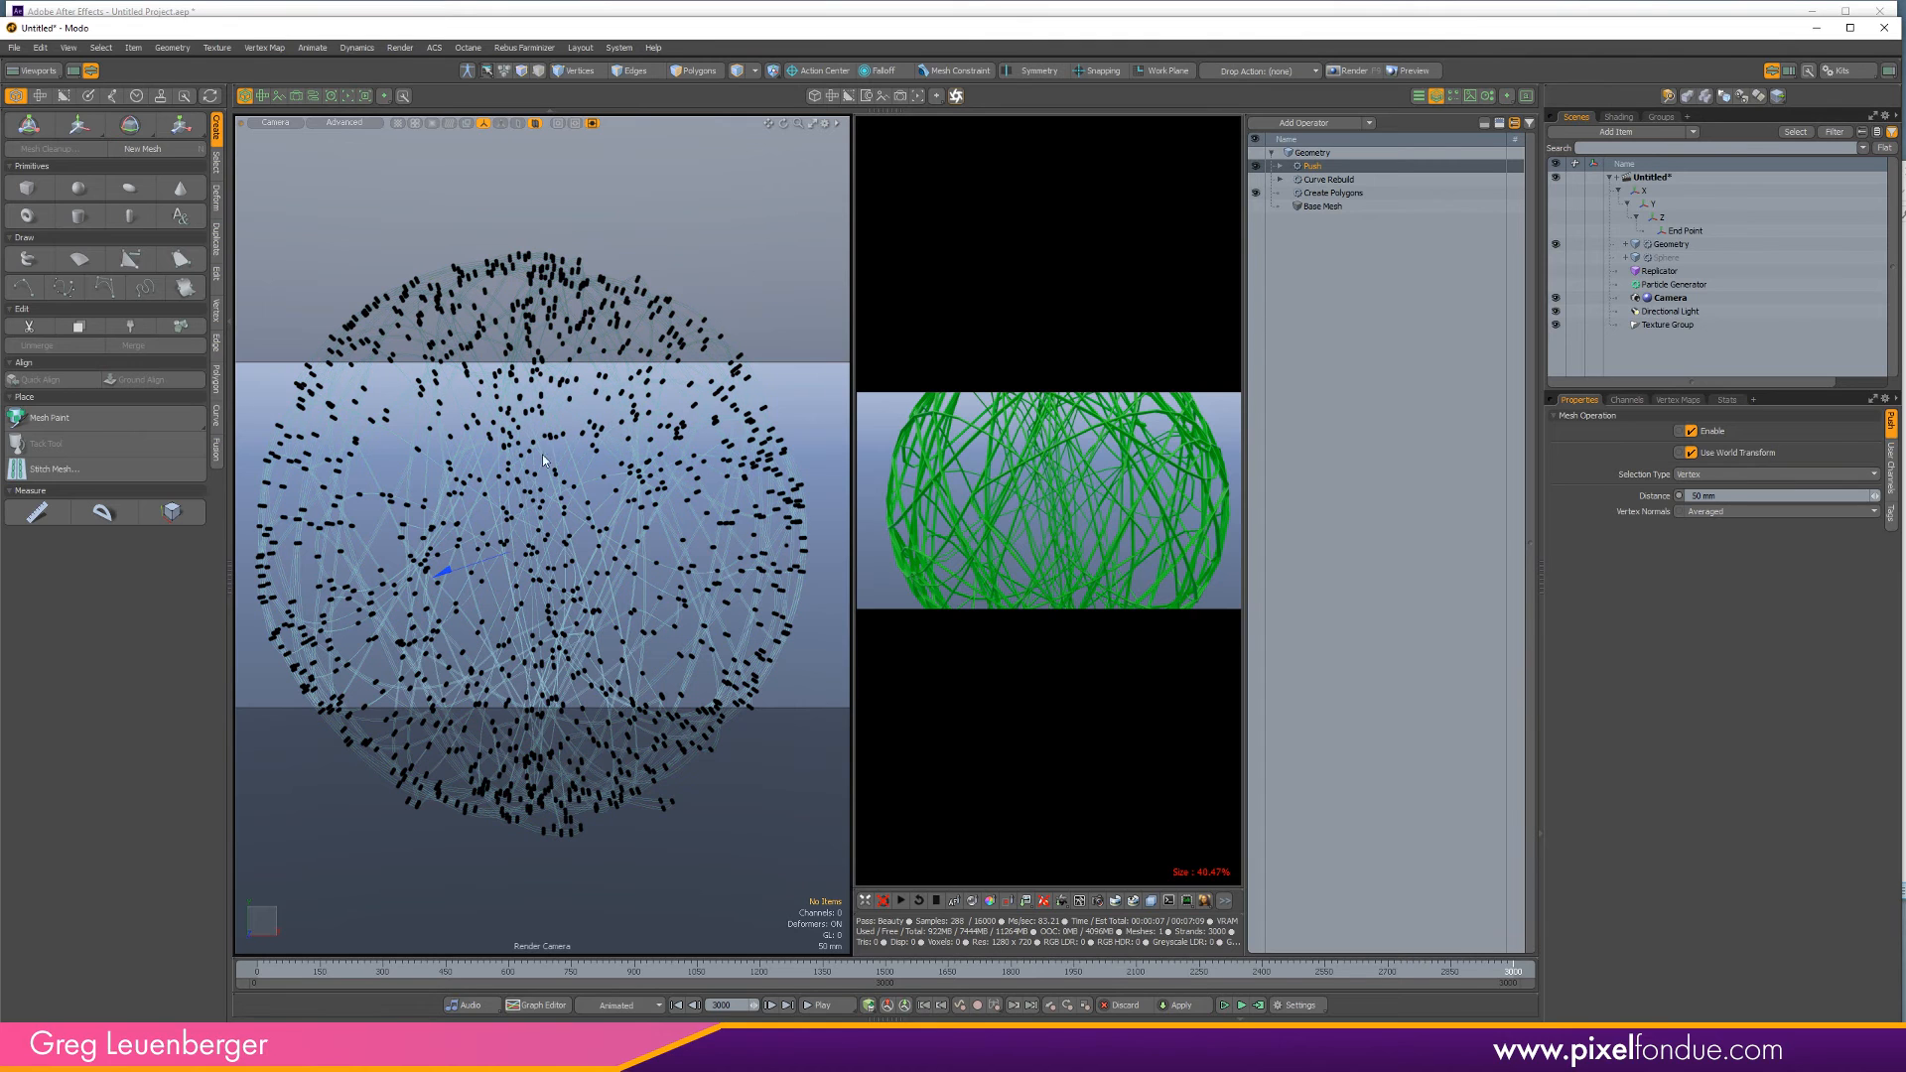
Toggle the Push operation off and on to compare its effect on the curve points.
{"action": "left_click", "coordinate": [1256, 168]}
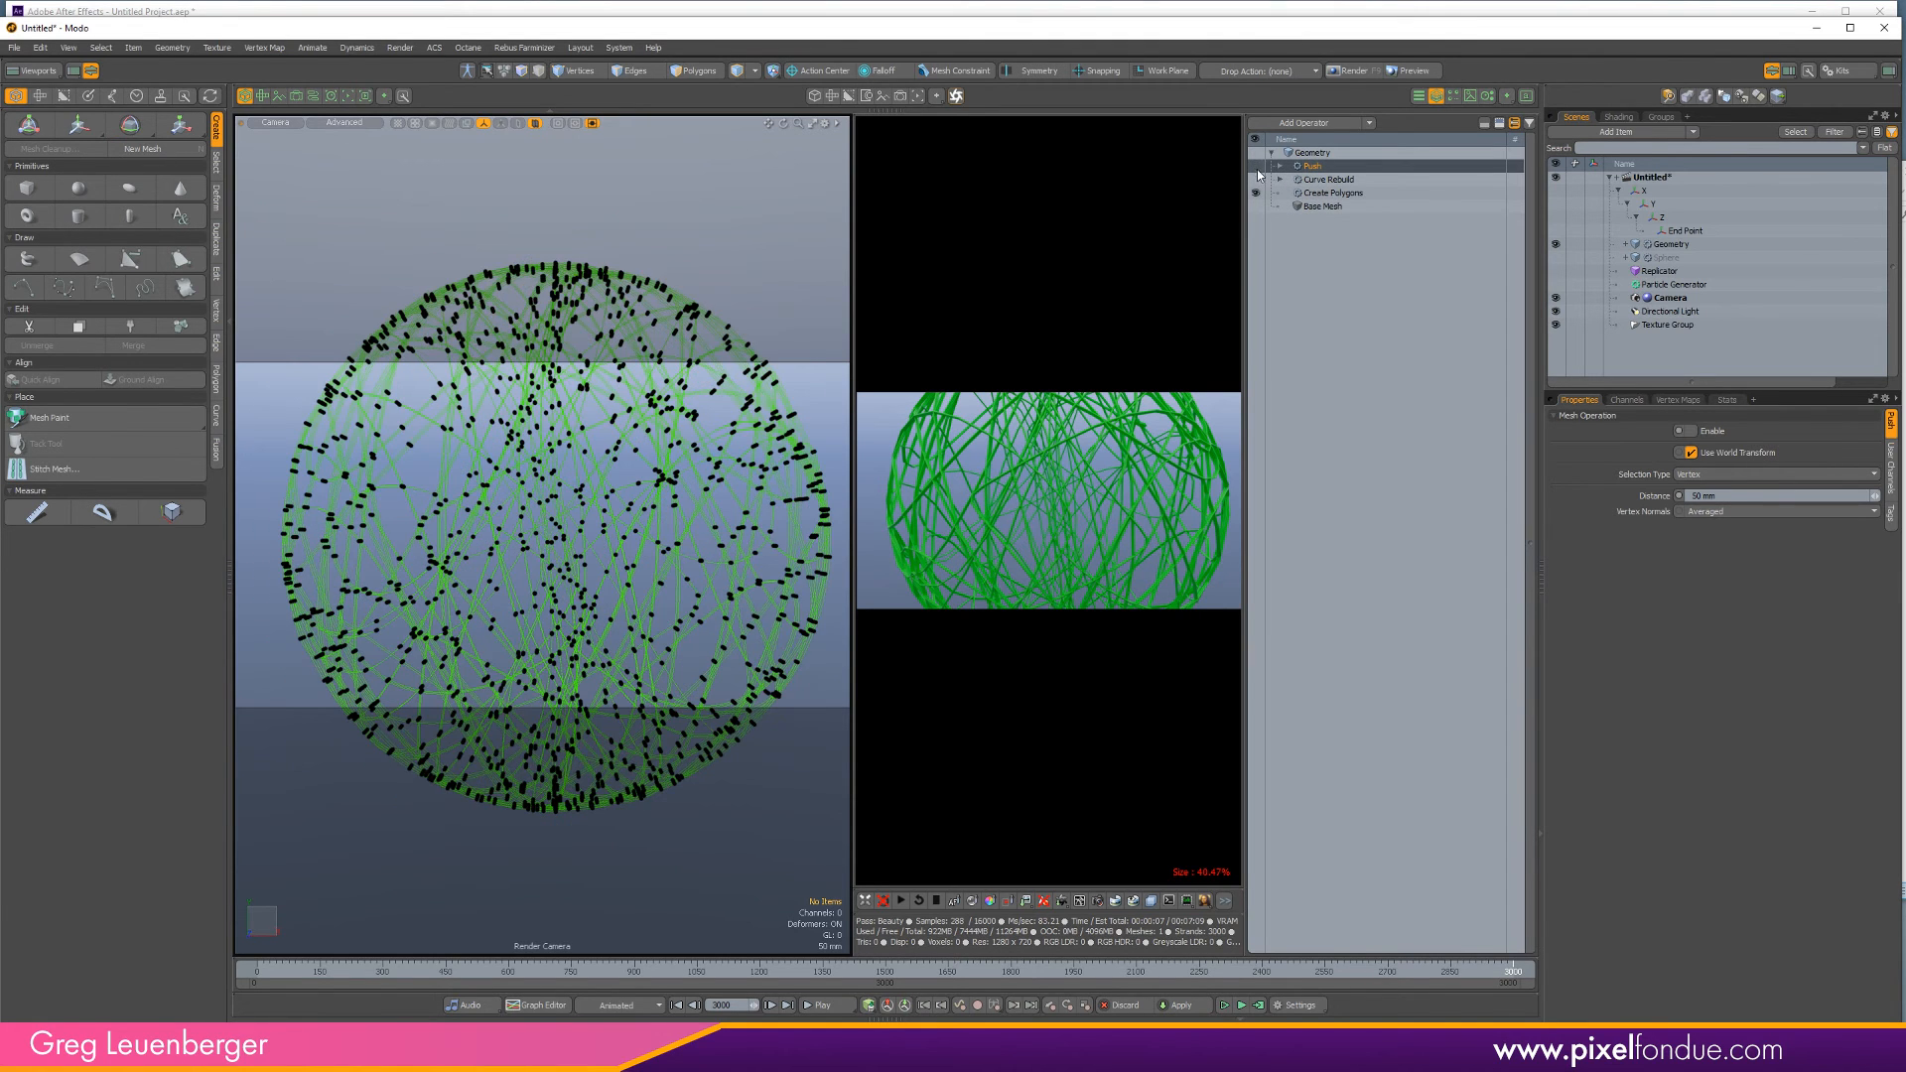
{"action": "left_click", "coordinate": [1256, 169]}
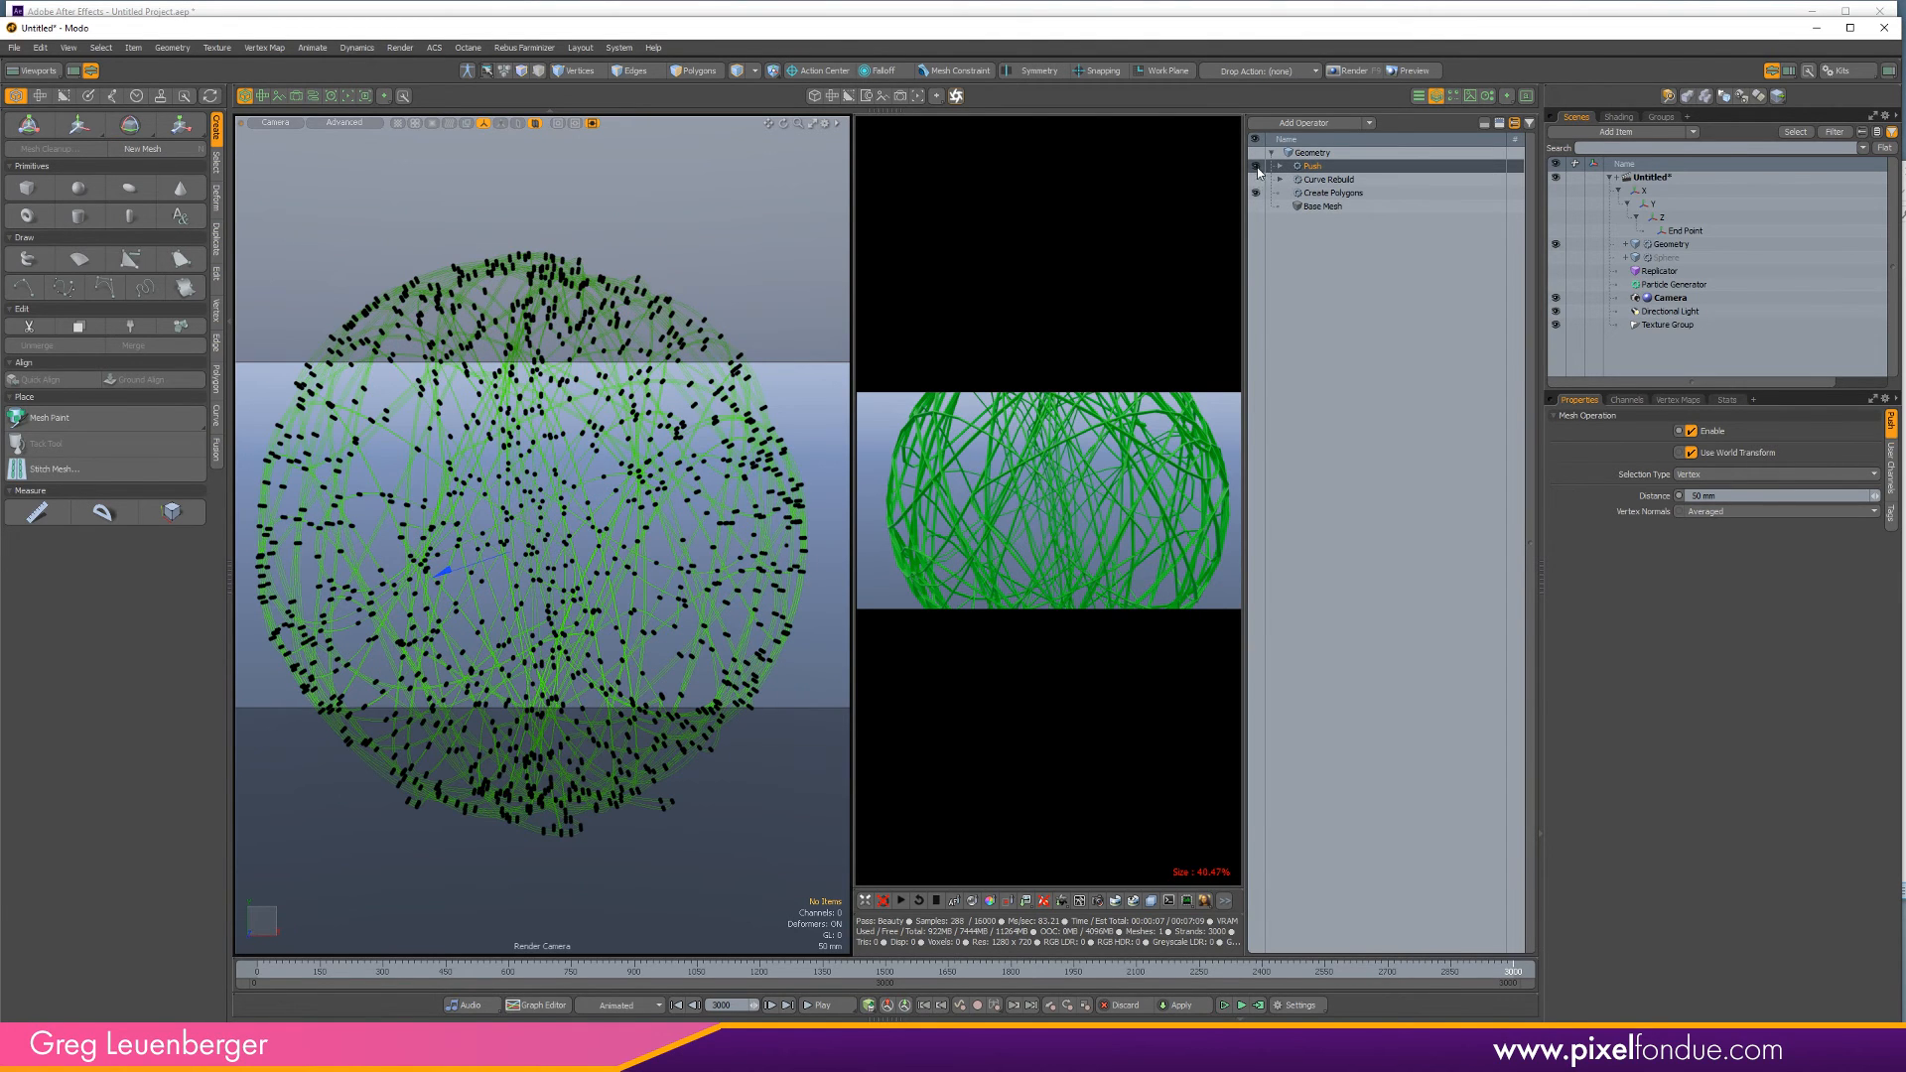
{"action": "left_click", "coordinate": [1256, 168]}
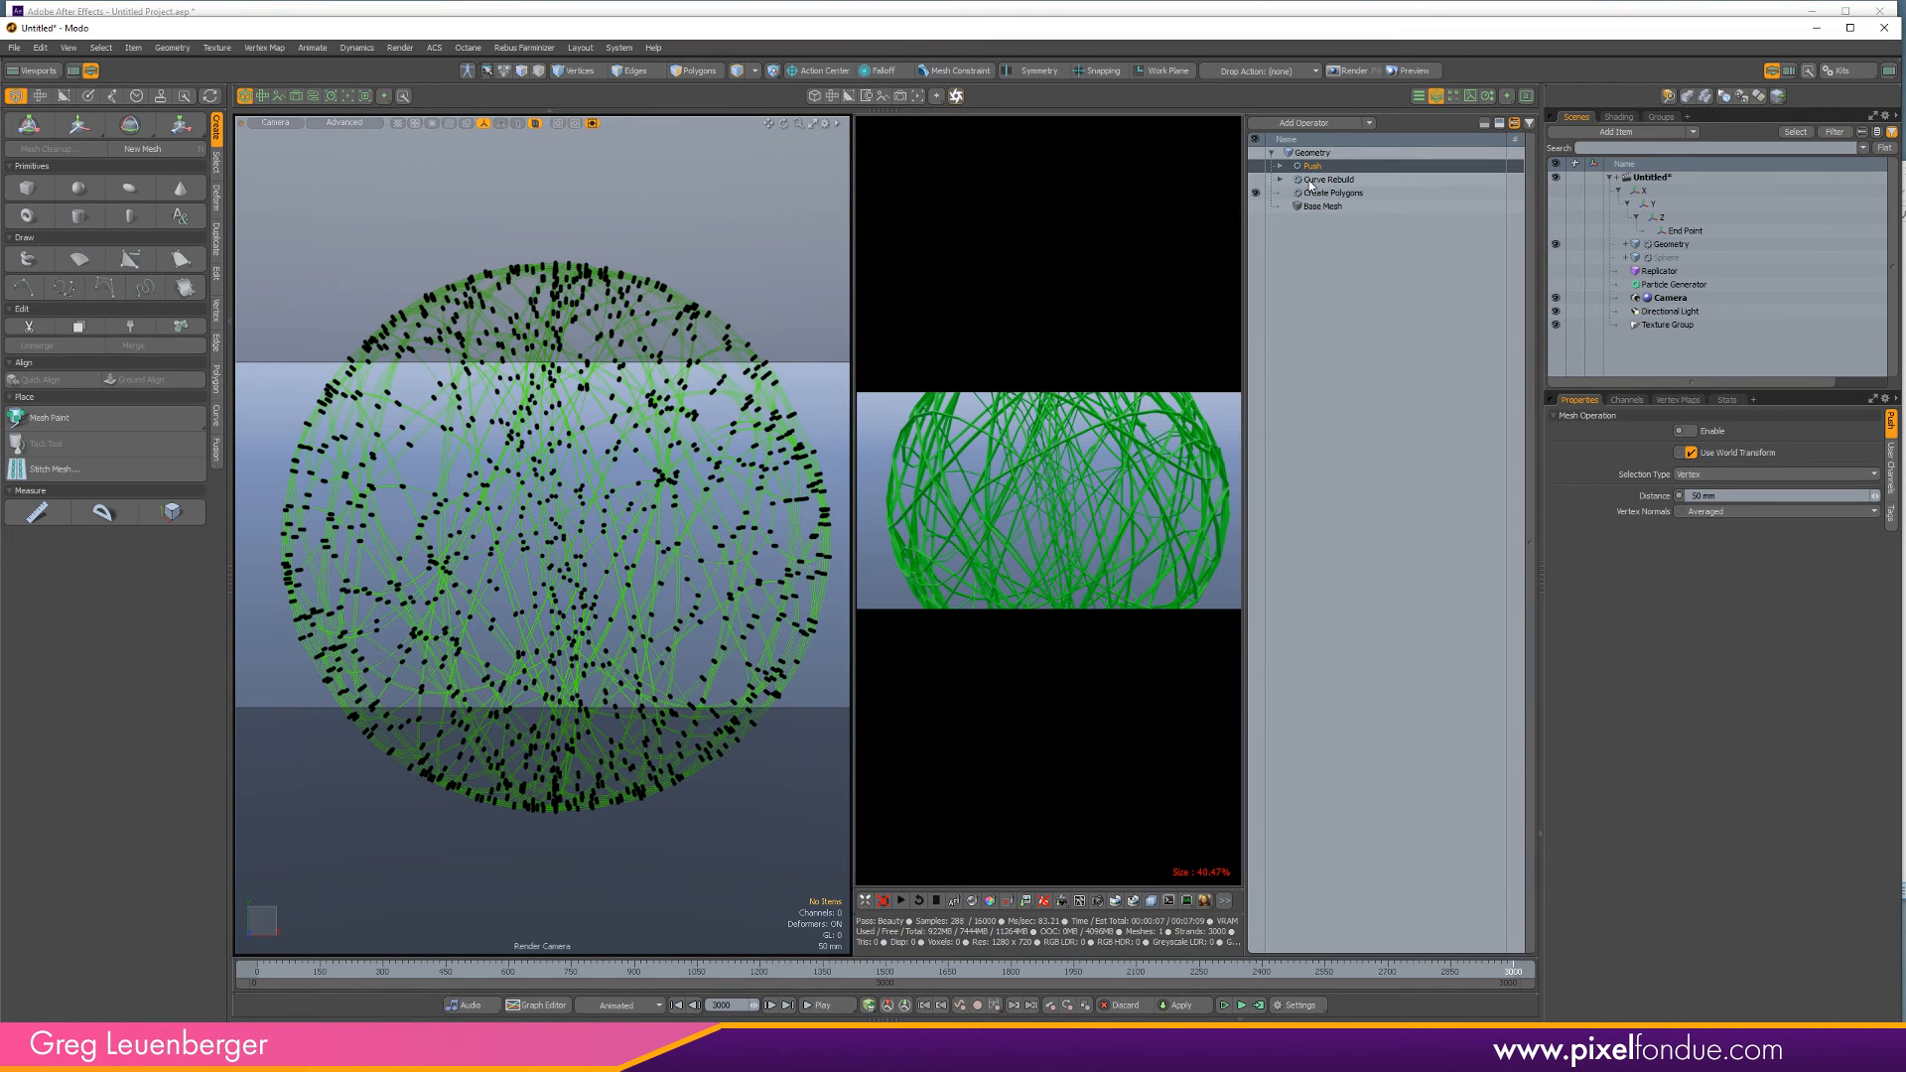
{"action": "left_click", "coordinate": [1256, 166]}
Add a Texture Falloff to the Push operation's Tool Pipe.
{"action": "left_click", "coordinate": [1279, 167]}
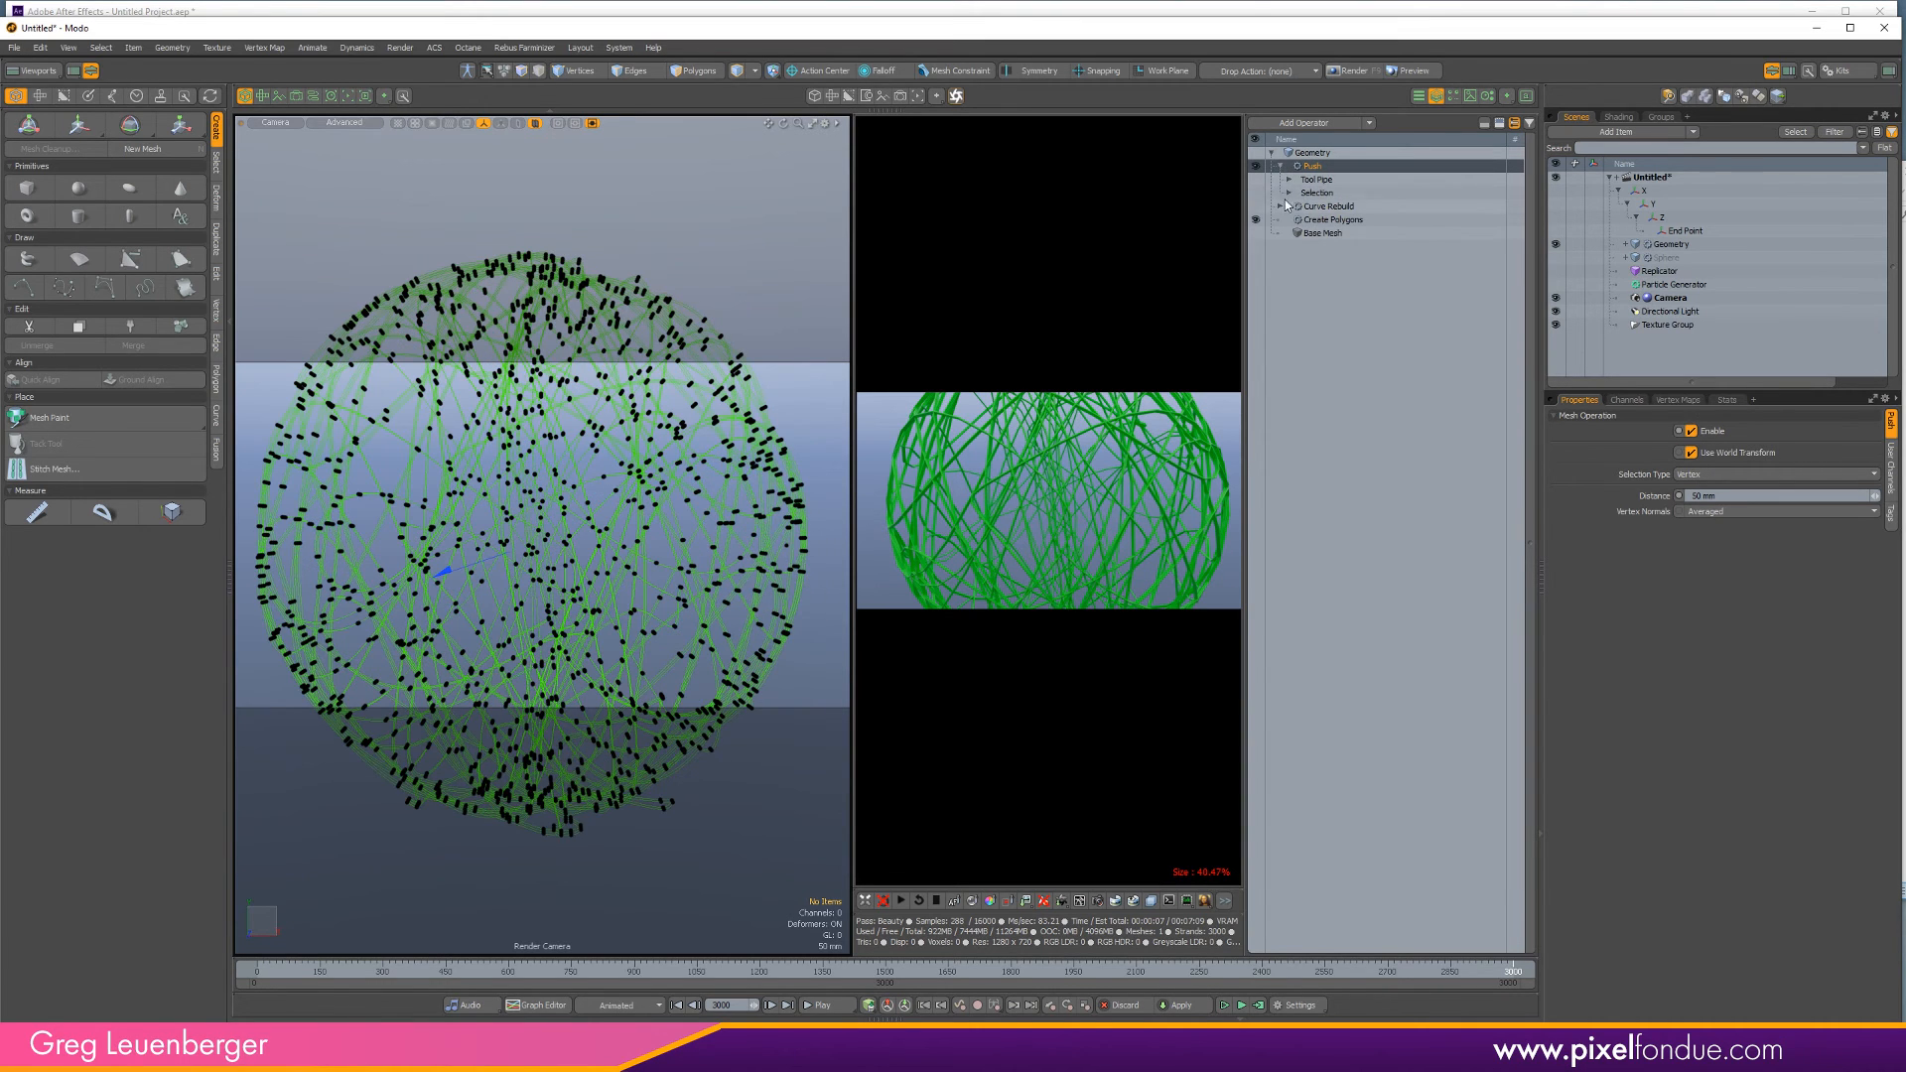
{"action": "left_click", "coordinate": [1289, 178]}
{"action": "left_click", "coordinate": [1321, 192]}
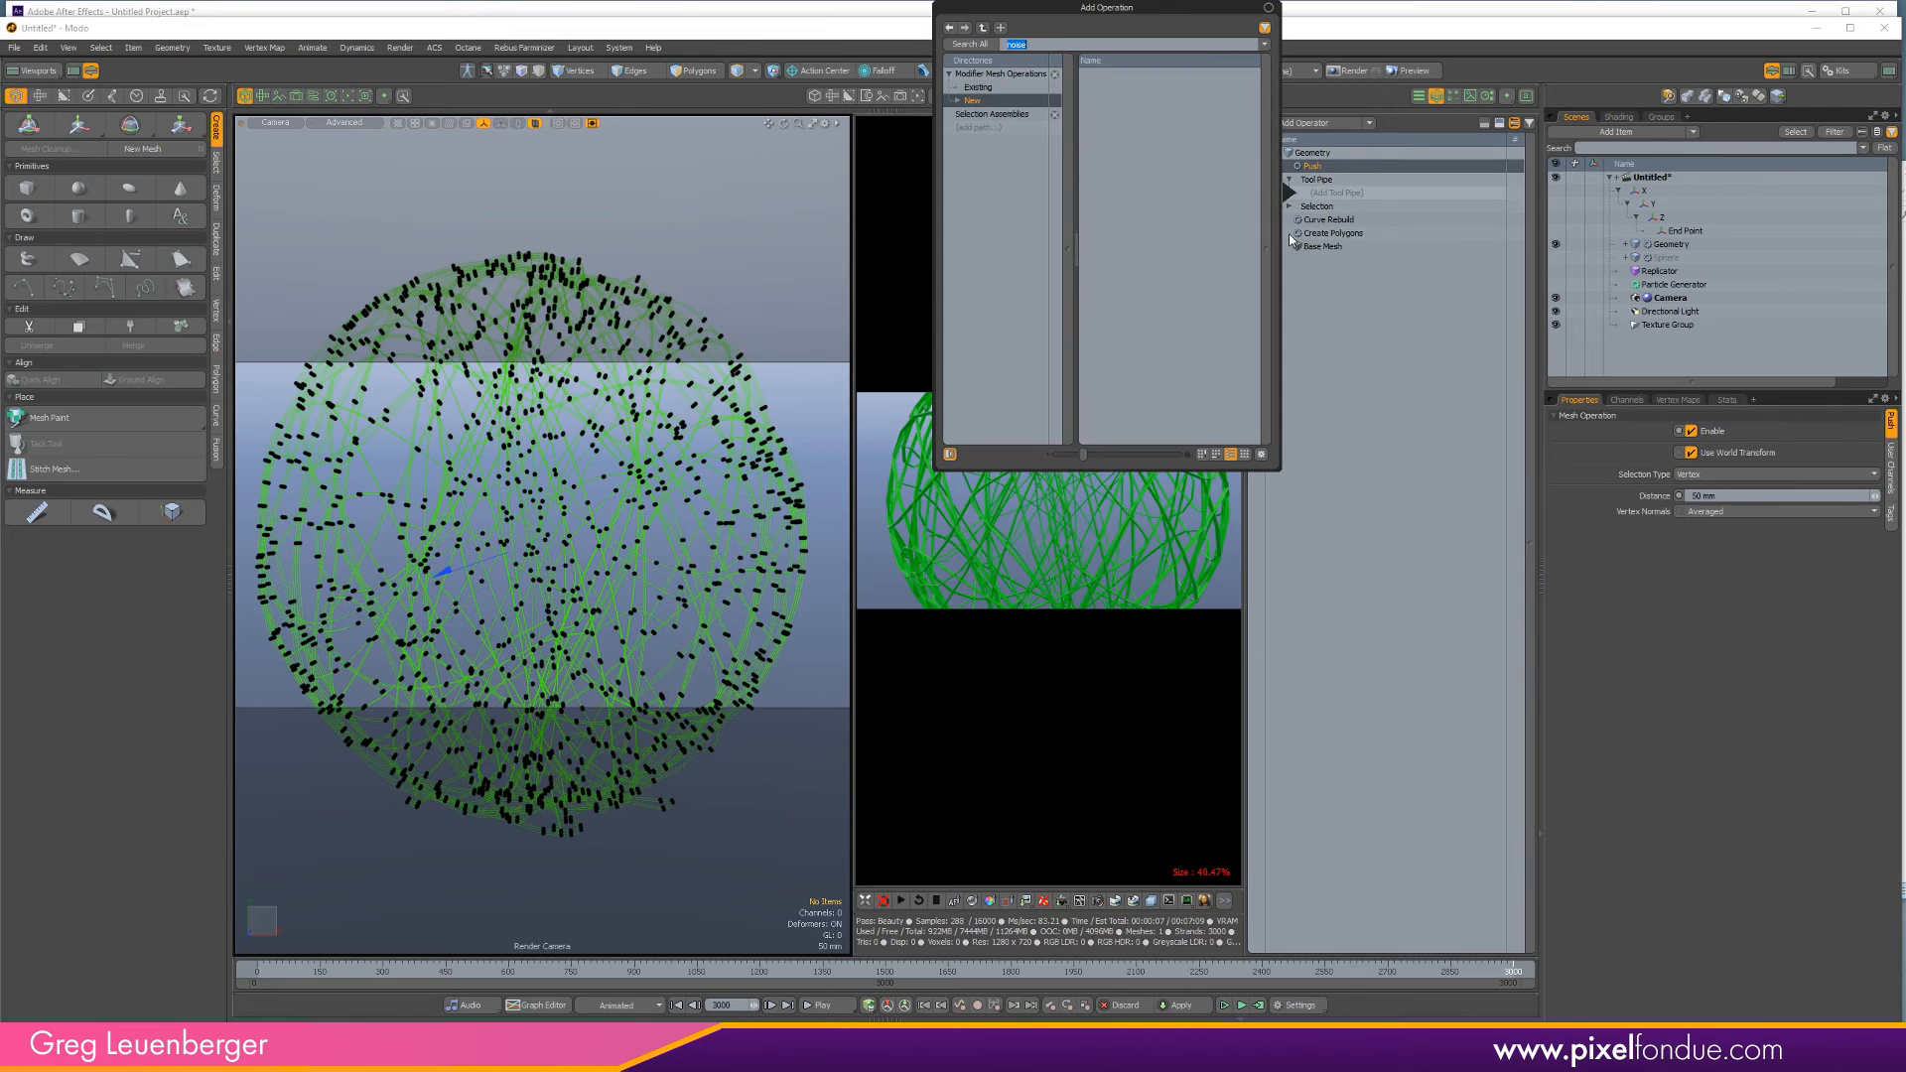
{"action": "type", "text": "tex"}
{"action": "double_click", "coordinate": [1162, 109]}
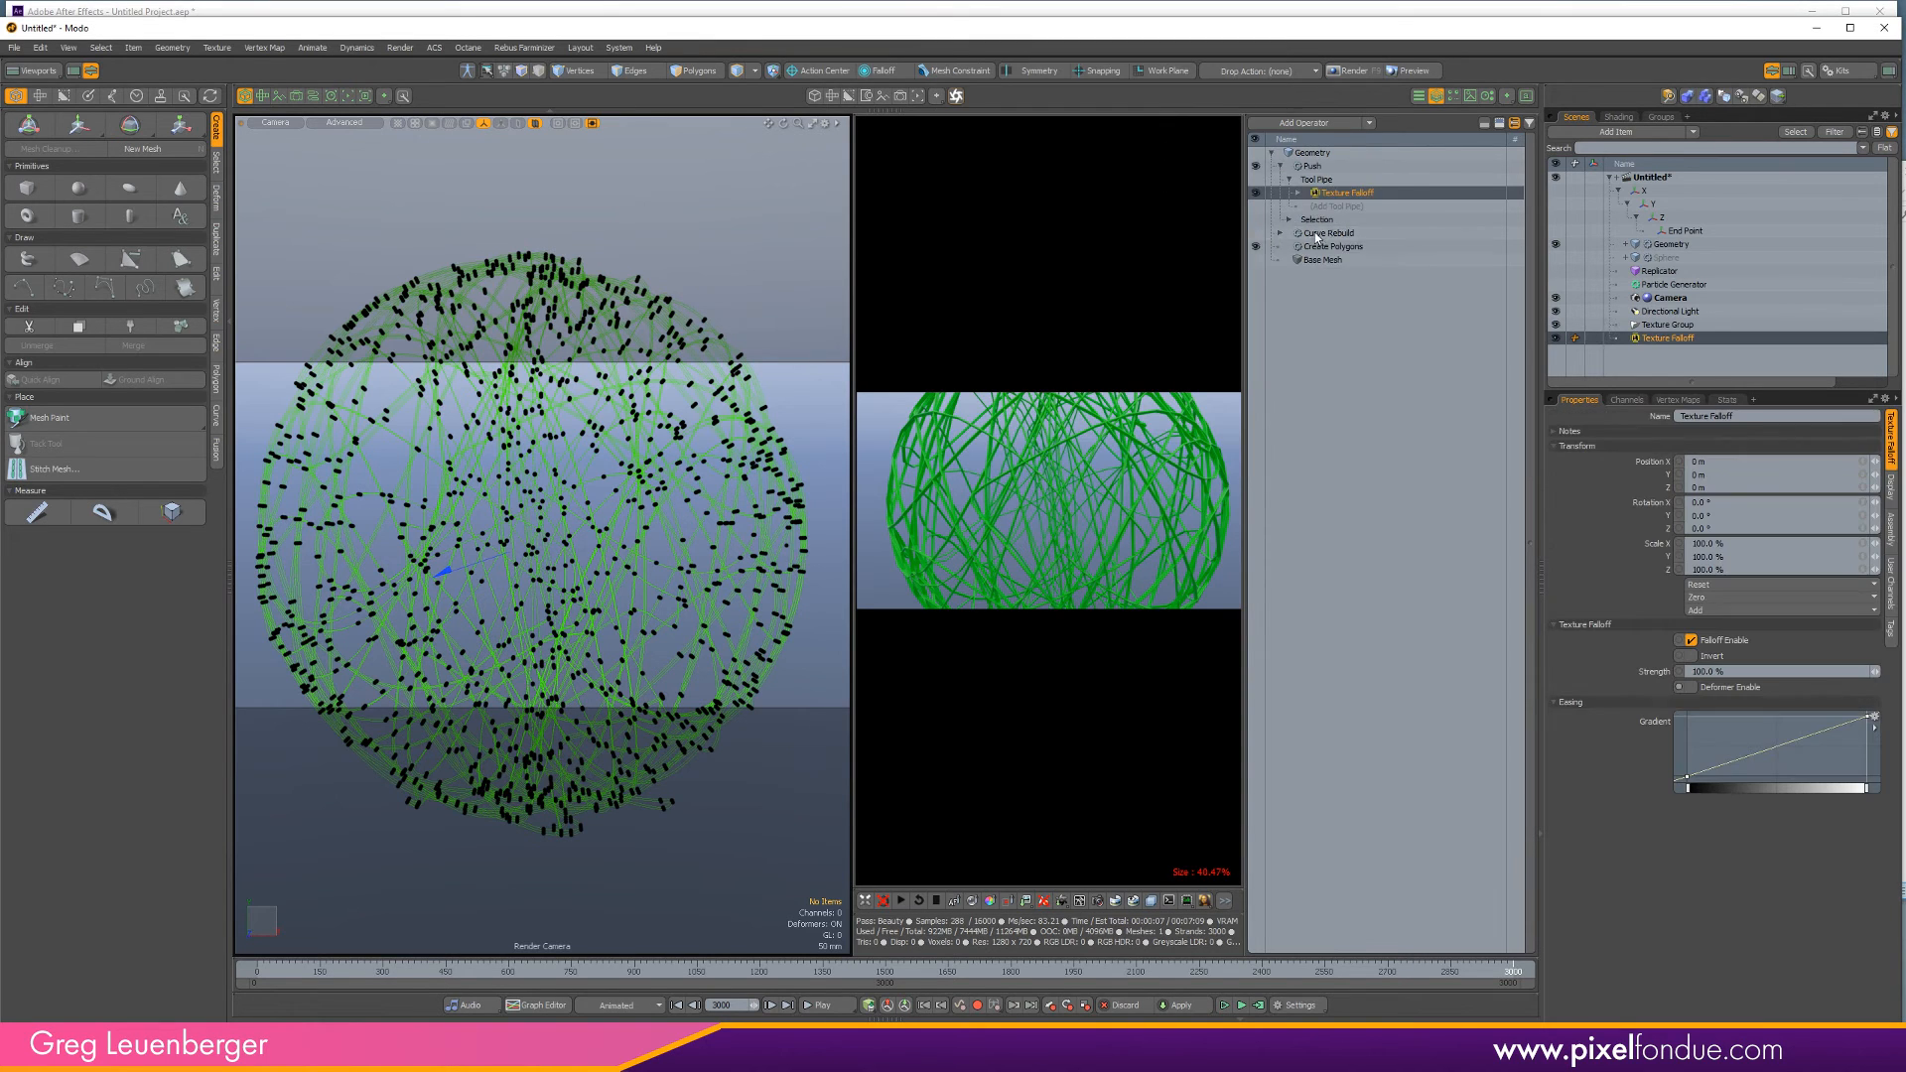
Add a Noise texture to the Texture Falloff's Textures group.
{"action": "left_click", "coordinate": [1297, 192]}
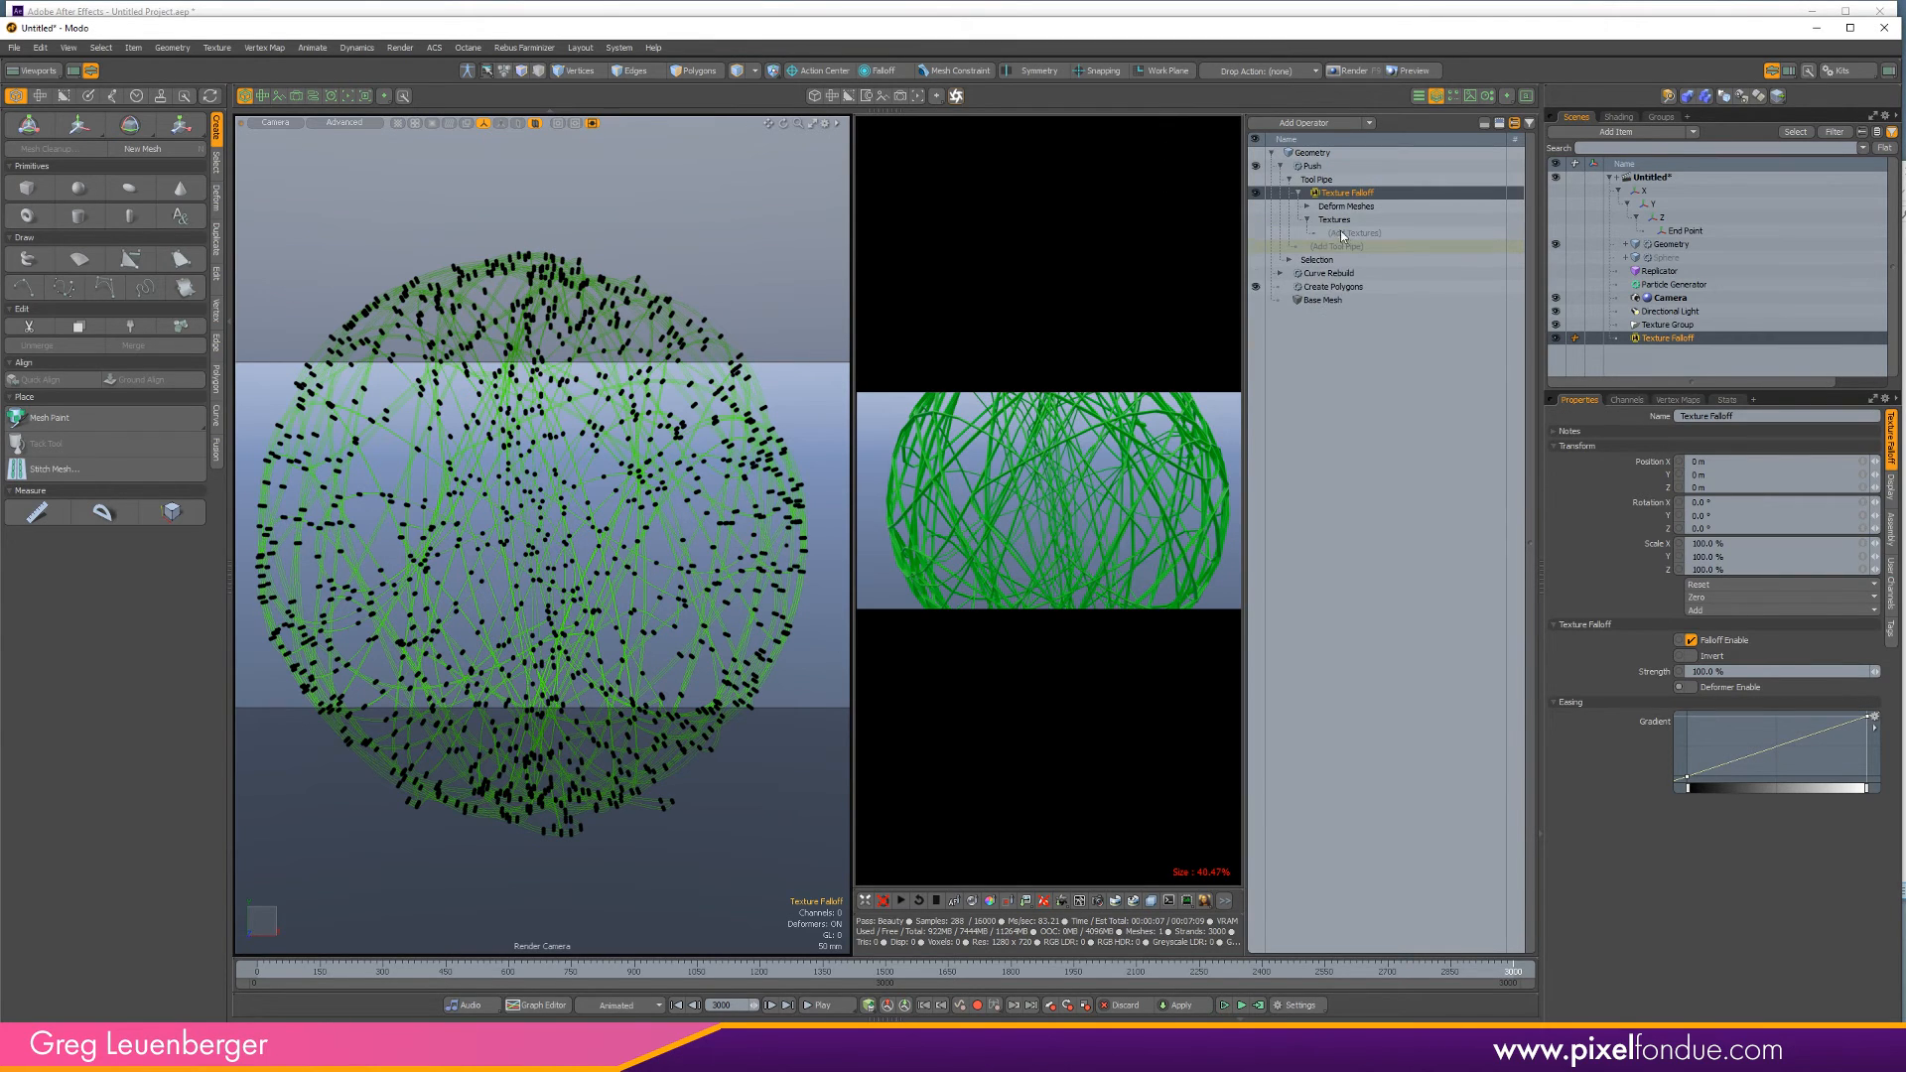
{"action": "left_click", "coordinate": [1355, 233]}
{"action": "type", "text": "no"}
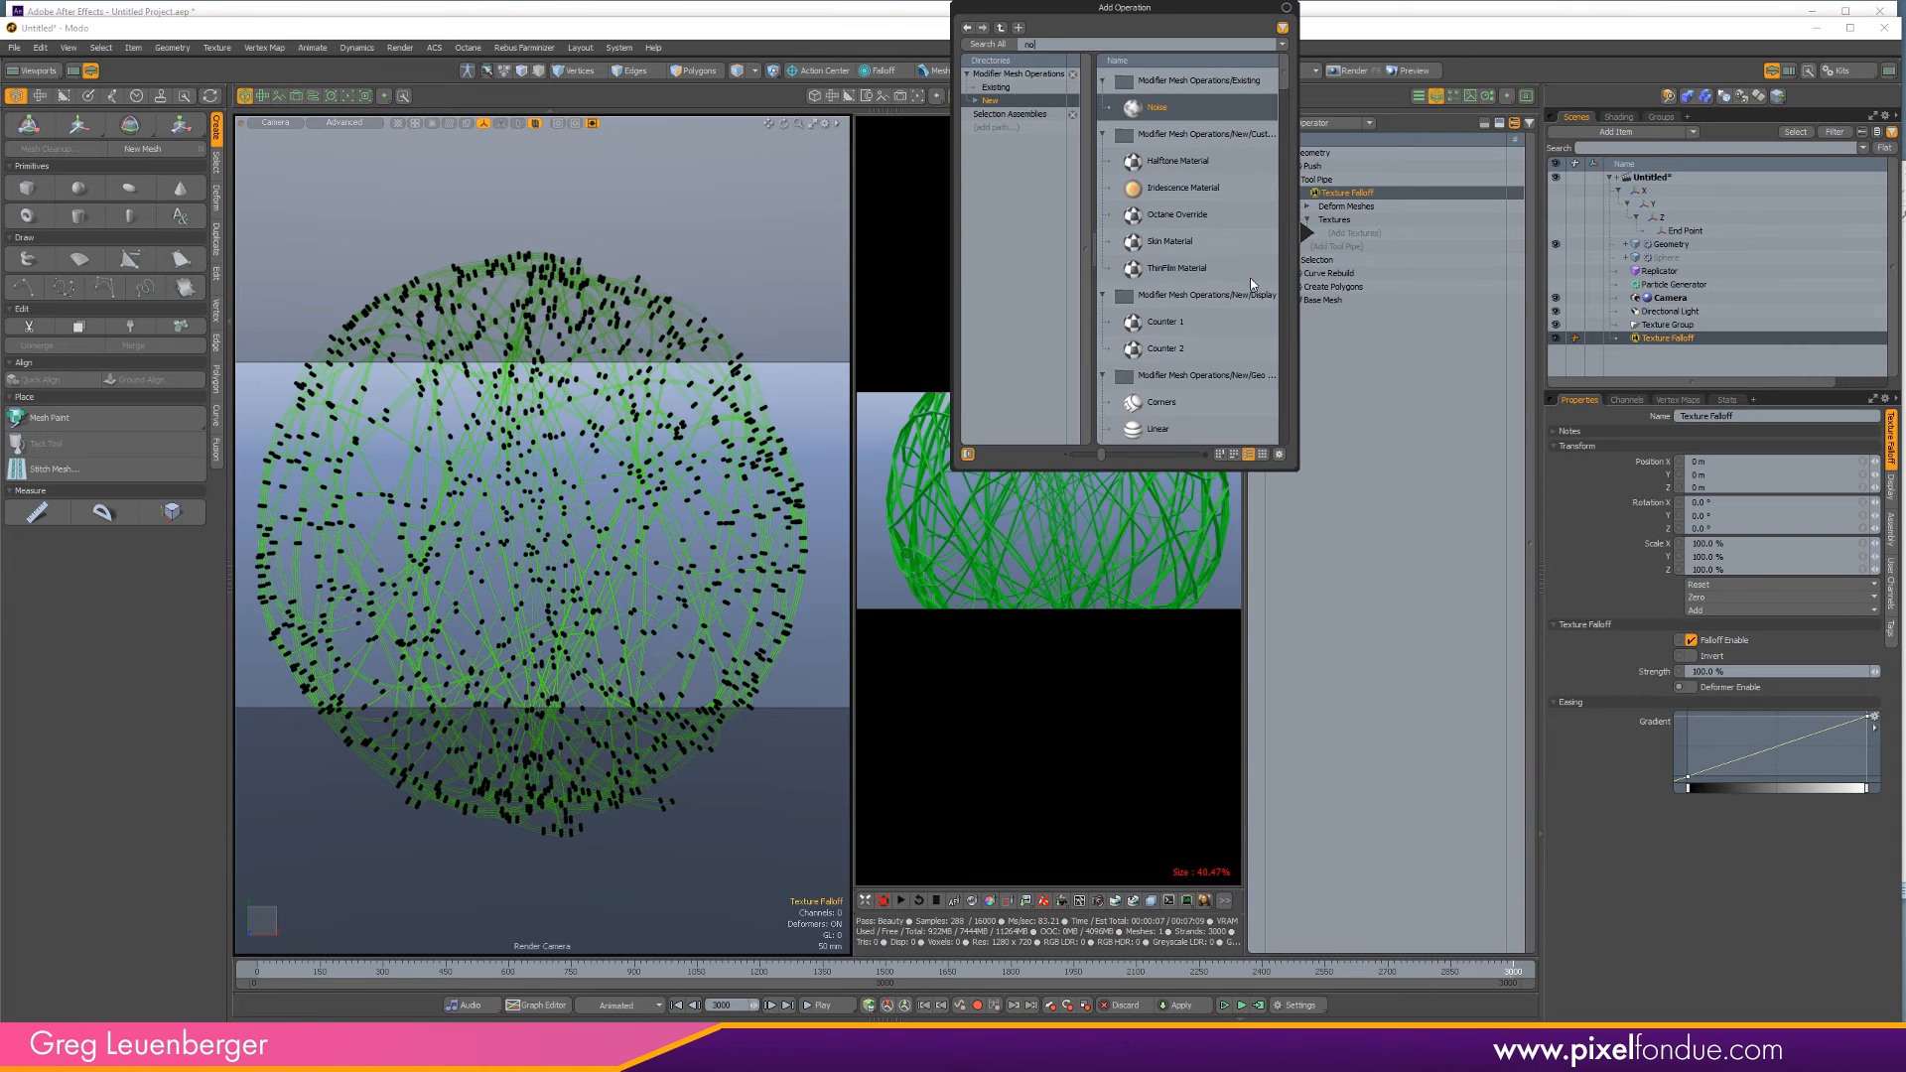
{"action": "type", "text": "ise"}
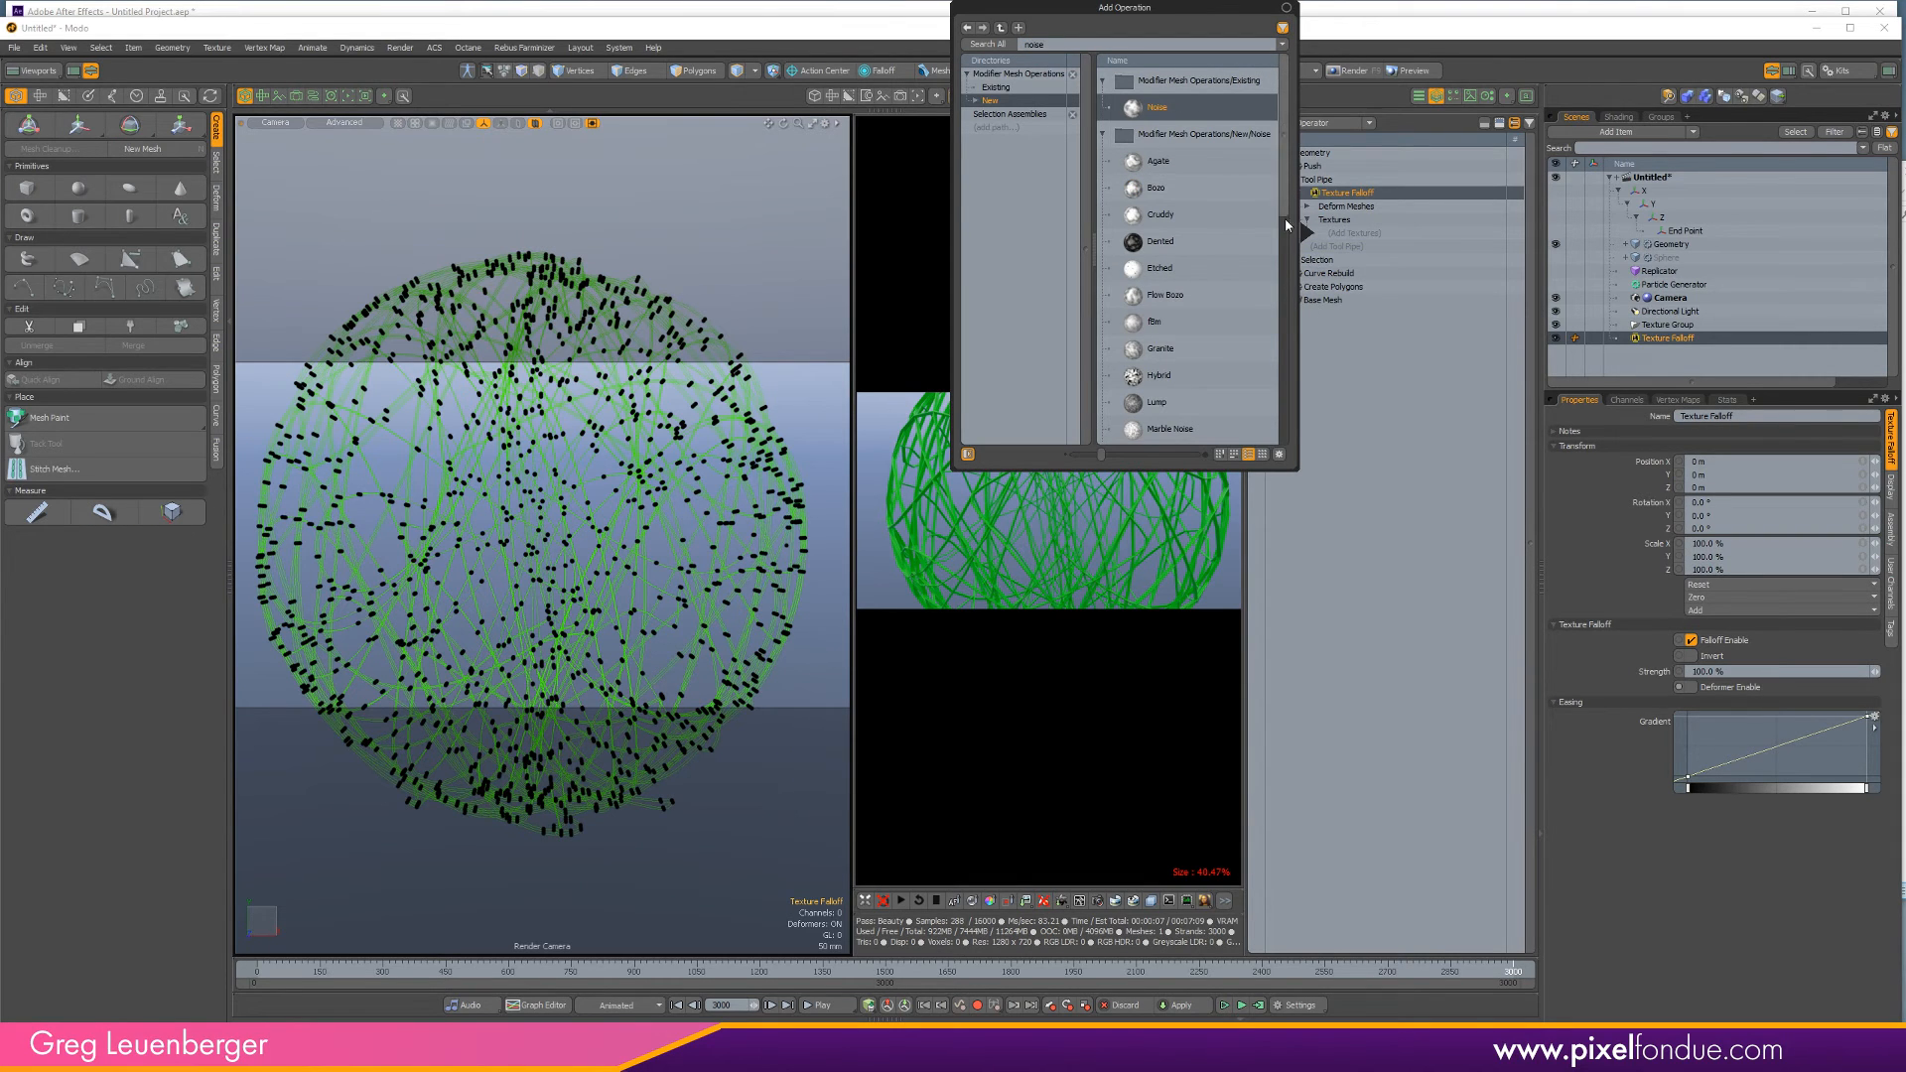
{"action": "left_click", "coordinate": [1286, 243]}
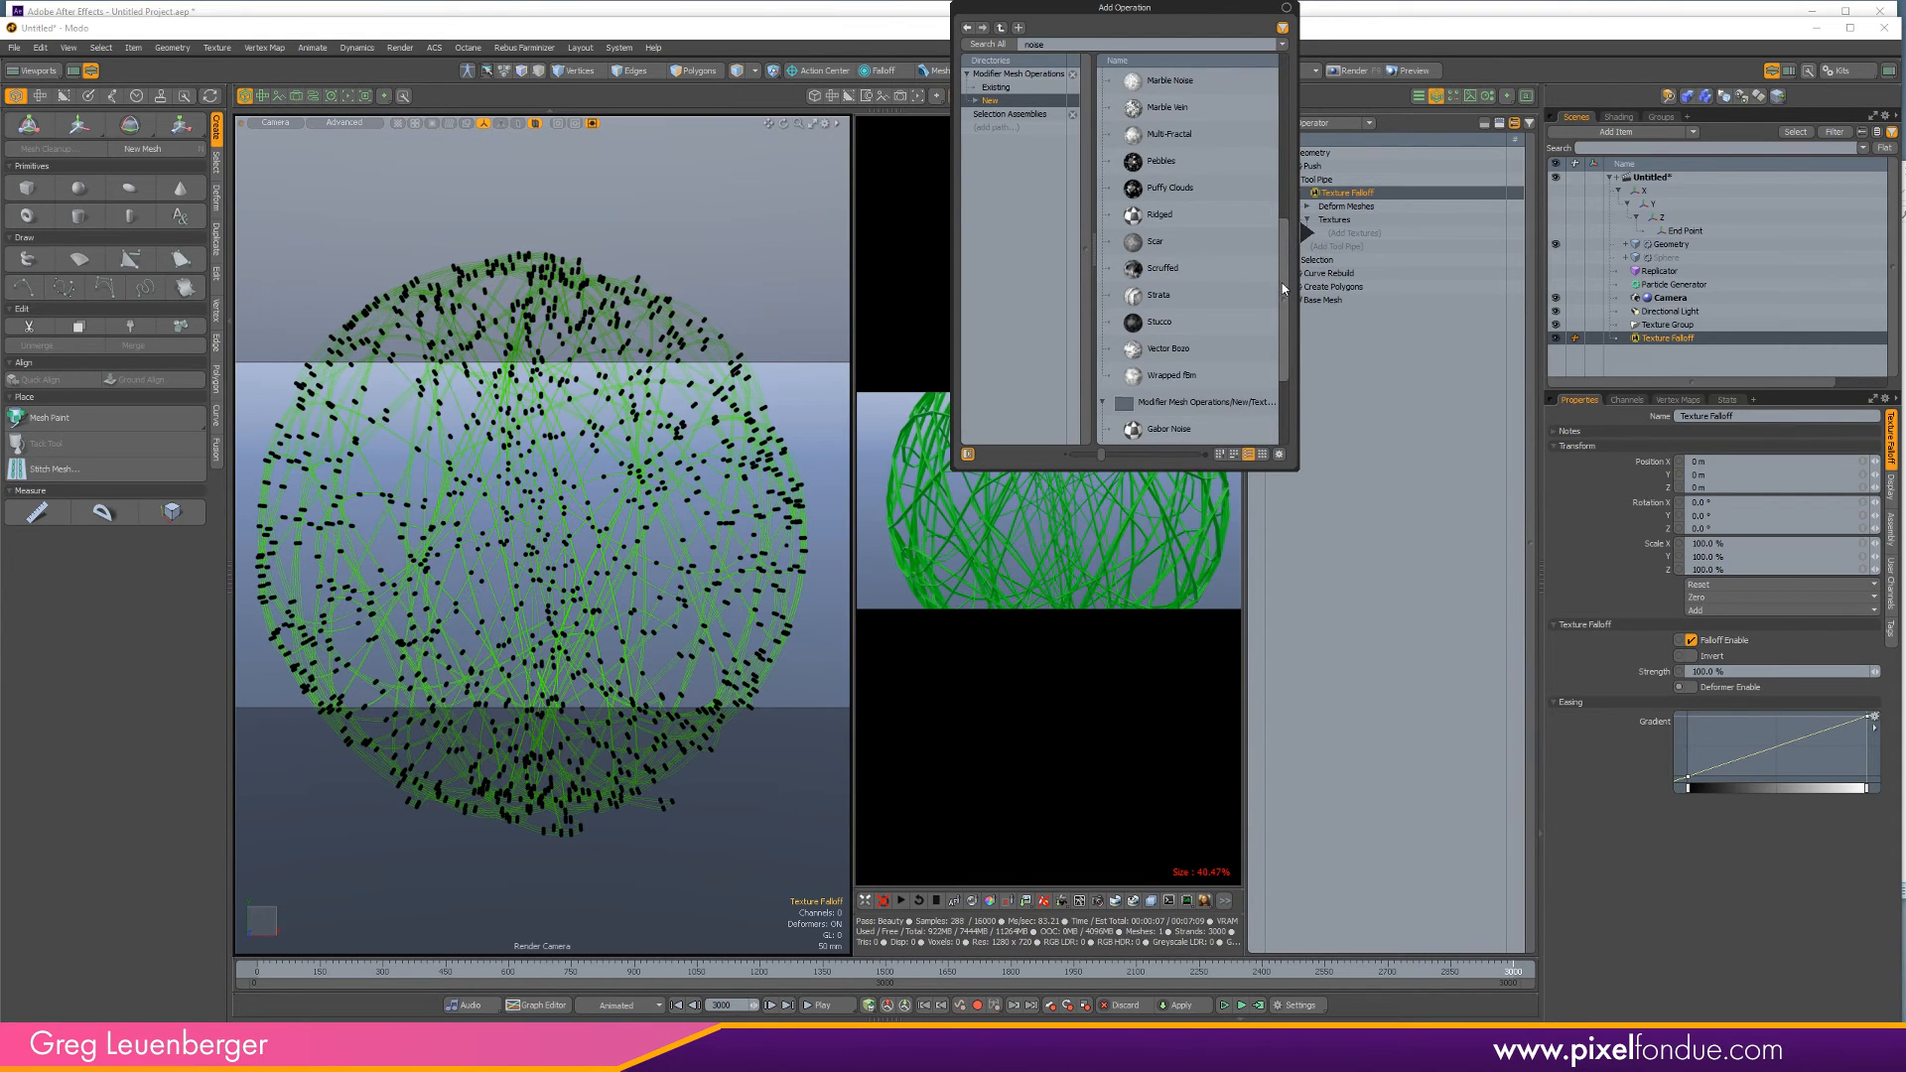
{"action": "scroll", "coordinate": [1266, 427], "scroll_direction": "down", "scroll_amount": 2}
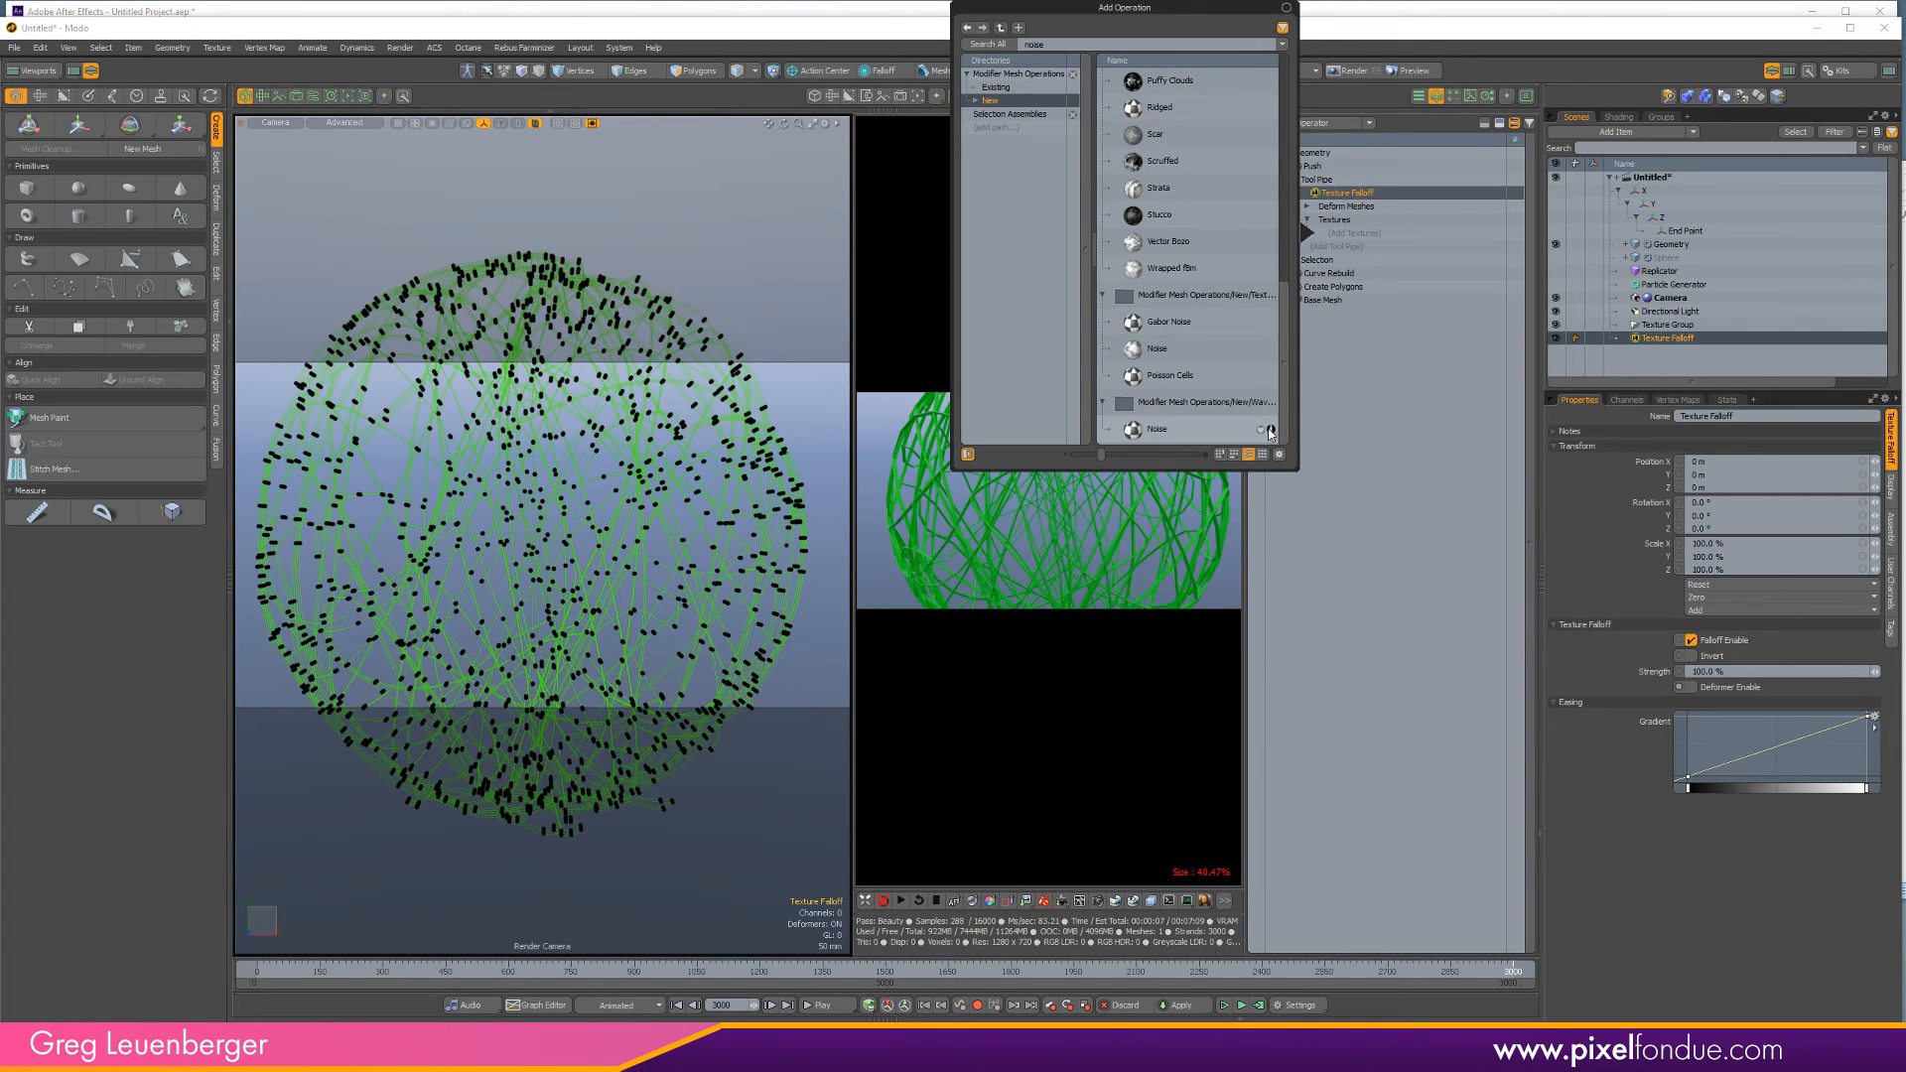
{"action": "double_click", "coordinate": [1179, 347]}
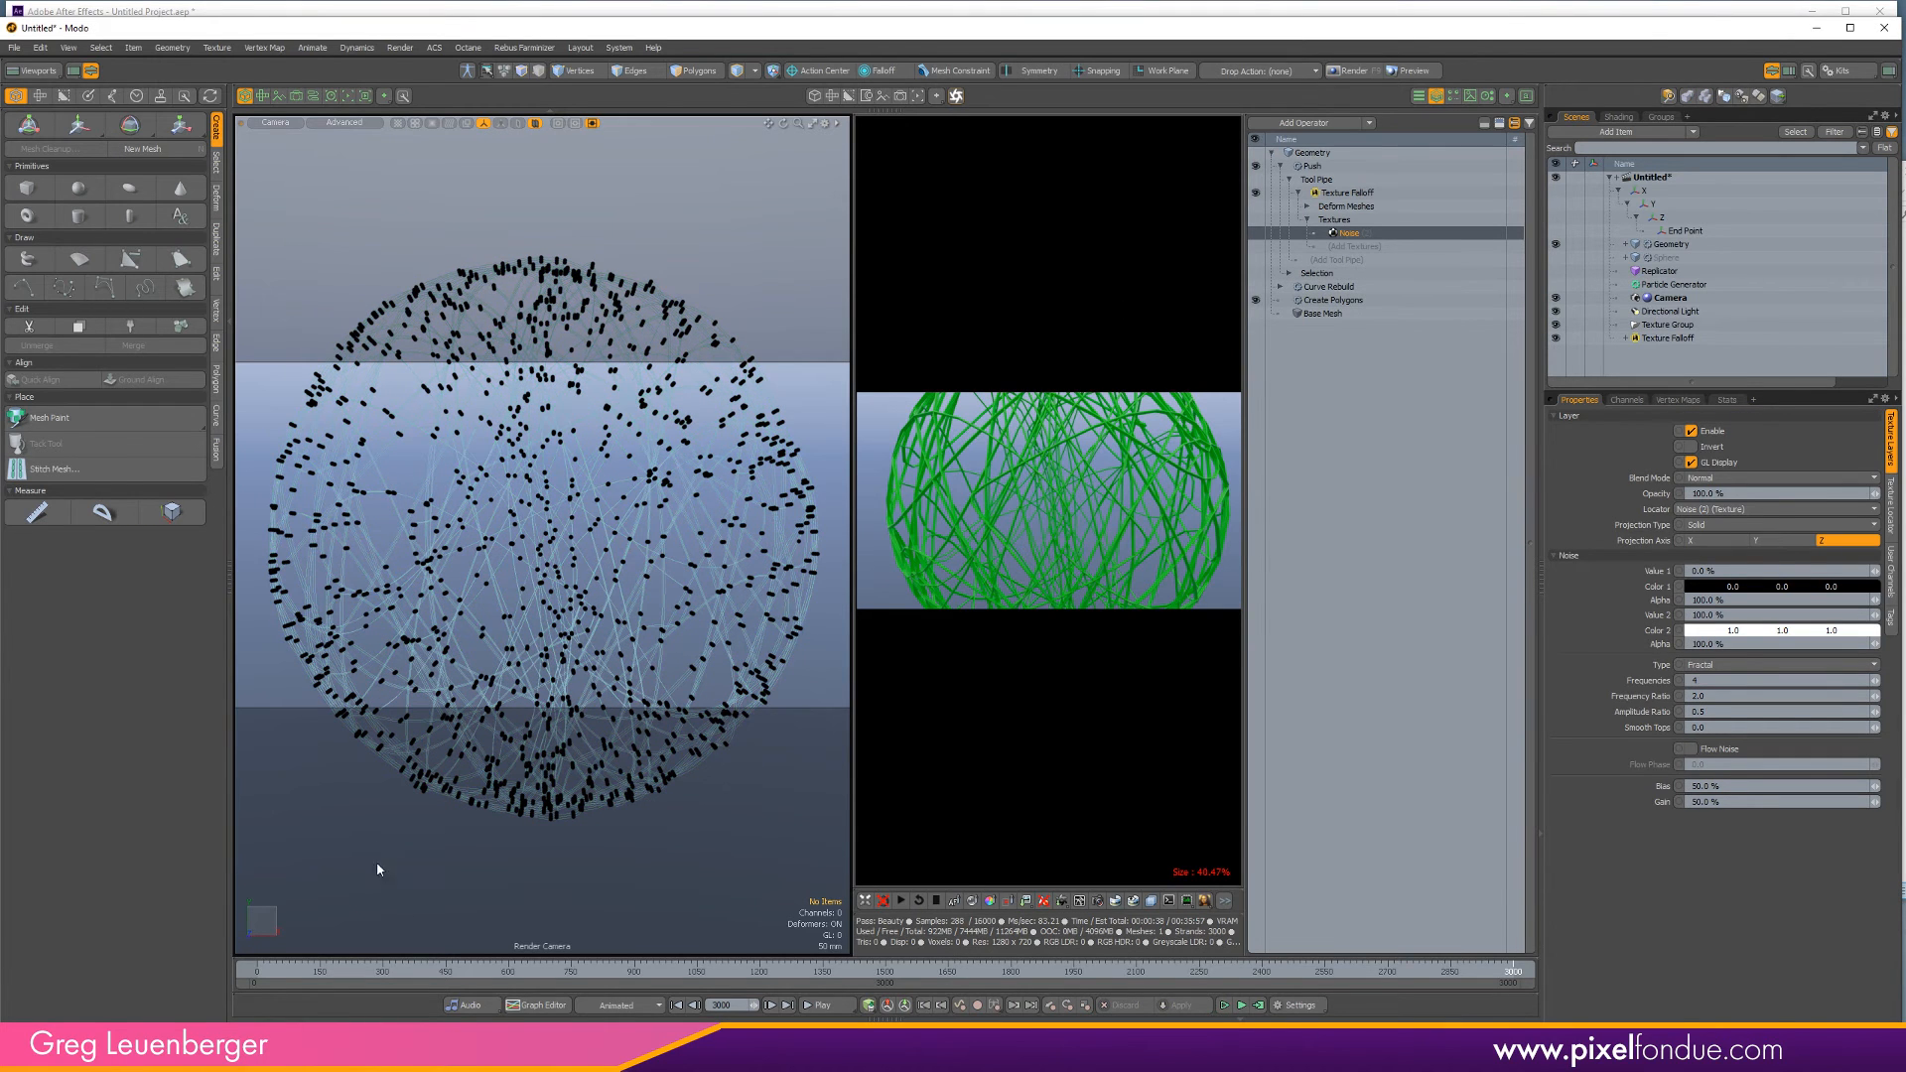
Check the noise-driven Push by toggling it, and set the Noise texture locator's Size X, Y and Z to 200 mm.
{"action": "left_click", "coordinate": [1257, 165]}
{"action": "left_click", "coordinate": [1256, 168]}
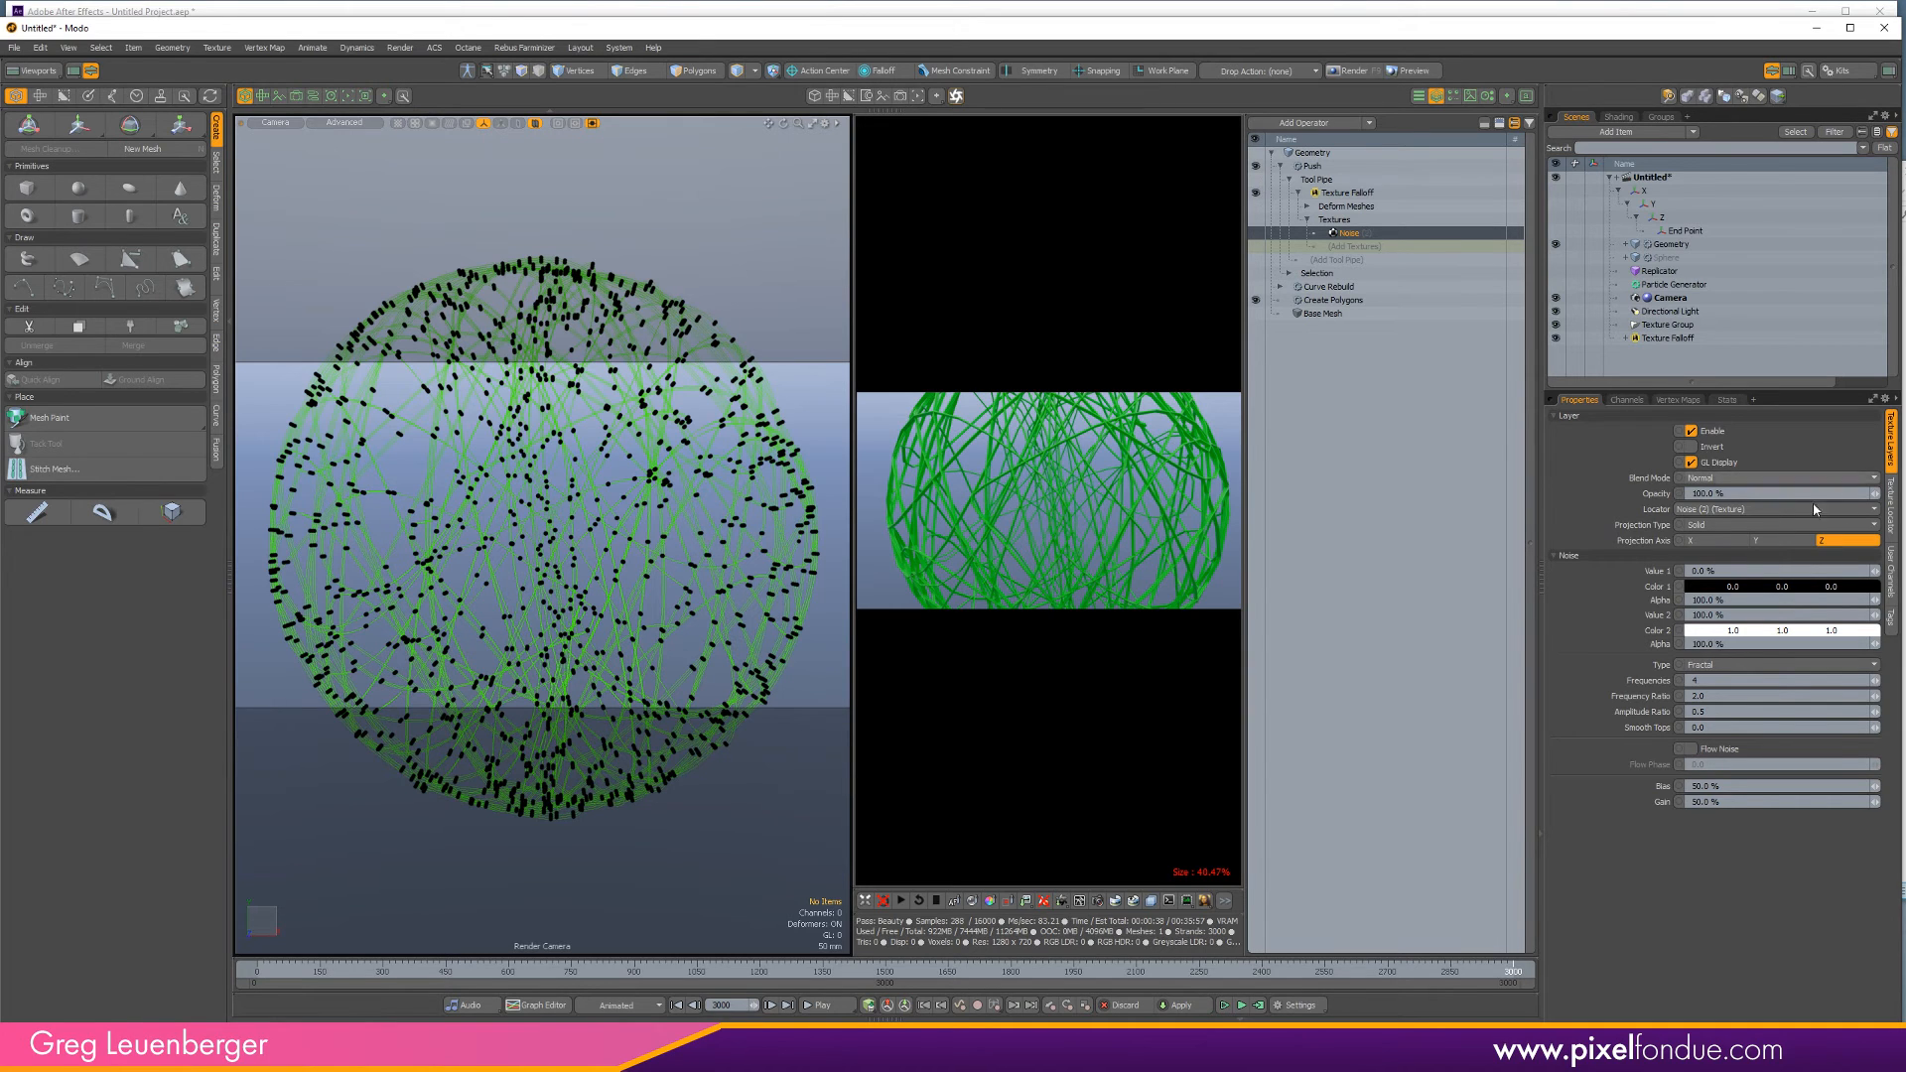
{"action": "left_click", "coordinate": [1891, 506]}
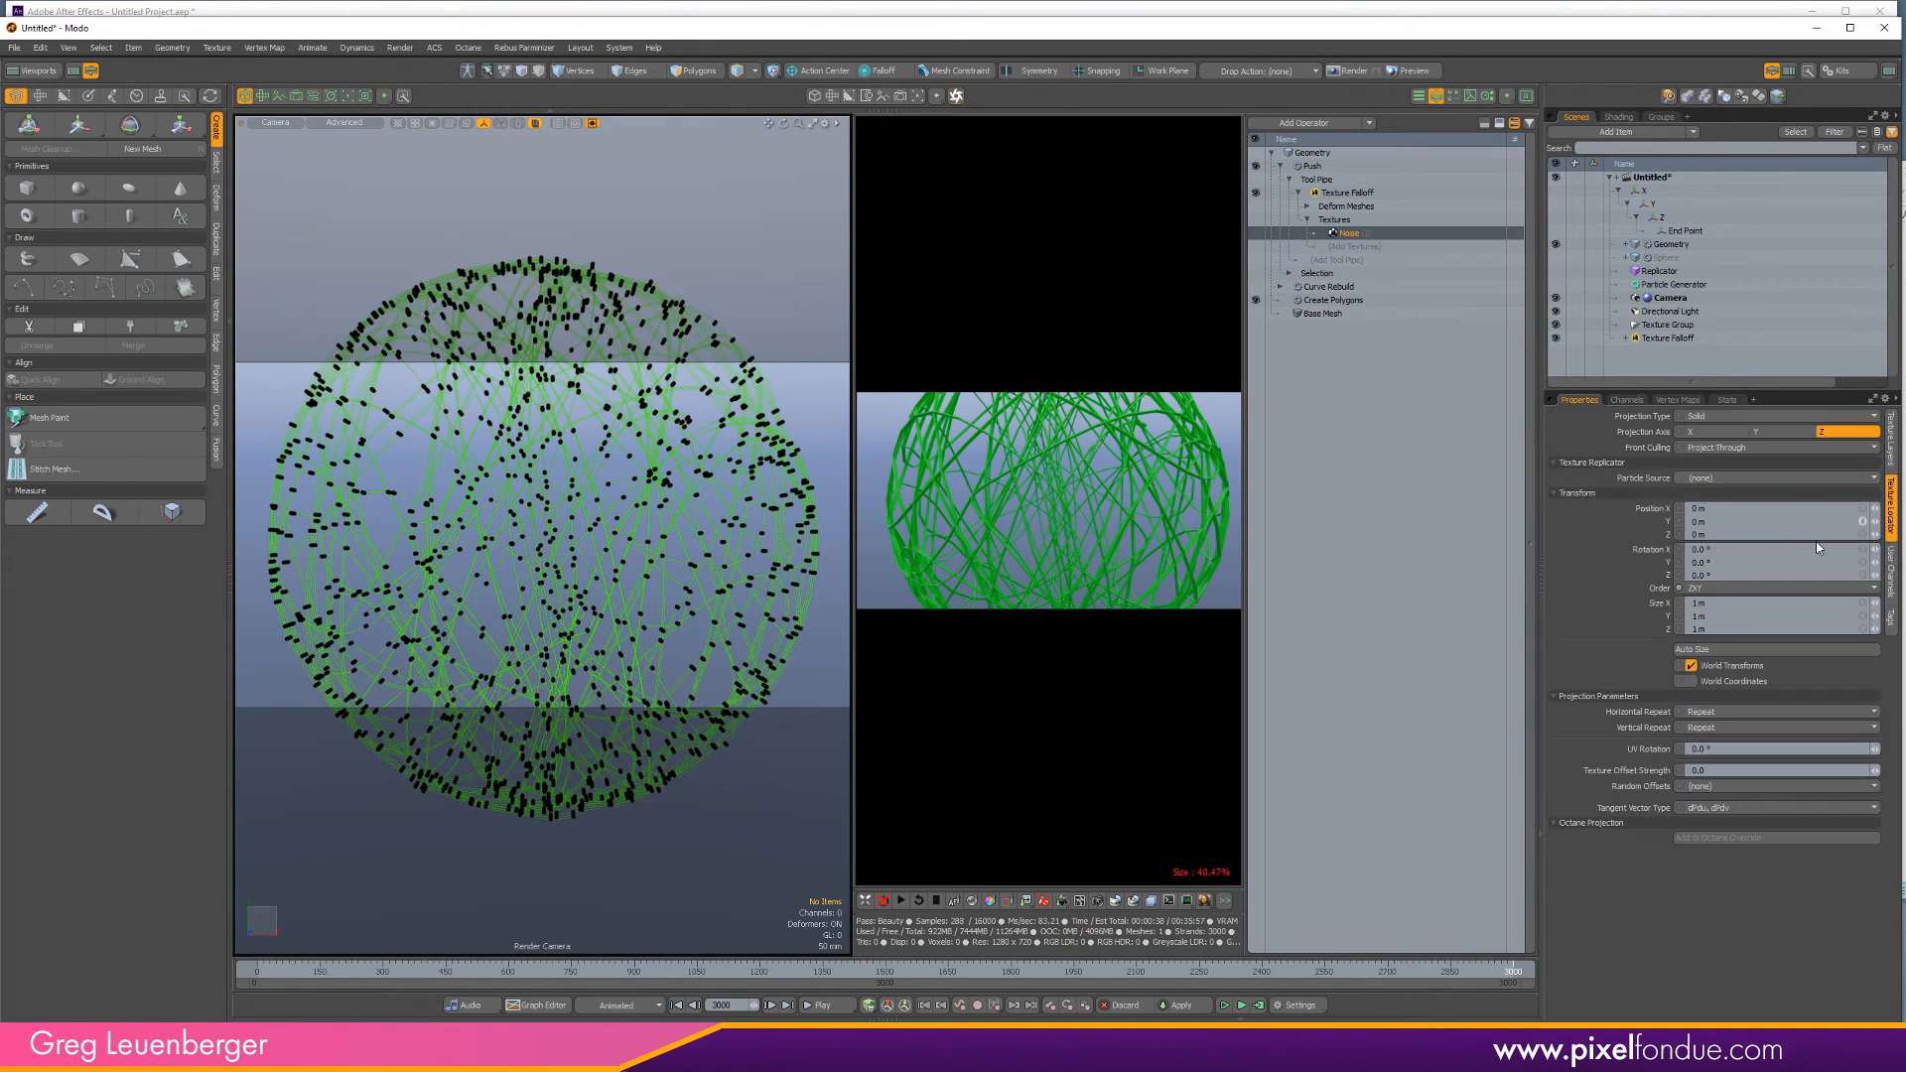
{"action": "left_click", "coordinate": [1732, 603]}
{"action": "type", "text": "200mm"}
{"action": "key", "text": "Return"}
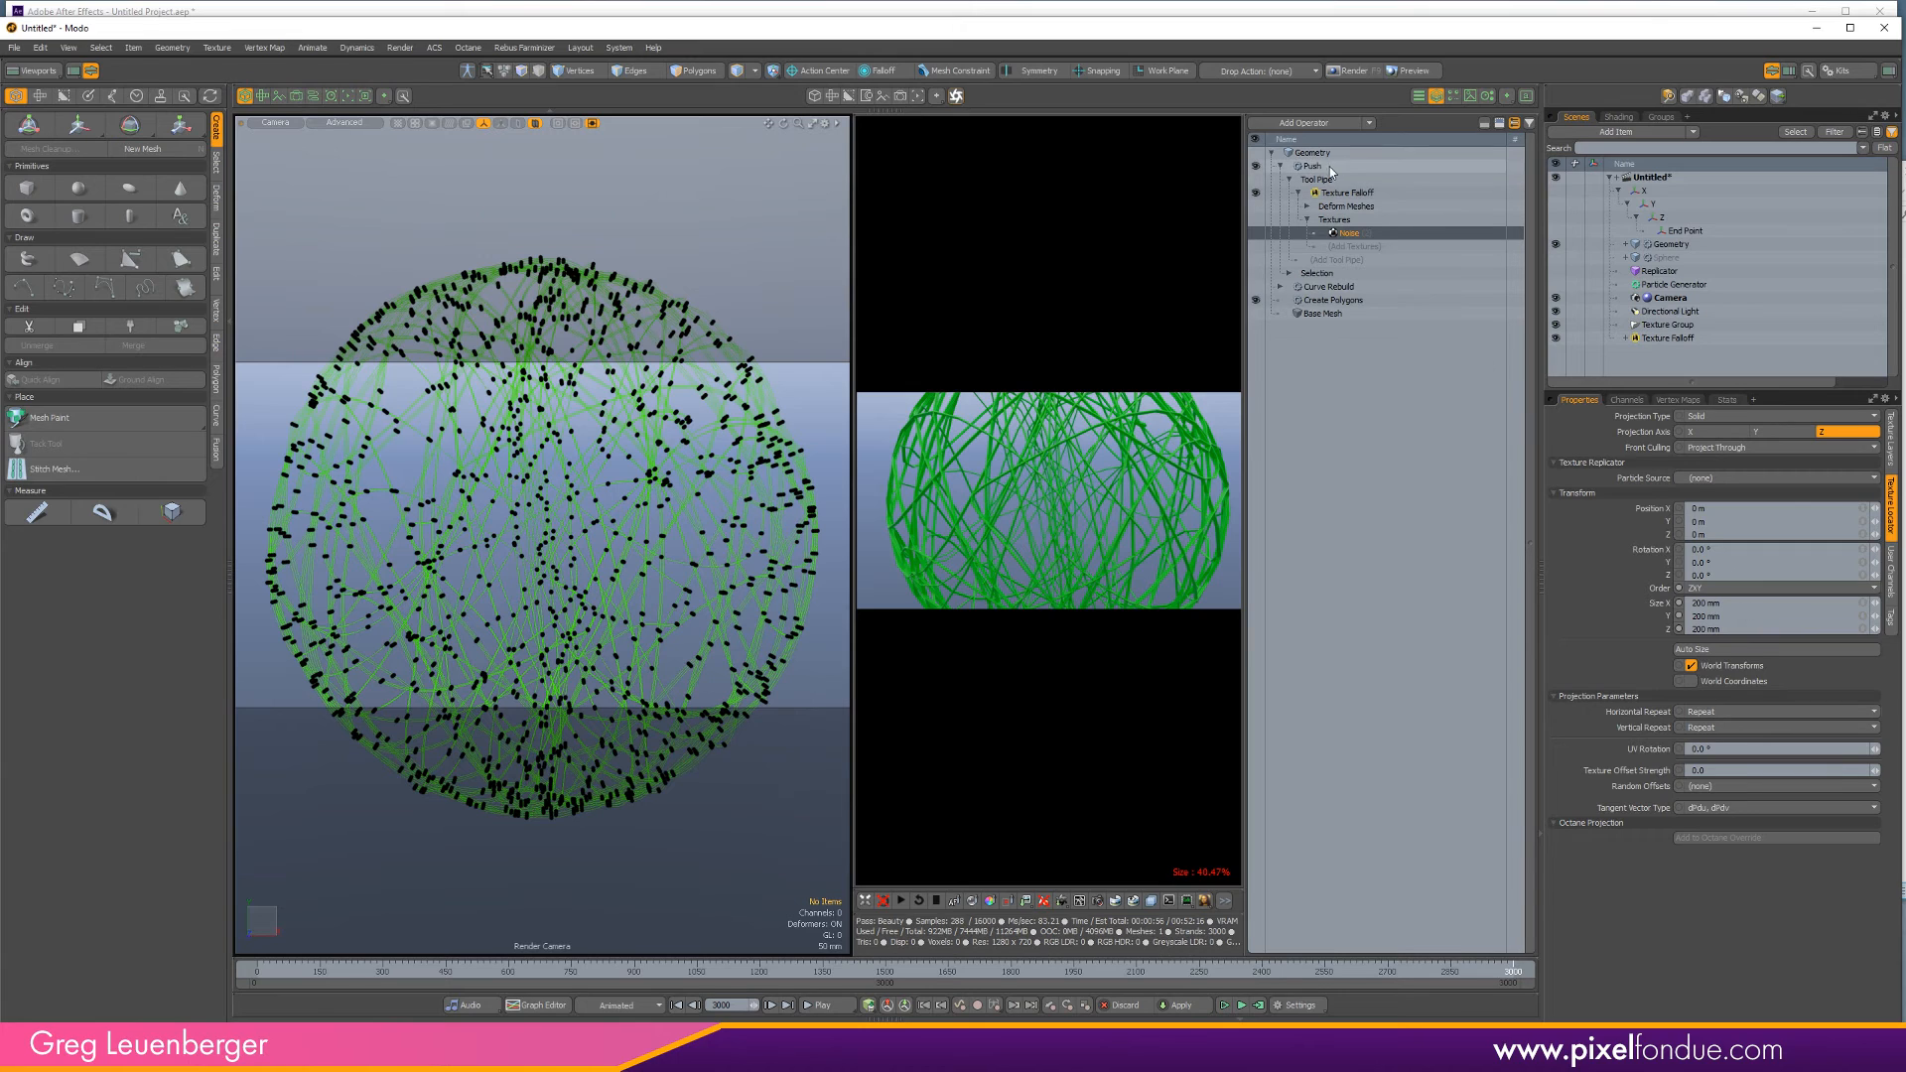
Collapse the Push operation's settings and re-enable the Curve Rebuild operation beneath it.
{"action": "left_click", "coordinate": [1295, 166]}
{"action": "left_click", "coordinate": [1282, 166]}
{"action": "left_click", "coordinate": [1274, 180]}
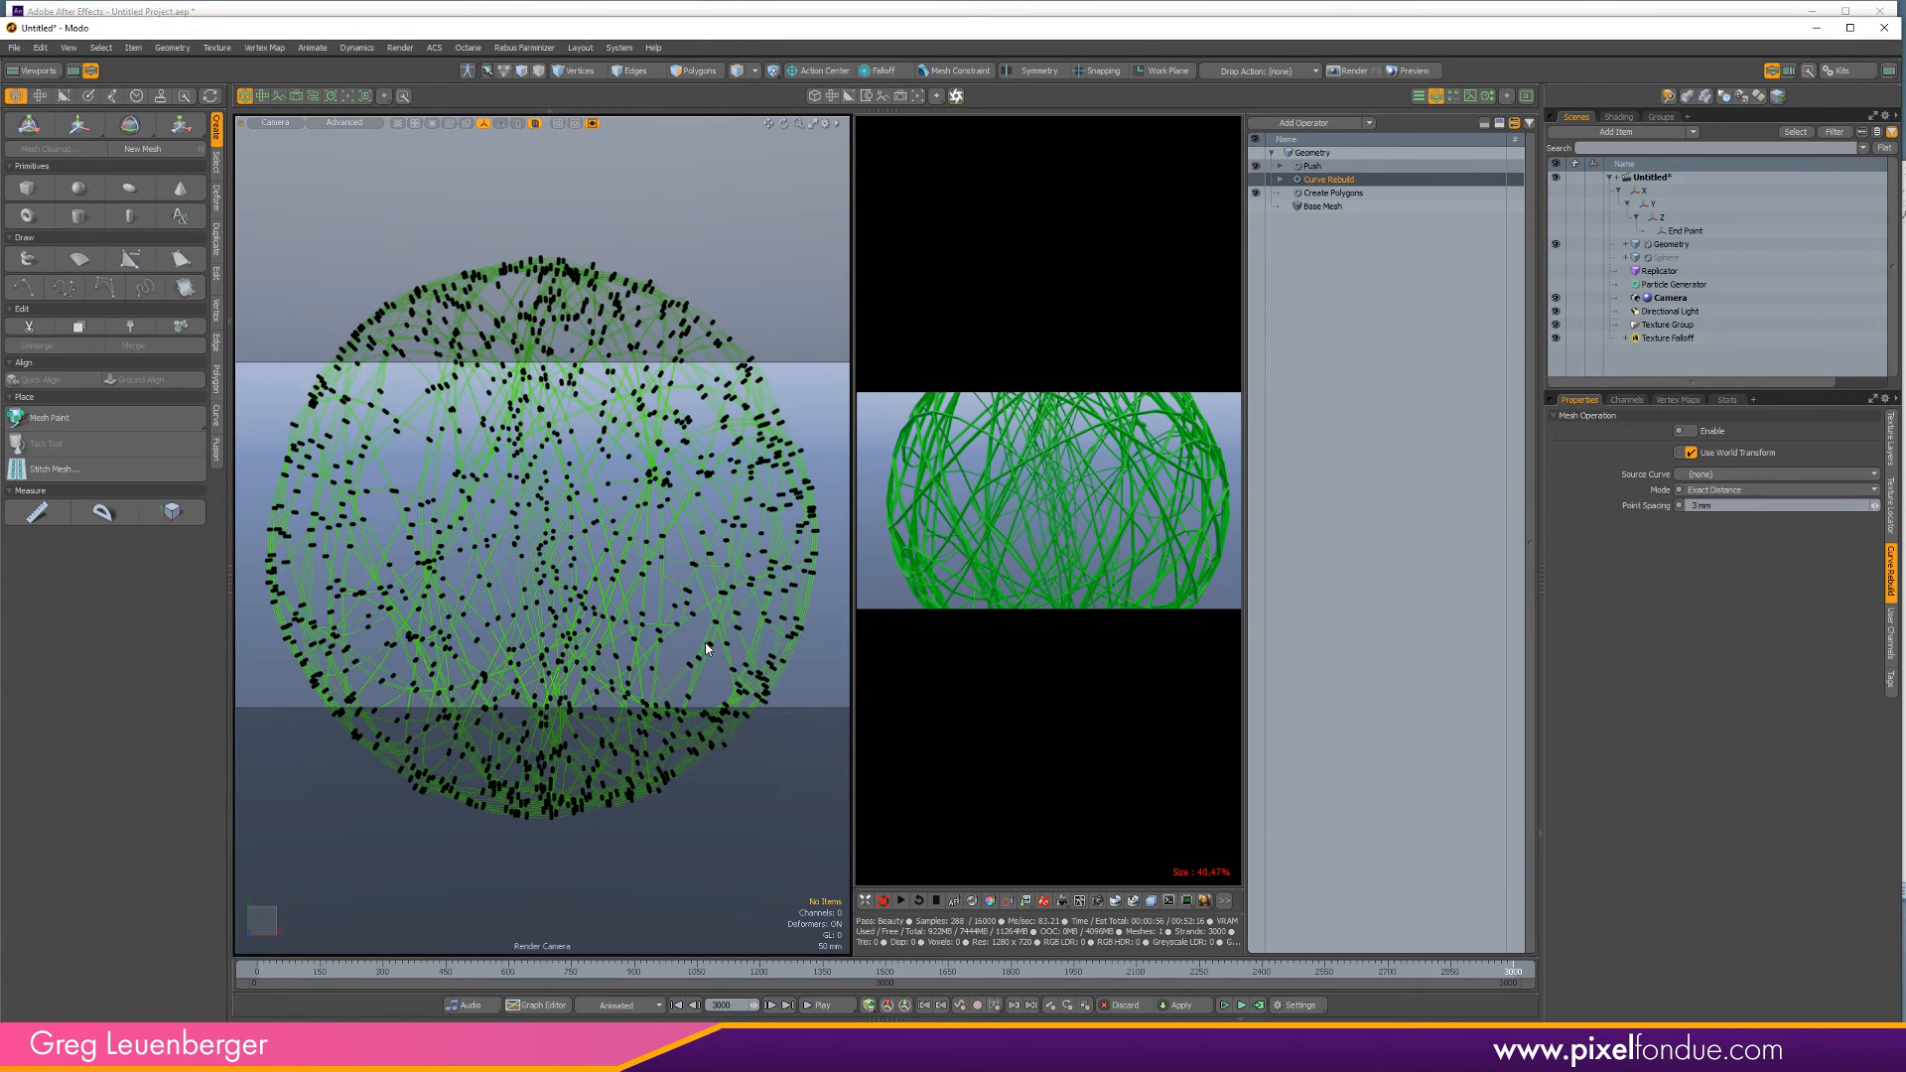
{"action": "key", "text": "ctrl+z"}
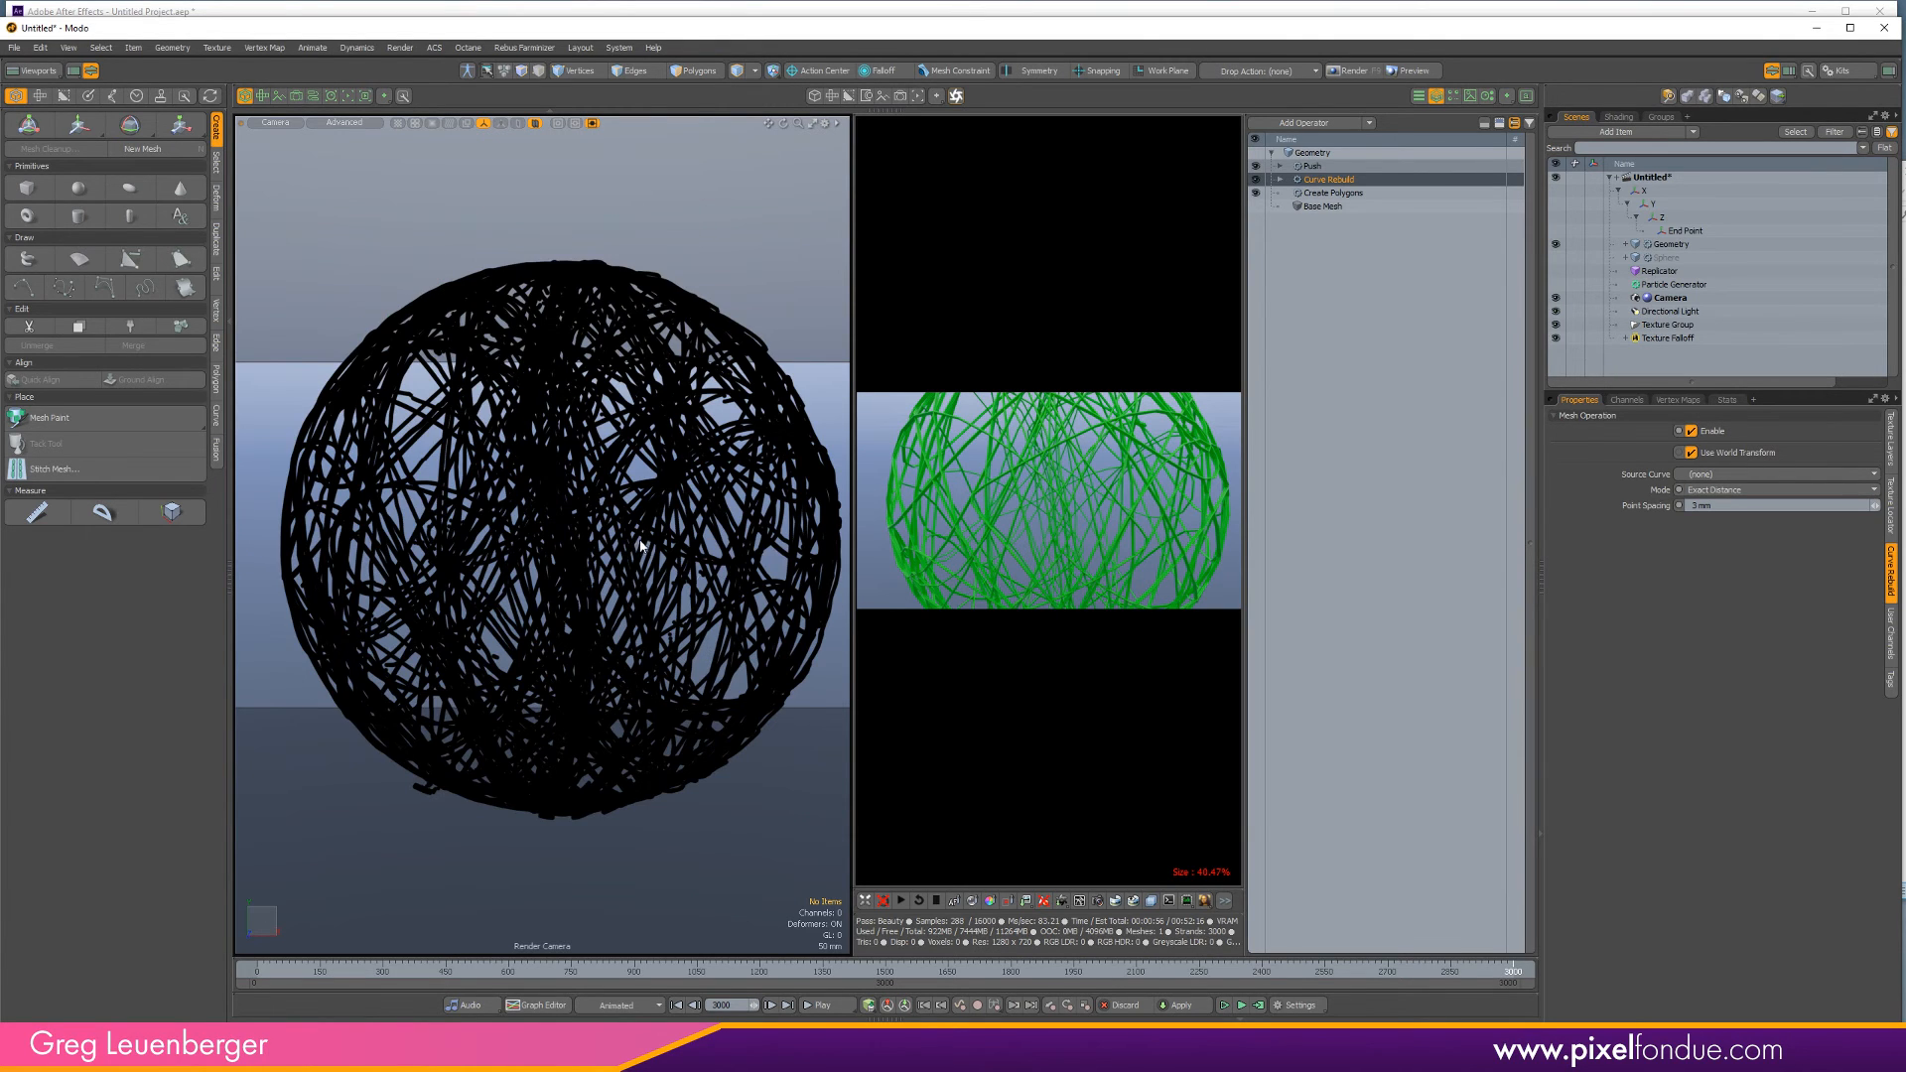
Display the rebuilt curves as wireframe in the Front view and inspect the noisy strands up close.
{"action": "key", "text": "ctrl+3"}
{"action": "left_click", "coordinate": [730, 635]}
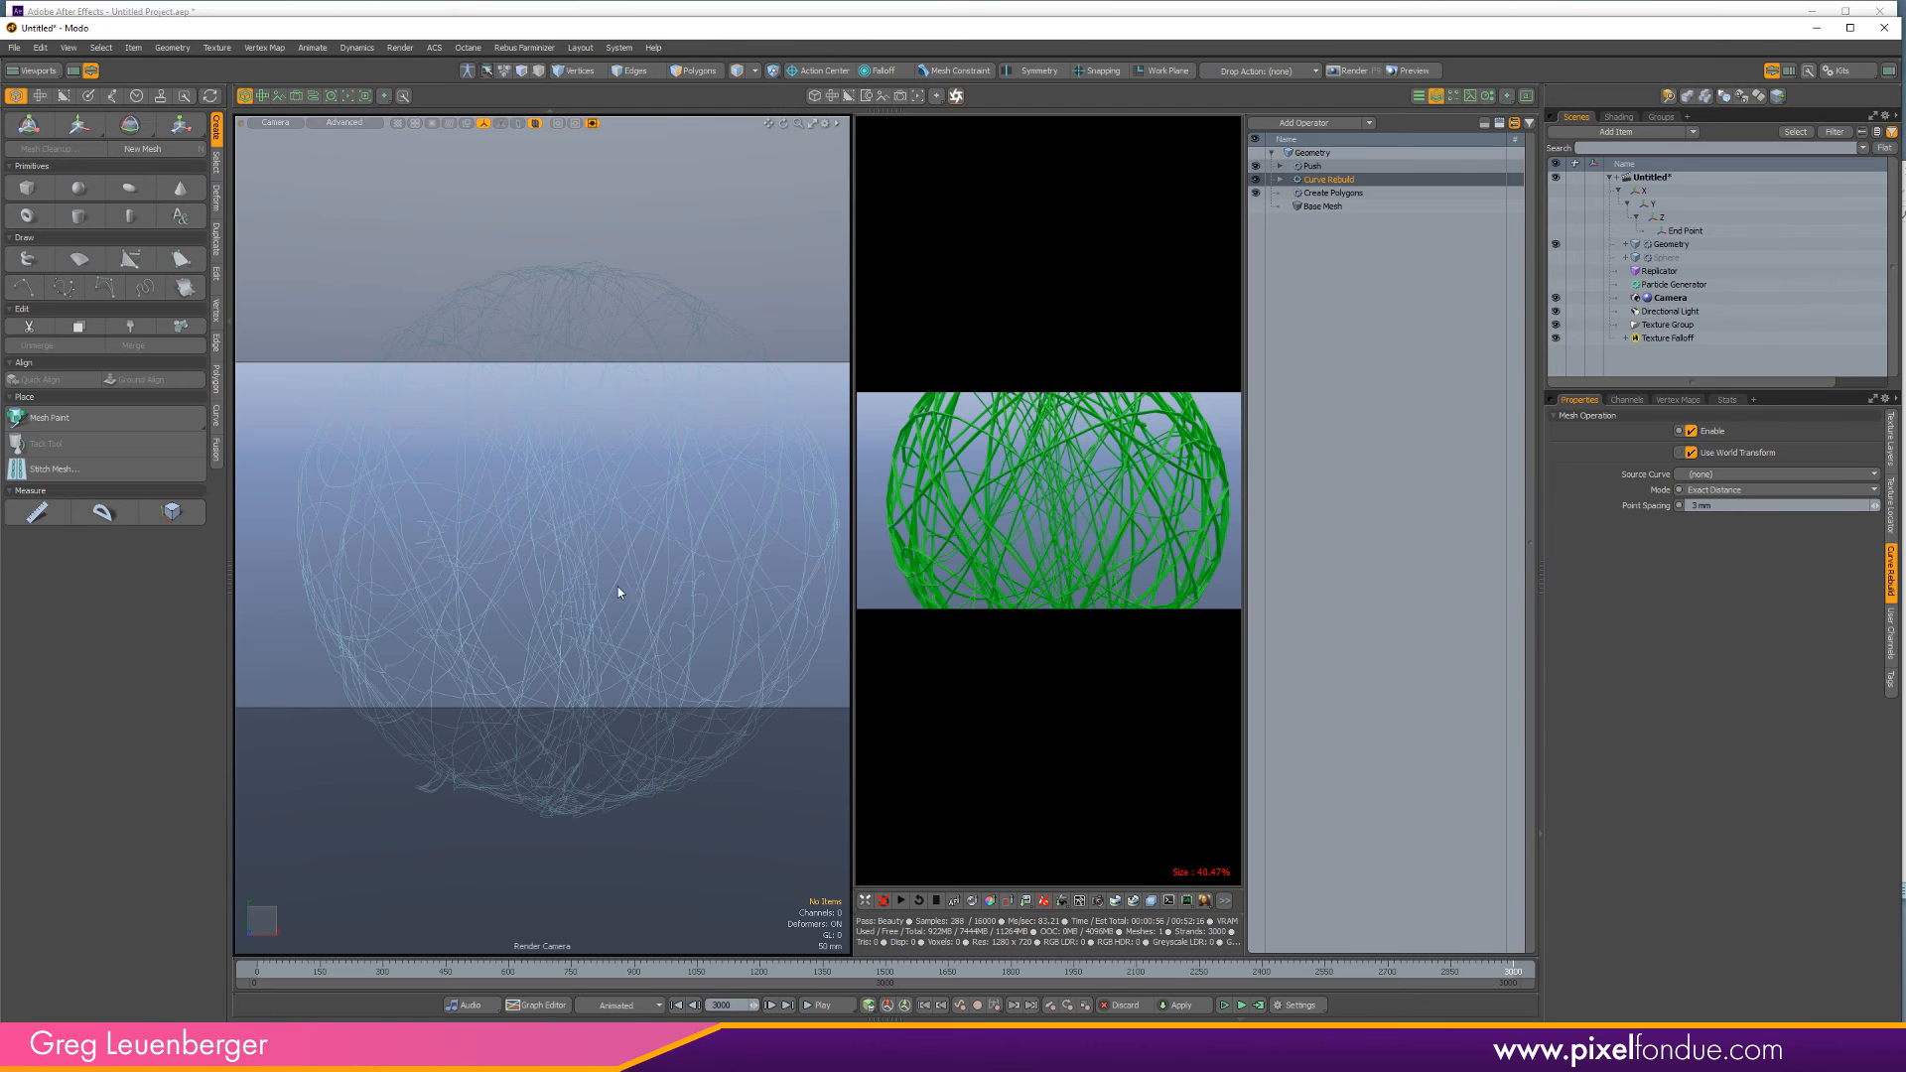
{"action": "key", "text": "ctrl+space"}
{"action": "left_click", "coordinate": [754, 738]}
{"action": "left_click_drag", "start_coordinate": [409, 585], "coordinate": [519, 502], "text": "ctrl+alt"}
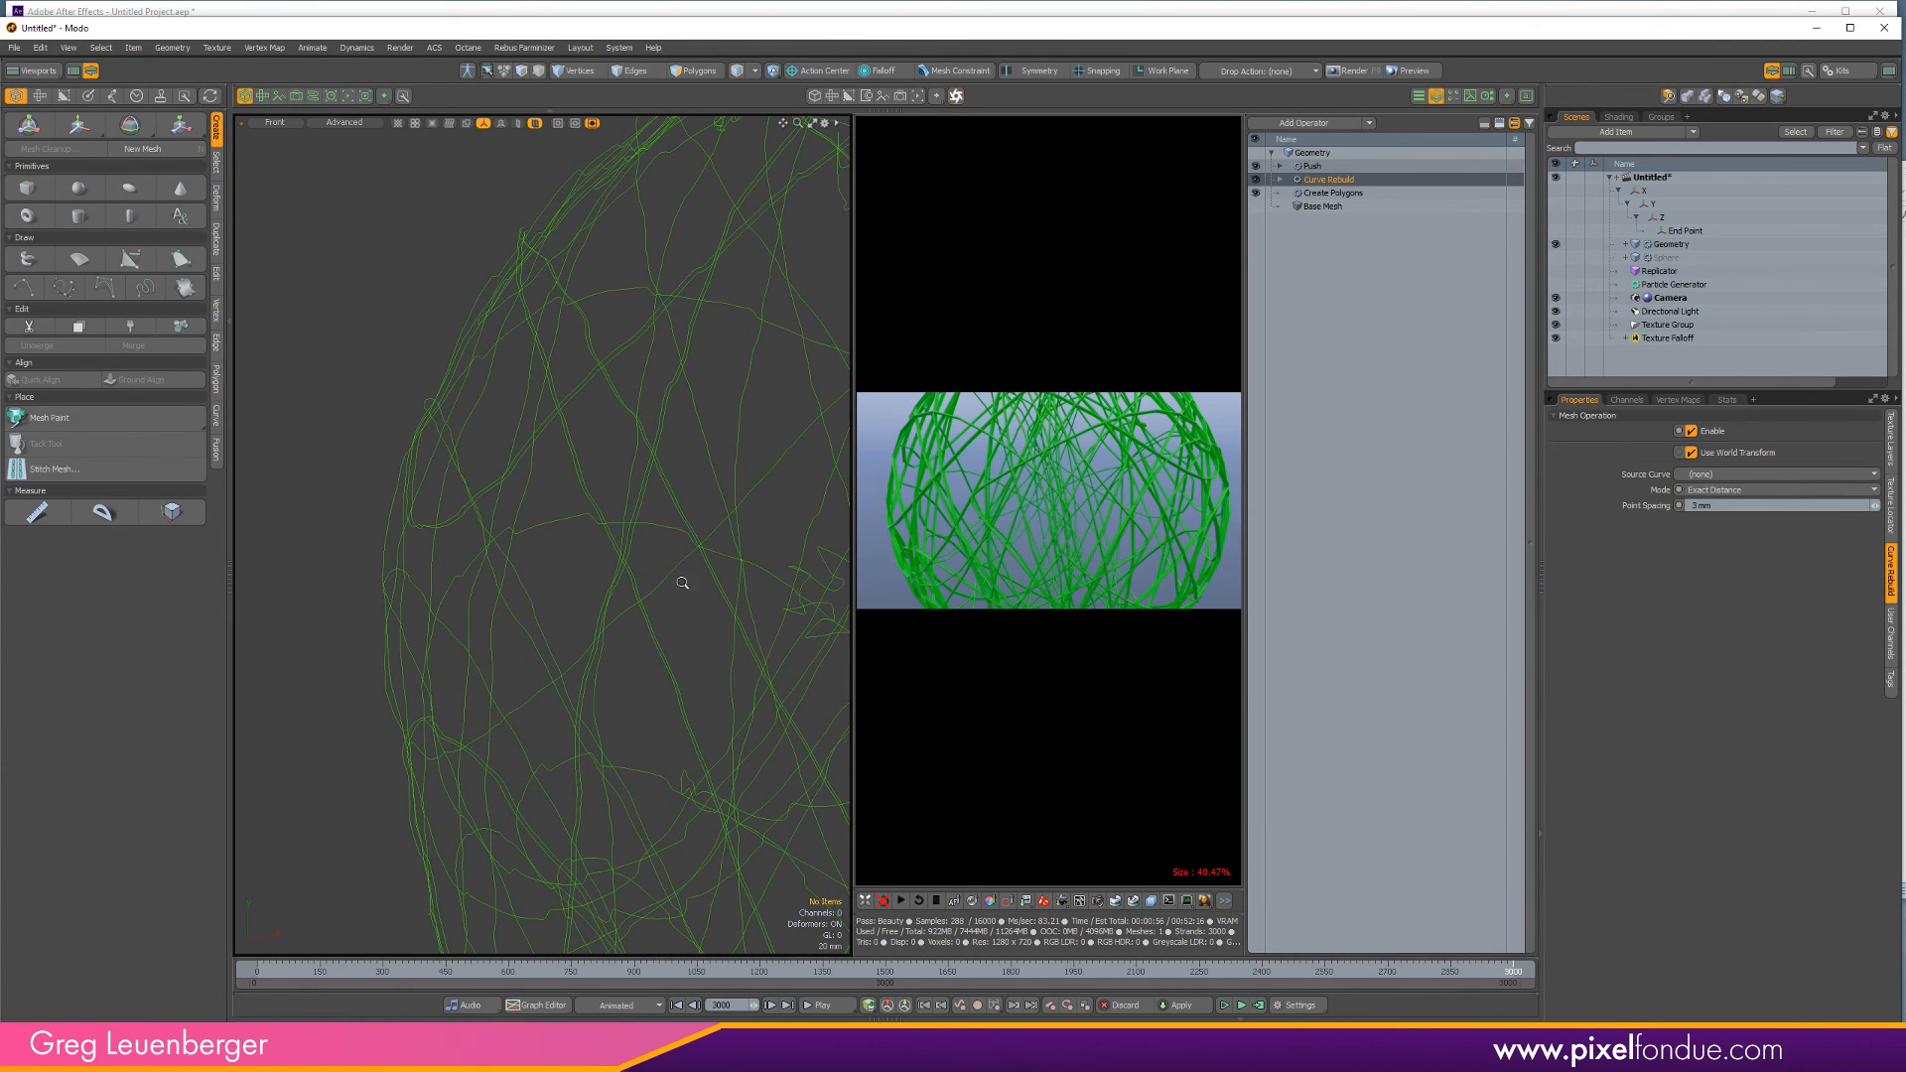
{"action": "scroll", "coordinate": [683, 582], "scroll_direction": "down", "scroll_amount": 2}
{"action": "left_click_drag", "start_coordinate": [683, 582], "coordinate": [620, 554], "text": "alt+shift"}
Set the Push operation's Distance to 75 mm and check the whole ball.
{"action": "left_click", "coordinate": [1334, 167]}
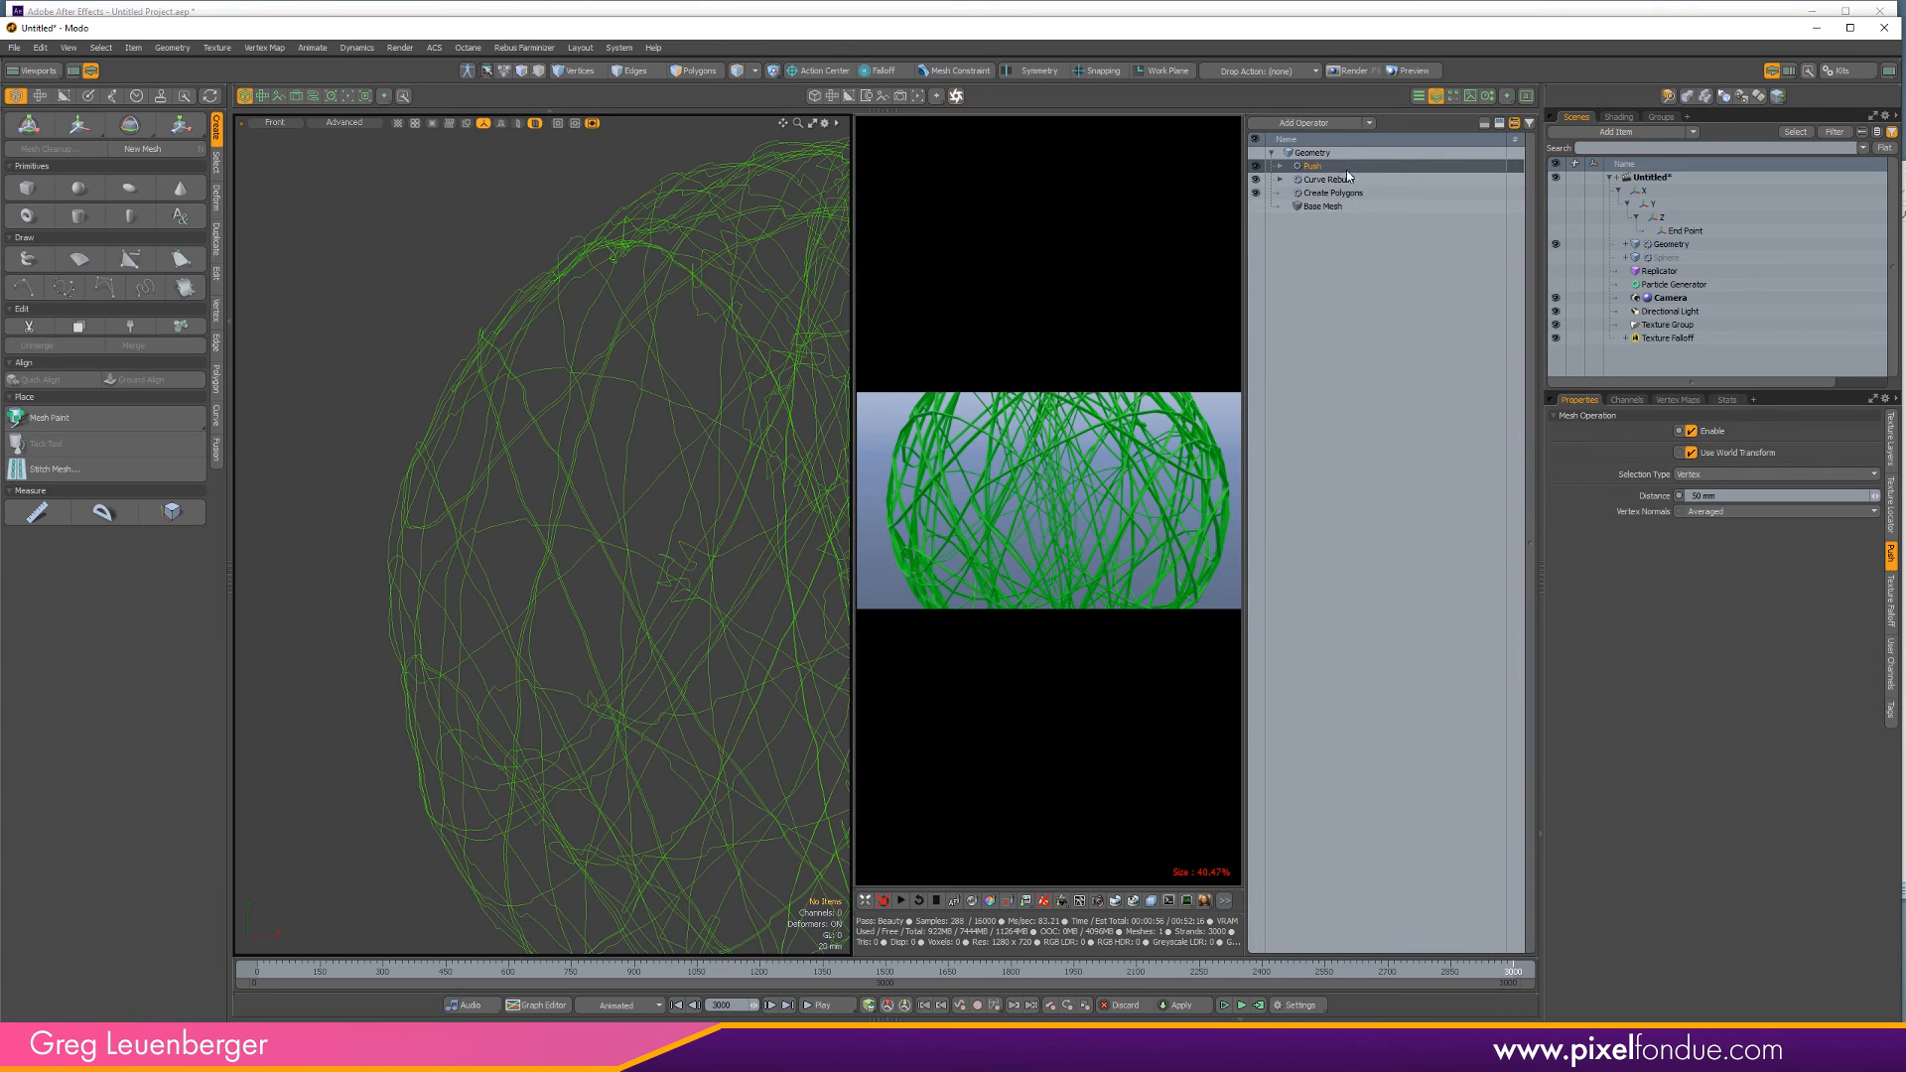
{"action": "left_click", "coordinate": [1743, 496]}
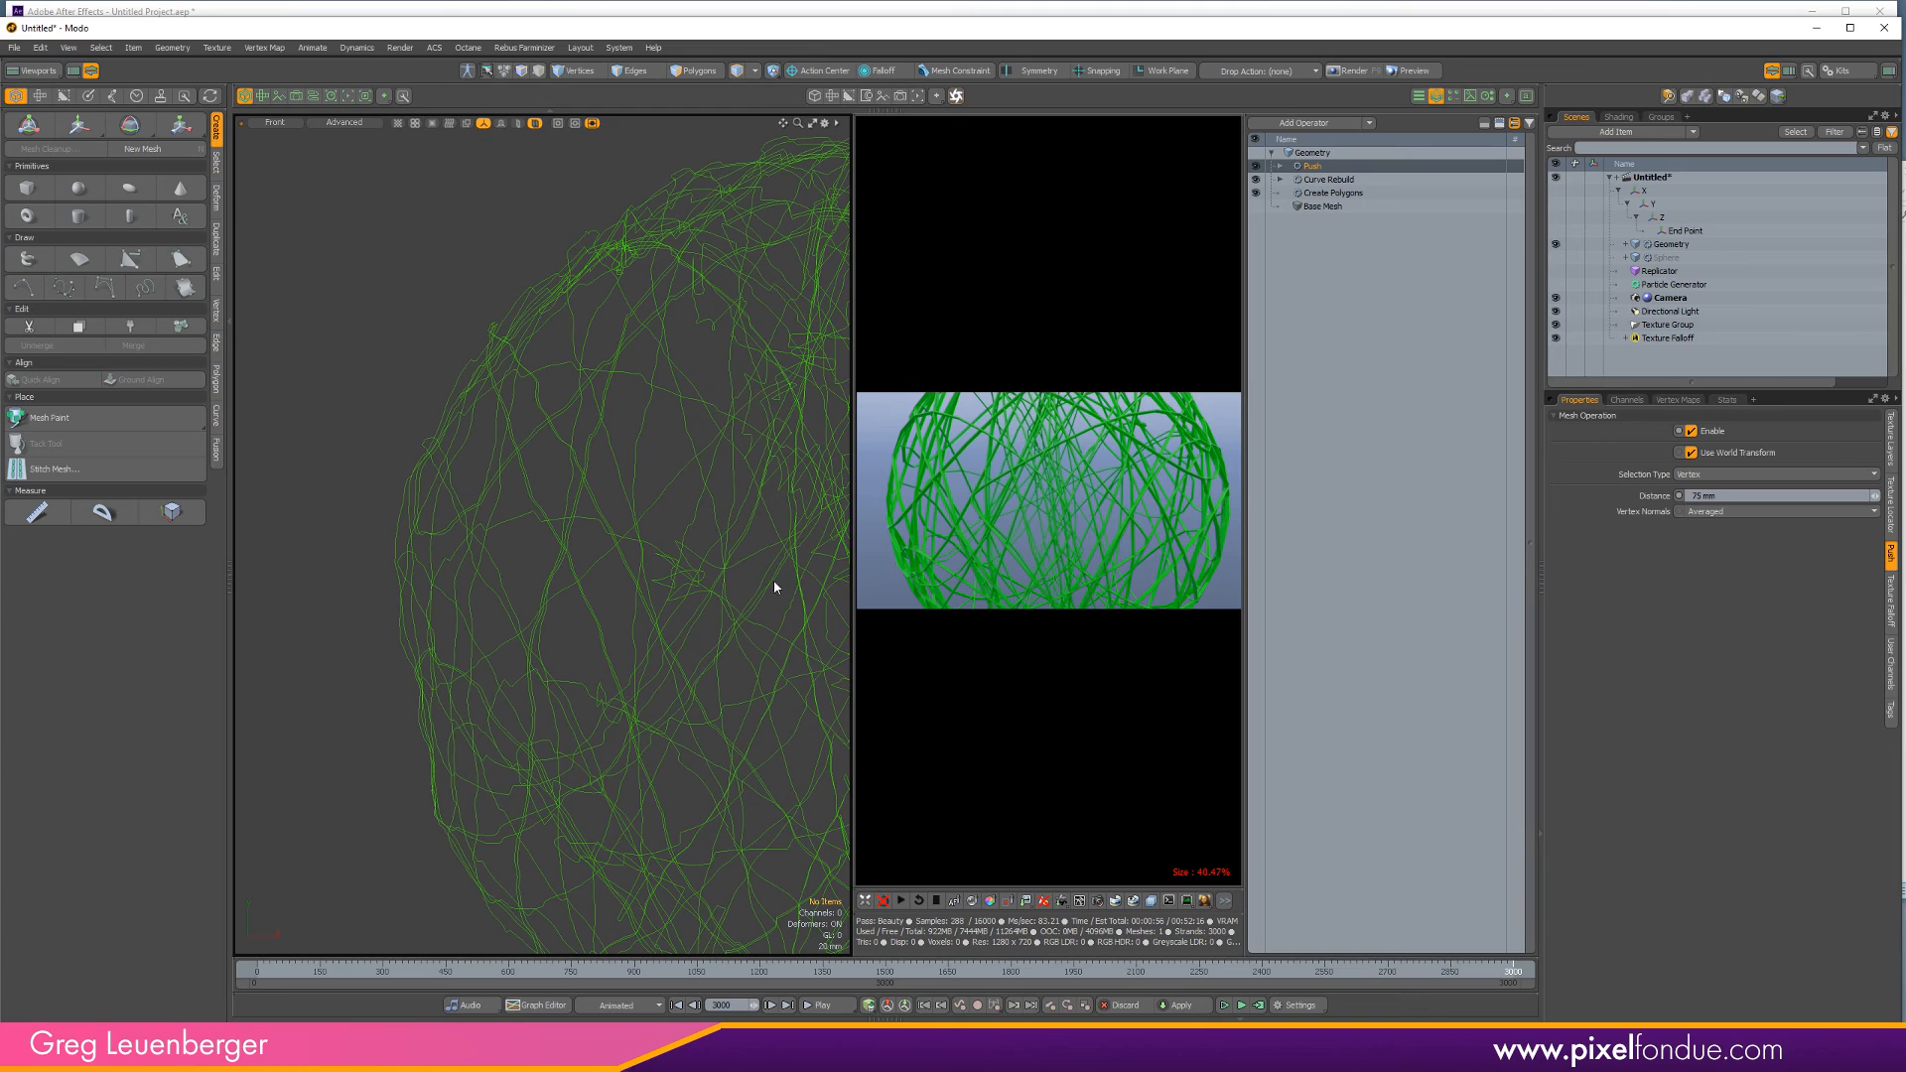
{"action": "scroll", "coordinate": [774, 587], "scroll_direction": "down", "scroll_amount": 2}
{"action": "left_click_drag", "start_coordinate": [774, 587], "coordinate": [526, 582], "text": "alt"}
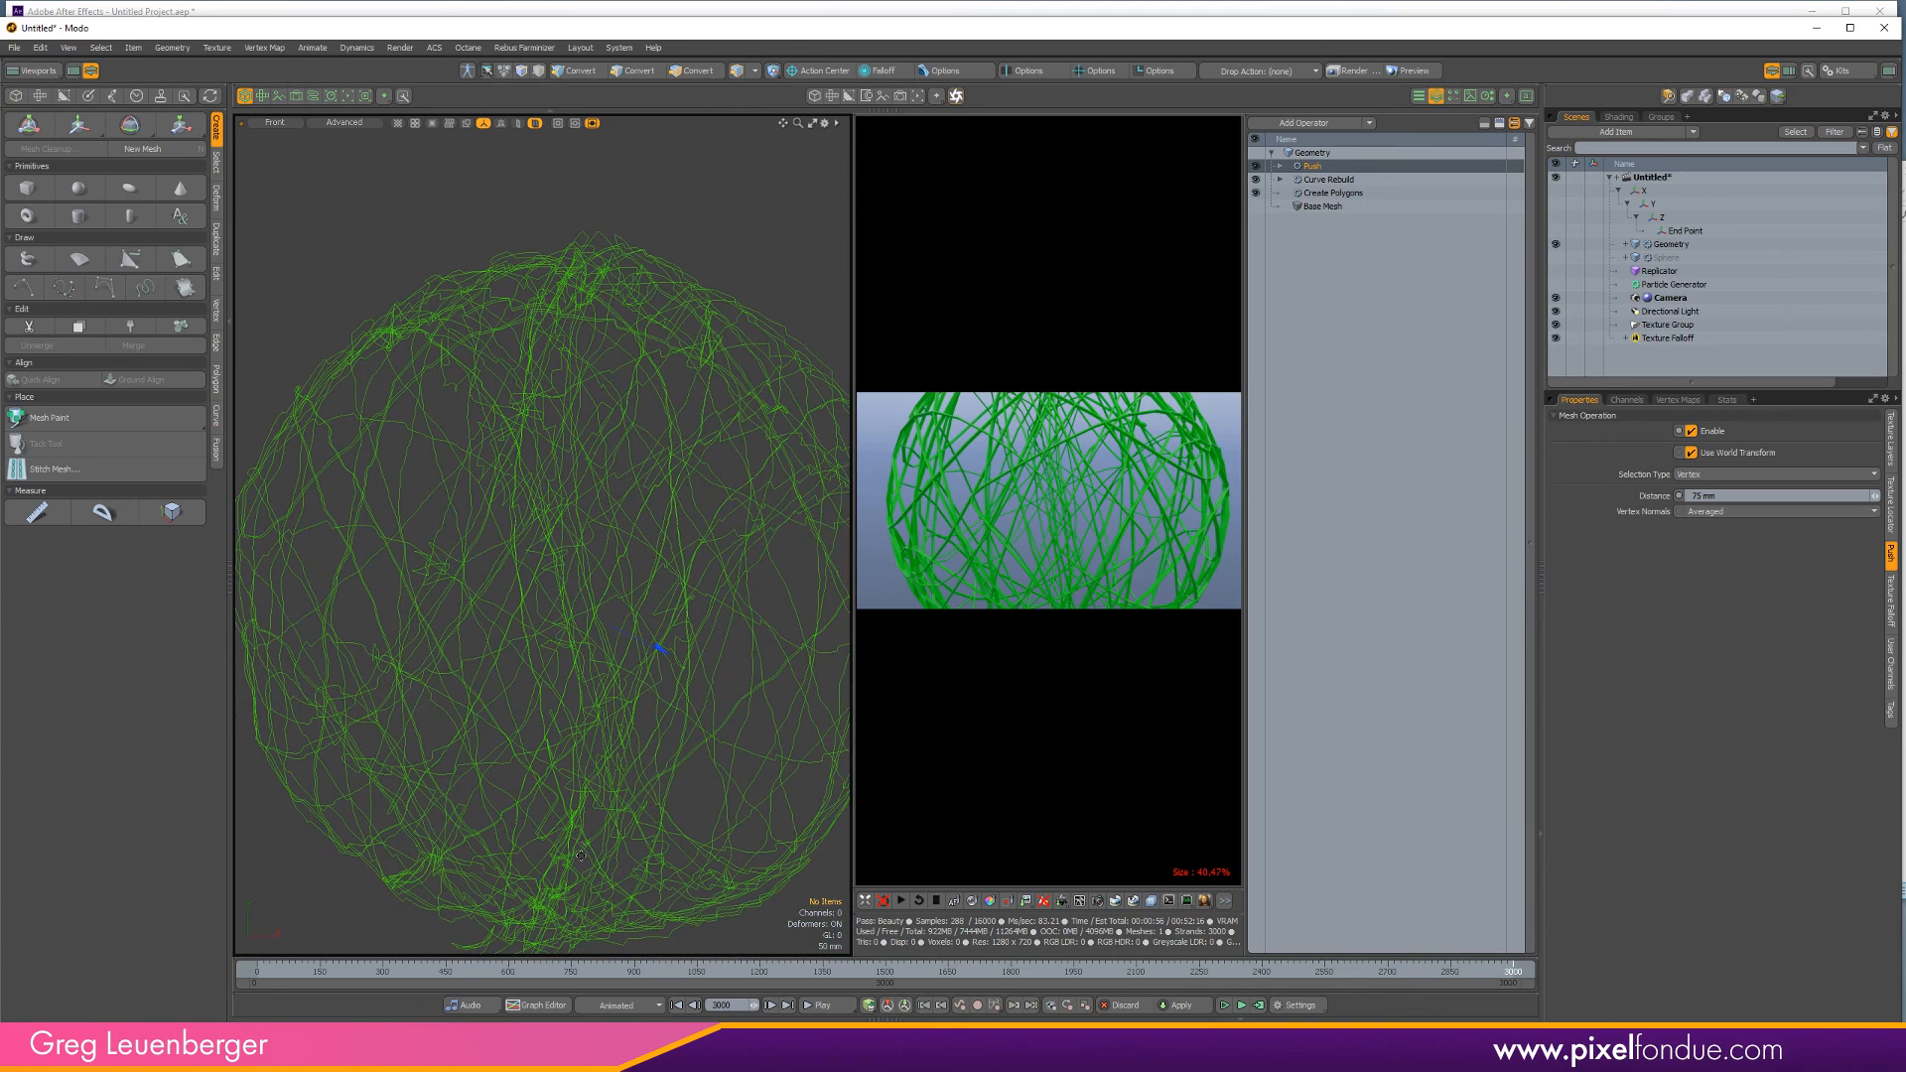
Set the Push falloff's Noise texture locator Size X, Y and Z to 100 mm and check the curves.
{"action": "scroll", "coordinate": [704, 437], "scroll_direction": "down", "scroll_amount": 2}
{"action": "left_click_drag", "start_coordinate": [704, 437], "coordinate": [692, 396], "text": "alt"}
{"action": "scroll", "coordinate": [692, 395], "scroll_direction": "up", "scroll_amount": 2}
{"action": "scroll", "coordinate": [692, 395], "scroll_direction": "down", "scroll_amount": 1}
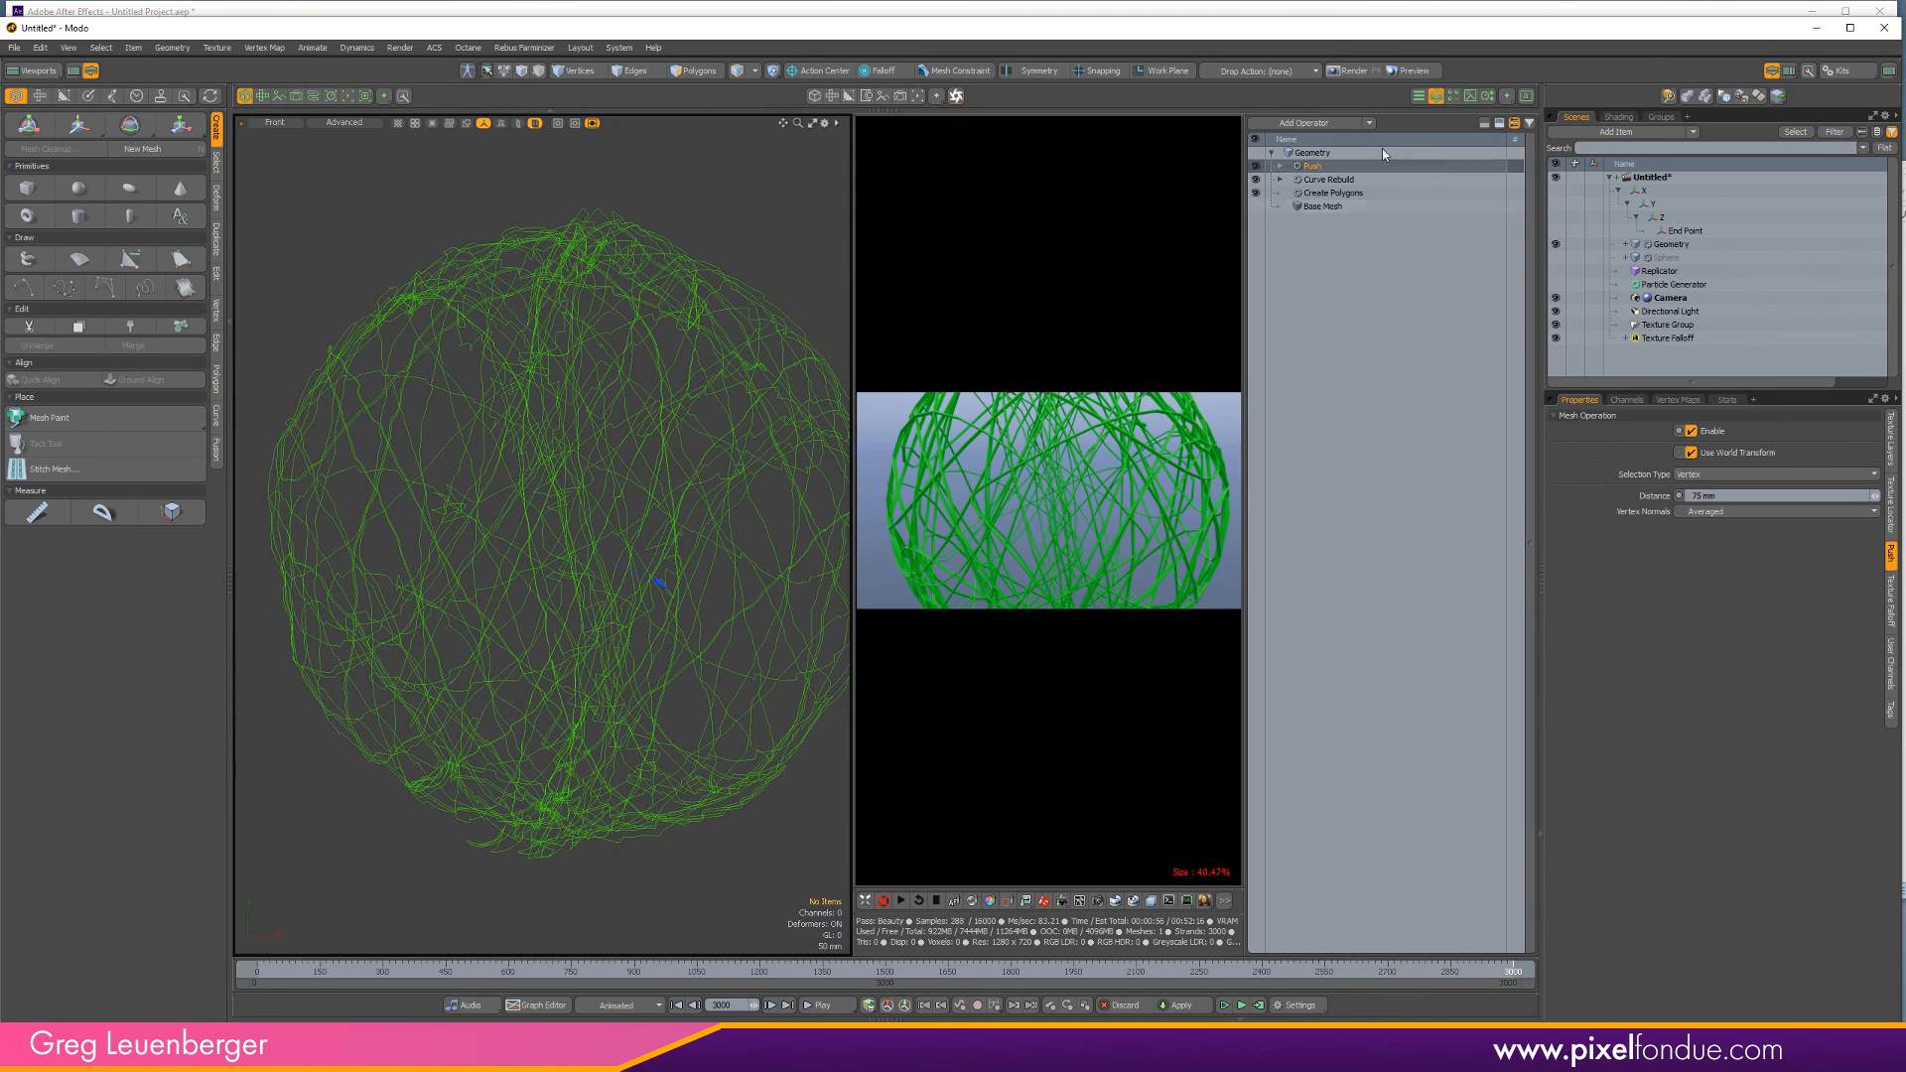
{"action": "left_click", "coordinate": [1280, 166]}
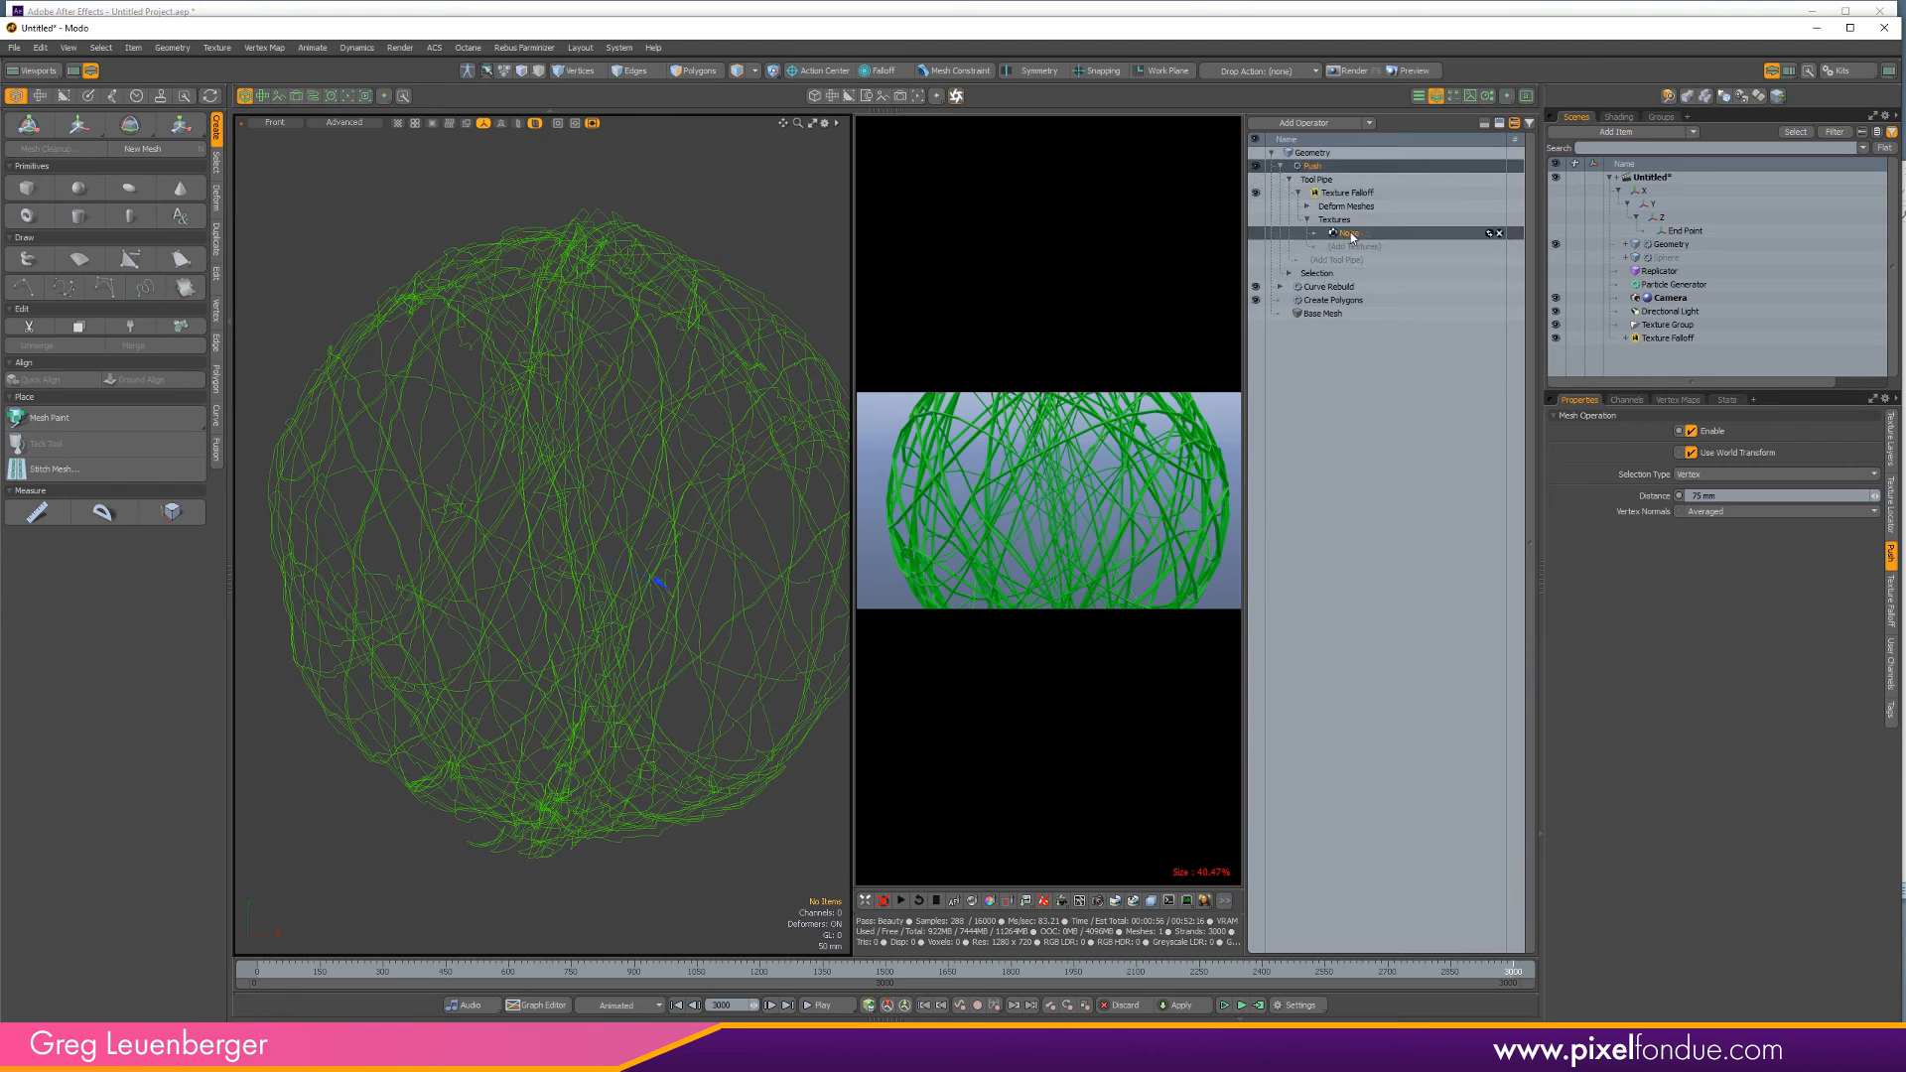
{"action": "left_click", "coordinate": [1891, 506]}
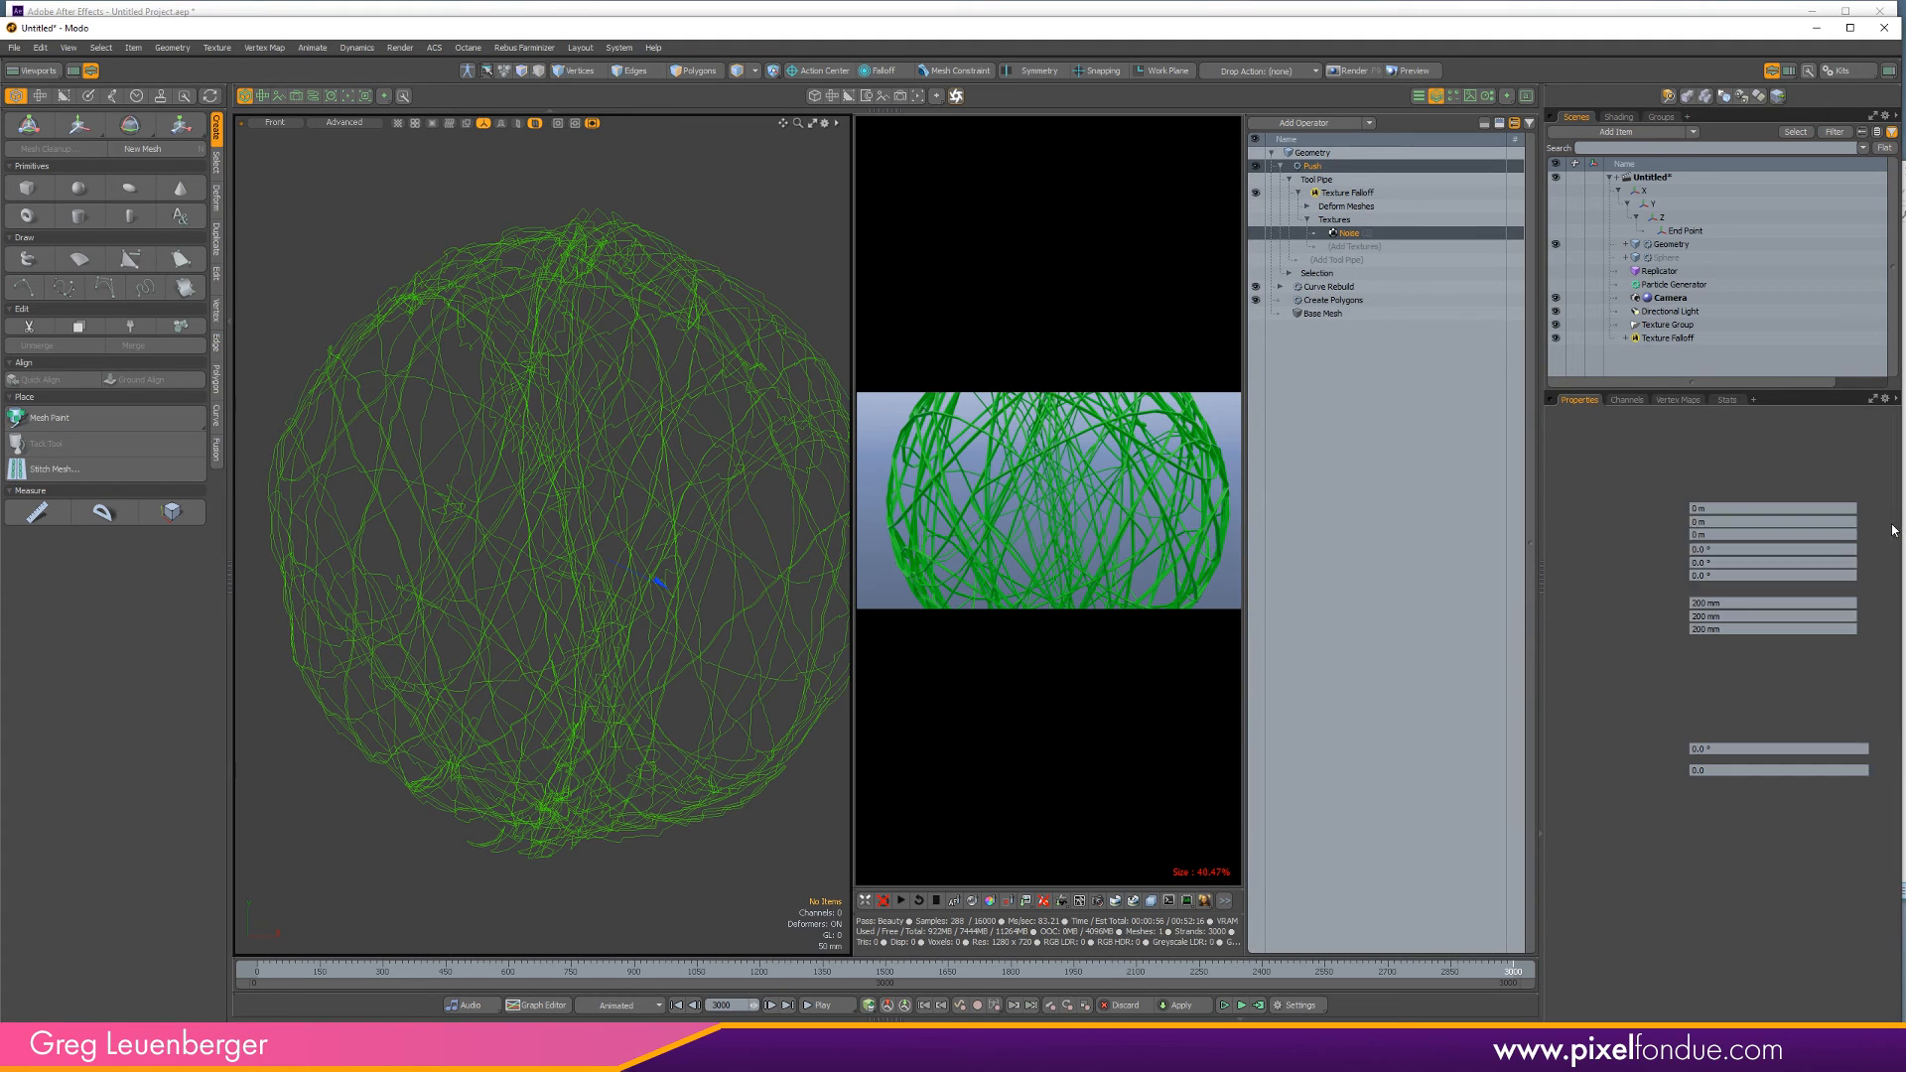
{"action": "left_click", "coordinate": [1715, 603]}
{"action": "key", "text": "Return"}
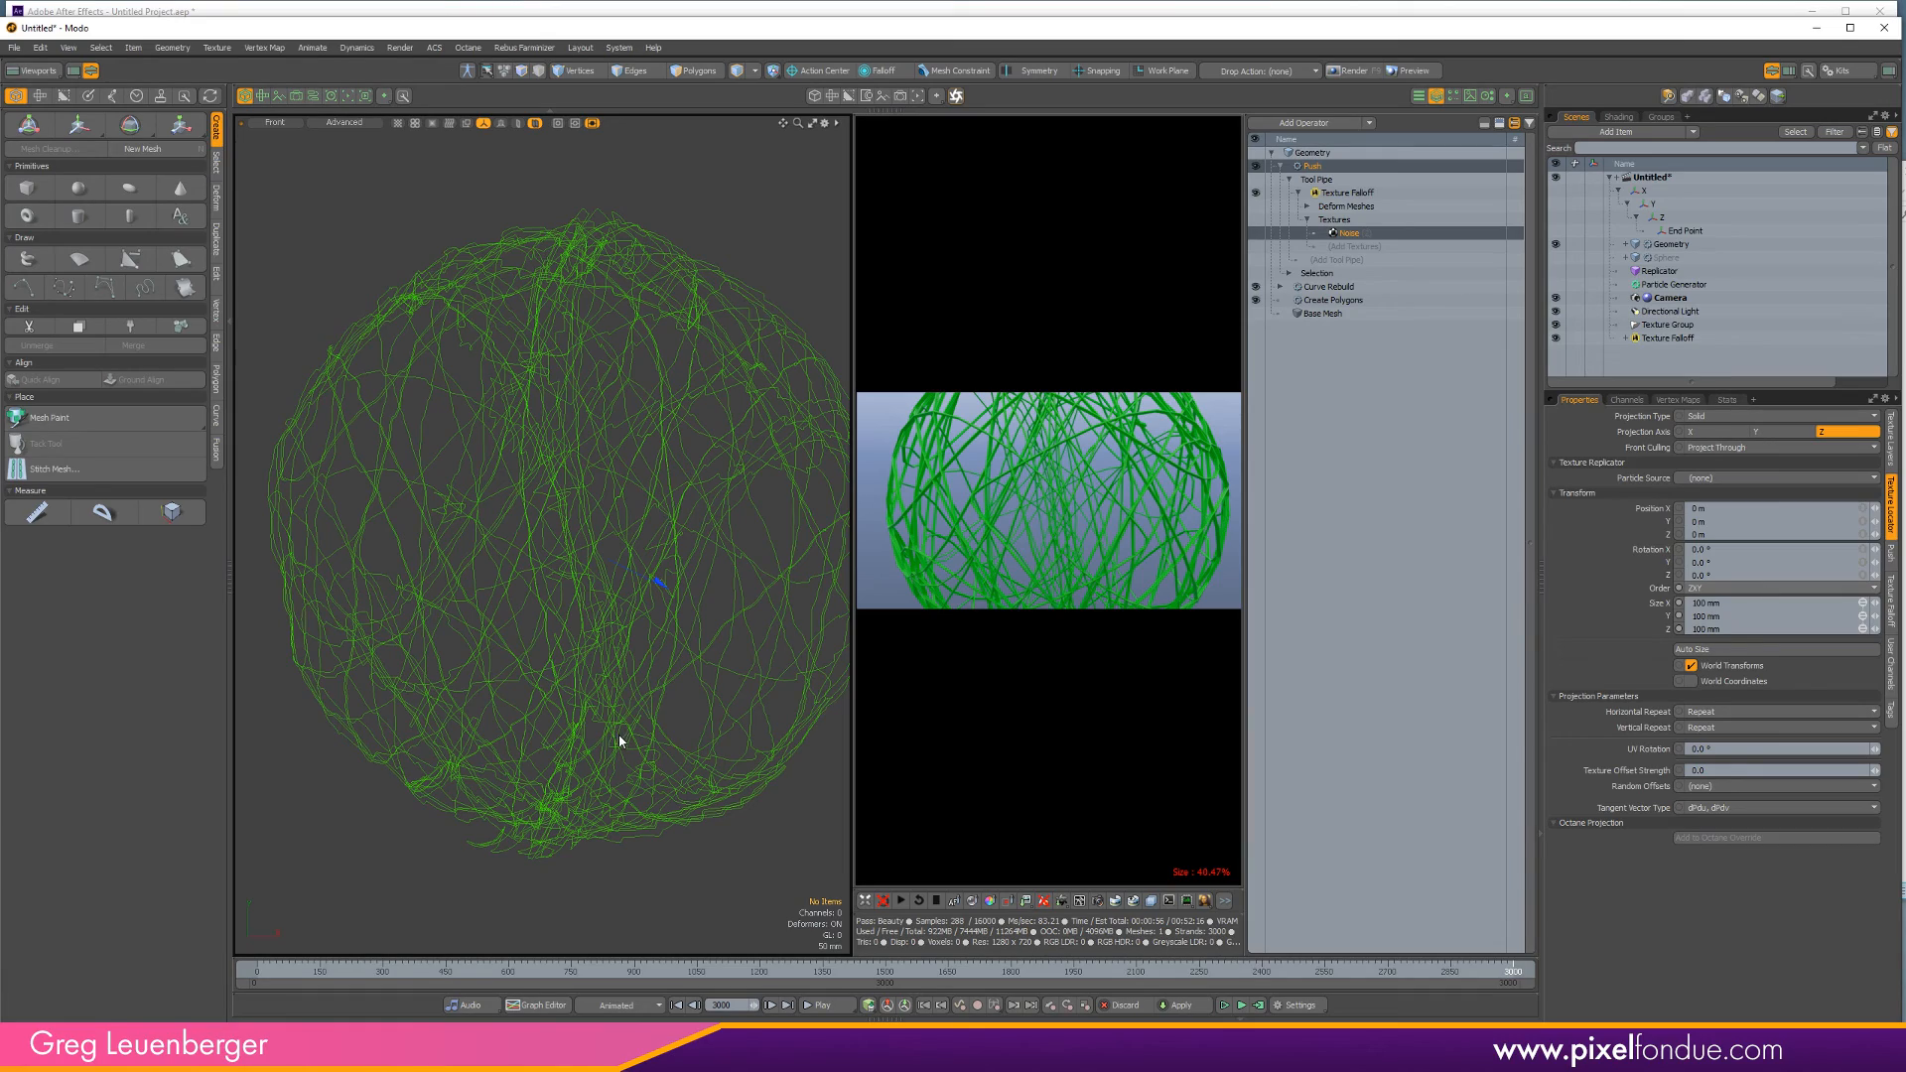
{"action": "left_click_drag", "start_coordinate": [614, 736], "coordinate": [436, 577], "text": "ctrl+alt"}
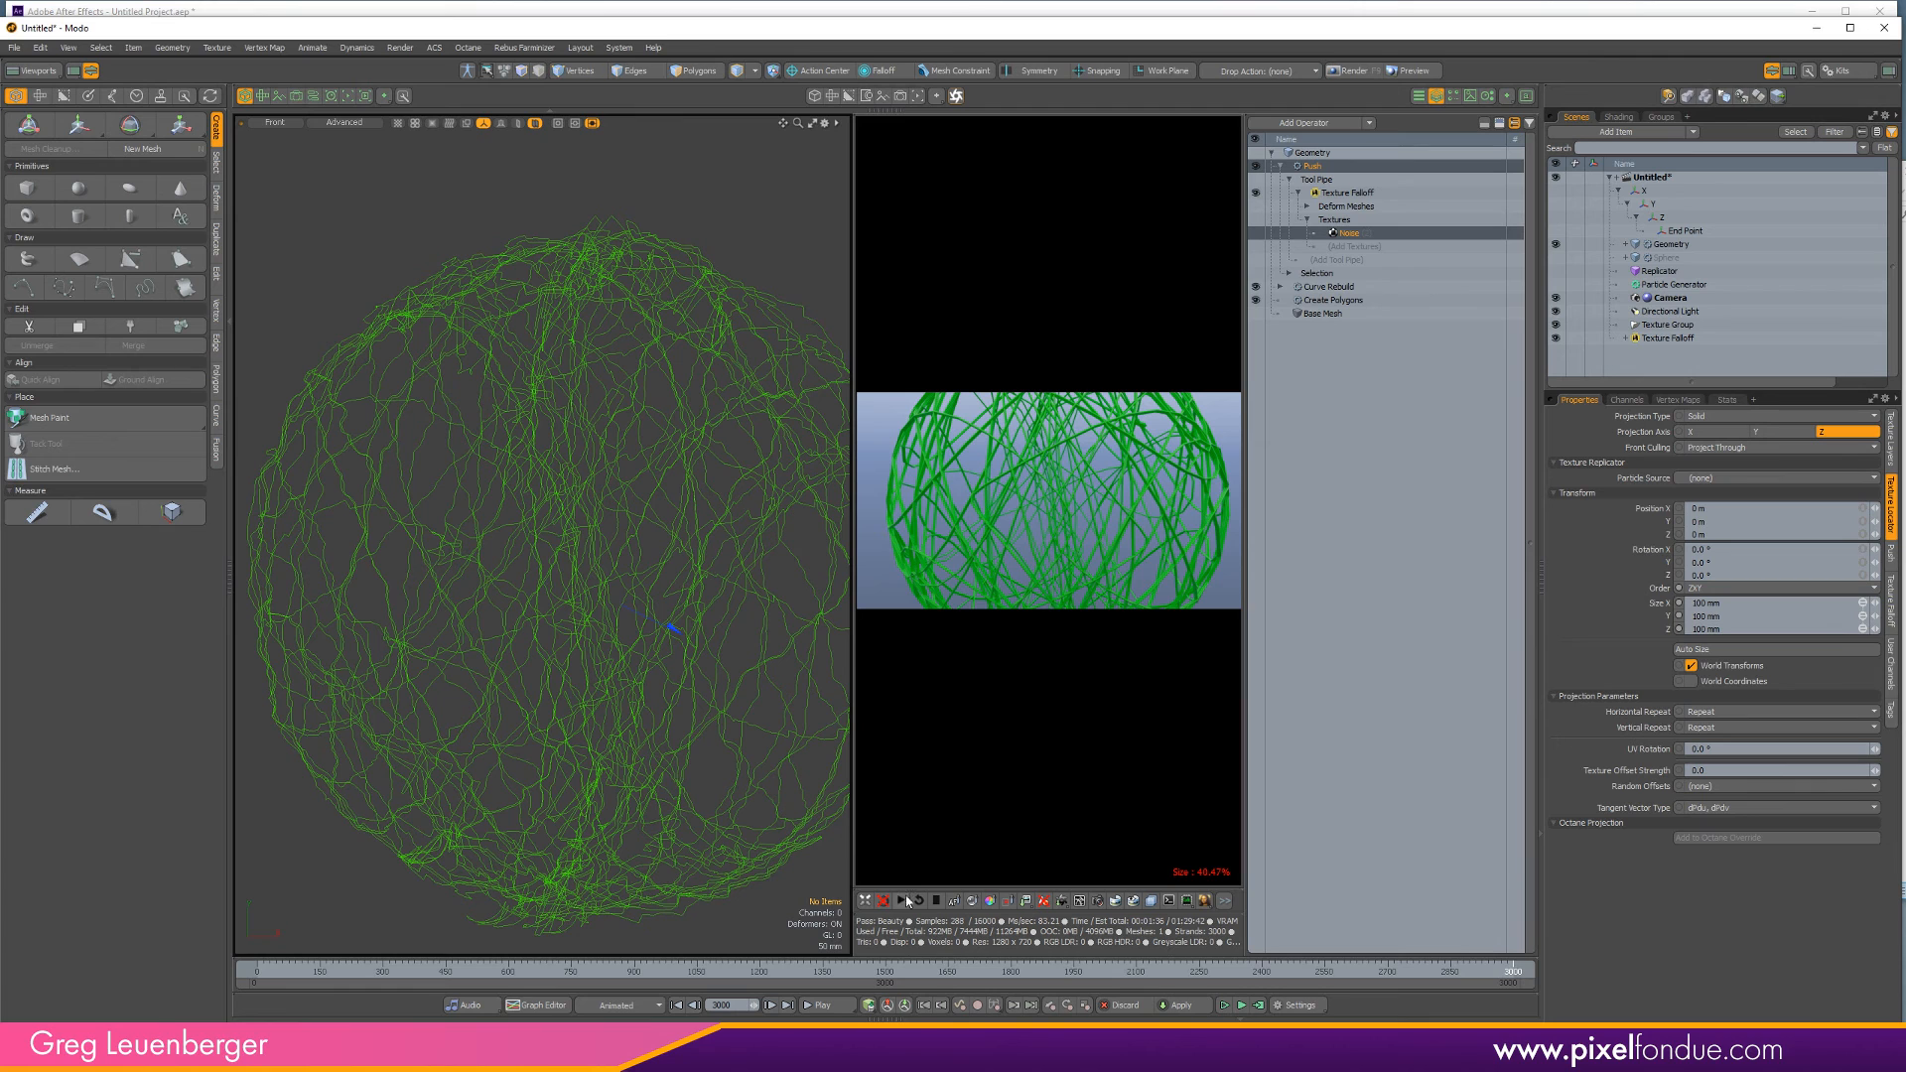
Restart the Octane render and enlarge its viewport in place of the mesh operations list.
{"action": "left_click", "coordinate": [919, 901]}
{"action": "left_click", "coordinate": [1437, 95]}
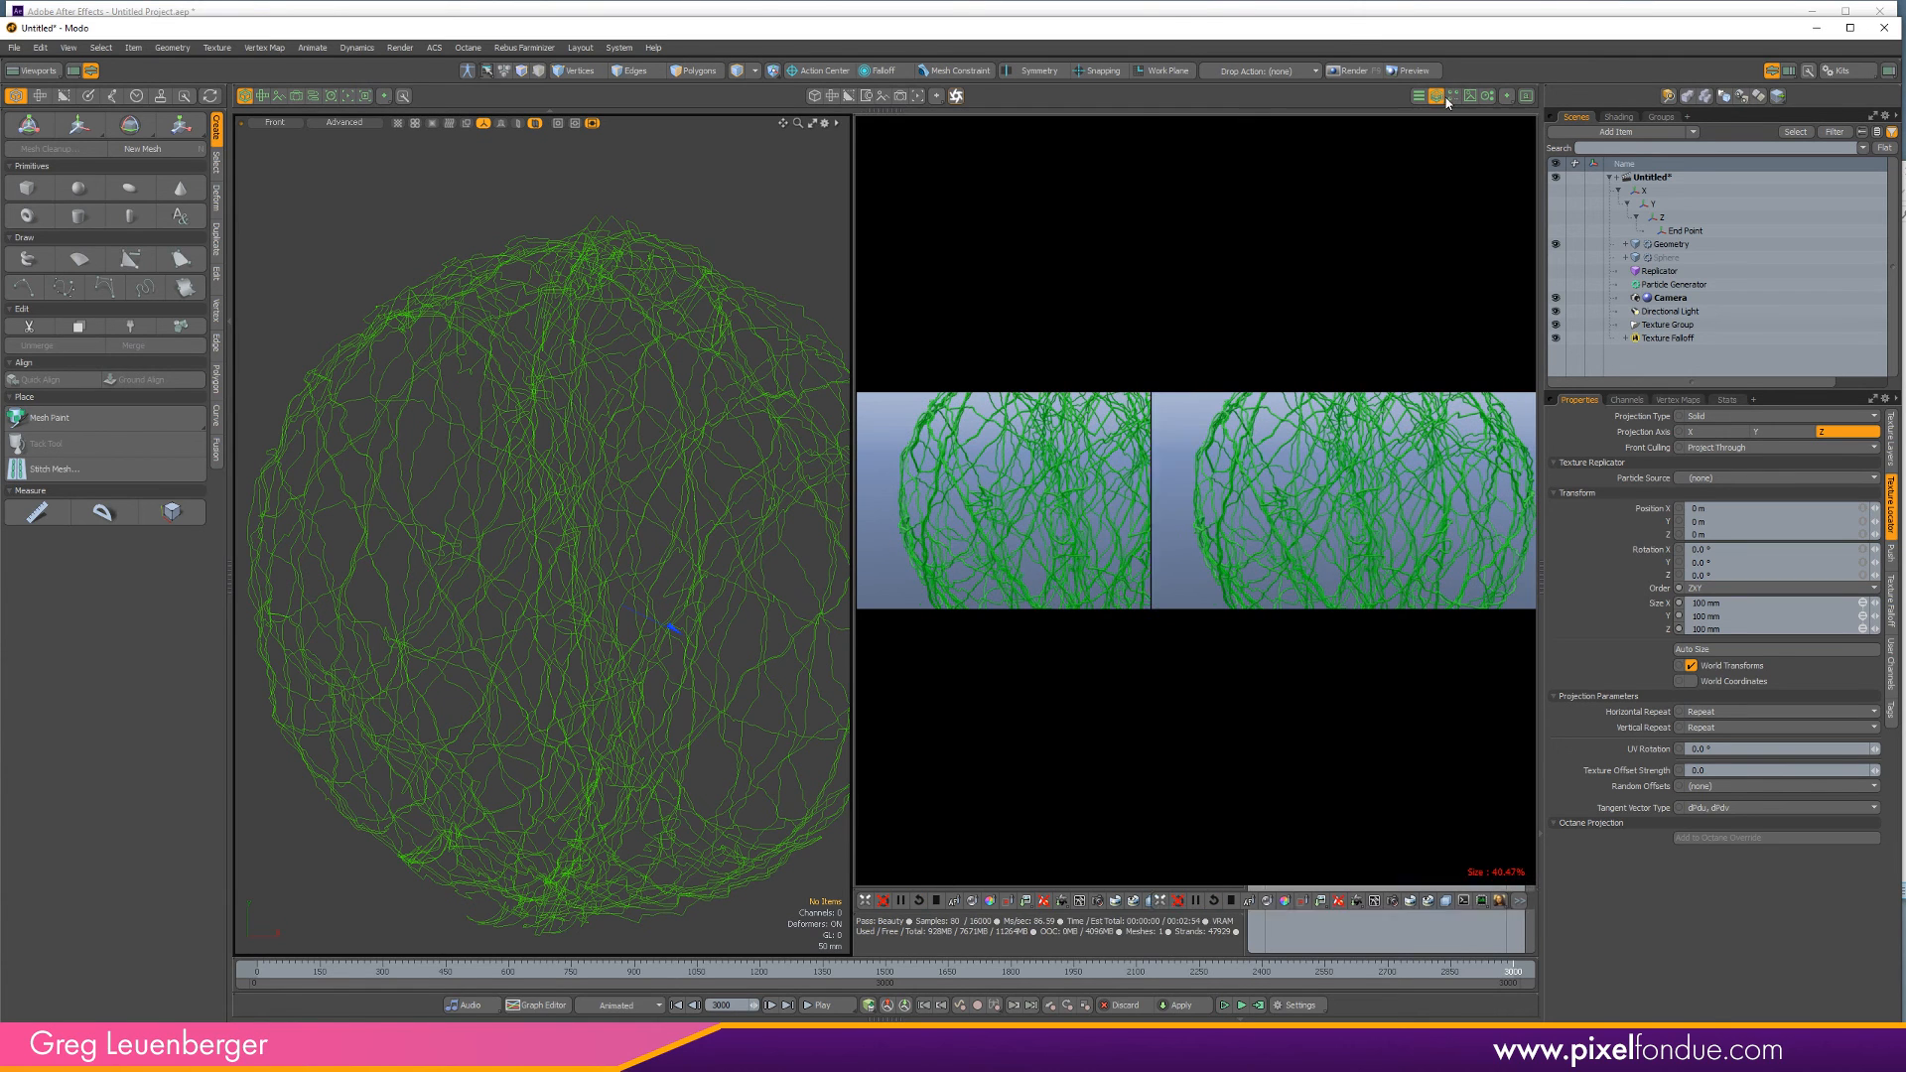
{"action": "left_click_drag", "start_coordinate": [1148, 748], "coordinate": [602, 714]}
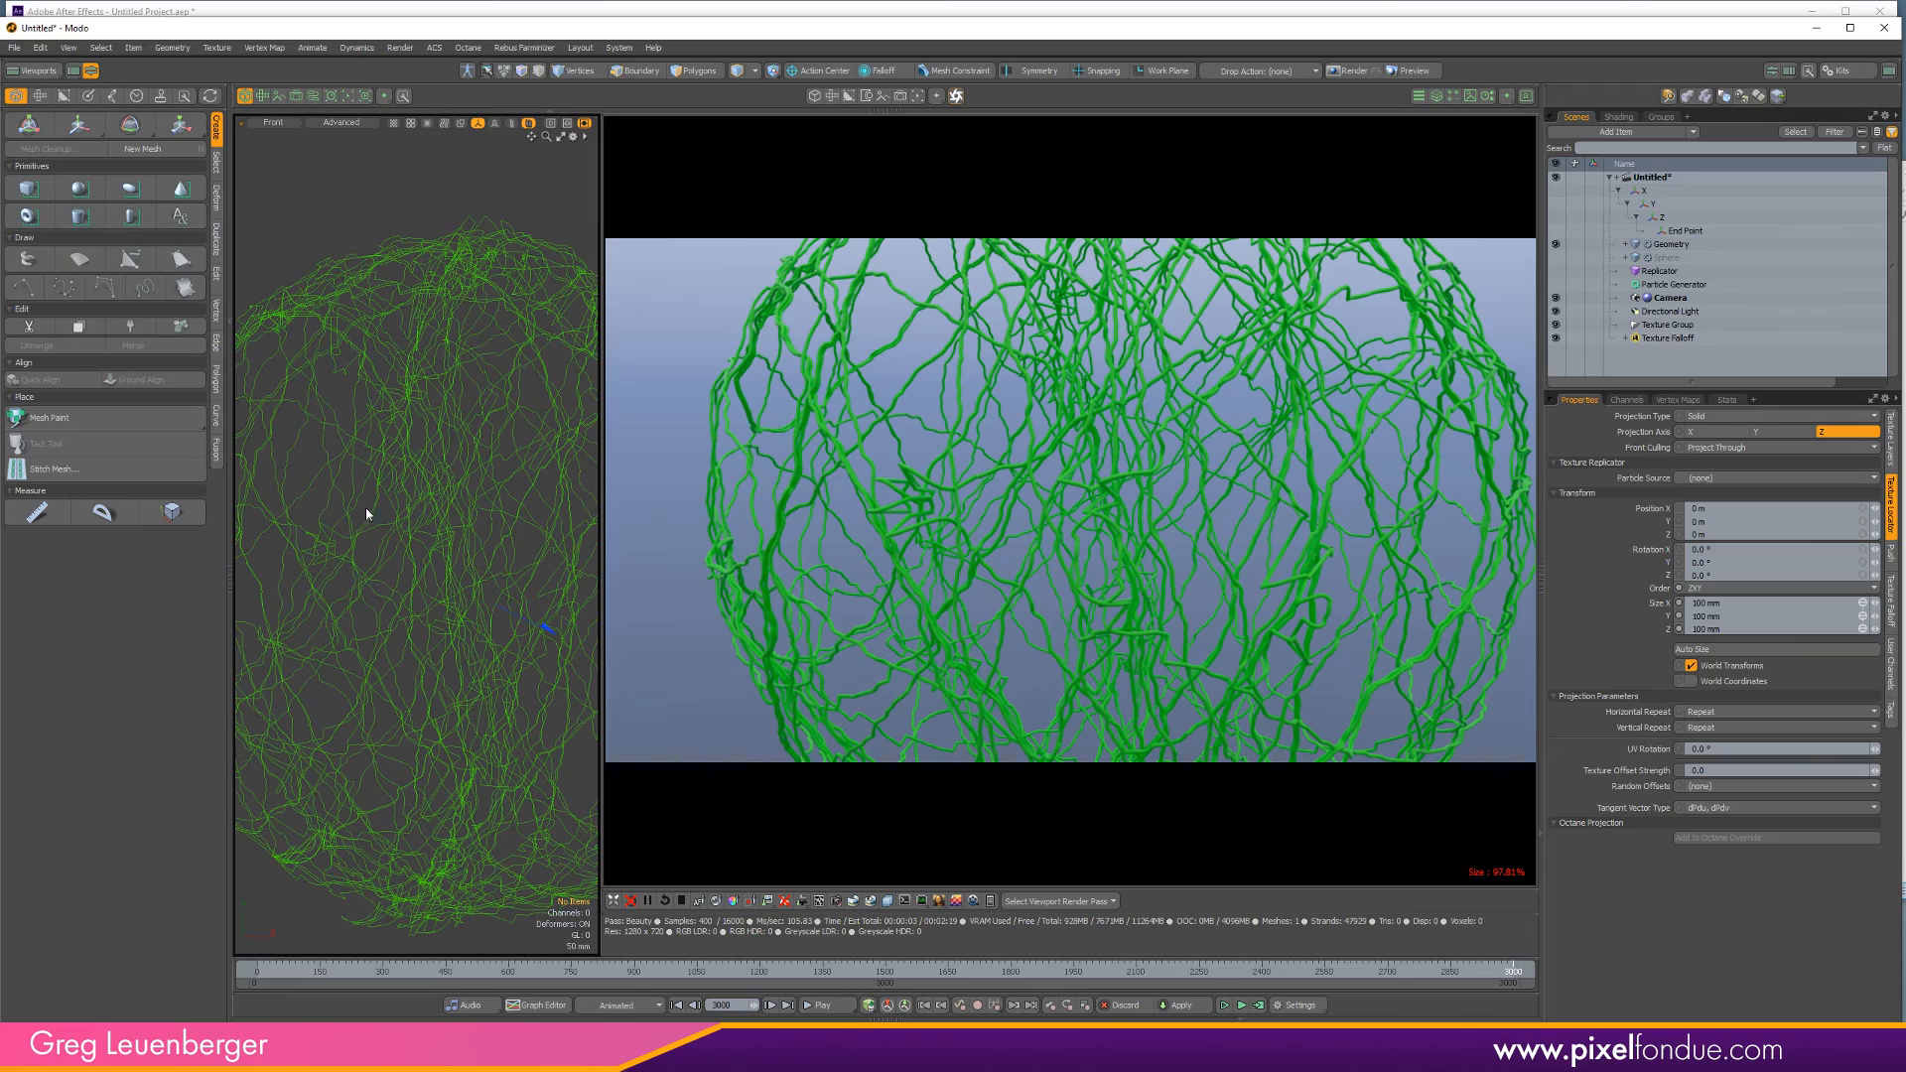
Reframe the ball through the render Camera and make the Replicator visible again.
{"action": "key", "text": "KP_Decimal"}
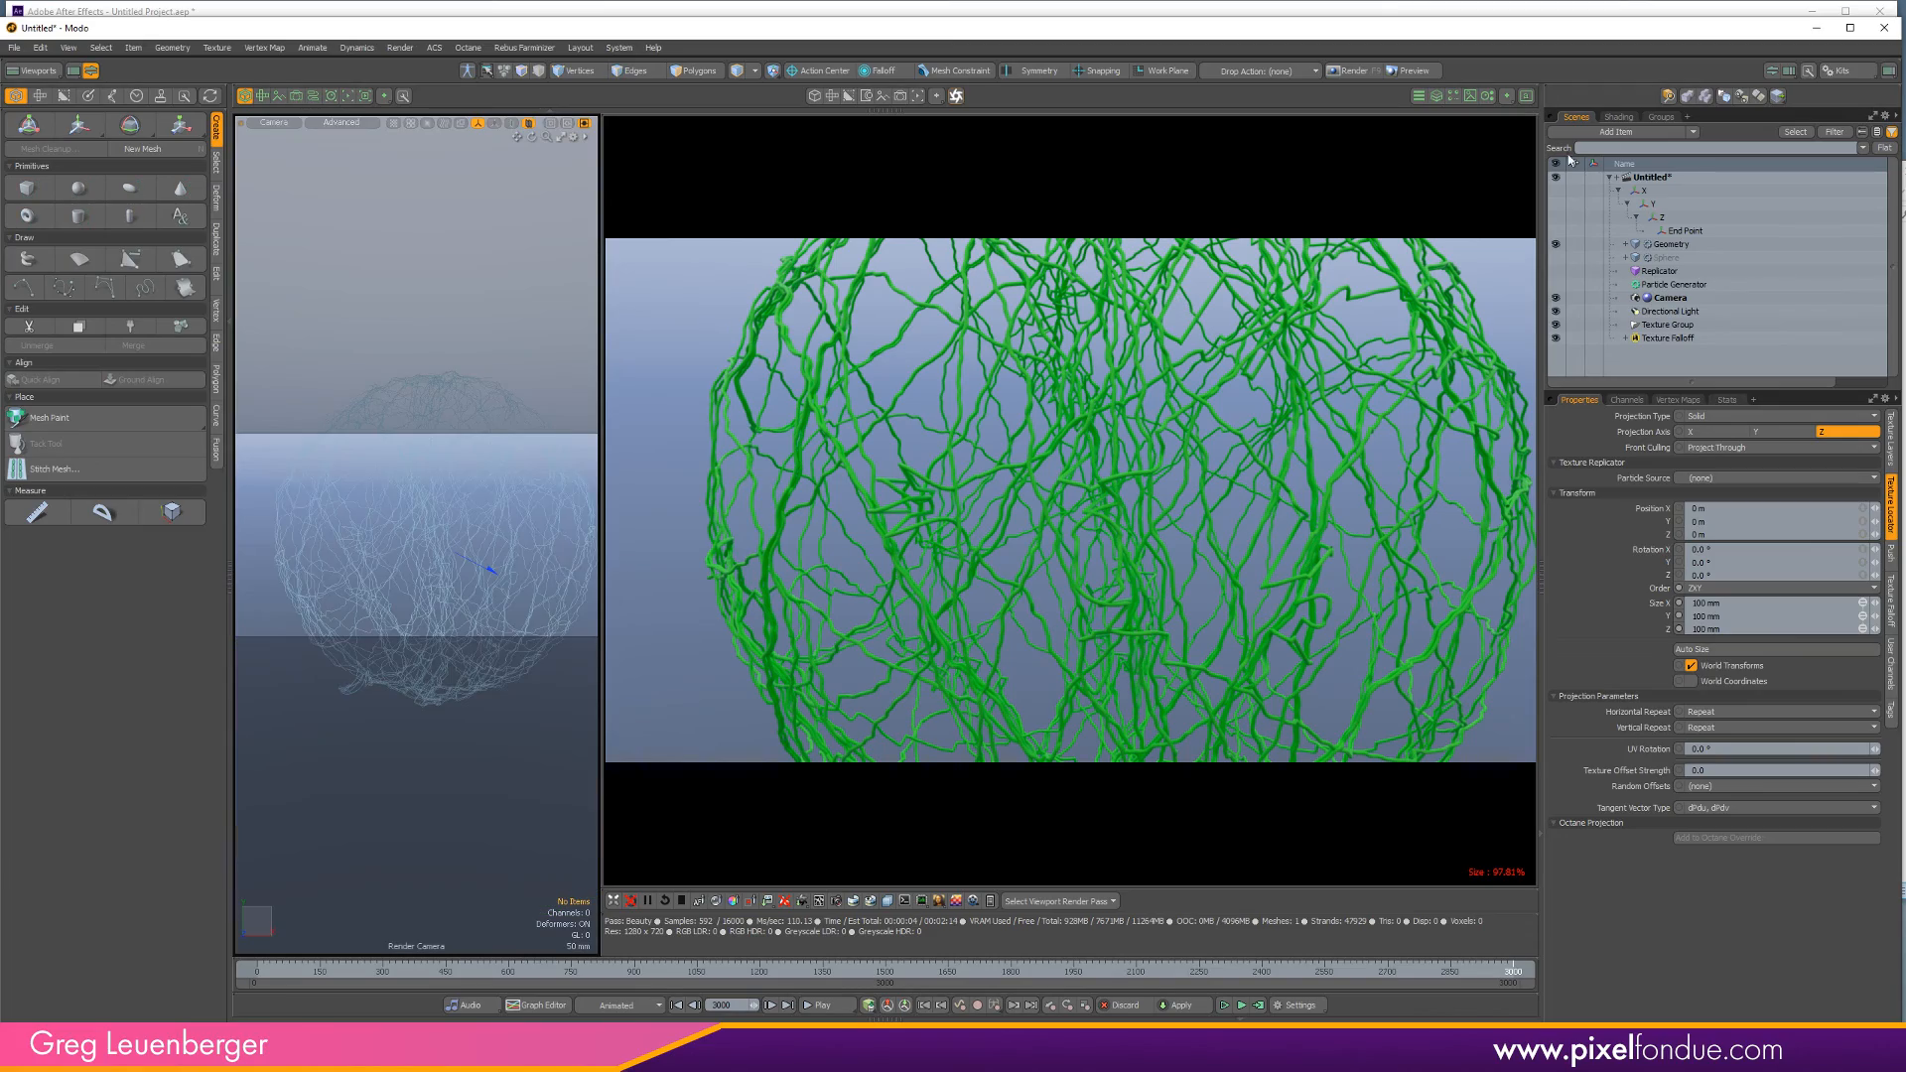
{"action": "left_click", "coordinate": [452, 572]}
{"action": "left_click_drag", "start_coordinate": [422, 592], "coordinate": [473, 691], "text": "ctrl+alt"}
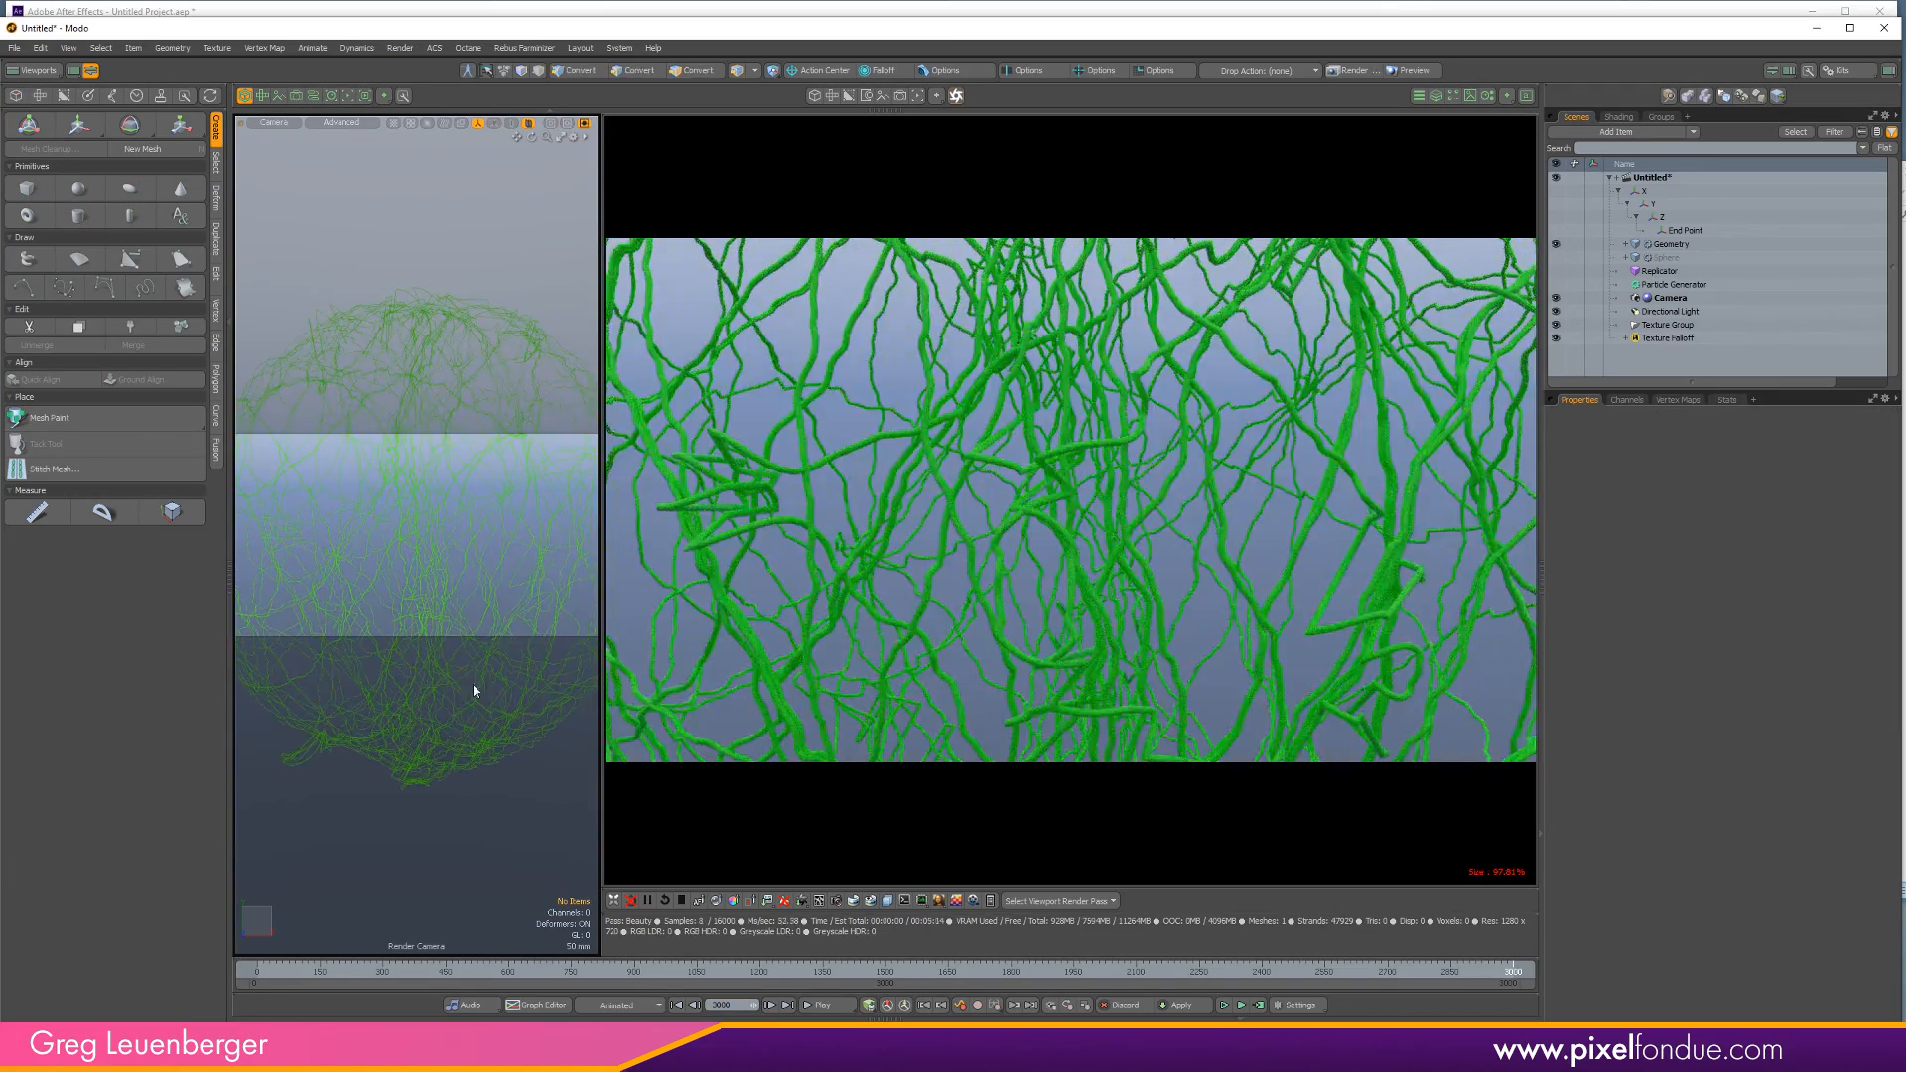
{"action": "left_click_drag", "start_coordinate": [454, 594], "coordinate": [407, 542], "text": "ctrl+alt"}
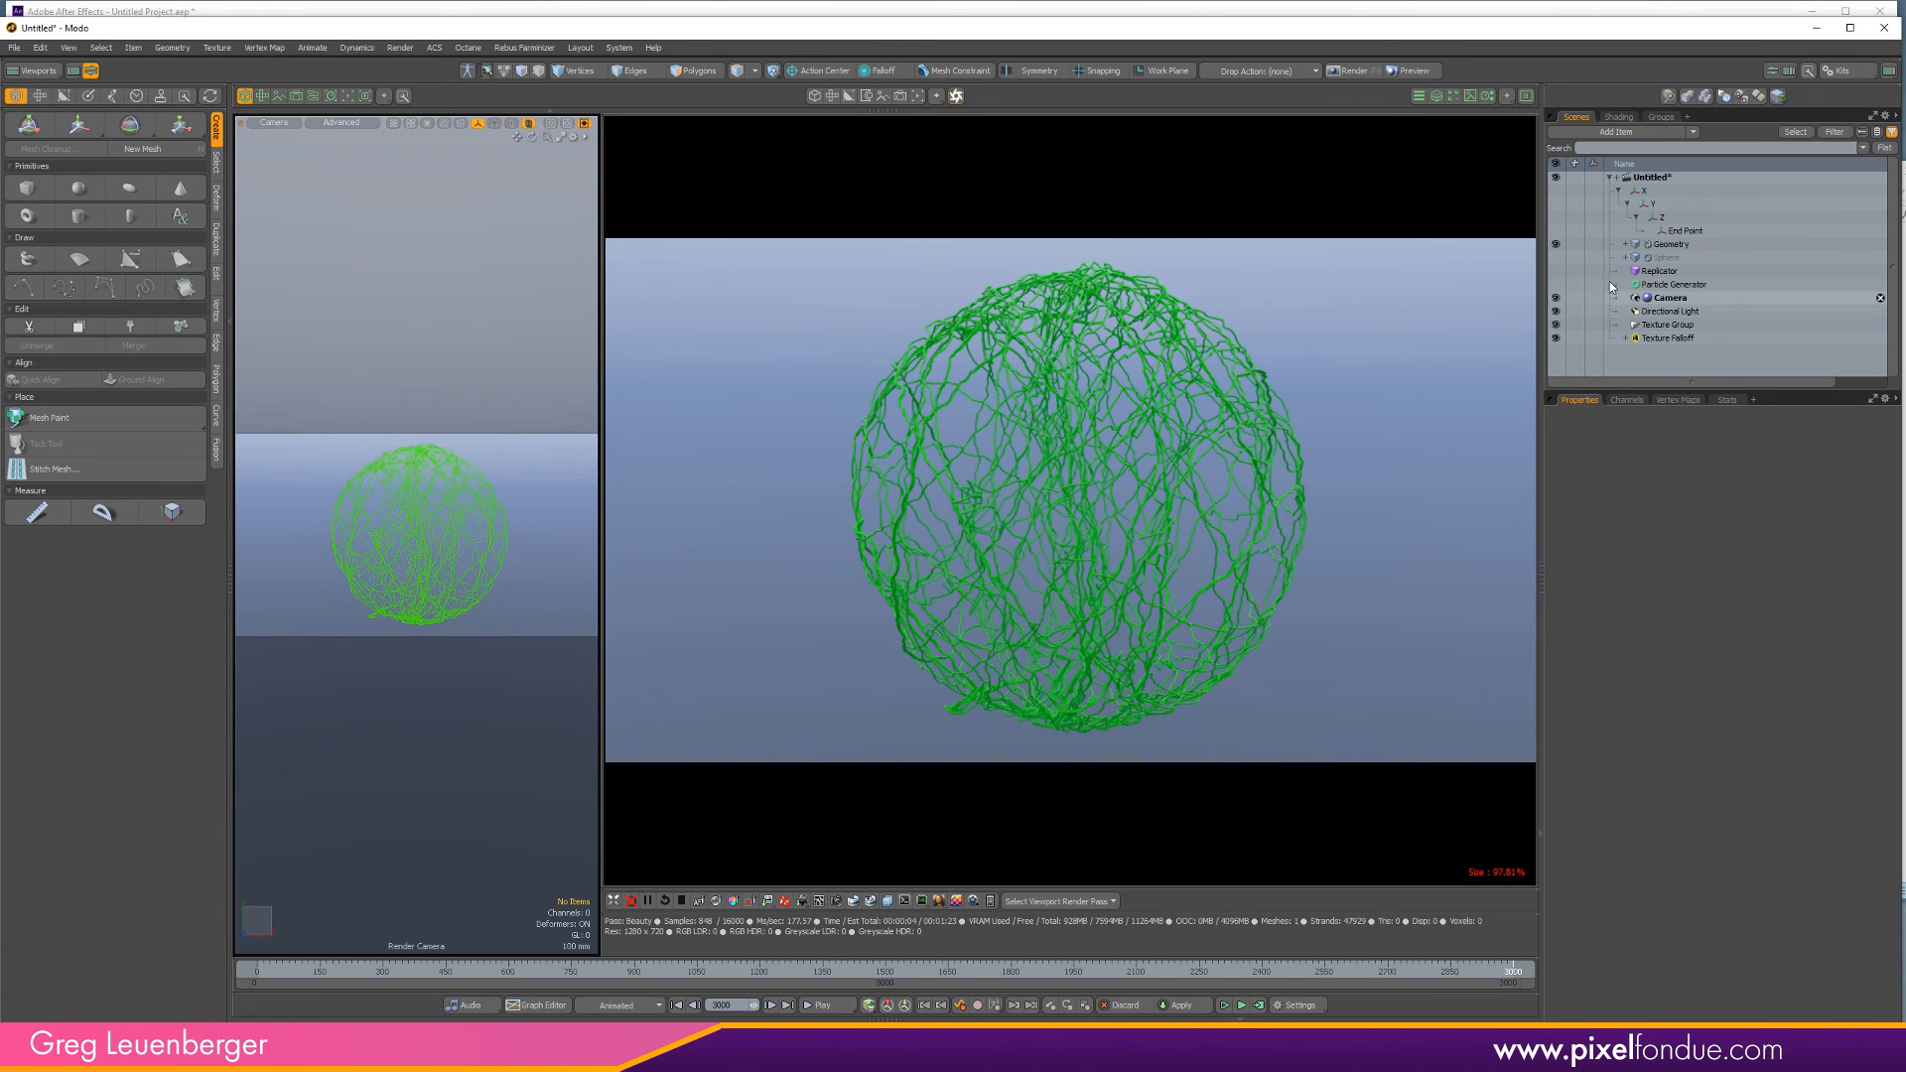
{"action": "key", "text": "ctrl+z"}
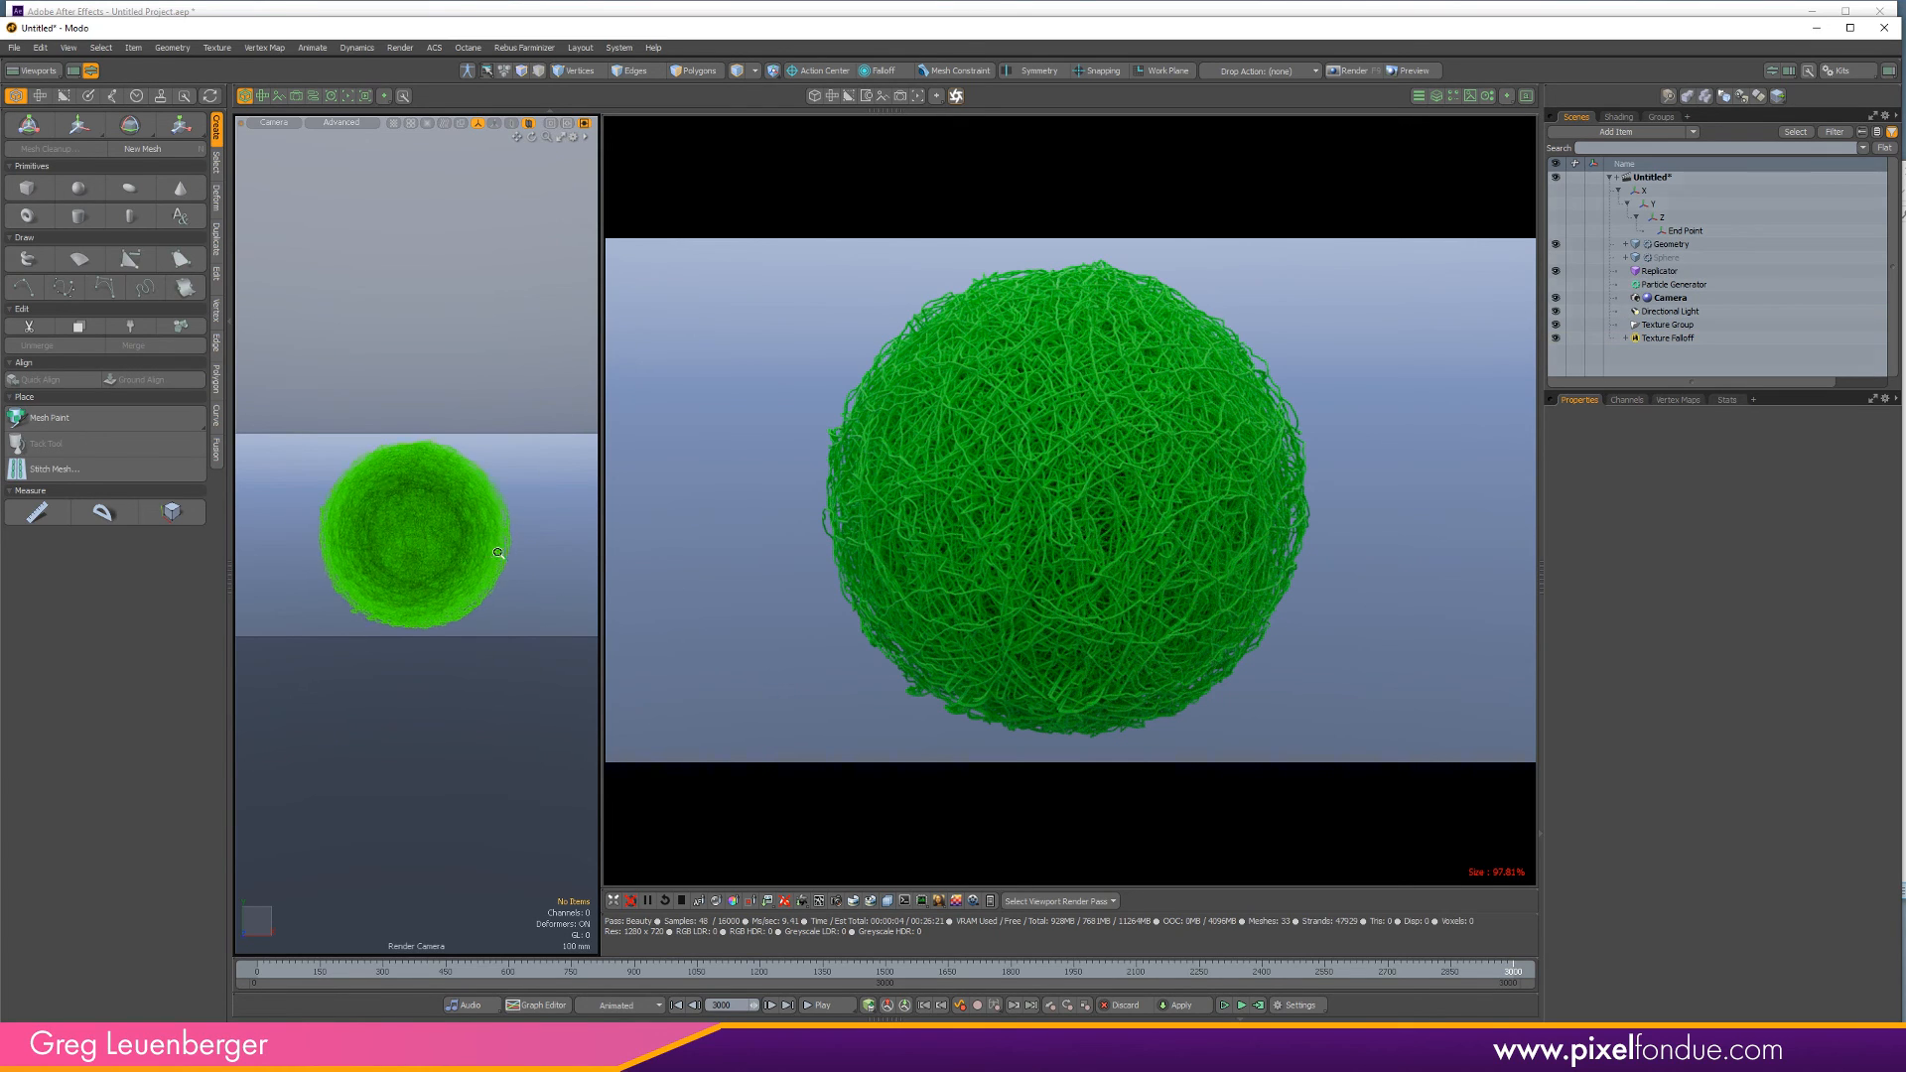
{"action": "left_click_drag", "start_coordinate": [534, 547], "coordinate": [602, 588], "text": "ctrl+alt"}
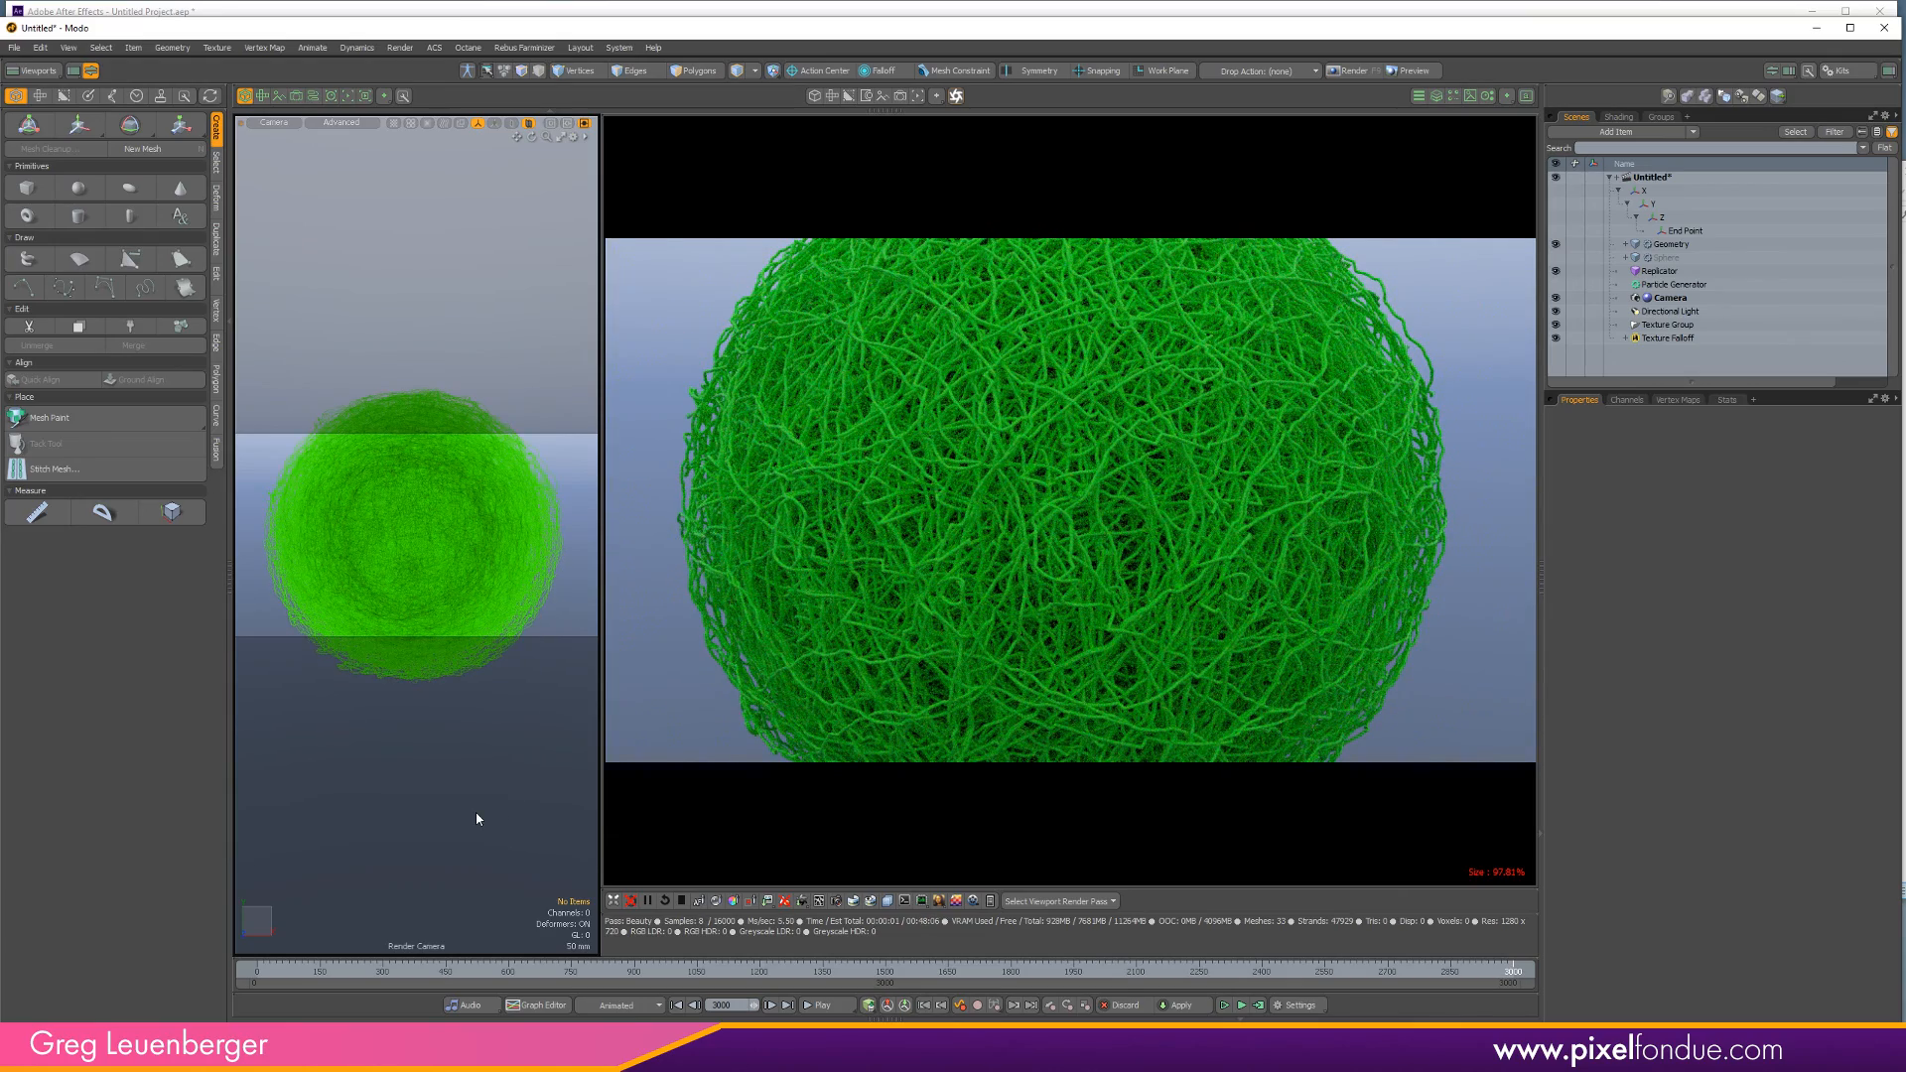
Show the schematic and create a shading item mask for the Geometry mesh.
{"action": "left_click", "coordinate": [1620, 118]}
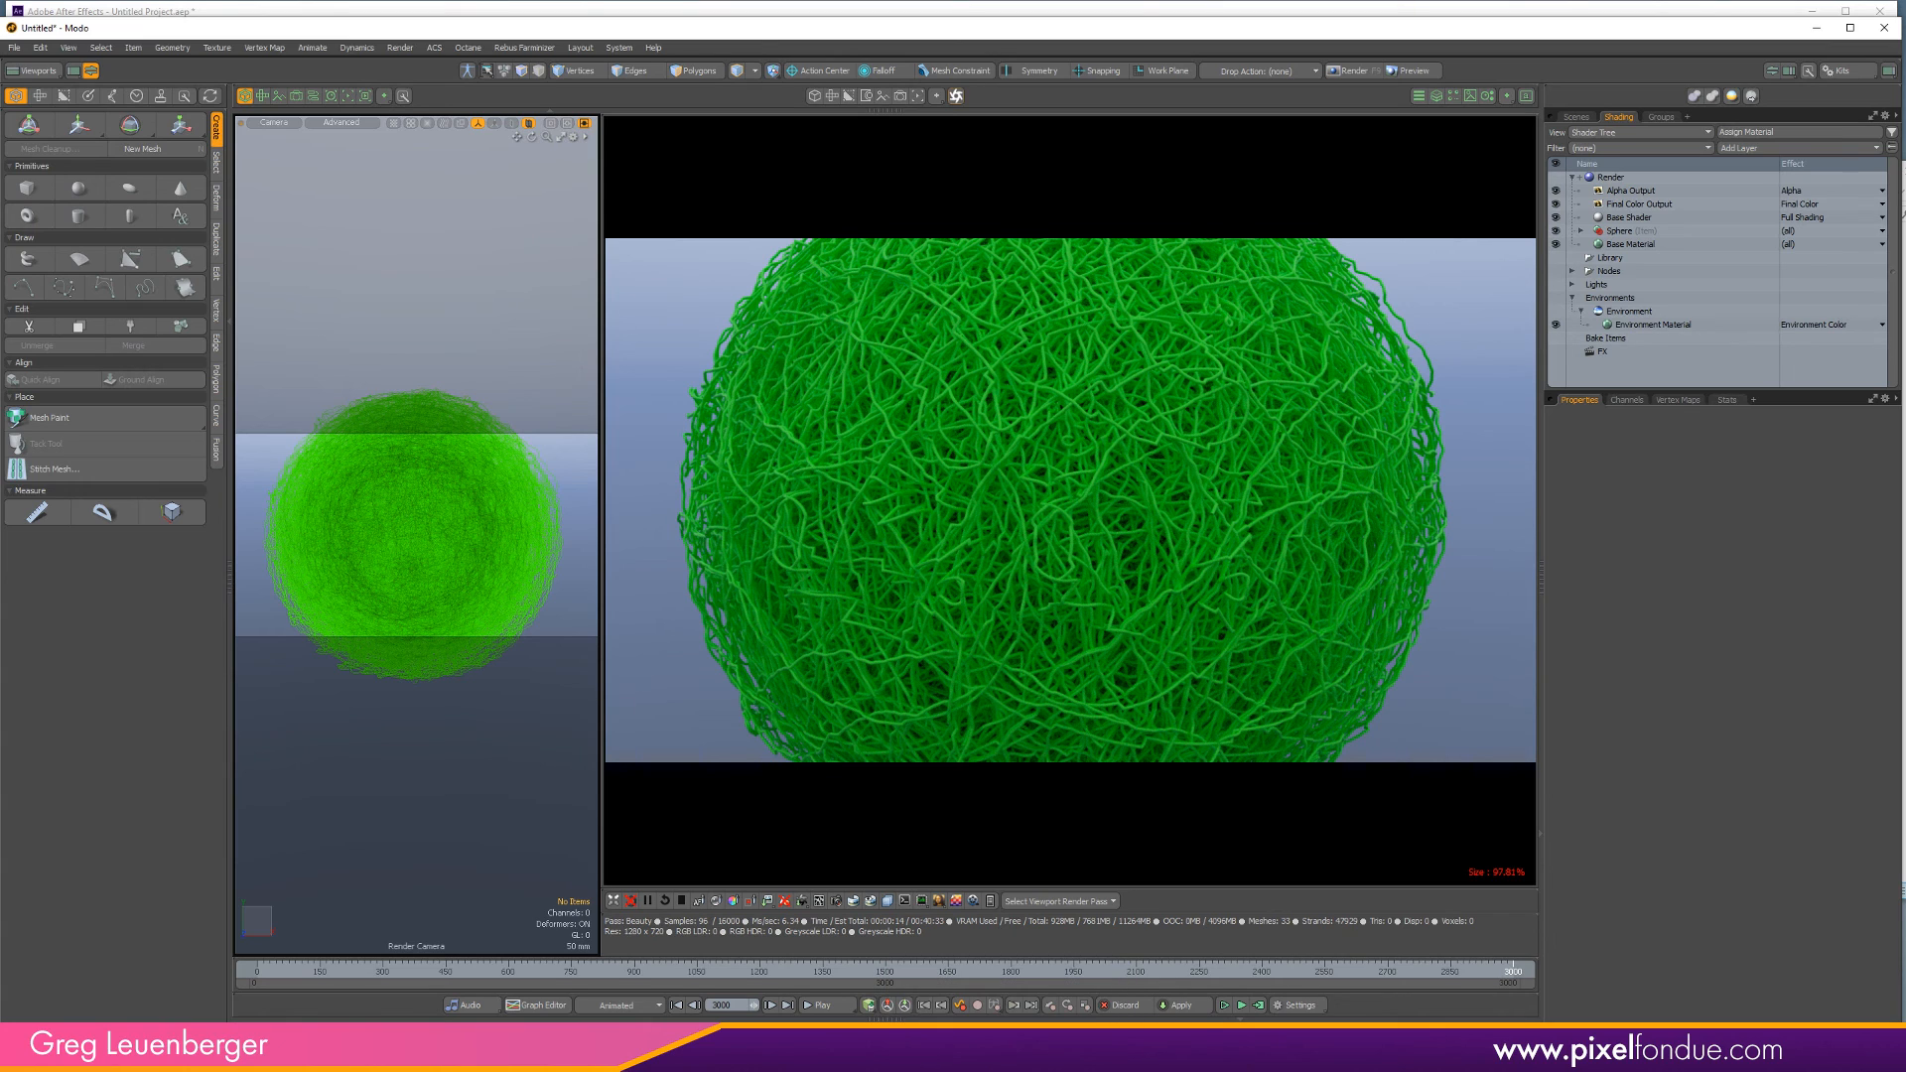
{"action": "left_click", "coordinate": [899, 958]}
{"action": "left_click", "coordinate": [1576, 116]}
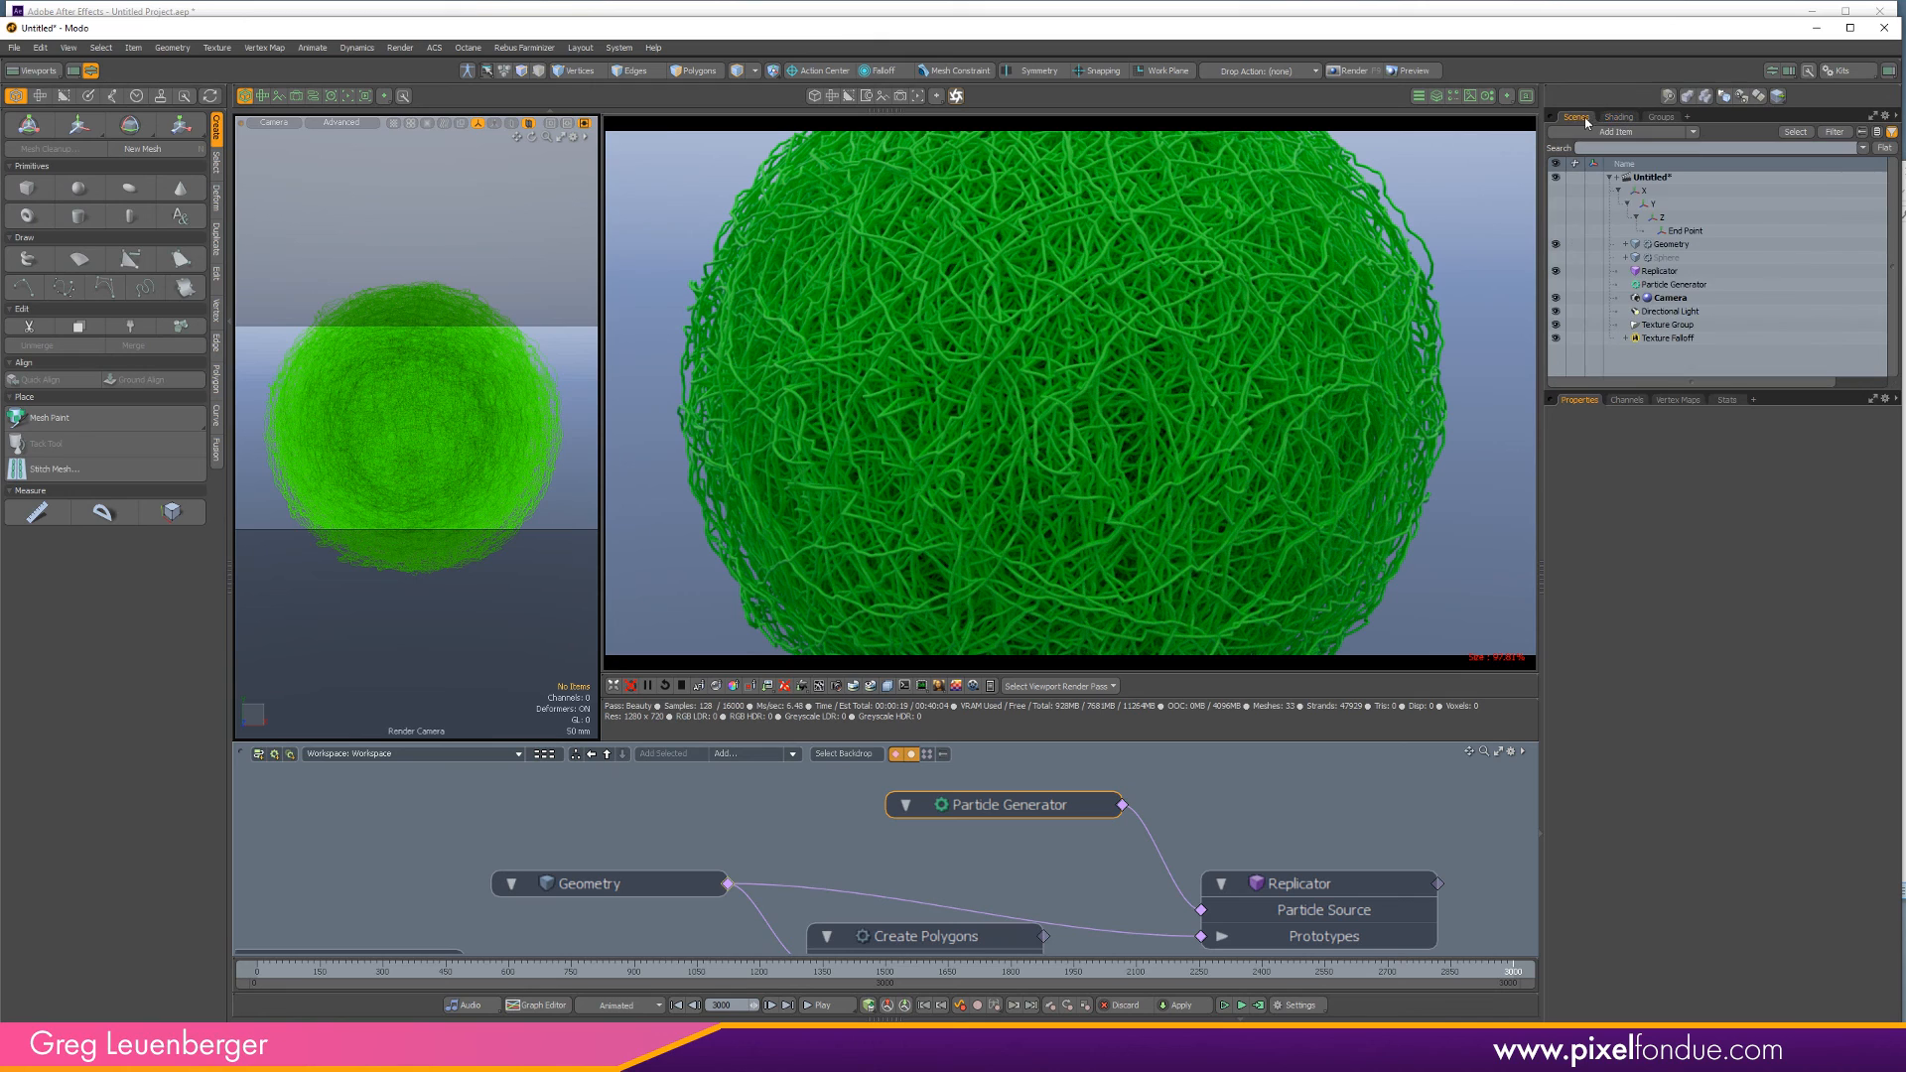
{"action": "left_click", "coordinate": [1682, 245]}
{"action": "right_click", "coordinate": [1675, 246]}
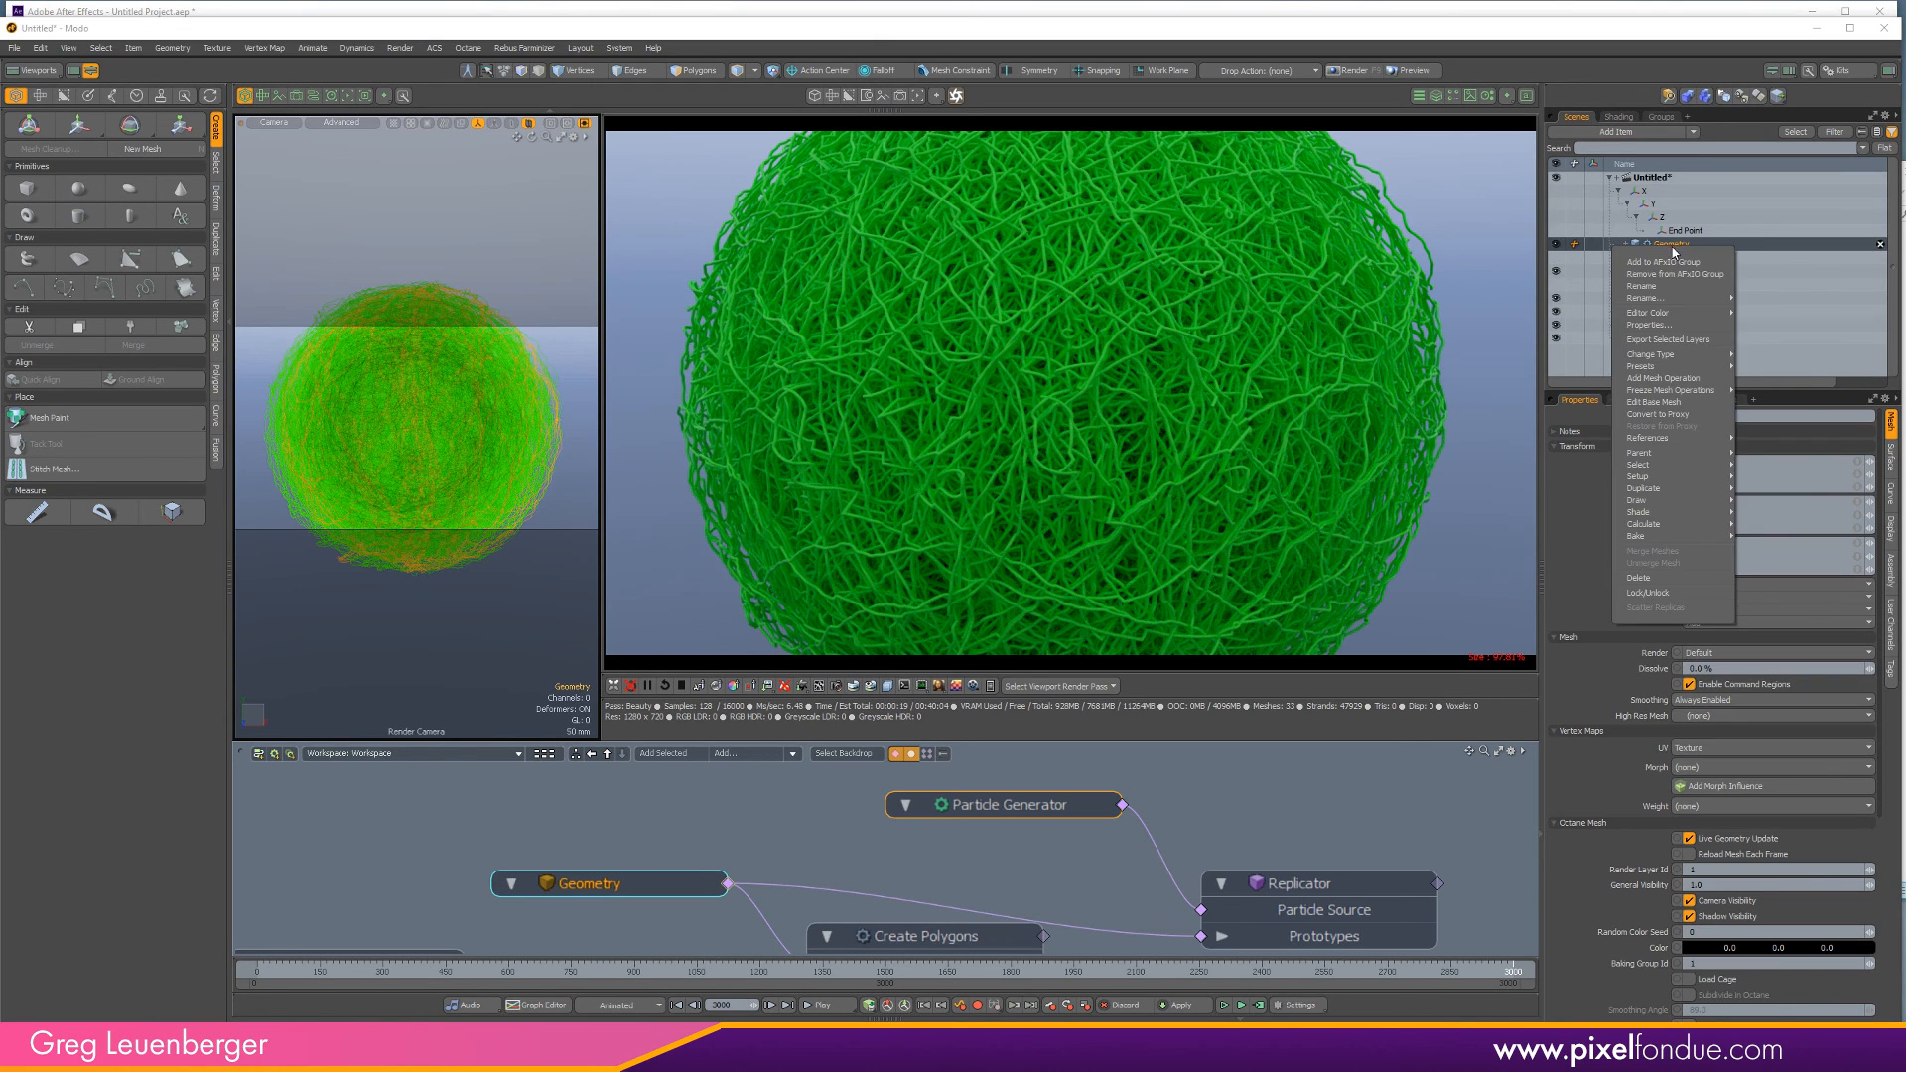
{"action": "mouse_move", "coordinate": [1660, 480]}
{"action": "mouse_move", "coordinate": [1650, 516]}
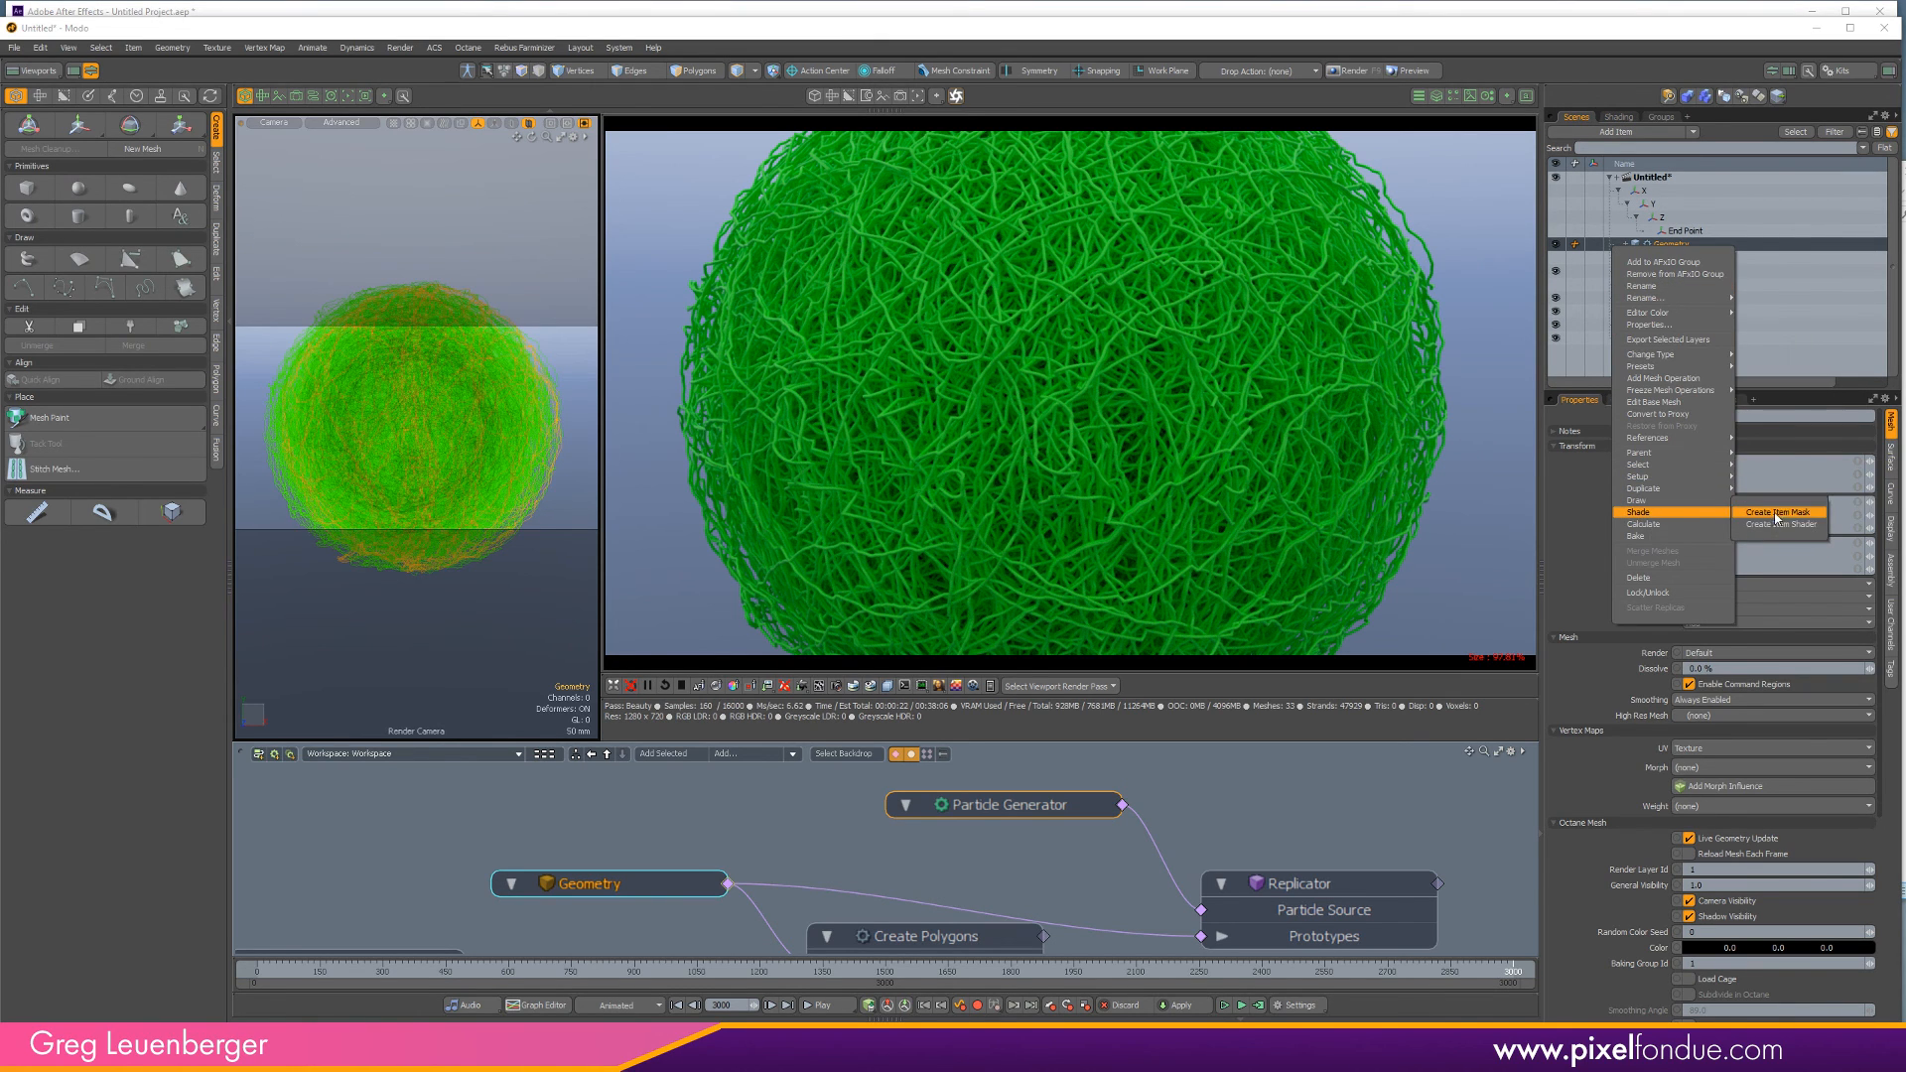
{"action": "left_click", "coordinate": [1775, 515]}
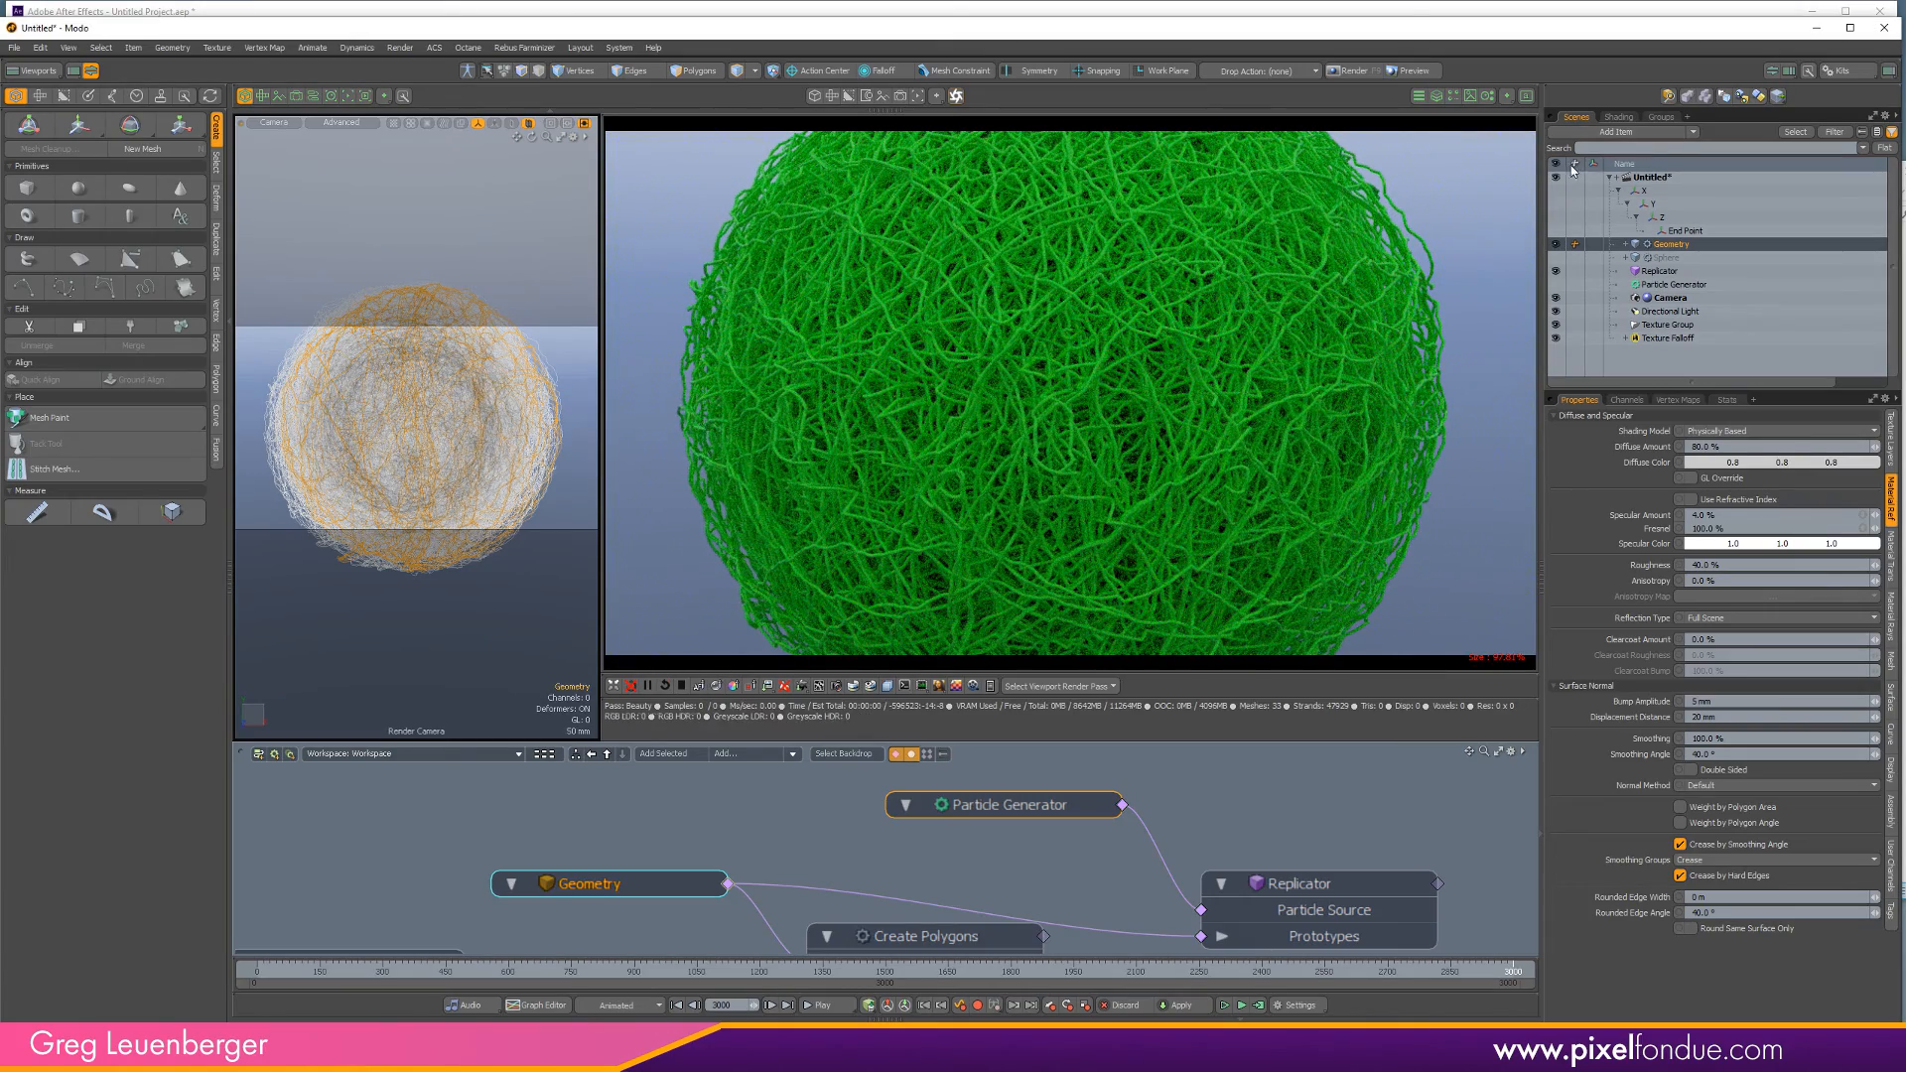
Add an Octane Override to the Geometry material group in the Shader Tree.
{"action": "left_click", "coordinate": [1635, 123]}
{"action": "left_click", "coordinate": [1621, 232]}
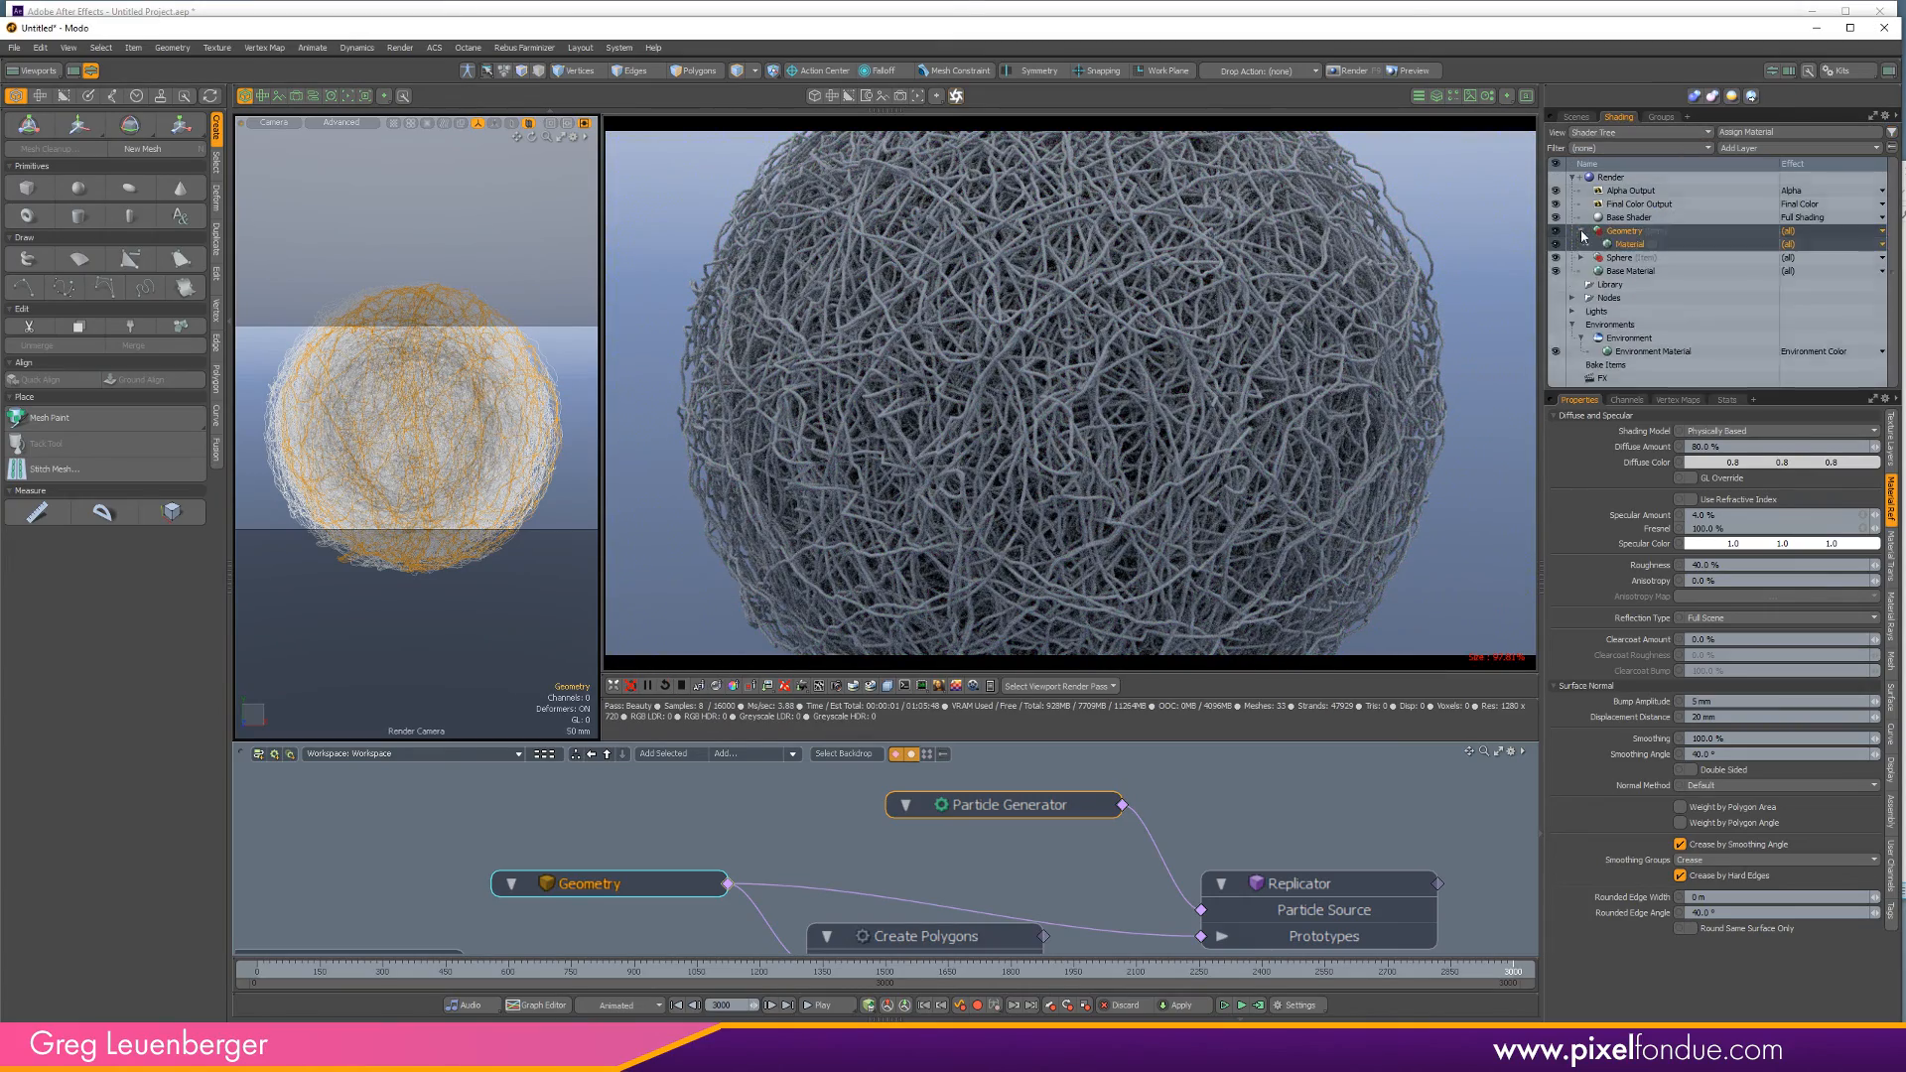
{"action": "left_click", "coordinate": [184, 95]}
{"action": "left_click", "coordinate": [99, 168]}
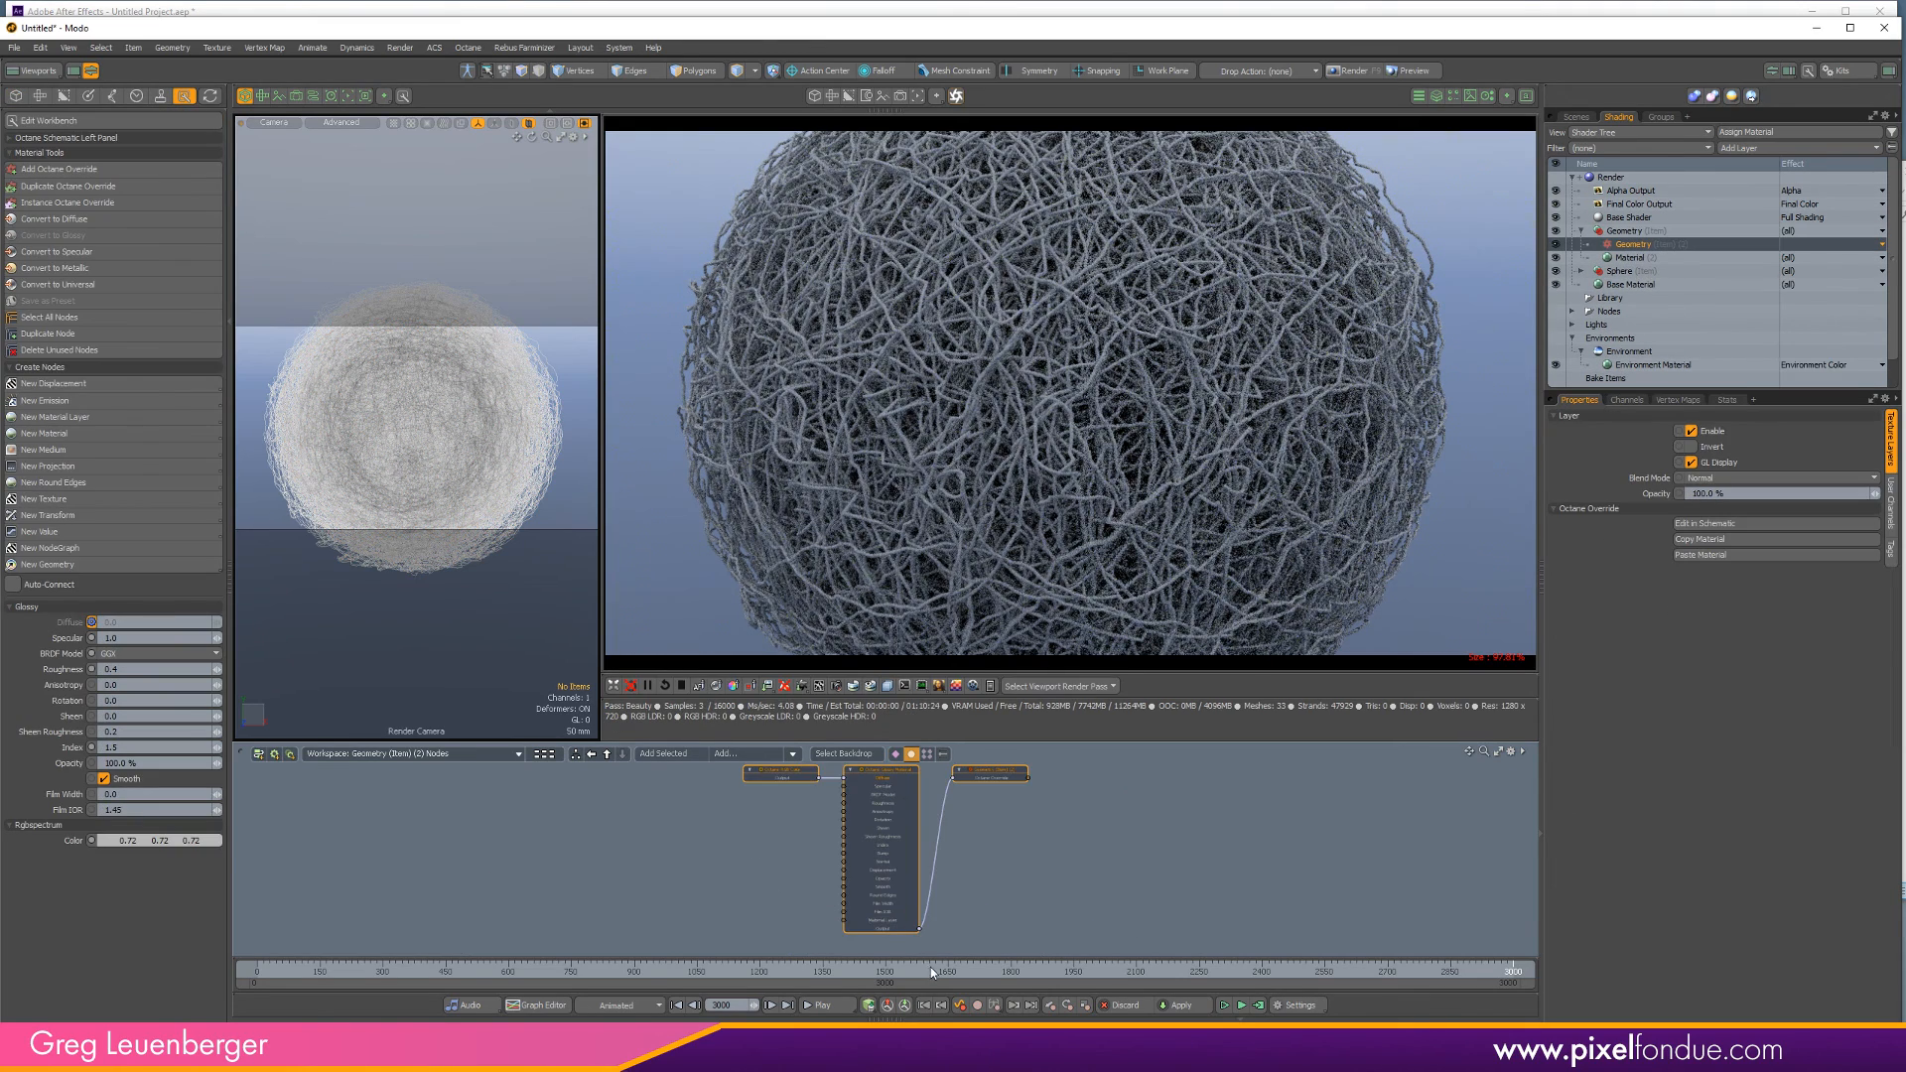
{"action": "scroll", "coordinate": [1020, 861], "scroll_direction": "up", "scroll_amount": 4}
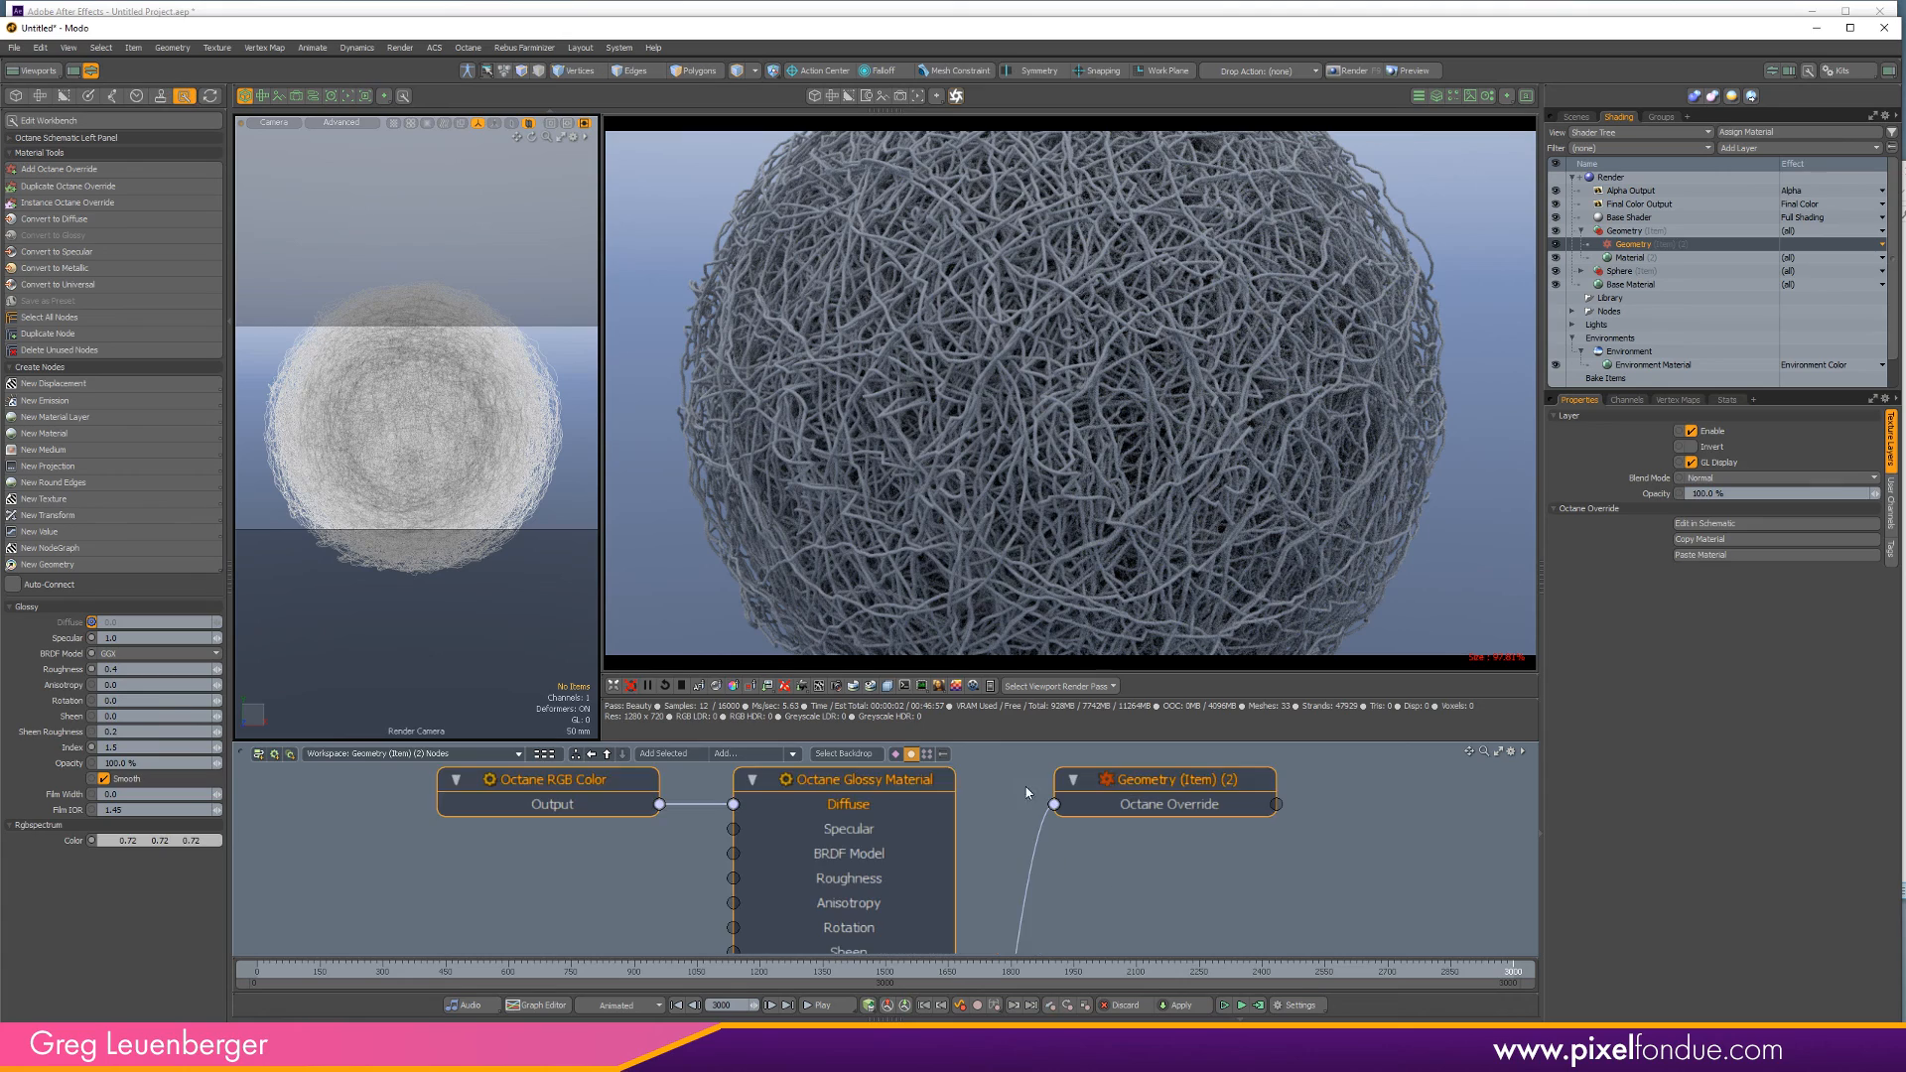
Disconnect the Octane RGB Color node from the Glossy Material's Diffuse input and move it aside.
{"action": "left_click", "coordinate": [999, 839]}
{"action": "left_click_drag", "start_coordinate": [999, 840], "coordinate": [1058, 875], "text": "alt"}
{"action": "left_click", "coordinate": [879, 839]}
{"action": "key", "text": "Delete"}
{"action": "left_click_drag", "start_coordinate": [830, 822], "coordinate": [532, 836]}
Add a Gradient 2 texture, connect its output to the Glossy Material's Diffuse, and tidy the node layout.
{"action": "left_click", "coordinate": [967, 839]}
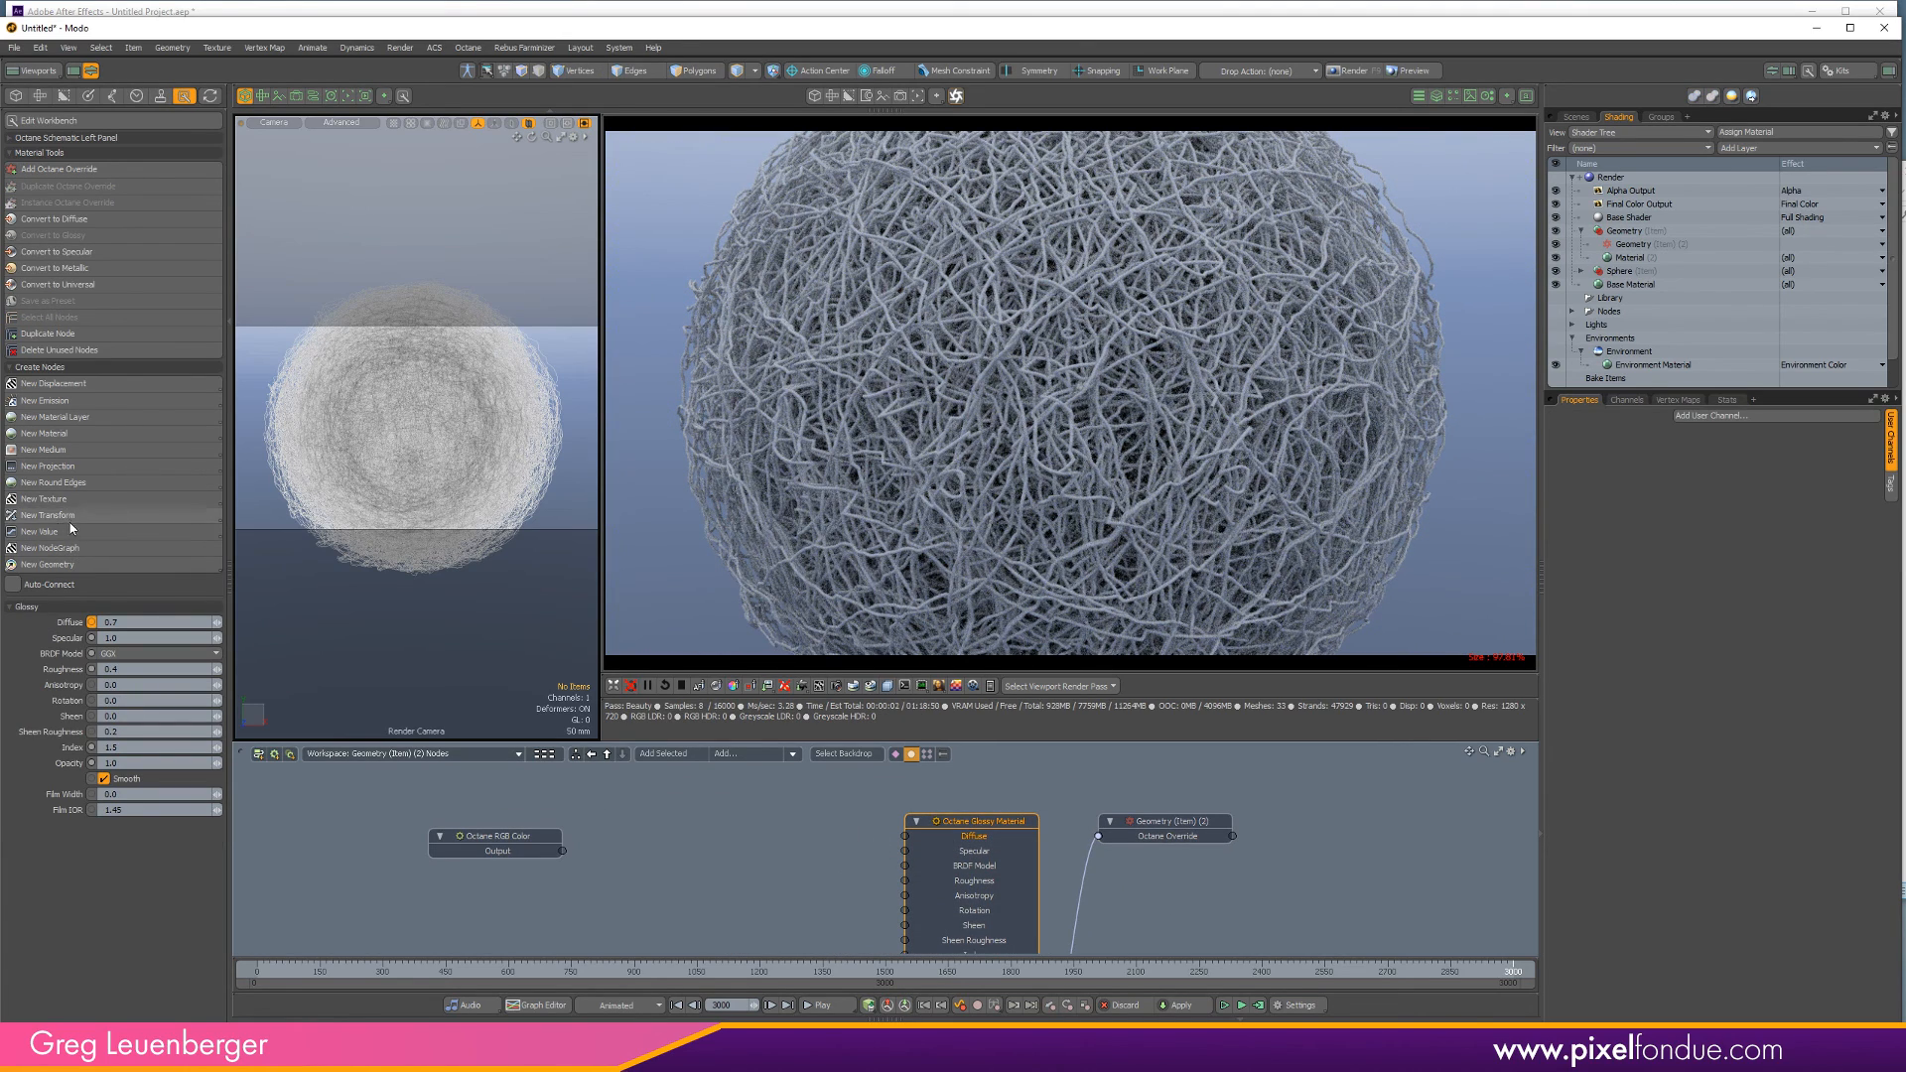
{"action": "left_click", "coordinate": [56, 498]}
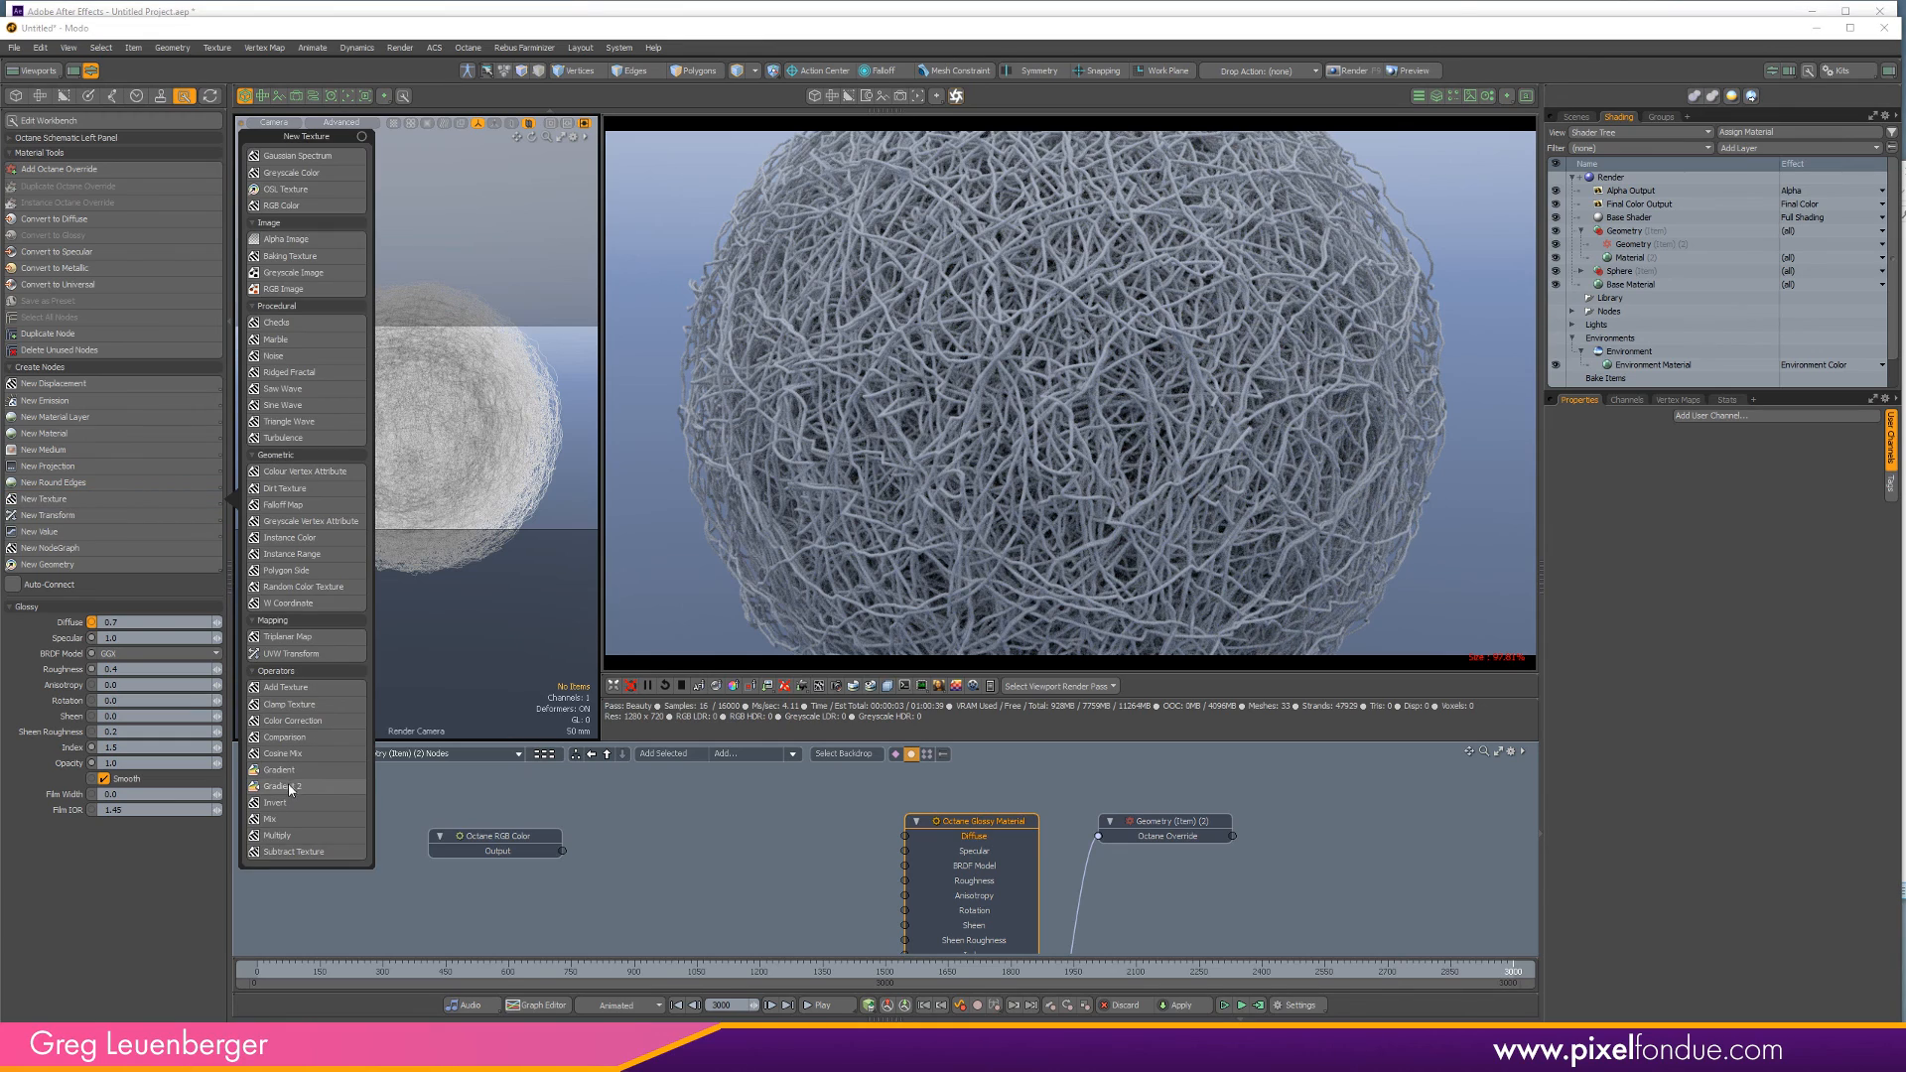
{"action": "left_click_drag", "start_coordinate": [971, 925], "coordinate": [904, 836]}
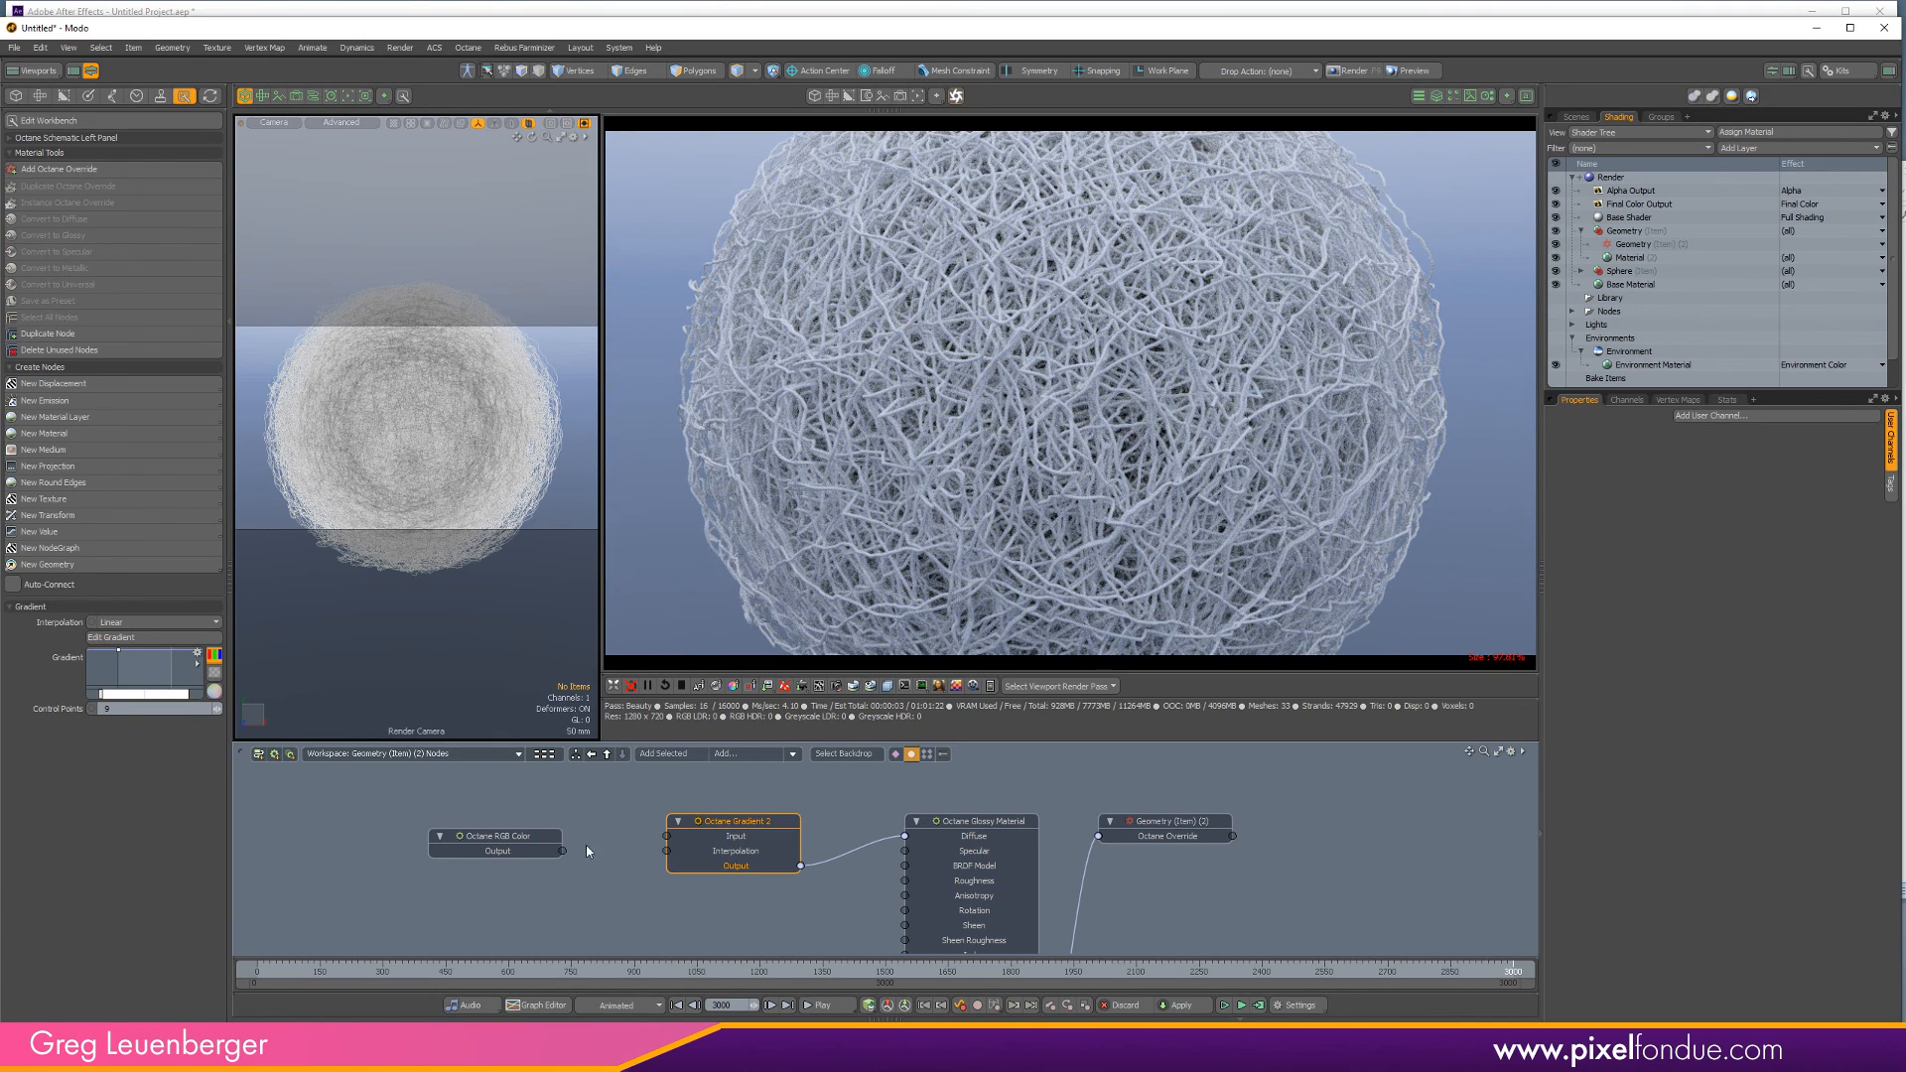
{"action": "left_click_drag", "start_coordinate": [493, 846], "coordinate": [433, 905]}
{"action": "left_click_drag", "start_coordinate": [735, 832], "coordinate": [721, 832]}
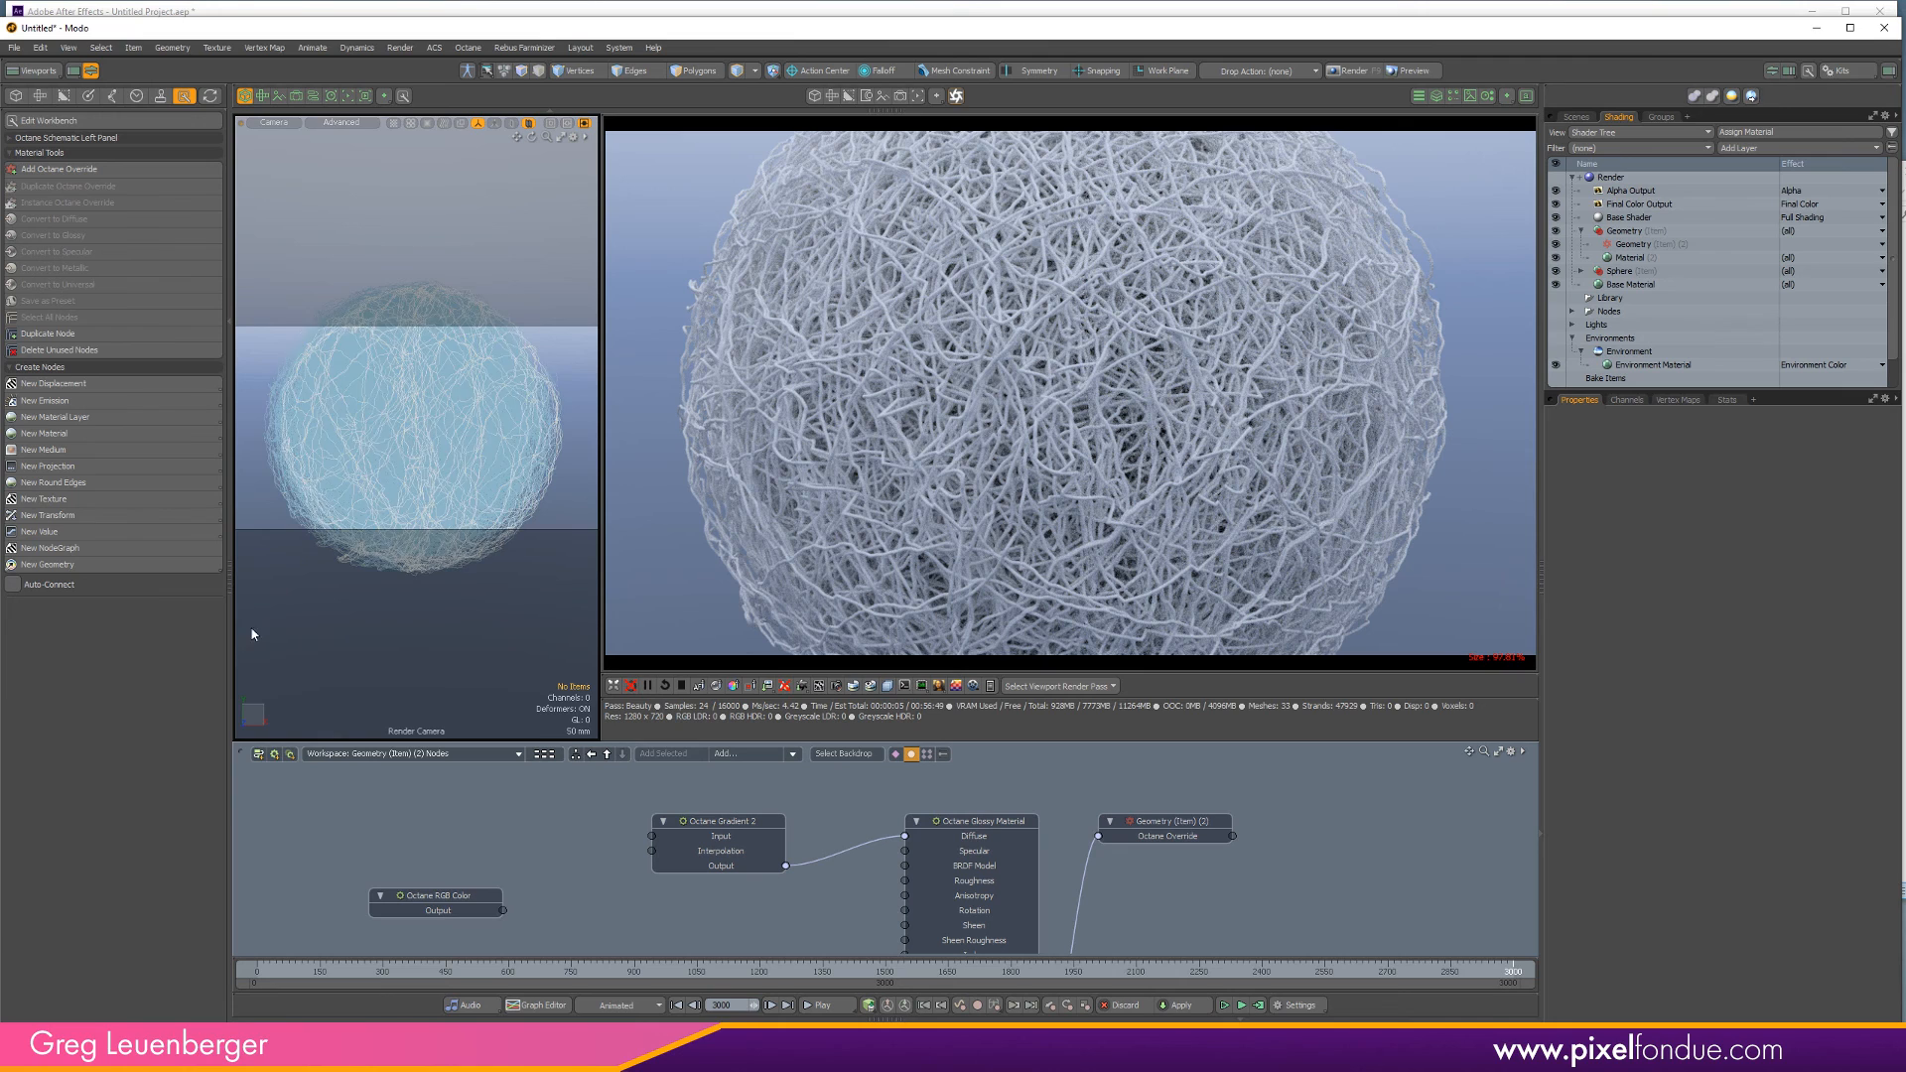
Add a W Coordinate texture and connect its output to the Gradient 2 node's Input.
{"action": "left_click", "coordinate": [713, 826]}
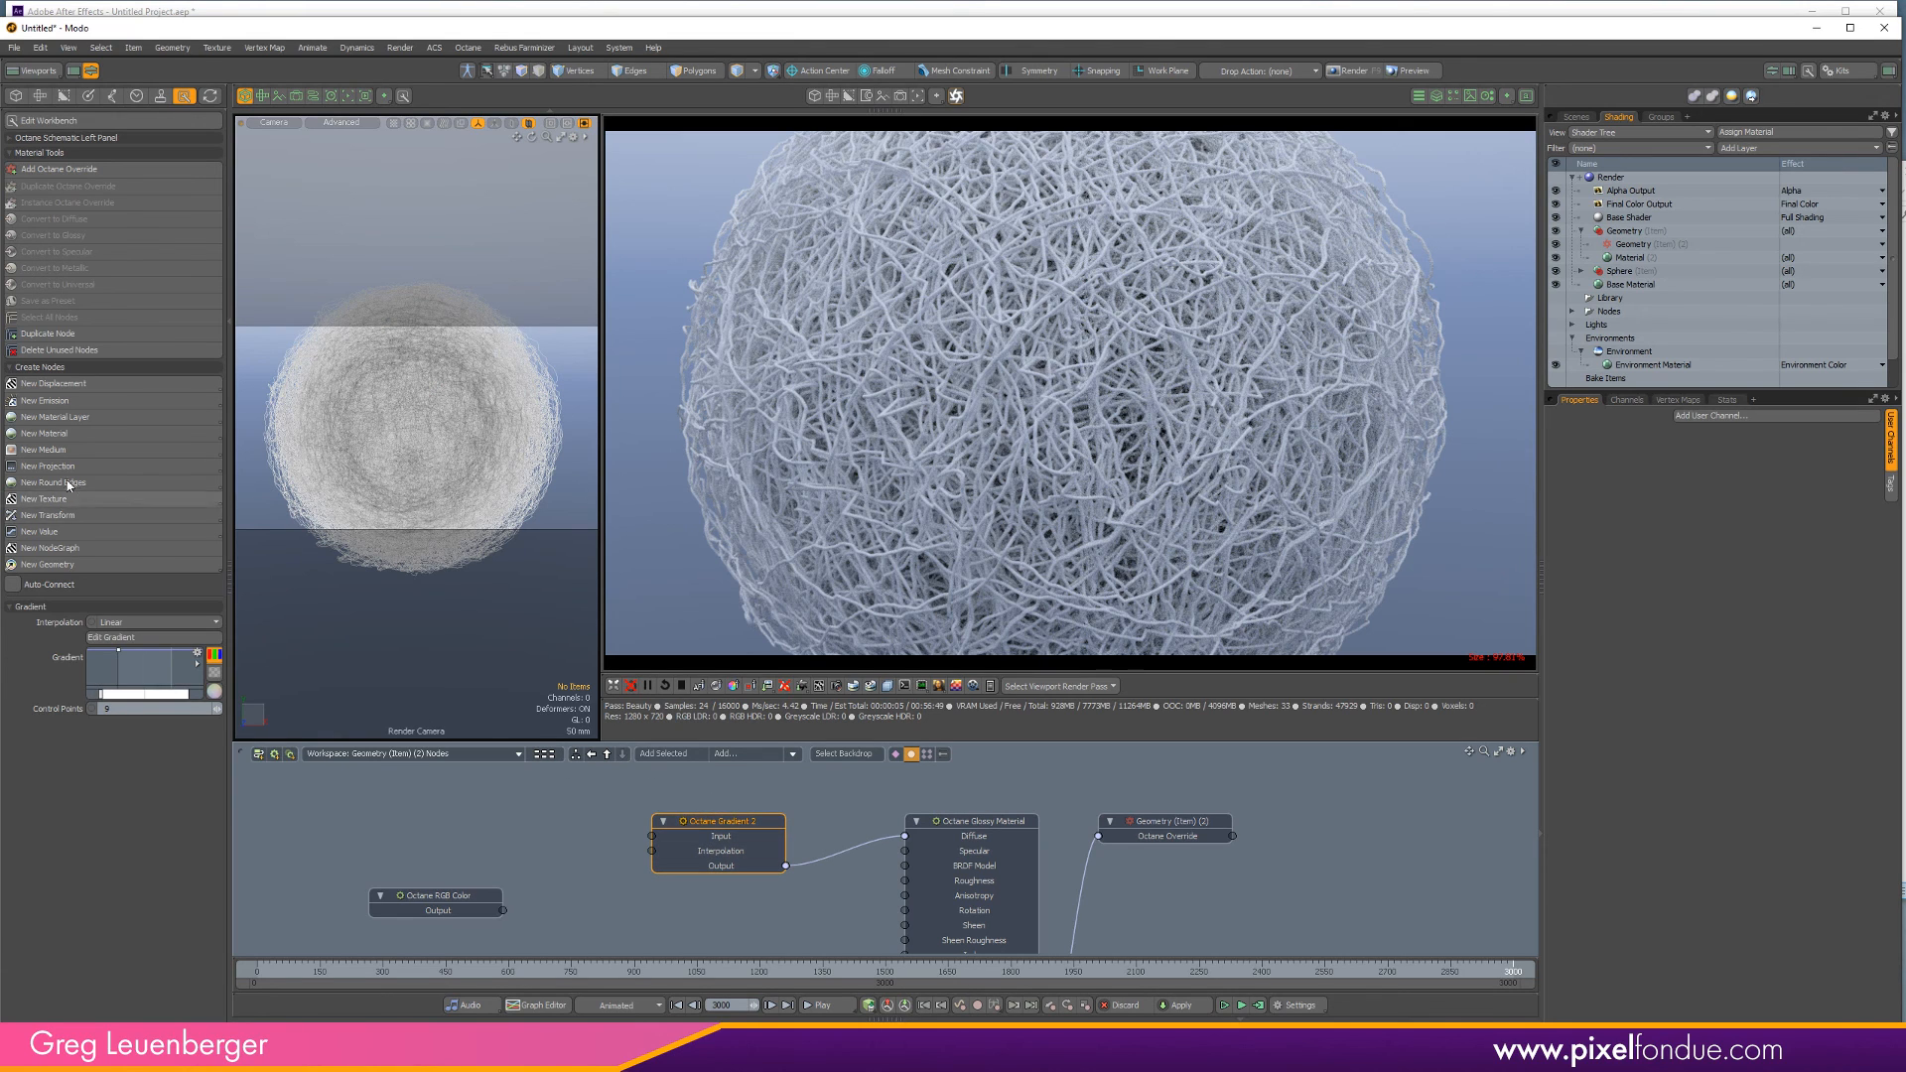
{"action": "left_click", "coordinate": [89, 500]}
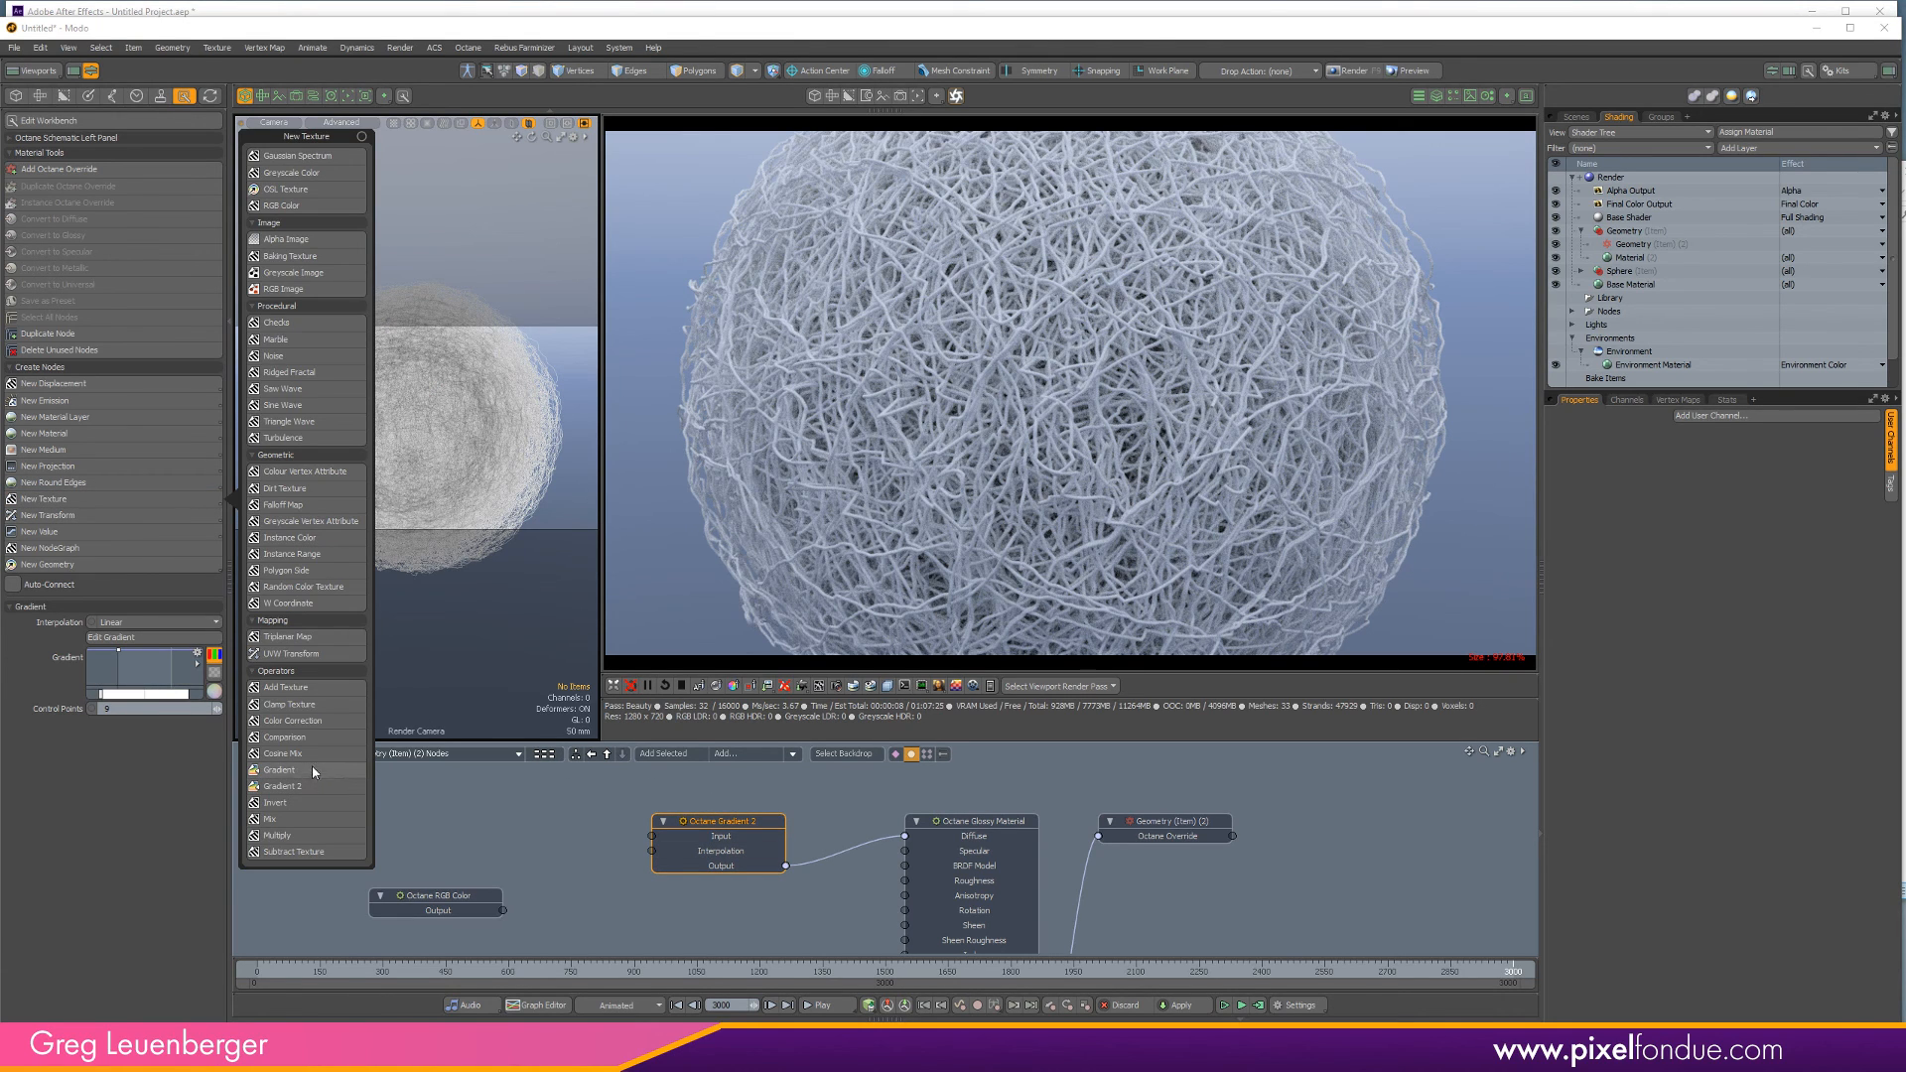
{"action": "left_click", "coordinate": [298, 604]}
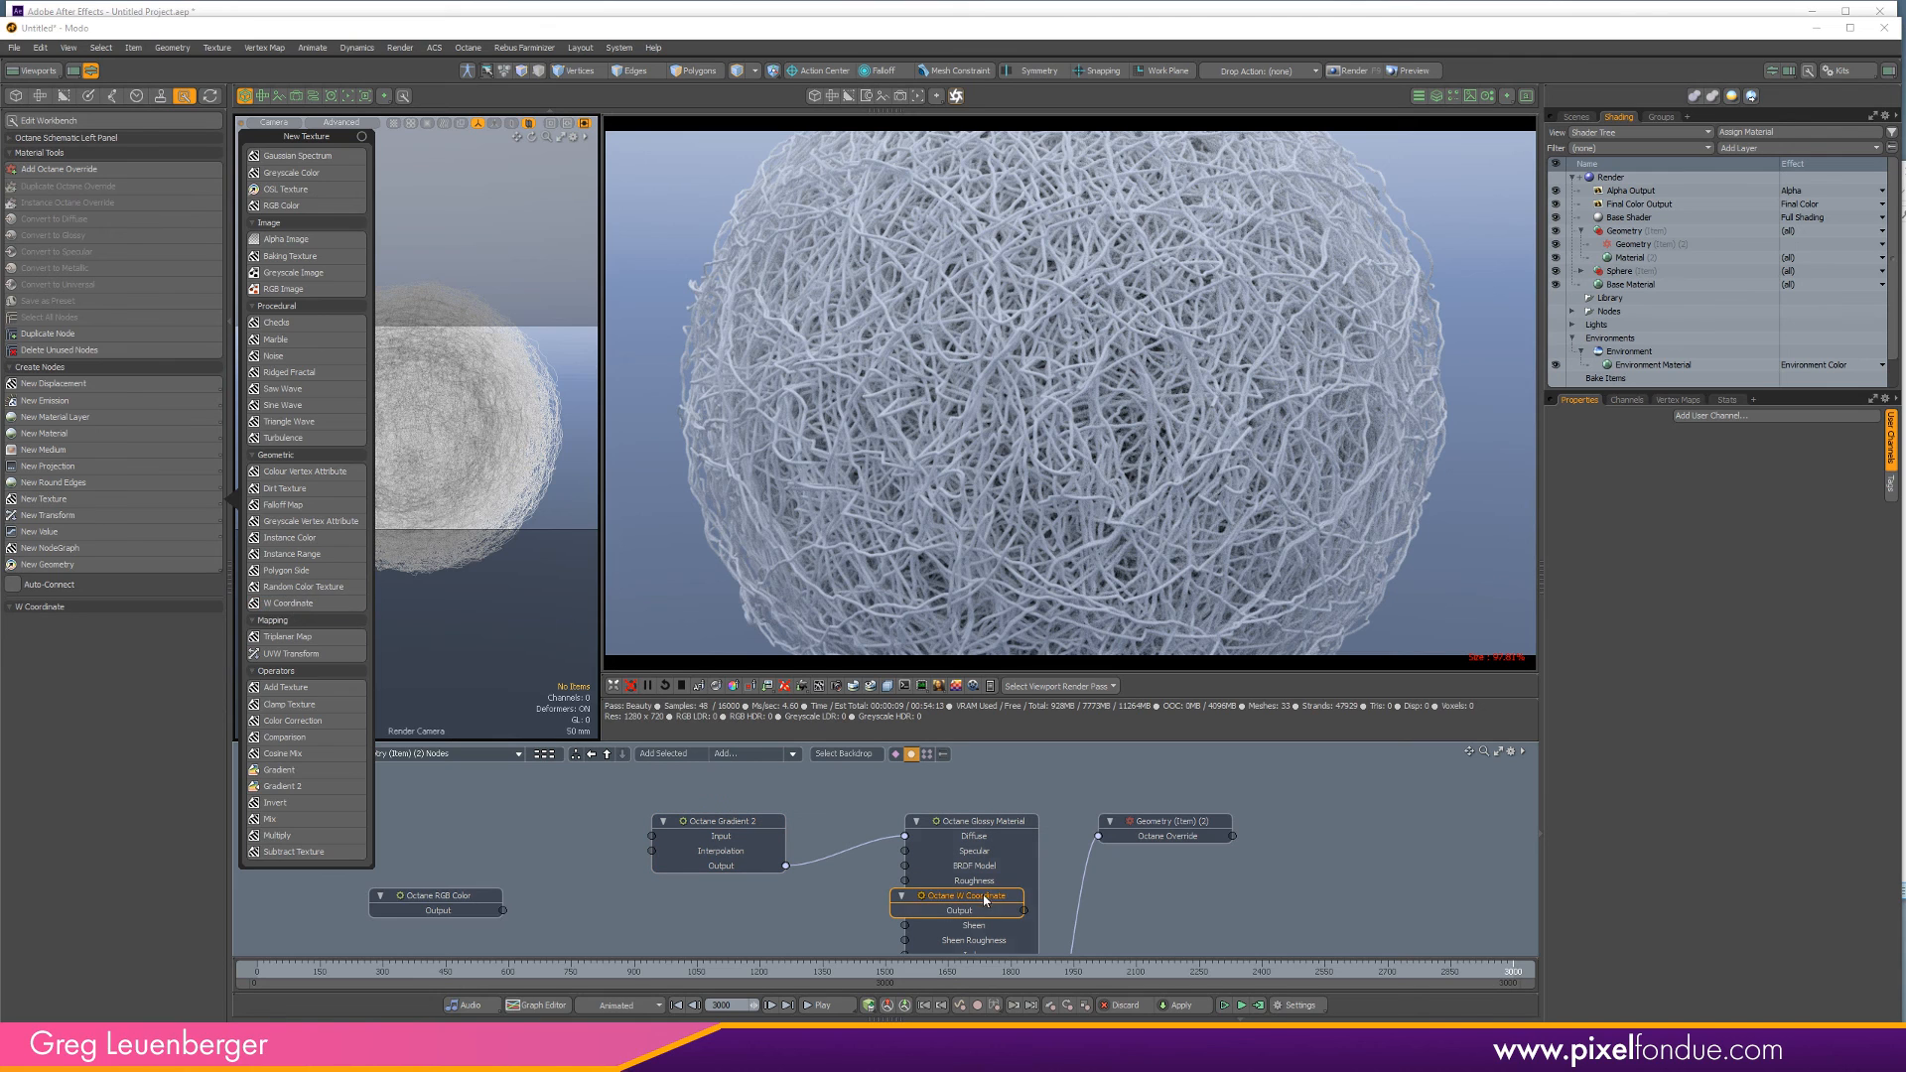
{"action": "left_click_drag", "start_coordinate": [986, 900], "coordinate": [659, 832]}
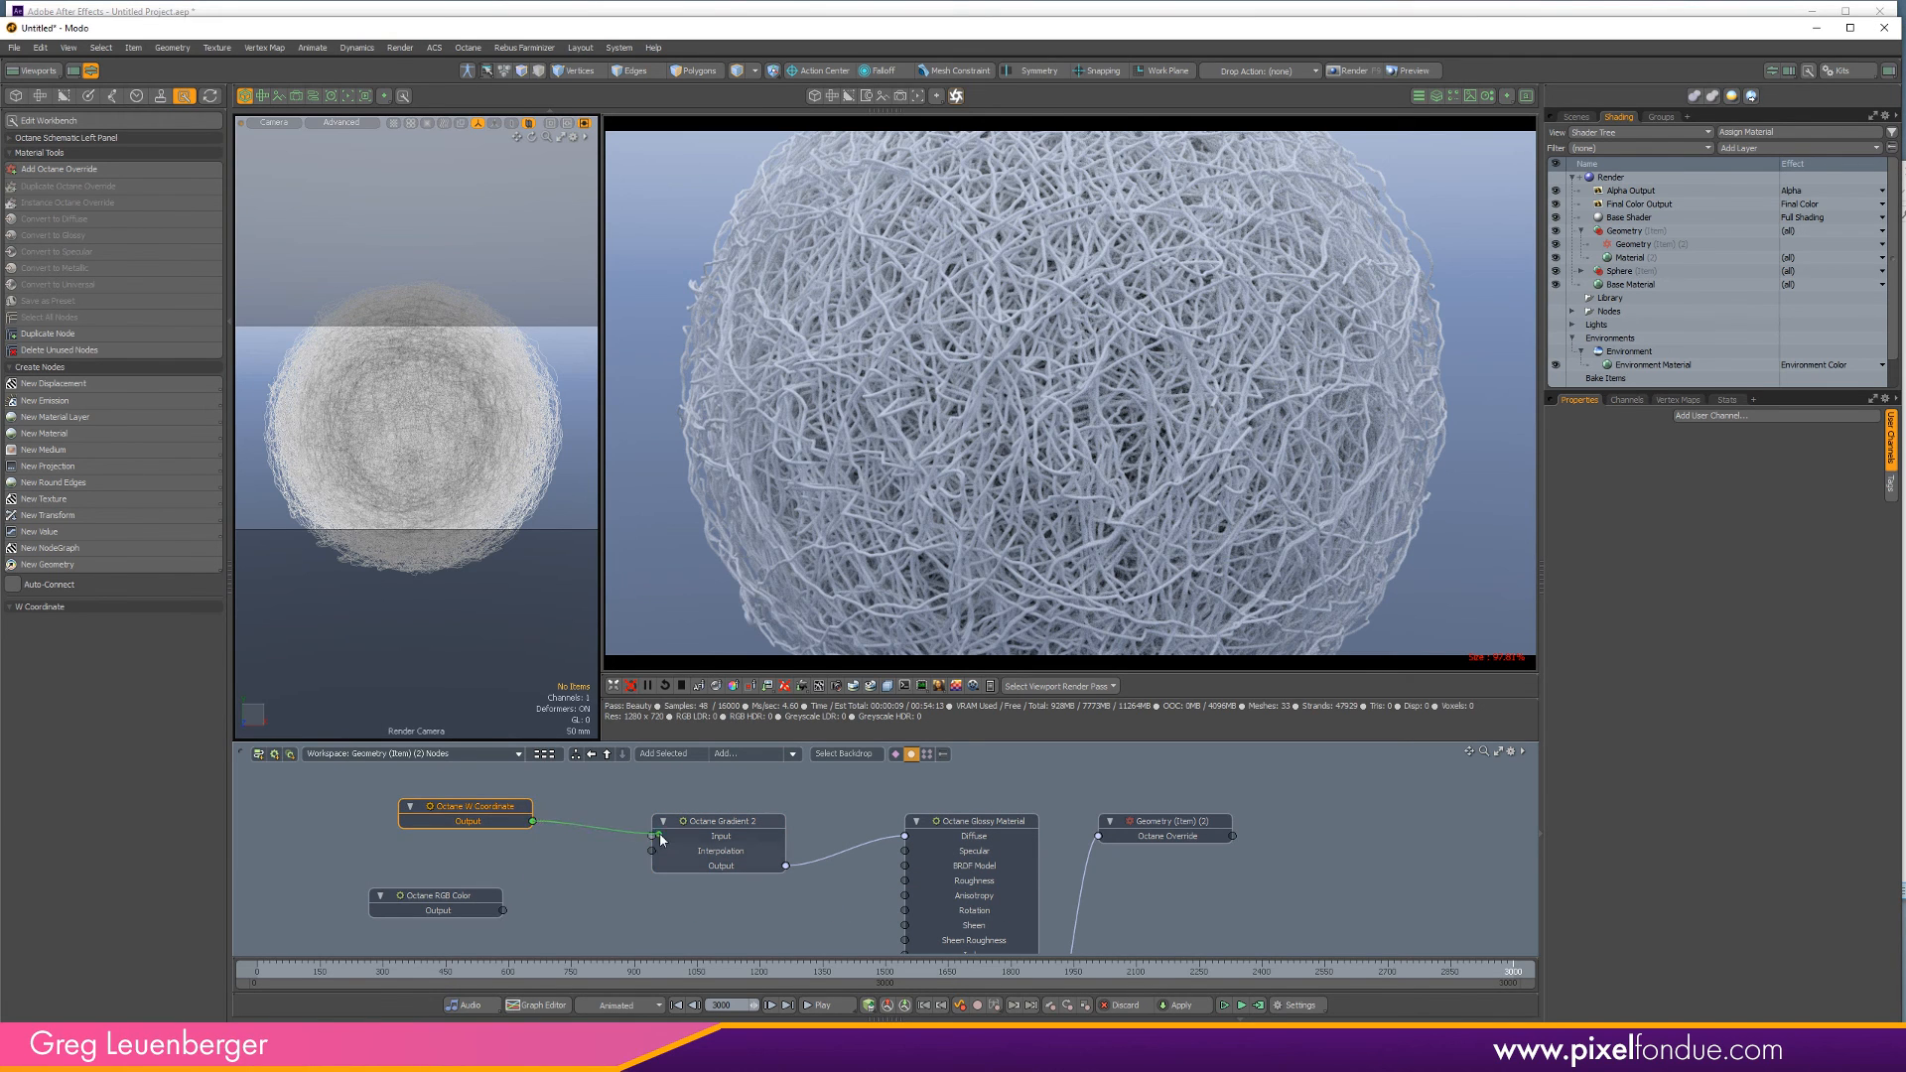
Open the Gradient 2 texture for editing, add a key at about 101.5 % input, and colour it red.
{"action": "left_click", "coordinate": [751, 822]}
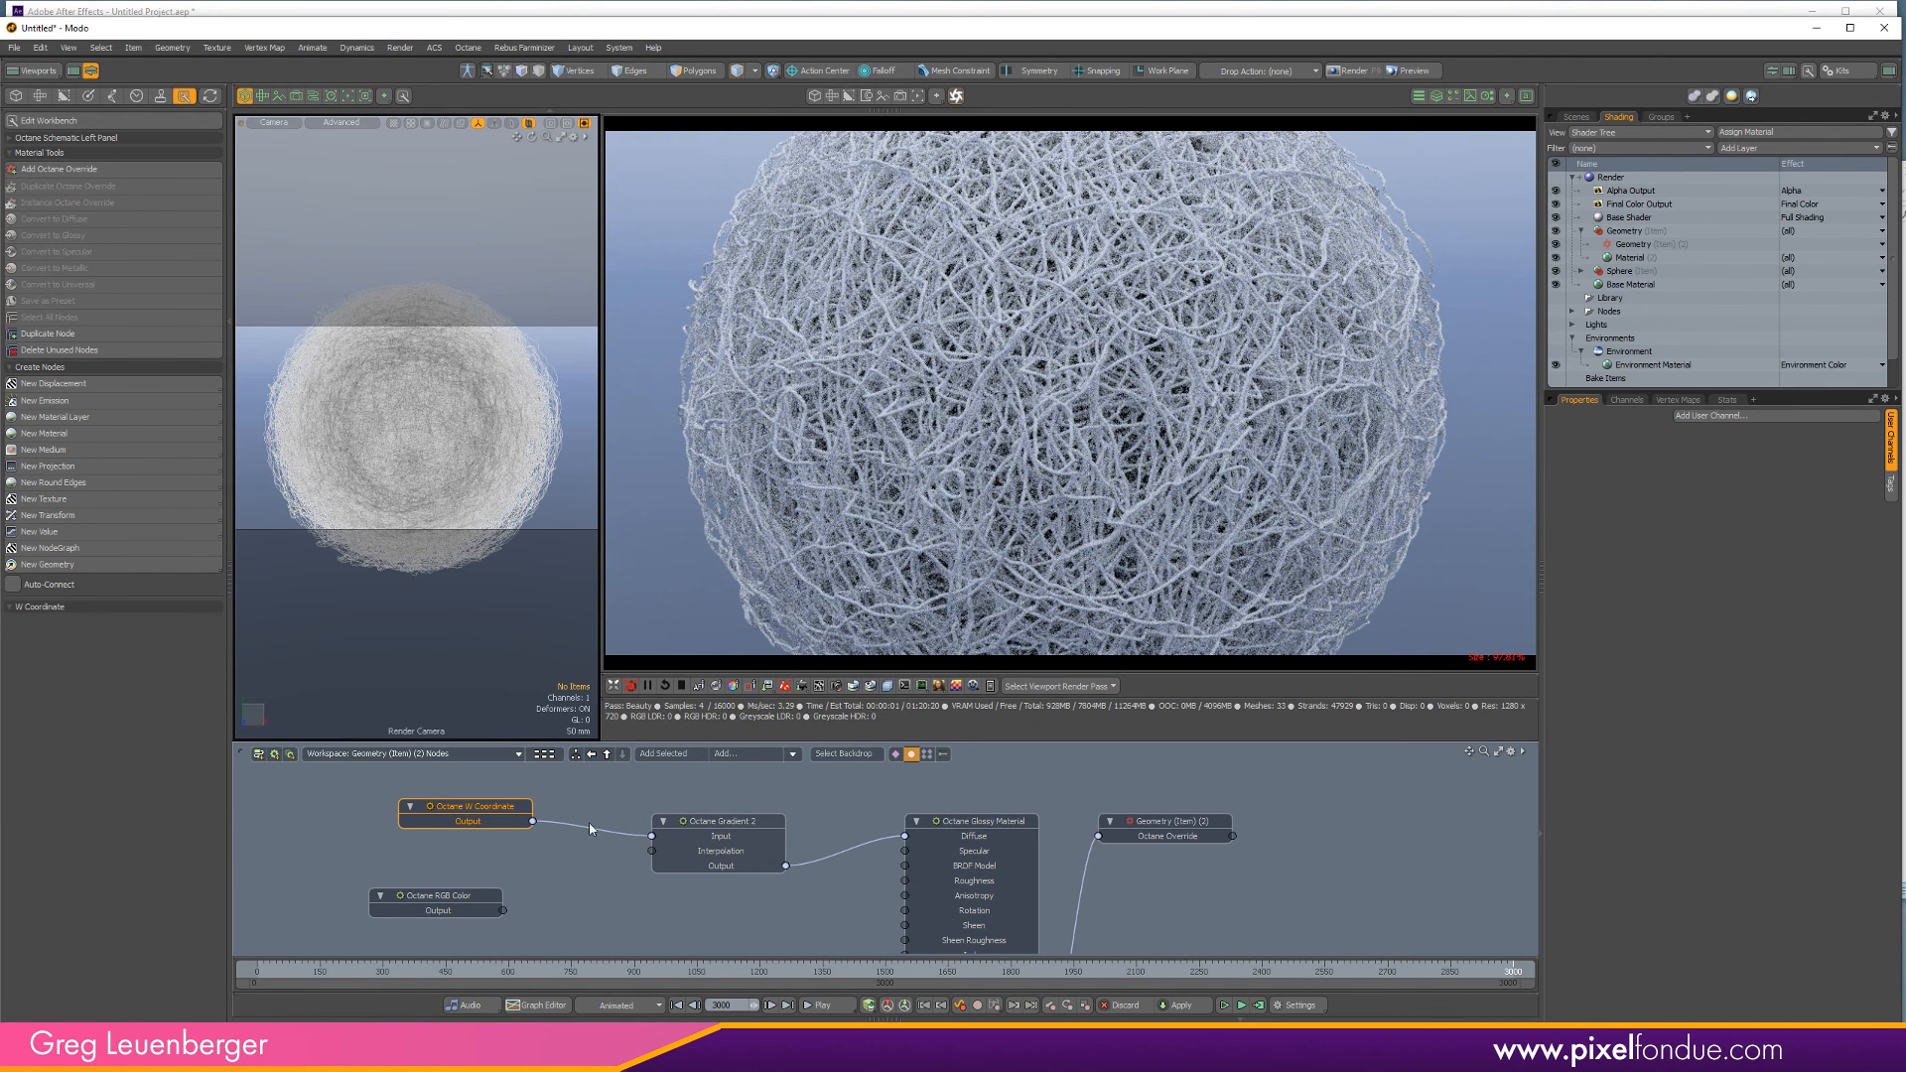
{"action": "left_click", "coordinate": [139, 637]}
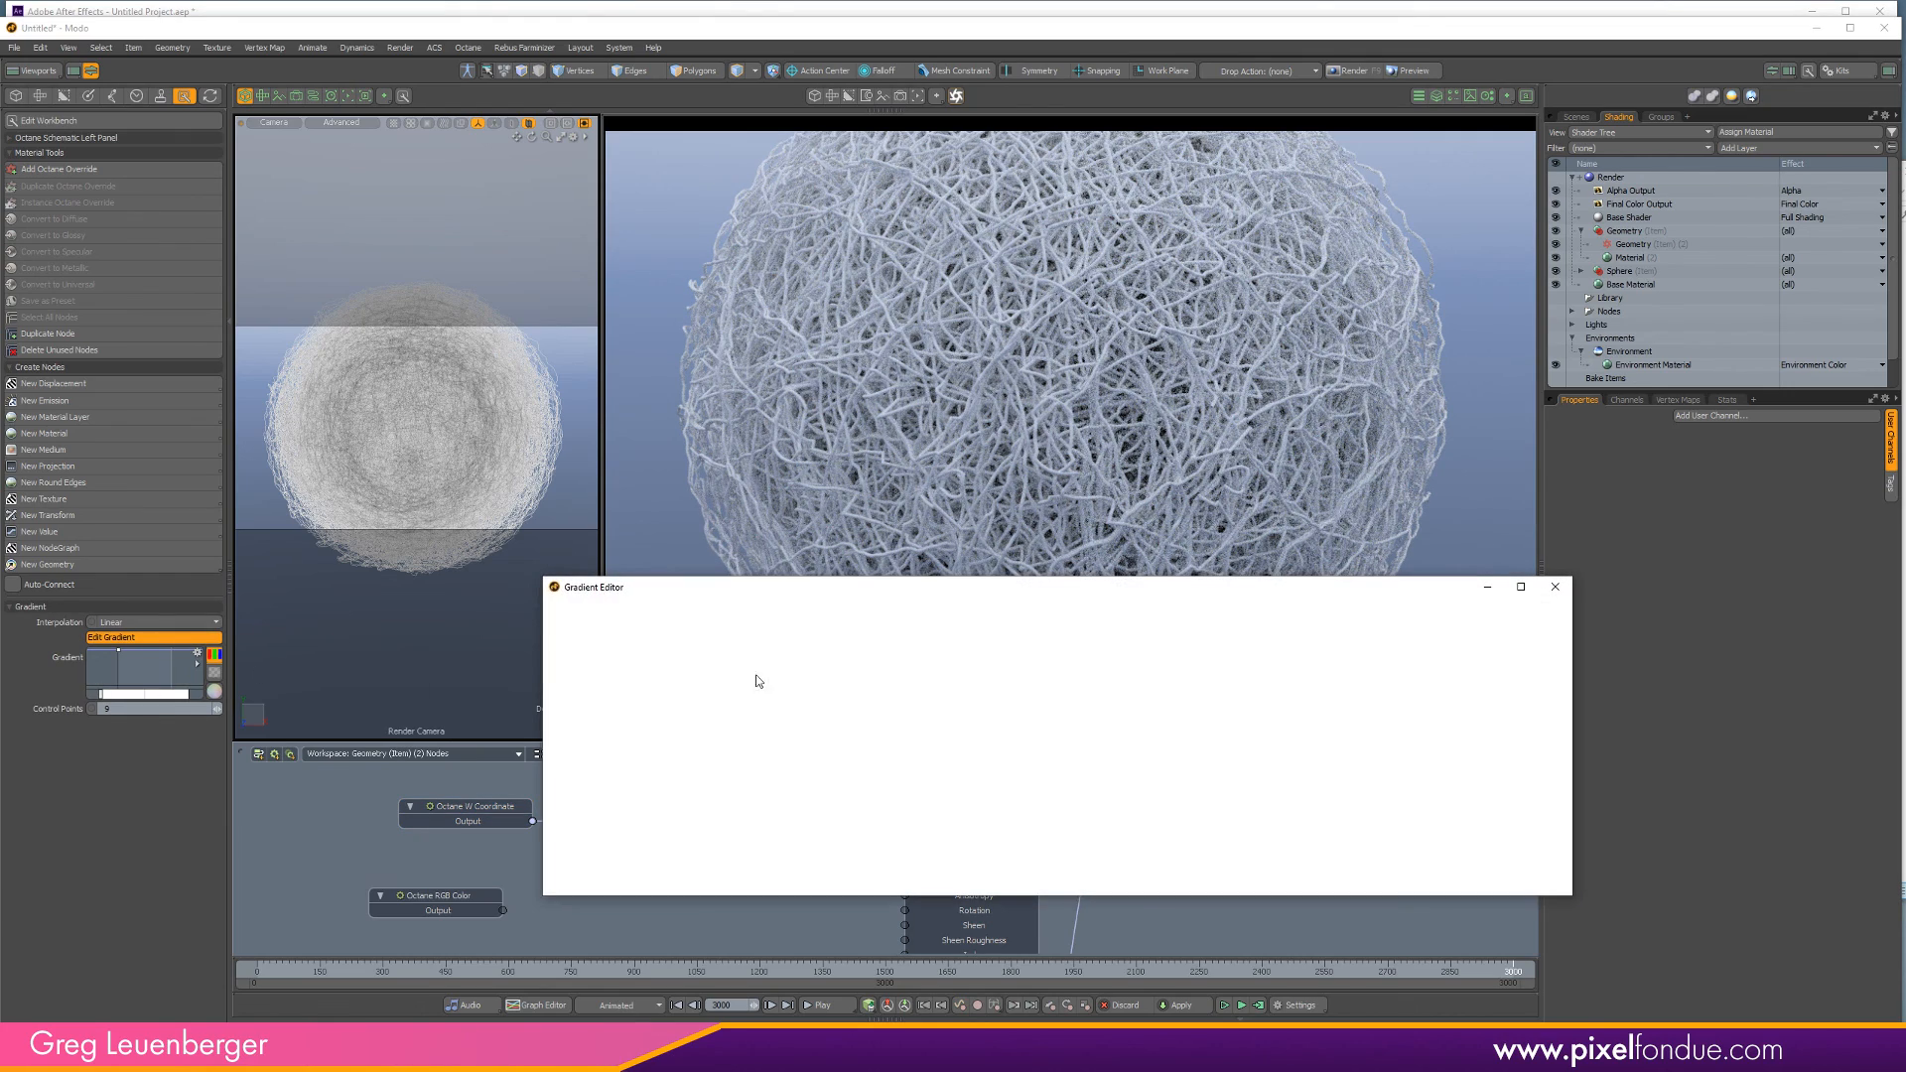
{"action": "middle_click", "coordinate": [988, 684]}
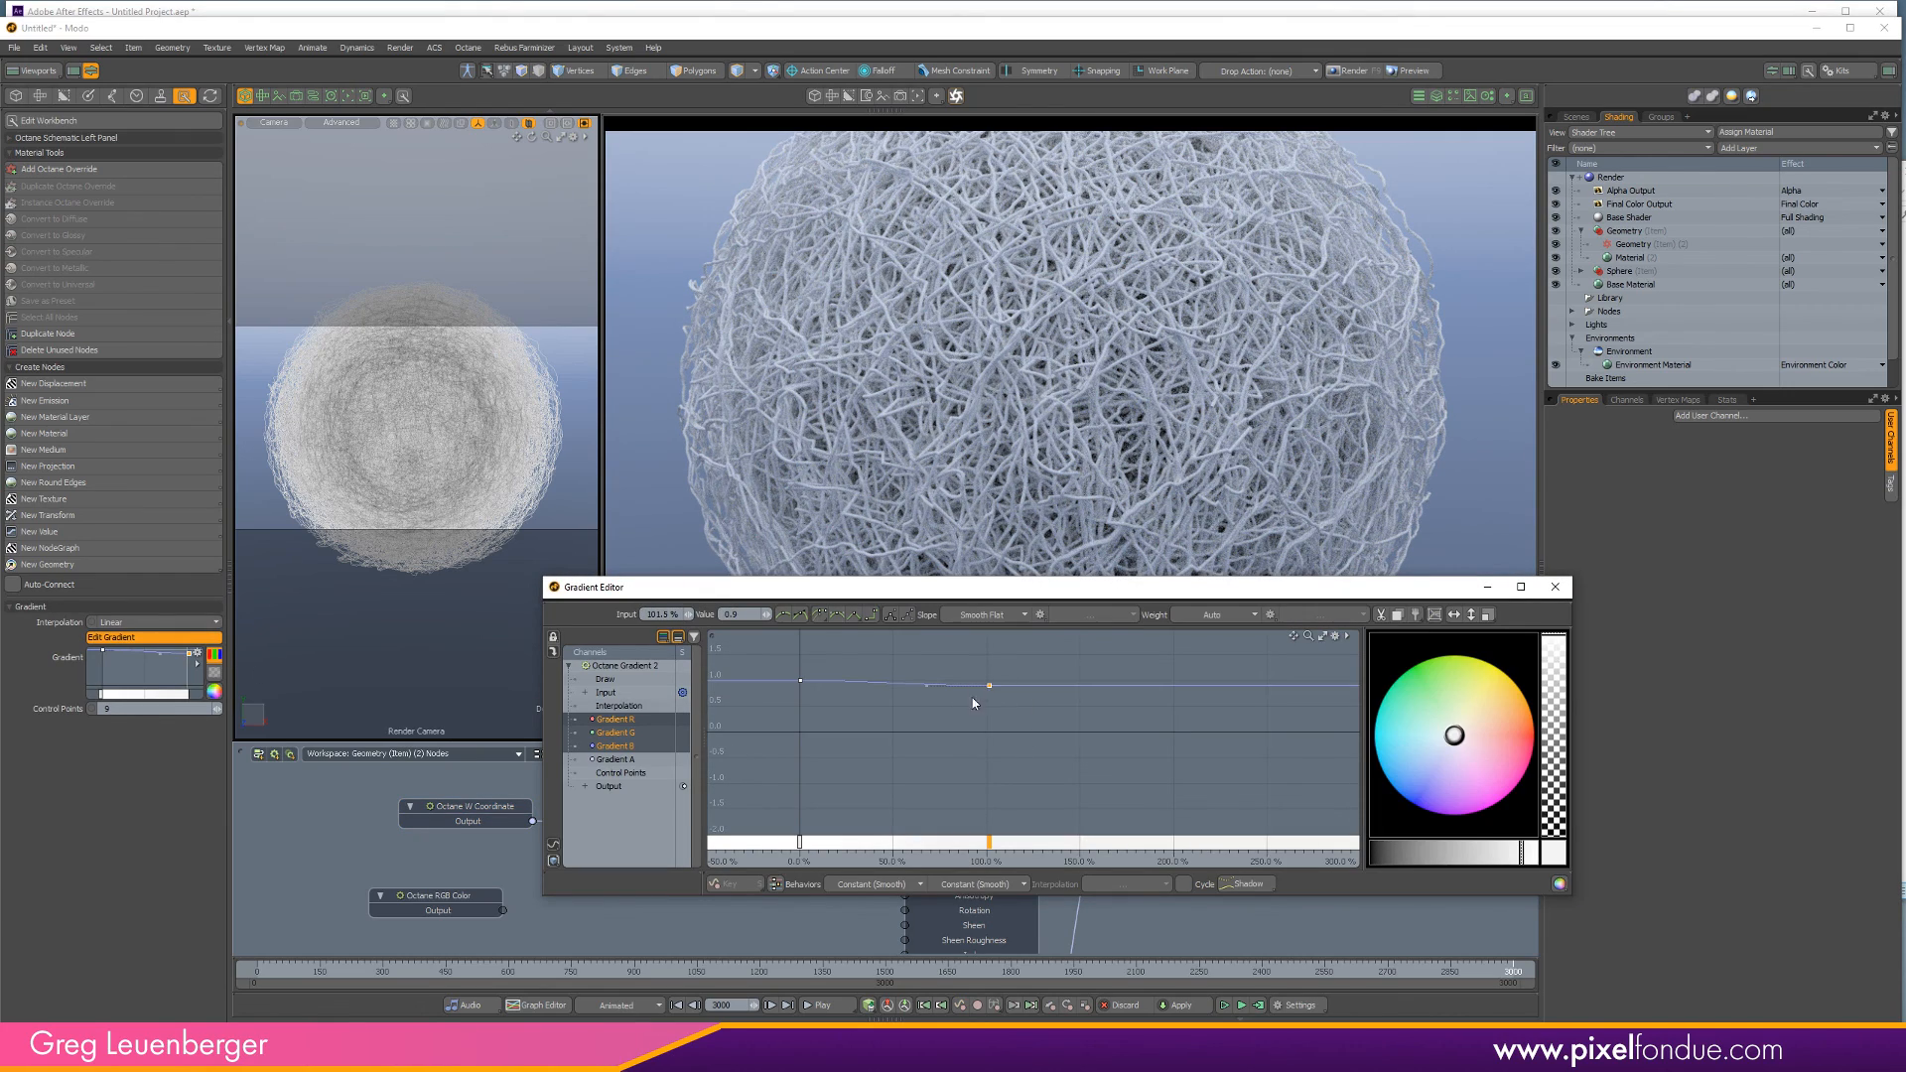
{"action": "left_click_drag", "start_coordinate": [1448, 752], "coordinate": [1531, 739]}
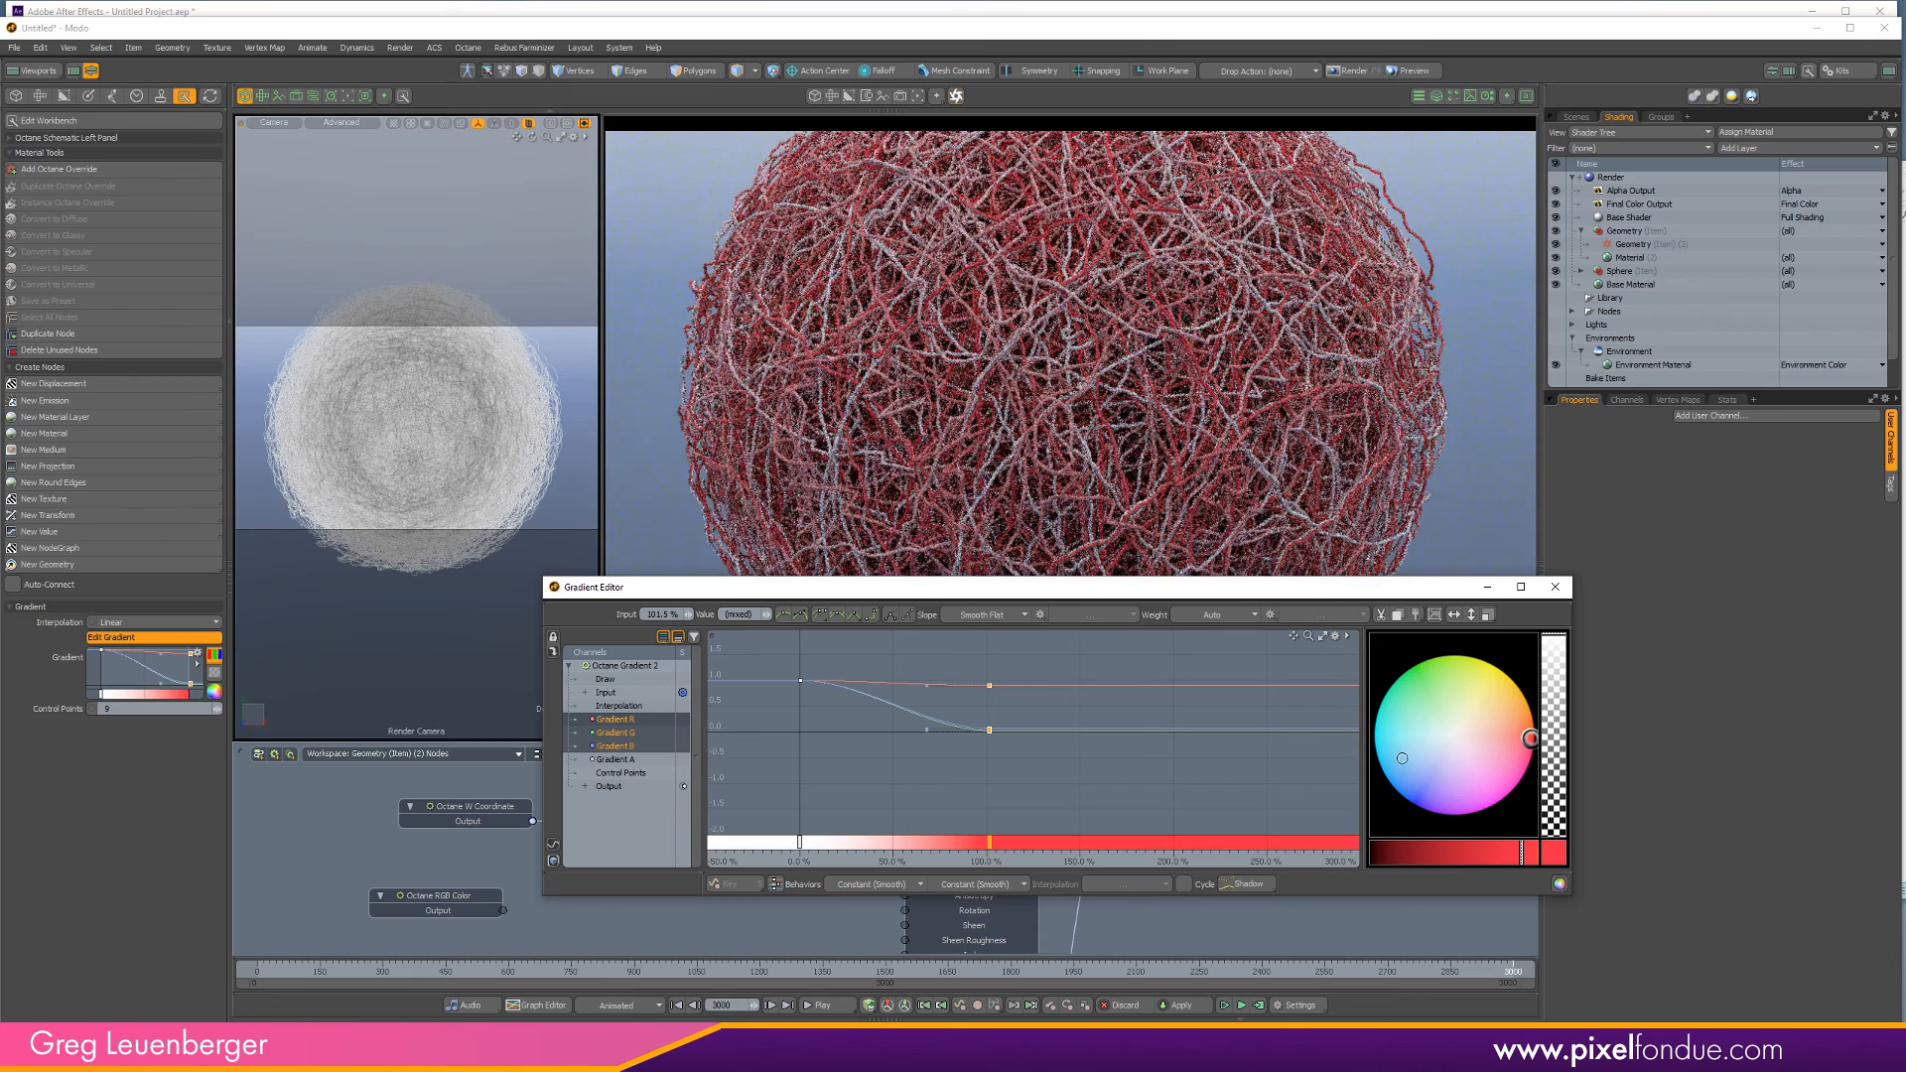
Move the gradient's red key to about 47 % input and add a near-white key at about 104 %.
{"action": "left_click_drag", "start_coordinate": [862, 763], "coordinate": [739, 649]}
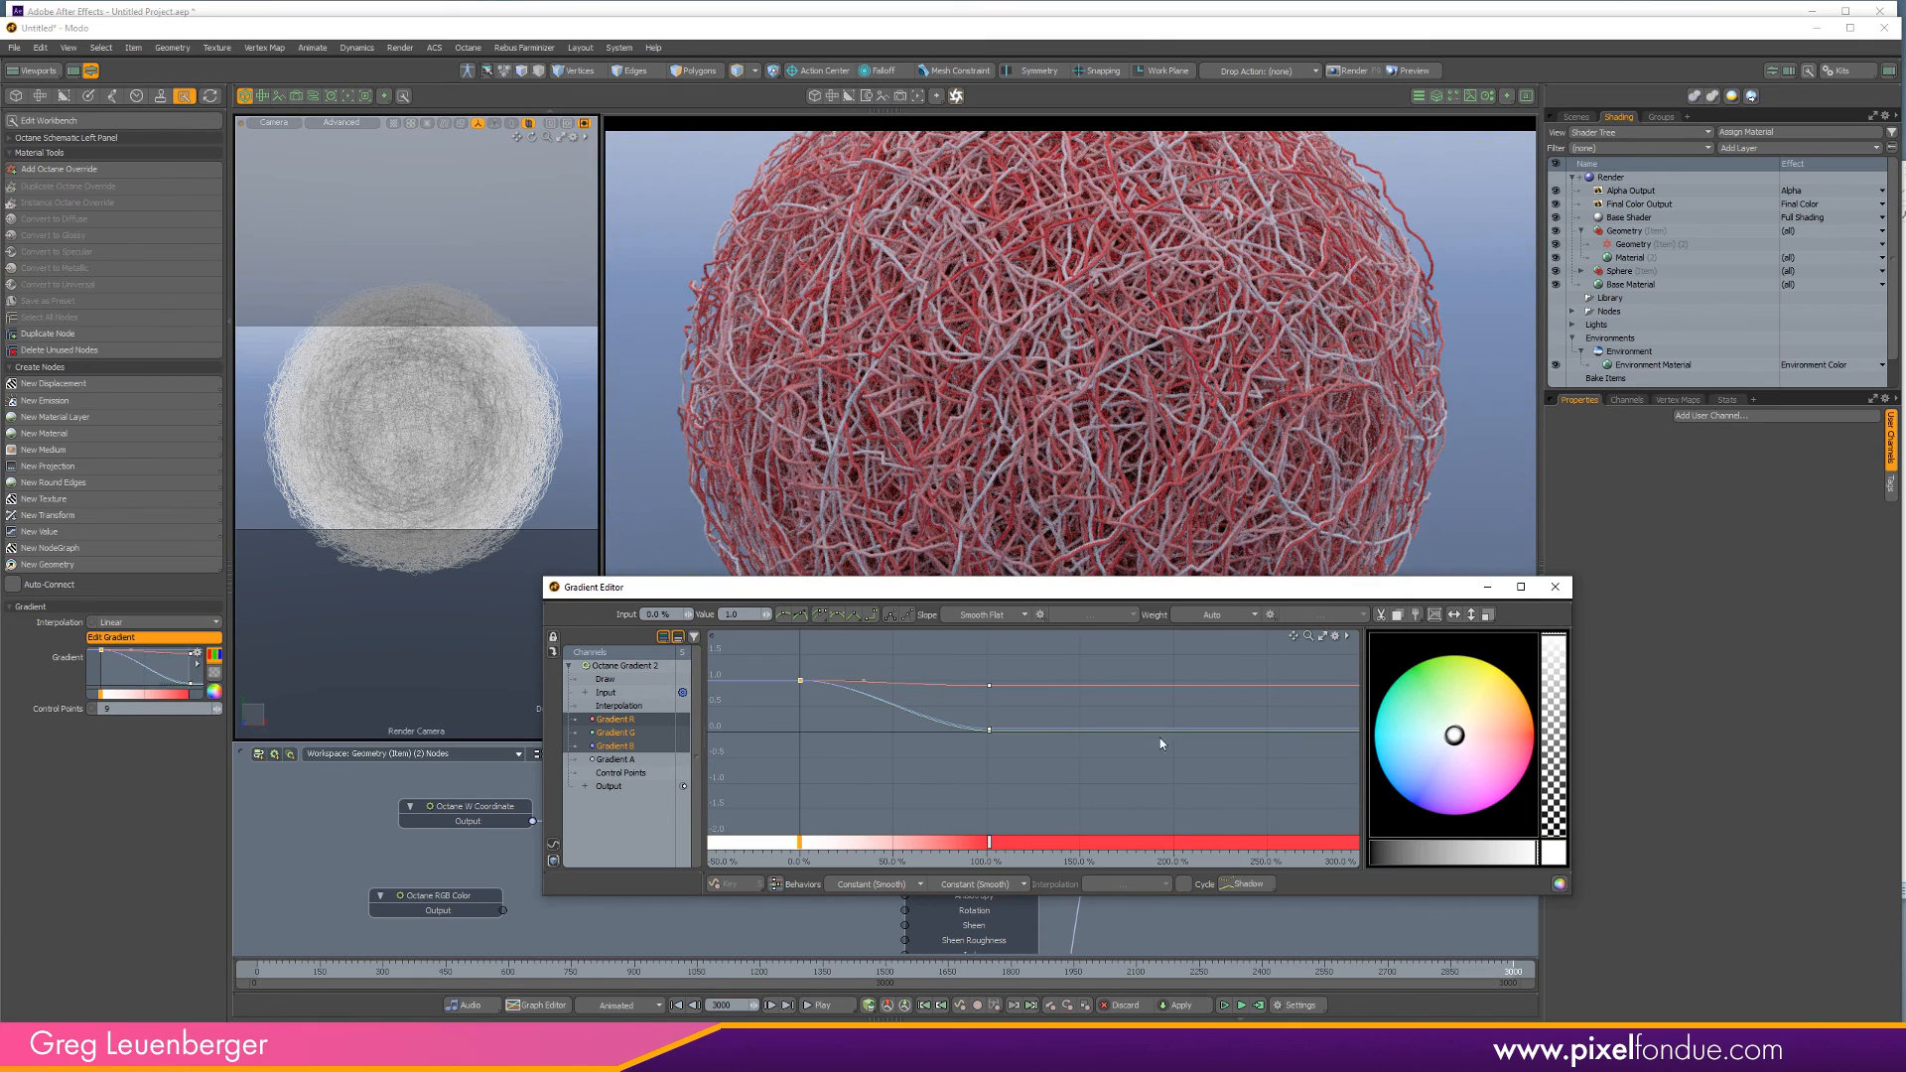
{"action": "left_click", "coordinate": [989, 843]}
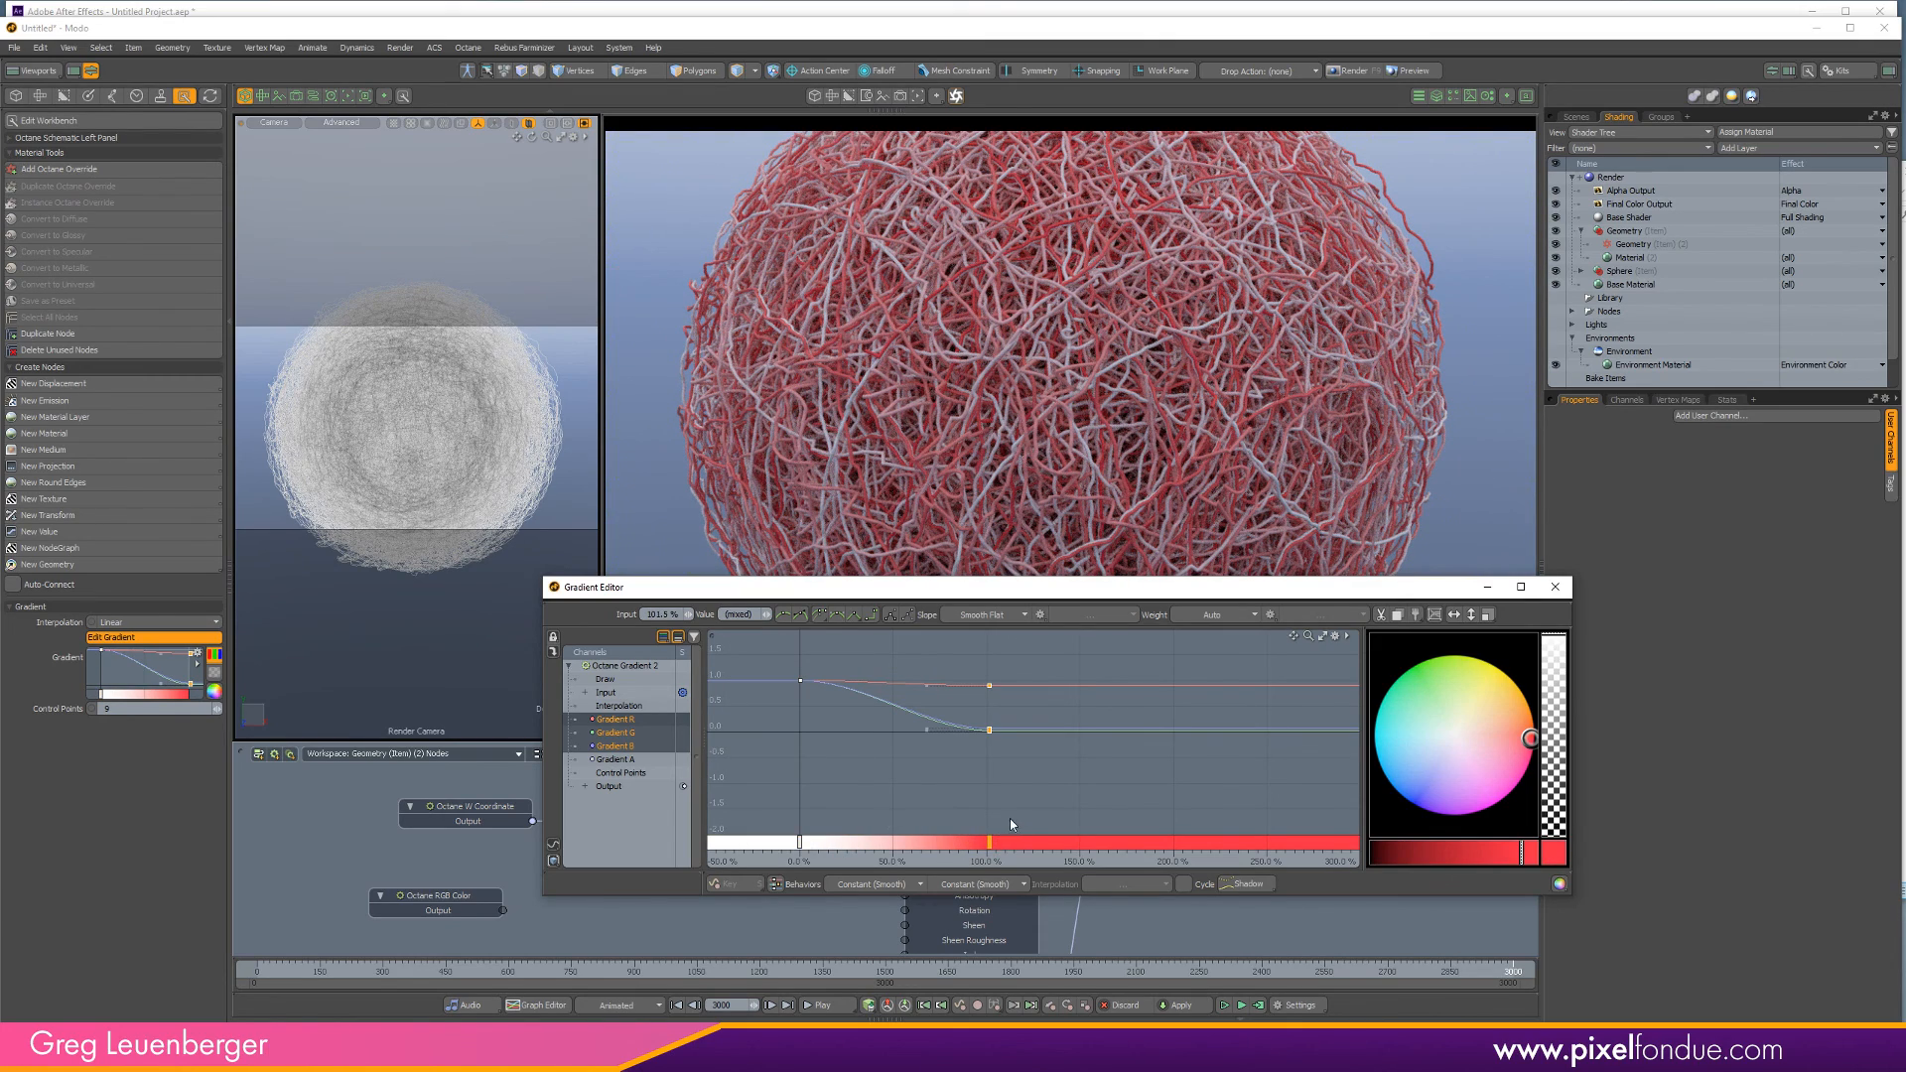
{"action": "left_click", "coordinate": [990, 843]}
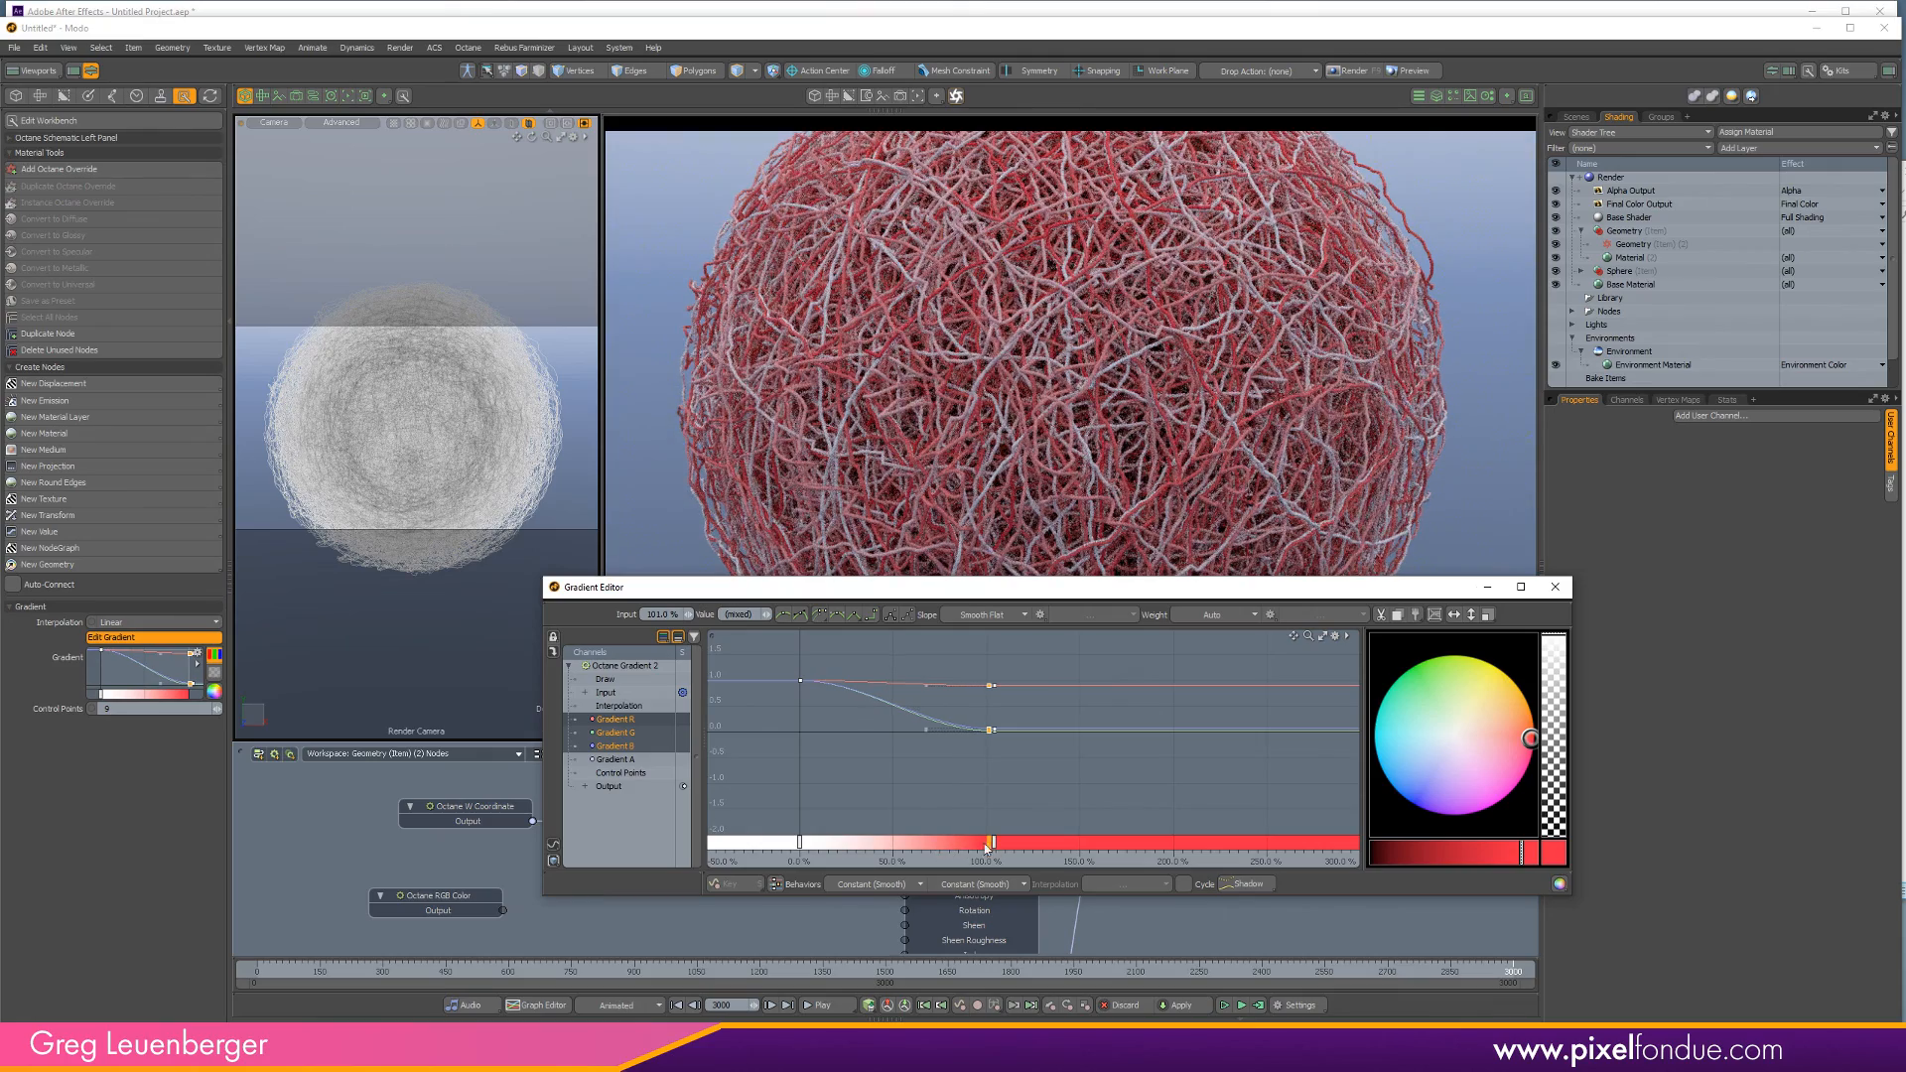
{"action": "left_click_drag", "start_coordinate": [990, 843], "coordinate": [887, 843]}
{"action": "left_click", "coordinate": [994, 843]}
{"action": "left_click", "coordinate": [1457, 738]}
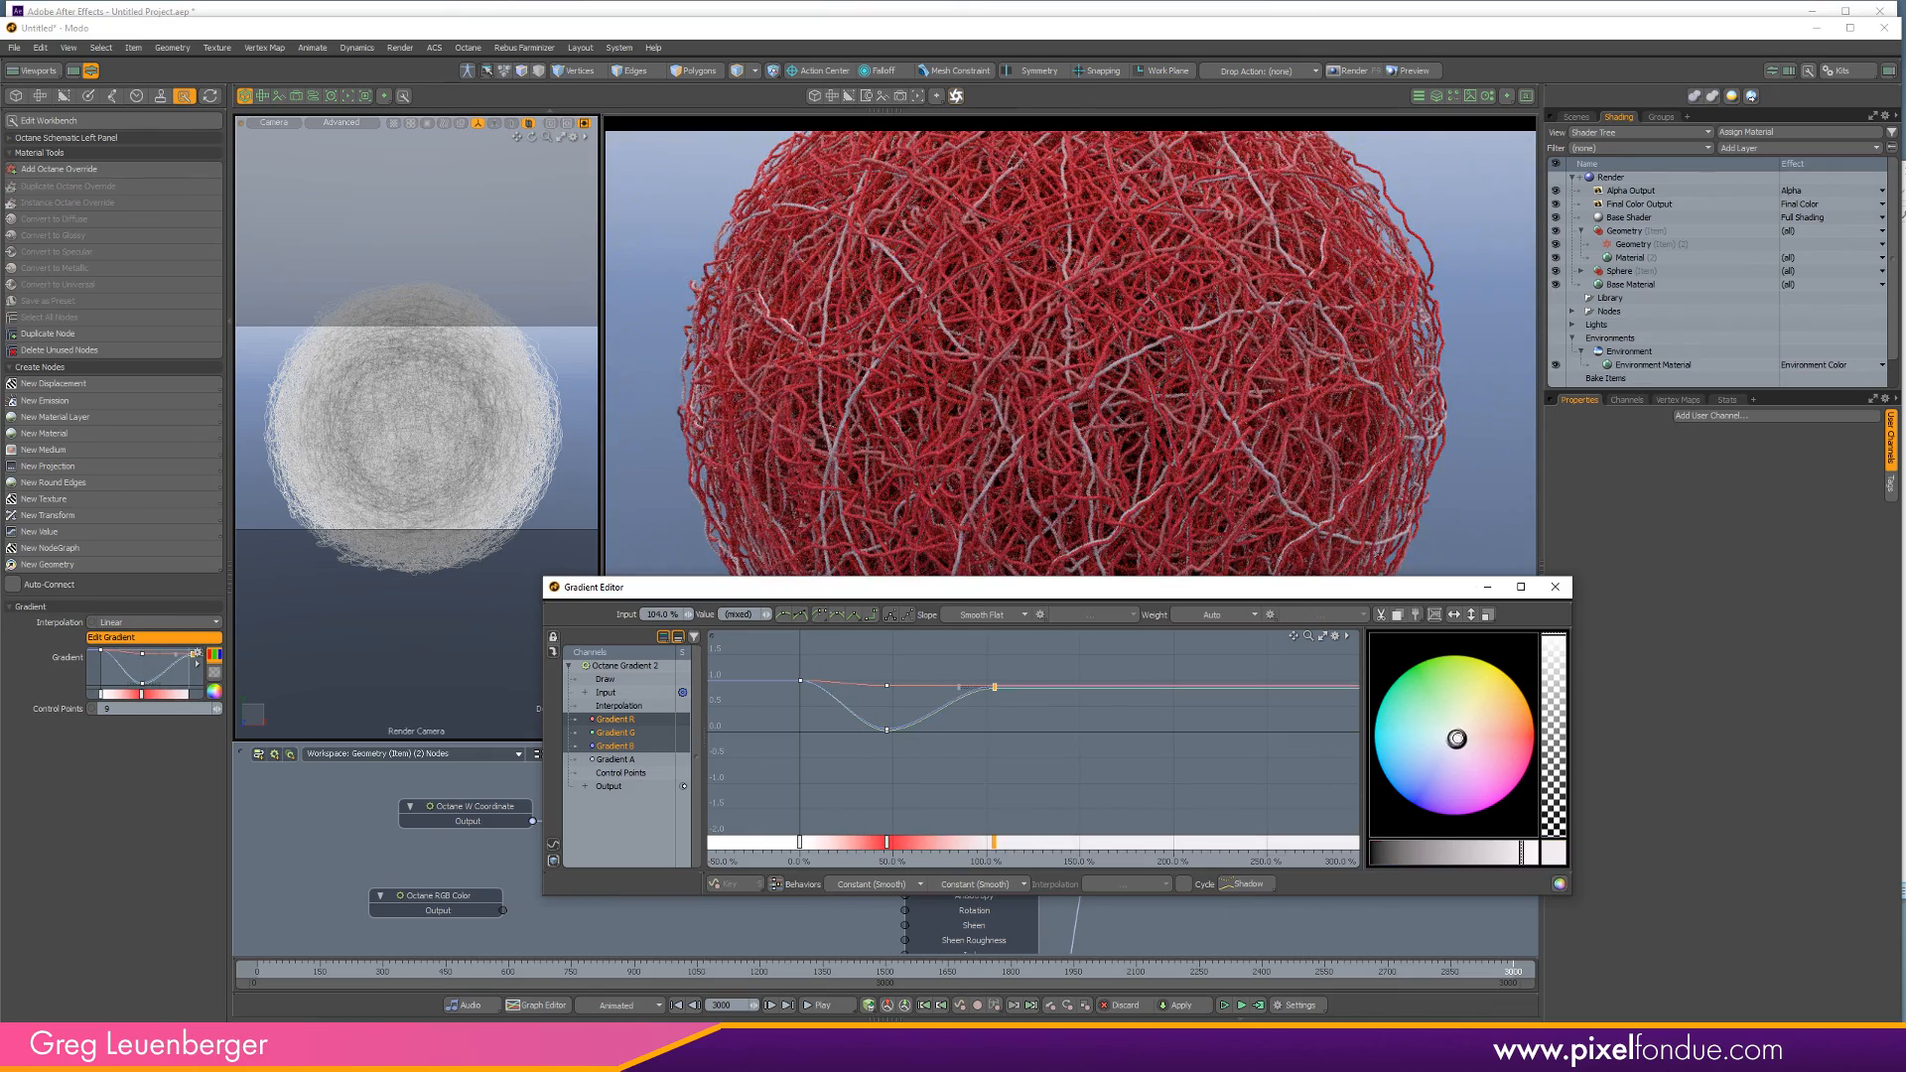
Add keys at about 81 %, 63 % and 17.5 % input to the gradient and make them red.
{"action": "left_click", "coordinate": [950, 842]}
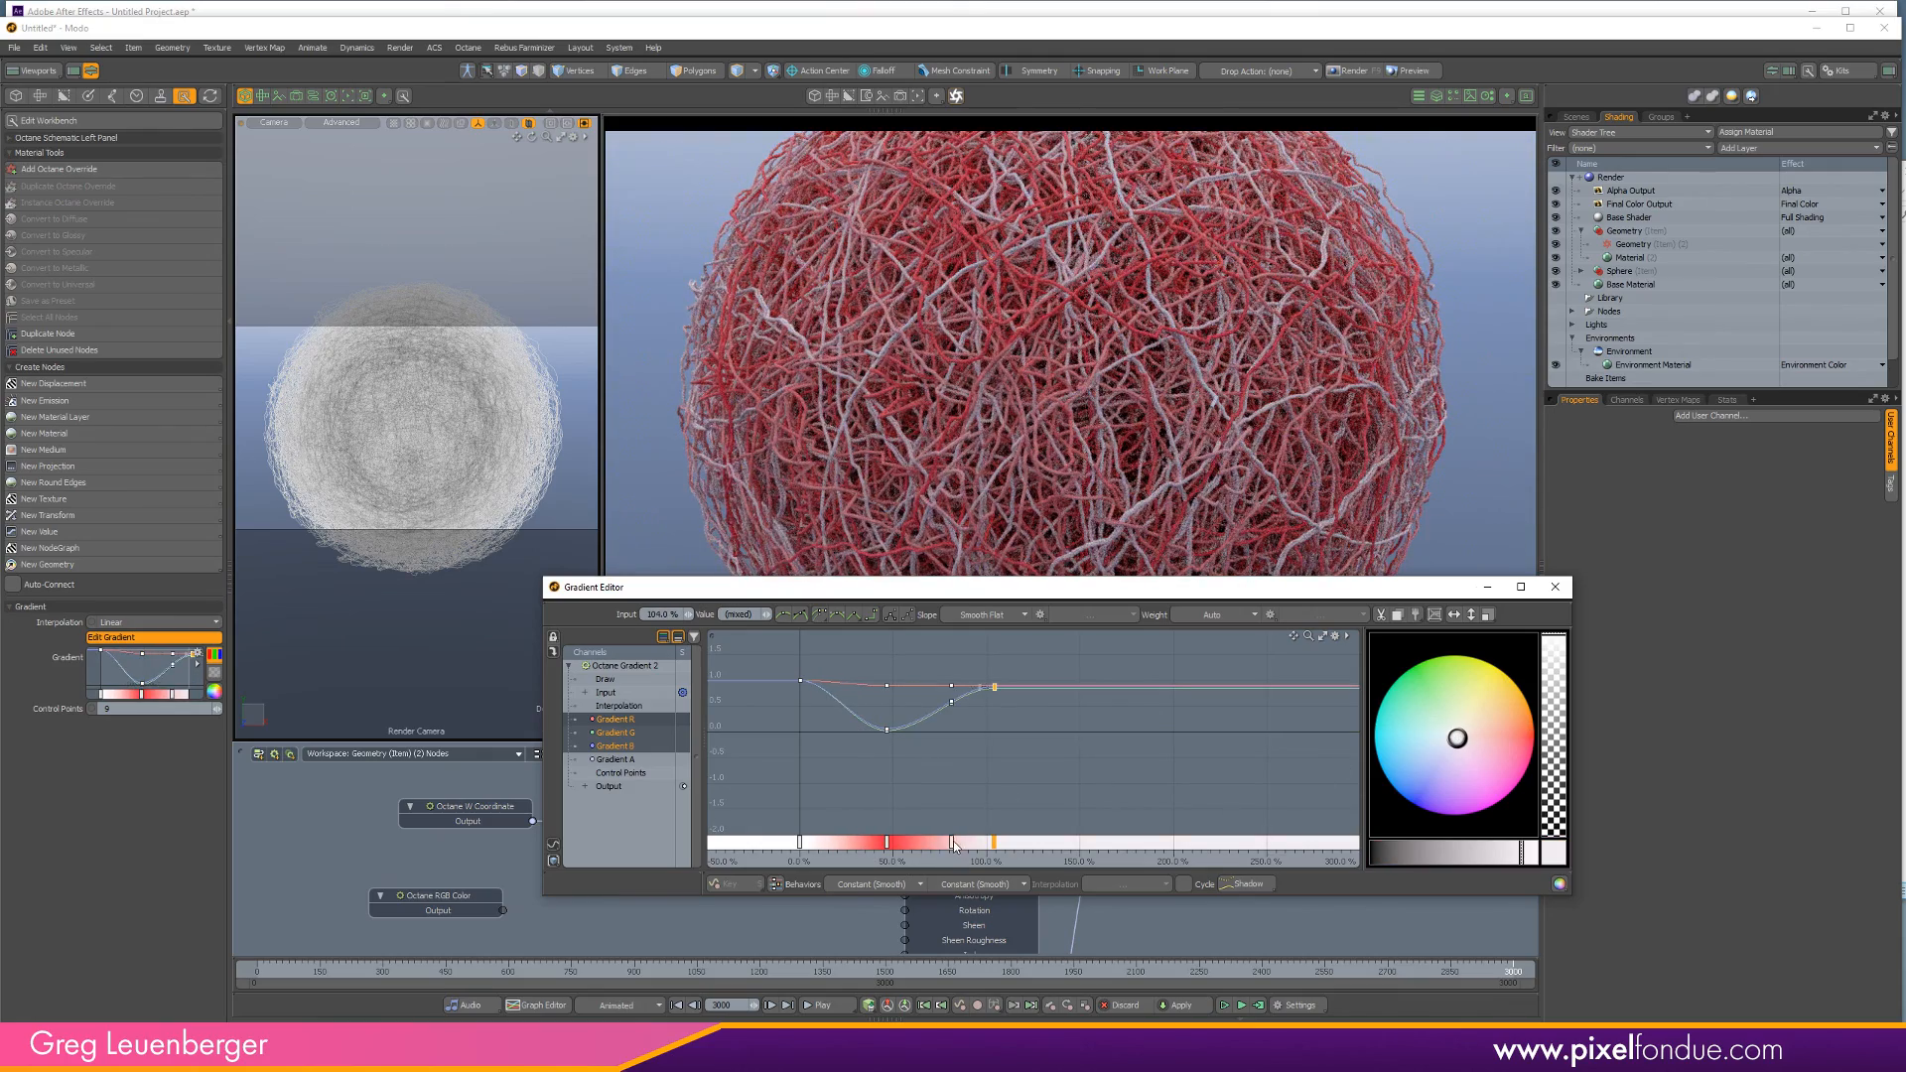
{"action": "left_click", "coordinate": [1484, 740]}
{"action": "left_click_drag", "start_coordinate": [1484, 739], "coordinate": [1523, 744]}
{"action": "left_click", "coordinate": [831, 842]}
{"action": "left_click", "coordinate": [832, 843]}
{"action": "left_click", "coordinate": [919, 842]}
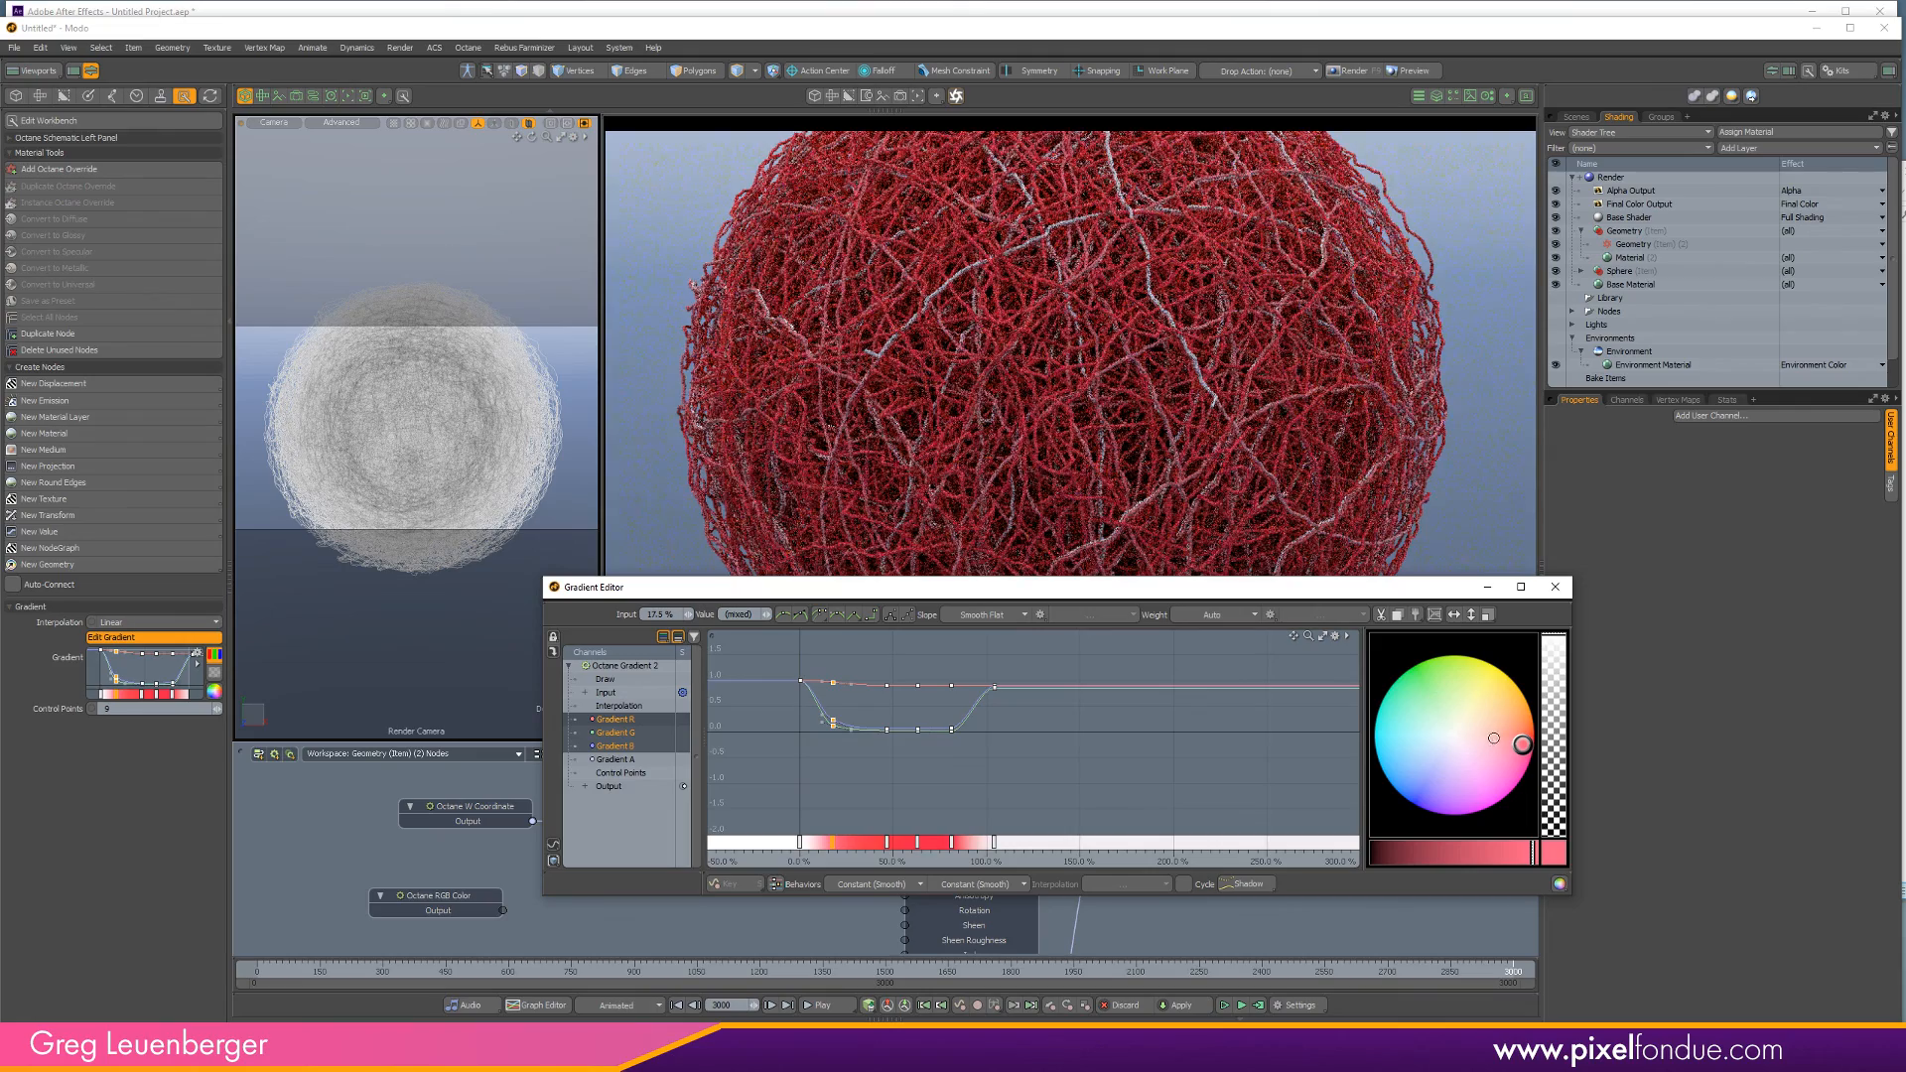
{"action": "left_click", "coordinate": [1462, 736]}
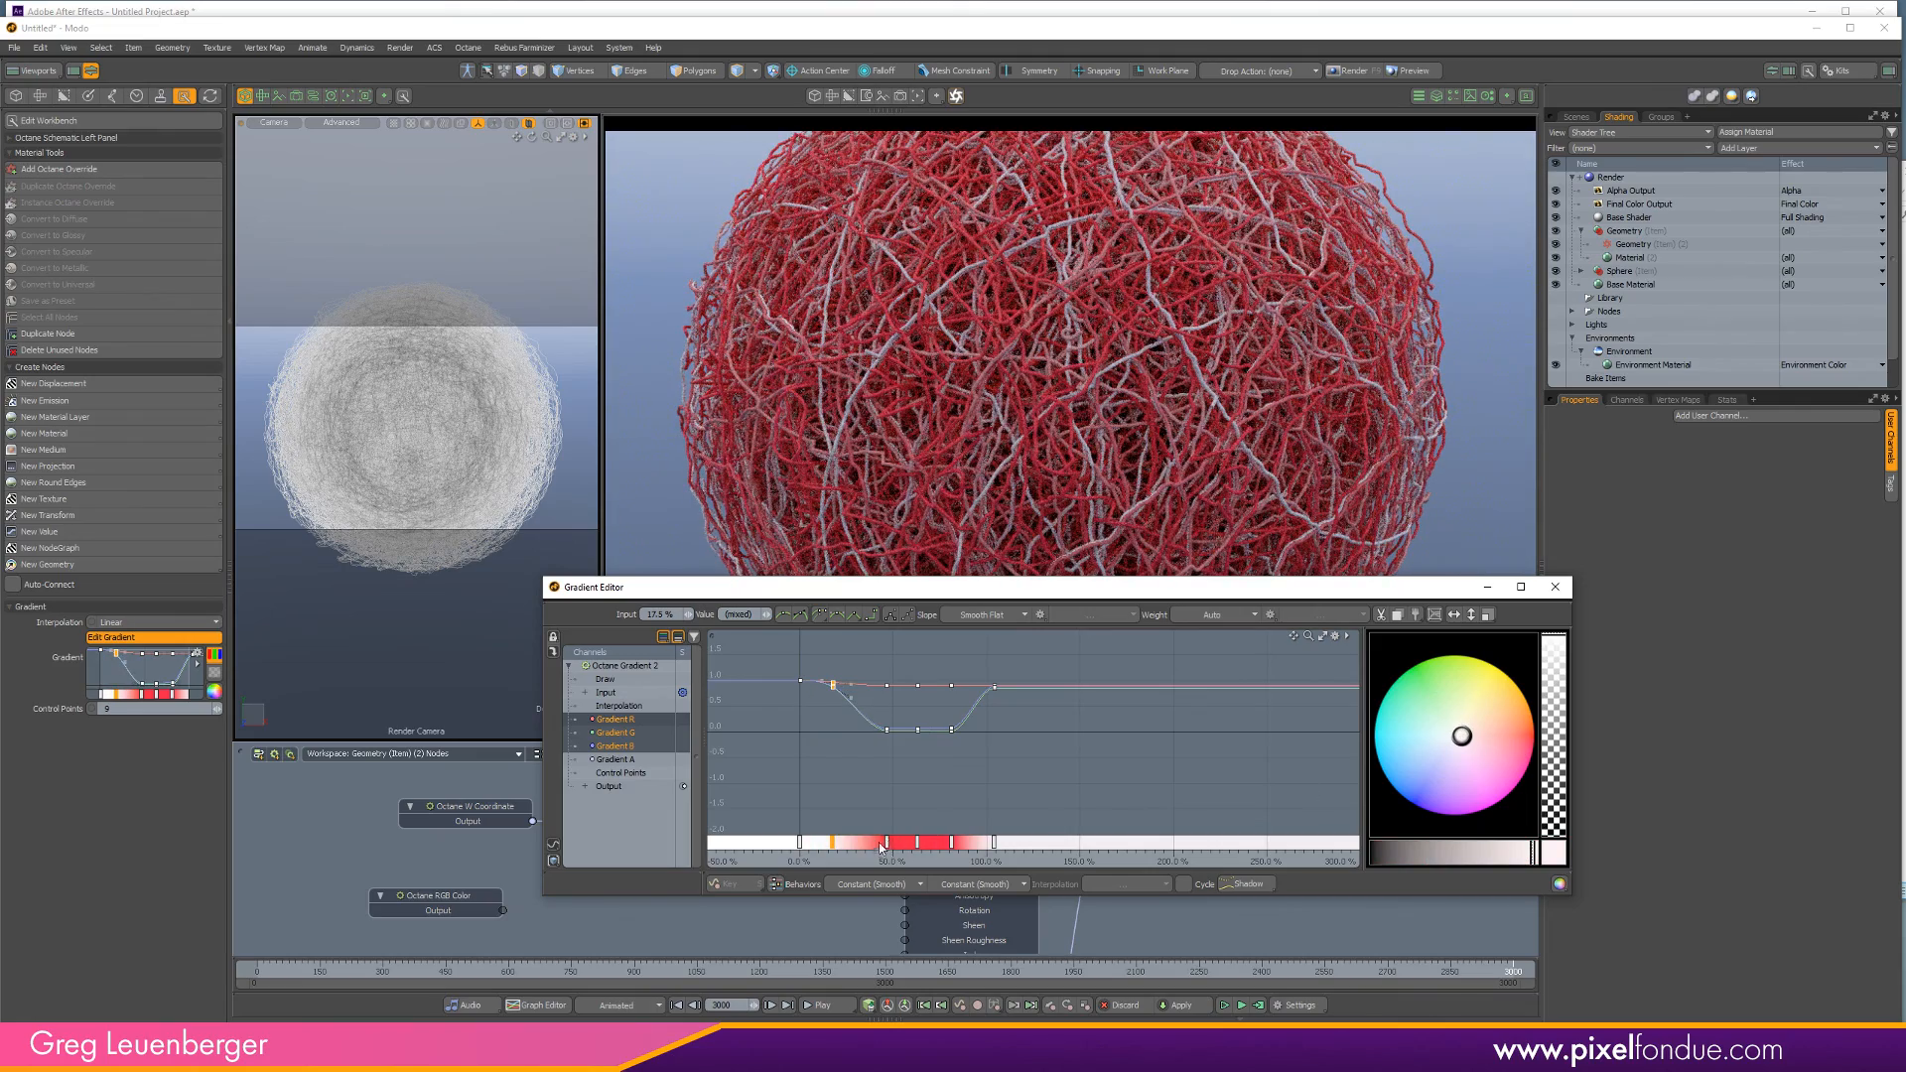
{"action": "left_click_drag", "start_coordinate": [1480, 737], "coordinate": [1530, 750]}
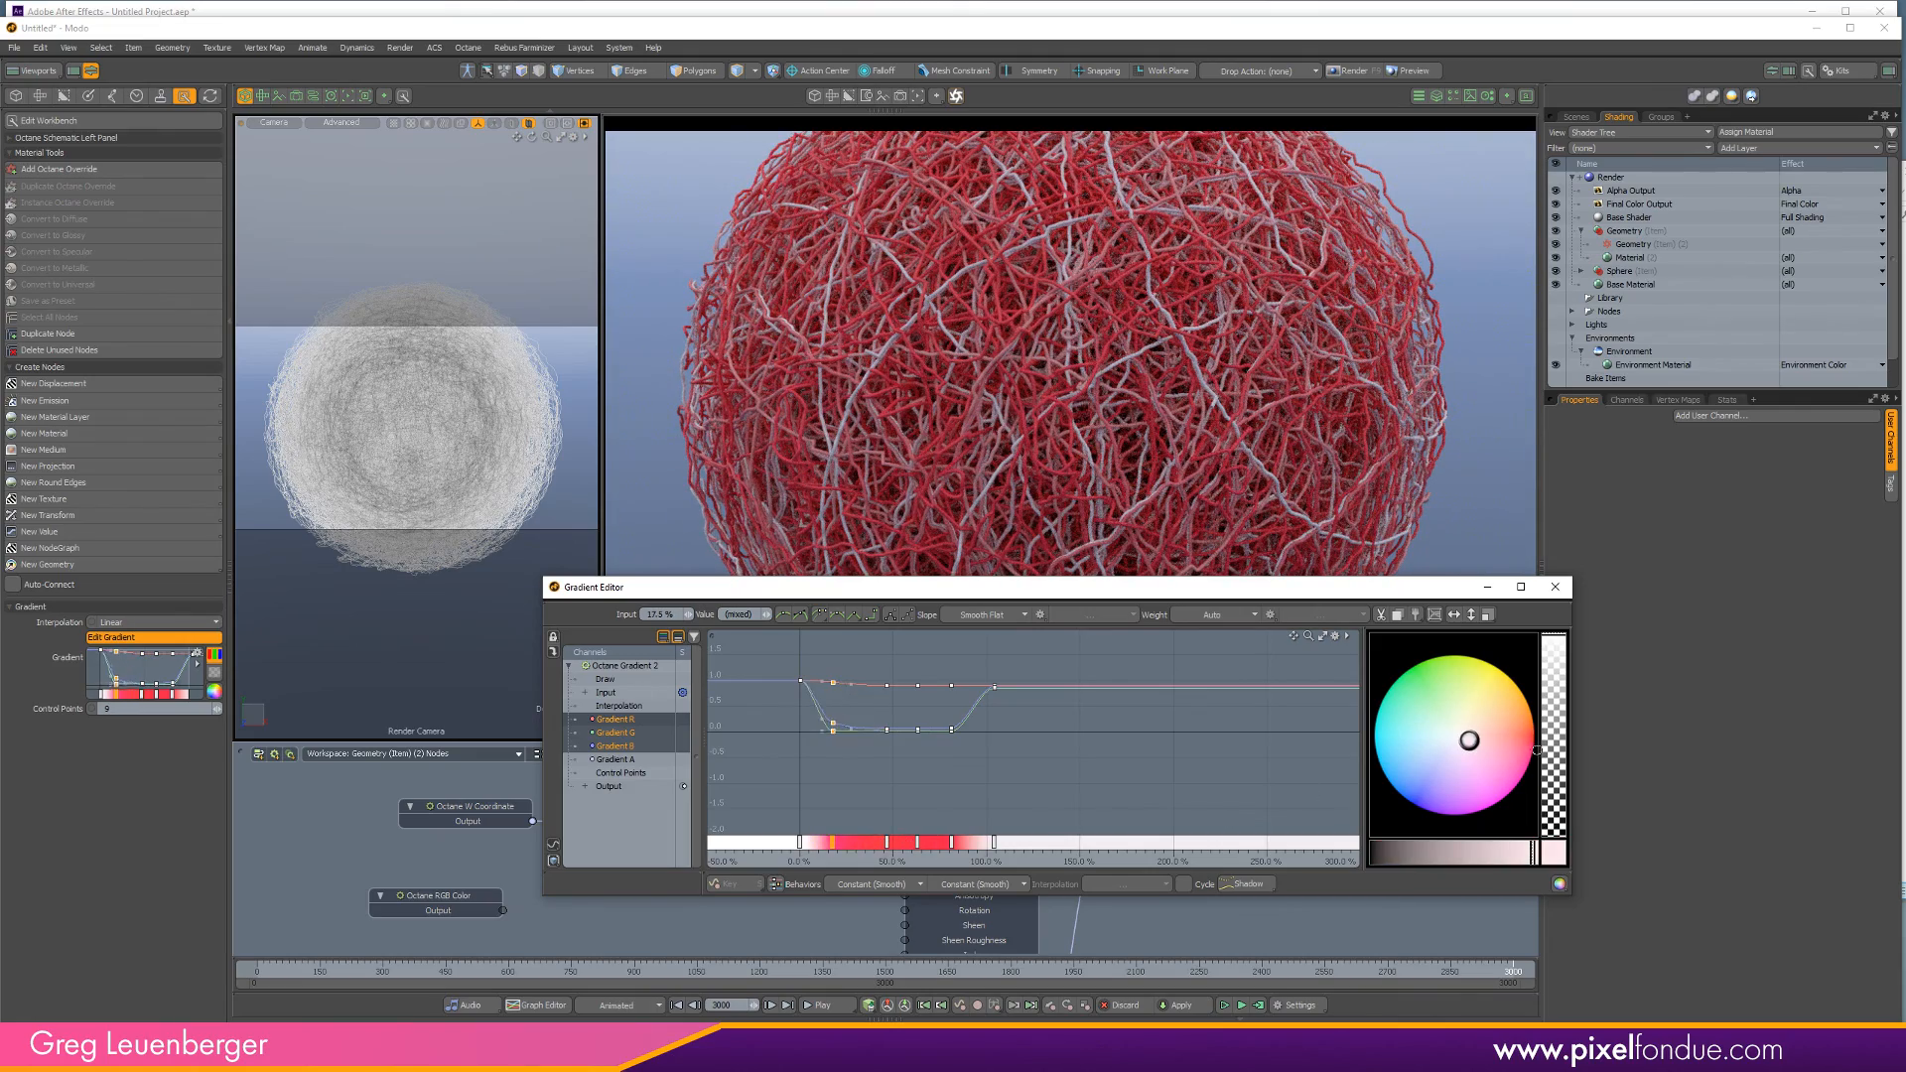
Add near-white keys between the red ones at about 34.5 %, 73.5 % and 55 % input.
{"action": "left_click", "coordinate": [864, 841]}
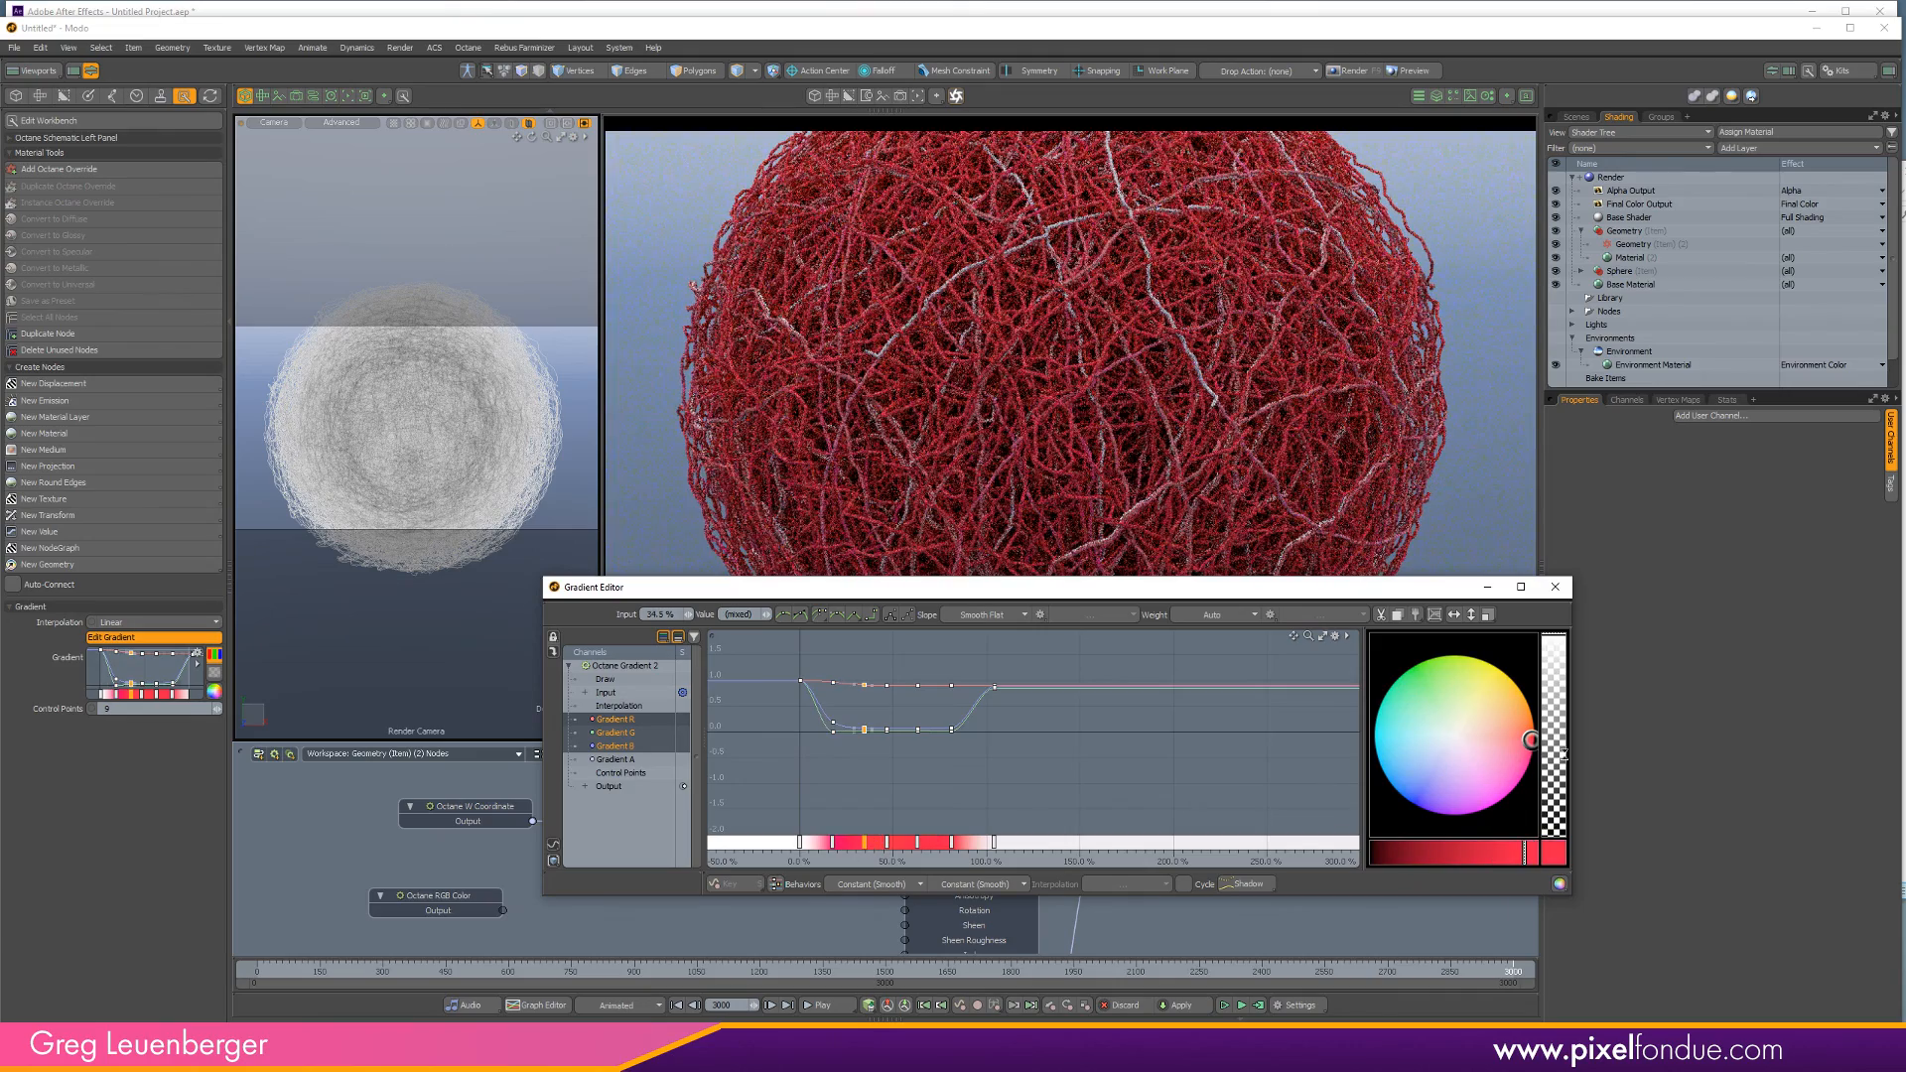
{"action": "left_click_drag", "start_coordinate": [1469, 744], "coordinate": [1452, 736]}
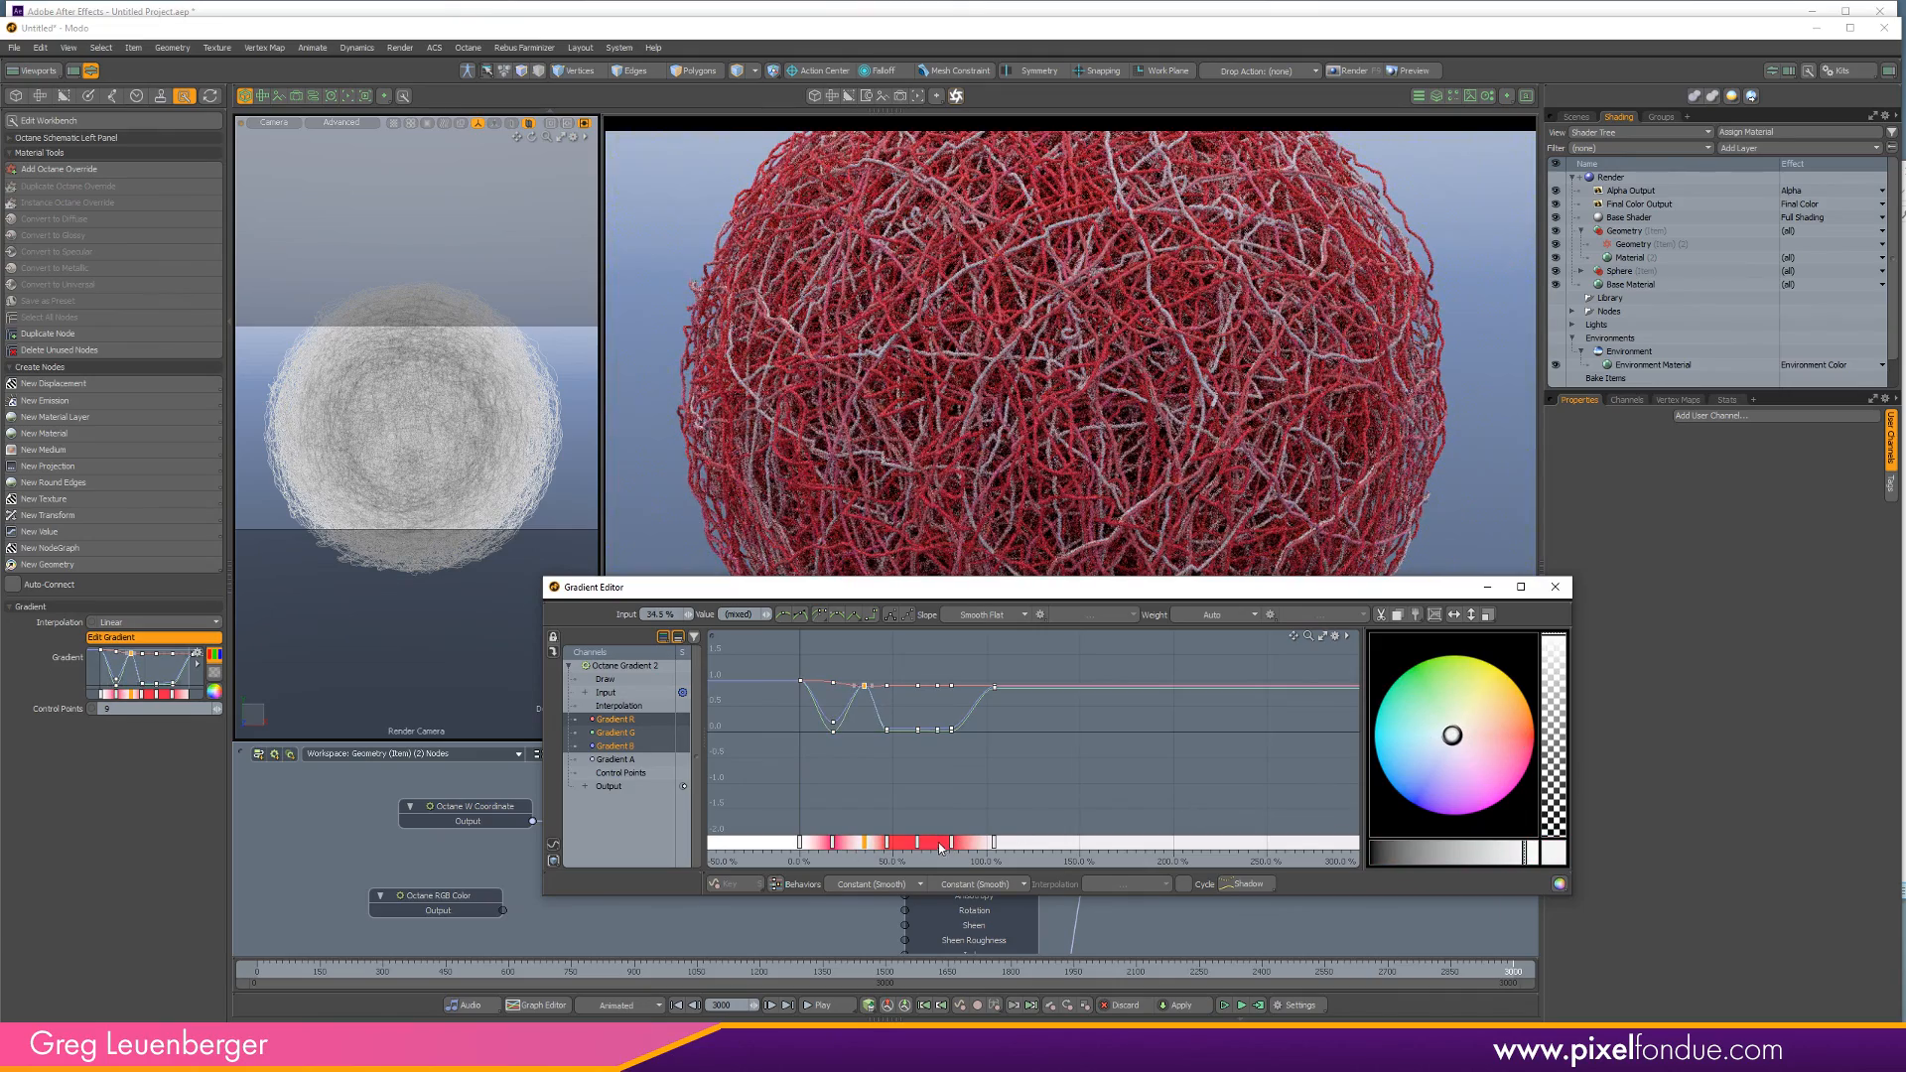
{"action": "middle_click", "coordinate": [937, 844]}
{"action": "left_click", "coordinate": [1455, 734]}
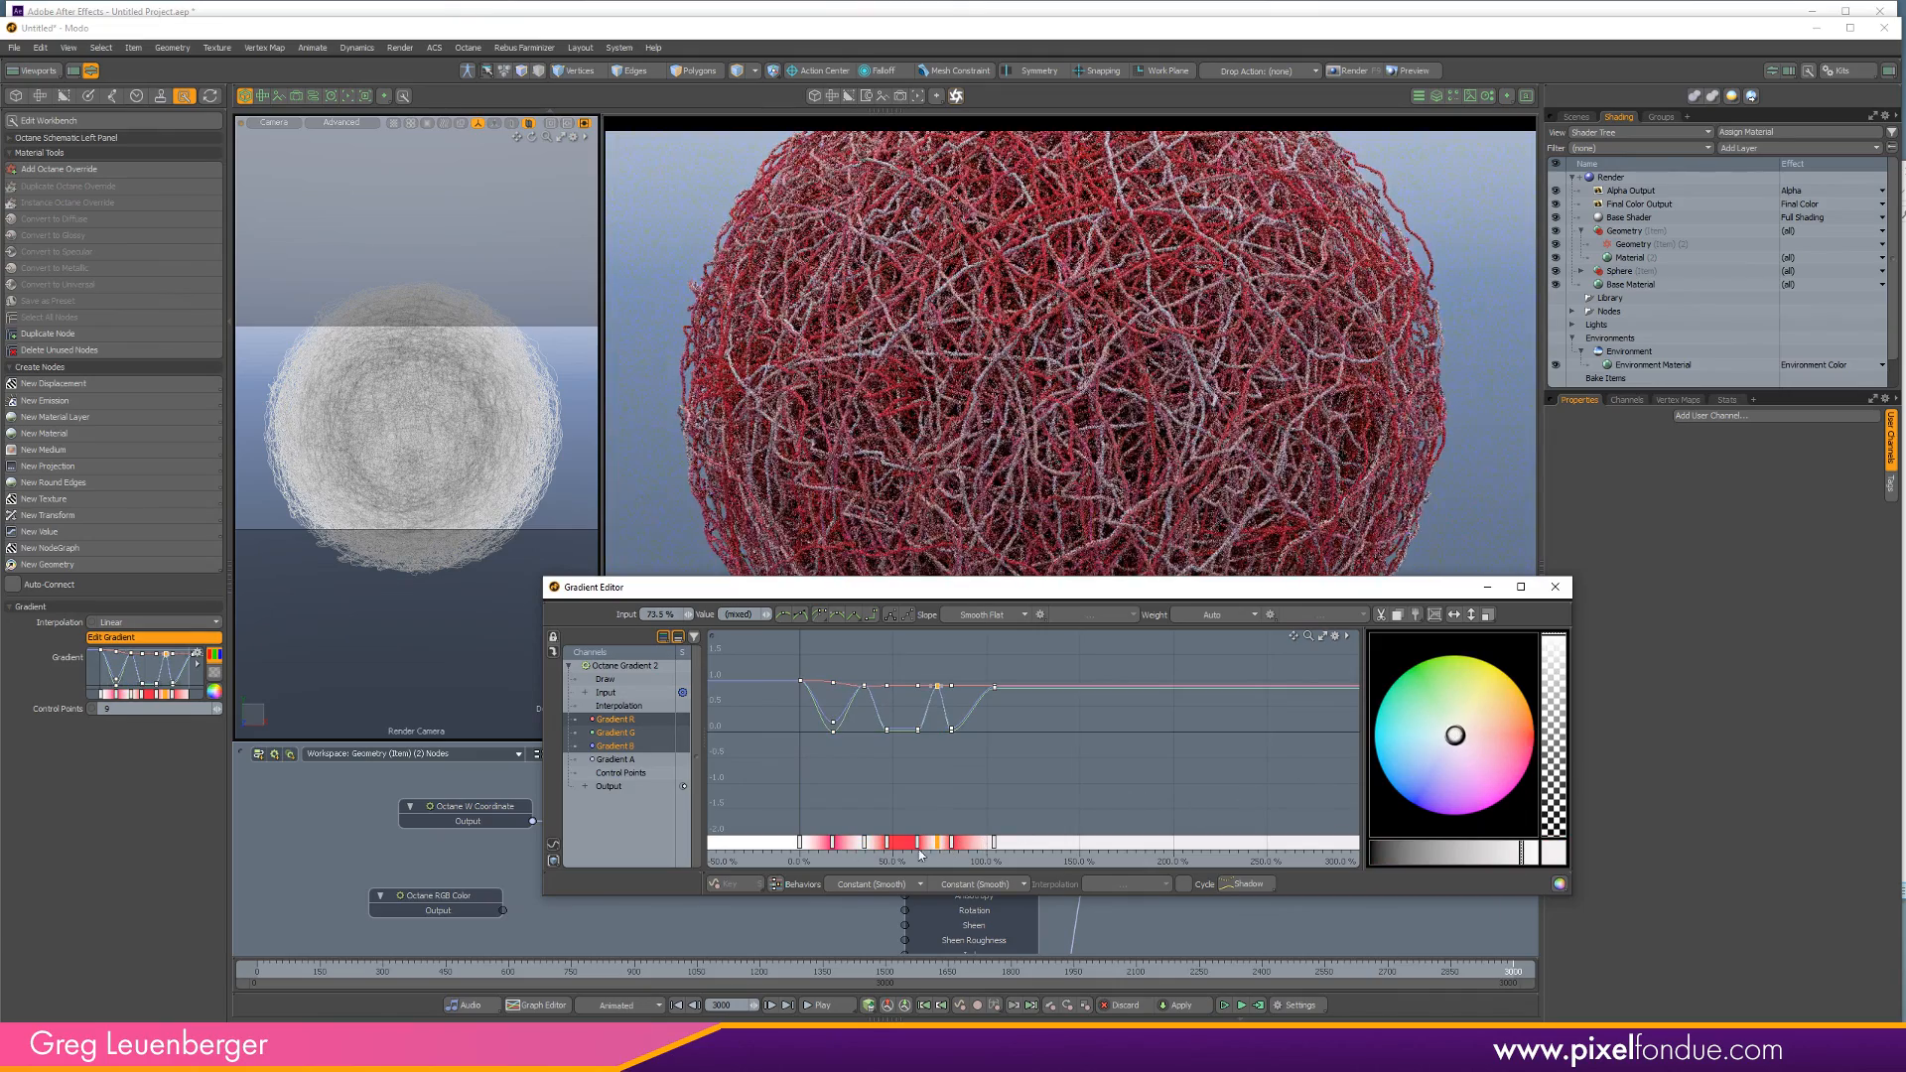
{"action": "left_click", "coordinate": [906, 842]}
{"action": "left_click", "coordinate": [1457, 738]}
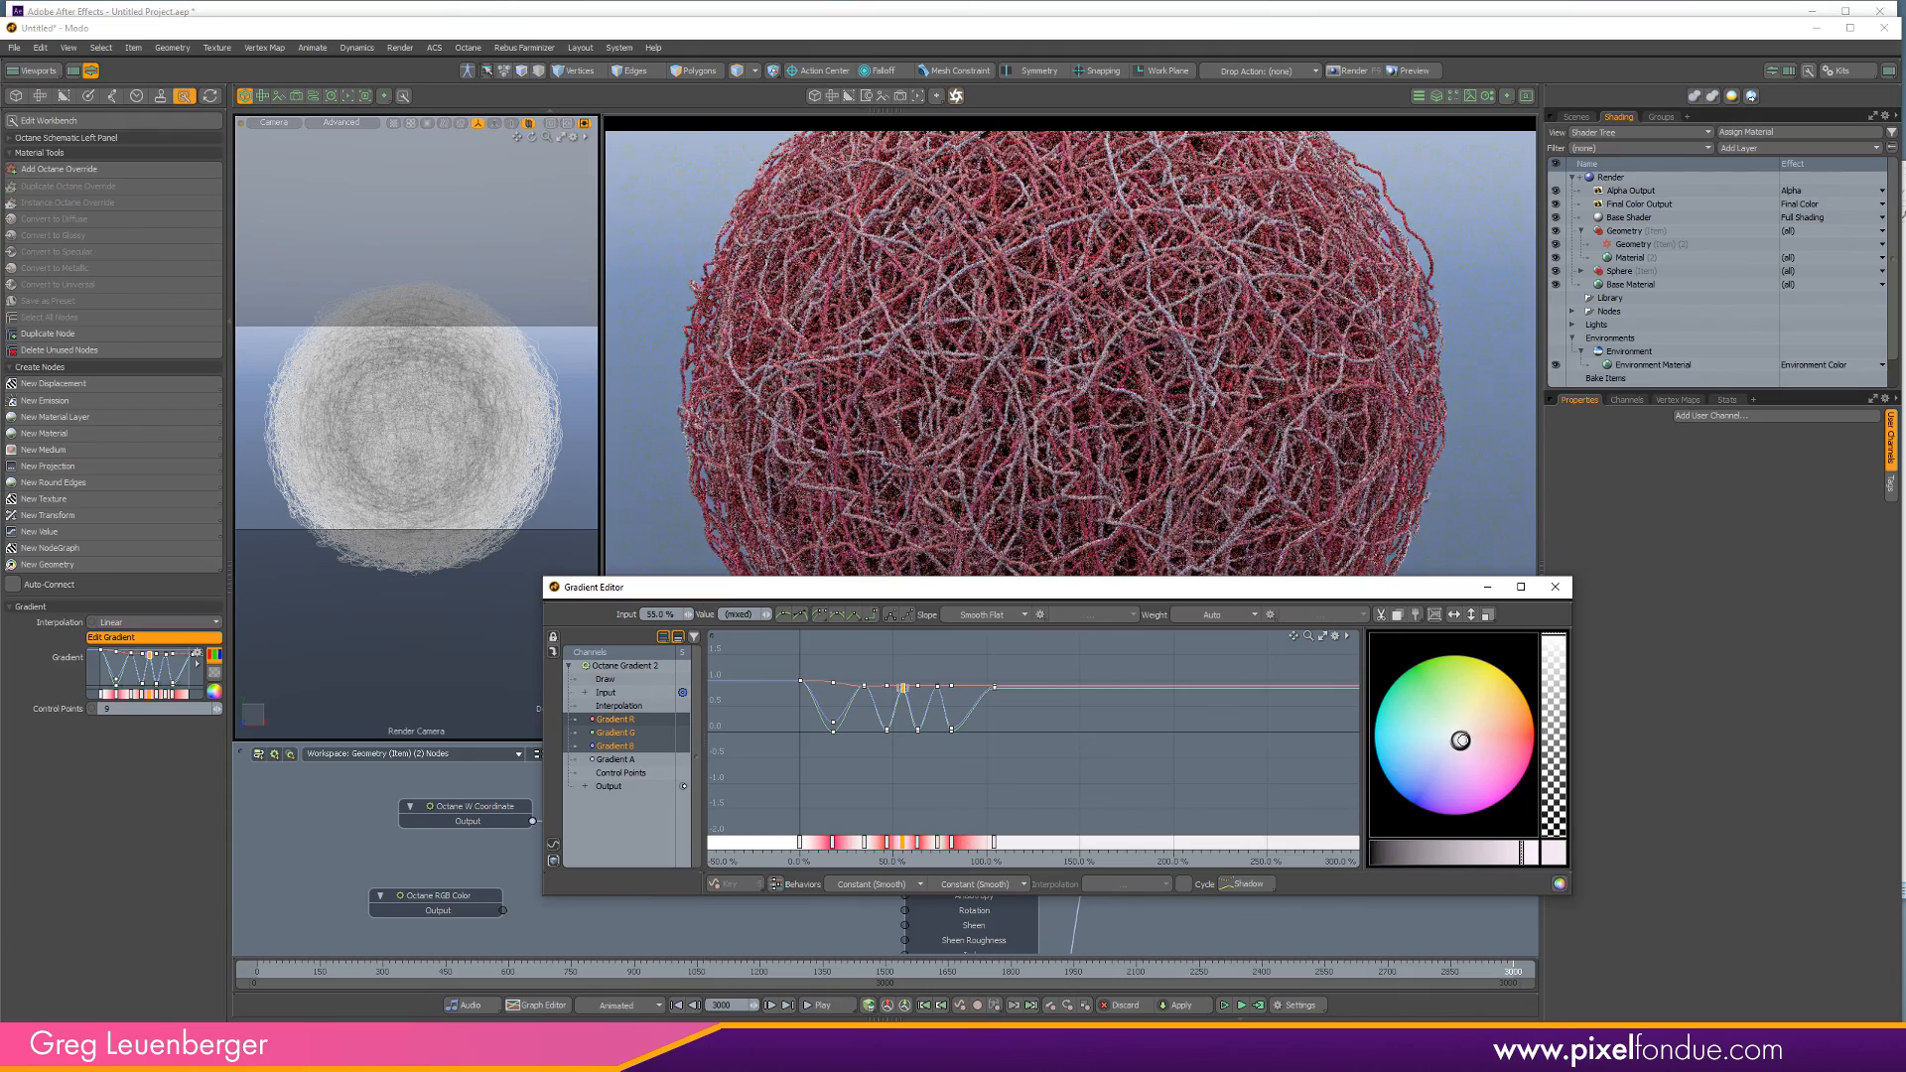
Select all the gradient keys, make their interpolation stepped for hard colour bands, and close the Gradient Editor.
{"action": "left_click_drag", "start_coordinate": [1026, 845], "coordinate": [785, 837]}
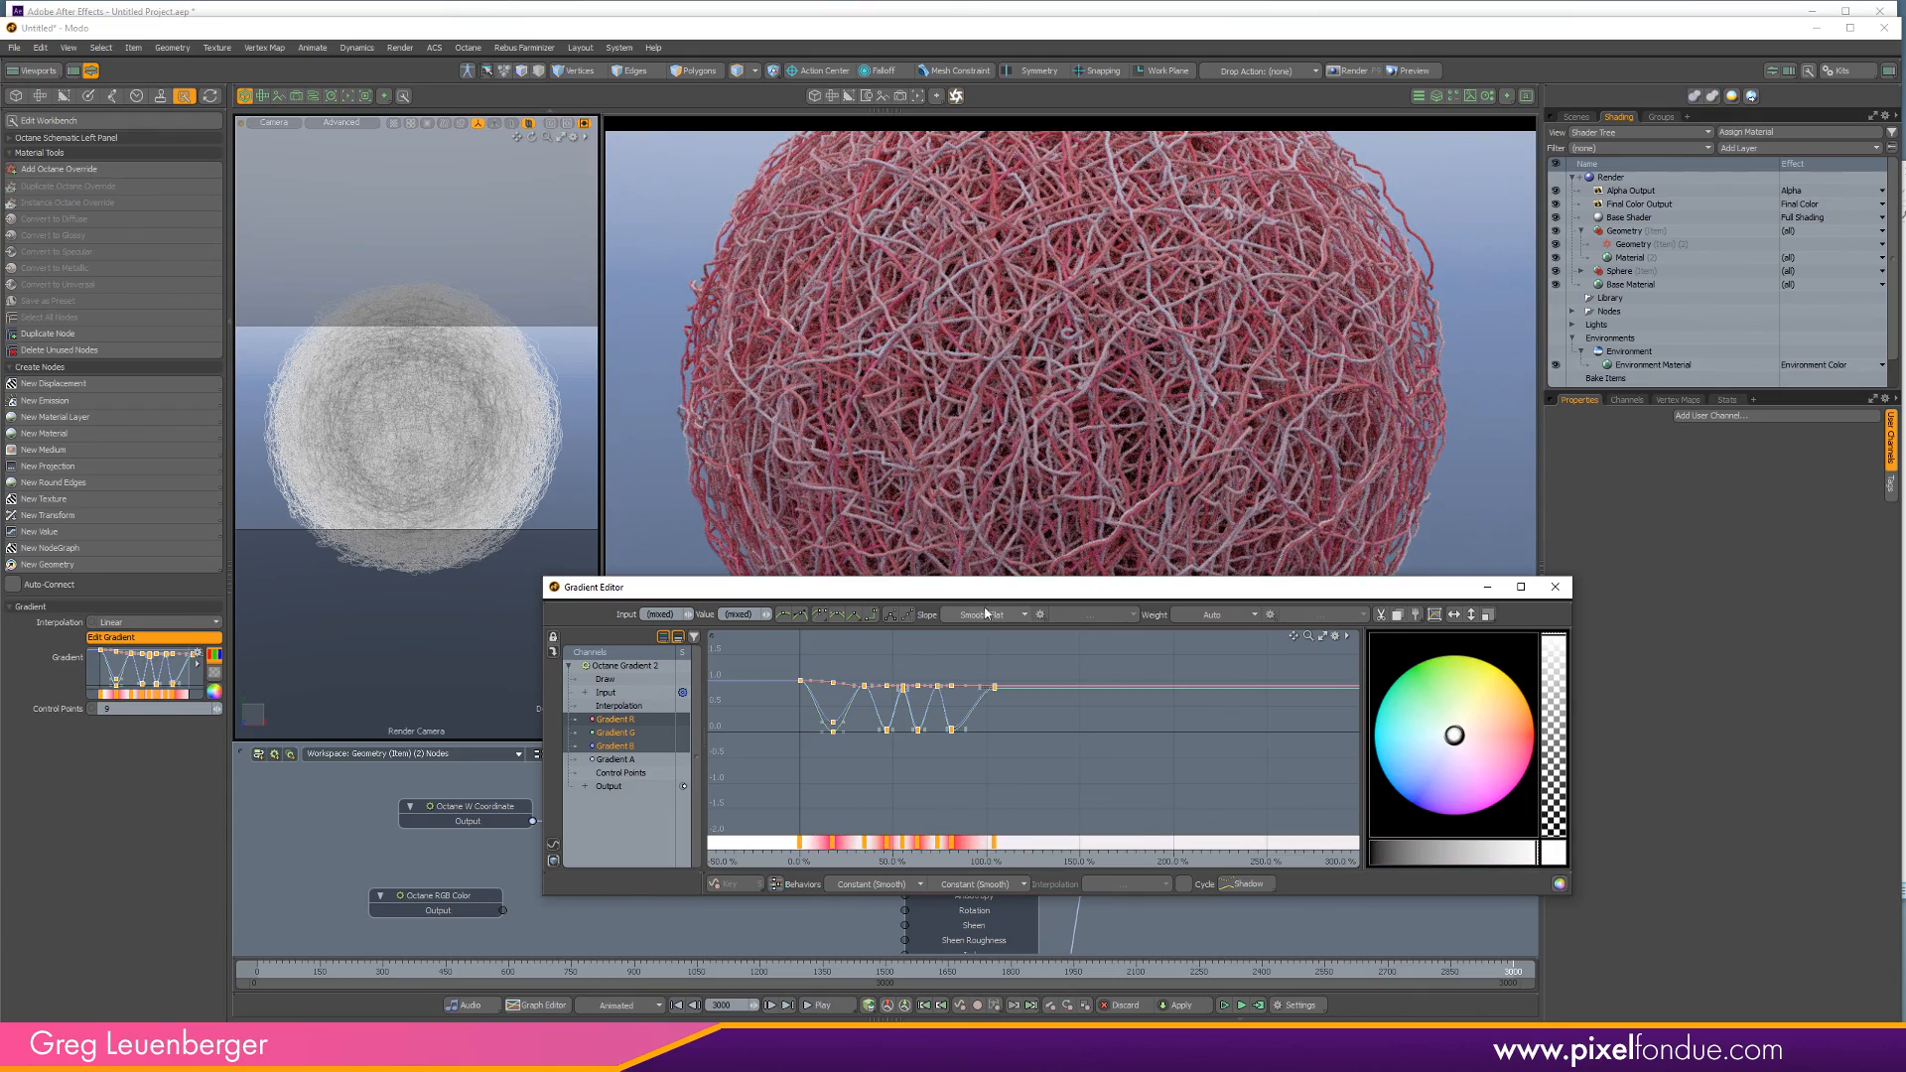
{"action": "left_click", "coordinate": [985, 615]}
{"action": "left_click", "coordinate": [856, 615]}
{"action": "left_click_drag", "start_coordinate": [880, 676], "coordinate": [878, 625], "text": "ctrl+alt"}
{"action": "left_click", "coordinate": [872, 615]}
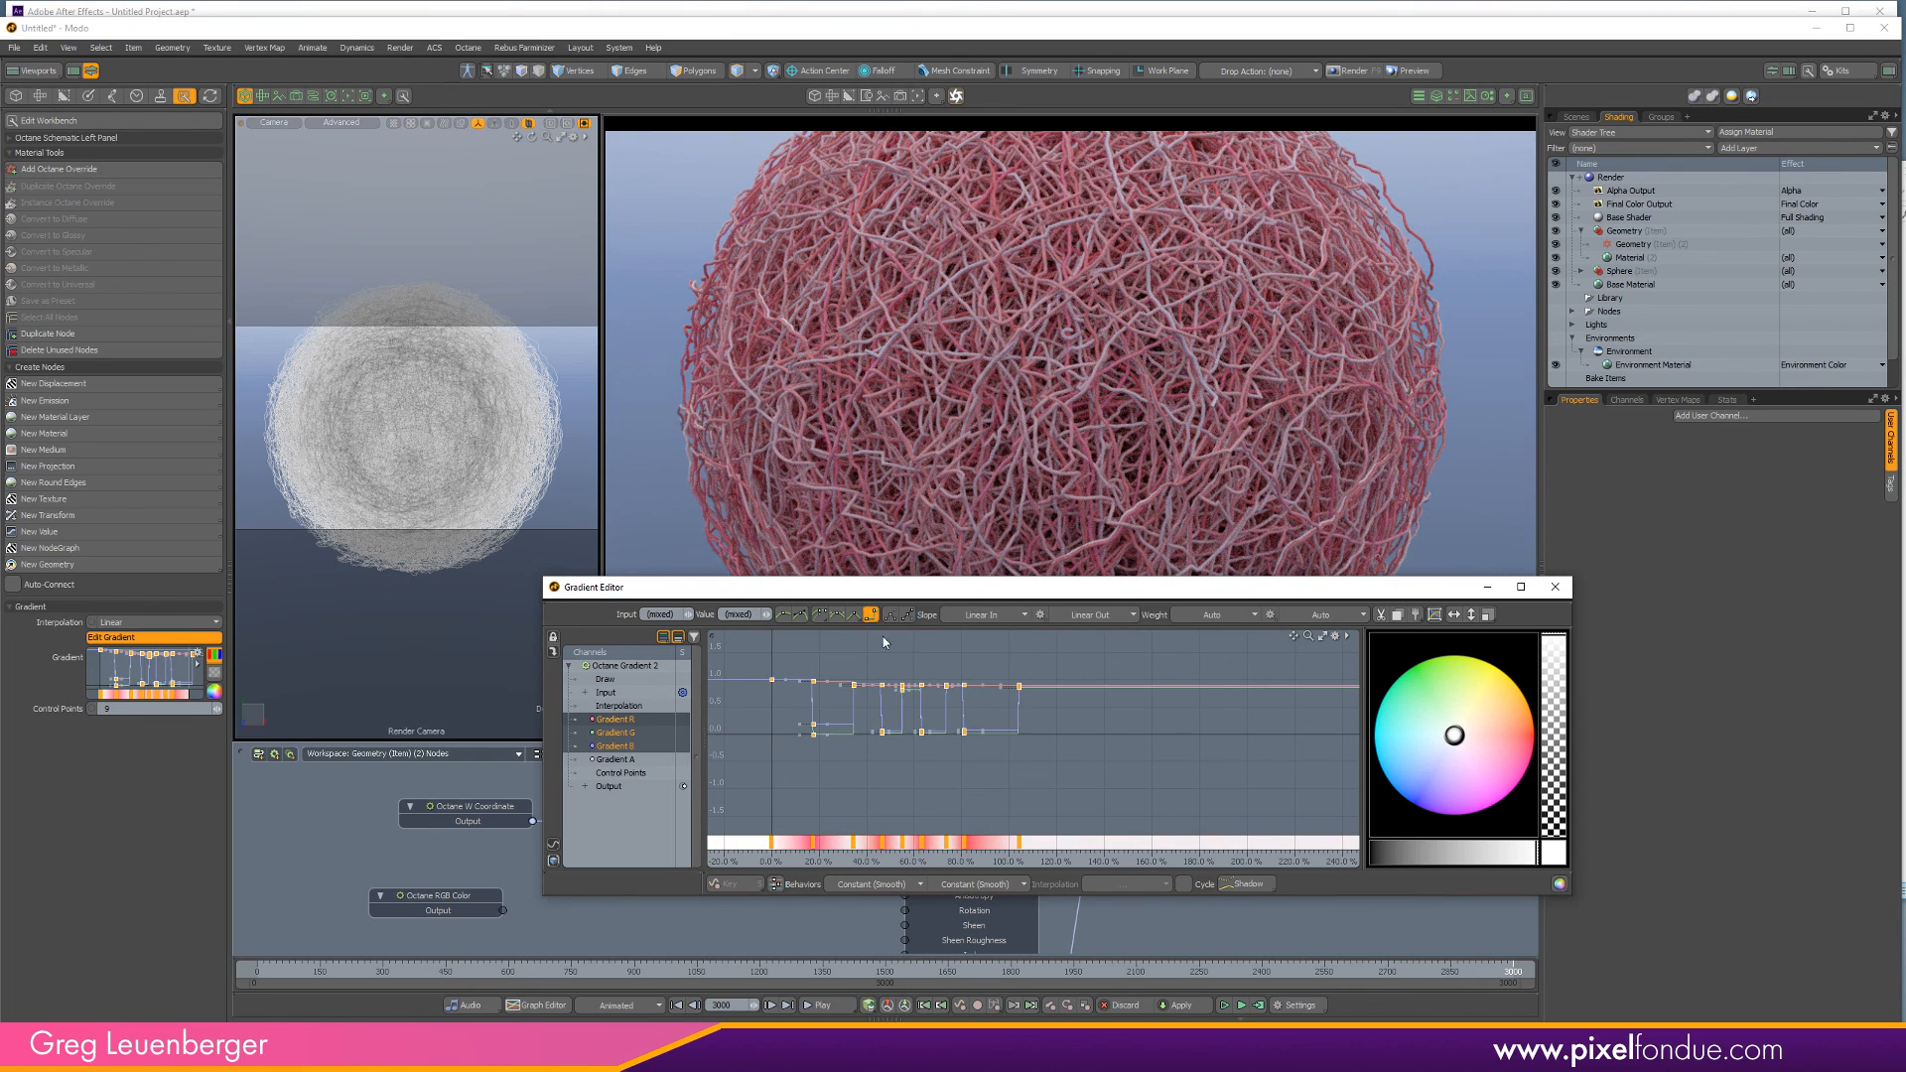
{"action": "left_click", "coordinate": [1554, 588]}
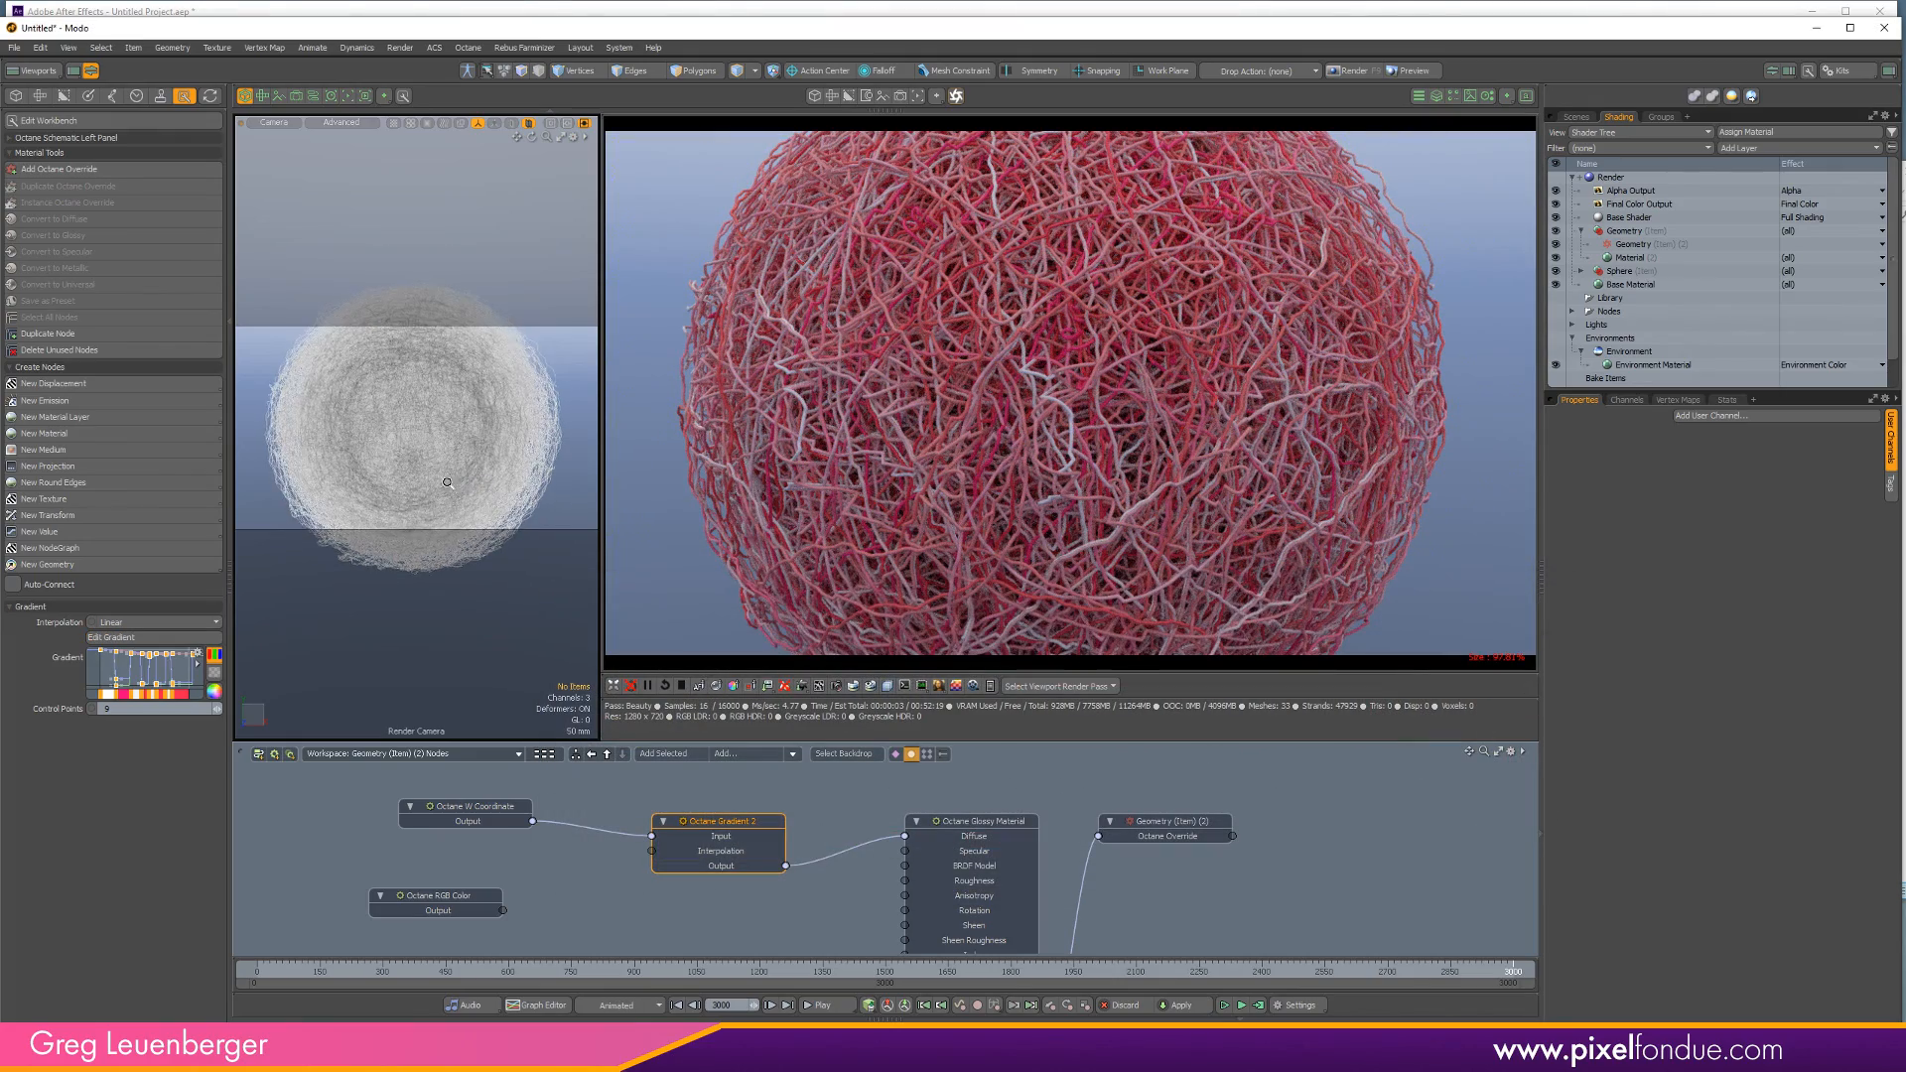
{"action": "mouse_move", "coordinate": [492, 496]}
{"action": "left_mouse_down", "text": "ctrl+alt"}
{"action": "mouse_move", "coordinate": [475, 490]}
{"action": "mouse_move", "coordinate": [504, 486]}
{"action": "left_mouse_up", "text": "ctrl+alt"}
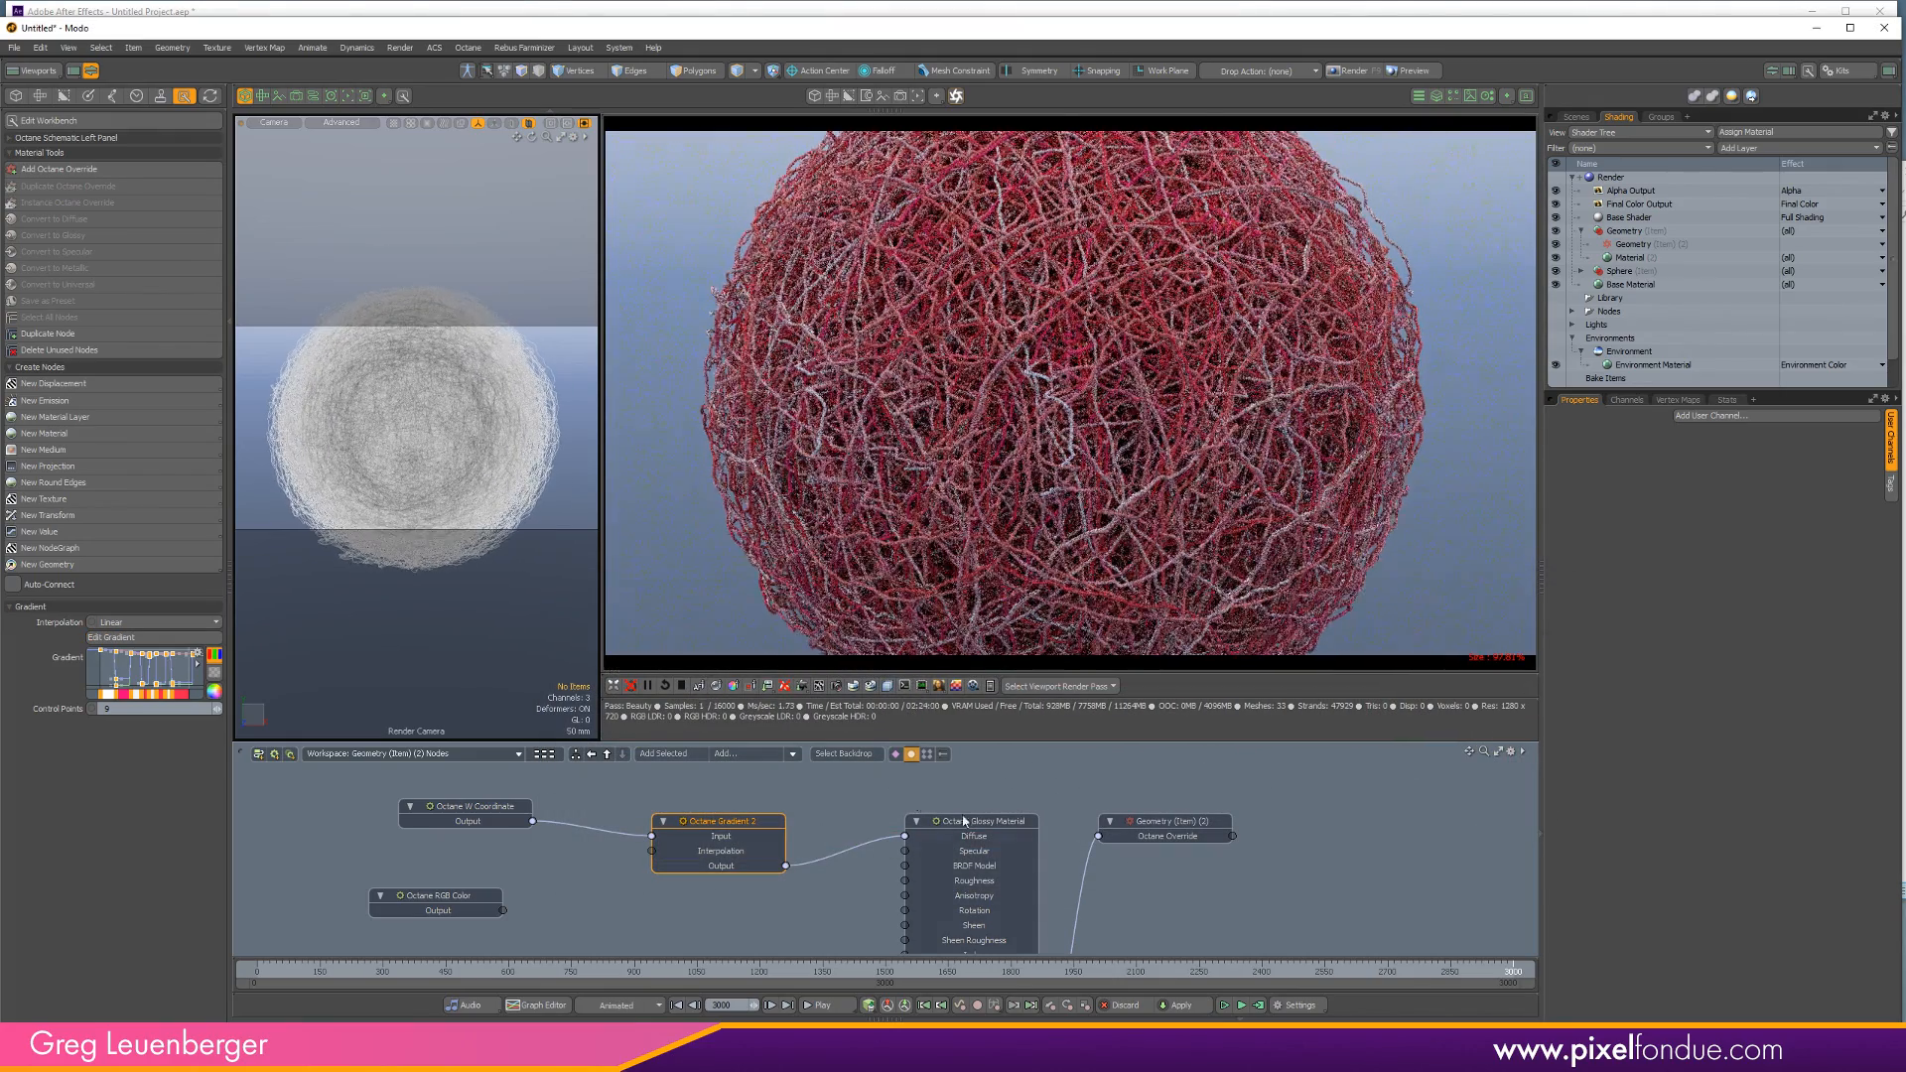